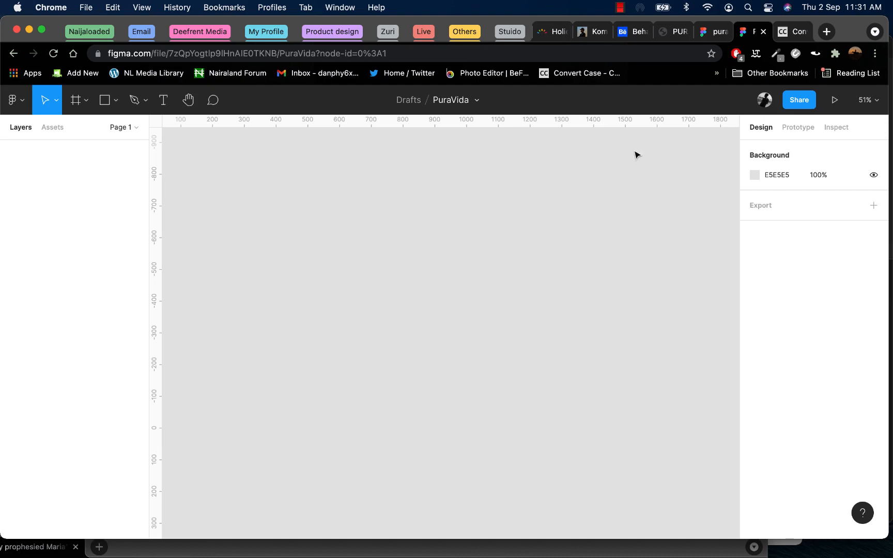
- Review the Pura Vida beach house website from its hero section down to the footer, and return to the PuraVida design file
left_click(672, 31)
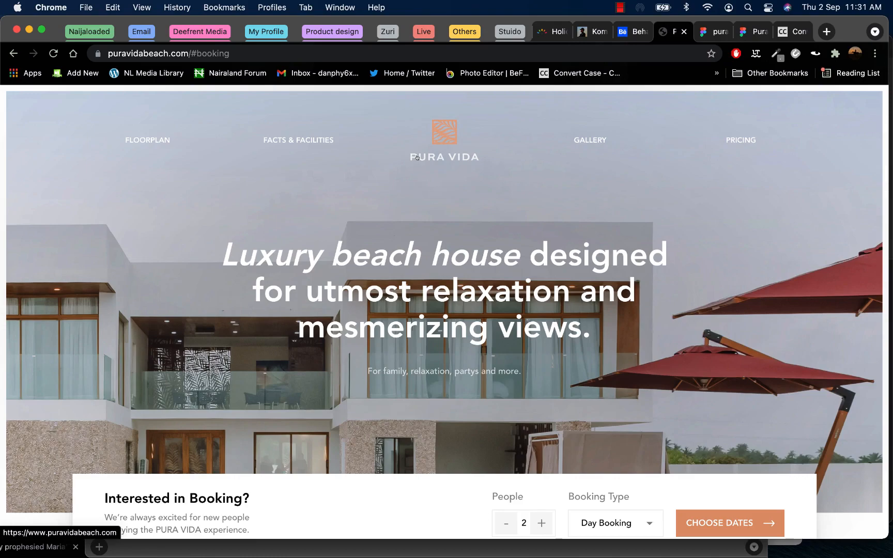
scroll(418, 157, "down", 15)
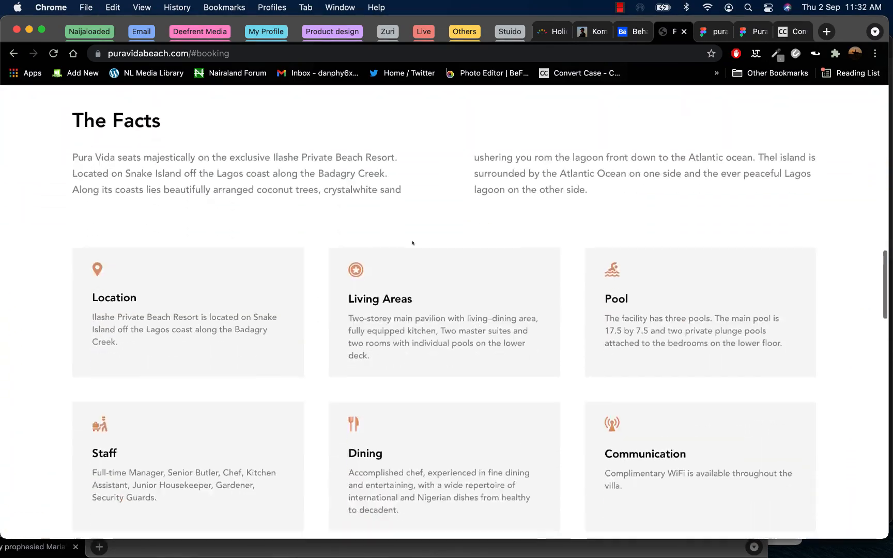
scroll(413, 243, "down", 15)
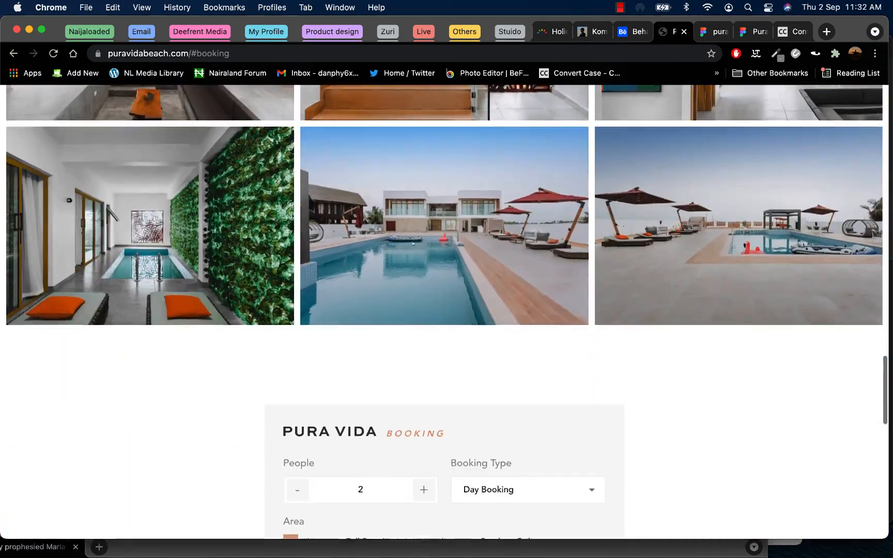
scroll(412, 243, "down", 10)
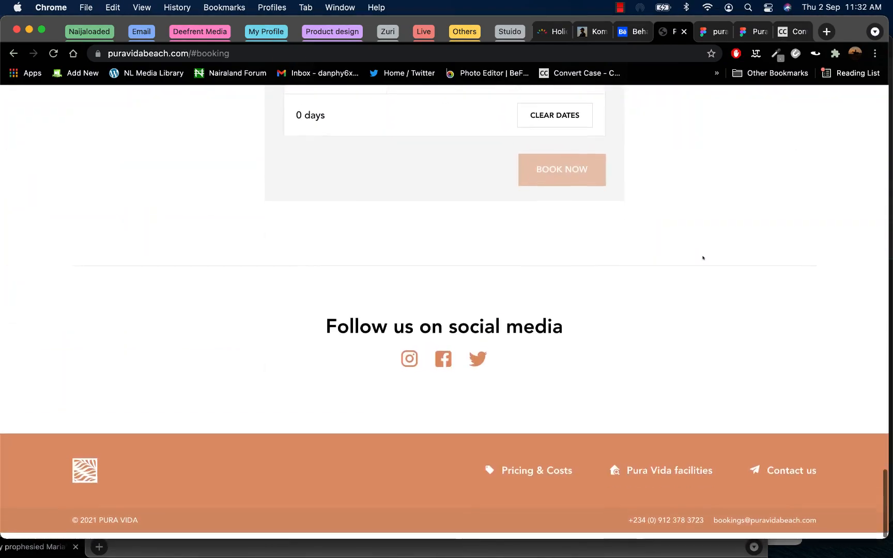
scroll(703, 258, "up", 20)
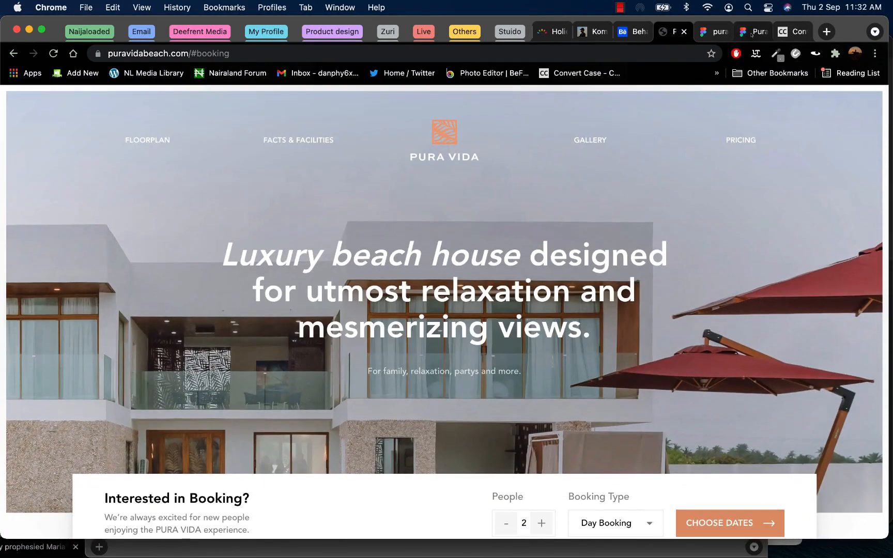
left_click(751, 32)
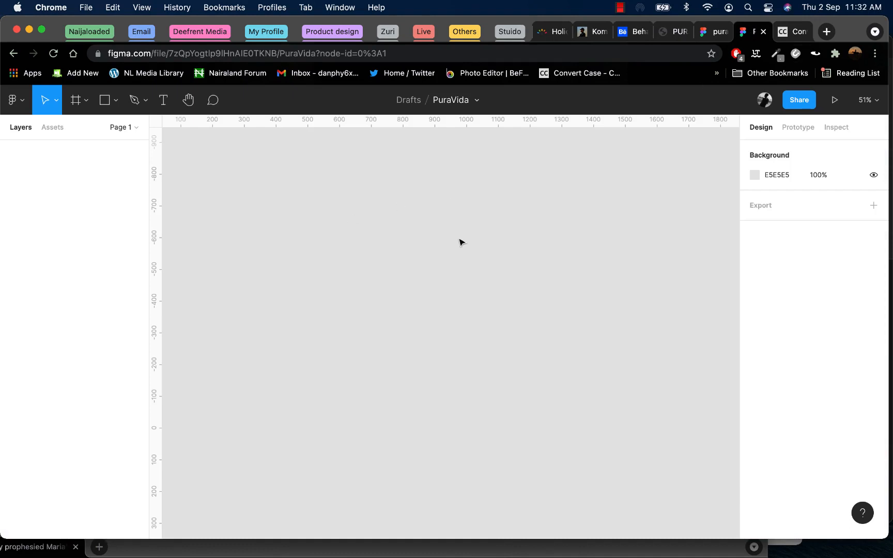
- Create a MacBook Pro frame of 1440×900 on the canvas and rename it Index
key("f")
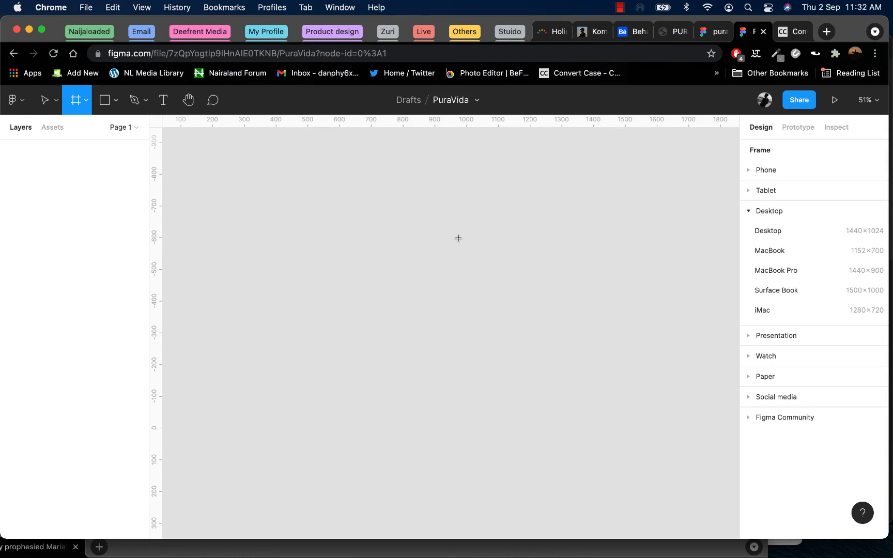
left_click(761, 264)
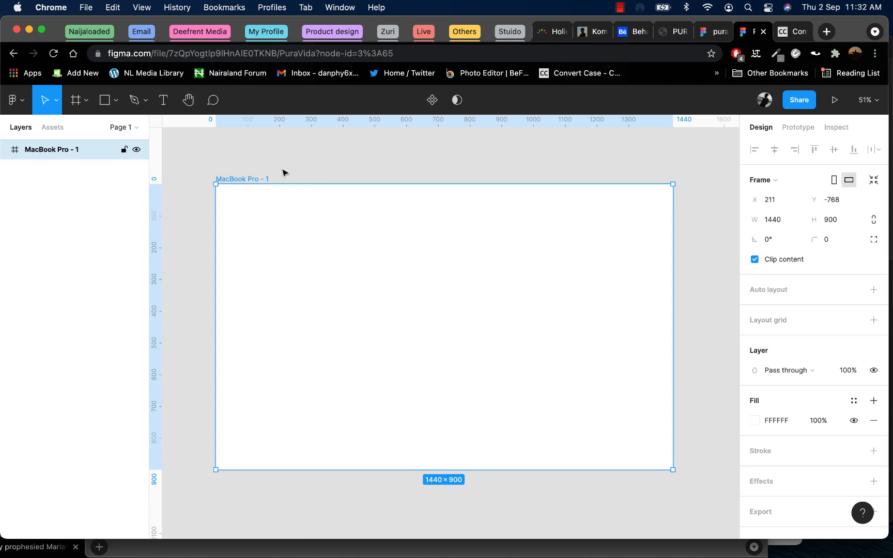
double_click(244, 179)
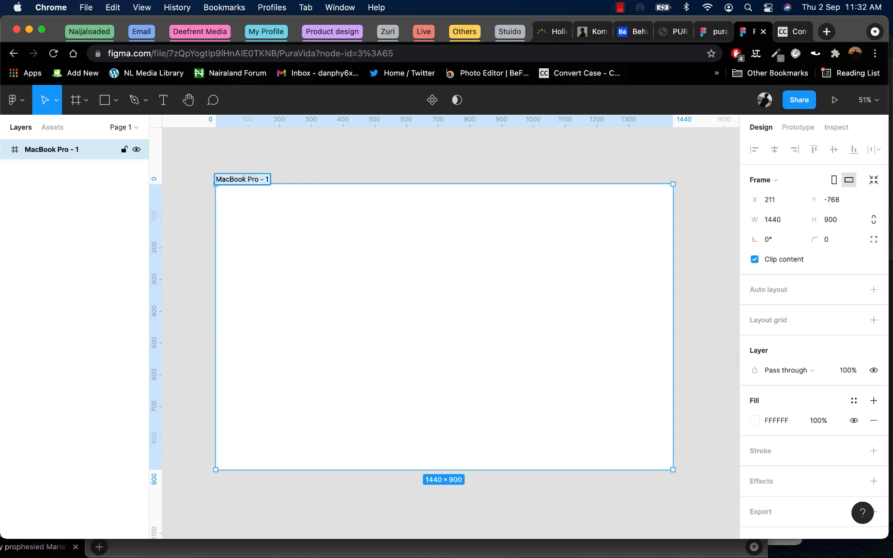
type("Index")
key("Return")
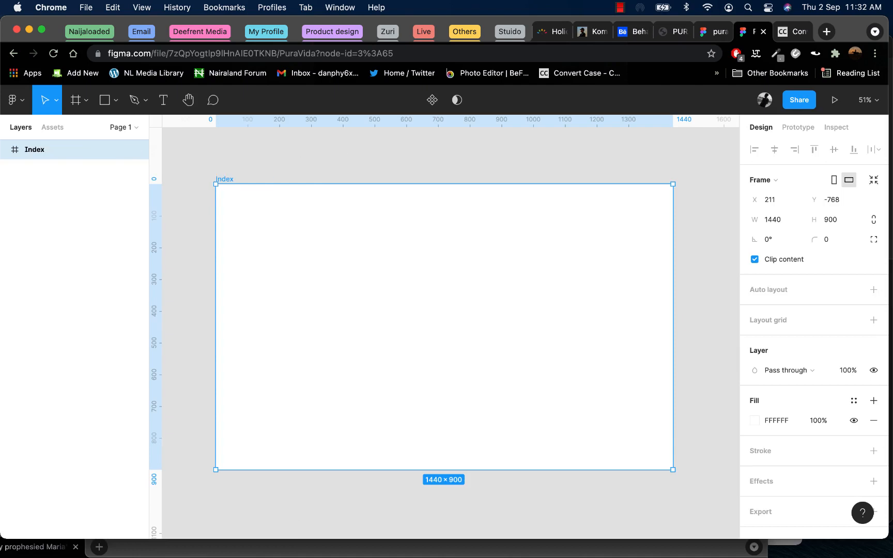
left_click(306, 160)
left_click(446, 101)
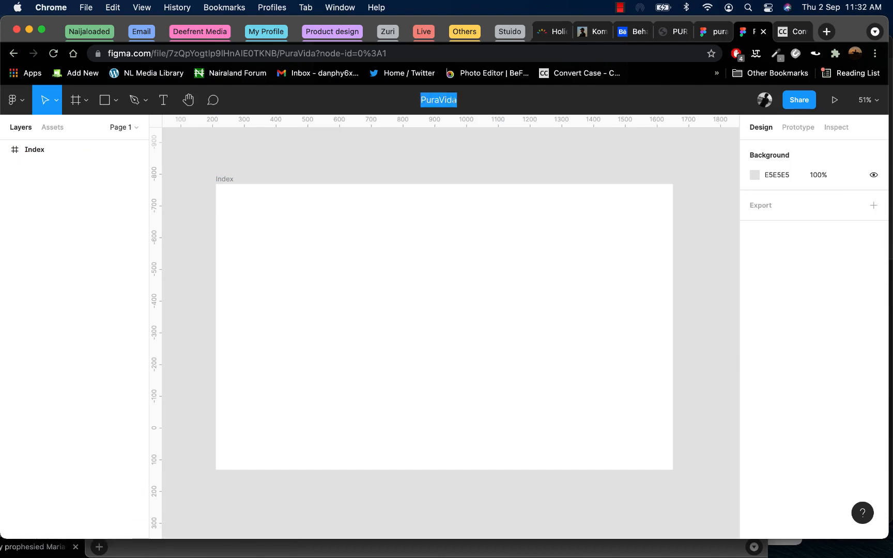
left_click(456, 100)
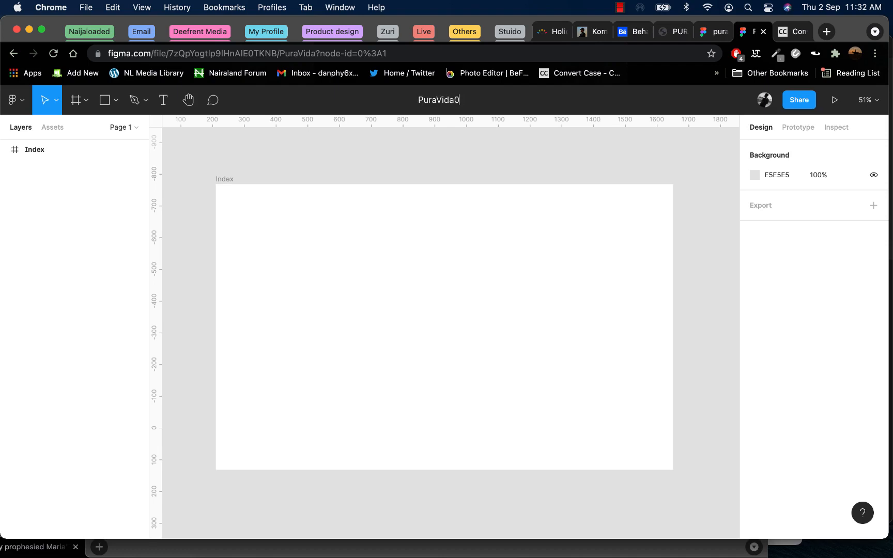
left_click(425, 148)
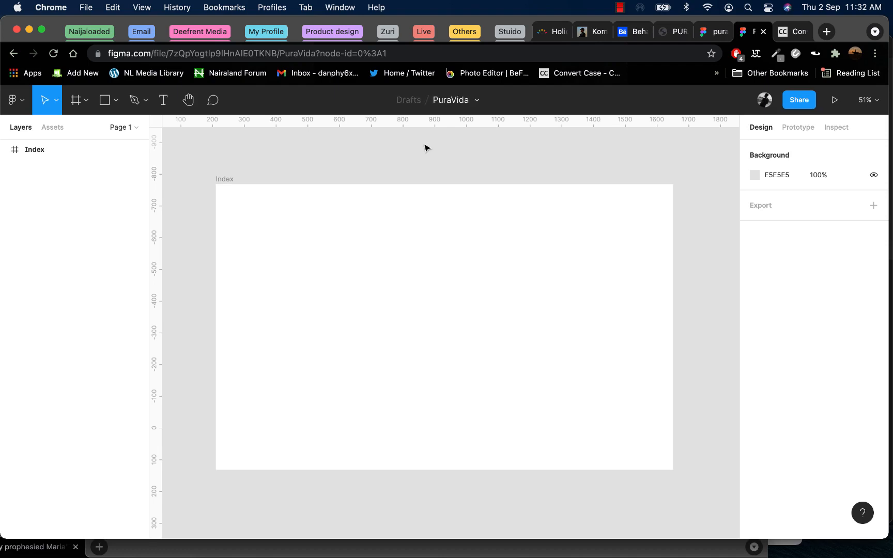
- Add a layout grid to the Index frame, switch it to columns and set the count to 12
left_click(224, 178)
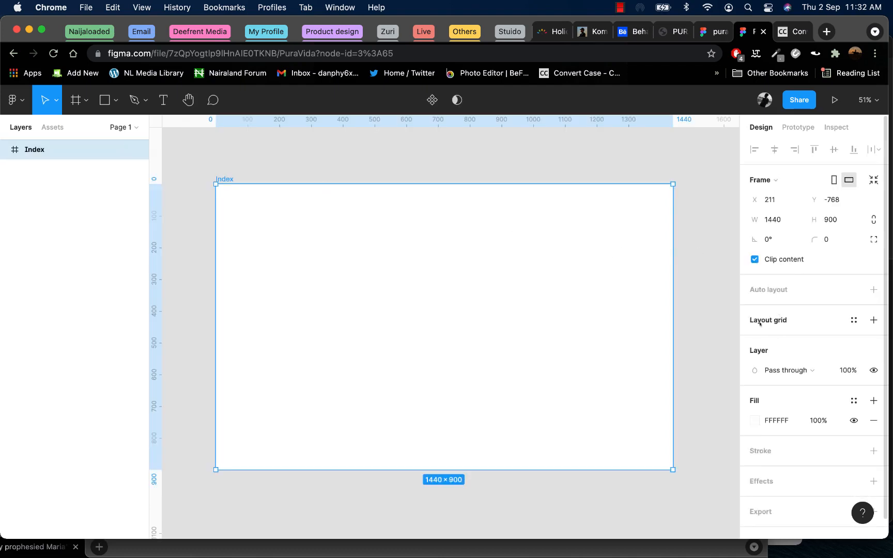
left_click(873, 320)
left_click(754, 339)
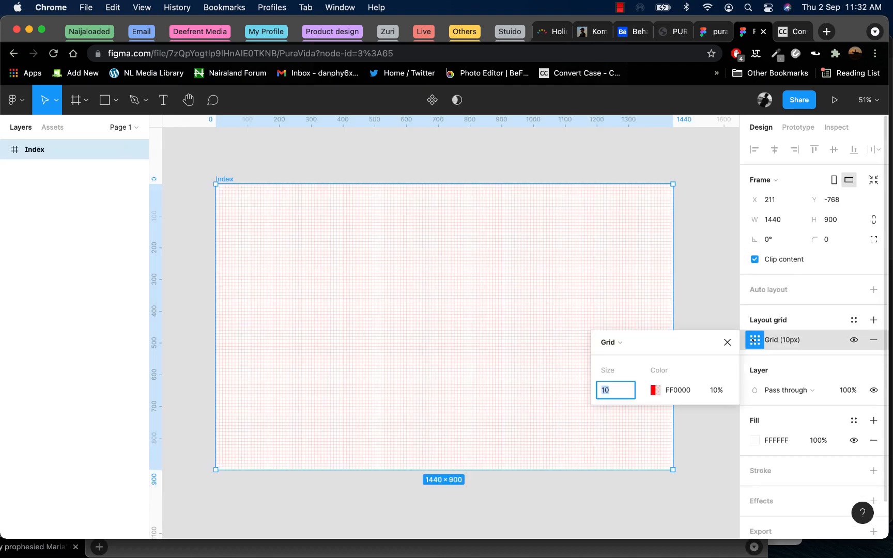
left_click(610, 342)
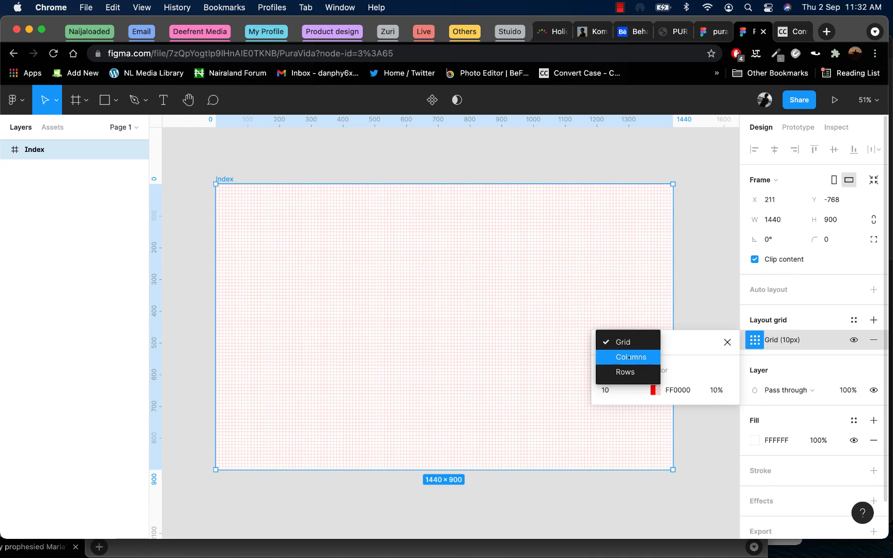
left_click(628, 357)
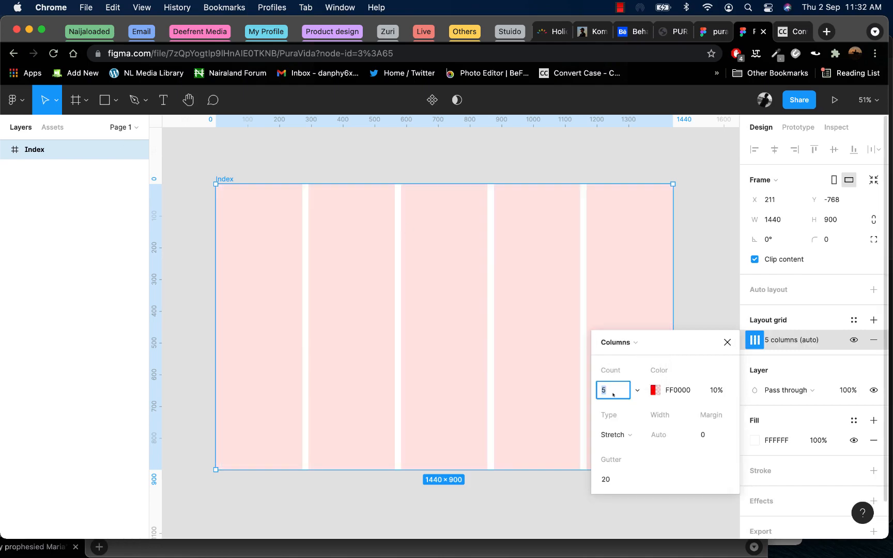
type("12")
- Set the column grid's margin to 100
left_click(699, 436)
type("100")
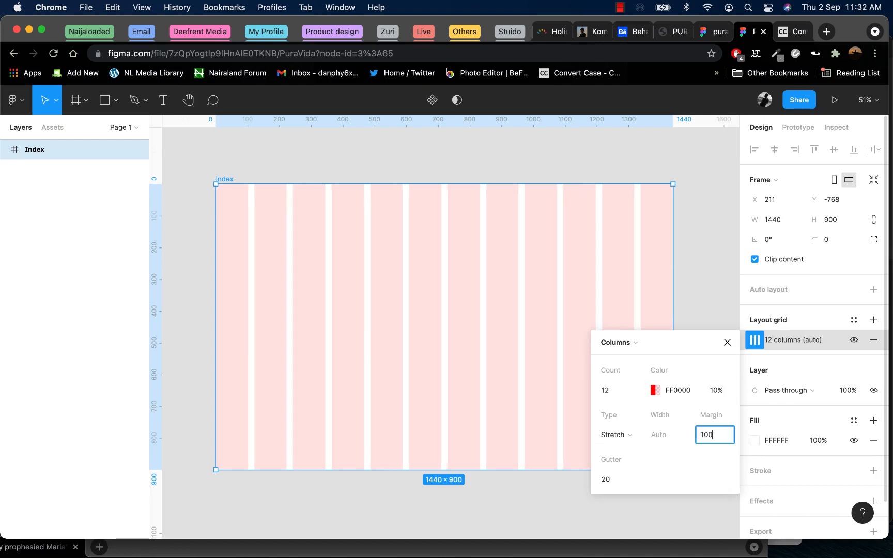
key("Return")
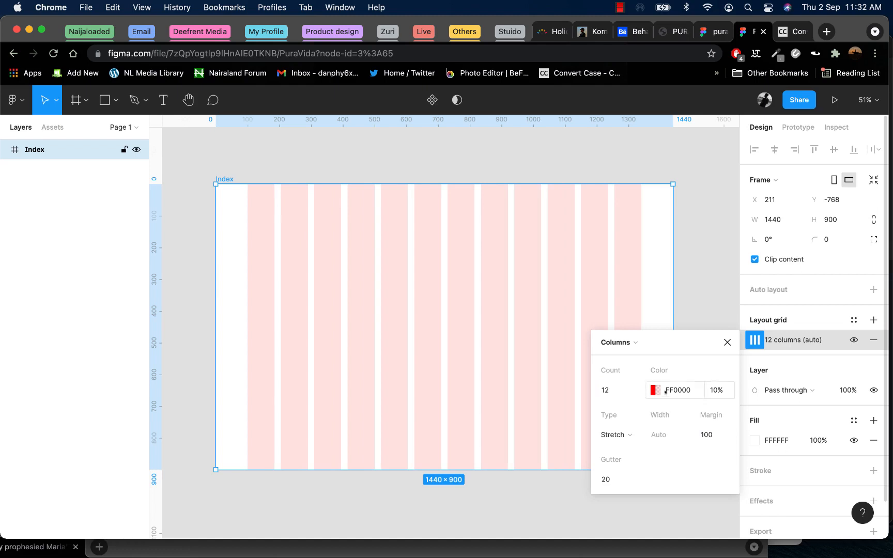
- Set the column grid's margin to 150
left_click(721, 442)
type("1")
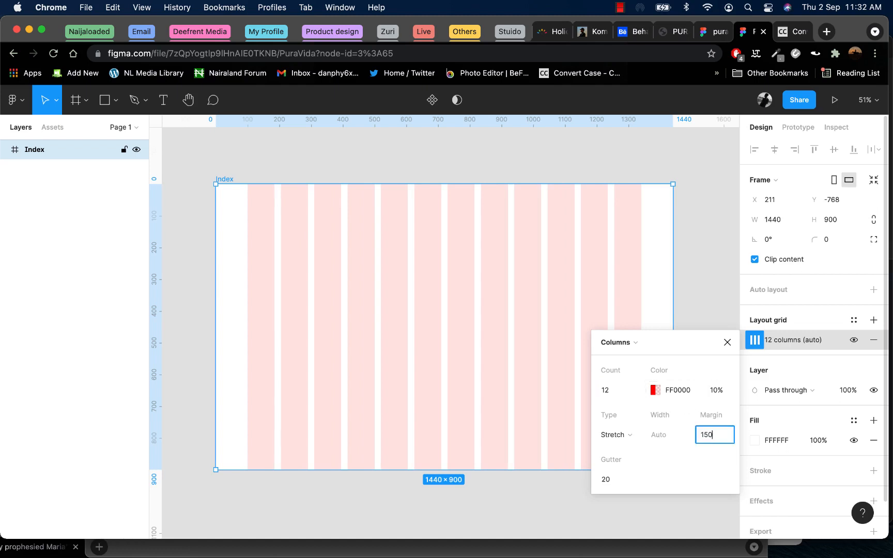
key("Return")
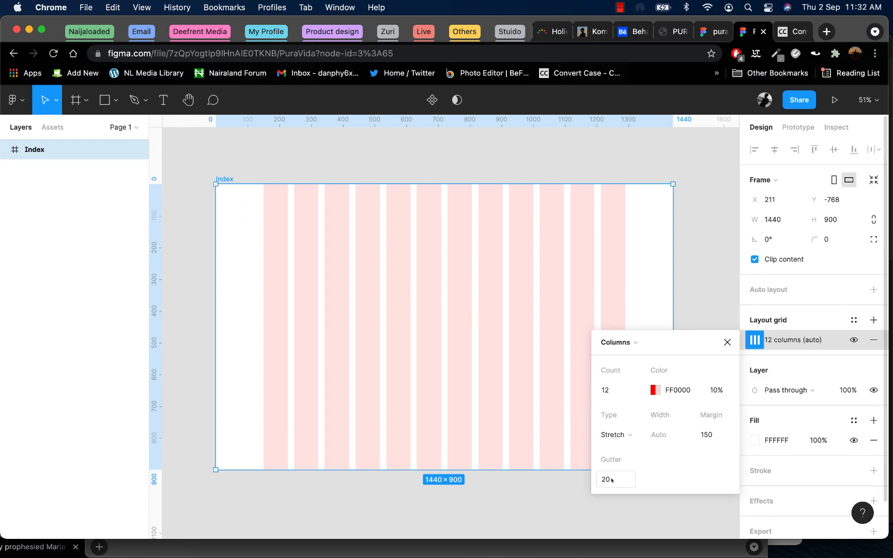
- Try gutter values of 10 and 40 on the Index frame's column grid
scroll(284, 202, "up", 5)
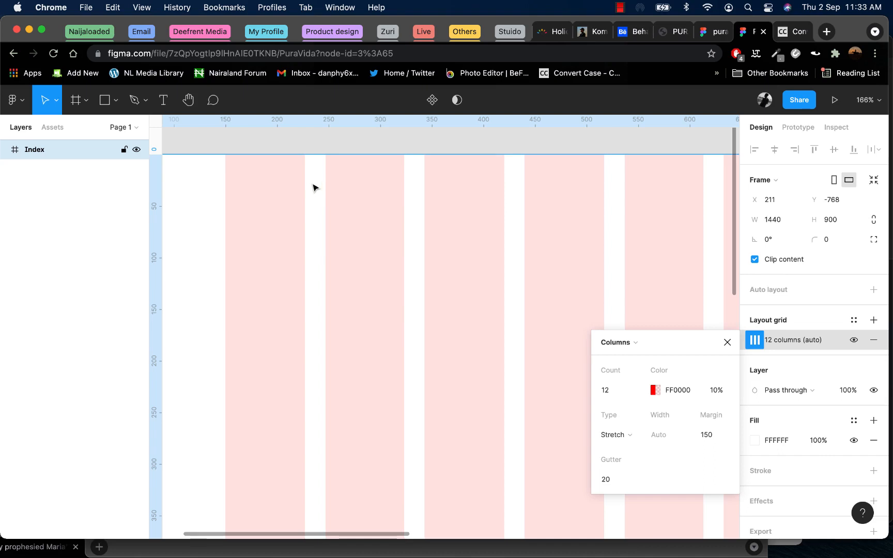
left_click(607, 479)
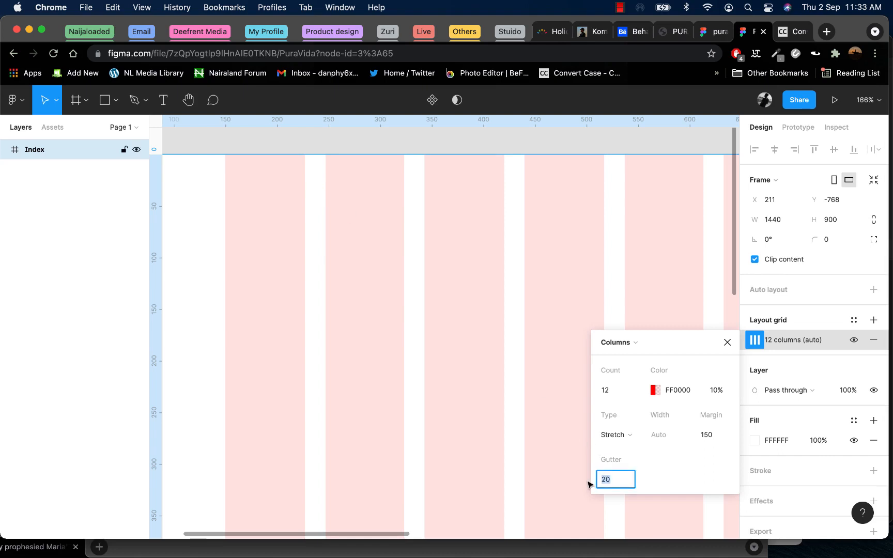
type("10")
key("Return")
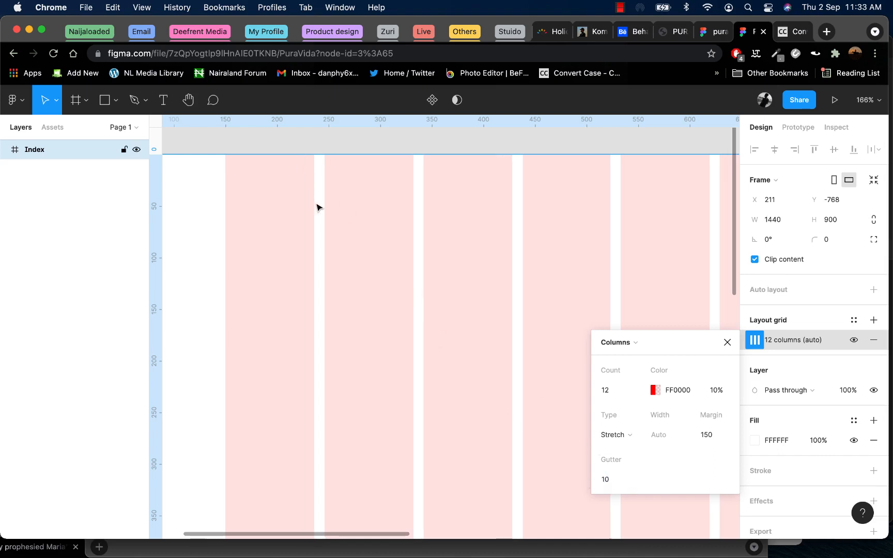
left_click(600, 480)
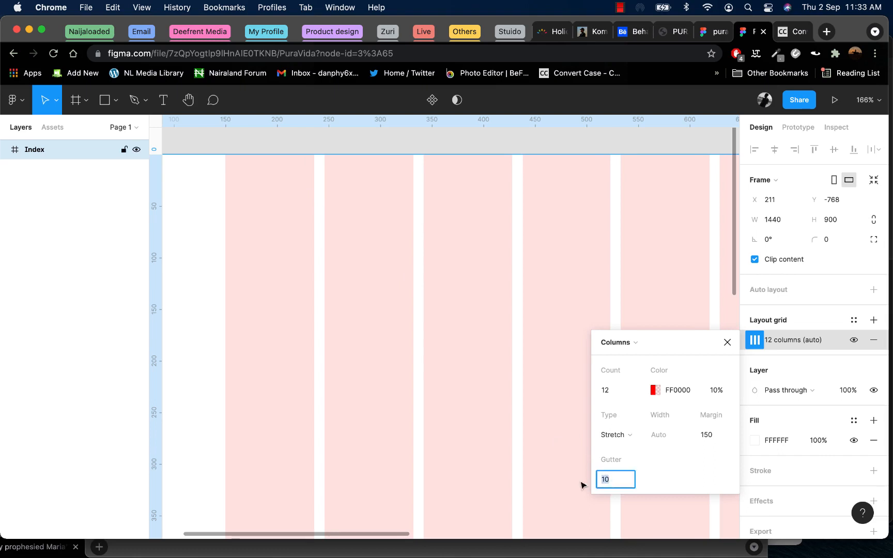
type("40")
key("Return")
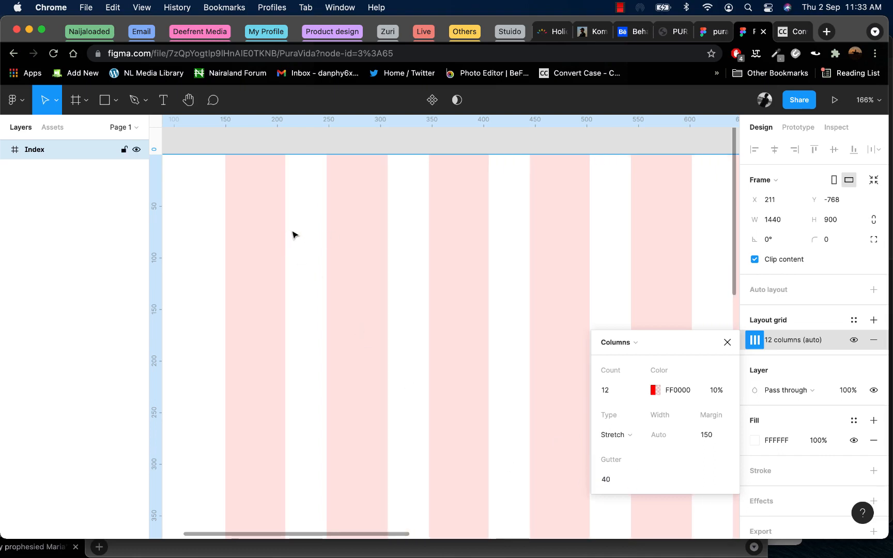
- Set the column grid's gutter to 20 and close its settings
left_click(602, 479)
type("20")
key("Return")
scroll(496, 271, "down", 6)
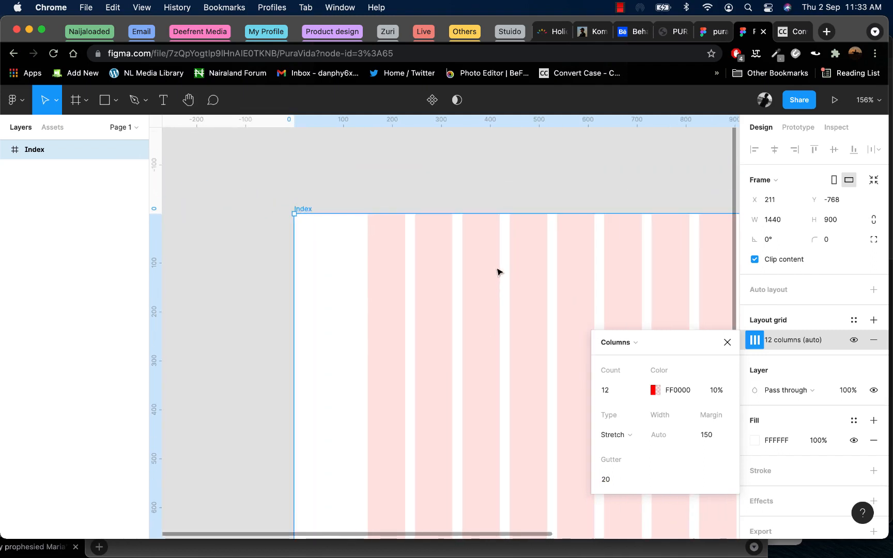
scroll(493, 272, "down", 4)
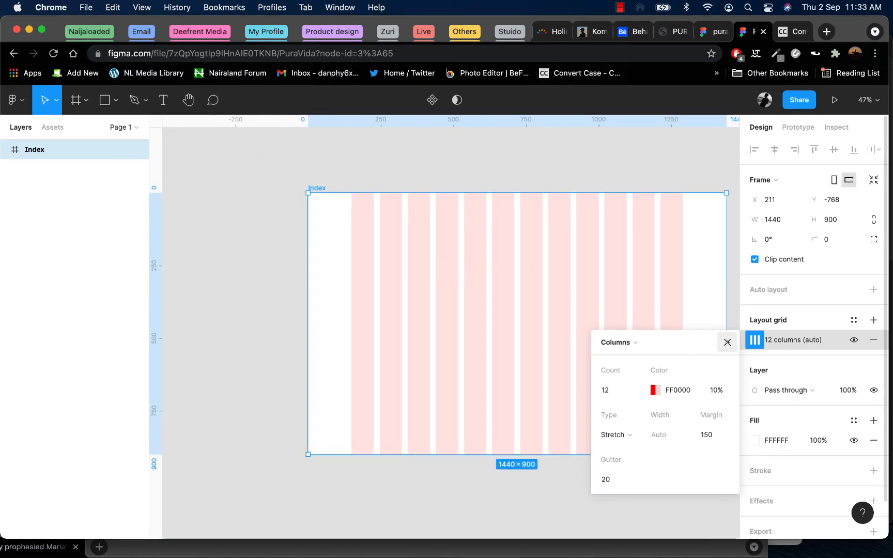
left_click(727, 342)
scroll(562, 333, "right", 3)
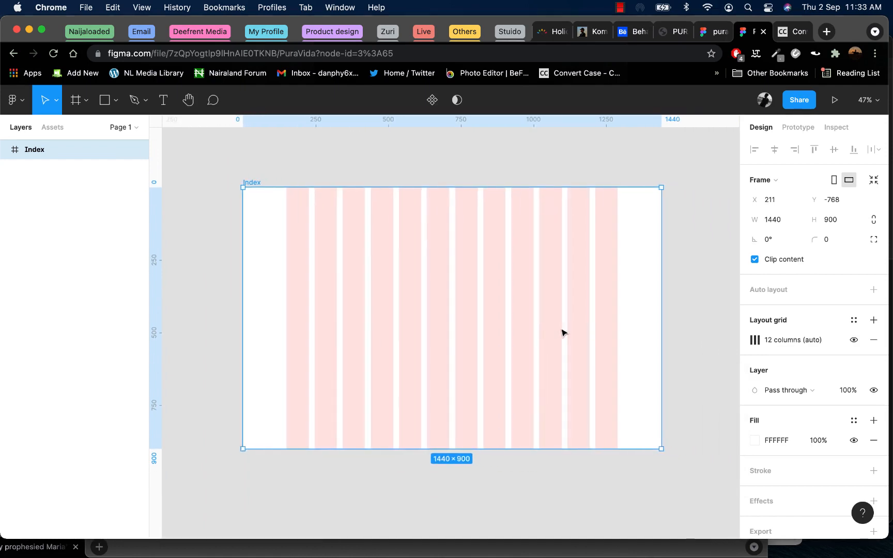
- Add a second layout grid to the Index frame, switch it to rows and set the count to 300
left_click(873, 320)
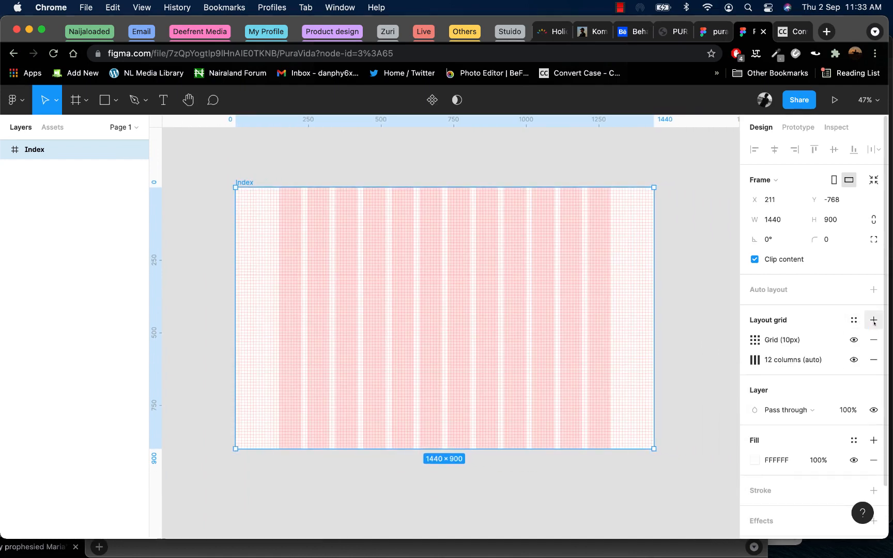
left_click(755, 340)
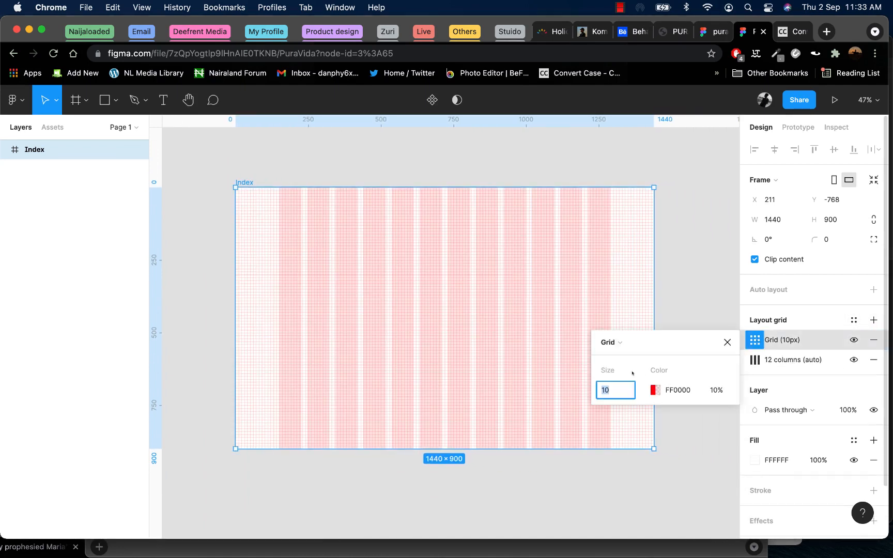
left_click(612, 342)
left_click(624, 371)
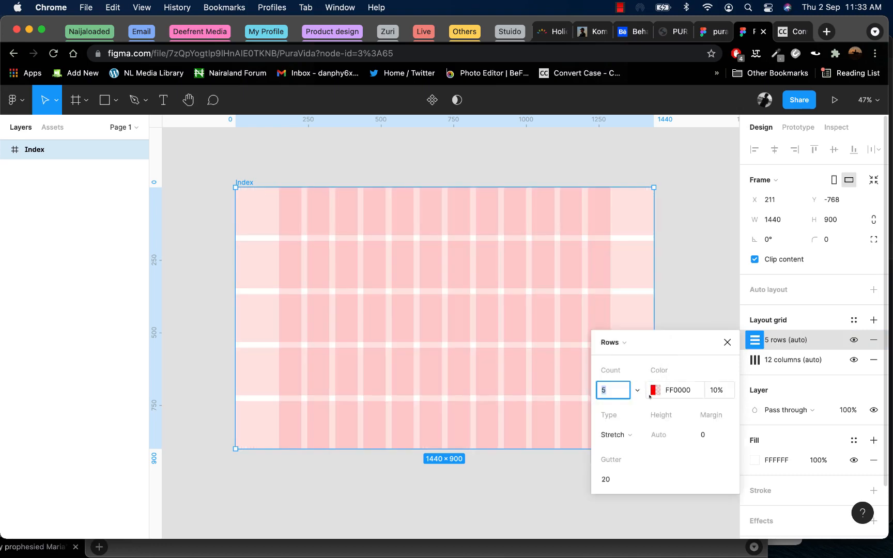
left_click(614, 391)
type("300")
- Try margin values of 20 and 10 on the row grid
left_click(696, 436)
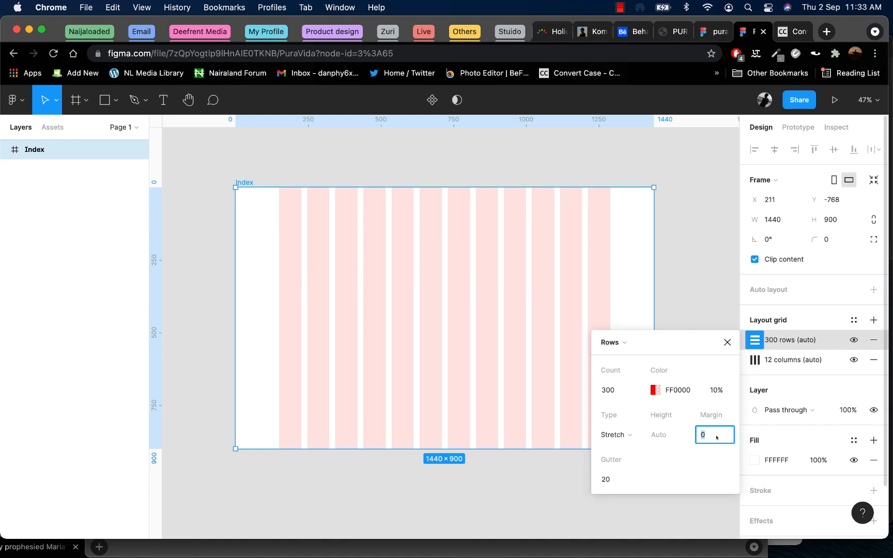
type("20")
key("Return")
left_click(712, 435)
double_click(712, 434)
type("10")
key("Return")
- Change the row grid's type to Center
left_click(627, 435)
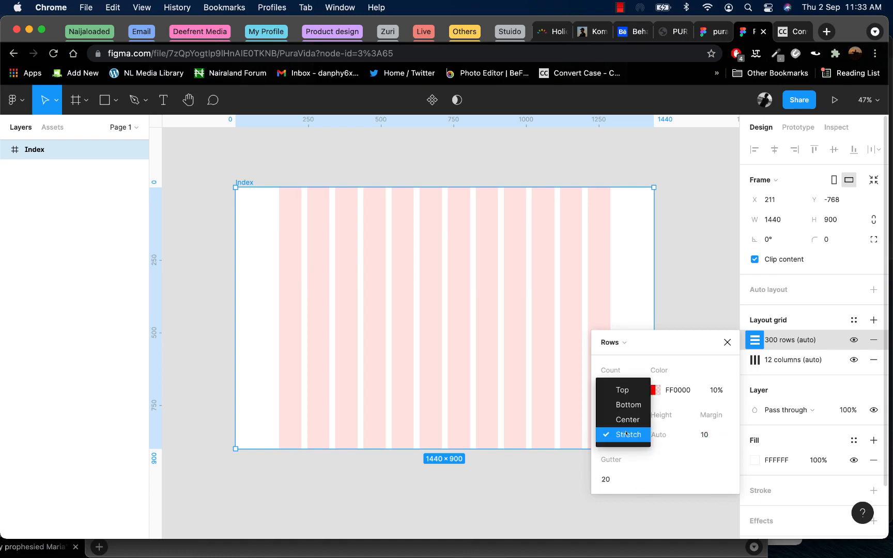
left_click(627, 420)
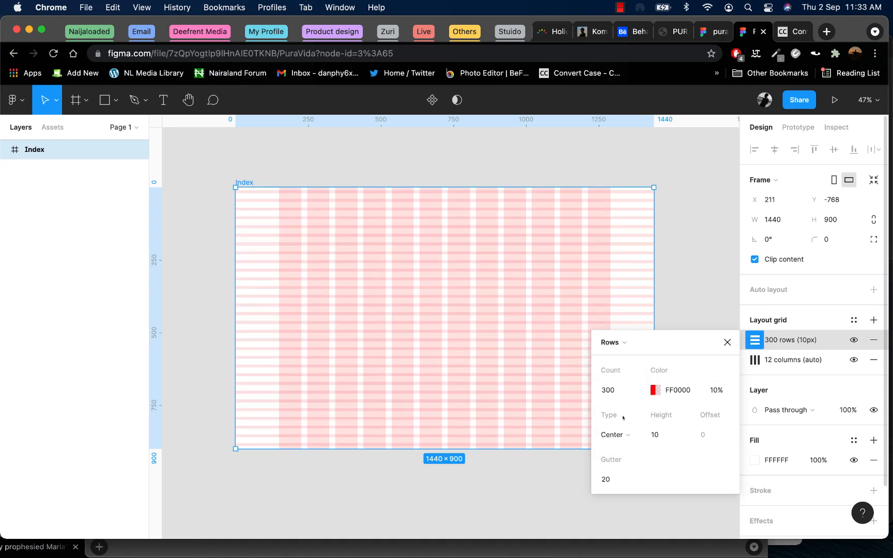
- Close the row grid's settings and hide the 300-row layout grid on the Index frame
left_click(727, 342)
scroll(273, 204, "up", 5)
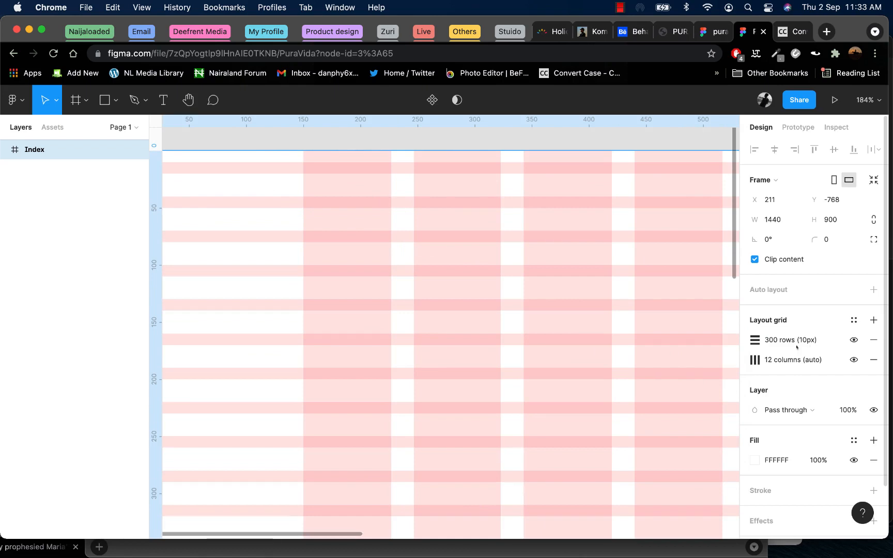
left_click(754, 340)
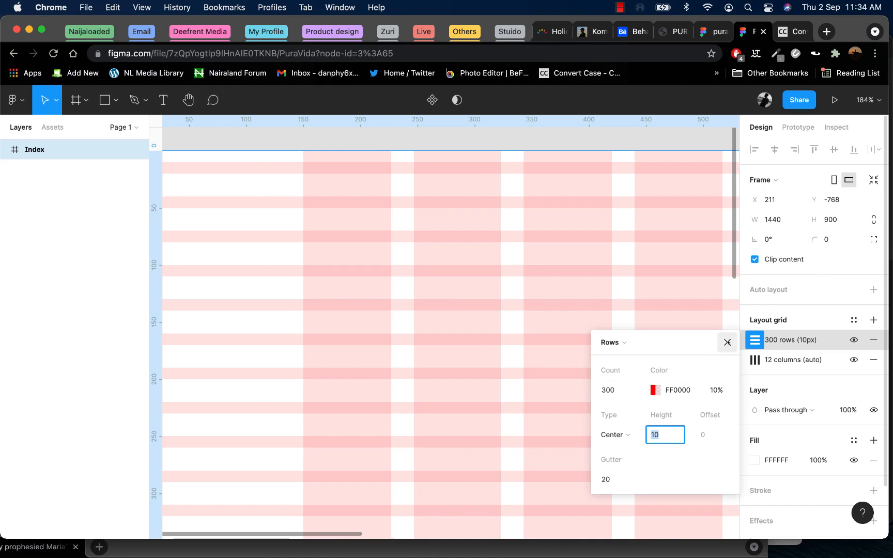
left_click(727, 342)
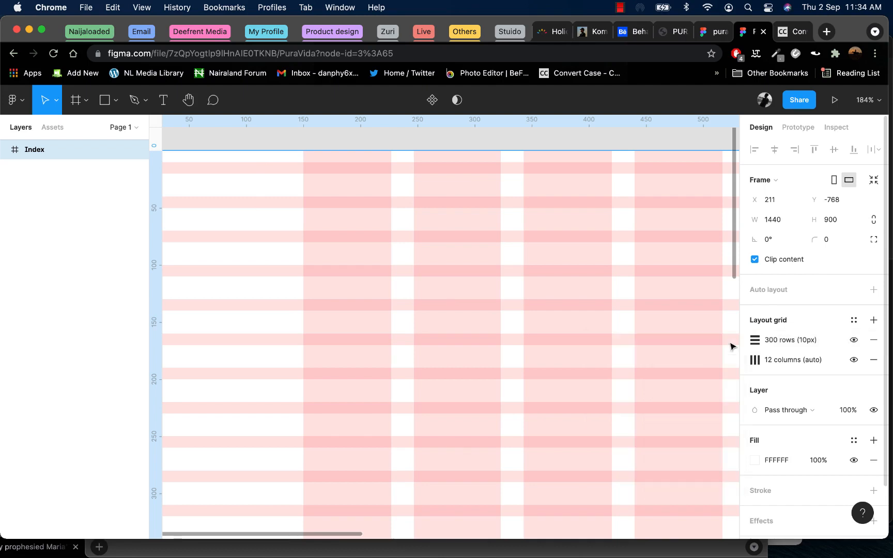
left_click(854, 339)
- Draw a narrow rectangle about 57 wide beside the Index frame's left edge, stretch it to 900 high and move it closer to the frame
scroll(498, 331, "down", 8)
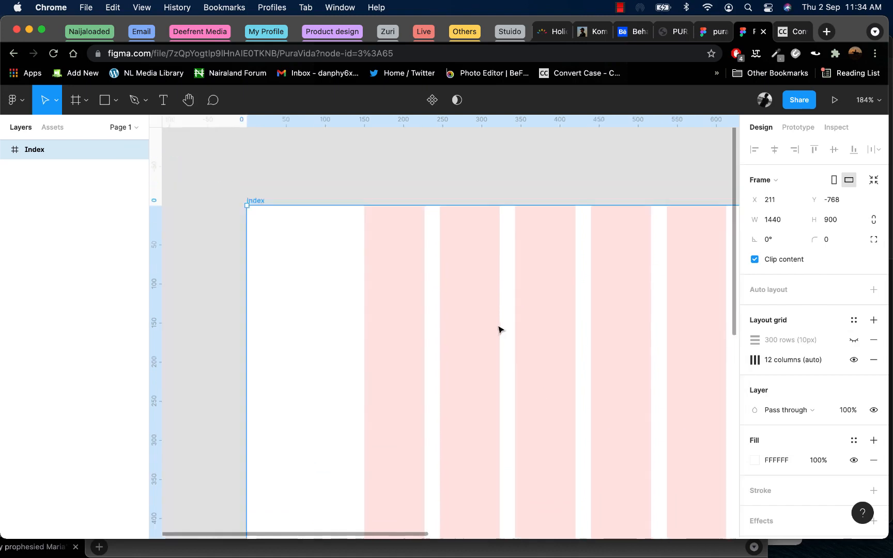
scroll(498, 331, "down", 6)
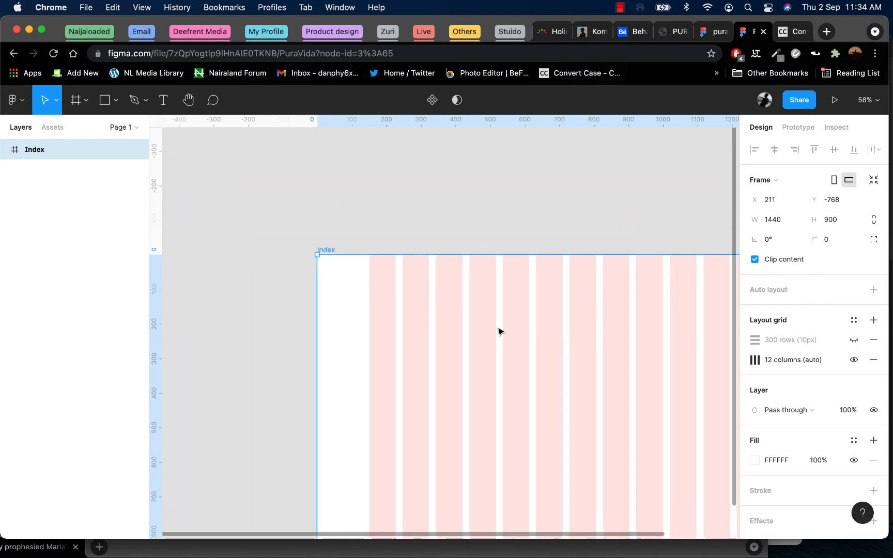
scroll(465, 320, "right", 3)
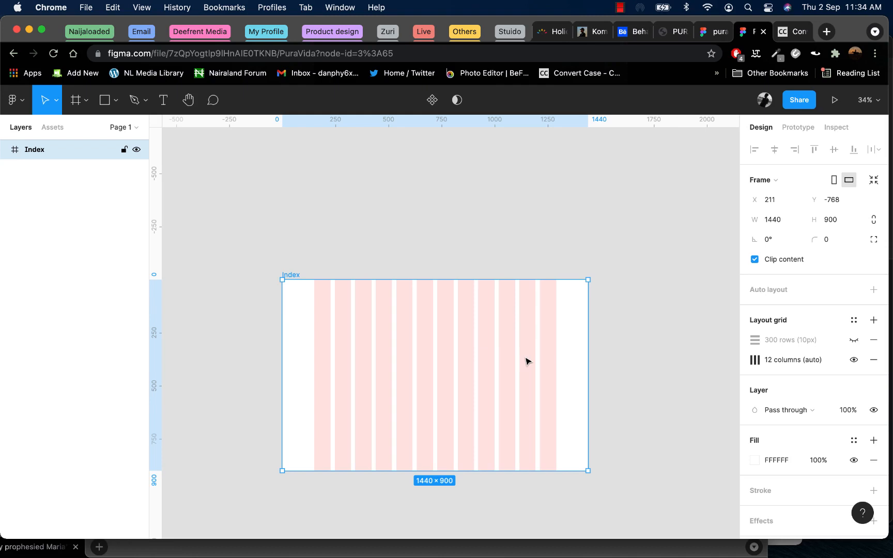
scroll(435, 318, "up", 5)
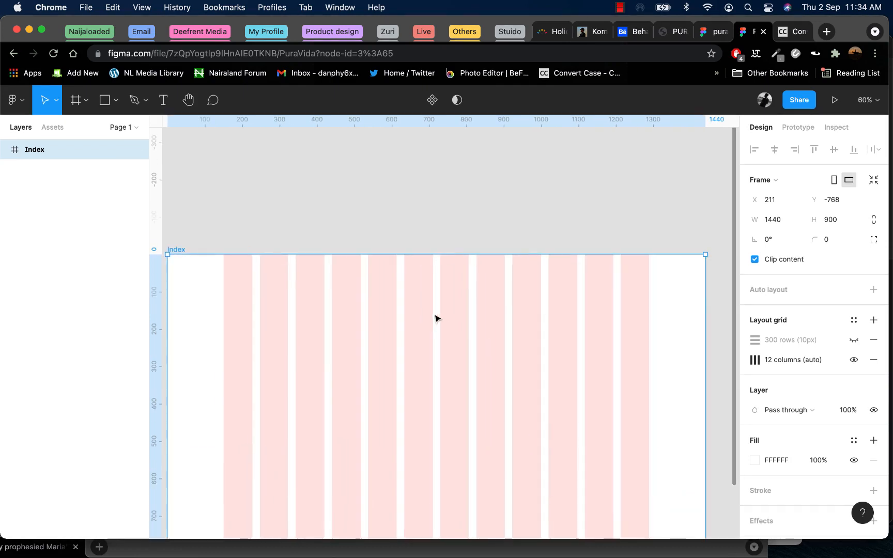
scroll(435, 318, "down", 3)
scroll(342, 296, "left", 2)
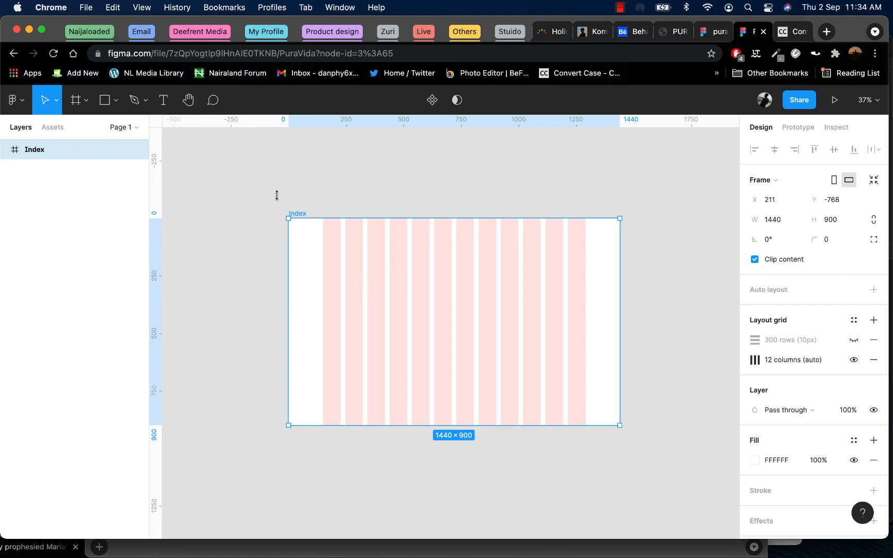
key("r")
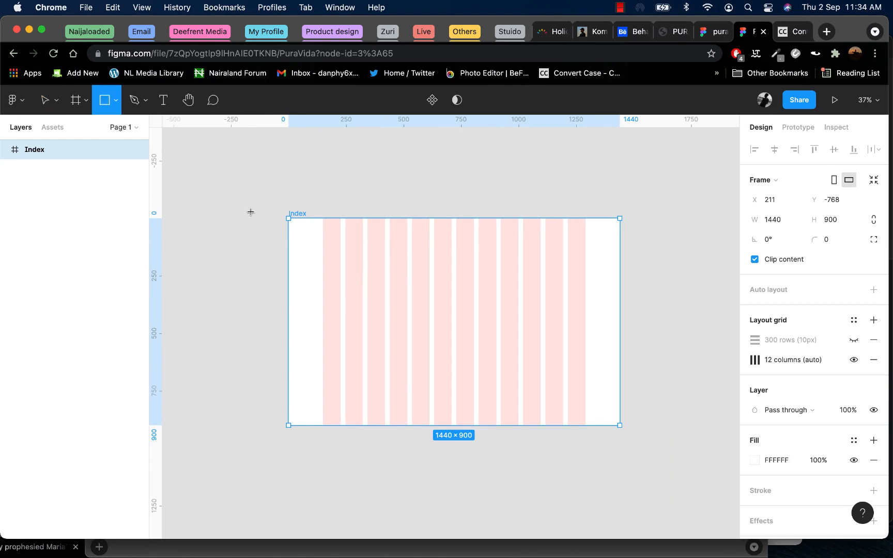
mouse_move(231, 219)
left_mouse_down()
mouse_move(261, 426)
mouse_move(244, 422)
mouse_move(257, 389)
left_mouse_up()
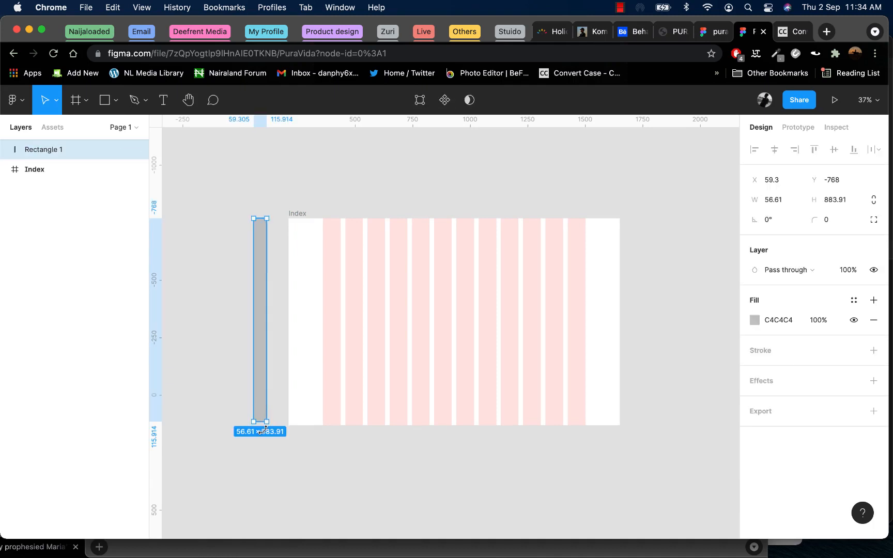
left_click_drag(260, 422, 260, 426)
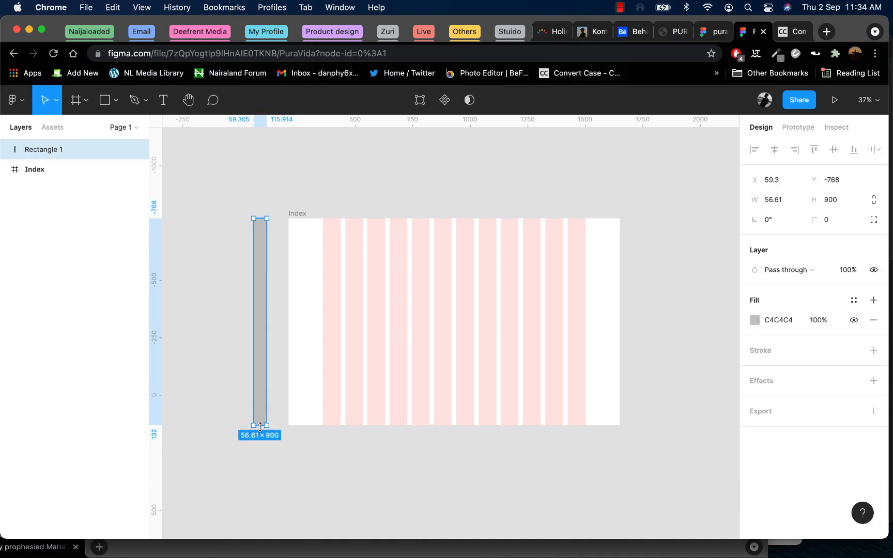
left_click_drag(259, 375, 265, 375)
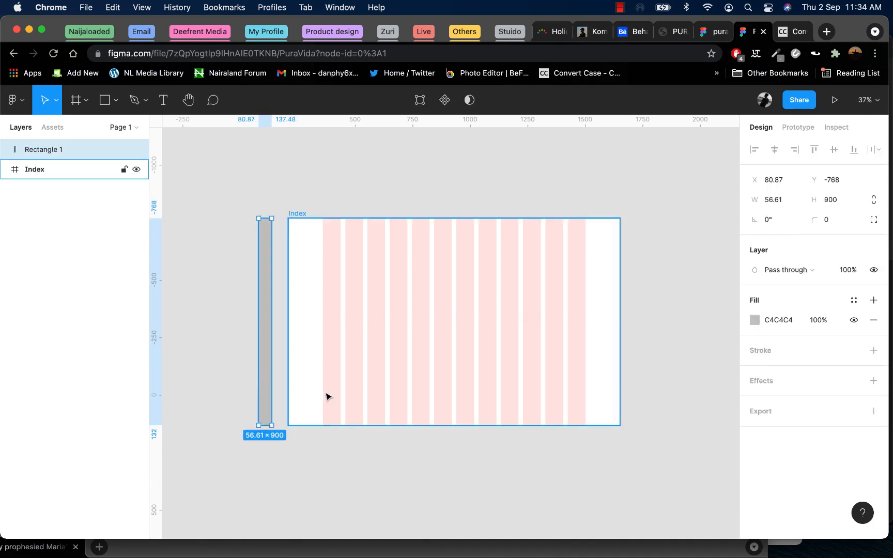
- Fill the narrow rectangle beside the Index frame with dark red 8E2121
left_click(757, 322)
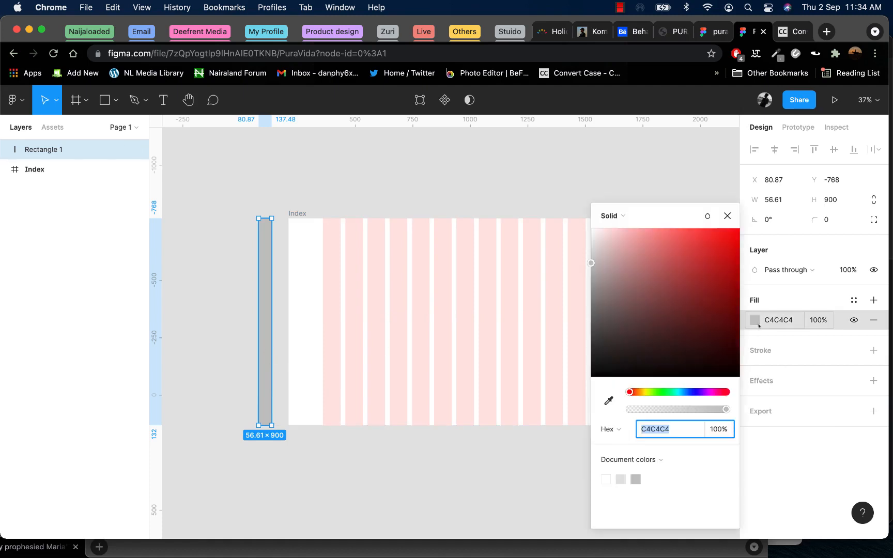
left_click(705, 294)
left_click(242, 319)
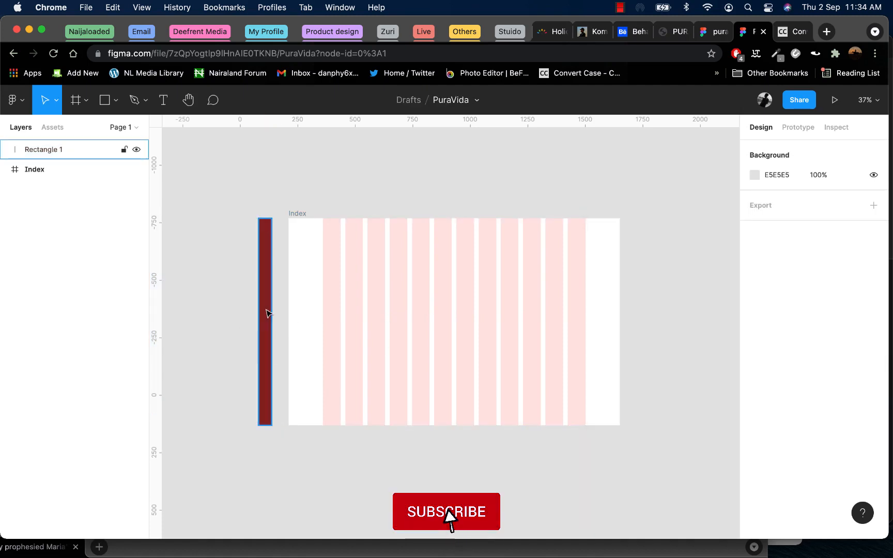
- Duplicate the dark red rectangle directly below the original and fill the copy with near-black
left_click_drag(272, 277, 270, 484)
left_click(755, 321)
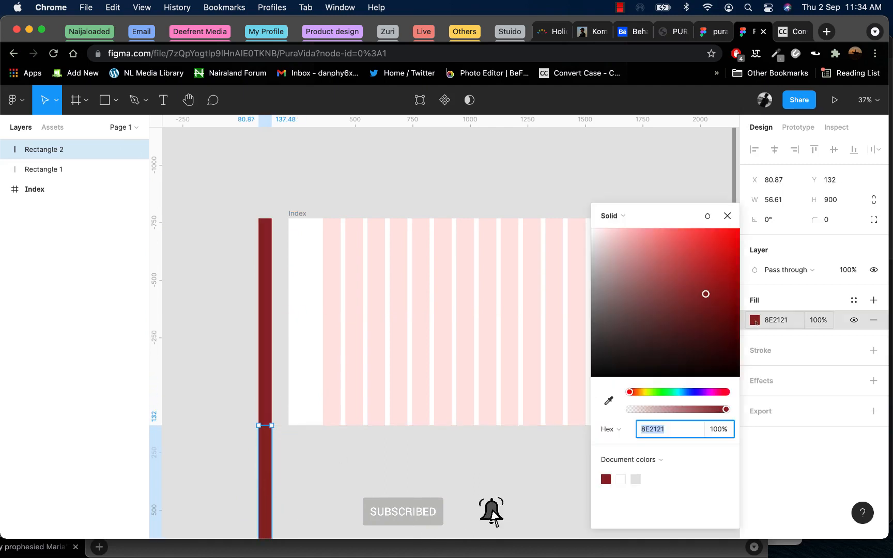
left_click(647, 361)
left_click(318, 377)
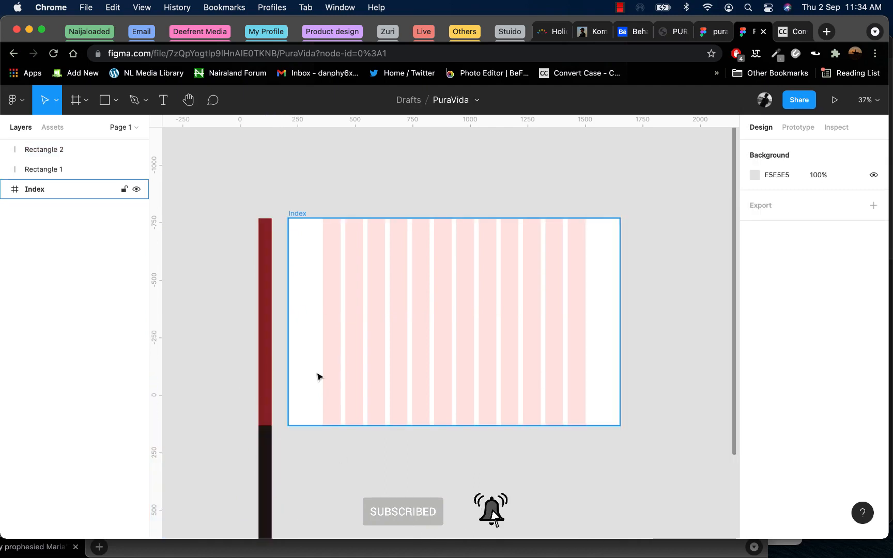
- Extend the Index frame's lower edge to a height of 1800, level with the end of the black rectangle
scroll(318, 377, "down", 5)
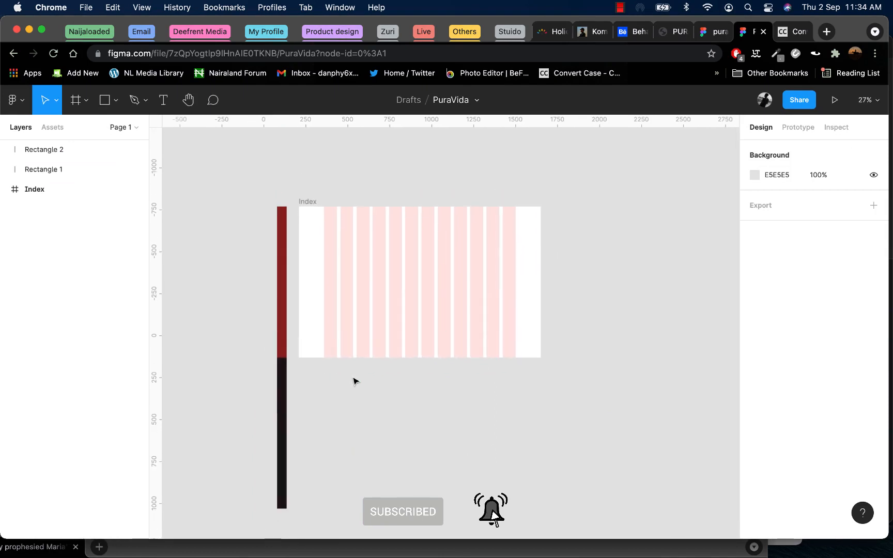
left_click(309, 205)
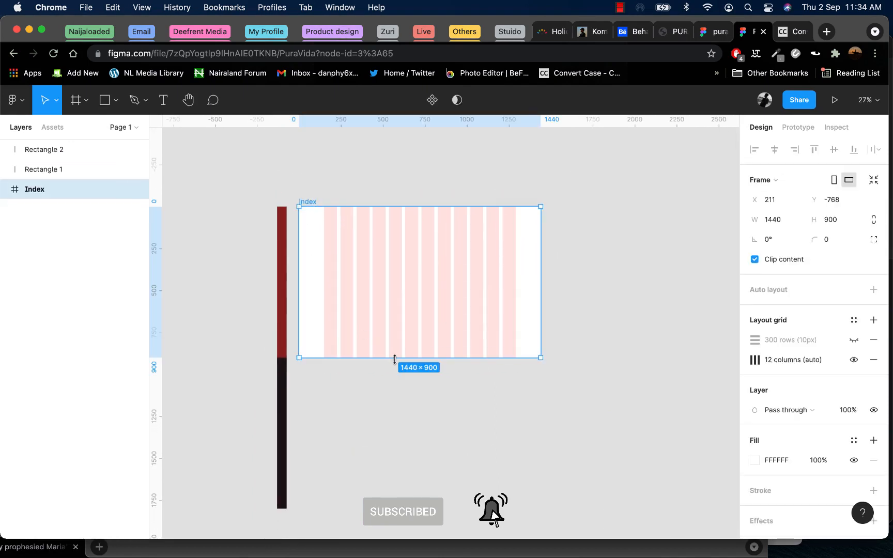
left_click_drag(395, 358, 395, 508)
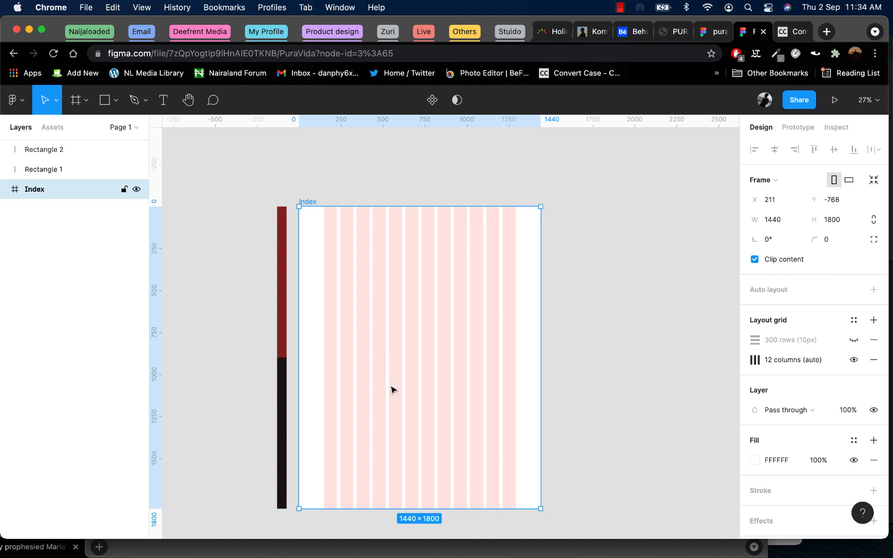
- Place the night pool photo from the Beach folder in the upper part of the Index frame, about 1300 × 866 in size
left_click(602, 335)
left_click(312, 201)
key("super+shift+k")
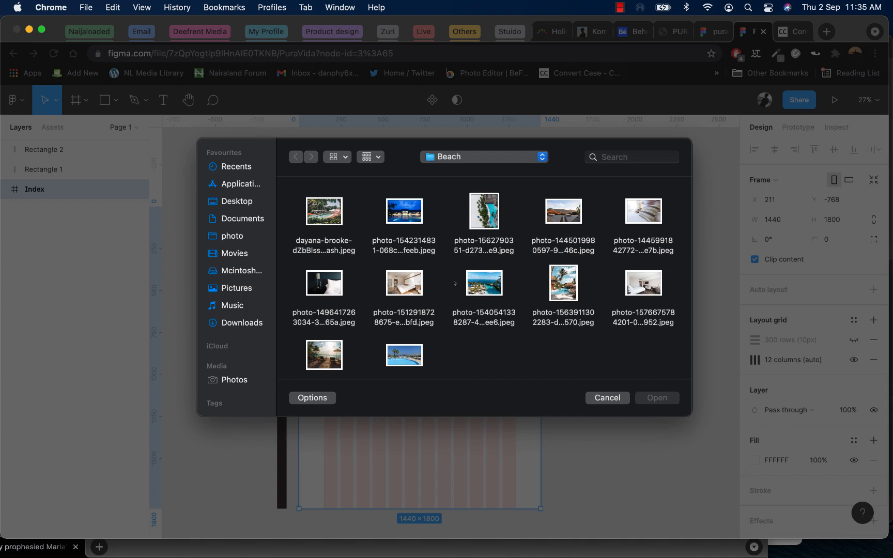
left_click(408, 212)
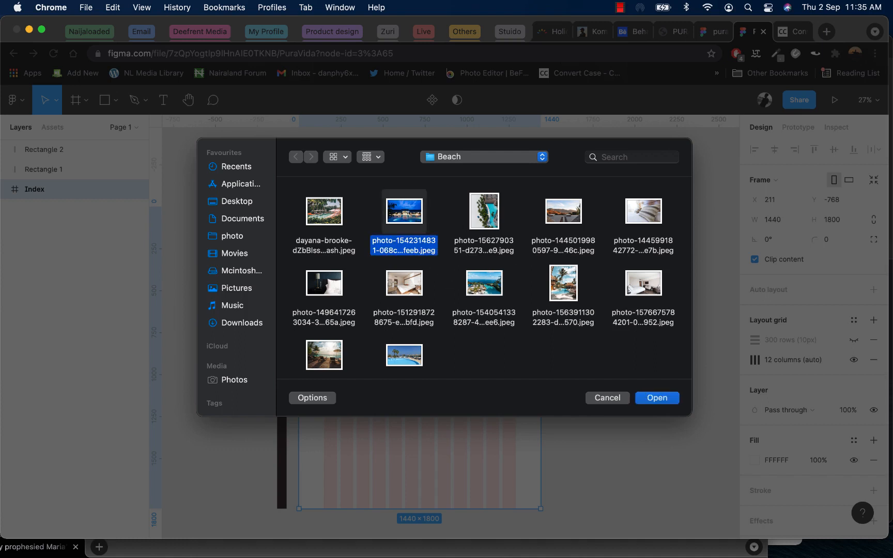
left_click(663, 401)
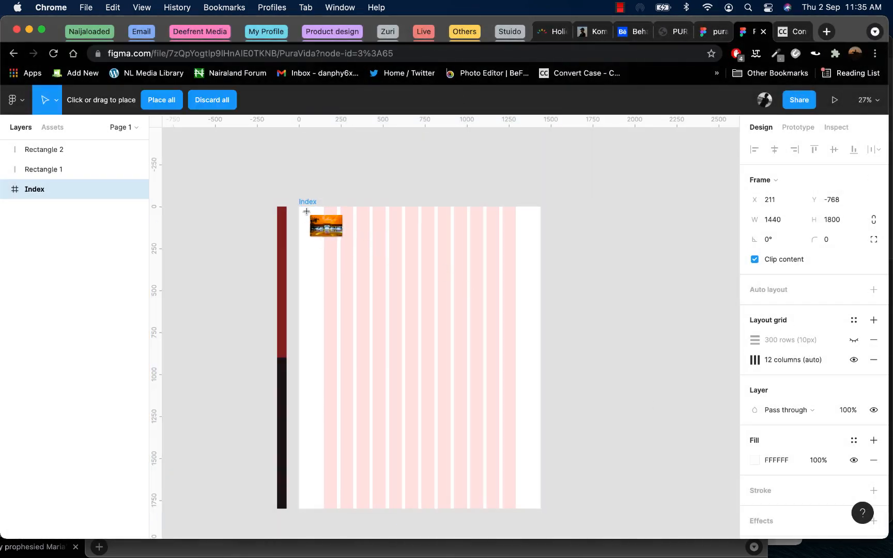
left_click_drag(317, 215, 535, 361)
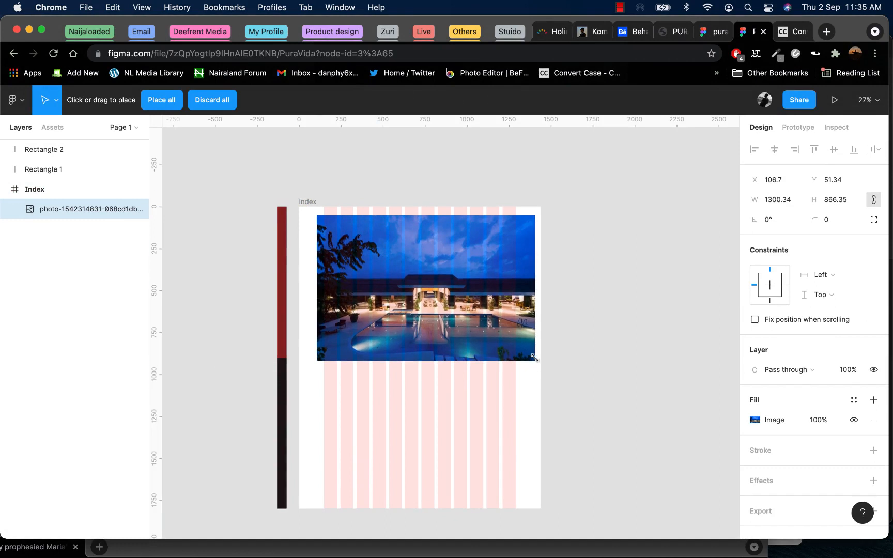
- Enlarge the pool photo to about 1404 × 935 and move it near the Index frame's upper-left corner, at about X 17, Y 21
left_click_drag(316, 216, 304, 207)
left_click_drag(399, 243, 397, 247)
scroll(398, 247, "up", 5)
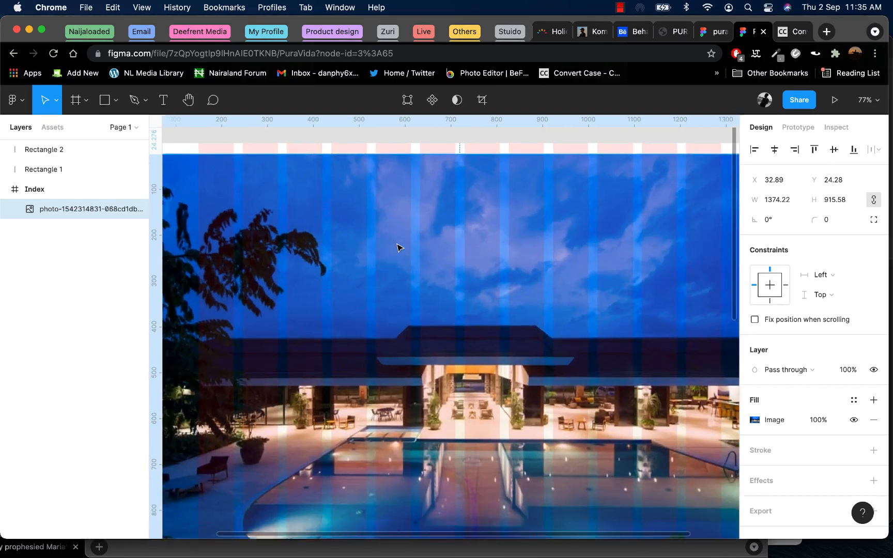
scroll(398, 247, "down", 4)
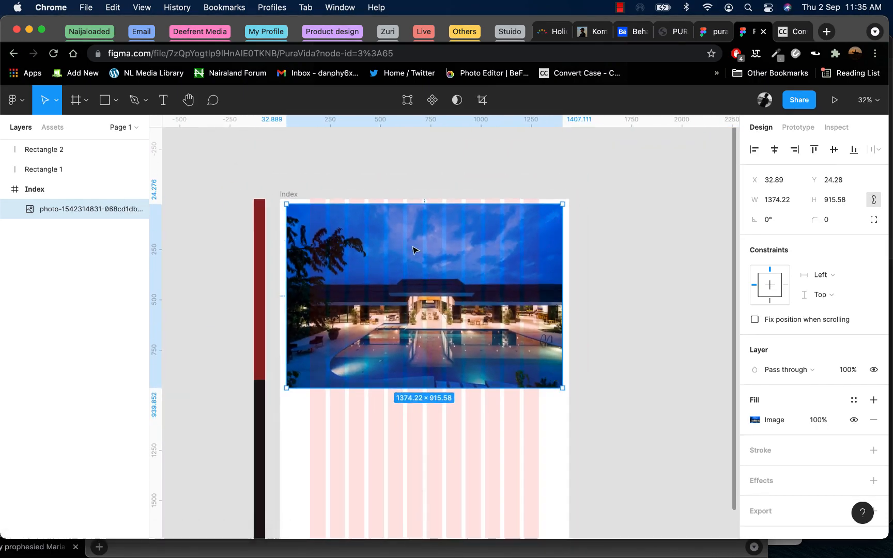
mouse_move(413, 251)
left_mouse_down()
mouse_move(363, 243)
mouse_move(432, 248)
mouse_move(409, 250)
left_mouse_up()
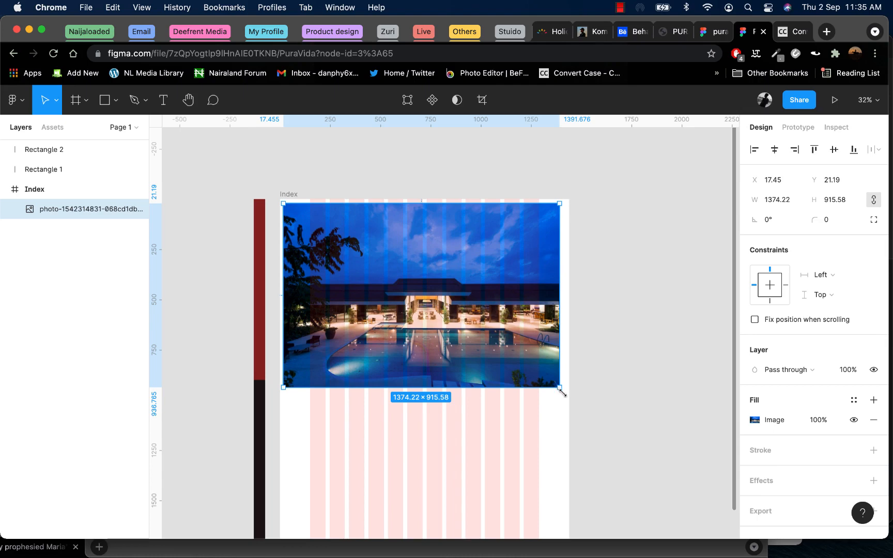
left_click_drag(559, 390, 562, 392)
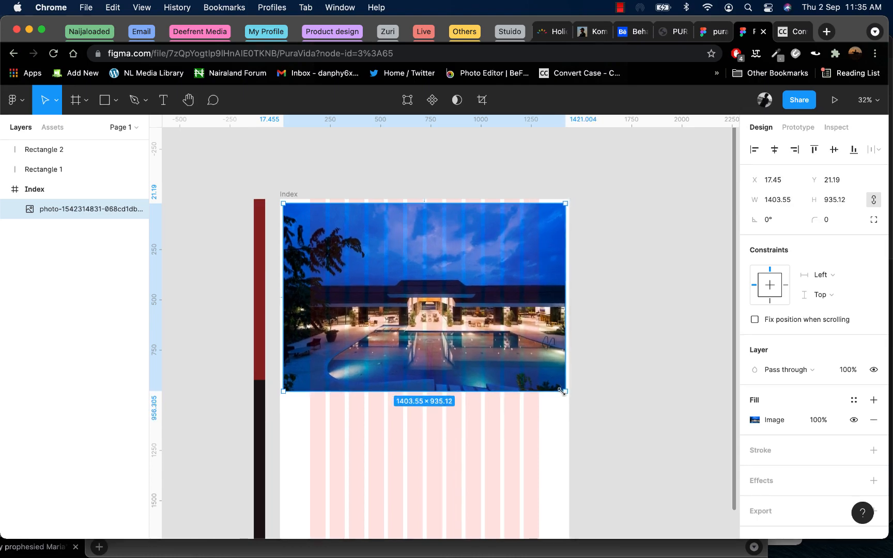
- Center the pool photo horizontally in the Index frame and nudge it up to Y 18.19
left_click(289, 195)
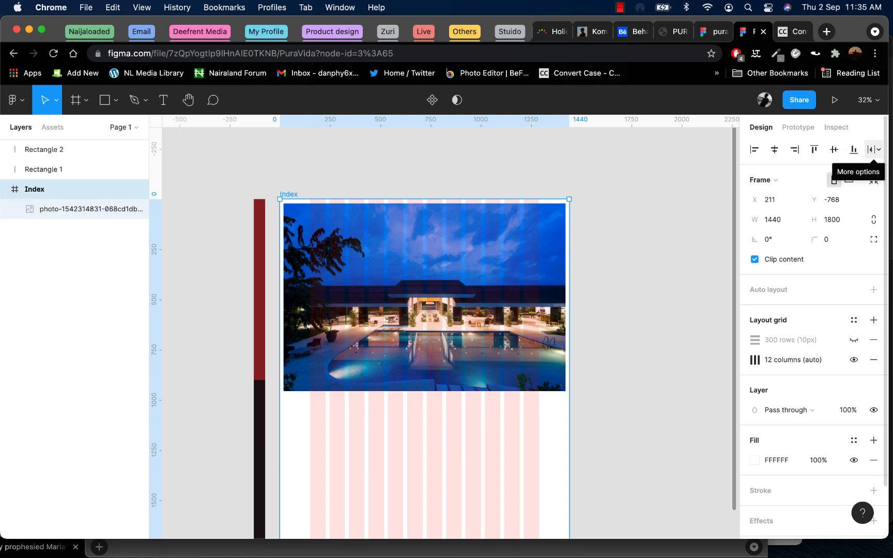
left_click(457, 254)
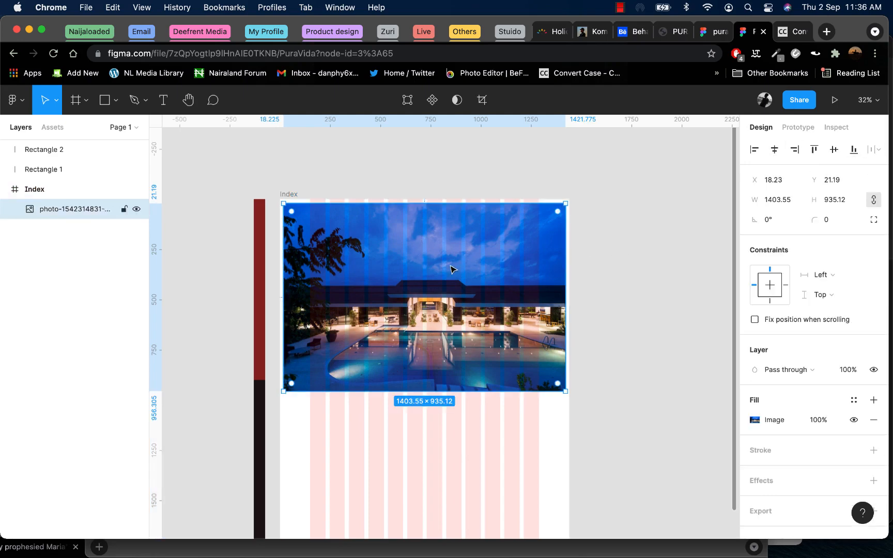
key("Up")
key("Up")
key("Up")
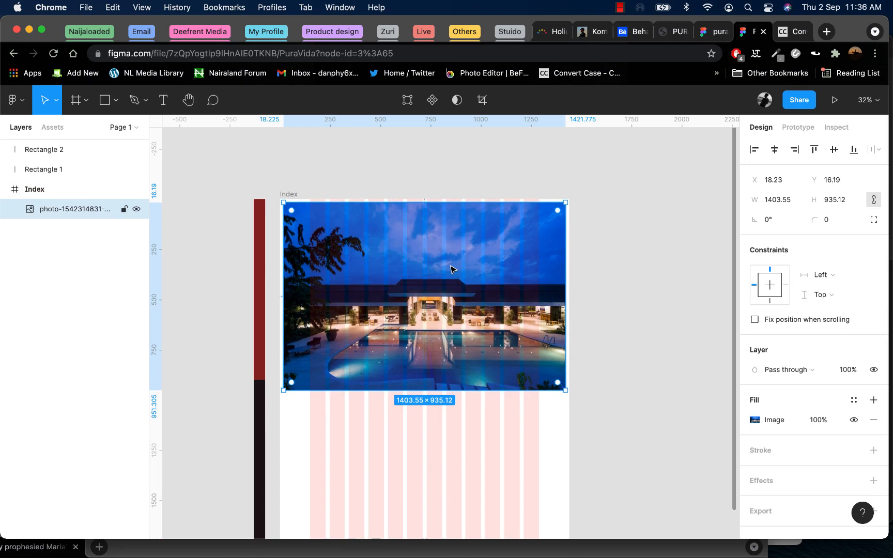
left_click(582, 291)
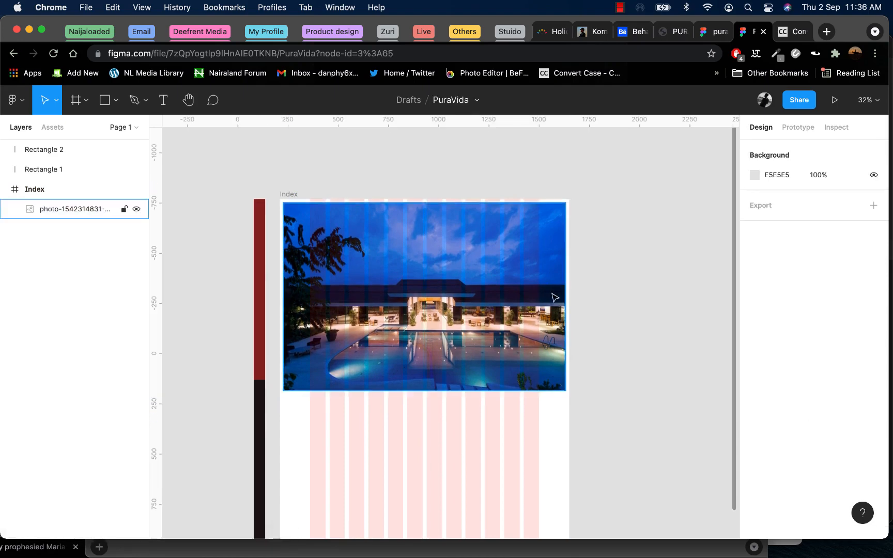
- Set the pool photo's image fill opacity to 95%
left_click(535, 295)
left_click(816, 419)
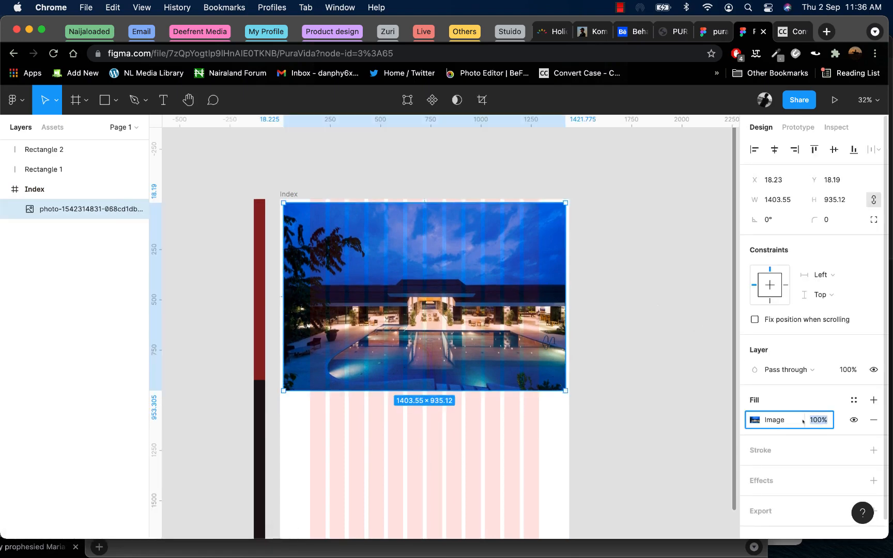
type("95")
key("Return")
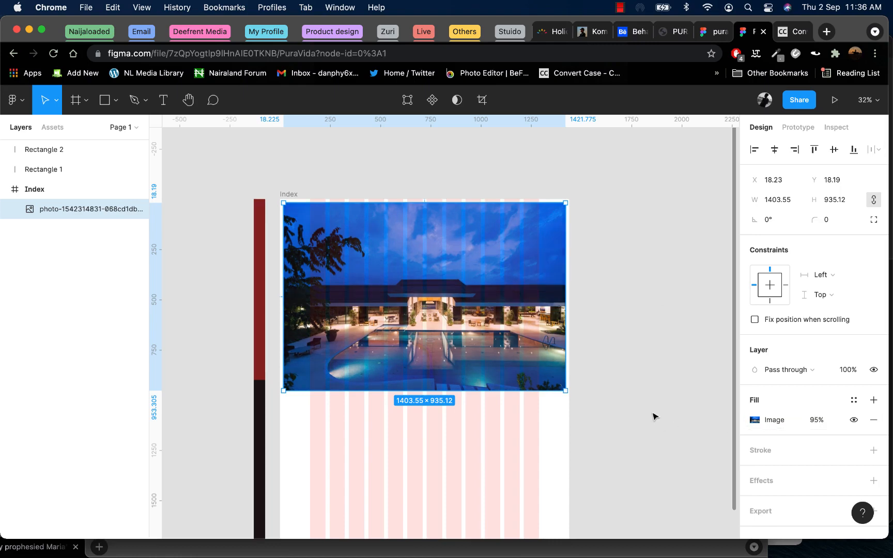
- Hide the 12-column layout grid on the Index frame
left_click(653, 417)
left_click(289, 195)
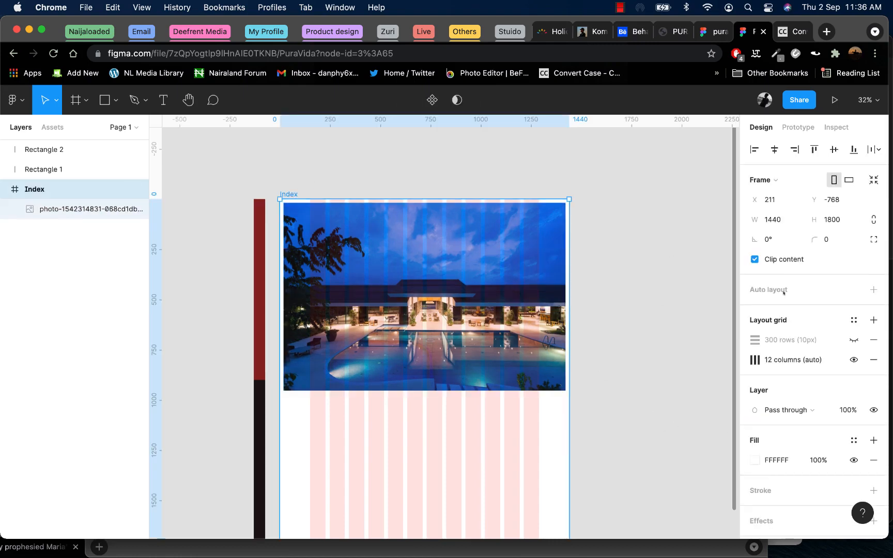
left_click(854, 360)
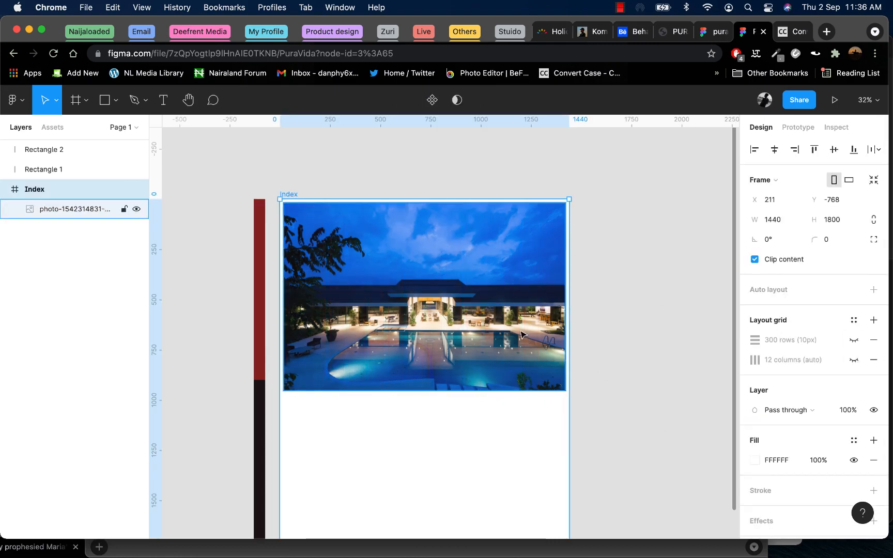
- Show the 12-column layout grid on the Index frame and add the text FLOORPLAN on the canvas above the frame
left_click(856, 362)
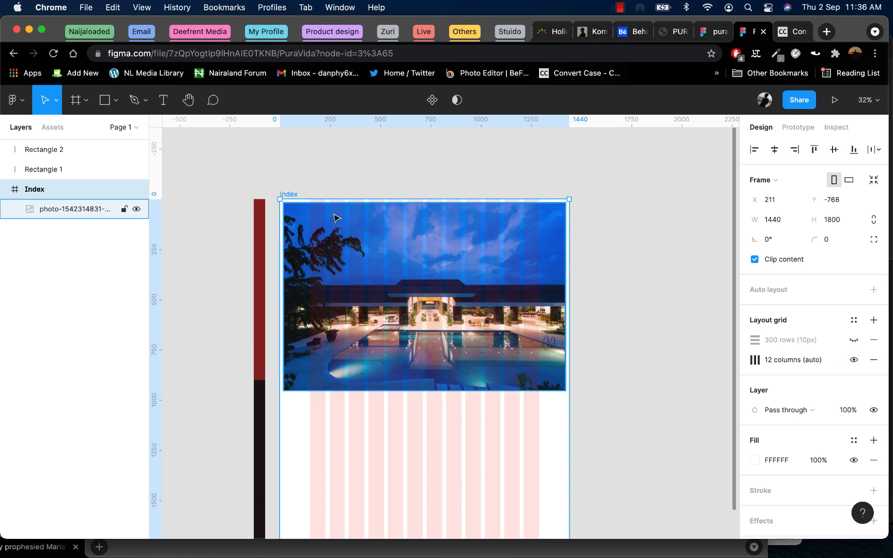
scroll(336, 218, "up", 5)
scroll(336, 218, "down", 2)
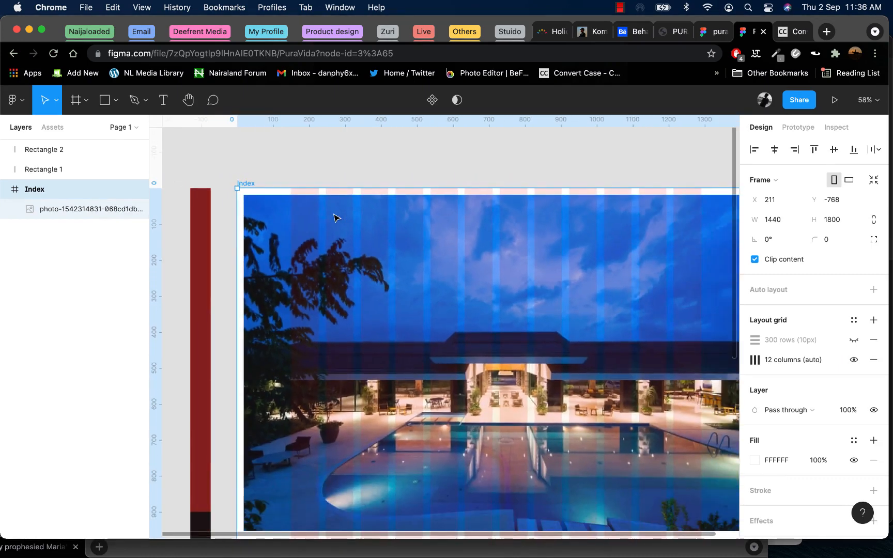
left_click(386, 233)
key("t")
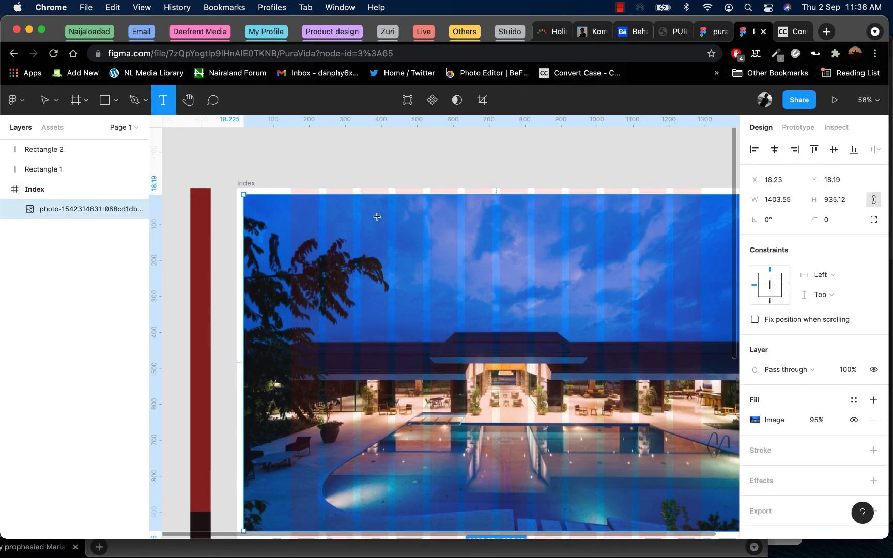
left_click(349, 145)
type("F")
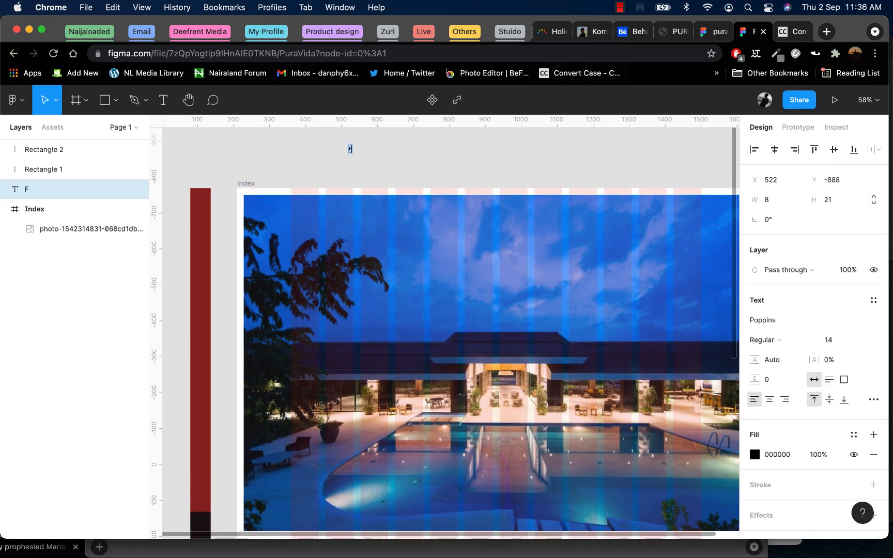
type("LOORPLAN")
key("Escape")
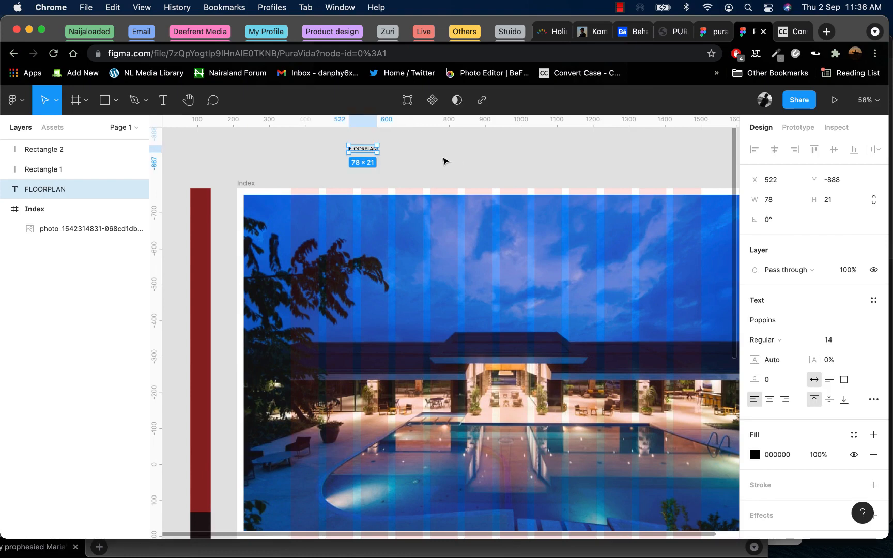
- Set the FLOORPLAN text's font size to 18 and its fill colour to white, FFFFFF
left_click(857, 341)
left_click(826, 364)
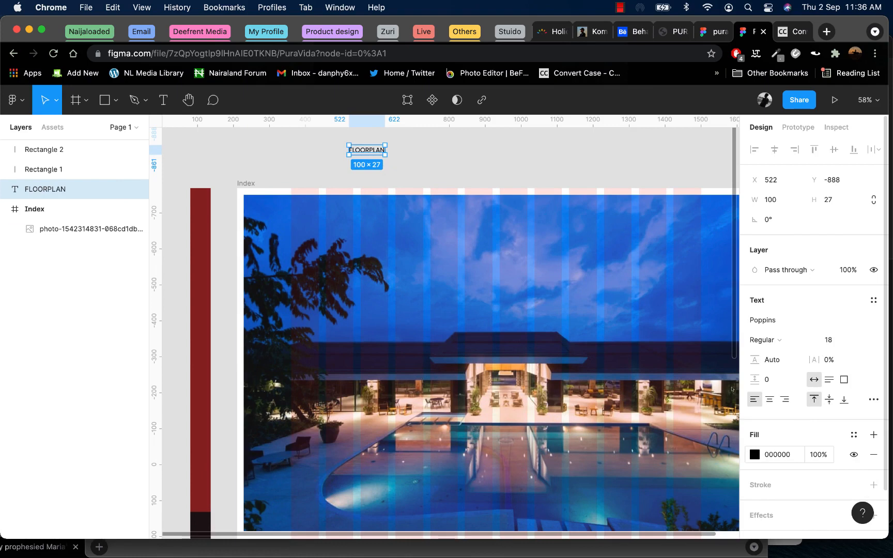
left_click(755, 455)
left_click(754, 455)
left_click(755, 455)
left_click_drag(644, 257, 538, 210)
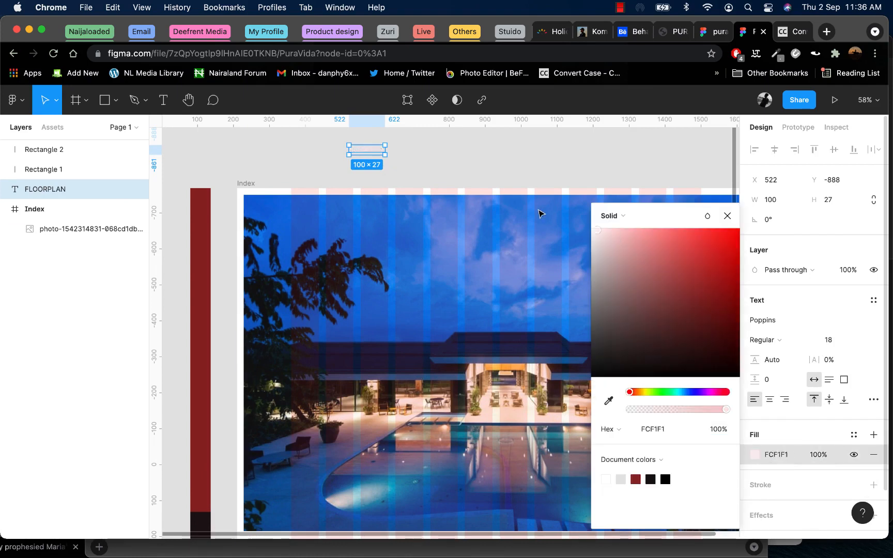
- Move the FLOORPLAN text into the Index frame over the photo's upper-left sky, at about X 247, Y 74.82
left_click_drag(367, 151, 349, 224)
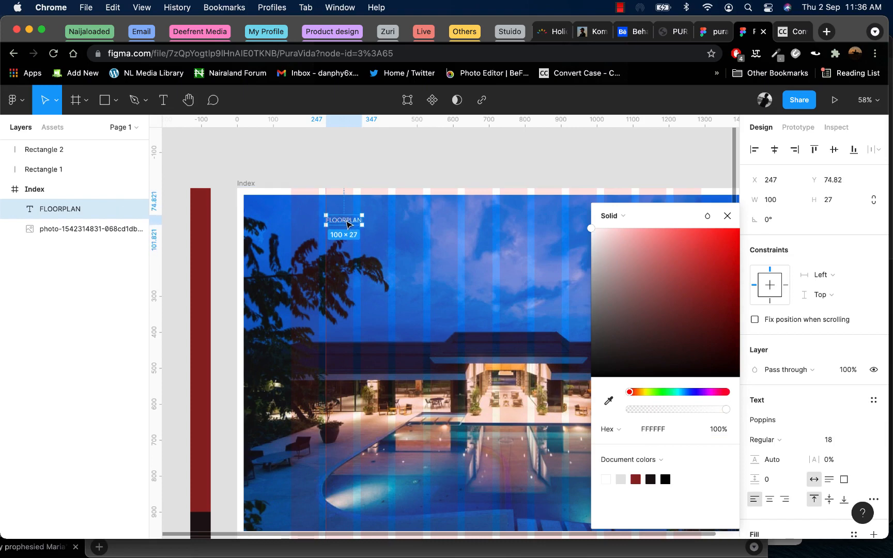
scroll(417, 241, "right", 2)
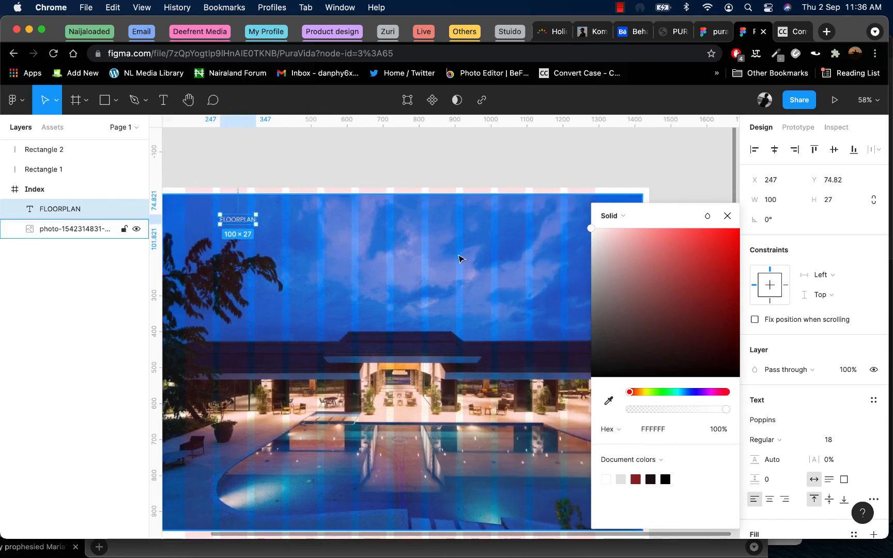
scroll(305, 230, "left", 2)
- Show the Index frame's 300-row layout grid and align the FLOORPLAN text to the grids at X 246, Y 80
left_click(212, 176)
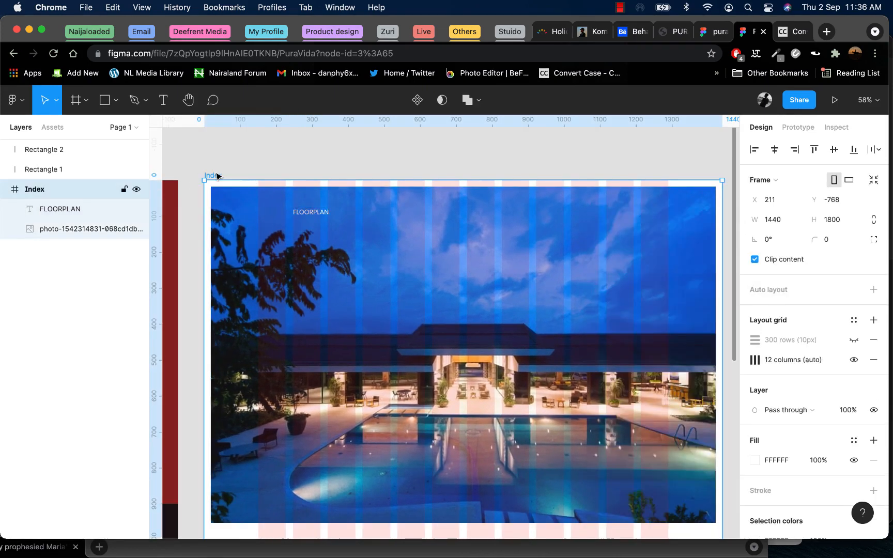
left_click(853, 340)
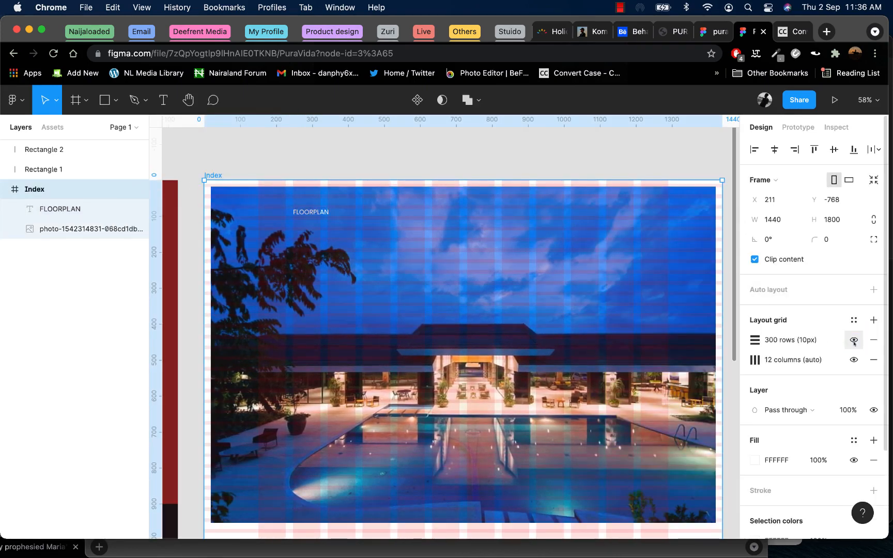
left_click(308, 214)
scroll(305, 217, "up", 5)
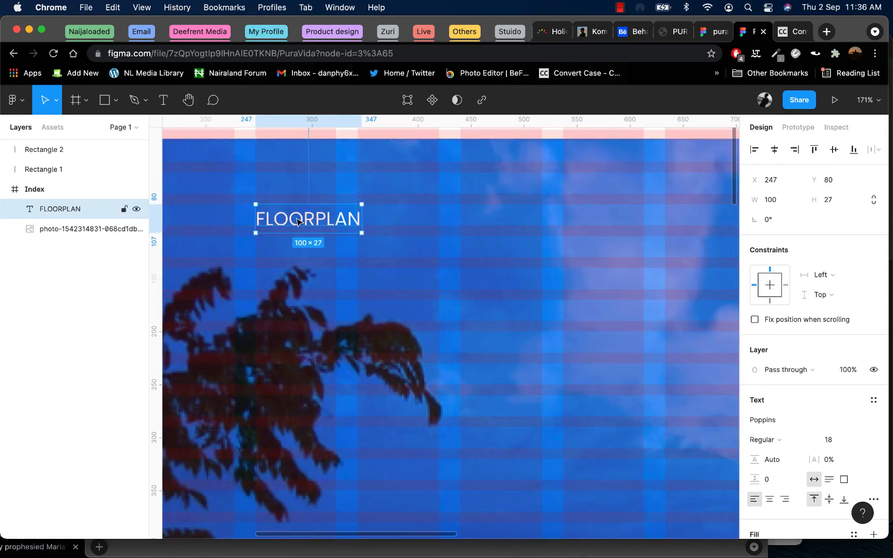
scroll(299, 220, "up", 5)
scroll(259, 226, "left", 5)
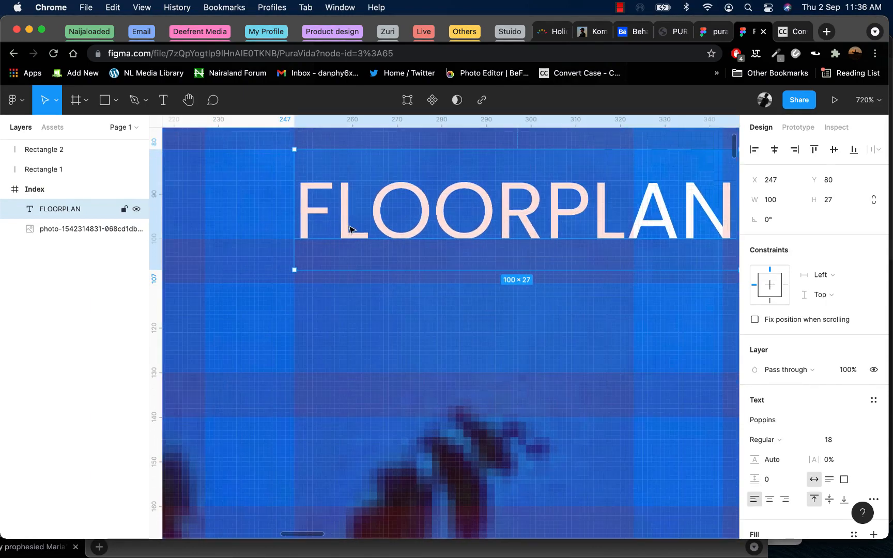
key("Left")
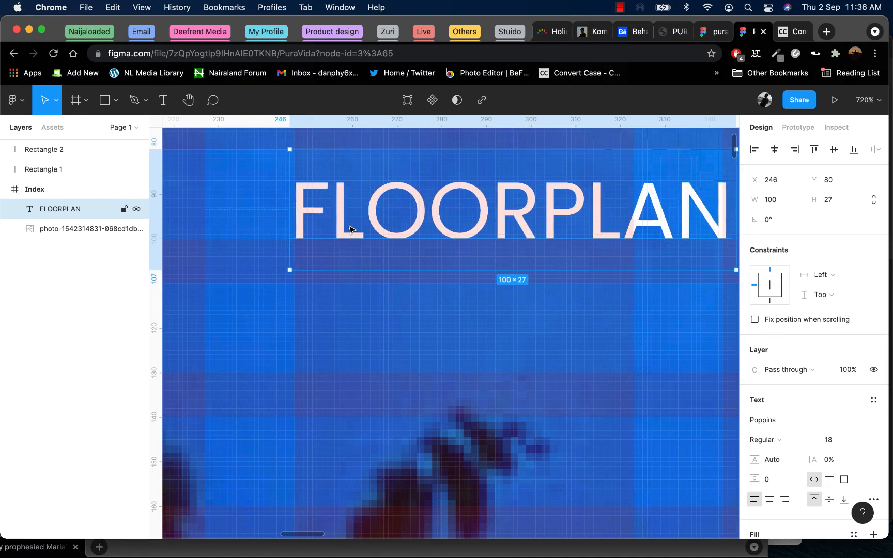
scroll(349, 229, "down", 10)
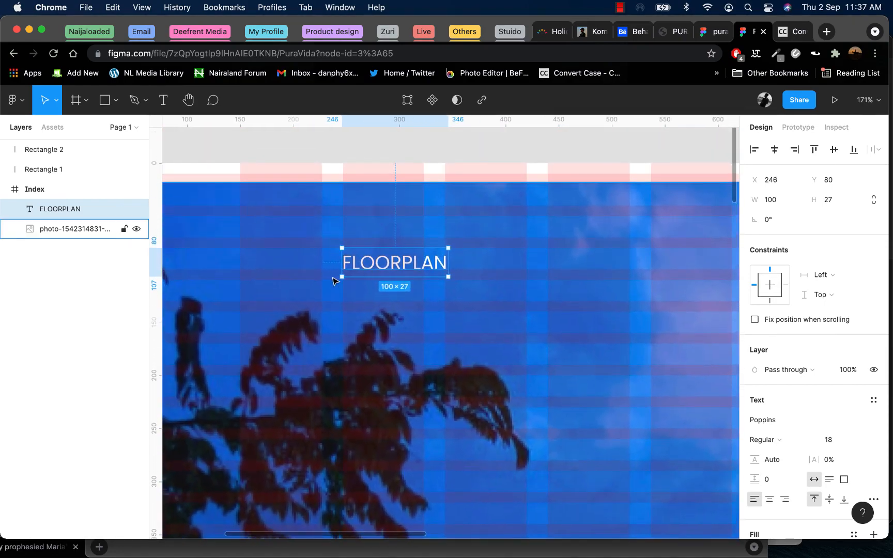
scroll(333, 280, "down", 5)
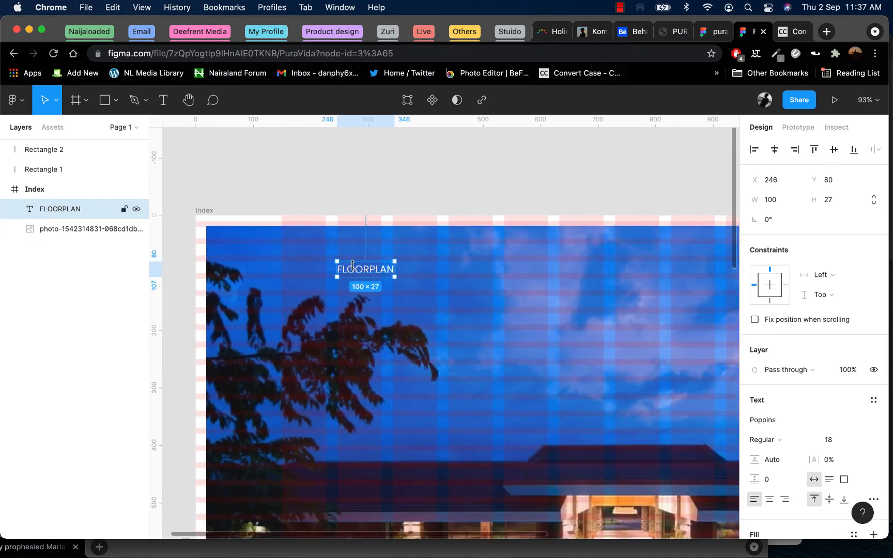
scroll(331, 277, "up", 10)
scroll(339, 280, "down", 12)
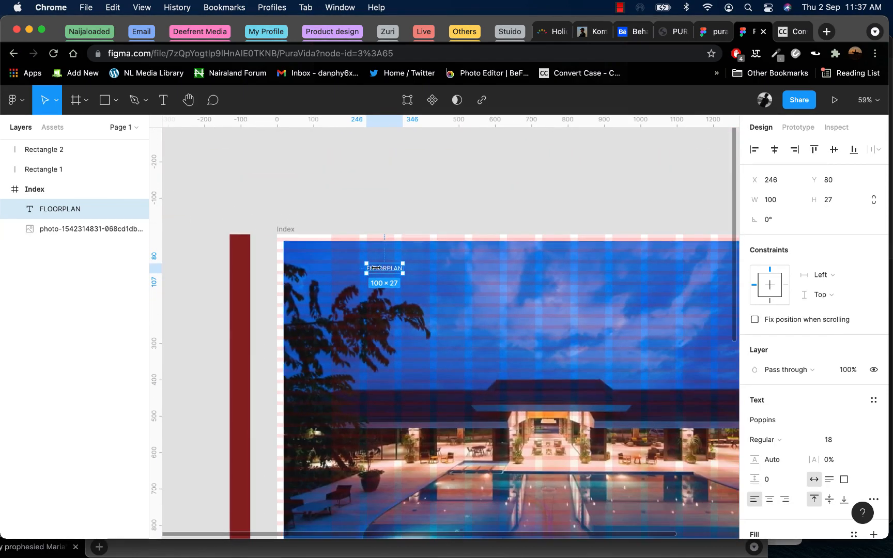
scroll(380, 269, "right", 3)
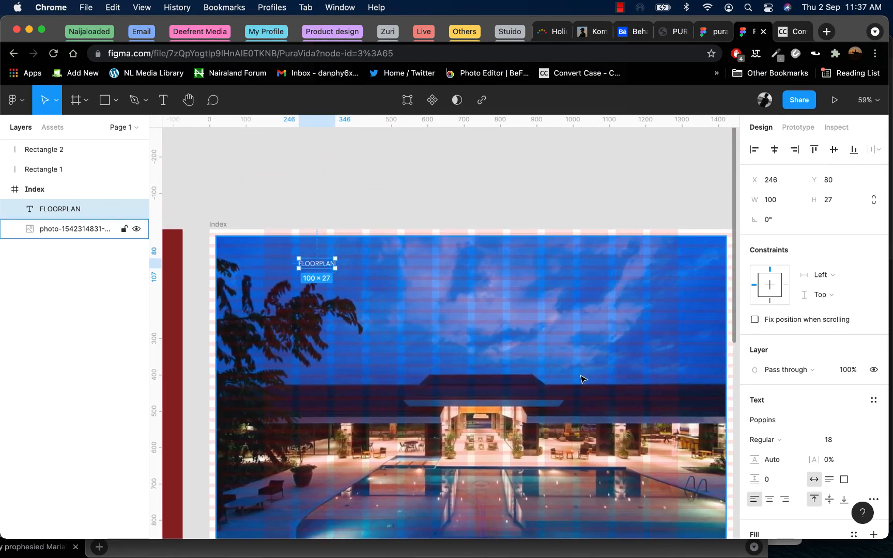
scroll(547, 389, "down", 4)
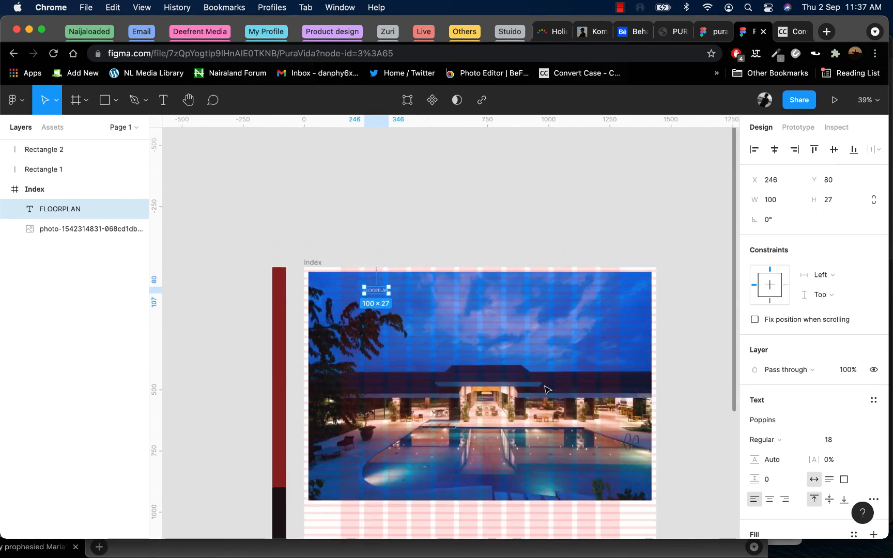
scroll(594, 403, "right", 1)
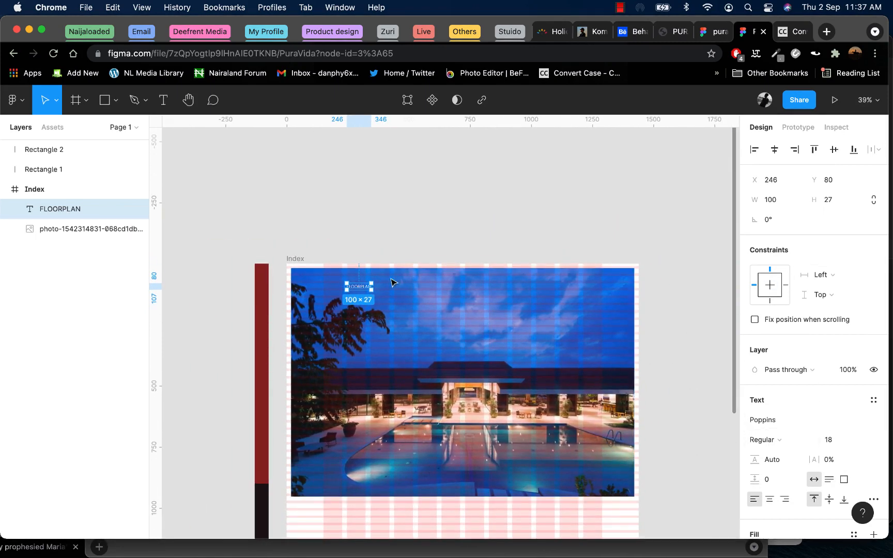
- Hide the Index frame's row layout grid and add a horizontal guide at Y 100 along the FLOORPLAN text's baseline
left_click(295, 266)
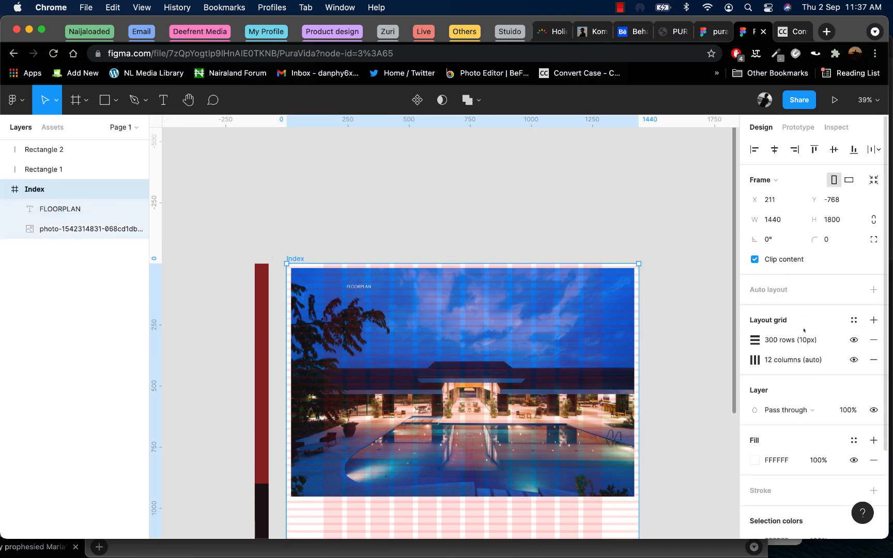
left_click(853, 339)
scroll(366, 283, "up", 5)
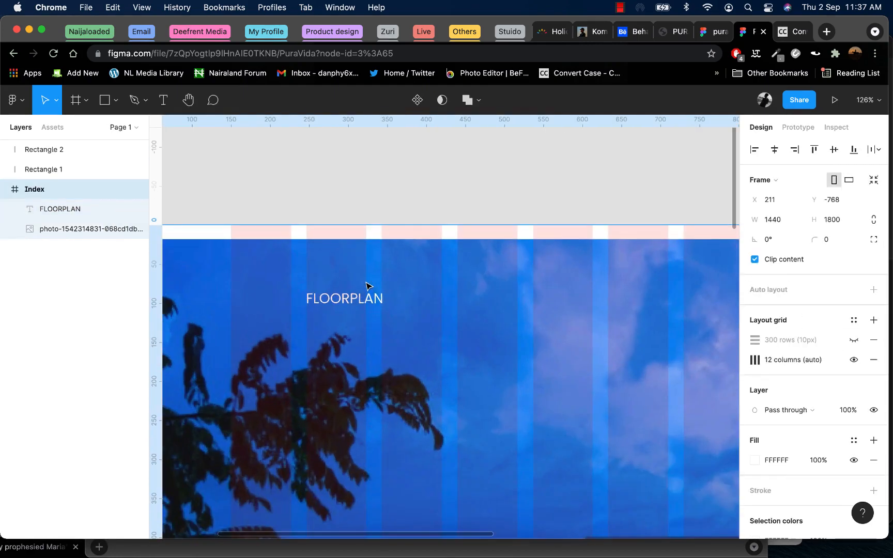
left_click_drag(333, 122, 349, 304)
scroll(355, 300, "up", 3)
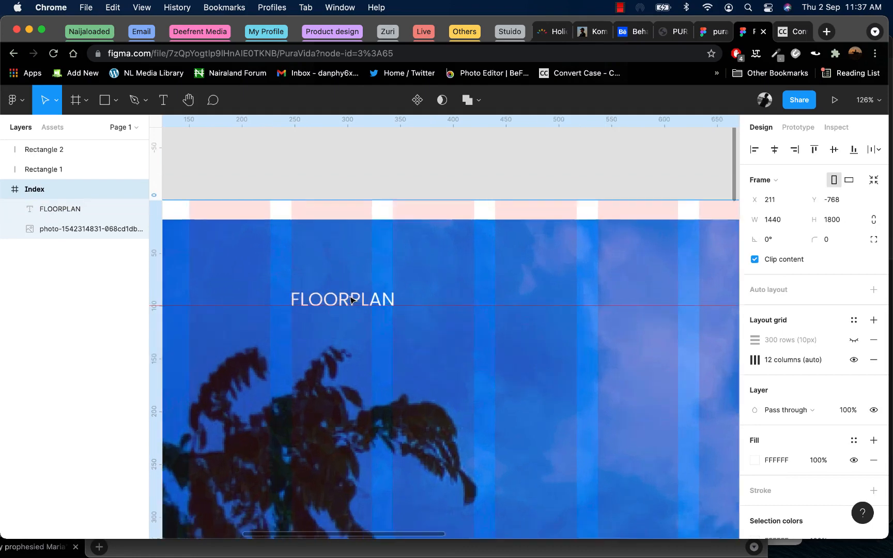
- Duplicate the FLOORPLAN text horizontally along the guide, placing the copy at X 440, Y 80
left_click(354, 300)
scroll(353, 301, "down", 4)
scroll(352, 301, "right", 3)
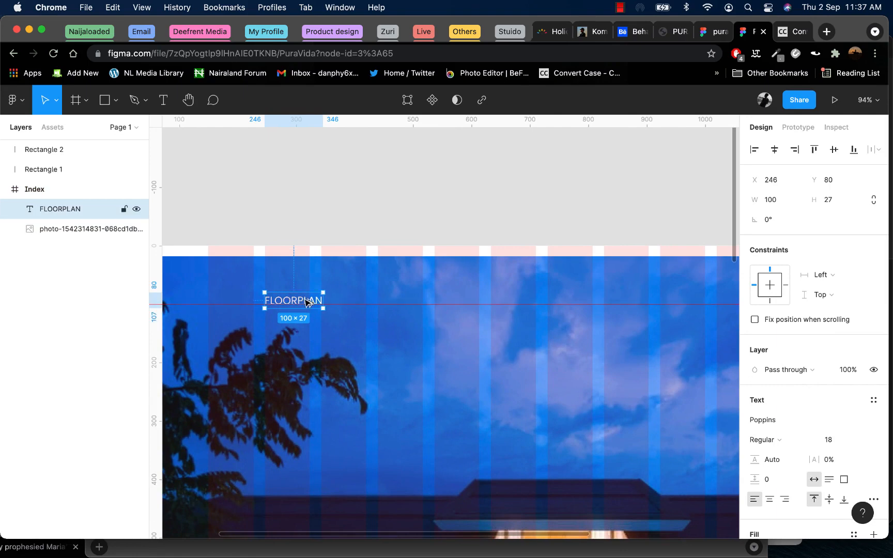
left_click_drag(308, 301, 422, 301, "alt")
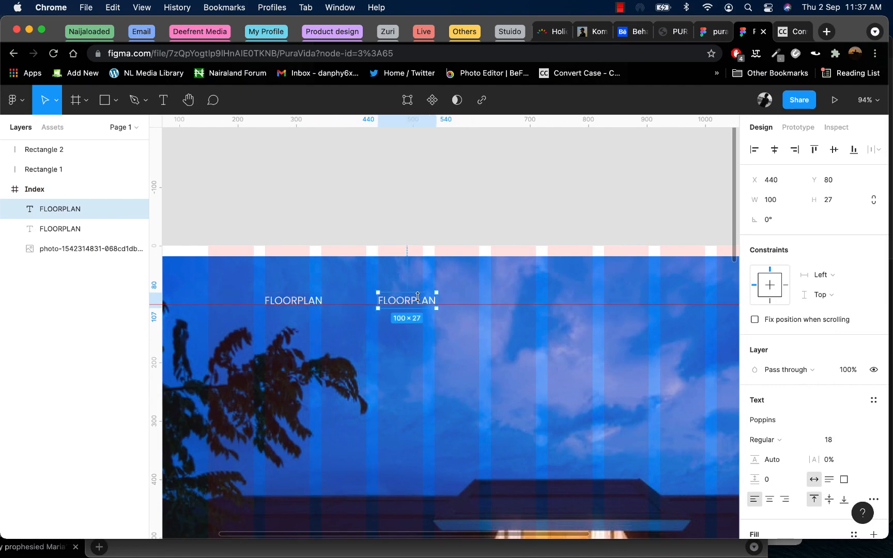
- Replace the copied FLOORPLAN text's wording with FACTS & FACILITIES
double_click(417, 297)
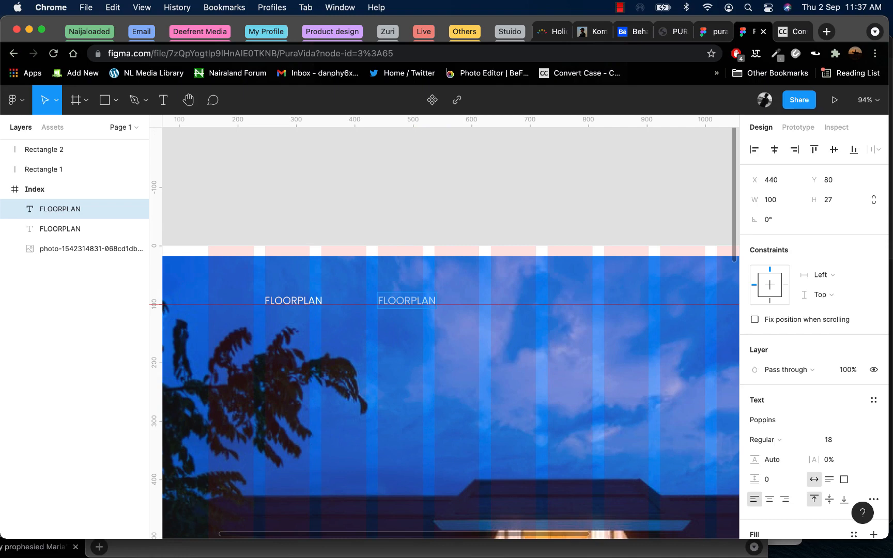
type("FCAT")
key("BackSpace")
key("BackSpace")
type("ACTS")
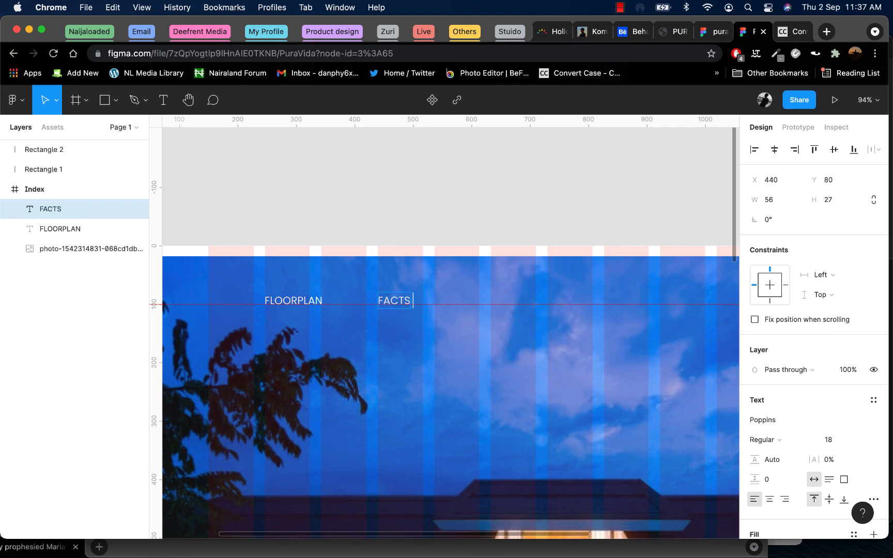
type(" & FACILI")
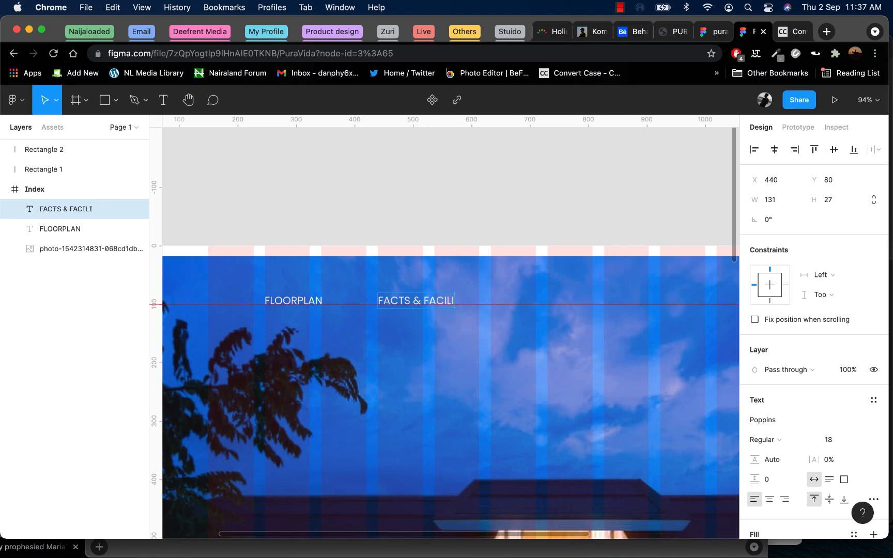
type("TIES")
key("Escape")
- Duplicate the FACTS & FACILITIES text to X 699, Y 80 and change the copy's wording to PURAVIDA
scroll(494, 349, "right", 5)
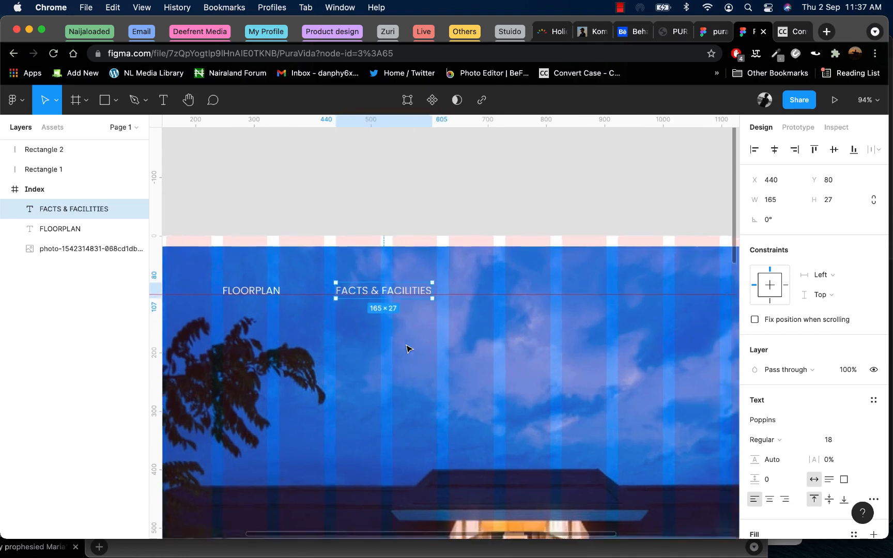
scroll(443, 349, "down", 5)
scroll(312, 311, "up", 4)
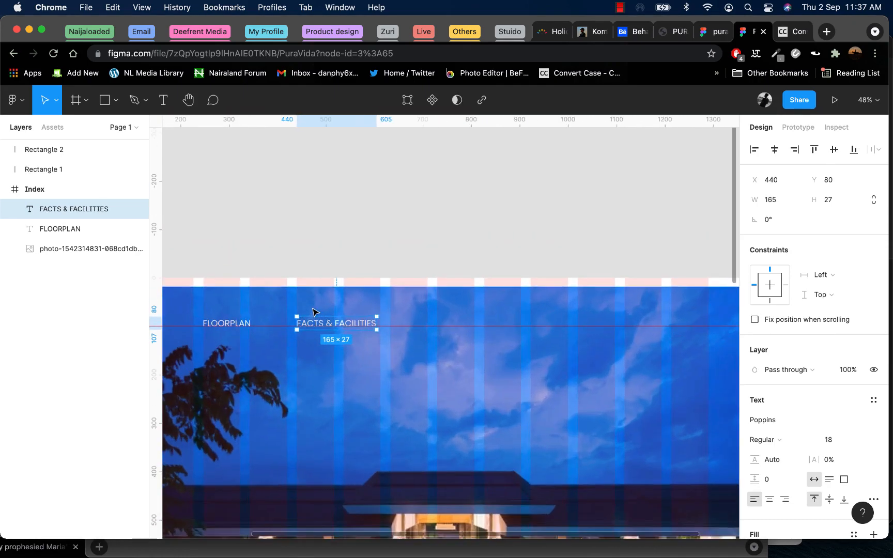
left_click_drag(341, 325, 462, 320)
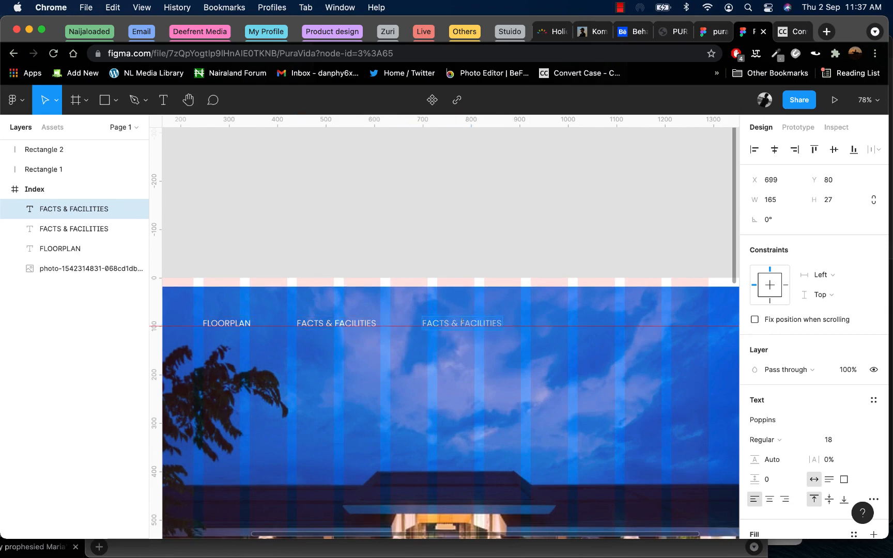
double_click(461, 321)
type("PURAVIDA")
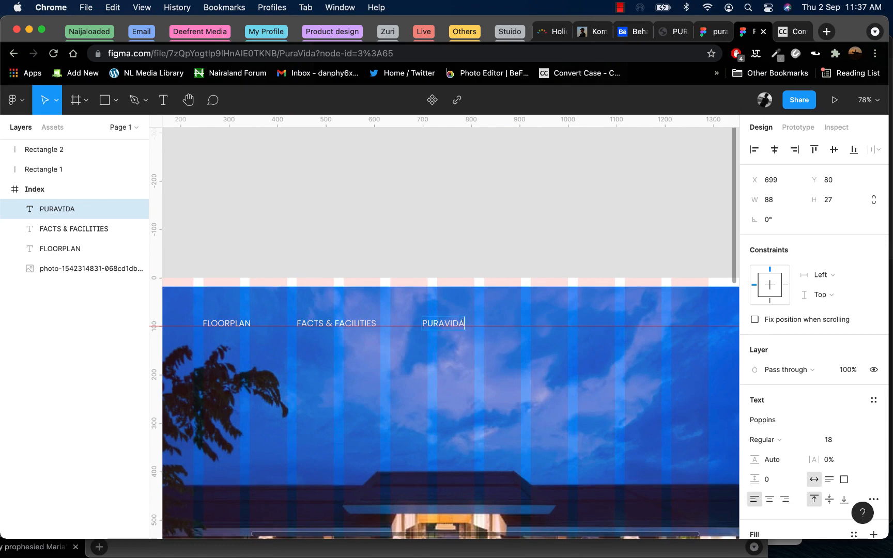
- Move the PURAVIDA text along the guide to a column edge at X 730, Y 80
key("Escape")
left_click_drag(455, 324, 471, 324)
scroll(572, 363, "down", 2)
scroll(572, 363, "right", 3)
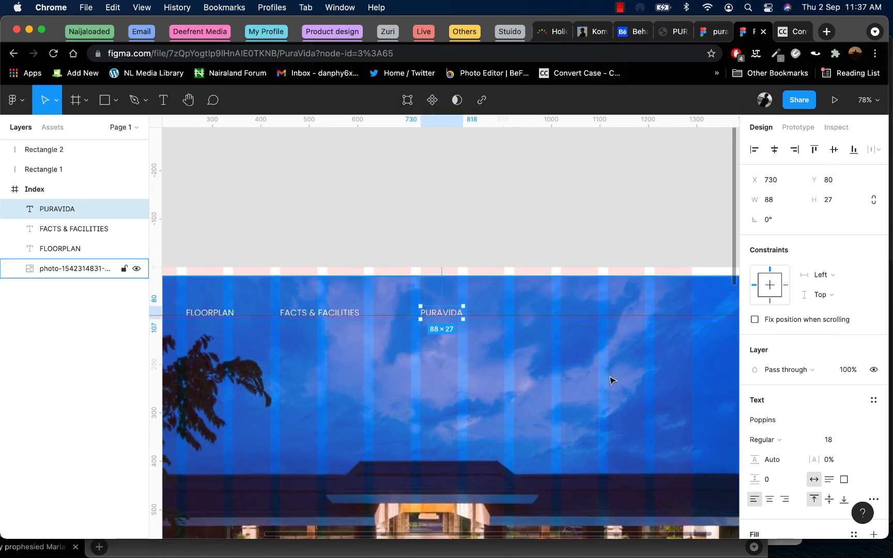
- Style the PURAVIDA text as SemiBold at size 36 and move it to X 710, Y 67
left_click(861, 440)
left_click(847, 468)
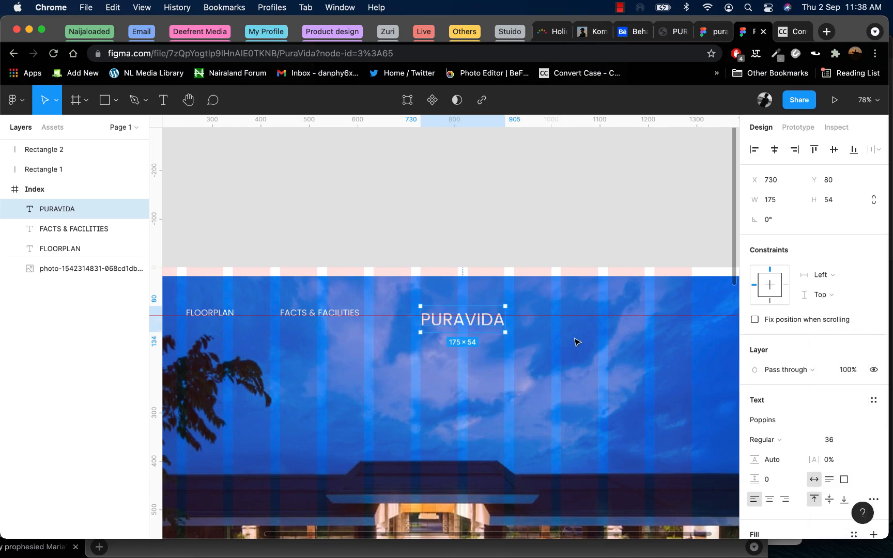
left_click(771, 446)
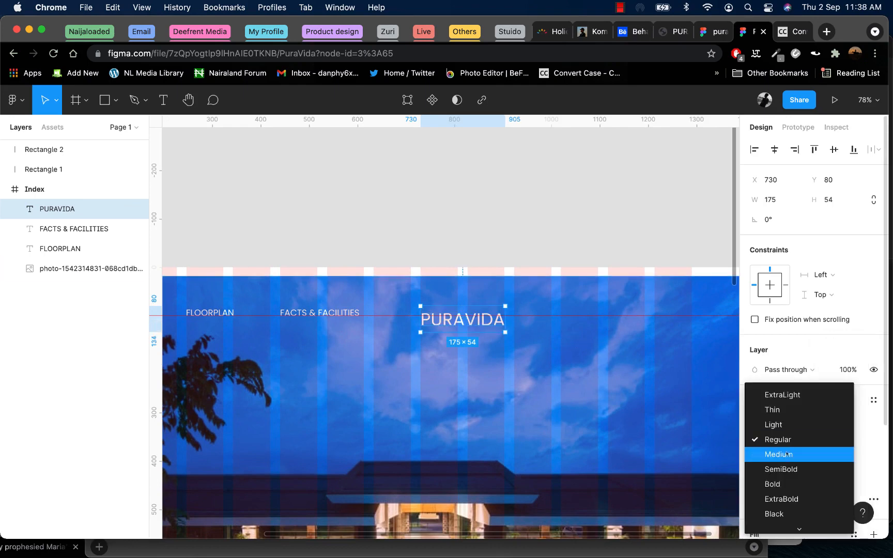
left_click(782, 469)
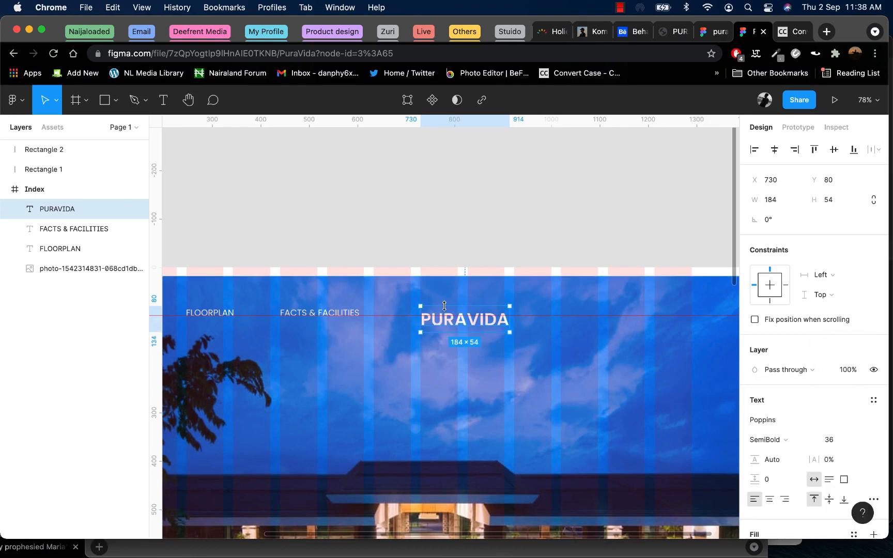
left_click_drag(465, 325, 455, 321)
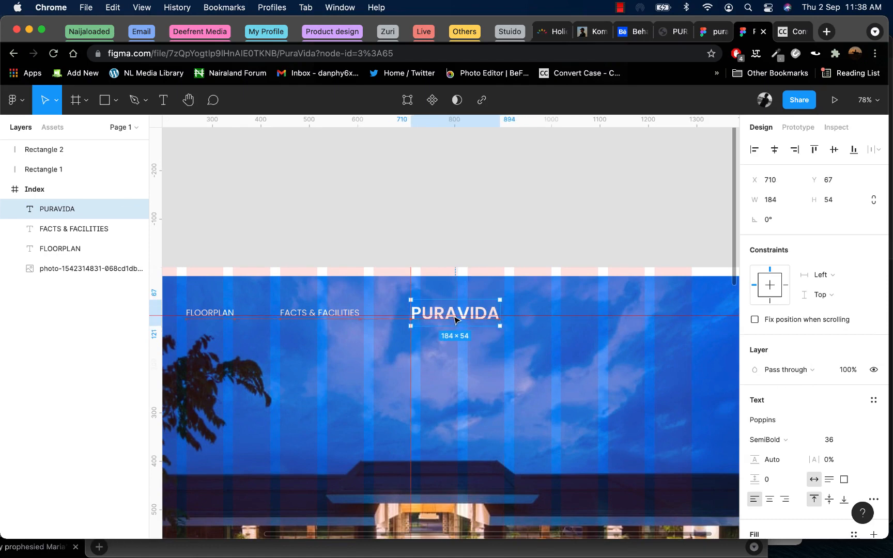
- Duplicate the FACTS & FACILITIES text to X 1012.24, Y 73.5, past the logo, and change the copy's wording to GALLERY
left_click(322, 307)
left_click(328, 314)
left_click_drag(329, 313, 602, 308)
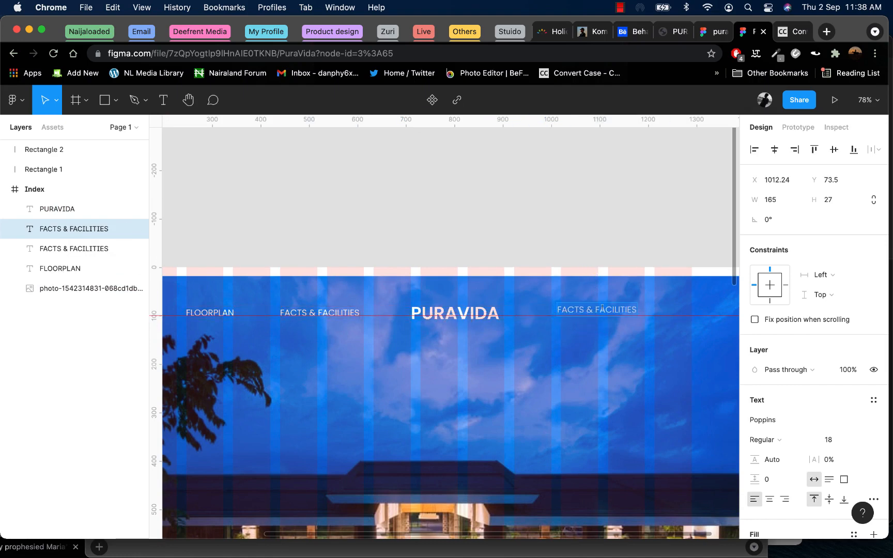
type("GALLERY")
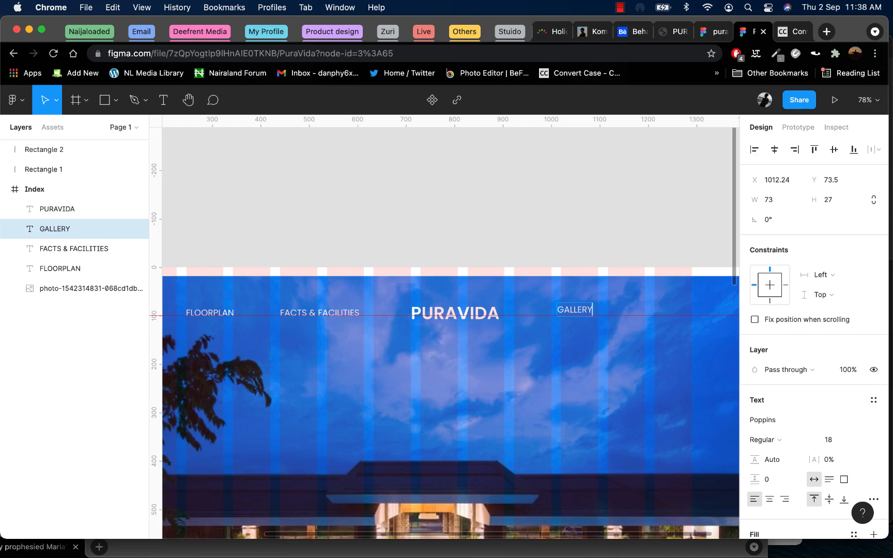
key("Escape")
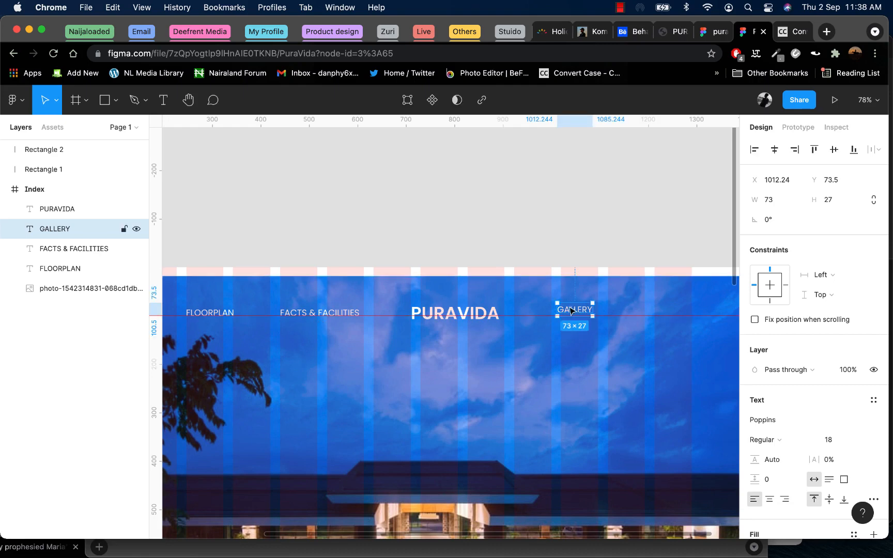
- Nudge GALLERY slightly right, duplicate it to X 1217, Y 67.5 and change the copy's wording to PRICING
left_click_drag(573, 311, 672, 309)
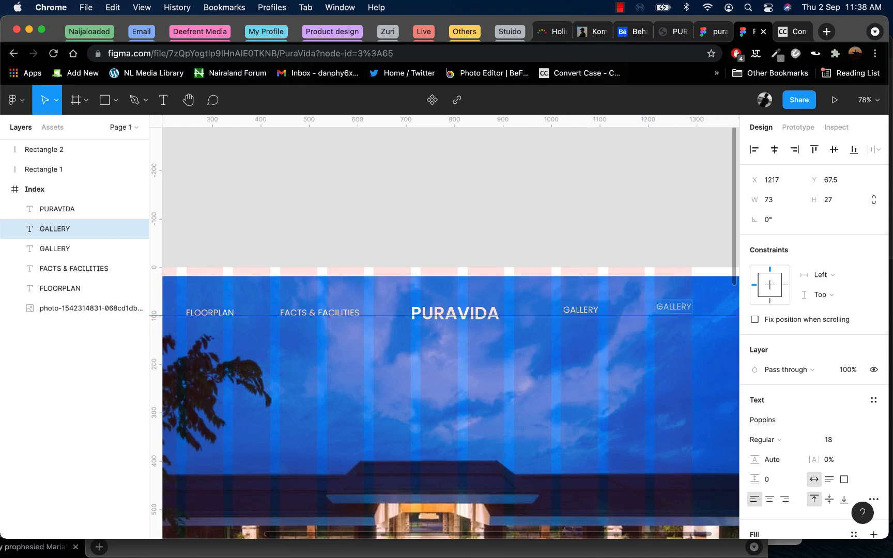
key("Return")
type("PR")
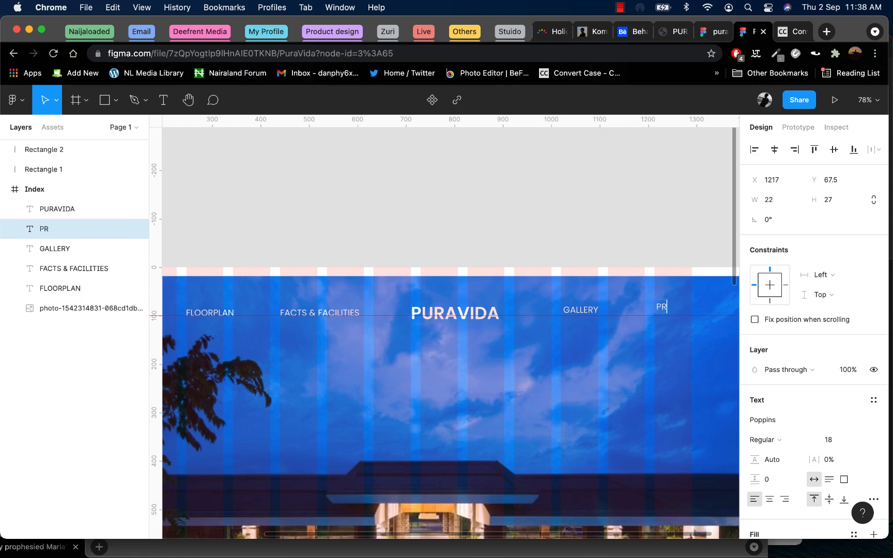
type("ICING")
key("Escape")
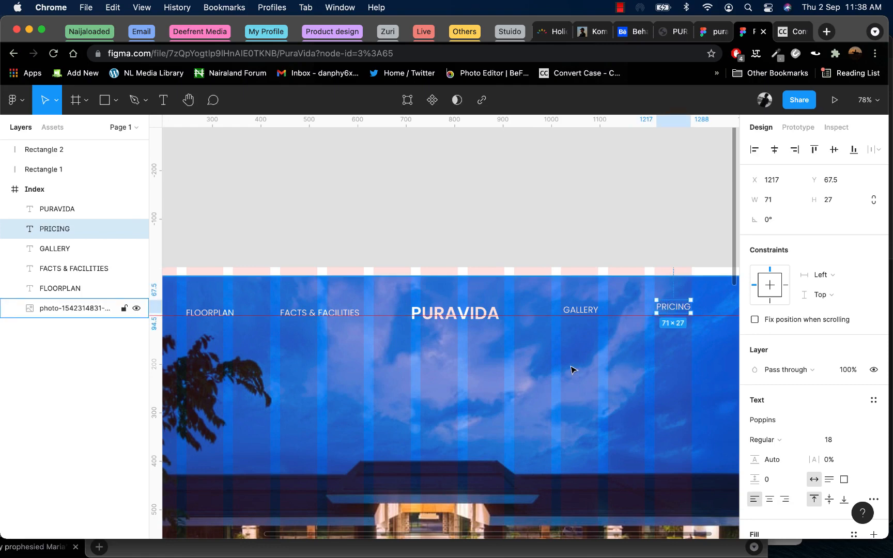
- Align the vertical centers of FLOORPLAN, FACTS & FACILITIES, PURAVIDA, GALLERY and PRICING
scroll(553, 329, "down", 2)
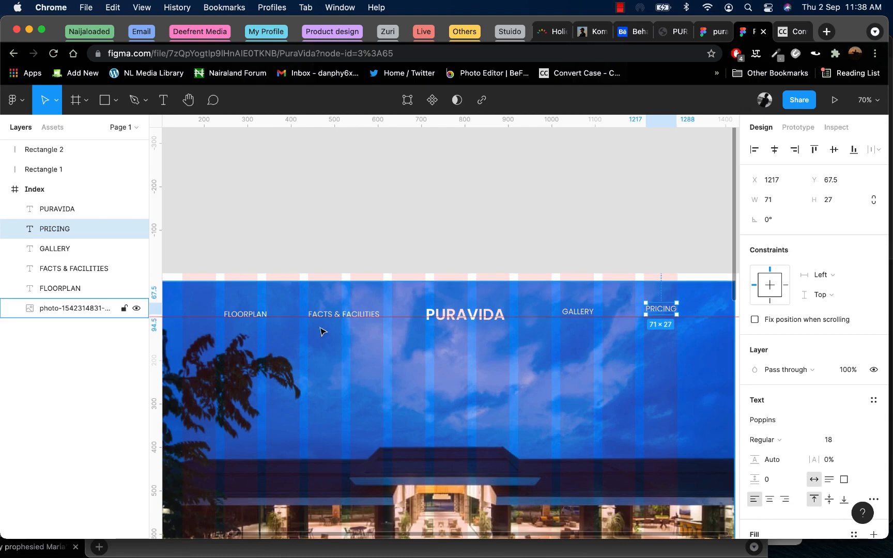
left_click(281, 316)
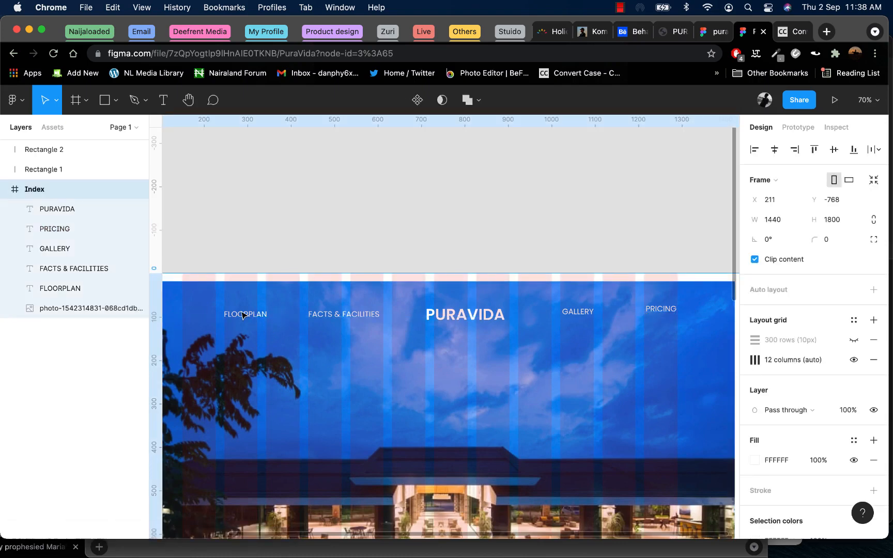
left_click(254, 314)
left_click(344, 313, "shift")
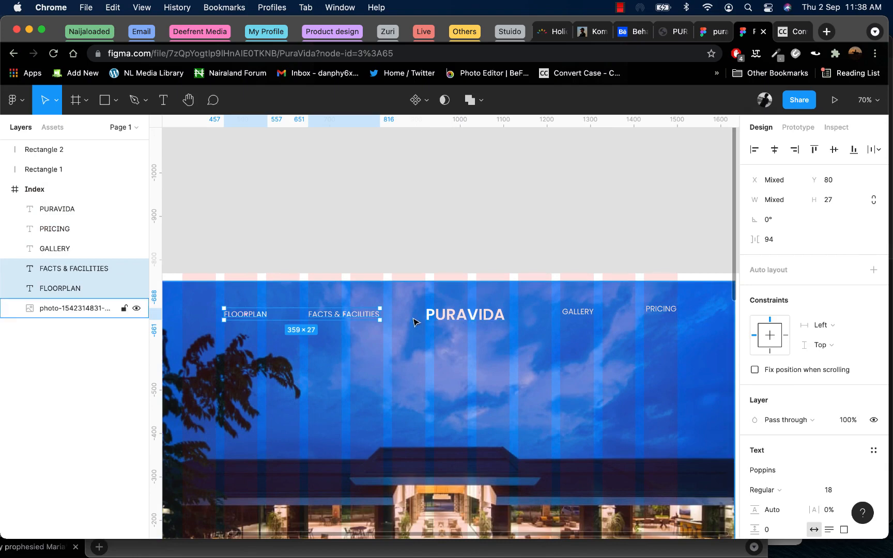
left_click(445, 316, "shift")
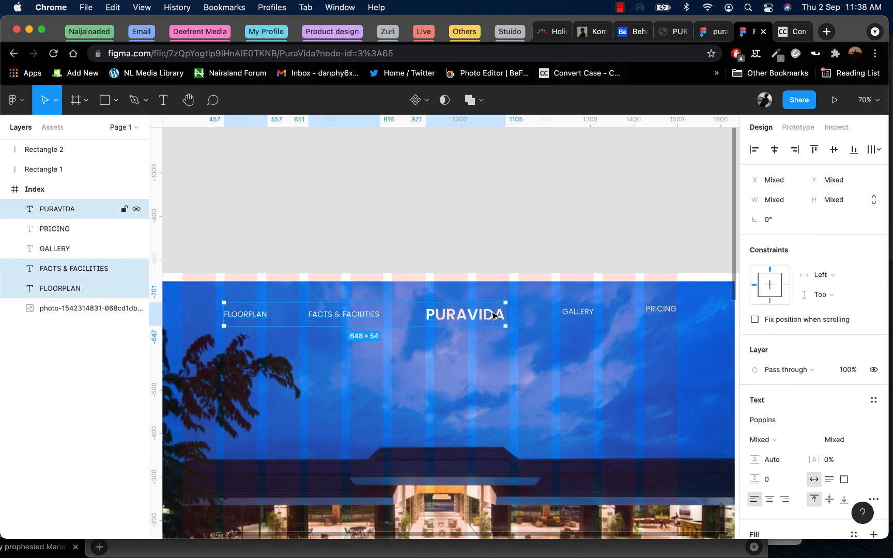
left_click(577, 314, "shift")
left_click(665, 319, "shift")
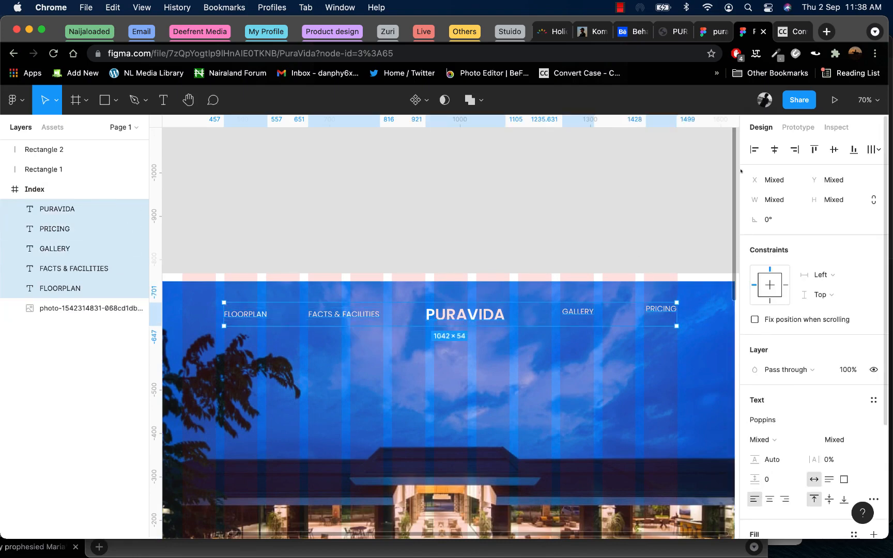
left_click(834, 150)
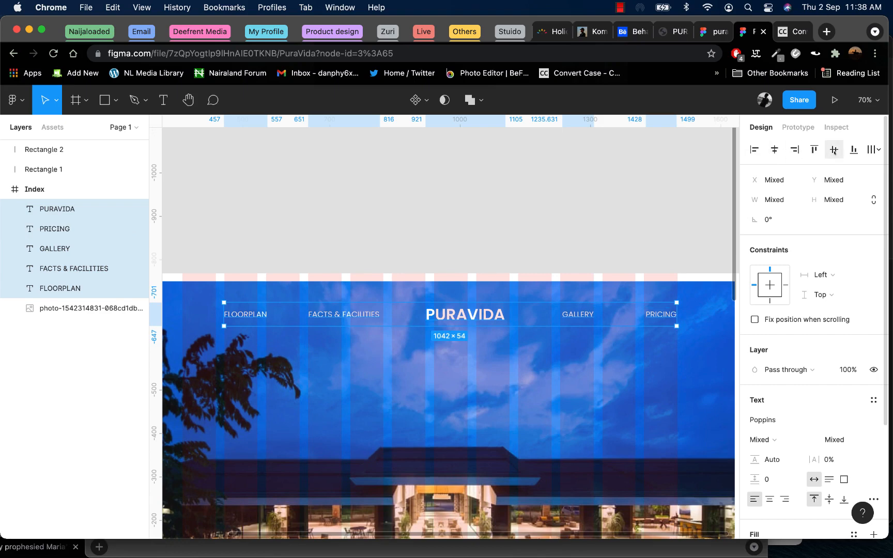
- Distribute the horizontal spacing evenly between the five header texts
left_click(873, 149)
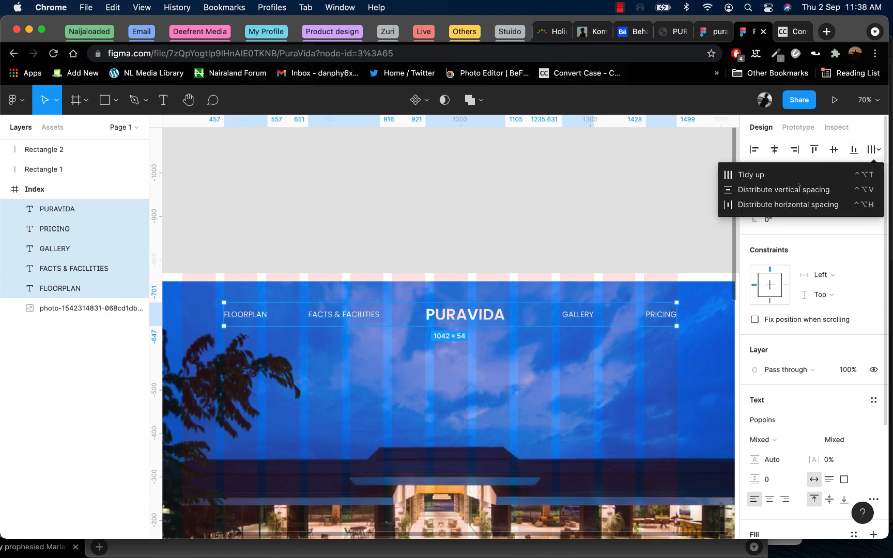
left_click(738, 204)
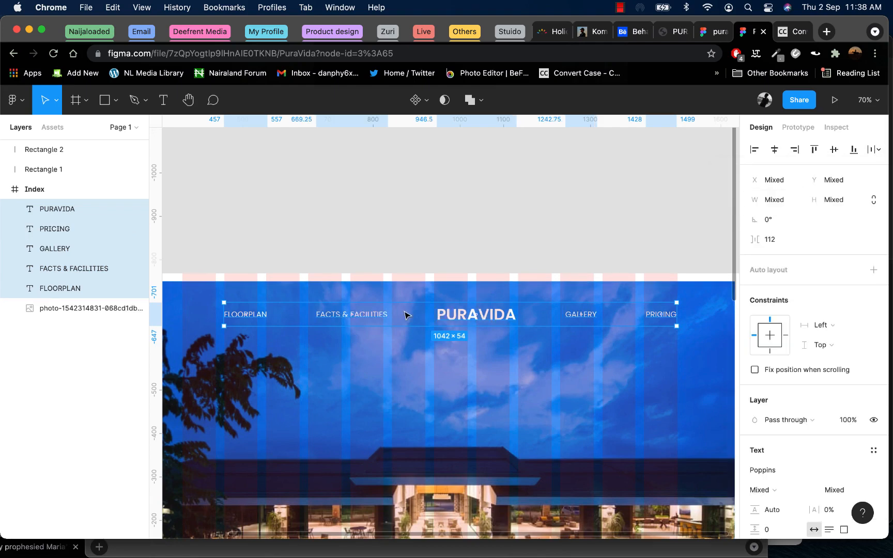
left_click(869, 153)
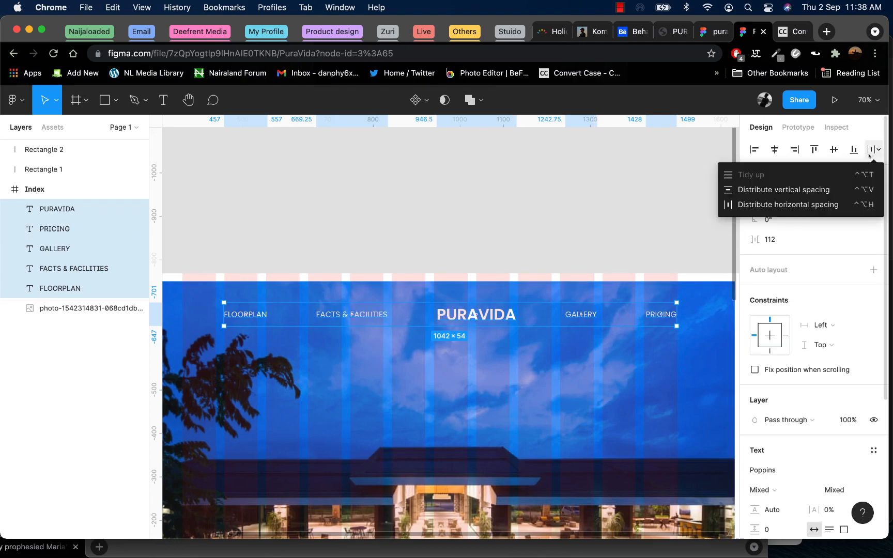
left_click(732, 207)
left_click(302, 261)
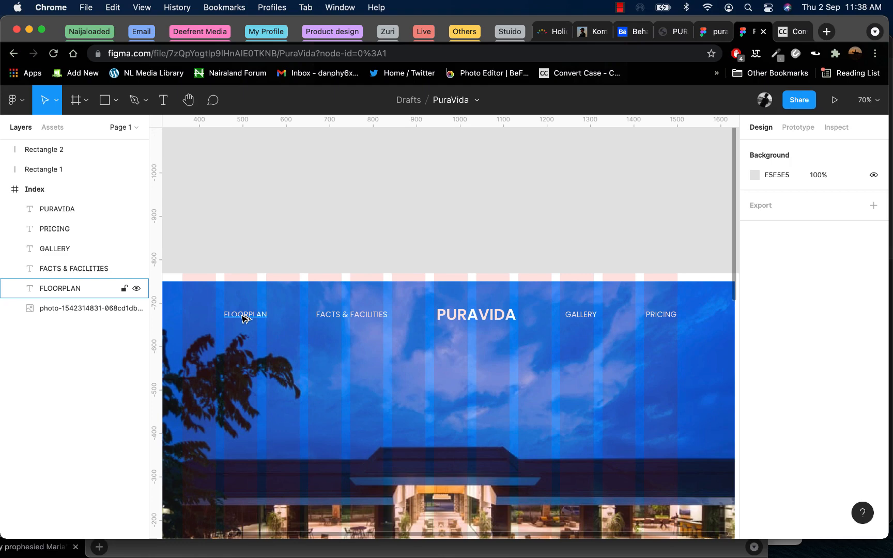
- Measure the gaps from FLOORPLAN to FACTS & FACILITIES and from FACTS & FACILITIES to PURAVIDA
left_click(243, 318)
key("alt")
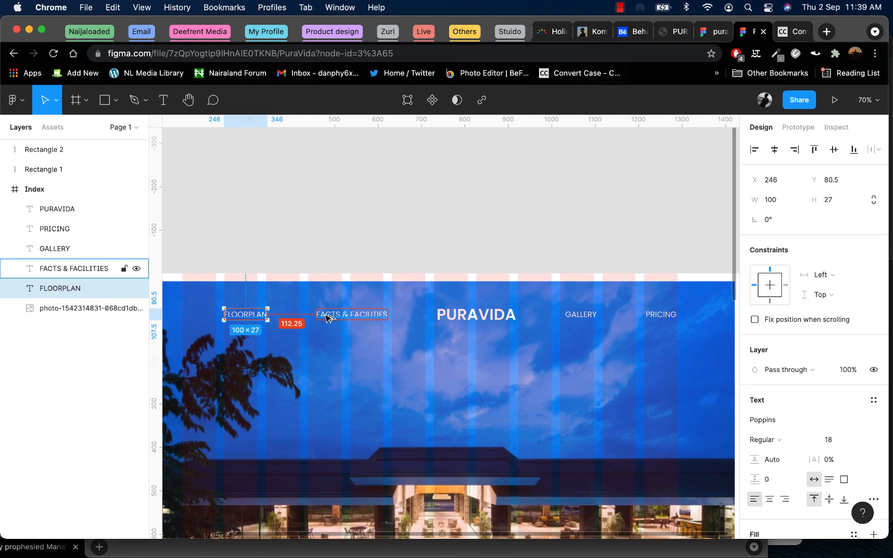
left_click(356, 316)
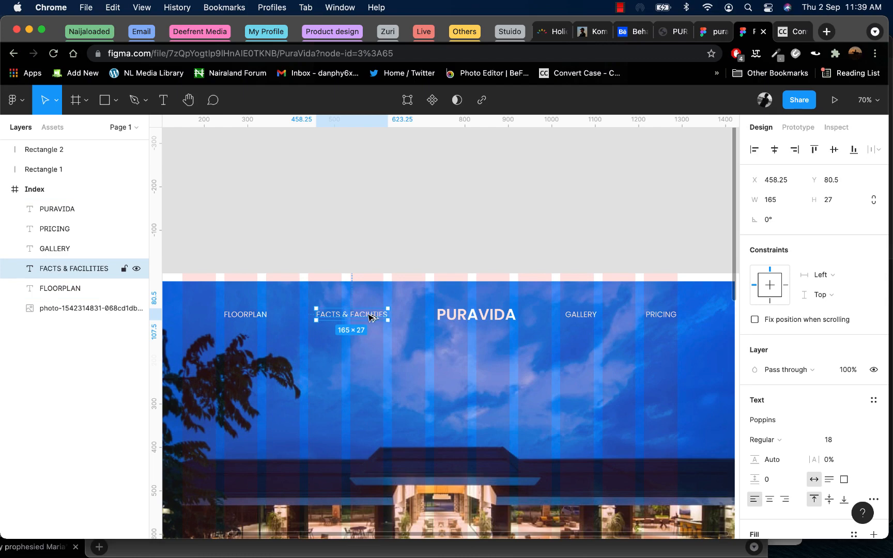
key("alt")
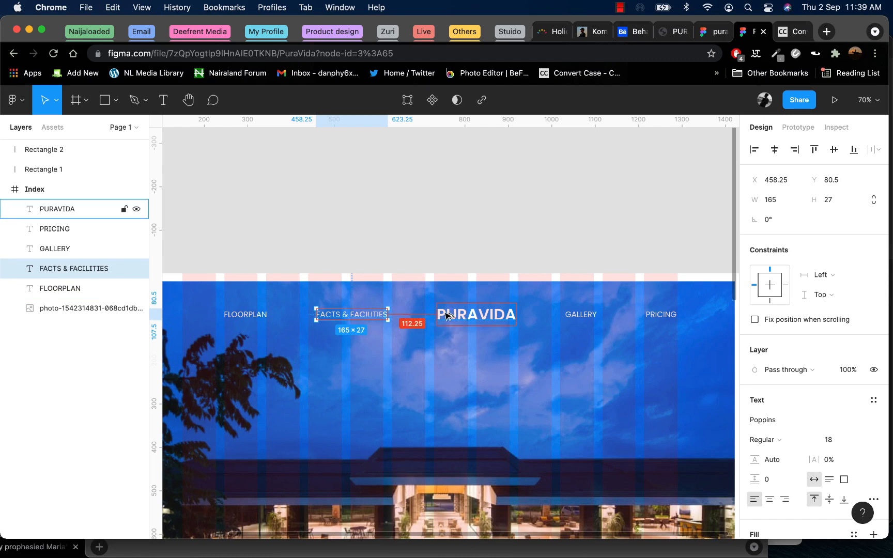
left_click(447, 316, "alt")
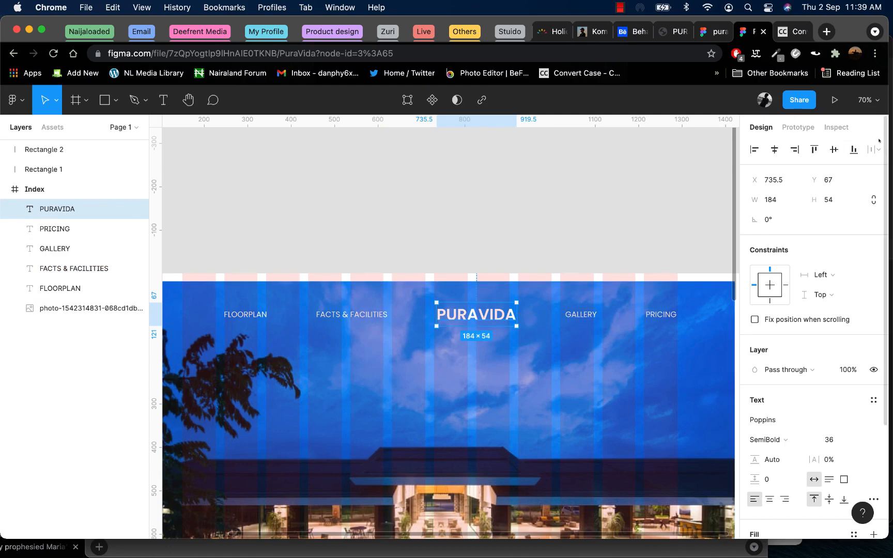
- Move all five header texts together slightly left and up, and group them
scroll(490, 279, "down", 3)
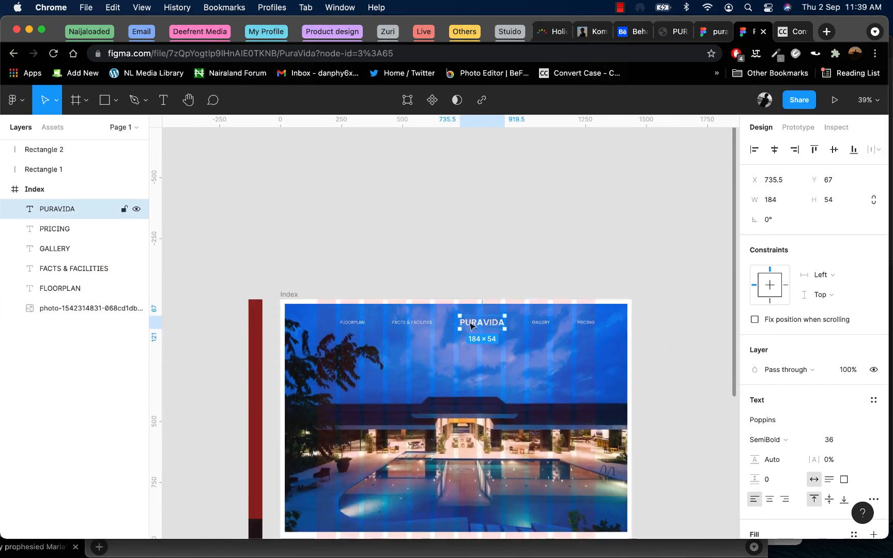
left_click(535, 339)
left_click(481, 323)
left_click(412, 323, "shift")
left_click(360, 323, "shift")
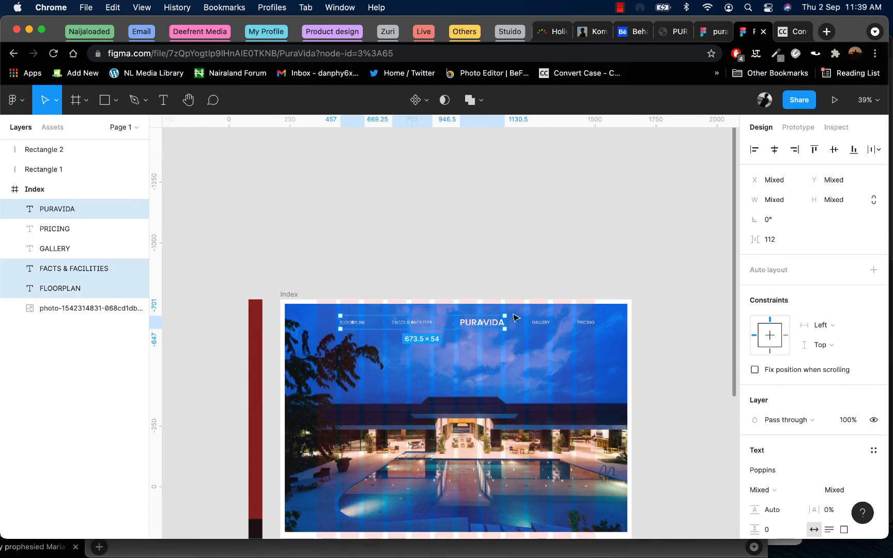
left_click(541, 323, "shift")
left_click(584, 325, "shift")
left_click(583, 327, "shift")
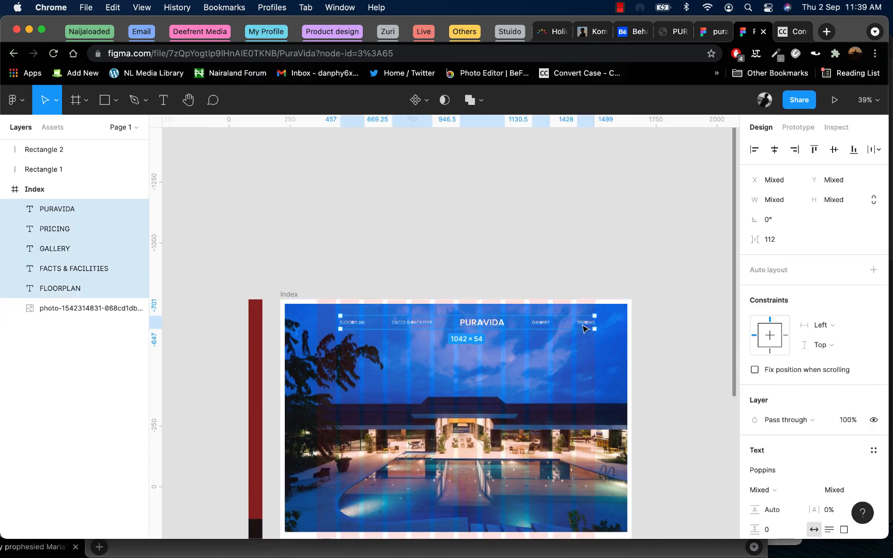
left_click_drag(487, 326, 472, 324)
right_click(473, 324)
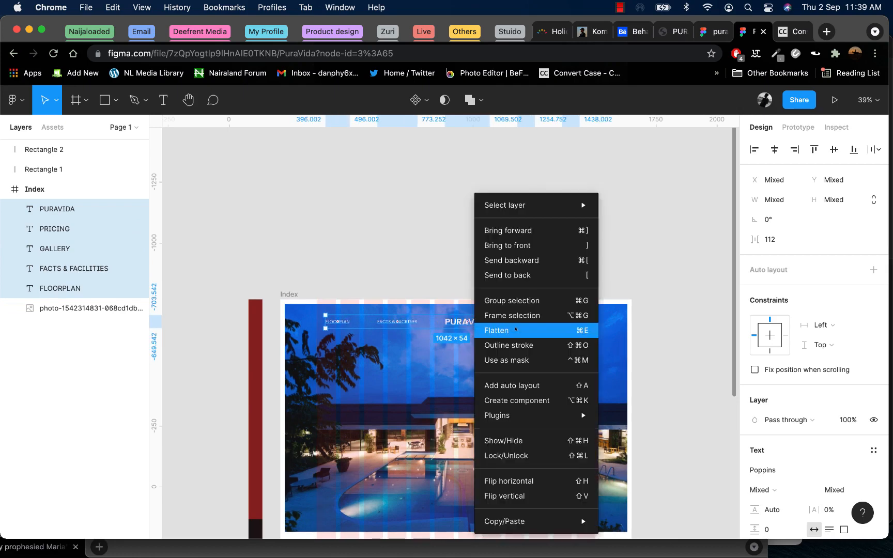
left_click(511, 301)
- Center the header text group horizontally within the Index frame
left_click(775, 149)
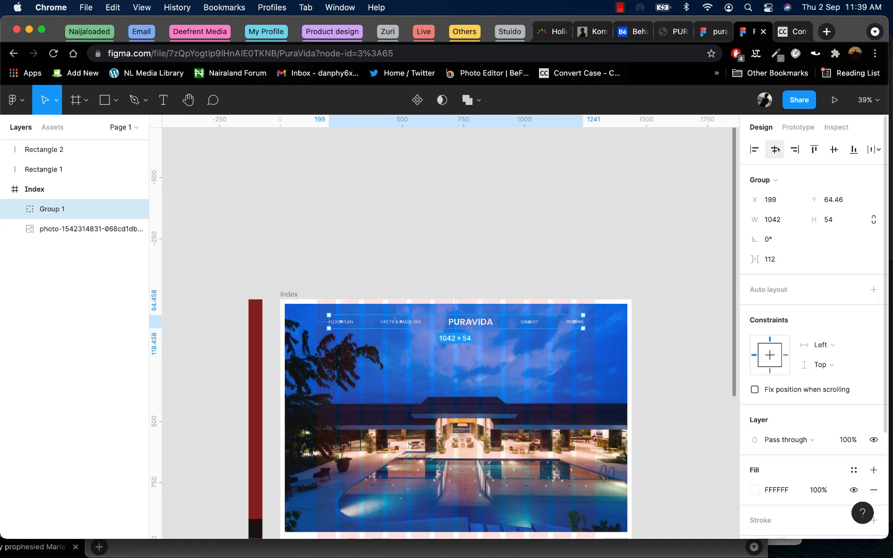
left_click(420, 300)
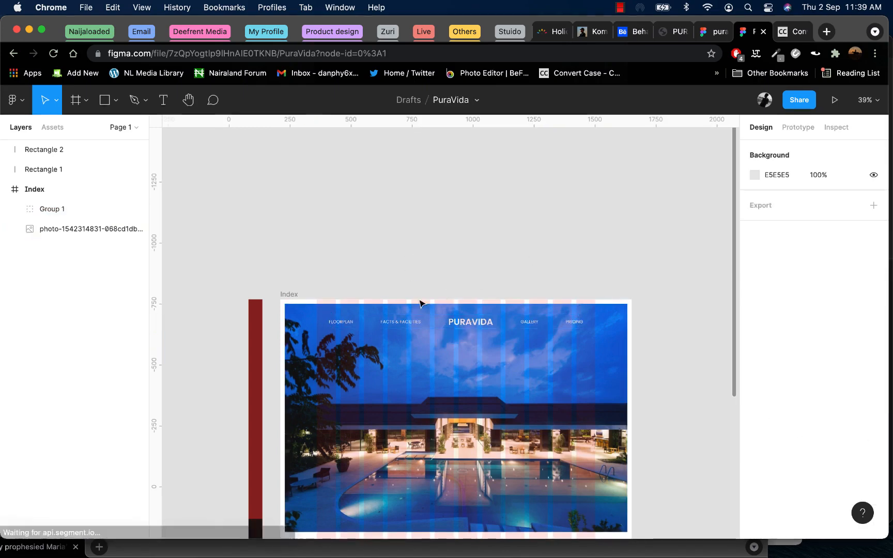
left_click(417, 320)
left_click(475, 262)
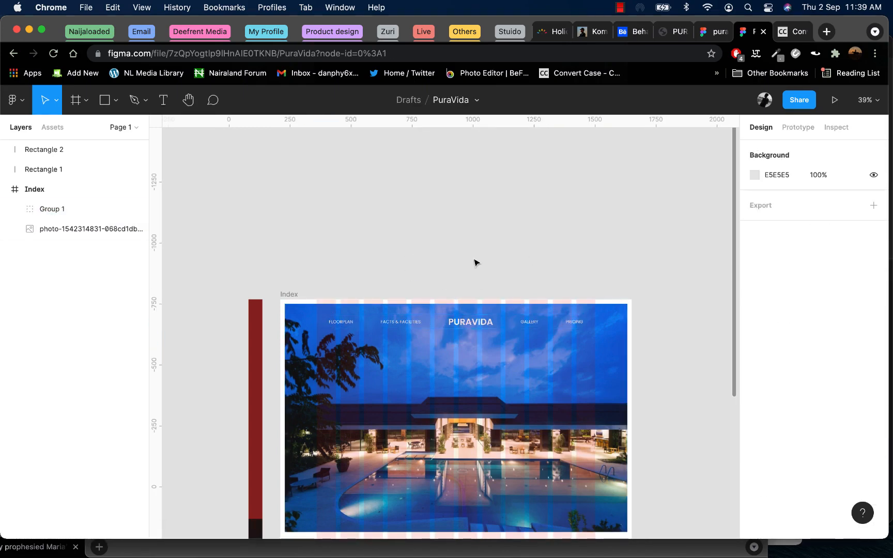
left_click(476, 324)
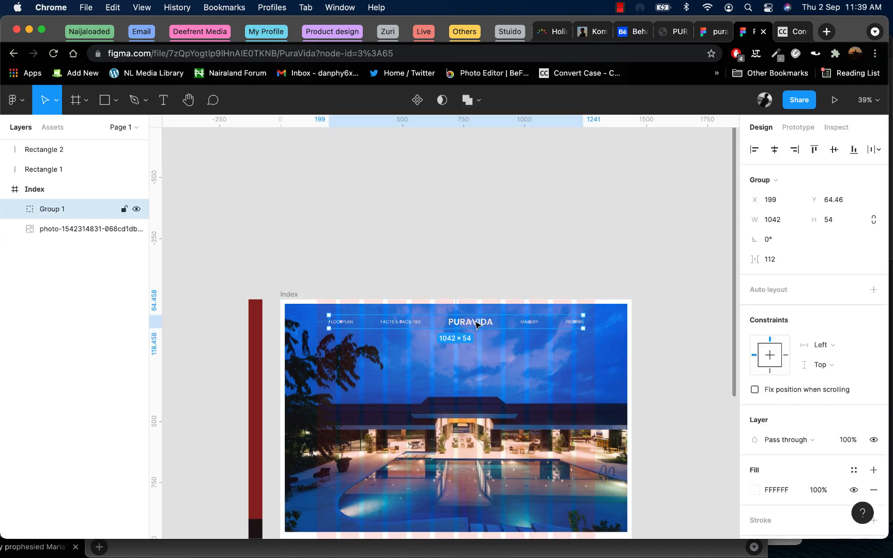
left_click(475, 285)
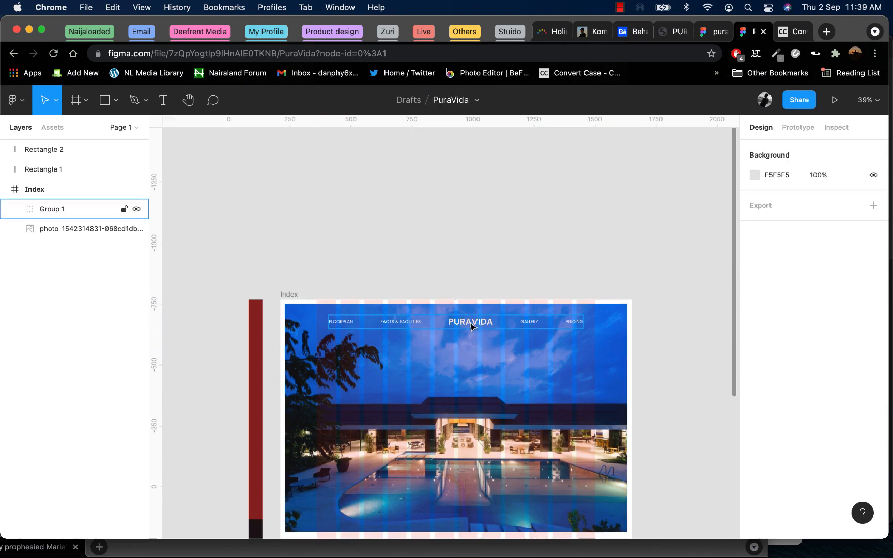
- Switch to the Convert Case page and copy the line "Luxury beach house designed for utmost relaxation and mesmerizing views."
scroll(486, 331, "down", 3)
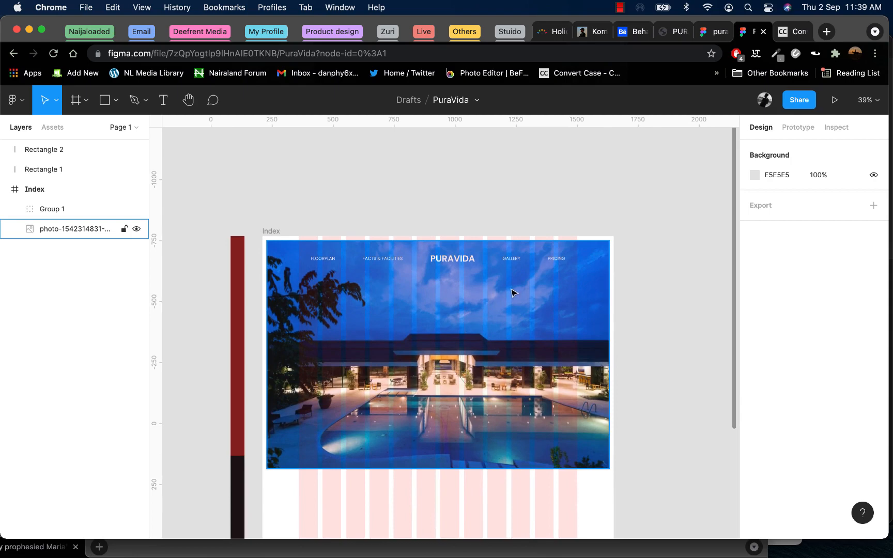
left_click(786, 32)
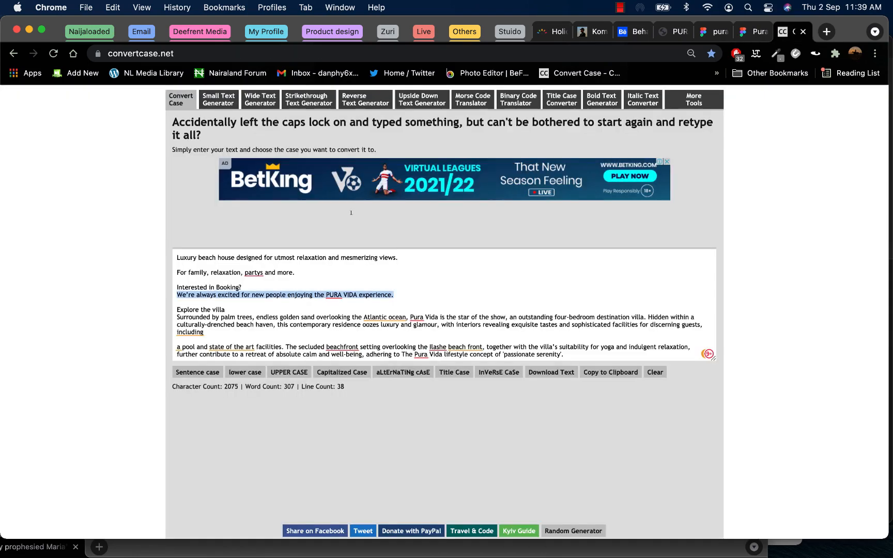
scroll(303, 281, "down", 10)
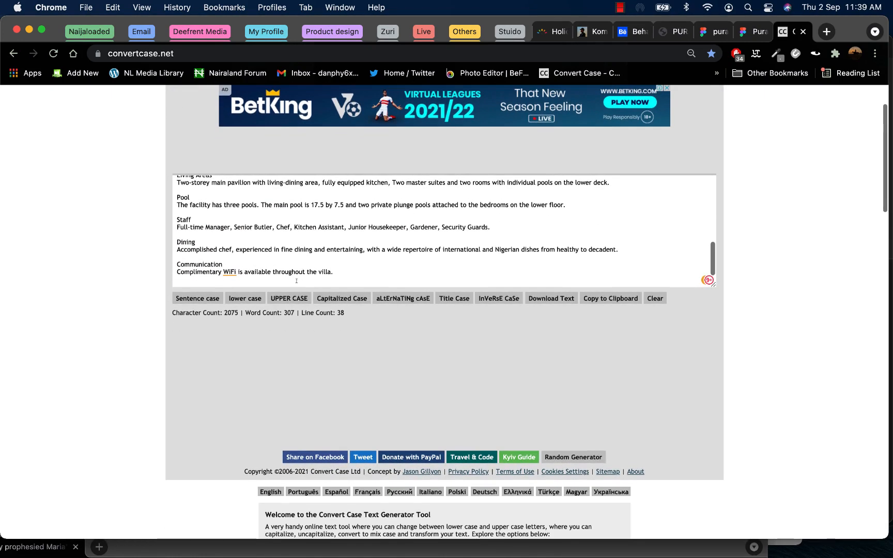
left_click(91, 54)
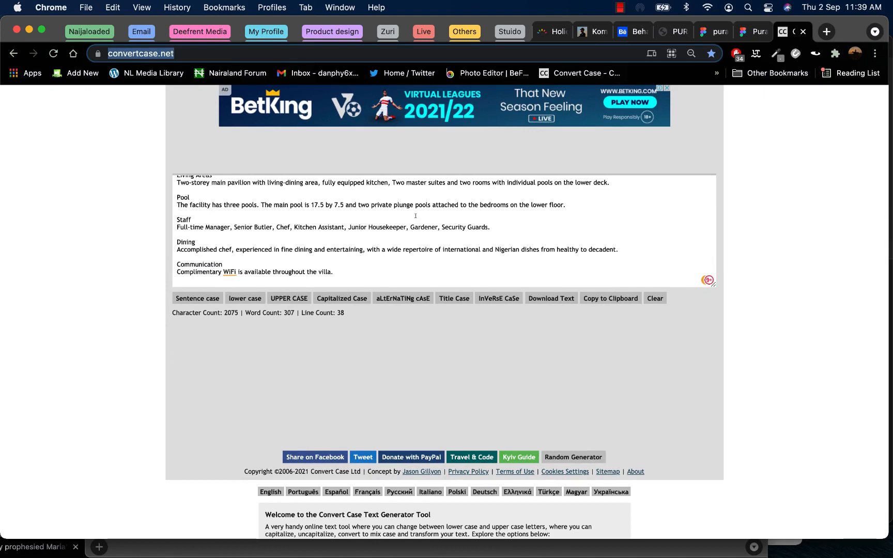
scroll(415, 215, "up", 15)
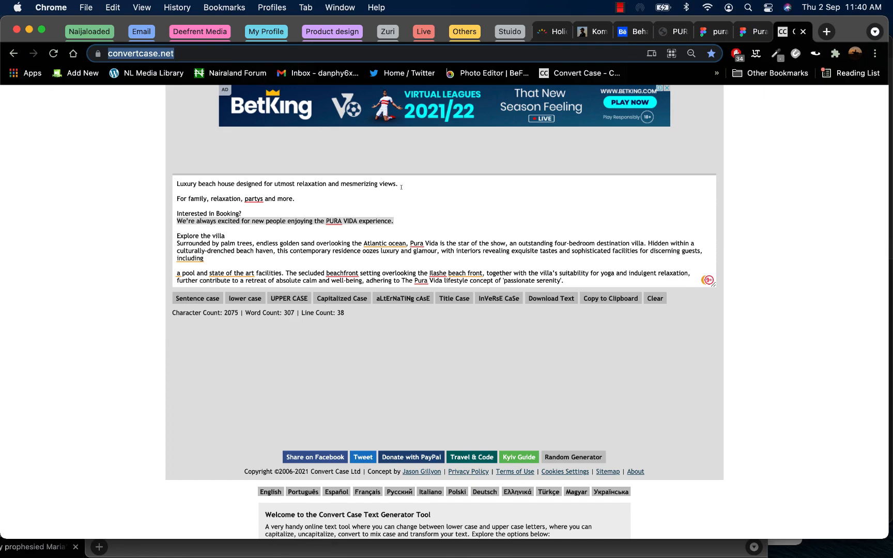
left_click_drag(401, 185, 162, 183)
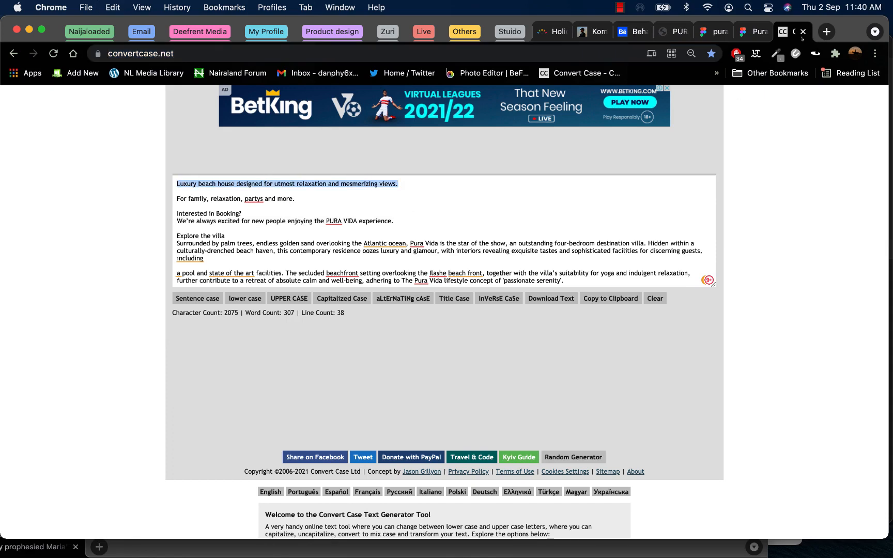
- Switch back to the PuraVida Figma file, paste the copied headline as a new text, and place it on the pool photo below the header
left_click(749, 34)
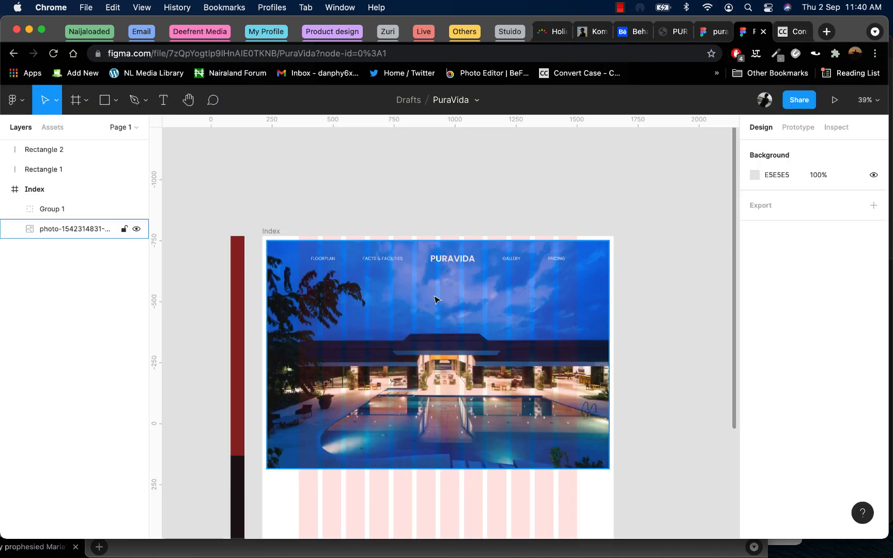
scroll(459, 309, "down", 3)
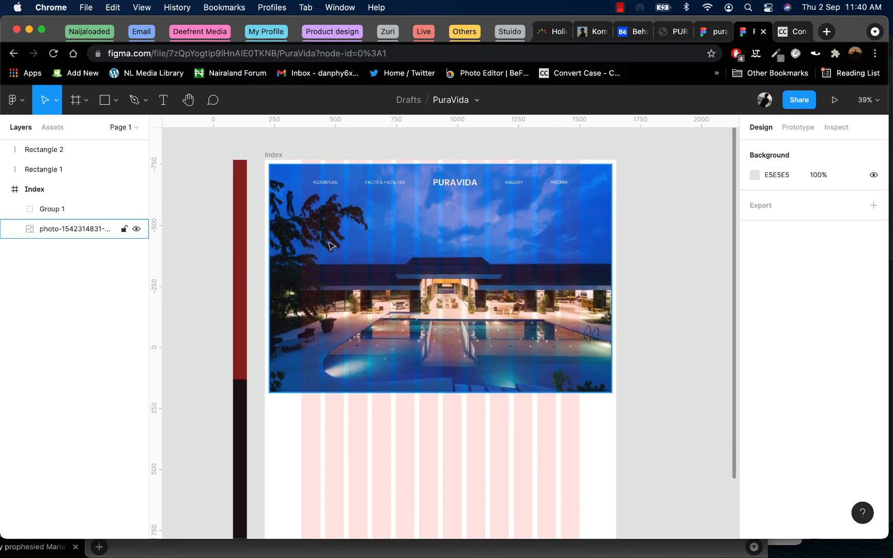
key("t")
left_click(640, 222)
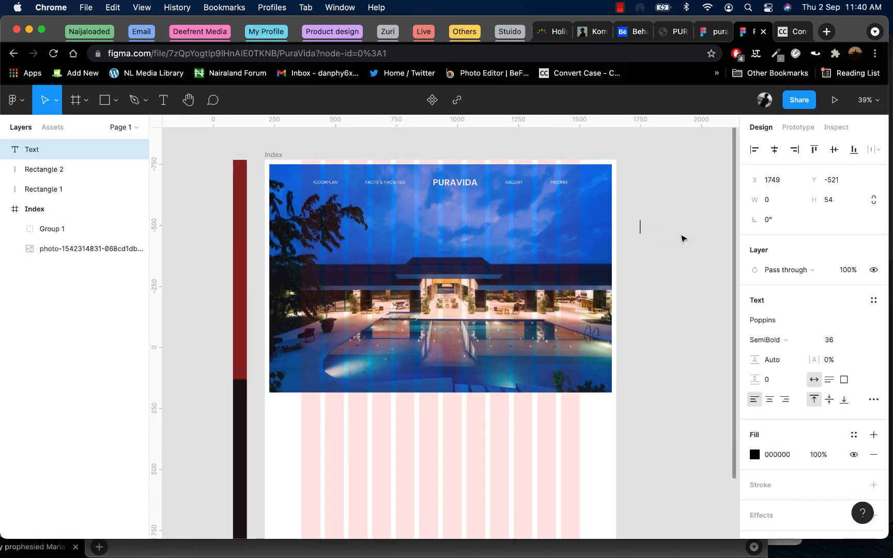
key("super+v")
key("Escape")
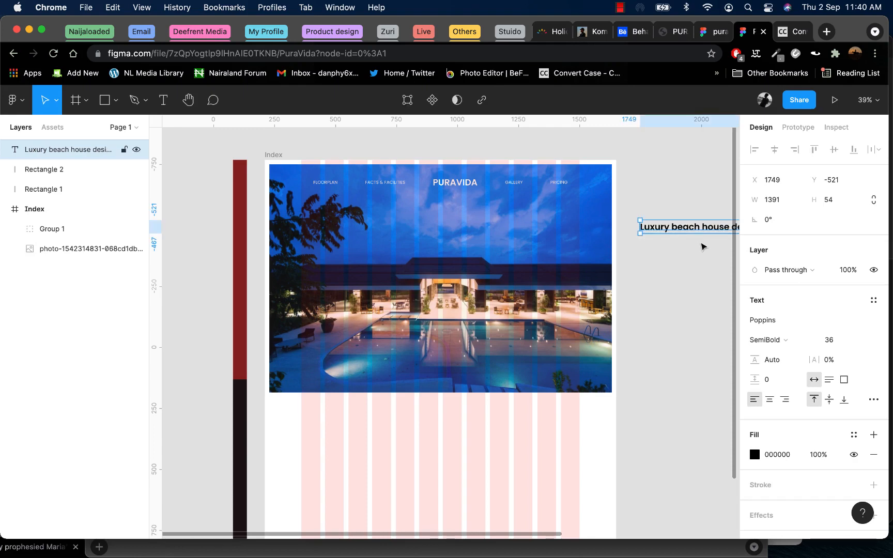
left_click_drag(733, 228, 467, 235)
- Break the headline into three lines, after "designed" and after "relaxation and"
left_click(465, 235)
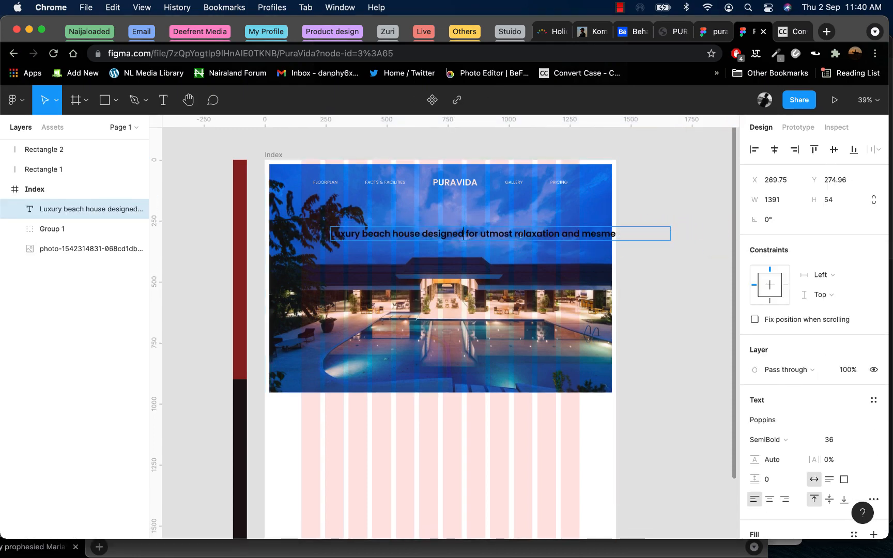
key("Return")
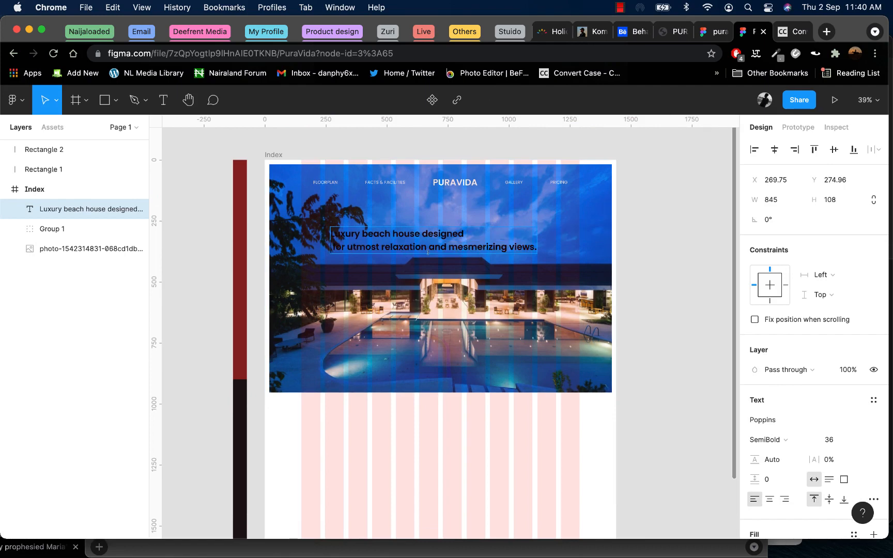
left_click(446, 247)
key("Return")
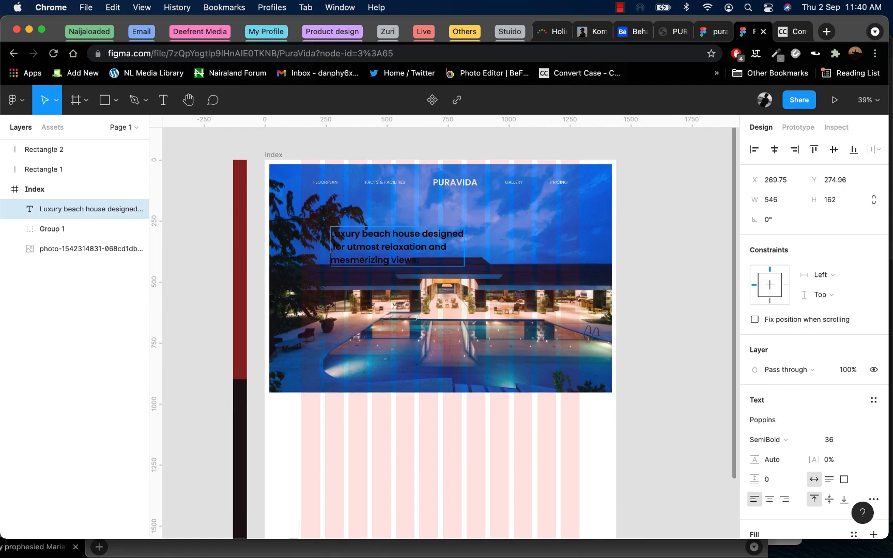
key("Escape")
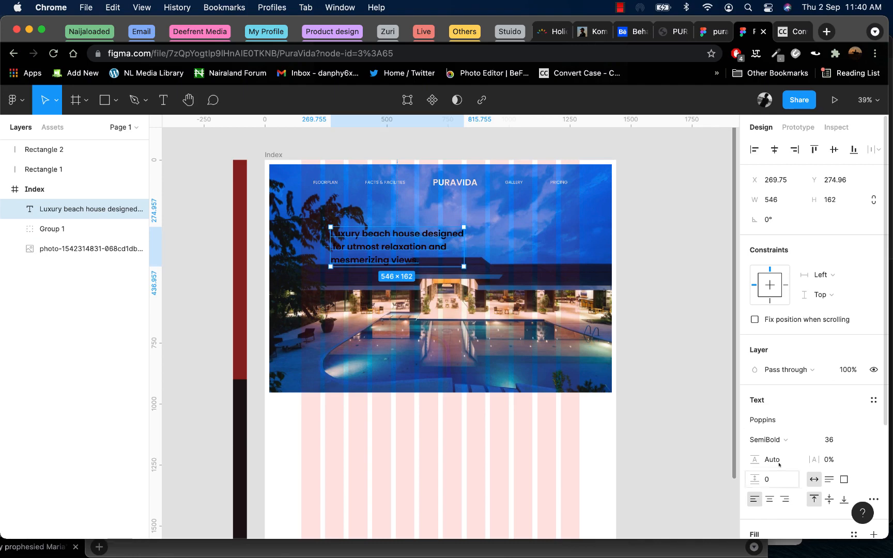
- Change the headline's text fill color to FFFFFF
scroll(765, 473, "down", 2)
left_click(756, 456)
type("FFFFFF")
key("Return")
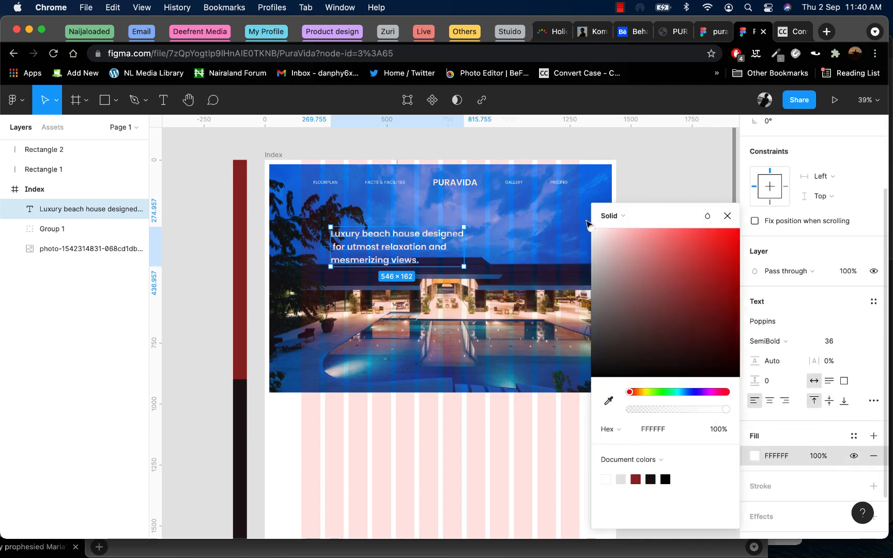
left_click(659, 182)
- Set the headline's font size to 52
left_click(392, 263)
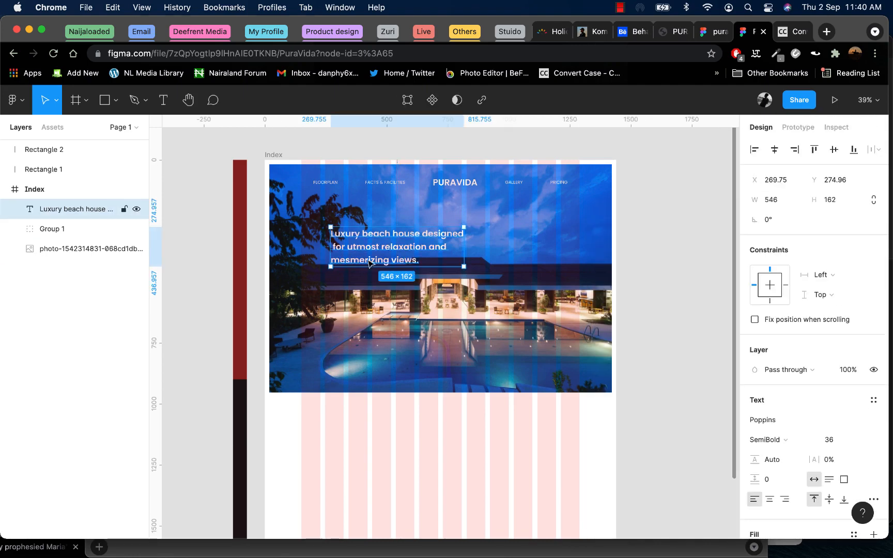
left_click(861, 440)
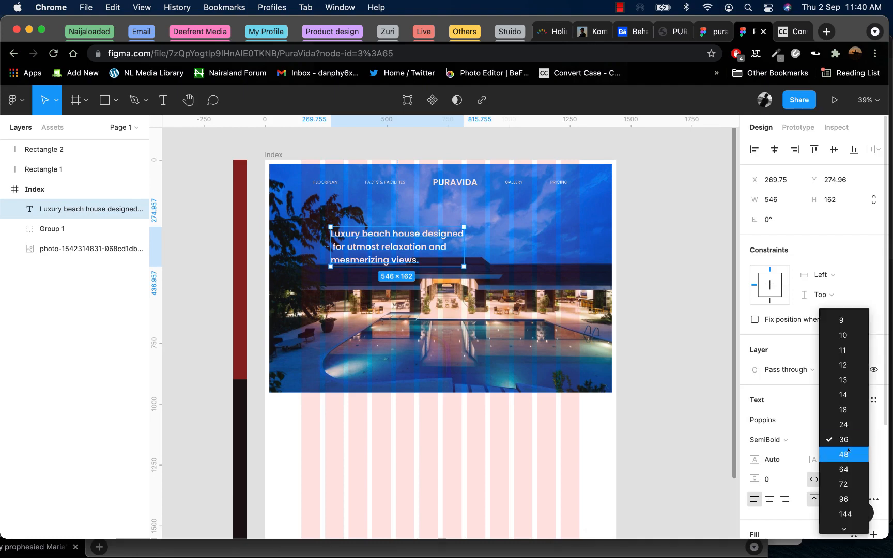
left_click(847, 446)
left_click(845, 443)
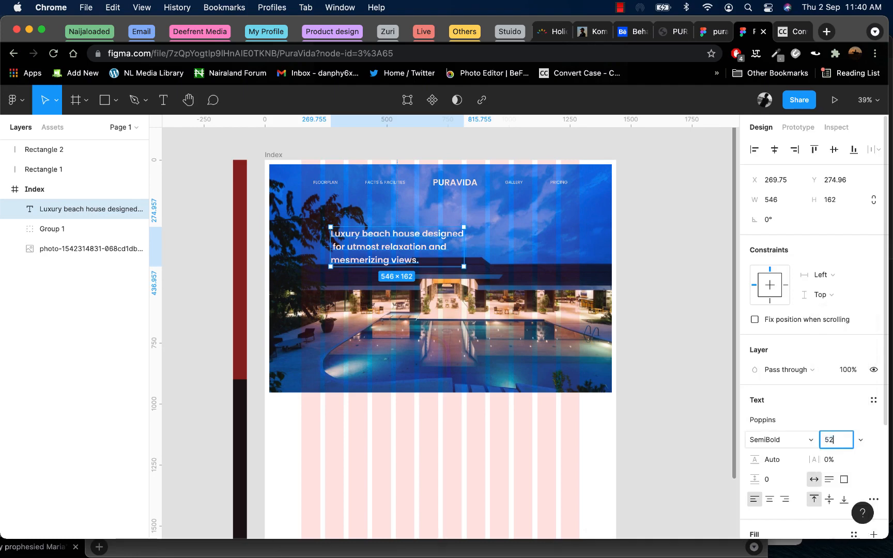
key("Return")
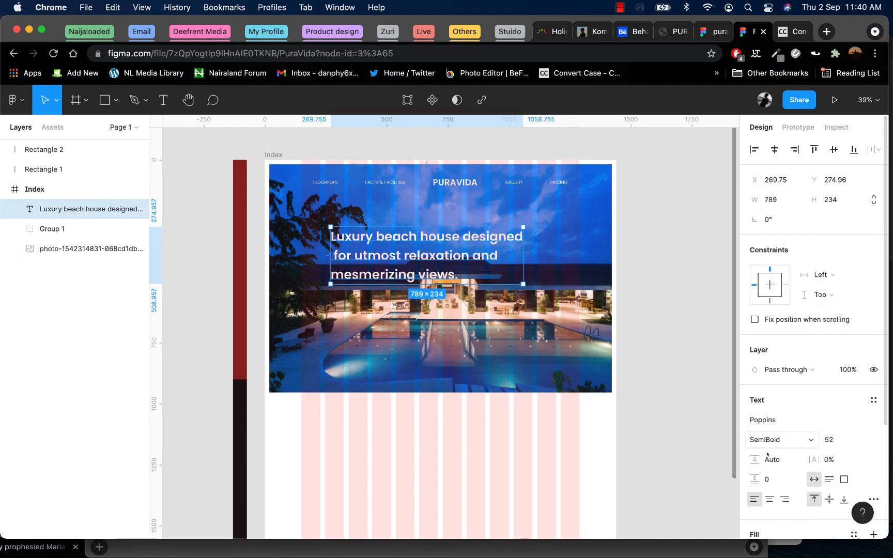
- Set the headline's line height to 119% and center-align its text a little higher on the photo
left_click_drag(754, 459, 716, 461)
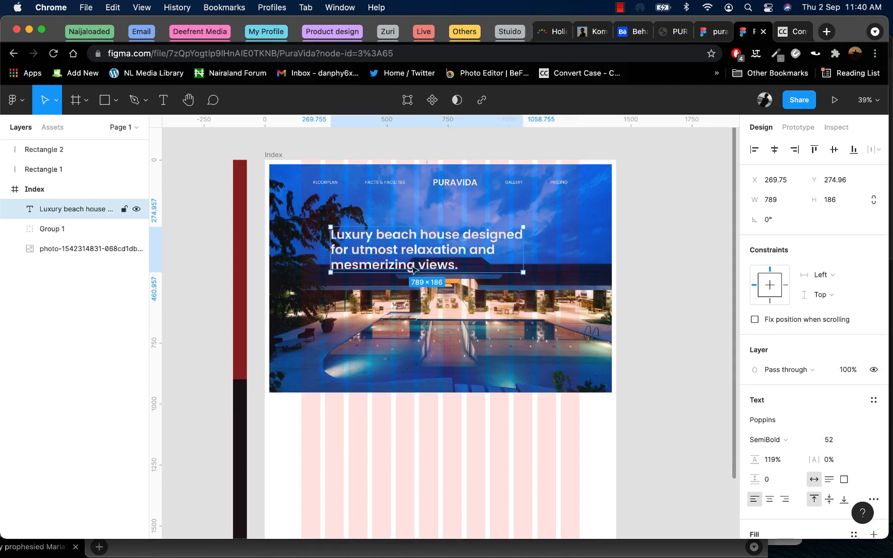
left_click_drag(398, 253, 436, 239)
left_click(770, 499)
- Shorten the pool photo to about 635 px high and center the headline horizontally within the Index frame
left_click(429, 385)
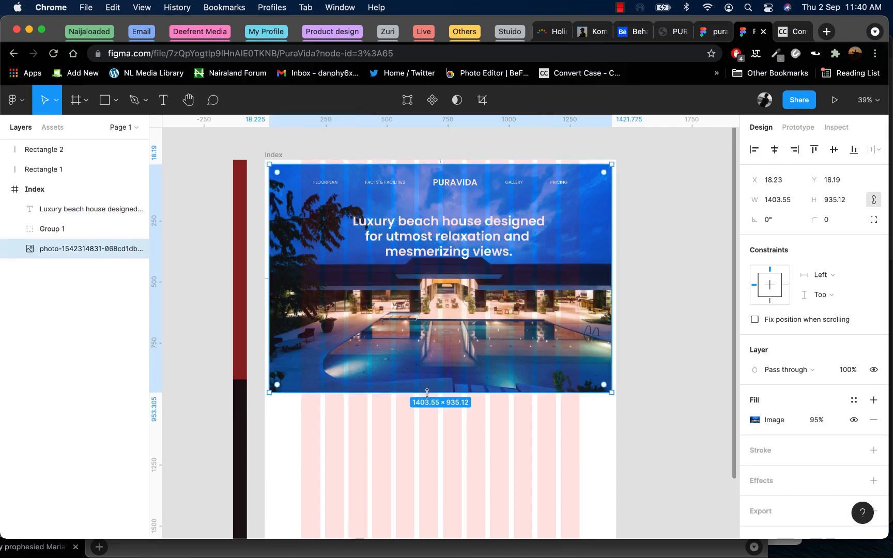
left_click_drag(428, 393, 427, 319)
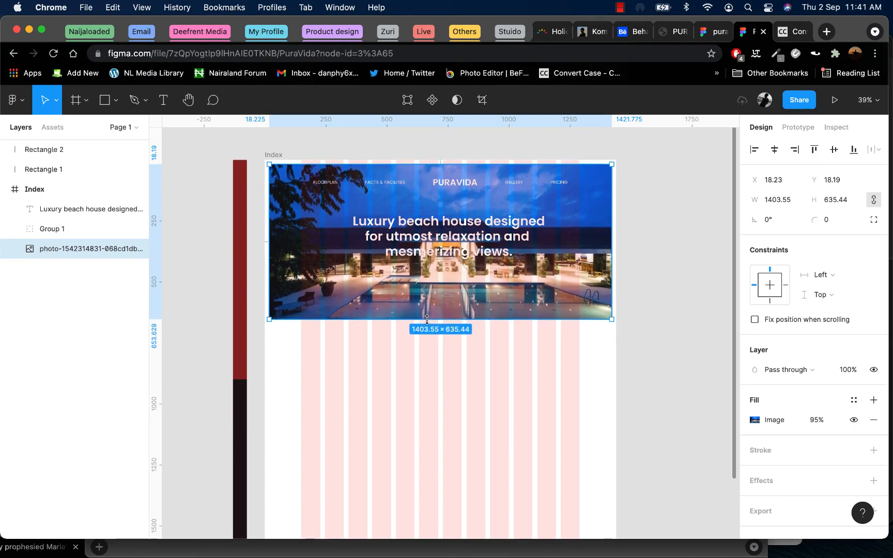
left_click(455, 233)
left_click_drag(454, 234, 457, 245)
left_click(775, 150)
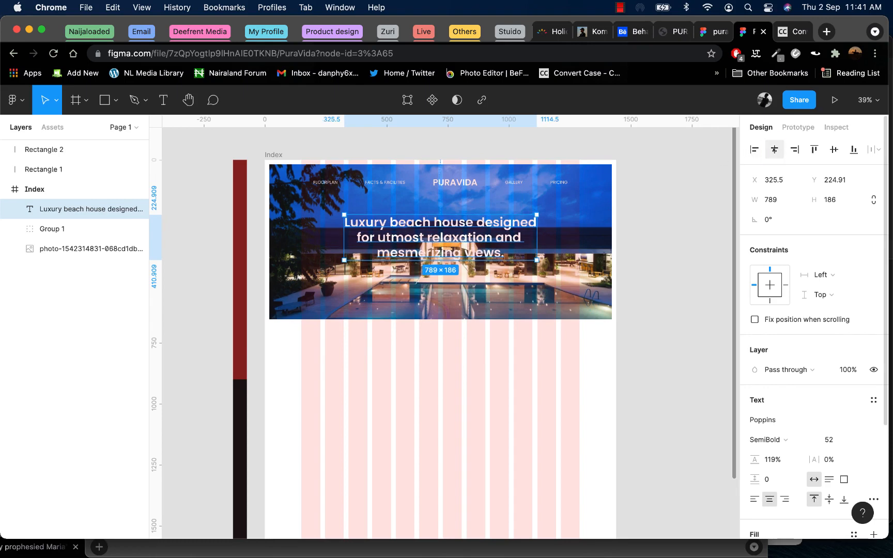
left_click_drag(427, 245, 425, 244)
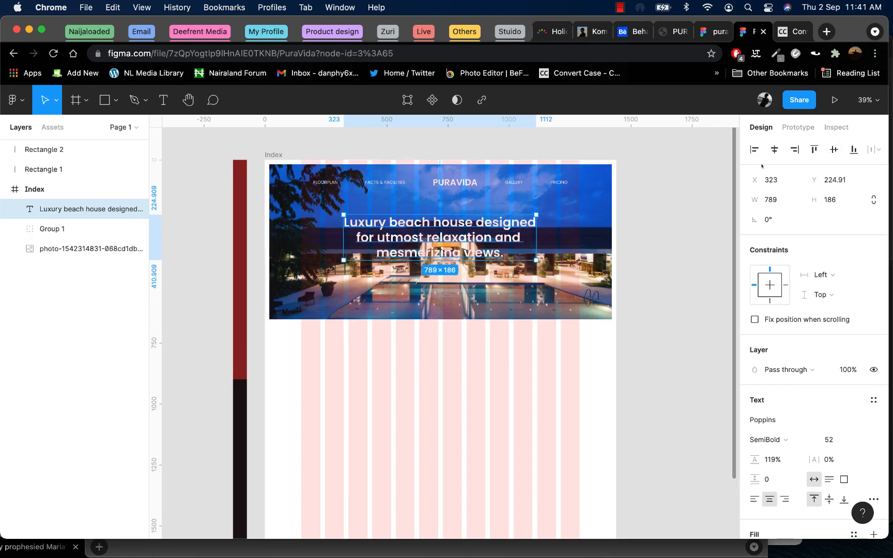
left_click(650, 239)
left_click(436, 239)
- Reduce the pool photo's height further to about 600 px by raising its lower edge
left_click(444, 302)
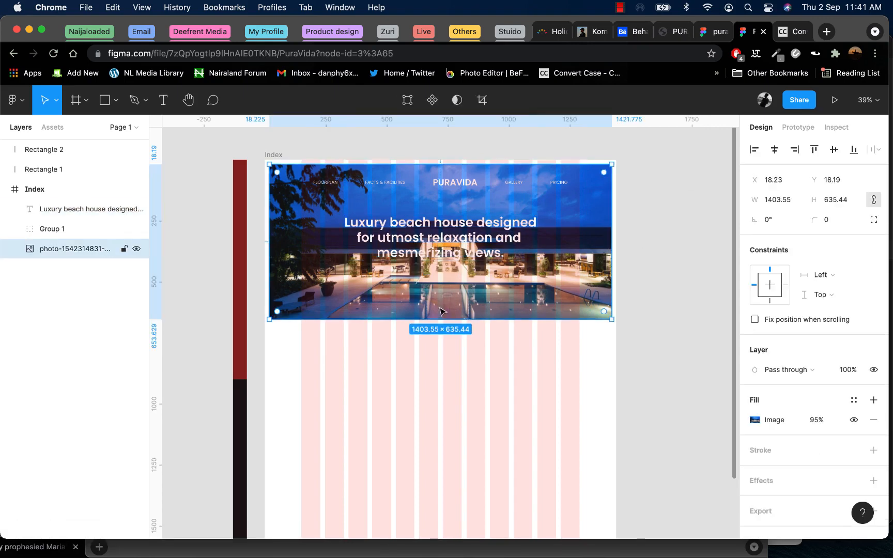
left_click_drag(436, 319, 436, 310)
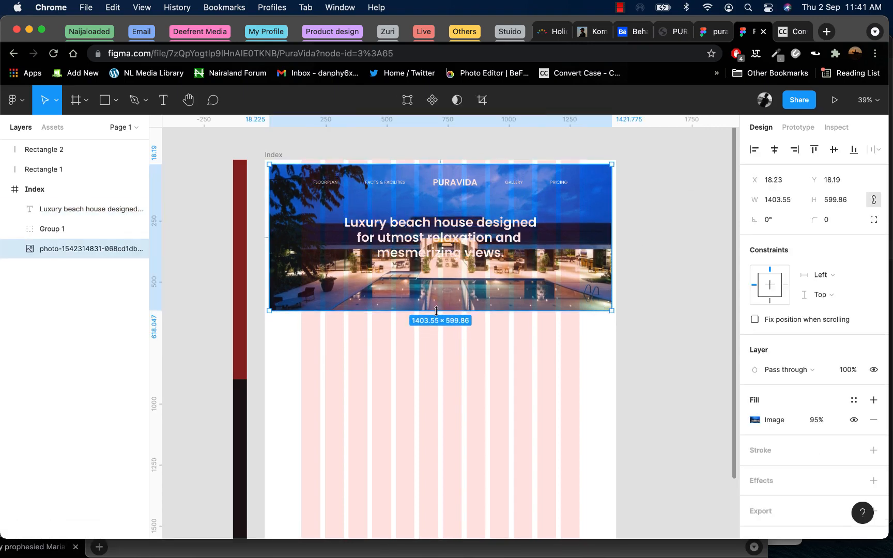
left_click(665, 253)
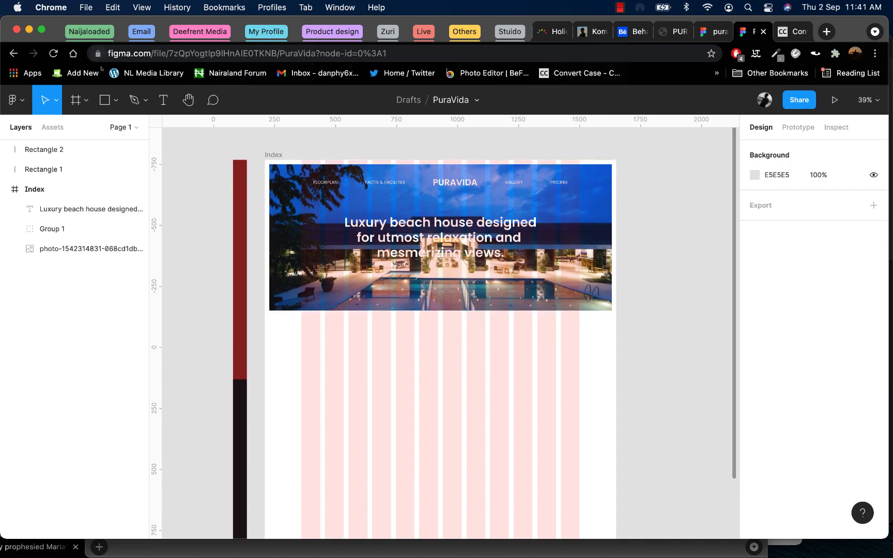
- Draw a rectangle about 946 × 107 px overlapping the pool photo's lower edge, and shift it slightly down and left
left_click(106, 99)
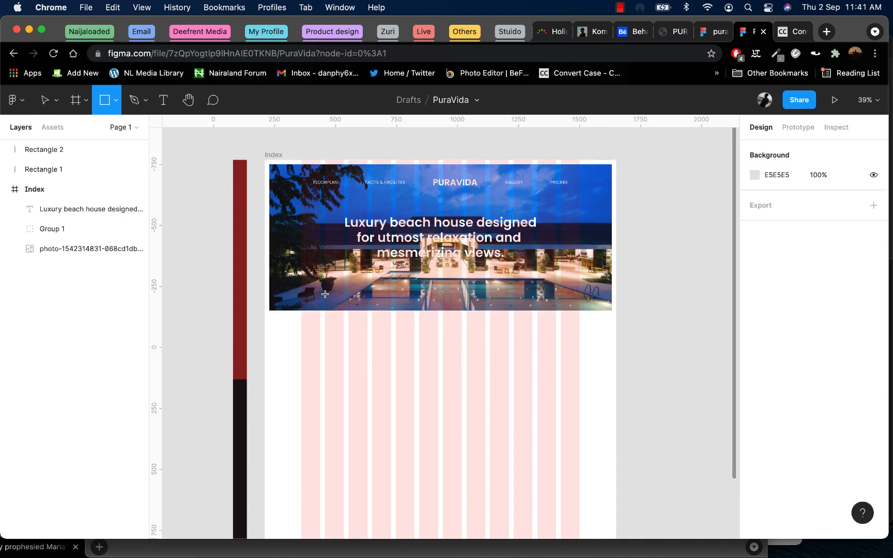
left_click_drag(325, 294, 556, 320)
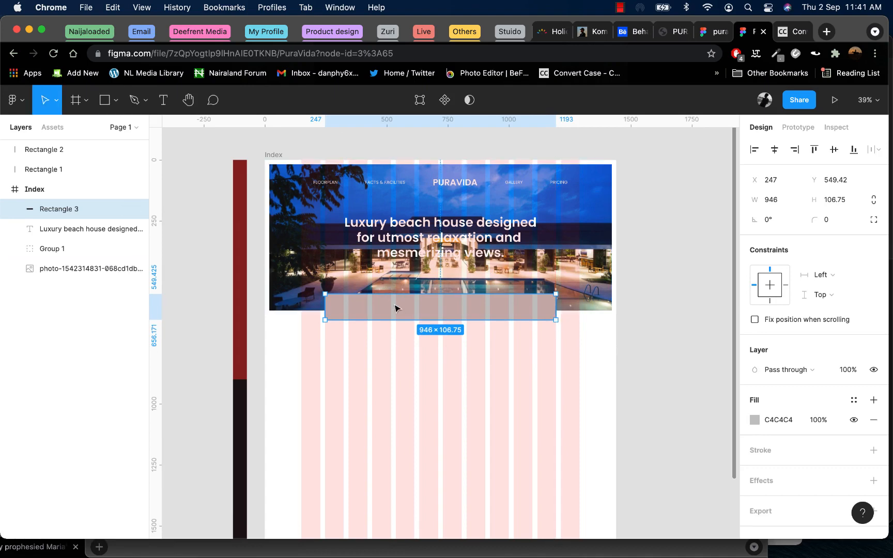
left_click_drag(394, 309, 391, 312)
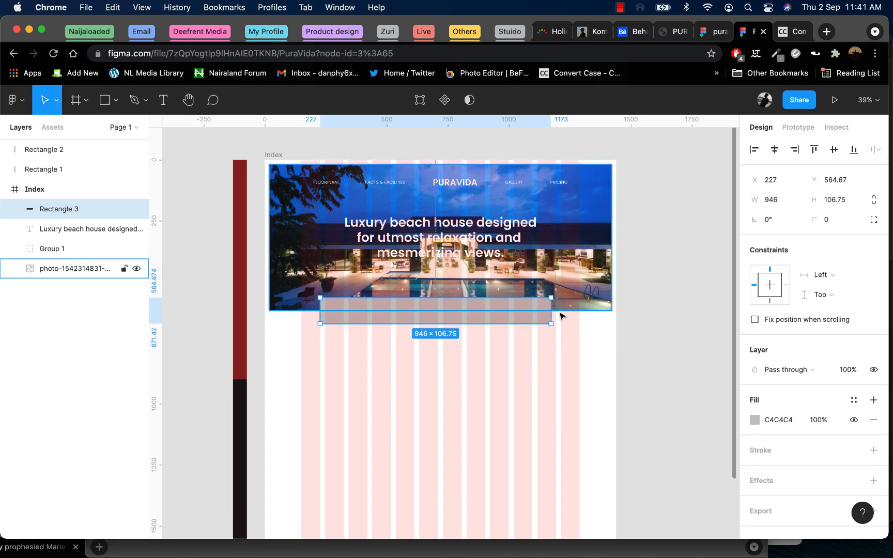
- Widen the rectangle on both sides to the outer edges of the layout grid, making it 1140 px wide
left_click_drag(551, 313, 580, 312)
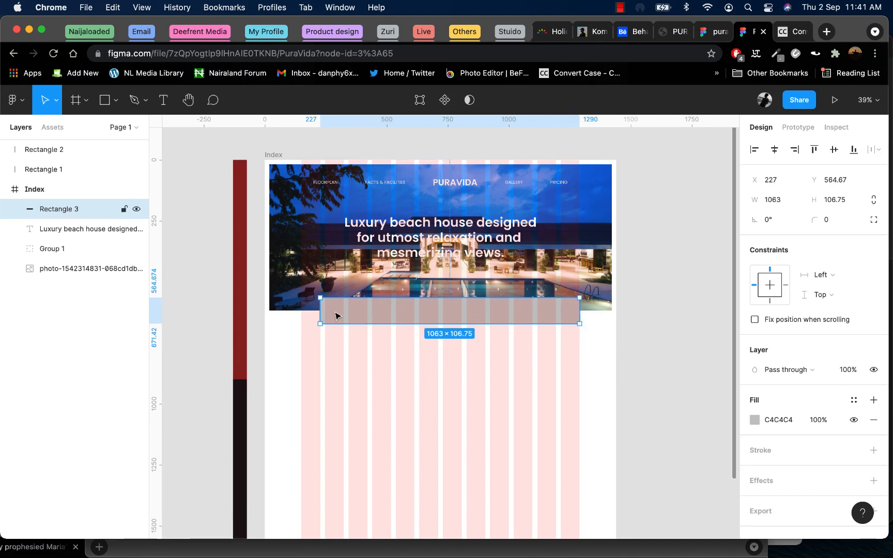
left_click_drag(321, 311, 302, 310)
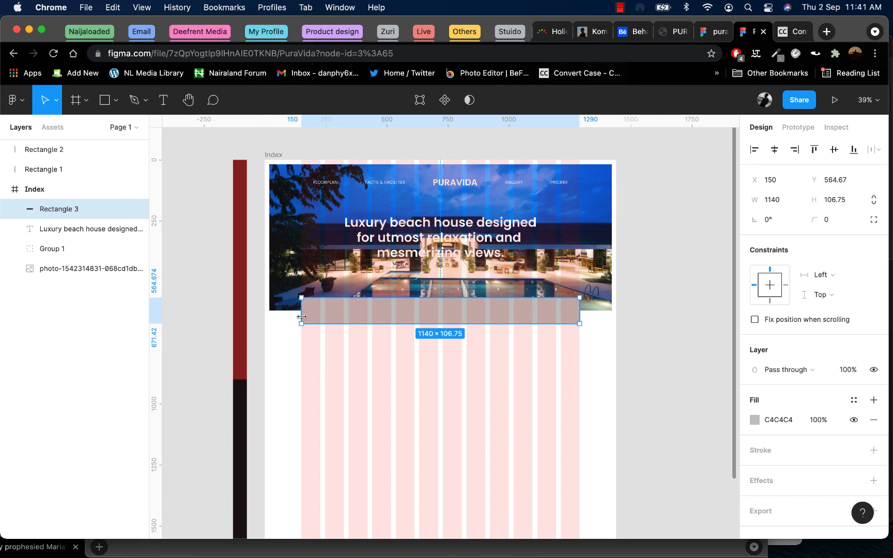
mouse_move(302, 316)
left_mouse_down()
mouse_move(346, 317)
mouse_move(285, 319)
left_mouse_up()
scroll(305, 310, "up", 10)
scroll(365, 323, "down", 10)
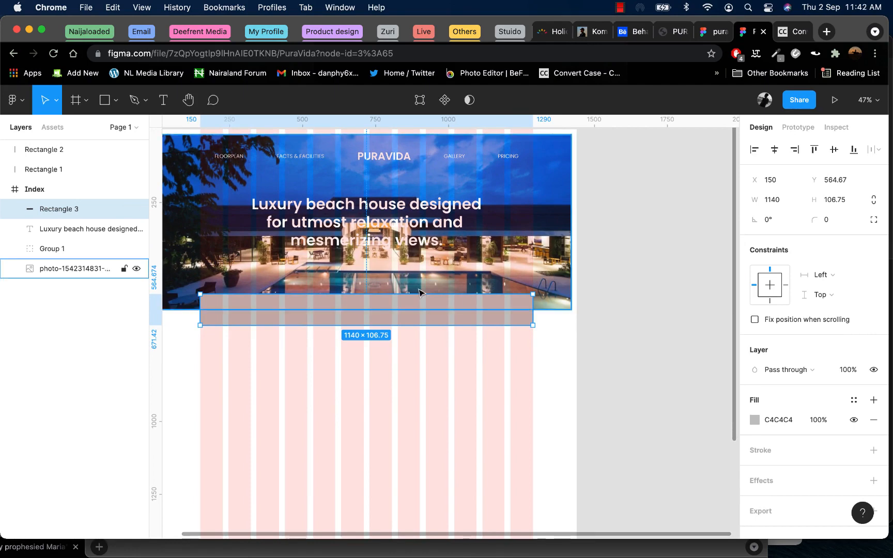
scroll(421, 293, "down", 2)
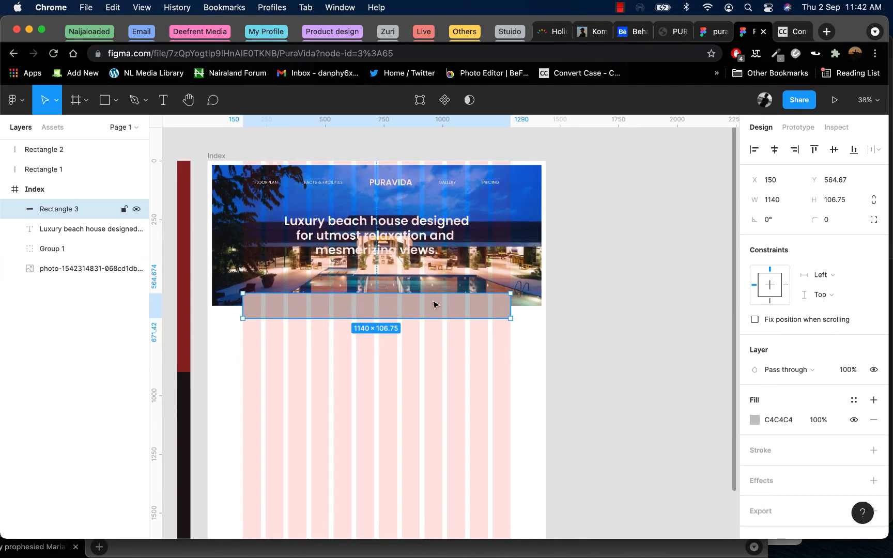
left_click(466, 342)
left_click(466, 310)
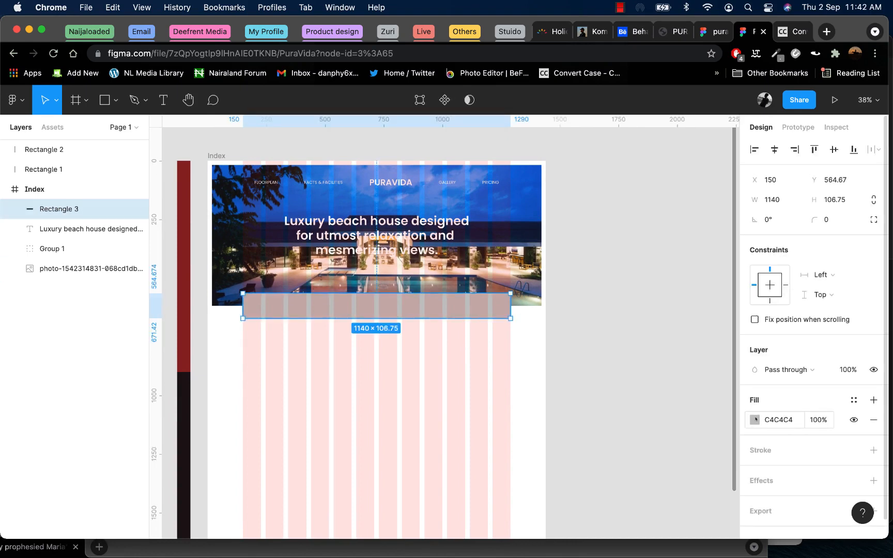
- Set the fill of the rectangle overlapping the pool photo's lower edge to white, FFFFFF
left_click(755, 419)
type("FFFFFF")
key("Return")
left_click(584, 171)
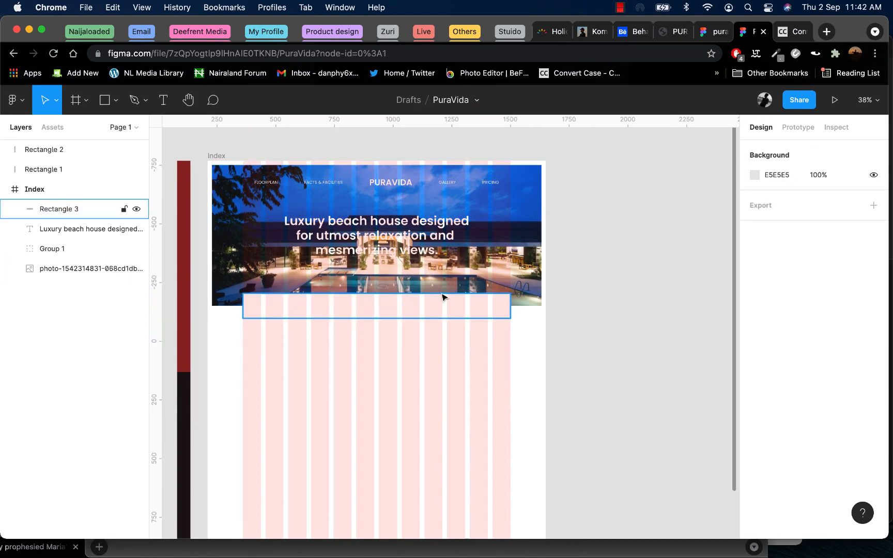
- Add a drop shadow with a blur of 20 to the white bar
left_click(439, 314)
scroll(439, 313, "up", 2)
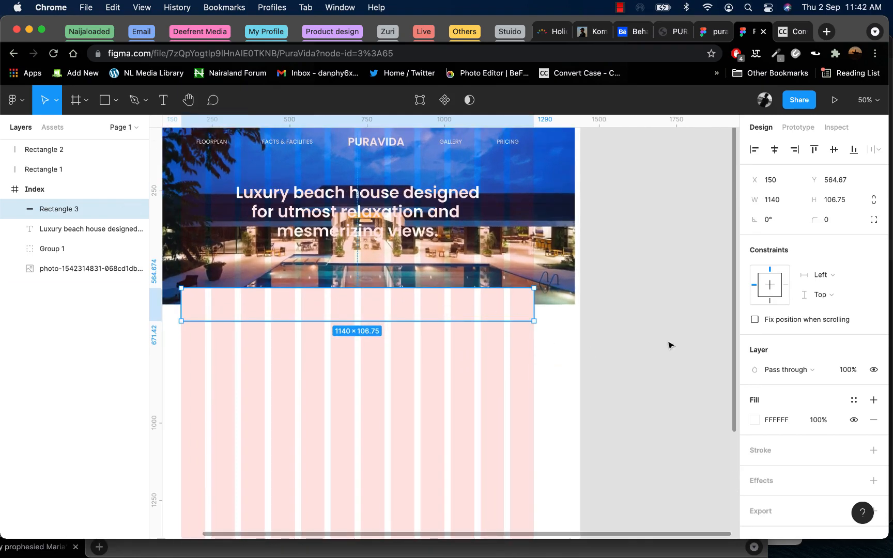
left_click(761, 480)
left_click(755, 501)
left_click(695, 474)
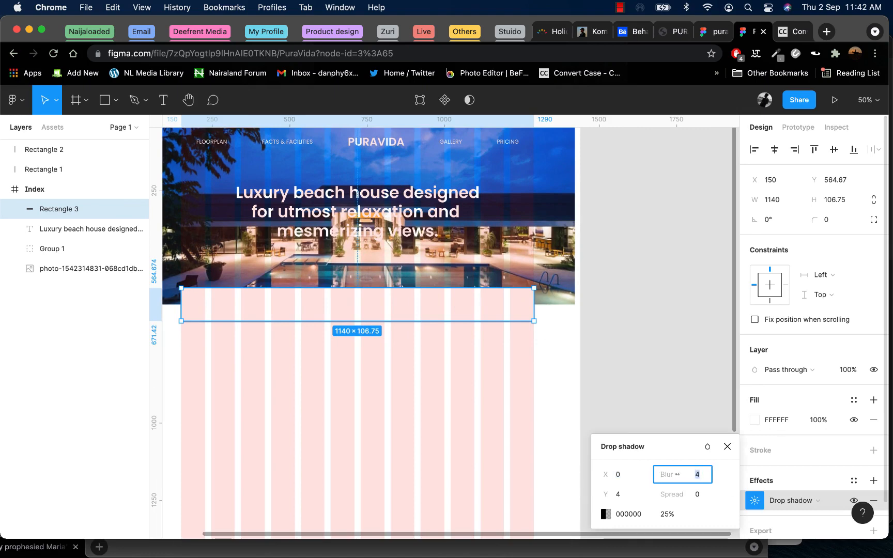
key("Return")
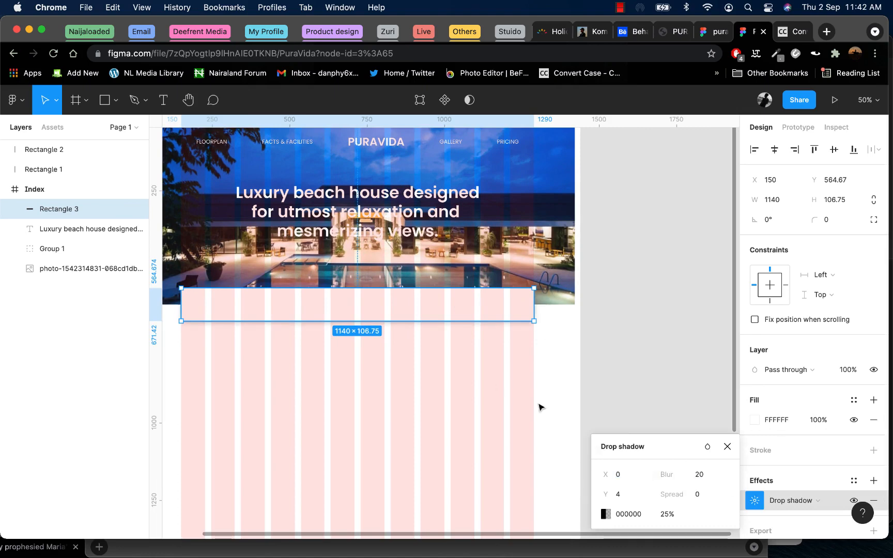
left_click_drag(668, 474, 711, 478)
left_click(472, 374)
scroll(554, 375, "down", 3)
scroll(481, 384, "down", 3)
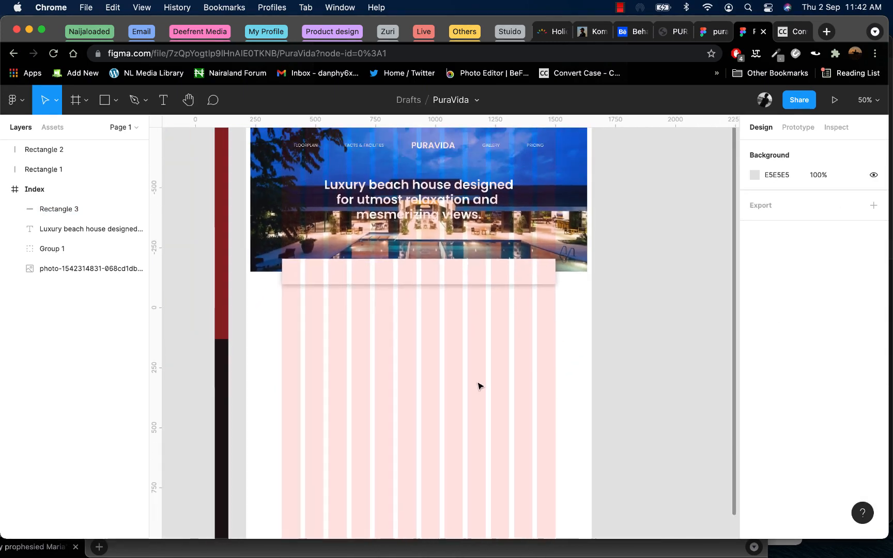
- Set the white bar's height to 114 px and nudge it down by 4 px
left_click(390, 279)
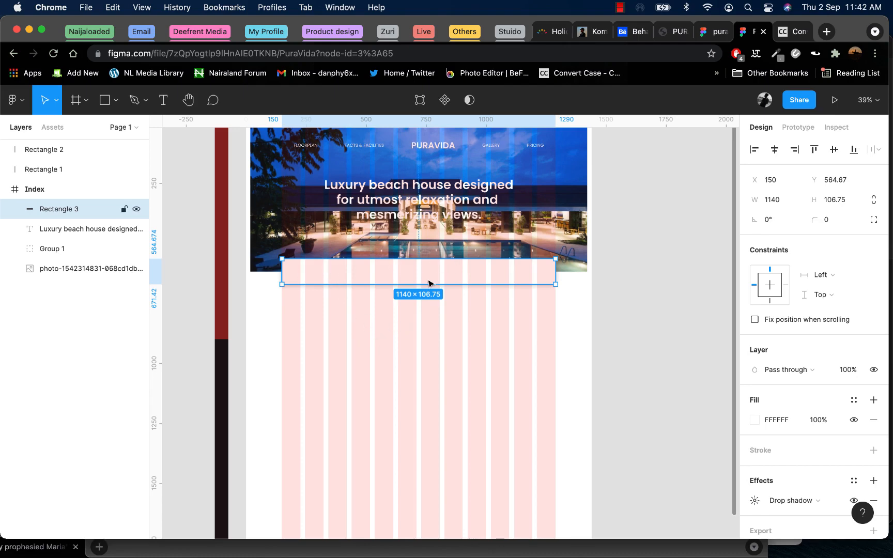
left_click_drag(425, 287, 425, 286)
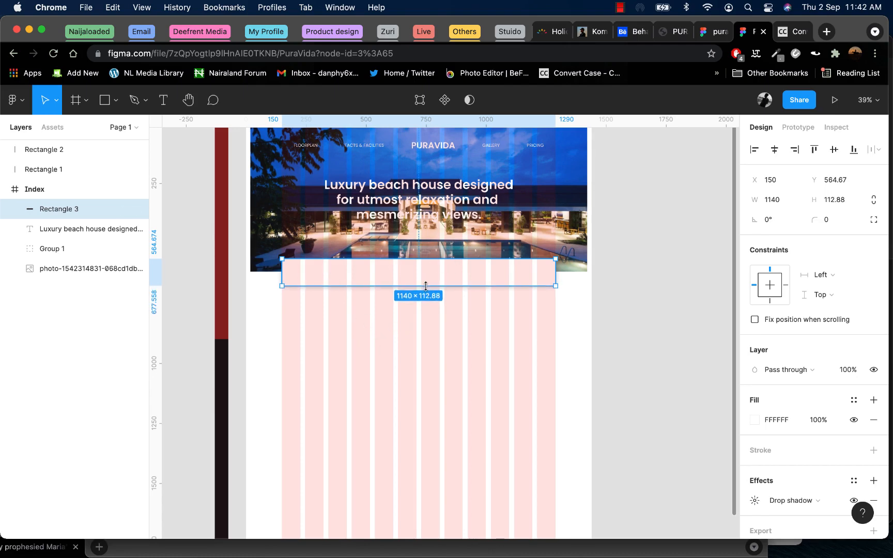
left_click(833, 199)
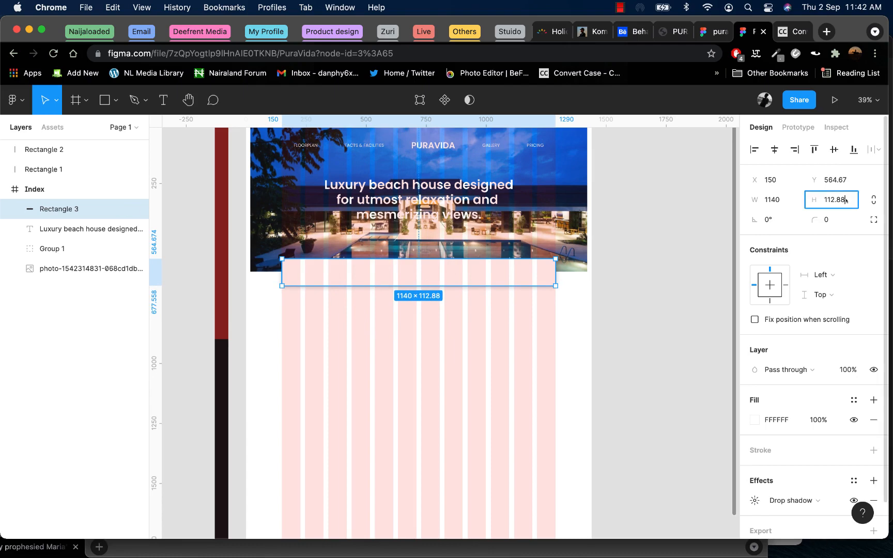
type("114")
key("Return")
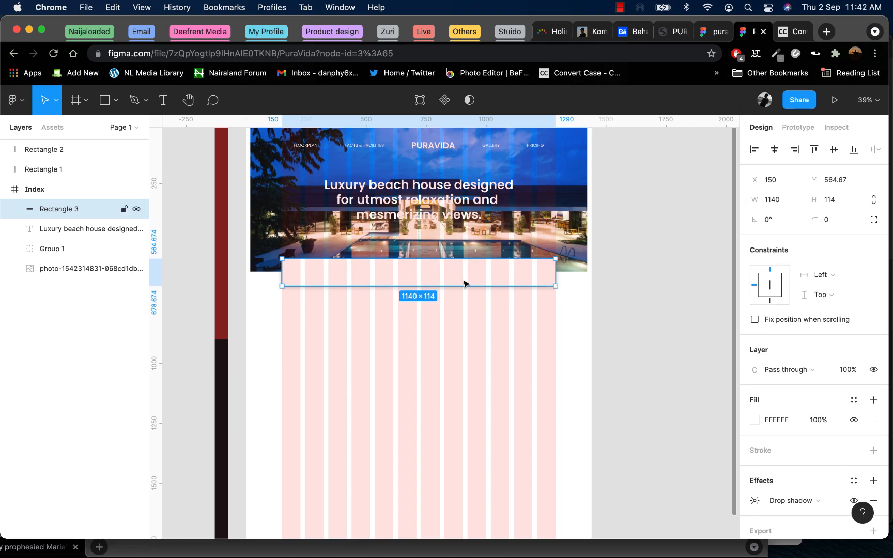
left_click(650, 286)
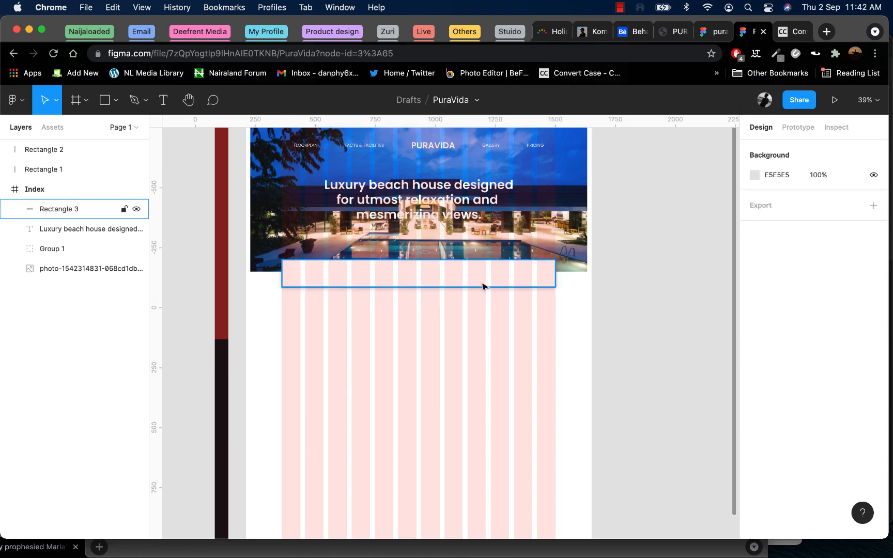
left_click(483, 286)
scroll(481, 282, "up", 5)
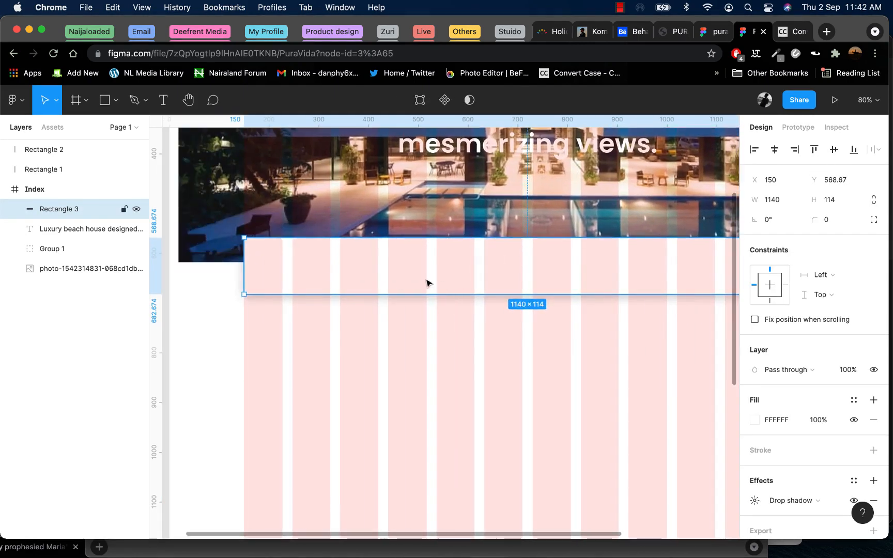
scroll(397, 295, "up", 3)
scroll(385, 303, "down", 2)
scroll(385, 304, "right", 3)
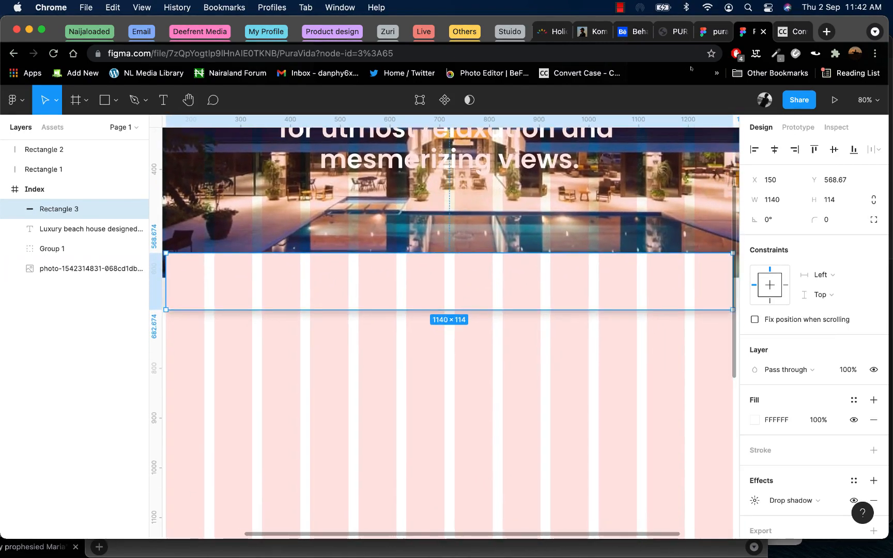
- Copy the line "Interested in Booking?" from the Convert Case page and paste it into the Figma design as new text just below the white bar
key("ctrl+Tab")
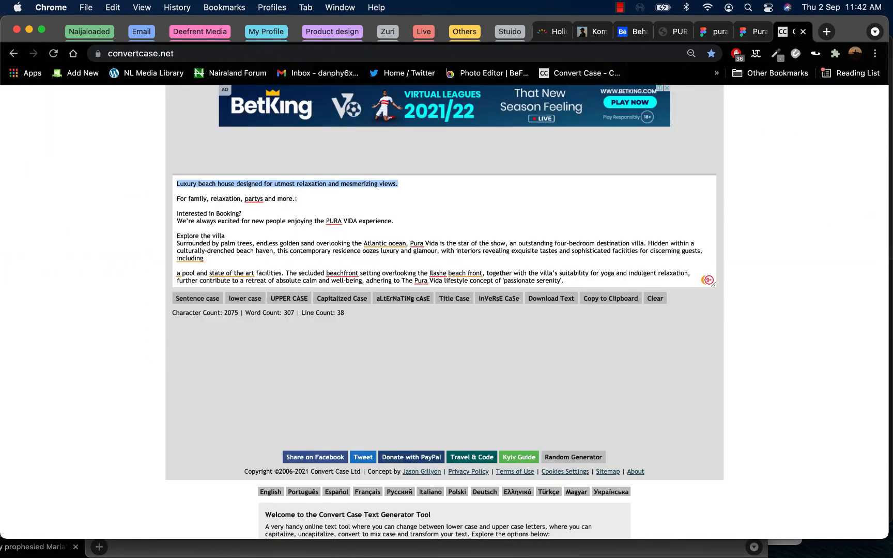
scroll(296, 199, "up", 2)
left_click_drag(253, 260, 138, 262)
key("cmd+c")
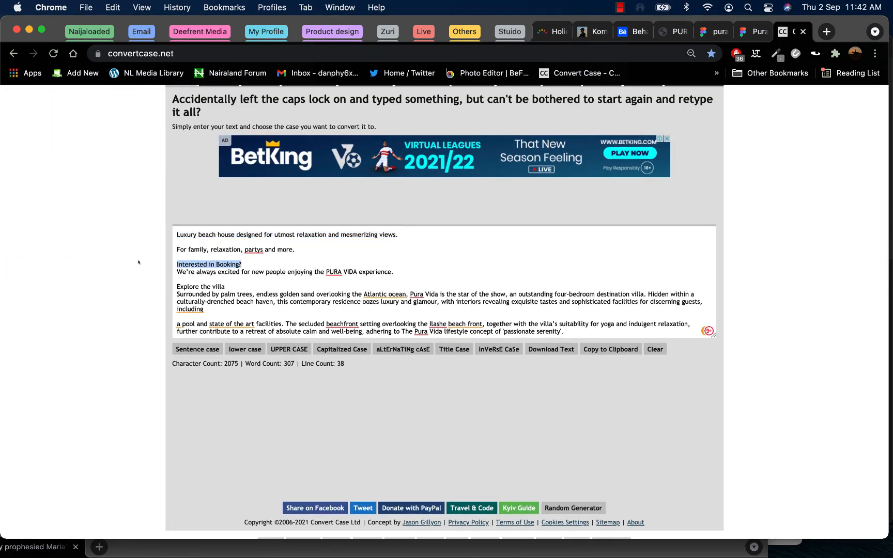
left_click(755, 32)
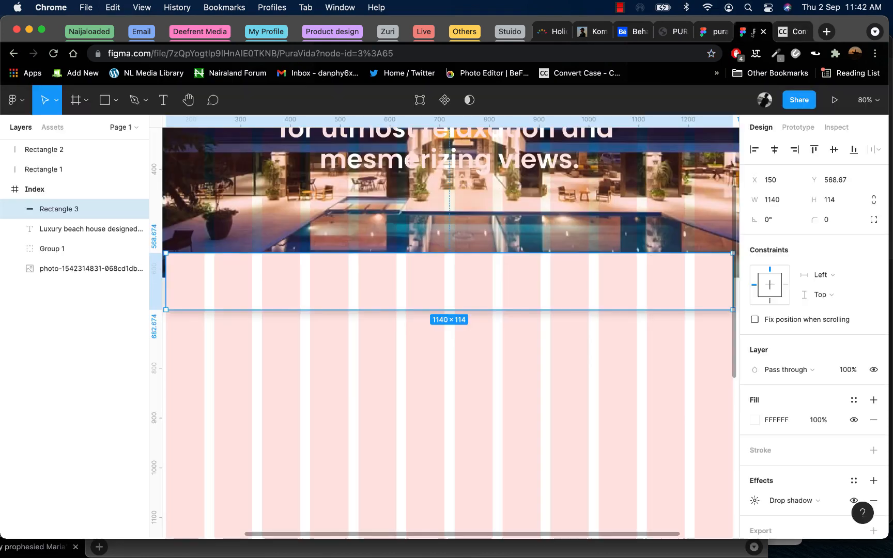
key("t")
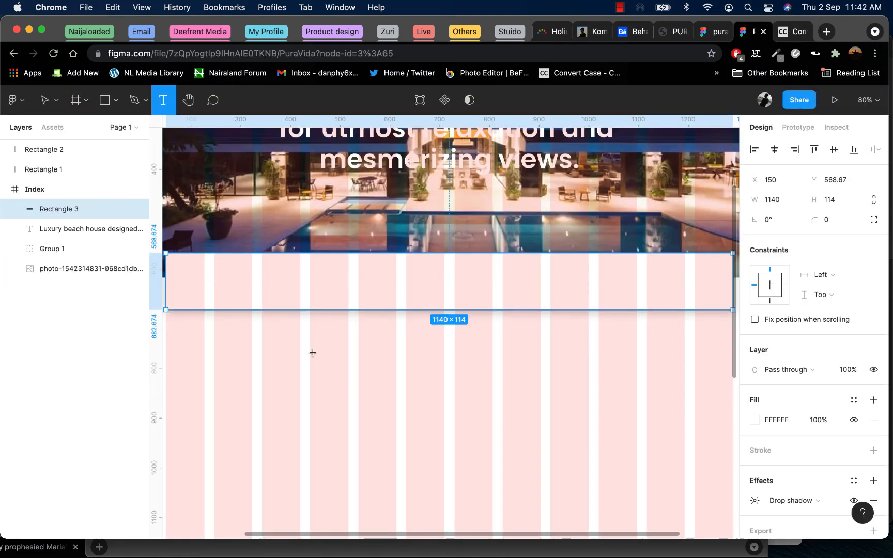
key("cmd+v")
scroll(363, 383, "up", 5)
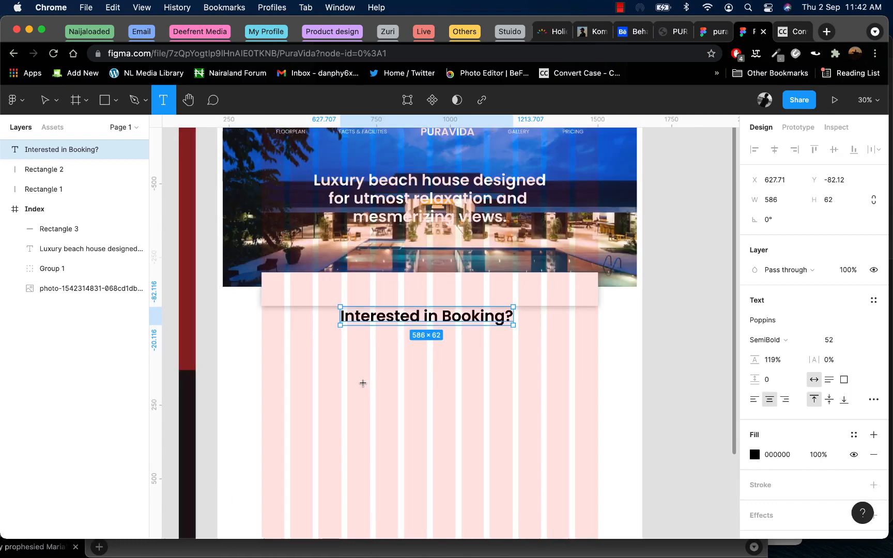
- Set the "Interested in Booking?" text to Medium weight and font size 18
left_click(787, 342)
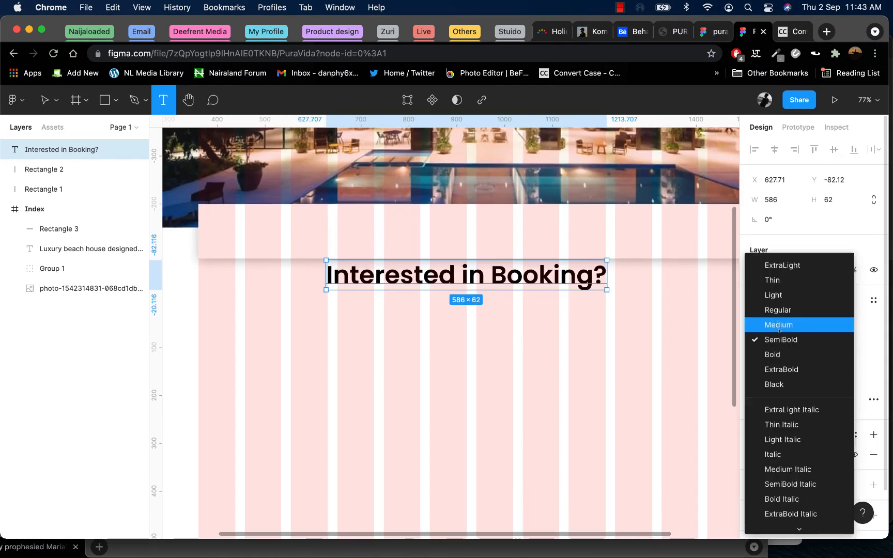
left_click(778, 324)
left_click(560, 327)
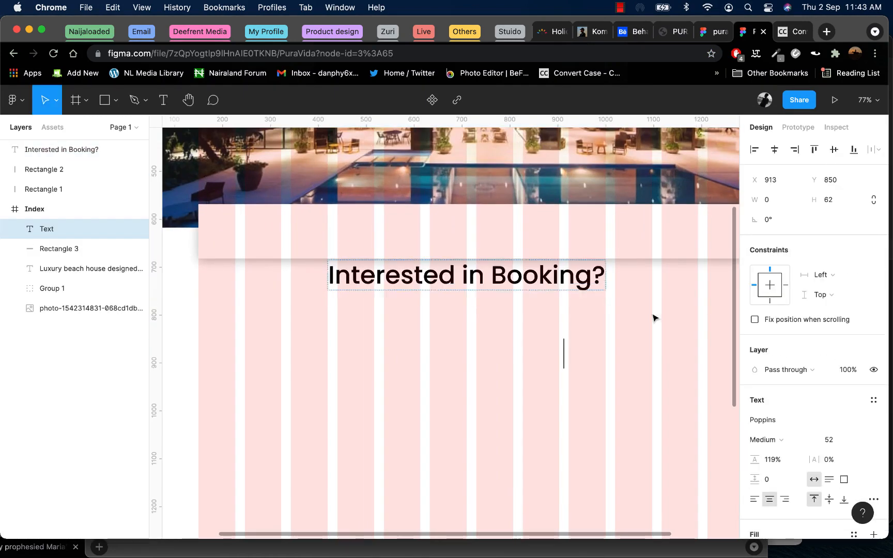
left_click(538, 275)
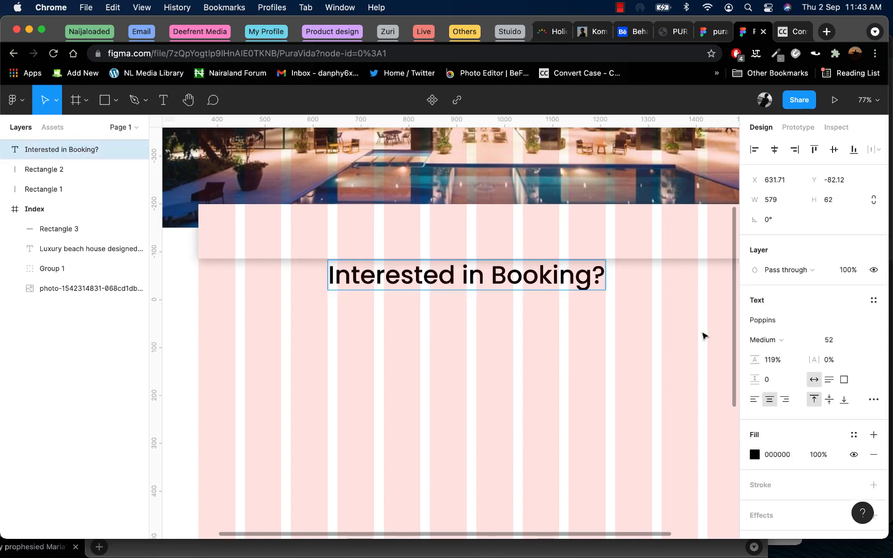
key("Escape")
left_click(858, 340)
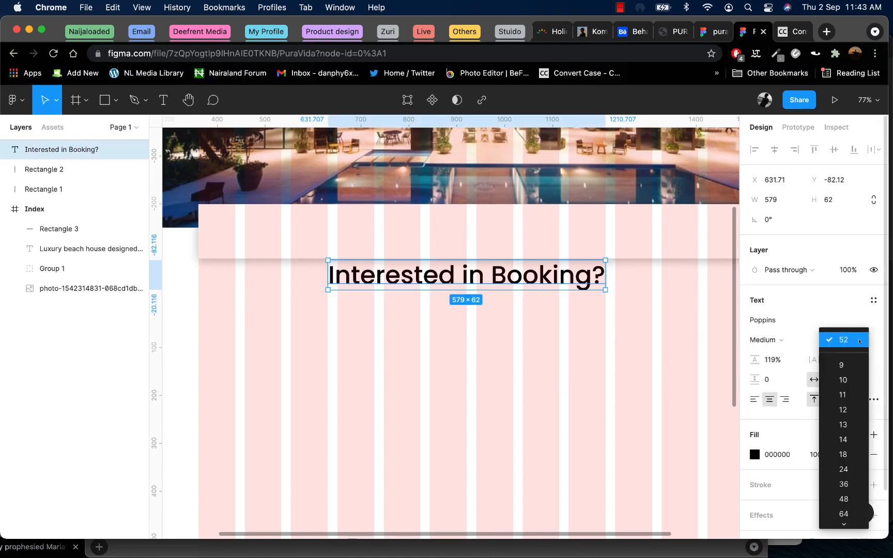
left_click(843, 455)
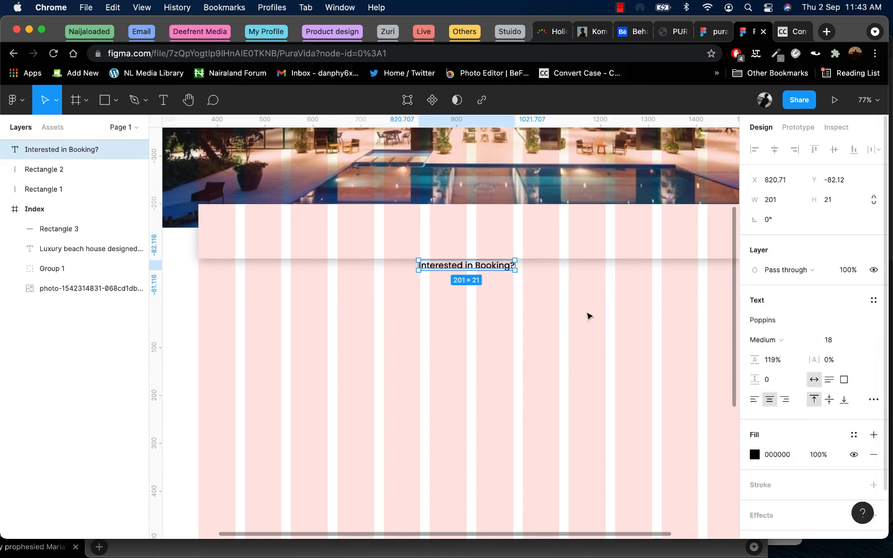
- Move the "Interested in Booking?" text into the upper part of the white bar, starting at about the second grid column
left_click_drag(434, 267, 316, 221)
scroll(308, 218, "up", 8)
scroll(256, 265, "left", 4)
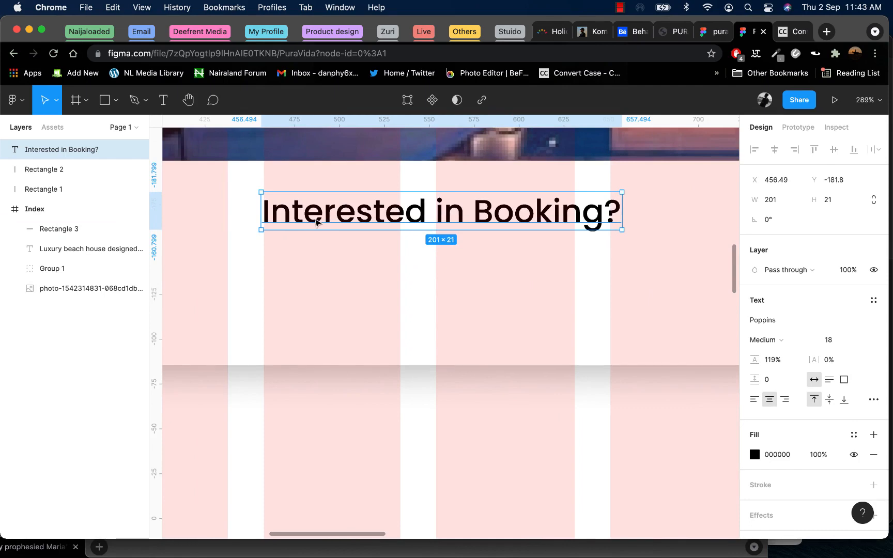
scroll(317, 222, "down", 10)
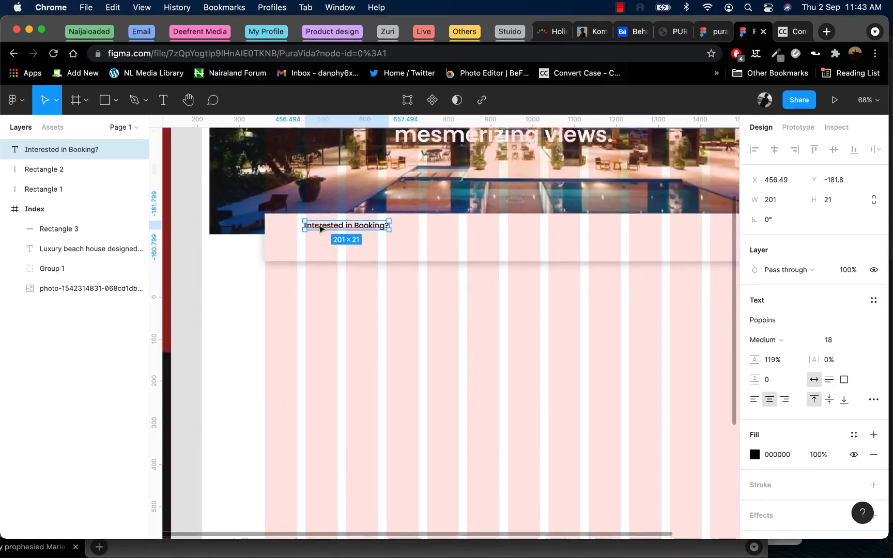
scroll(321, 227, "up", 3)
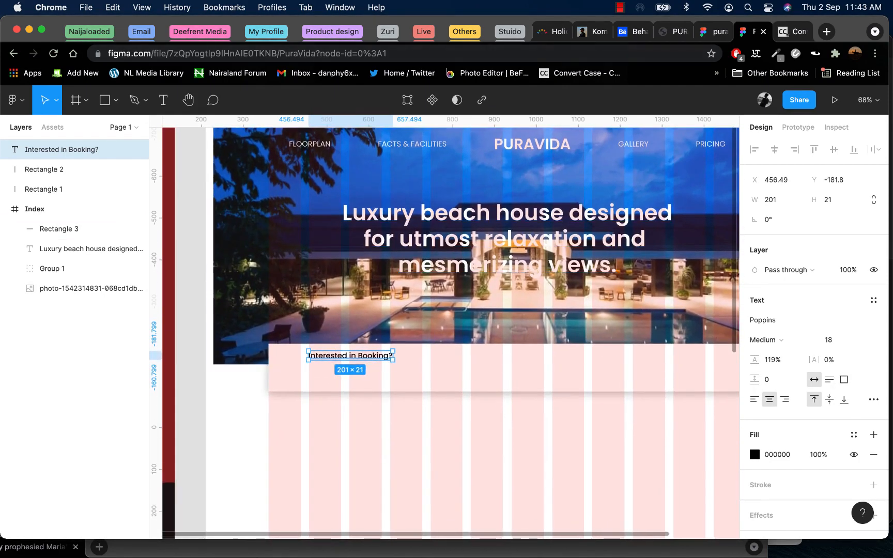
- Copy the line "For family, relaxation, partys and more." from the Convert Case page and paste it into the Figma design as new text
key("ctrl+Tab")
left_click_drag(298, 250, 164, 252)
key("cmd+c")
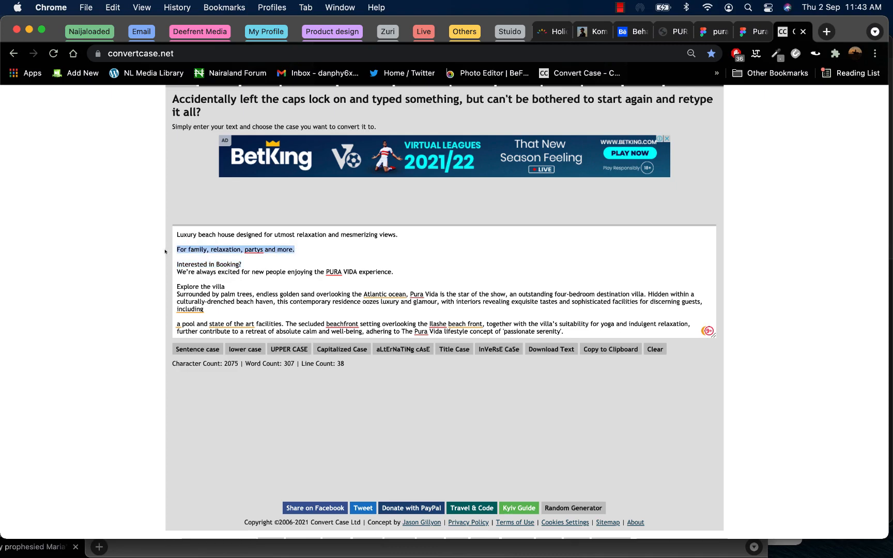
left_click(749, 32)
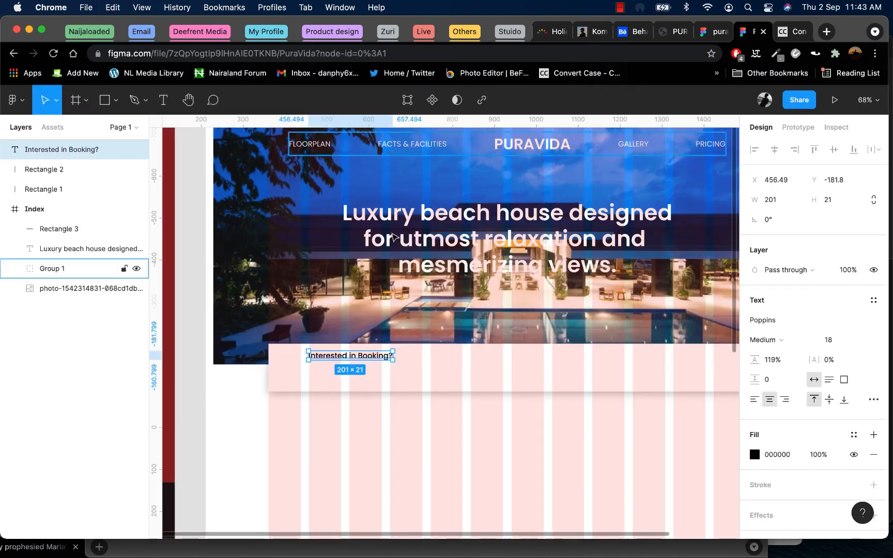
left_click(401, 186)
key("cmd+v")
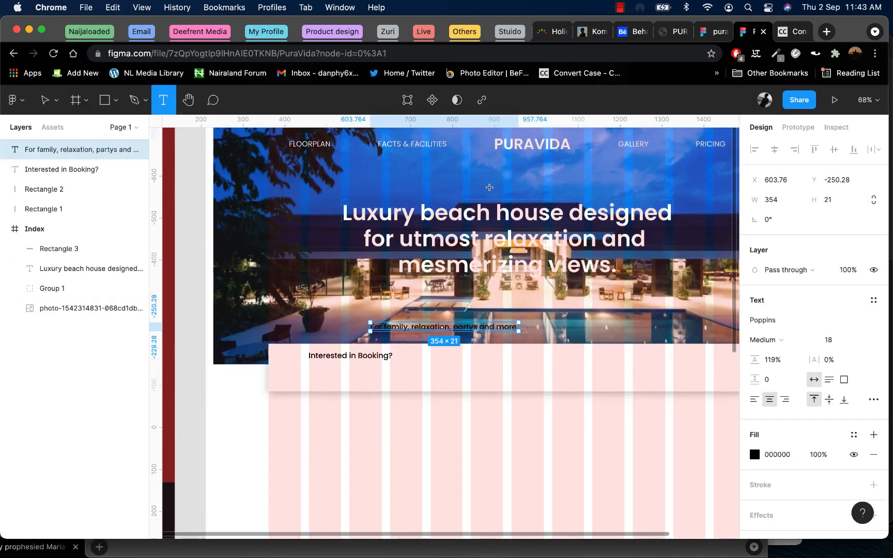
- Move the "For family, relaxation, partys and more." tagline to just above the headline on the pool photo
left_click(428, 328)
left_click(428, 329)
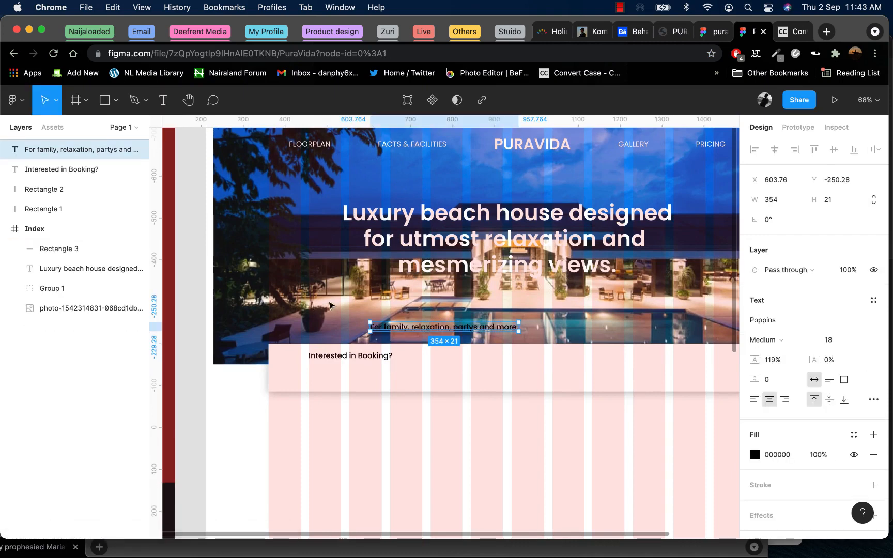
left_click_drag(408, 330, 496, 188)
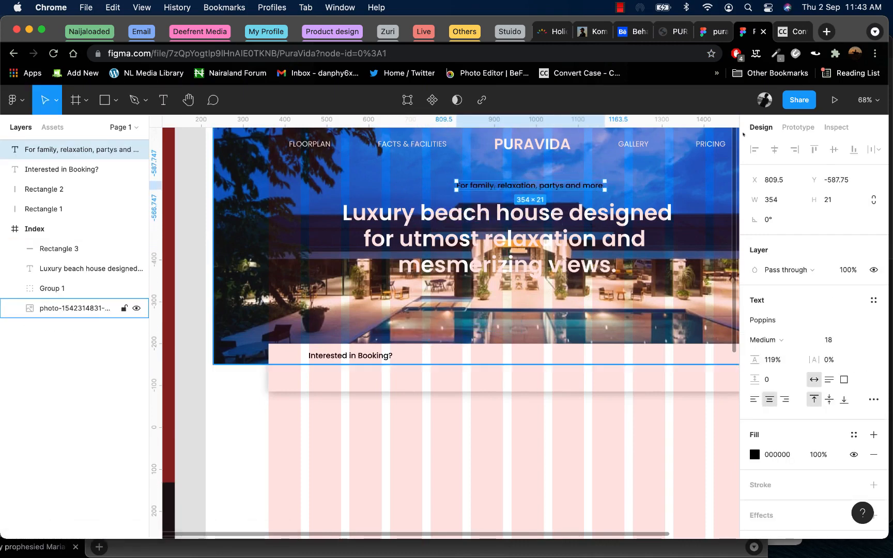
- Center the "For family, relaxation, partys and more." tagline horizontally on the pool photo and leave only the tagline selected
left_click(615, 177)
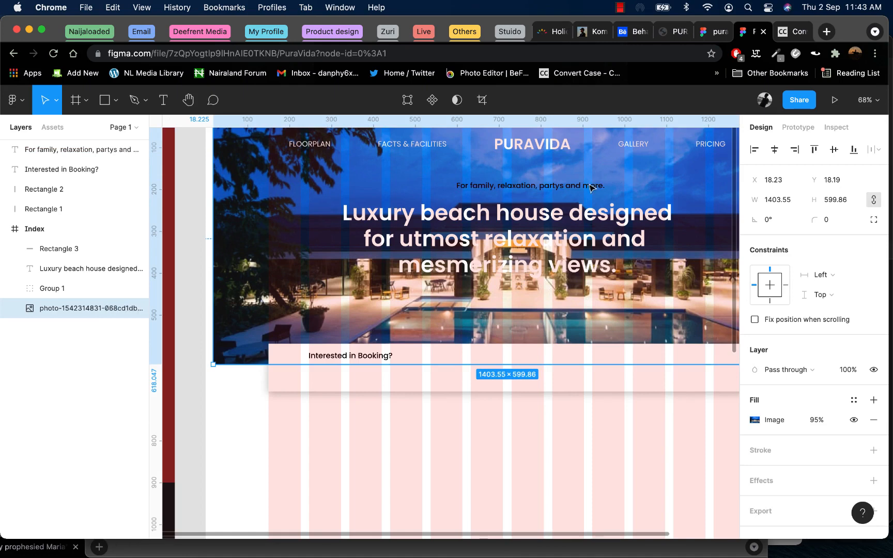
left_click(592, 185)
left_click(624, 172)
left_click(599, 186)
scroll(627, 187, "up", 5)
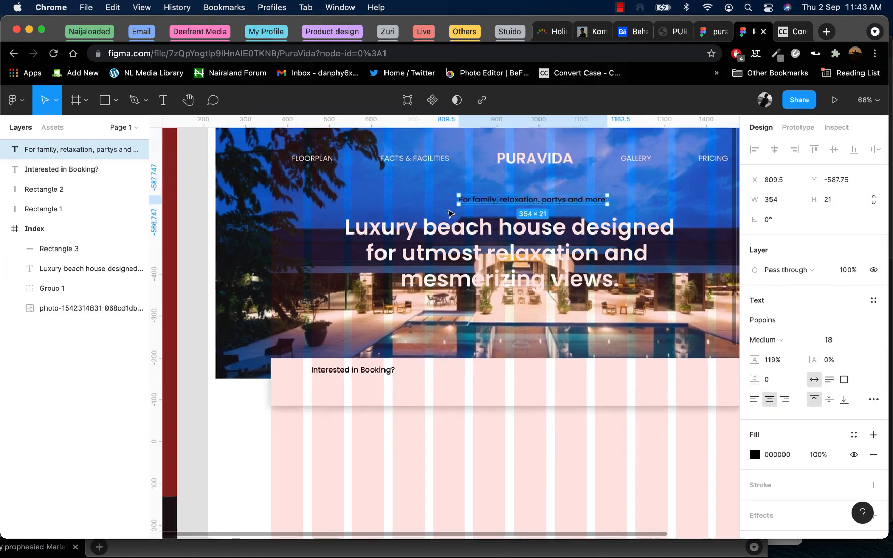
left_click(295, 359, "shift")
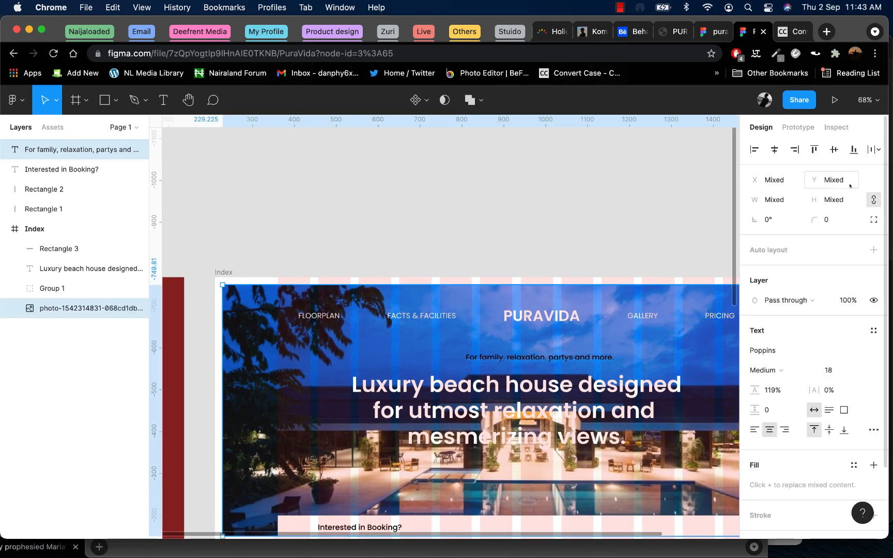
left_click(774, 149)
left_click(613, 340)
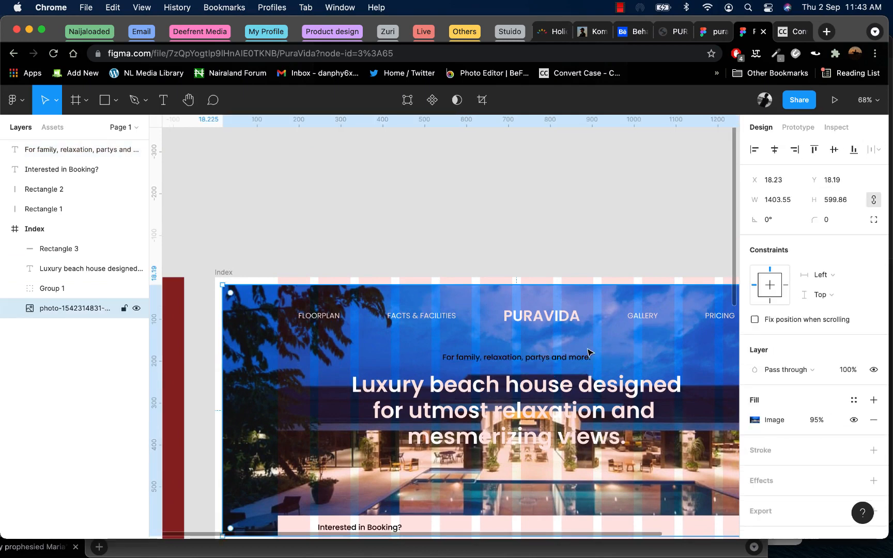
left_click(557, 358)
scroll(558, 358, "down", 5)
scroll(558, 360, "down", 2)
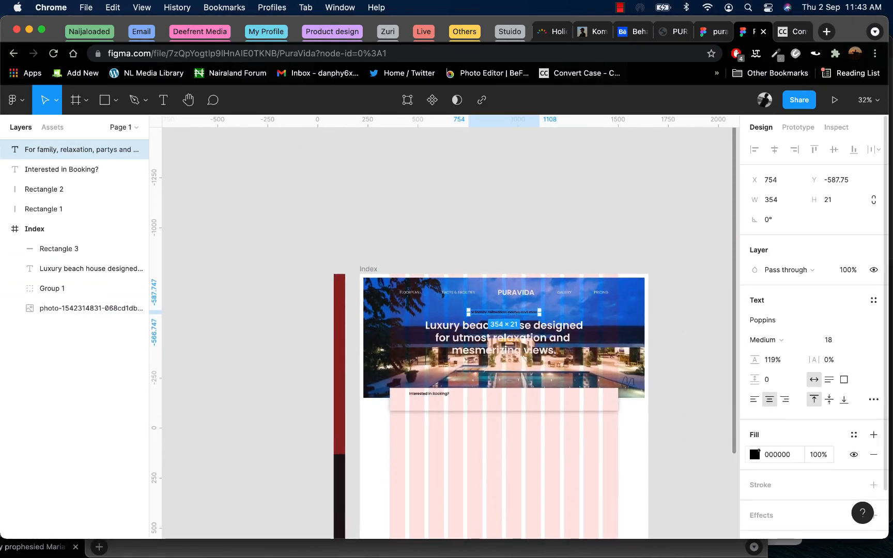
- Change the fill of the "For family, relaxation, partys and more." tagline to white (FFFFFF)
left_click(754, 455)
left_click(633, 271)
left_click_drag(635, 271, 526, 200)
left_click(527, 200)
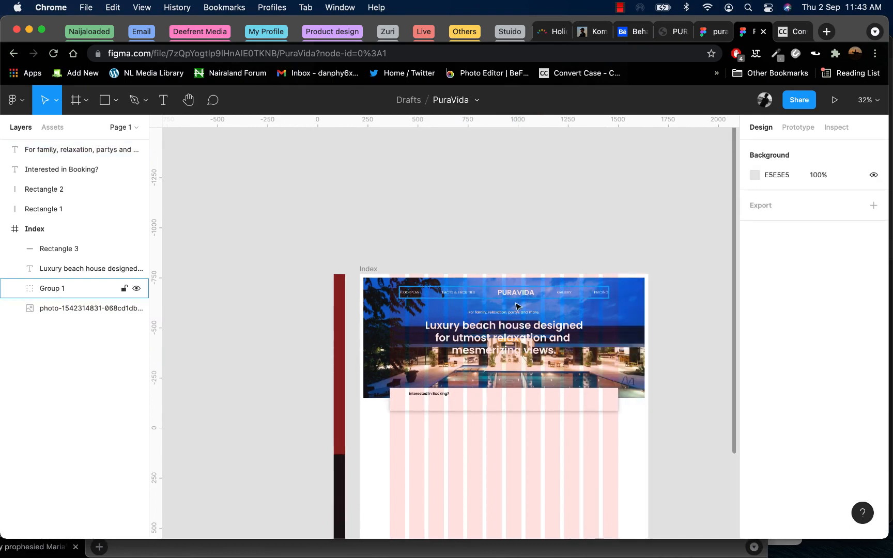
- Set the font weight of the "For family, relaxation, partys and more." tagline to Regular
left_click(77, 149)
scroll(464, 327, "down", 1)
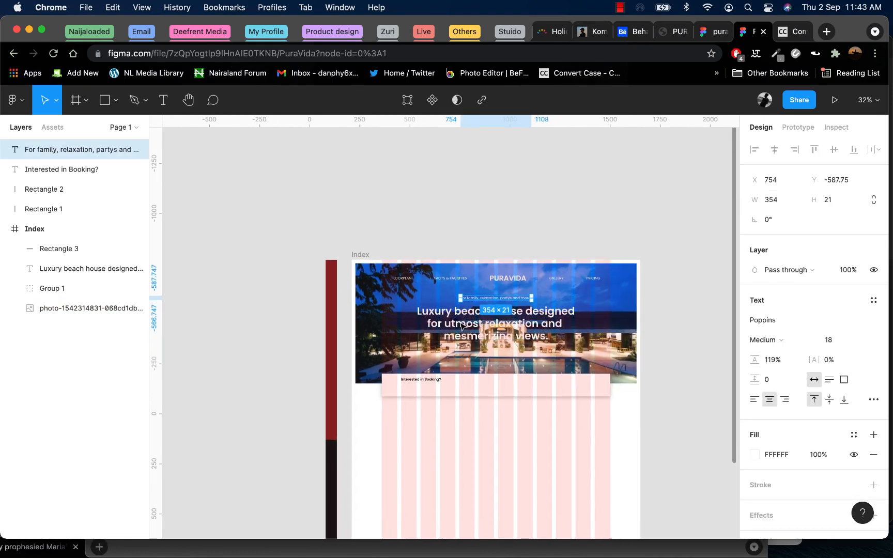
left_click(787, 340)
left_click(778, 322)
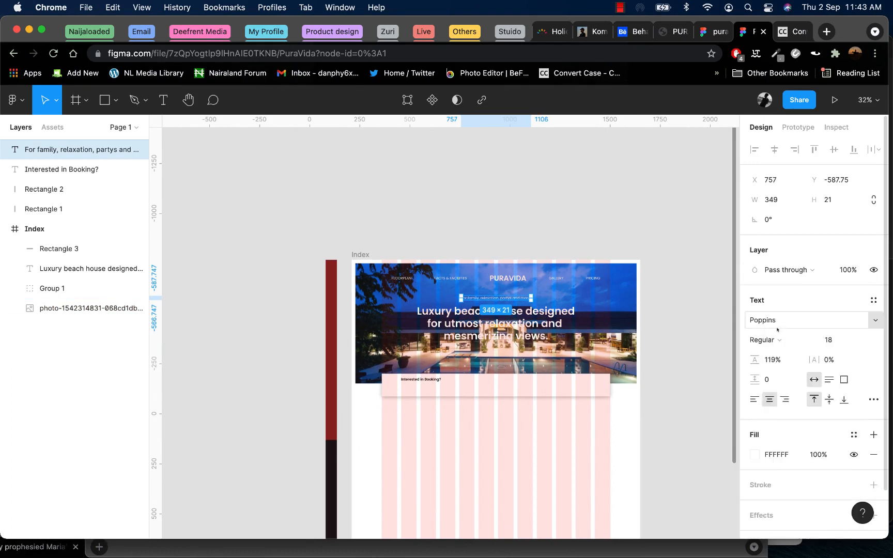
left_click(782, 339)
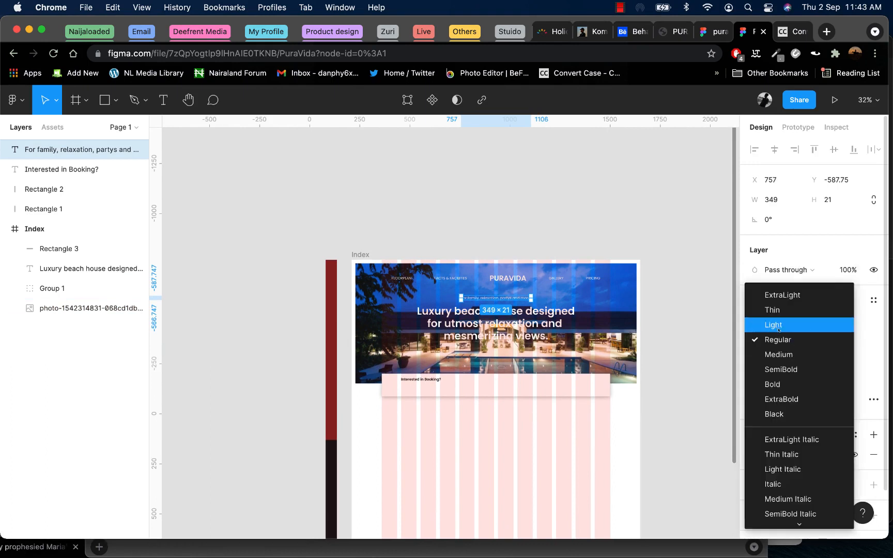
left_click(783, 336)
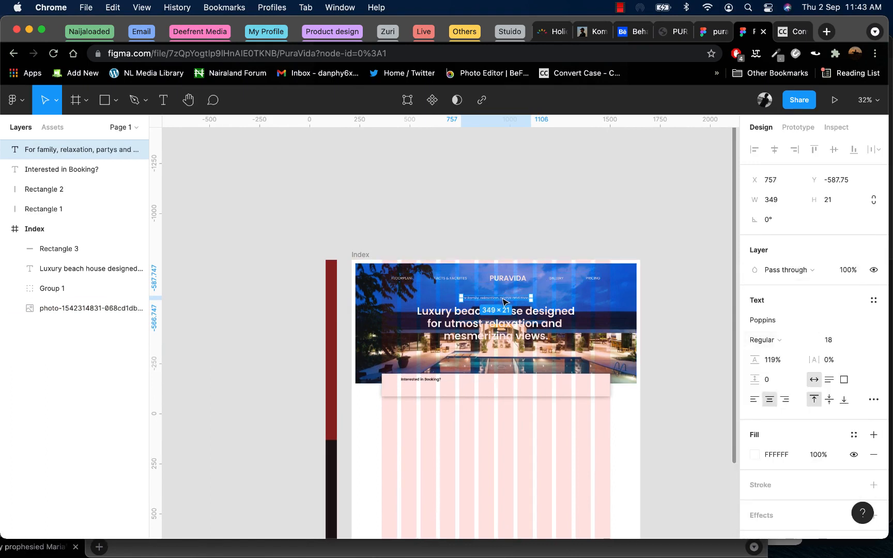
- Check the text settings of the headline and of the "Interested in Booking?" text, viewing the latter up close
scroll(499, 336, "down", 3)
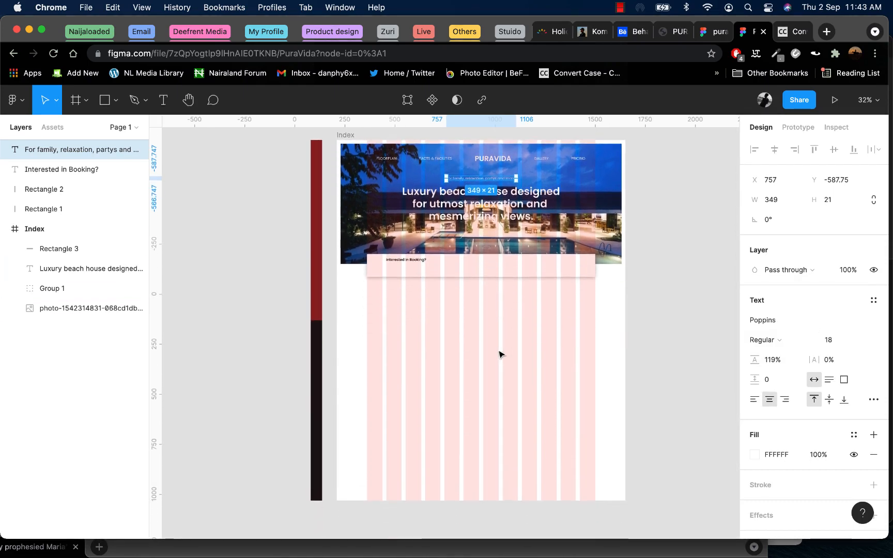
scroll(477, 194, "up", 5)
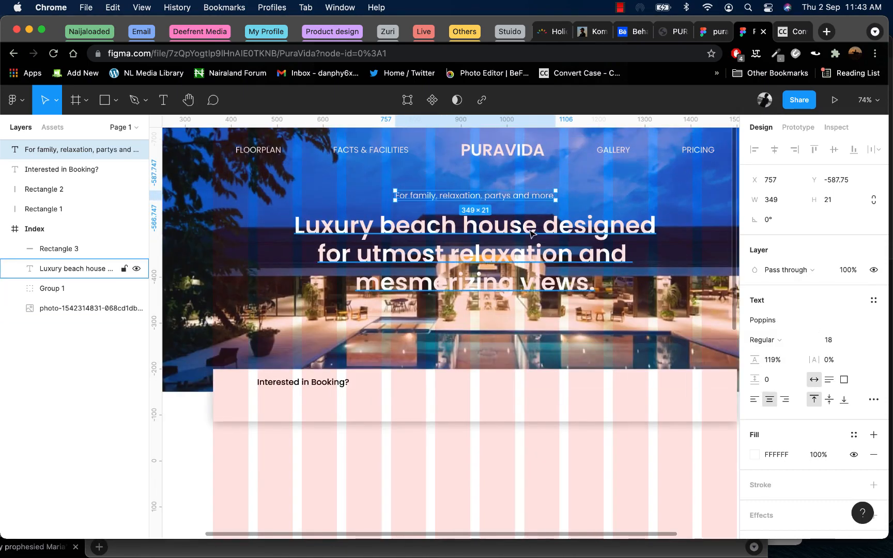
left_click(511, 224)
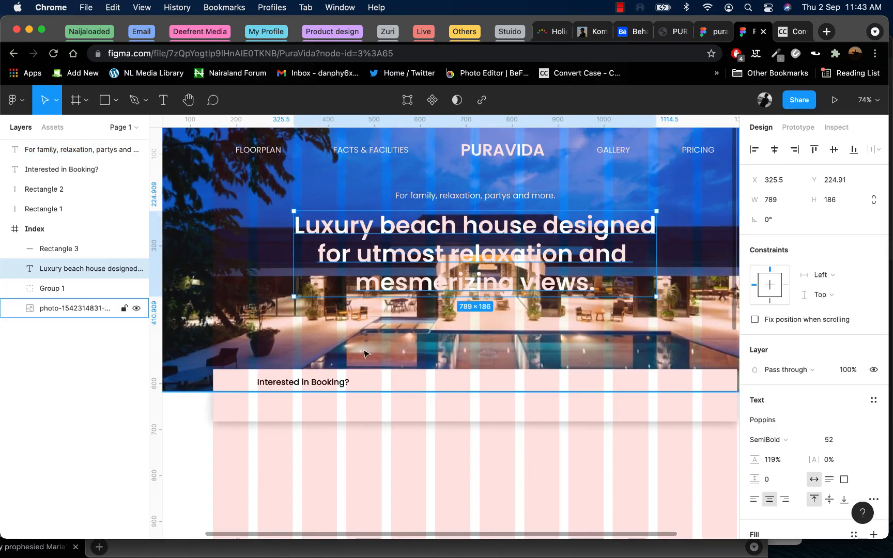
left_click(312, 382)
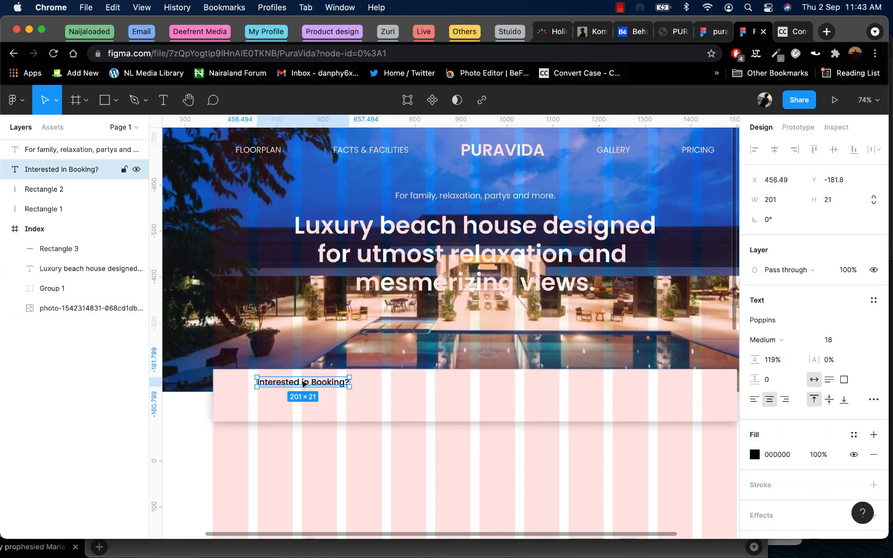
scroll(302, 382, "up", 5)
scroll(229, 391, "up", 4)
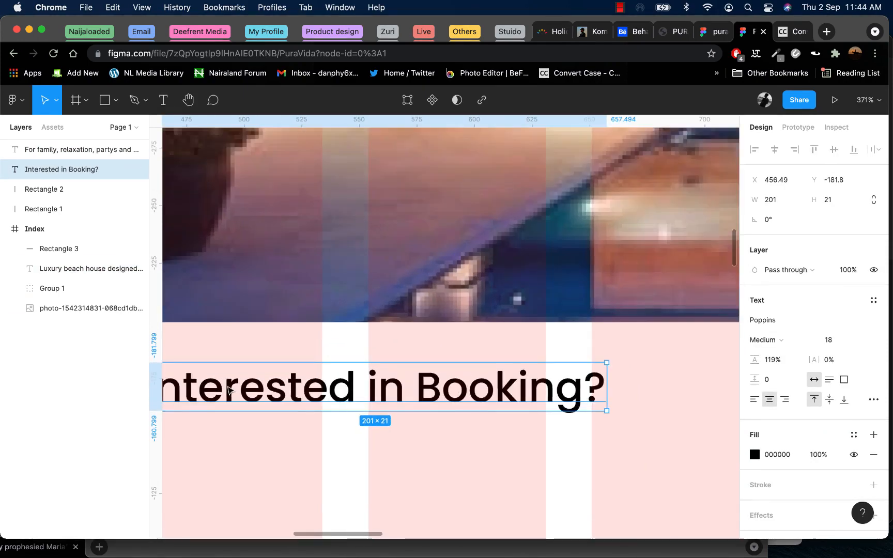
scroll(278, 383, "down", 6)
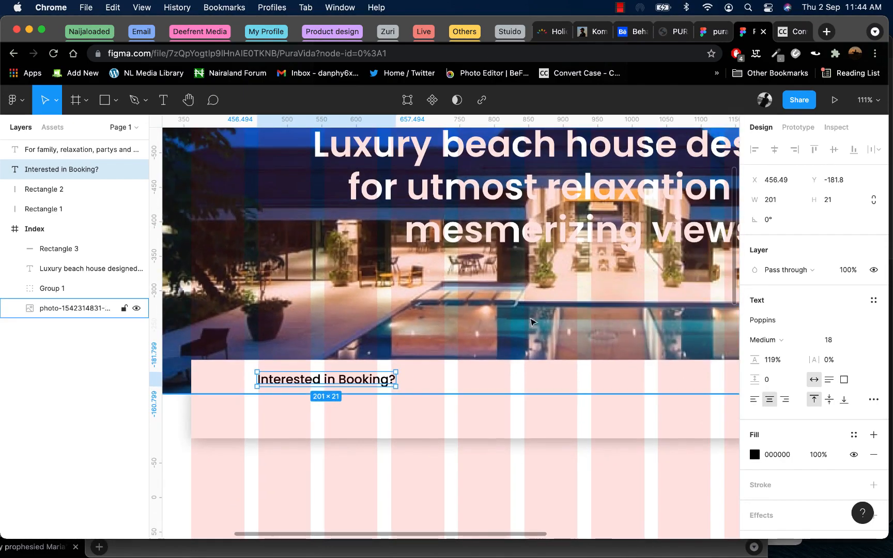
- Copy the line "We're always excited for new people enjoying the PURA VIDA experience." from the Convert Case page and return to the Figma design
left_click(794, 32)
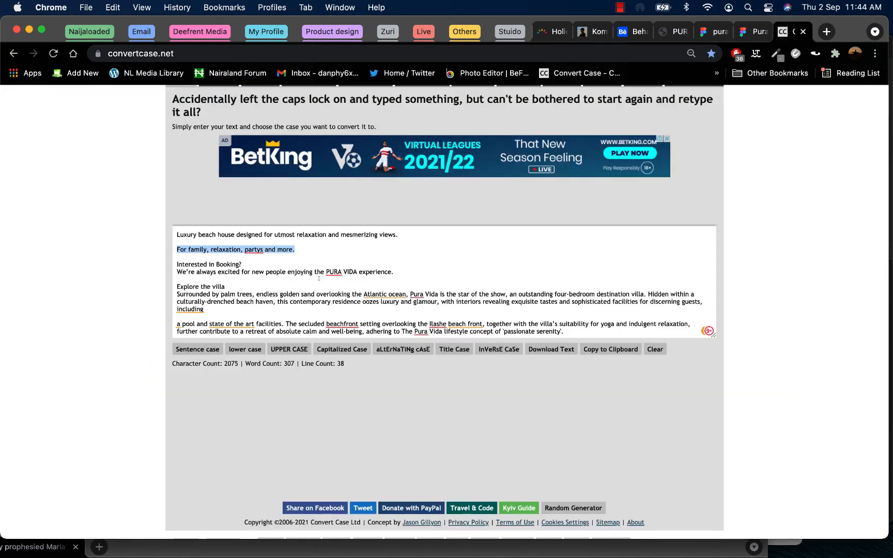
left_click_drag(395, 272, 147, 273)
key("super+c")
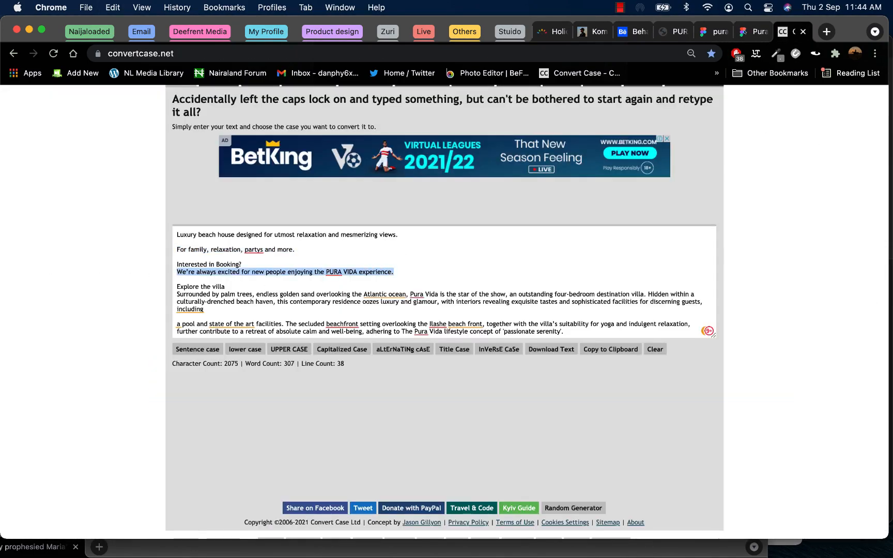
left_click(753, 32)
left_click(275, 407)
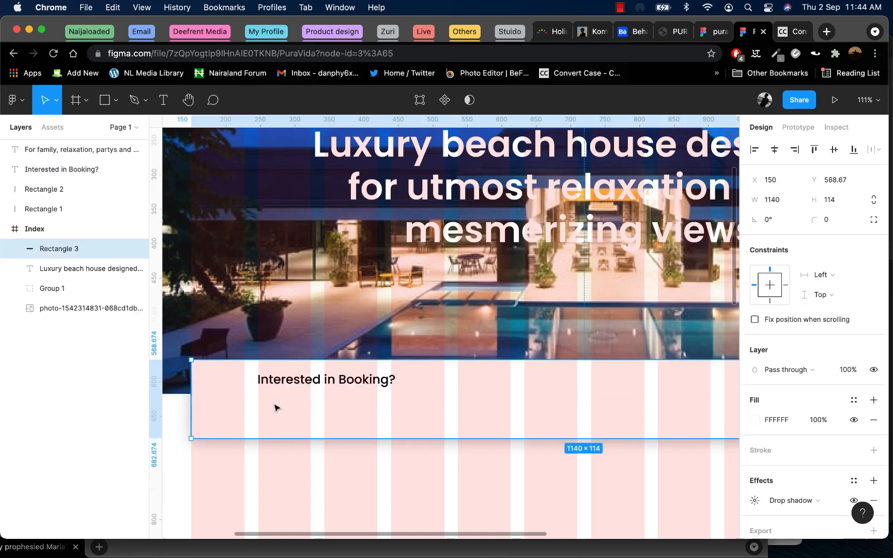
left_click(290, 381)
left_click_drag(291, 393, 293, 406)
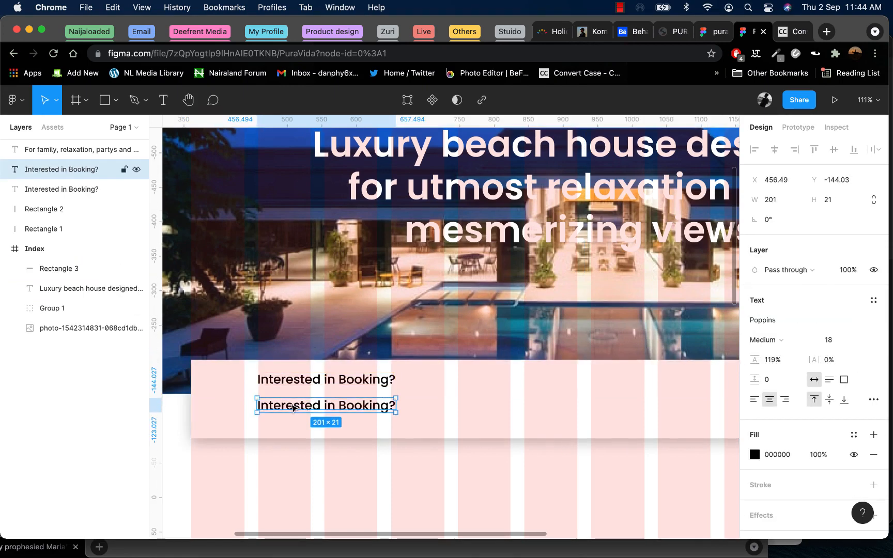
double_click(291, 406)
key("super+v")
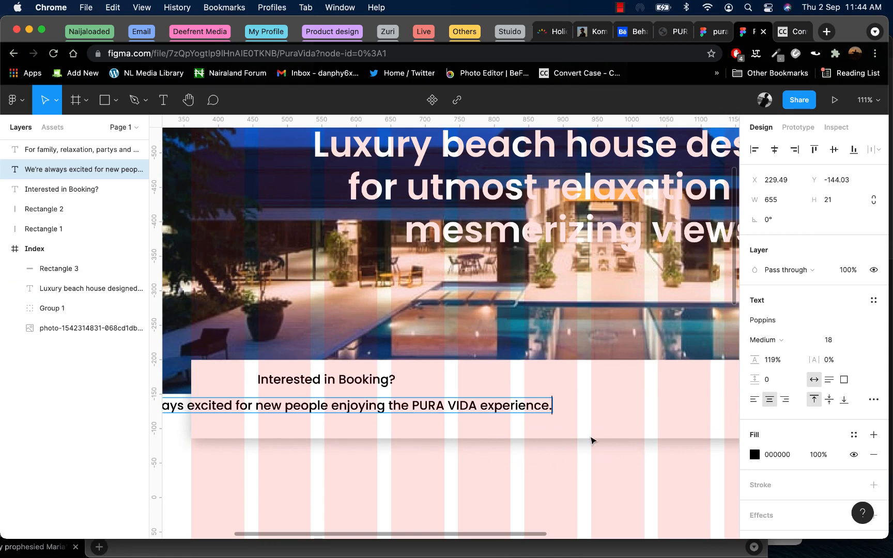
key("super+z")
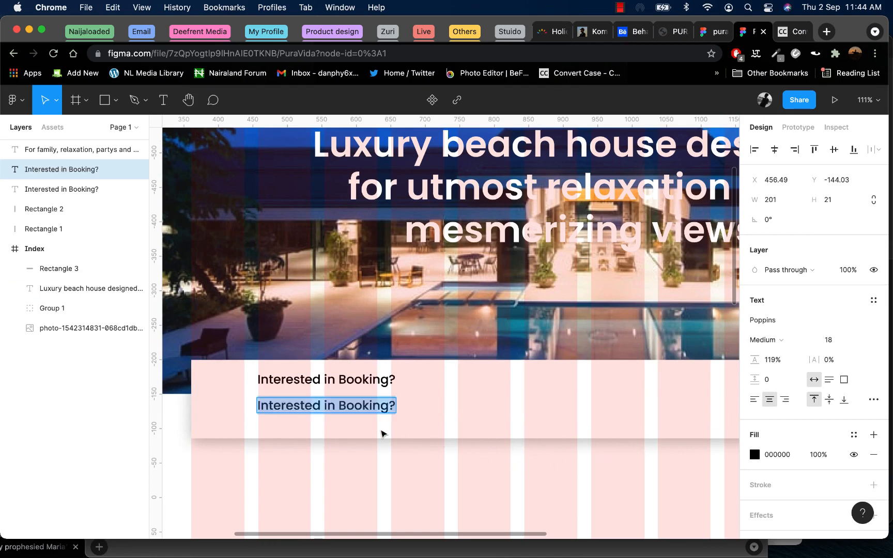
key("Escape")
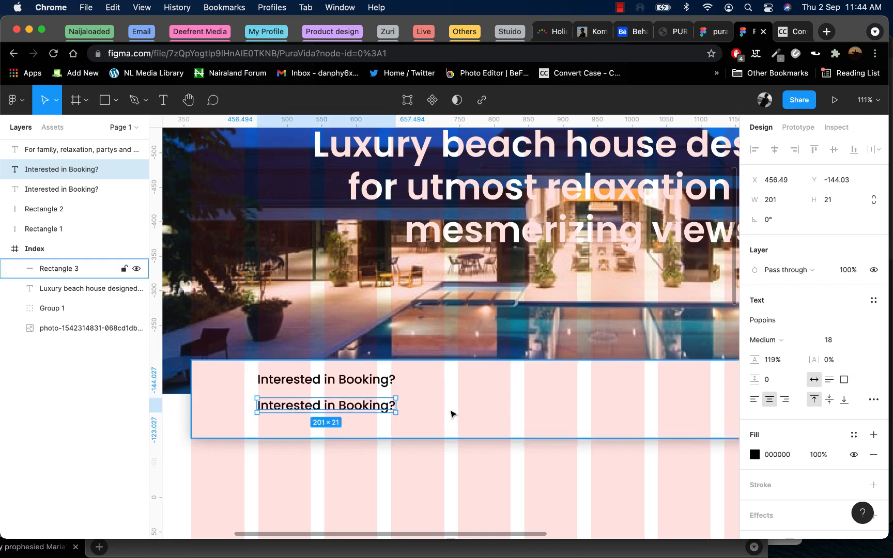
key("Delete")
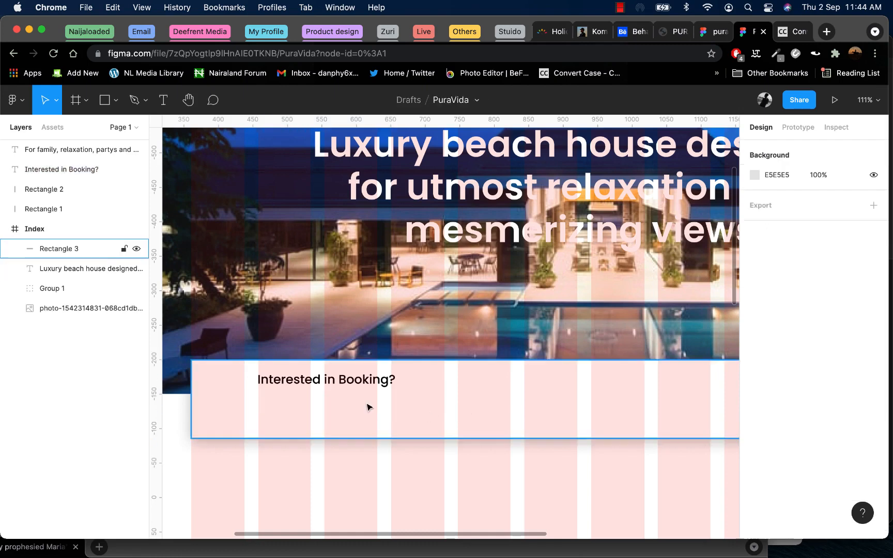
- Duplicate "Interested in Booking?" as fixed-size text just below and replace its wording with "We're always excited for new people enjoying the PURA VIDA experience."
left_click(328, 381)
left_click(844, 380)
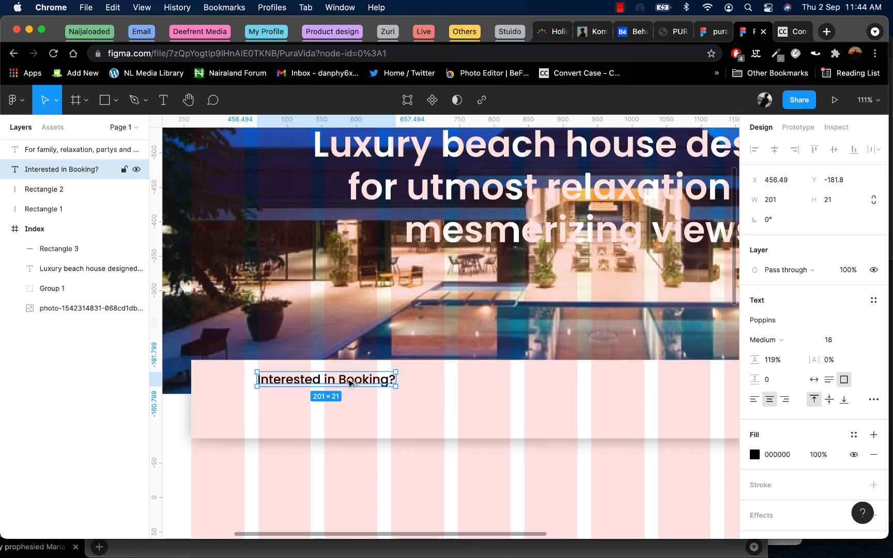
left_click_drag(349, 383, 348, 406)
double_click(347, 405)
key("super+v")
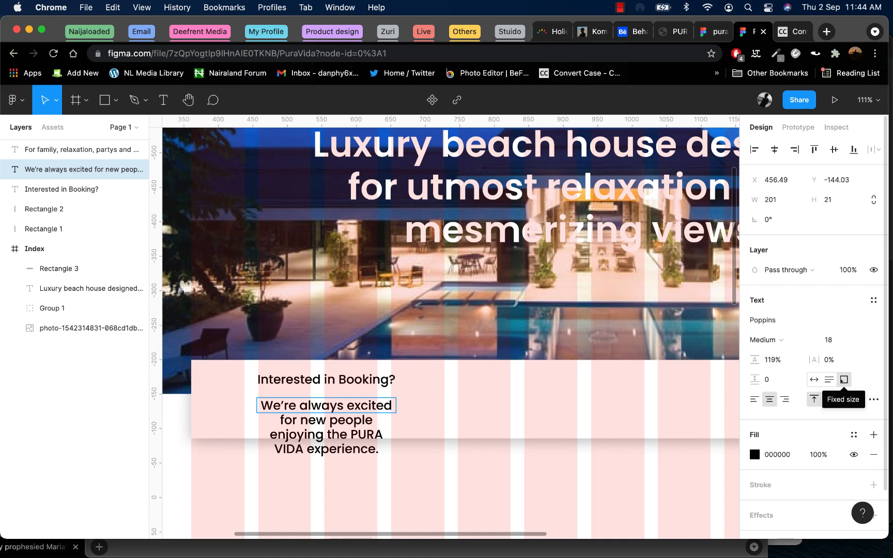
left_click(332, 385)
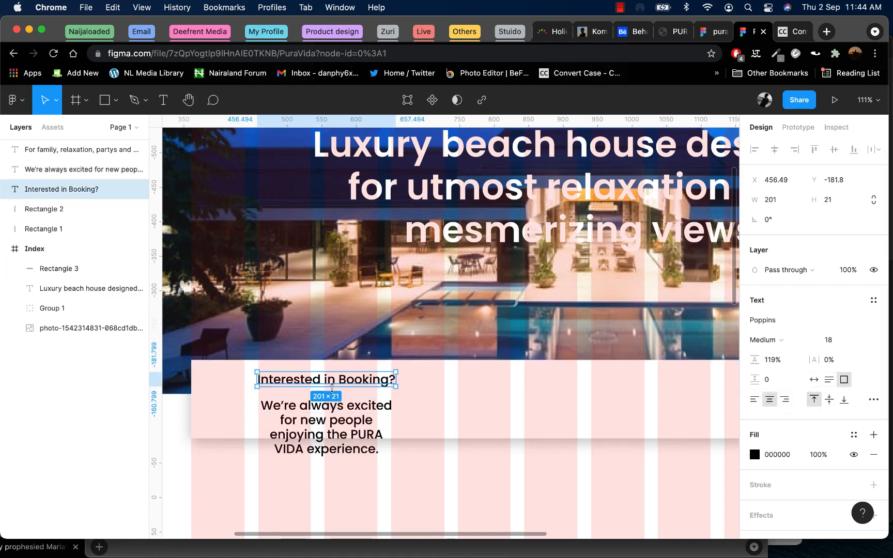
left_click(360, 432)
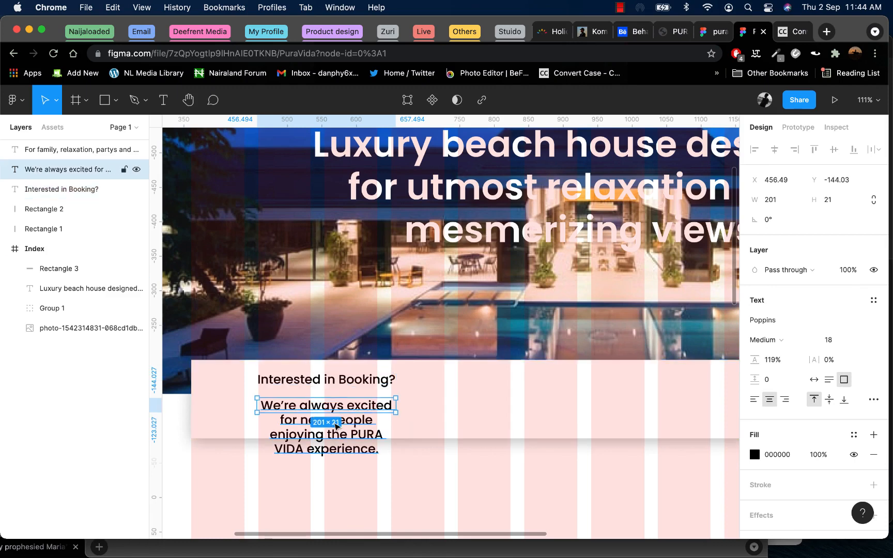
key("super+z")
key("super+z")
key("super+z")
key("super+z")
key("super+z")
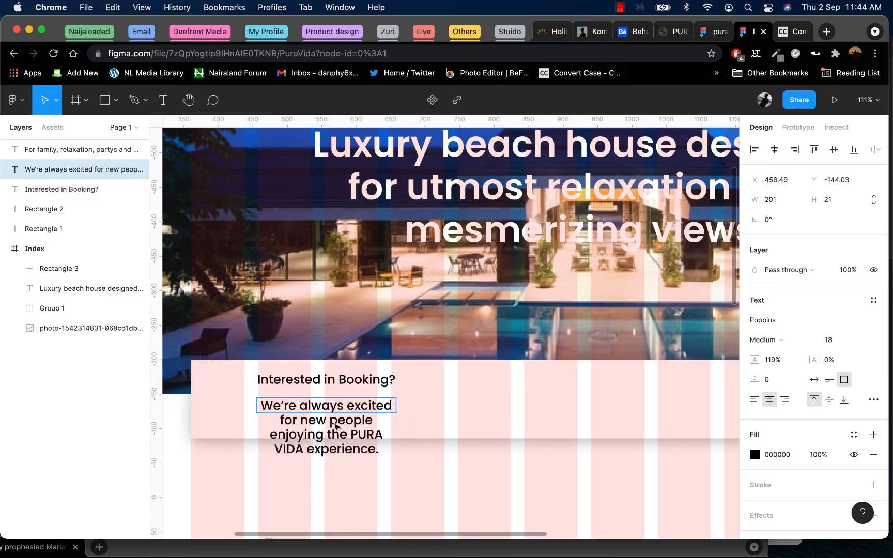
- Switch the "We're always excited" message to auto width, shift it into the white bar and break it onto a second line before "enjoying"
left_click(814, 380)
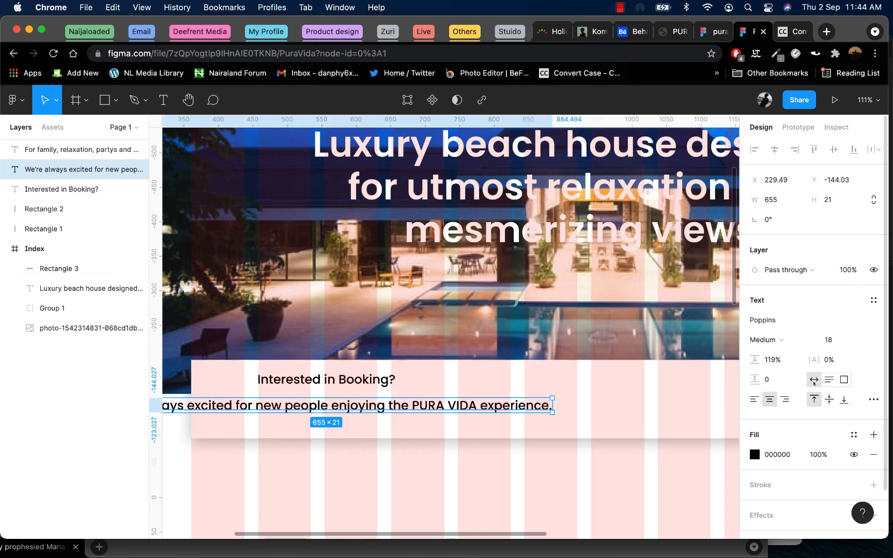
left_click_drag(327, 411, 483, 409)
left_click(489, 404)
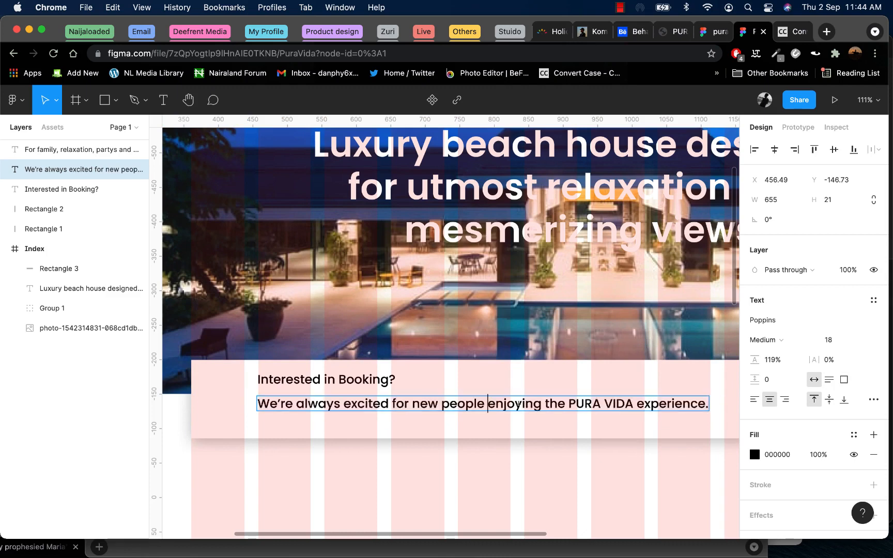
key("Return")
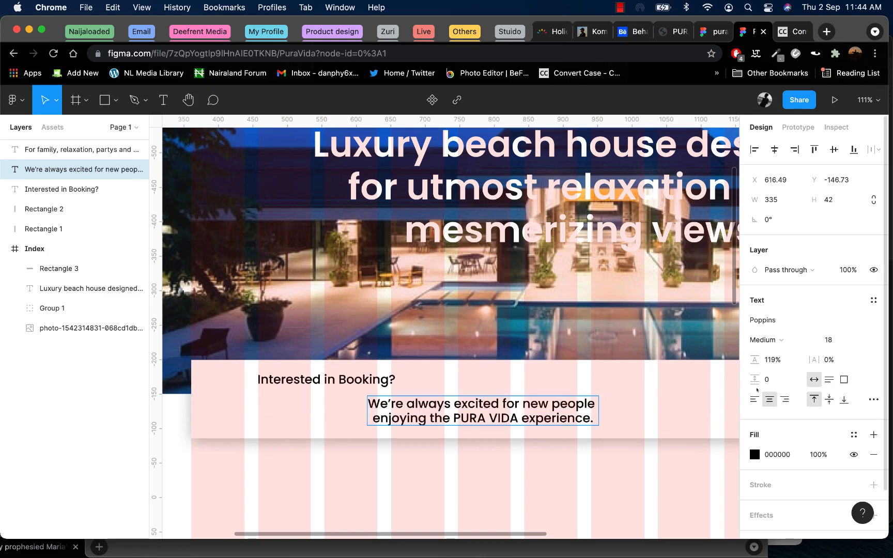
- Left-align the two-line booking message and move it directly below "Interested in Booking?", flush with that title's left edge
left_click(755, 400)
key("Escape")
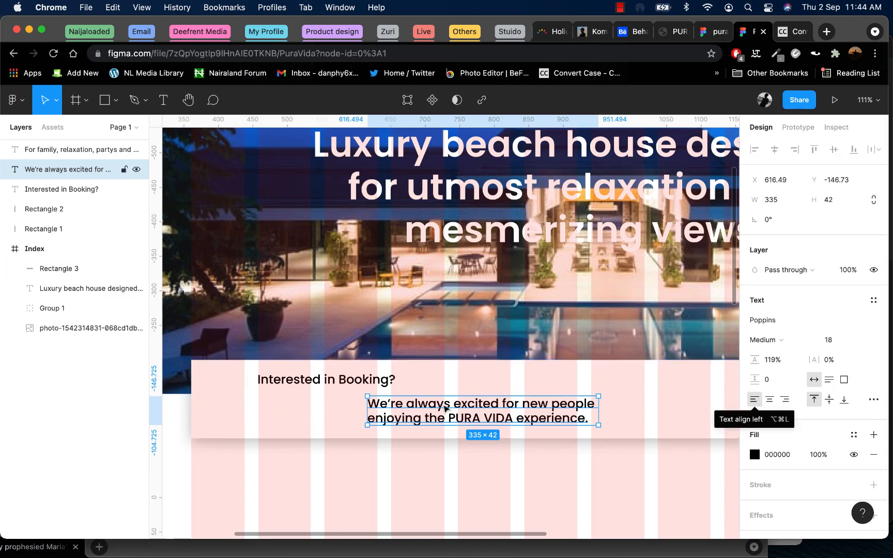
left_click_drag(445, 408, 336, 403)
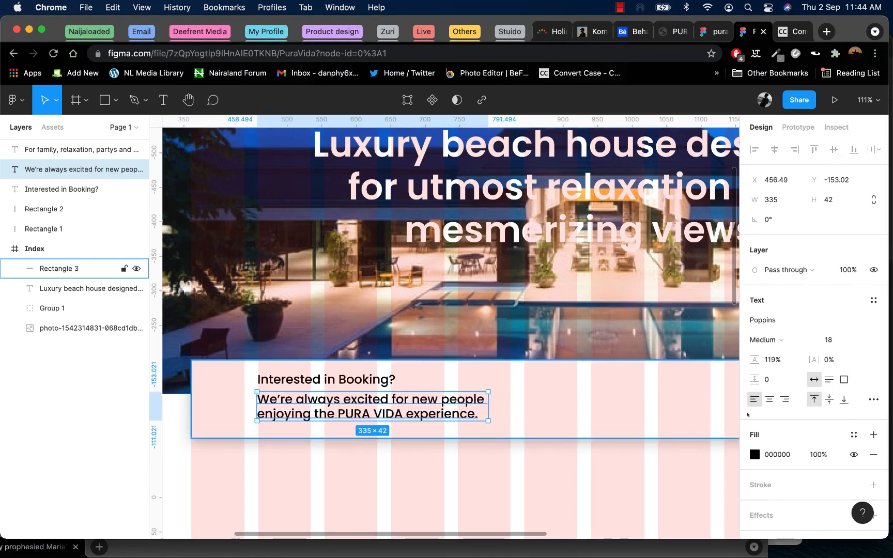
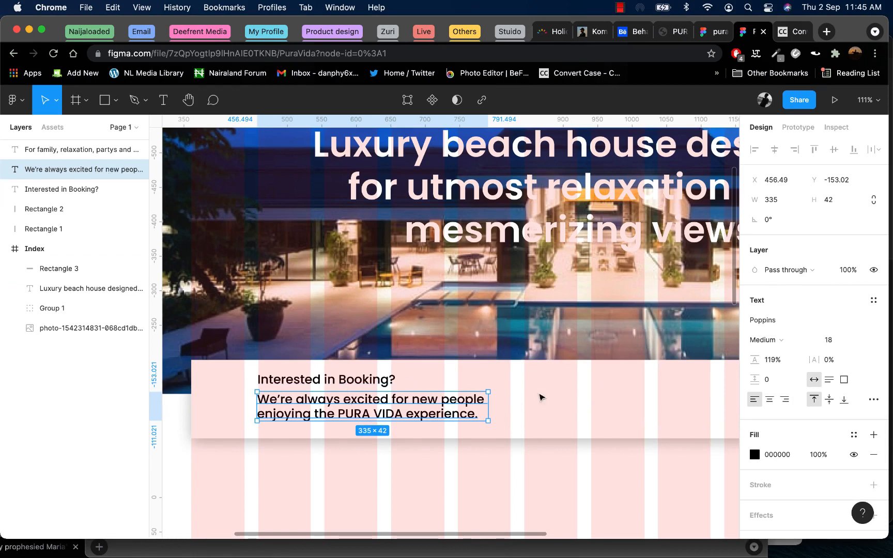
- Set the two-line booking message to size 14, Regular weight and a line height of 146%
left_click(836, 337)
type("14")
key("Return")
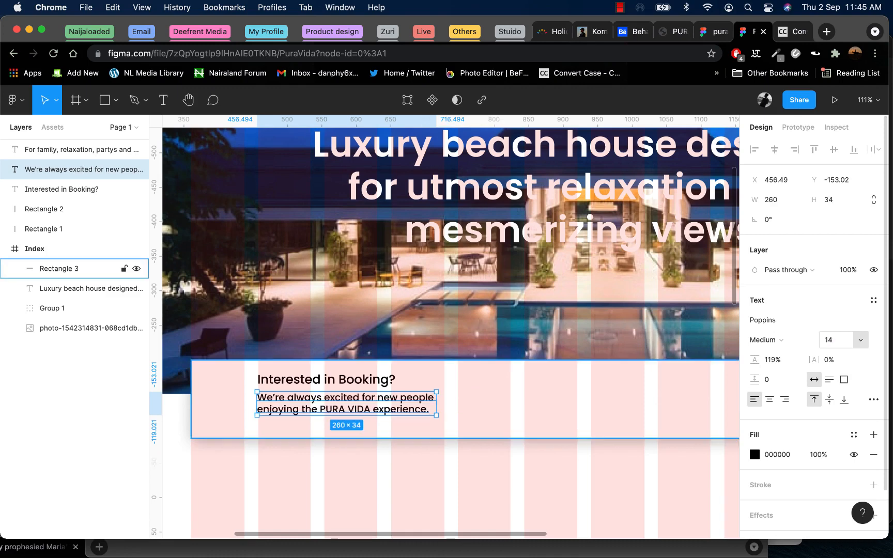
left_click(756, 340)
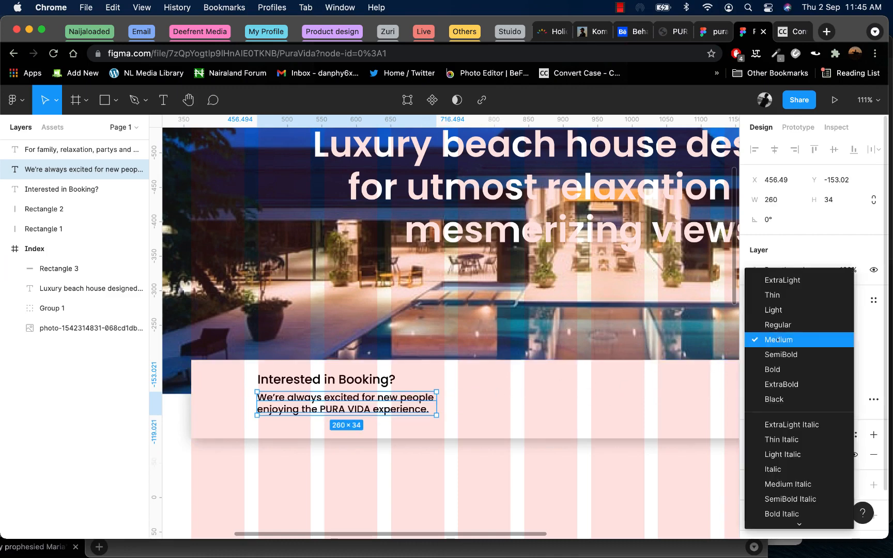
left_click(770, 324)
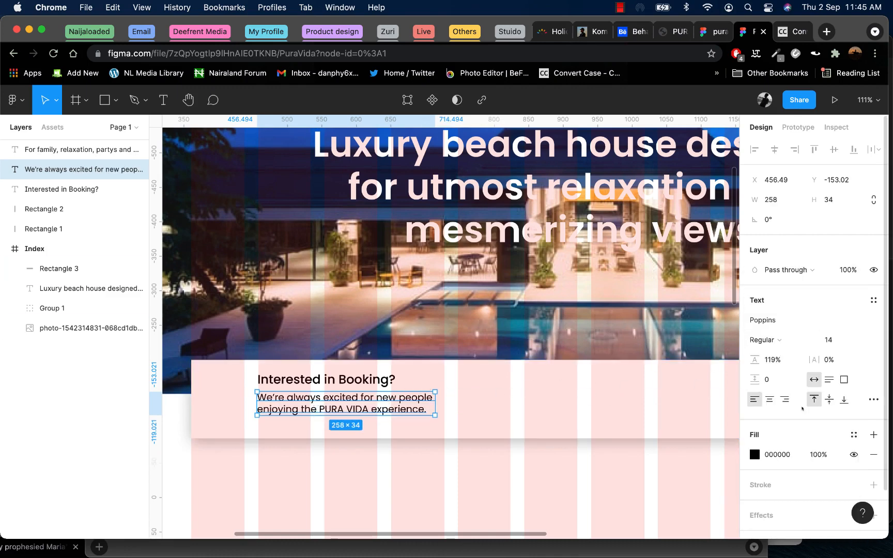
left_click_drag(756, 360, 794, 361)
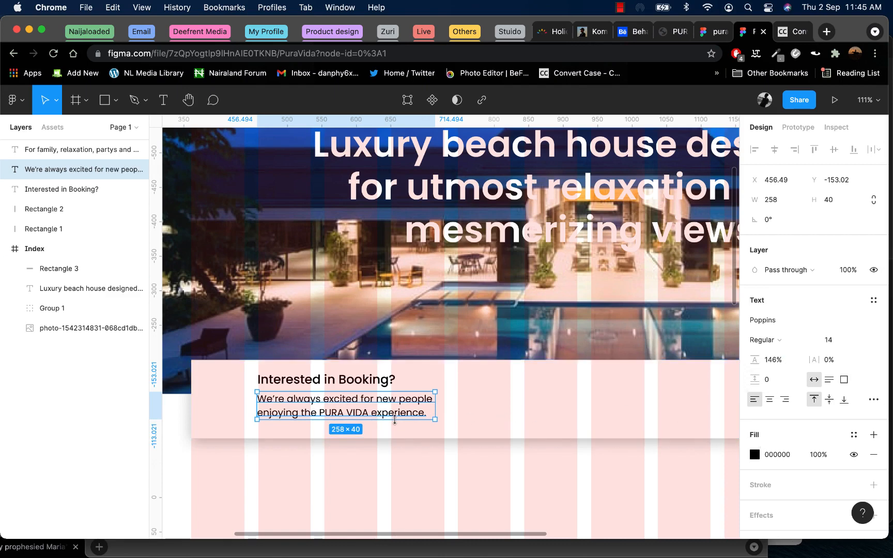
- Try the light grey fill E5E5E5 on the two-line booking message
left_click(755, 454)
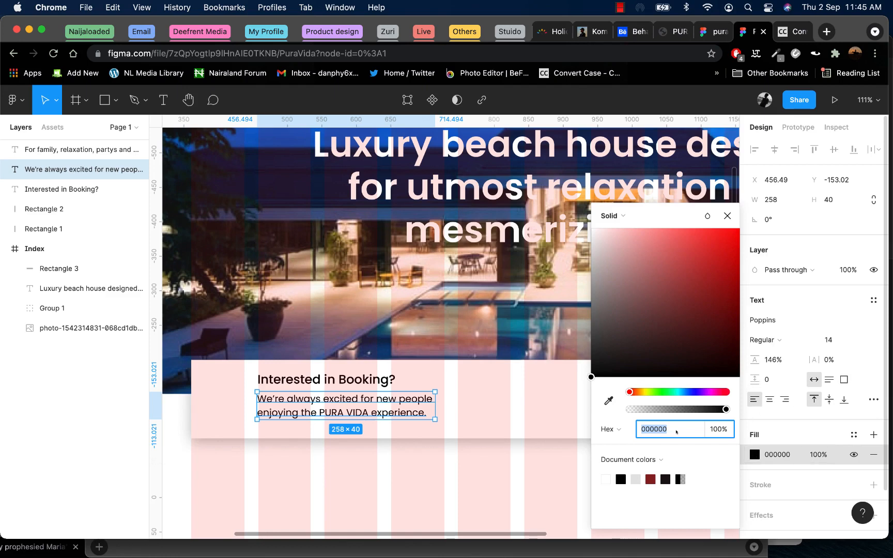
type("e5e5e5")
key("Return")
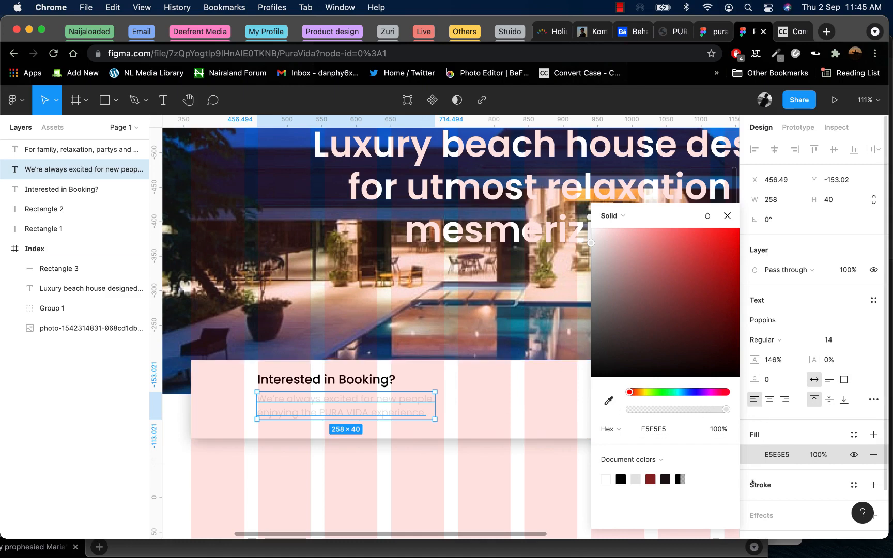
- Set the booking message's fill to grey 858585 and shift it down by about 1 px
left_click(779, 454)
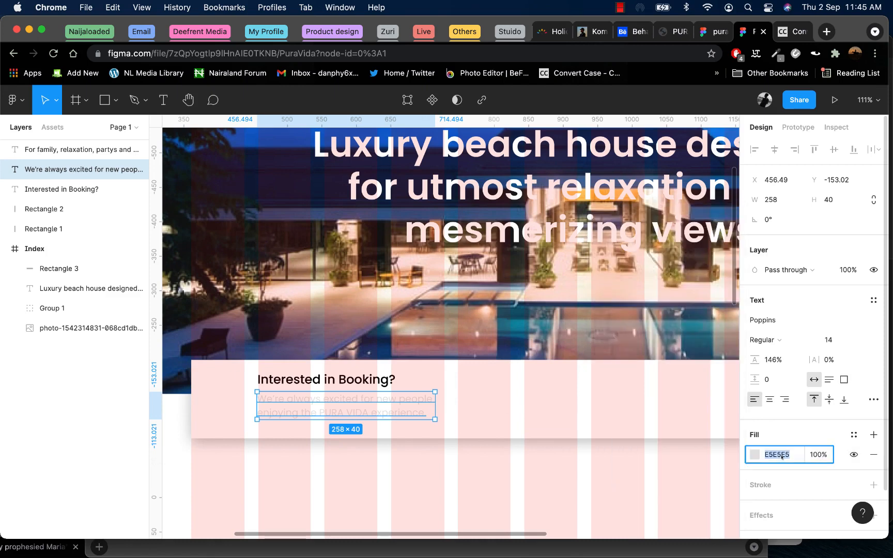
type("85858")
key("Return")
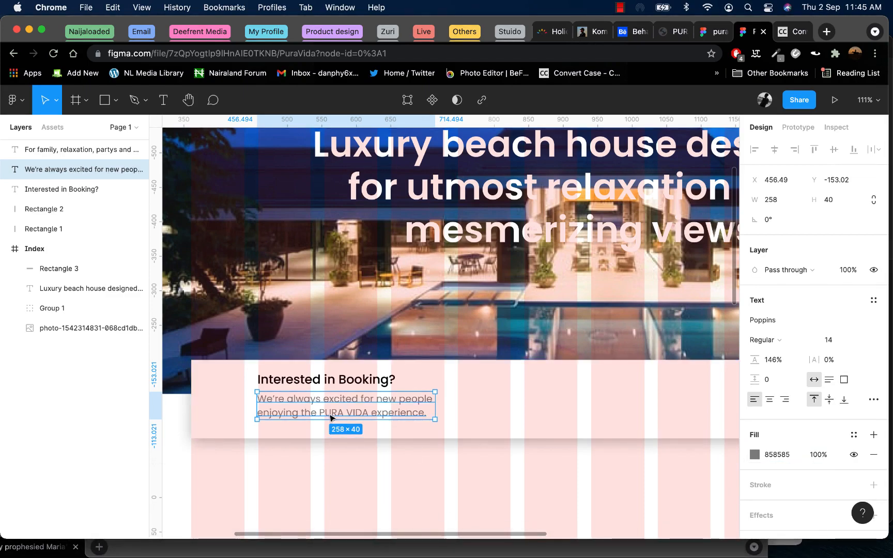
left_click_drag(332, 416, 331, 418)
scroll(331, 418, "up", 5)
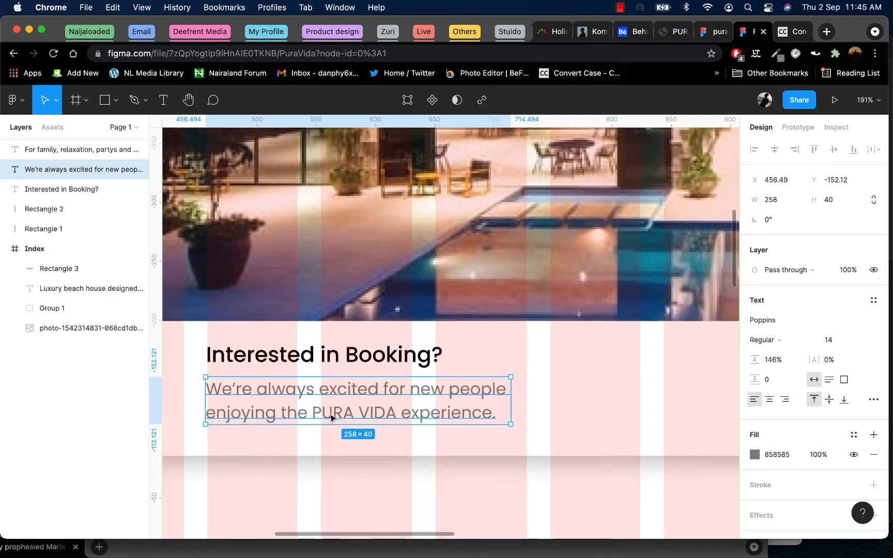
scroll(333, 416, "down", 5)
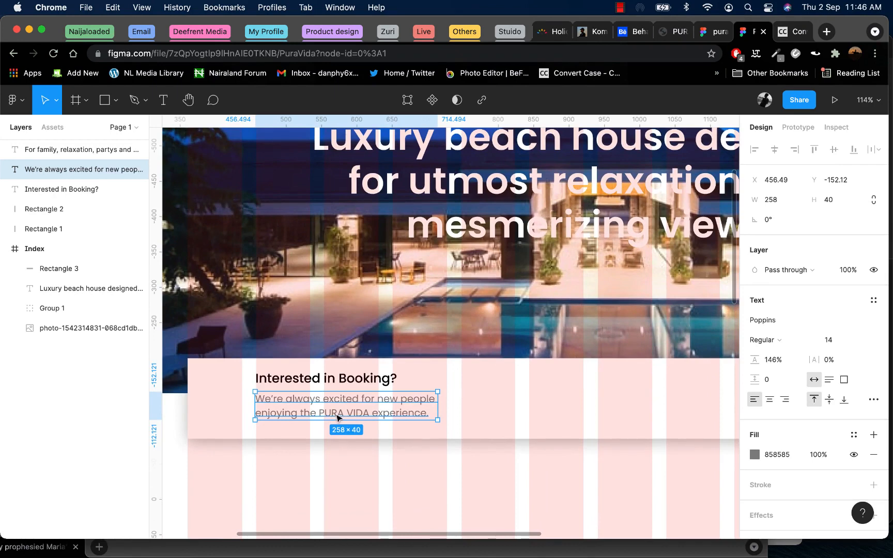
scroll(302, 401, "up", 5)
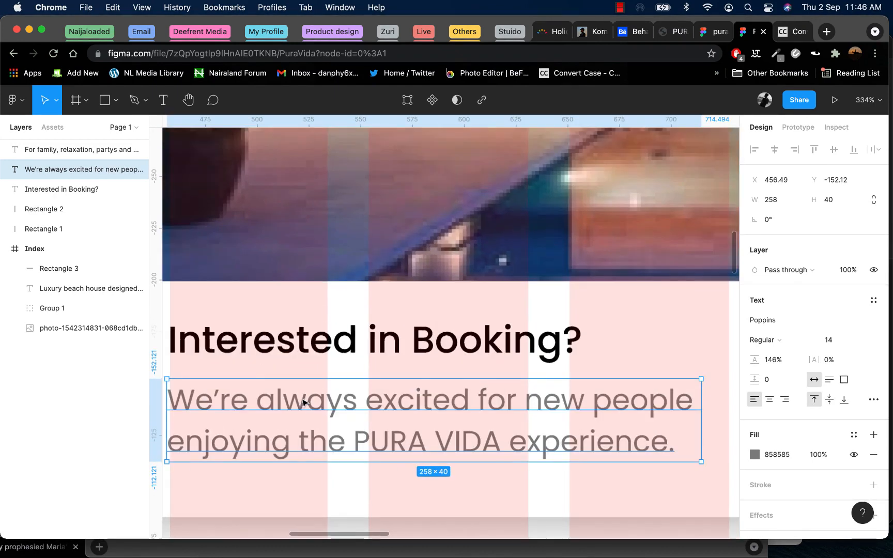
left_click(257, 341, "shift")
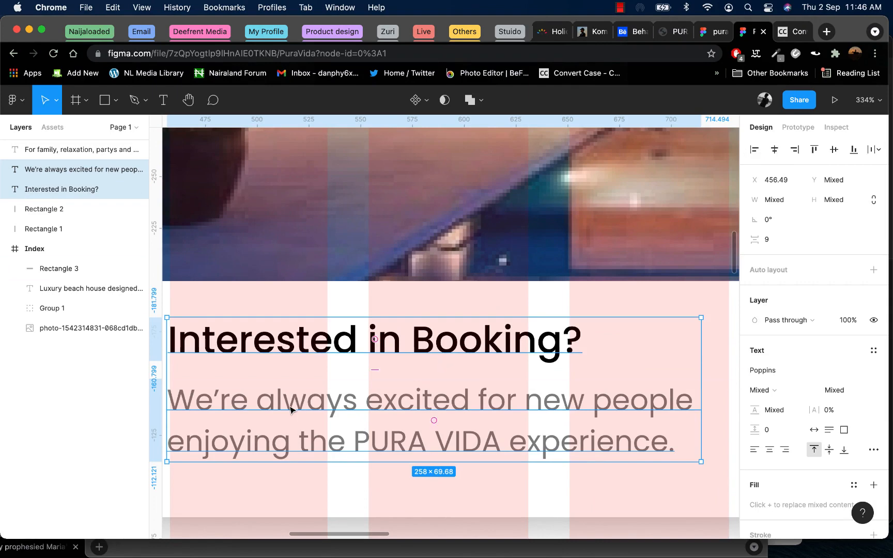
mouse_move(279, 405)
left_mouse_down()
mouse_move(287, 406)
mouse_move(279, 408)
left_mouse_up()
left_click(337, 443)
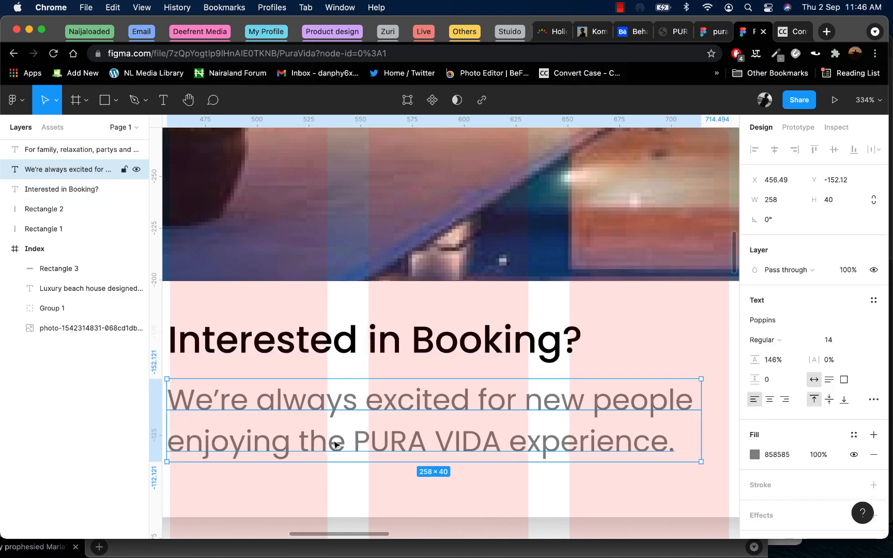
- Draw a rectangle about 142 × 50 px inside the white booking bar, to the right of the booking message
scroll(336, 443, "down", 5)
scroll(444, 478, "right", 10)
scroll(443, 479, "down", 2)
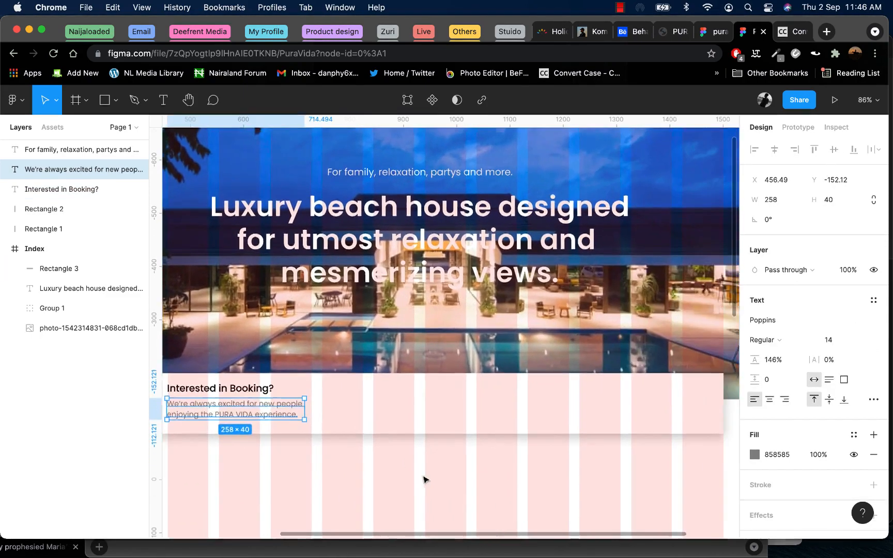
left_click(471, 405)
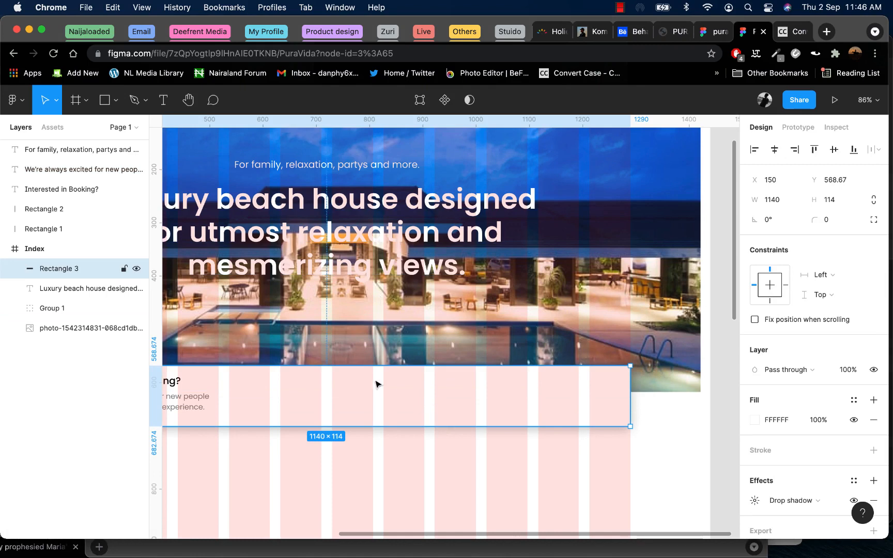
key("r")
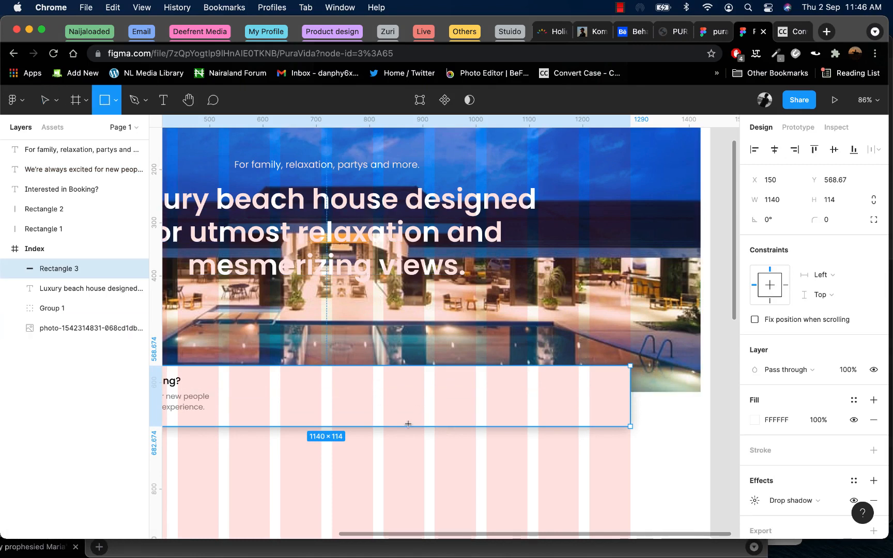
left_click_drag(383, 387, 425, 393)
scroll(427, 407, "up", 5)
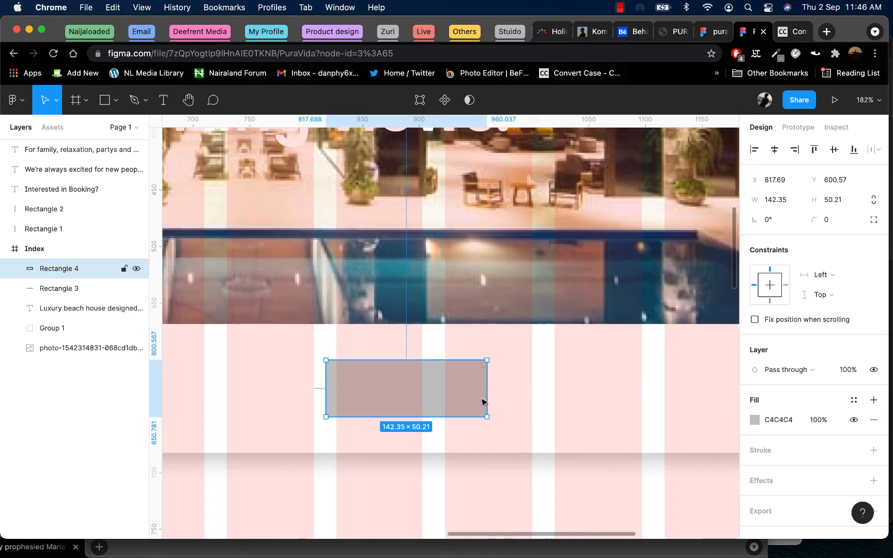
- Hide the new rectangle's fill and give it a 1 px inside stroke in E5E5E5
left_click(854, 419)
scroll(765, 434, "down", 1)
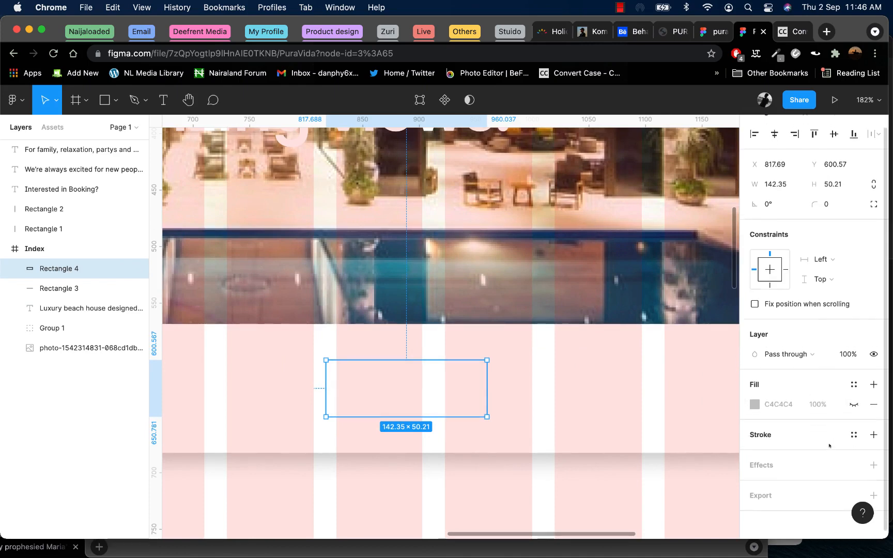
left_click(764, 433)
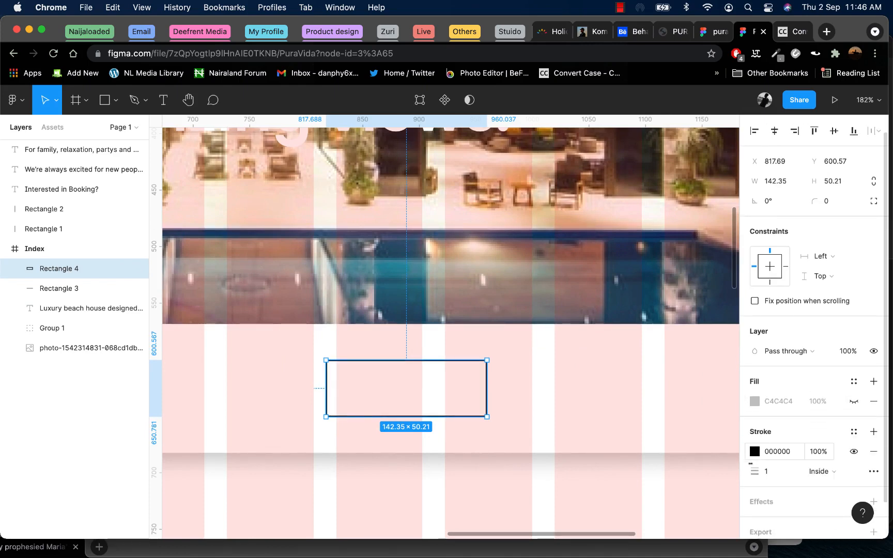
left_click(755, 451)
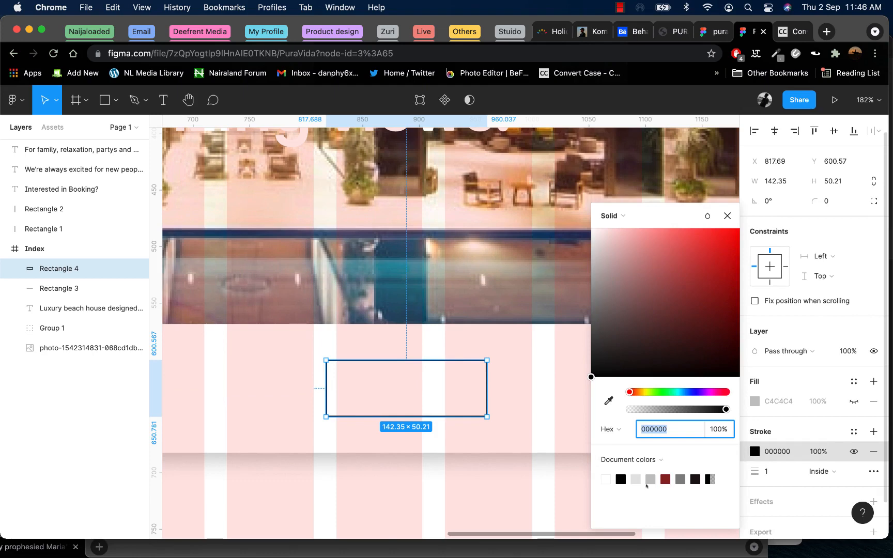
left_click(650, 480)
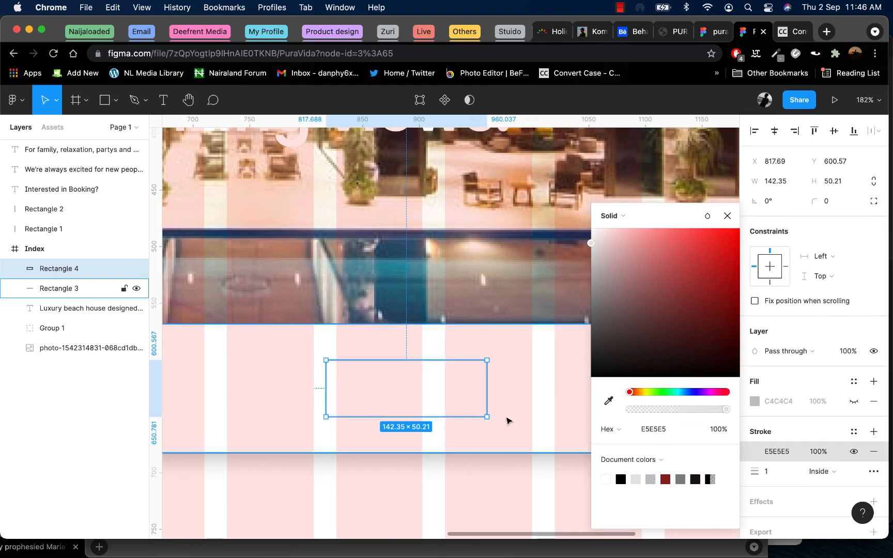
left_click(490, 416)
left_click(486, 411)
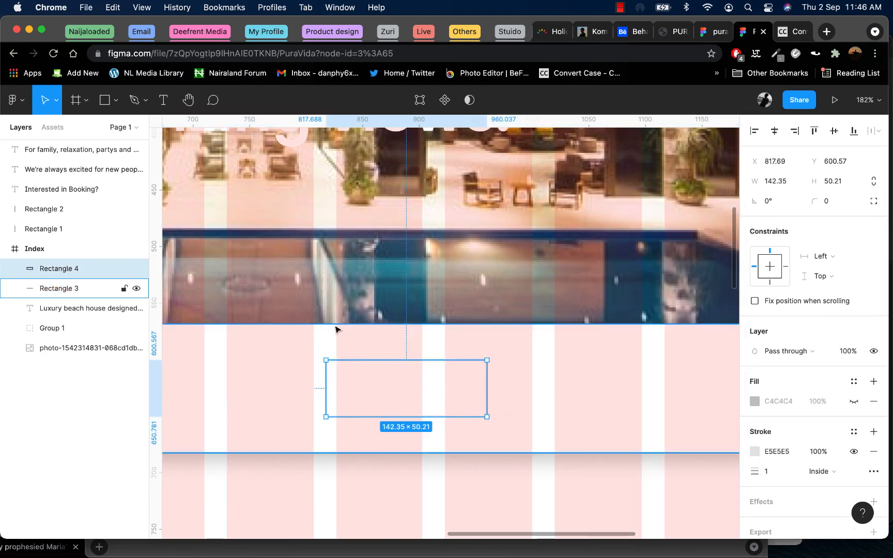
- Draw a square of about 40 px inside the left end of the outlined rectangle and fill it with E5E5E5
key("r")
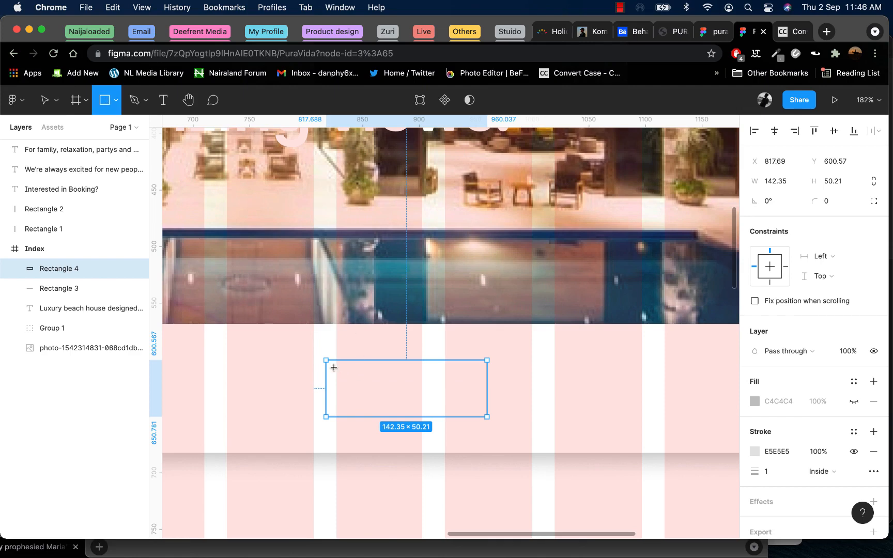
left_click_drag(336, 366, 382, 411)
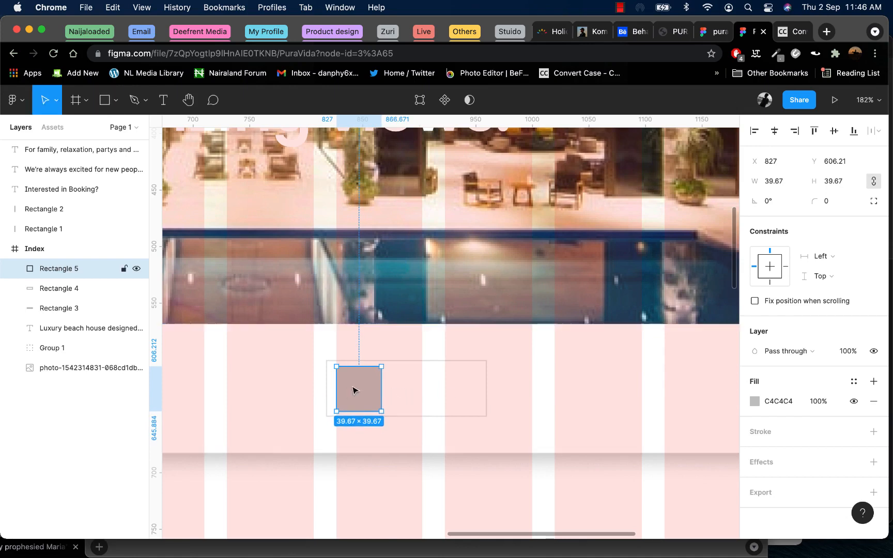
left_click(782, 402)
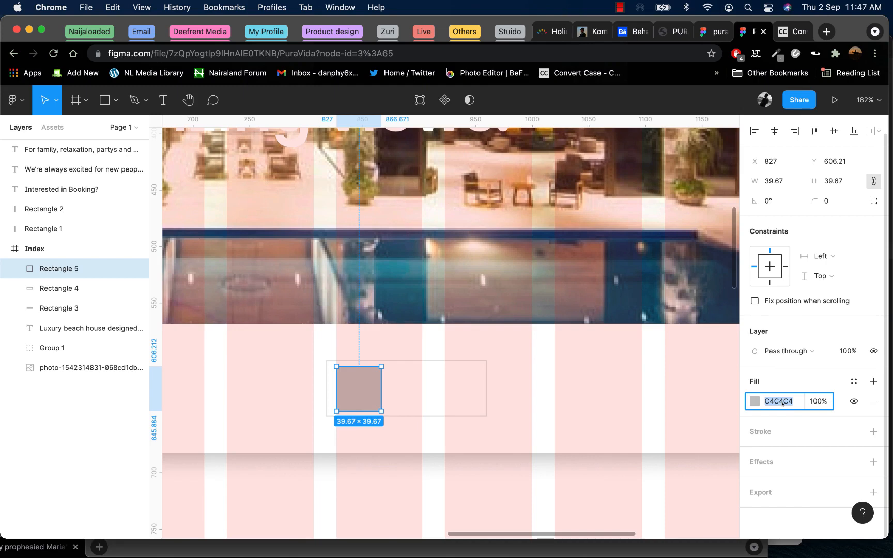
type("e5e5e5")
key("Return")
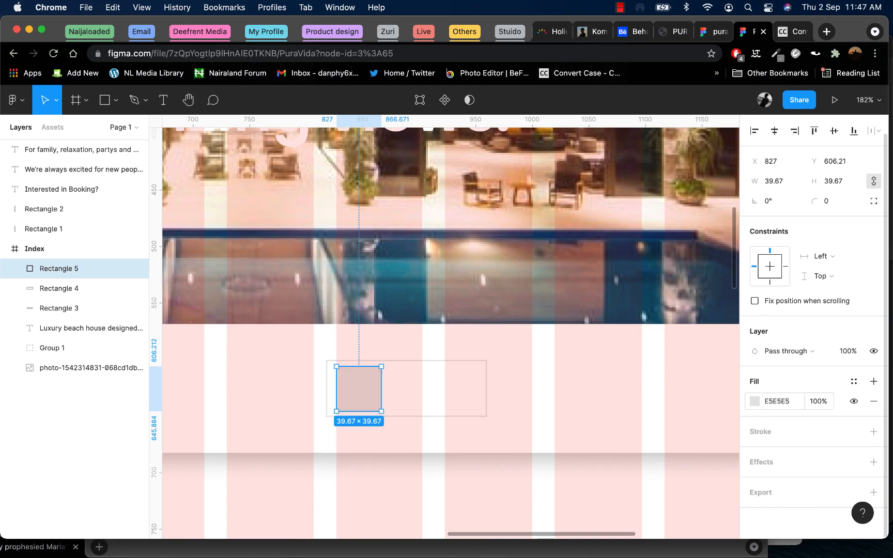
- Duplicate the grey square to the right end of the outlined rectangle, placing the copy at about X 910
left_click(440, 387)
left_click(364, 387)
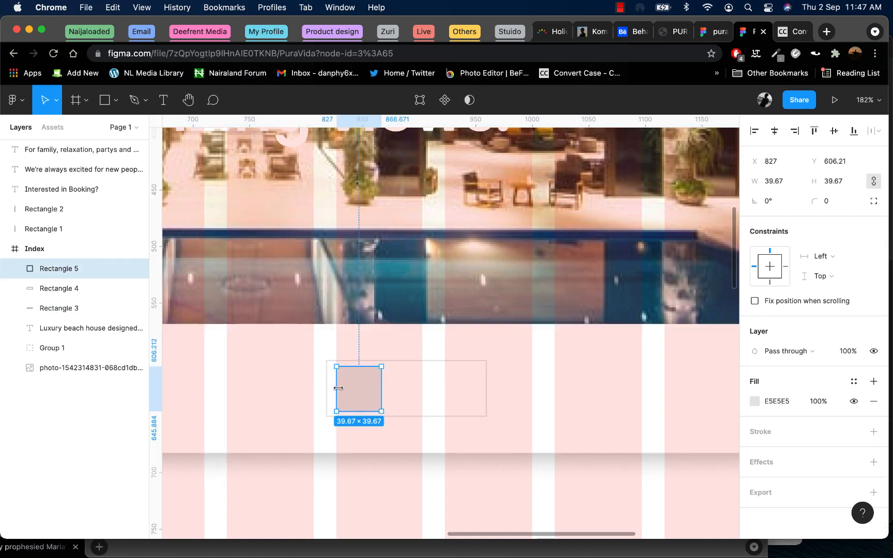
left_click_drag(338, 388, 454, 392)
key("super+z")
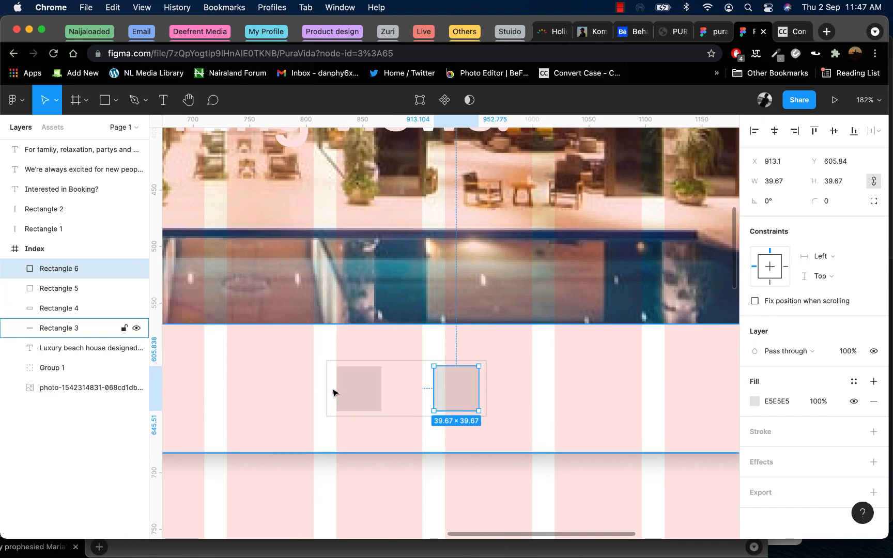
scroll(333, 393, "up", 5)
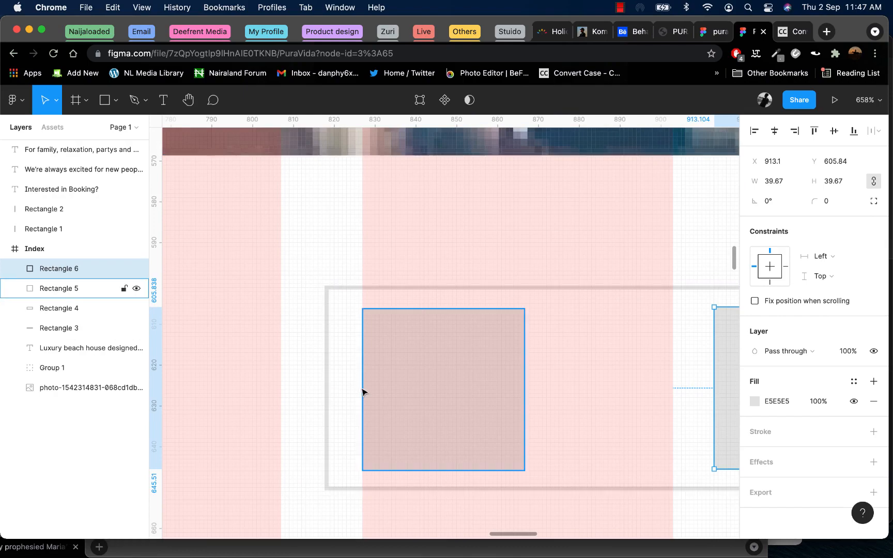
scroll(510, 399, "right", 7)
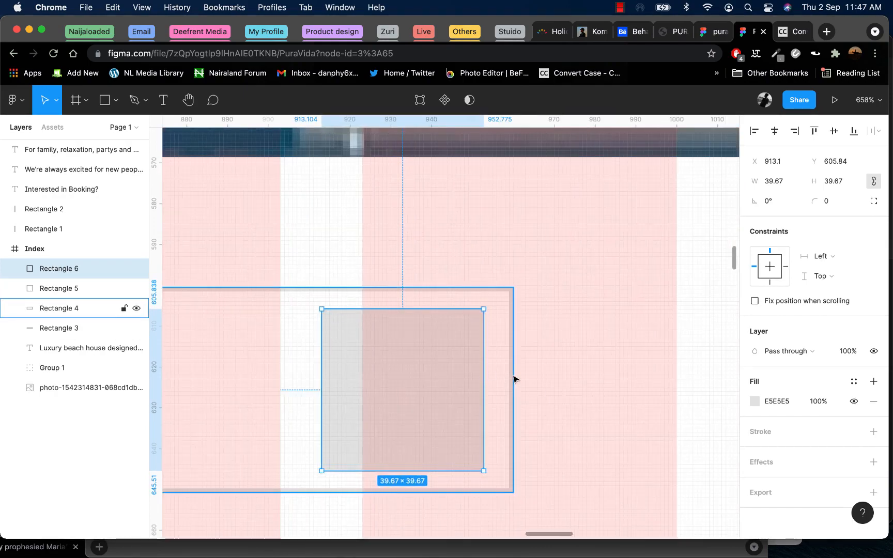
scroll(594, 351, "left", 5)
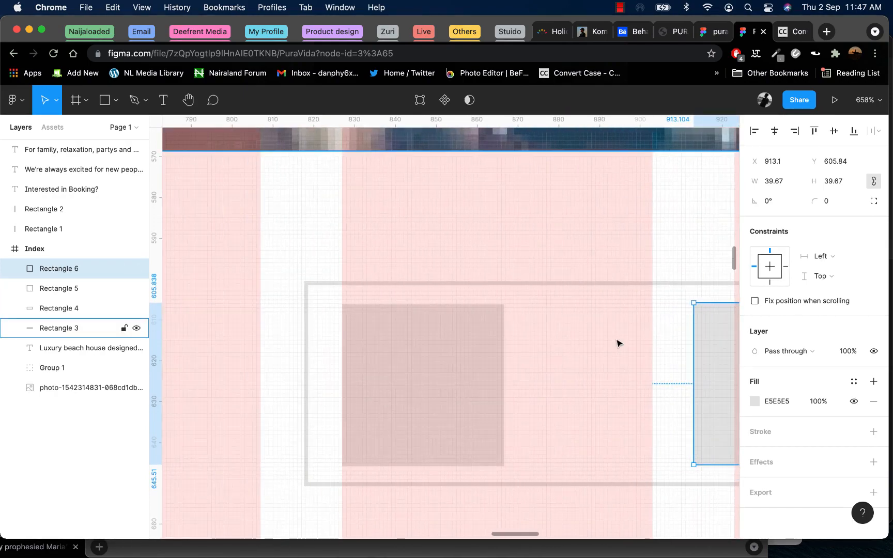
scroll(619, 343, "down", 3)
scroll(564, 372, "down", 4)
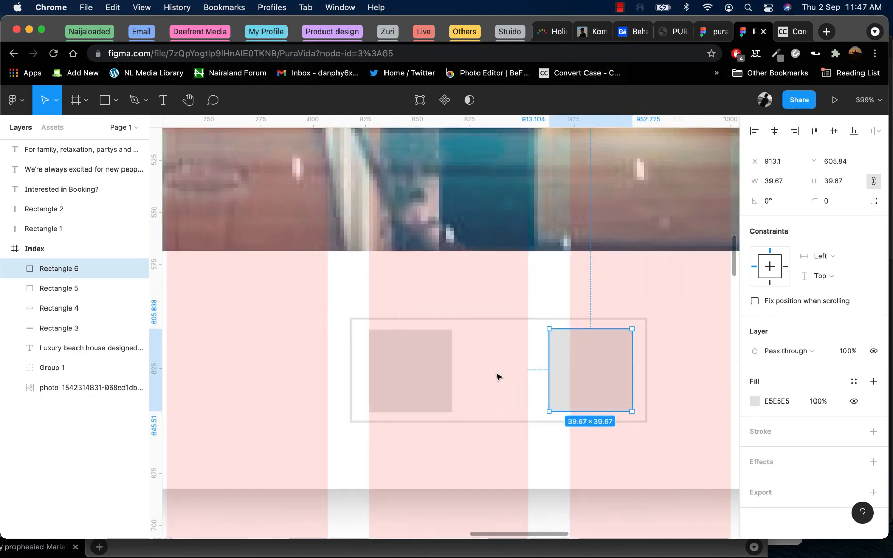
left_click(405, 373)
left_click_drag(588, 377, 583, 377)
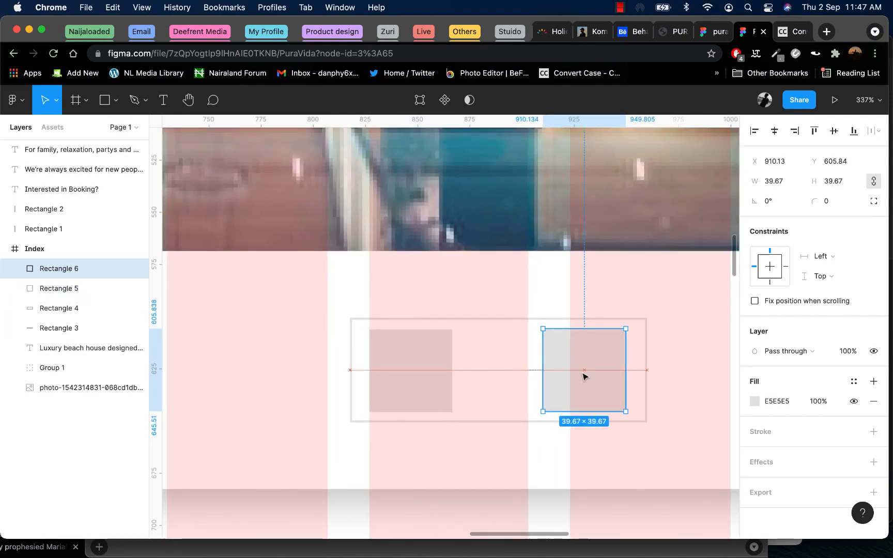
- Measure both squares' gaps to the outlined rectangle's ends and nudge the right square 1 px to the right
left_click(397, 374)
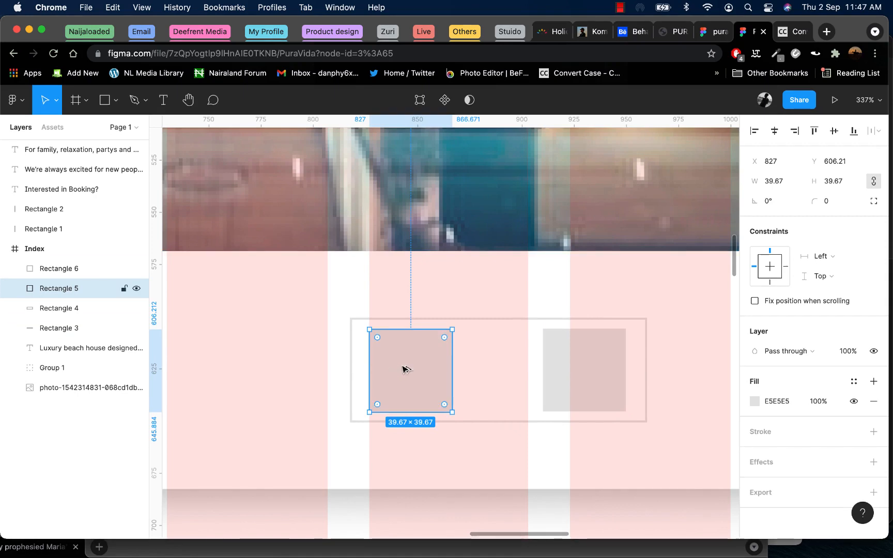
key("alt")
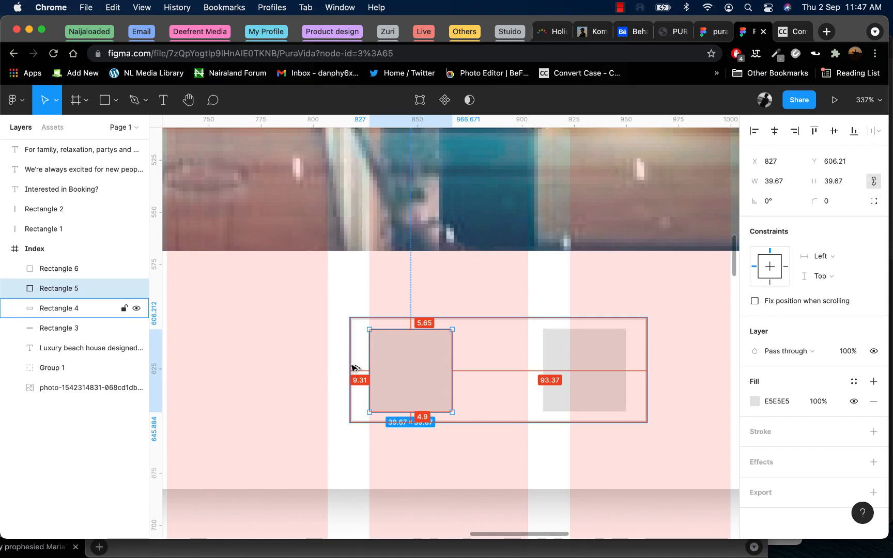
left_click(621, 404)
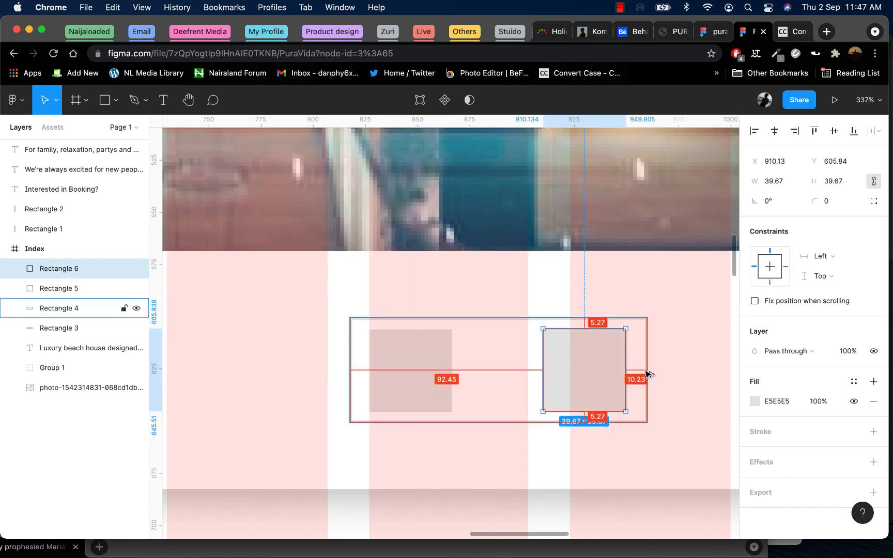
key("Right")
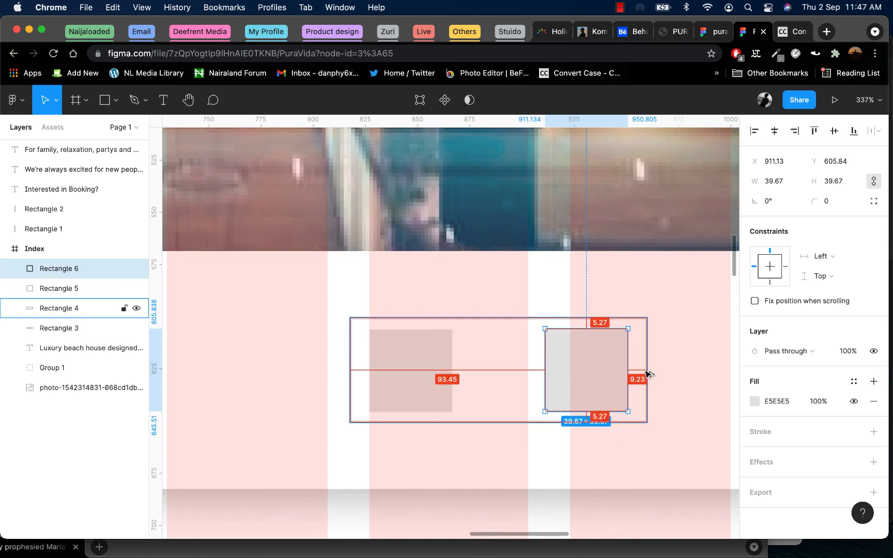
left_click(409, 356)
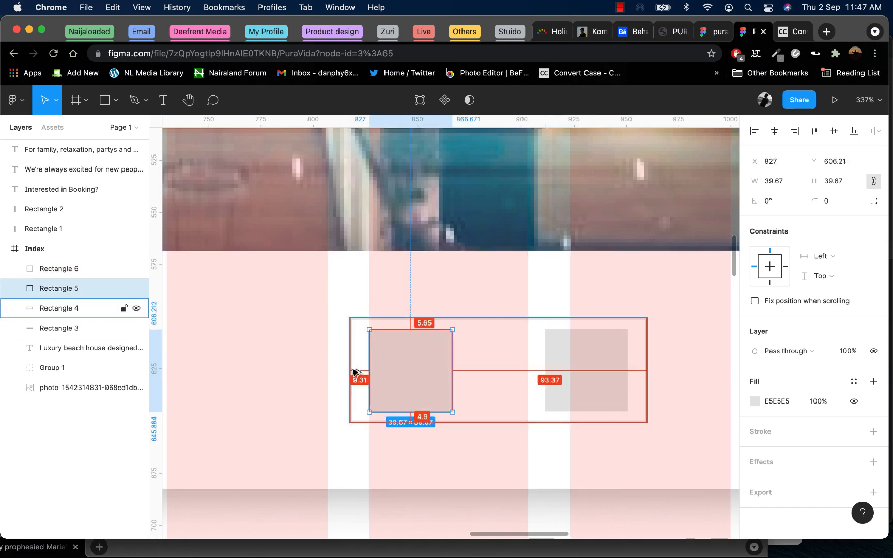
left_click(582, 369)
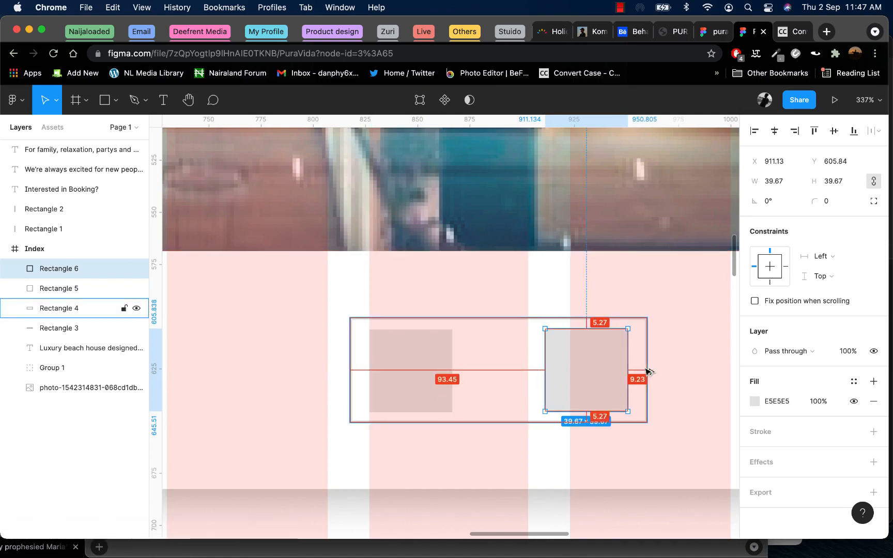
key("alt+Left")
key("alt+Right")
left_click(667, 372)
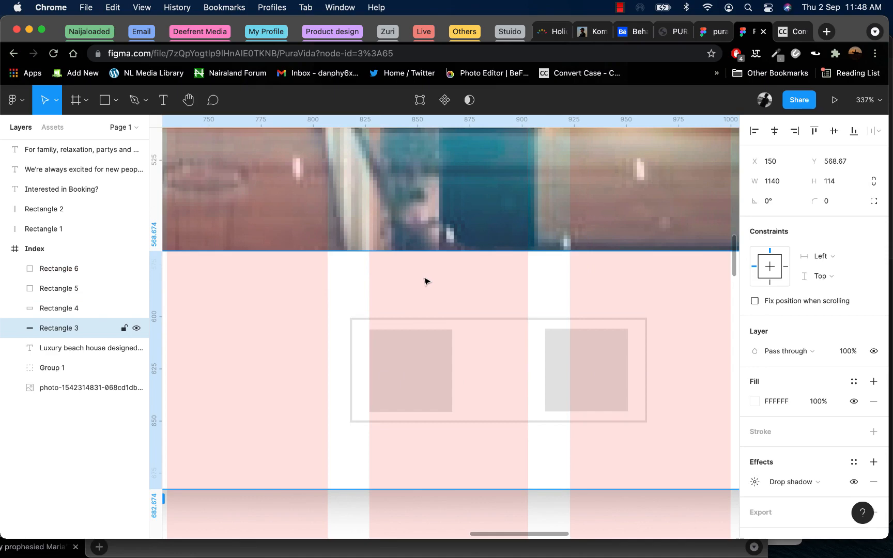
- Add a "-" text in the outlined box and centre it on the left grey square
key("t")
key("super+minus")
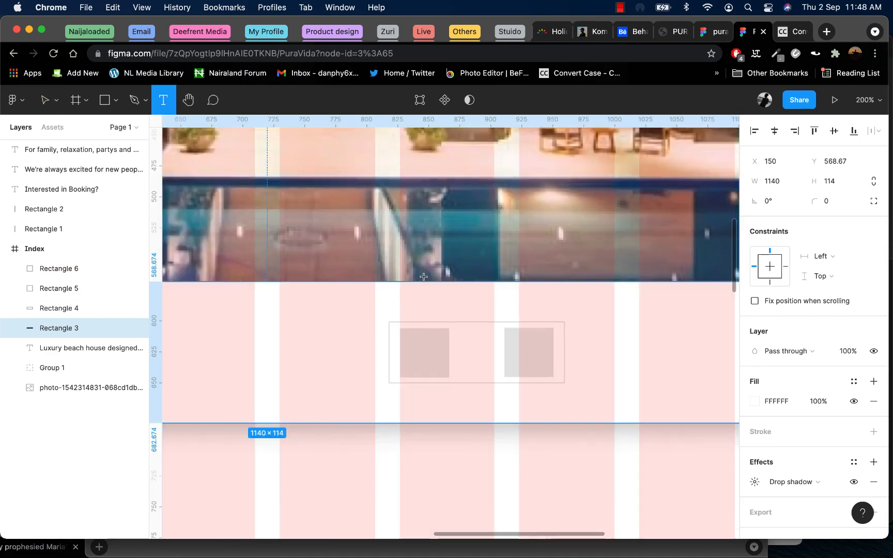
key("super+z")
left_click(474, 355)
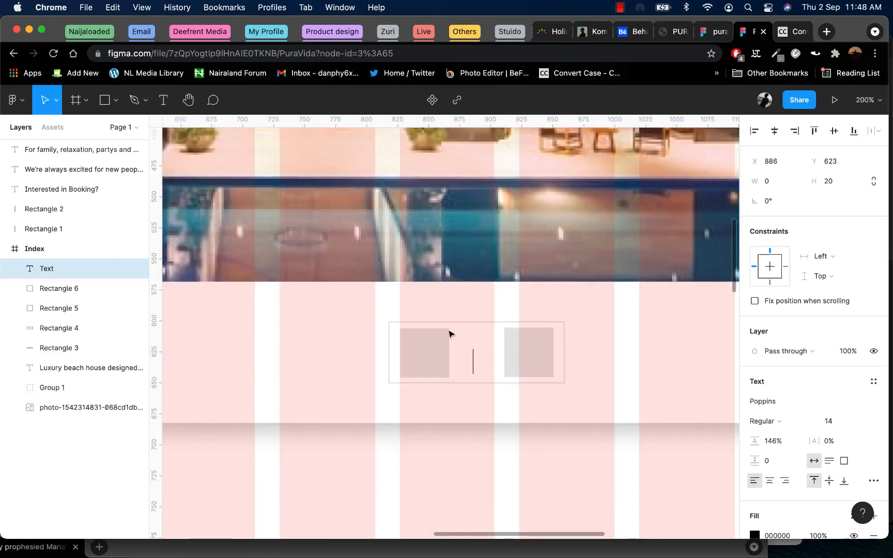
type("-")
key("Escape")
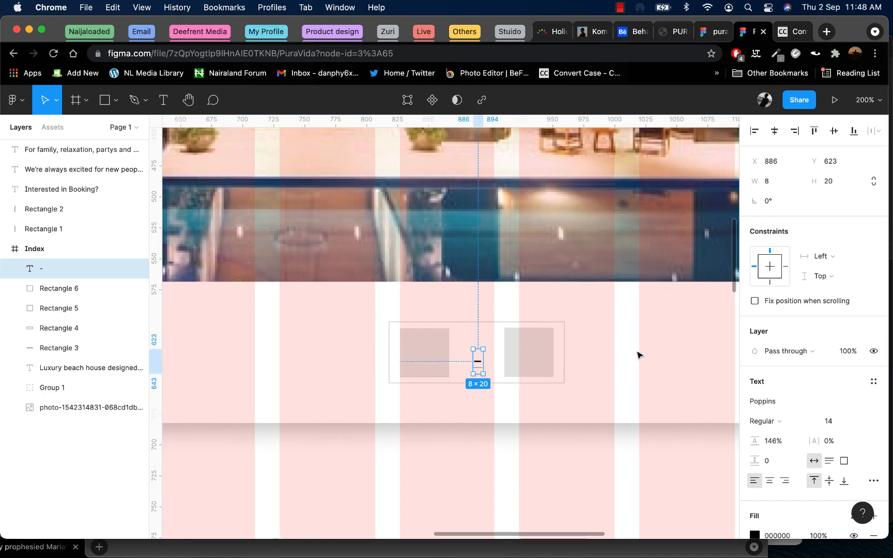
left_click_drag(427, 357, 420, 359)
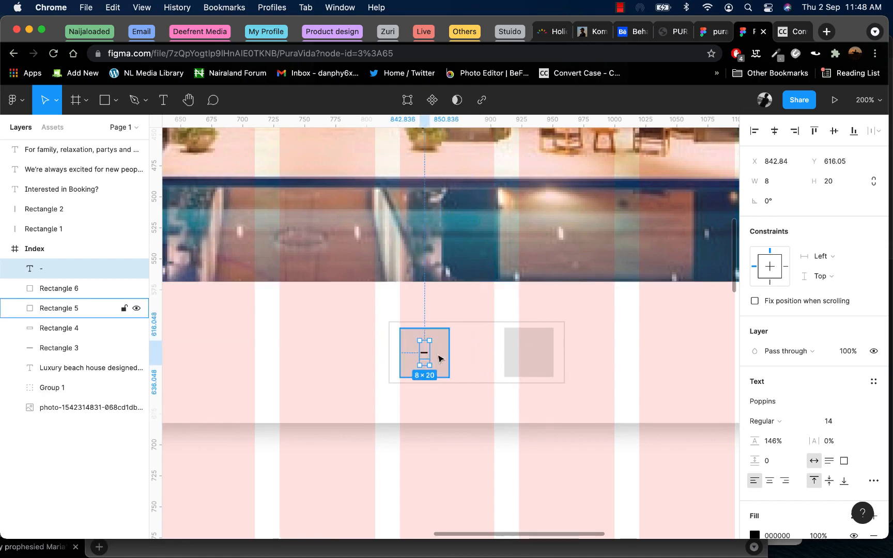
left_click(438, 358, "shift")
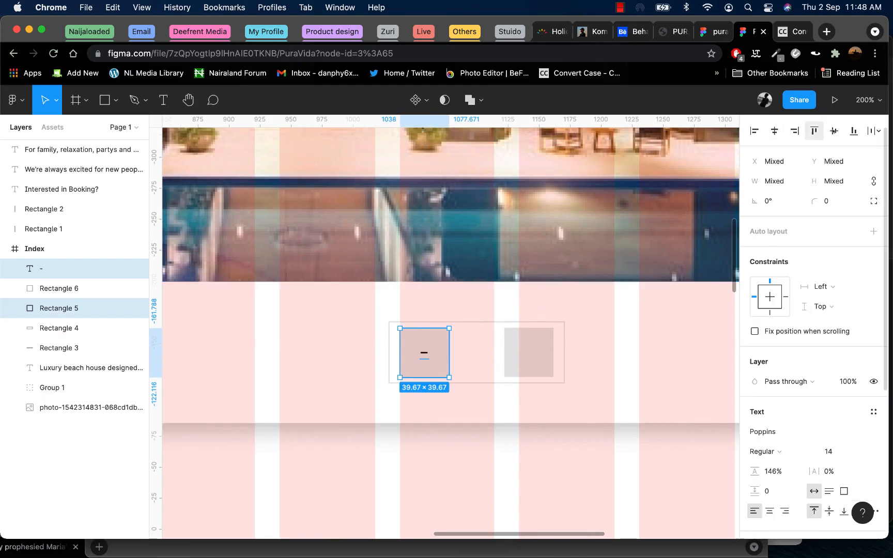
- Duplicate the "-" text onto the right grey square, change the copy to "+" and align it with that square
left_click(425, 354)
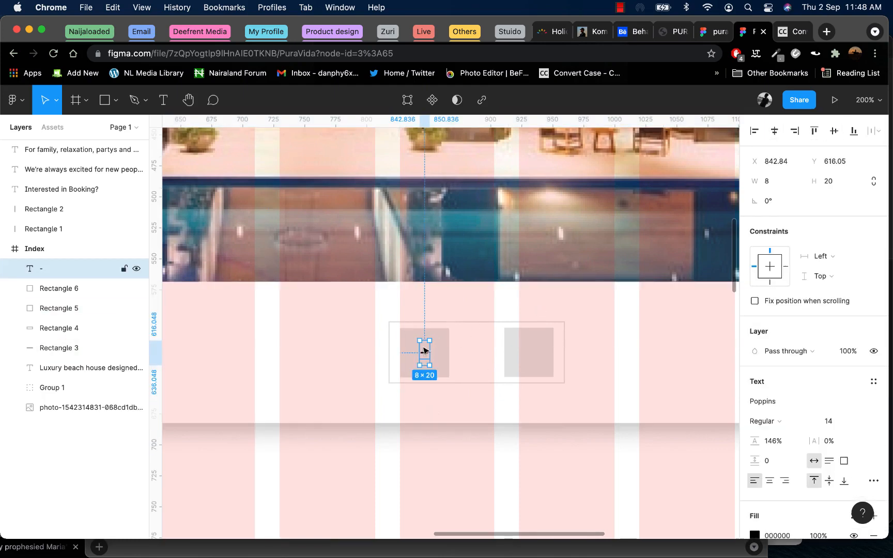
left_click_drag(425, 353, 529, 355)
double_click(527, 354)
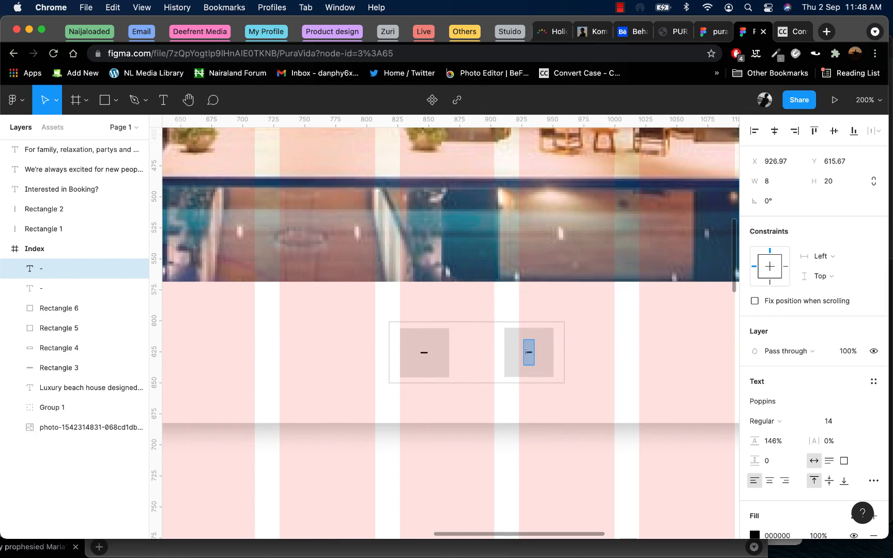
key("BackSpace")
type("+")
key("Escape")
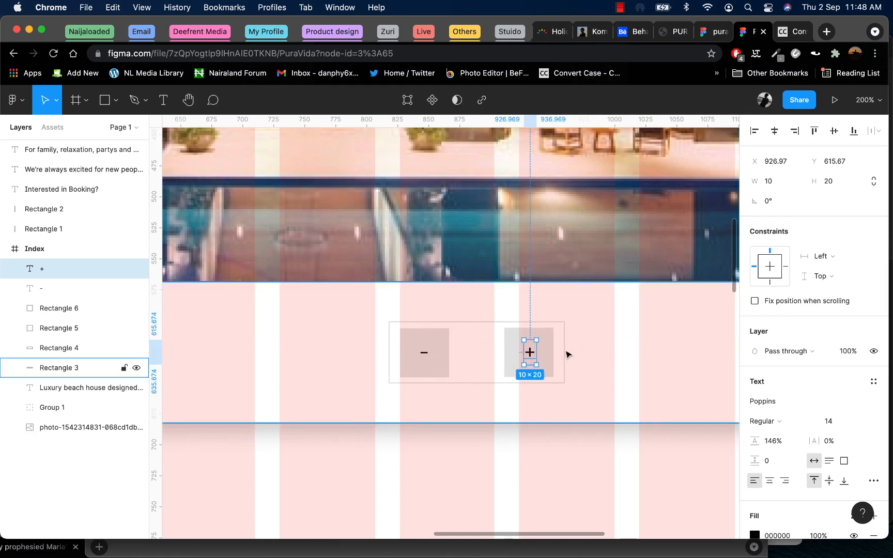
left_click(543, 357, "shift")
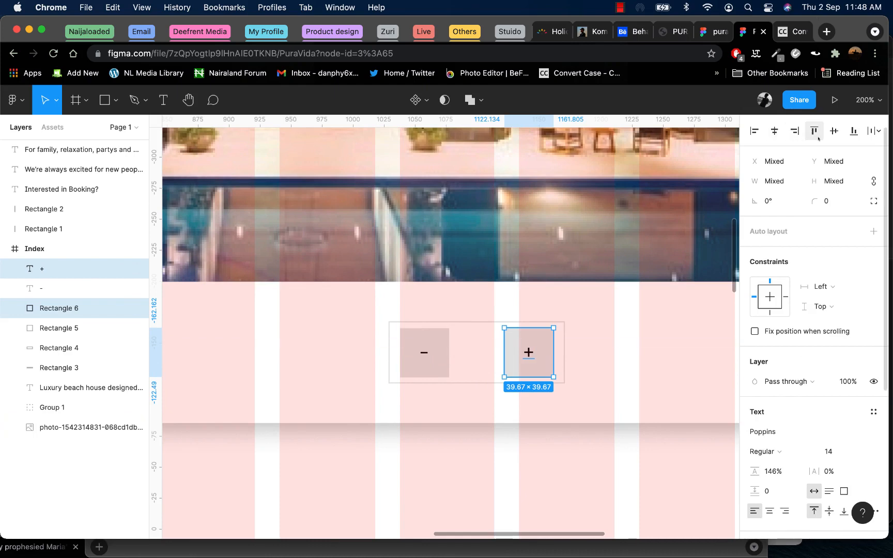
left_click(579, 339)
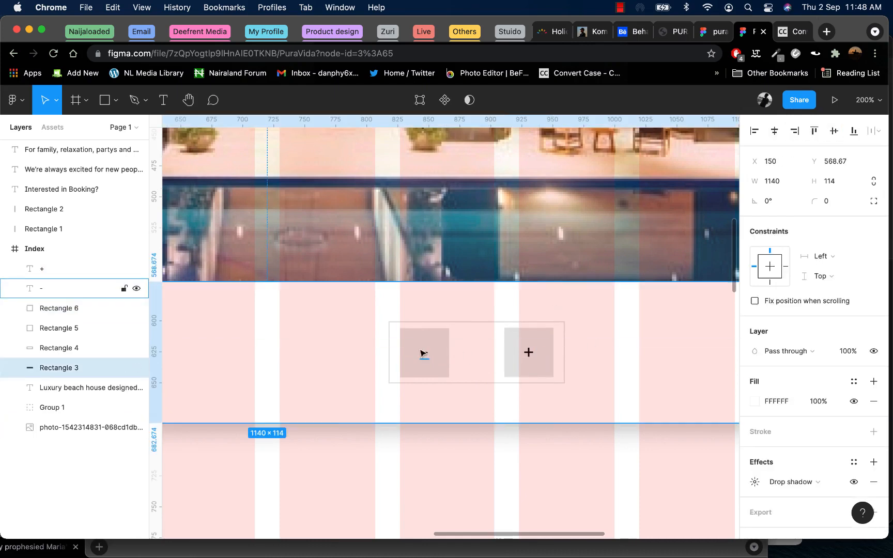
- Duplicate the "+" text into the gap between the two squares, change the copy to "3" and move it to about X 884
left_click(531, 356)
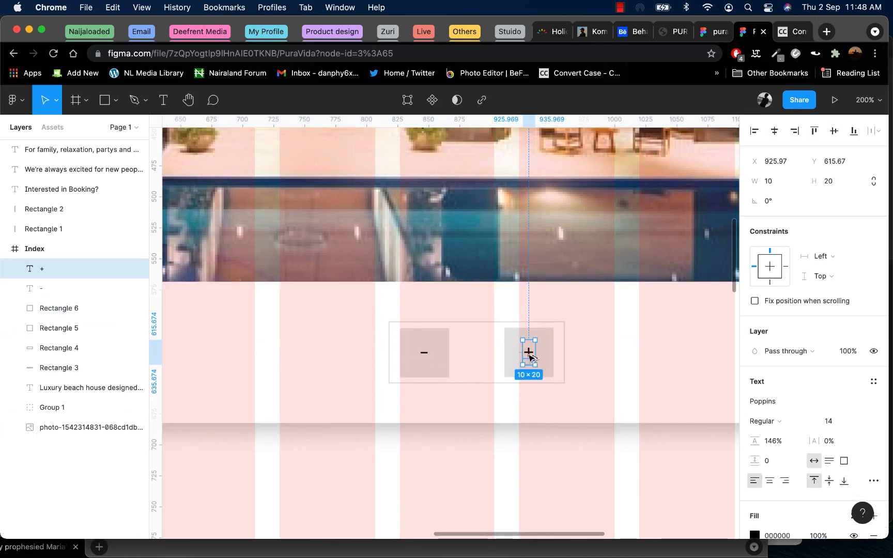
left_click_drag(531, 357, 472, 354)
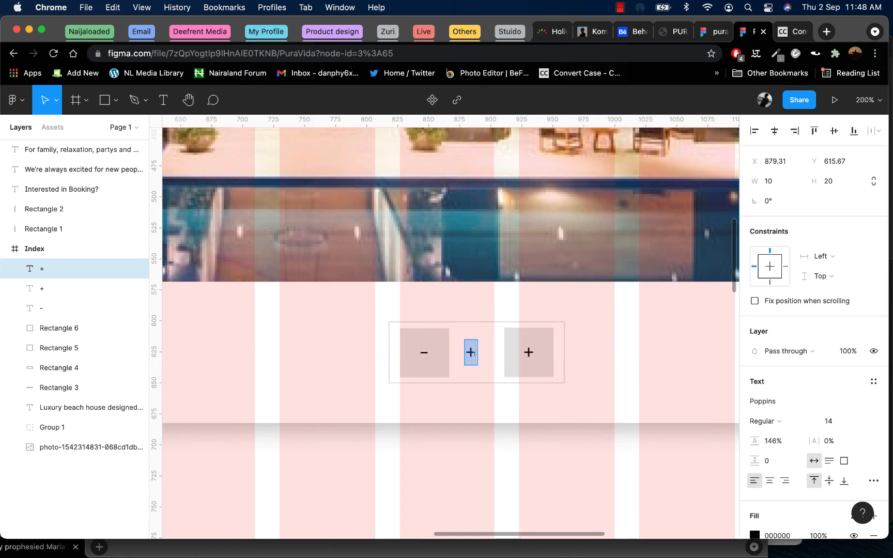
type("2")
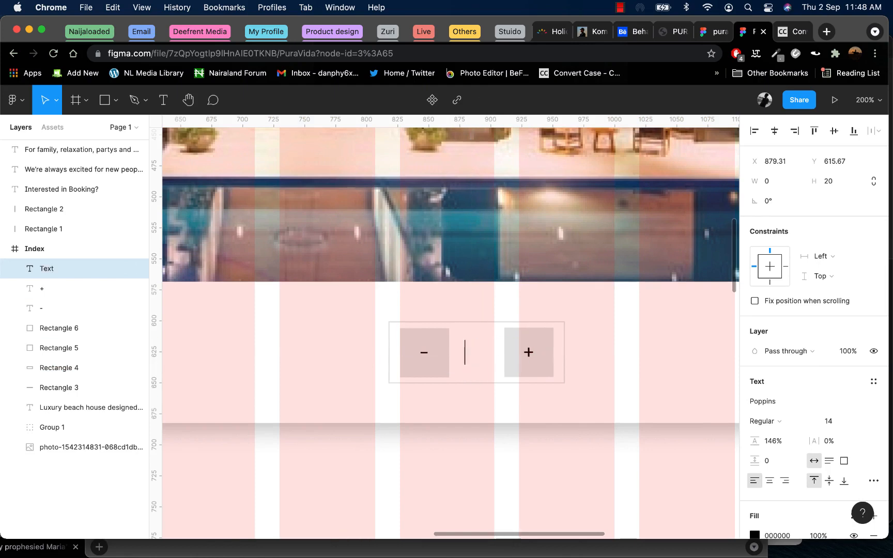
key("Escape")
double_click(474, 355)
type("3")
key("Escape")
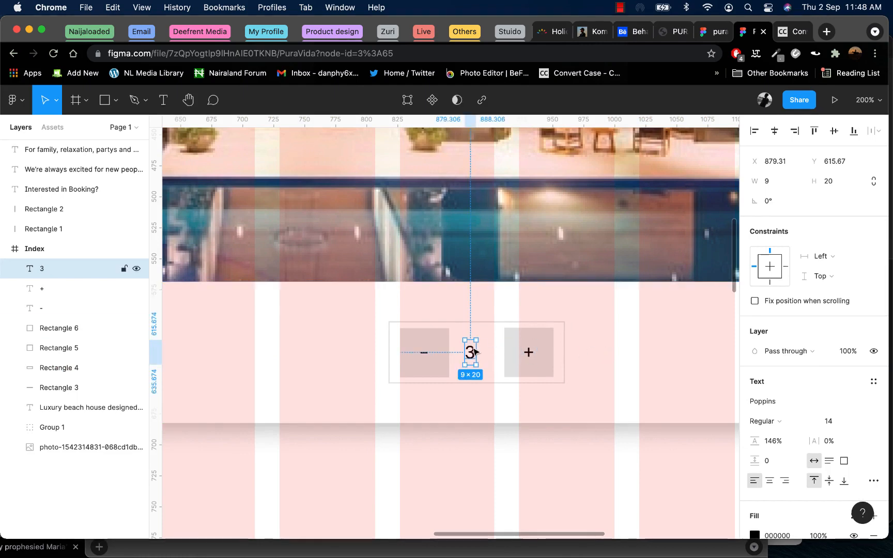
left_click_drag(479, 352, 482, 353)
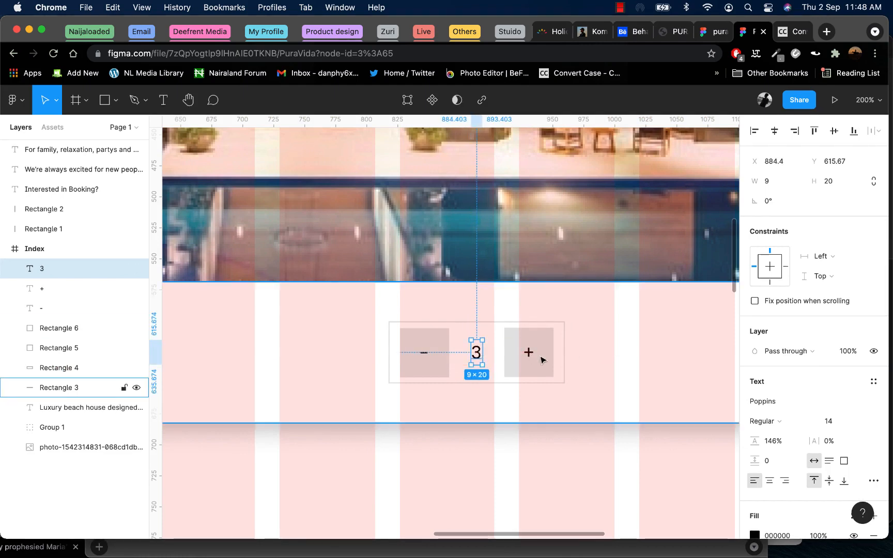
- Duplicate the "3" text above the outlined box's left edge at X 818 and change the copy to "People"
scroll(512, 389, "right", 5)
scroll(511, 390, "down", 3)
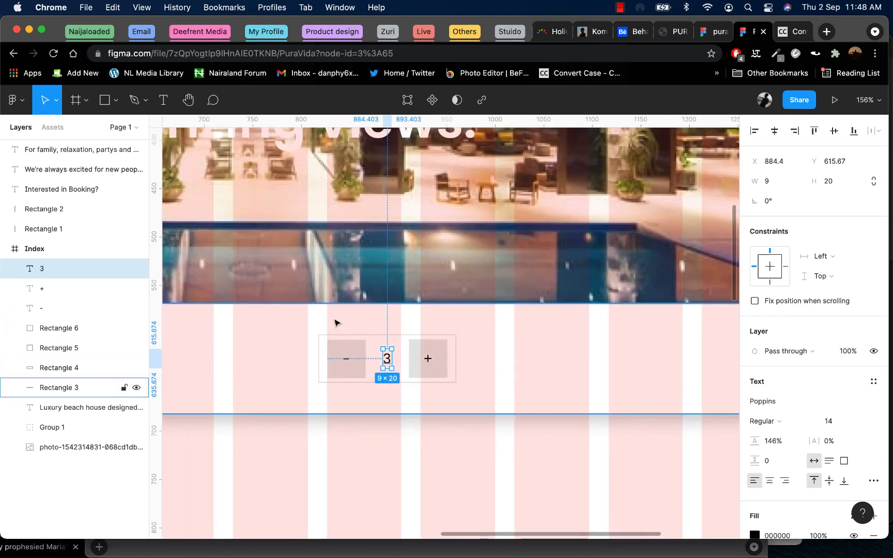
left_click_drag(390, 363, 325, 317)
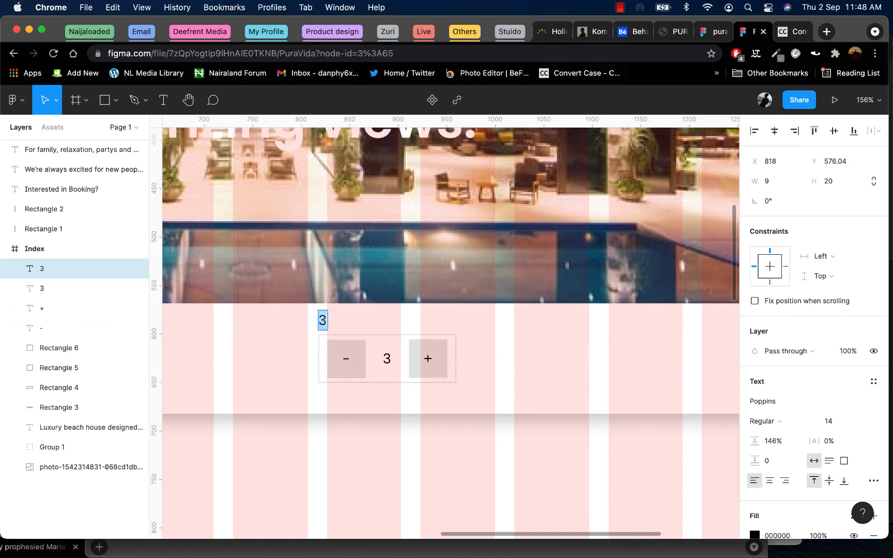
type("People")
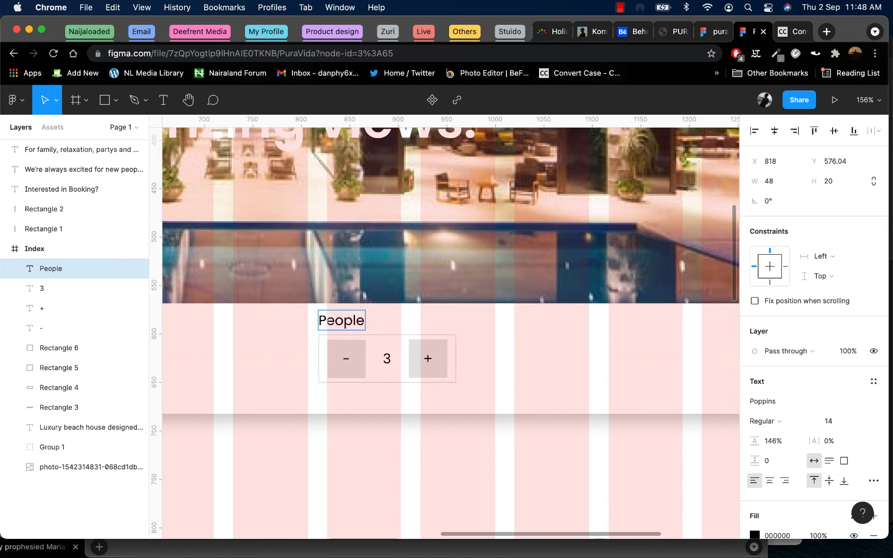
key("Escape")
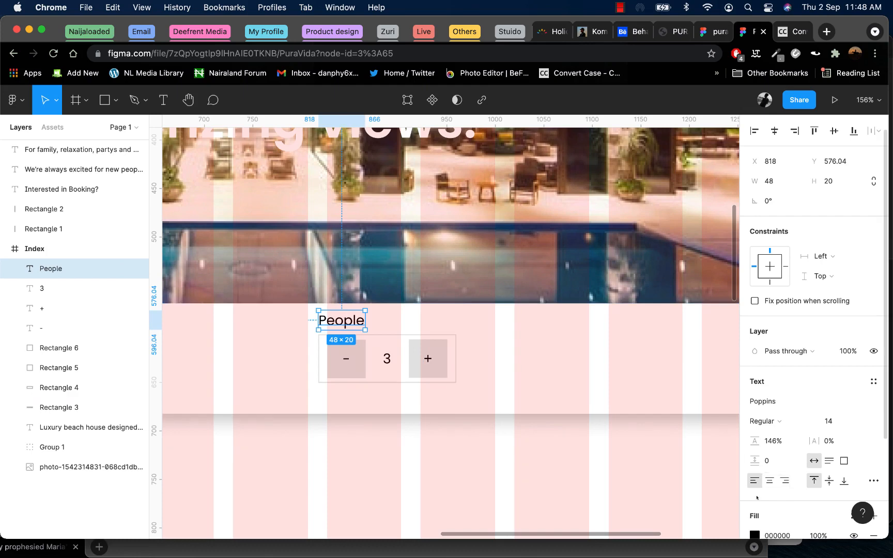
- Set the "People" label's fill colour to the grey document colour 858585
scroll(757, 497, "down", 2)
left_click(755, 481)
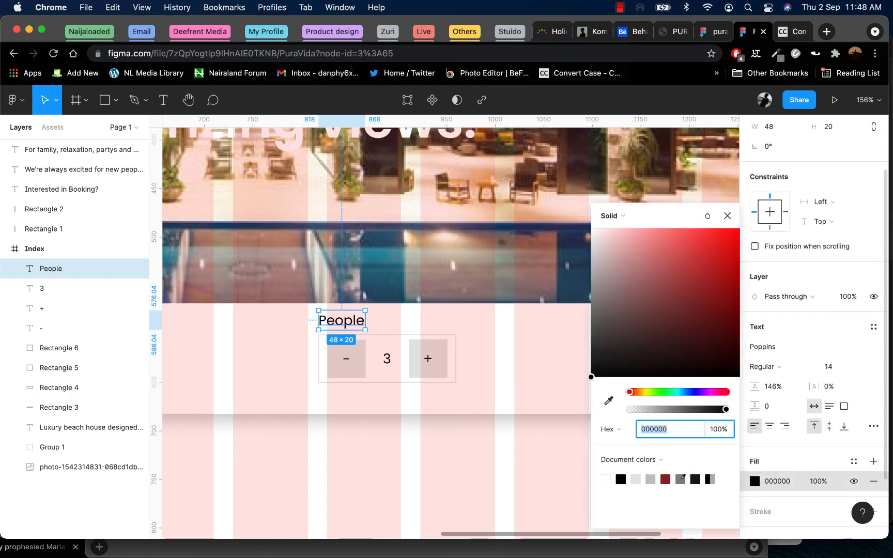
left_click(512, 434)
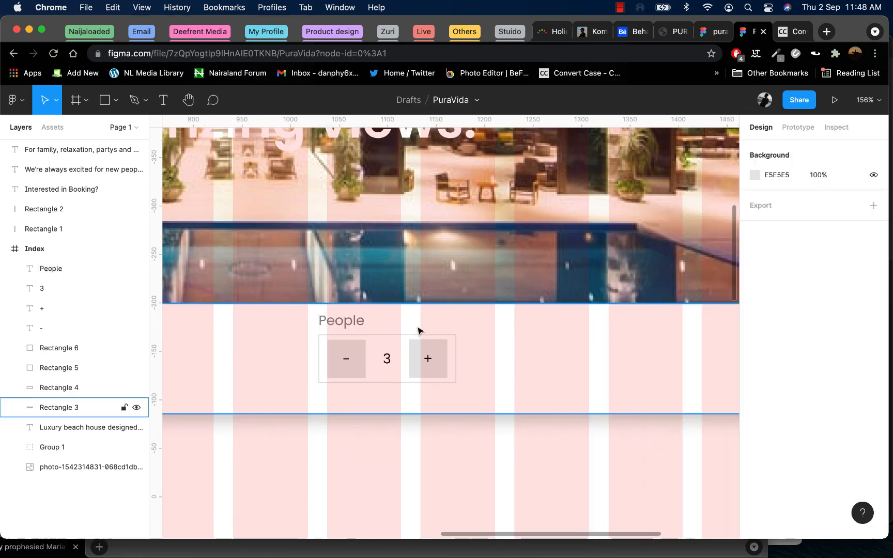
left_click(356, 321)
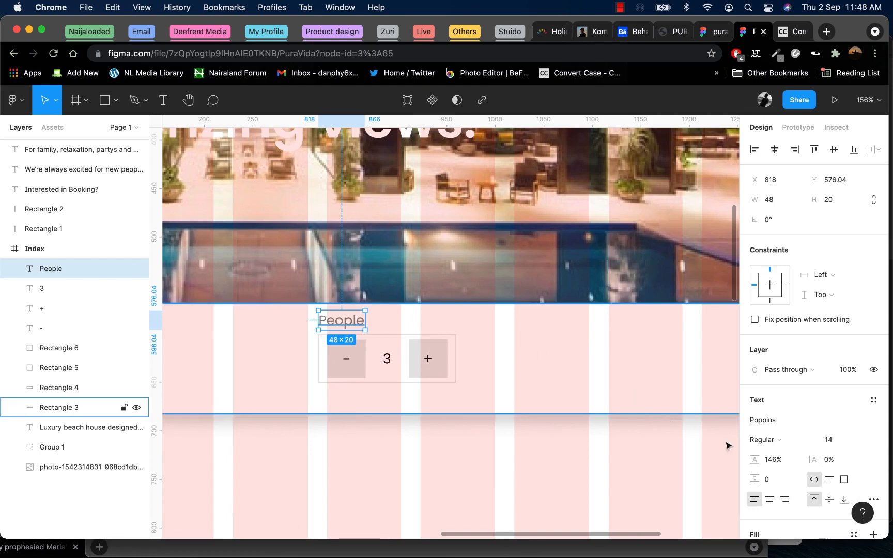
scroll(785, 444, "down", 3)
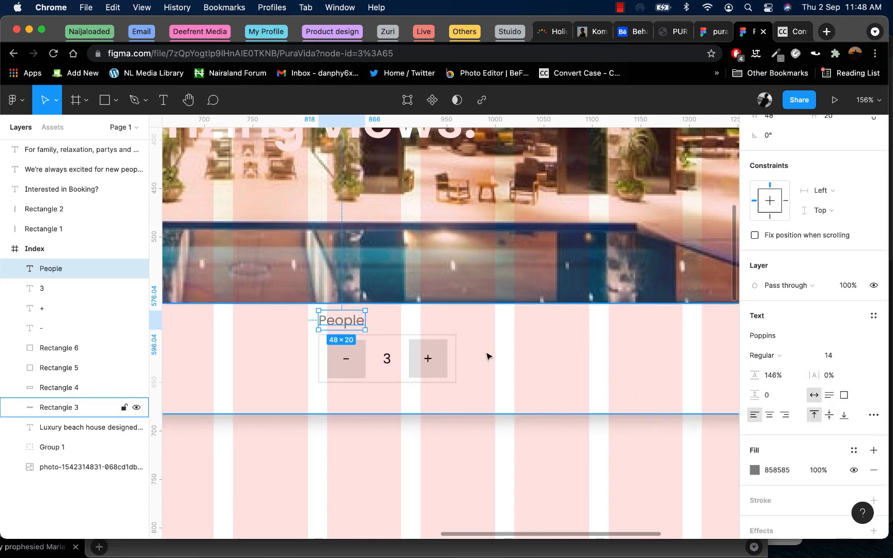
- Duplicate the outlined box to about X 978 and place a copy of the "3" text inside it, reworded as "Day Booking"
left_click(439, 336)
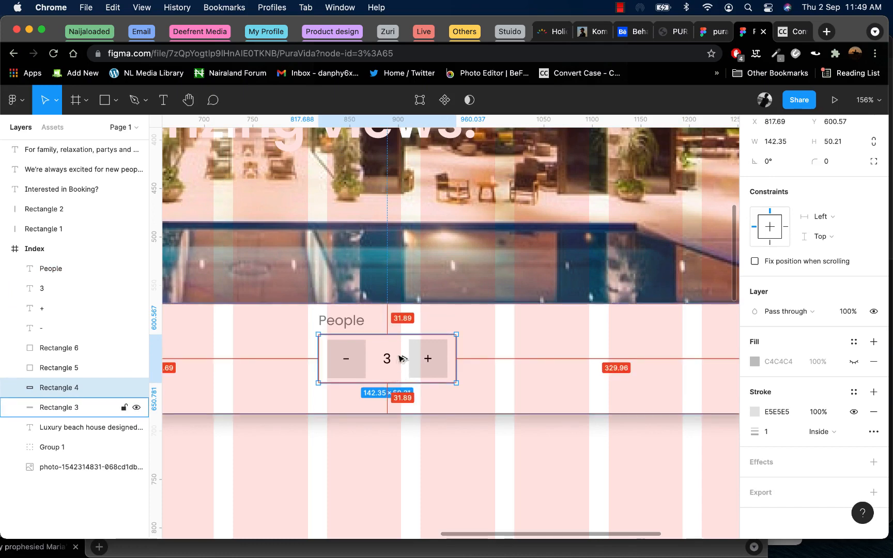
left_click_drag(408, 352, 560, 351, "alt")
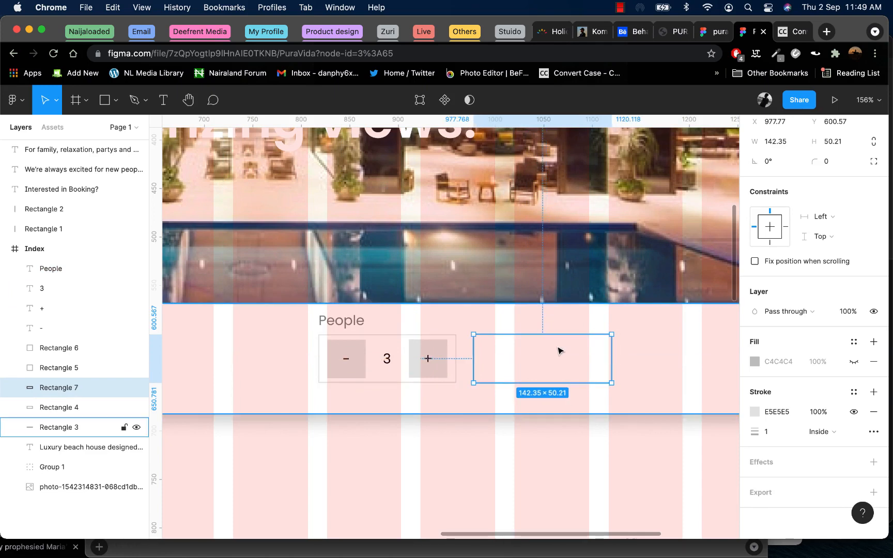
left_click(388, 359)
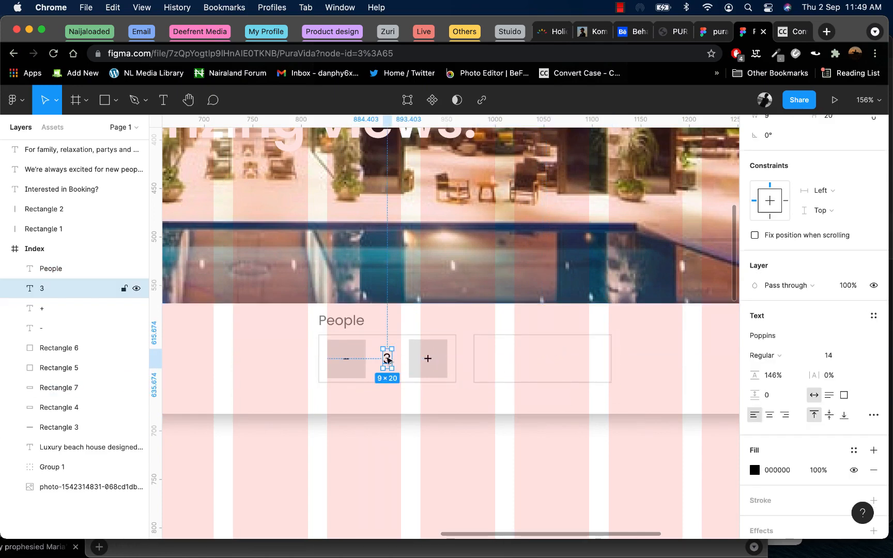
left_click_drag(389, 360, 504, 356)
double_click(504, 358)
type("Da")
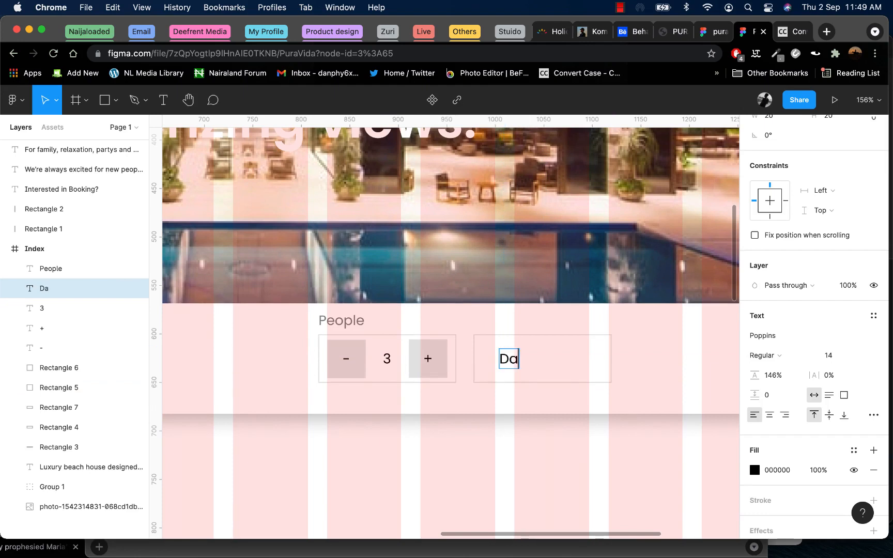
type("y Booking")
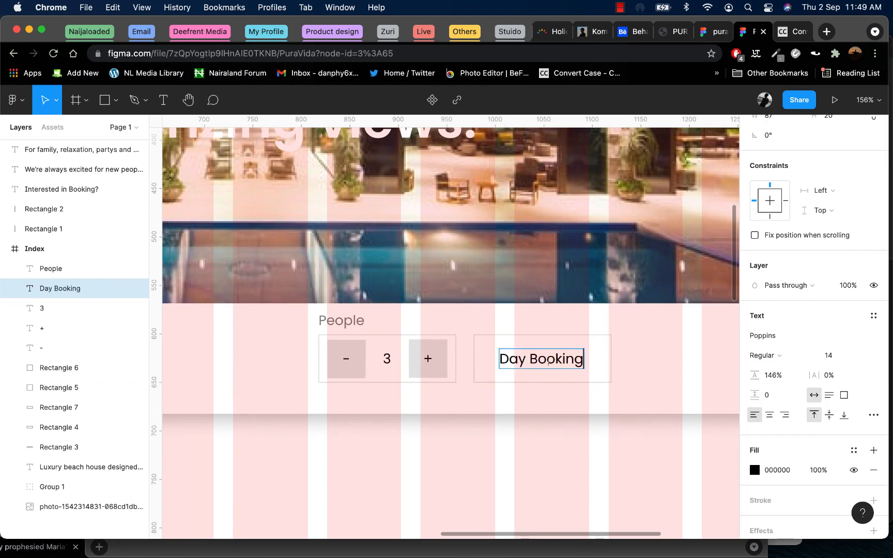
key("Escape")
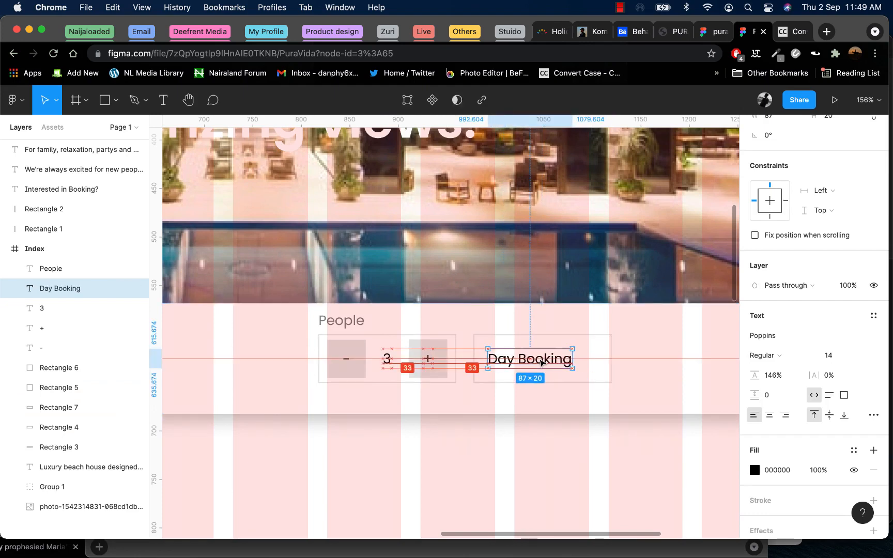
left_click(626, 373)
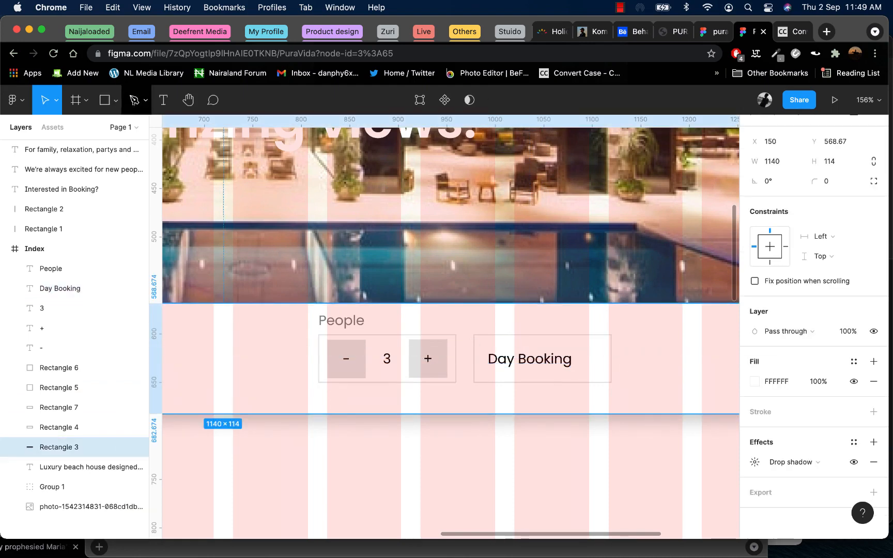
- Draw a closed downward-pointing triangle about 14 × 7 px with the Pen tool just after the "Day Booking" text
left_click(145, 102)
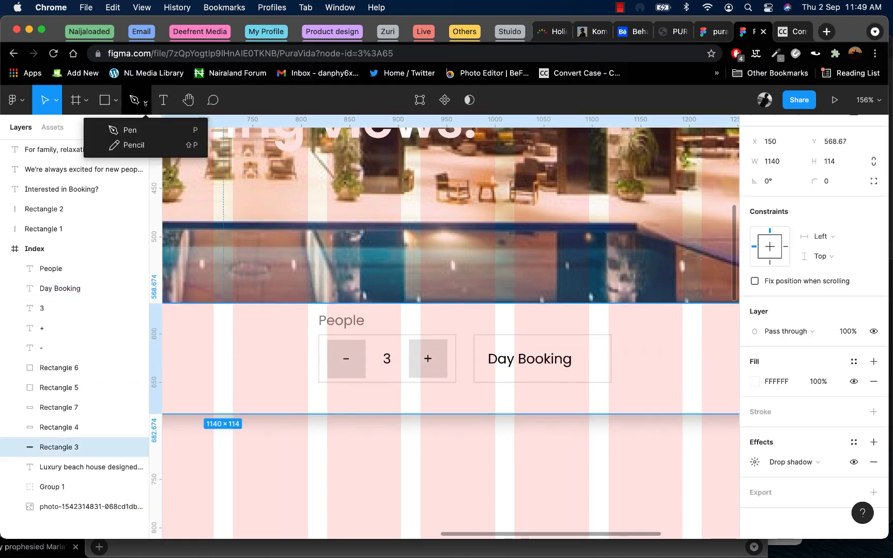
left_click(128, 130)
left_click(582, 356)
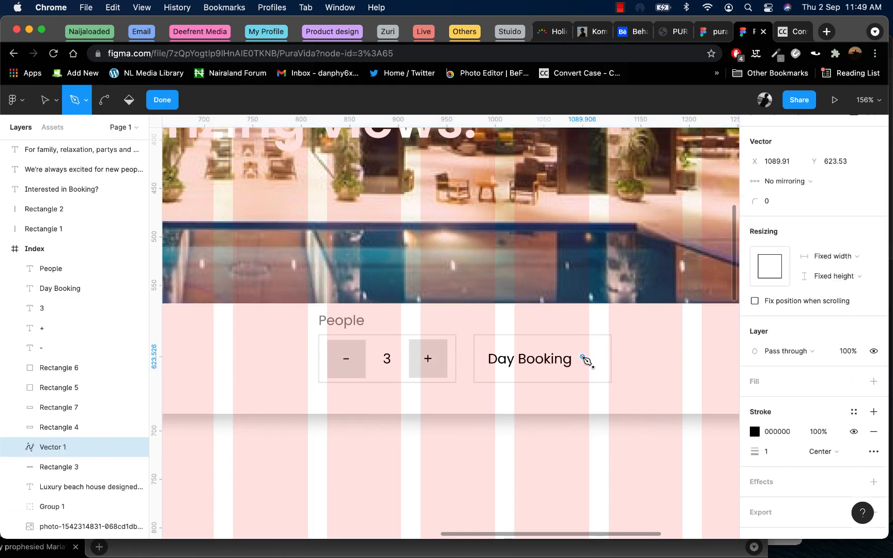
left_click(590, 363)
left_click(595, 357)
left_click(582, 356)
key("Escape")
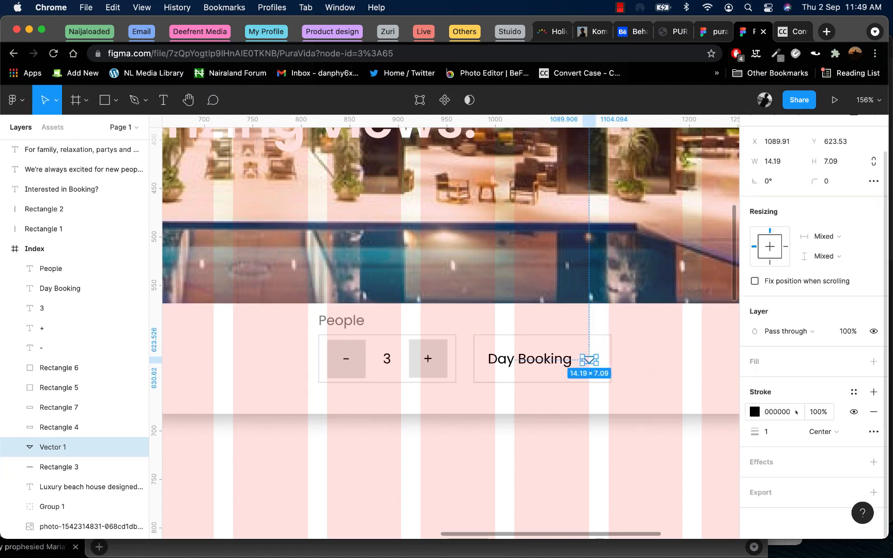
- Hide the dropdown triangle's stroke and give it a solid fill of grey 858585
left_click(853, 412)
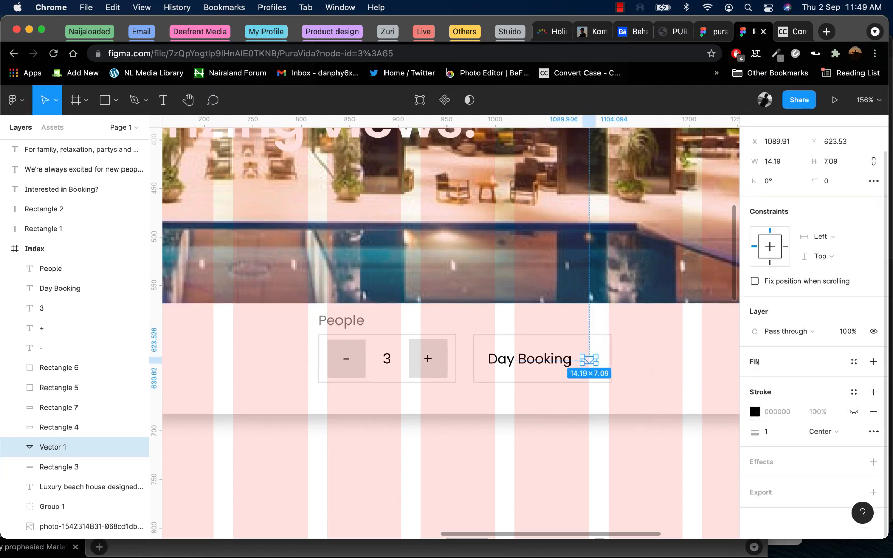
left_click(754, 361)
left_click(755, 381)
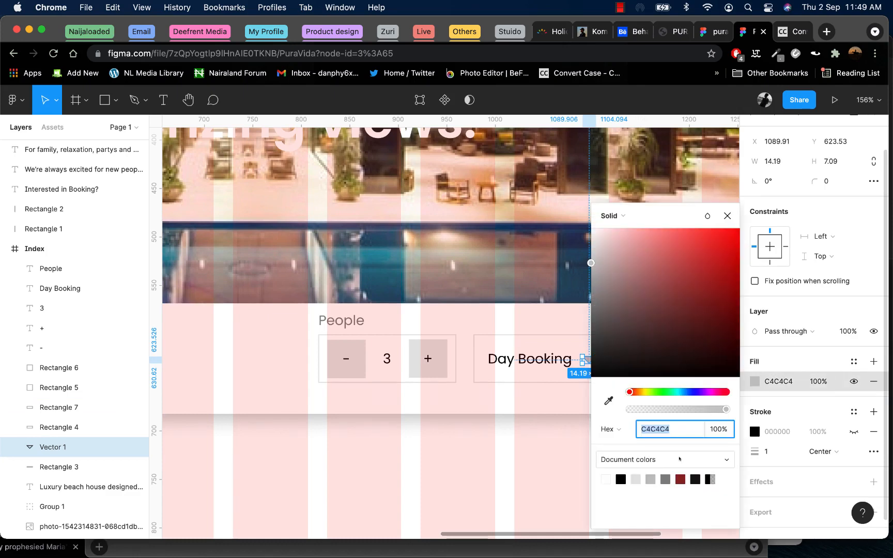
type("858585")
left_click(533, 484)
- Group the "Day Booking" text with the dropdown triangle beside it
left_click(589, 358)
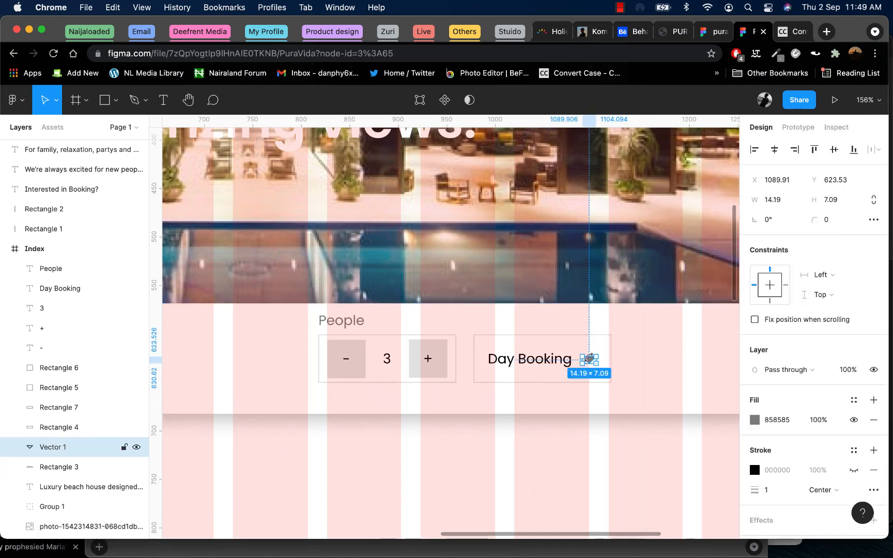
left_click(540, 362, "shift")
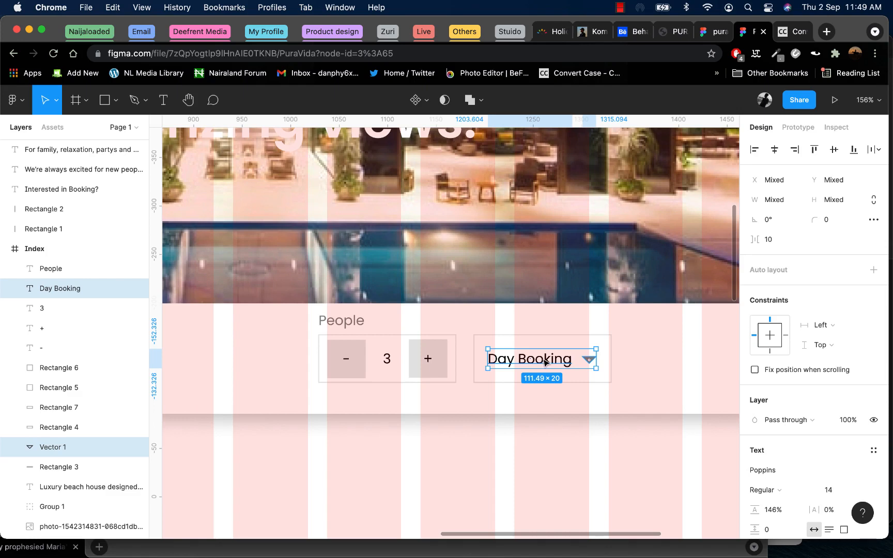
left_click(544, 362)
left_click(576, 405)
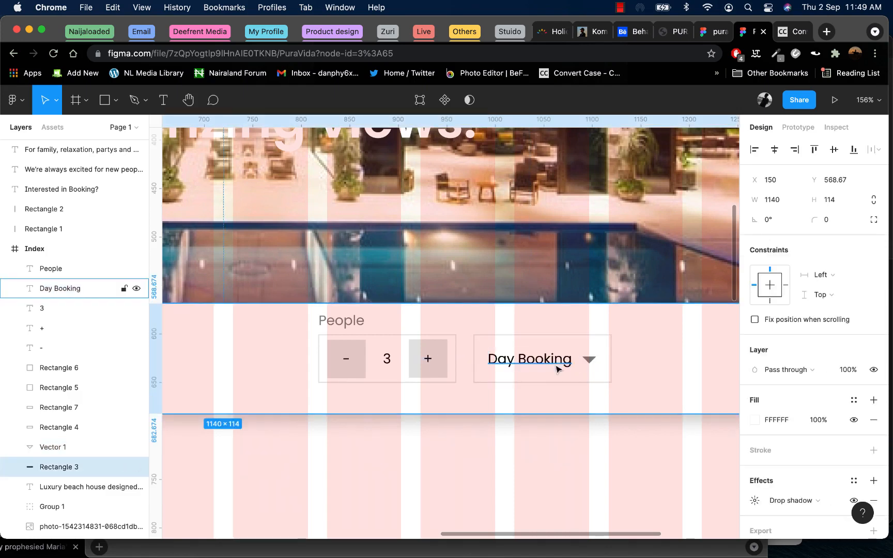
left_click(540, 362)
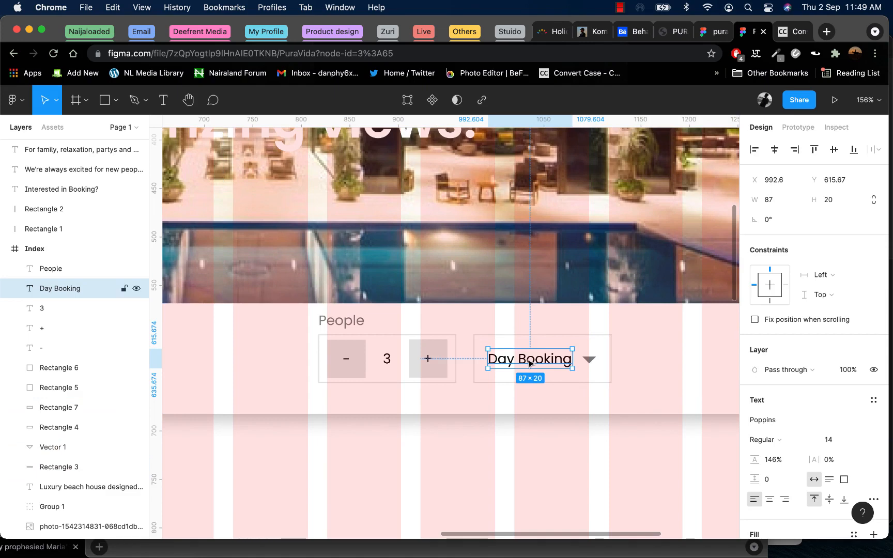
left_click(591, 362)
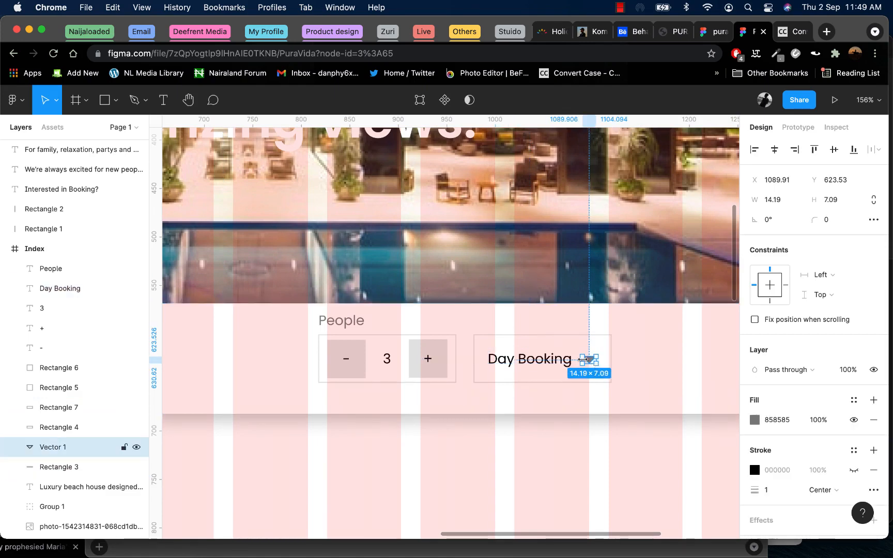
left_click(561, 362, "shift")
right_click(561, 362)
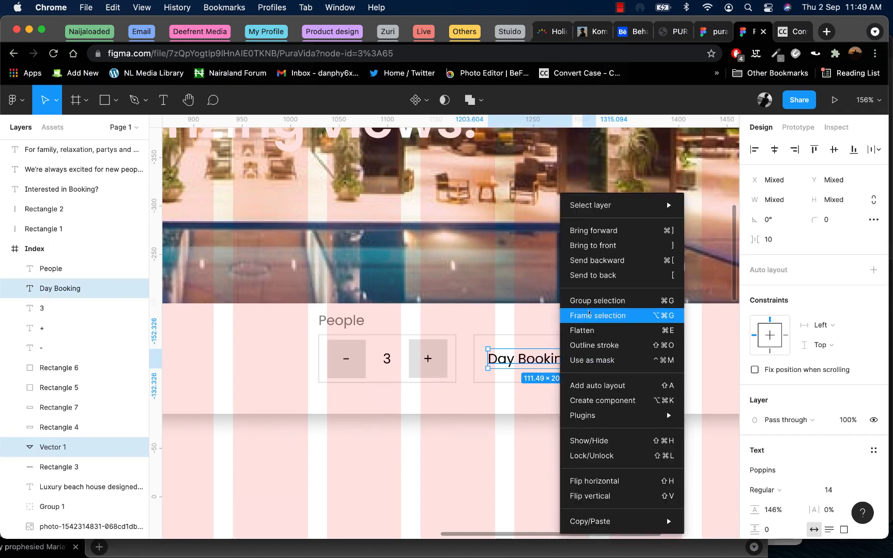
left_click(589, 300)
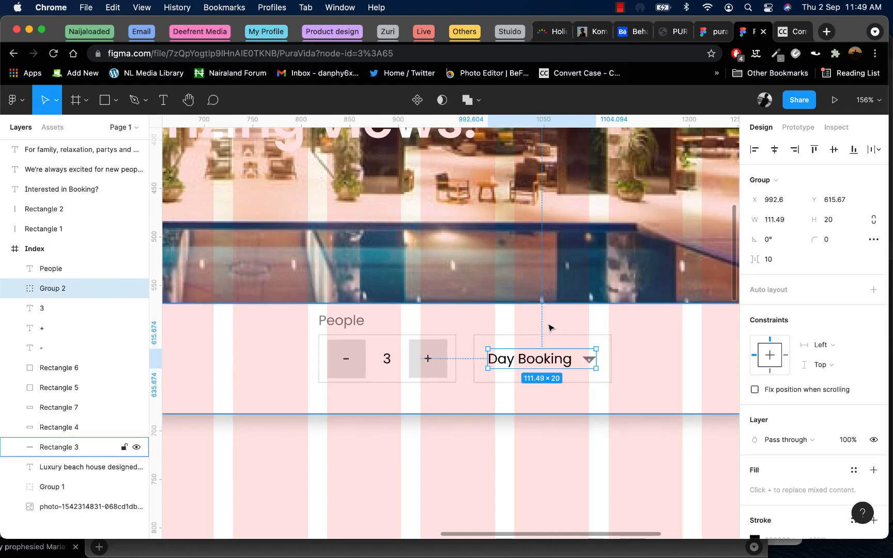
left_click(510, 336)
left_click(509, 335)
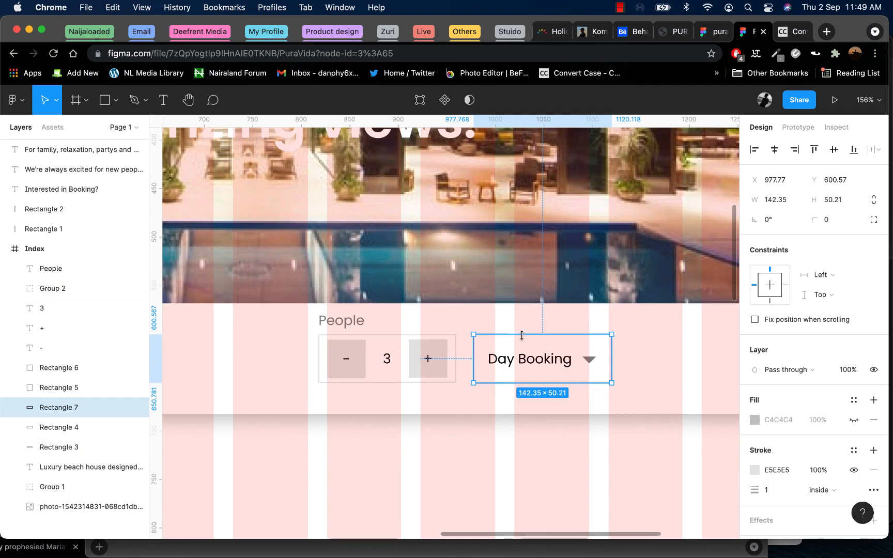
left_click(781, 200)
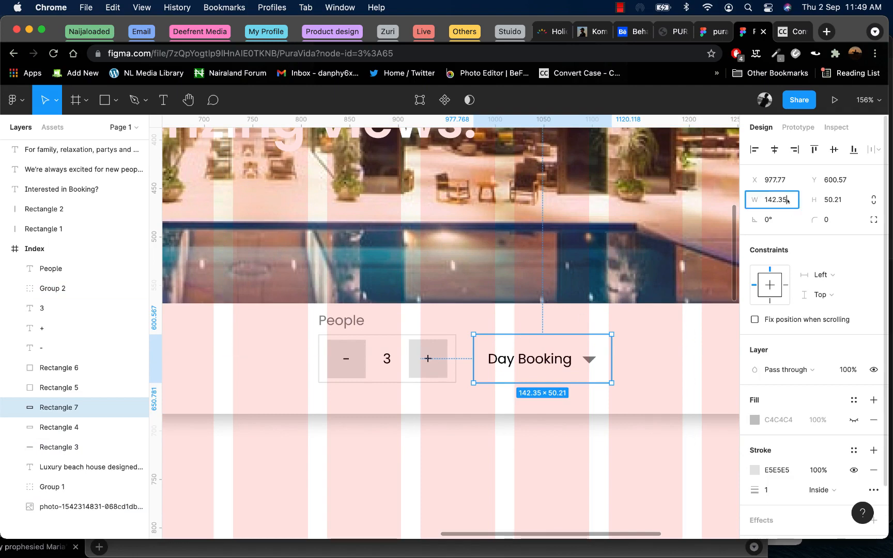
type("1340")
key("Return")
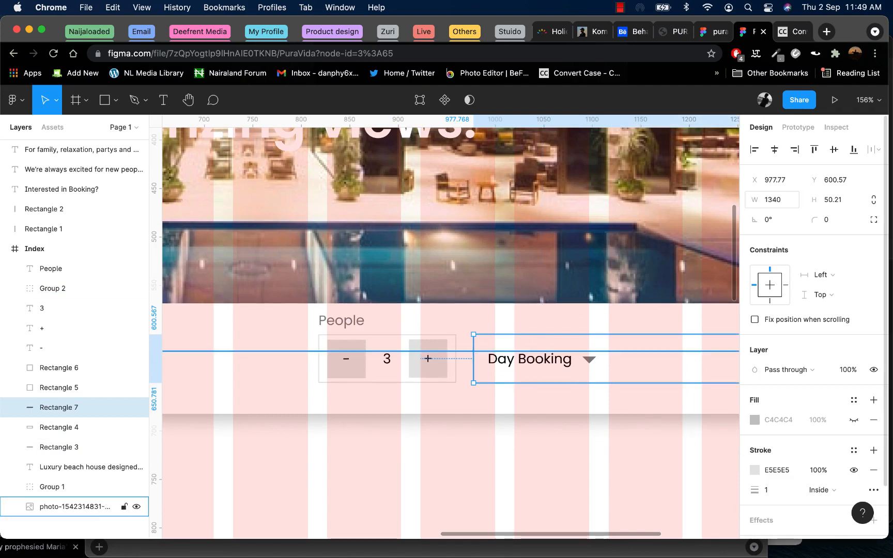
key("super+z")
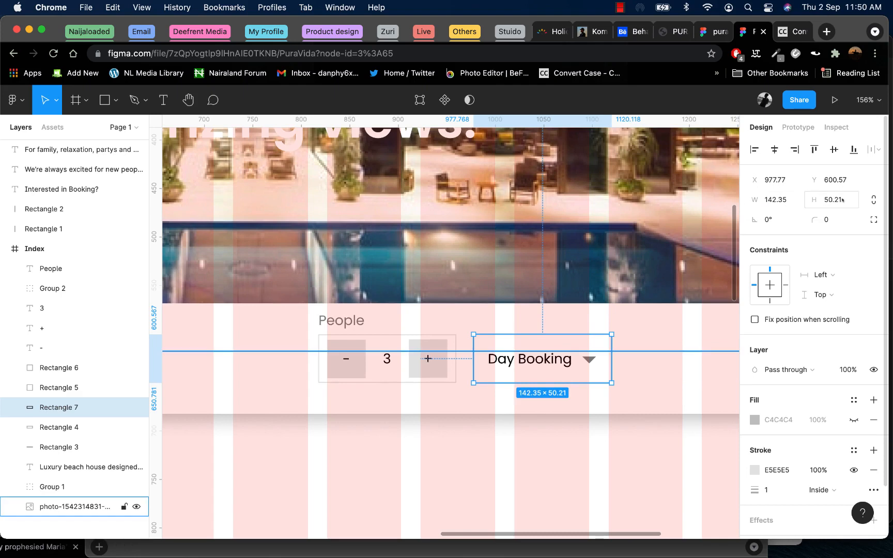
- Set the height of the outlined box around "Day Booking" to 40
left_click(819, 199)
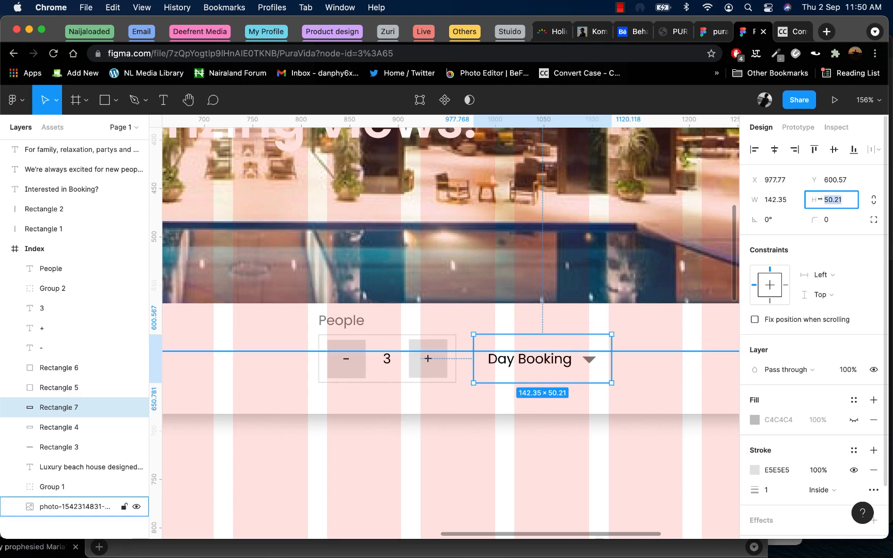
type("40")
key("Return")
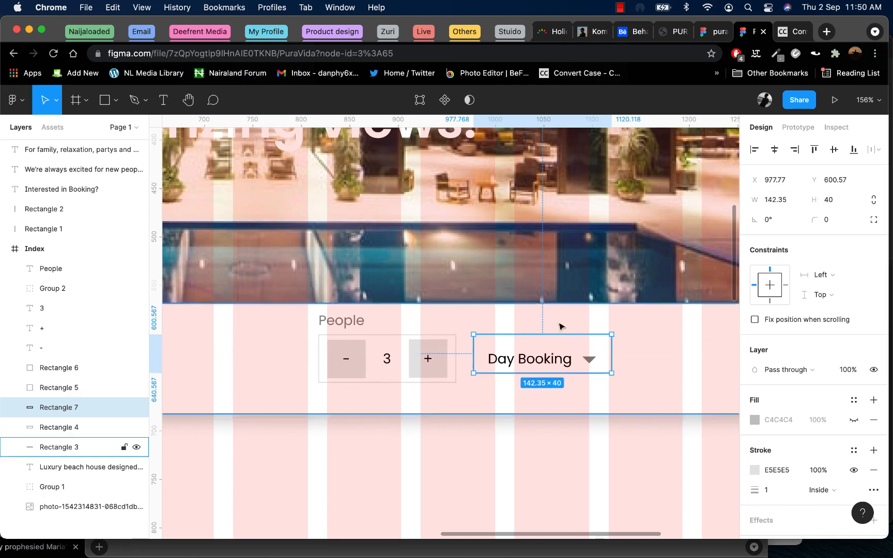
- Centre the "Day Booking" text-and-triangle group in its outlined box and move both down until the box sits at about Y 626
left_click(543, 363)
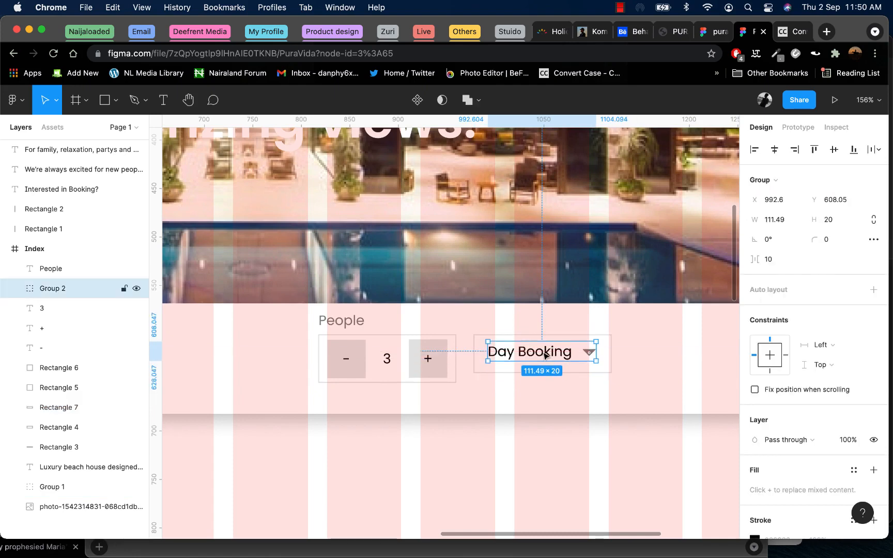
left_click(572, 371, "shift")
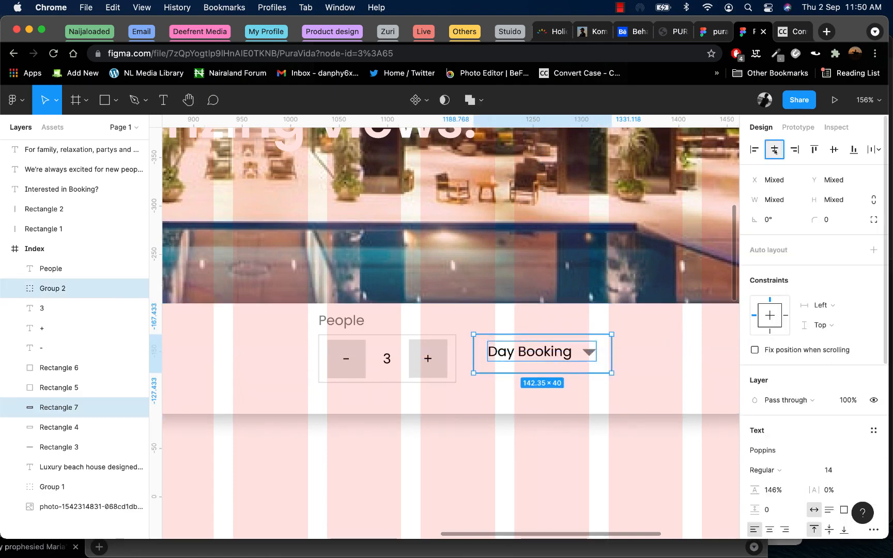
left_click(834, 149)
left_click_drag(541, 355, 542, 380)
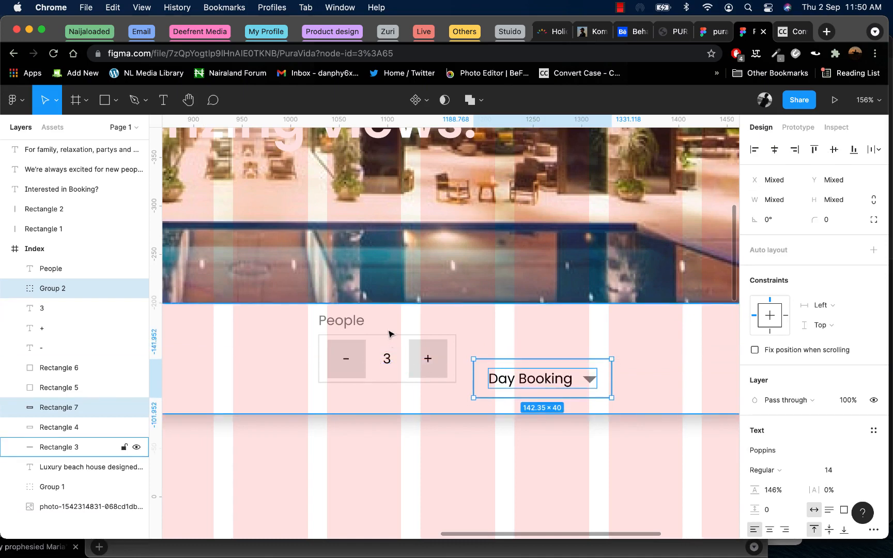
left_click(346, 352)
left_click(386, 341)
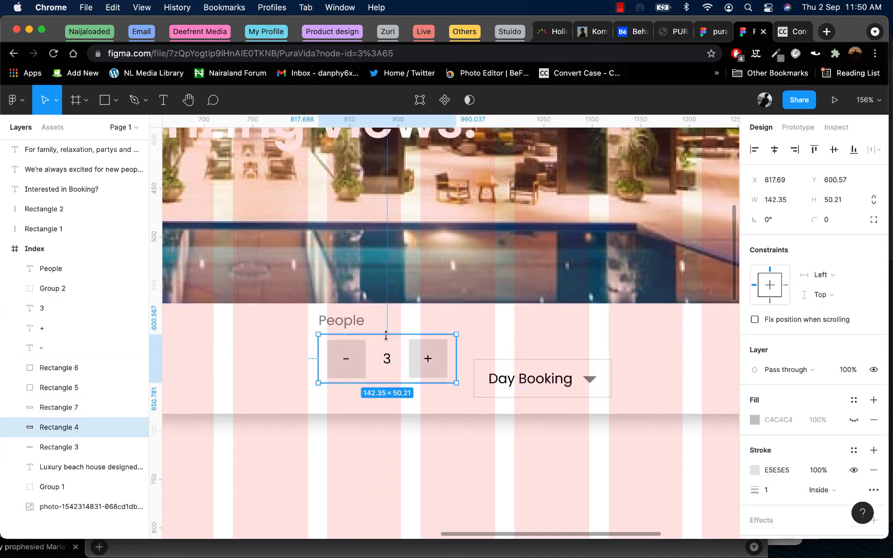
left_click(345, 359)
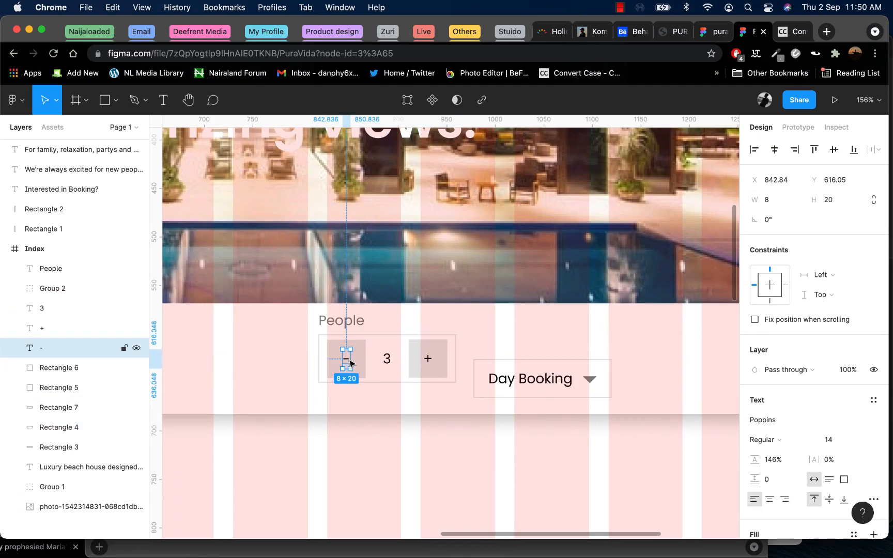
left_click(390, 364, "shift")
left_click(334, 364, "shift")
left_click(424, 359, "shift")
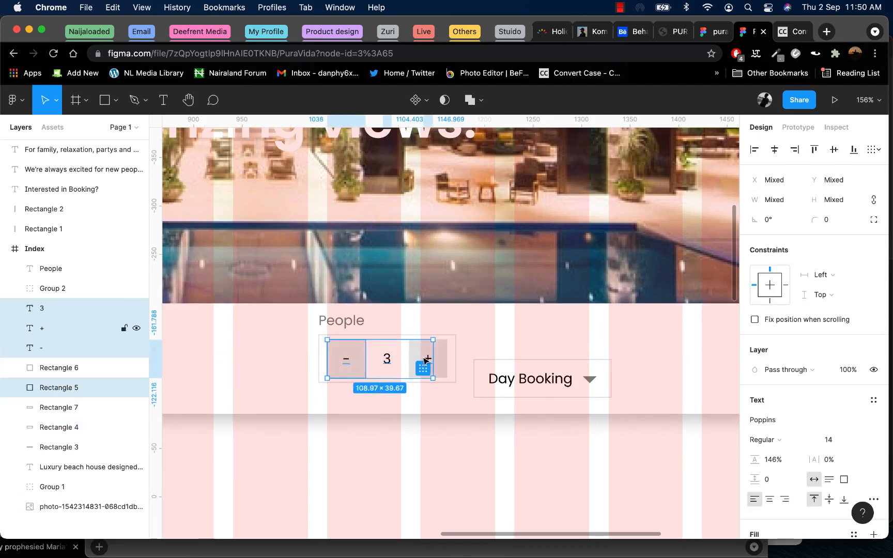
left_click(426, 366)
key("ctrl+z")
- Group the People counter's outlined box, both grey squares and the "-", "3" and "+" texts
left_click(428, 362)
left_click(428, 360)
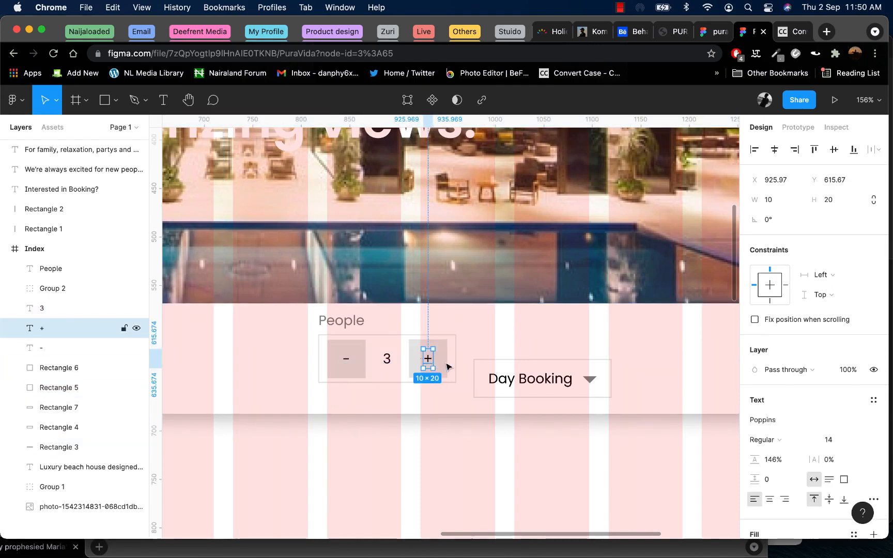
left_click(442, 368, "shift")
left_click(456, 366, "shift")
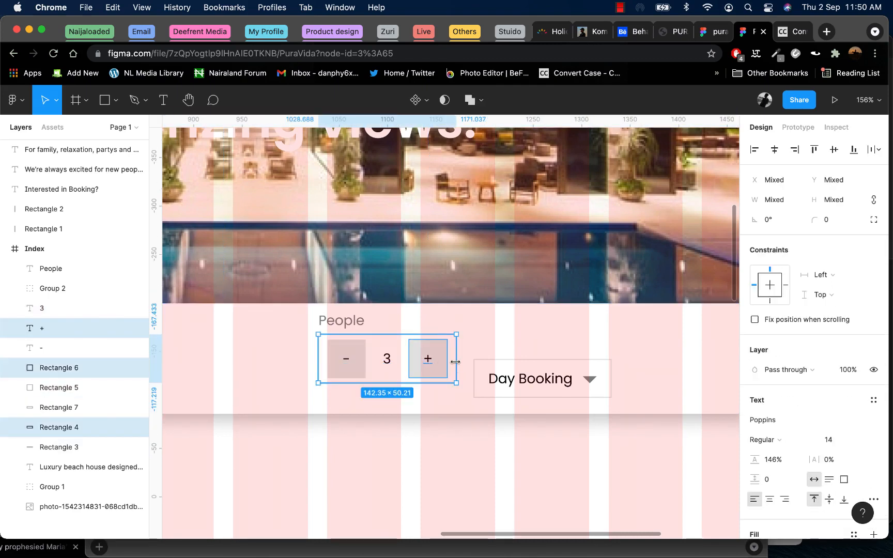
left_click(387, 359, "shift")
left_click(345, 359, "shift")
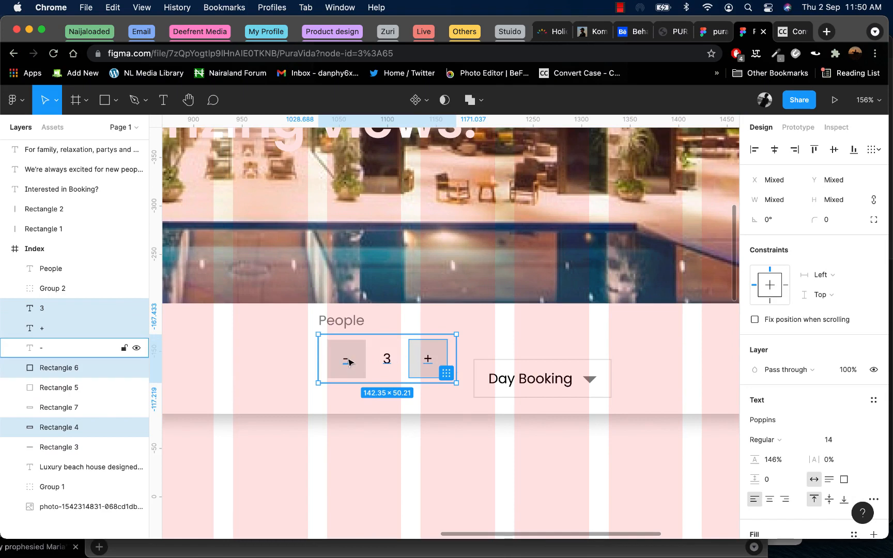
left_click(337, 354, "shift")
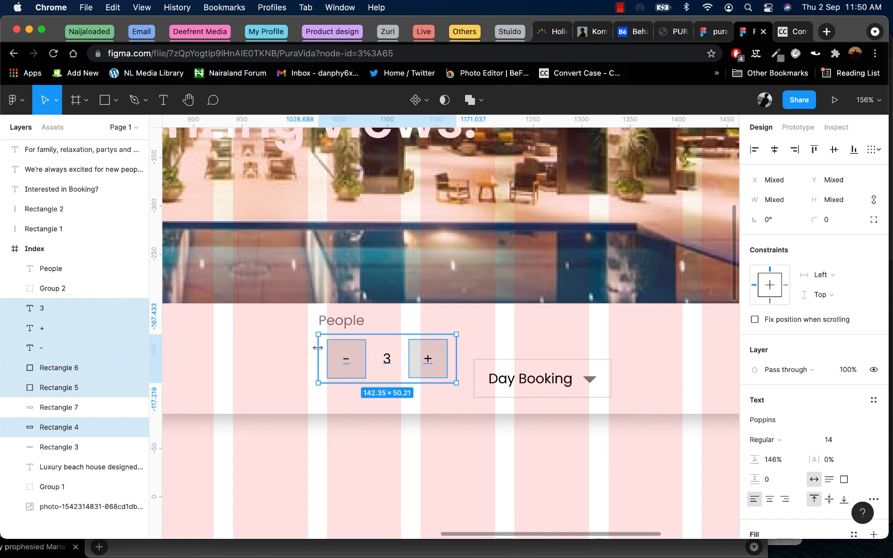
right_click(357, 358)
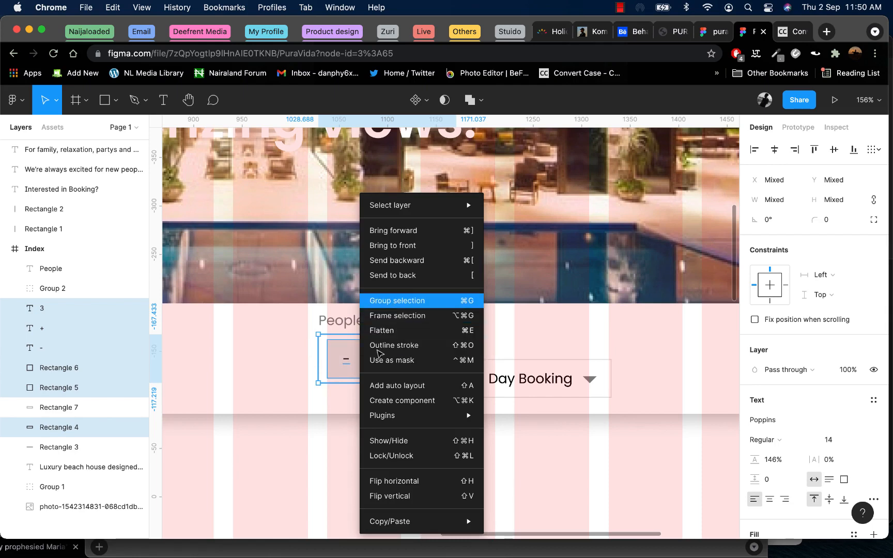
left_click(384, 301)
double_click(363, 359)
left_click(442, 364)
left_click(444, 395)
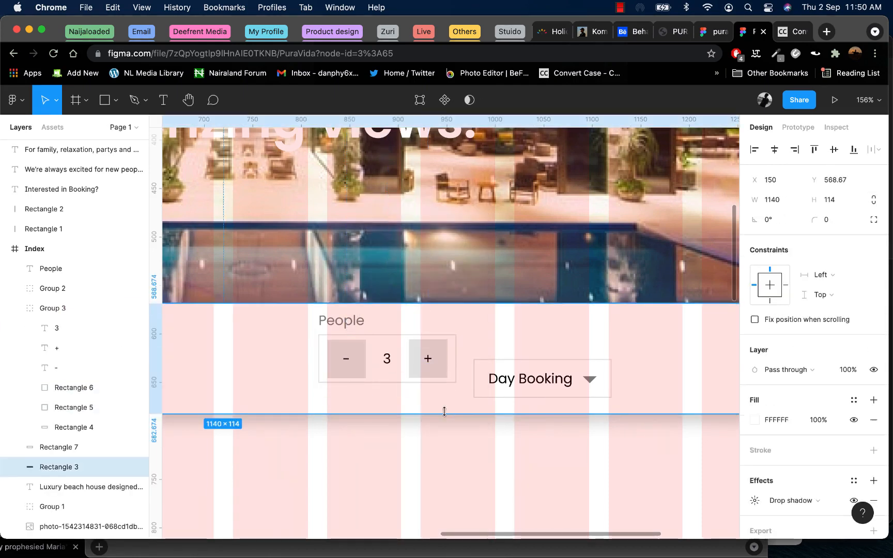
- Move the People counter group down to about Y 616 and shrink it proportionally to about 113 × 40 with the Scale tool
left_click(434, 378)
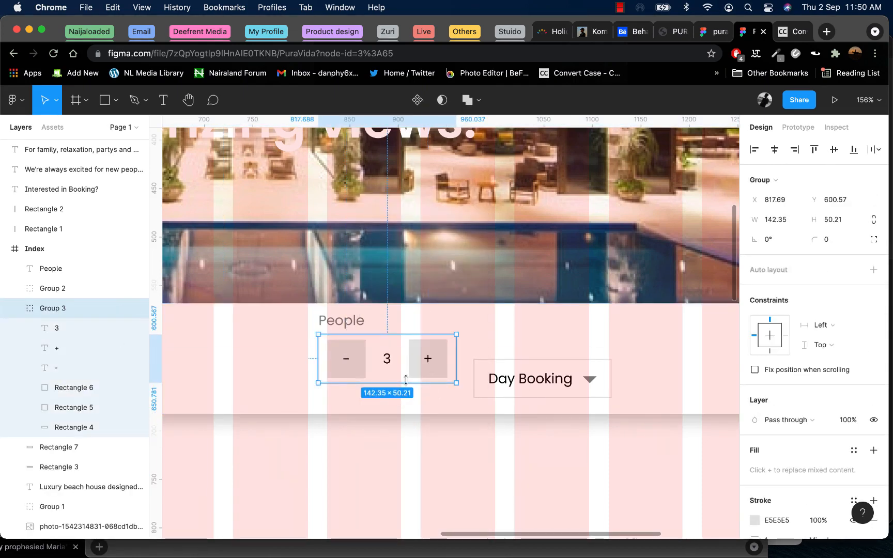
left_click(87, 102)
left_click(56, 103)
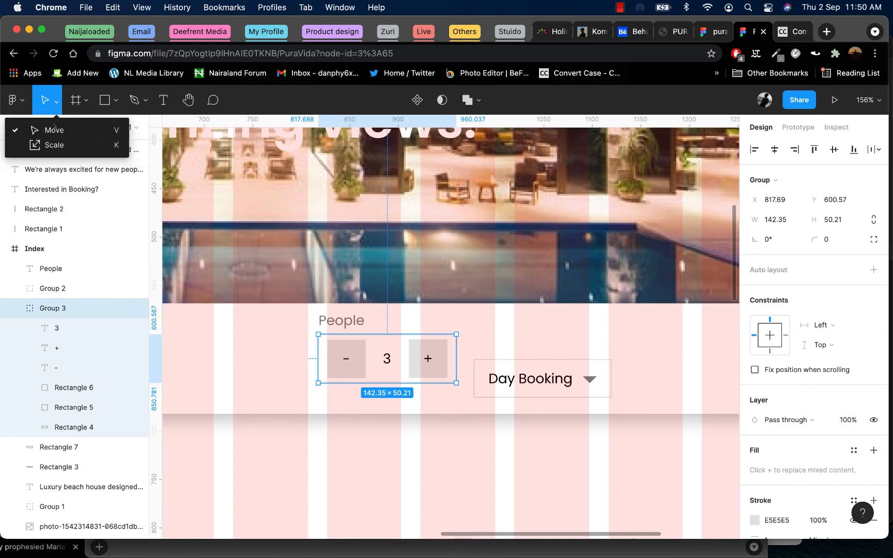
left_click(51, 145)
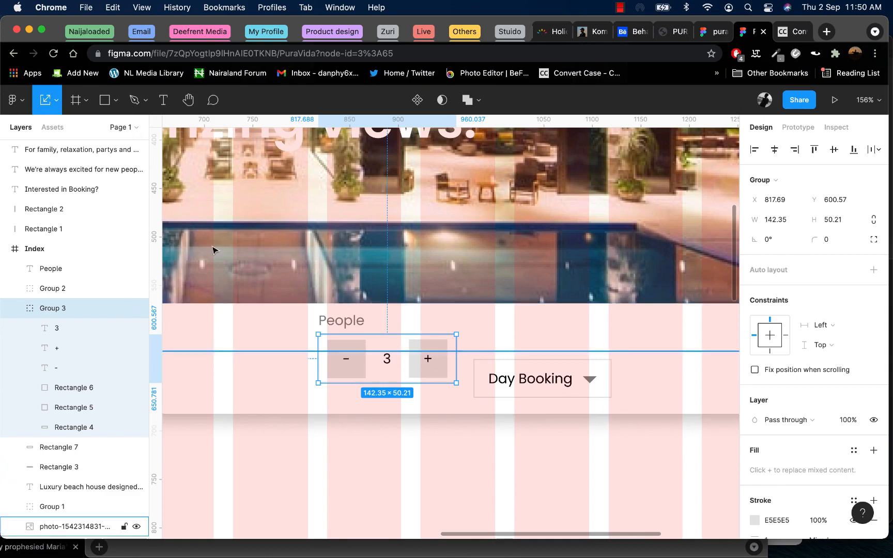
left_click(56, 99)
left_click(50, 145)
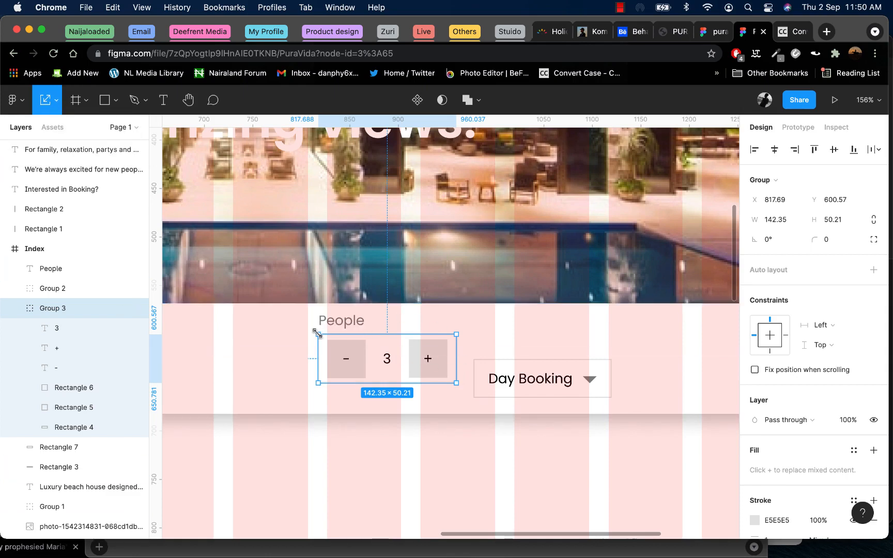
mouse_move(418, 355)
left_mouse_down()
mouse_move(422, 379)
mouse_move(408, 369)
left_mouse_up()
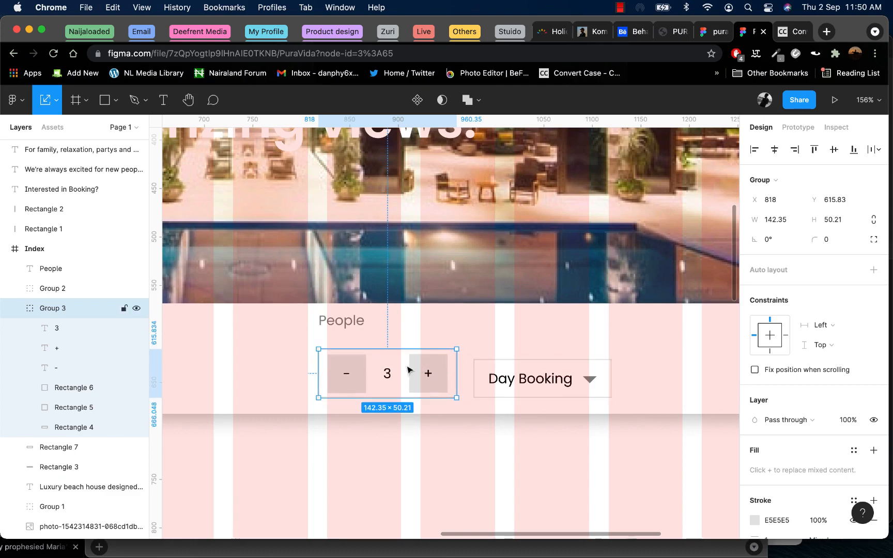
left_click_drag(319, 349, 348, 360)
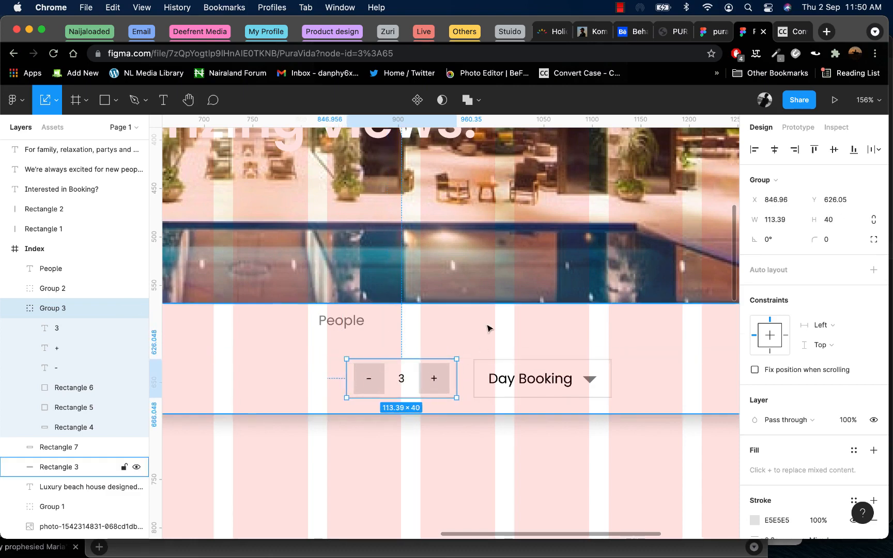
left_click(472, 349)
left_click(448, 359)
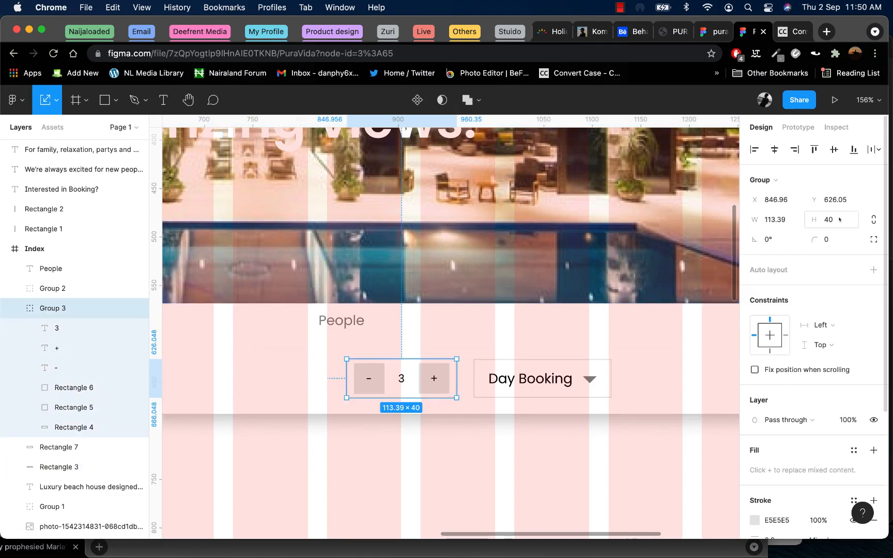
left_click(545, 360)
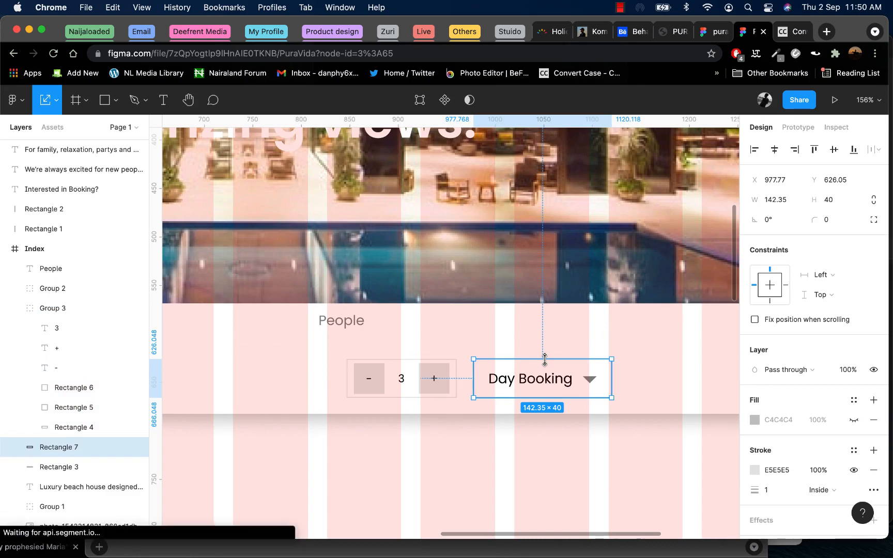
- Move the "People" label to just above its counter and place a copy above the Day Booking box at about X 978, Y 598
left_click(424, 344)
left_click(342, 324)
left_click_drag(342, 323, 494, 344)
- Change the copied label's text above the Day Booking box to "Booking Type"
double_click(495, 342)
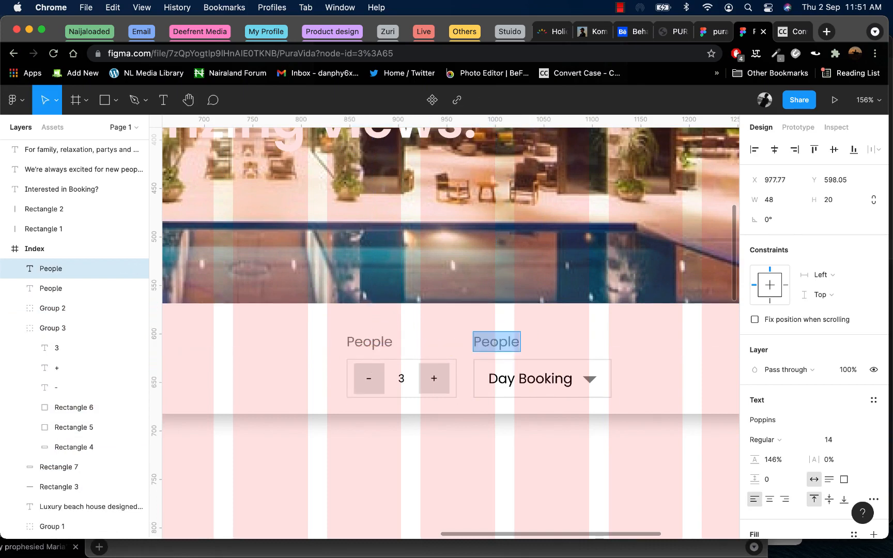
type("Bookin")
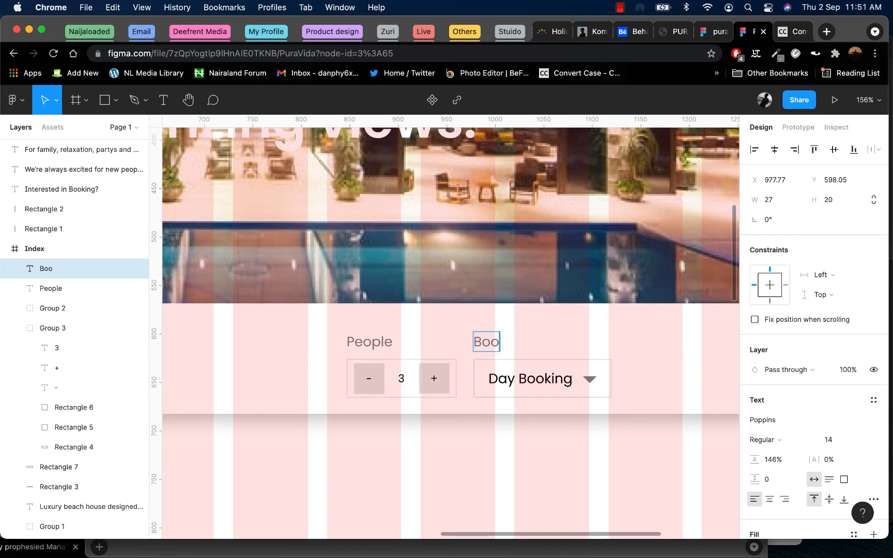
key("BackSpace")
type("ng")
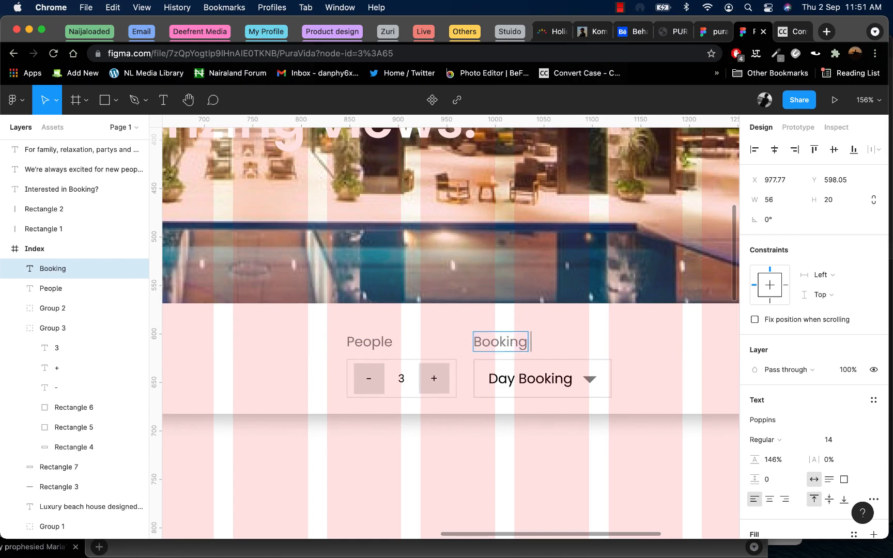
type(" Tu")
type("ype")
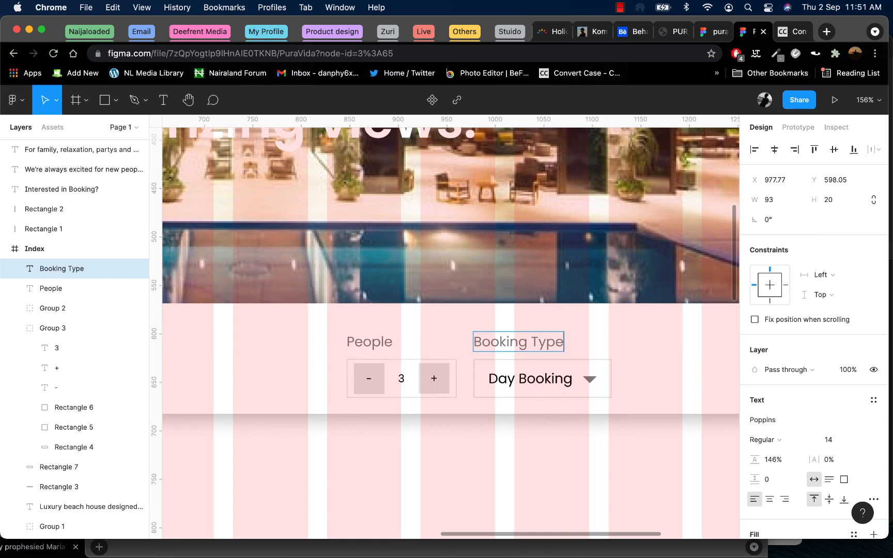
key("Escape")
left_click(610, 424)
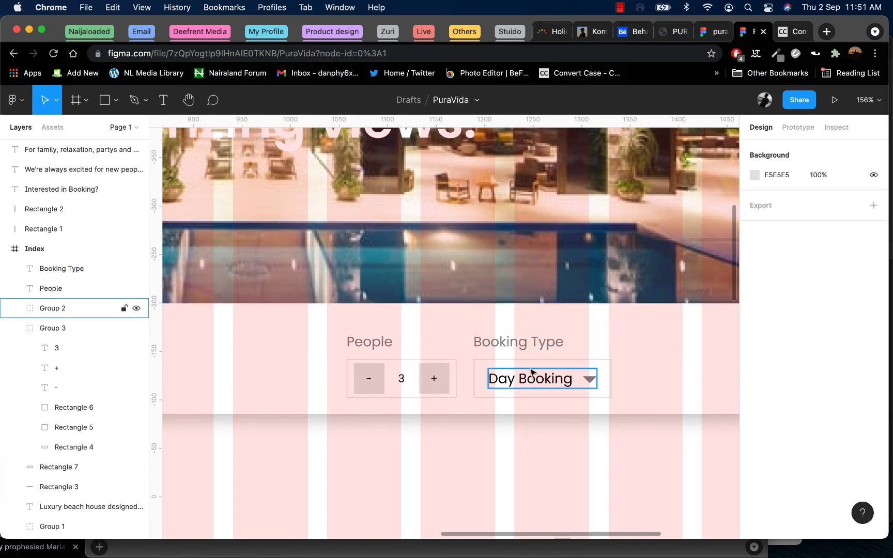
- Group the People counter, the Day Booking dropdown with its box, and both labels, and move the group to about X 730, Y 601
scroll(531, 371, "right", 3)
scroll(519, 362, "right", 4)
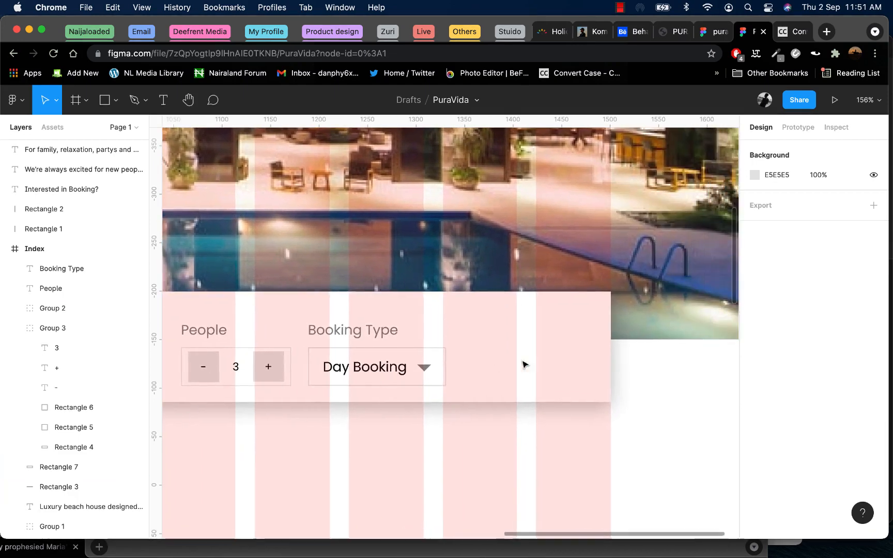
scroll(527, 366, "down", 5)
left_click(454, 366)
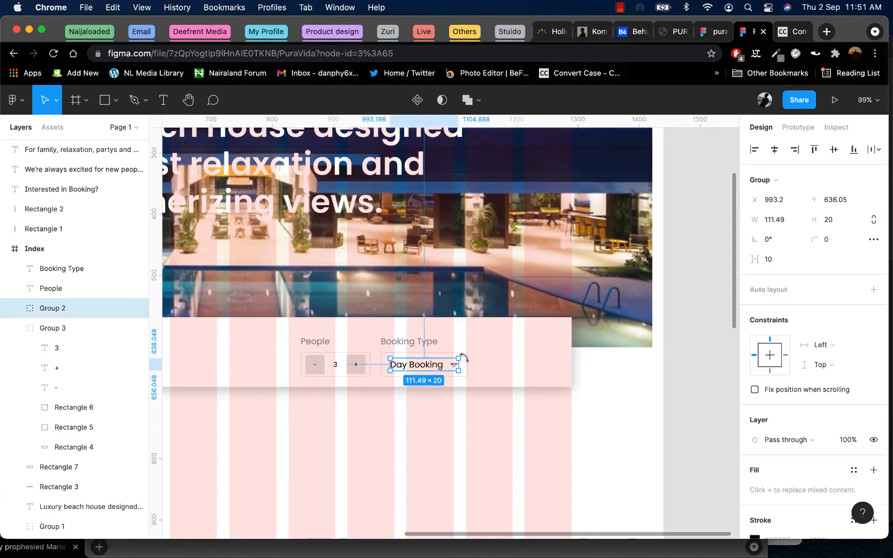
left_click(450, 361, "shift")
left_click(408, 342, "shift")
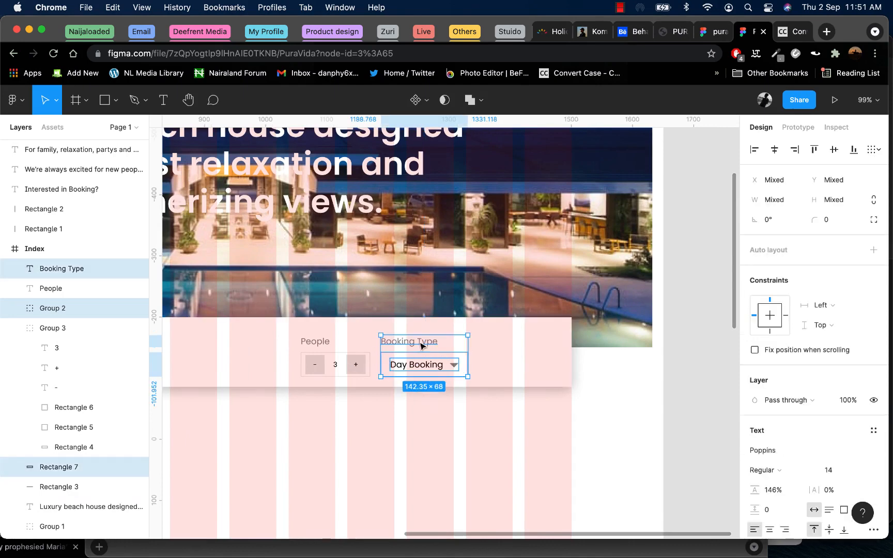
left_click(365, 365, "shift")
left_click(321, 343, "shift")
right_click(314, 346)
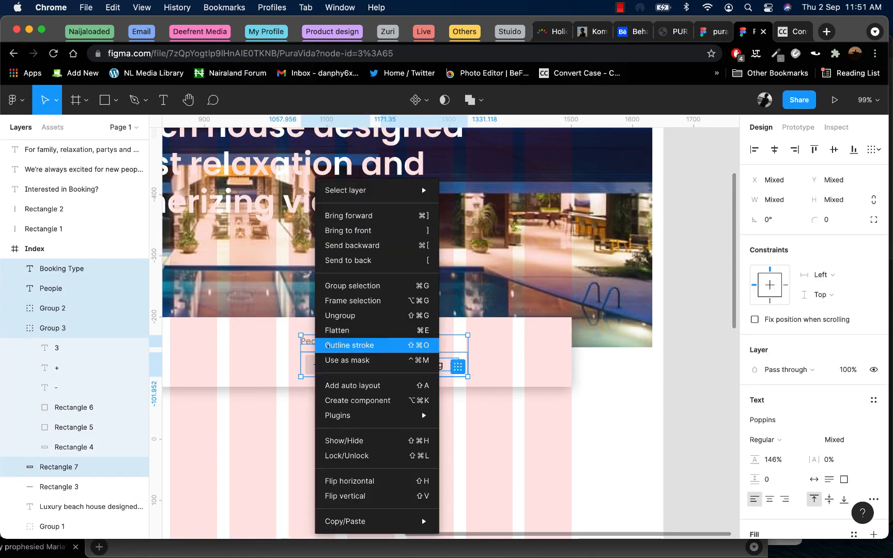
left_click(344, 286)
left_click_drag(329, 368, 260, 372)
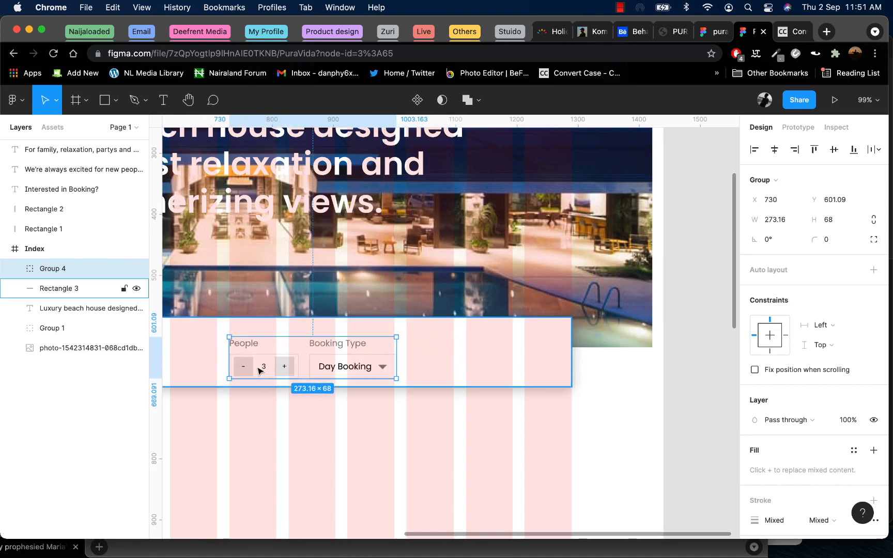
- Draw a rectangle about 173 wide beside the Day Booking dropdown at about X 1020, Y 626, and set its height to 40
key("r")
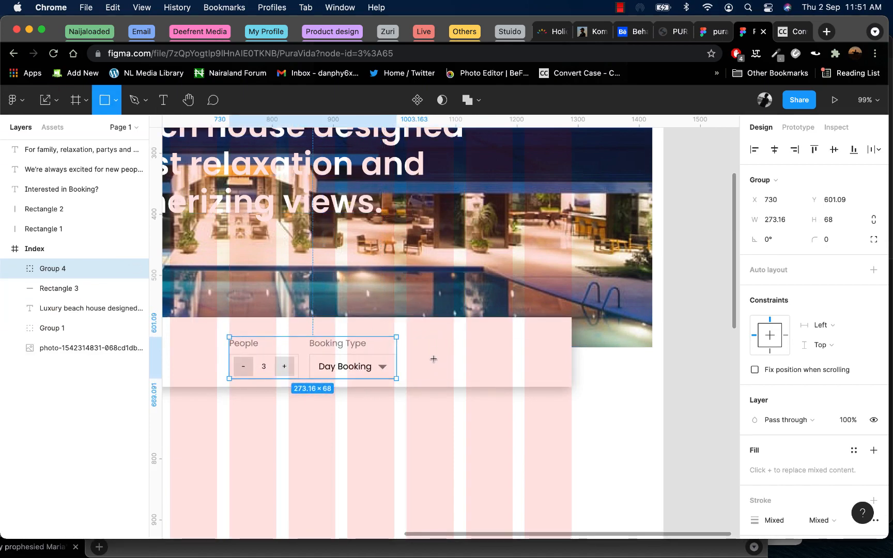
left_click_drag(407, 352, 513, 376)
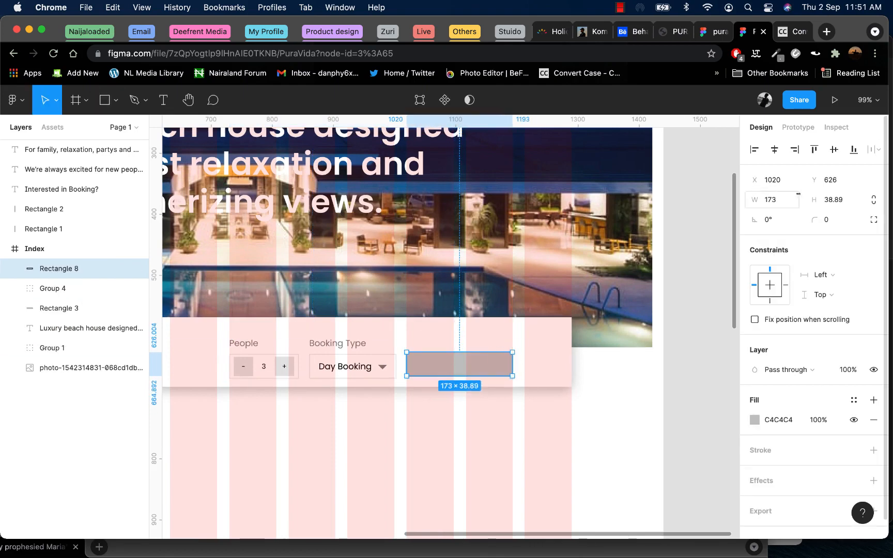
left_click(830, 199)
type("40")
key("Return")
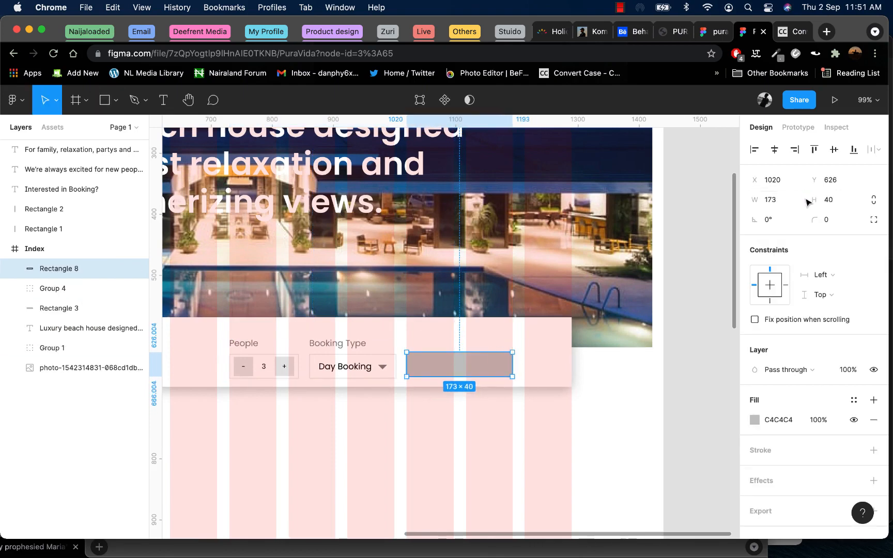
left_click(517, 402)
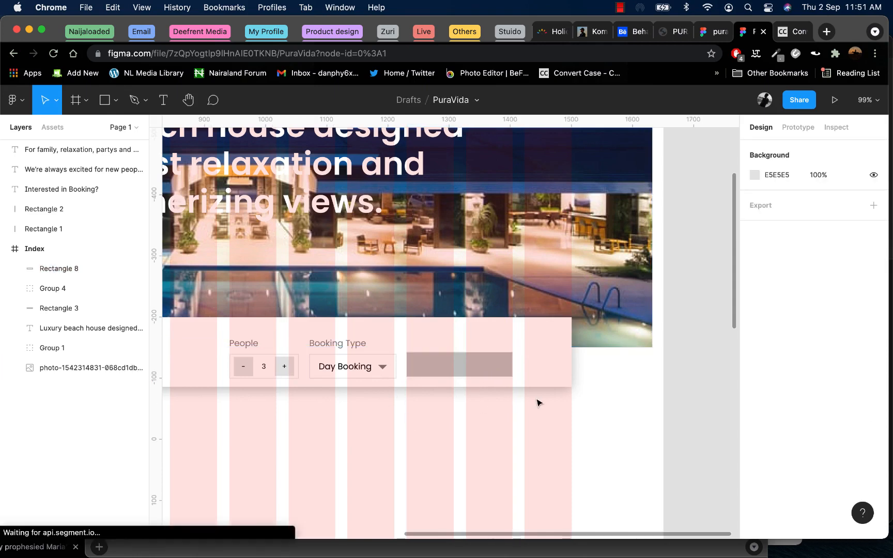
- Open the fill colour value of the new rectangle beside the Day Booking dropdown for editing
left_click(457, 361)
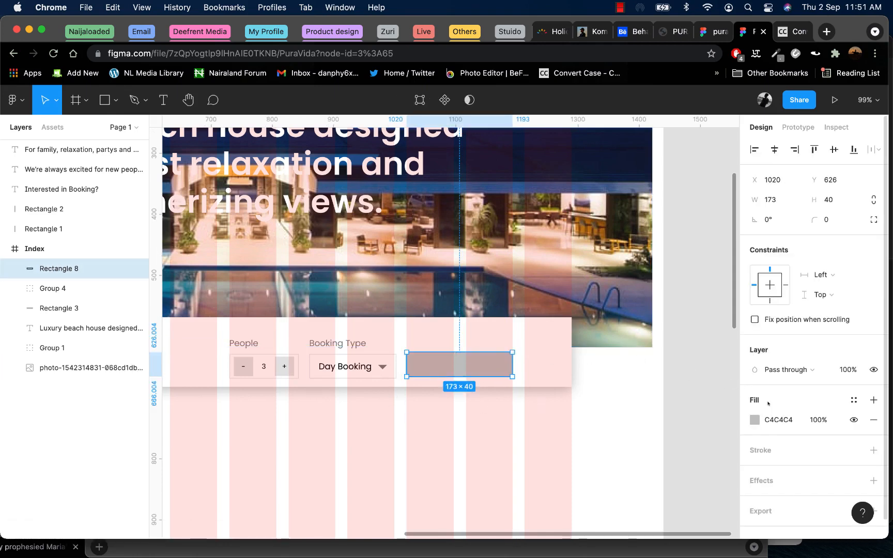
left_click(771, 420)
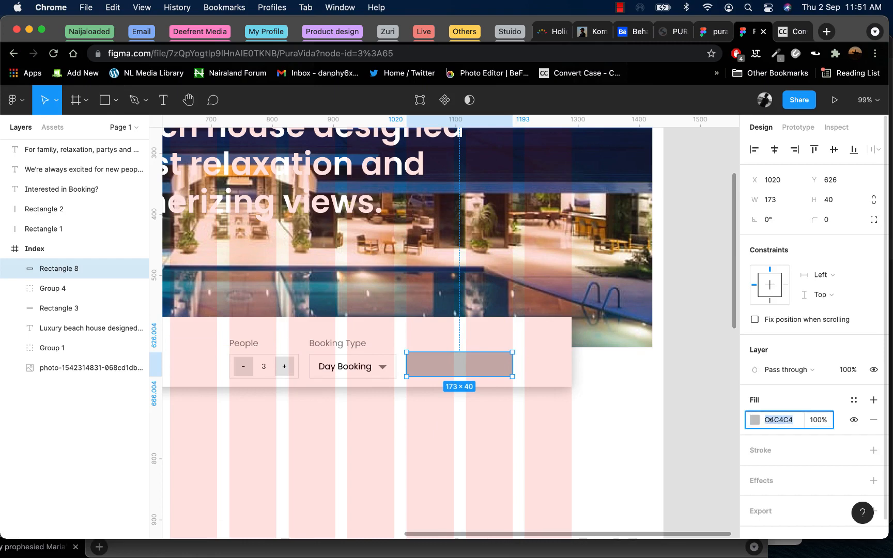
- Set the fill colour of the new rectangle beside the Booking Type field to EDA075
type("eDA075")
key("Return")
left_click(594, 445)
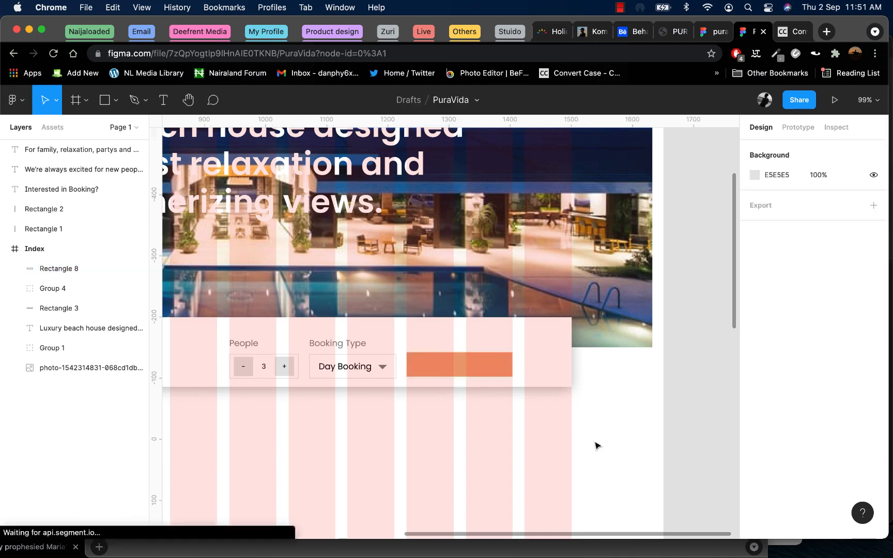
- Try the stronger orange F19B6B as the rectangle's fill, and restore the fill to EDA075
left_click(455, 366)
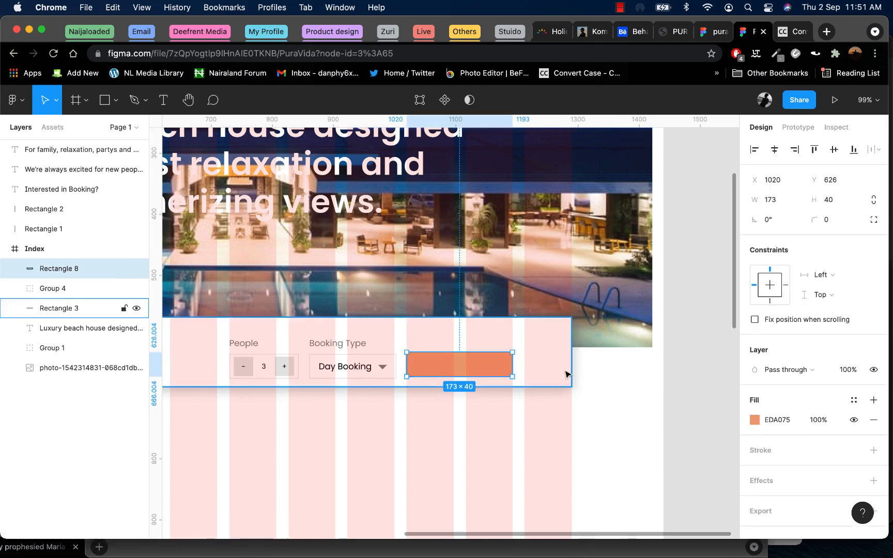
left_click(754, 421)
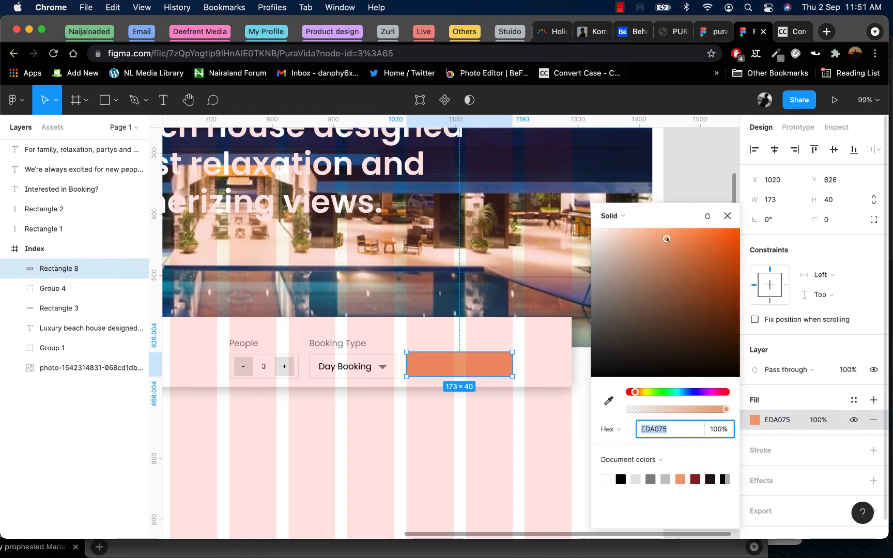
left_click_drag(667, 238, 674, 240)
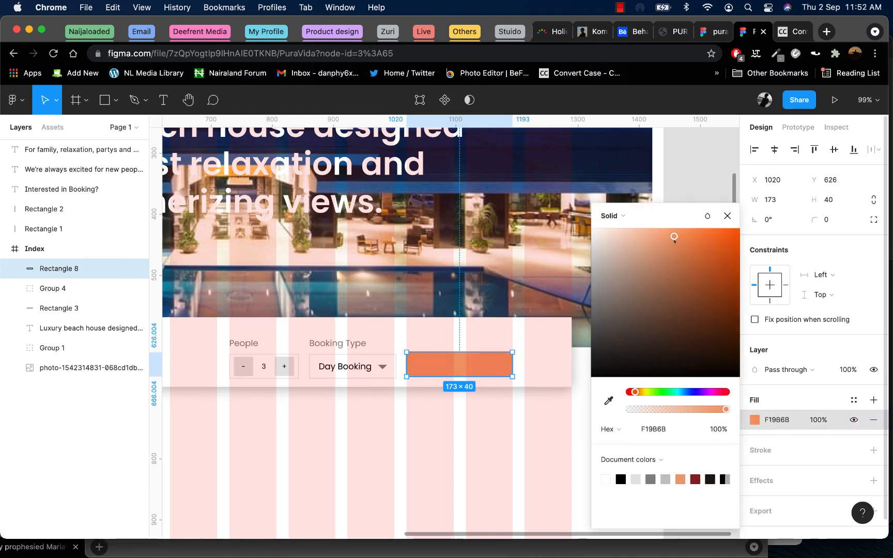
left_click(794, 422)
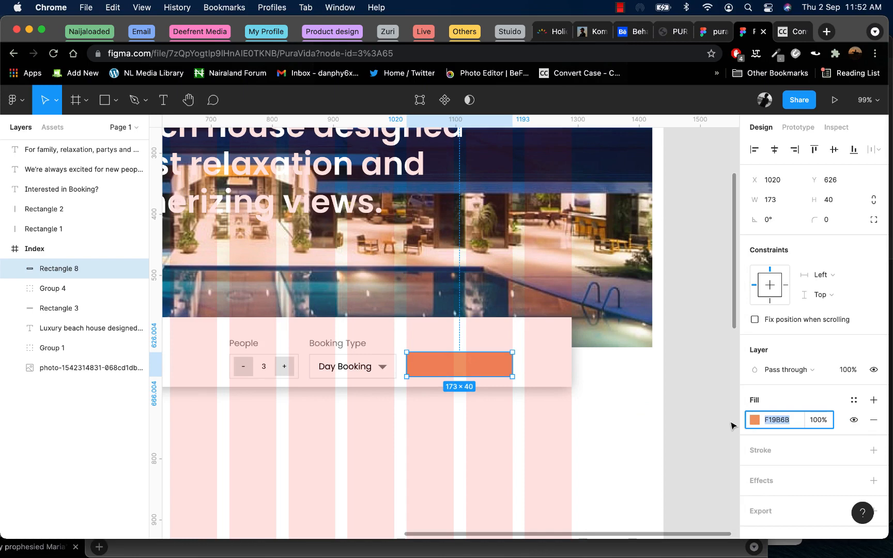
type("EDA075")
key("Return")
left_click(660, 429)
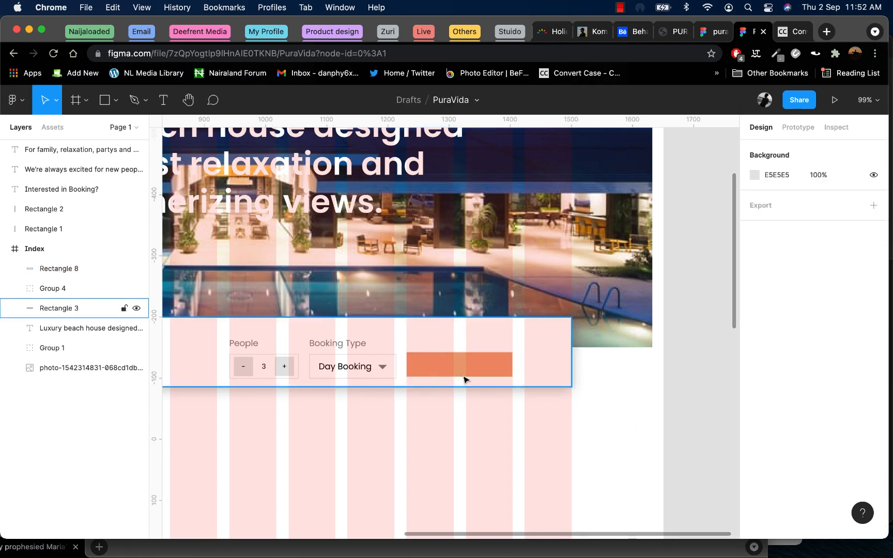
- Try to place a copy of the Day Booking text in front of the orange rectangle, and delete the copy
double_click(350, 370)
double_click(350, 370)
left_click_drag(350, 370, 442, 340)
right_click(442, 351)
left_click(468, 245)
right_click(441, 348)
left_click(474, 246)
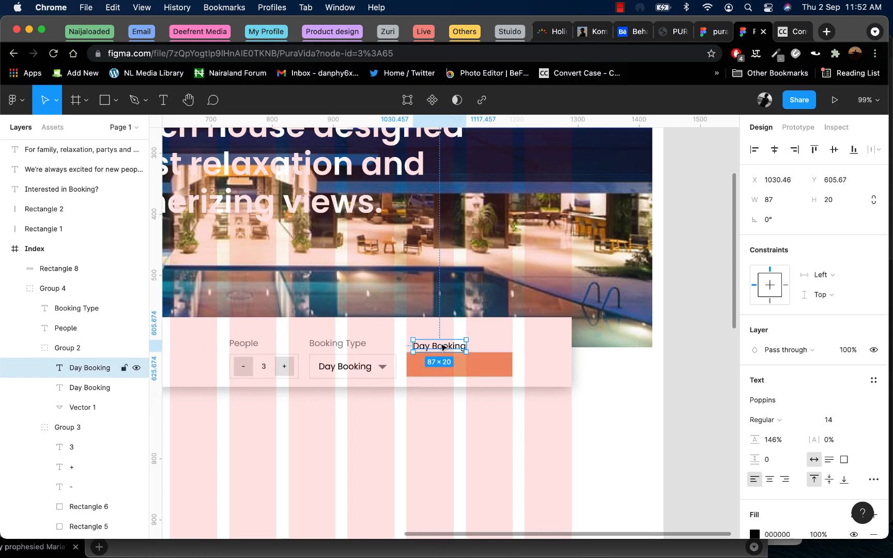
right_click(442, 340)
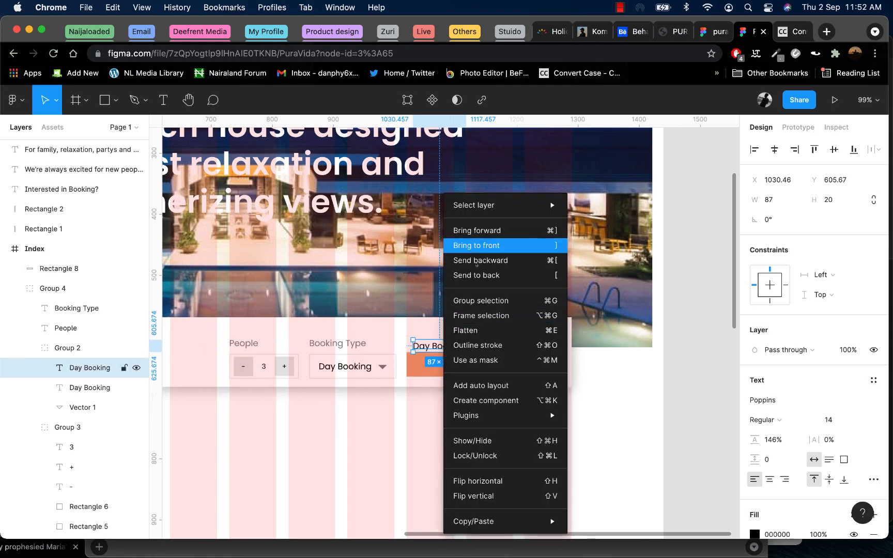
left_click(476, 261)
left_click_drag(442, 349, 442, 359)
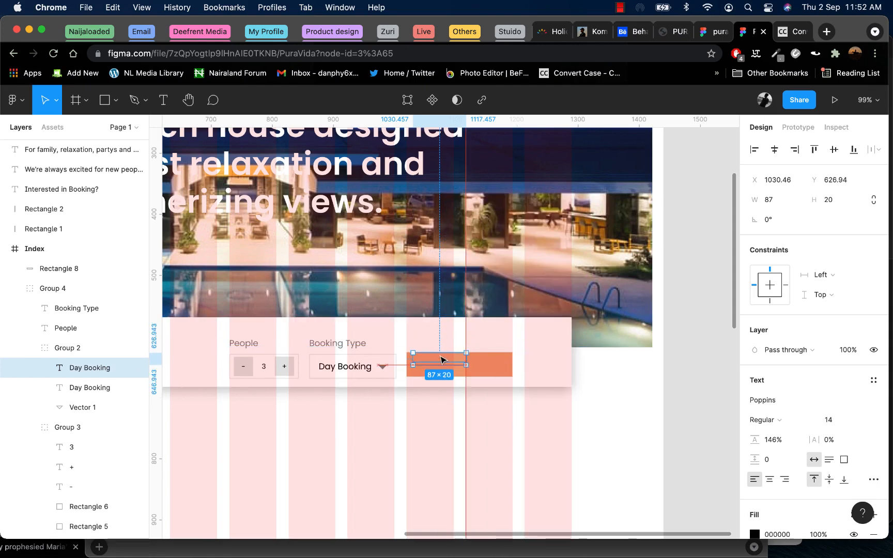
key("Delete")
- Add the text CHOOSE DATES just above the orange rectangle, near its left edge
left_click(448, 339)
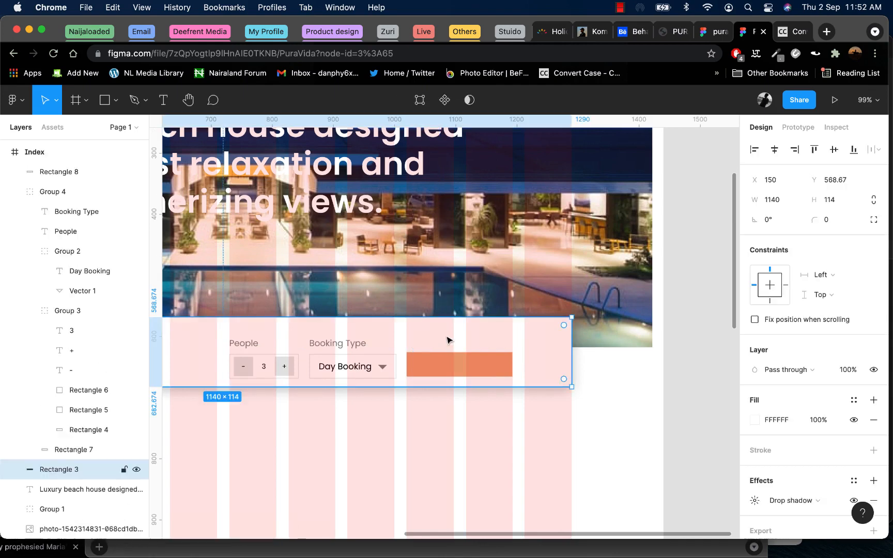
key("t")
left_click(424, 338)
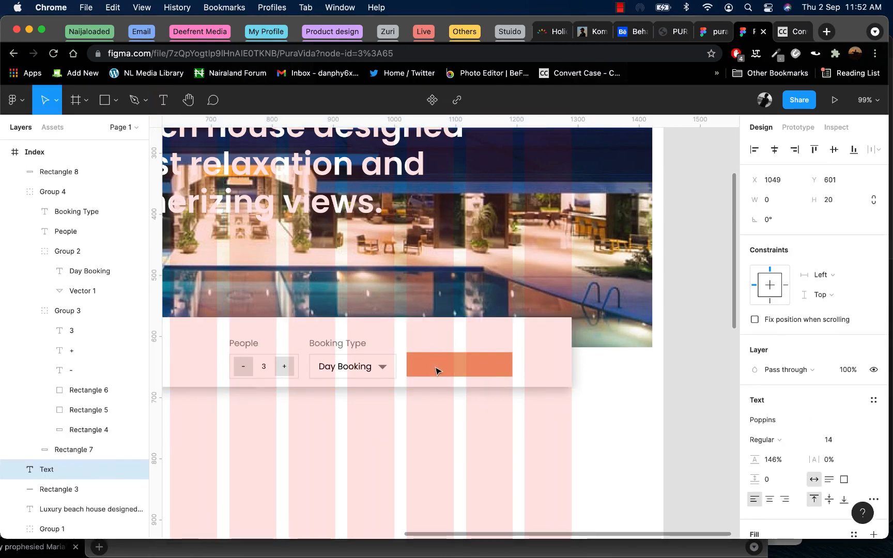
type("CHOOS")
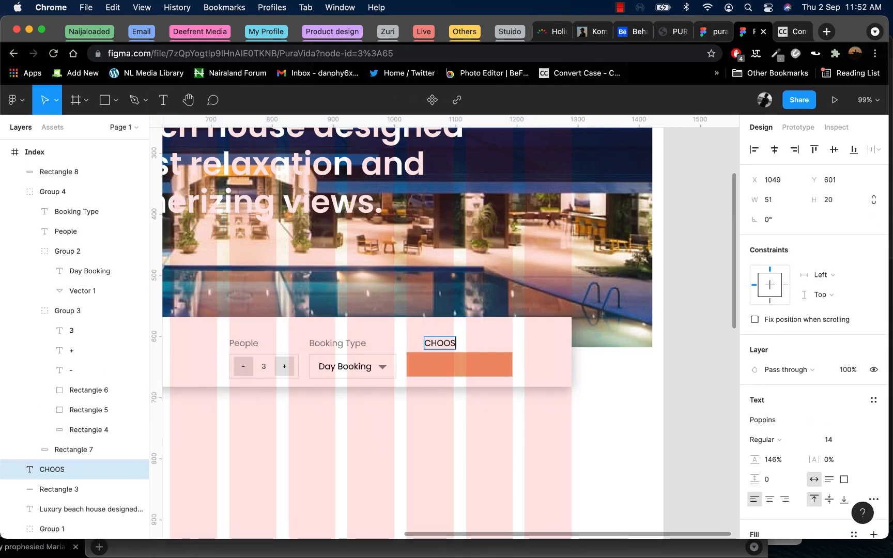
type("E DATE")
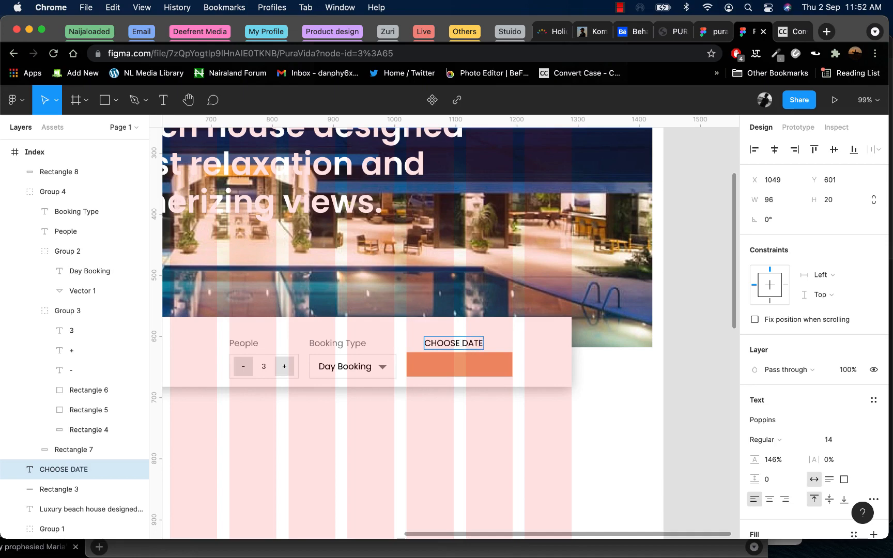
type("S")
key("Escape")
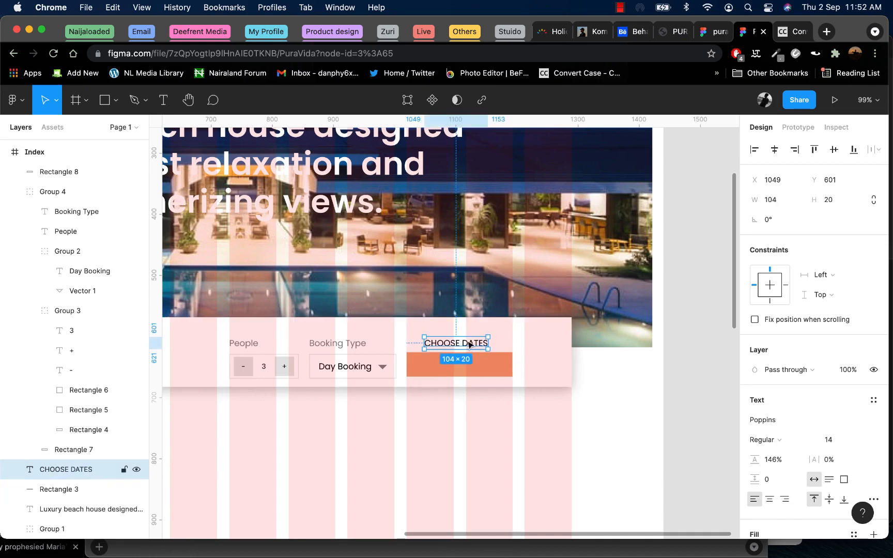
left_click_drag(469, 345, 457, 344)
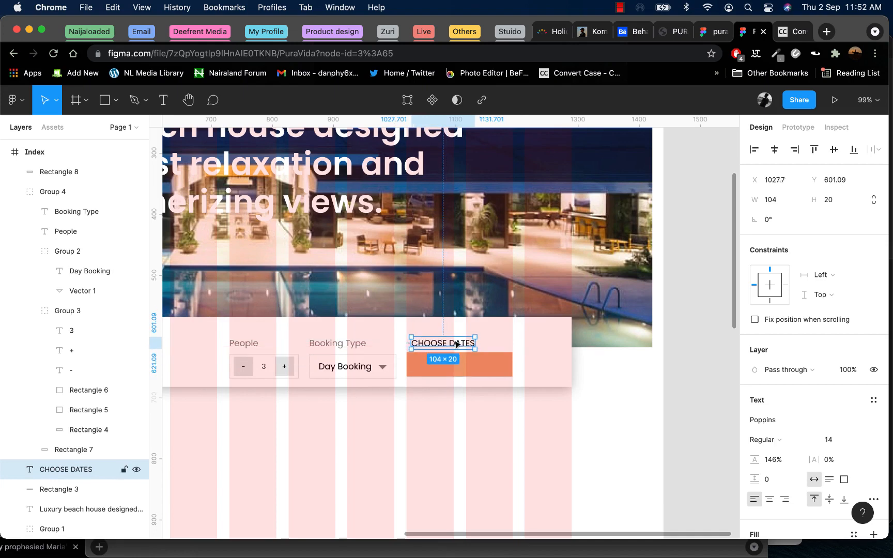
- Reorder the layers so that the orange rectangle sits directly beneath the CHOOSE DATES text
left_click(438, 361)
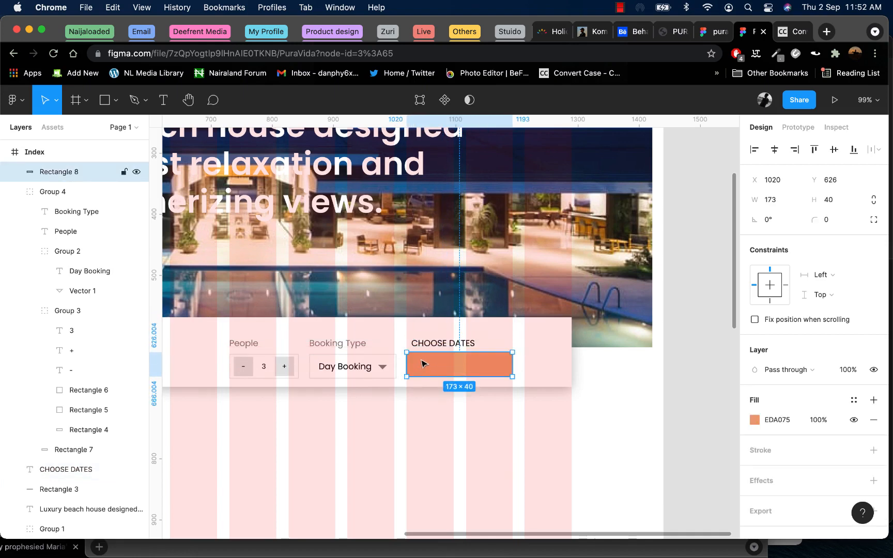
left_click(432, 347)
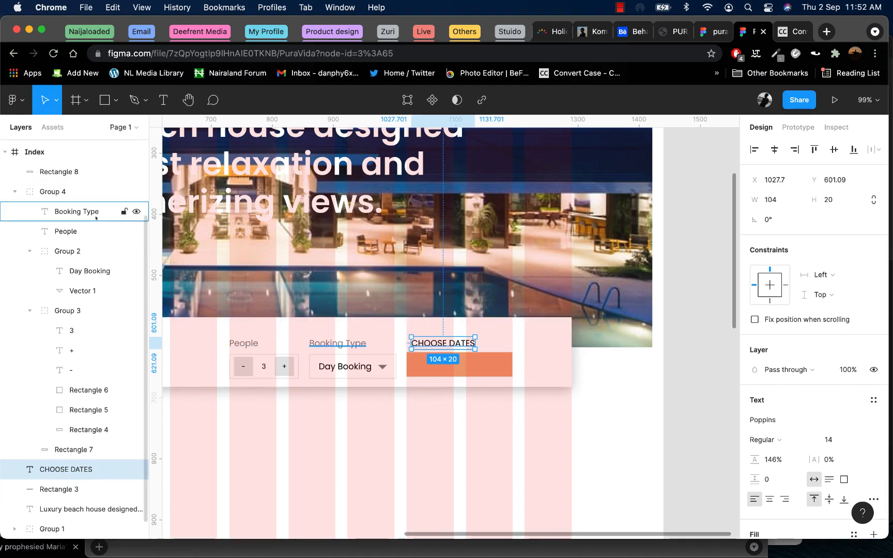
left_click_drag(64, 178, 70, 478)
- Try moving the CHOOSE DATES text onto the orange rectangle, undoing each move
left_click(455, 344)
left_click_drag(455, 344, 433, 368)
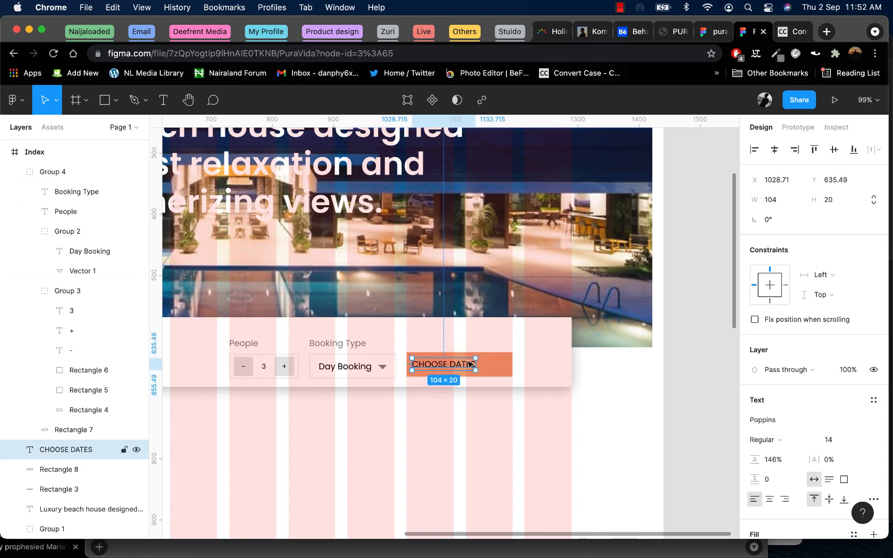
key("ctrl+z")
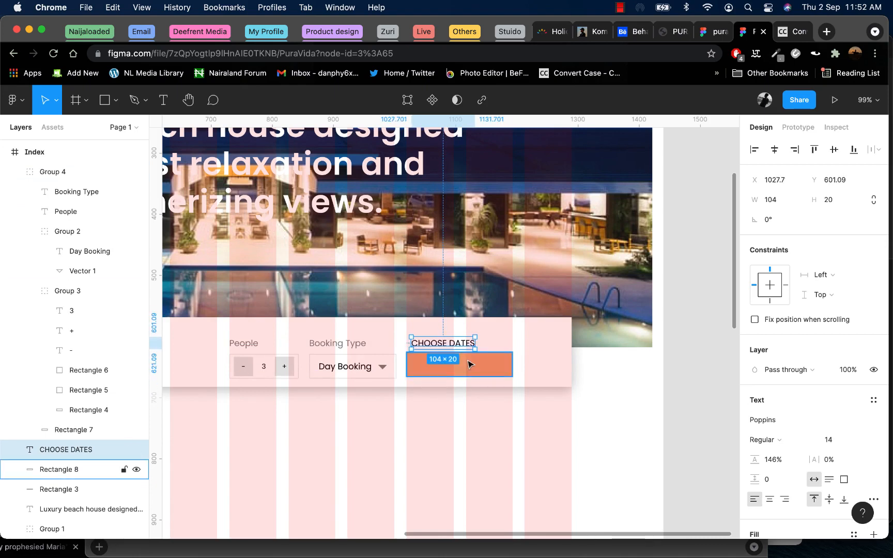
left_click(429, 362)
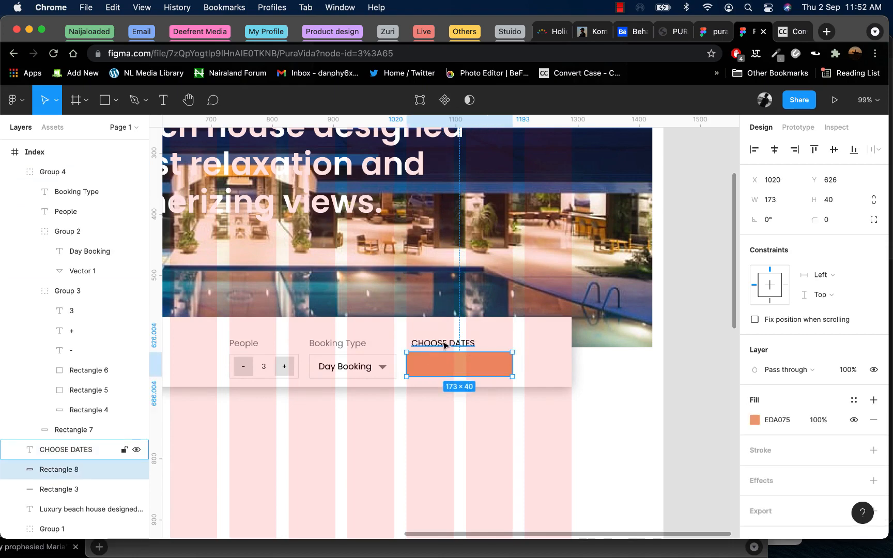
left_click(444, 344)
left_click_drag(434, 347, 437, 367)
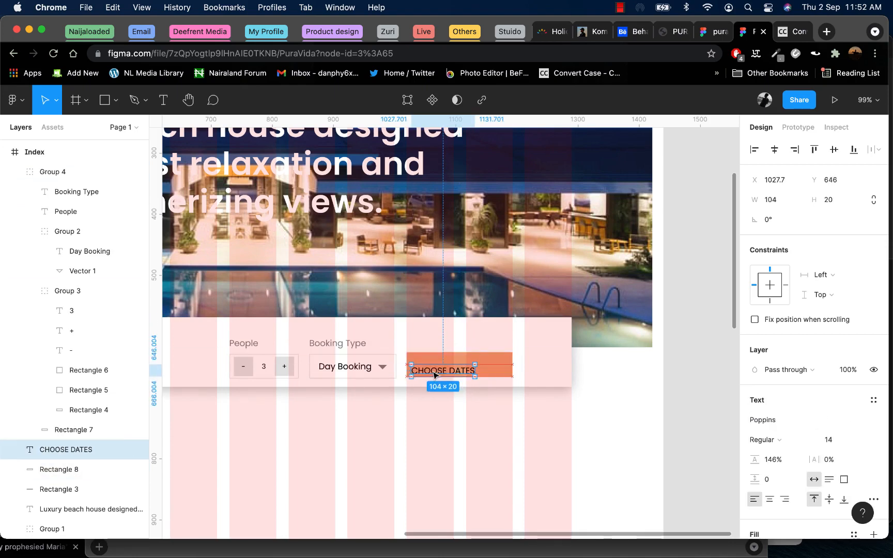
key("ctrl+z")
left_click(435, 364)
double_click(436, 346)
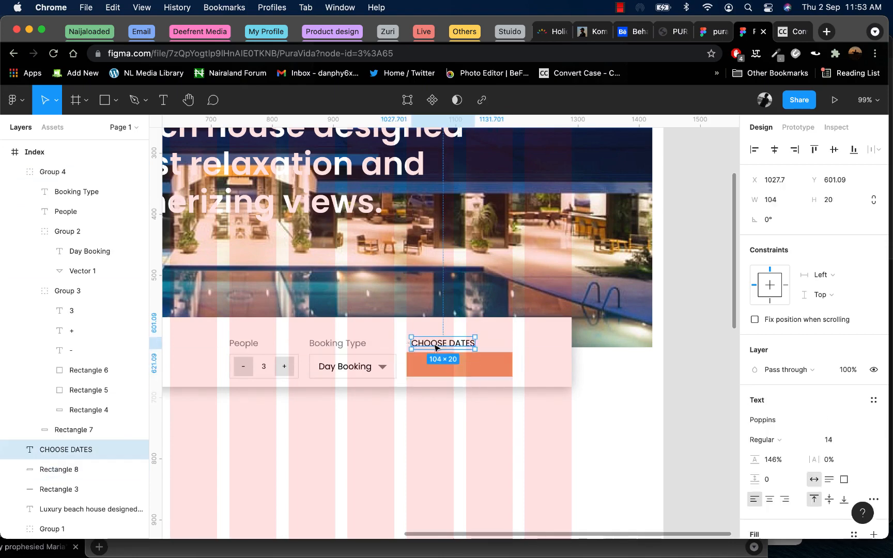
key("Escape")
mouse_move(433, 343)
left_mouse_down()
mouse_move(434, 370)
mouse_move(436, 343)
left_mouse_up()
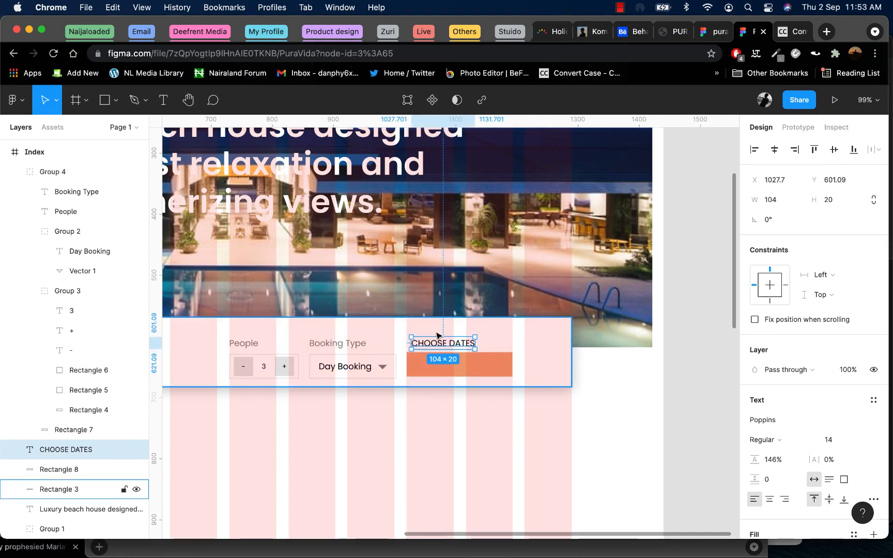
left_click(481, 344)
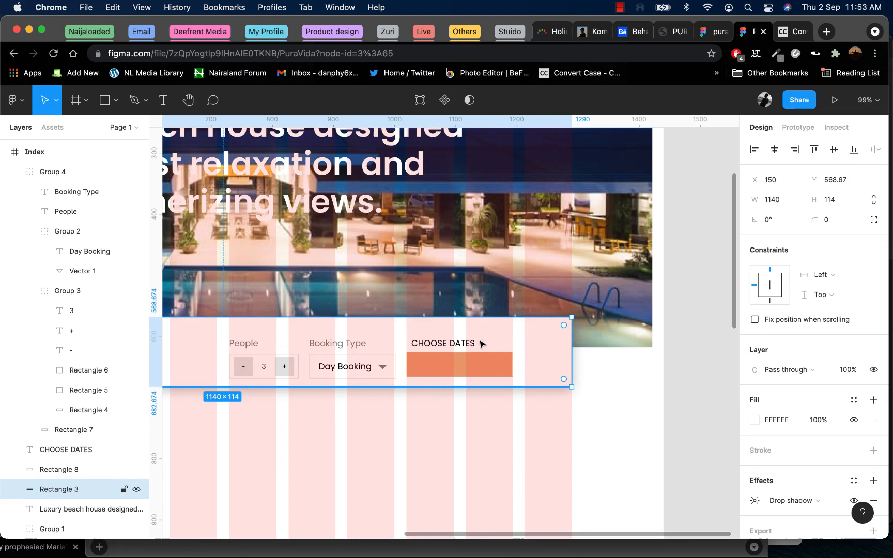
left_click(442, 364)
left_click(433, 347)
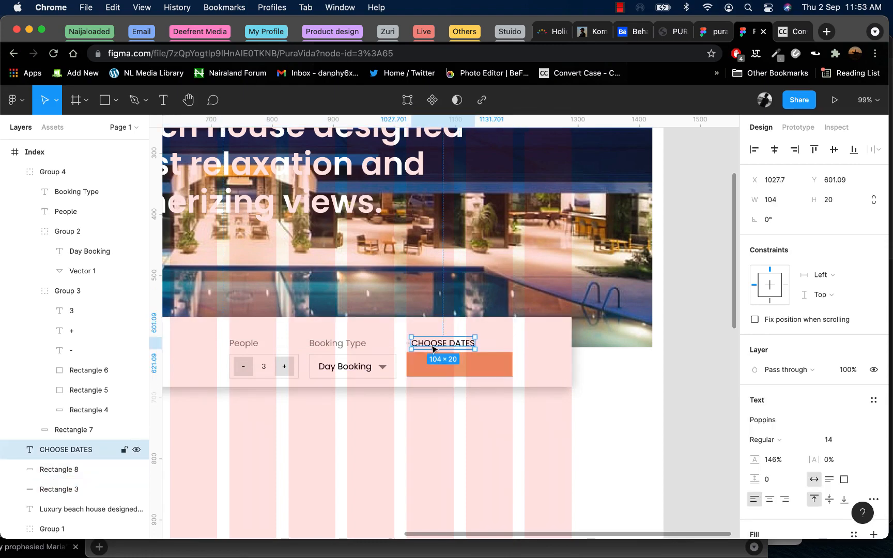
left_click(429, 367)
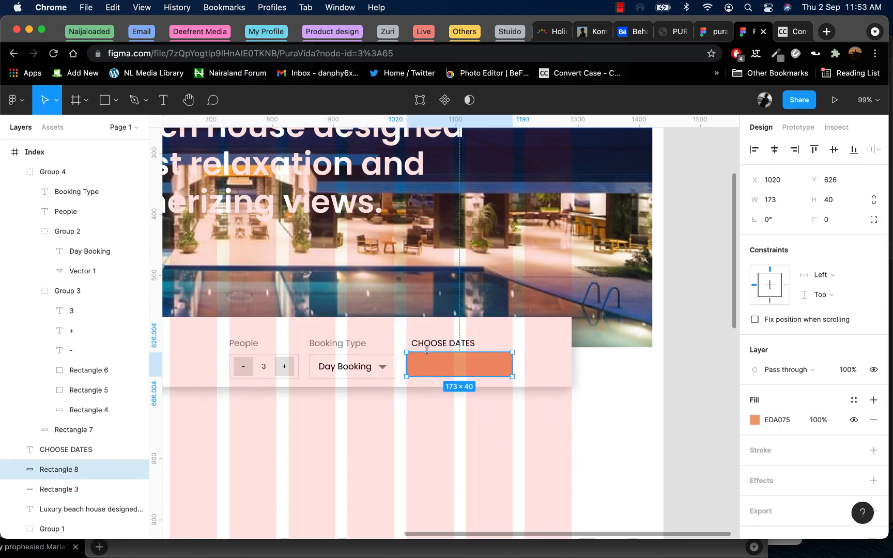
- Move the CHOOSE DATES text onto the left part of the orange rectangle, to about X 1030, Y 635
left_click(428, 345)
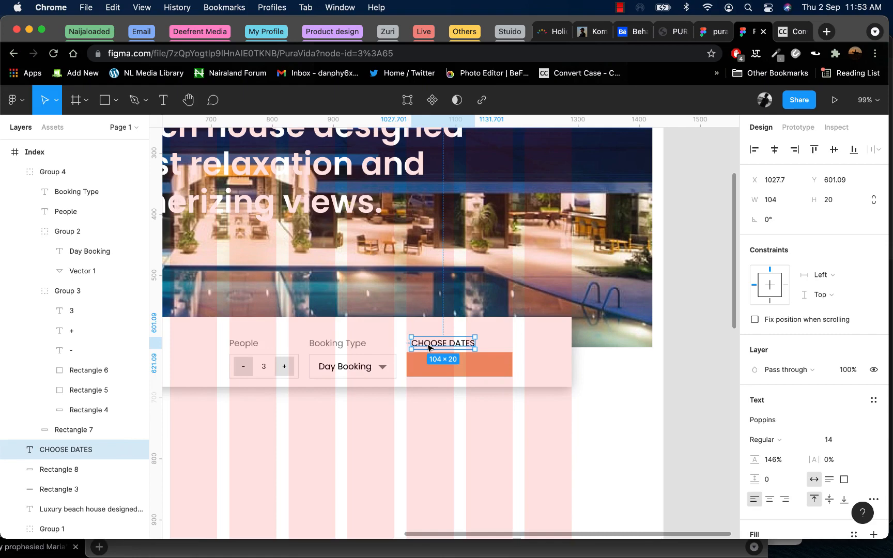
left_click_drag(429, 348, 429, 368)
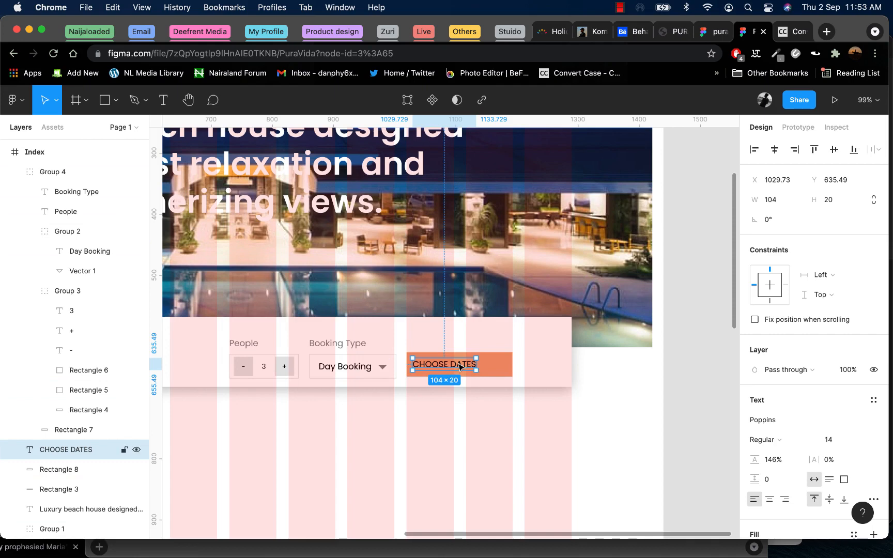
left_click(519, 367)
- Set the CHOOSE DATES text fill to FFFFFF and lower the text slightly, to about Y 638, on the orange rectangle
left_click(475, 366)
scroll(765, 460, "down", 3)
left_click(757, 396)
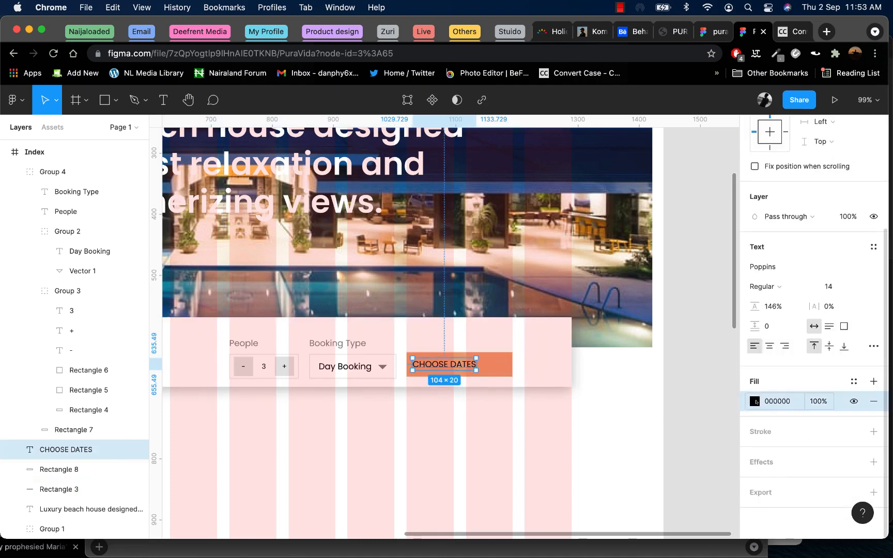
left_click(755, 401)
type("FFFFFF")
key("Return")
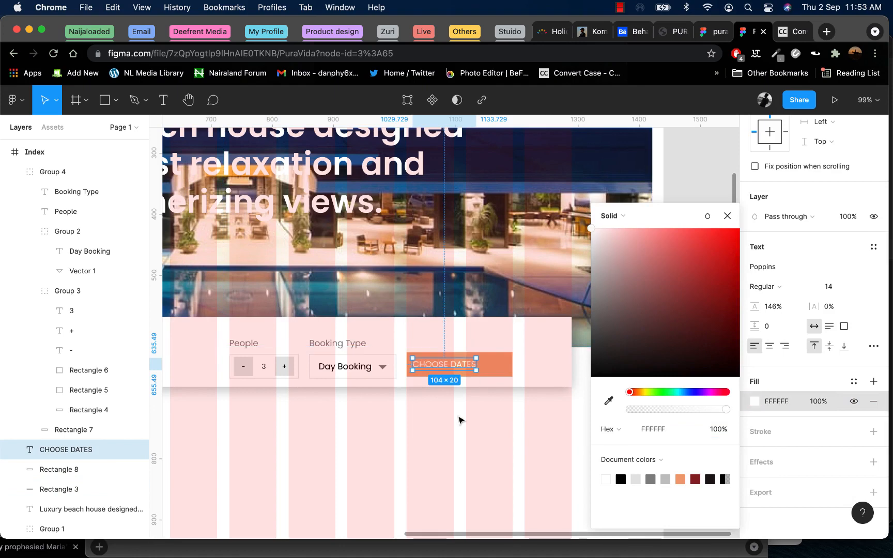
left_click(463, 483)
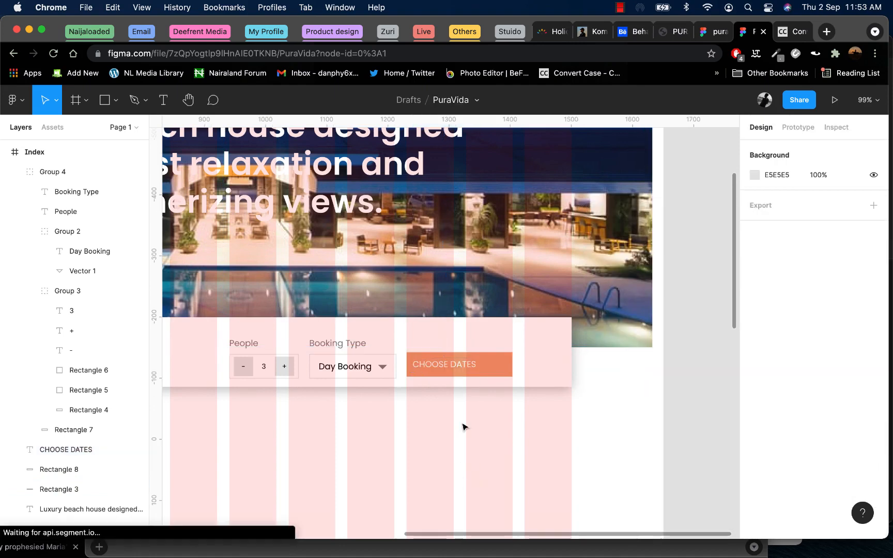
left_click(448, 366)
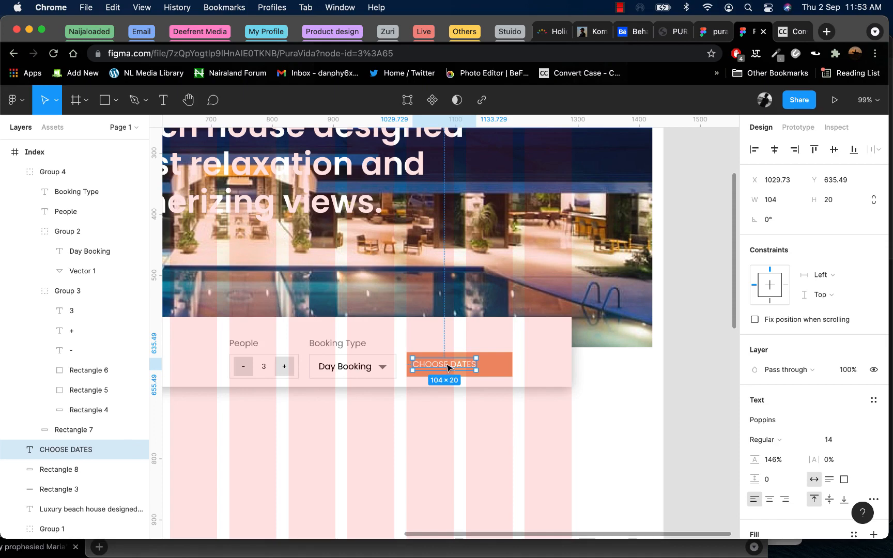
left_click_drag(447, 365, 447, 366)
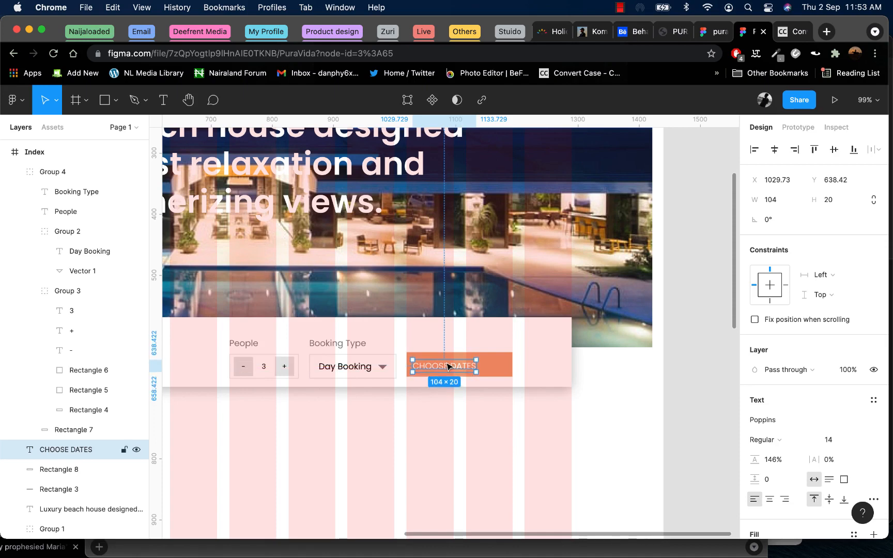
- Draw a right-pointing arrow about 41 × 13 px with the Pen tool, just after the CHOOSE DATES text on the orange rectangle
key("p")
scroll(505, 340, "up", 10)
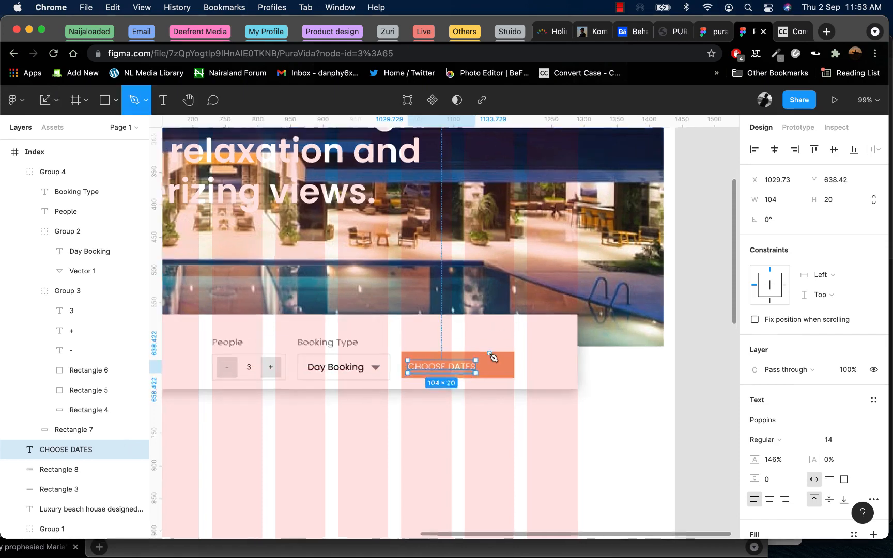
left_click(448, 404)
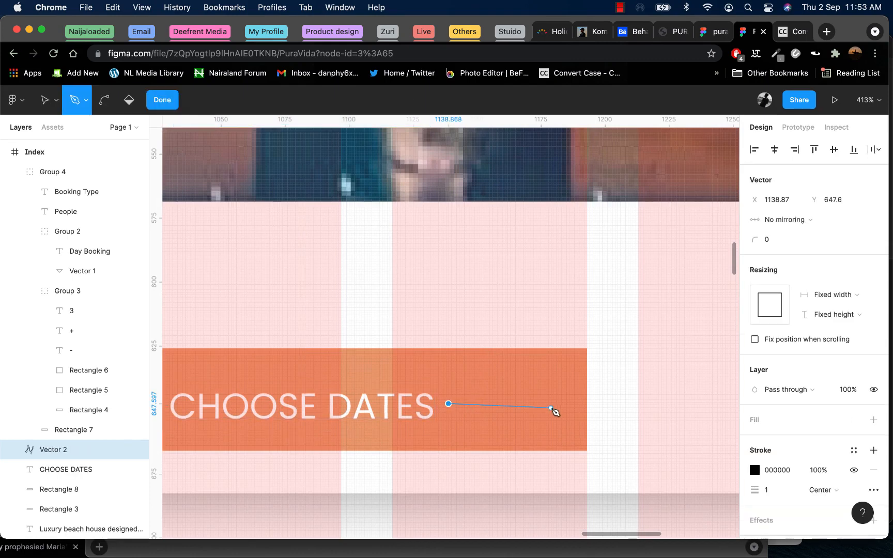
left_click(553, 403)
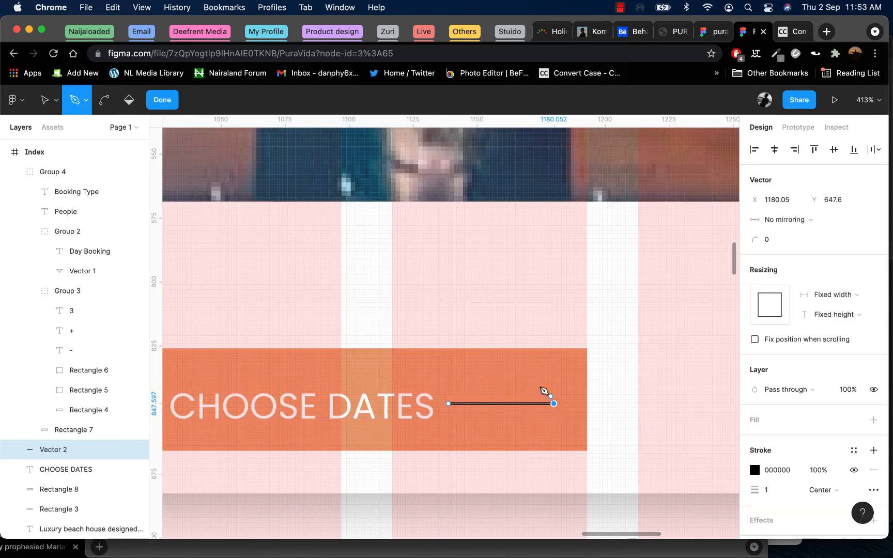
left_click(537, 386)
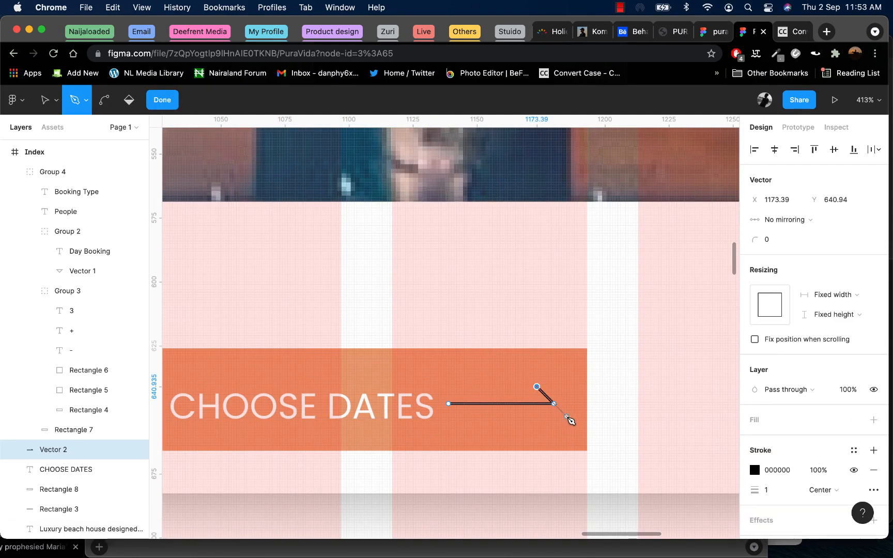
left_click(555, 404)
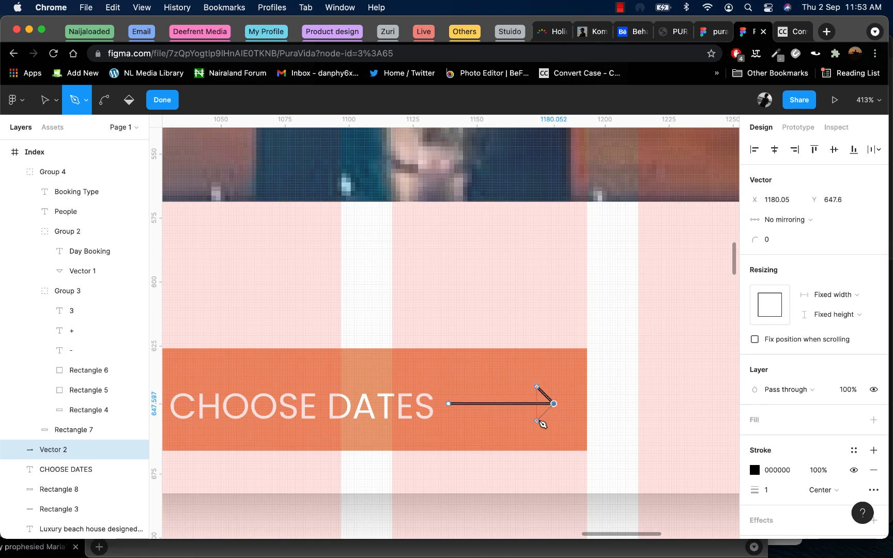
left_click(537, 420)
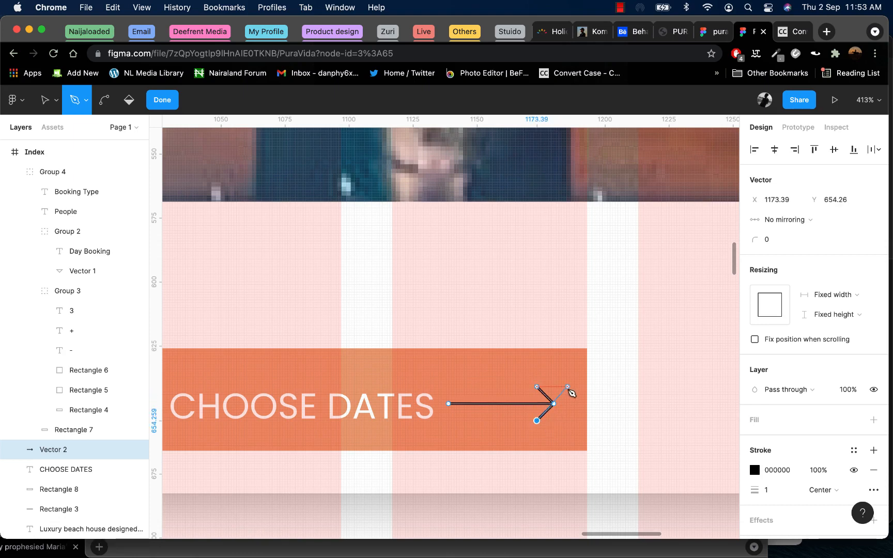
key("Escape")
key("Escape")
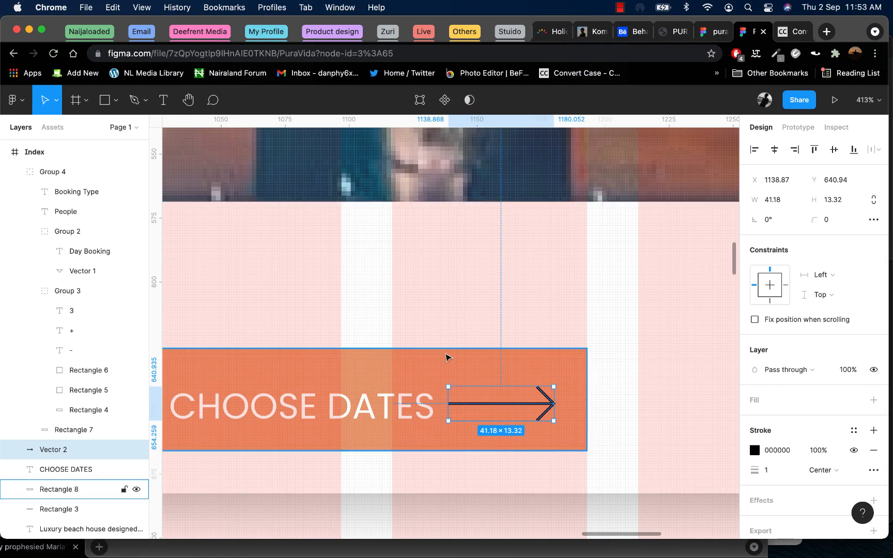
- Set the arrow's stroke weight to 0.7
left_click(505, 355)
scroll(528, 384, "down", 5)
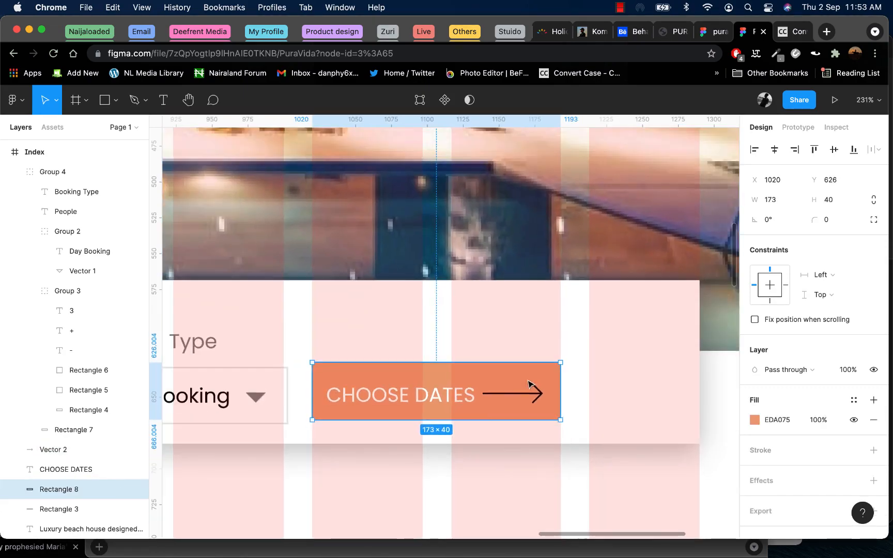
left_click(54, 449)
left_click(775, 470)
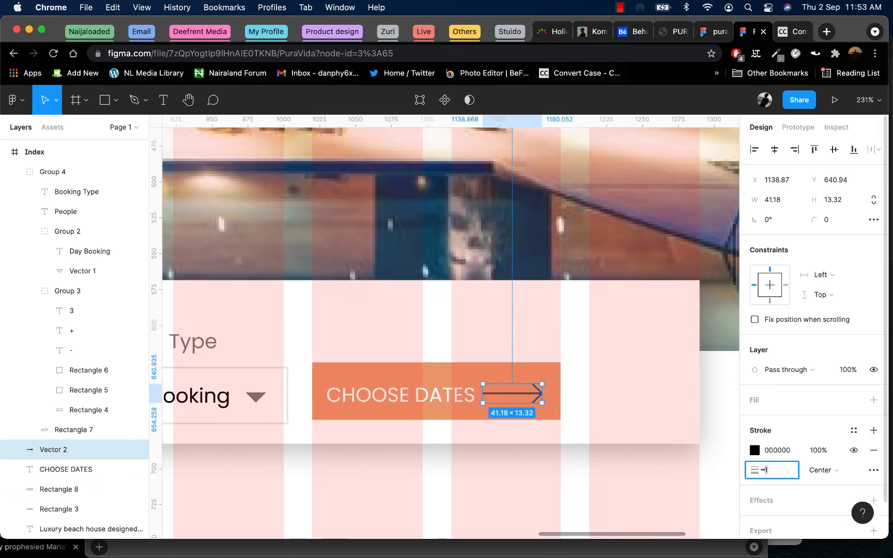
key("Return")
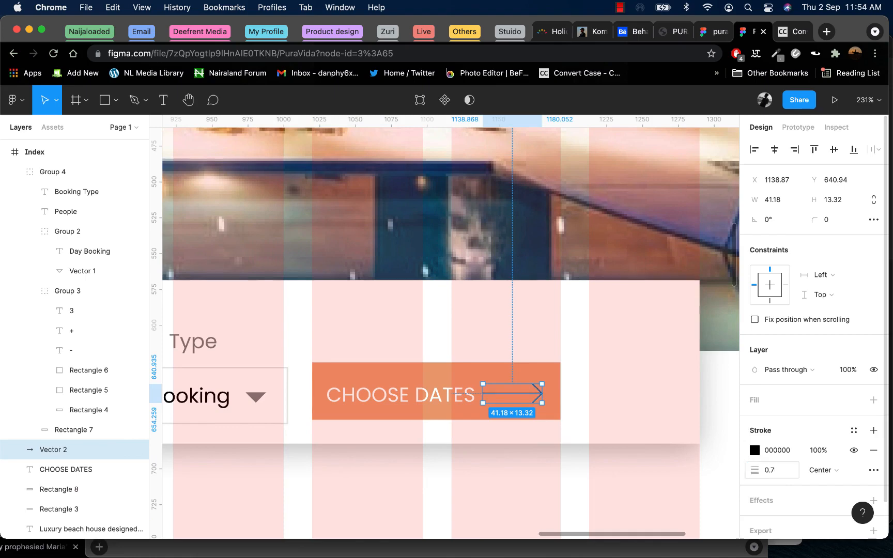
left_click(647, 463)
- Scale the arrow down to about 30 × 10 px near the rectangle's right edge and shift the CHOOSE DATES text to about X 1036
left_click(524, 395)
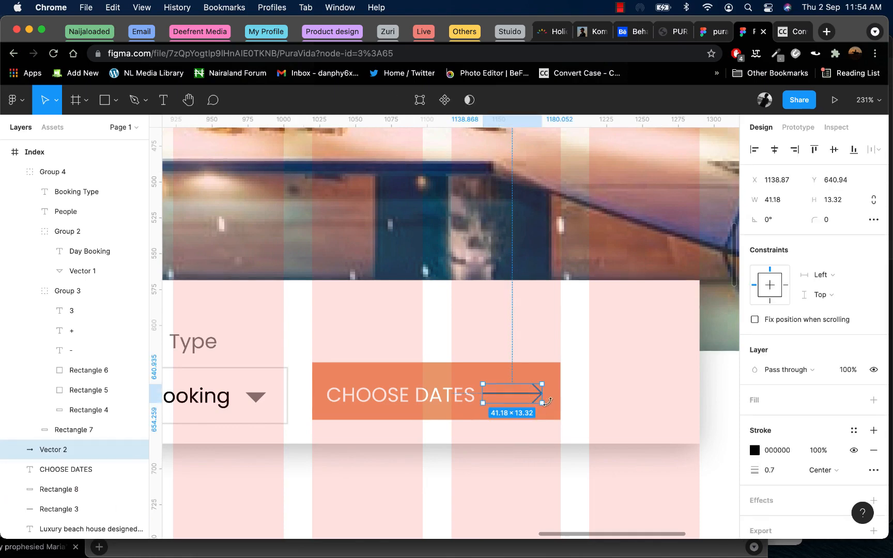
mouse_move(541, 402)
left_mouse_down()
mouse_move(504, 396)
mouse_move(514, 397)
left_mouse_up()
left_click(432, 395)
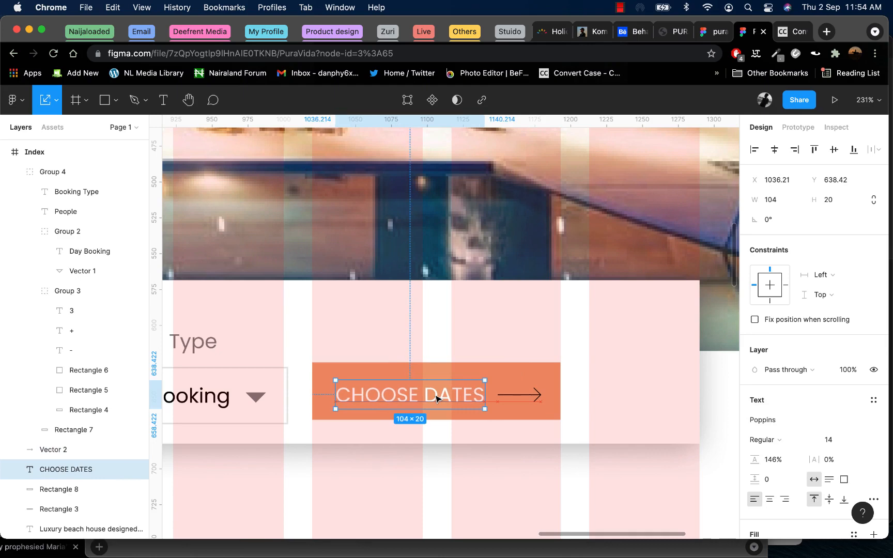
- Set the arrow's stroke color to FFFFFF
left_click(515, 396)
left_click(755, 450)
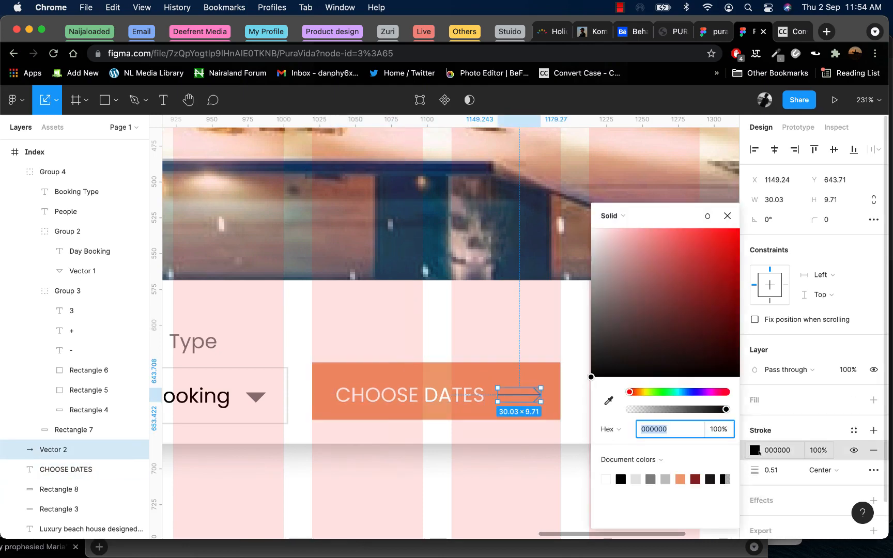
type("ffffff")
key("Return")
left_click(536, 455)
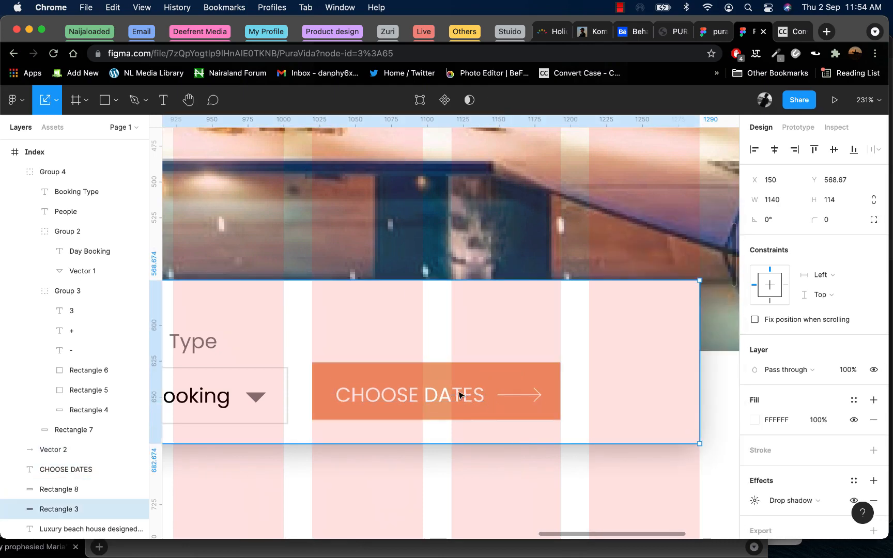
- Group the CHOOSE DATES text with the arrow
left_click(476, 407)
left_click(516, 396, "shift")
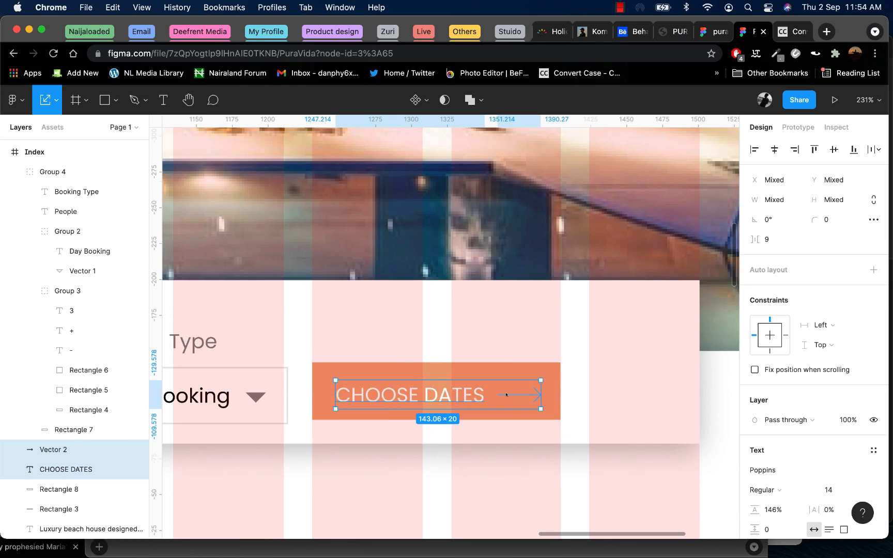
right_click(506, 395)
left_click(538, 300)
- Center the text-and-arrow group horizontally on the orange rectangle and group both into one button
left_click(529, 372)
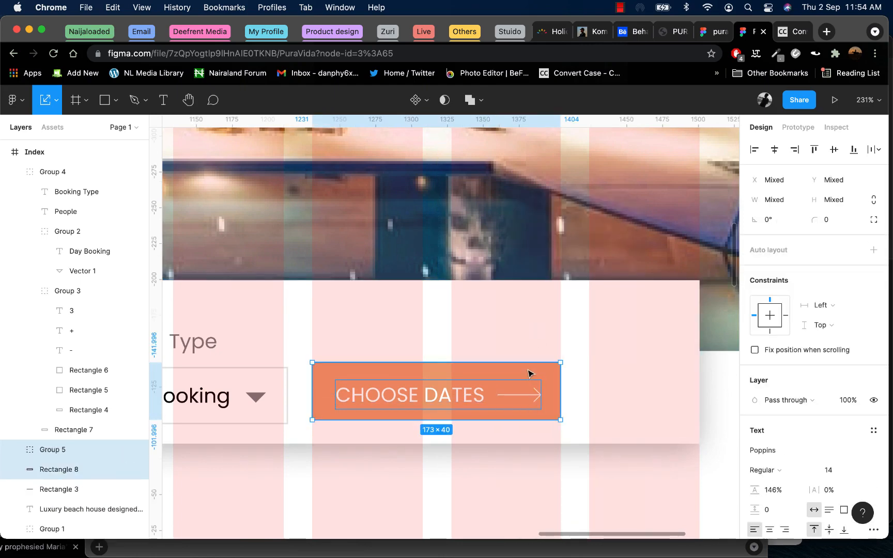
left_click(774, 149)
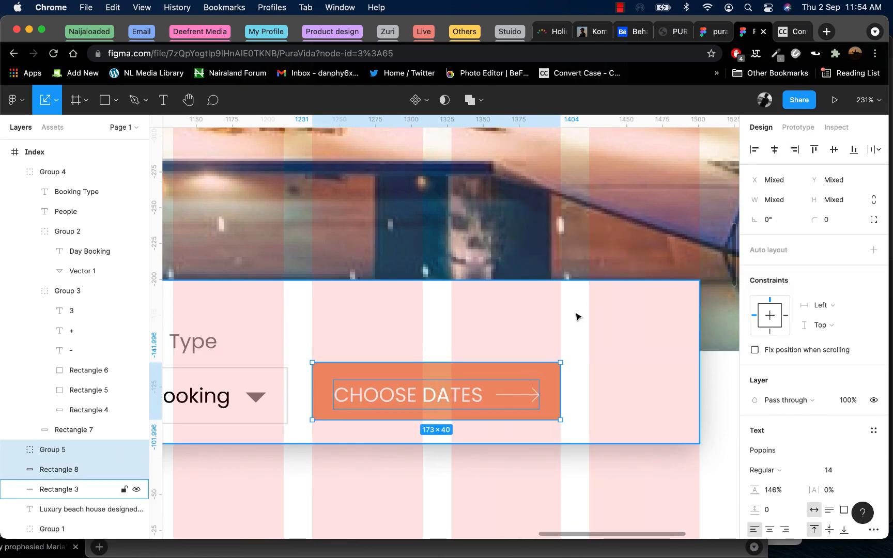
right_click(529, 373)
left_click(561, 285)
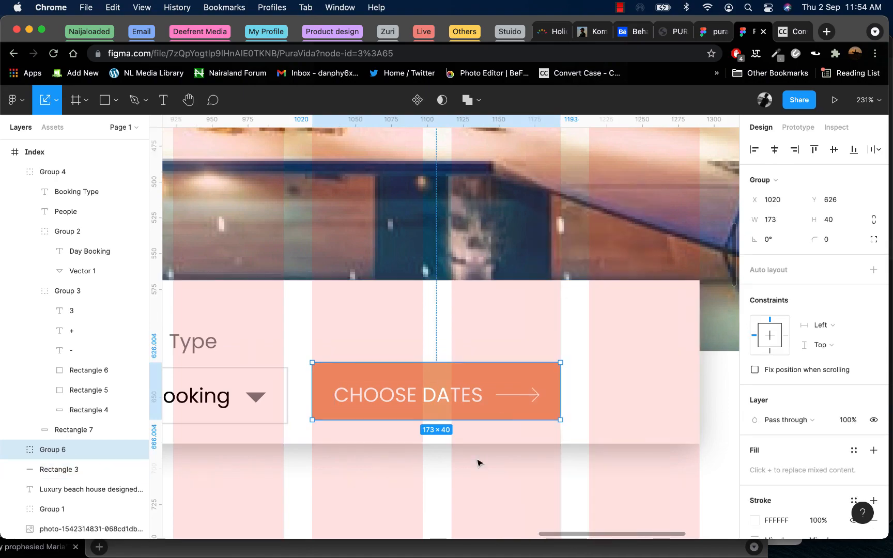
- Move the group of People and Booking Type fields up slightly so its boxes line up with the CHOOSE DATES button
scroll(477, 463, "down", 10)
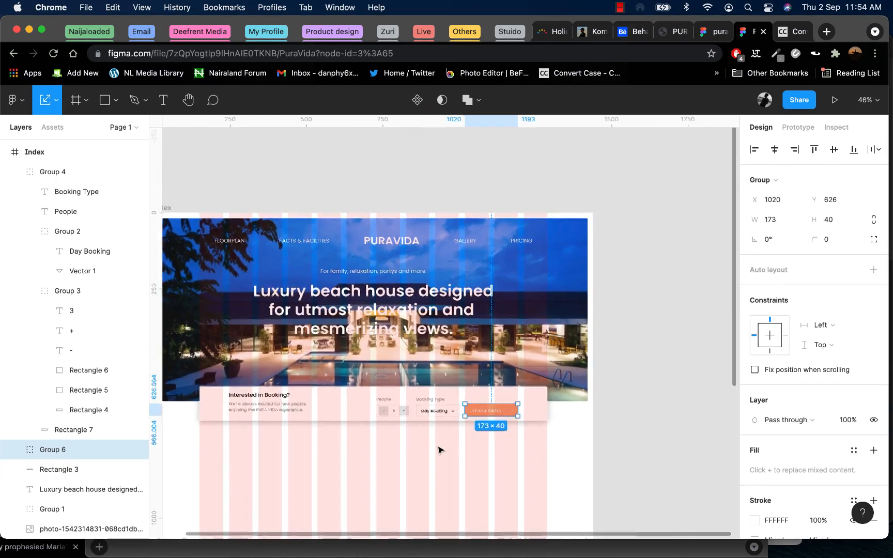
scroll(438, 450, "up", 5)
double_click(423, 323)
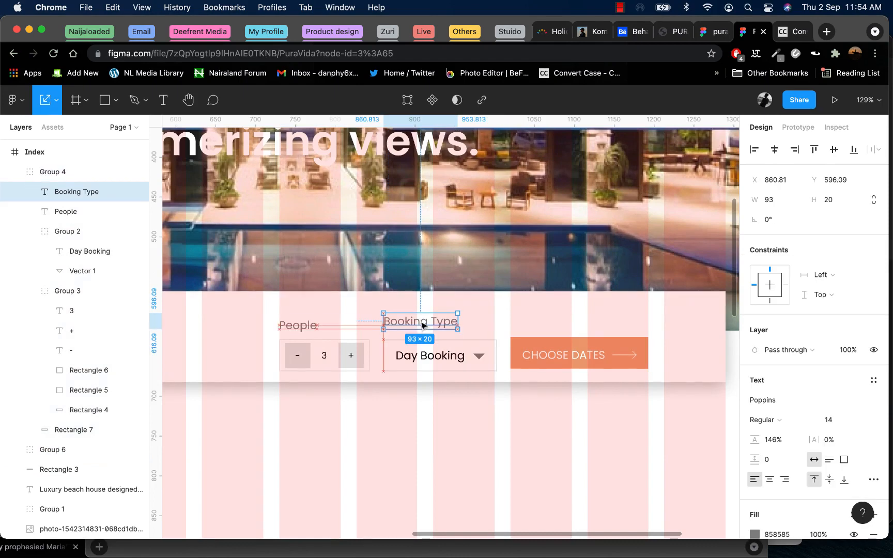
key("Escape")
left_click_drag(405, 368, 409, 361)
left_click(539, 358)
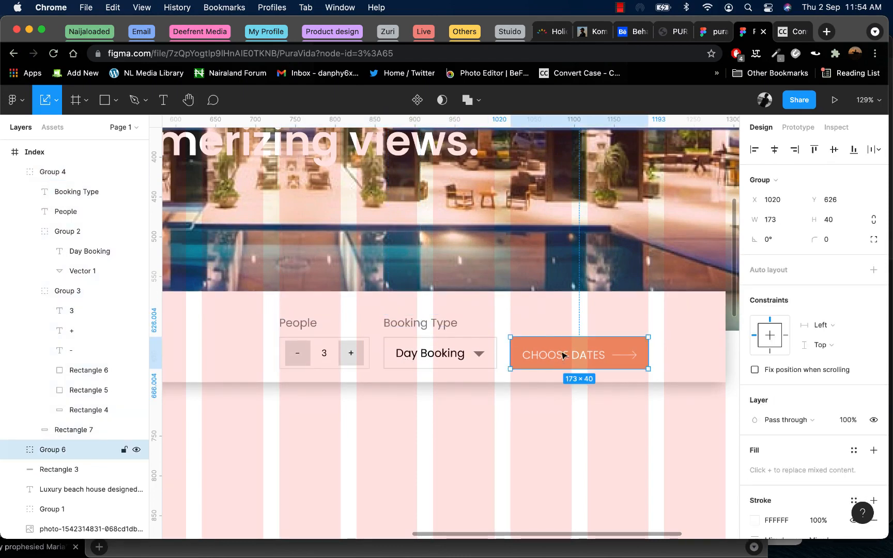
scroll(639, 356, "up", 5)
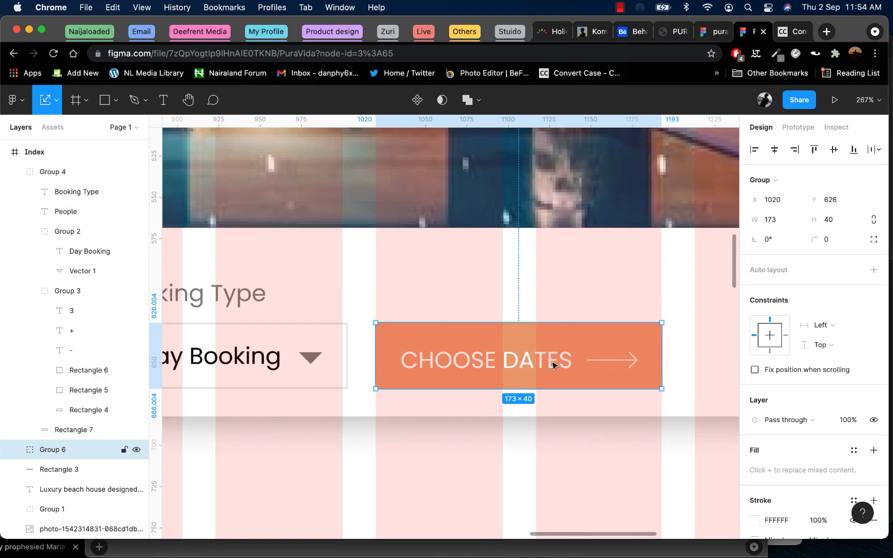
scroll(553, 365, "down", 10)
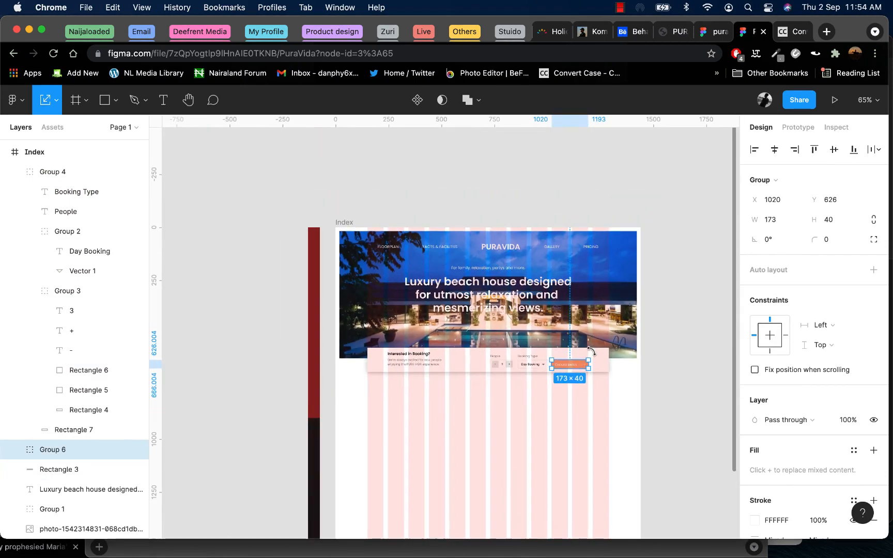
- Preview the Index frame as a prototype and check the hero section and booking bar
left_click(833, 103)
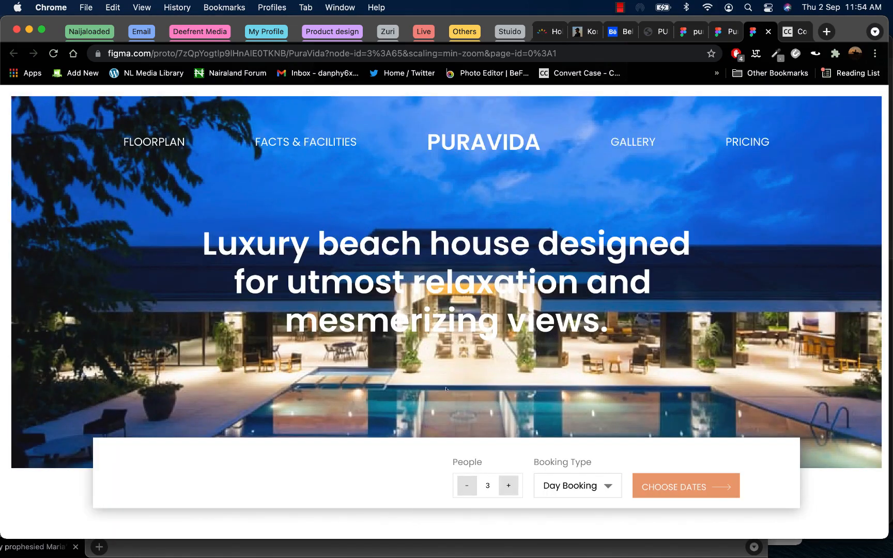
scroll(446, 389, "down", 2)
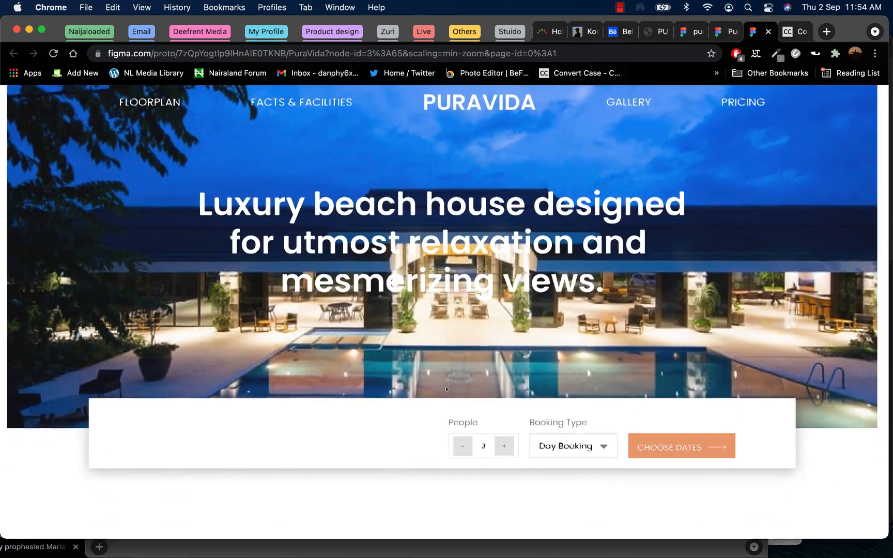
scroll(446, 389, "down", 2)
scroll(446, 388, "up", 3)
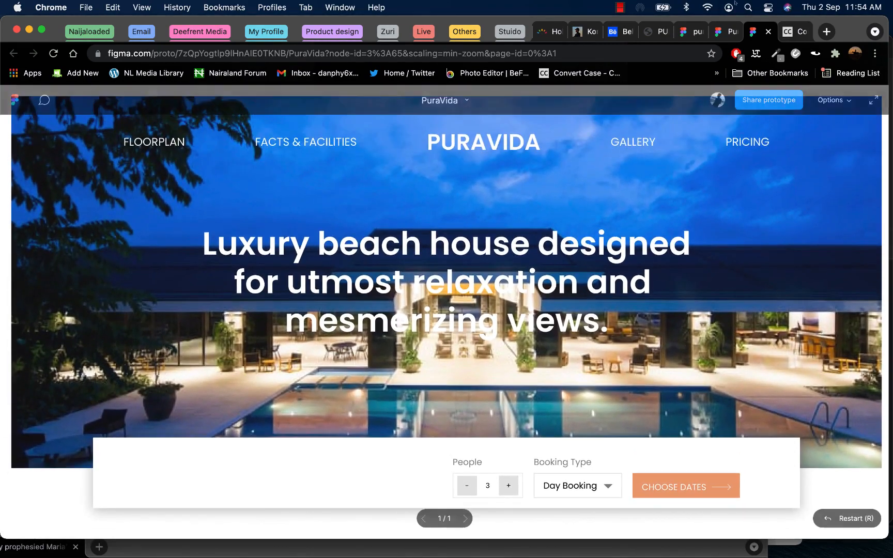
- Move the "Interested in Booking?" heading and its description text layers into the Index frame and check them in the prototype preview
left_click(723, 32)
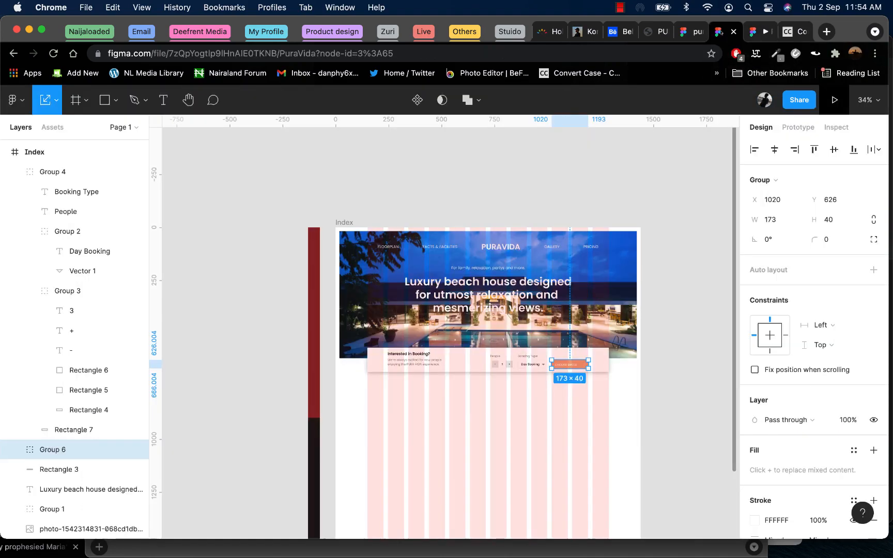
left_click(402, 365)
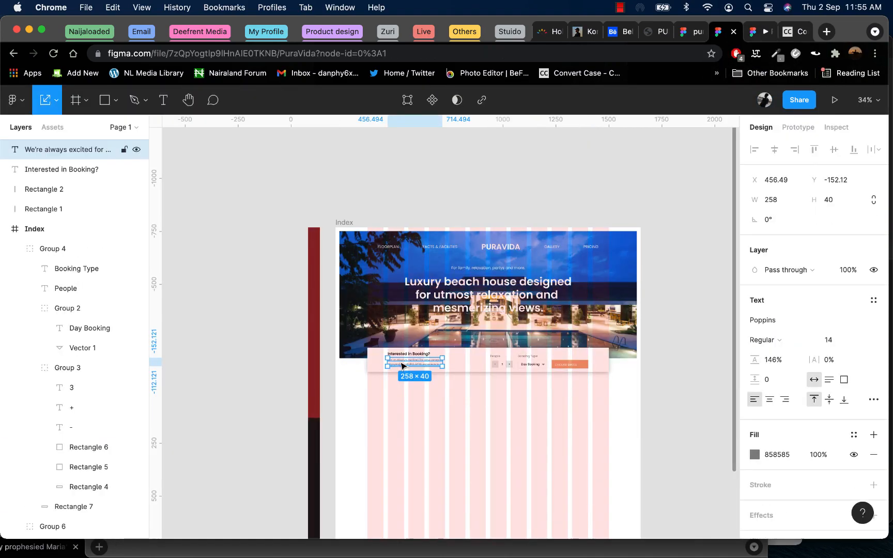
left_click(405, 355, "shift")
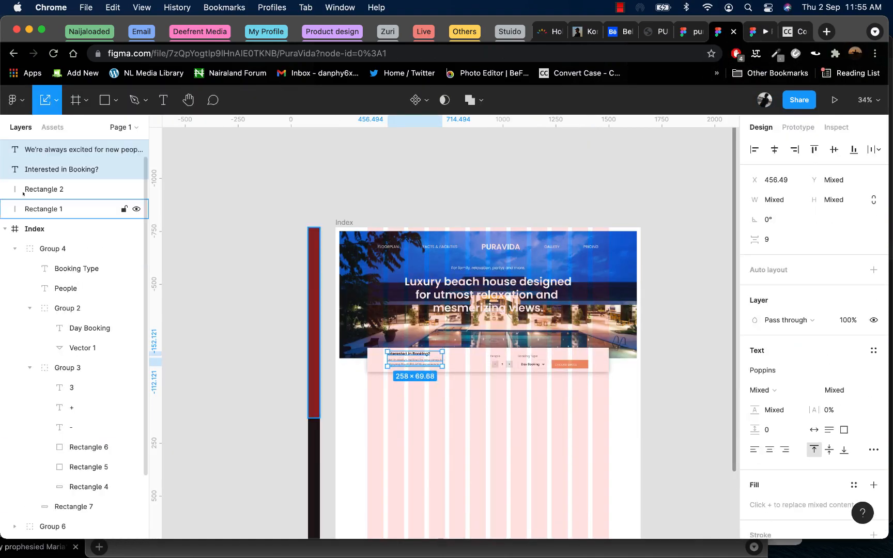
left_click_drag(80, 150, 76, 241)
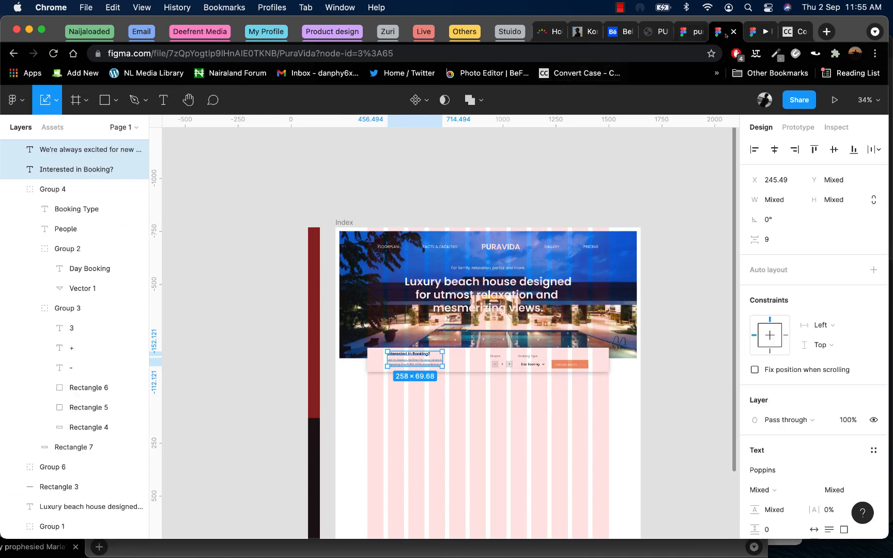
left_click(754, 32)
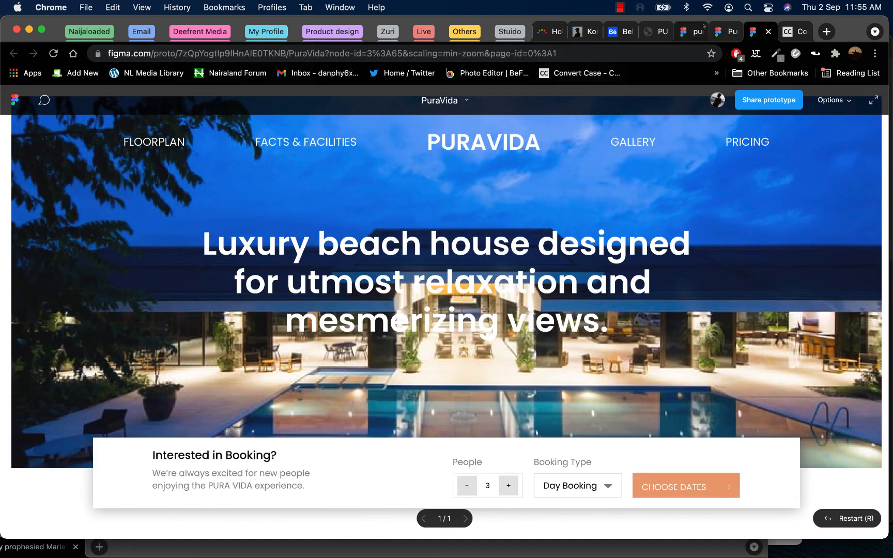
left_click(727, 32)
- Move the "For family, relaxation, partys and more" text layer into the top of the Index frame and select that frame
scroll(69, 232, "up", 3)
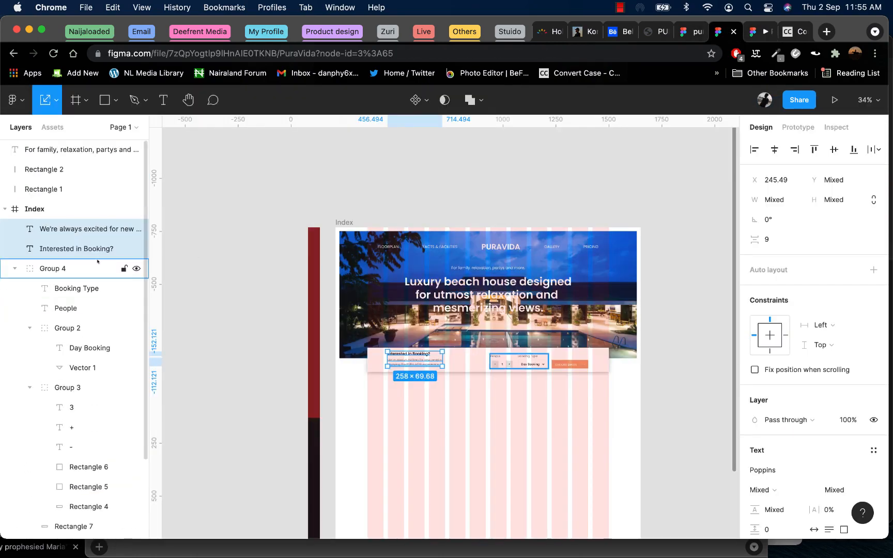
left_click(49, 189)
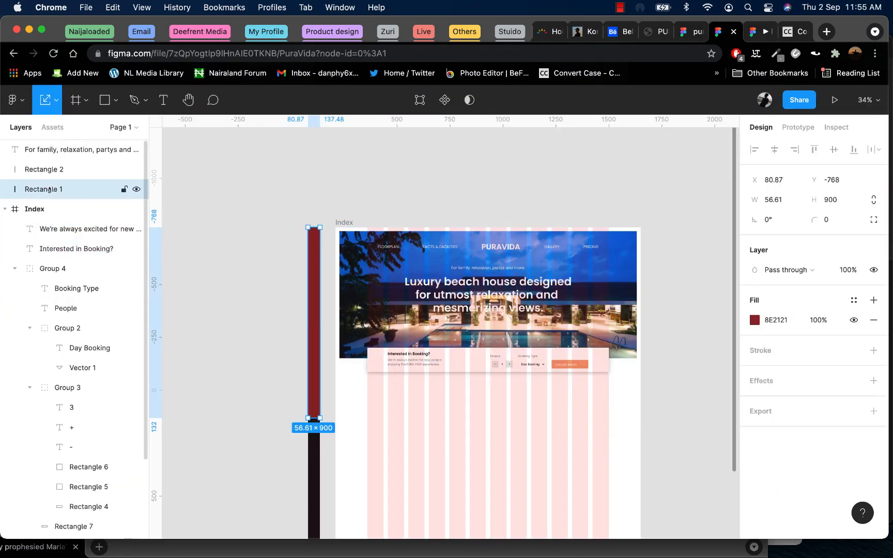
left_click(45, 170)
left_click(47, 158)
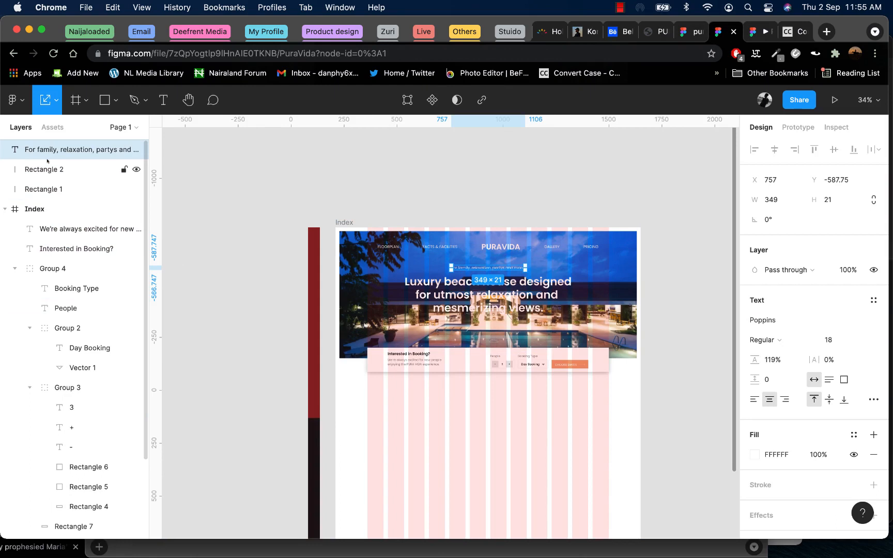
left_click_drag(47, 153, 58, 221)
scroll(52, 207, "up", 3)
left_click(28, 189)
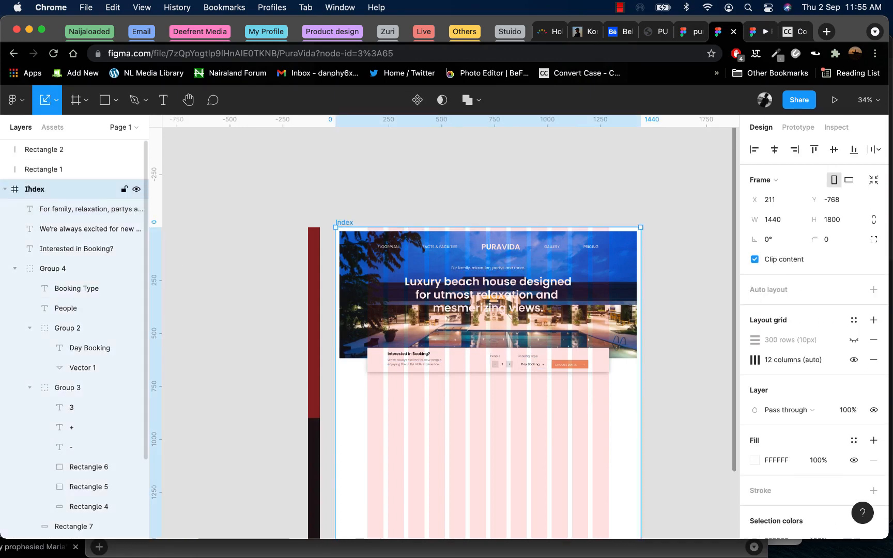
- Identify the loose Rectangle 1 and Rectangle 2 layers outside the Index frame by briefly hiding and showing each, and list the Index frame's layers
key("alt+l")
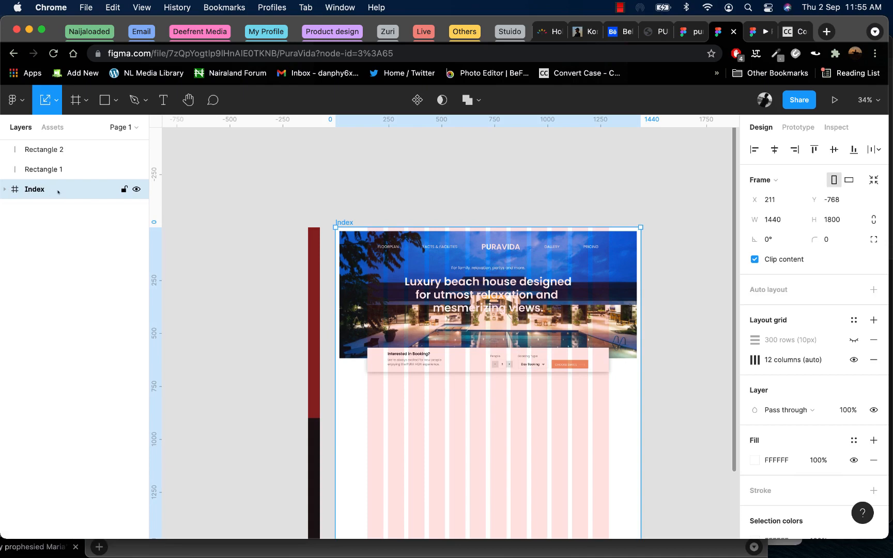
left_click(32, 169)
left_click(29, 150)
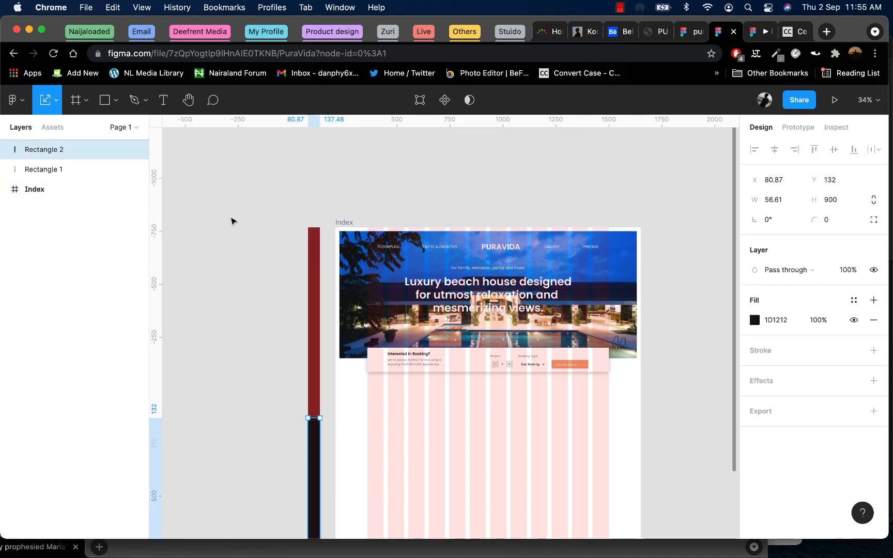
left_click(136, 150)
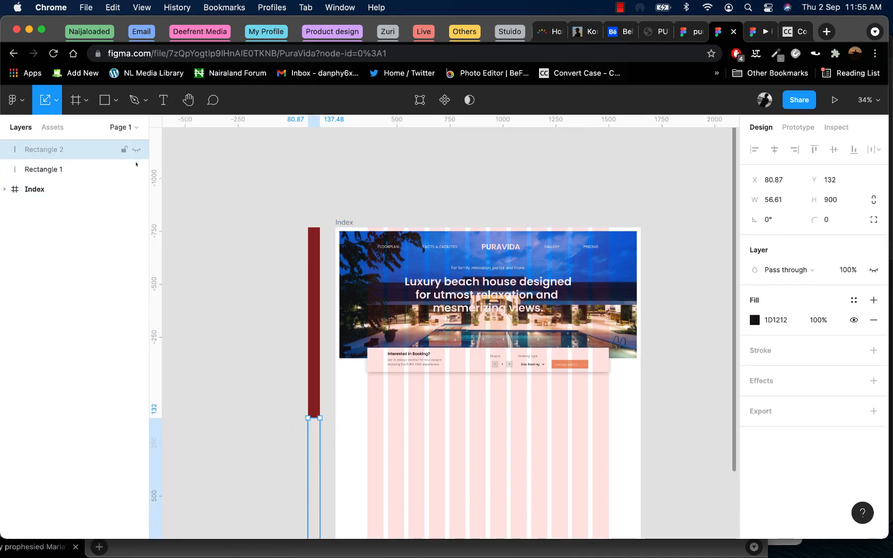
left_click(137, 169)
left_click(137, 150)
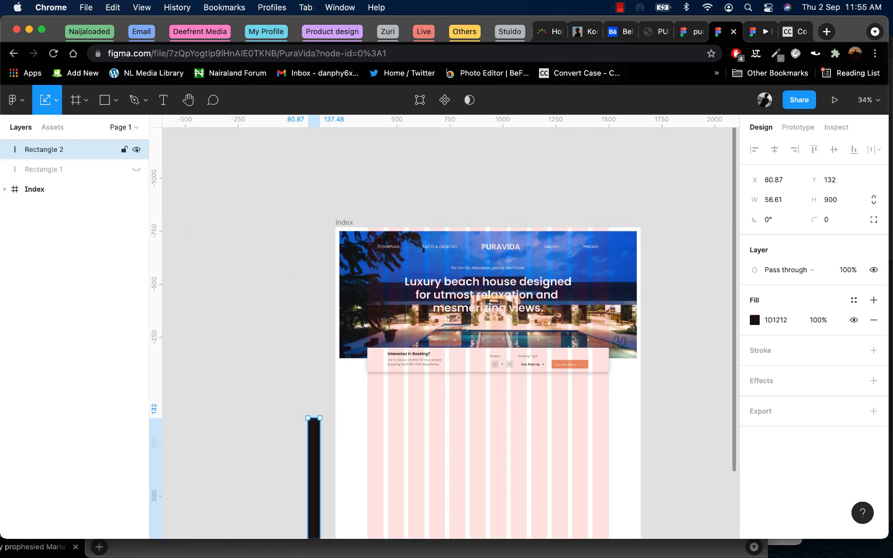
left_click(136, 168)
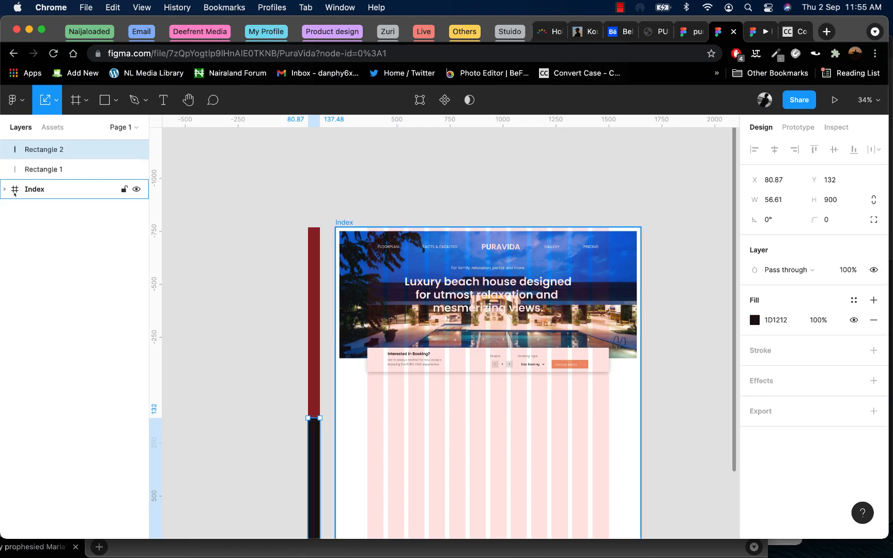
left_click(4, 189)
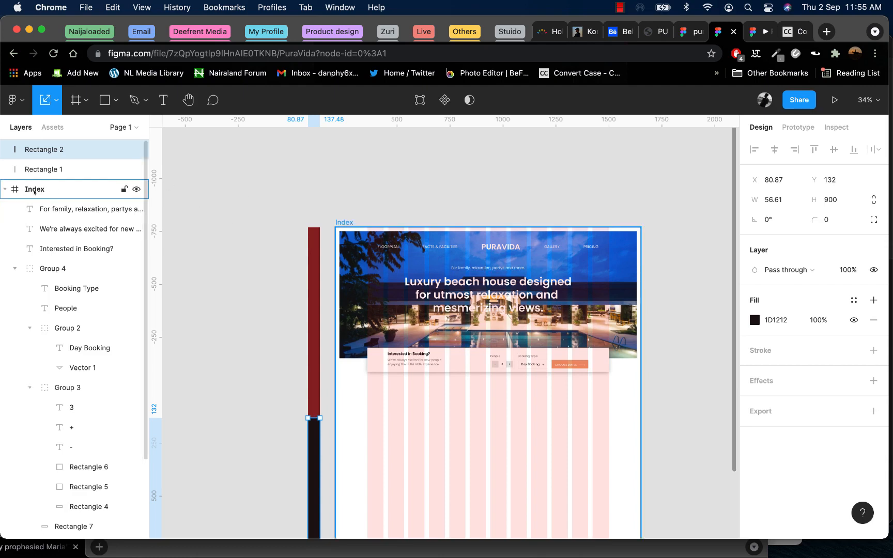
- Switch to the prototype preview and set its scaling to "Width – Scale down to fit width"
key("super+alt+Return")
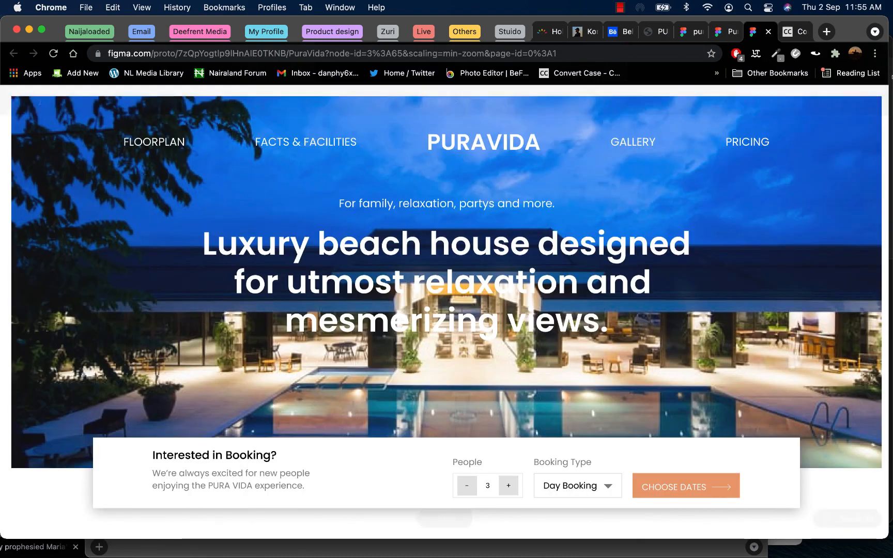
left_click(833, 100)
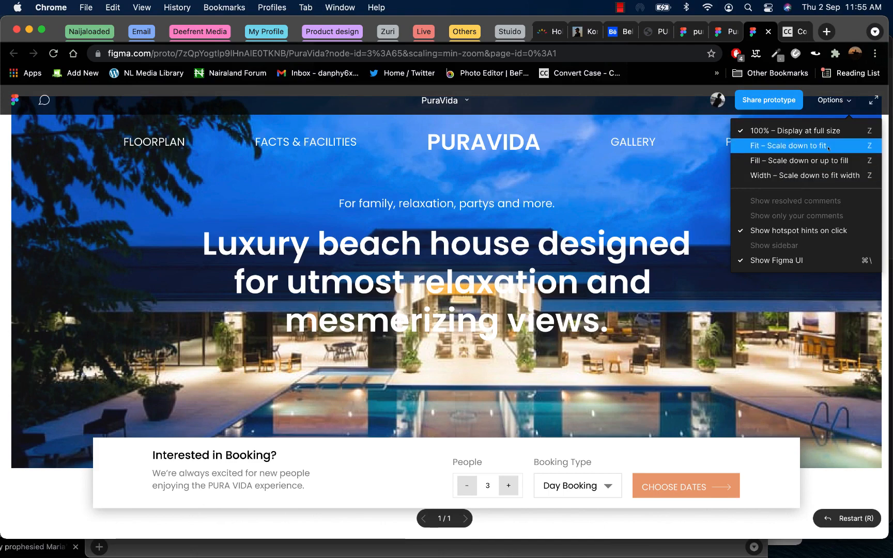
left_click(843, 175)
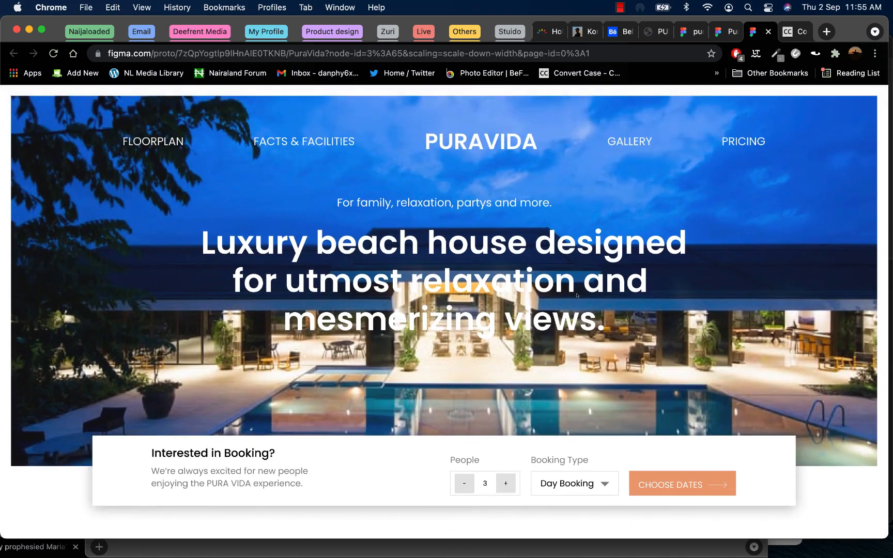
- Return to the design file and distribute the horizontal spacing of the People and Booking Type group and the CHOOSE DATES button
left_click(725, 32)
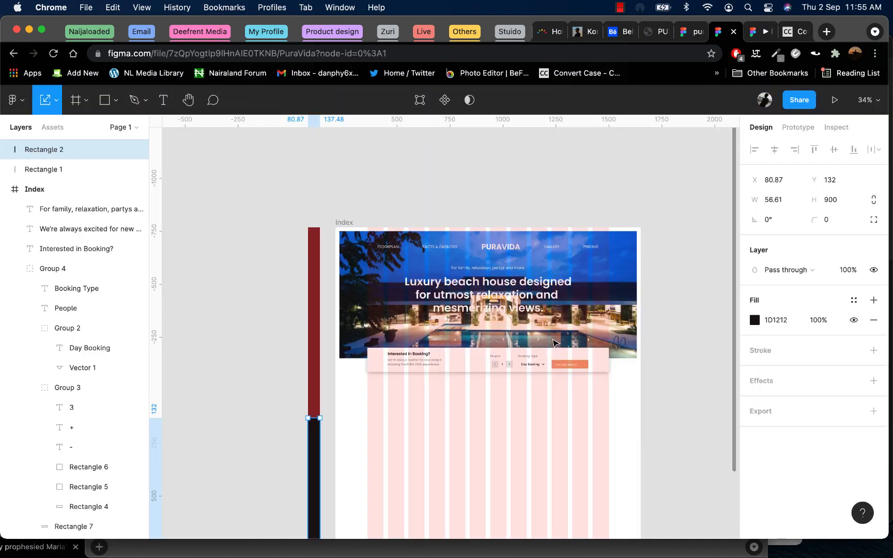
scroll(523, 388, "up", 10)
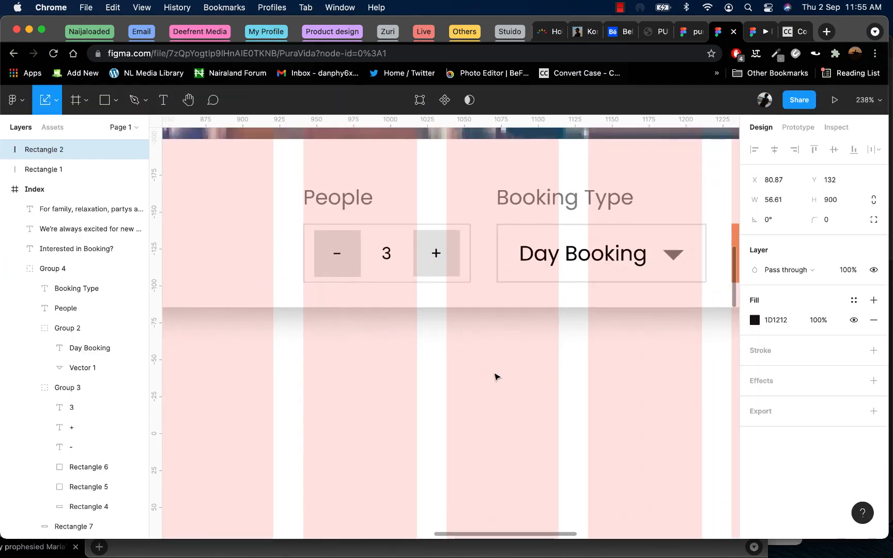
scroll(517, 367, "down", 6)
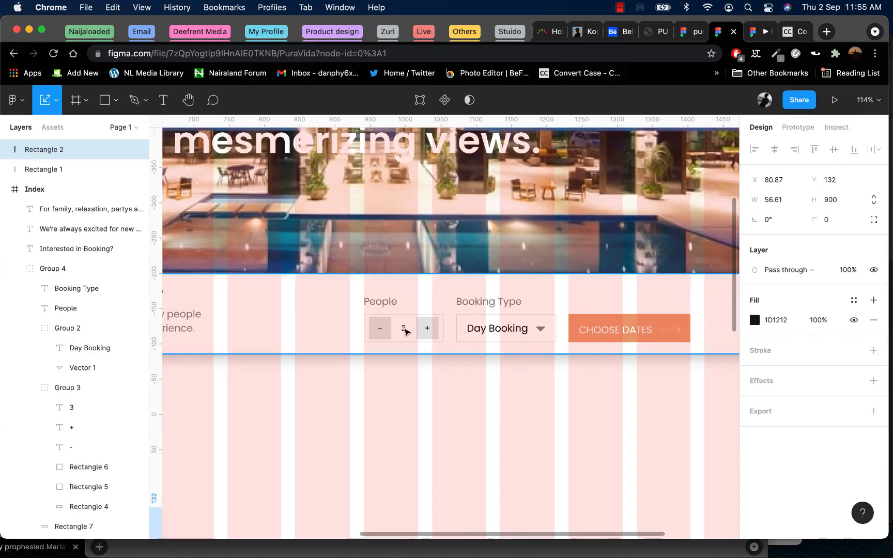
left_click(454, 334)
left_click(460, 334)
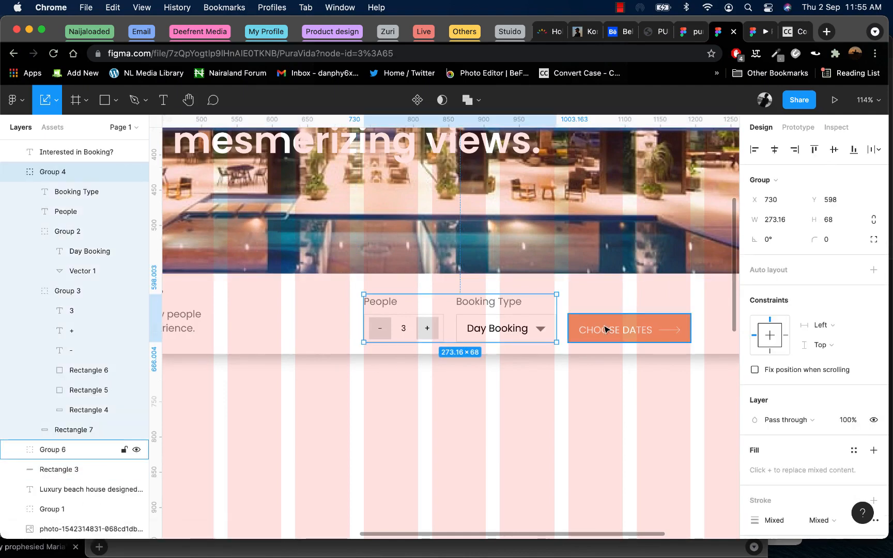
left_click(584, 330, "shift")
left_click(874, 149)
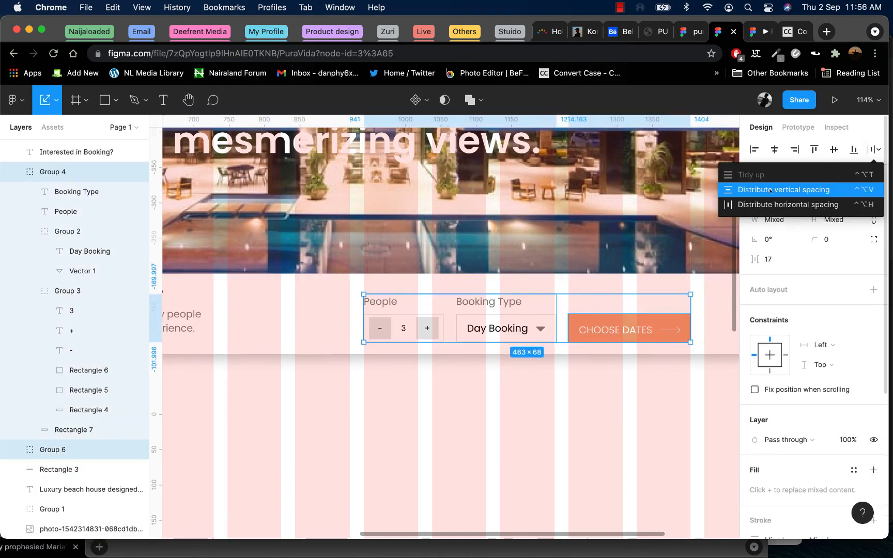
left_click(757, 206)
left_click(605, 415)
scroll(605, 415, "down", 8)
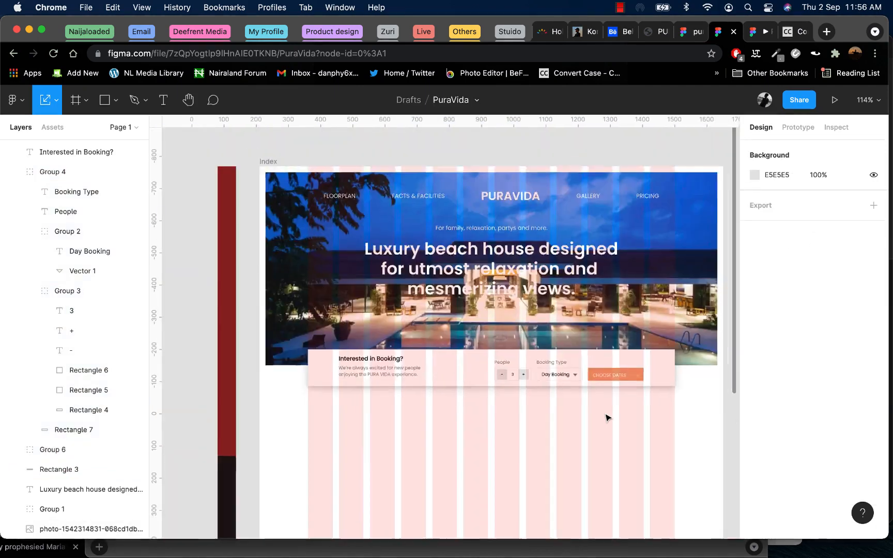
scroll(565, 401, "down", 2)
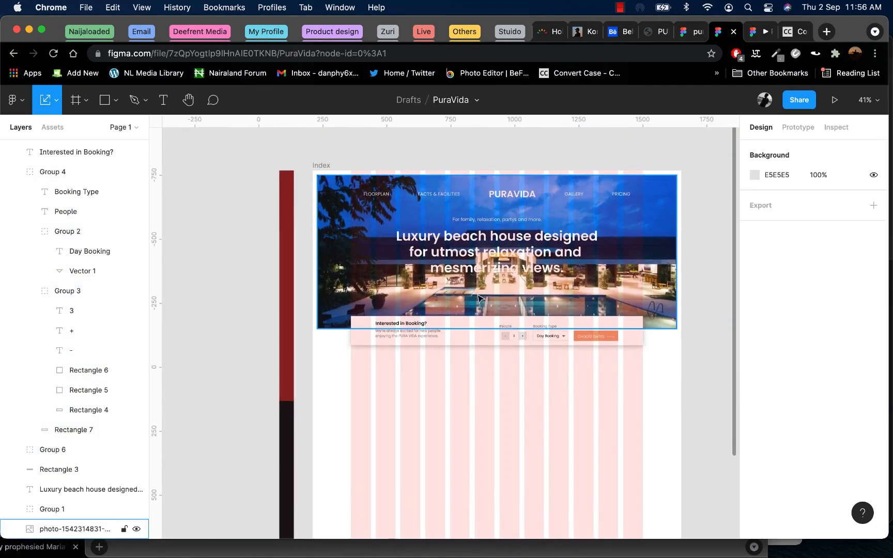
- Switch to the Convert Case page and copy the "Explore the villa" heading text
left_click(795, 34)
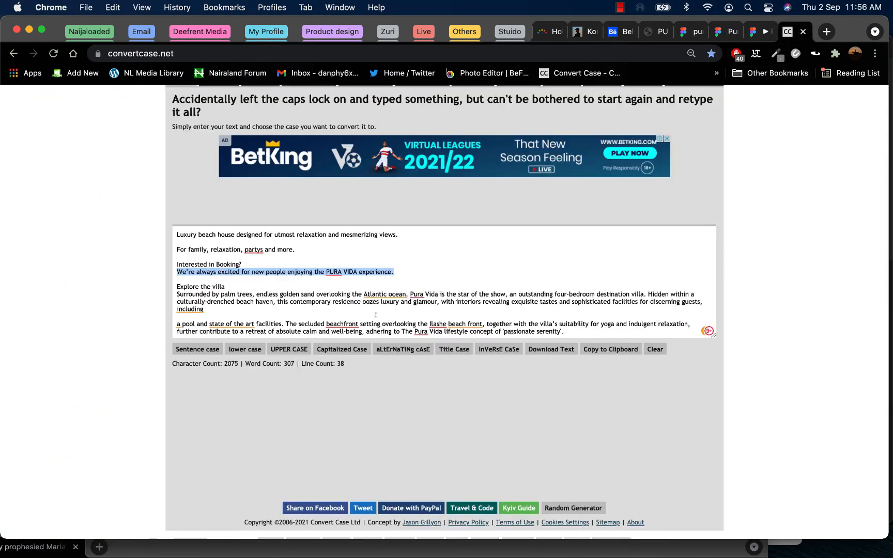
left_click_drag(225, 287, 157, 290)
key("super+c")
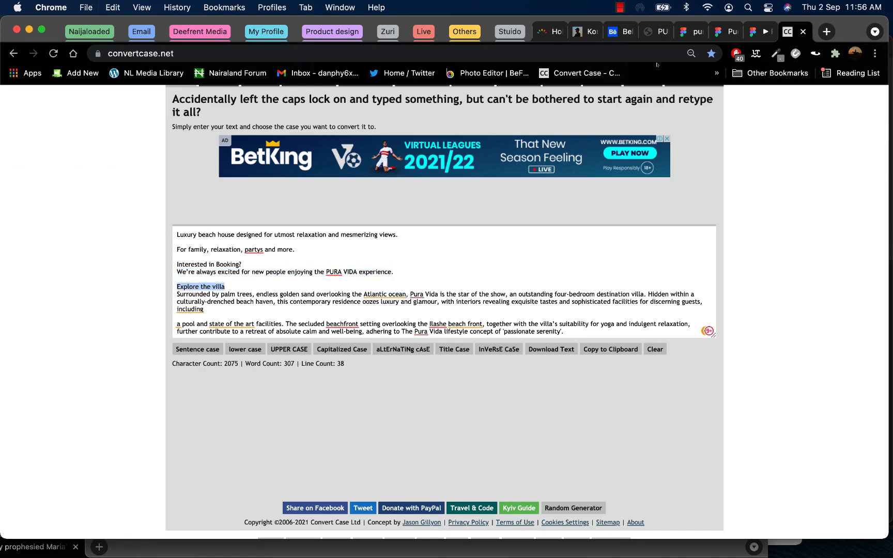
- Return to the design file and add the copied "Explore the villa" as a text layer below the booking bar in the Index frame
left_click(727, 32)
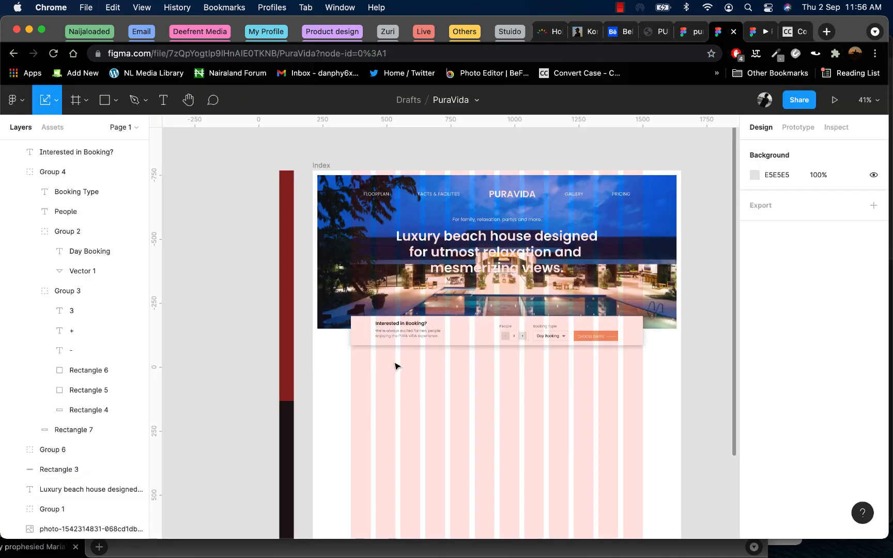
scroll(397, 367, "up", 3)
scroll(398, 361, "down", 3)
scroll(393, 342, "down", 2)
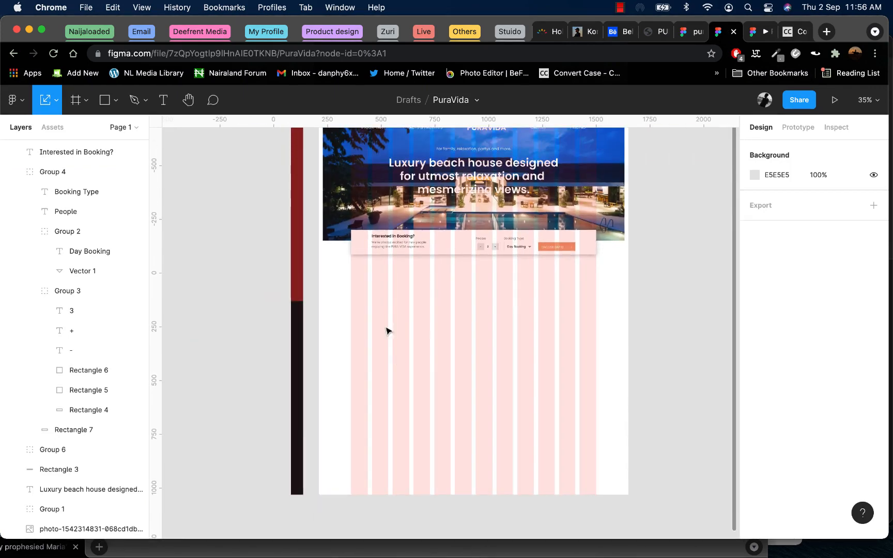
key("t")
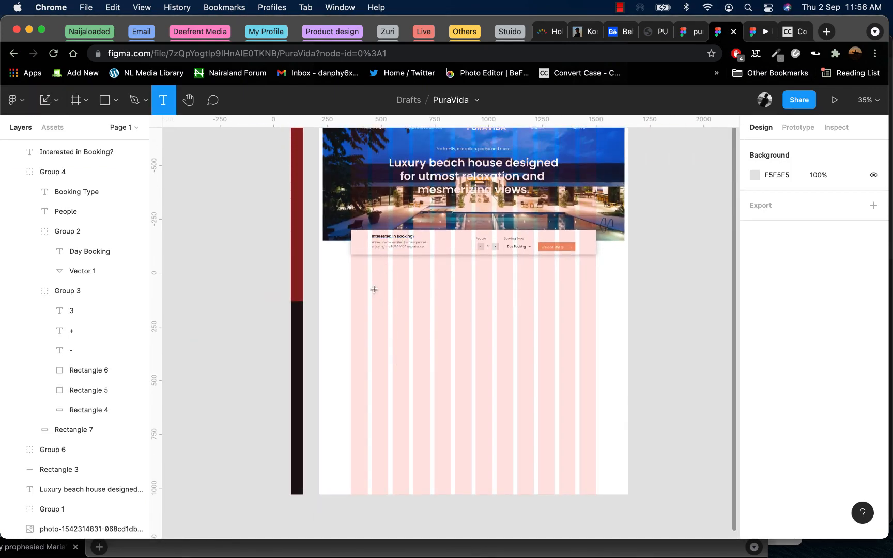
left_click(375, 285)
key("super+v")
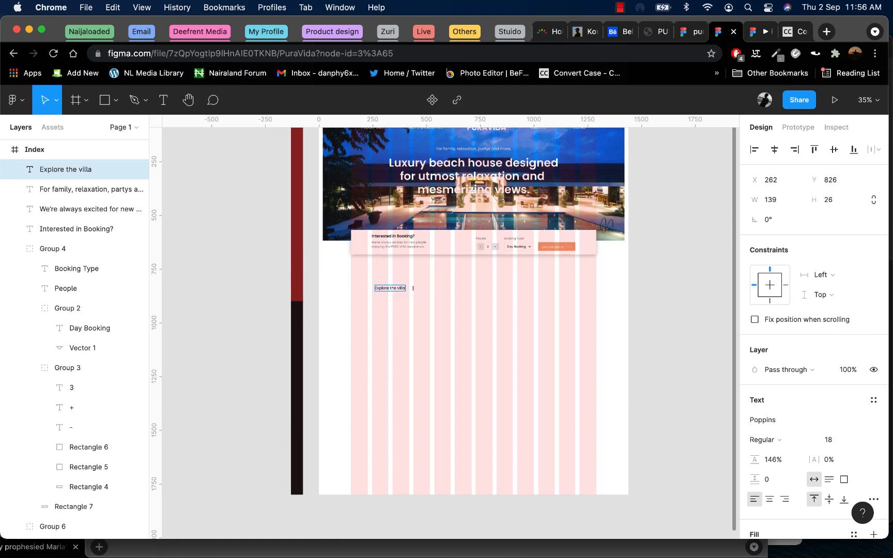
key("Escape")
- Move the "Explore the villa" text up and align it with the booking bar's left edge at X 150, Y about 748
scroll(416, 289, "up", 5)
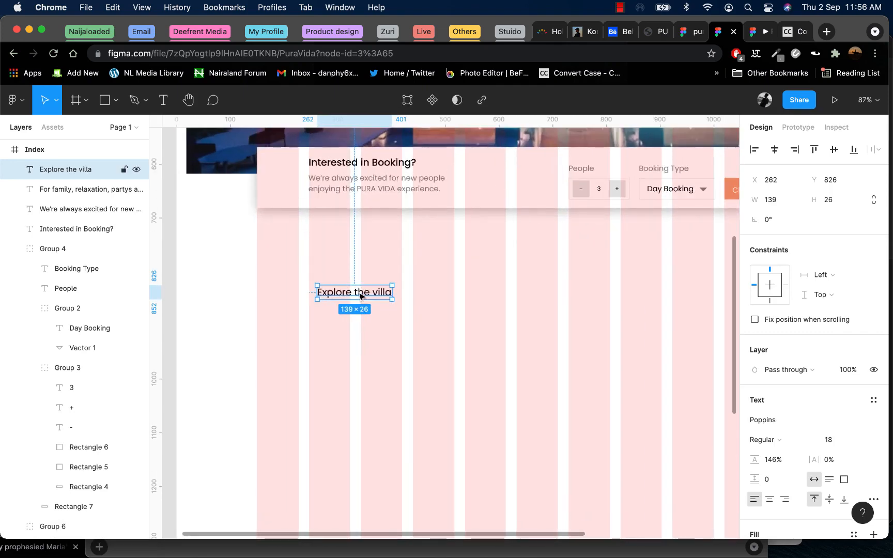
left_click_drag(362, 293, 360, 265)
scroll(361, 266, "down", 5)
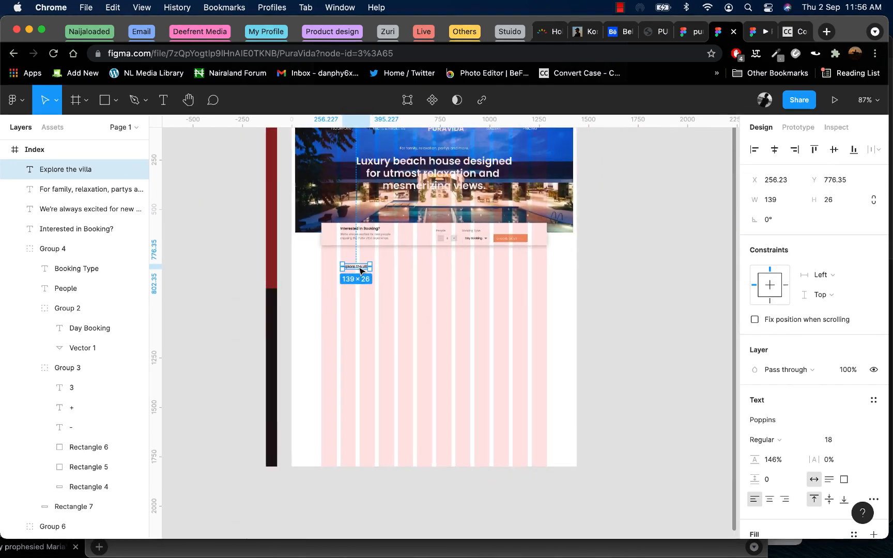
scroll(360, 270, "up", 4)
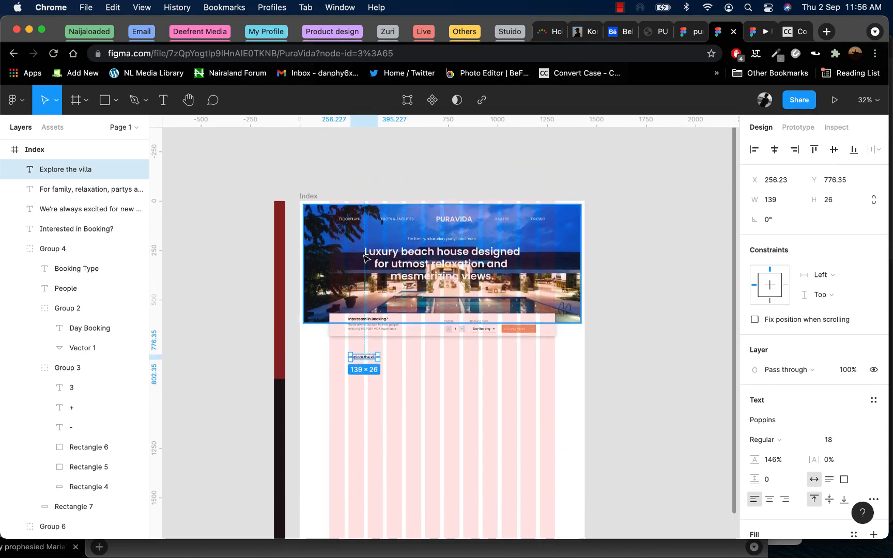
left_click_drag(361, 363, 342, 354)
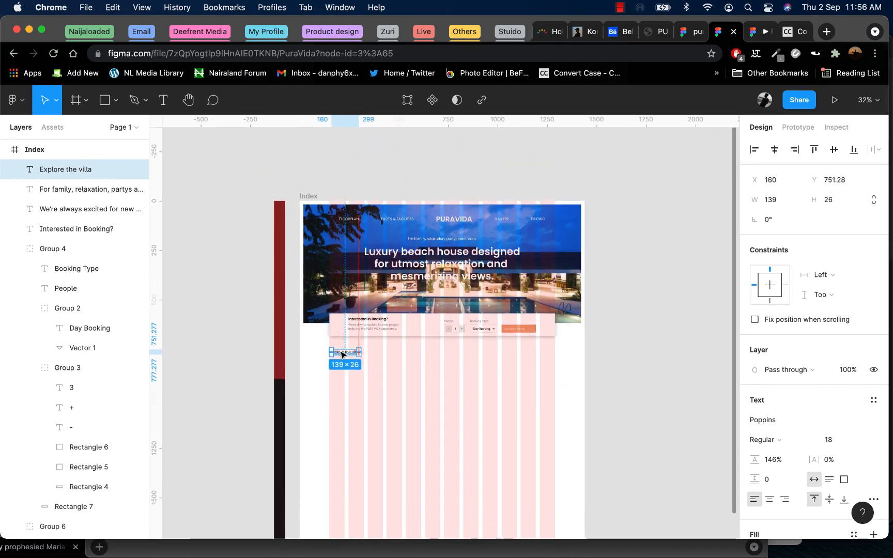
scroll(341, 355, "up", 5)
left_click(319, 293)
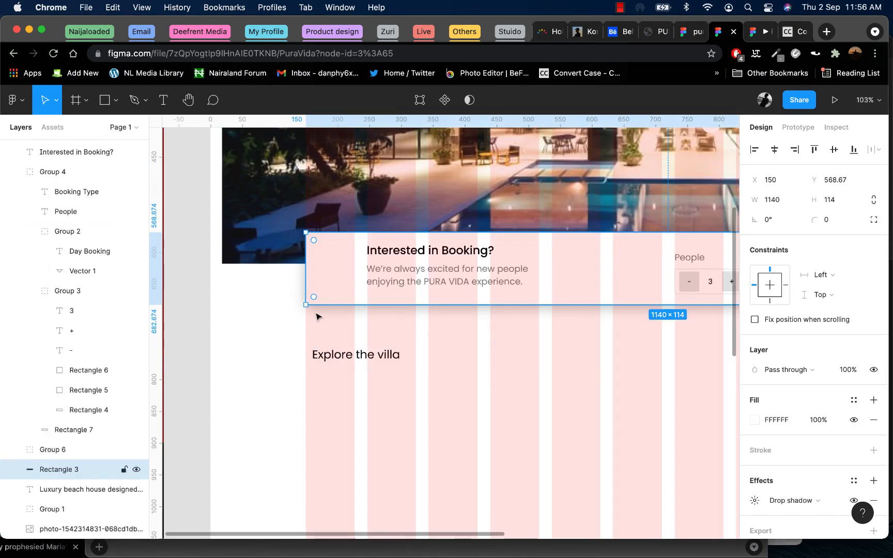
left_click_drag(340, 358, 333, 360)
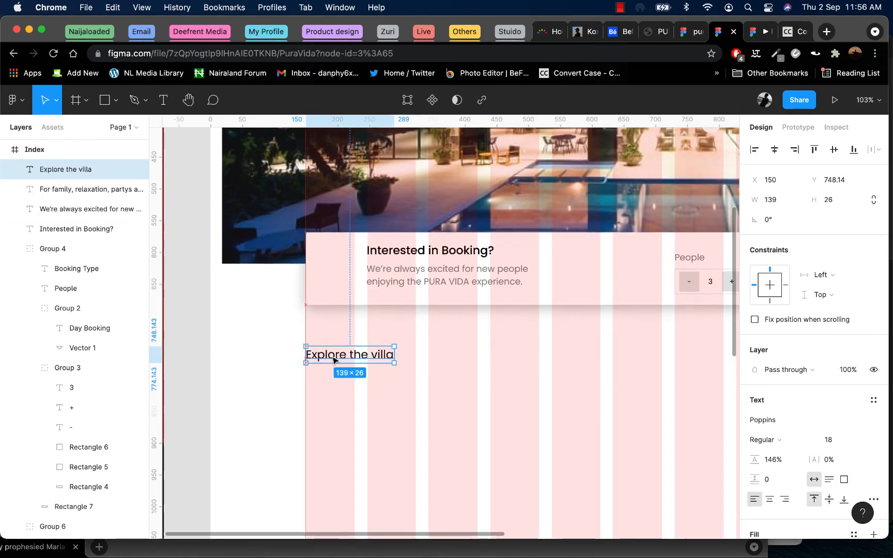
- Set the "Explore the villa" heading to font size 32 and weight SemiBold
left_click(830, 440)
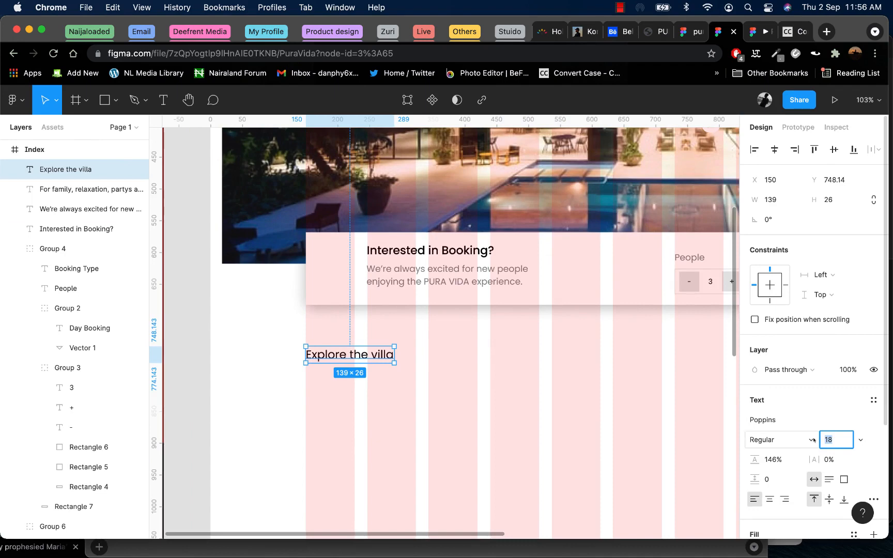
key("Return")
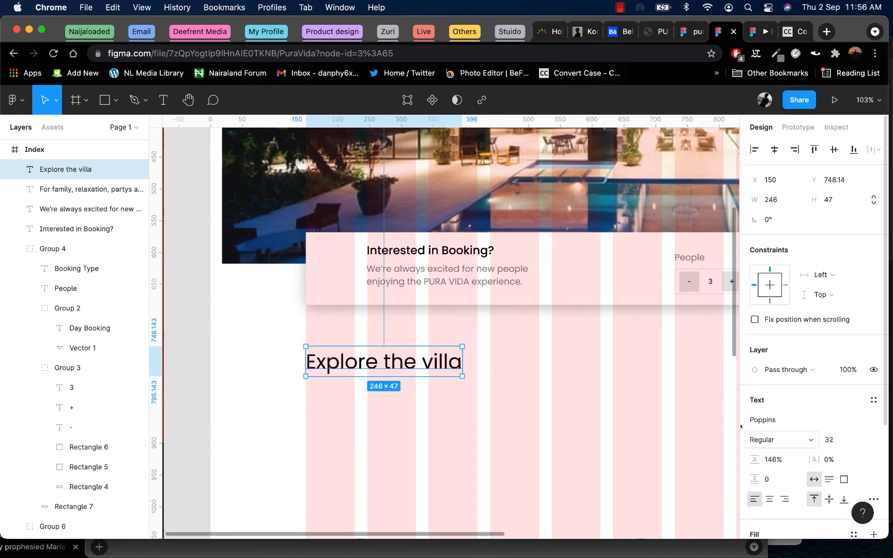
left_click(786, 441)
left_click(781, 469)
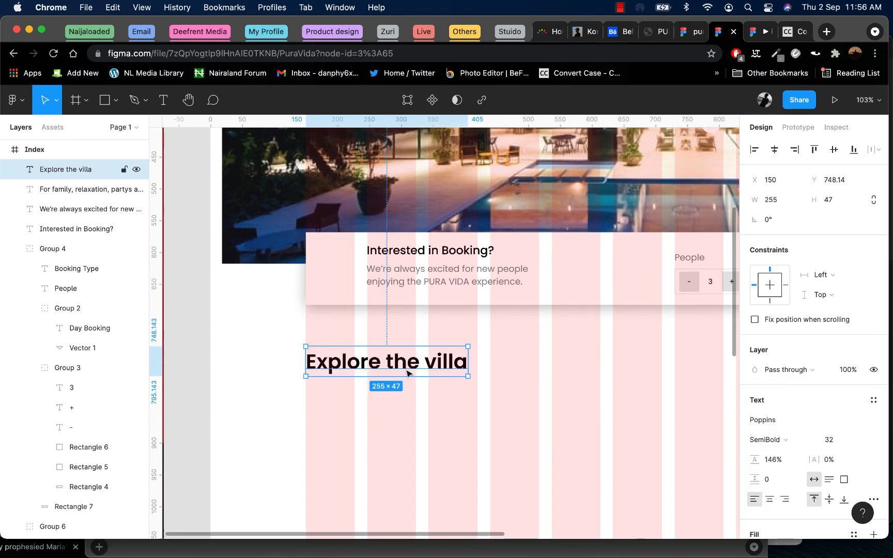
- Move the "Explore the villa" heading down to about Y 771 and slightly left to about X 147.5, near the first column's edge
left_click_drag(397, 367, 395, 381)
scroll(394, 382, "up", 5)
scroll(310, 376, "left", 3)
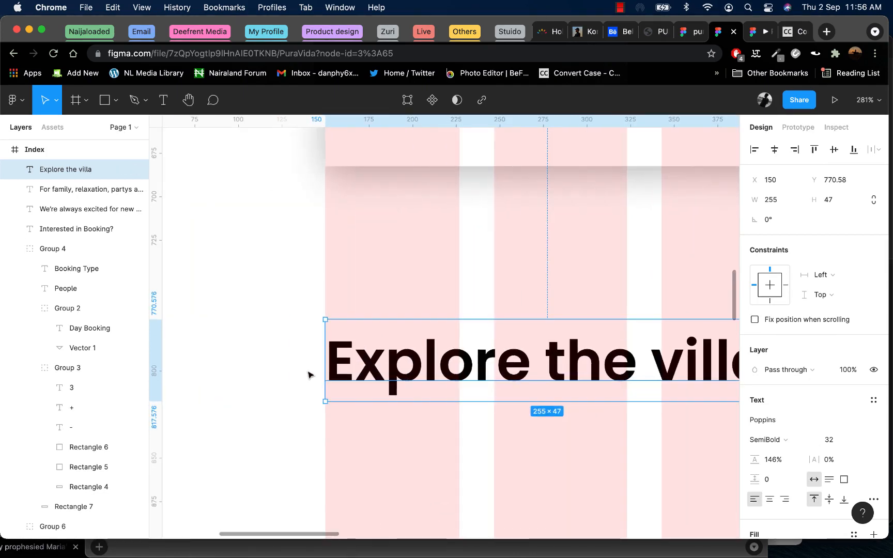
left_click_drag(342, 370, 345, 370)
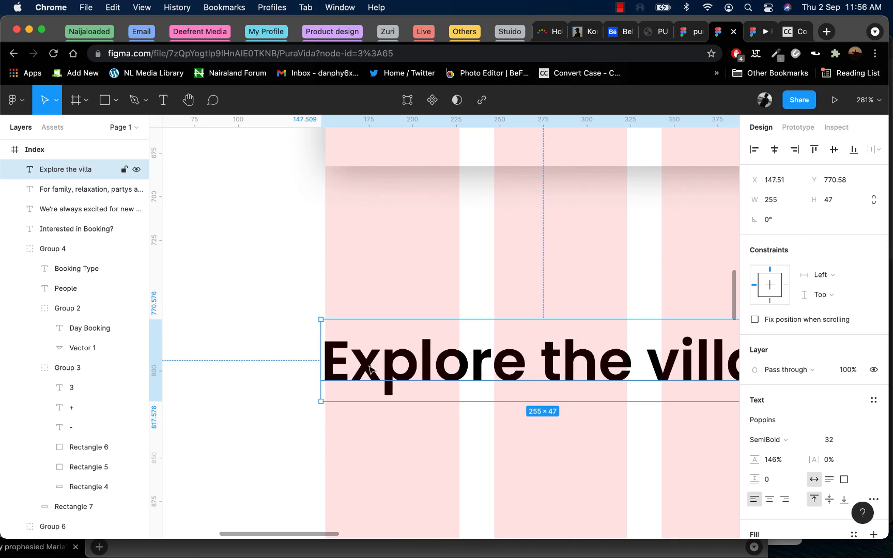
scroll(370, 371, "down", 5)
scroll(372, 370, "down", 5)
scroll(418, 369, "up", 4)
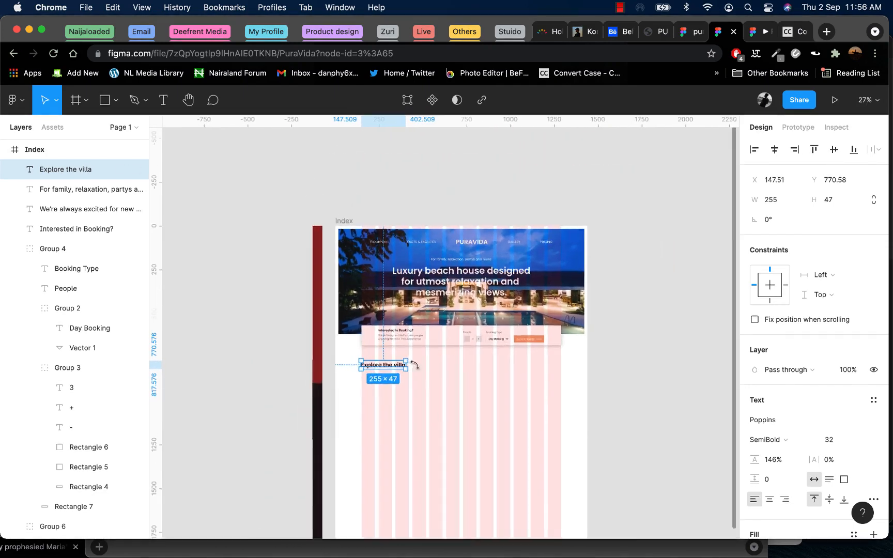
scroll(416, 368, "down", 4)
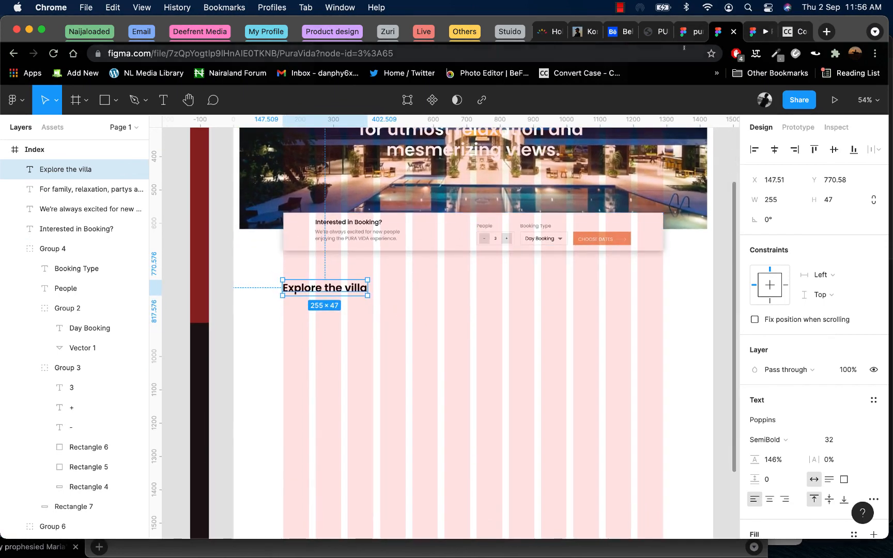
- Duplicate the booking description below the "Explore the villa" heading and replace its text with the "Surrounded by palm trees" paragraph copied from Convert Case
left_click(357, 239)
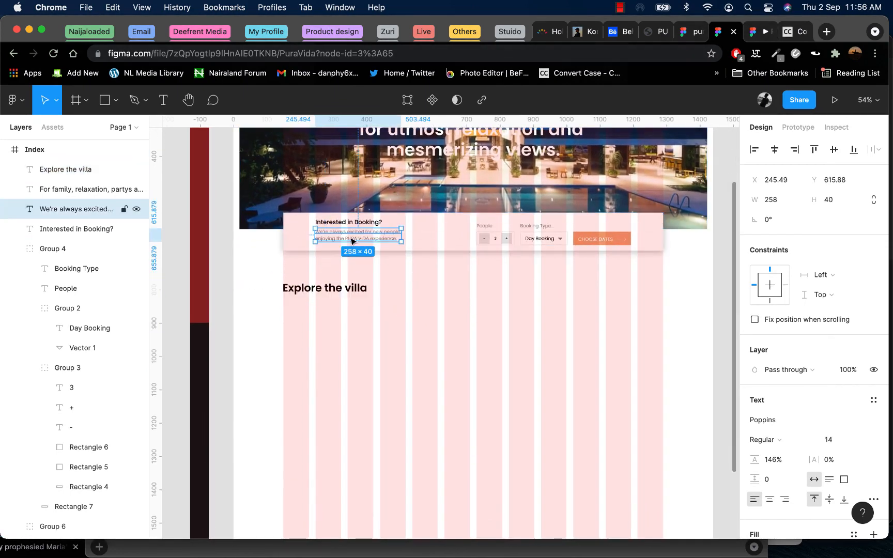
left_click_drag(352, 241, 322, 313, "alt")
left_click(790, 32)
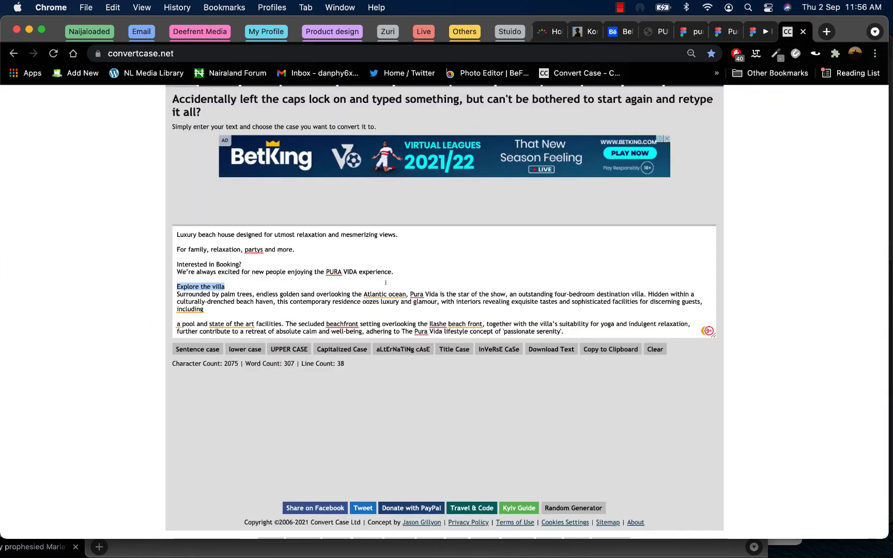
left_click_drag(211, 319, 170, 298)
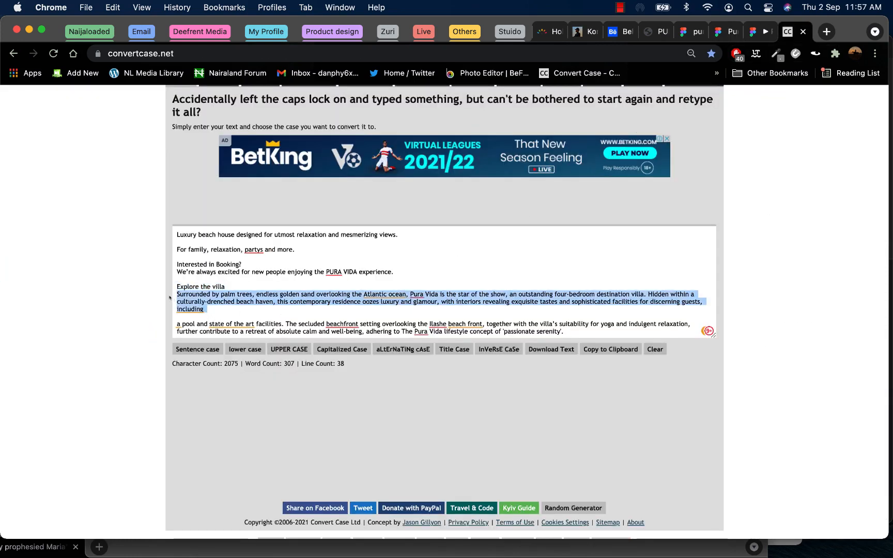
left_click(726, 32)
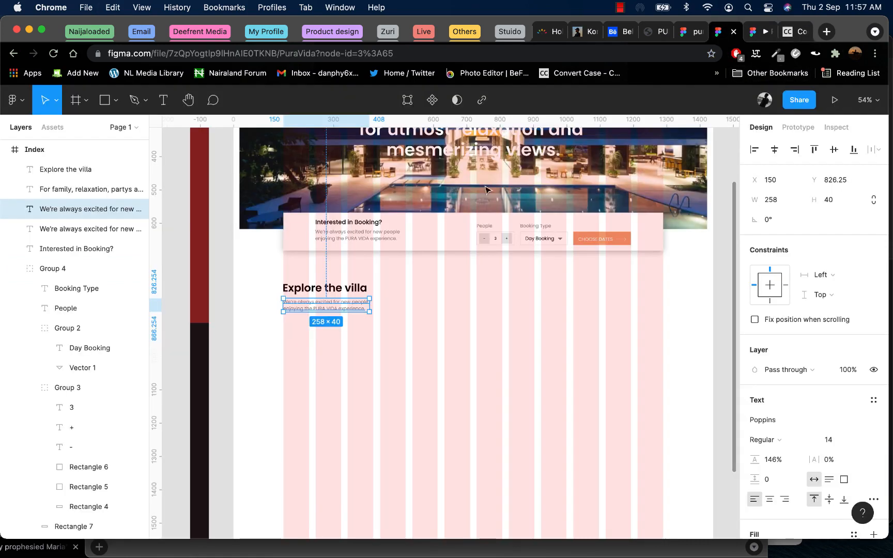
double_click(348, 311)
key("super+v")
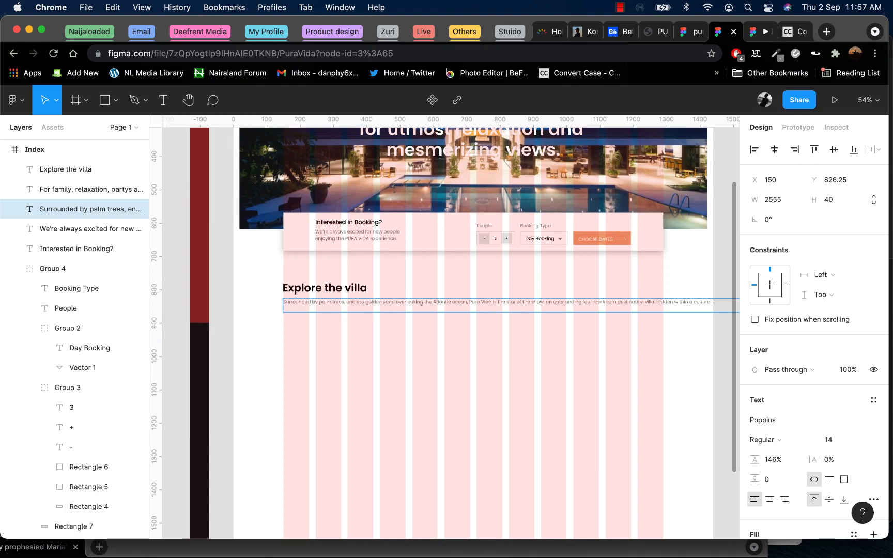
- Break the "Surrounded by palm trees" paragraph into short lines after "golden sand", "is the star" and "four-bedroom destination"
scroll(422, 304, "up", 5)
scroll(499, 298, "down", 5)
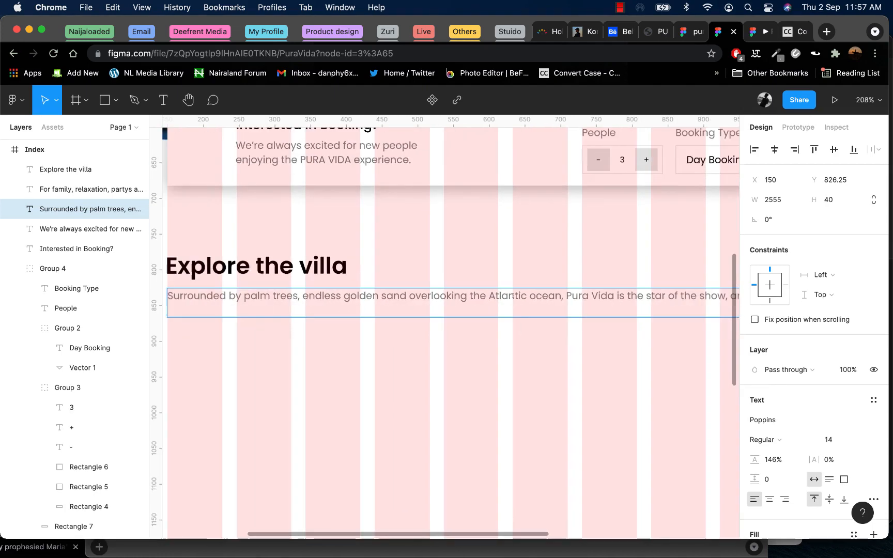
left_click(408, 296)
key("Return")
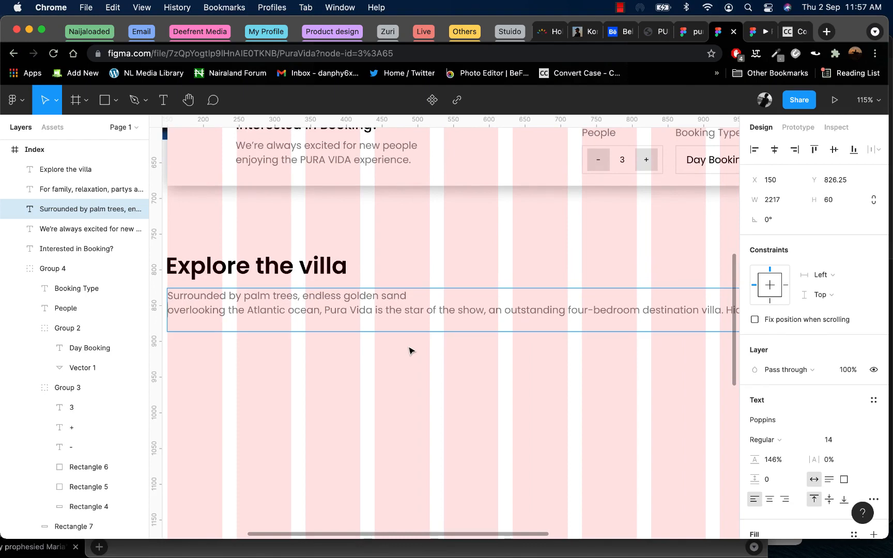
scroll(411, 351, "up", 2)
scroll(411, 351, "down", 3)
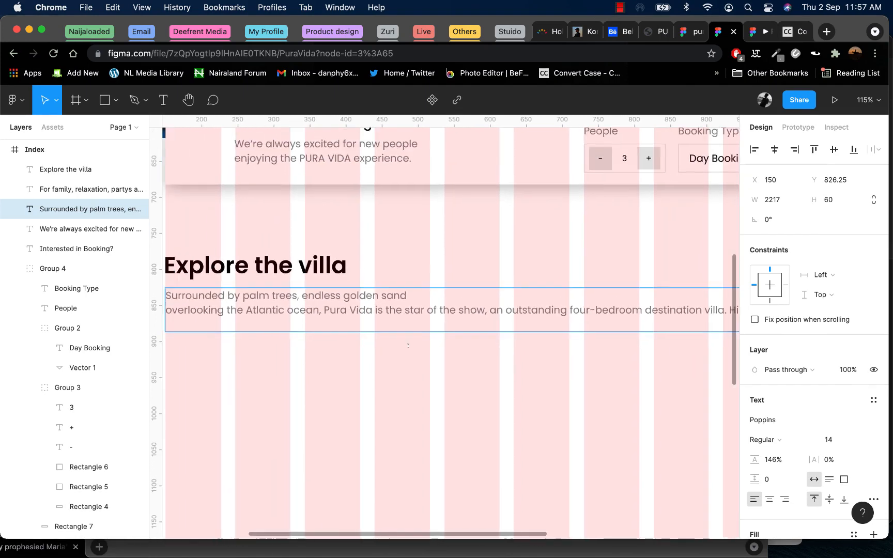
left_click(429, 306)
key("Return")
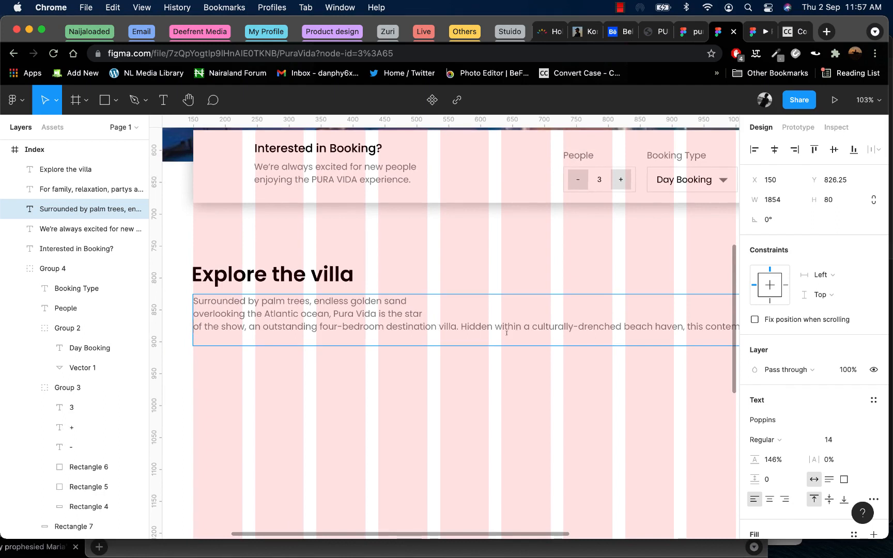
left_click(440, 326)
key("Return")
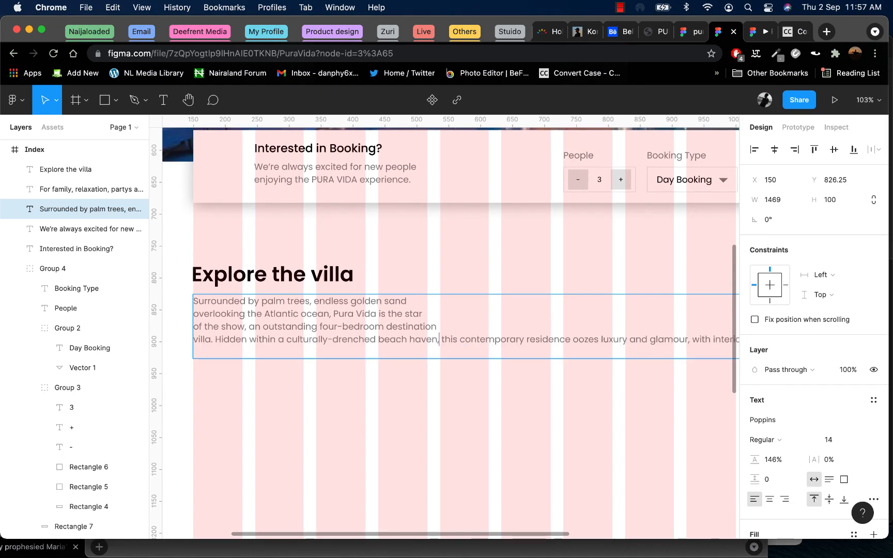
- Break the rest of the villa paragraph into lines after "beach haven,", "luxury and glamour," and "exquisite tastes and"
key("Return")
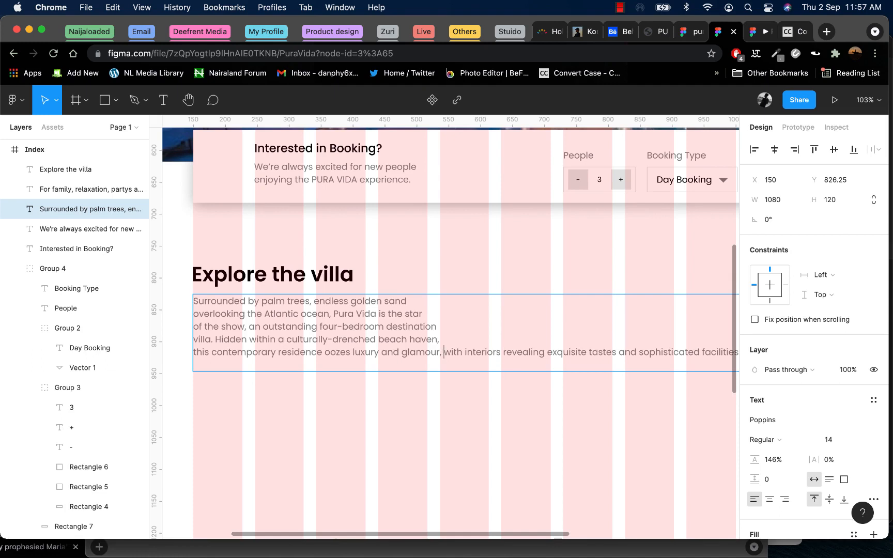
key("Return")
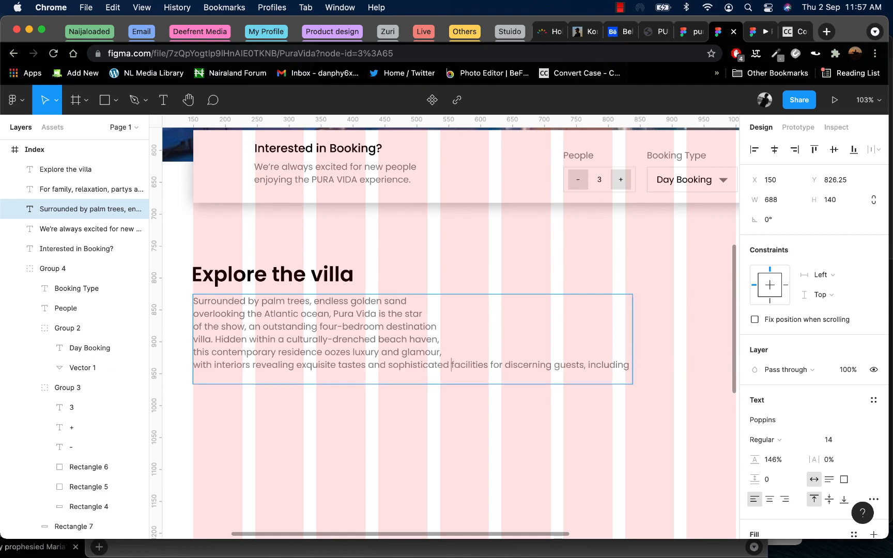
key("Return")
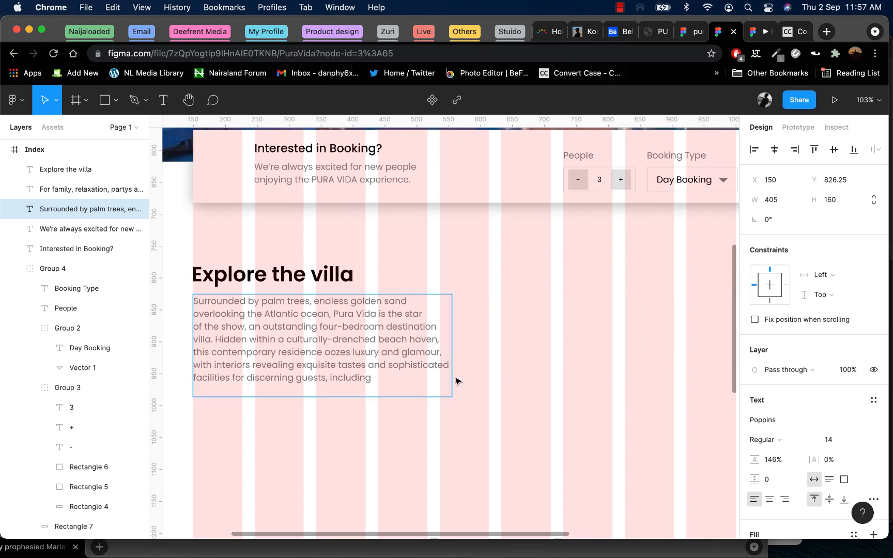
key("BackSpace")
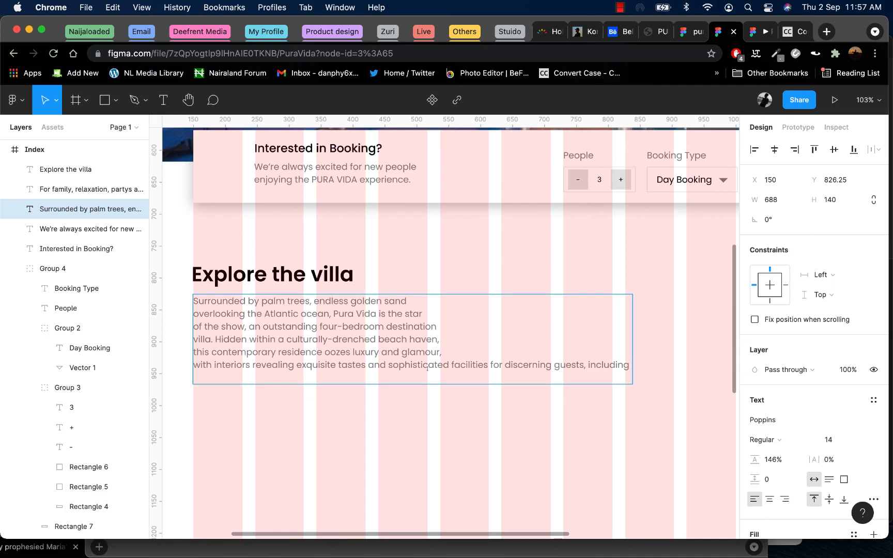
key("Return")
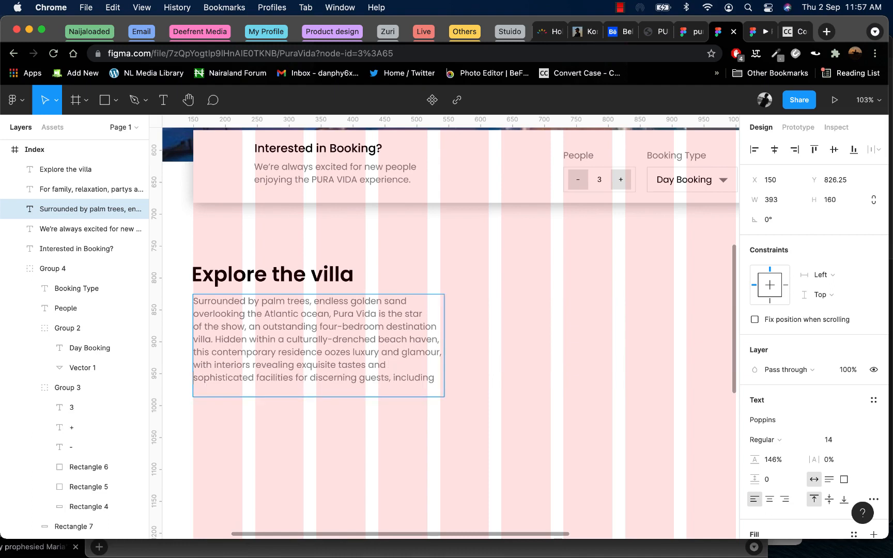
scroll(451, 397, "down", 5)
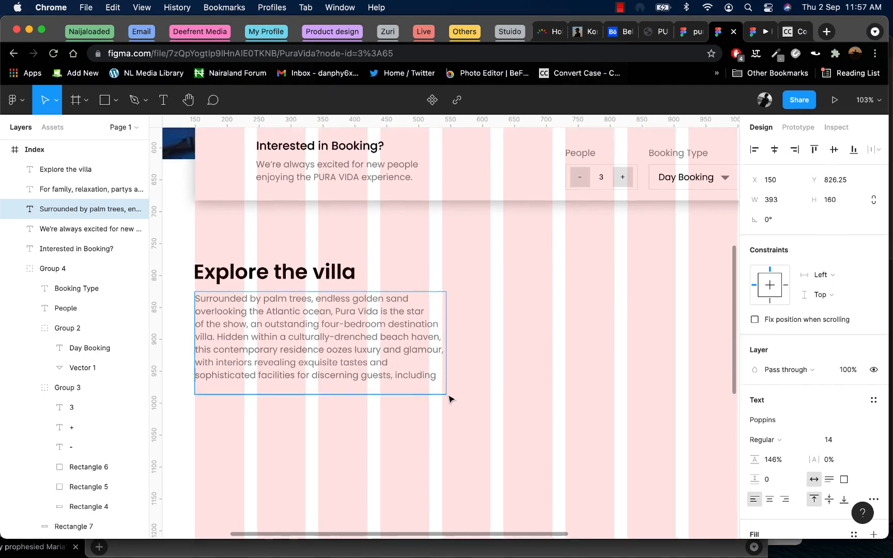
scroll(410, 345, "up", 1)
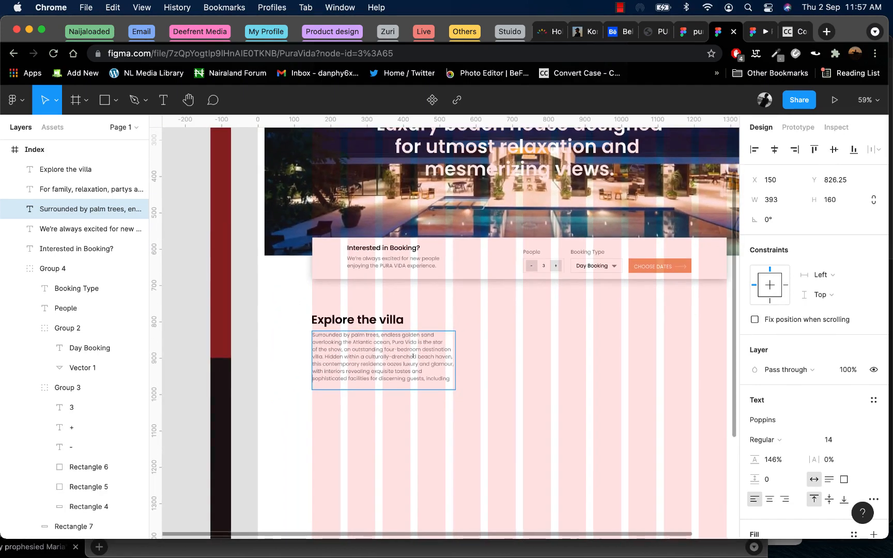
left_click(772, 460)
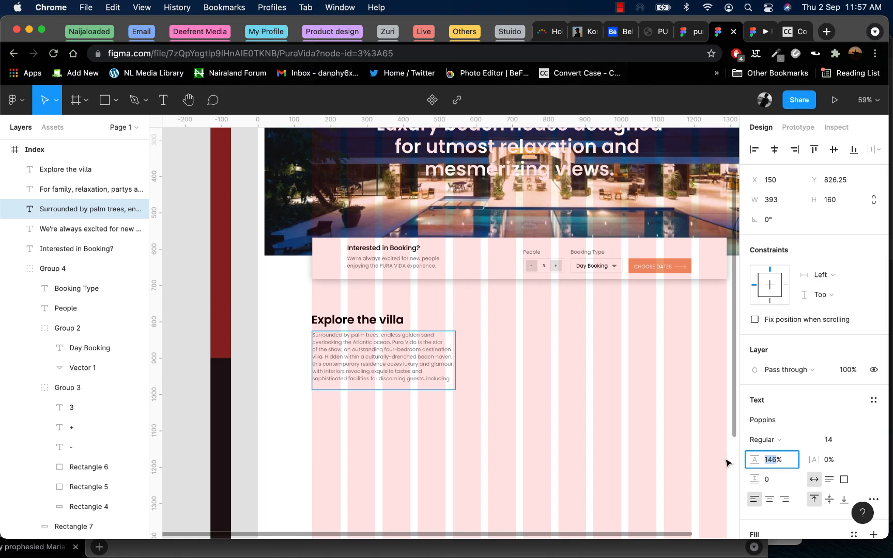
key("Return")
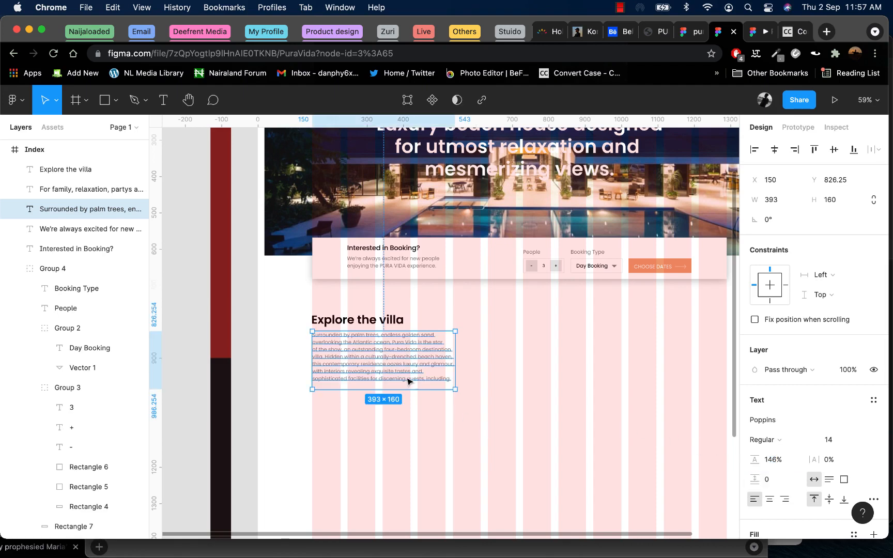
left_click_drag(392, 364, 392, 363)
scroll(392, 364, "up", 5)
left_click(350, 284)
- Duplicate the villa paragraph into the right half of the Index frame, at about X 831, Y 811
left_click(364, 349)
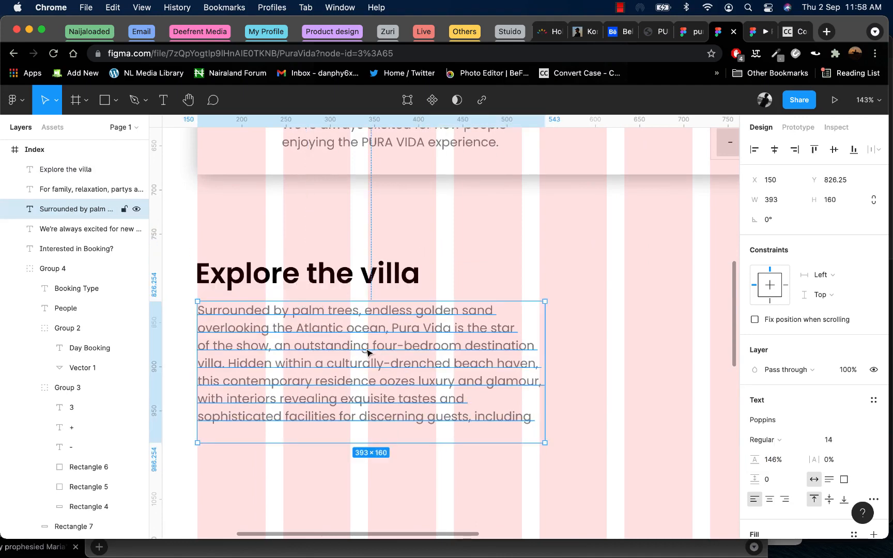
scroll(367, 351, "down", 6)
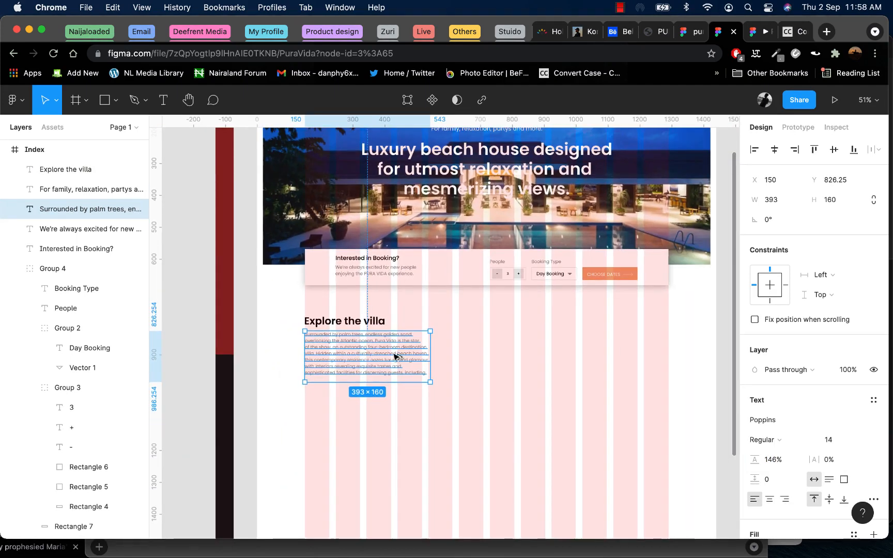
left_click_drag(344, 357, 562, 352)
- Move the original villa paragraph to about X 228, Y 836 and the "Explore the villa" heading to about X 227, Y 776
left_click(337, 325)
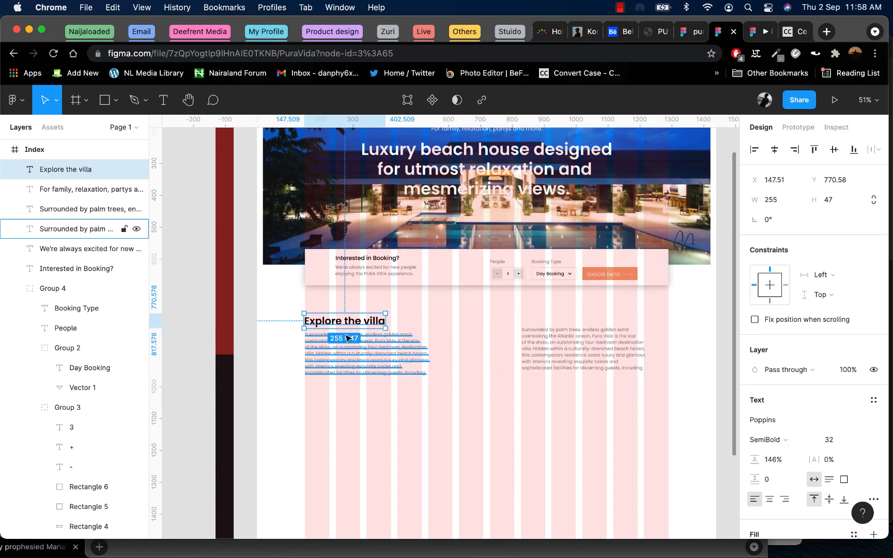
left_click_drag(345, 361, 370, 365)
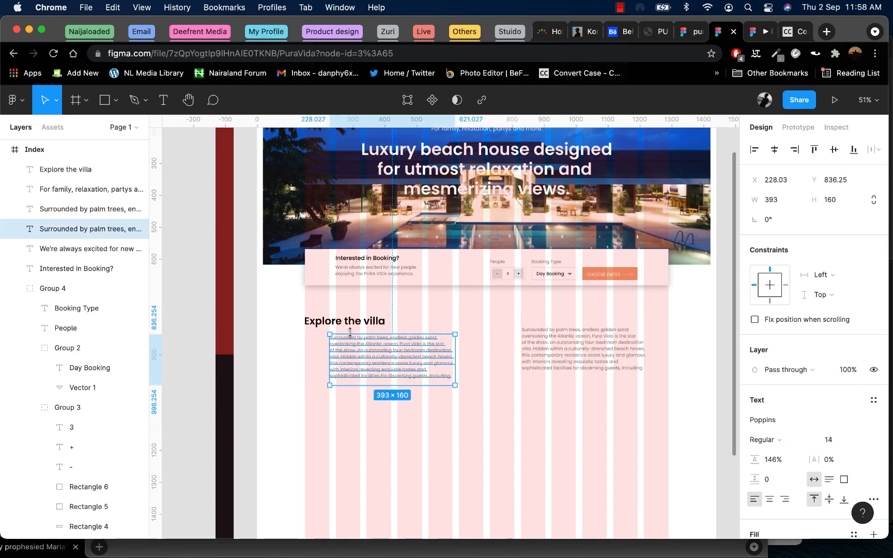
mouse_move(336, 323)
left_mouse_down()
mouse_move(367, 325)
mouse_move(338, 327)
mouse_move(345, 328)
left_mouse_up()
scroll(358, 323, "up", 5)
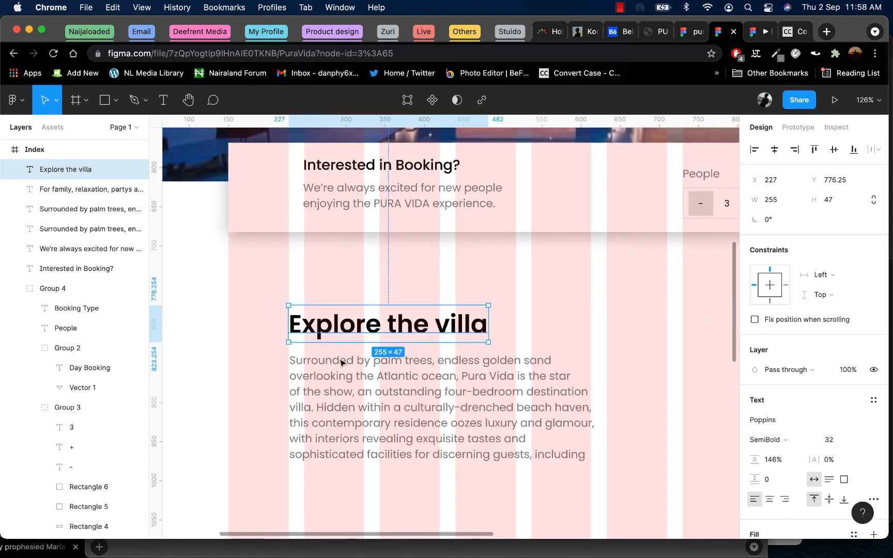
- Left-align the "Explore the villa" heading with the paragraph below it and nudge both to X 226
left_click(341, 374)
left_click(342, 331, "shift")
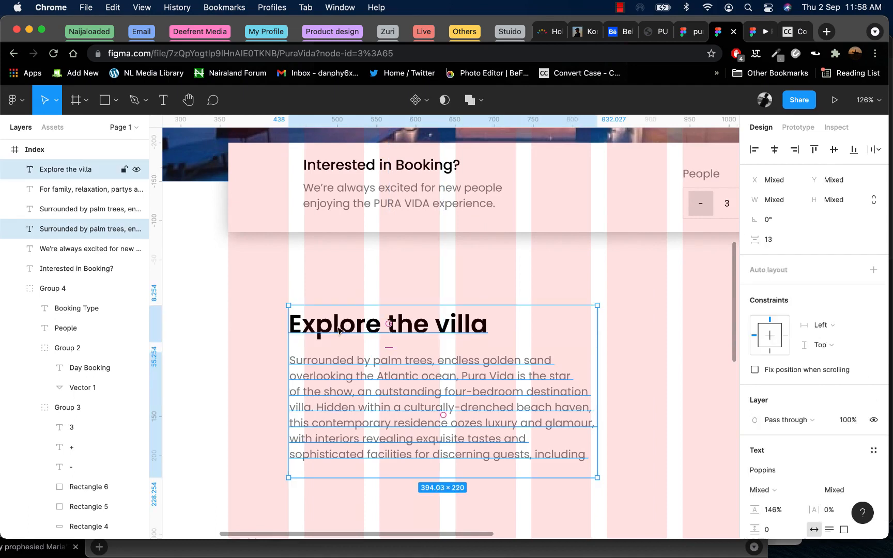
left_click(755, 149)
key("Left")
key("Left")
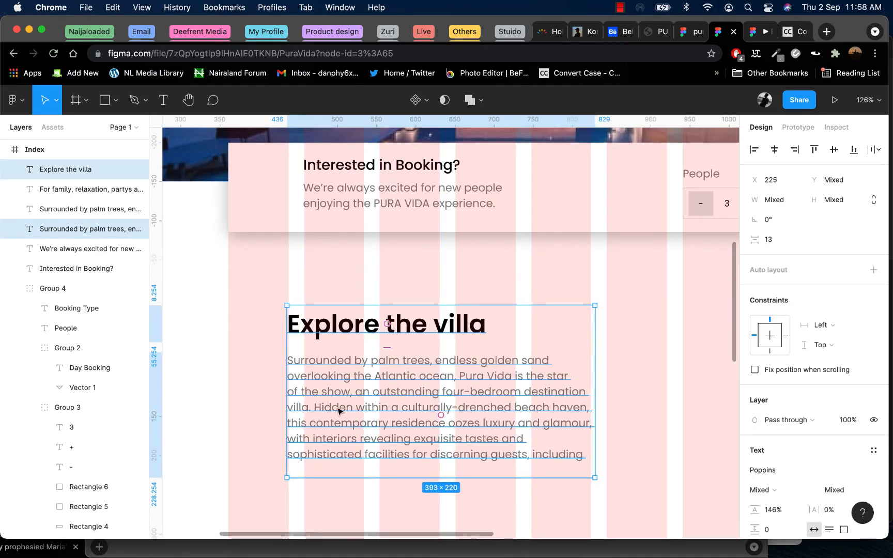
key("Right")
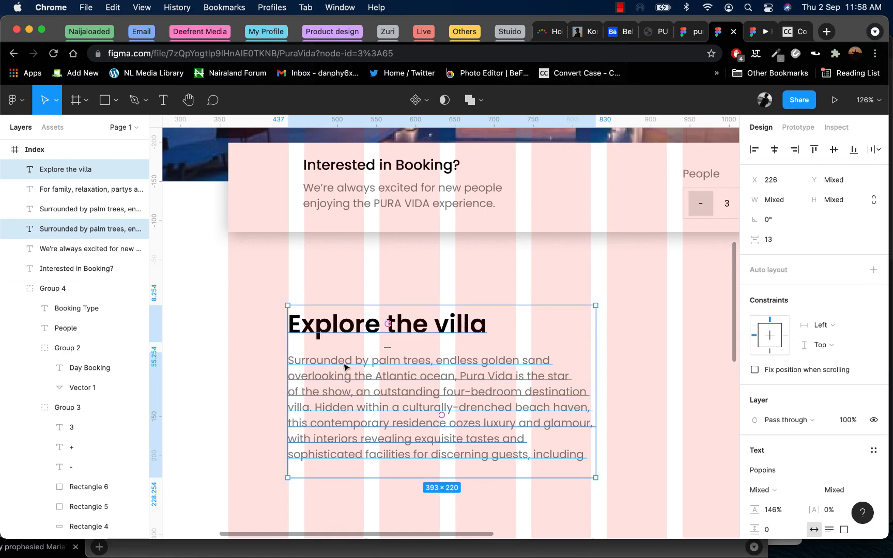
- Set the "Explore the villa" heading's text box to fixed size
left_click(393, 342)
left_click(391, 324)
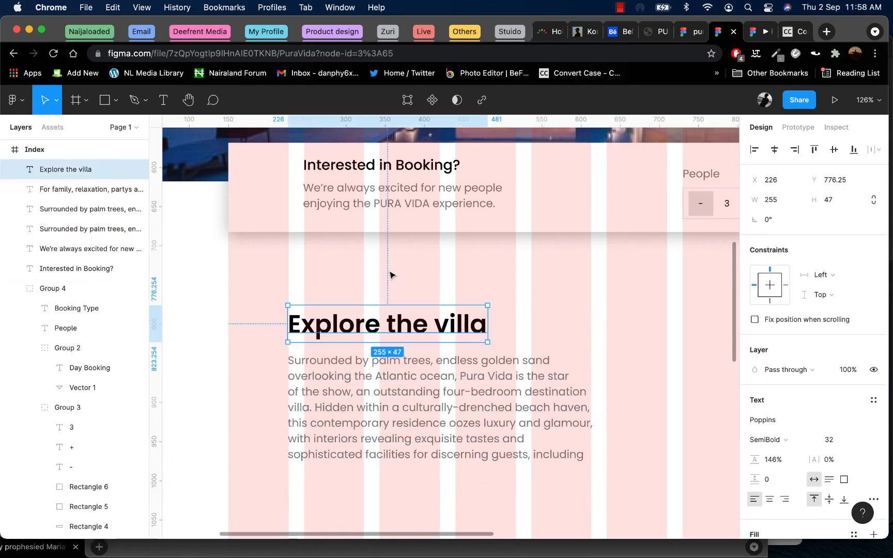
left_click(390, 273)
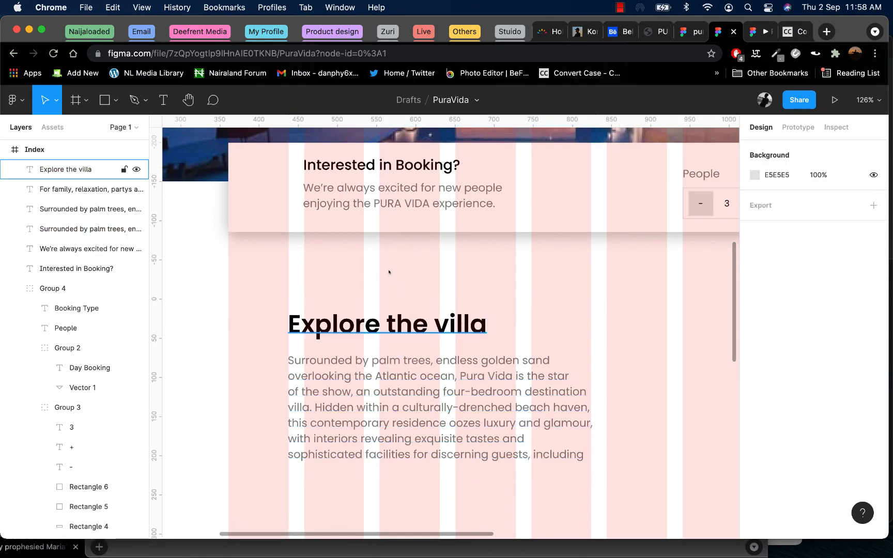
left_click(470, 323)
left_click(844, 479)
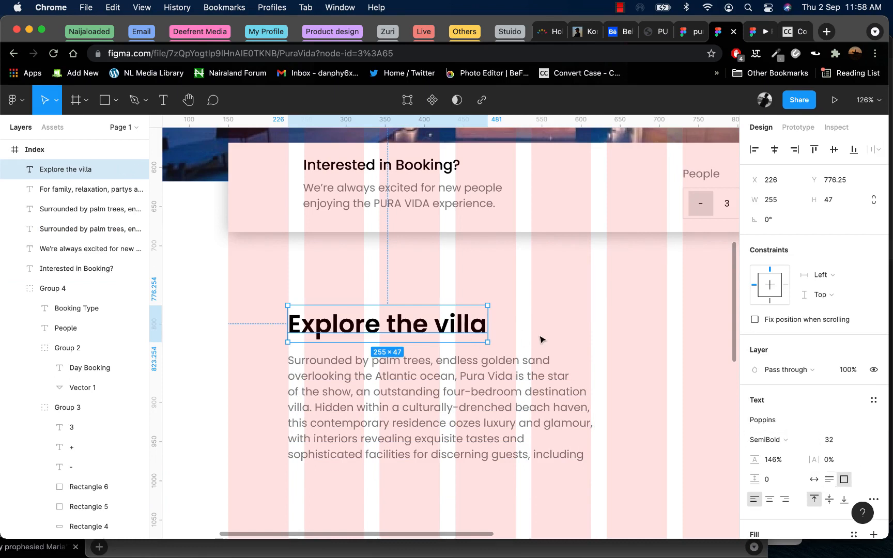
left_click(540, 339)
- Set the line height of the paragraph under the "Explore the villa" heading to 150%
left_click(387, 337)
left_click(381, 400)
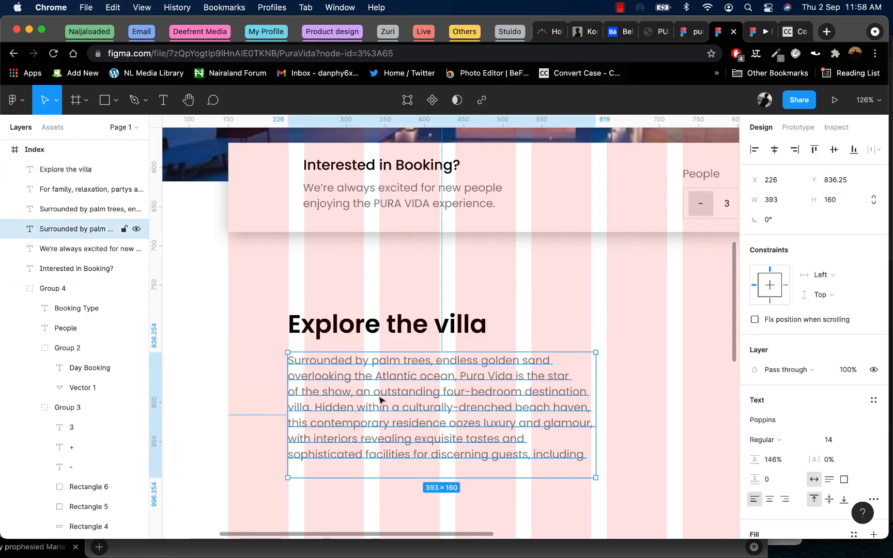
left_click_drag(764, 460, 779, 461)
double_click(772, 460)
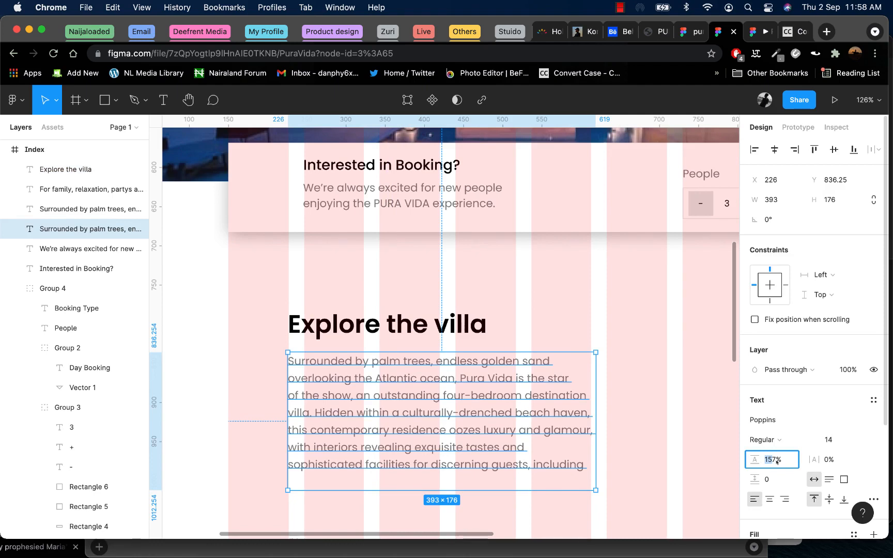
type("150")
key("Return")
left_click(698, 478)
- Set the line height of the right villa paragraph to 150%
scroll(619, 468, "down", 5)
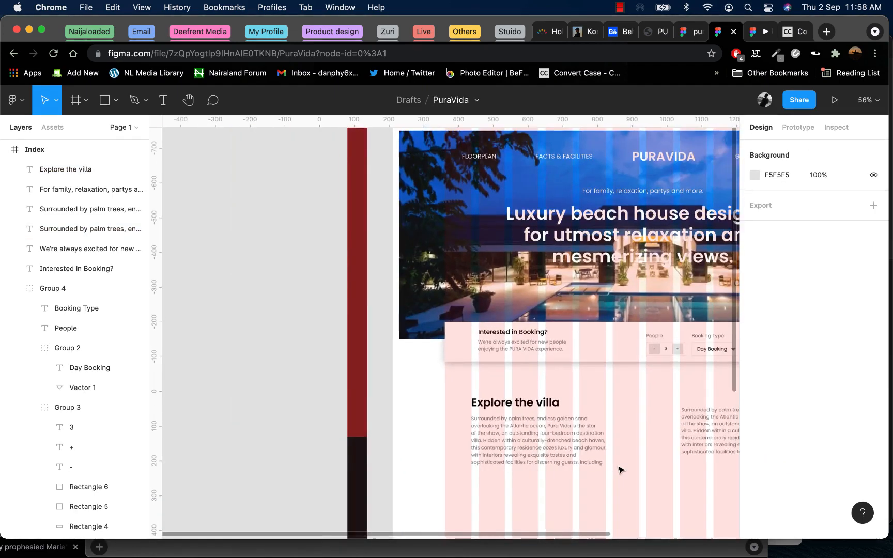
scroll(620, 470, "right", 4)
scroll(620, 470, "down", 2)
left_click(521, 365)
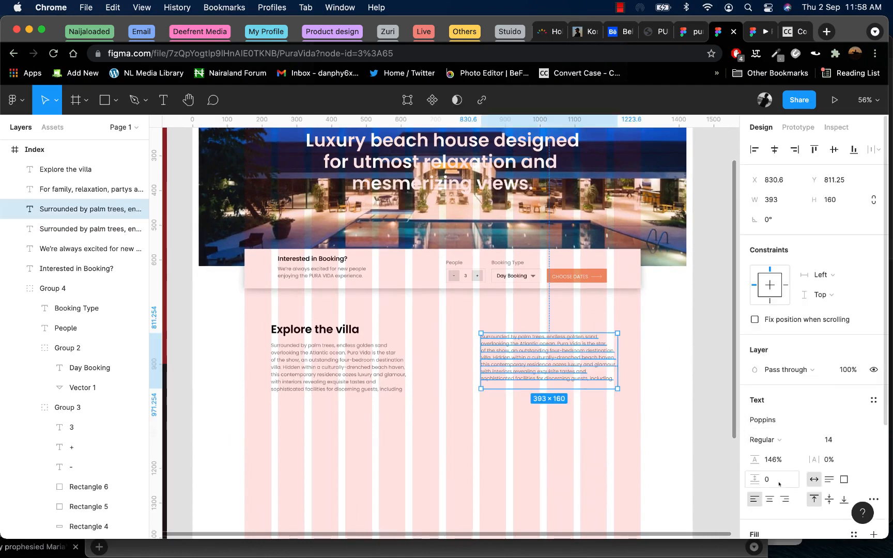
left_click_drag(774, 460, 748, 460)
type("150")
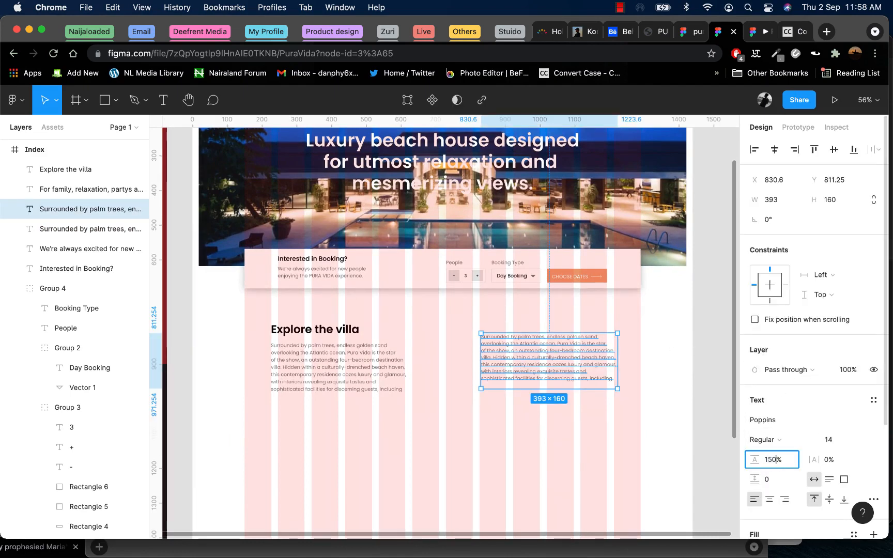
key("Return")
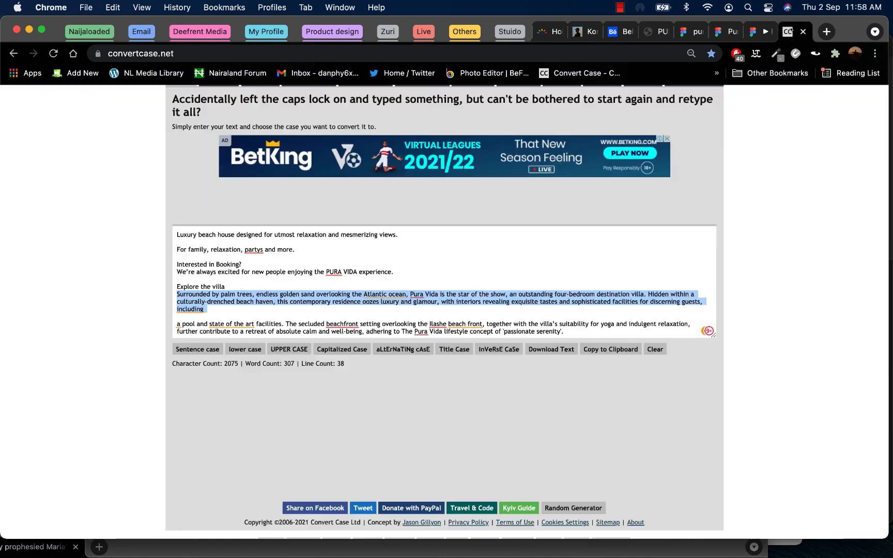
- Copy the paragraph beginning "a pool and state of the art facilities" from the Convert Case page and return to the Figma design
left_click(794, 31)
scroll(445, 282, "down", 2)
left_click_drag(561, 299, 169, 298)
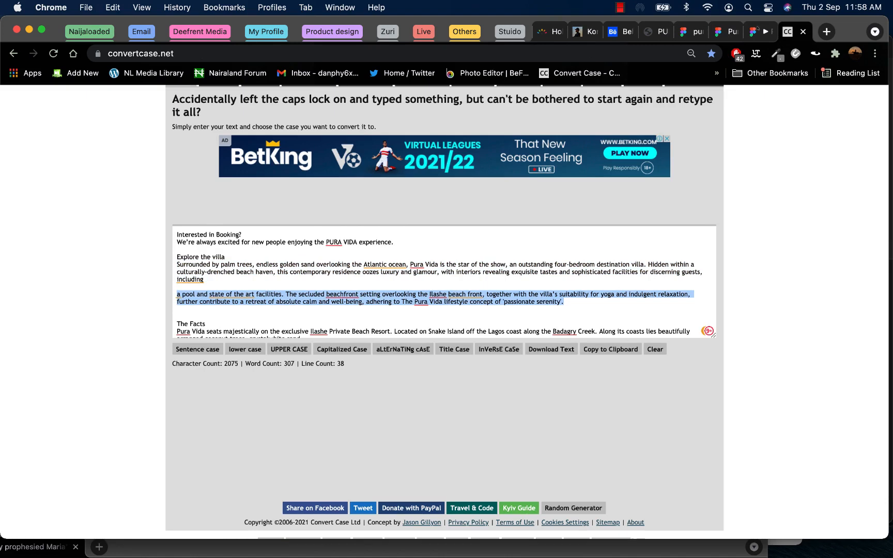
left_click(741, 31)
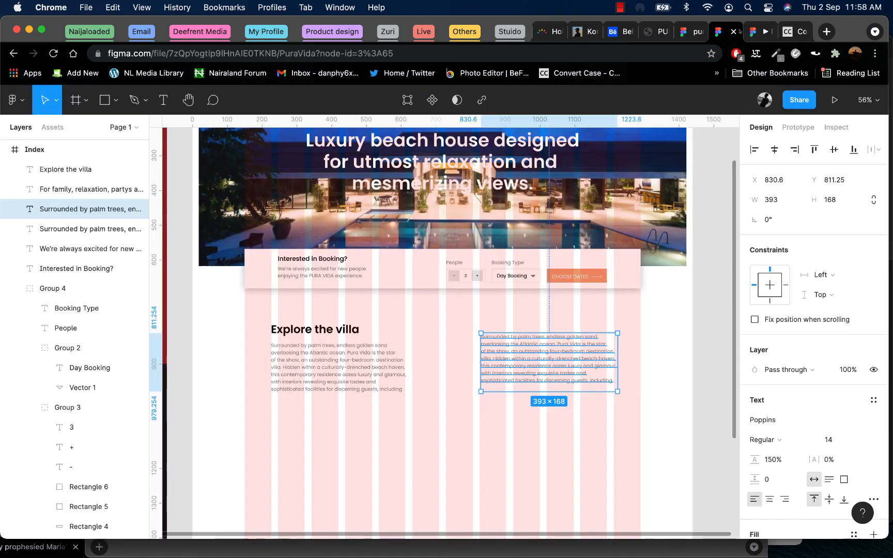
- Try to replace the right villa paragraph's text with the copied "a pool and state of the art facilities" paragraph
double_click(526, 363)
key("cmd+v")
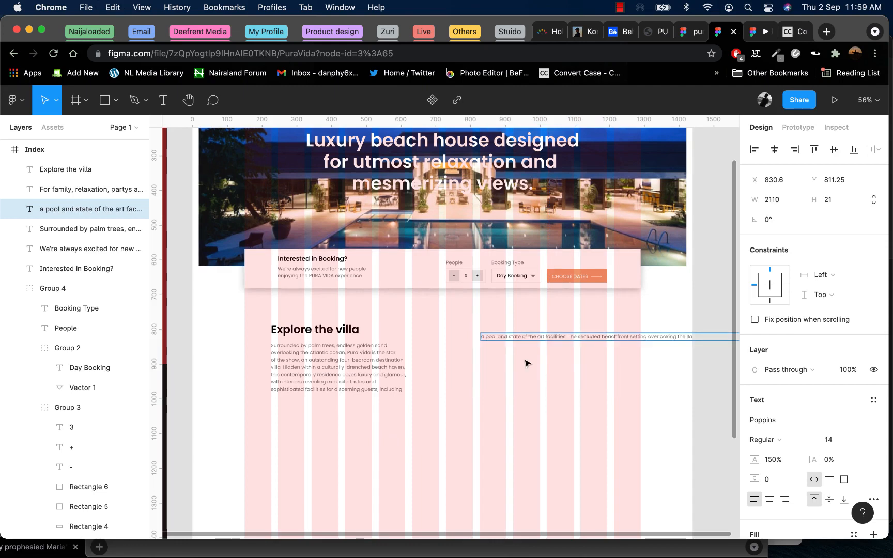
key("cmd+z")
key("Escape")
- Delete the right villa paragraph, then make the left one fixed size and duplicate it to about X 831, Y 830
left_click(355, 367)
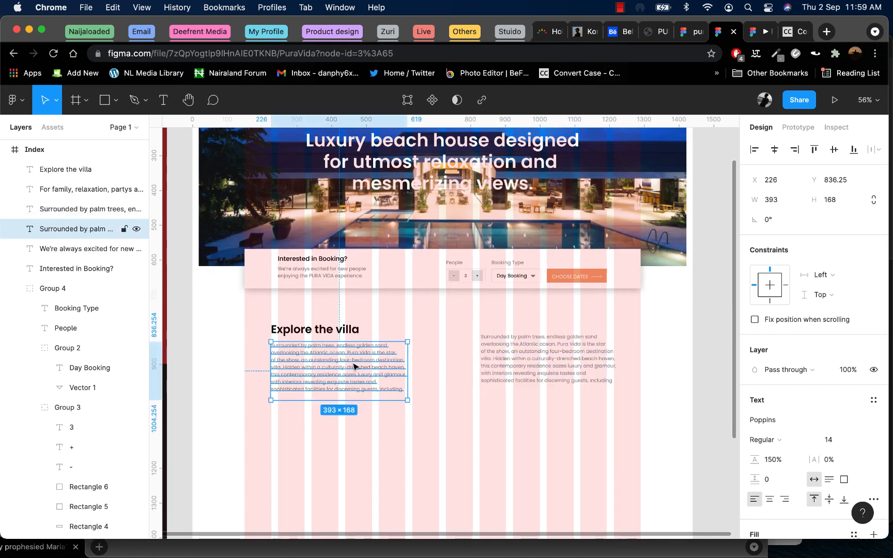
left_click(538, 351)
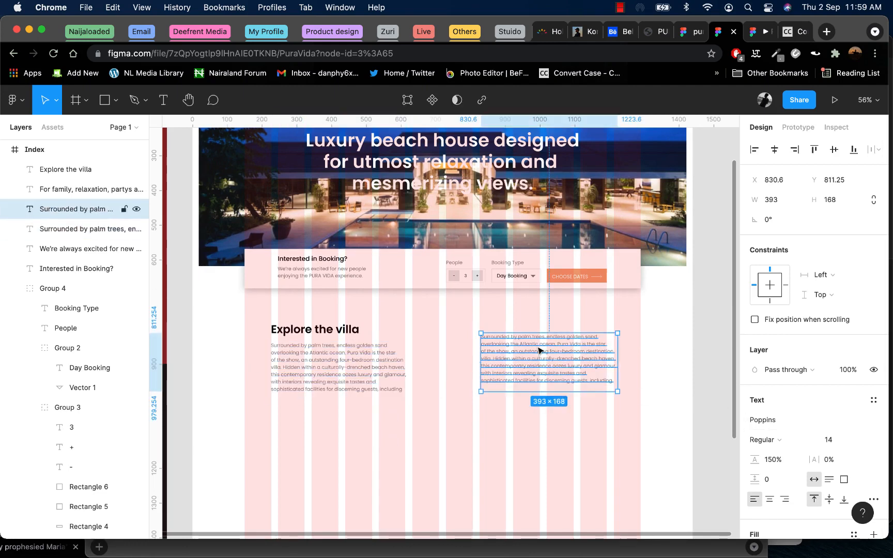
key("Delete")
left_click(359, 363)
left_click(844, 479)
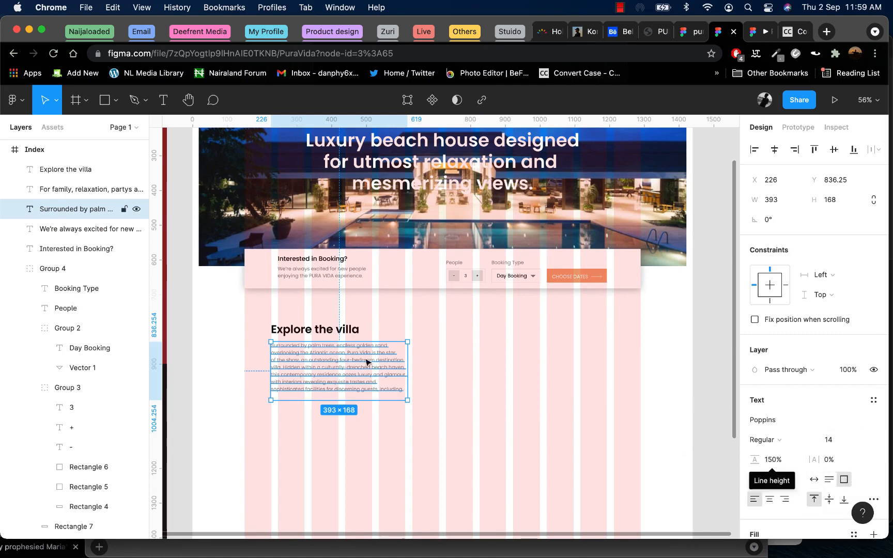
left_click_drag(338, 365, 534, 365)
- Replace the duplicated paragraph's text with the copied passage beginning "a pool and state of the art facilities"
key("Return")
type("a pool and state of the art facilities. The secluded beachfront setting overlooking the llashe beach front, together with the villa's suitability for yoga and indulgent relaxation, further contribute to a retreat of absolute calm and well-being, adhering to The Pura Vida lifestyle concept of 'passionate serenity'")
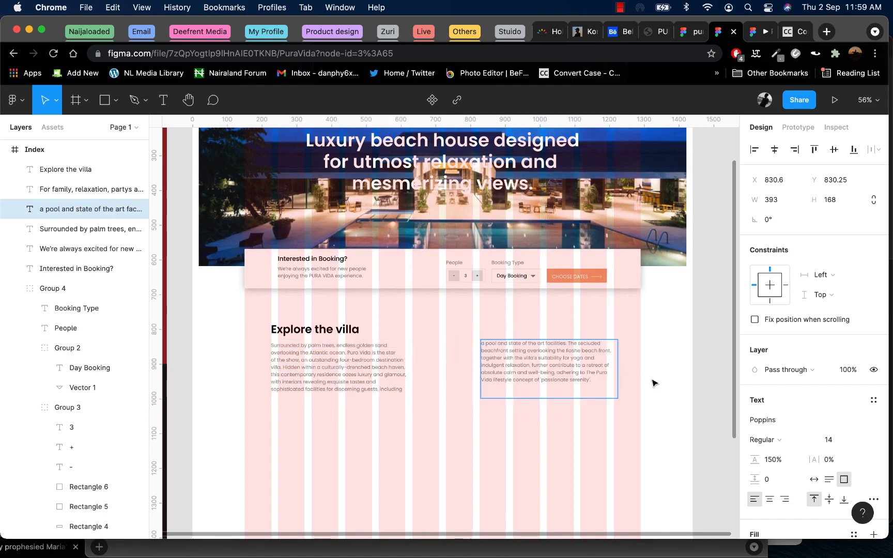
key("Escape")
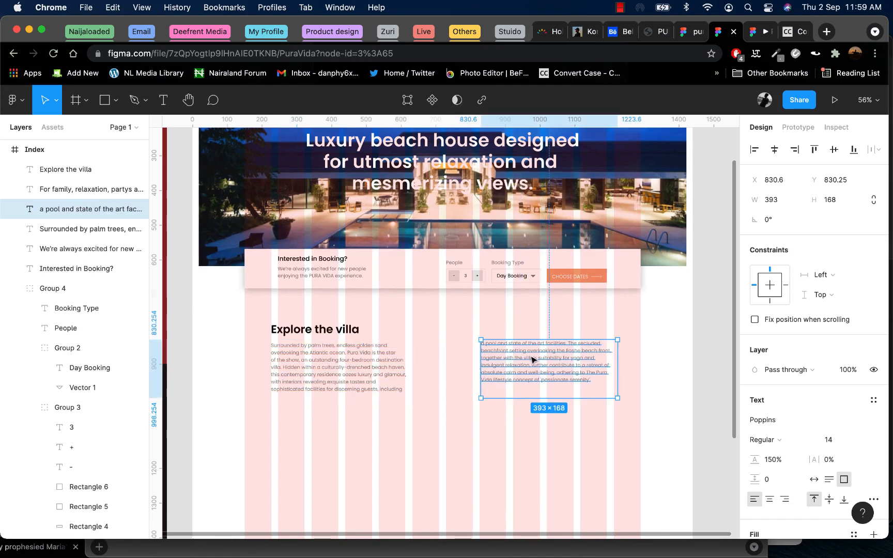
- Set the text boxes of both villa paragraphs to auto height
left_click(814, 480)
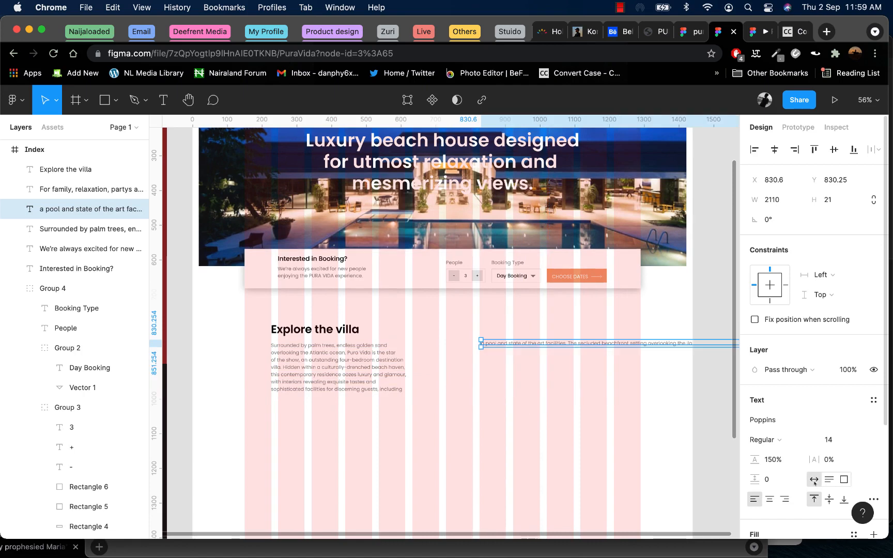
left_click(844, 479)
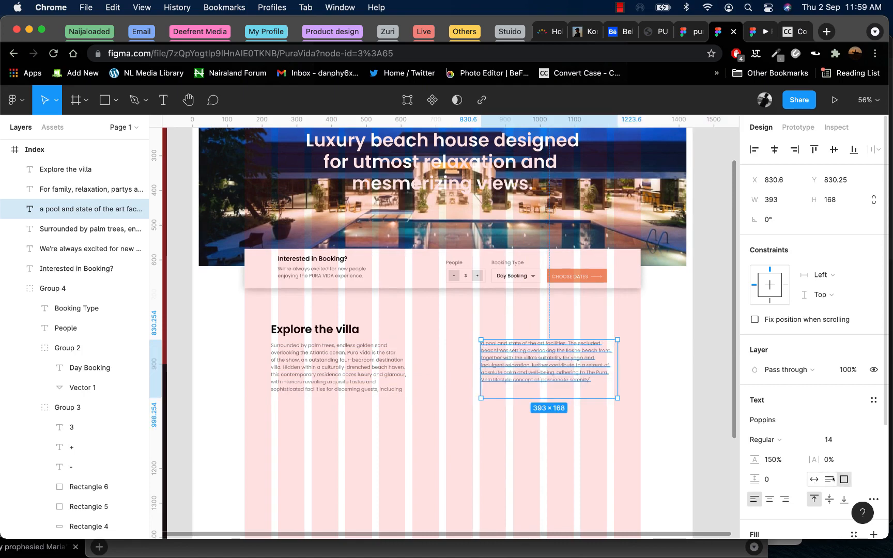
left_click(829, 479)
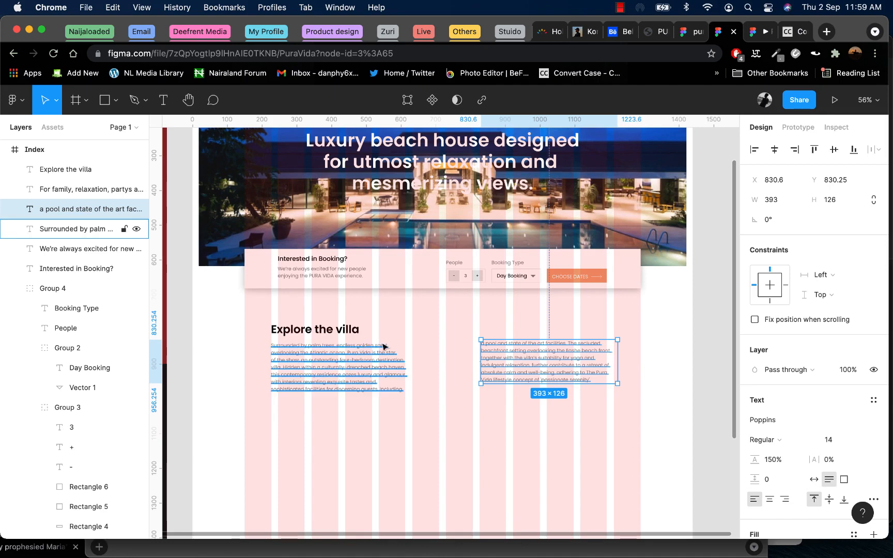
left_click(339, 359)
left_click(828, 480)
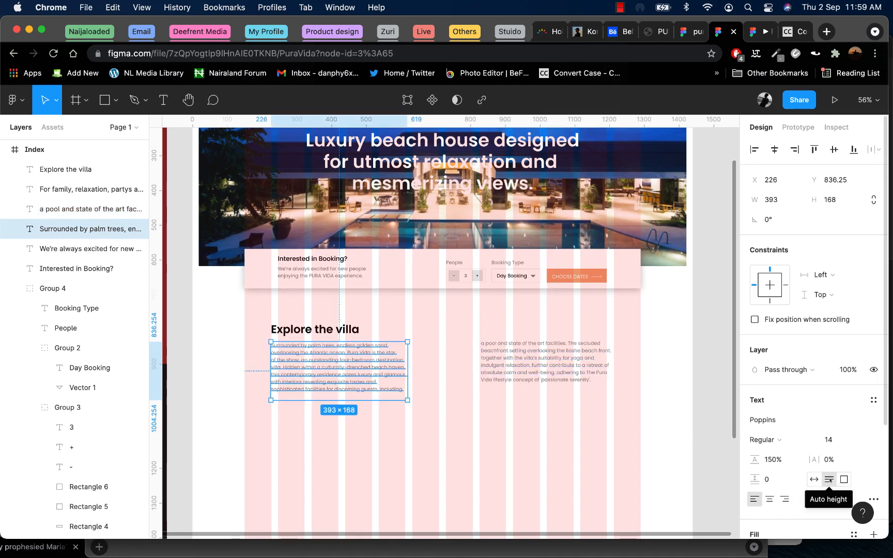
- Move the right paragraph to about X 831, Y 836 and check its alignment with the left one using a temporary horizontal guide
left_click(445, 390)
left_click_drag(521, 374, 522, 377)
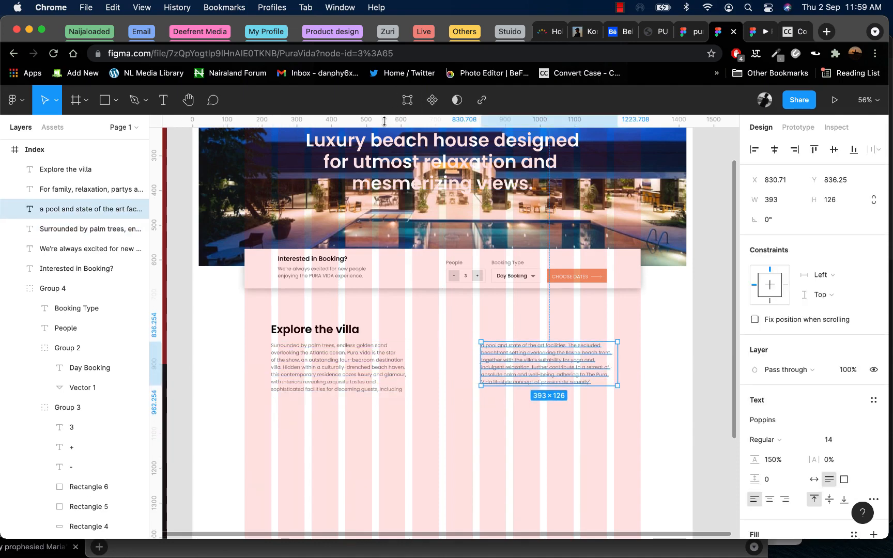
left_click_drag(386, 120, 428, 350)
scroll(387, 345, "up", 5)
left_click(558, 389)
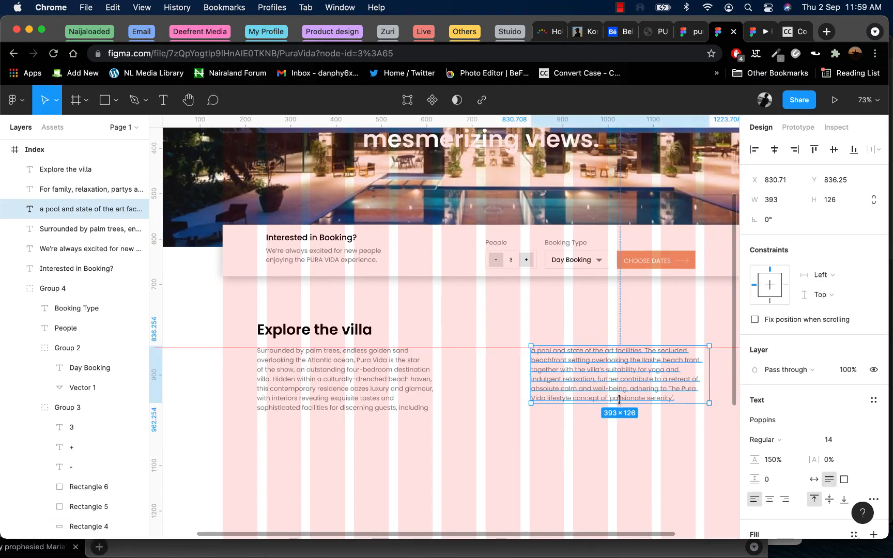
left_click(485, 348)
key("Delete")
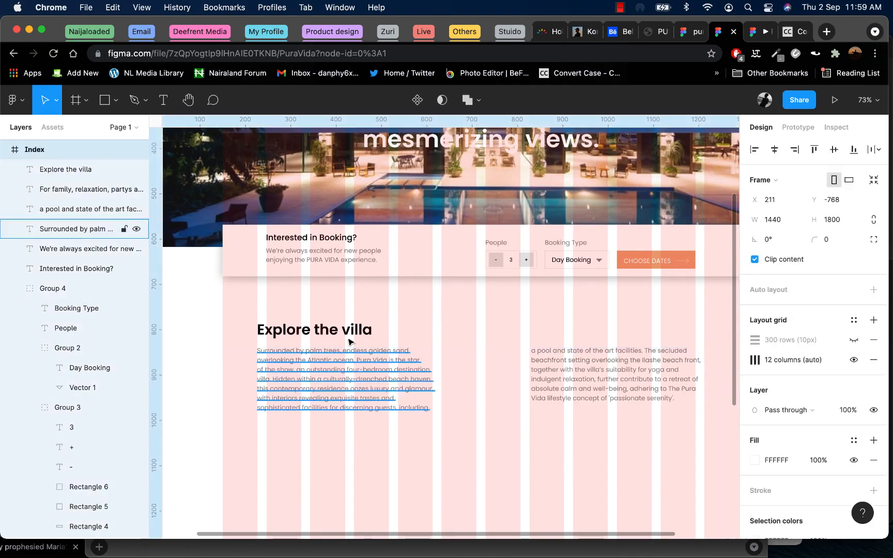
- Preview the prototype, examine the "Explore the villa" section below the booking bar, and return to the design
key("super+alt+Return")
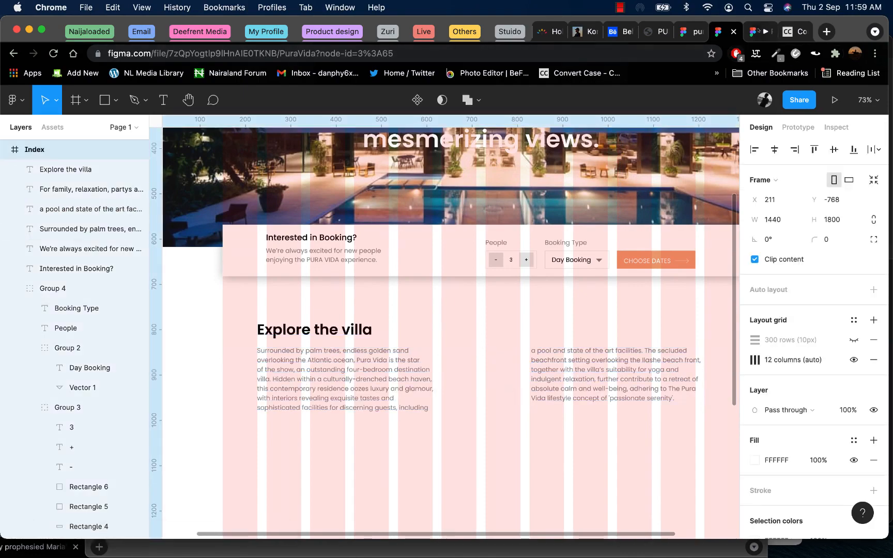
scroll(443, 373, "down", 6)
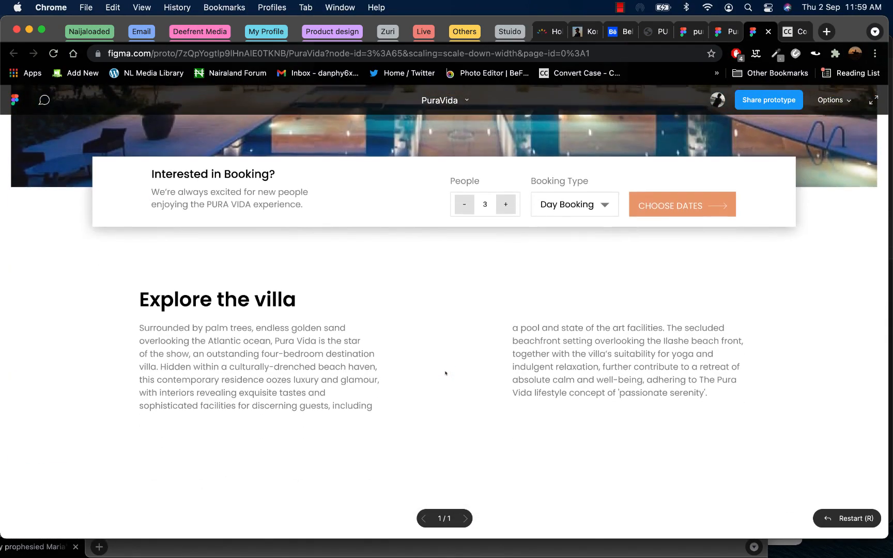
scroll(445, 372, "down", 1)
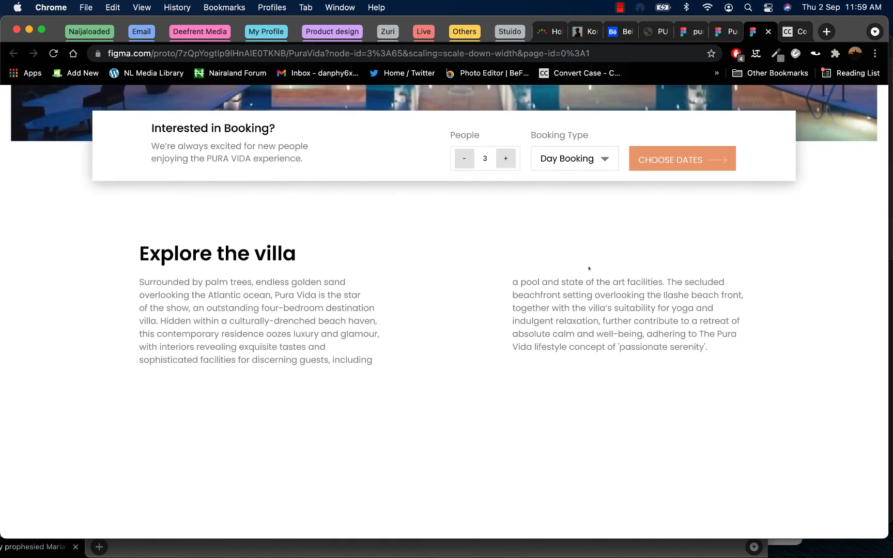
left_click(727, 32)
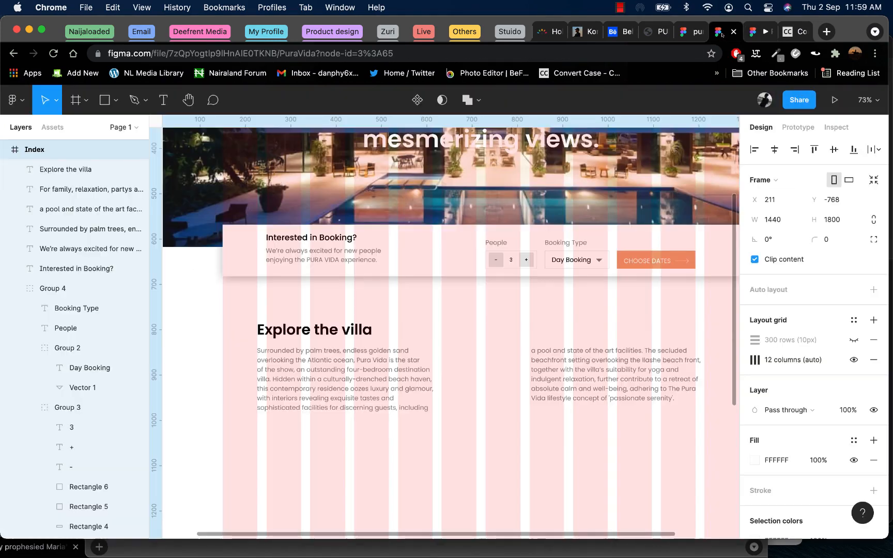
- Increase the line height of both villa paragraphs to 180.5%
left_click(354, 377)
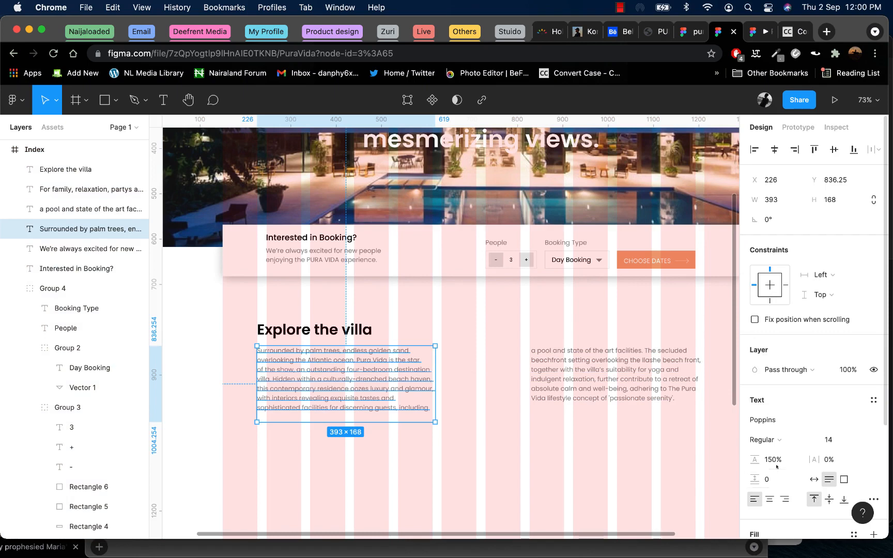
left_click_drag(758, 460, 799, 460)
left_click(642, 391)
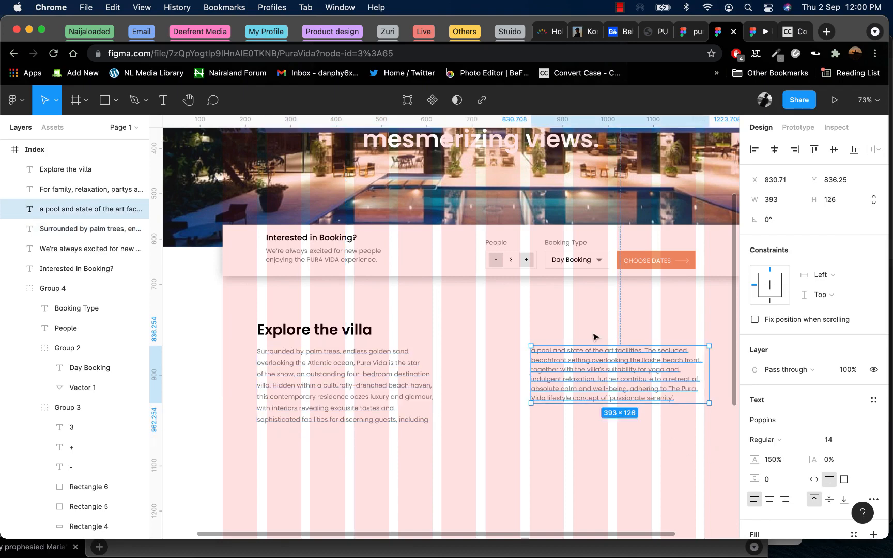
left_click(776, 460)
type("18")
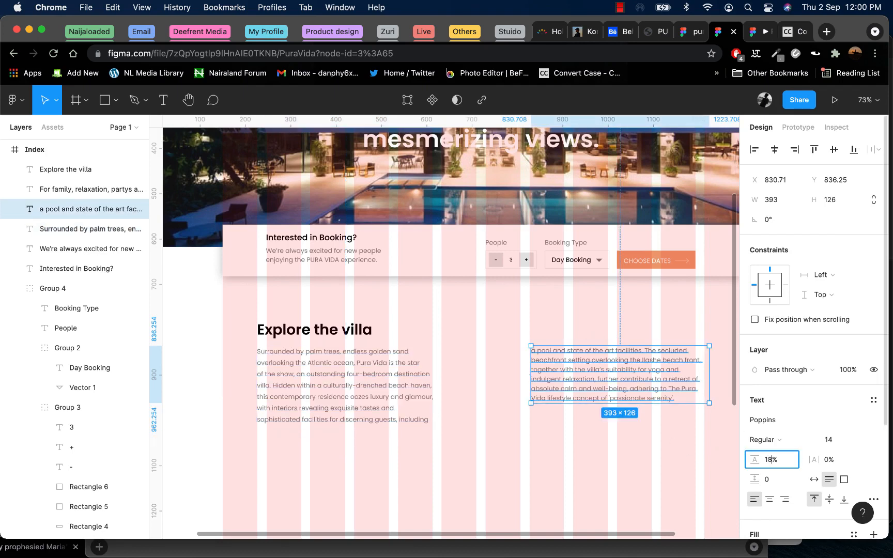
type("0.5")
key("Return")
- Set the left villa paragraph's line height to 180% and check the section's spacing in the prototype preview
left_click(331, 383)
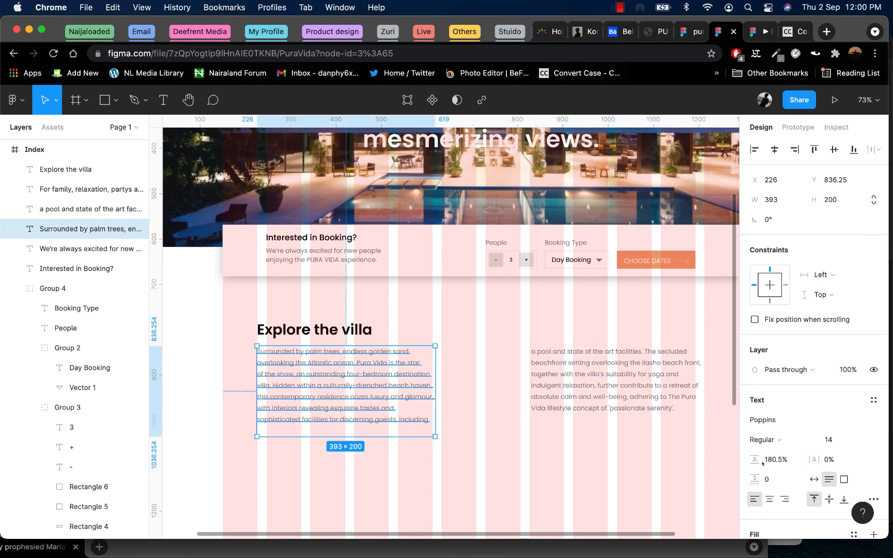
double_click(783, 460)
left_click(783, 459)
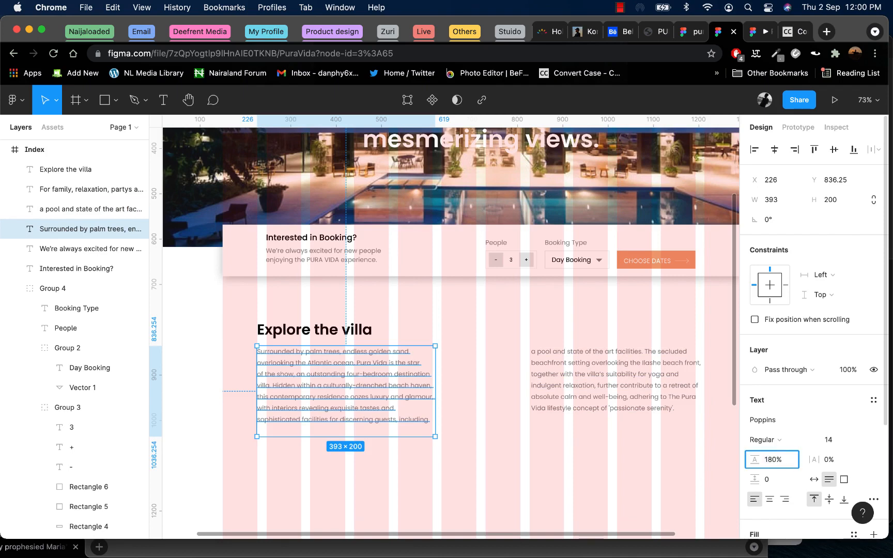
left_click(499, 465)
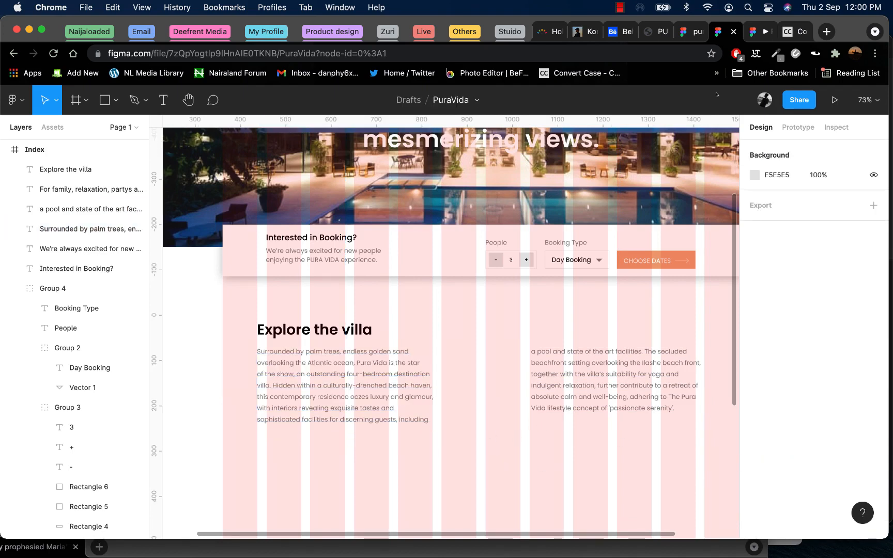
left_click(753, 27)
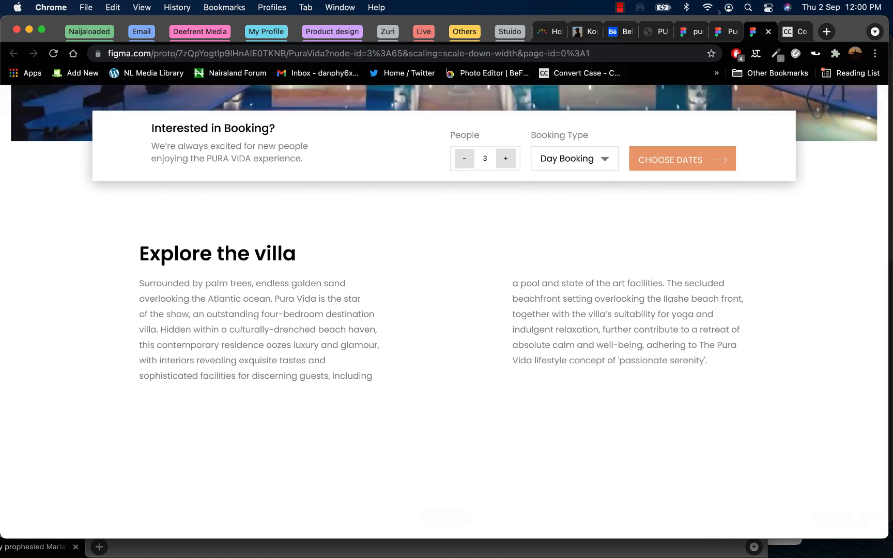
left_click(718, 30)
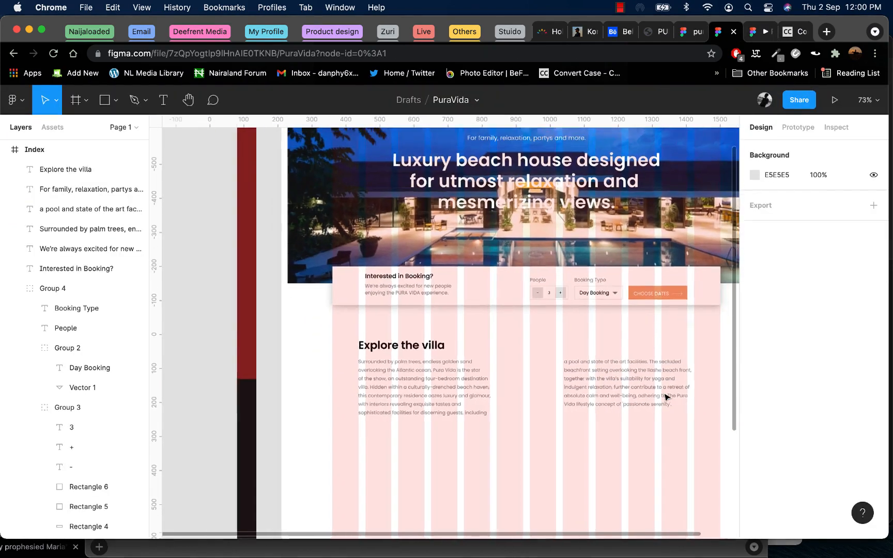
- Move the left villa paragraph and the "Explore the villa" heading to X 247, in line with the "Interested in Booking?" text
scroll(666, 397, "down", 5)
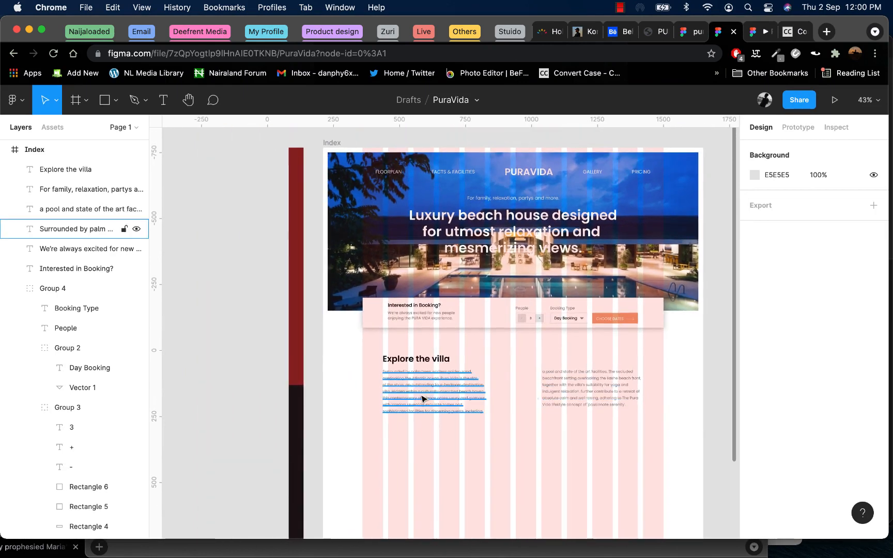
left_click(430, 401)
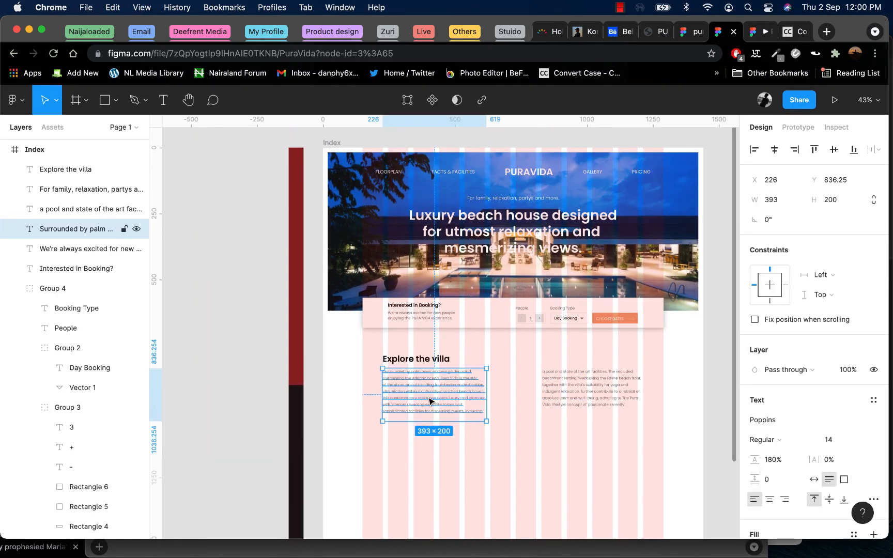
left_click_drag(404, 389, 404, 364)
left_click(402, 362)
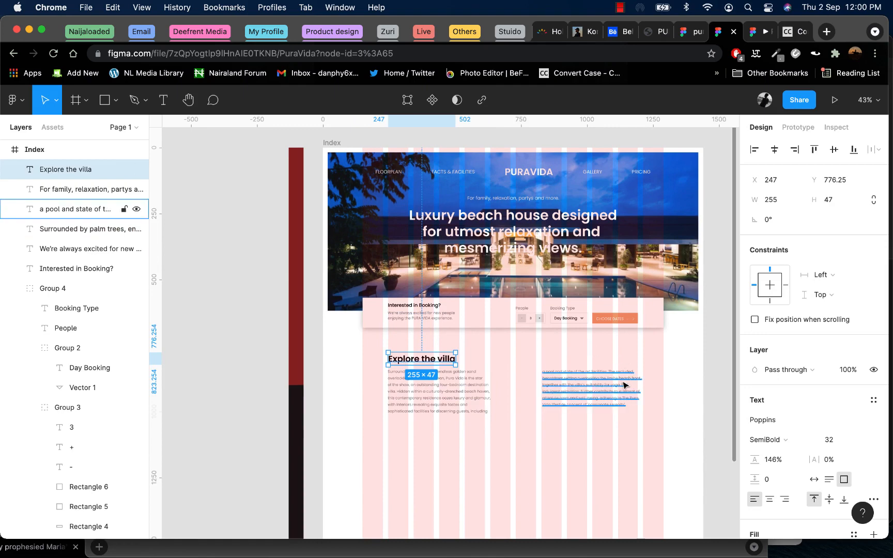
scroll(783, 376, "down", 5)
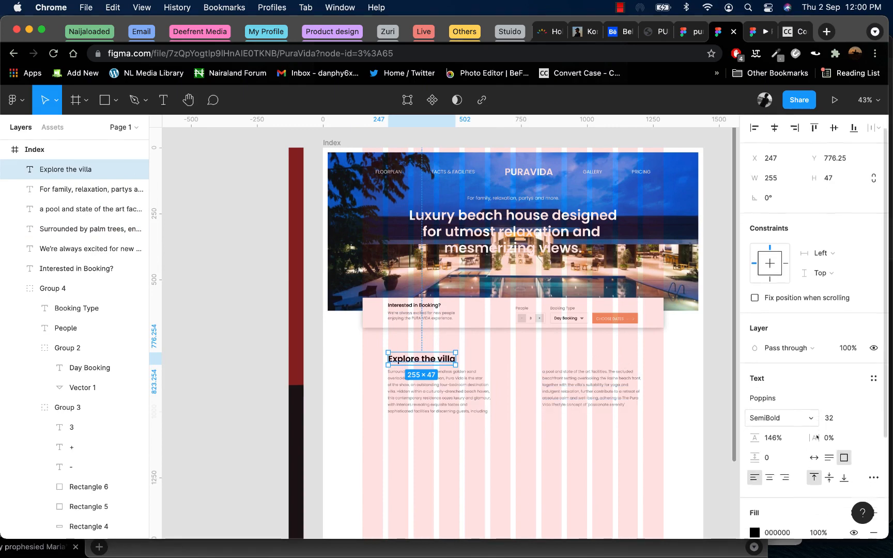
- Try right-aligning the "Explore the villa" heading's text and its position in the frame, undoing the position change
left_click(783, 375)
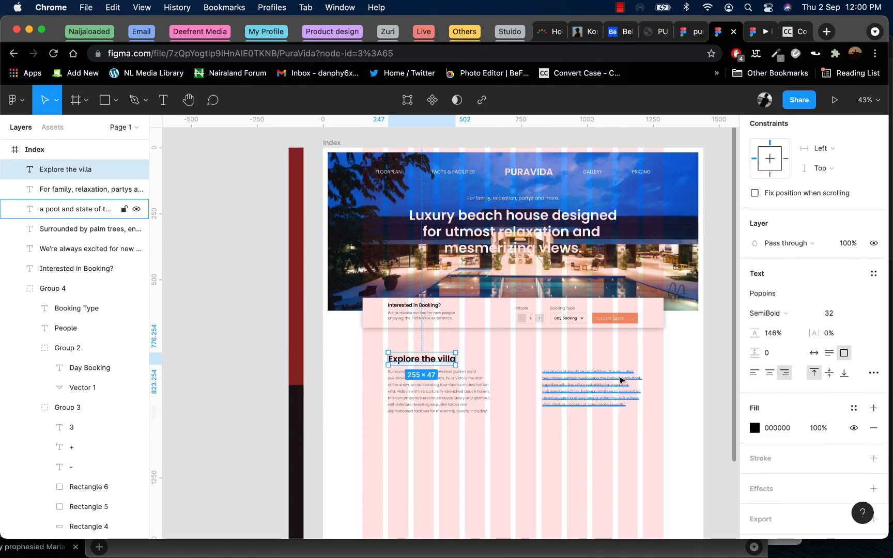
scroll(765, 236, "up", 5)
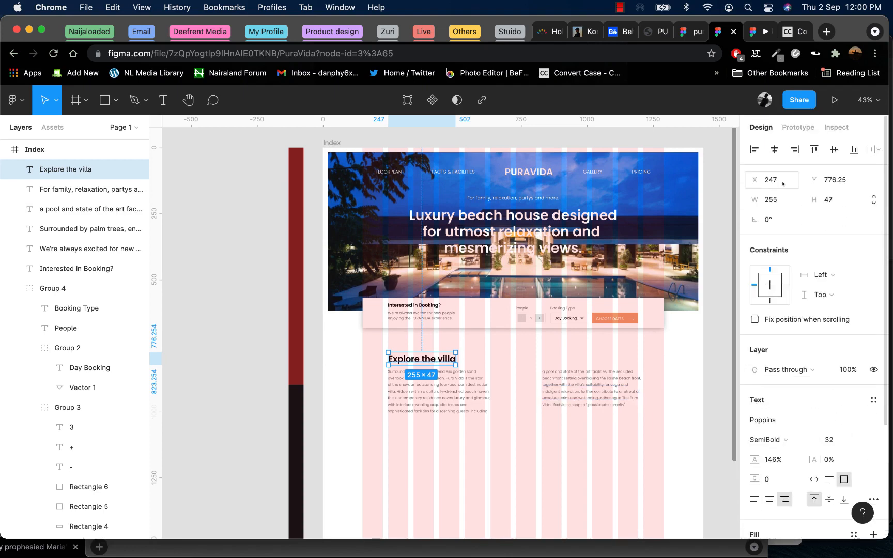
left_click(795, 150)
key("super+z")
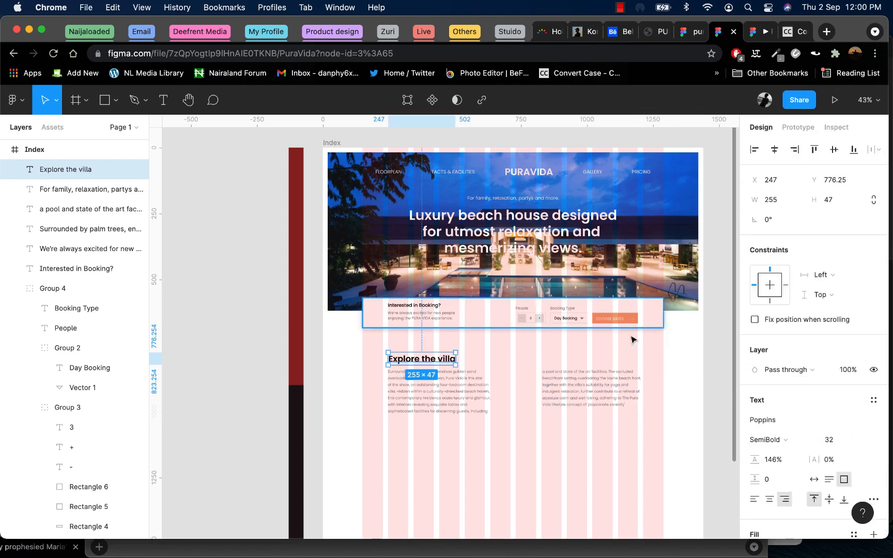
- Try right-aligning the right villa paragraph within the frame and right-aligning its text, undoing both changes
left_click(589, 398)
left_click(794, 149)
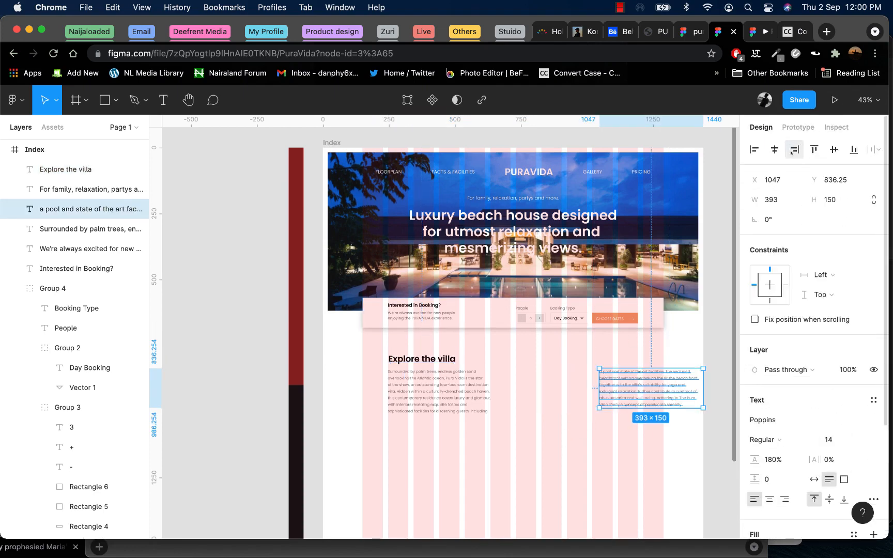
key("super+z")
left_click(785, 499)
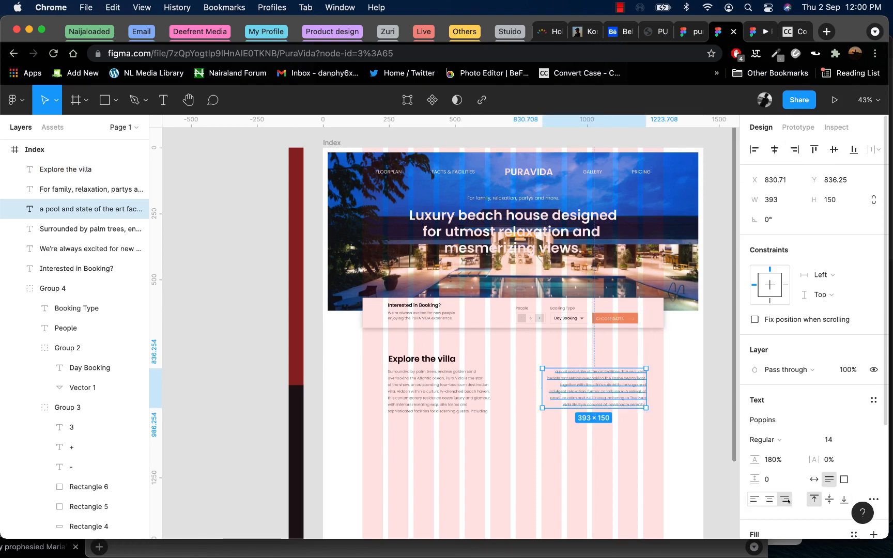
left_click(689, 438)
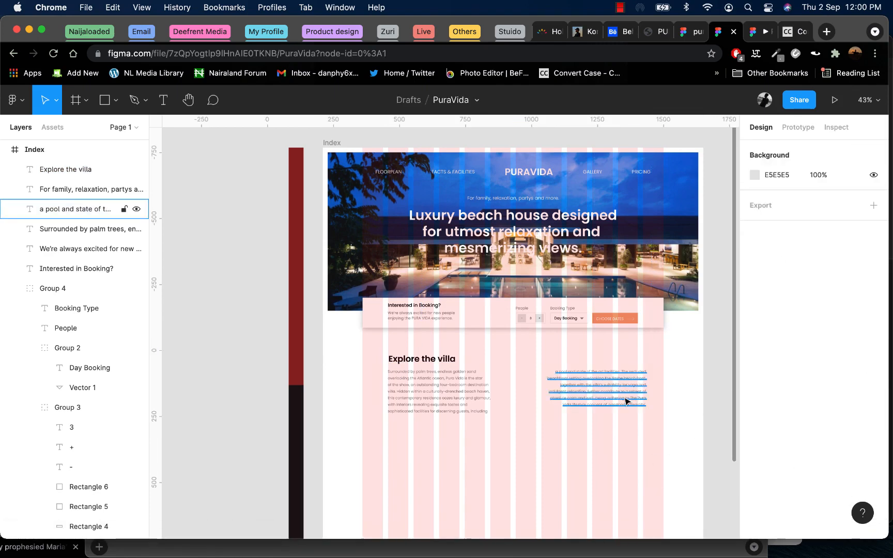
key("super+z")
key("super+z")
left_click(560, 453)
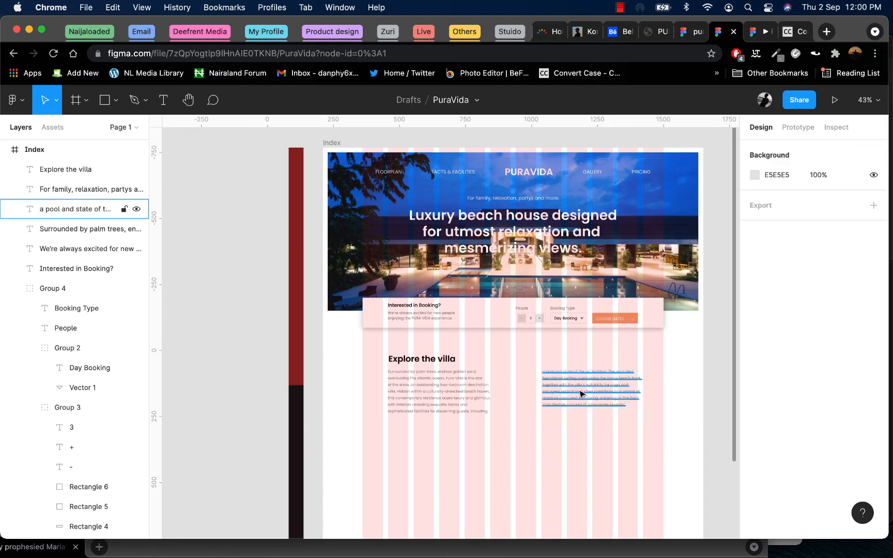
left_click(445, 393)
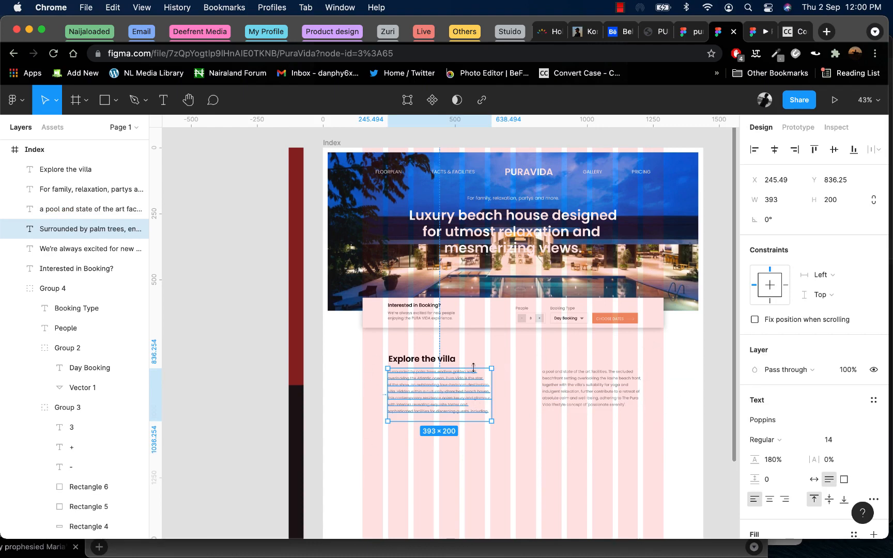
left_click(526, 460)
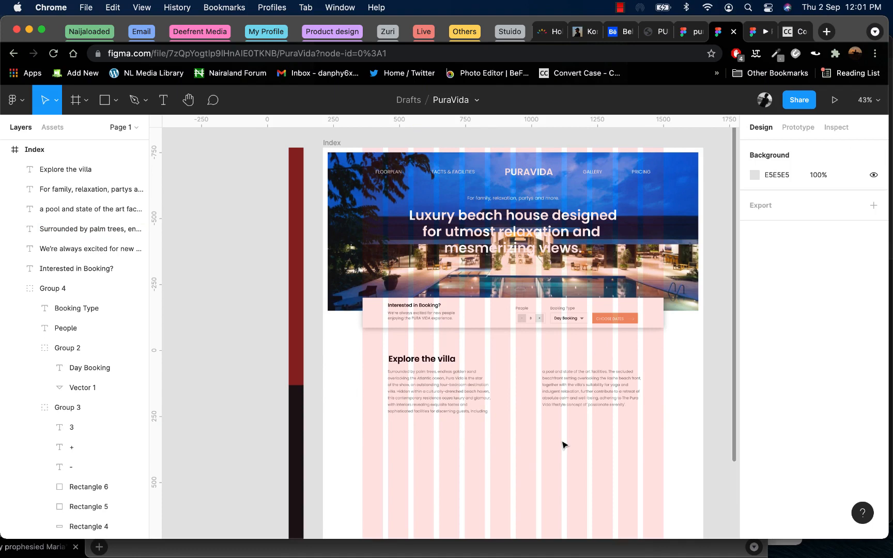
- Draw a wide rectangle about 1349 × 315 directly below the two villa paragraphs
scroll(547, 435, "down", 4)
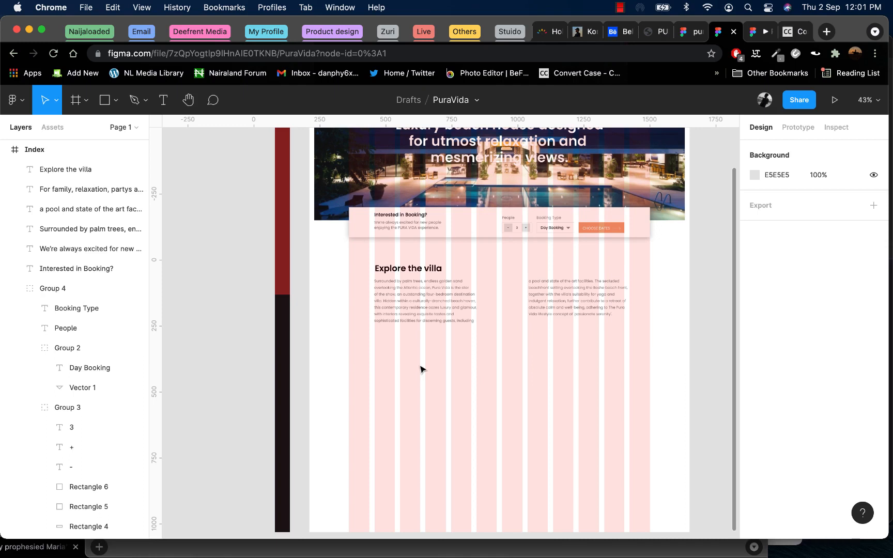
scroll(420, 369, "down", 2)
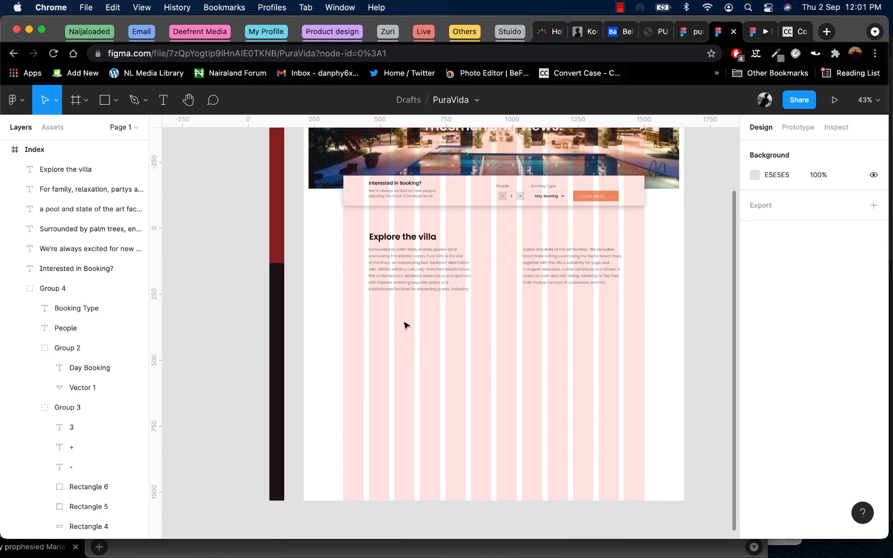
left_click(116, 101)
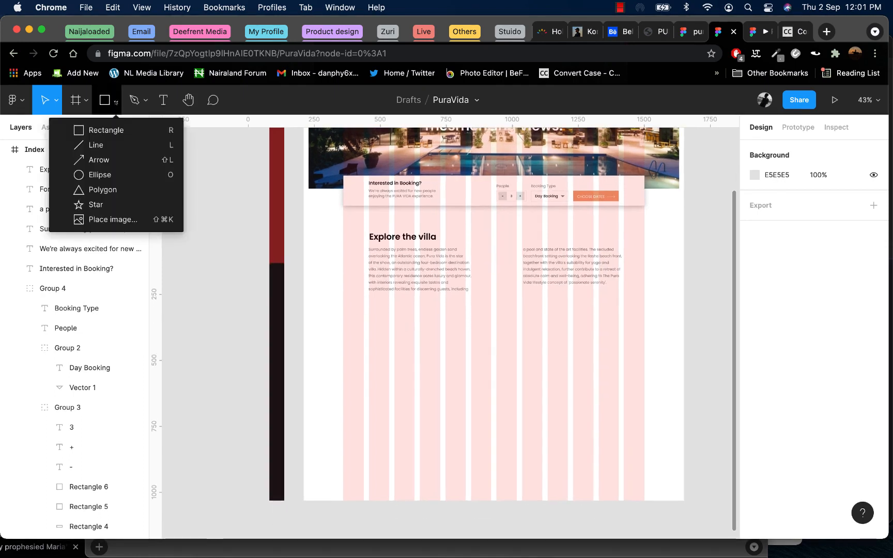
left_click(104, 127)
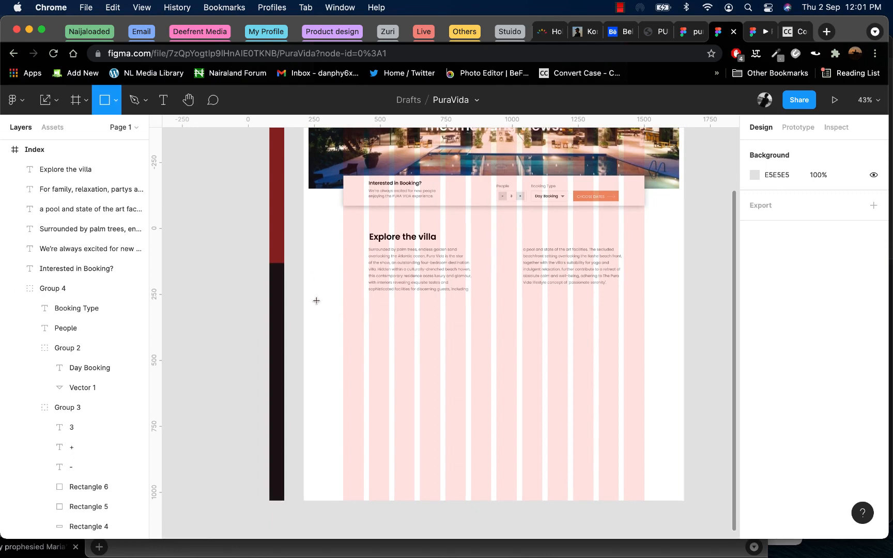
mouse_move(307, 295)
left_mouse_down()
mouse_move(621, 381)
mouse_move(679, 377)
left_mouse_up()
left_click_drag(303, 319, 323, 318)
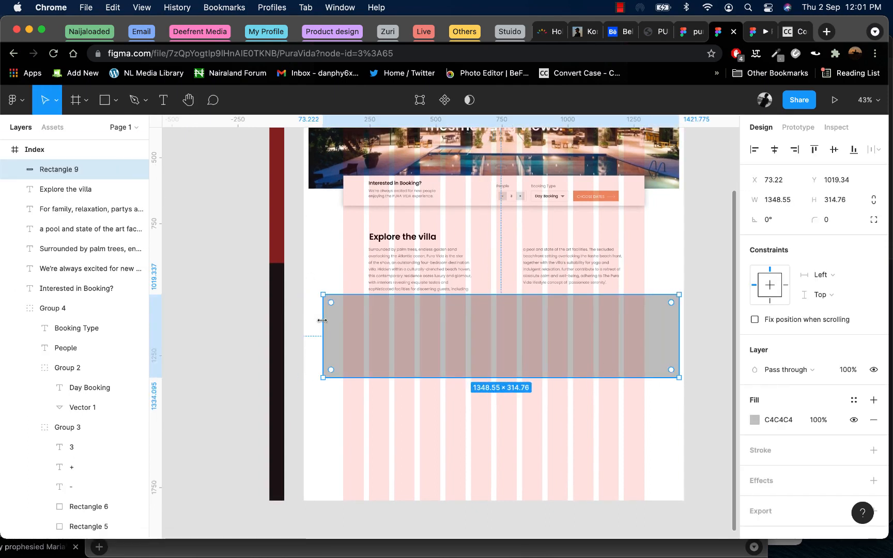
- Extend the new rectangle's left edge to X 18.23, in line with the hero image, for a width of 1403.55
scroll(308, 171, "up", 5)
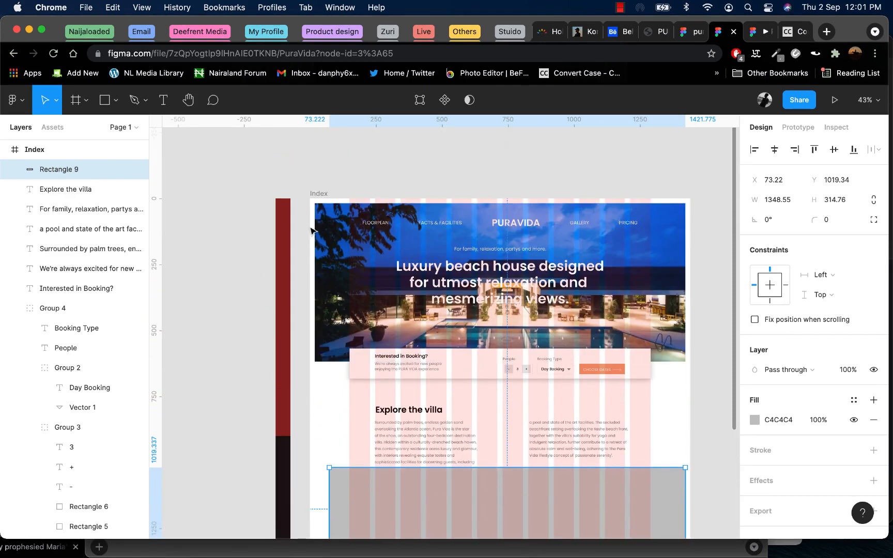
left_click(314, 205)
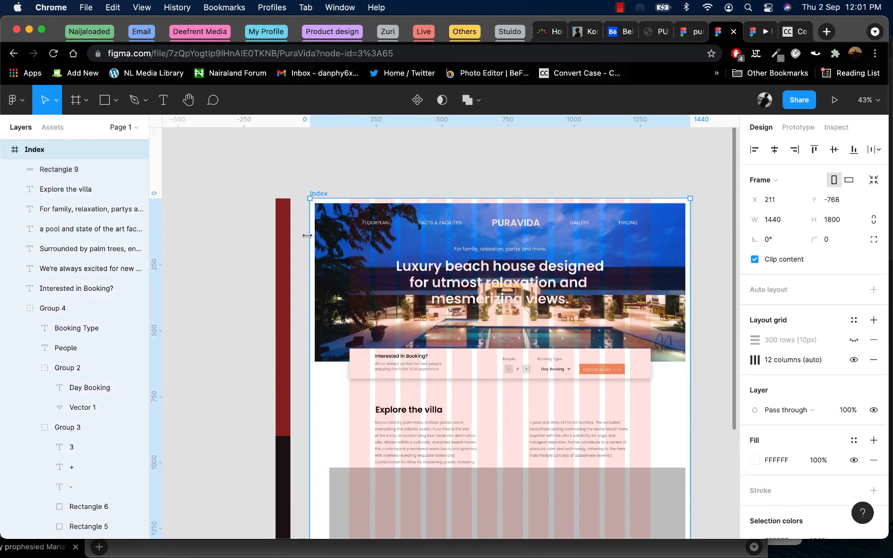
scroll(333, 240, "down", 8)
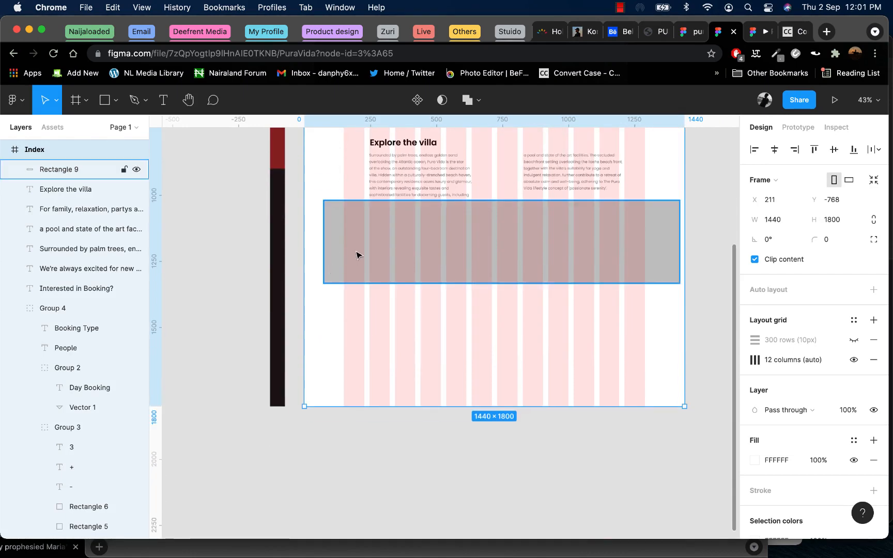
scroll(371, 293, "up", 4)
scroll(371, 293, "up", 7)
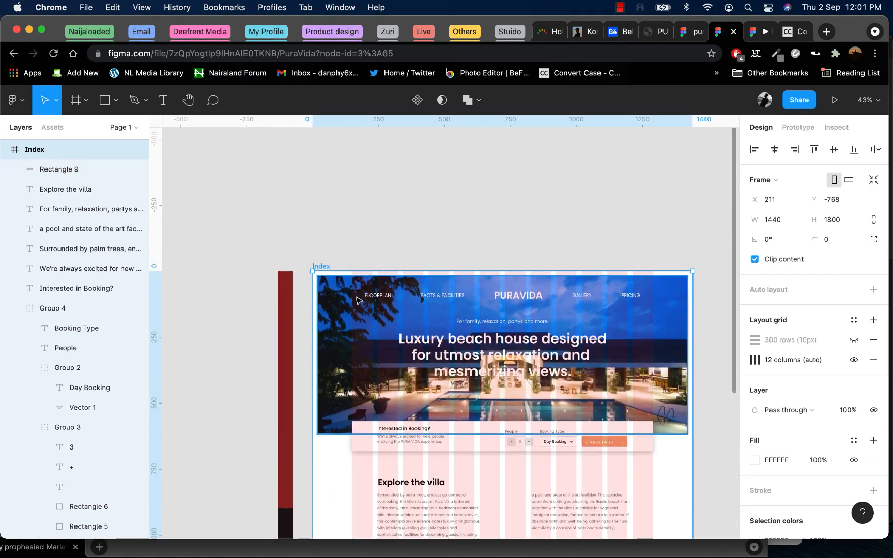
scroll(374, 347, "down", 4)
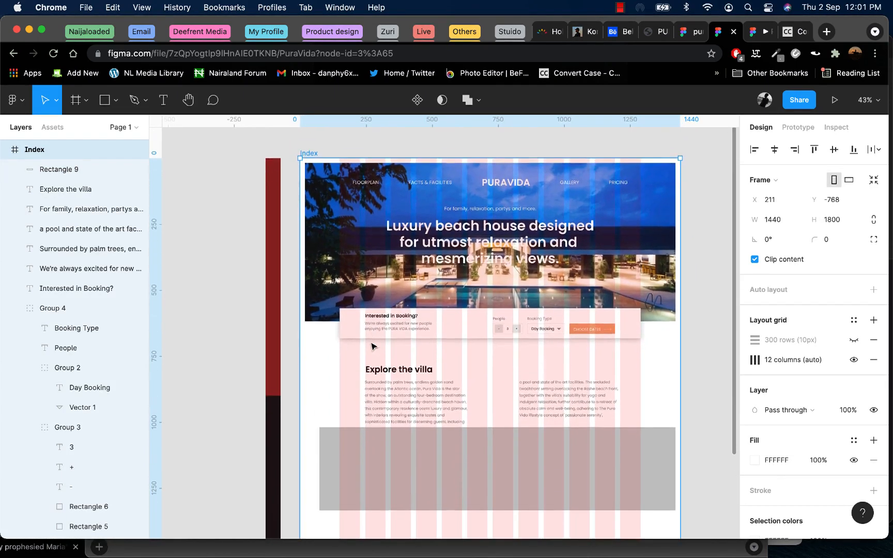
left_click(345, 476)
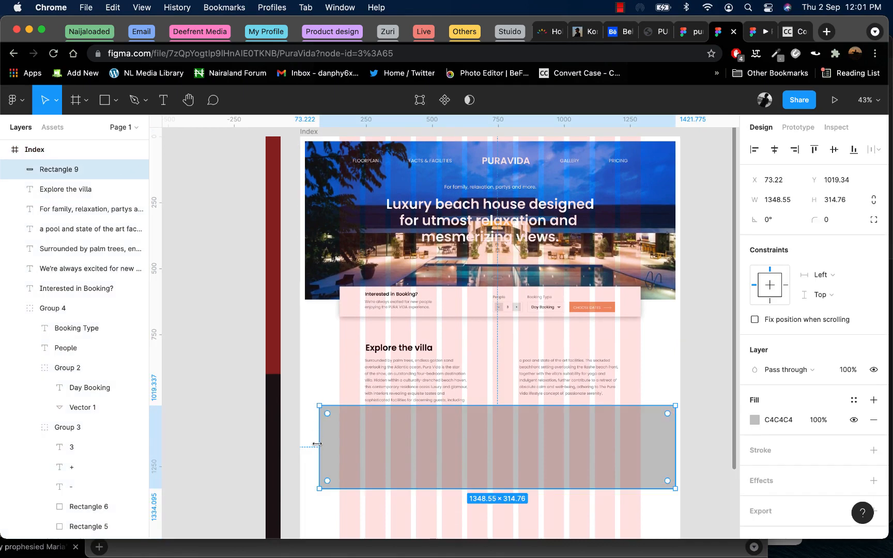
left_click_drag(319, 446, 305, 444)
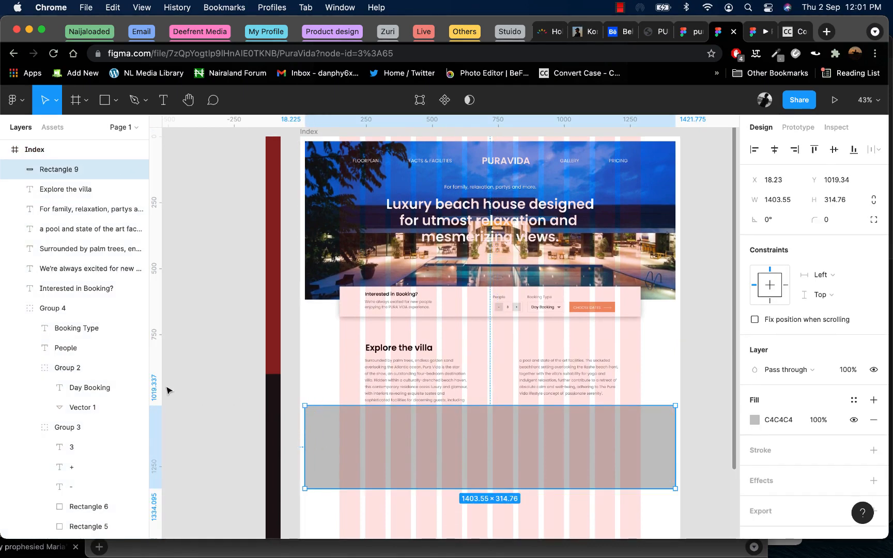
- Add vertical guides along the hero image's left and right edges and check the rectangle's alignment against them
left_click_drag(162, 386, 305, 380)
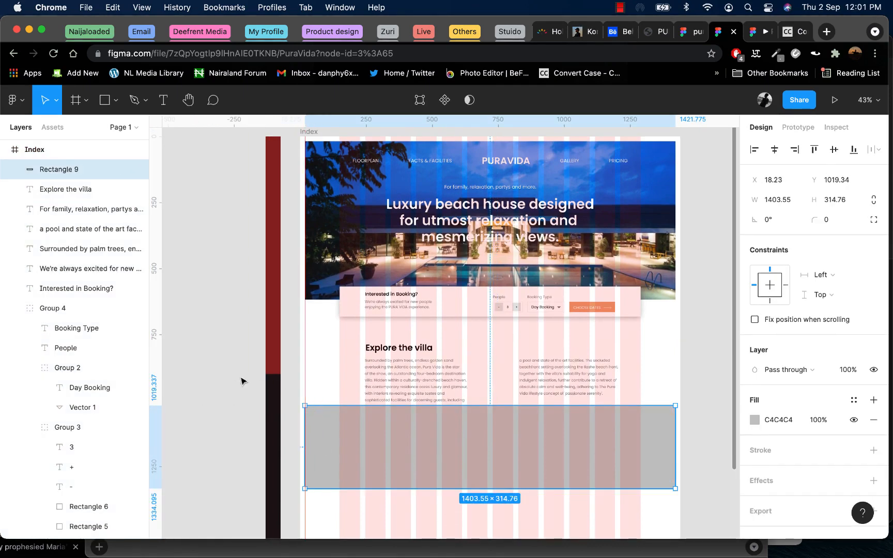
left_click_drag(162, 364, 675, 353)
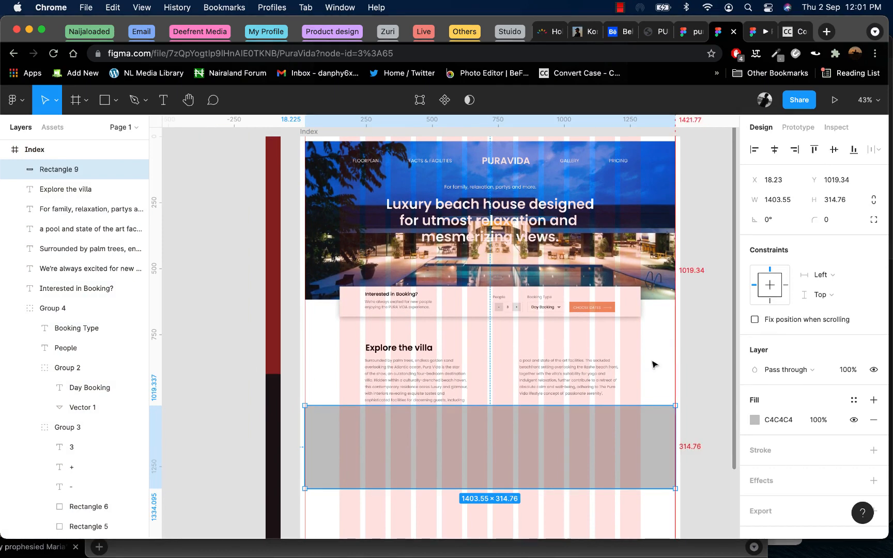
scroll(359, 423, "up", 5)
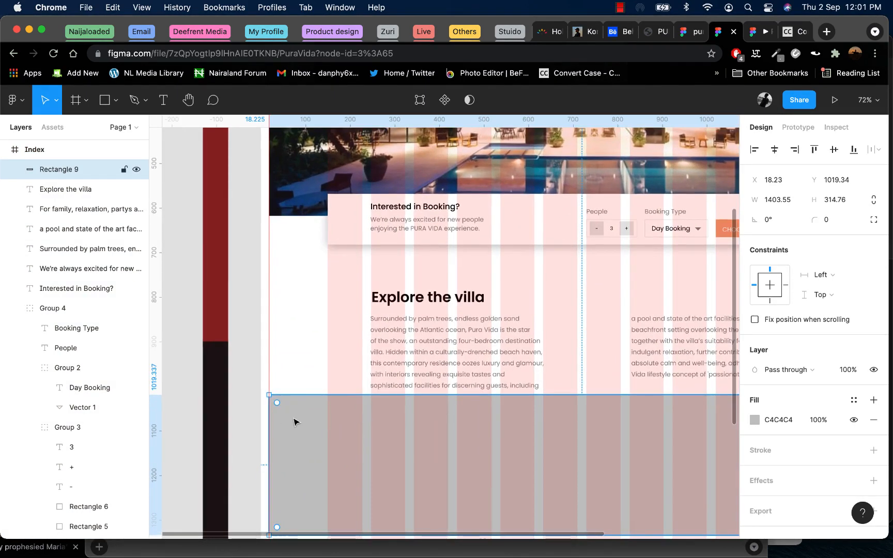
scroll(480, 411, "down", 6)
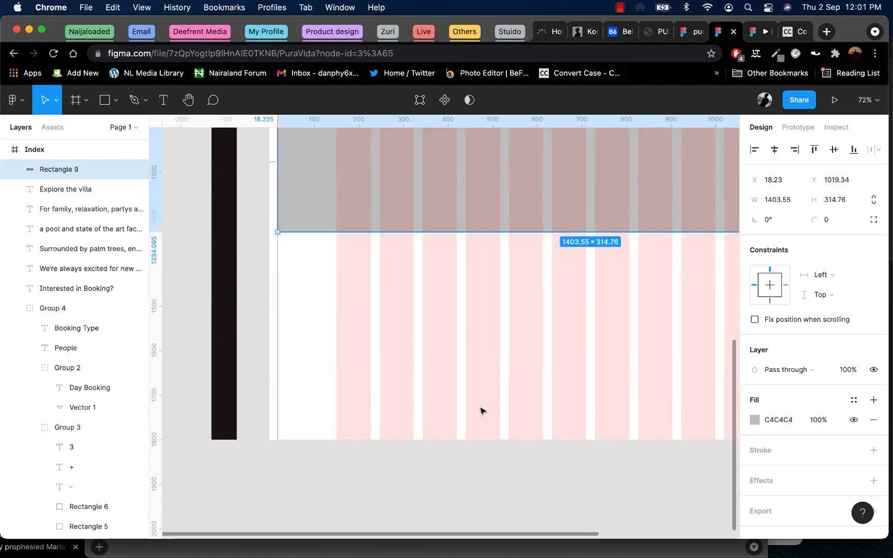
scroll(480, 411, "right", 7)
scroll(481, 411, "up", 2)
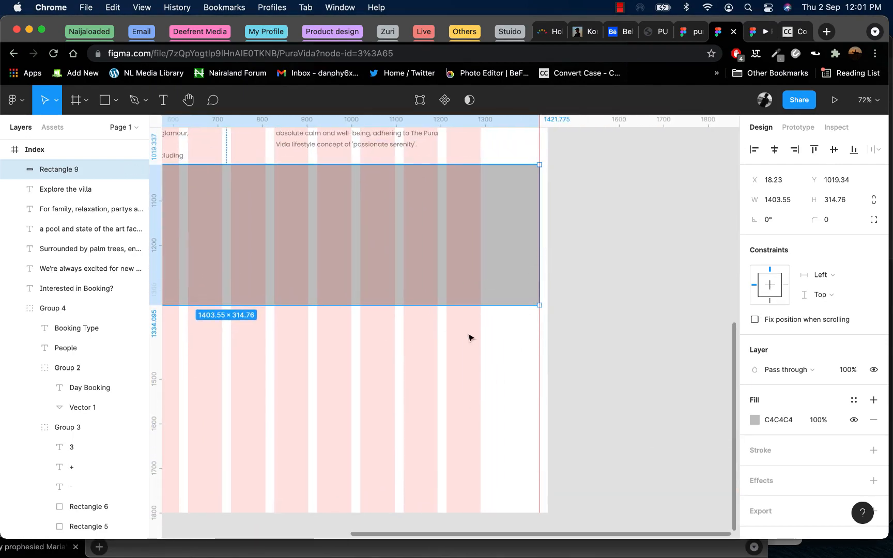
scroll(557, 236, "down", 3)
scroll(557, 237, "left", 5)
scroll(557, 231, "up", 3)
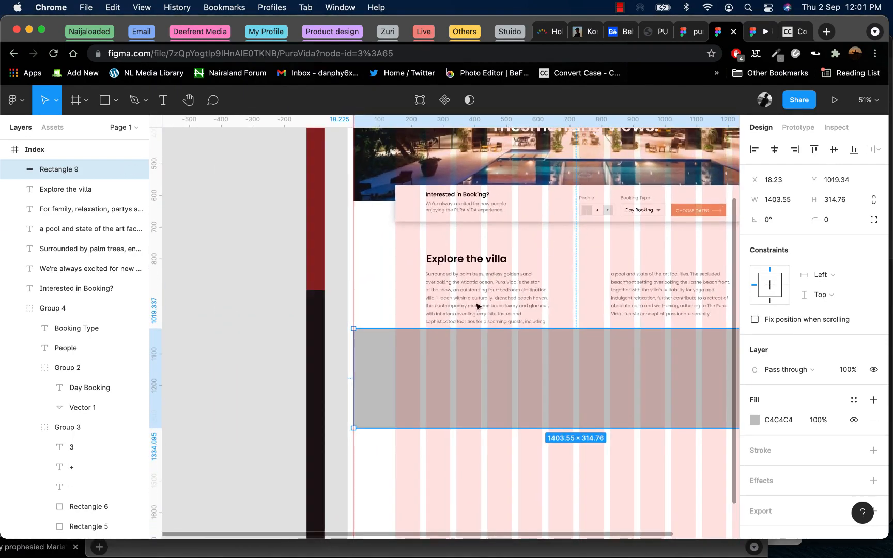
- Lower the rectangle to Y 1089.76 to leave space below the paragraphs and reduce its height to 286.65
scroll(506, 418, "right", 2)
left_click_drag(493, 392, 490, 411)
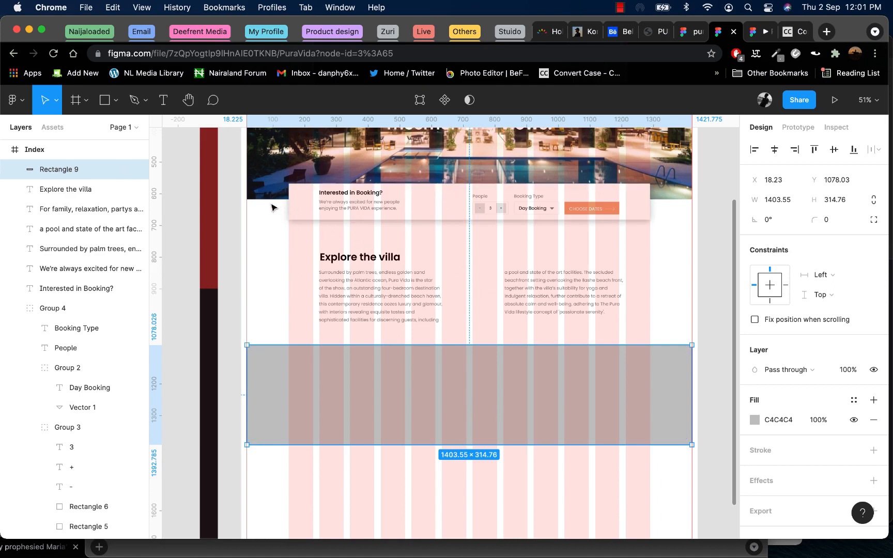
left_click_drag(412, 383, 412, 387)
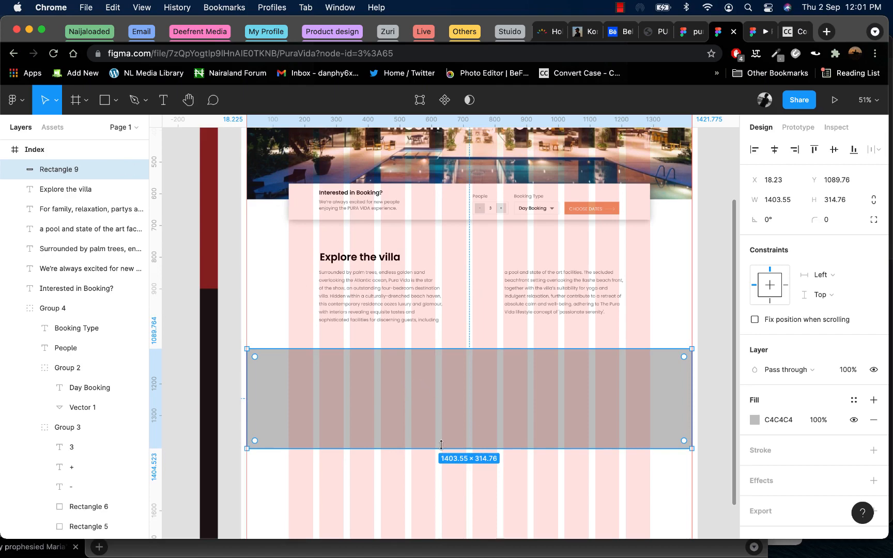
left_click_drag(442, 447, 443, 440)
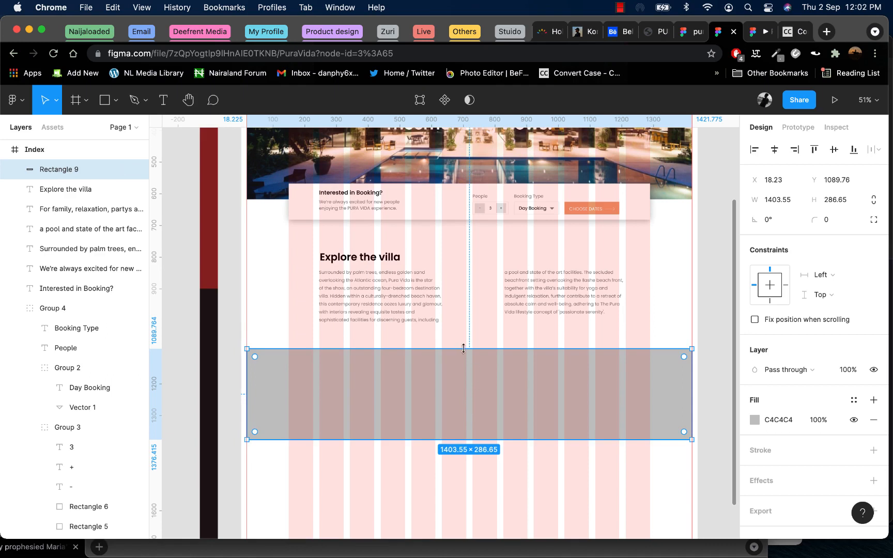
- Change the rectangle's fill to an image, using the pool photo with palm trees and parasols from the Beach folder
double_click(444, 389)
left_click(754, 439)
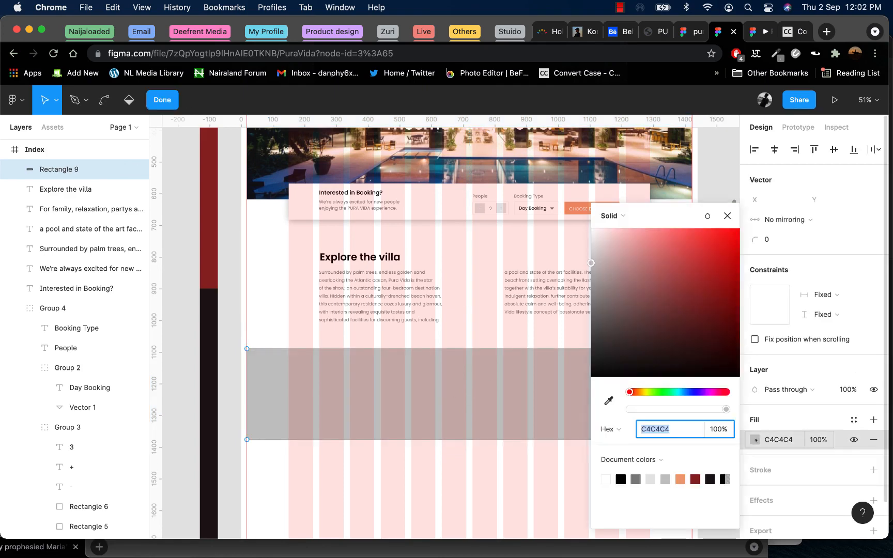
left_click(614, 216)
left_click(632, 291)
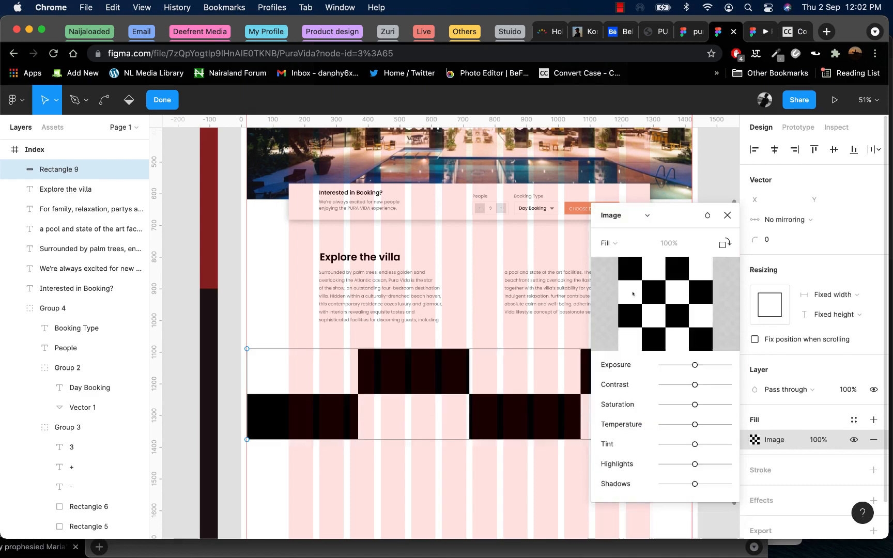
mouse_move(665, 307)
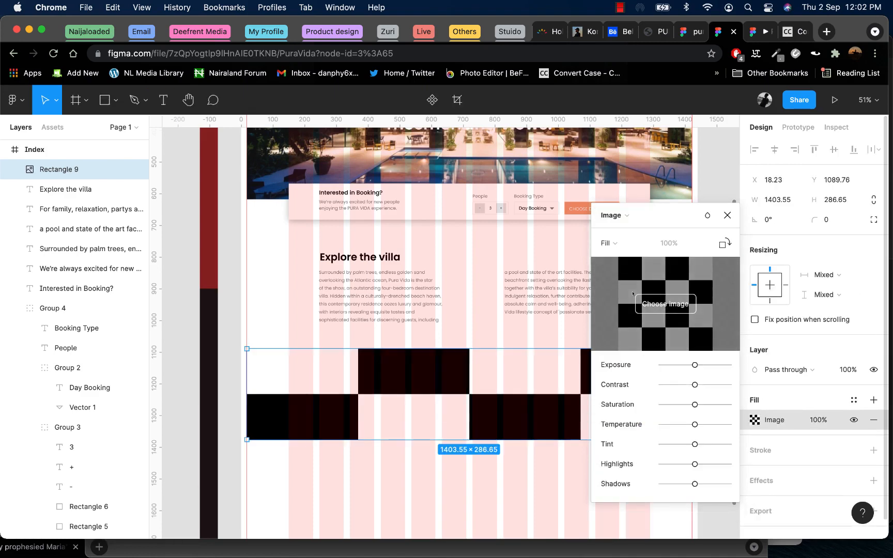
left_click(666, 306)
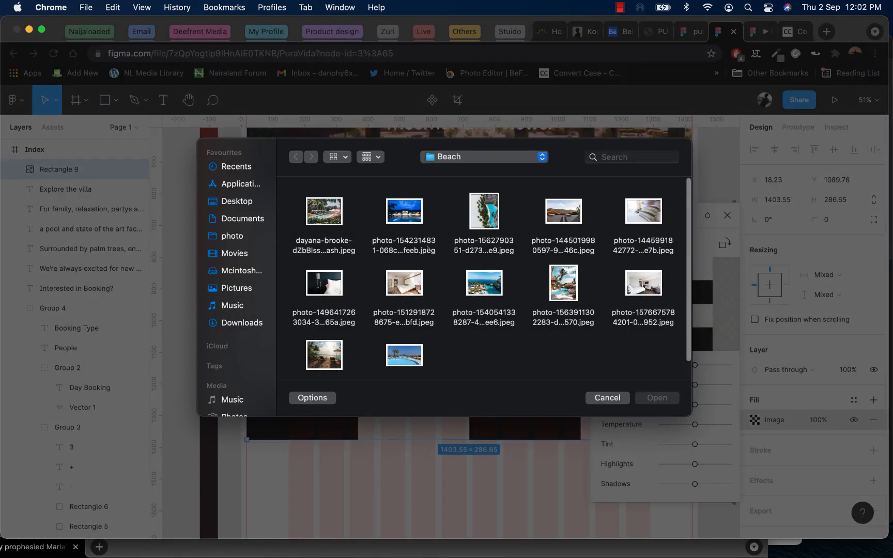
double_click(404, 352)
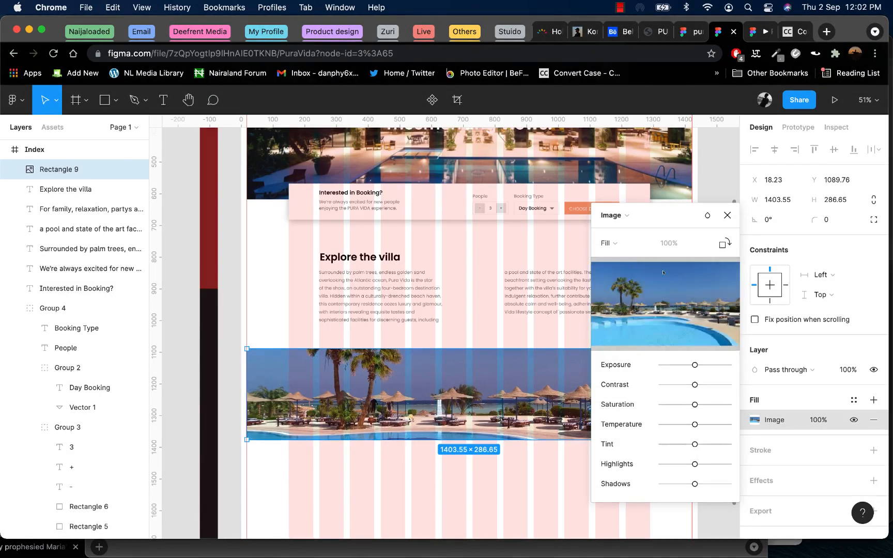
- Crop the banner photo to a taller area, raising its top edge for a height of 373.16, and shift the photo upward inside it
left_click(727, 215)
double_click(463, 409)
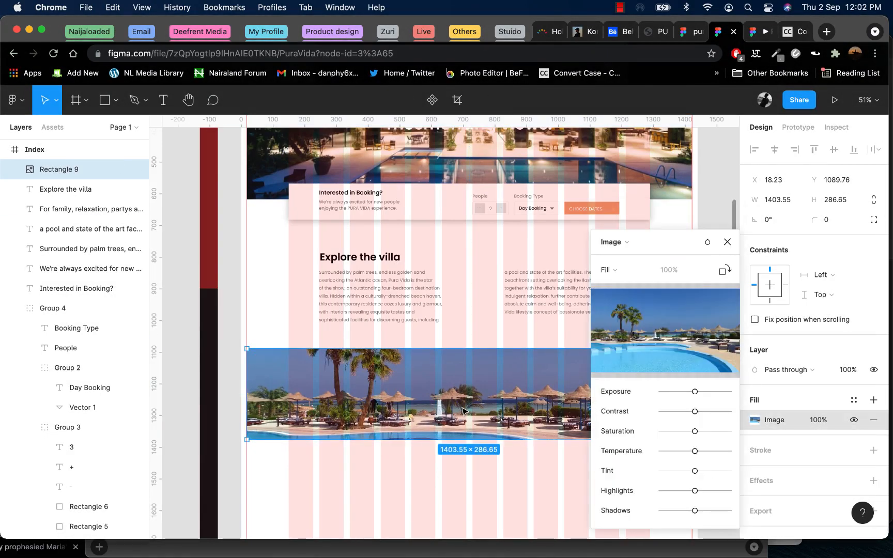
left_click(727, 241)
left_click(475, 99)
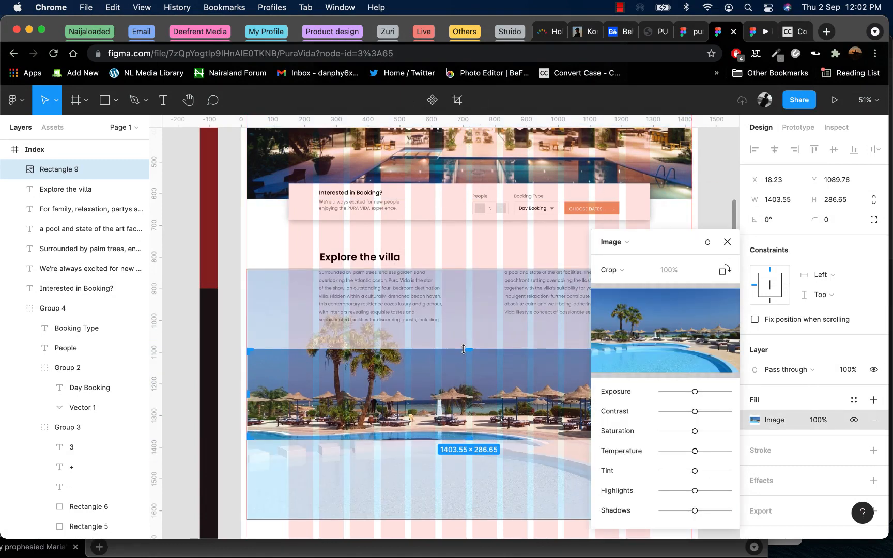
left_click_drag(462, 305, 466, 322)
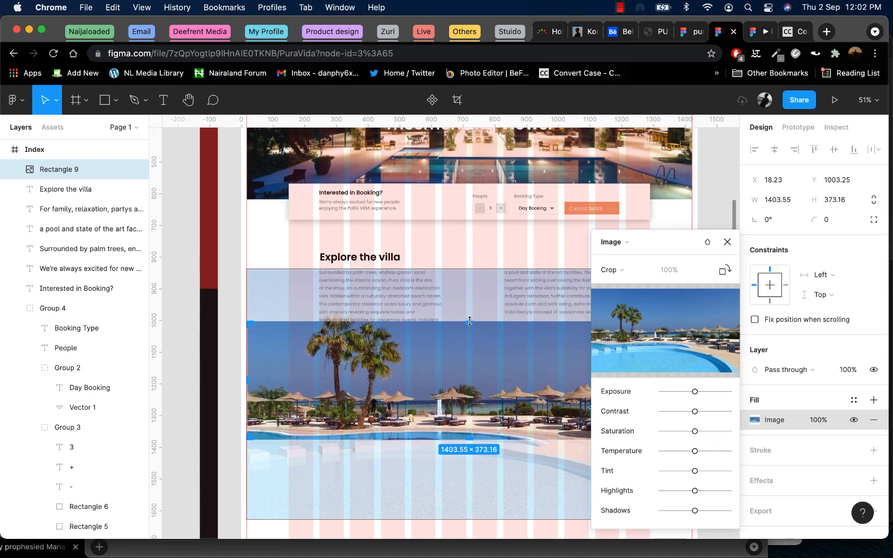
mouse_move(471, 384)
left_mouse_down()
mouse_move(471, 364)
mouse_move(469, 372)
left_mouse_up()
left_click_drag(673, 236, 787, 185)
left_click_drag(583, 372, 584, 372)
left_click_drag(485, 366, 488, 350)
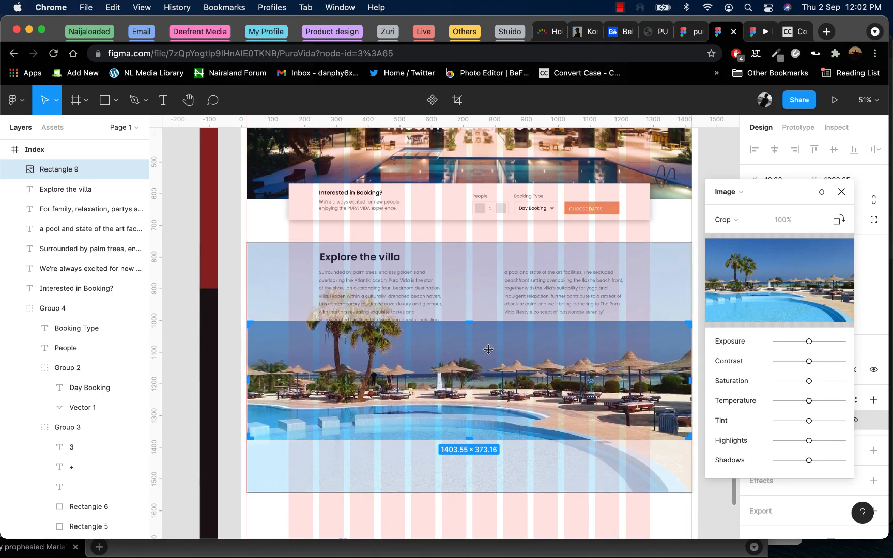
- Move the banner down to Y 1055.06 and raise its bottom edge for a height of 358.53
left_click(842, 193)
left_click_drag(456, 395, 462, 411)
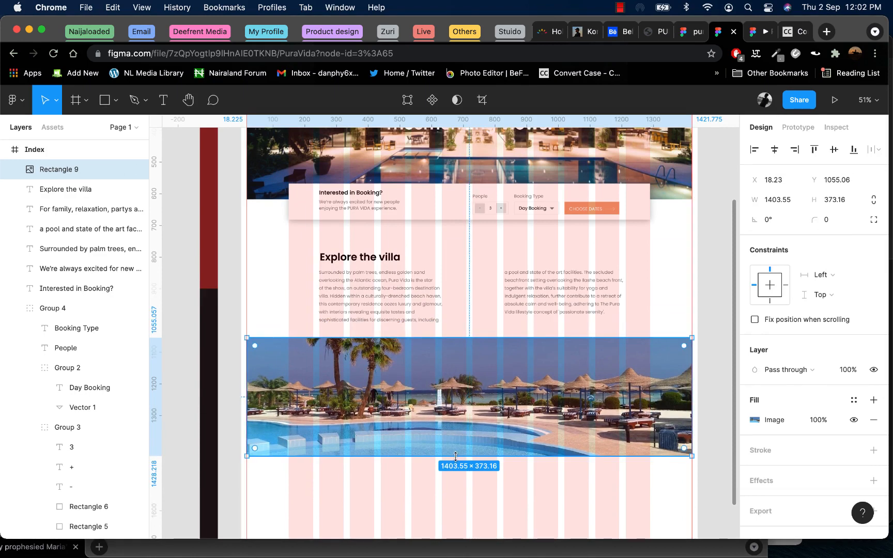
left_click_drag(455, 457, 480, 451)
key("super+z")
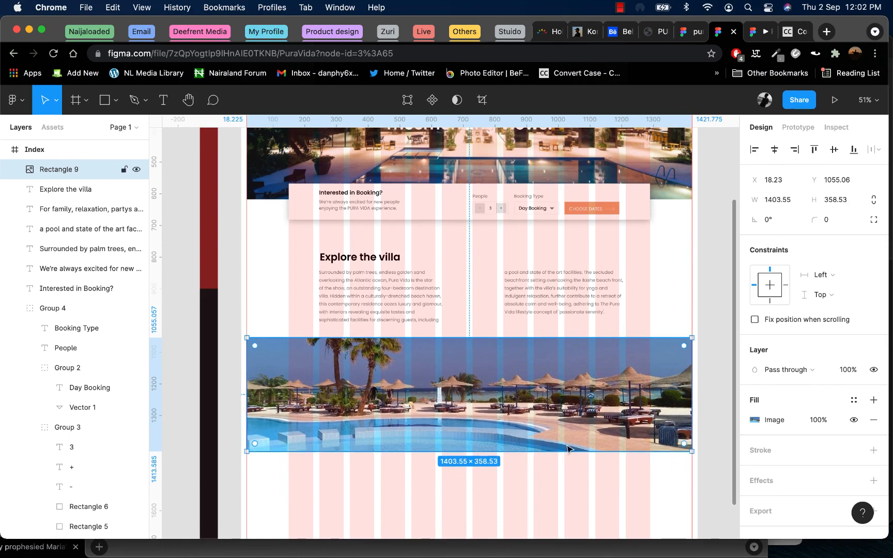
- Crop the banner's top edge down to a height of 342.36 and nudge the banner to Y 1074.23
double_click(547, 409)
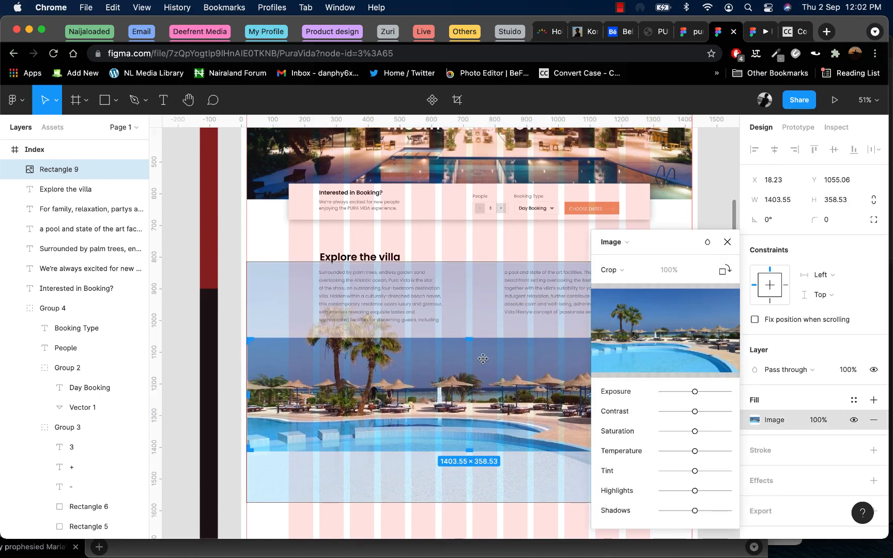
left_click_drag(469, 337, 470, 343)
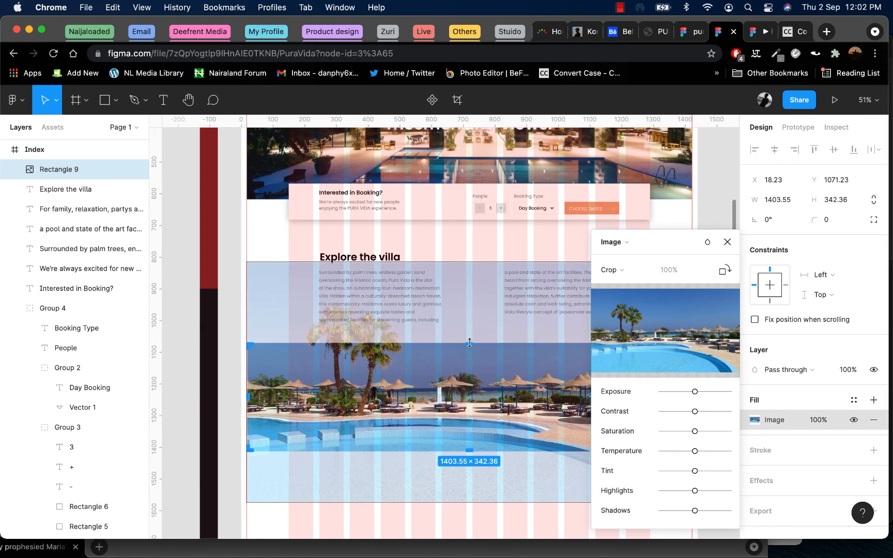
key("Escape")
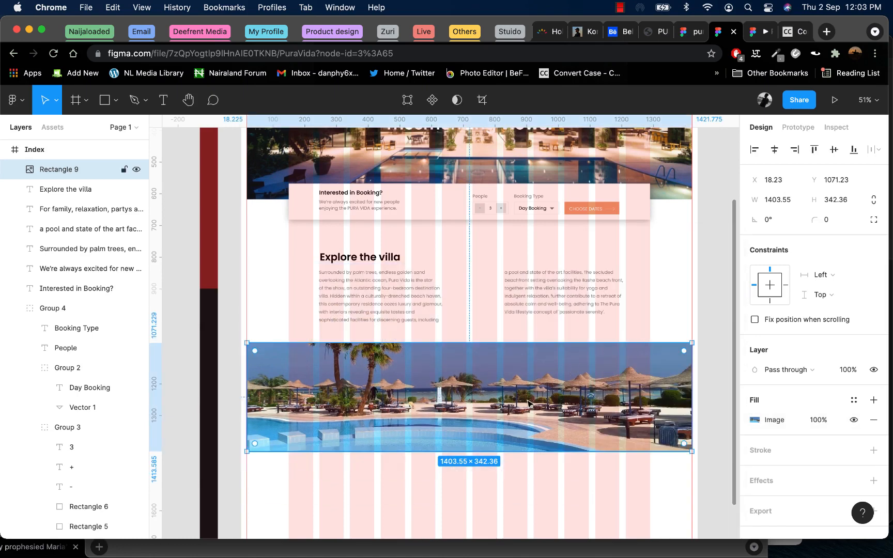
key("Down")
key("Down")
key("Down")
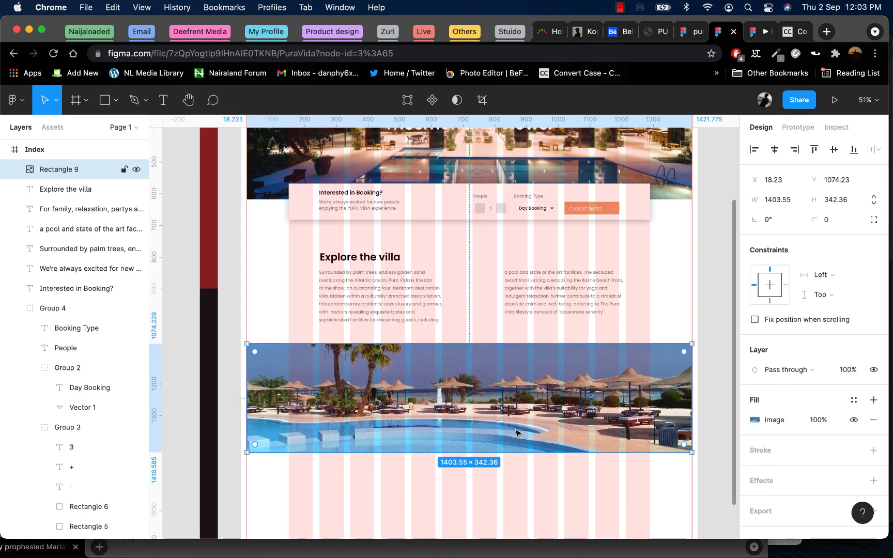
- Extend the banner's bottom edge in crop mode to reveal more of the pool, for a height of 386.31
double_click(477, 443)
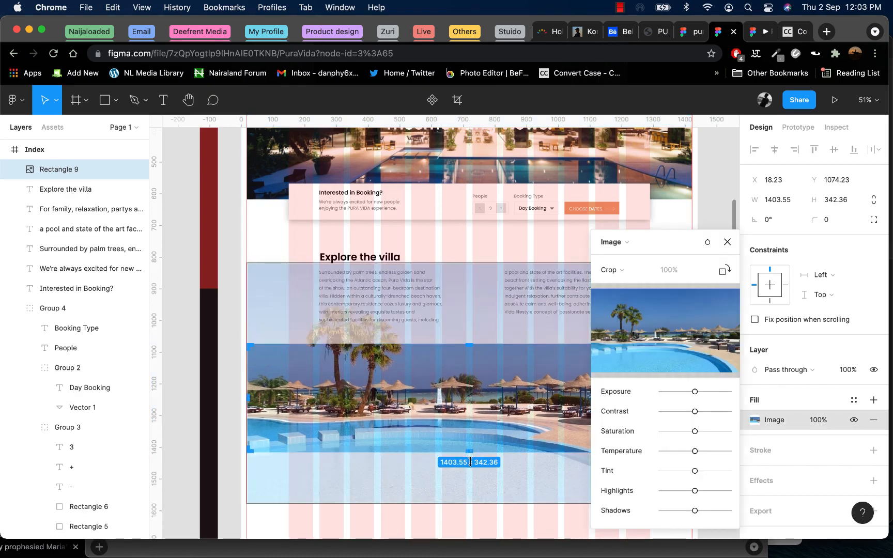
left_click_drag(470, 463, 473, 446)
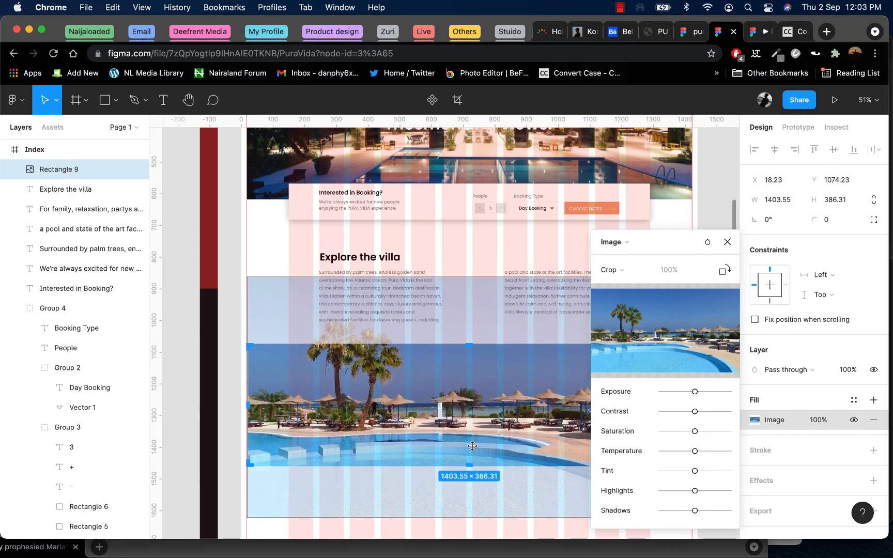
left_click(727, 242)
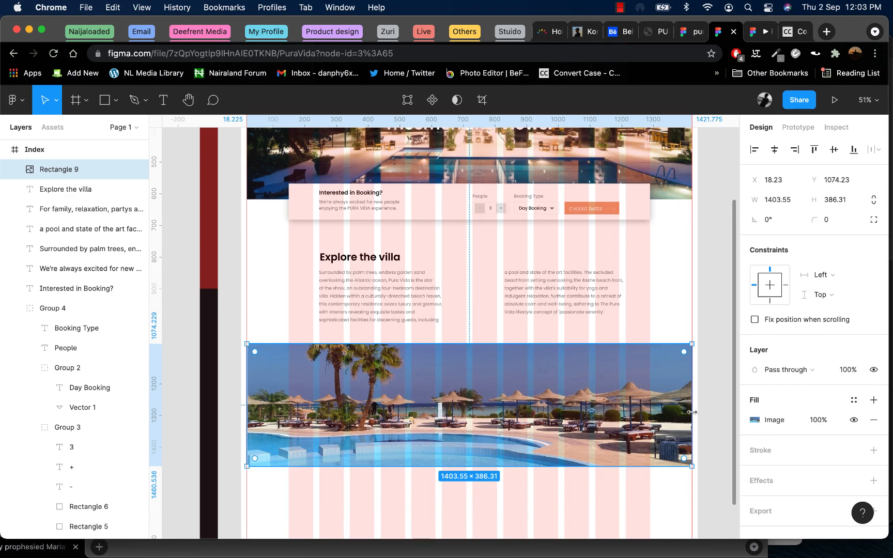
left_click(720, 409)
scroll(589, 413, "down", 2)
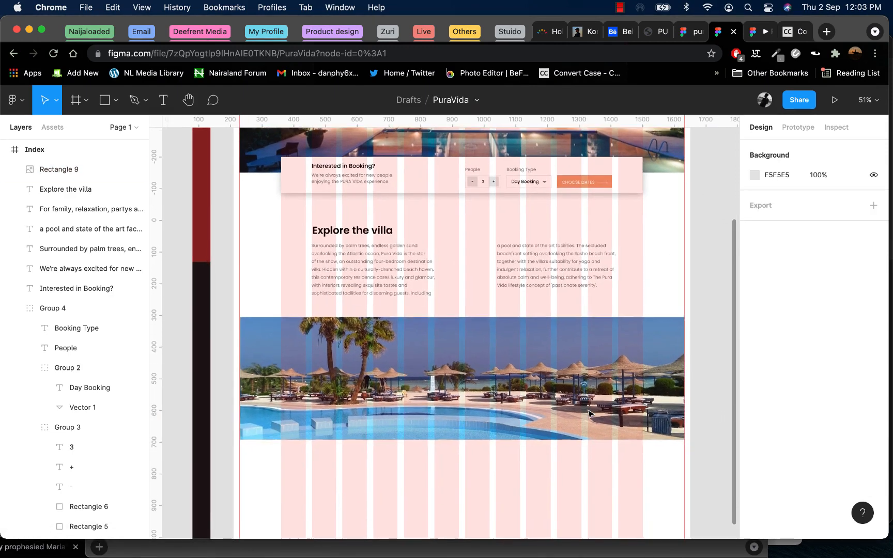
- Switch to the prototype preview, check the beach banner against the hero and villa sections, and return to the design file
left_click(762, 34)
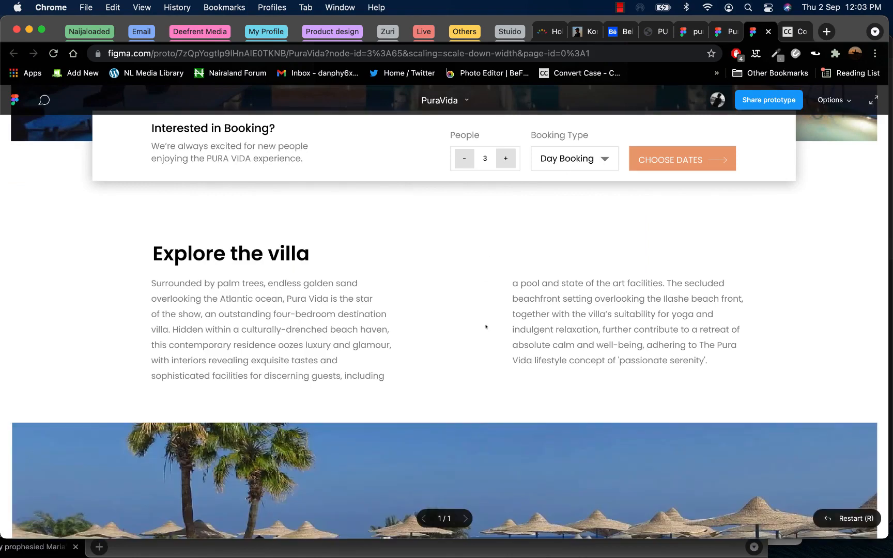
scroll(486, 325, "down", 2)
scroll(486, 326, "down", 5)
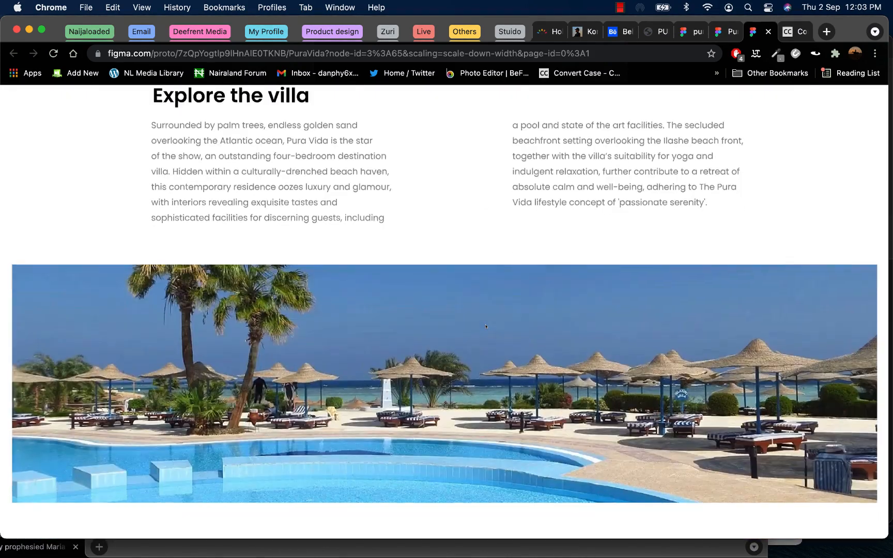
scroll(486, 326, "up", 5)
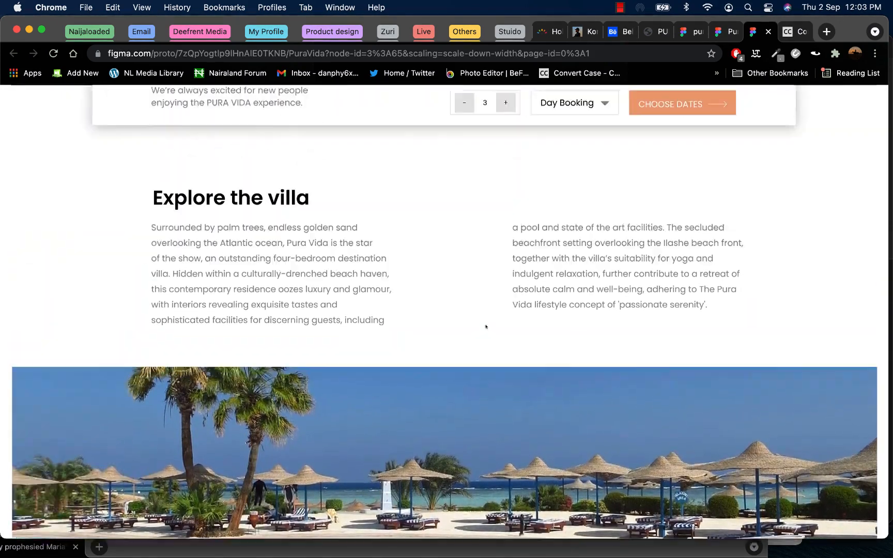
scroll(486, 326, "up", 1)
scroll(485, 326, "down", 2)
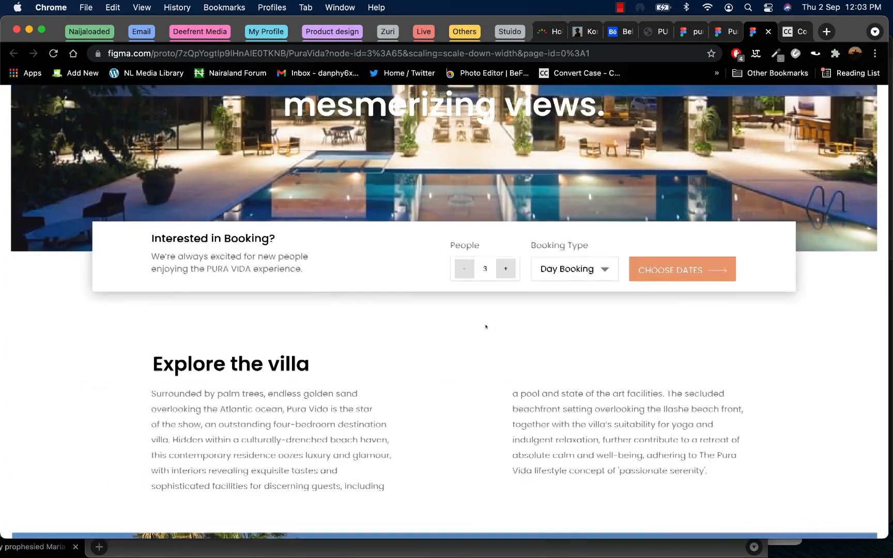
scroll(486, 326, "up", 2)
scroll(486, 327, "up", 2)
scroll(486, 326, "down", 10)
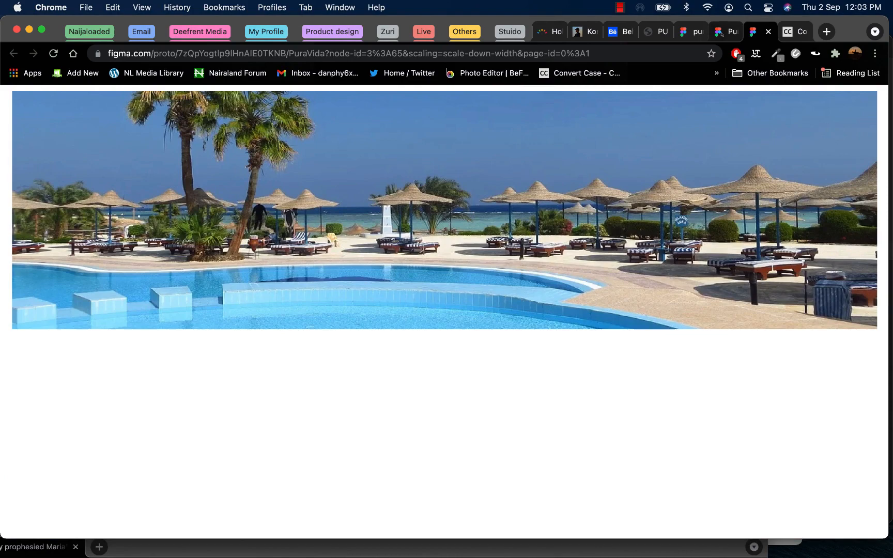
left_click(722, 32)
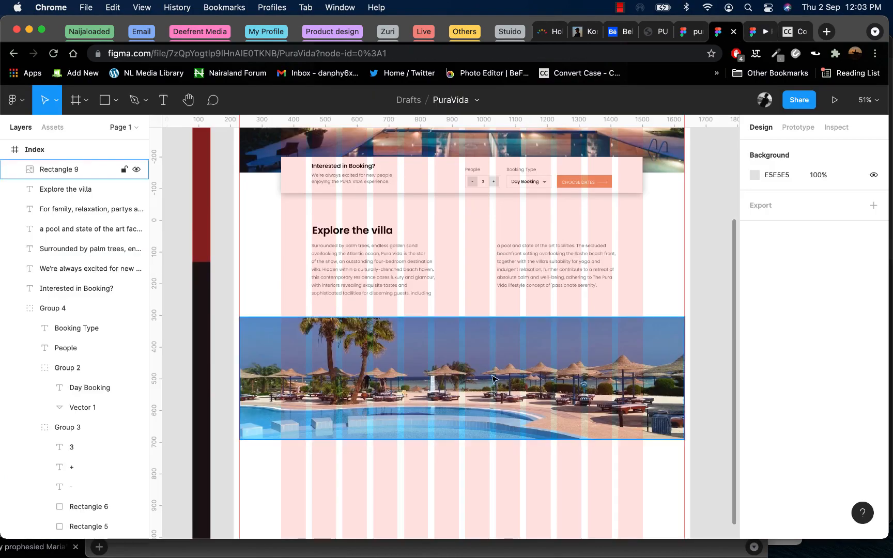
- Duplicate the dark 900-high marker bar directly below itself at Y 1032 and change the copy's fill to bright cyan
scroll(460, 410, "down", 5)
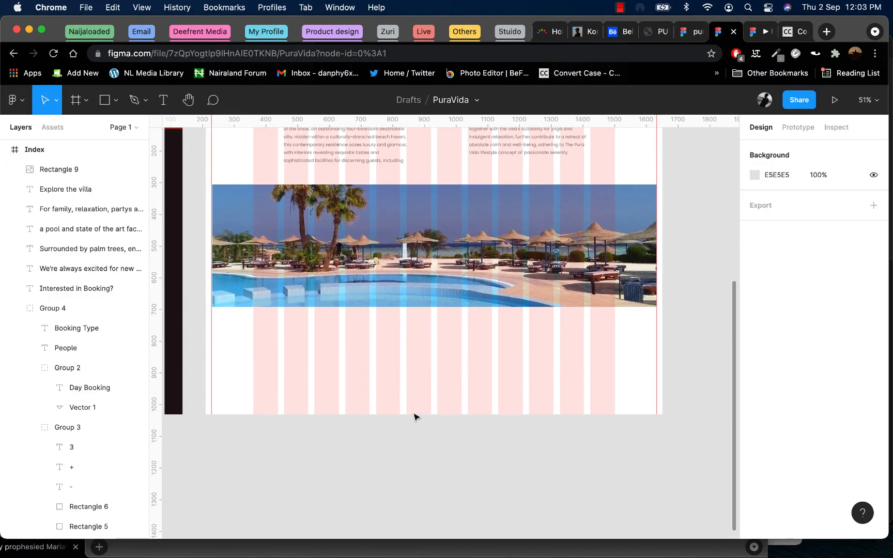
scroll(407, 402, "down", 5)
left_click(313, 321)
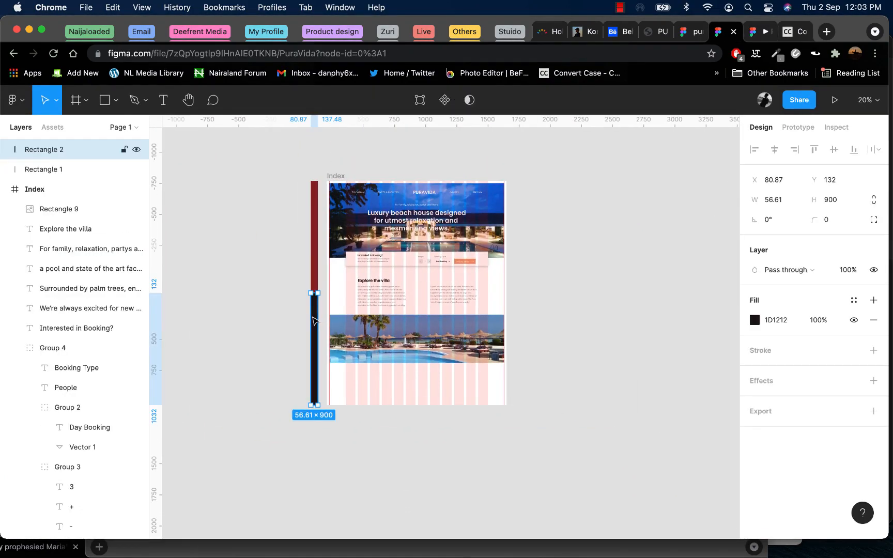
left_click_drag(314, 320, 314, 432)
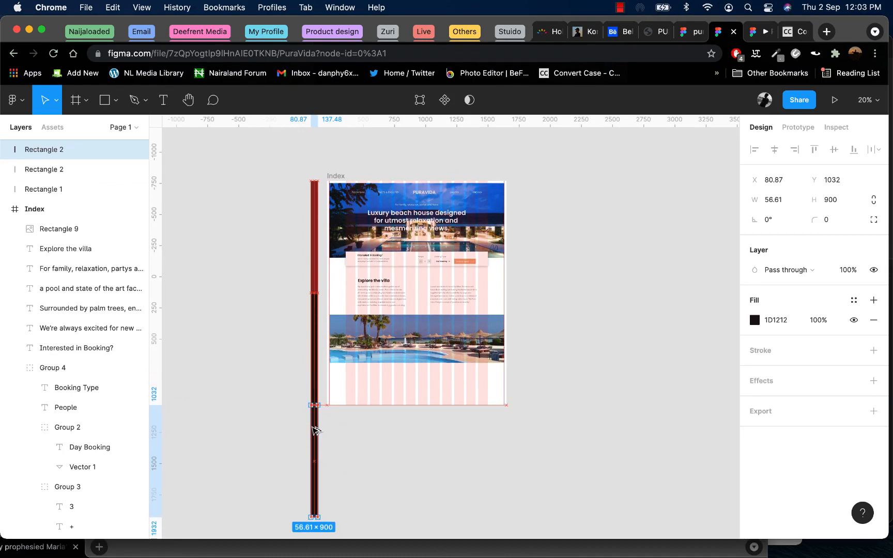
left_click(755, 320)
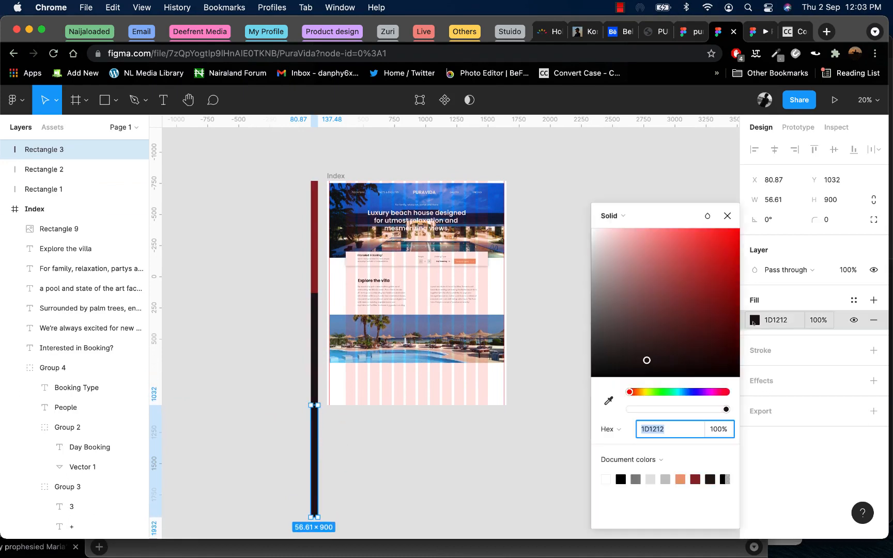
left_click(679, 392)
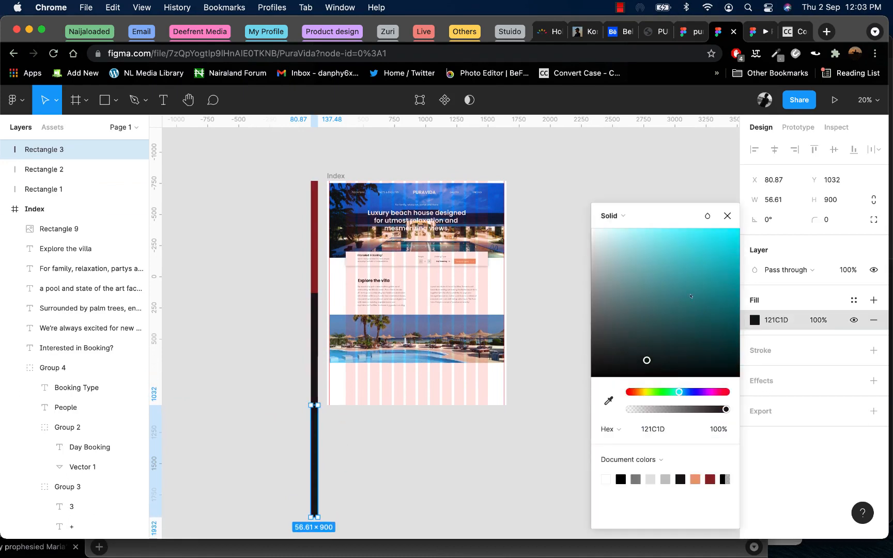
left_click(729, 243)
left_click(370, 455)
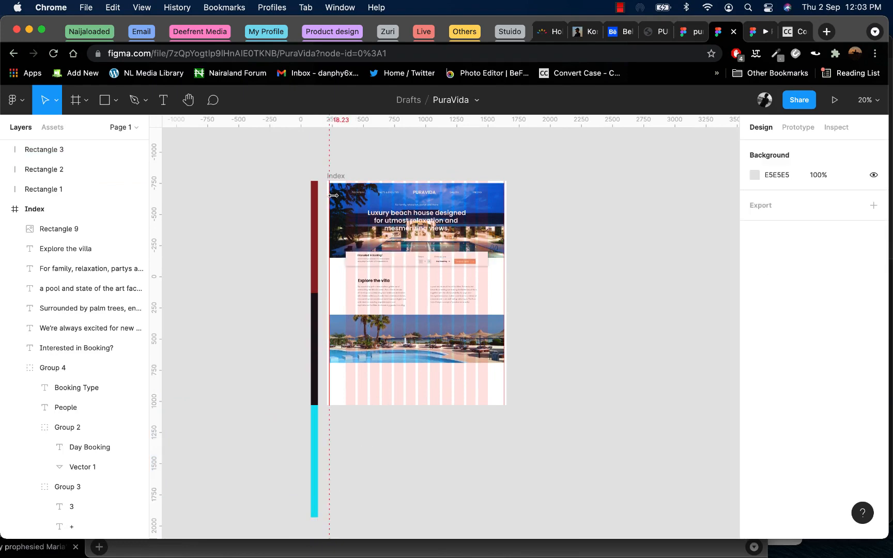
- Extend the Index frame's bottom edge to the end of the cyan bar, for a height of 2700
right_click(389, 387)
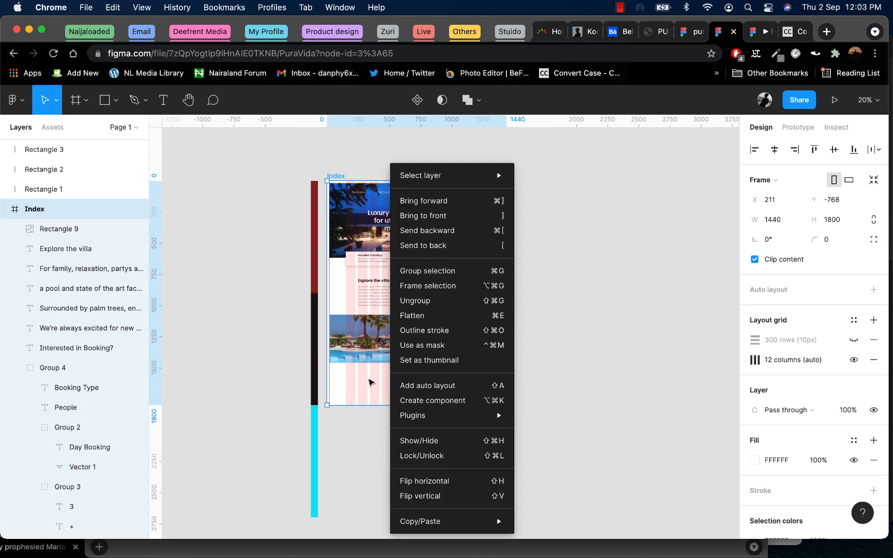
left_click(372, 383)
left_click_drag(395, 406, 403, 517)
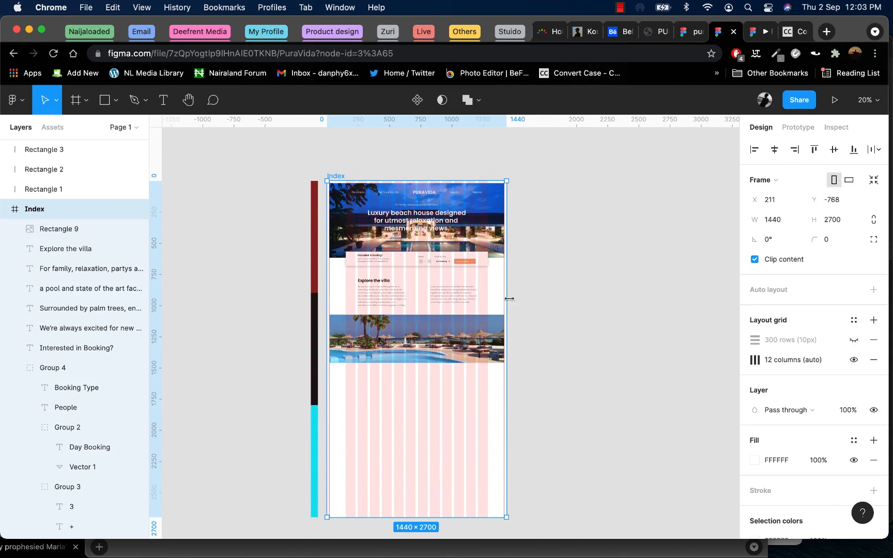
- Duplicate the "Explore the villa" heading and its first paragraph into the empty space below the beach banner
left_click(382, 297)
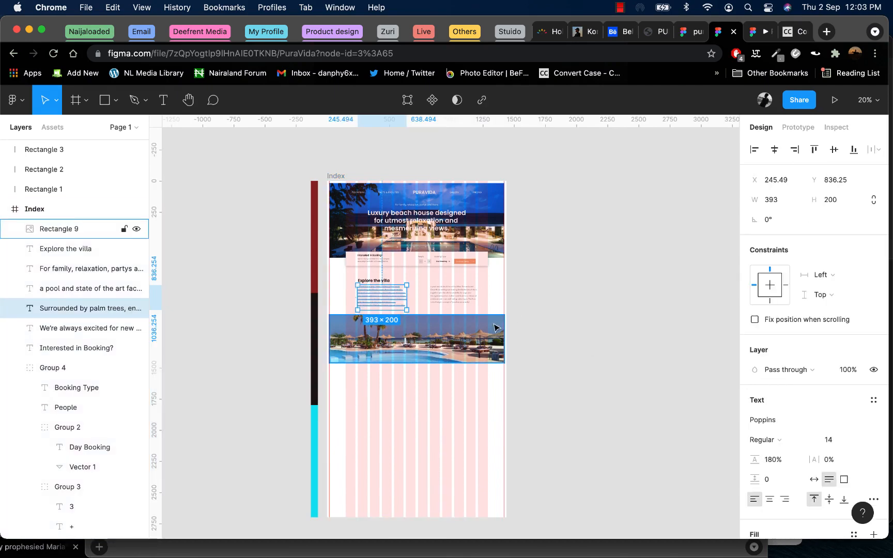
scroll(377, 287, "up", 3)
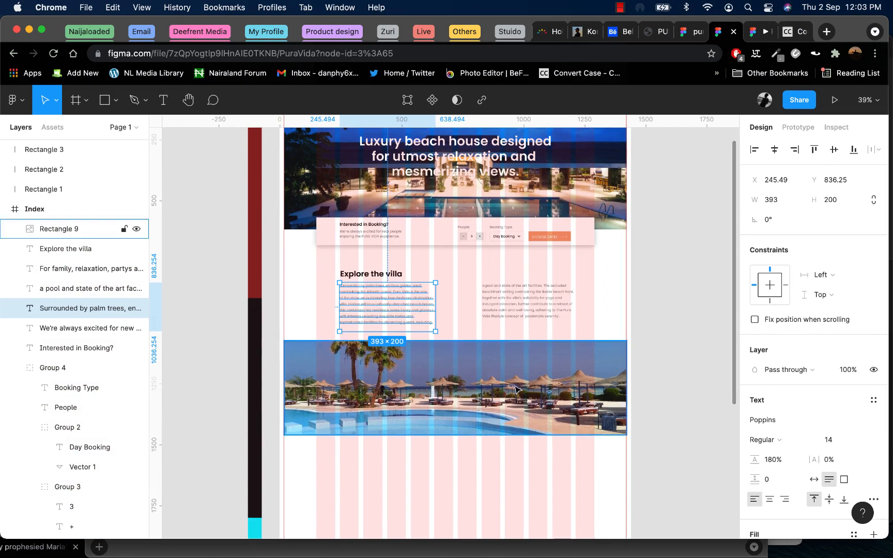
scroll(370, 418, "down", 3)
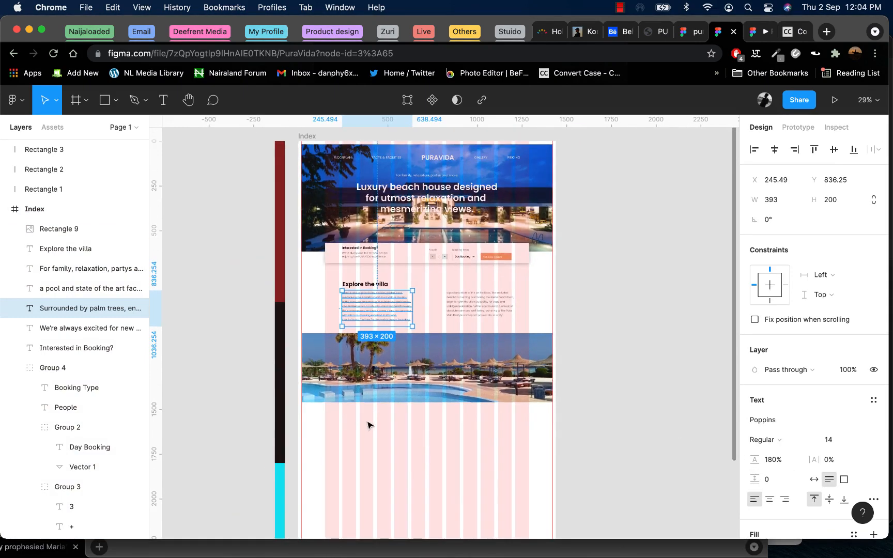
left_click(363, 285)
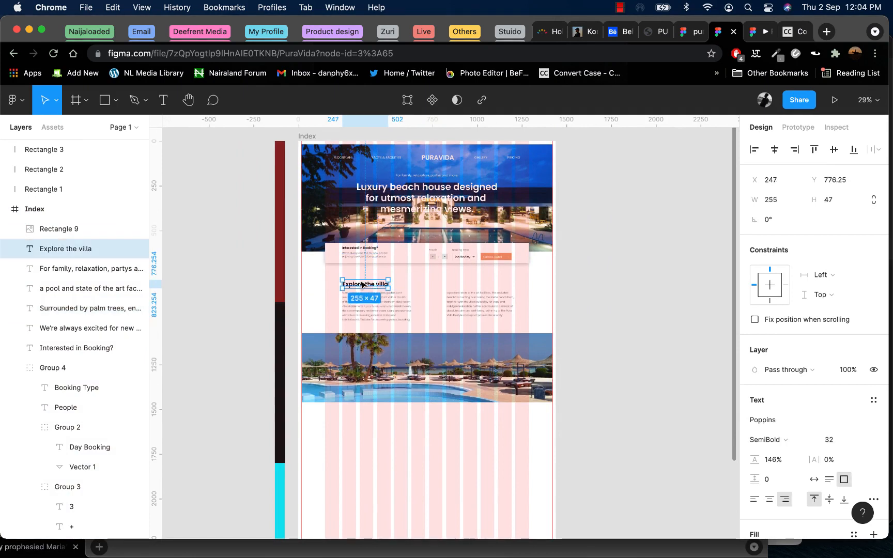
left_click(379, 309, "shift")
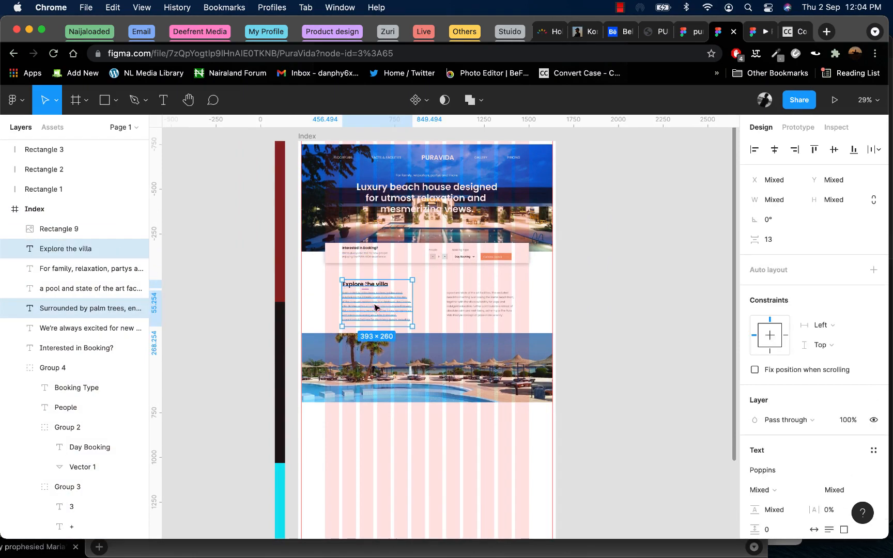
left_click_drag(375, 308, 376, 442)
- Add a vertical guide along the left edge of the original "Explore the villa" text for aligning the duplicated heading and paragraph
scroll(376, 442, "up", 5)
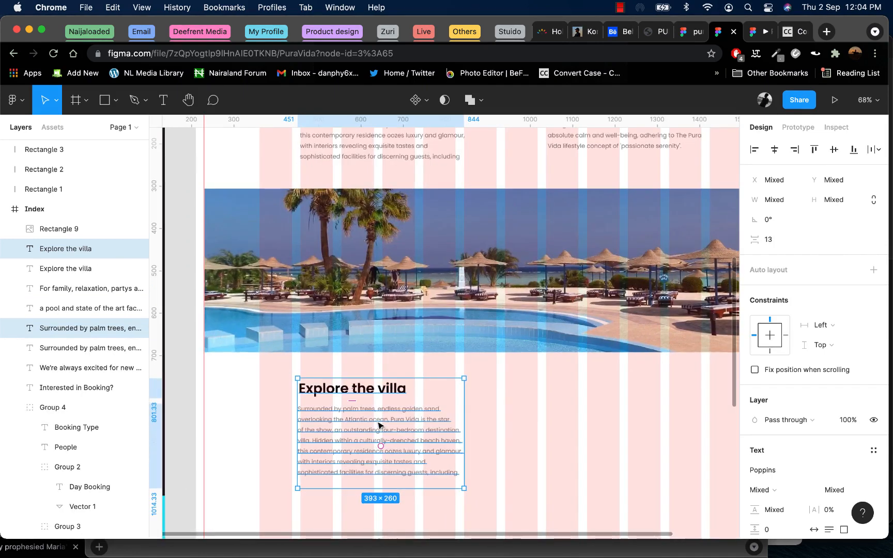
scroll(379, 423, "down", 4)
left_click_drag(156, 342, 336, 328)
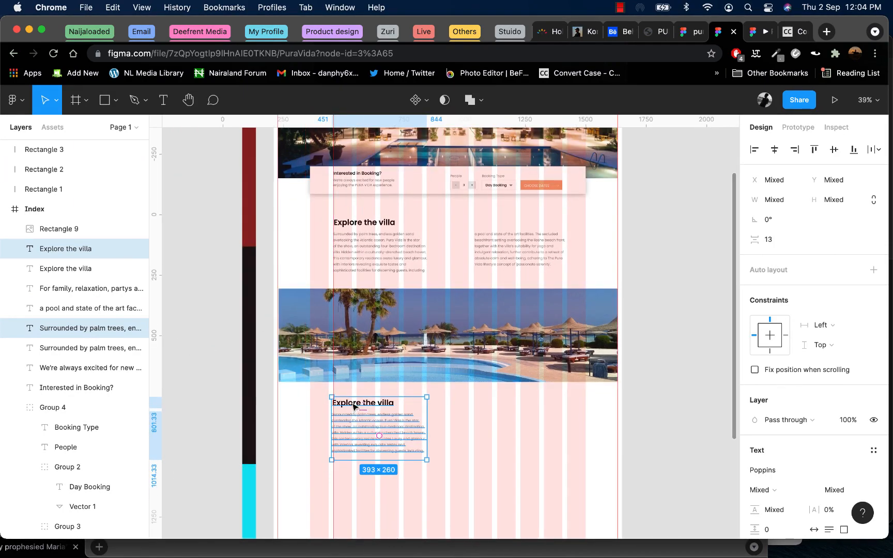
- Align the duplicated heading and paragraph to the vertical guide, and copy the title "The Facts" from the Convert Case text
scroll(349, 406, "up", 5)
left_click_drag(347, 409, 353, 409)
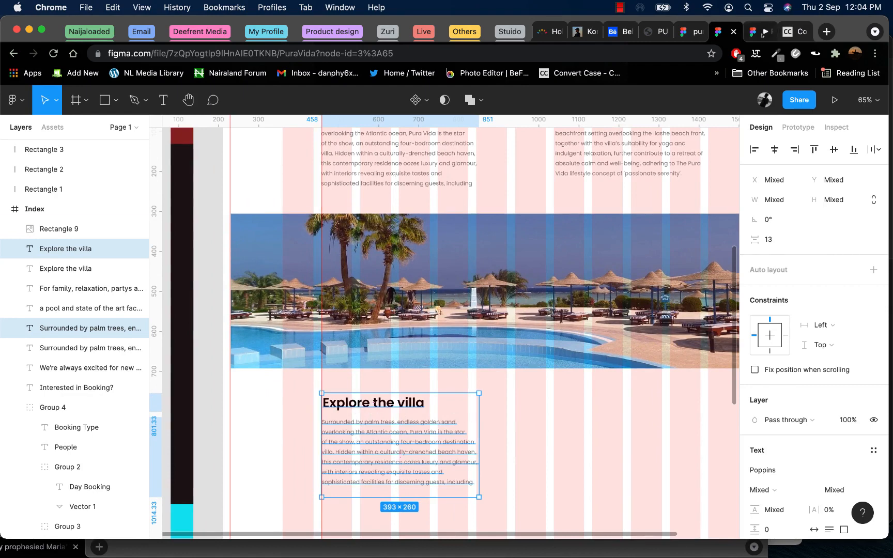
left_click(794, 31)
scroll(310, 279, "down", 3)
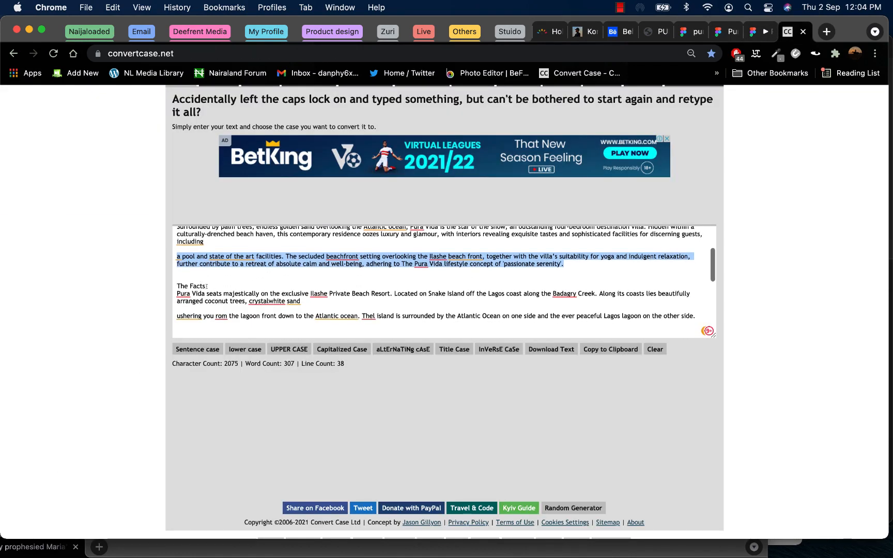
left_click_drag(207, 286, 170, 289)
key("super+c")
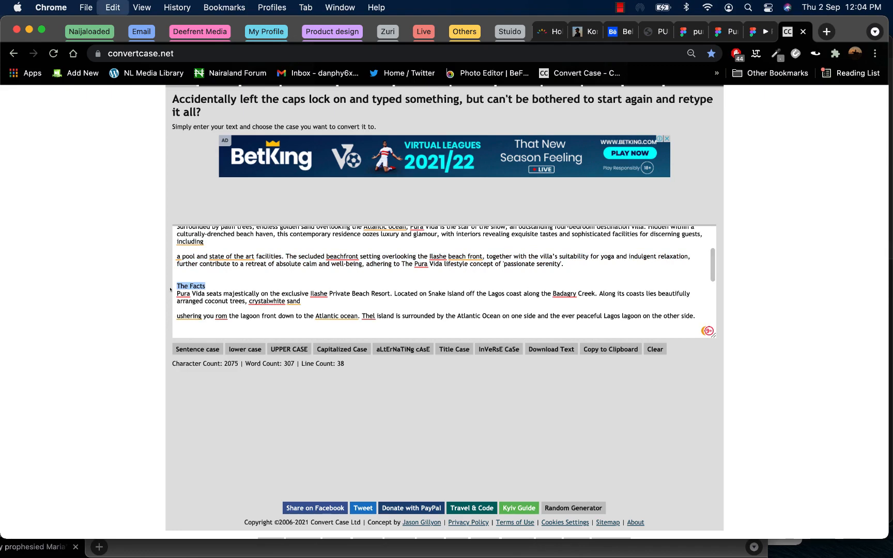
- Back in the PuraVida file, replace the duplicated heading below the banner with "The Facts" and left-align it
left_click(718, 34)
left_click(390, 362)
double_click(393, 403)
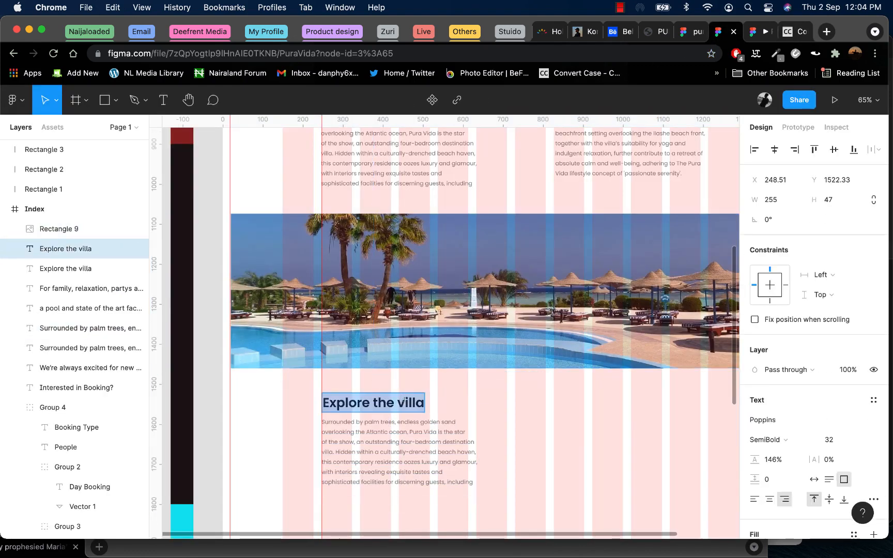
key("super+v")
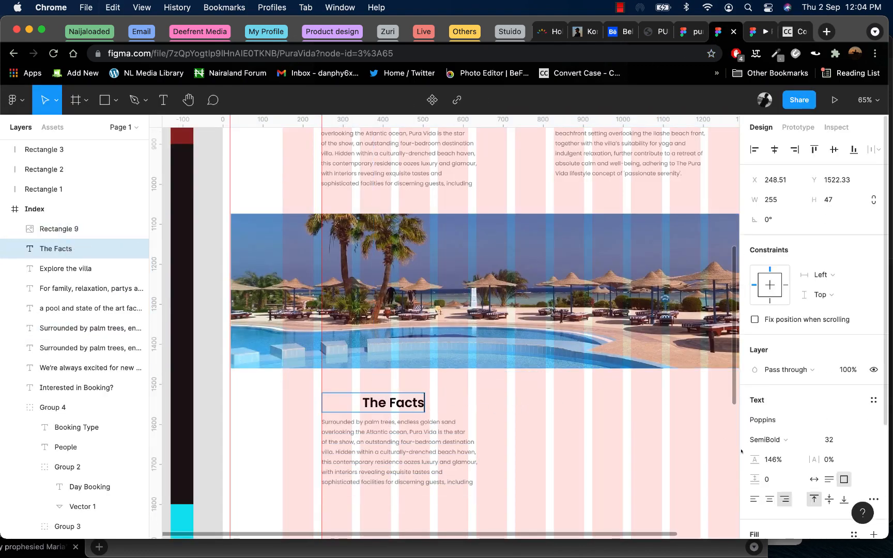
key("super+alt+l")
key("Escape")
- Replace the paragraph under "The Facts" with the Convert Case text from "Pura Vida seats majestically" to "crystalwhite sand"
left_click(399, 445)
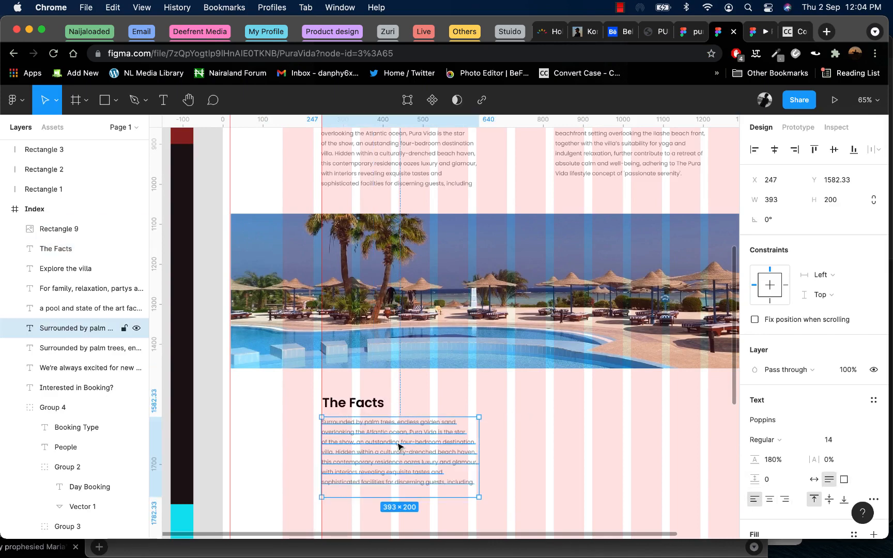
left_click(787, 32)
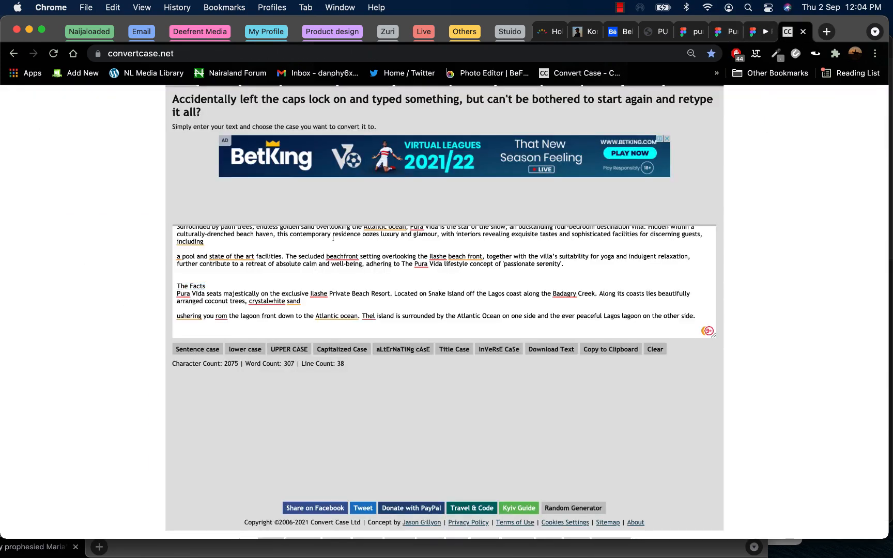
left_click_drag(308, 298, 177, 293)
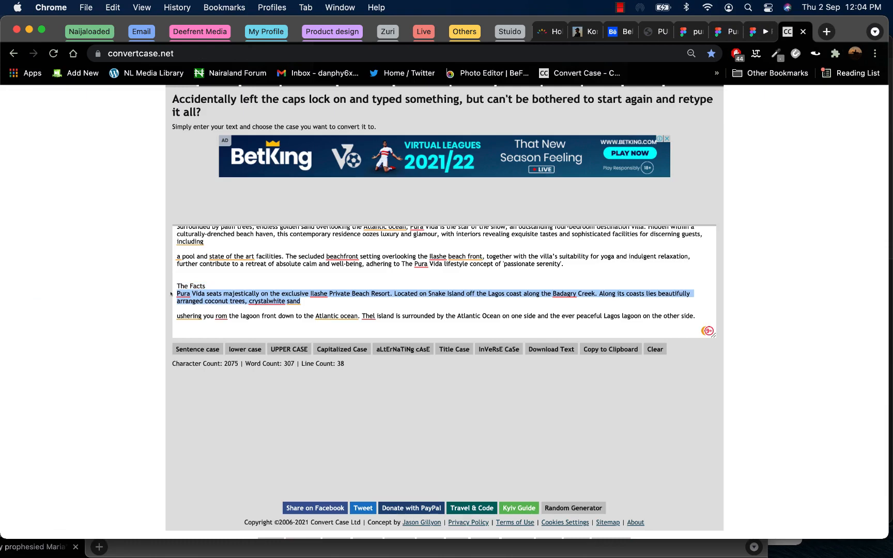
left_click(721, 32)
key("Return")
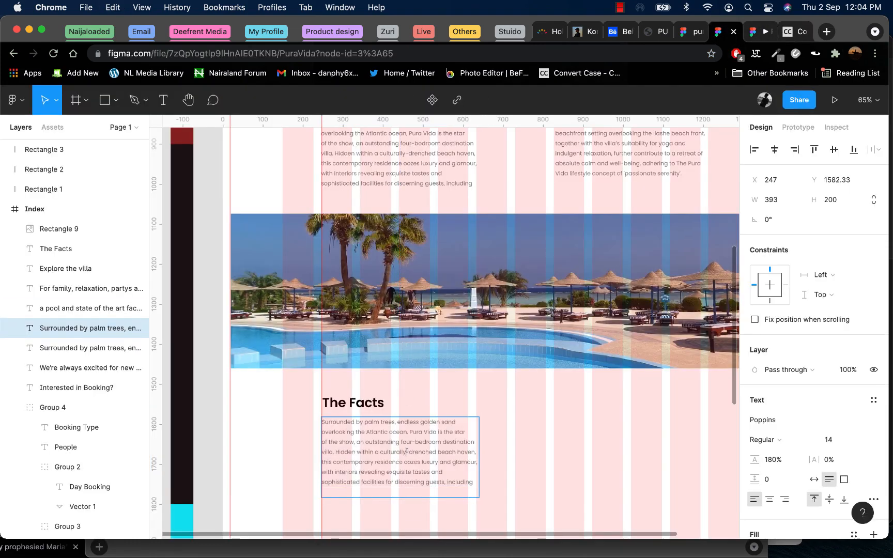
key("cmd+v")
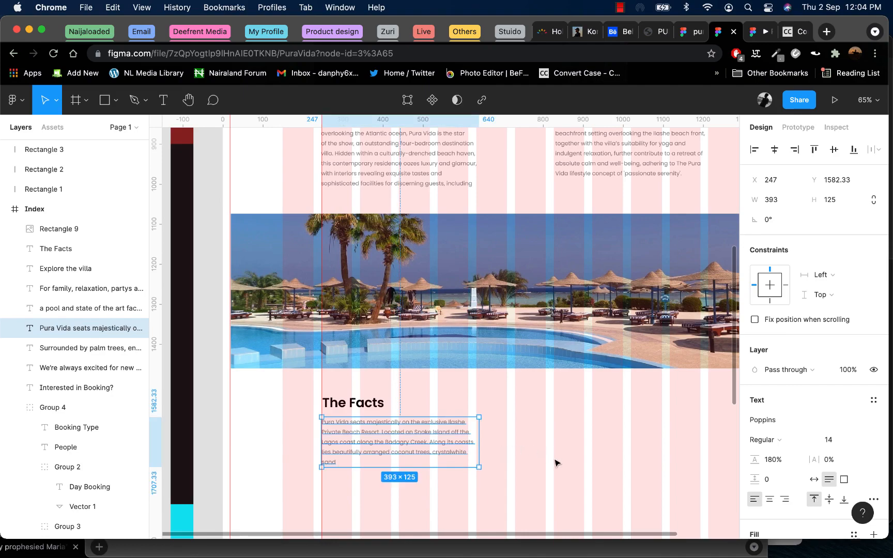
- Duplicate the "The Facts" paragraph straight across into the empty second column
scroll(517, 458, "right", 5)
scroll(362, 456, "down", 3)
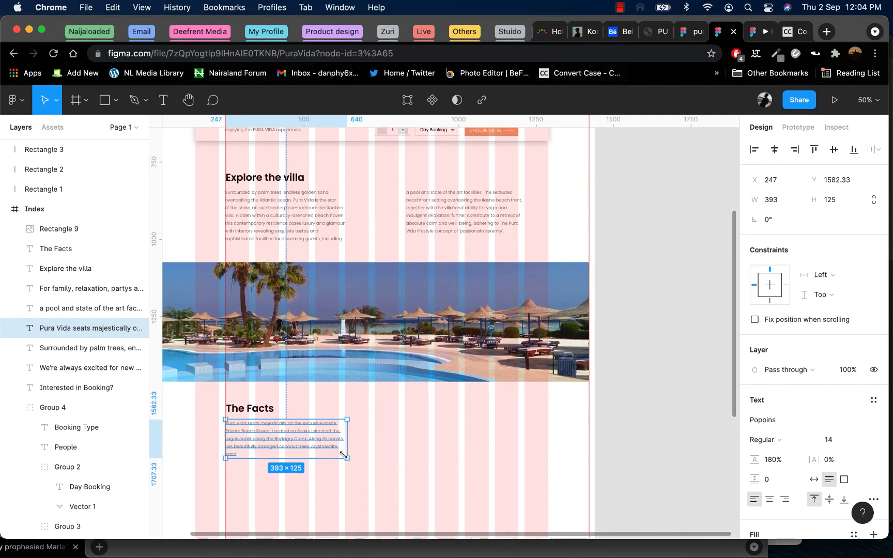
left_click_drag(286, 441, 475, 443)
left_click(164, 417)
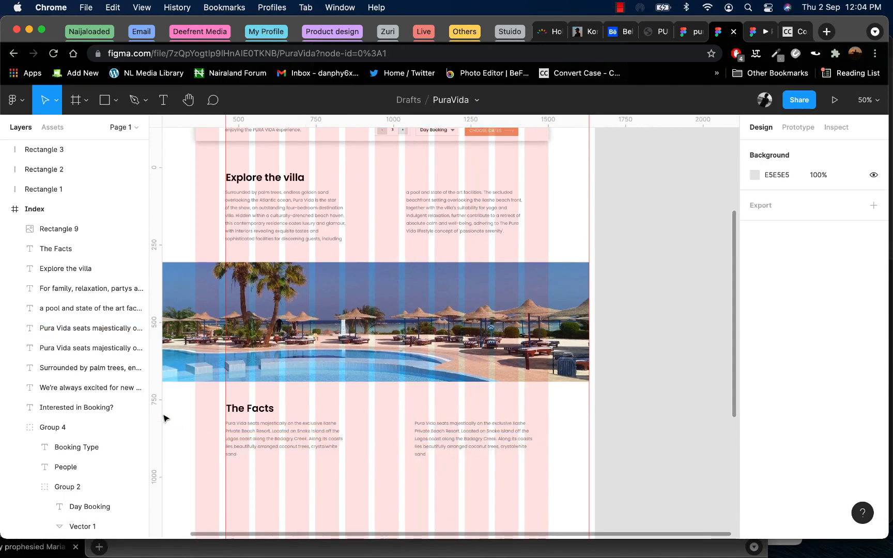
- Add a vertical guide at about 824 beside the second column and align the second paragraphs of both sections to it
left_click_drag(160, 417, 404, 399)
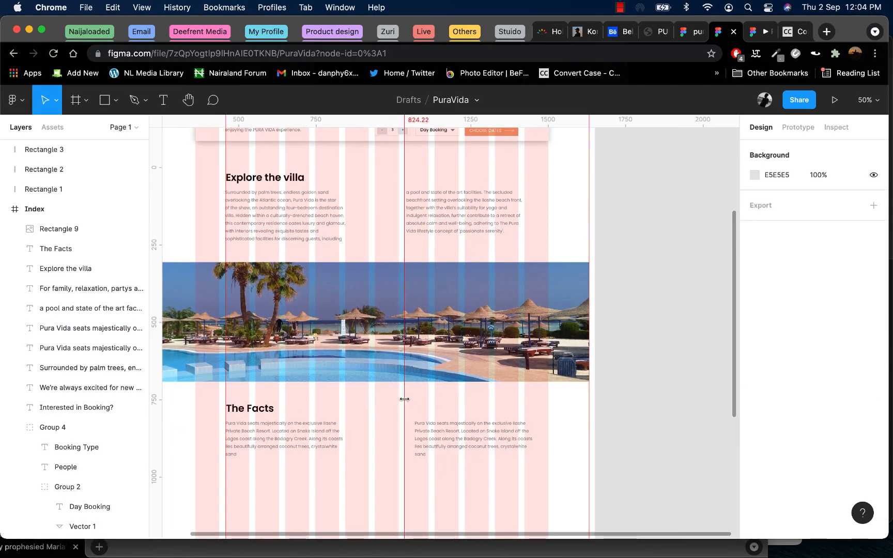
left_click(441, 216)
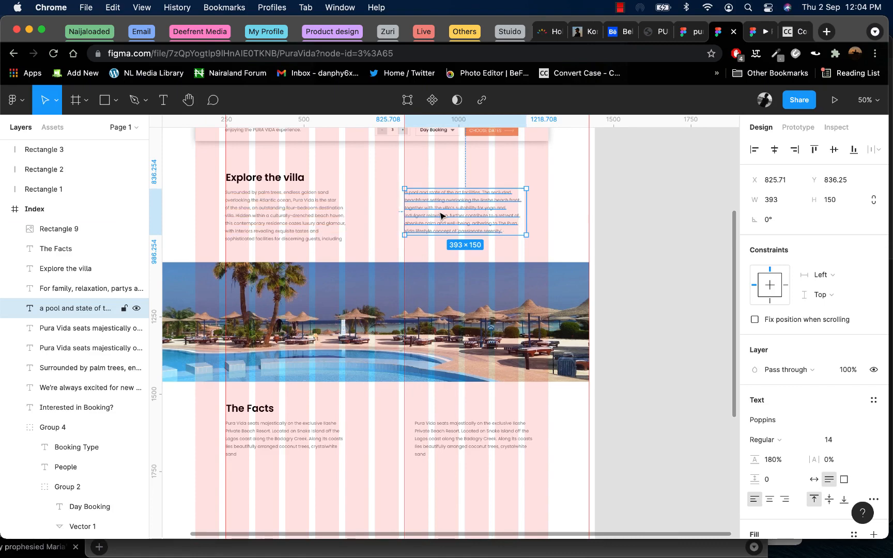
left_click(457, 437)
left_click_drag(457, 436, 446, 436)
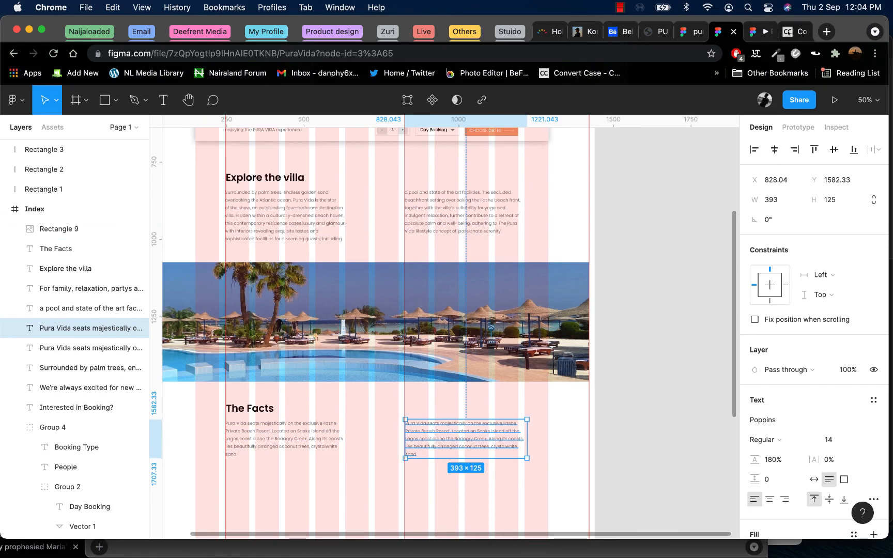
- Replace the second-column "The Facts" paragraph with the Convert Case text from "ushering you rom the lagoon front" to "on the other side."
left_click(789, 33)
scroll(329, 301, "down", 3)
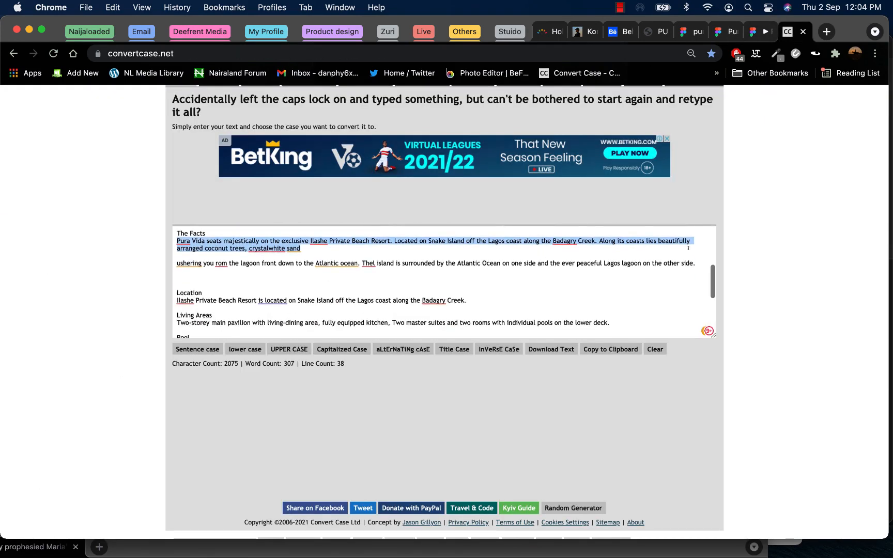
left_click_drag(696, 262, 176, 263)
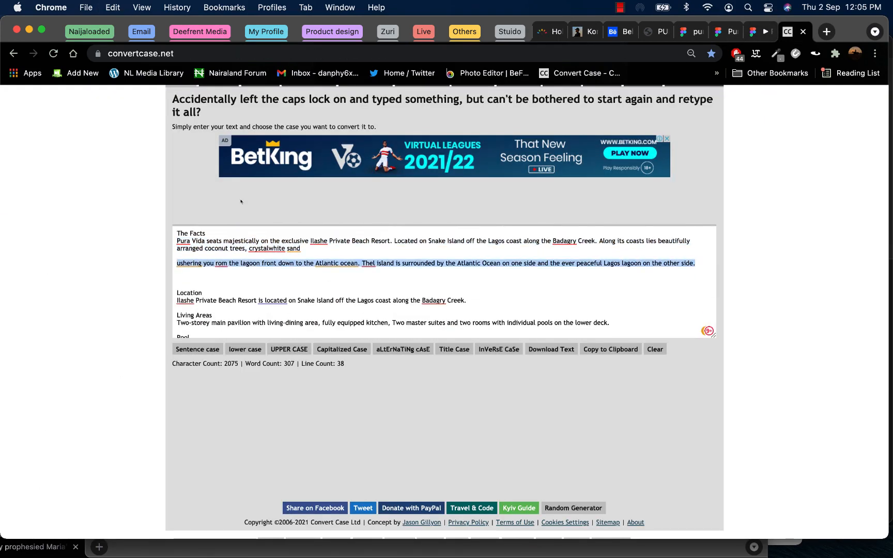
left_click(723, 31)
double_click(443, 434)
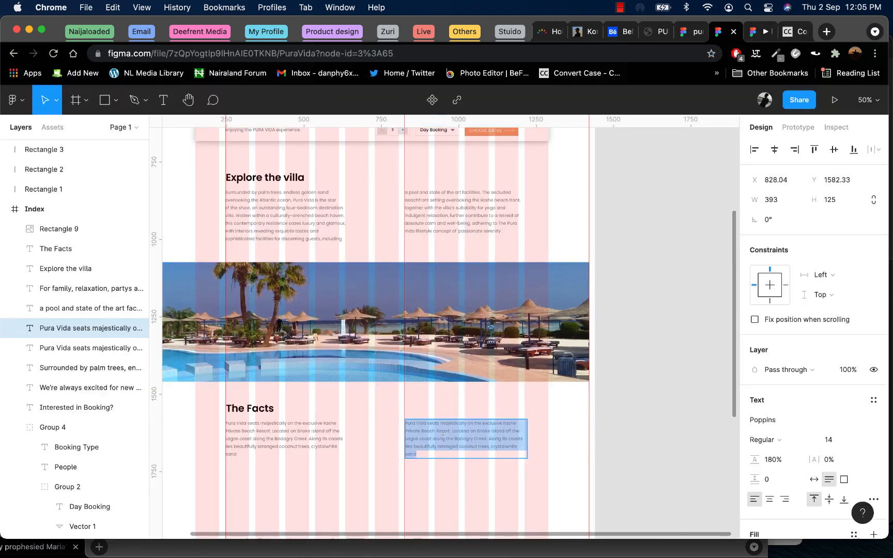
key("super+v")
key("Escape")
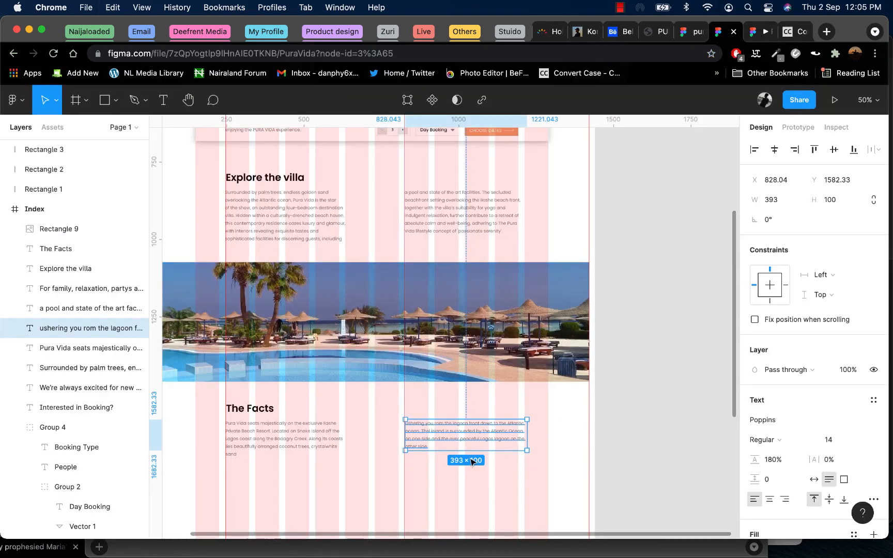
- Delete the vertical guide at 824.22 beside the second text column
scroll(467, 440, "down", 1)
scroll(468, 440, "down", 5)
scroll(468, 439, "down", 1, "ctrl")
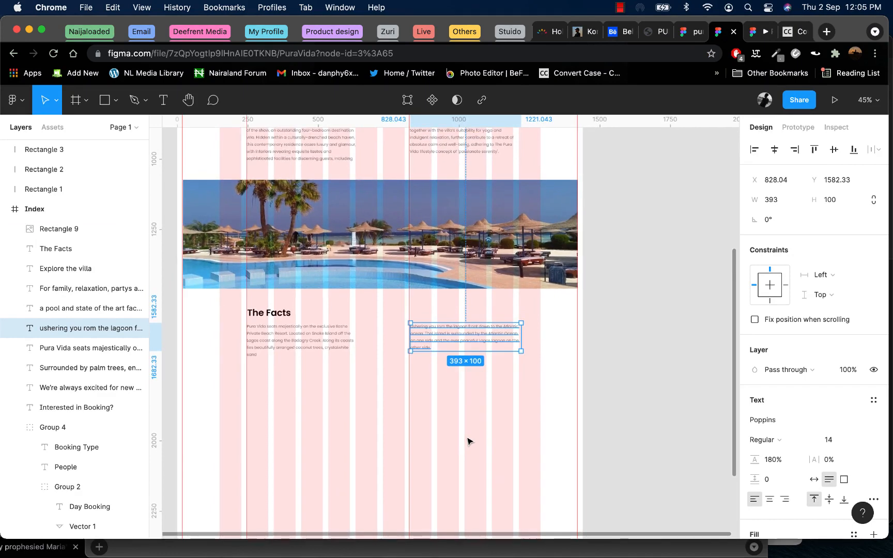
scroll(468, 441, "down", 1)
scroll(470, 442, "down", 1)
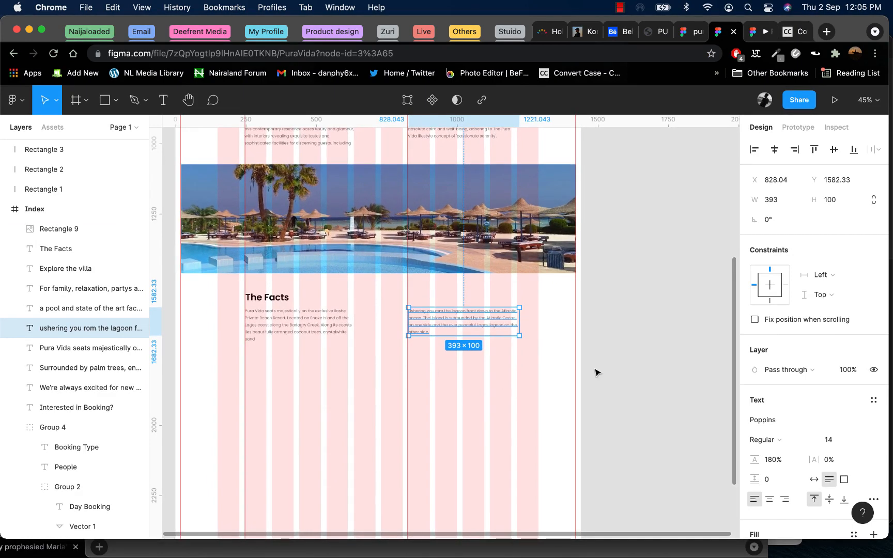
left_click(435, 285)
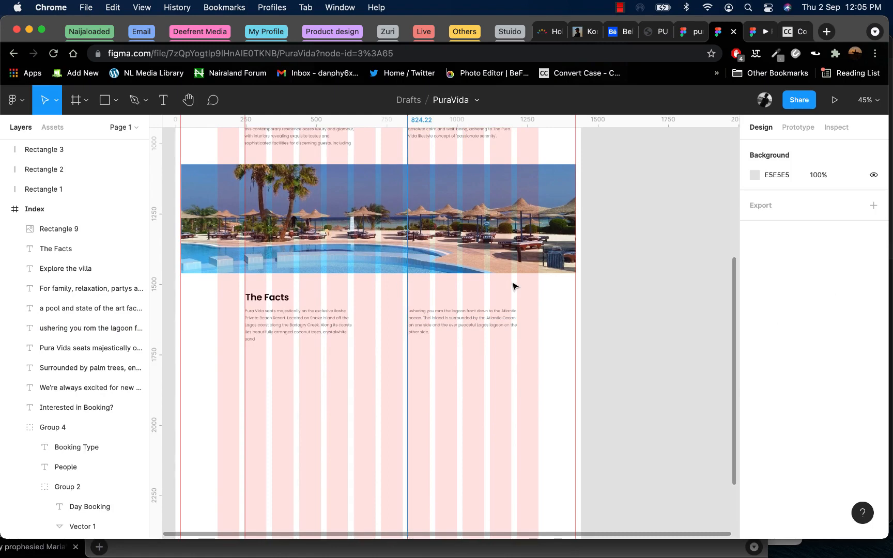
key("Delete")
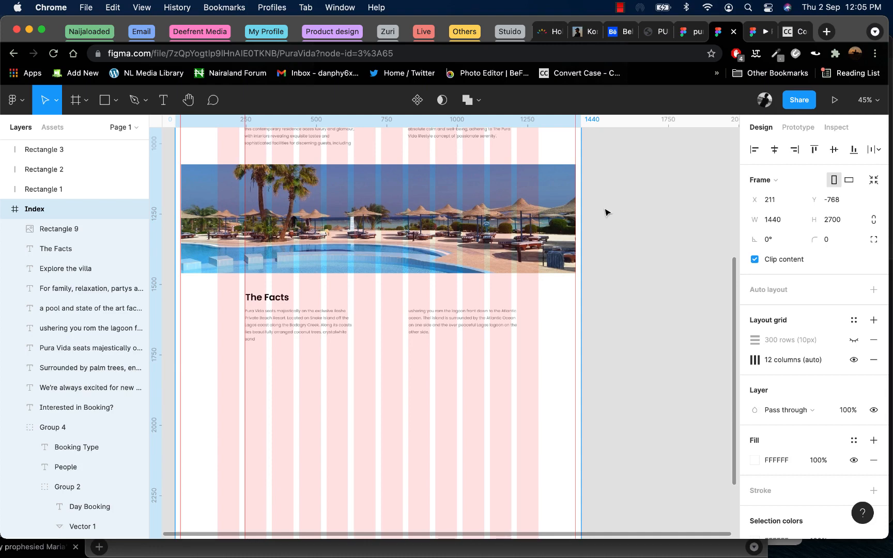
- Open Unsplash in a new browser tab and look through its homepage photos
left_click(826, 31)
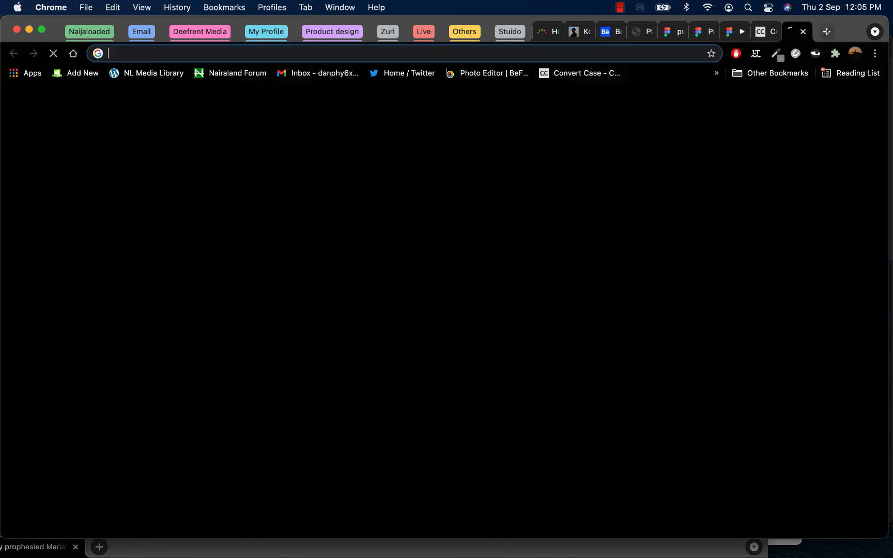
type("uns")
key("Return")
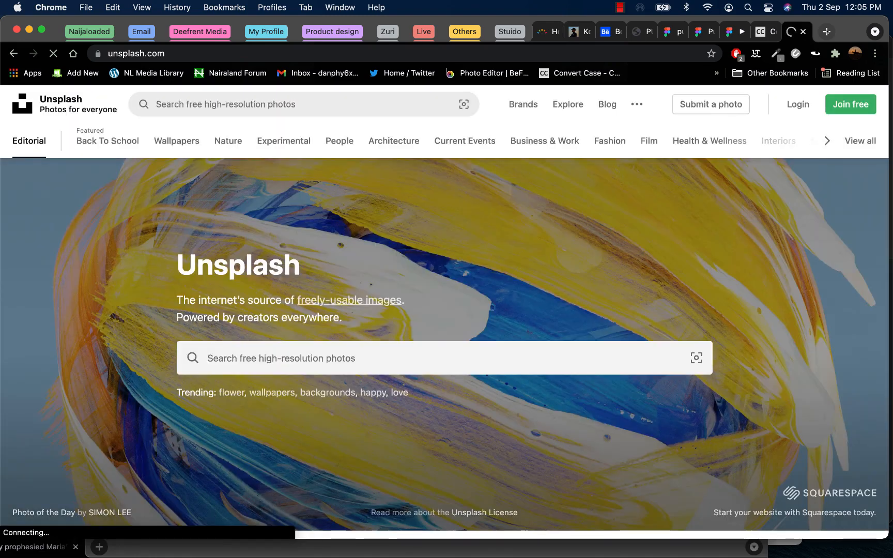
scroll(506, 353, "down", 3)
scroll(505, 353, "down", 10)
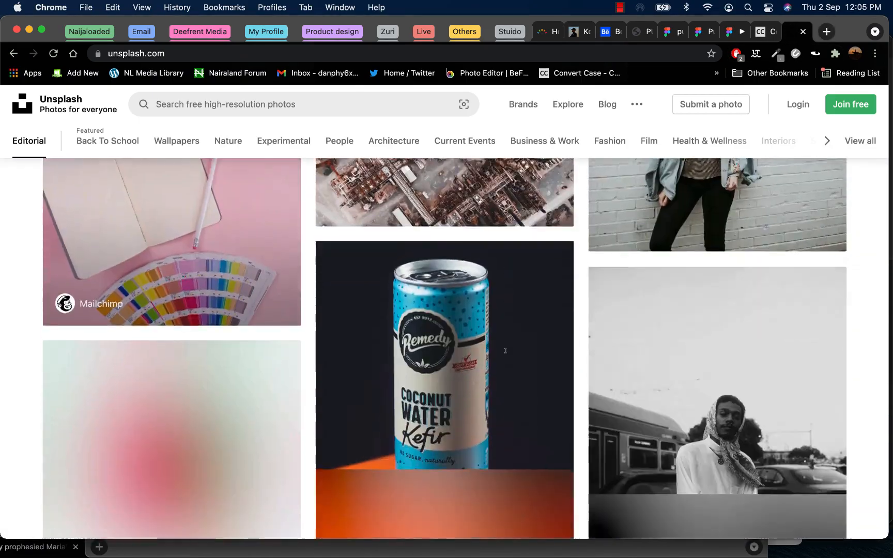
scroll(506, 352, "down", 15)
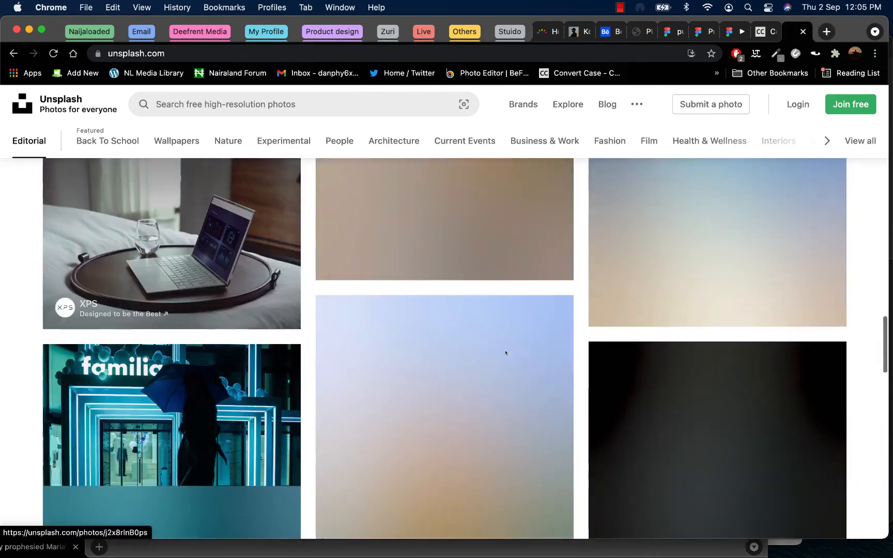
scroll(506, 351, "up", 20)
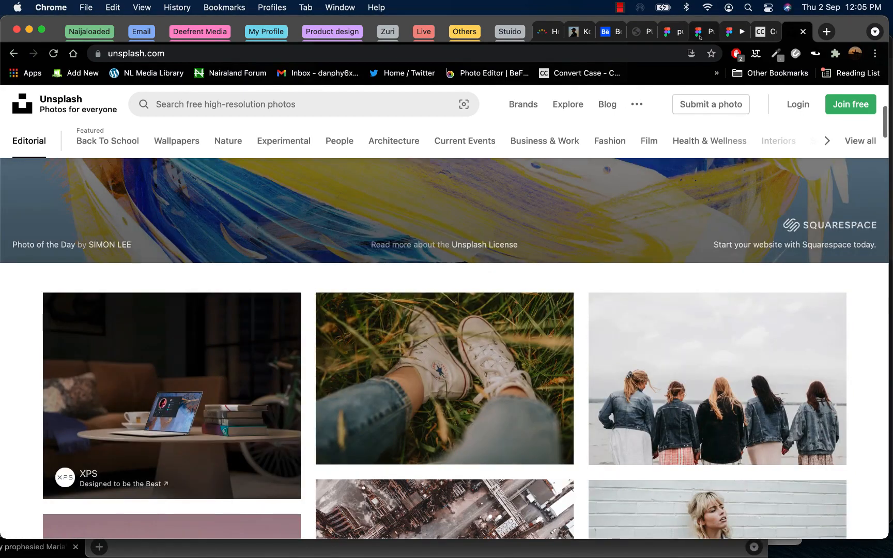
- Back in the PuraVida file, draw a rectangle about 386 × 183 below the first "The Facts" paragraph, starting at the guide
left_click(699, 35)
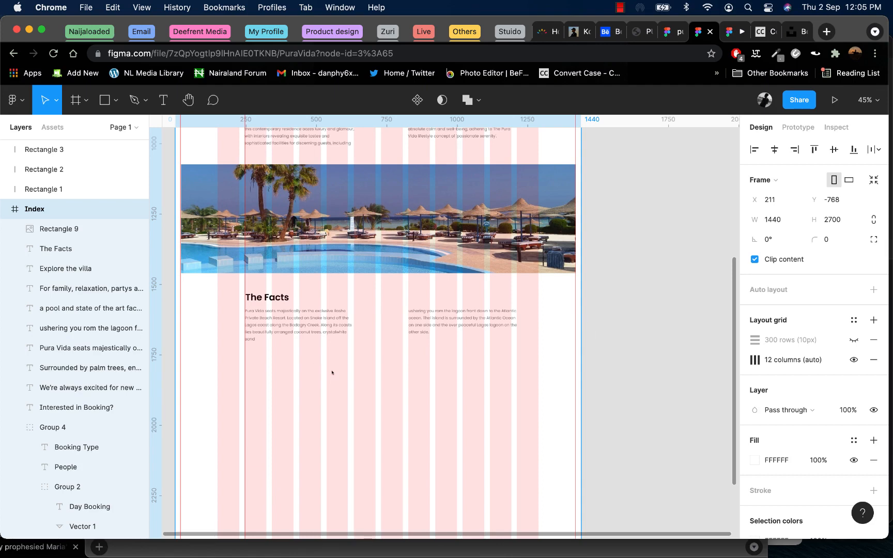
key("Escape")
key("r")
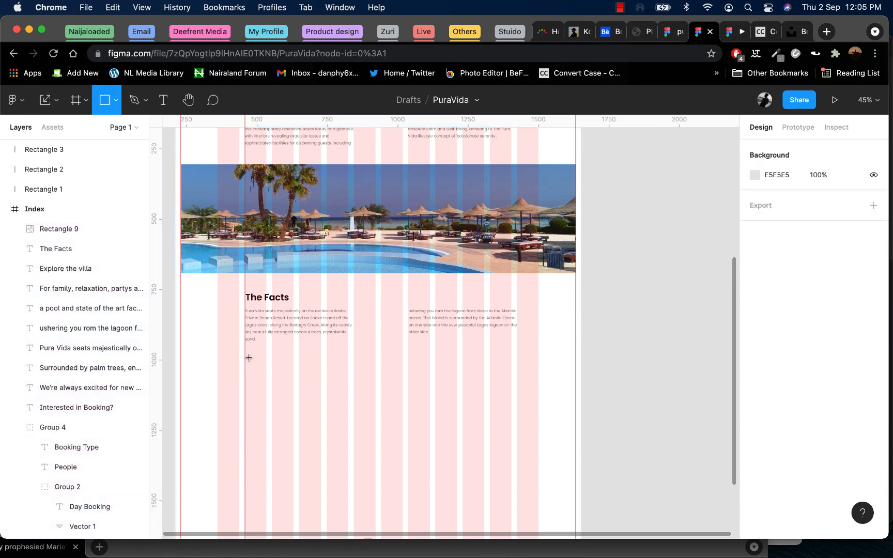
mouse_move(245, 356)
left_mouse_down()
mouse_move(357, 409)
mouse_move(355, 419)
mouse_move(354, 406)
mouse_move(324, 414)
left_mouse_up()
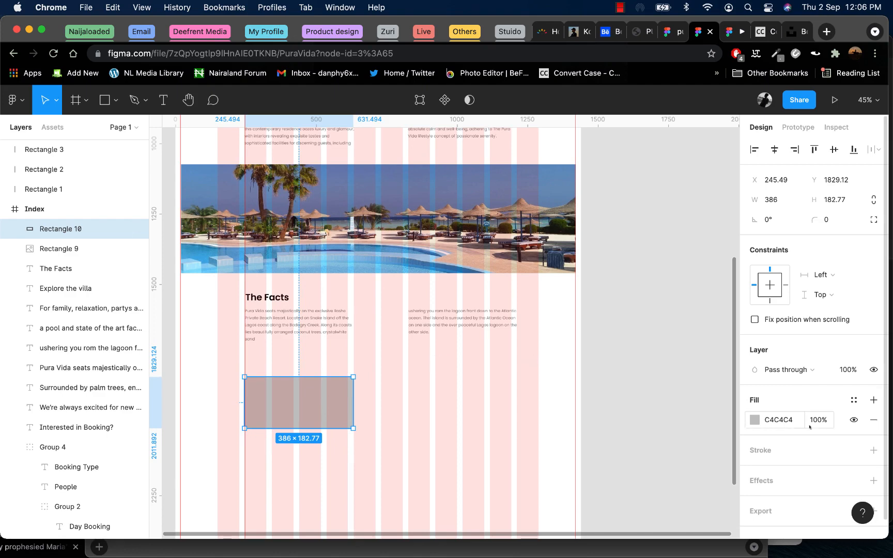
- Try the lighter document color E5E5E5 as the new rectangle's fill, and return it to C4C4C4
left_click(756, 420)
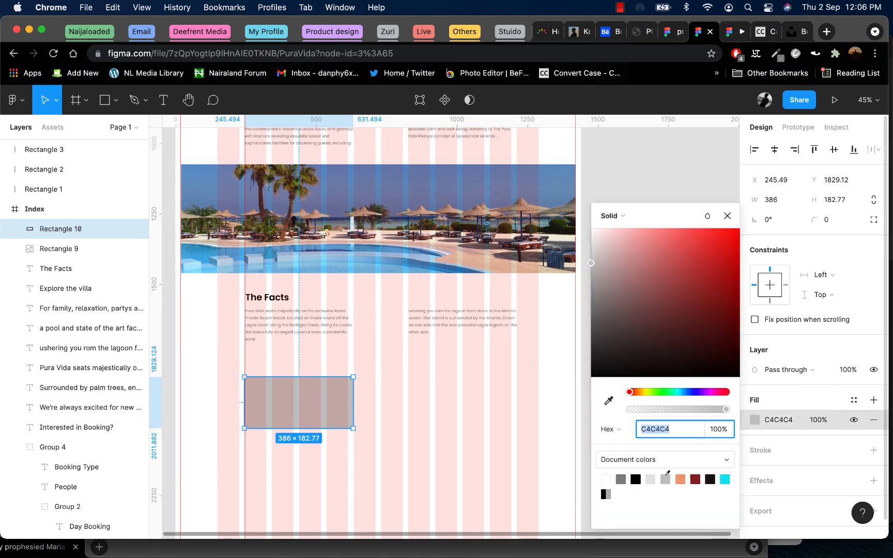
left_click(651, 479)
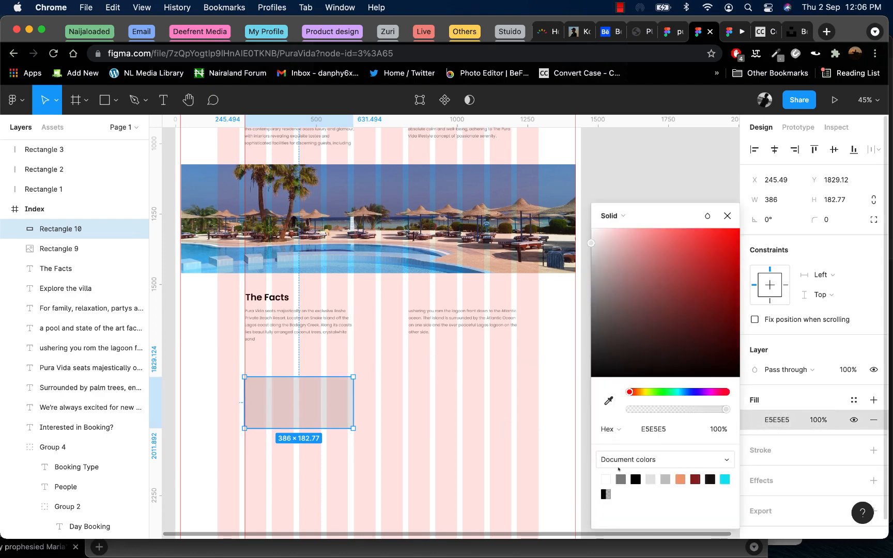
left_click(667, 480)
left_click(376, 418)
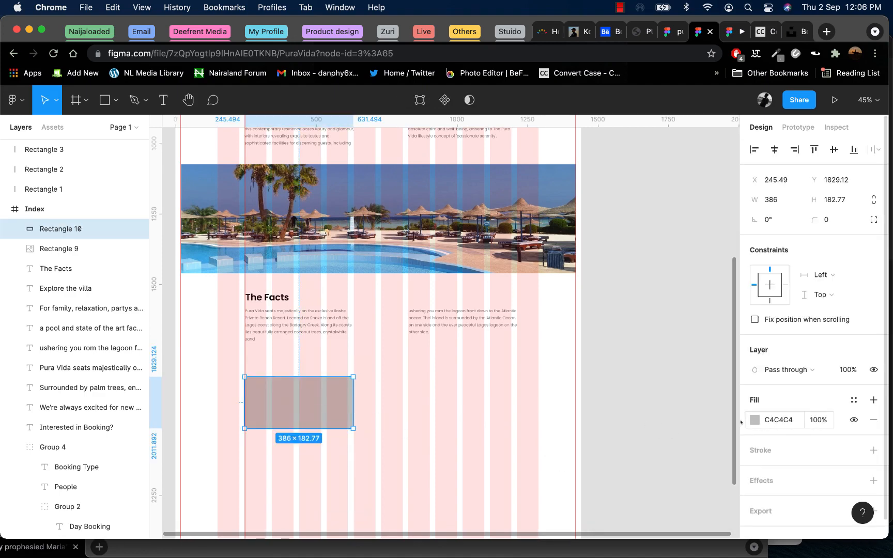
- Set the fill of the rectangle below the first "The Facts" paragraph to the document color E5E5E5
left_click(755, 419)
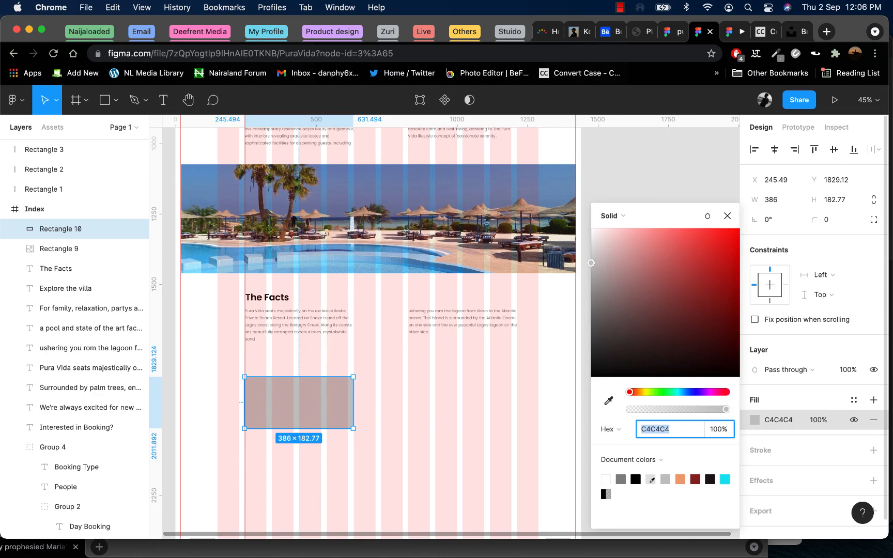
left_click(345, 363)
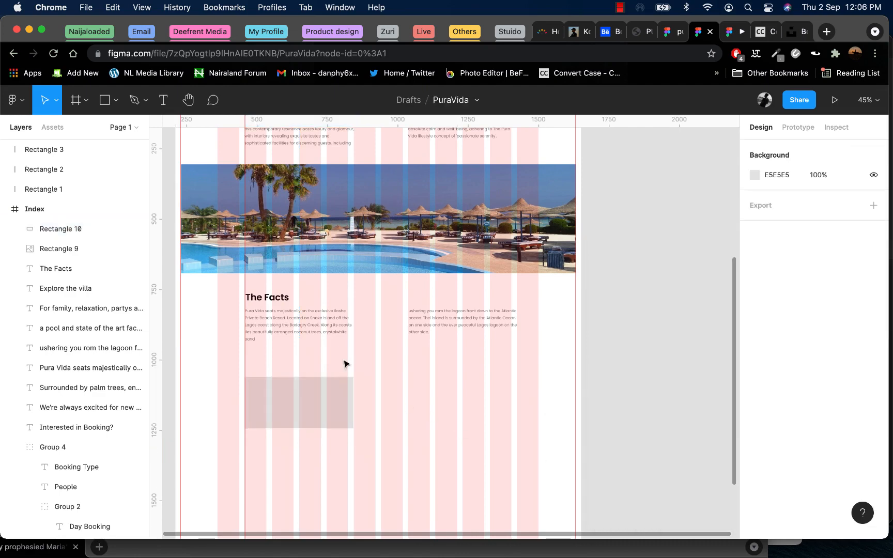
- Shrink the "The Facts" heading's text box to the width of its text using auto width
left_click(269, 302)
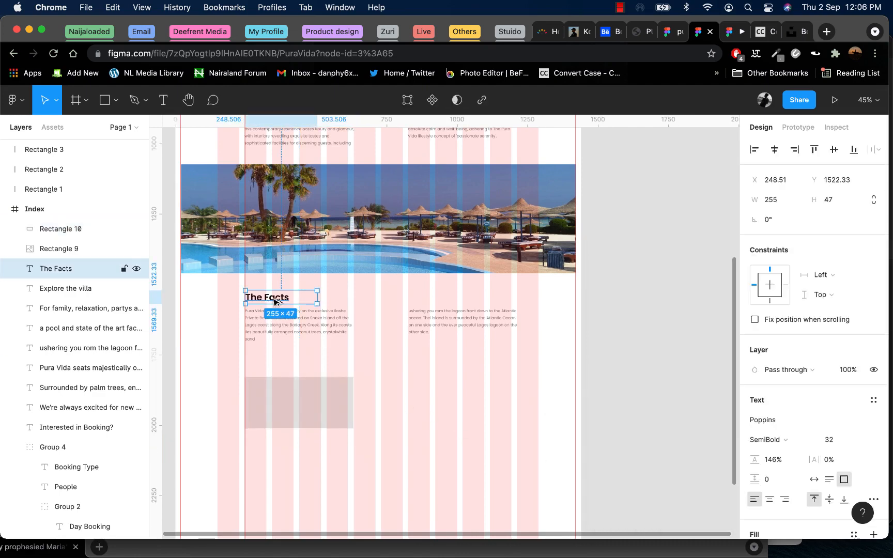
left_click_drag(275, 302, 621, 401)
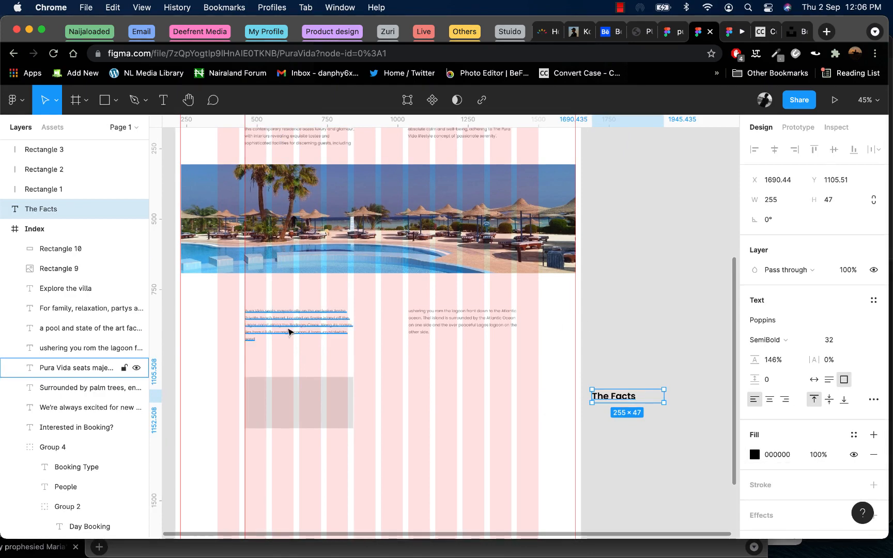
key("cmd+z")
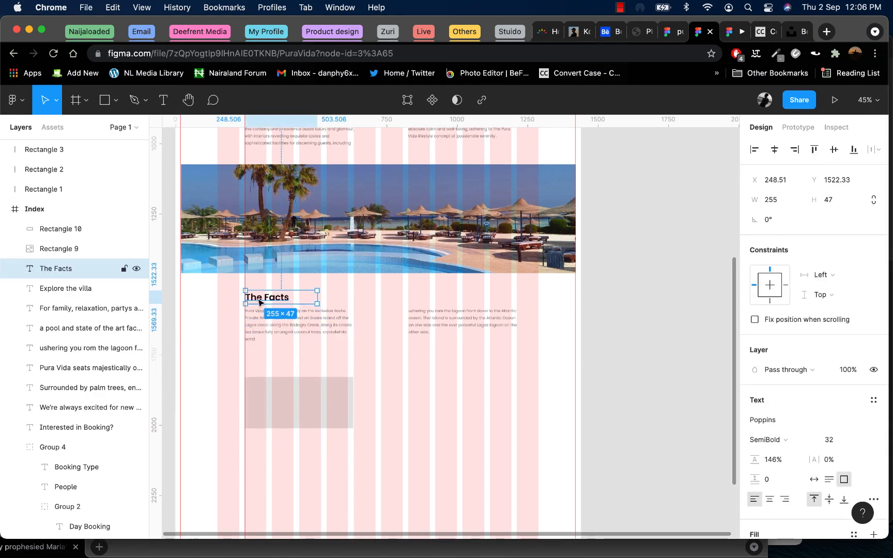
left_click(829, 481)
left_click(814, 480)
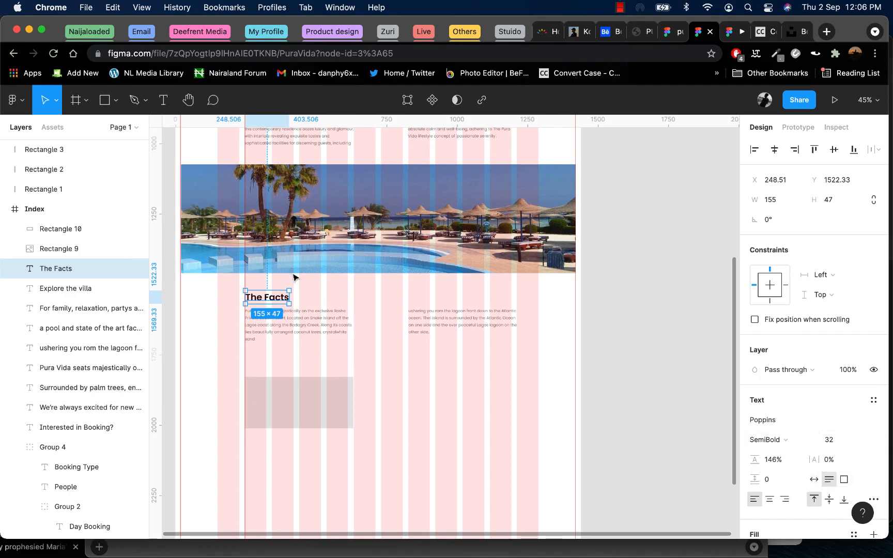
- Duplicate the "The Facts" heading, bring the copy to the front and place it on the grey rectangle
left_click_drag(277, 301, 274, 372)
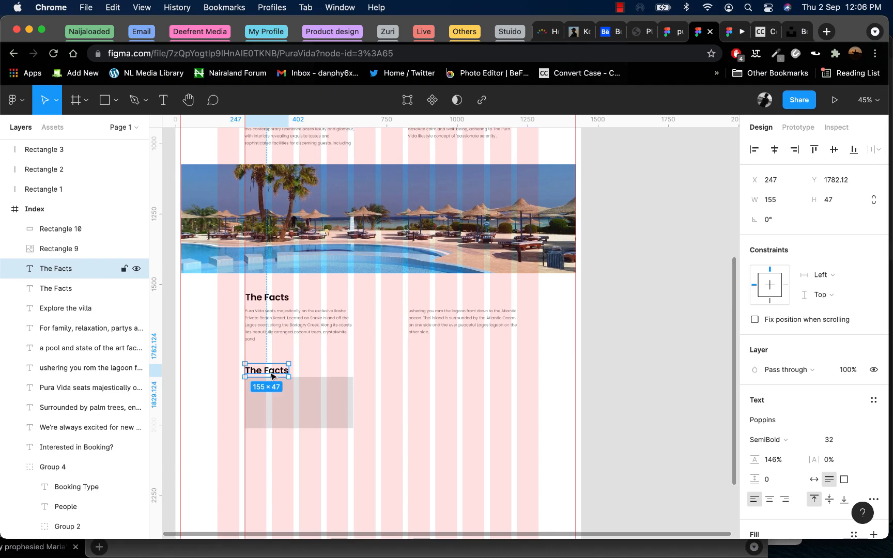
left_click(282, 409)
left_click(267, 370)
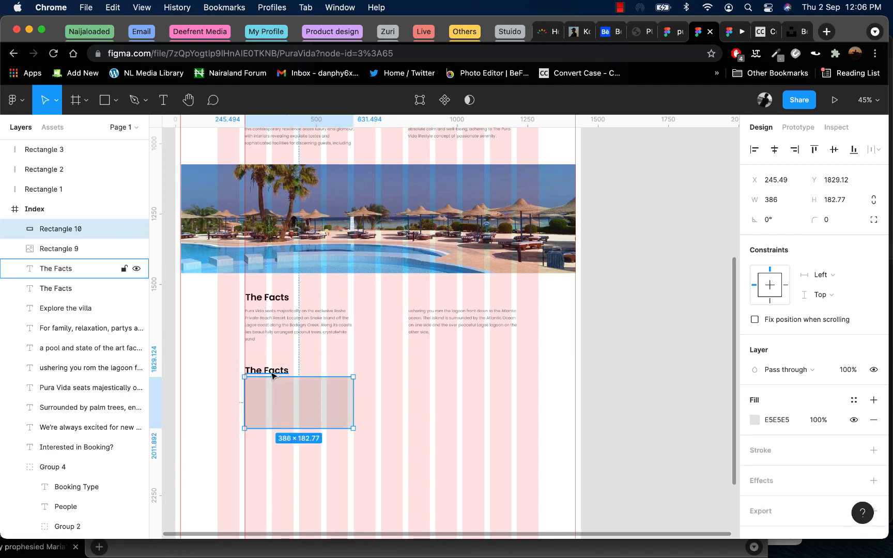
right_click(266, 370)
left_click(318, 244)
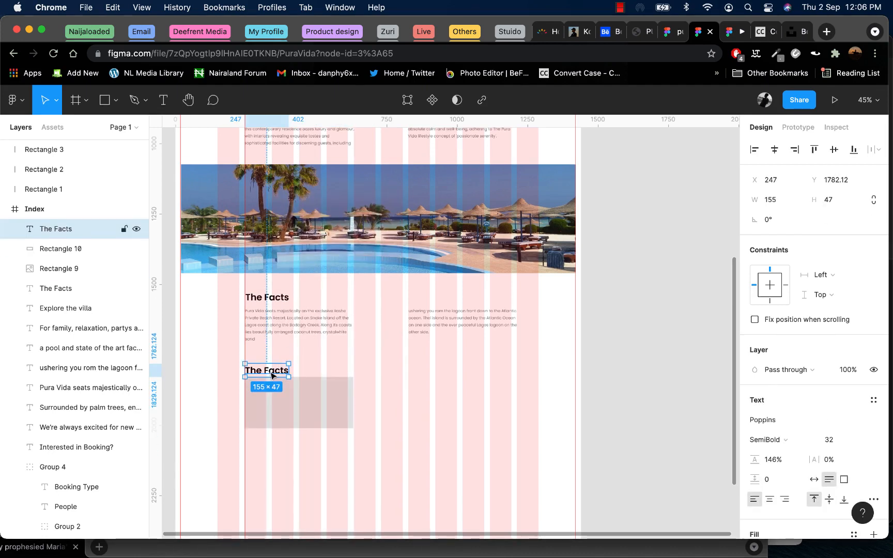
left_click_drag(274, 372, 273, 393)
scroll(274, 393, "up", 5)
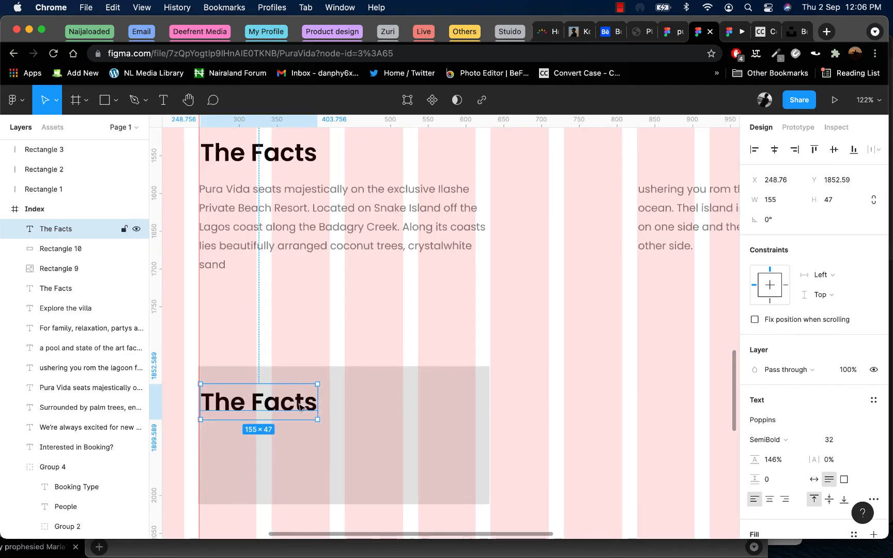
- Set the heading copy's font size to 18 and fit its text box with auto width
scroll(297, 406, "down", 5)
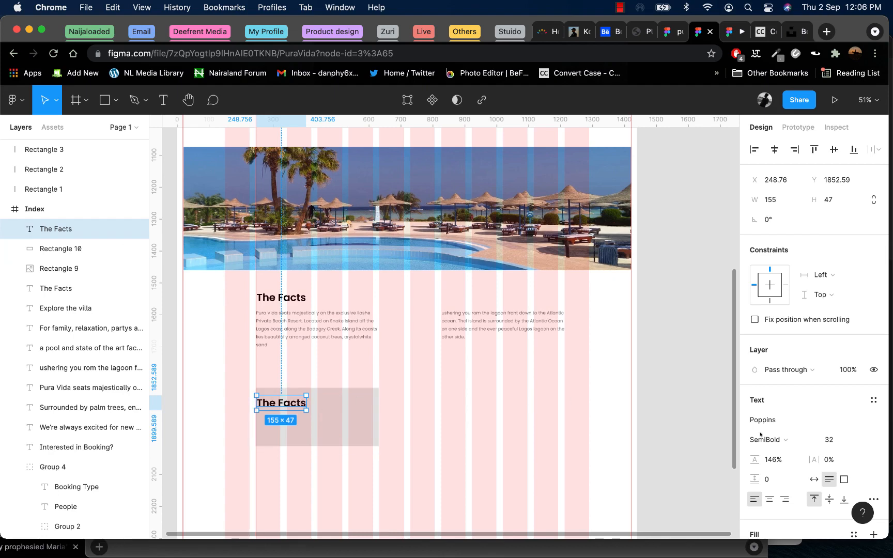
left_click(838, 440)
left_click(861, 440)
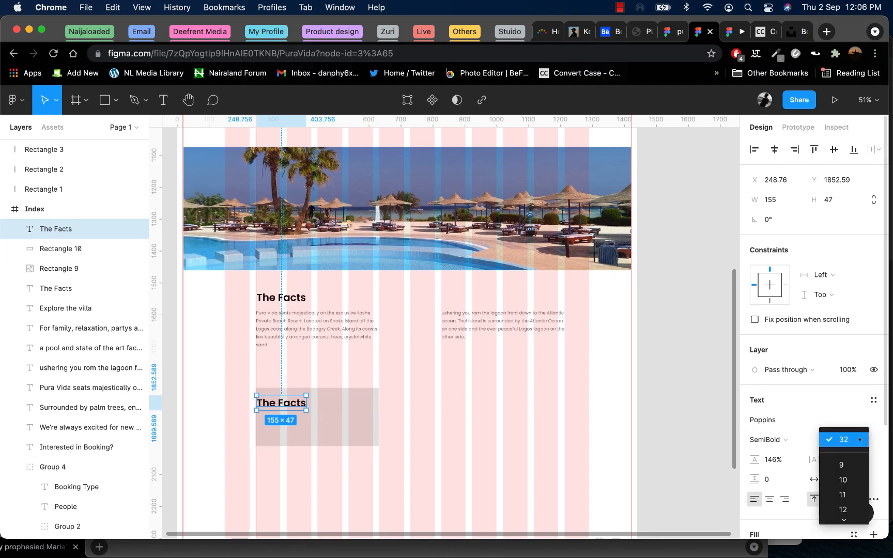
left_click(843, 392)
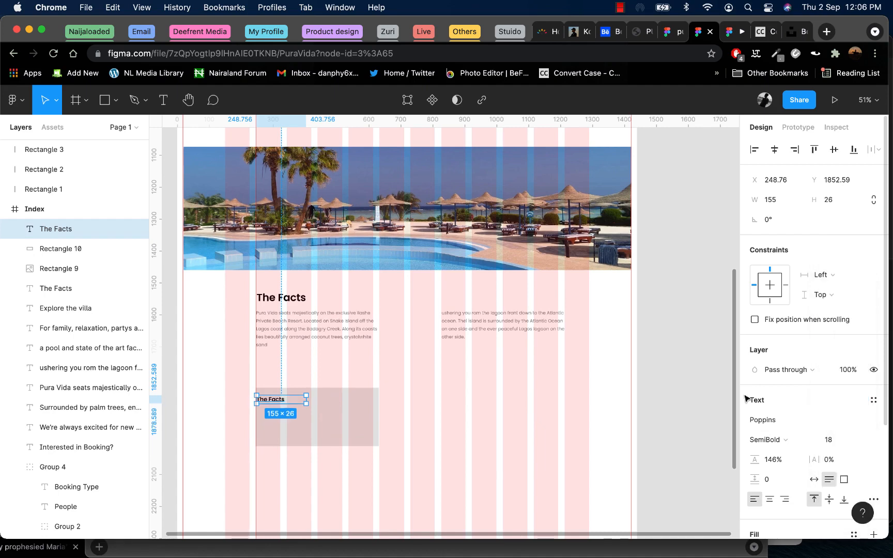
left_click(814, 479)
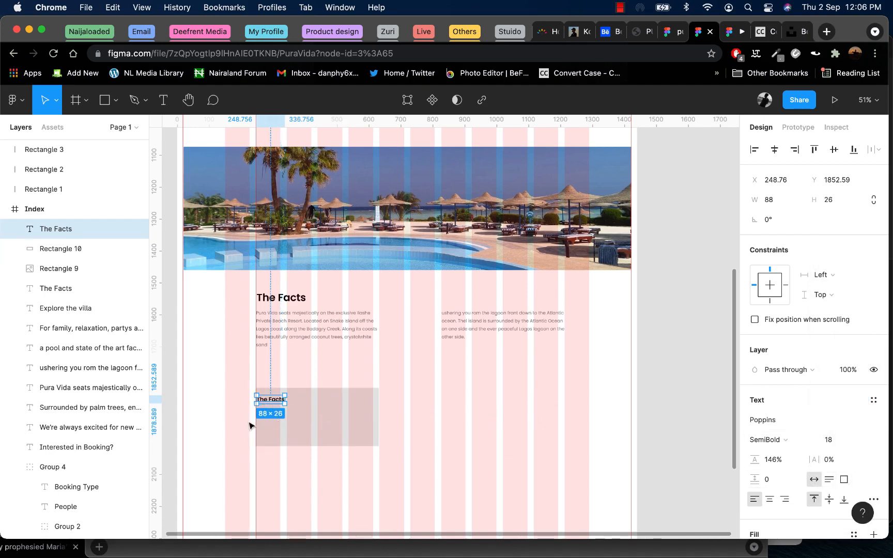
- Change the heading copy's text to "Location" and move it inside the rectangle to about X 264, Y 1872
double_click(272, 403)
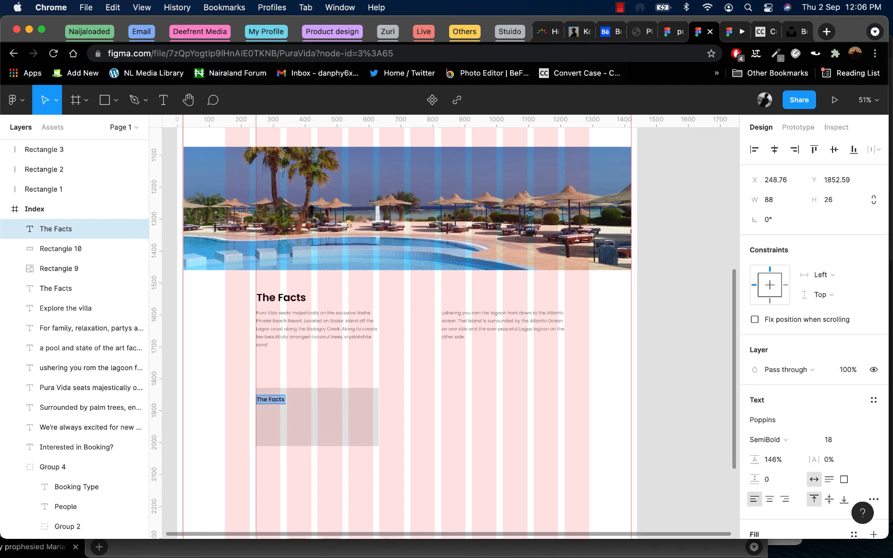
type("Location")
key("Escape")
left_click_drag(270, 404, 275, 403)
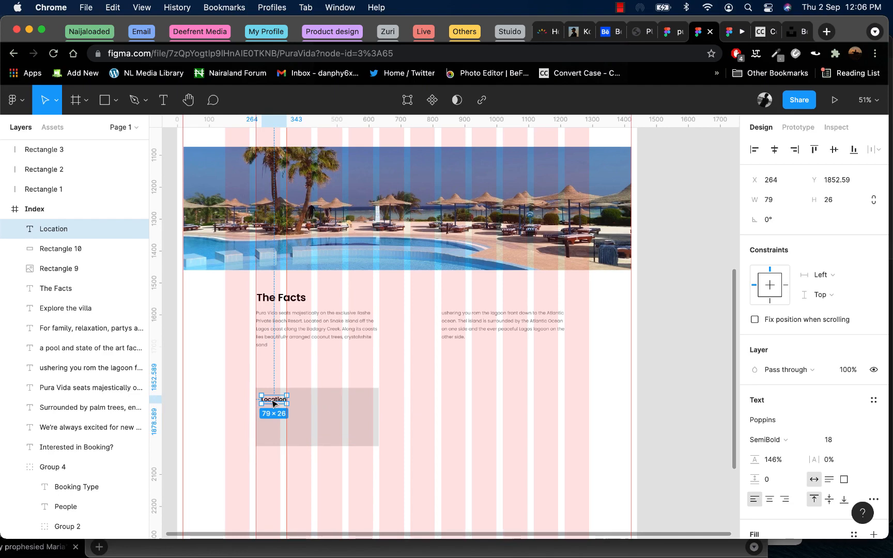
left_click_drag(274, 403, 275, 410)
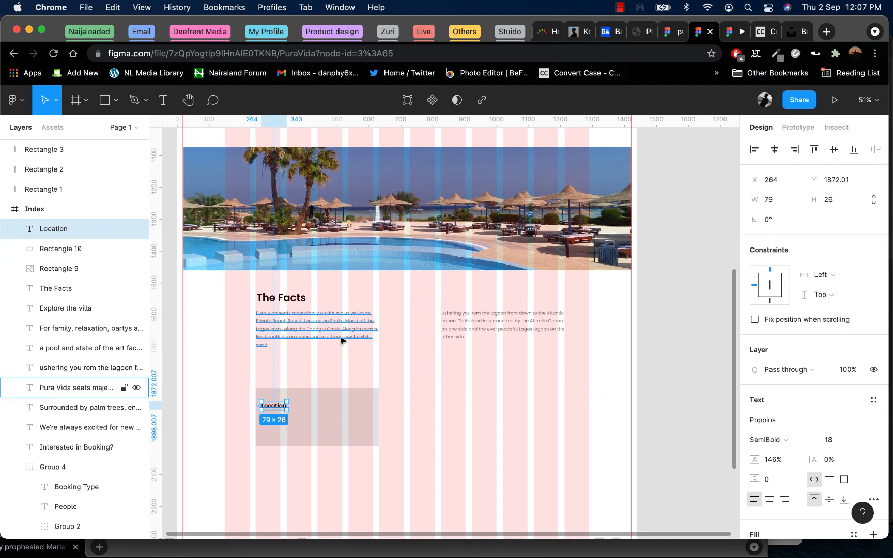
- Run the Iconify plugin
right_click(662, 307)
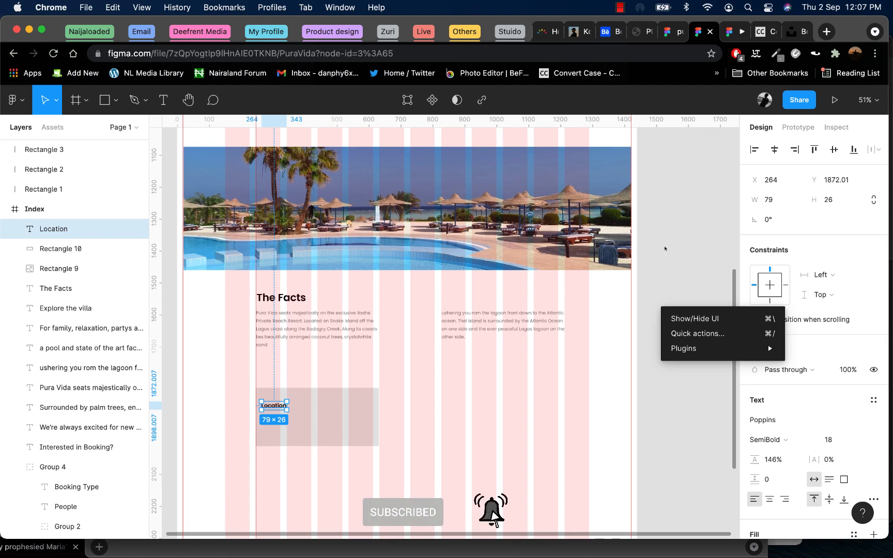
left_click(678, 226)
right_click(678, 226)
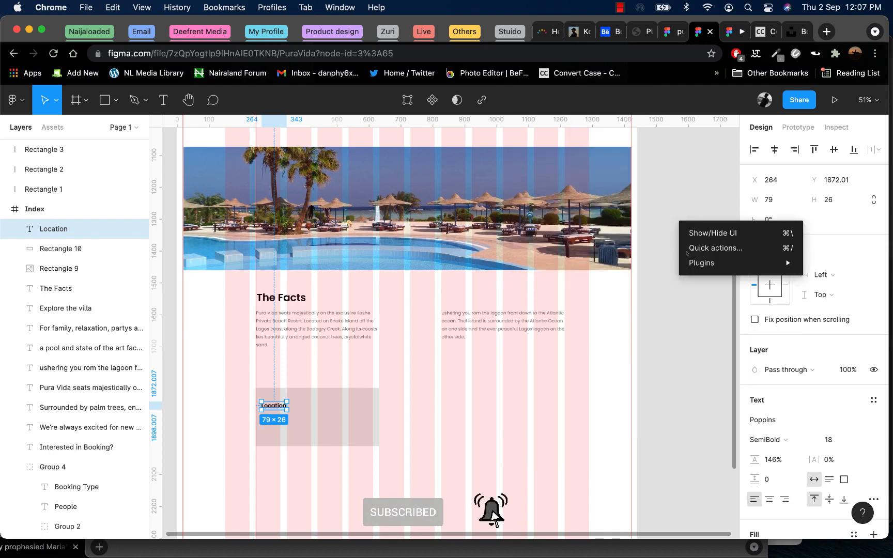
mouse_move(707, 267)
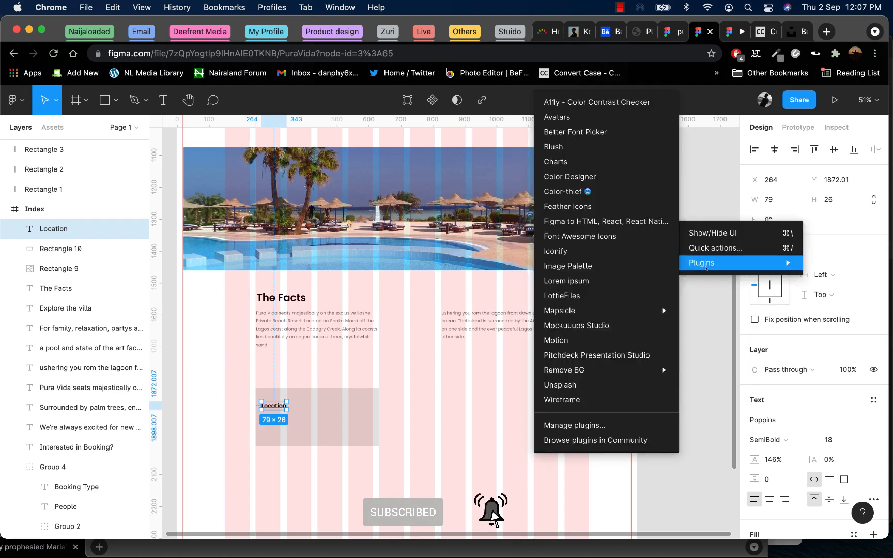
left_click(584, 255)
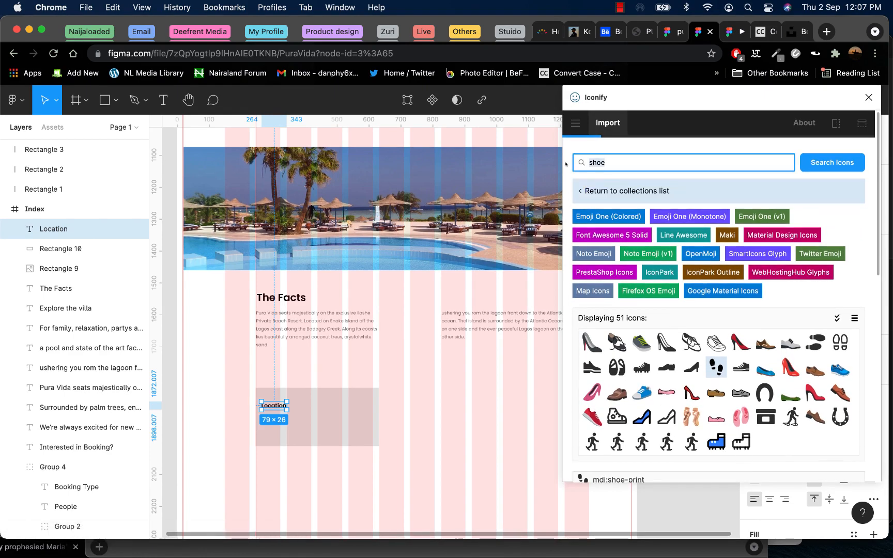
- Search the Iconify icon collections for "location"
type("loaction")
key("Return")
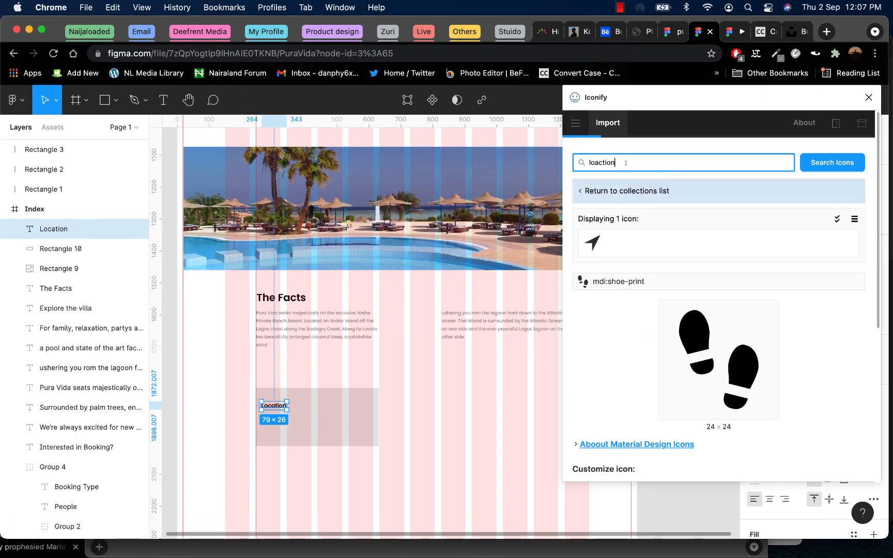
key("Return")
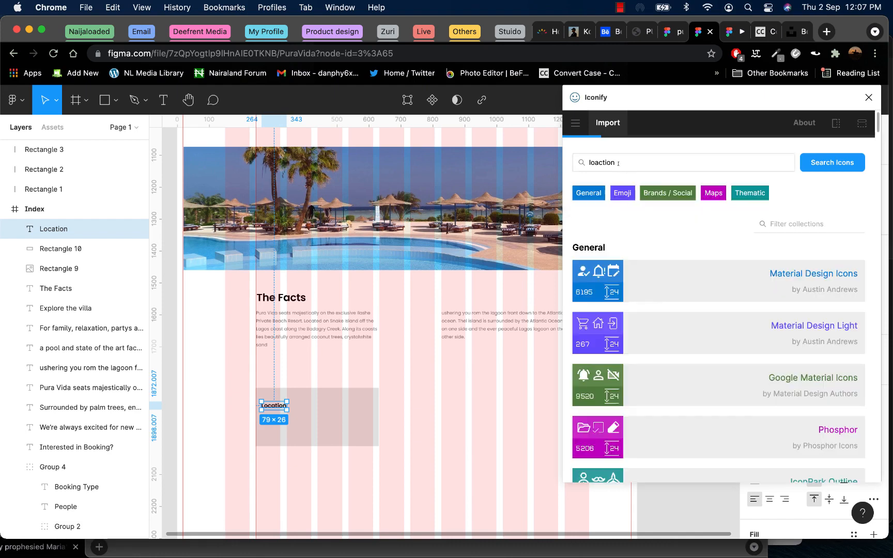
type("lo")
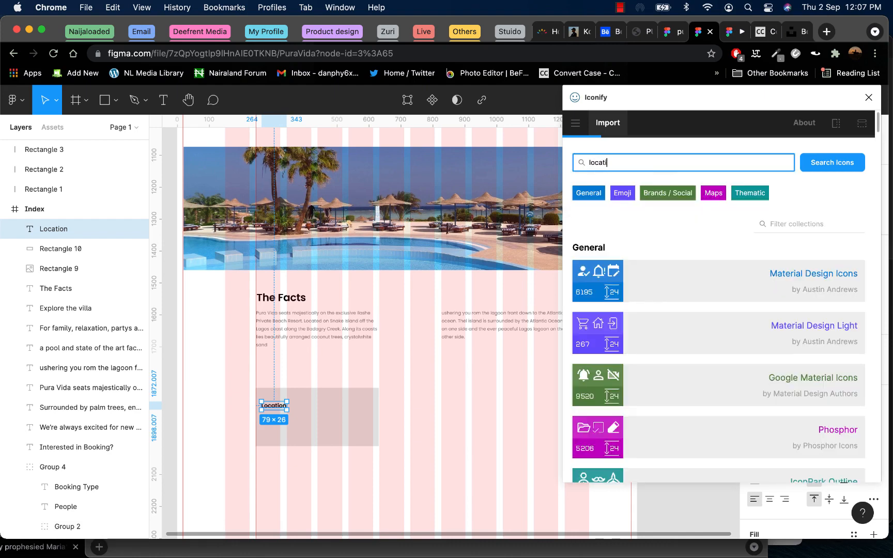
key("Return")
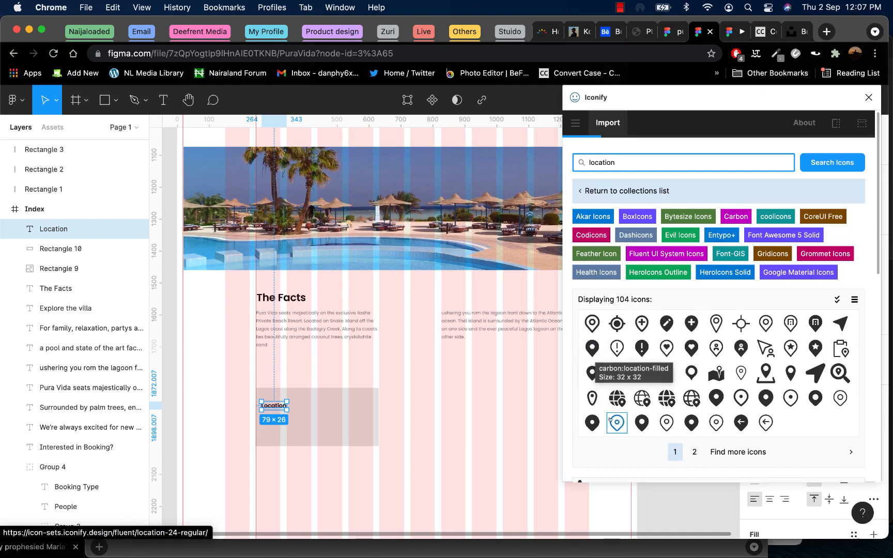
- Choose the carbon:location-filled icon and set its color to #eda075
left_click(592, 349)
scroll(623, 359, "down", 3)
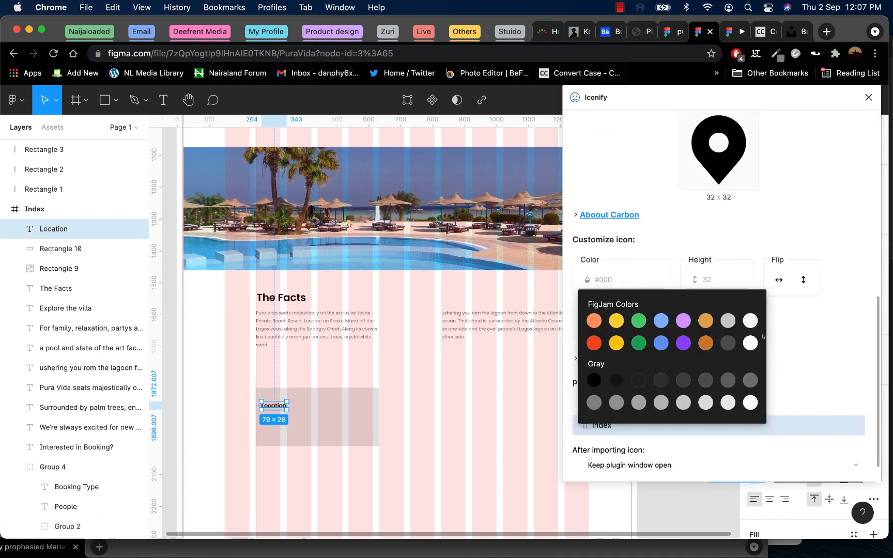
mouse_move(606, 280)
left_click(594, 321)
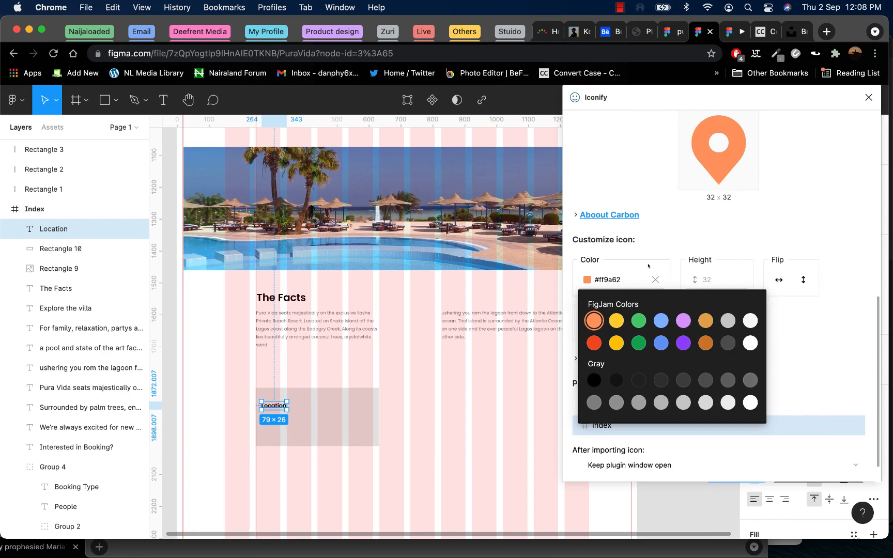
left_click(621, 279)
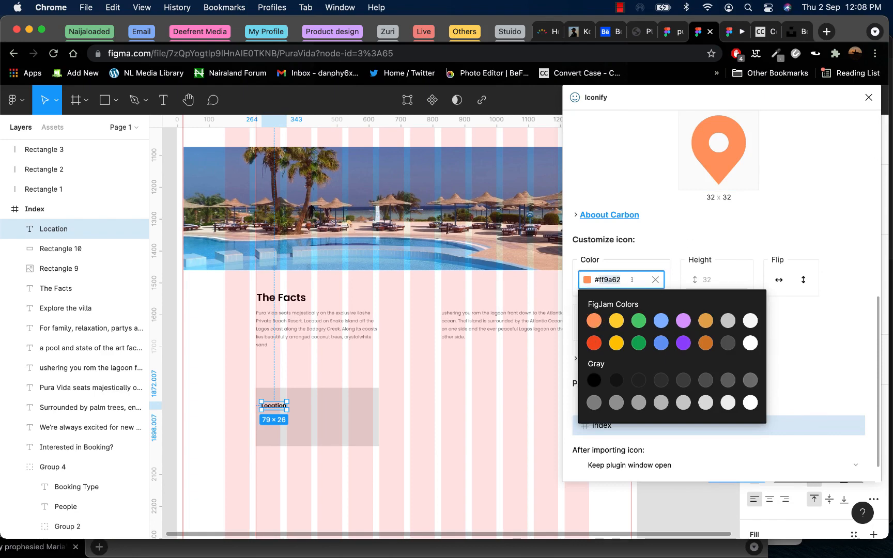
type("eda07")
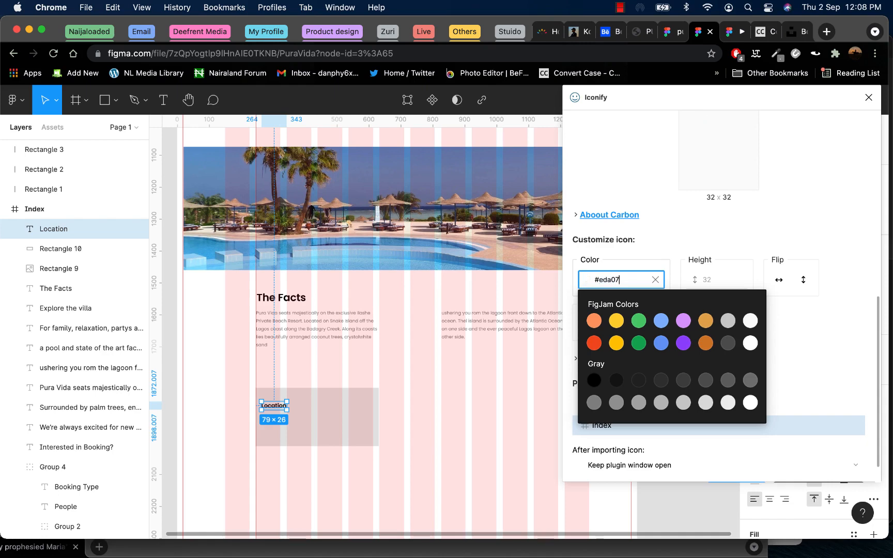
type("5")
left_click(841, 153)
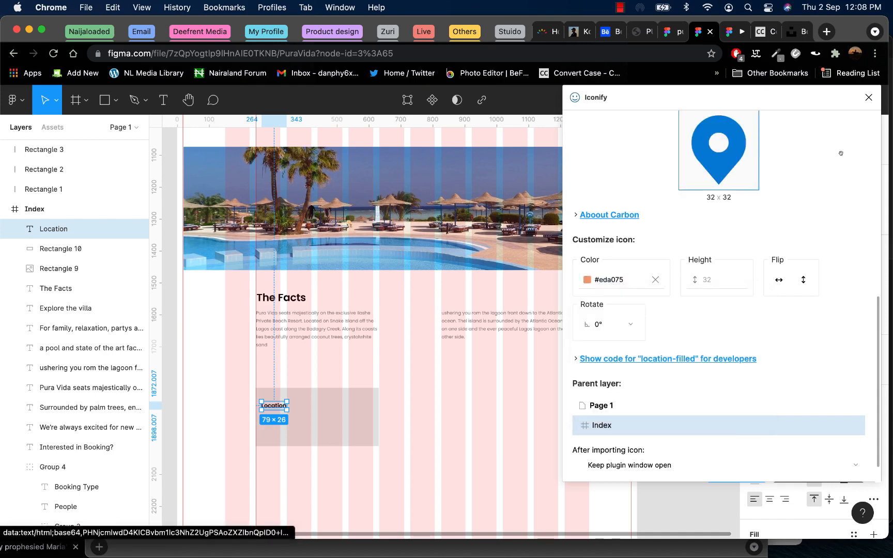
- Import the location-filled icon into the Index frame as a regular icon
scroll(742, 394, "down", 1)
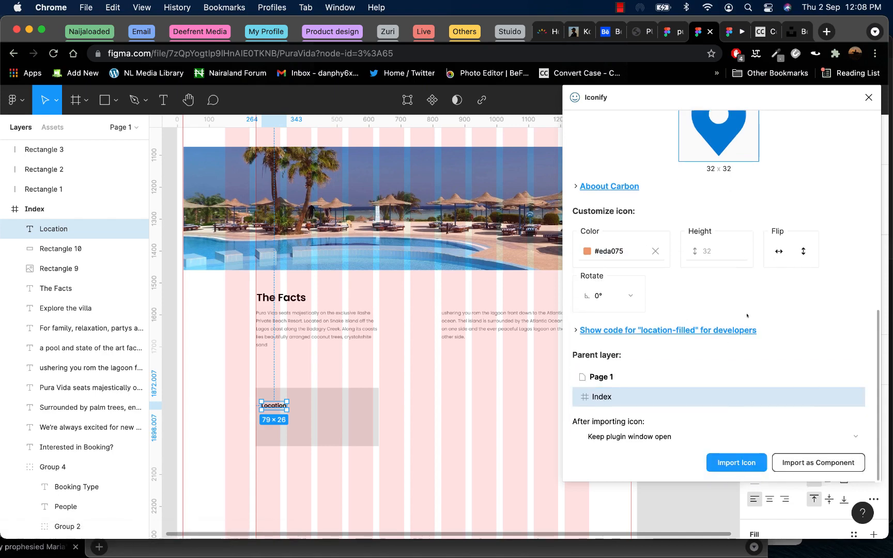
scroll(710, 311, "up", 3)
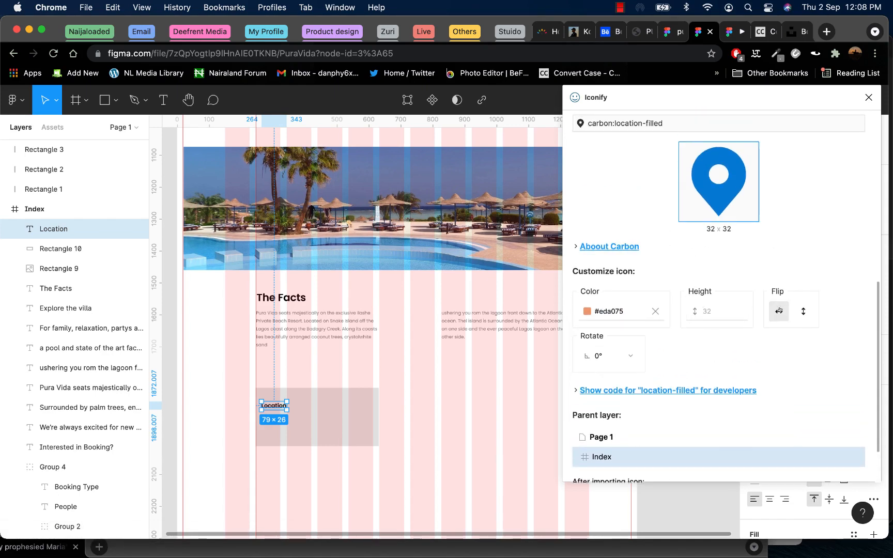
scroll(699, 216, "up", 5)
scroll(744, 301, "down", 6)
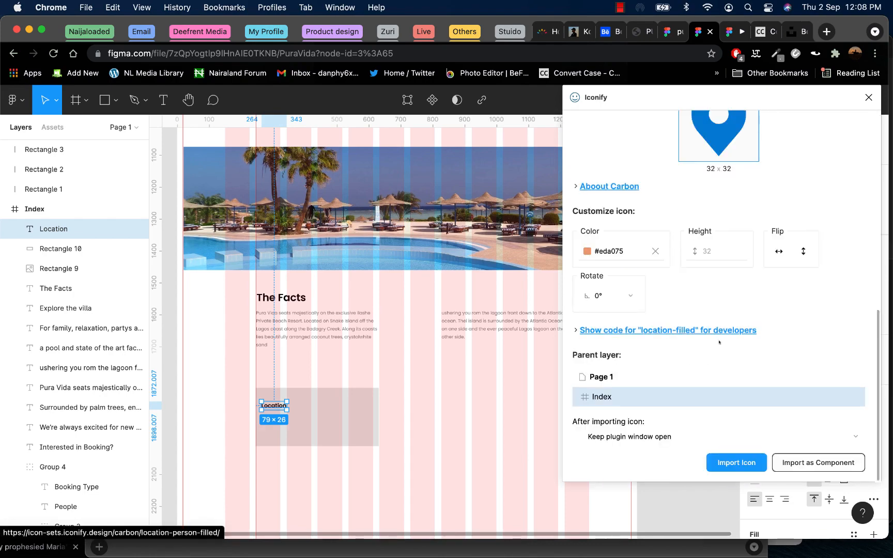
scroll(745, 301, "up", 5)
scroll(710, 334, "down", 5)
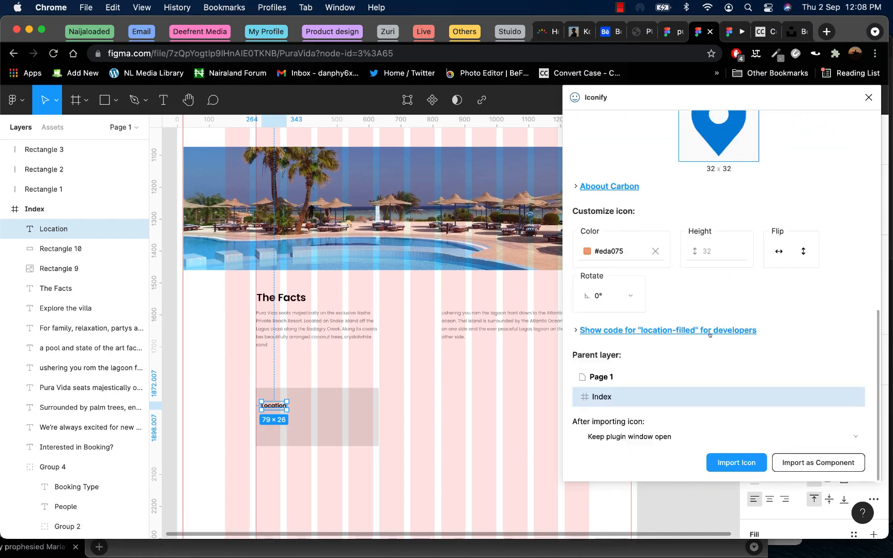
left_click(737, 463)
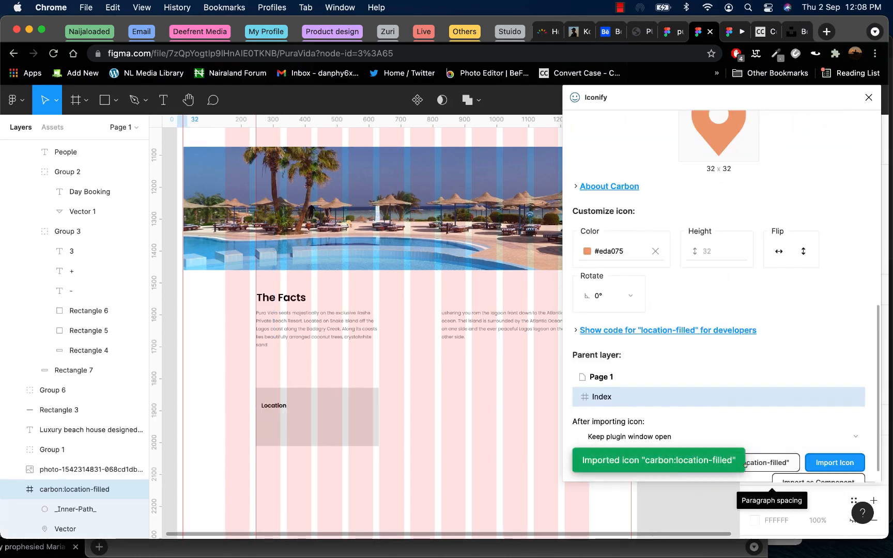
- Close the Iconify plugin and move the location pin out of its frame to just above the Location card
left_click(869, 98)
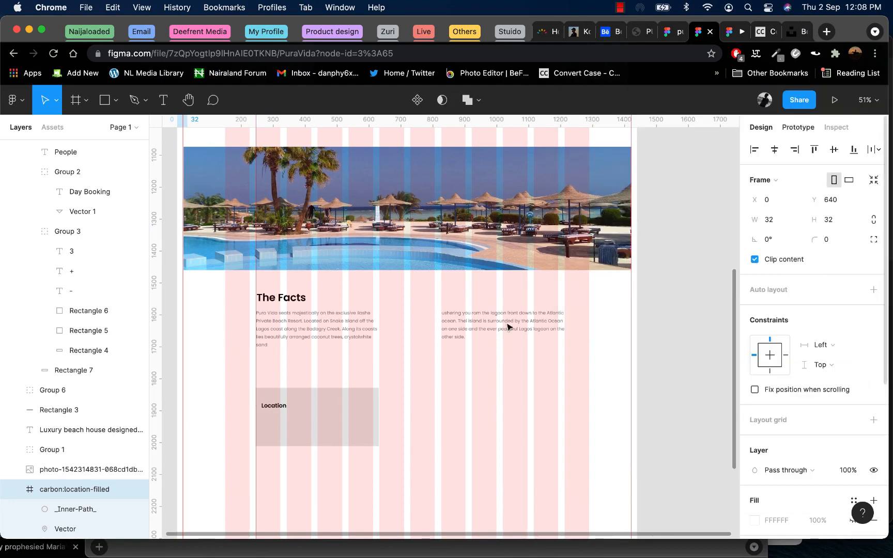
scroll(508, 325, "down", 6)
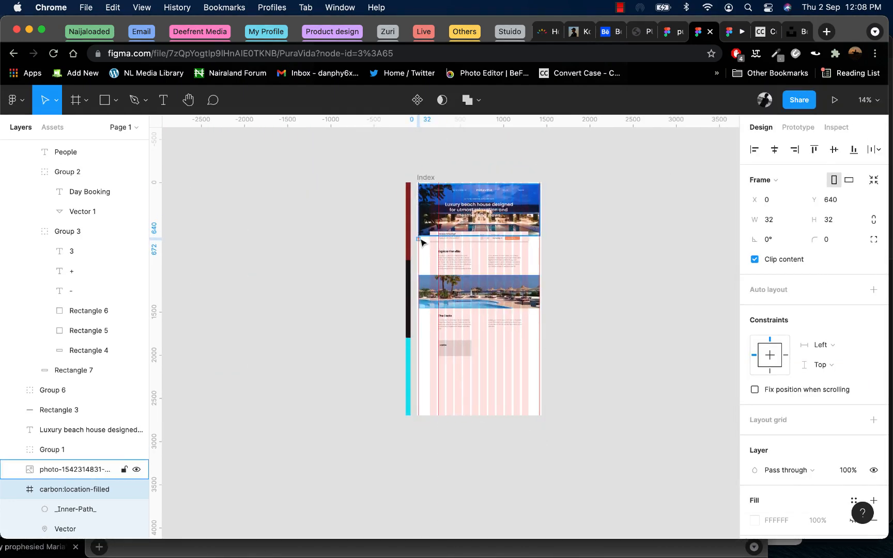
scroll(418, 240, "up", 5)
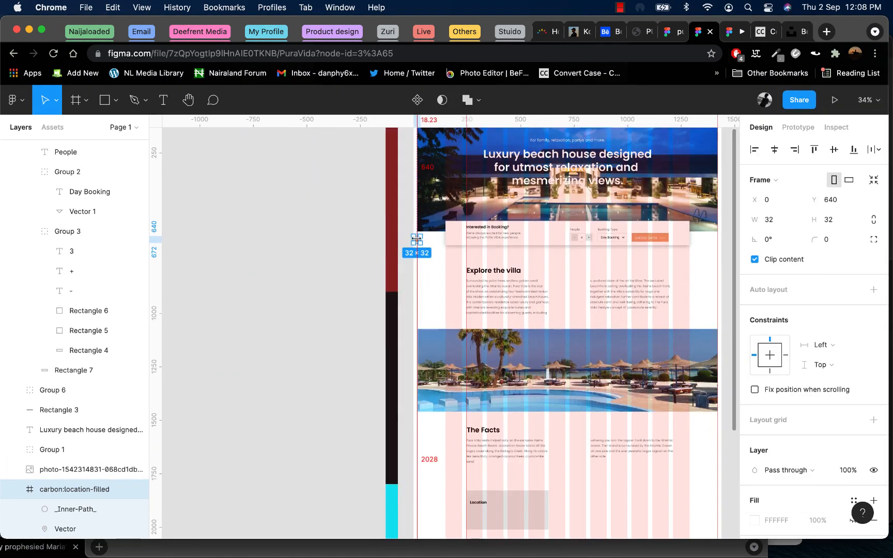
scroll(424, 236, "up", 4)
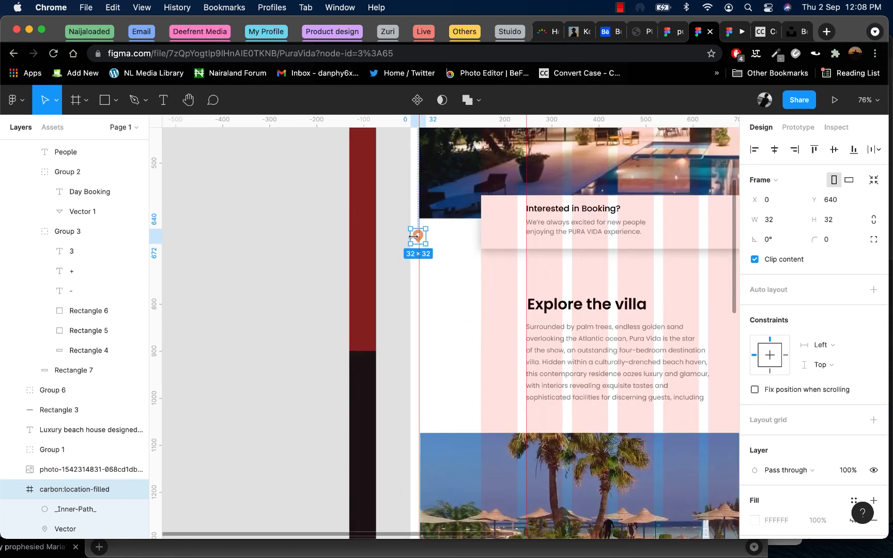
left_click_drag(413, 236, 392, 505)
key("super+z")
scroll(304, 366, "down", 5)
scroll(418, 352, "down", 4)
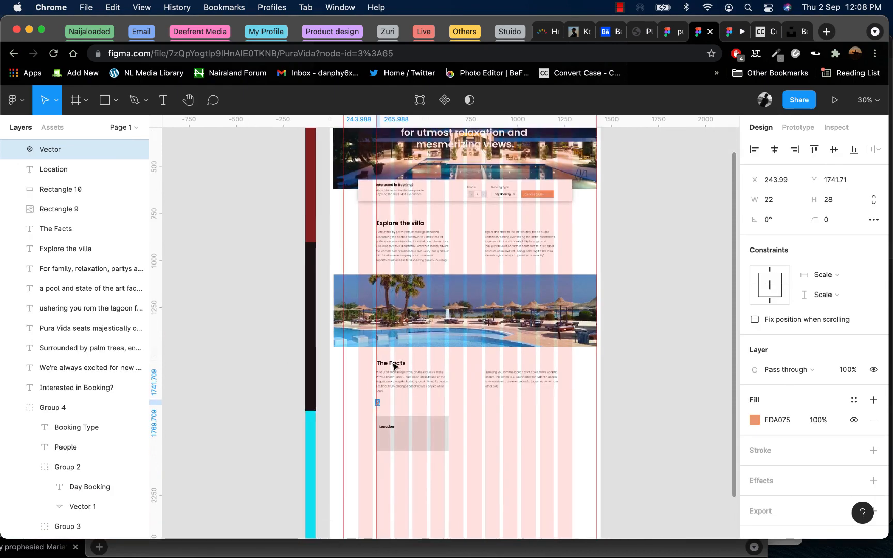
scroll(391, 368, "down", 2)
scroll(382, 377, "up", 6)
- Move the location pin into the card above the "Location" heading, aligned to its left edge at X 264
left_click(358, 391)
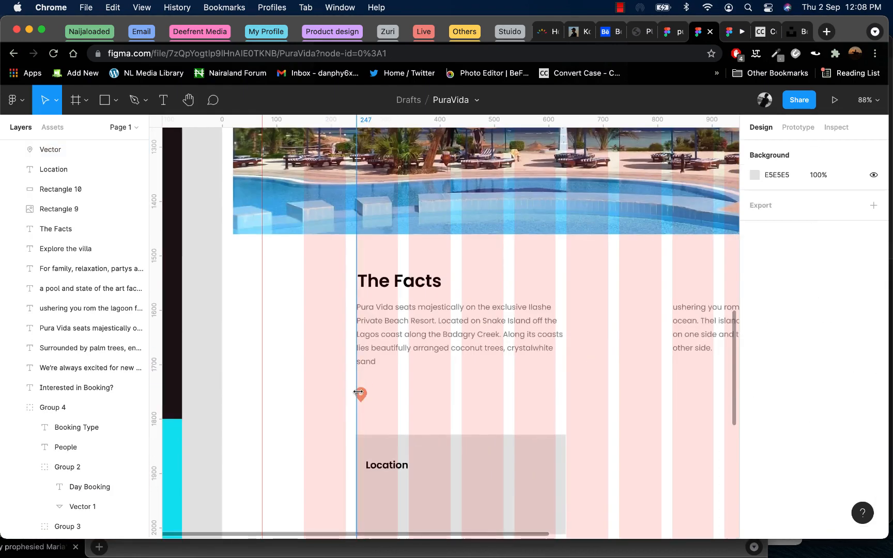
left_click_drag(361, 394, 377, 452)
scroll(375, 452, "up", 5)
scroll(365, 448, "down", 3)
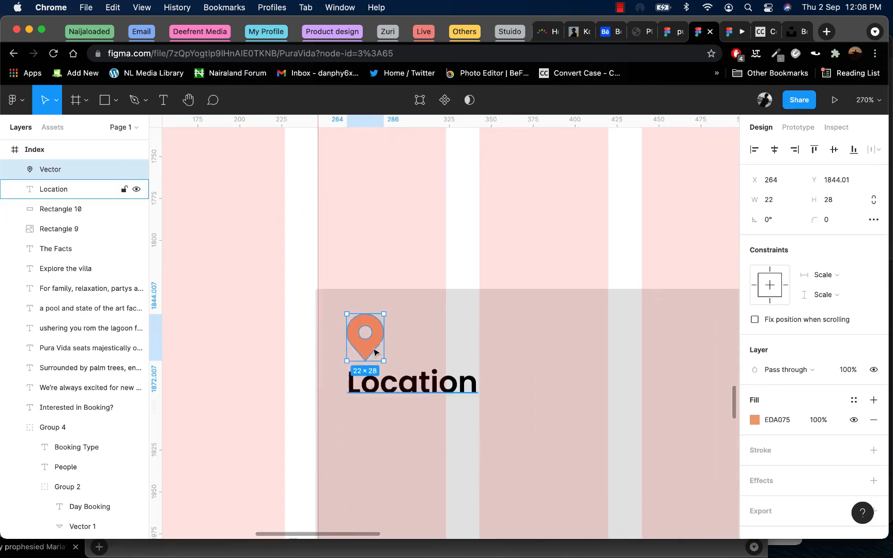
- Scale the location pin down to about 15 × 19 px
left_click_drag(383, 360, 362, 343)
scroll(362, 343, "down", 5)
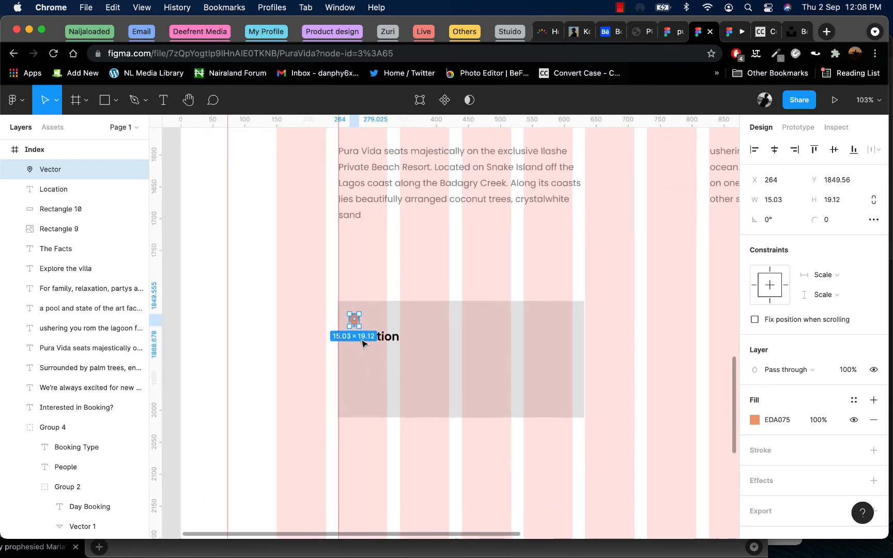
scroll(363, 343, "down", 3)
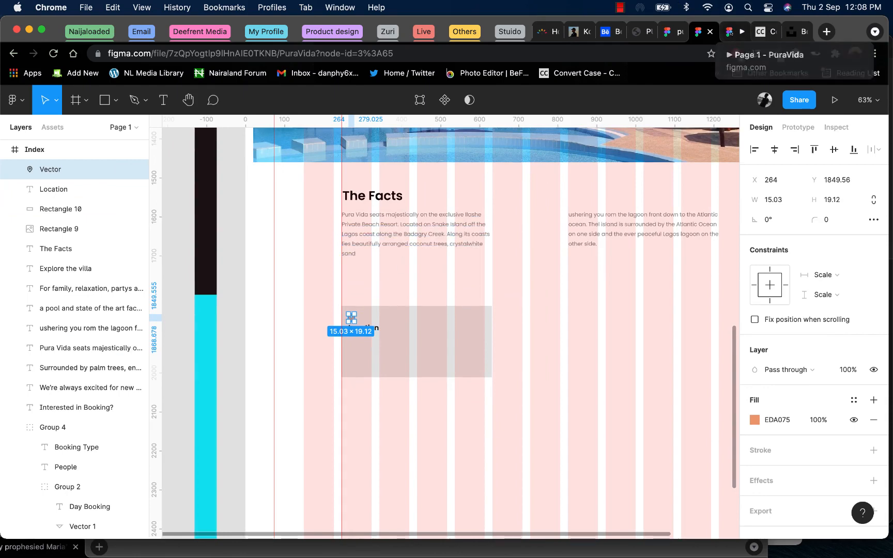
- Copy the sentence under "Location" from the Convert Case page, then return to the PuraVida Figma file
left_click(671, 32)
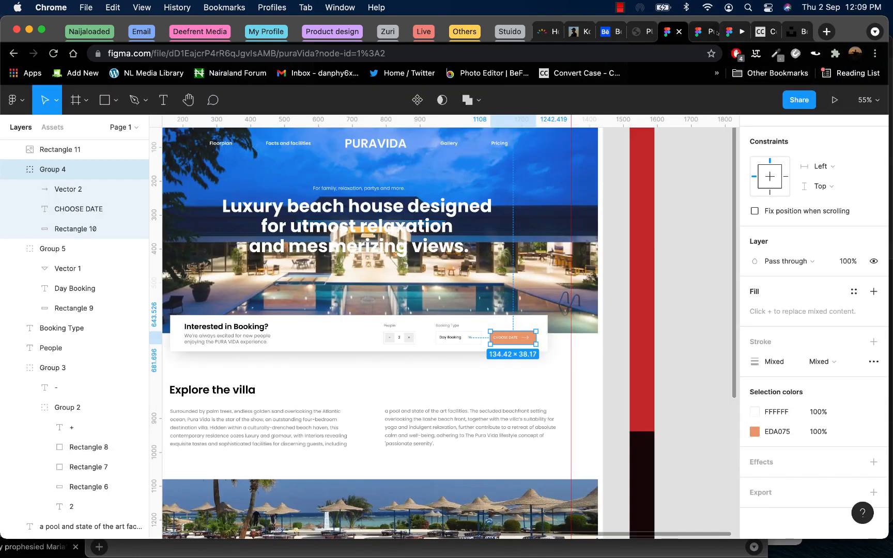
left_click(716, 32)
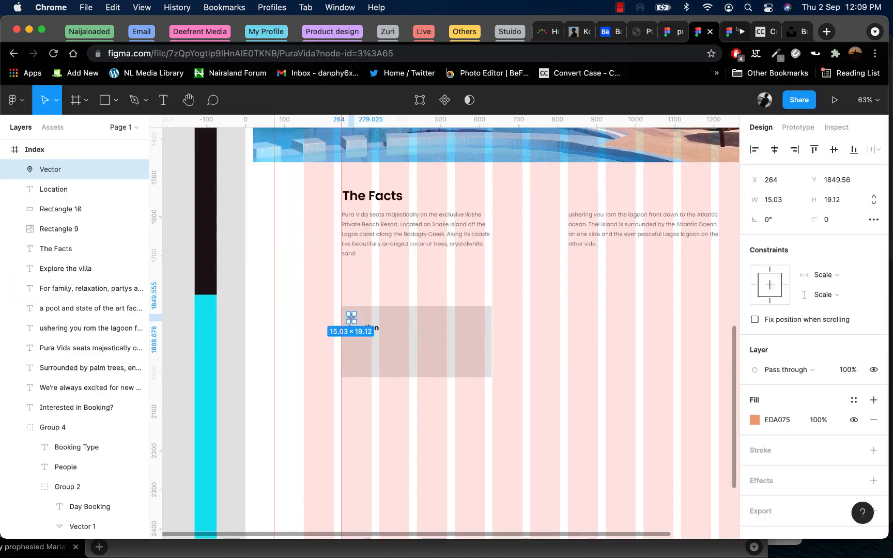
left_click(757, 33)
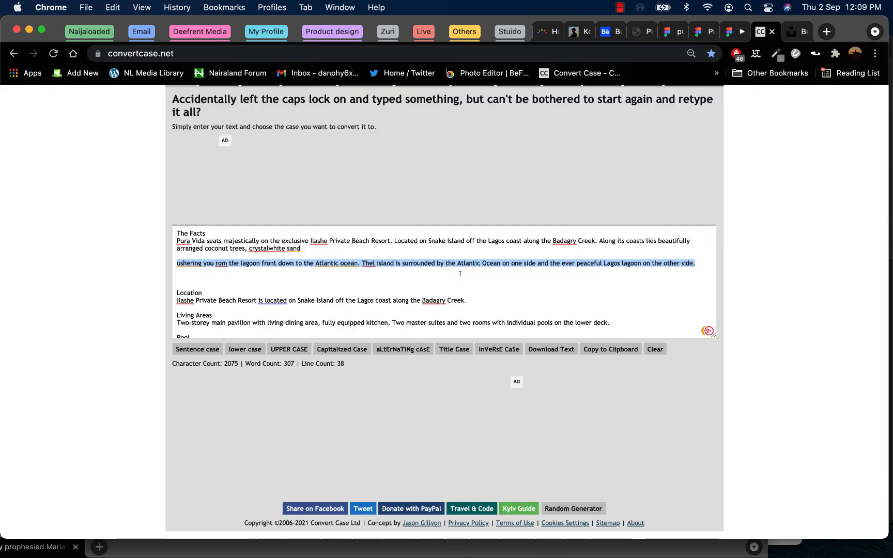
scroll(348, 295, "down", 1)
left_click_drag(217, 291, 467, 291)
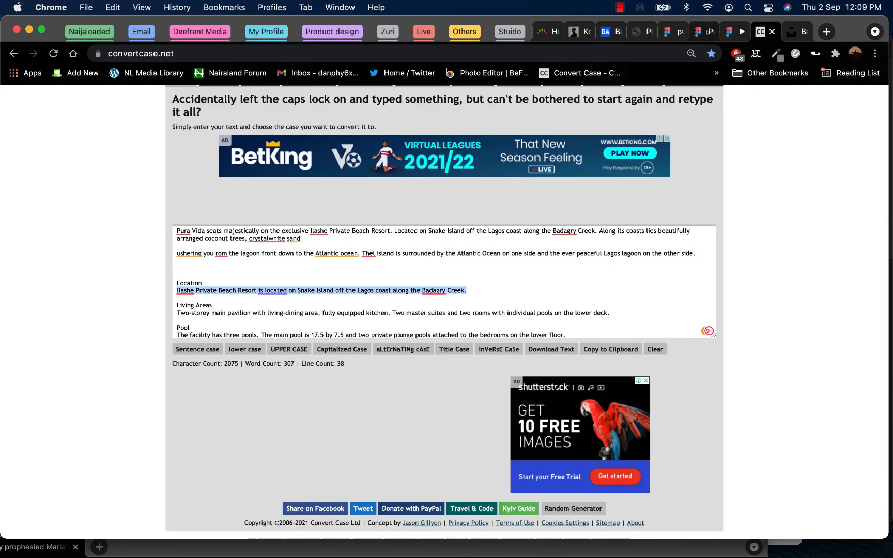
left_click(709, 32)
left_click(459, 387)
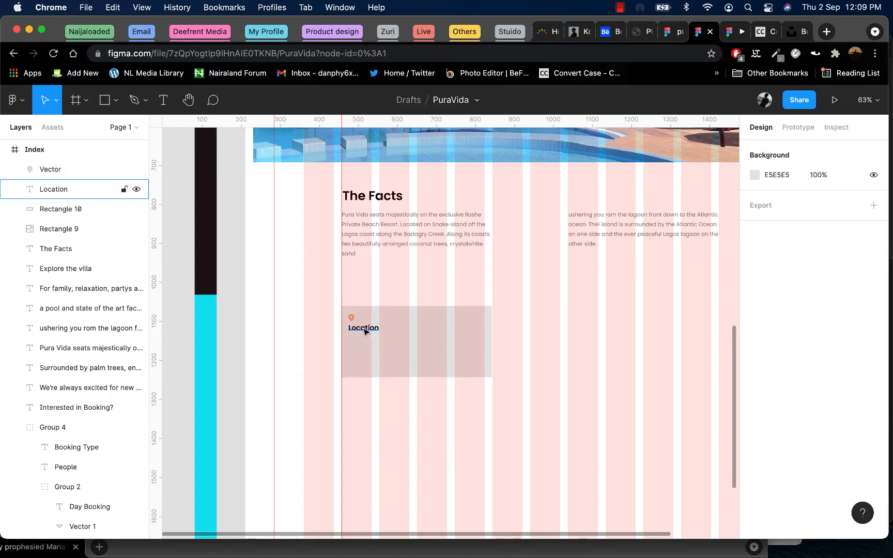
- Change the location pin's fill color to black, 000000
left_click(402, 234)
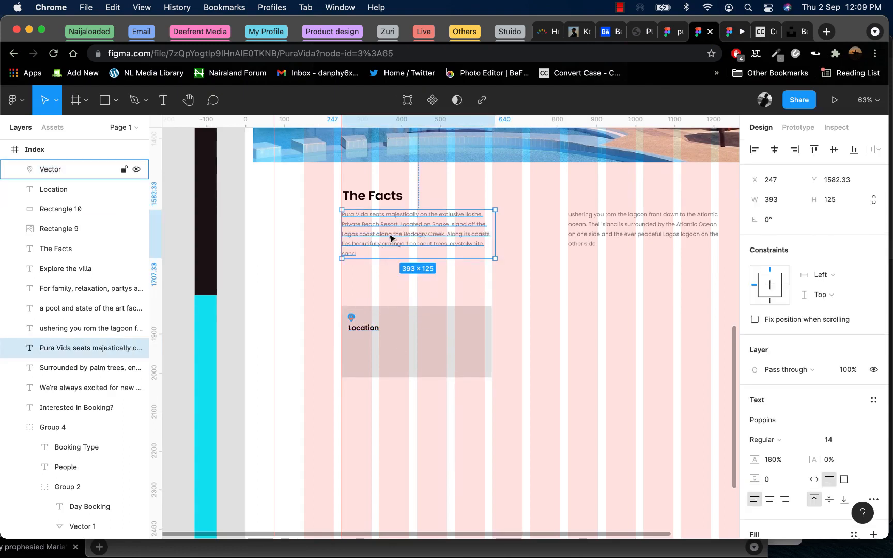
left_click(351, 319)
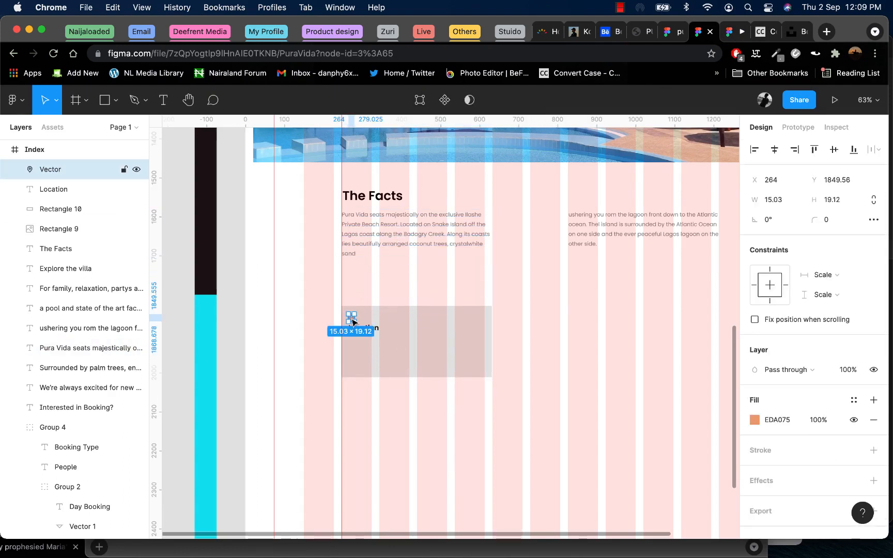
left_click(754, 420)
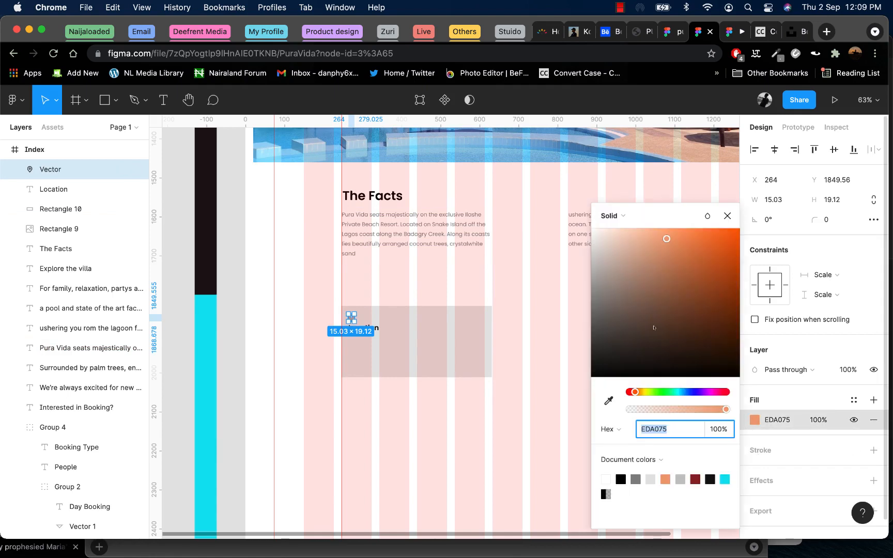
left_click_drag(604, 243, 564, 203)
left_click_drag(609, 315, 578, 418)
left_click(507, 434)
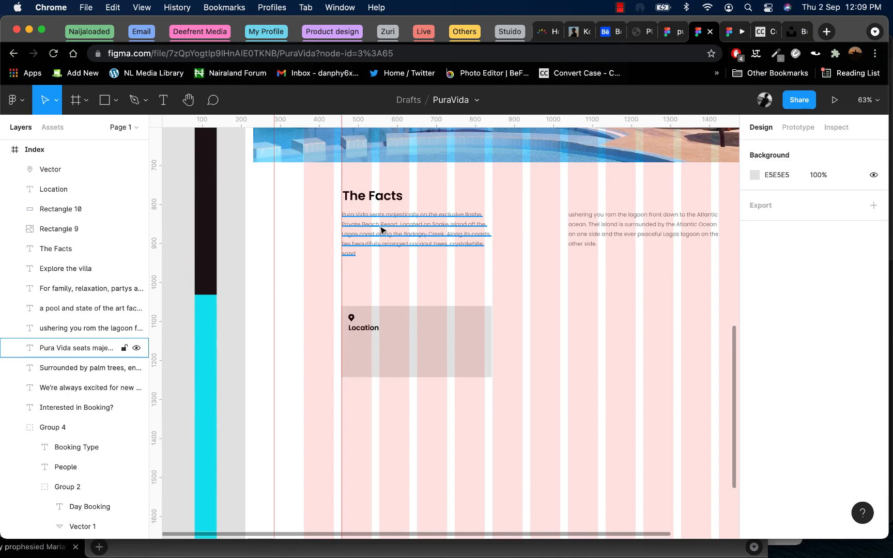
- Duplicate the first paragraph under "The Facts" onto the Location card and bring the copy forward
left_click(383, 230)
left_click_drag(391, 228, 537, 353)
right_click(510, 364)
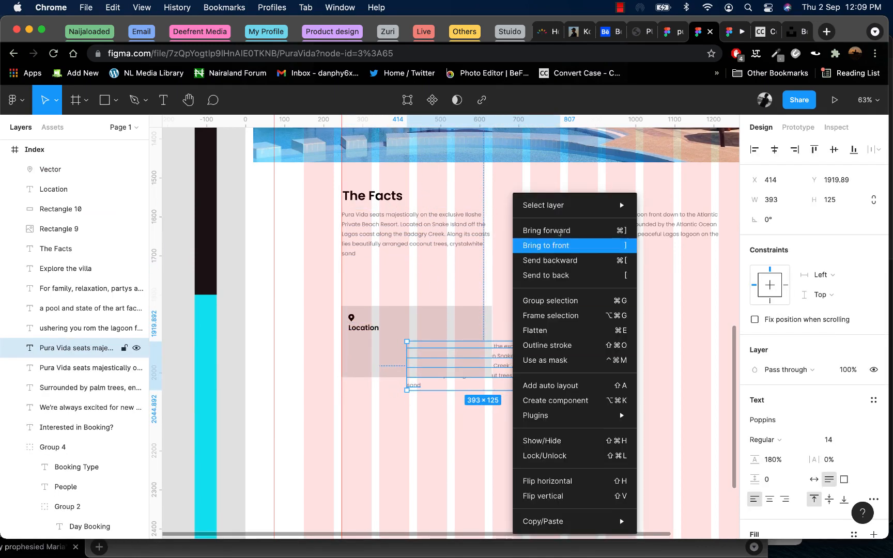
left_click(527, 237)
- Set the duplicated paragraph's fill to 161515 and bring it to the front
scroll(766, 487, "down", 5)
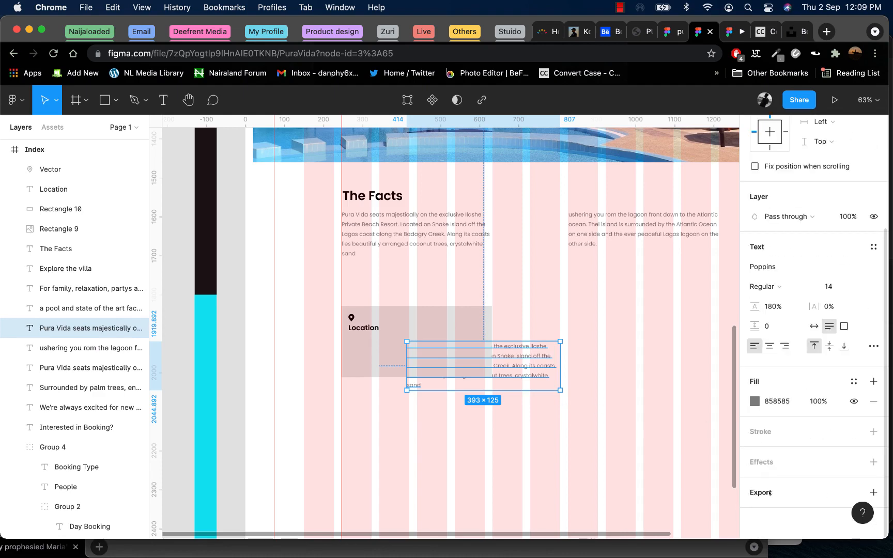
left_click(755, 401)
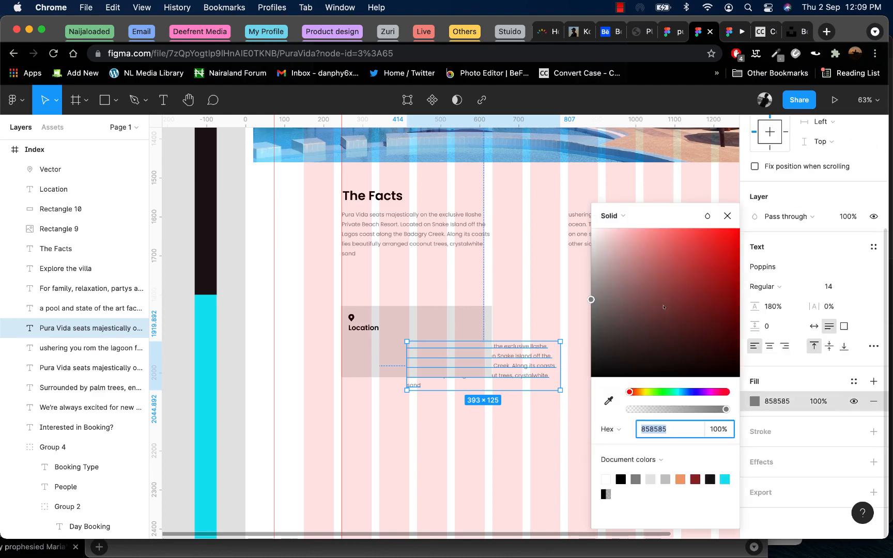
left_click(600, 365)
right_click(521, 365)
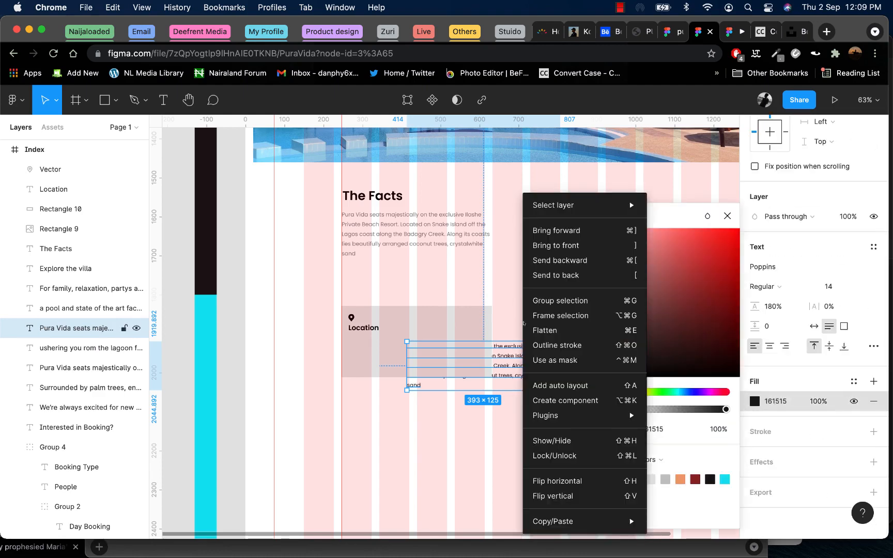
left_click(560, 249)
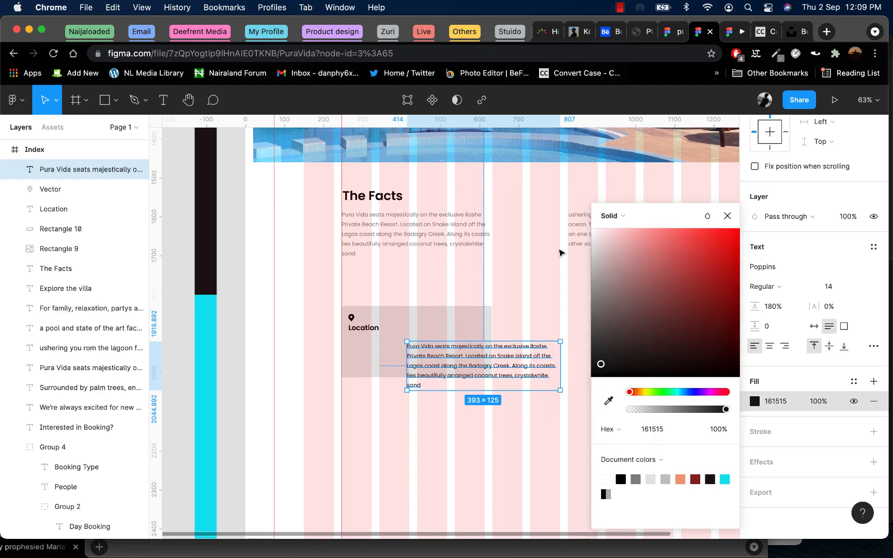
- Move the duplicate under the Location heading and replace its text with "Ilashe Private Beach Resort is located on Snake Island off the Lagos coast along the Badagry Creek."
left_click_drag(521, 355, 452, 355)
double_click(449, 356)
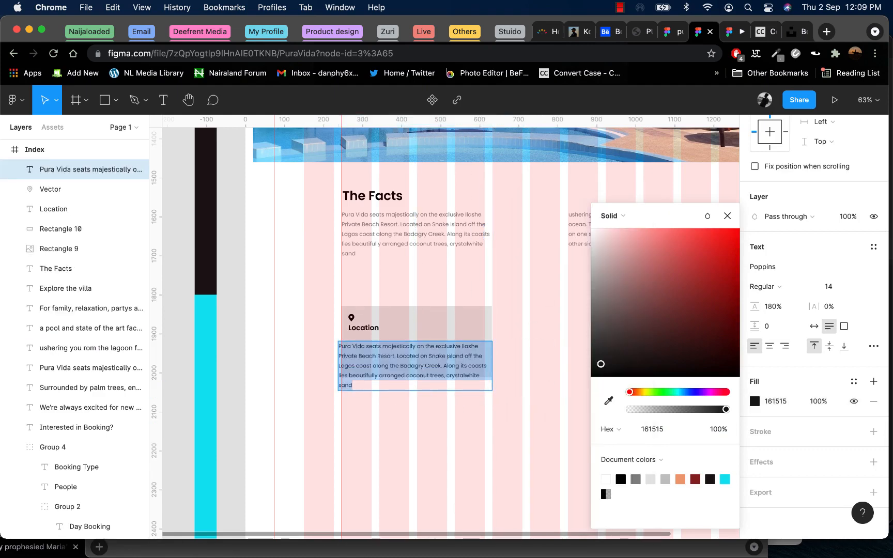
type("Ilashe Private Beach Resort is located on Snake Island off the Lagos coast along the Badagry Creek.")
key("Escape")
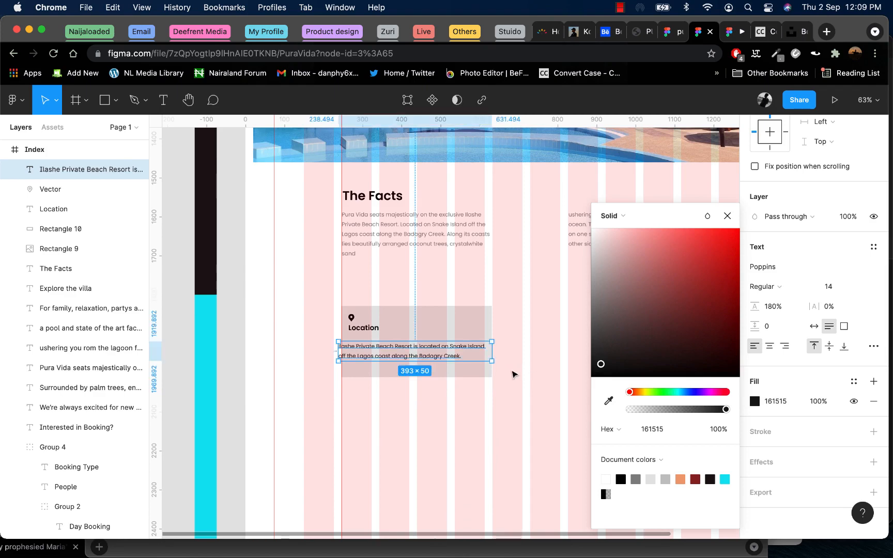
- Align the card description's left edge with the Location heading at X 264
left_click(433, 312)
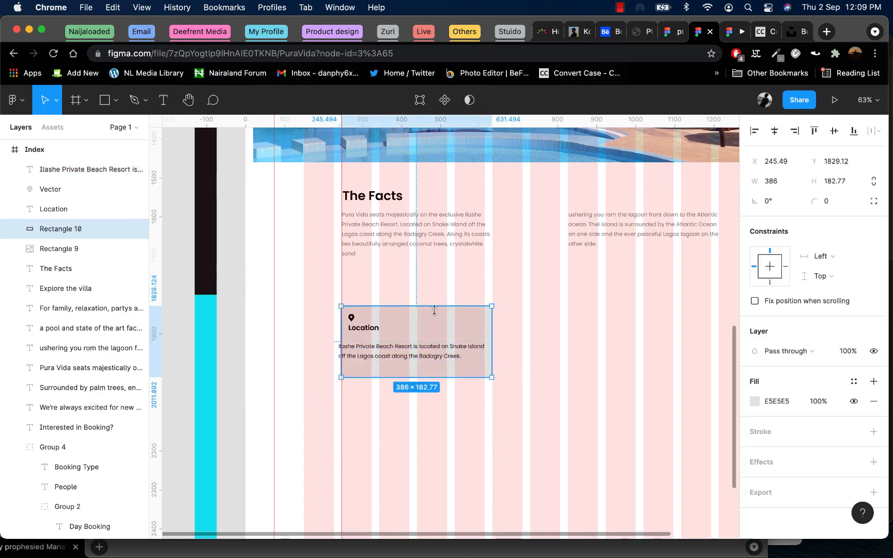
left_click(384, 353)
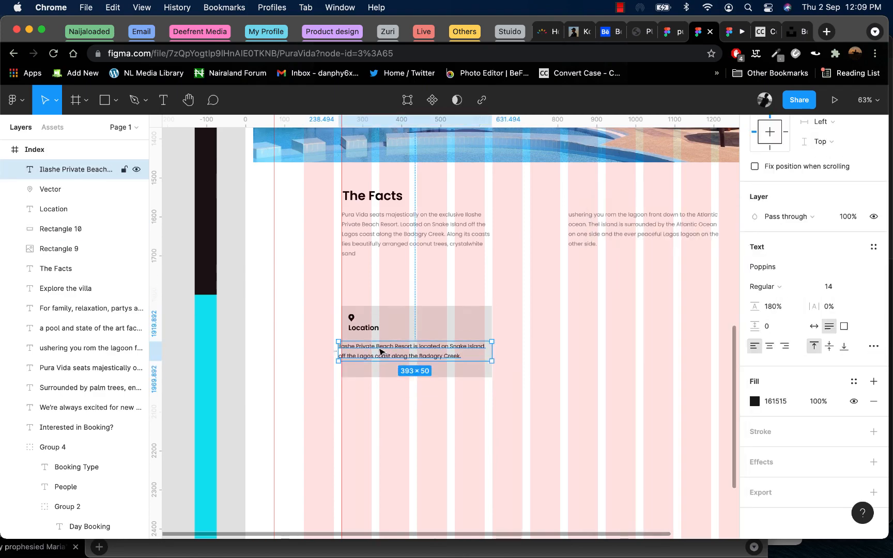
left_click_drag(380, 352, 394, 351)
scroll(393, 350, "up", 5, "ctrl")
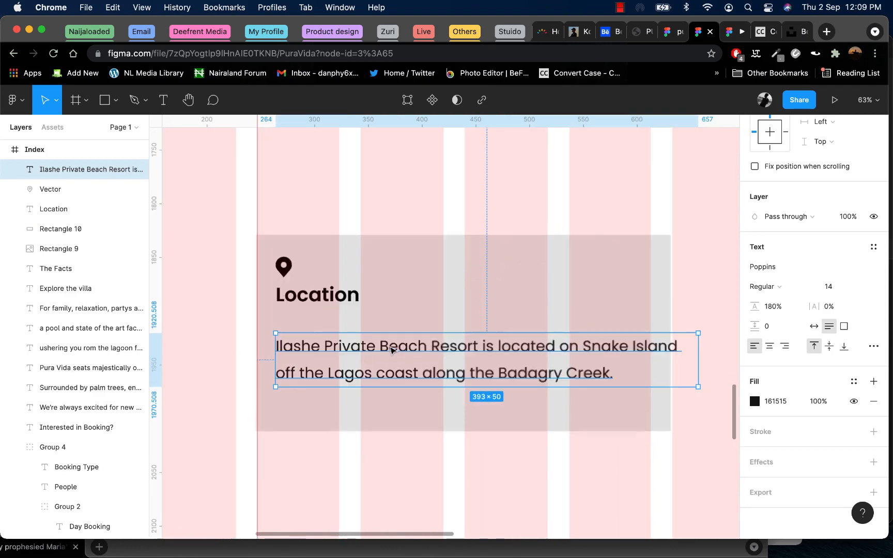
- Nudge the location pin up about 10 px within the card
left_click(297, 300)
left_click(285, 266)
key("Up")
key("Up")
key("Up")
key("Up")
key("Up")
key("Up")
key("Up")
key("Up")
key("Up")
key("Up")
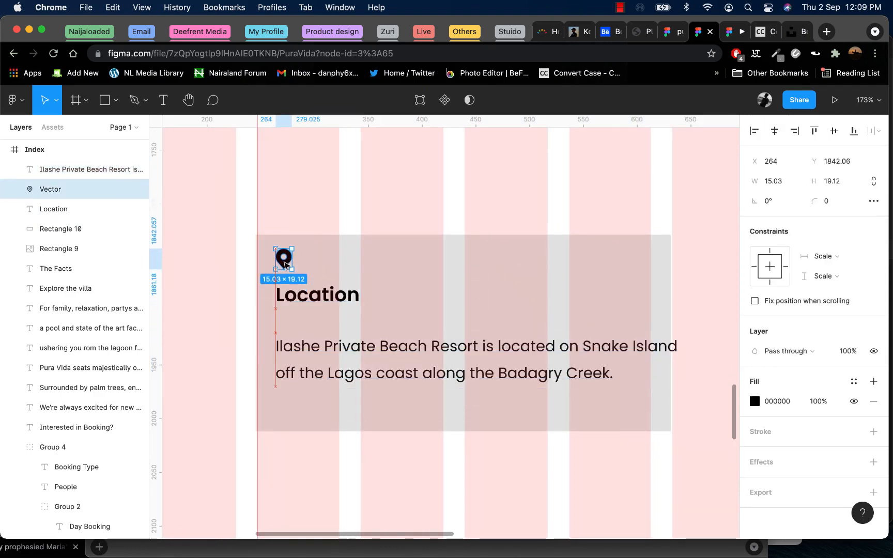
- Move the Location heading straight down to about Y 1886, closer to the description
left_click(289, 300)
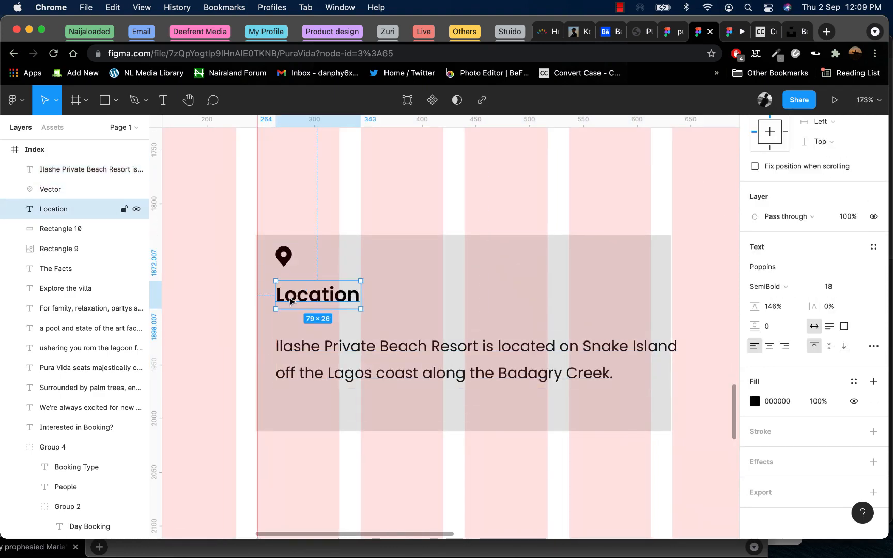
left_click_drag(290, 299, 290, 313)
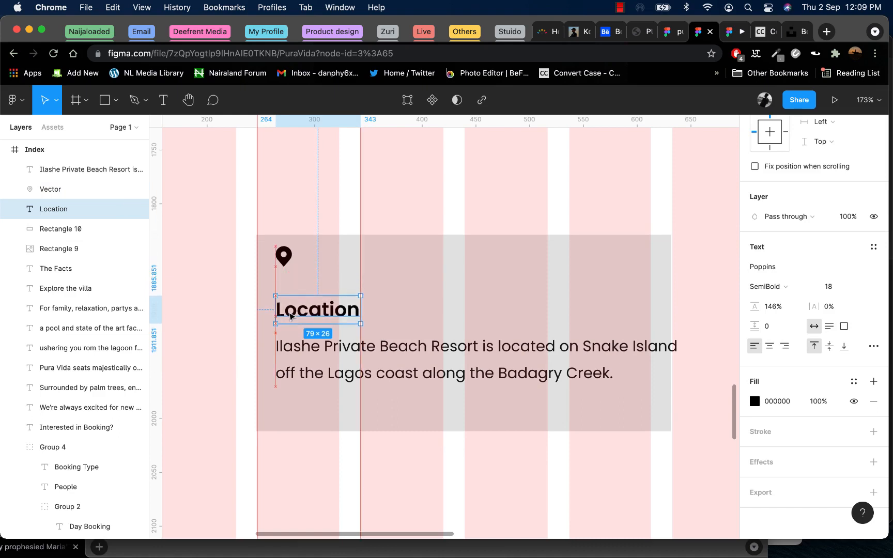
left_click(329, 345)
scroll(329, 348, "down", 3)
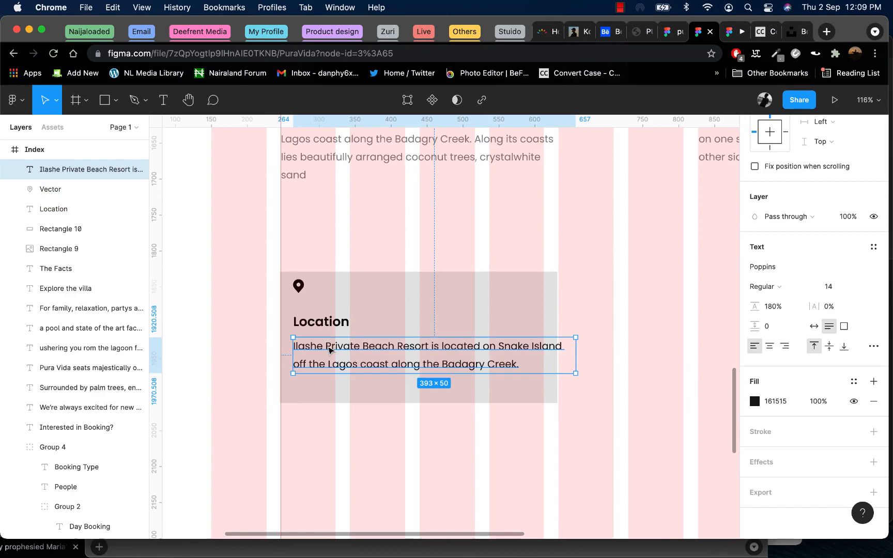
- Widen the card's background rectangle to about 465 px and move the description down to about Y 1932
left_click(507, 294)
left_click_drag(557, 307, 615, 307)
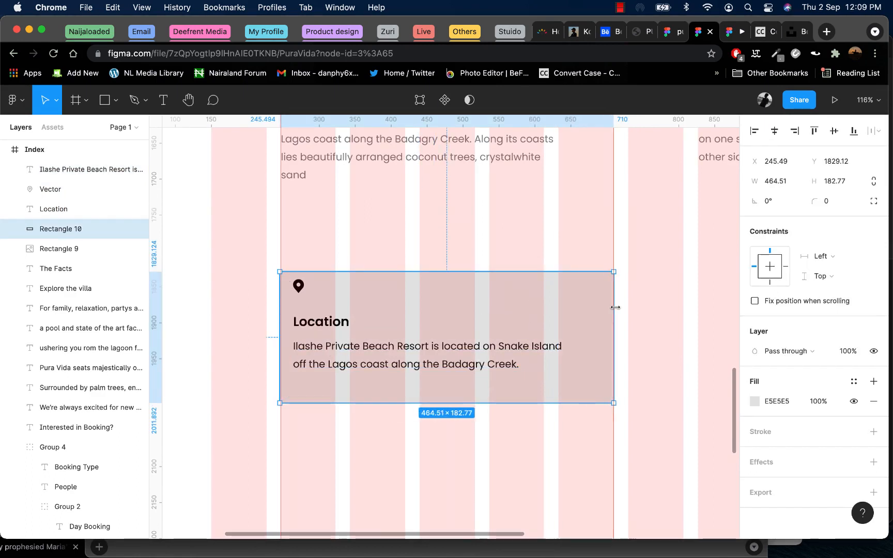
scroll(472, 339, "down", 2)
left_click(441, 350)
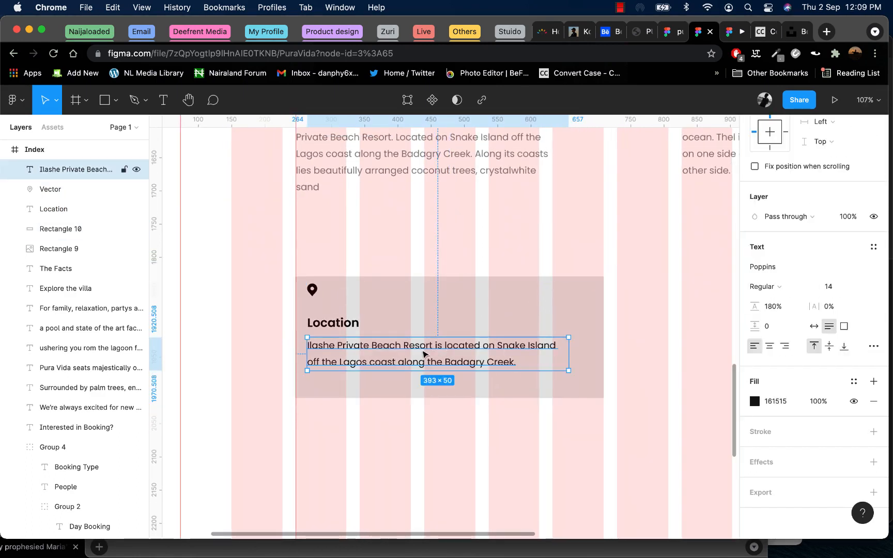
left_click_drag(423, 353, 422, 358)
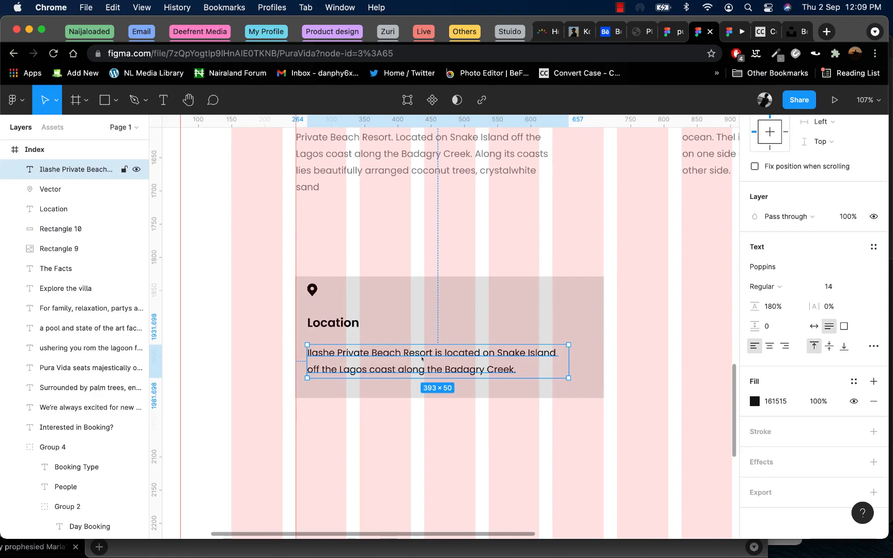
- Check the Location card and its spacing below The Facts columns in the prototype preview, and return to the design file
left_click(728, 34)
scroll(495, 255, "down", 1)
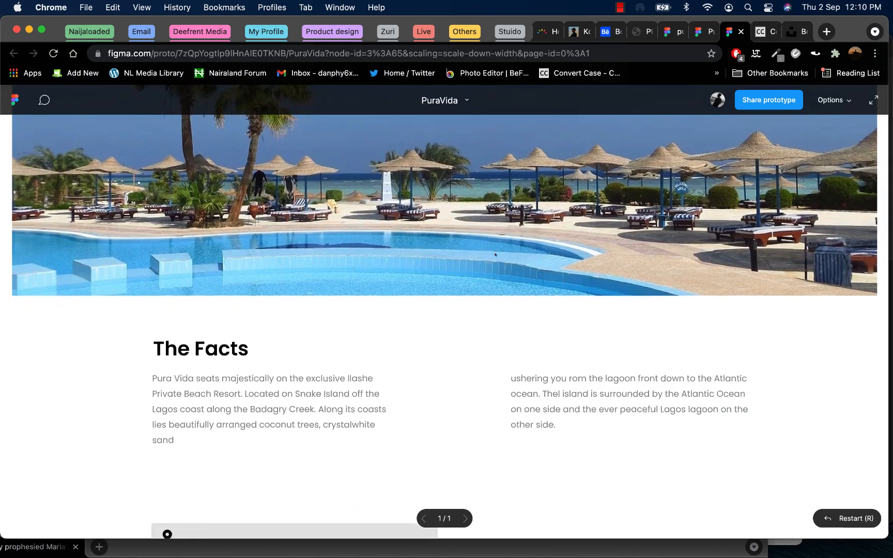
scroll(495, 254, "down", 10)
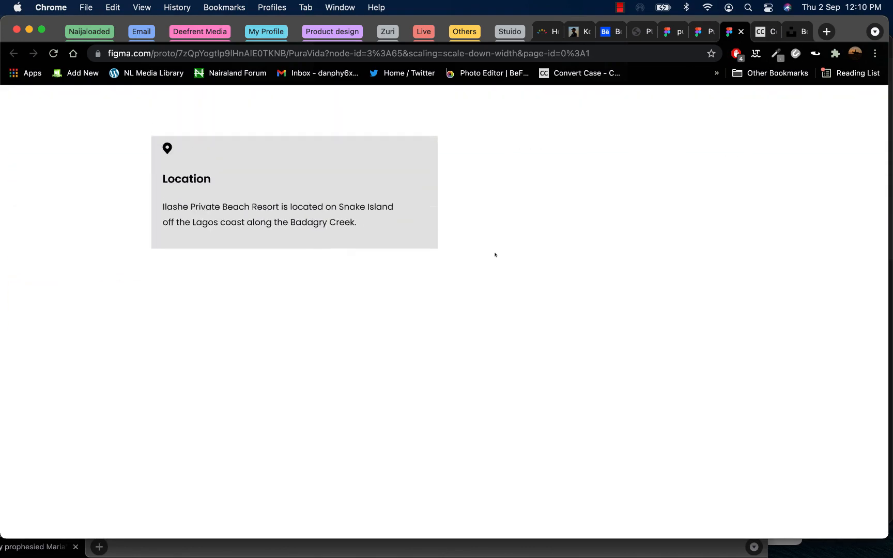
scroll(495, 254, "up", 5)
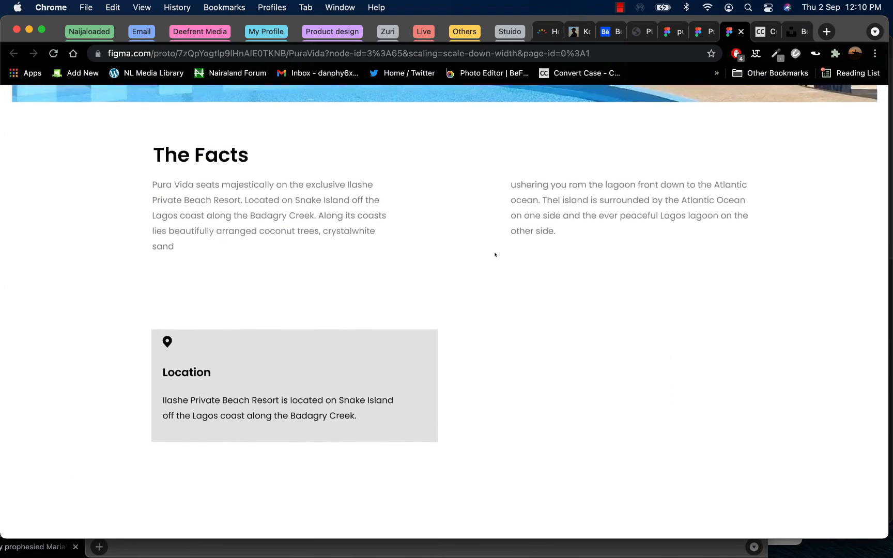
scroll(495, 254, "up", 3)
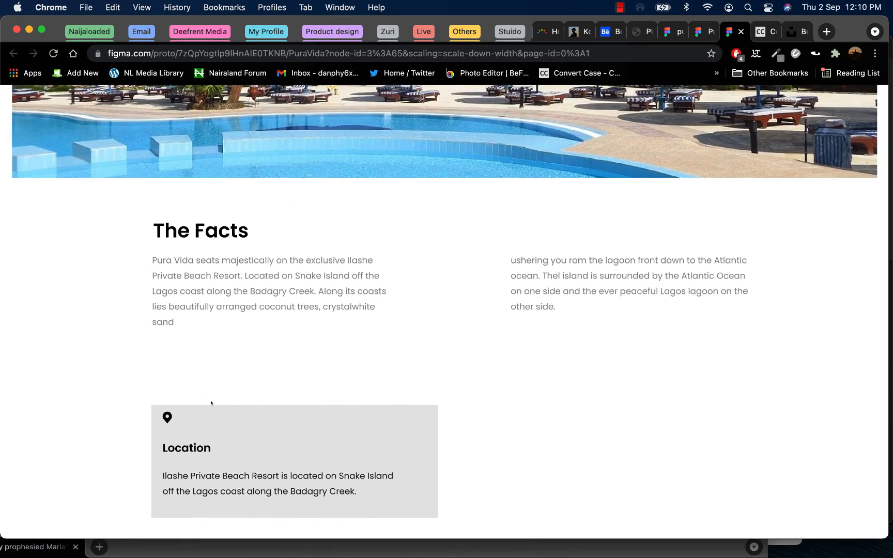
left_click(706, 29)
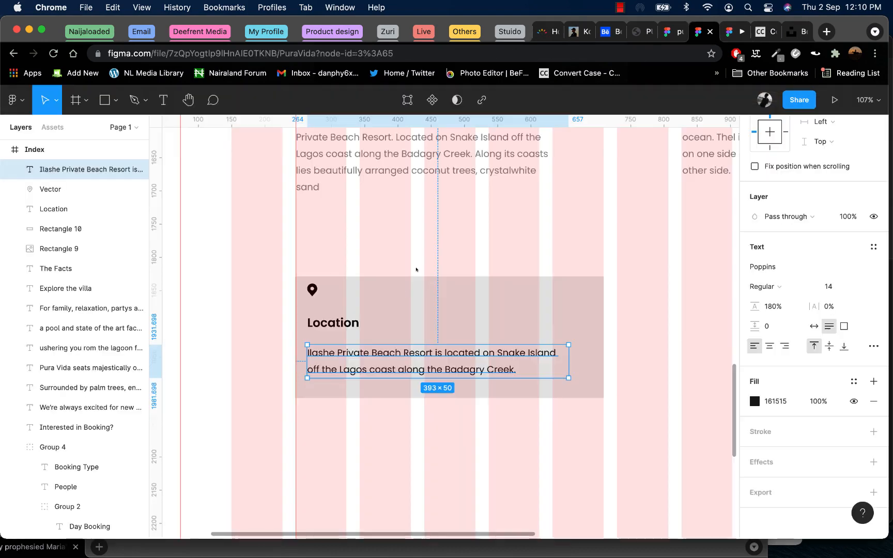
- Move the whole Location card, including heading, description, pin and background rectangle, up about 40 px closer to The Facts text
left_click(334, 323)
left_click(326, 361, "shift")
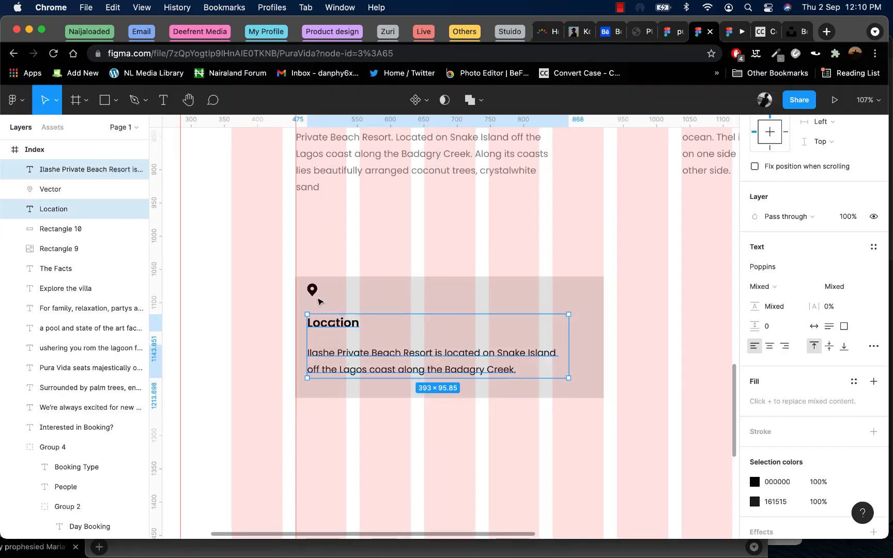
left_click(312, 290, "shift")
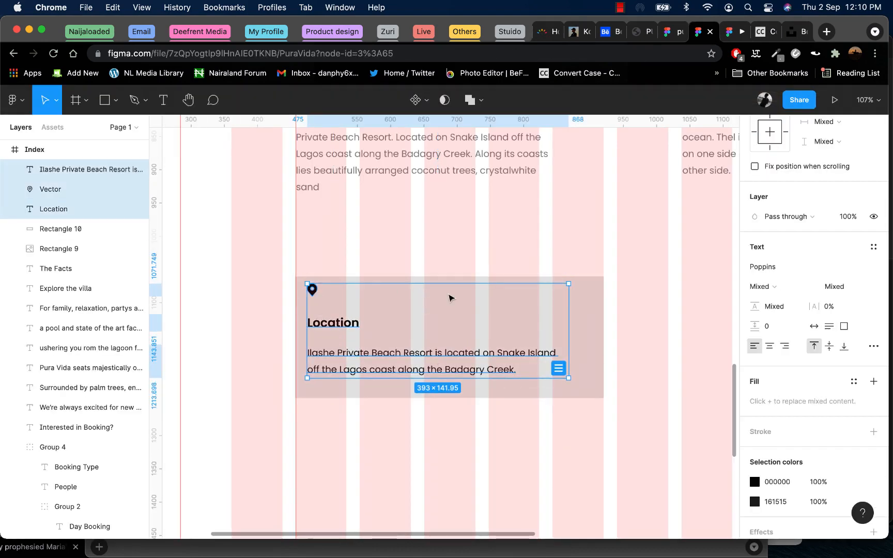
left_click(595, 318, "shift")
scroll(595, 310, "down", 2)
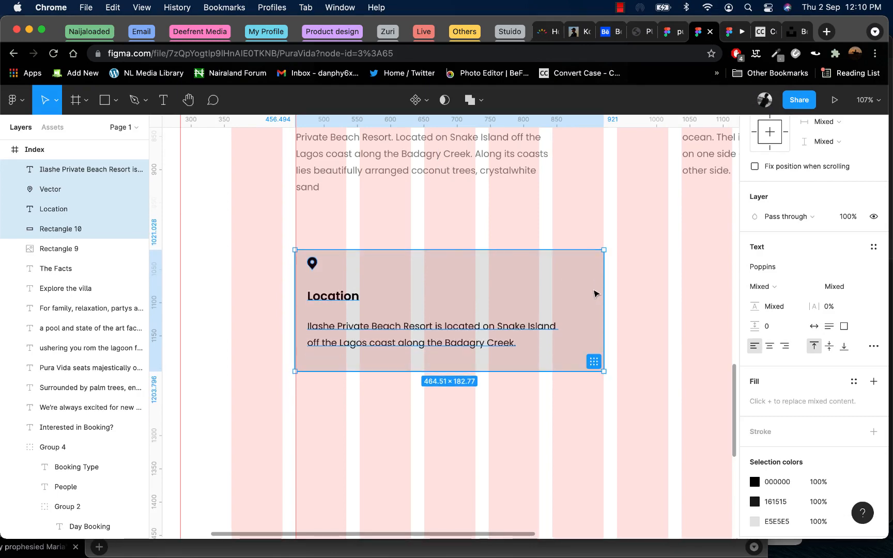
scroll(594, 293, "down", 5)
- Shift The Facts heading and both of its text columns down together by about 25 px
left_click(503, 269)
left_click(462, 230, "shift")
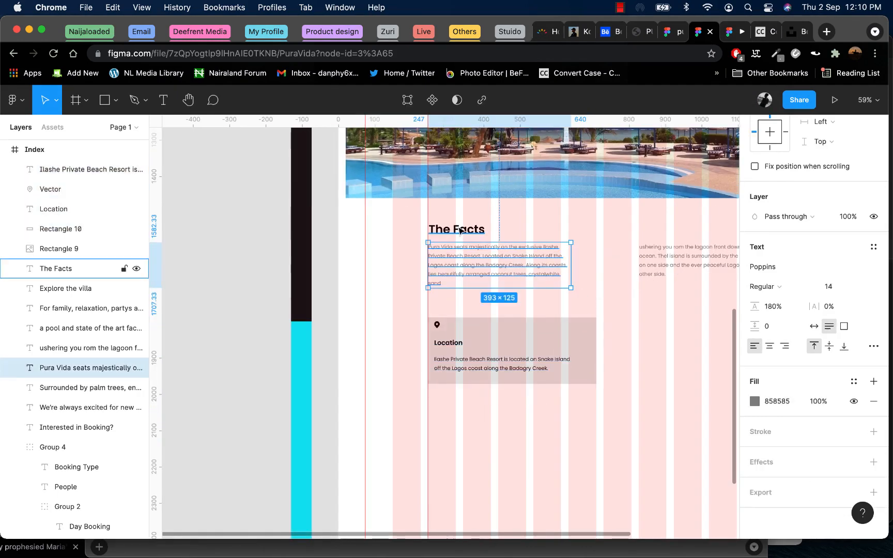
left_click(692, 250, "shift")
key("Down")
key("Down")
key("Down")
key("Down")
key("Down")
key("Down")
key("Down")
key("Down")
key("Down")
key("Down")
key("Down")
key("Down")
key("Down")
key("Down")
key("Down")
key("Down")
key("Down")
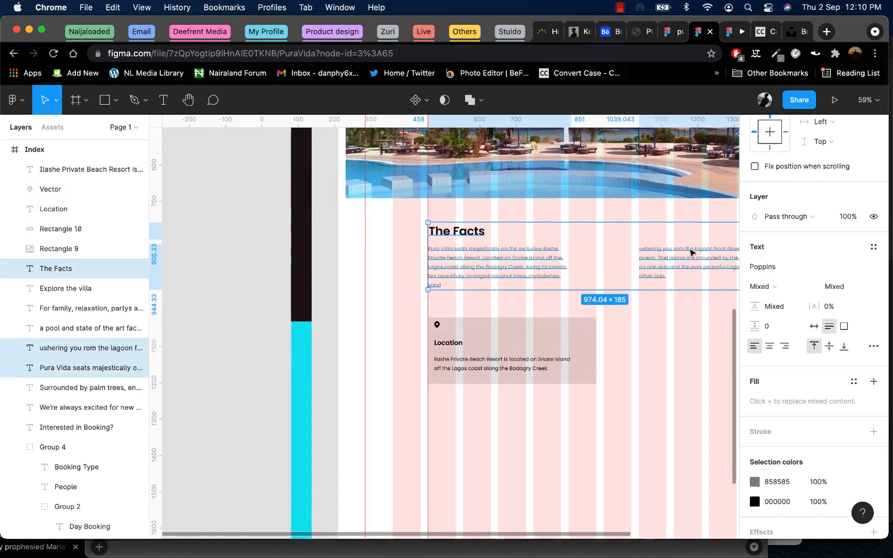
key("Down")
key("Down")
key("Down")
key("Down")
key("Down")
key("Down")
key("Down")
key("Down")
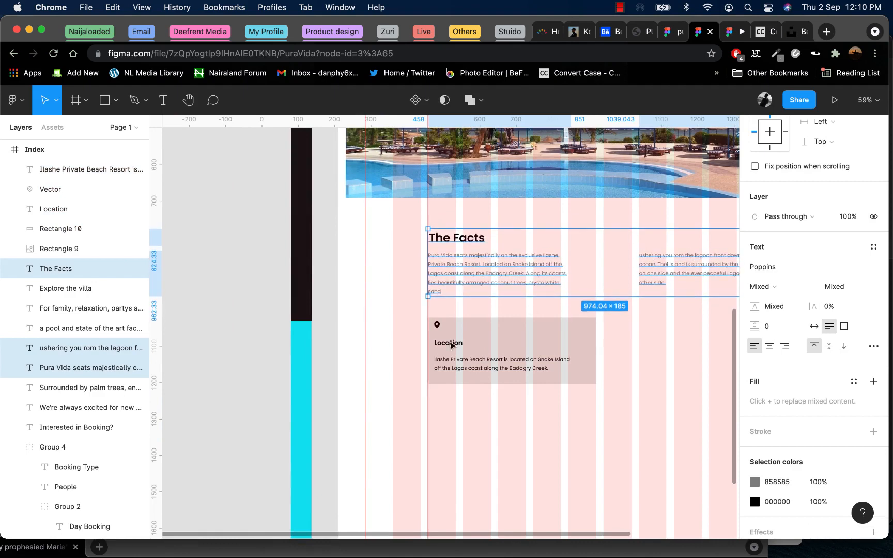
- Nudge the whole Location card, with its pin, heading, description and background, down 14 px
left_click(445, 342)
left_click(438, 326, "shift")
left_click(497, 360, "shift")
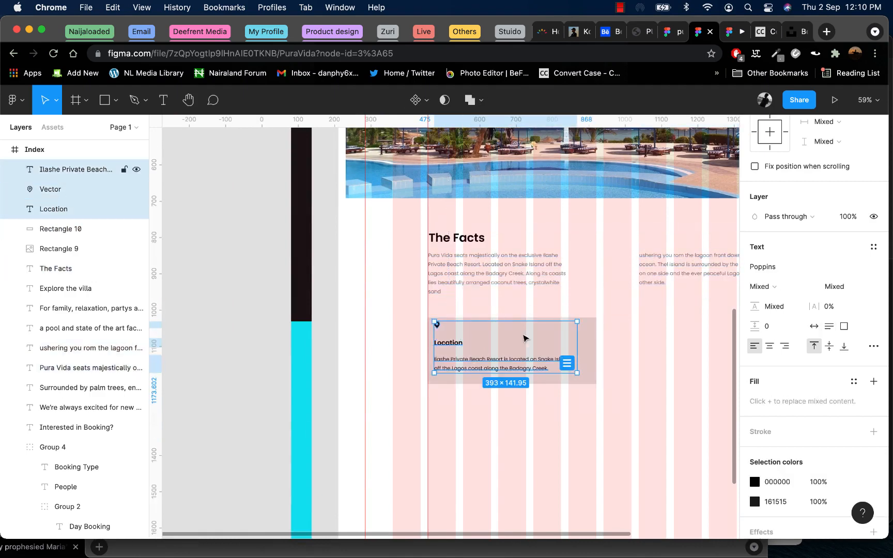
left_click(588, 347, "shift")
key("Down")
key("Down")
key("Down")
key("Down")
key("Down")
key("Down")
key("Down")
key("Down")
key("Down")
key("Down")
key("Down")
key("Down")
key("Down")
key("Down")
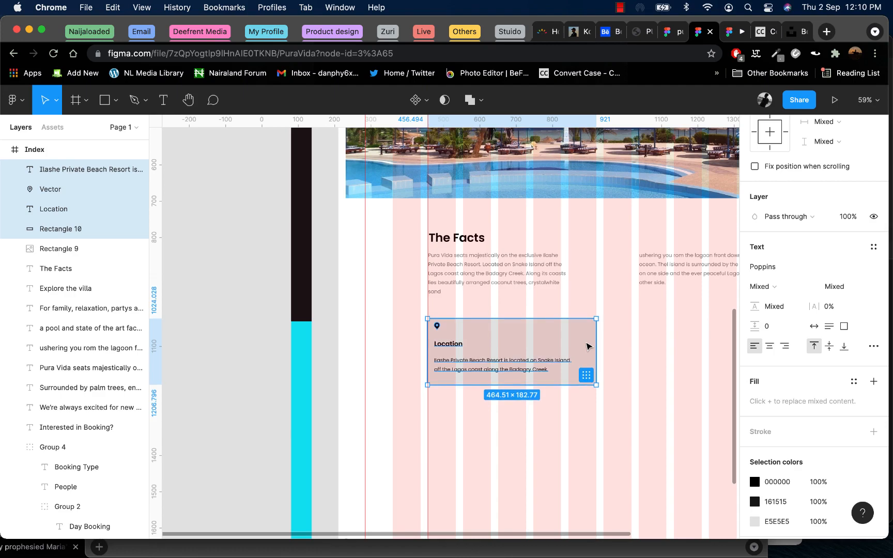
- Duplicate the Location card to its right, beneath the second text column, at about X 959
scroll(606, 447, "down", 5)
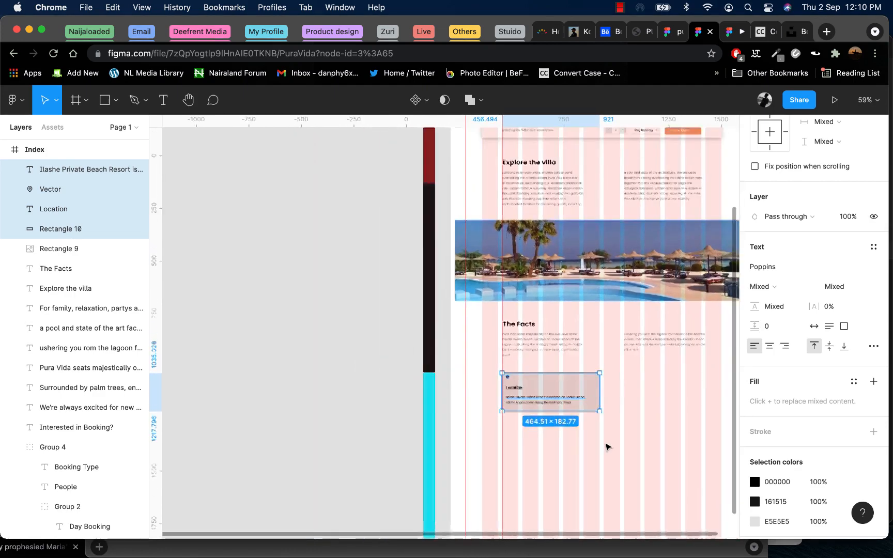
scroll(600, 445, "right", 5)
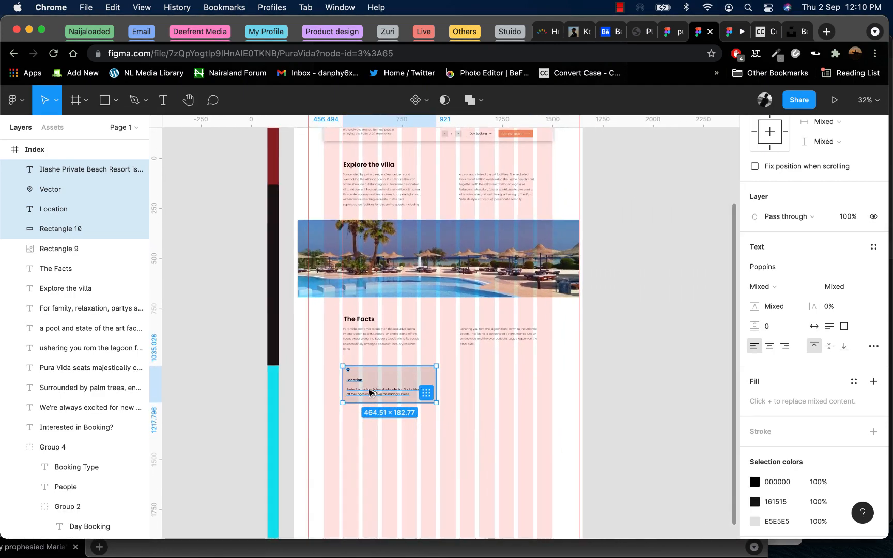
left_click_drag(365, 392, 470, 394)
scroll(366, 392, "up", 5)
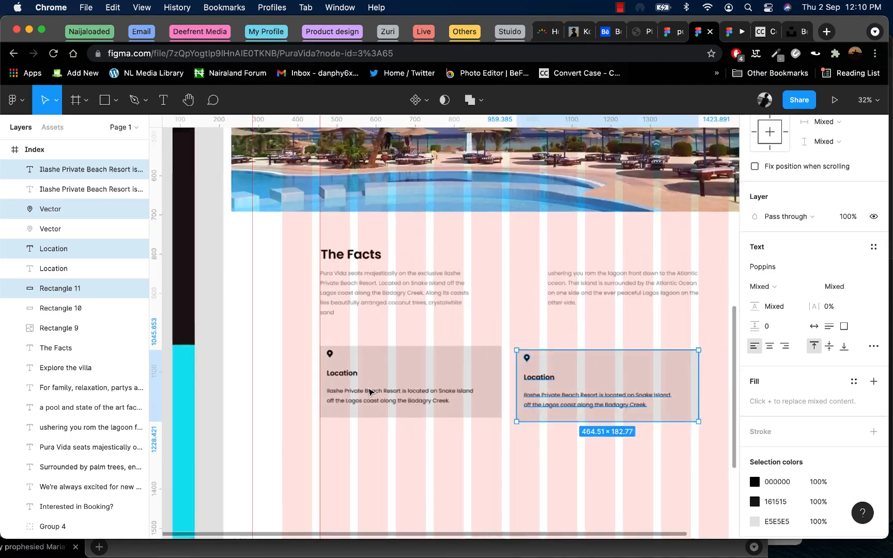
- Select the heading, pin icon and description of the original Location card together
left_click(344, 372)
left_click(326, 351, "shift")
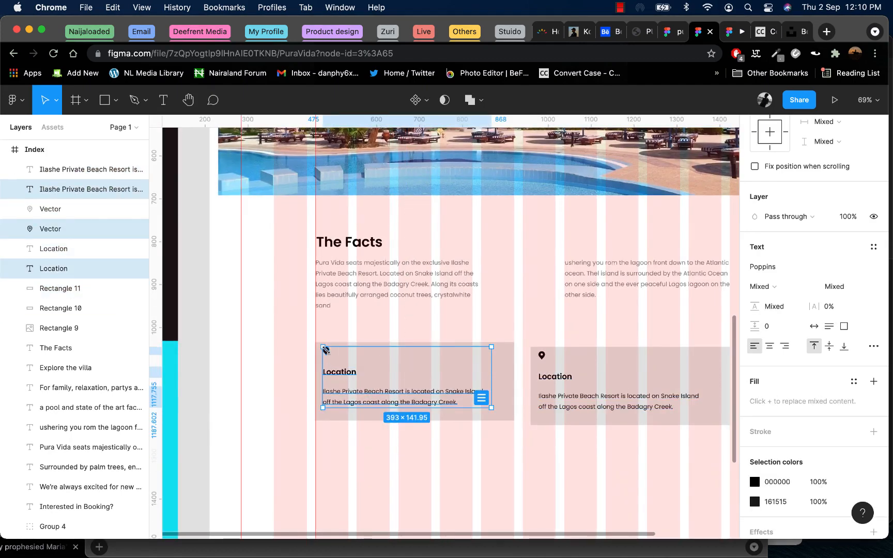
- Move the whole first Location card, including its background, so its icon and text line up with the vertical guide under The Facts
left_click_drag(338, 375, 322, 375)
key("super+z")
left_click(502, 367, "shift")
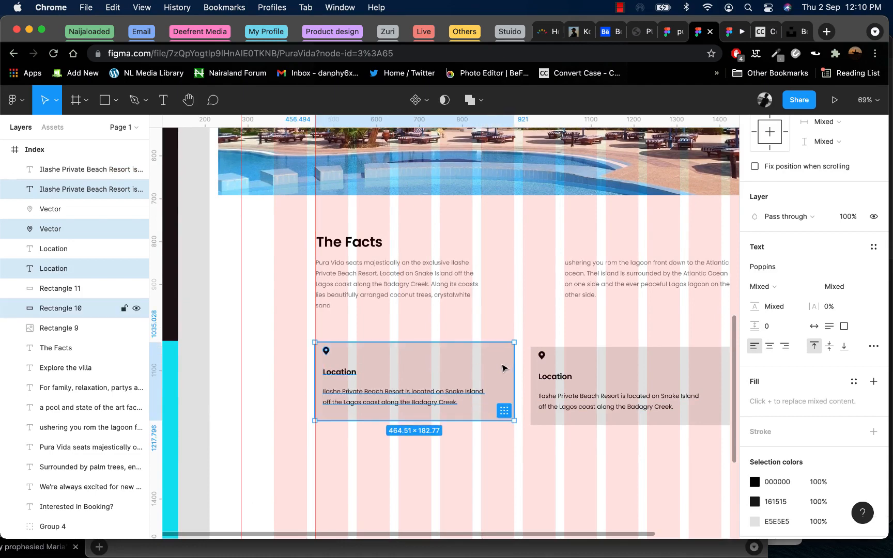
left_click_drag(505, 367, 496, 374)
scroll(341, 342, "up", 5)
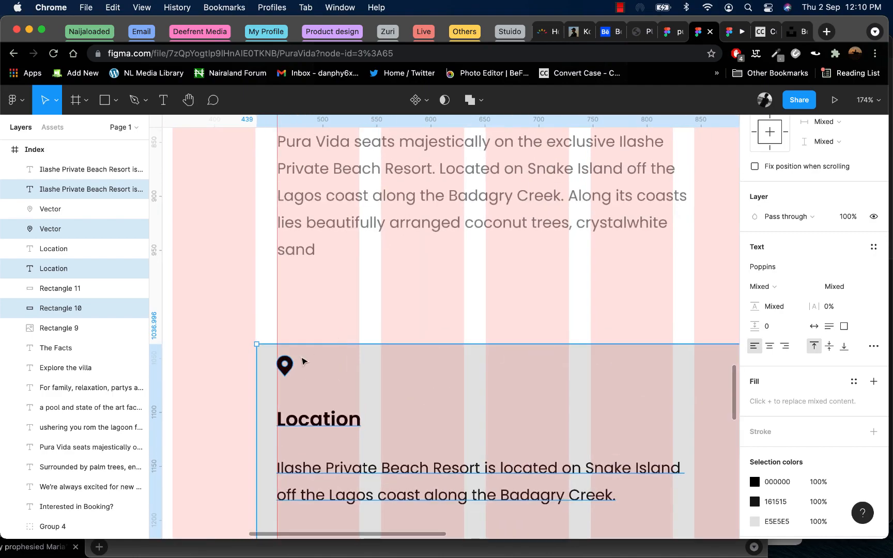
scroll(356, 379, "down", 5)
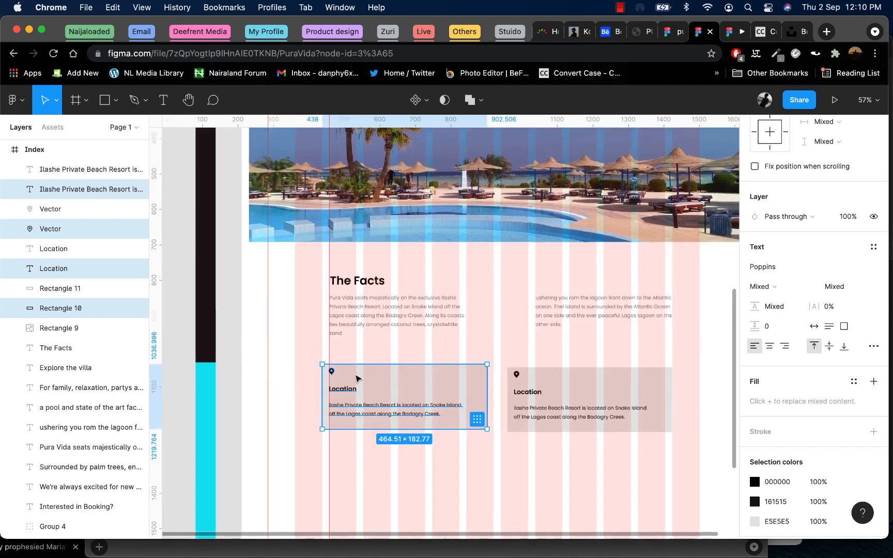
- Move the second Location card's background, icon, heading and paragraph together so its top edge aligns with the first card
left_click(398, 380)
left_click(387, 386)
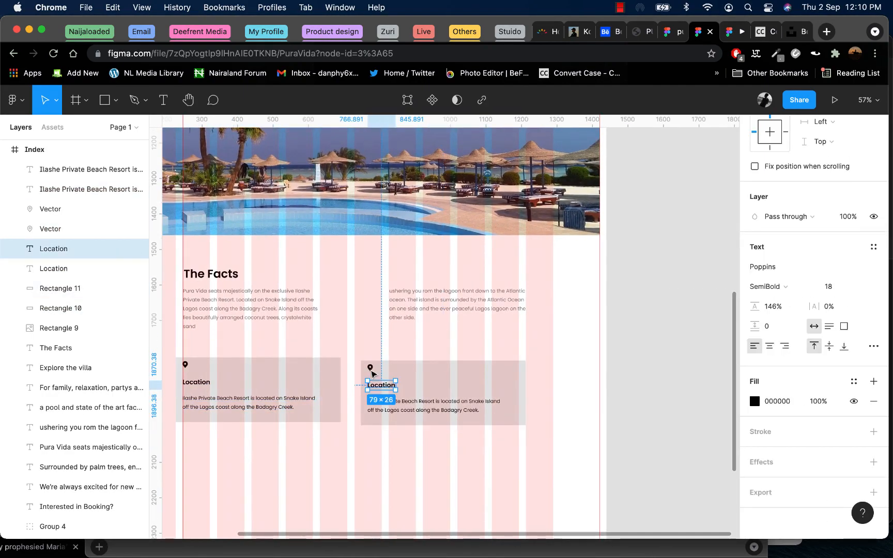
left_click(370, 368, "shift")
left_click(427, 404, "shift")
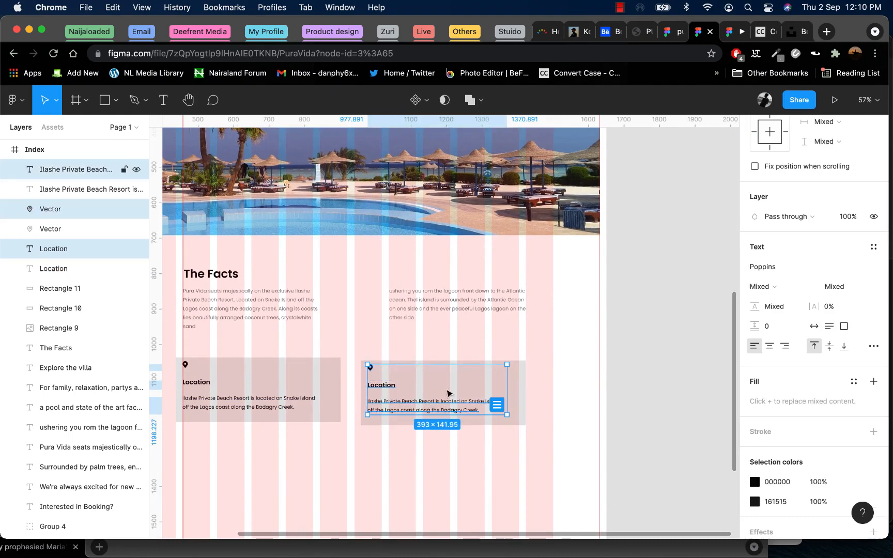
left_click(501, 387)
left_click(468, 405)
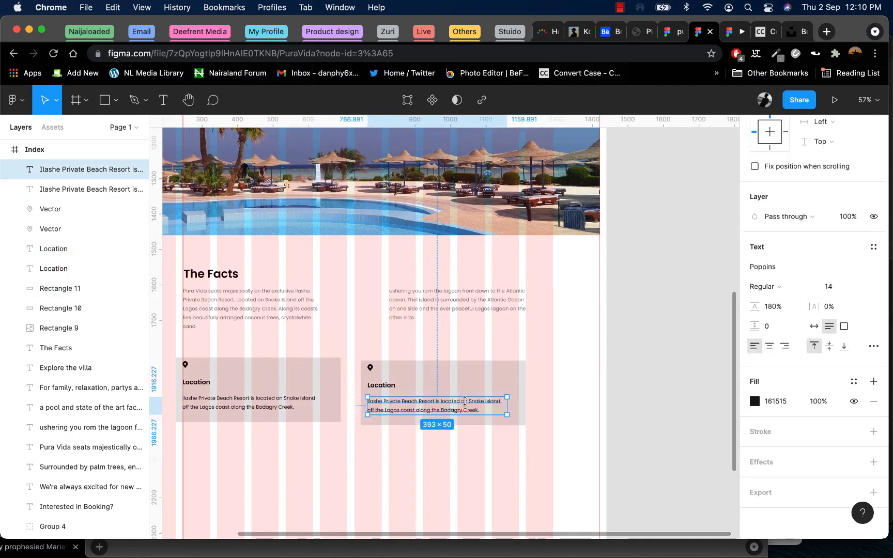
left_click(512, 395, "shift")
left_click(373, 370, "shift")
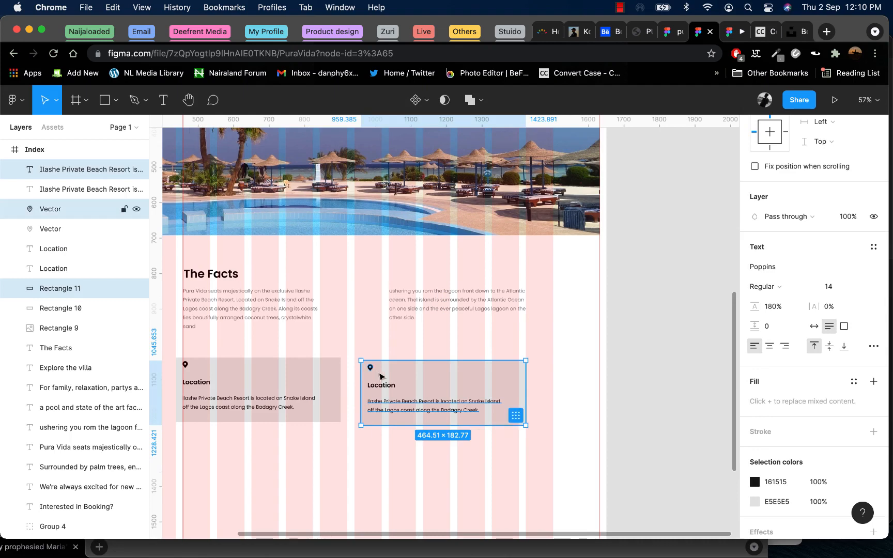
left_click(381, 385, "shift")
mouse_move(465, 381)
left_mouse_down()
mouse_move(474, 382)
mouse_move(459, 382)
left_mouse_up()
- Duplicate both Location cards straight down to form a second row beneath the first
scroll(459, 383, "down", 5)
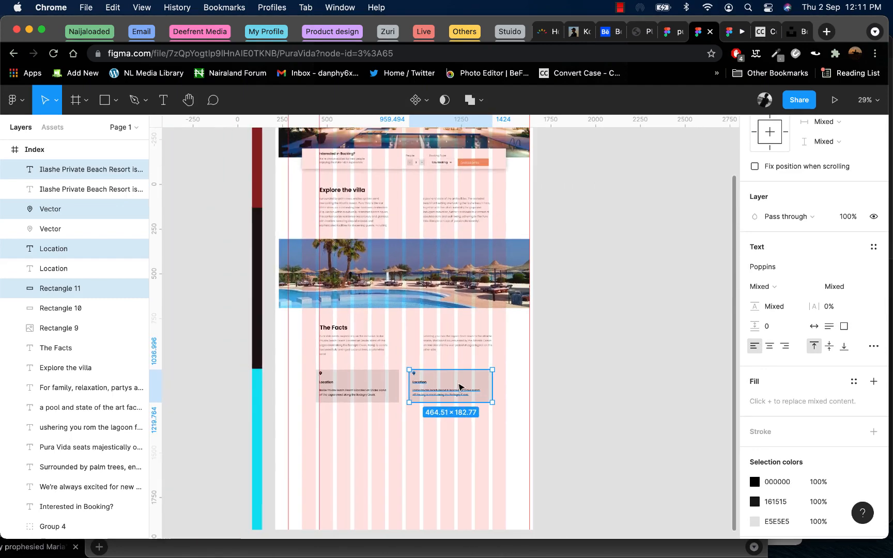
scroll(408, 385, "up", 4)
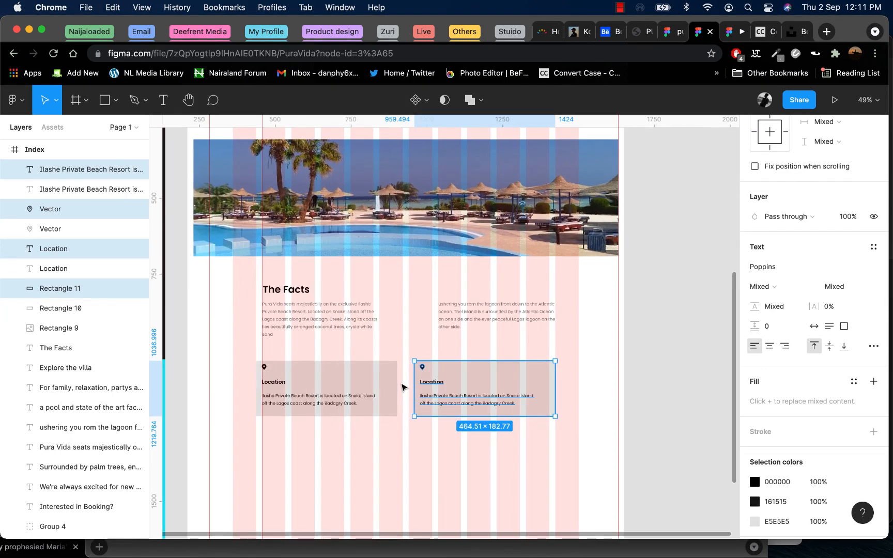
left_click_drag(224, 360, 562, 440)
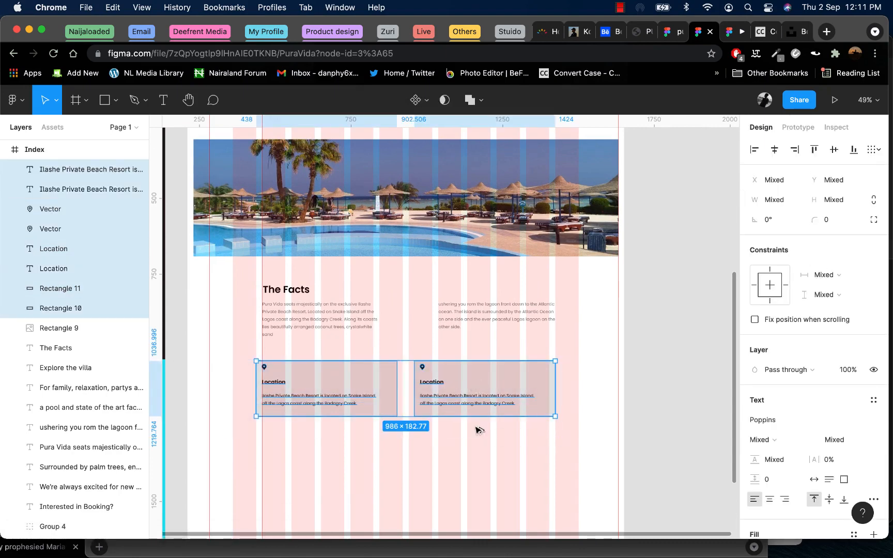
left_click_drag(476, 381, 476, 458, "alt")
- Duplicate the card row again as a third row and move it up slightly so the row gaps match
scroll(476, 457, "down", 5)
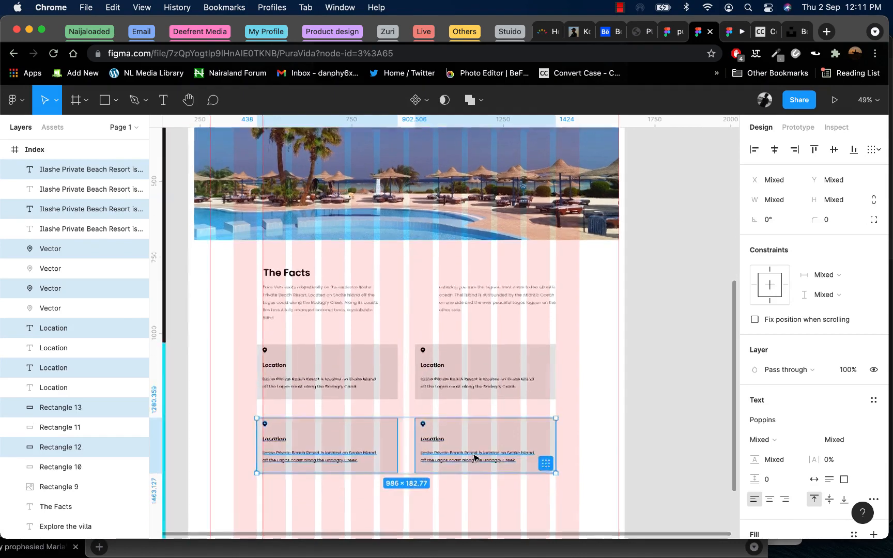
left_click_drag(471, 352, 460, 464, "alt")
key("Up")
key("Delete")
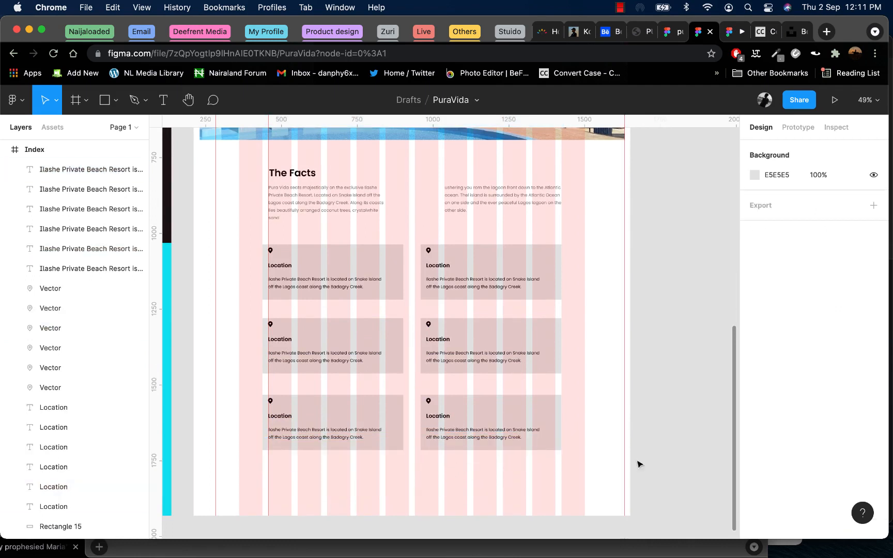
left_click_drag(255, 398, 245, 383)
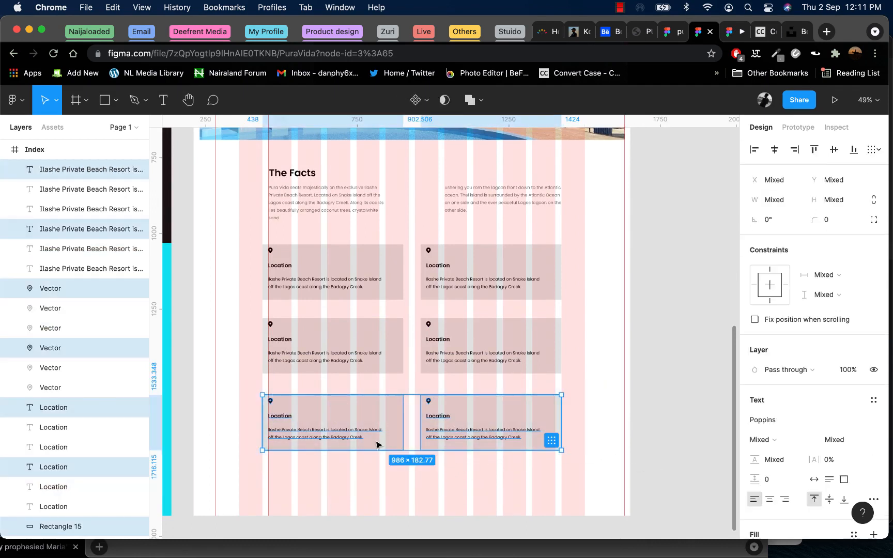
left_click_drag(372, 423, 373, 421)
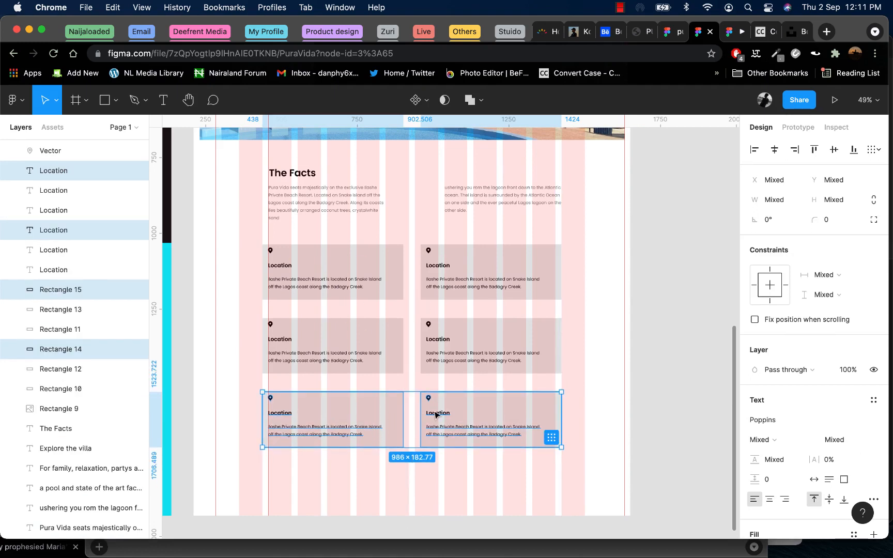
left_click(636, 259)
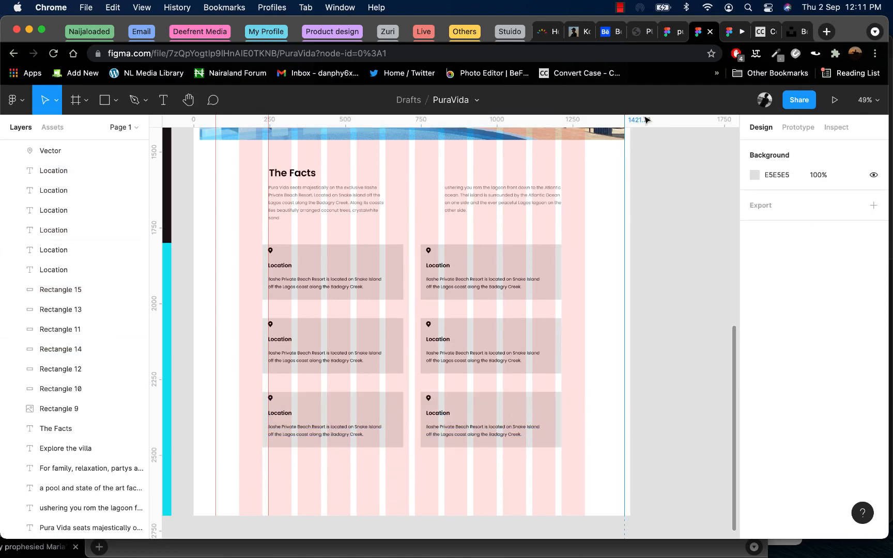
- Check the six Location cards in the prototype preview and return to the design file
left_click(735, 34)
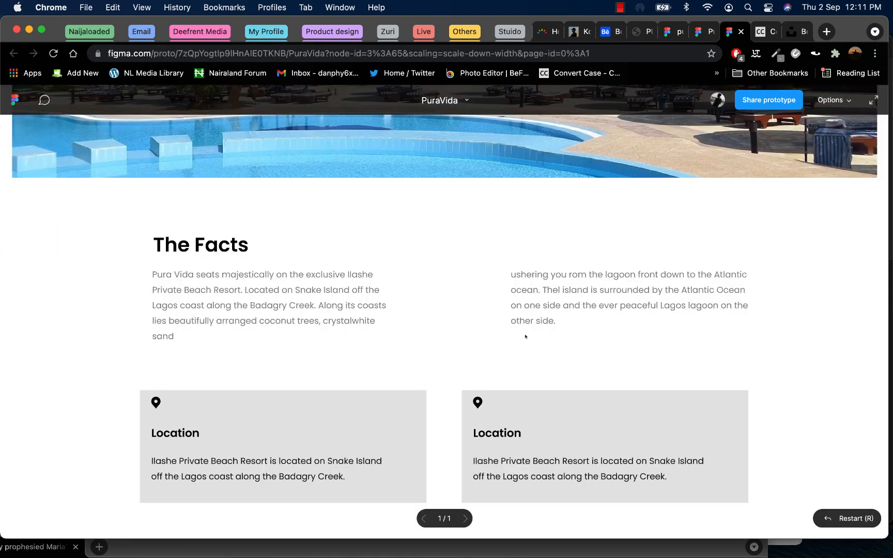
scroll(525, 337, "down", 10)
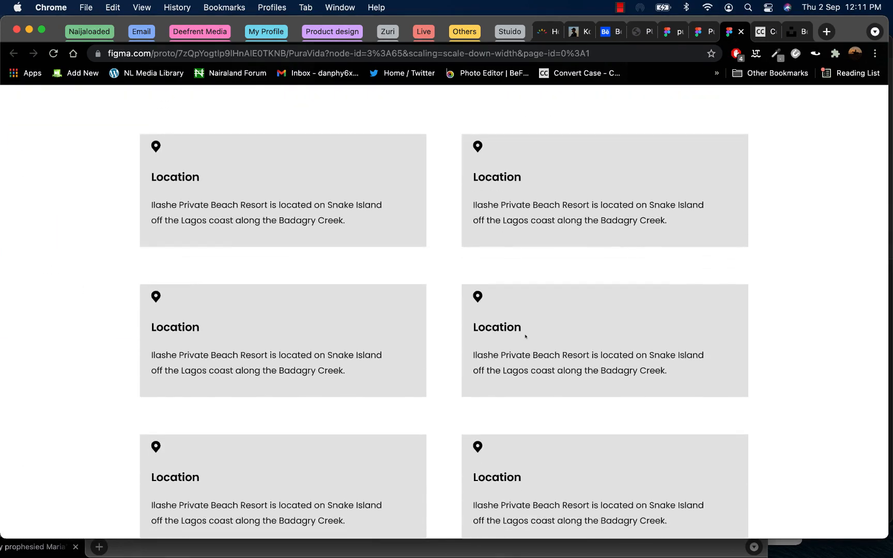
scroll(526, 336, "down", 4)
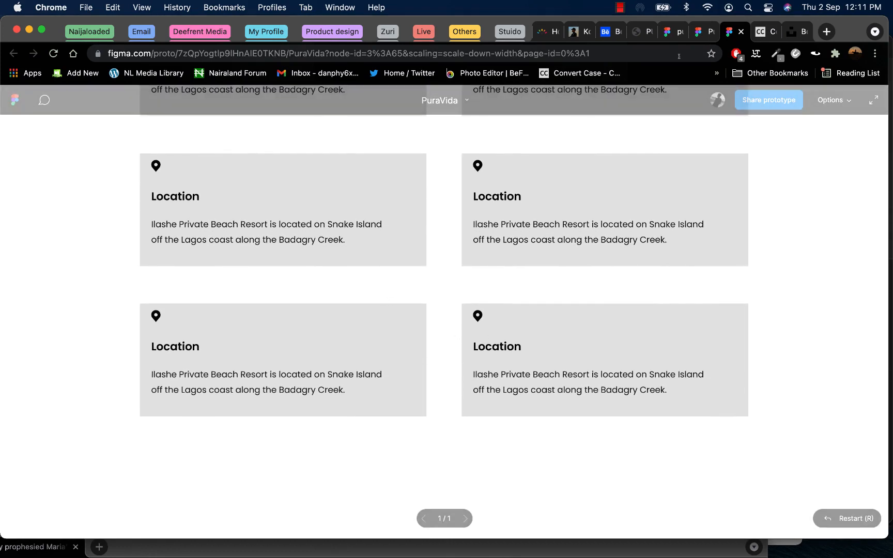
left_click(697, 34)
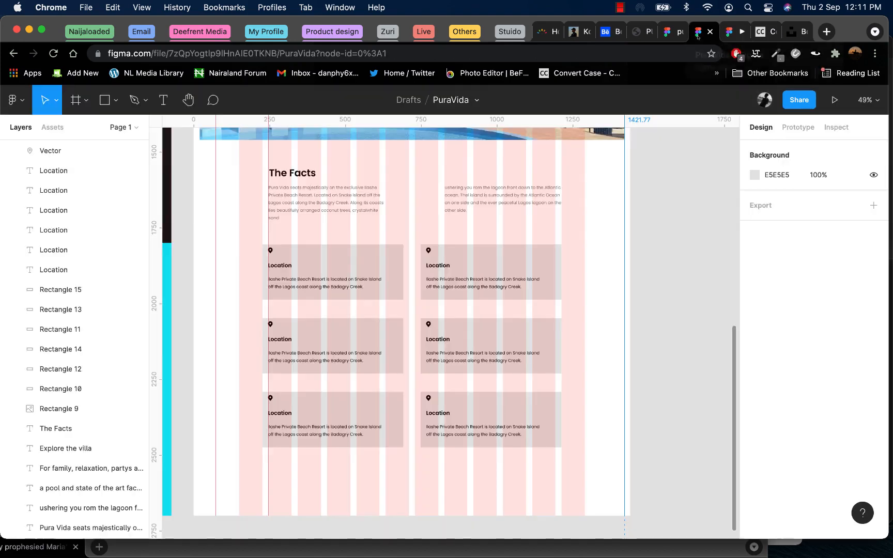
- Hide the 12-column layout grid on the Index frame
scroll(517, 274, "up", 5)
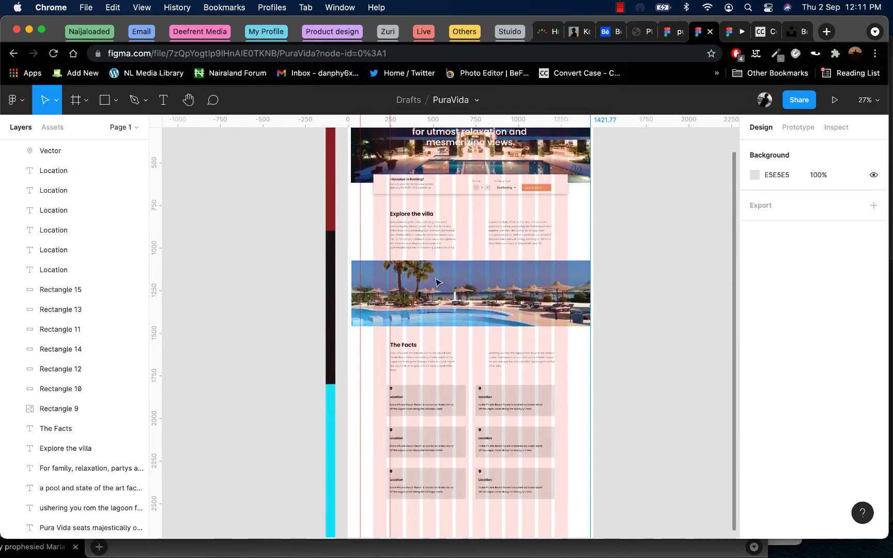
scroll(393, 253, "down", 6)
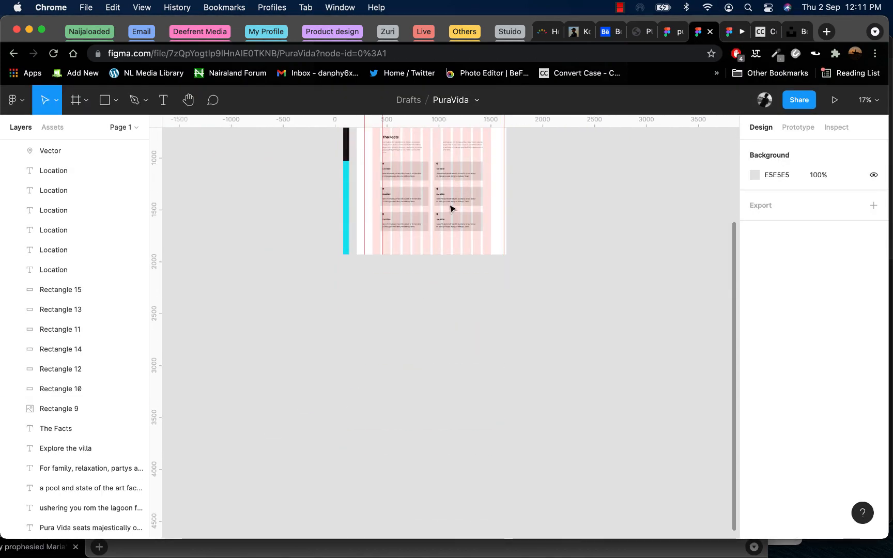
scroll(456, 186, "up", 5)
right_click(580, 238)
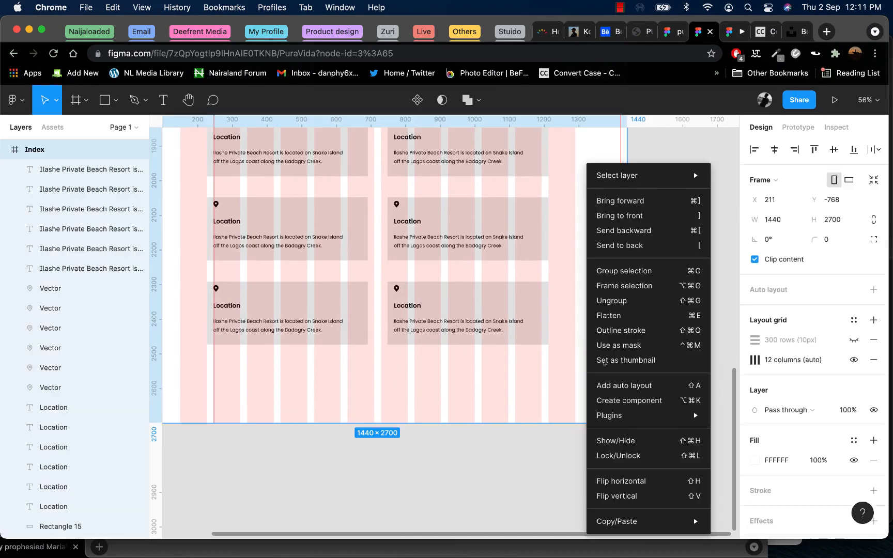
left_click(565, 311)
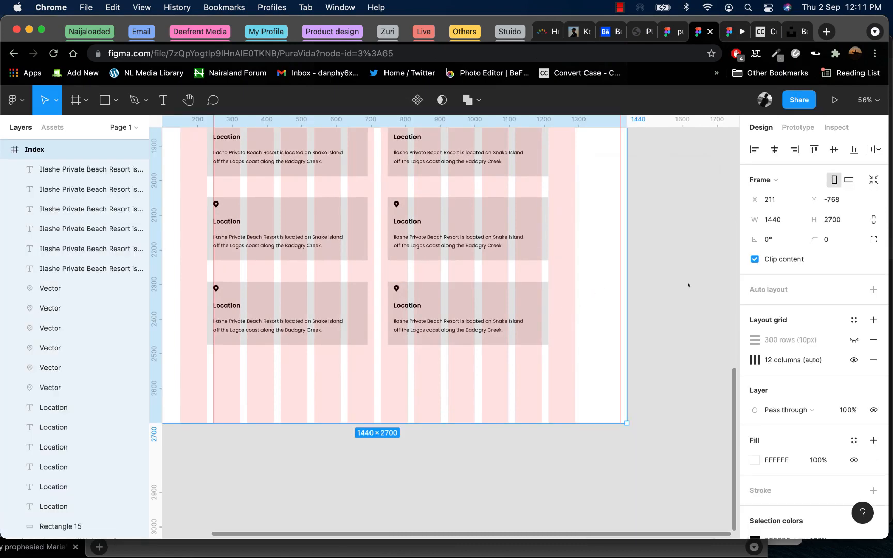
left_click(854, 360)
- Try the orange document color EDA075 as the background fill of the first Location card
left_click(486, 300)
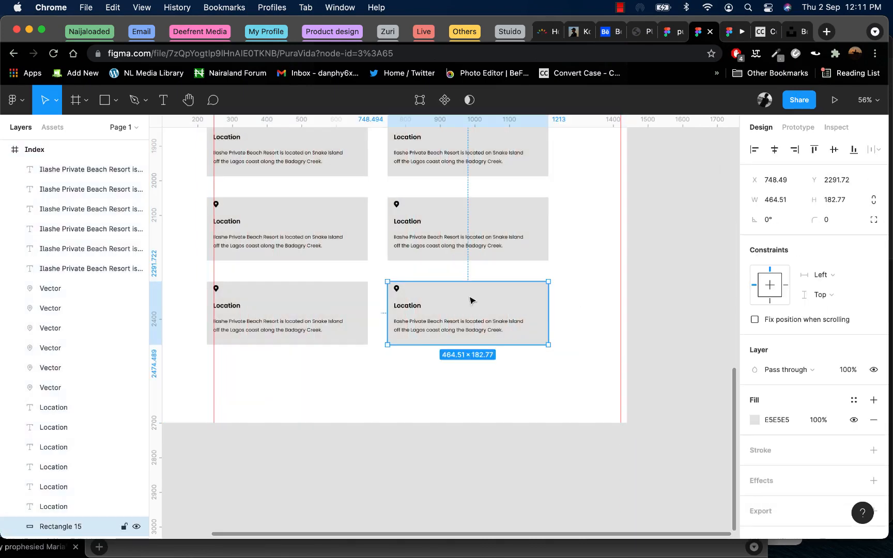
left_click(355, 161)
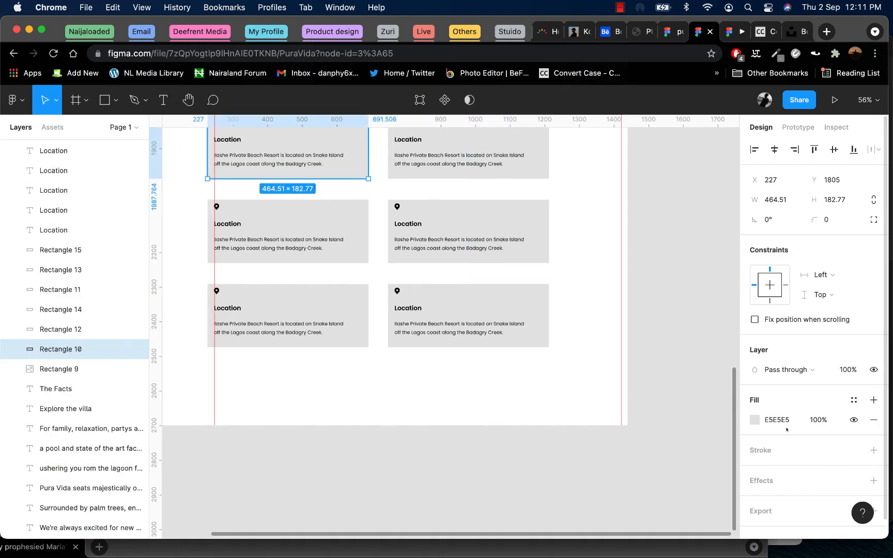
left_click(755, 420)
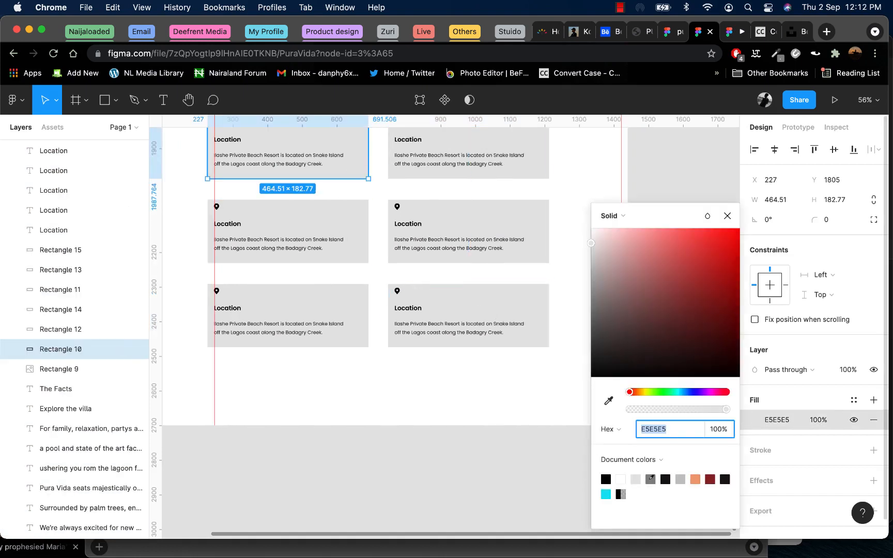
left_click(695, 479)
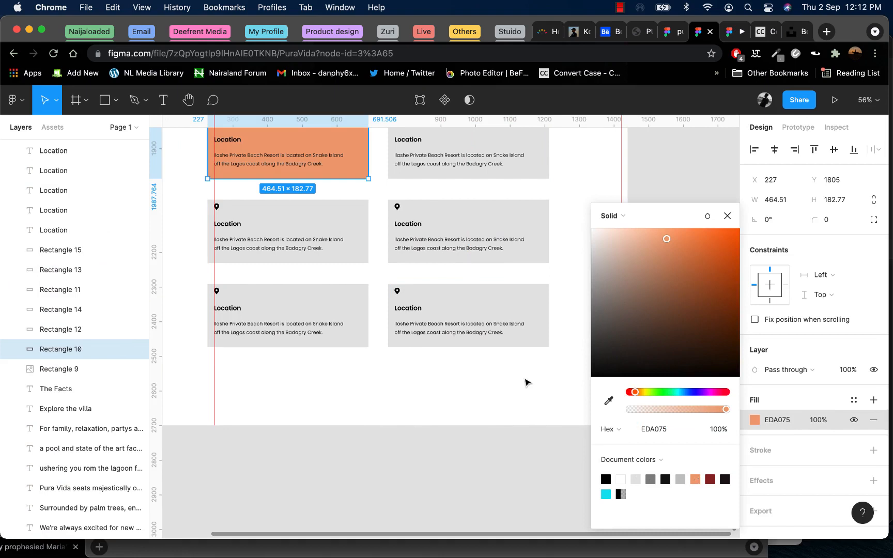
scroll(527, 381, "up", 2)
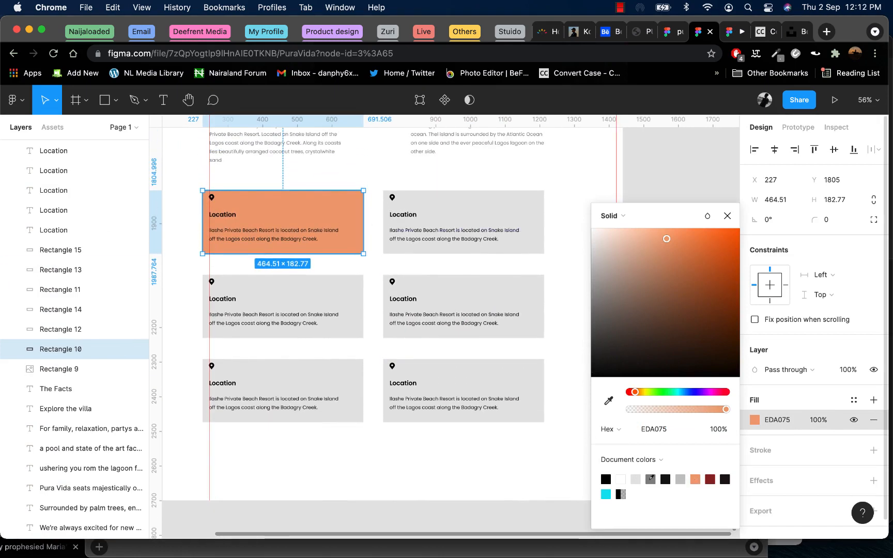
- Fill the first Location card's background rectangle with the dark grey document color 858585
left_click(650, 480)
left_click(382, 160)
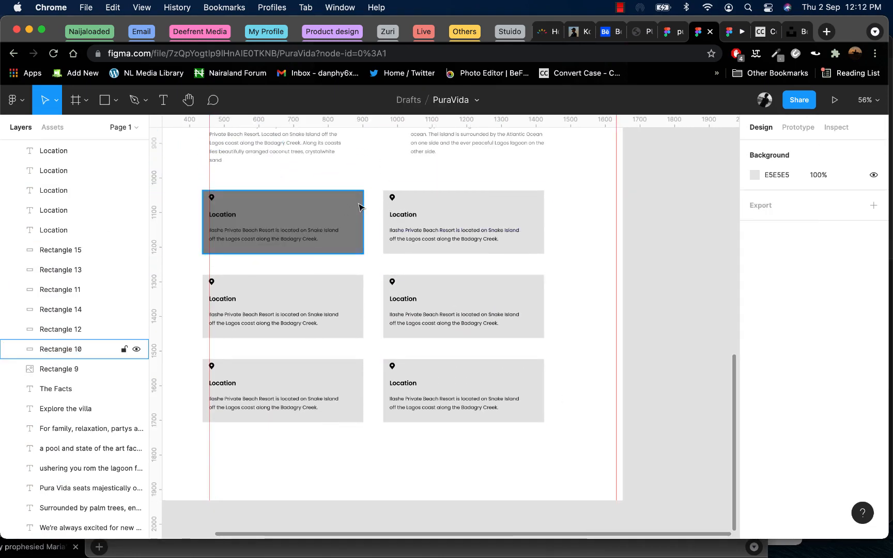
left_click(359, 207)
left_click(755, 420)
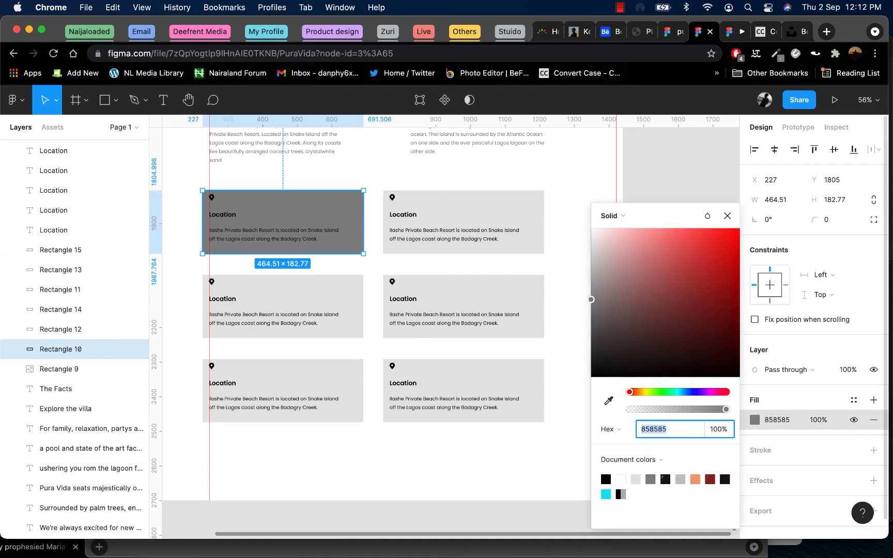
left_click(651, 480)
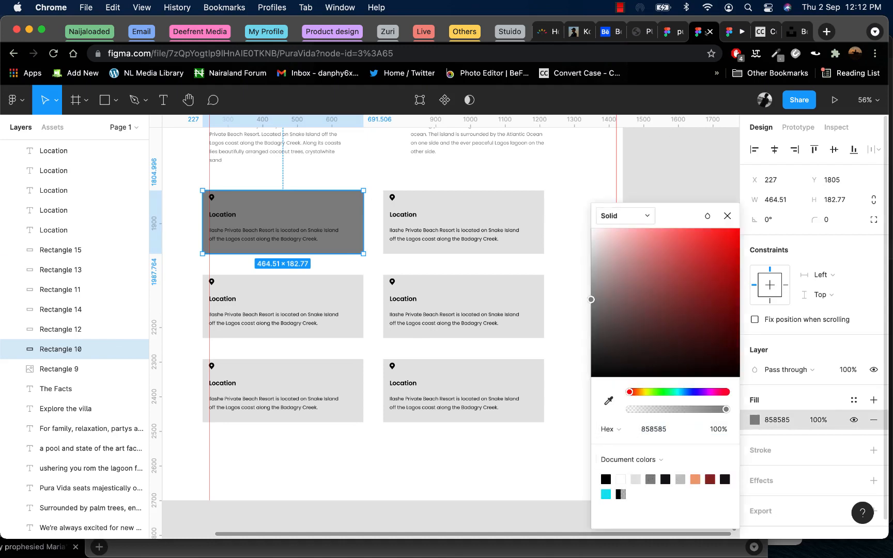
- Review the dark grey first Location card in the prototype preview and return to the design file
left_click(729, 32)
scroll(571, 277, "up", 3)
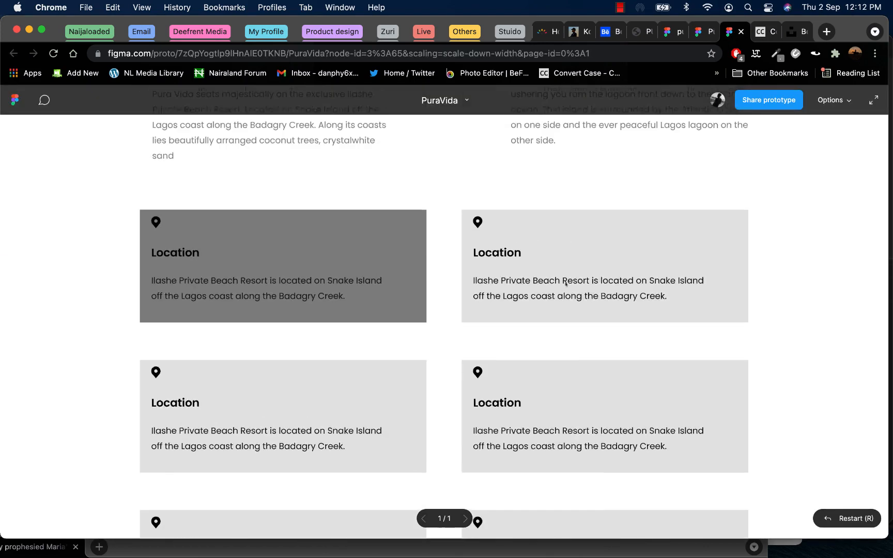
left_click(699, 32)
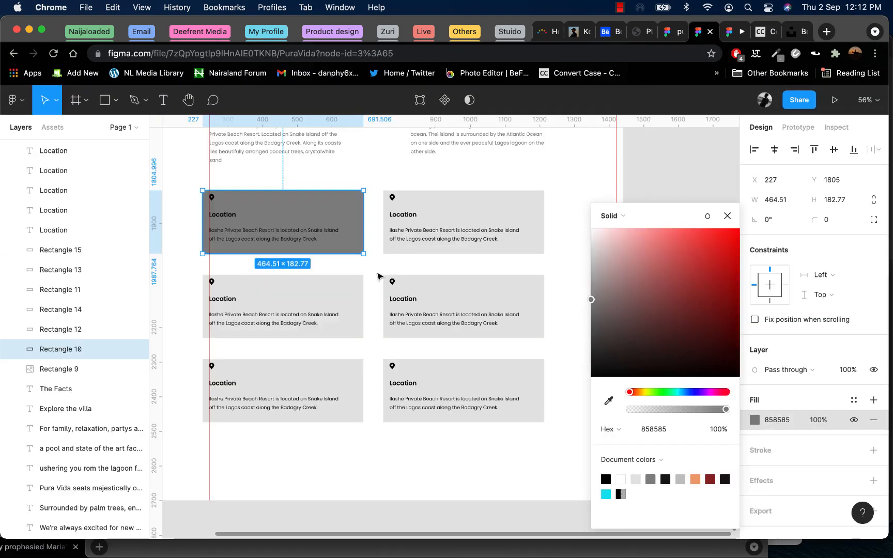
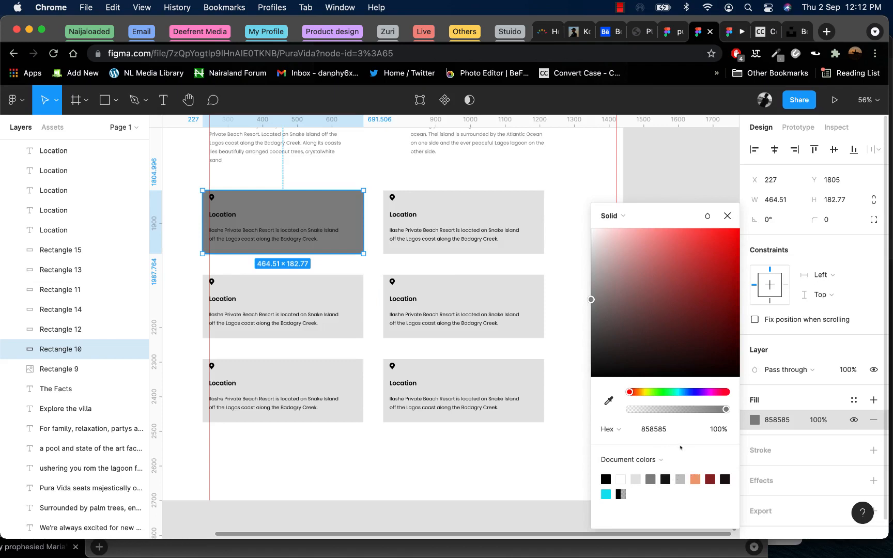
- Try the light grey E5E5E5 as the first Location card's background fill and check it in the prototype preview
left_click(659, 430)
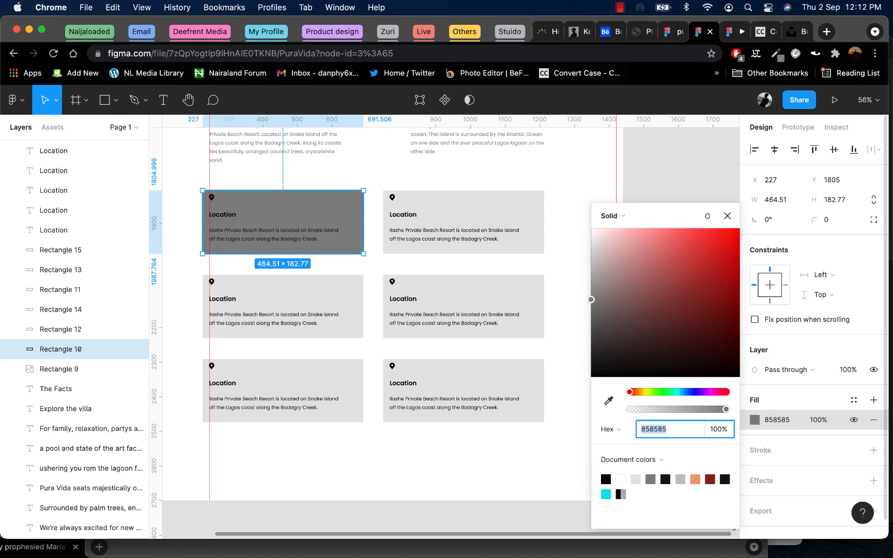
type("e5e5e")
key("Return")
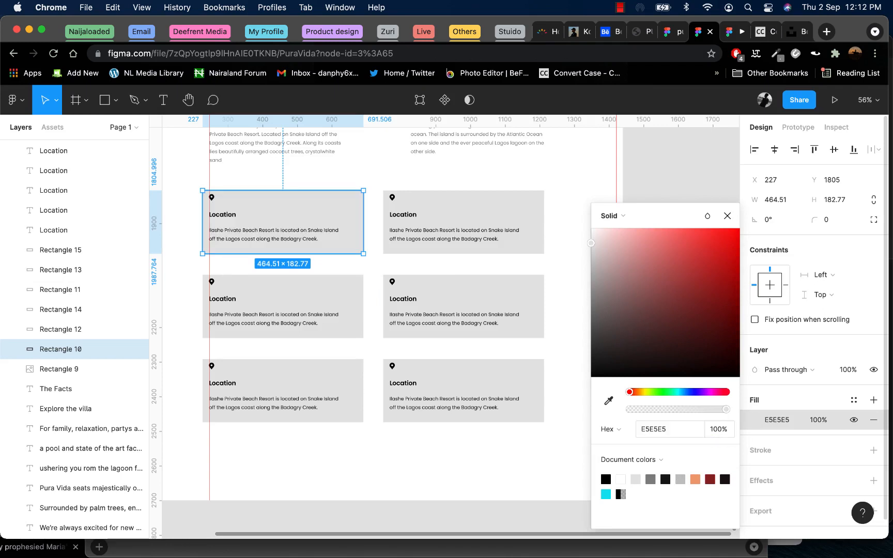
left_click(727, 34)
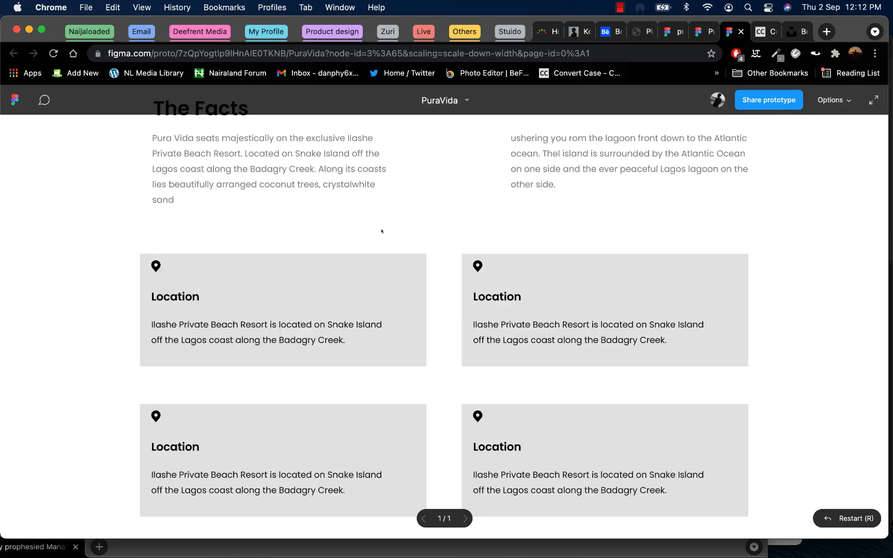
left_click(717, 33)
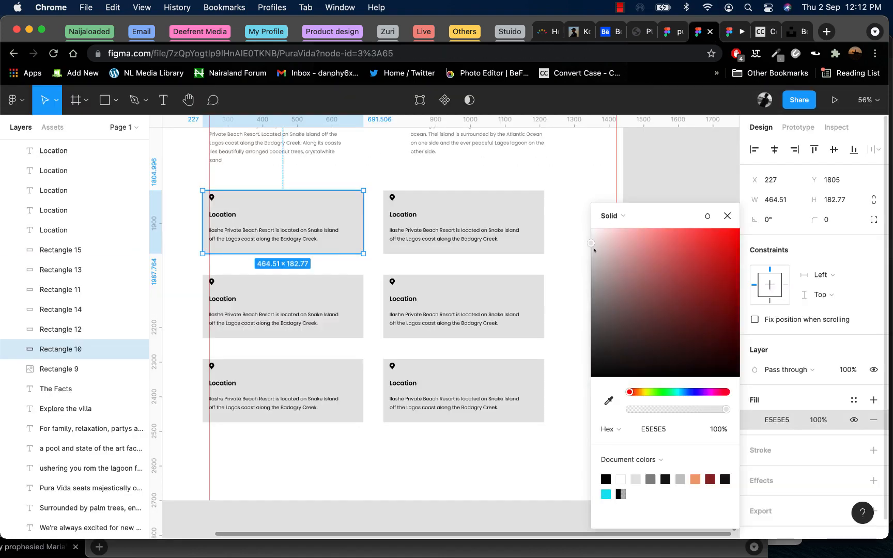
- Lighten the first Location card's background fill to F0F0F0 and check it in the prototype preview
left_click_drag(593, 251, 591, 237)
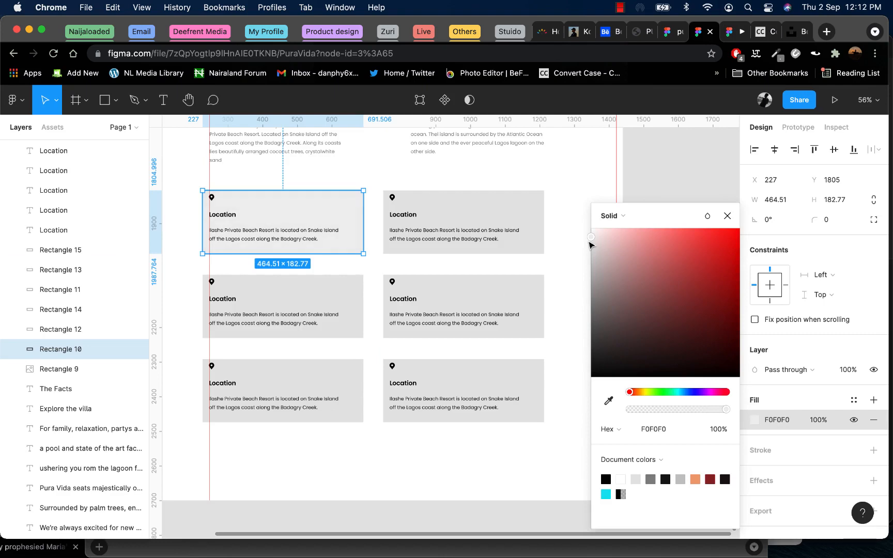
left_click(729, 33)
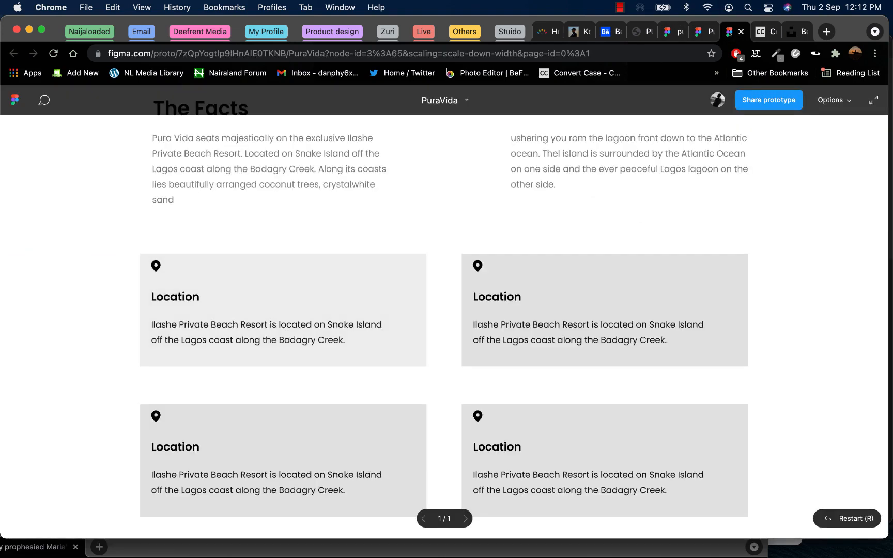
left_click(703, 32)
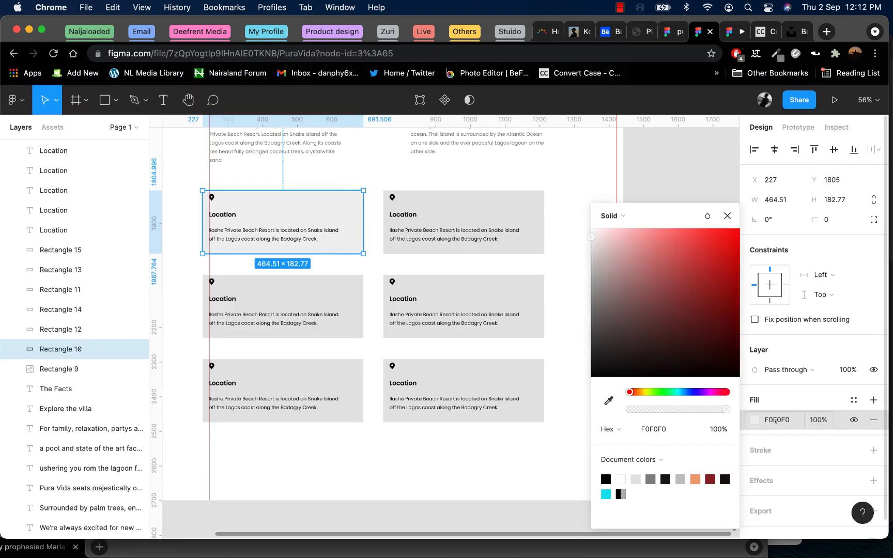
- Apply the first card's F0F0F0 fill to the background rectangles of the other five cards
left_click(775, 421)
left_click(532, 217)
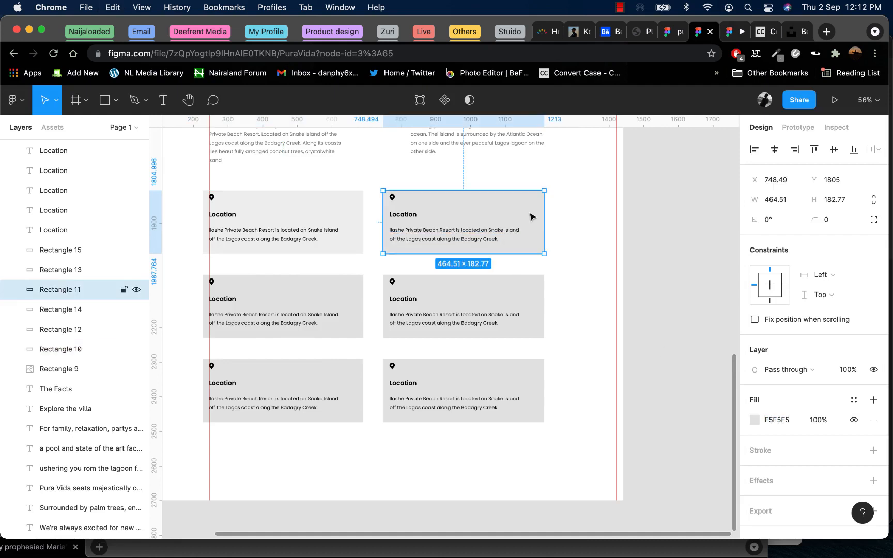
left_click(537, 294, "shift")
left_click(360, 291, "shift")
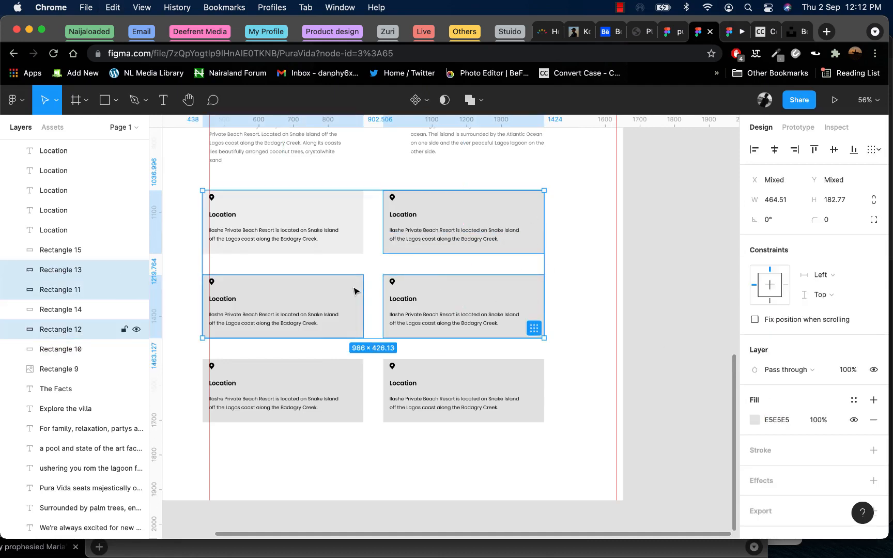
left_click(359, 383, "shift")
left_click(525, 384, "shift")
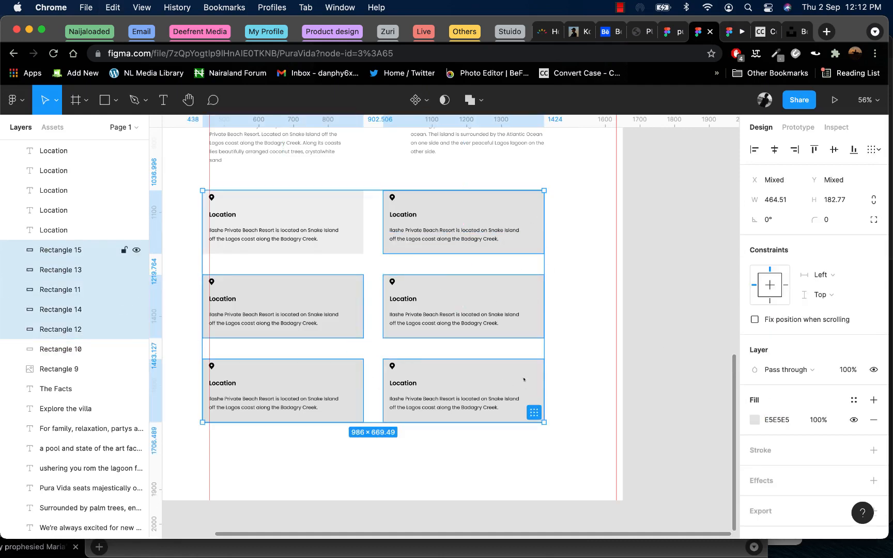
left_click(777, 419)
type("F0F0F0")
key("Return")
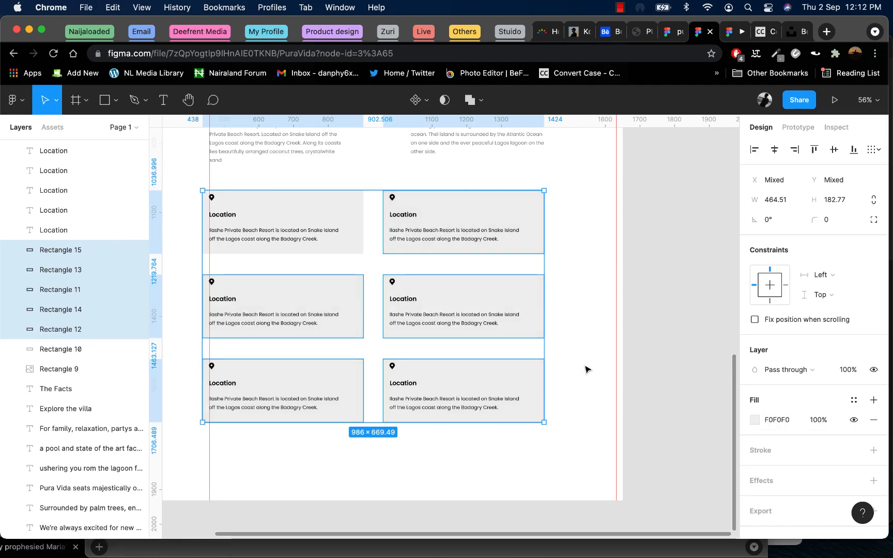
left_click(638, 333)
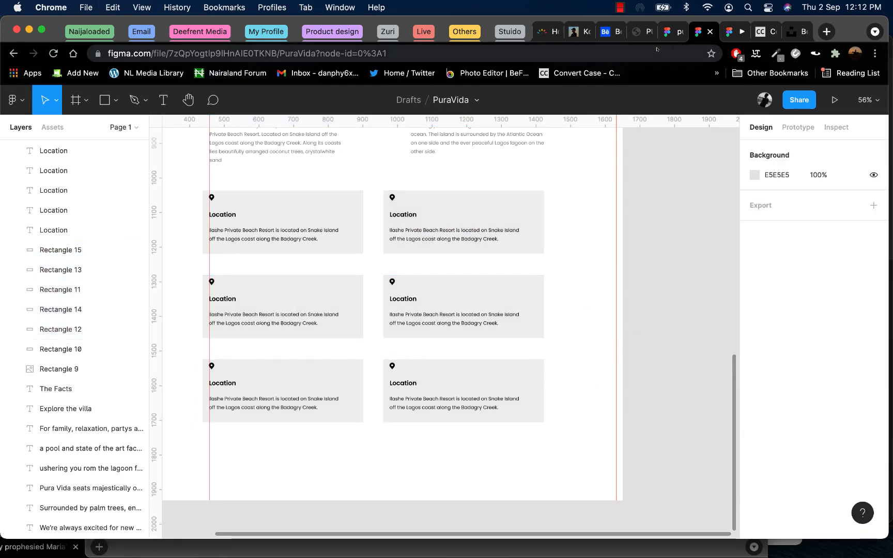
- Review the six F0F0F0 cards in the prototype preview and return to the design file
left_click(733, 32)
scroll(386, 351, "down", 3)
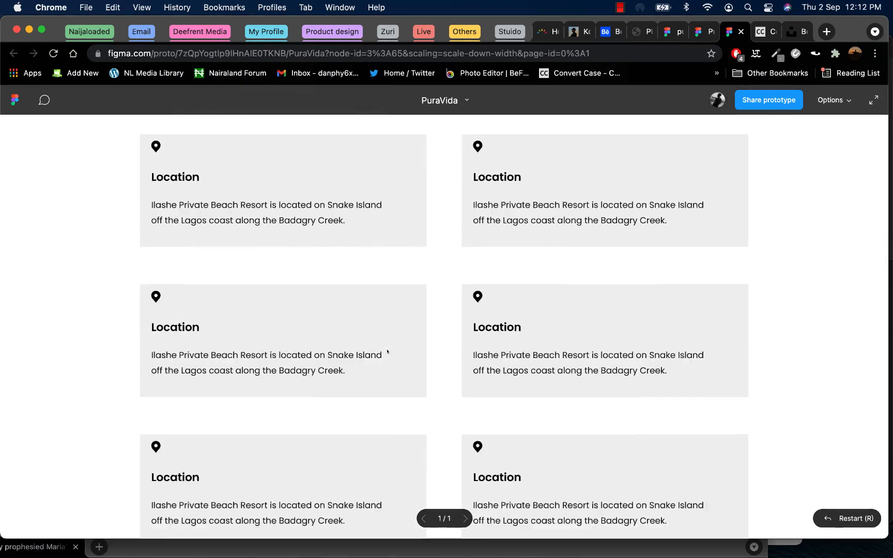
scroll(387, 351, "down", 3)
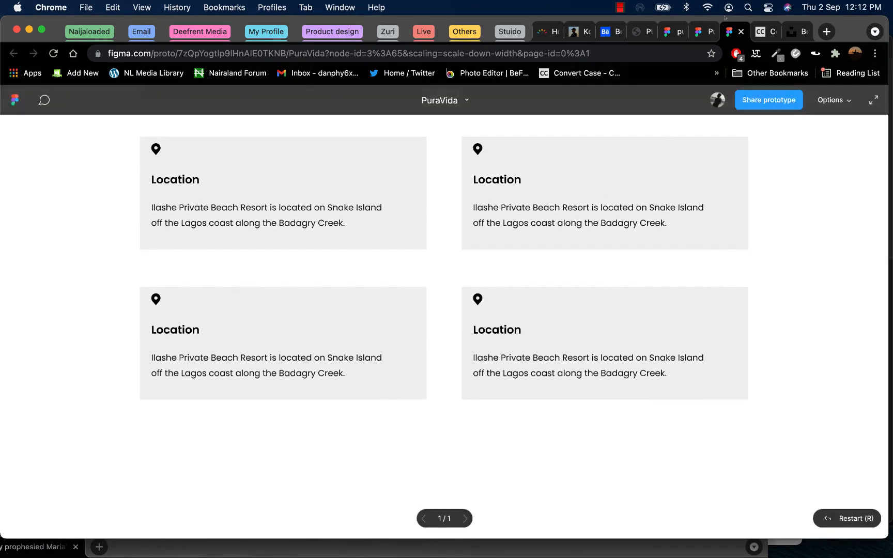
left_click(702, 32)
- Lighten the first Location card's background fill to F5F5F5 and compare it with the other cards in the prototype preview
left_click(329, 216)
left_click(329, 216)
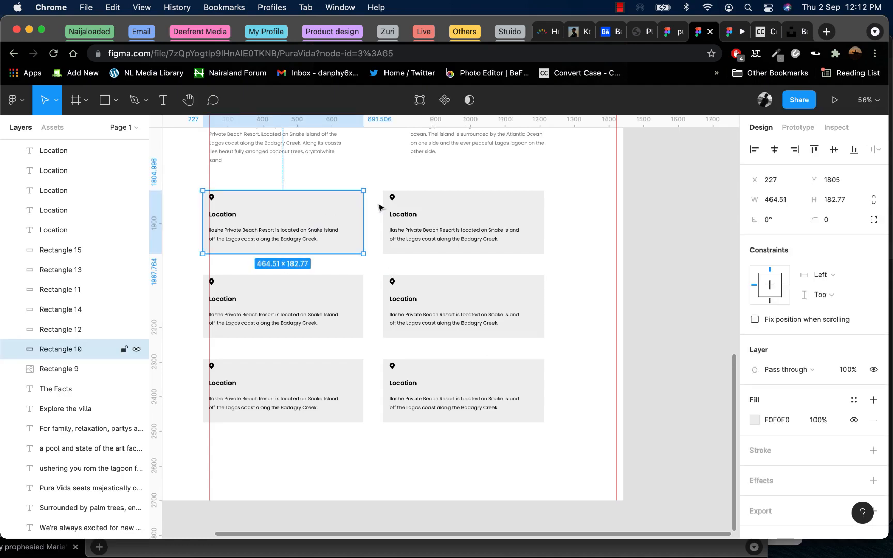
left_click(755, 419)
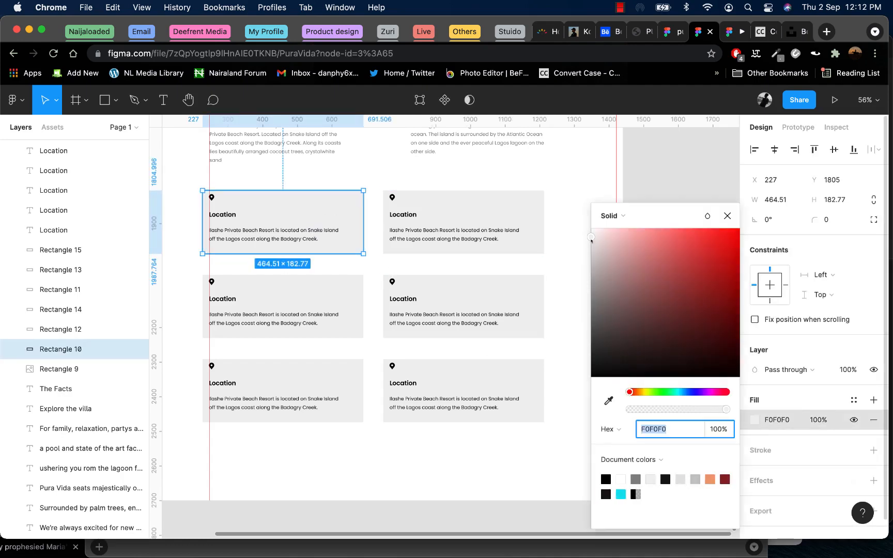
left_click_drag(591, 239, 591, 233)
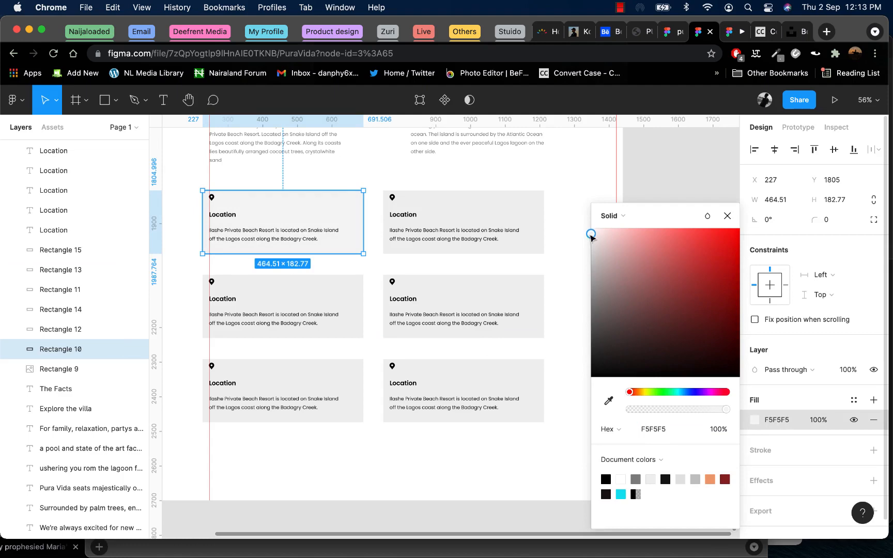
left_click(734, 24)
scroll(451, 282, "up", 5)
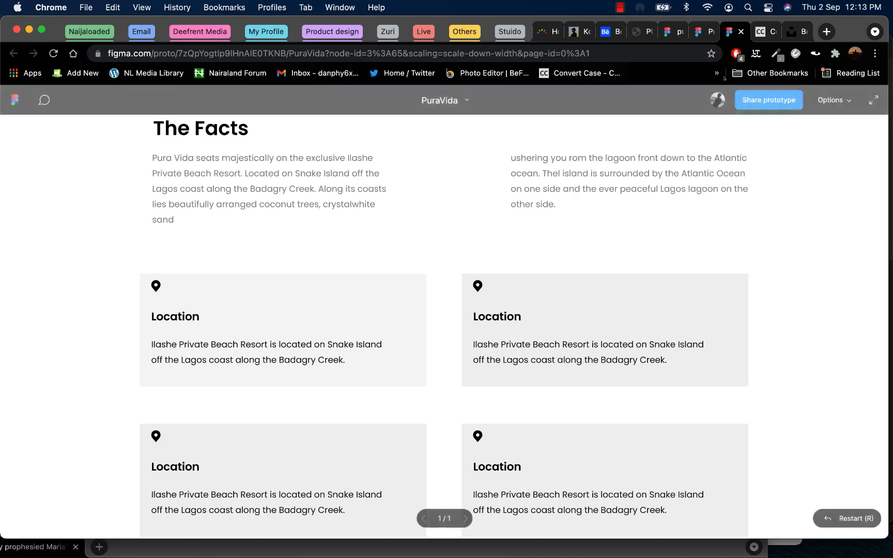
key("super+alt+Left")
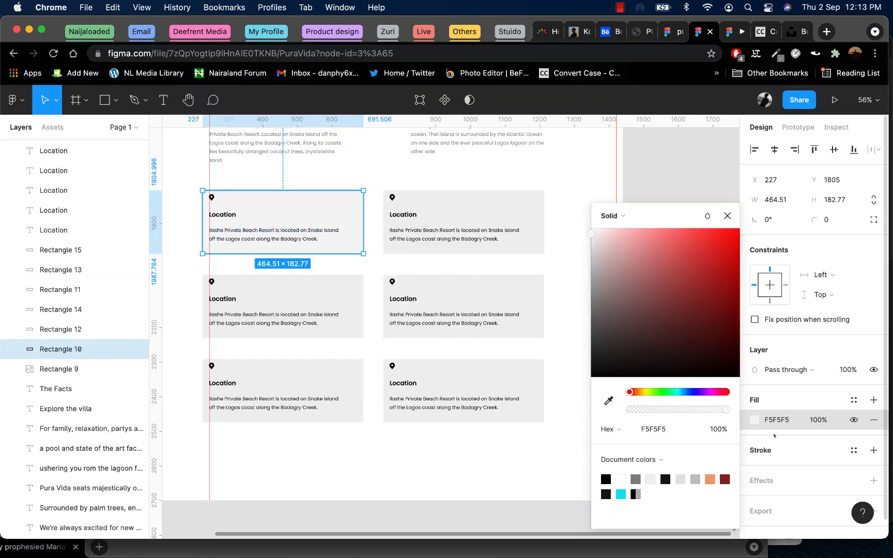
- Copy the first card's F5F5F5 fill value and apply it to the background rectangles of the other five cards
left_click(777, 419)
key("super+c")
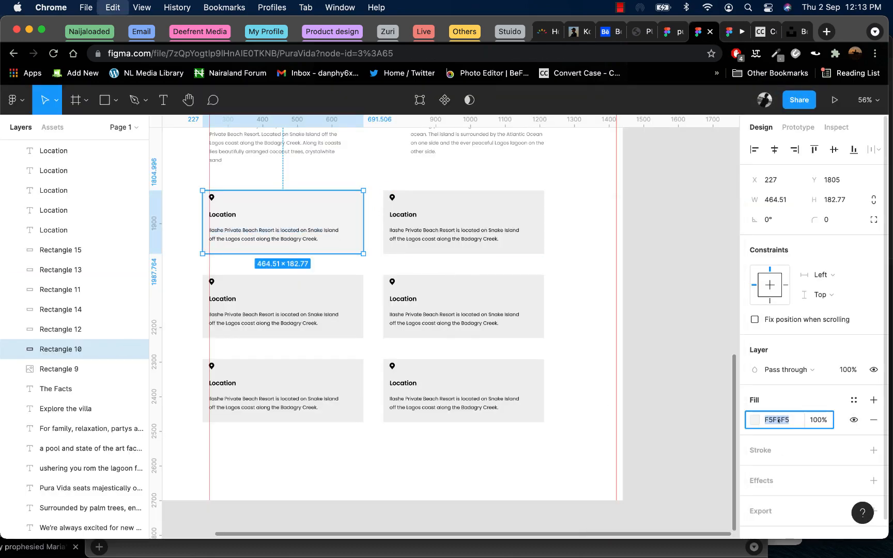
left_click(538, 215)
left_click(536, 294, "shift")
left_click(348, 295, "shift")
left_click(348, 375, "shift")
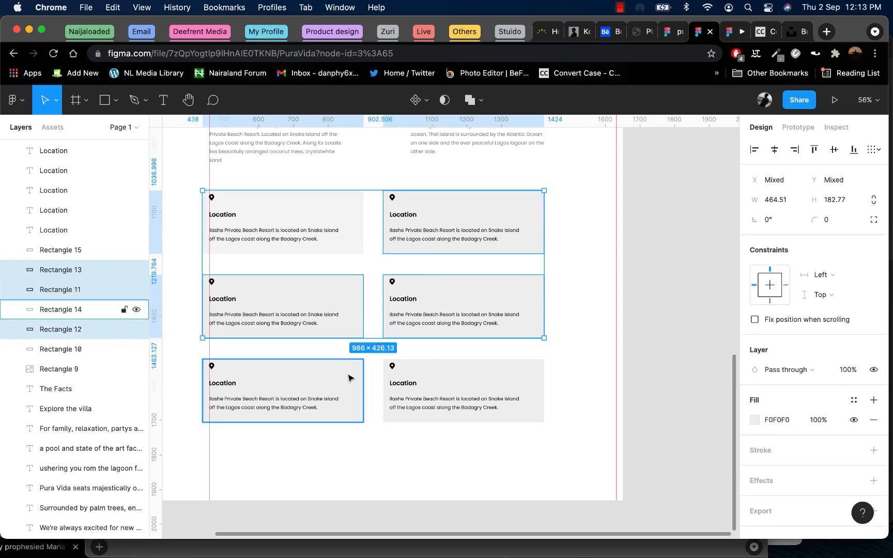
left_click(532, 386, "shift")
left_click(777, 420)
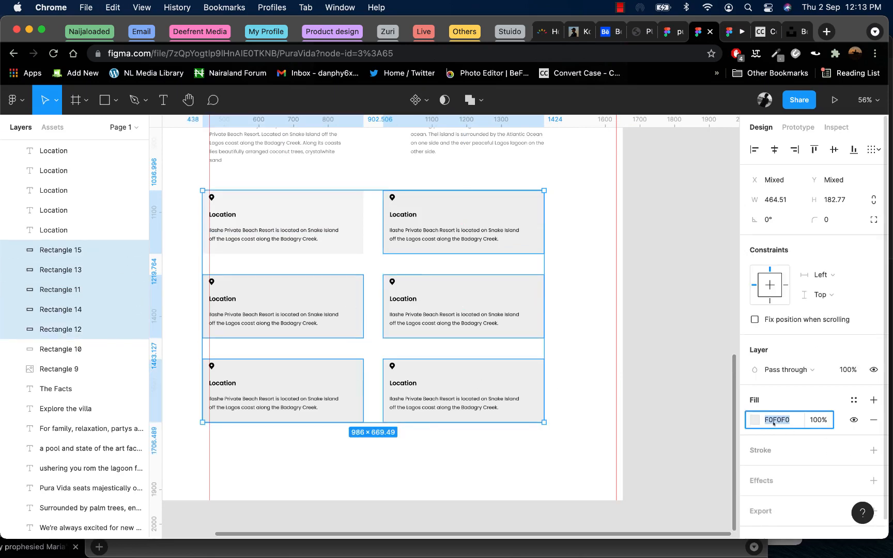
key("super+v")
left_click(653, 345)
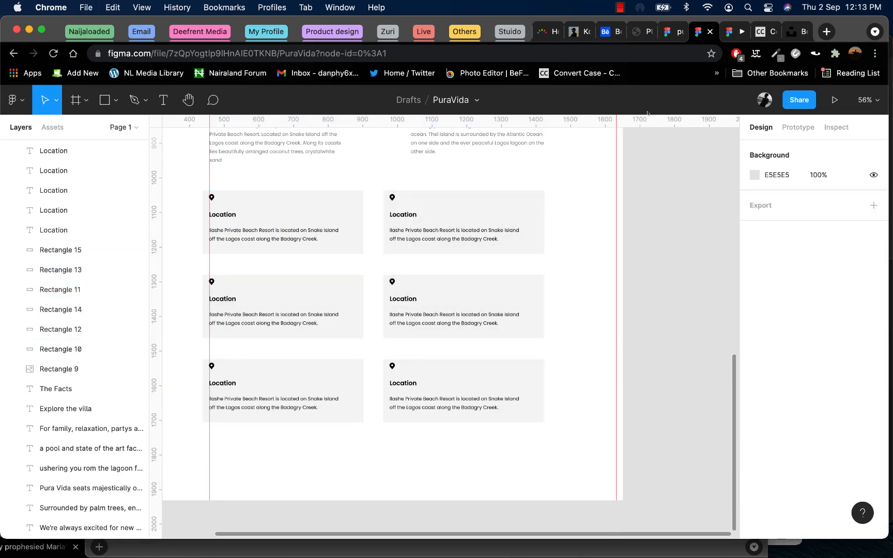
- Review the six F5F5F5 cards in the prototype preview and return to the design file
left_click(726, 40)
scroll(618, 361, "down", 4)
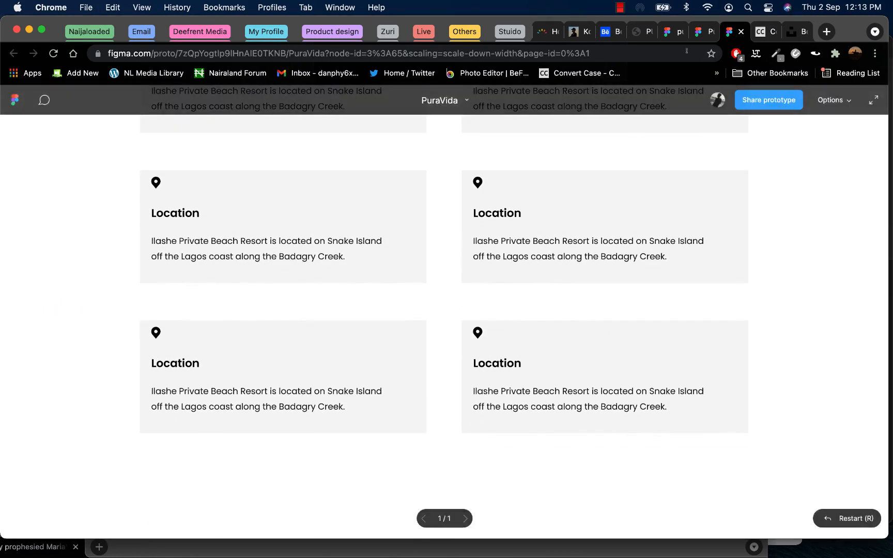
left_click(698, 39)
- Change the second card's heading in the first row to "Living address" and the second-row headings to "Pool" and "Staff"
left_click(408, 214)
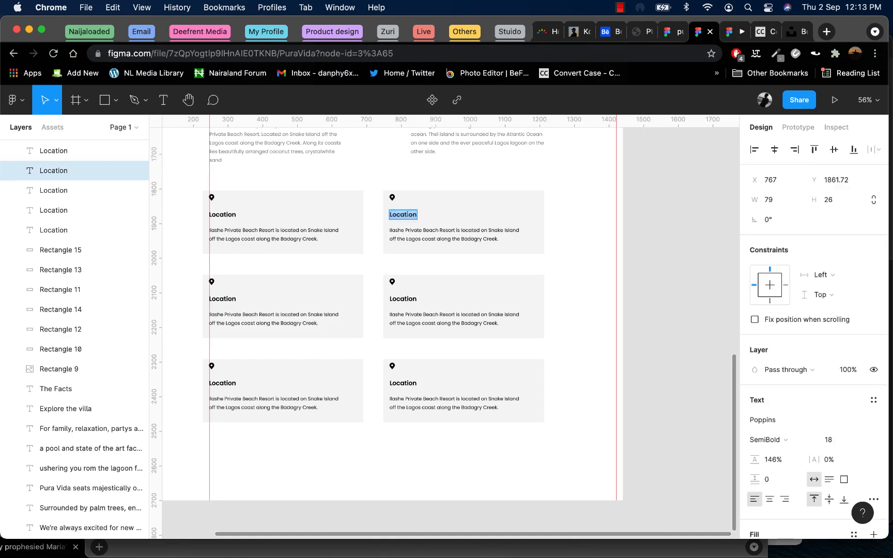
type("Living address")
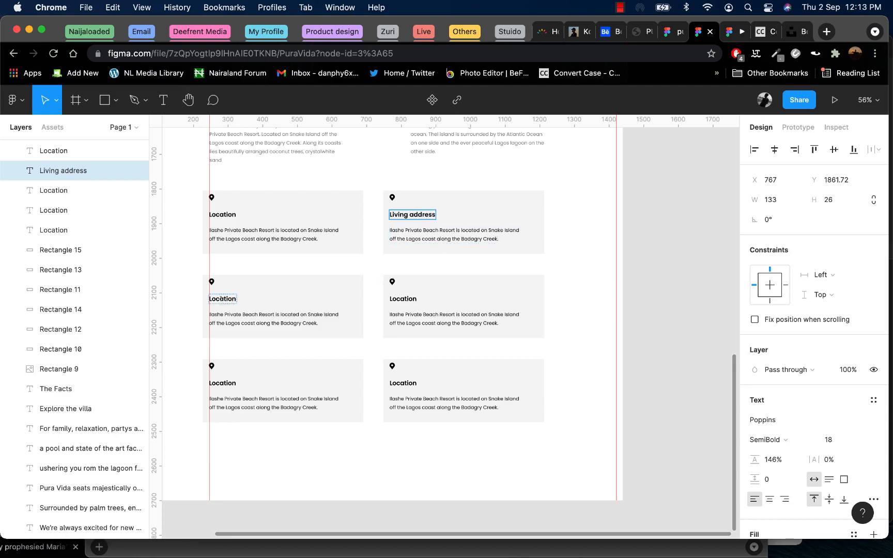
double_click(222, 298)
type("Pool")
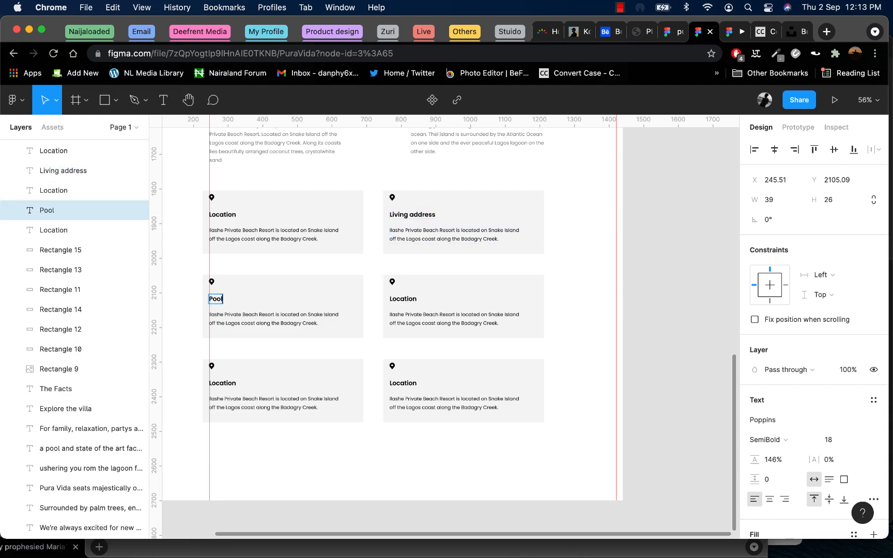
double_click(404, 298)
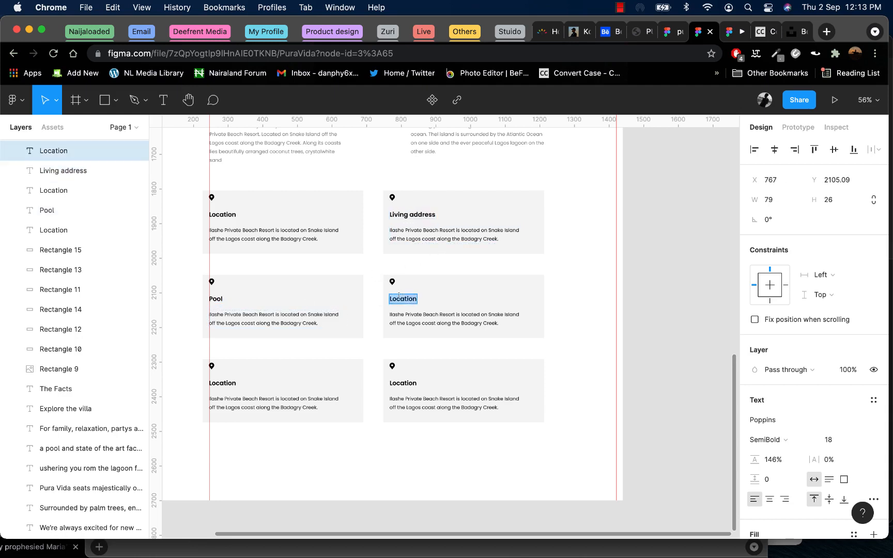
type("Staff")
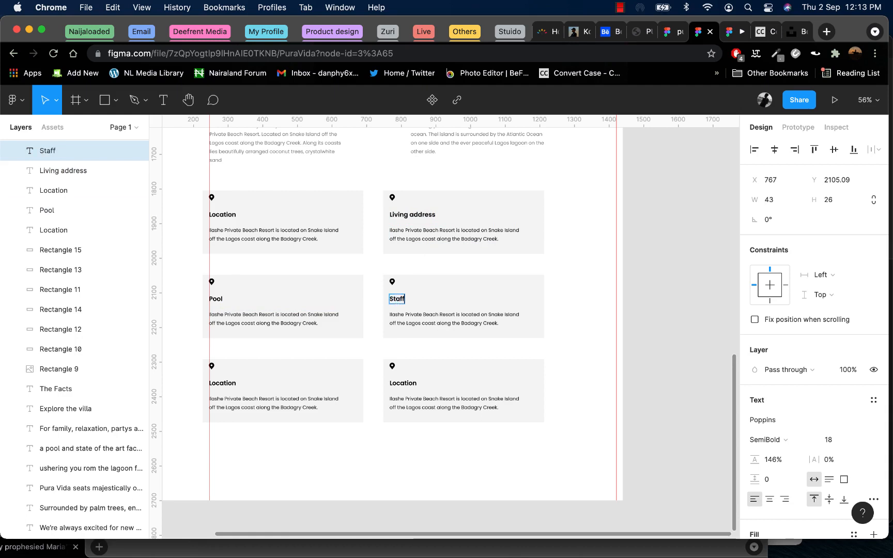
- Change the headings of the two third-row cards to "Dining" and "Communication"
double_click(220, 383)
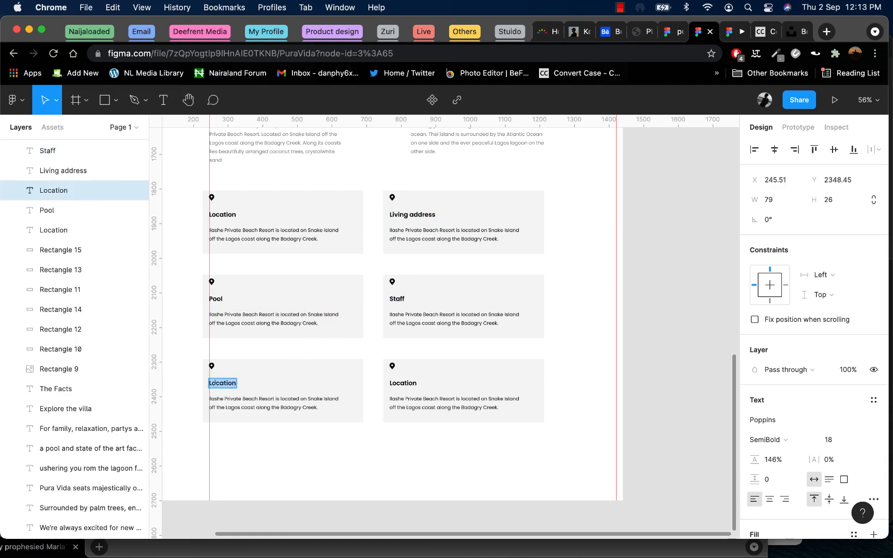
type("Dining")
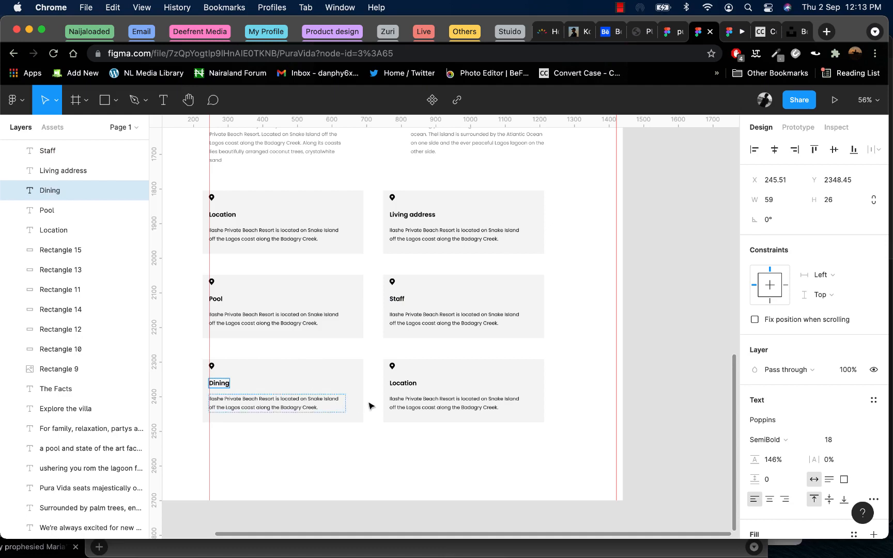
double_click(403, 383)
type("C")
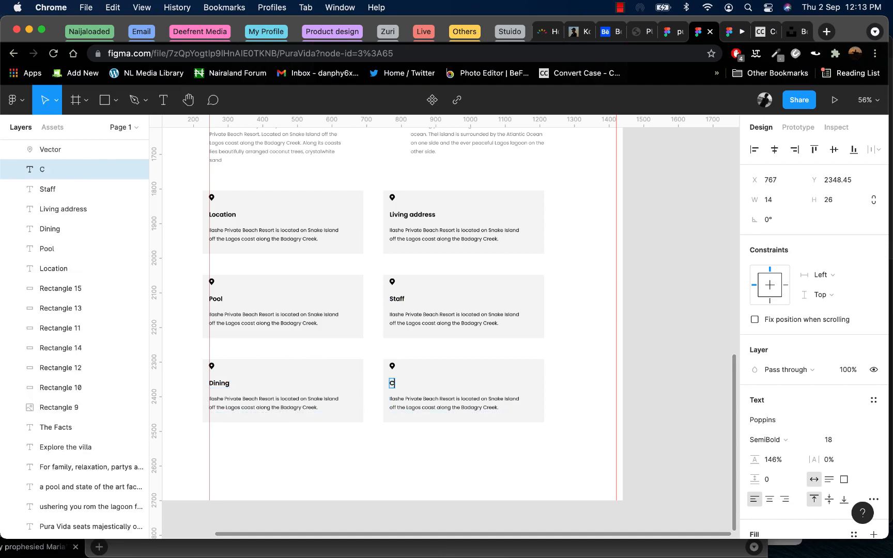
type("ommunication")
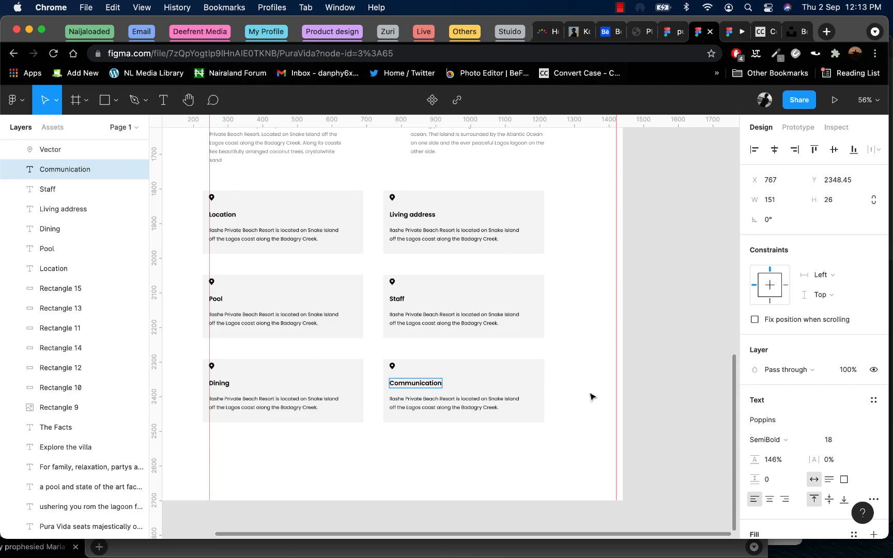
key("Escape")
- Replace the Living address card's description with the Living Areas text from Convert Case and move it up to about Y 1896
left_click(766, 31)
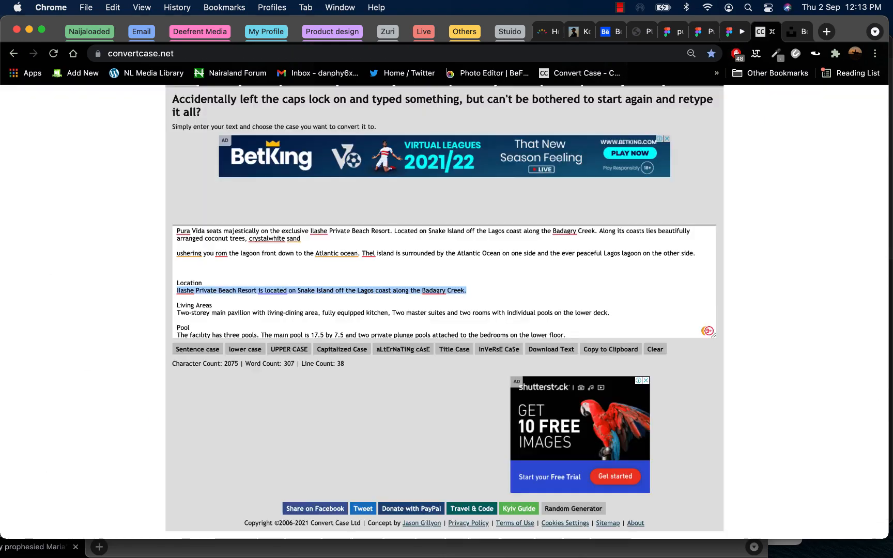
scroll(445, 281, "down", 1)
left_click_drag(611, 298, 177, 297)
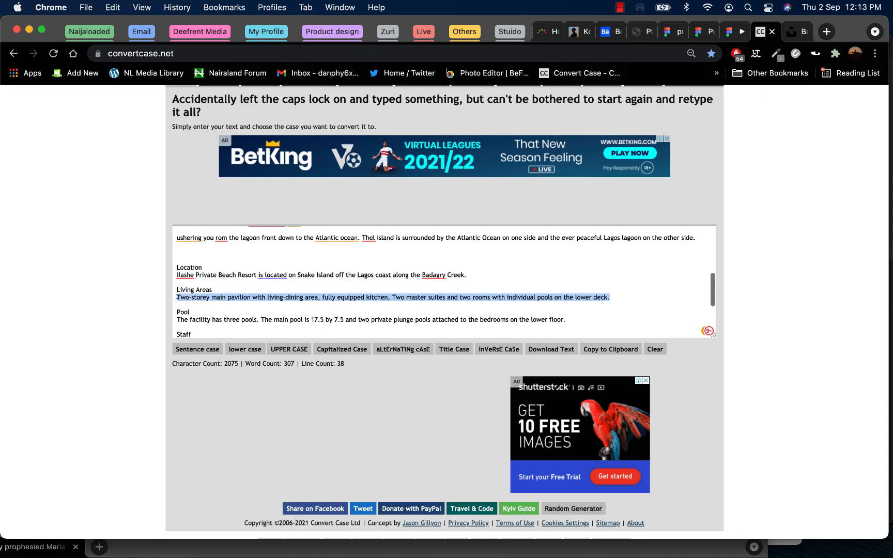
left_click(712, 32)
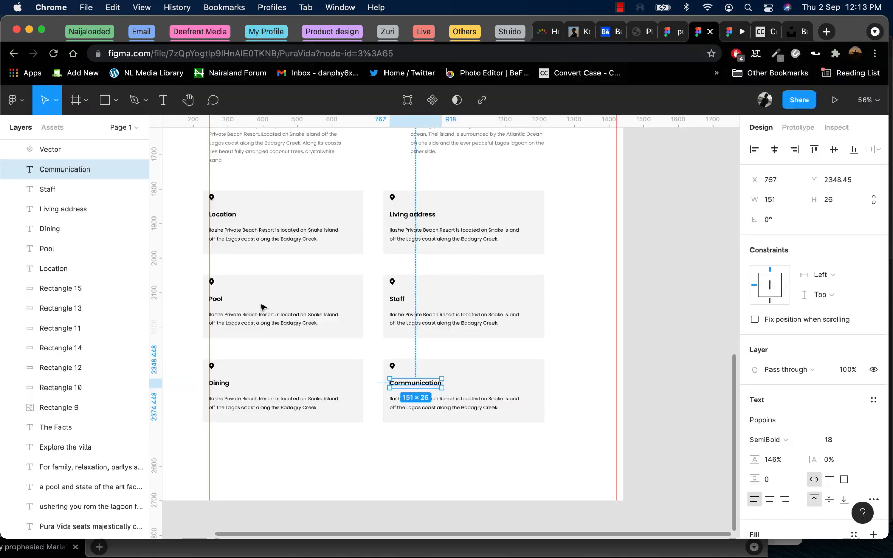
double_click(419, 228)
key("super+v")
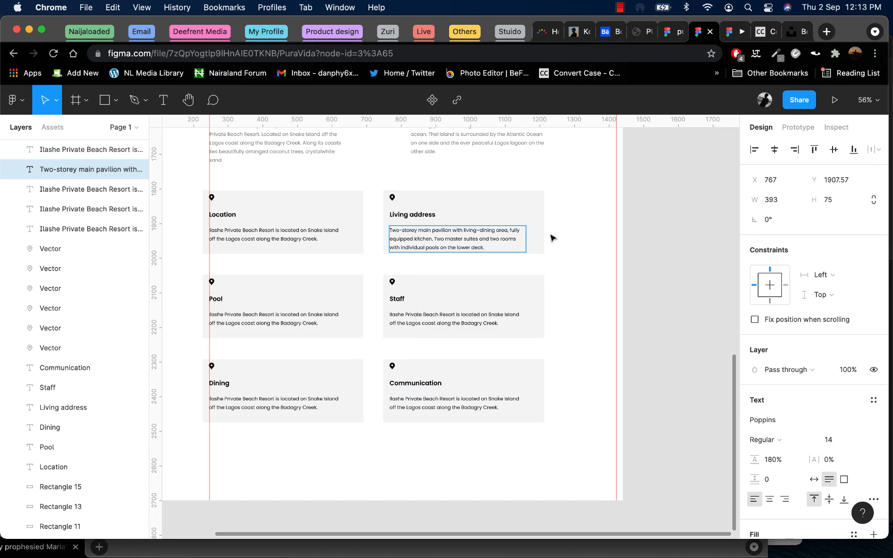
key("Escape")
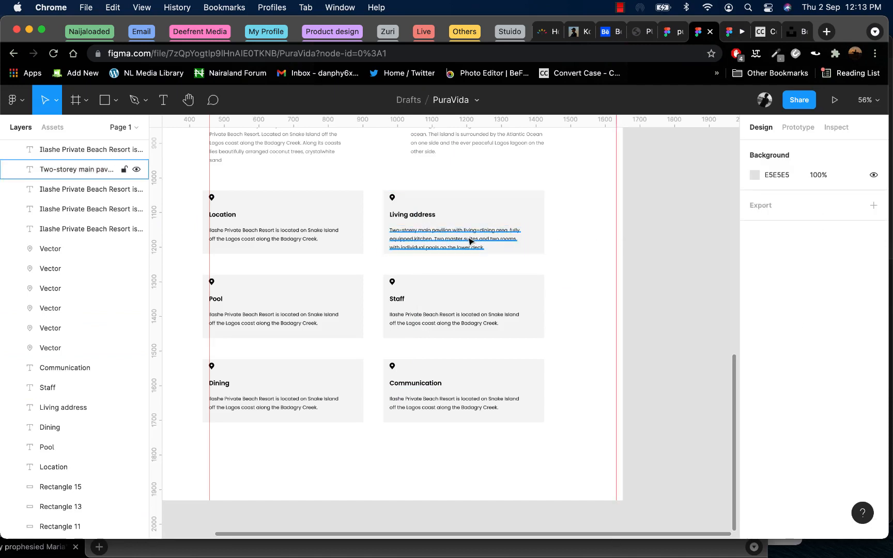
left_click_drag(428, 240, 458, 234)
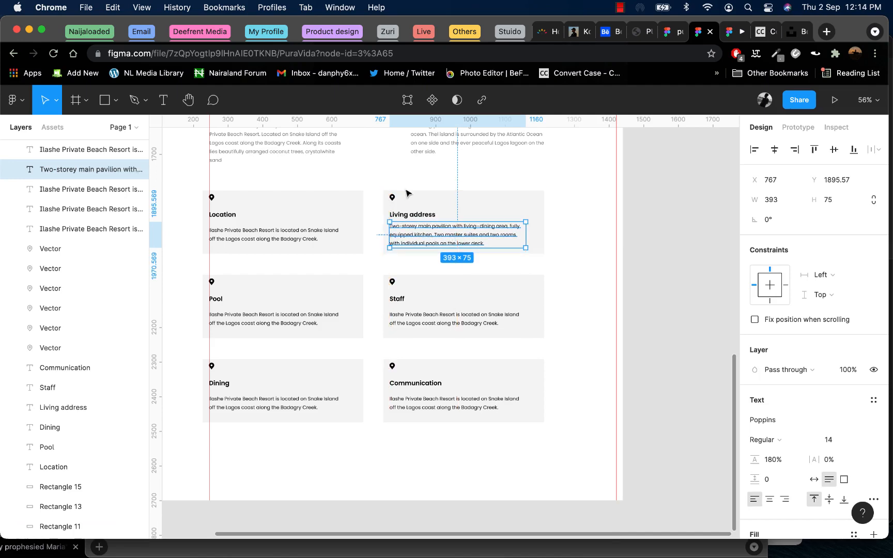
left_click(666, 229)
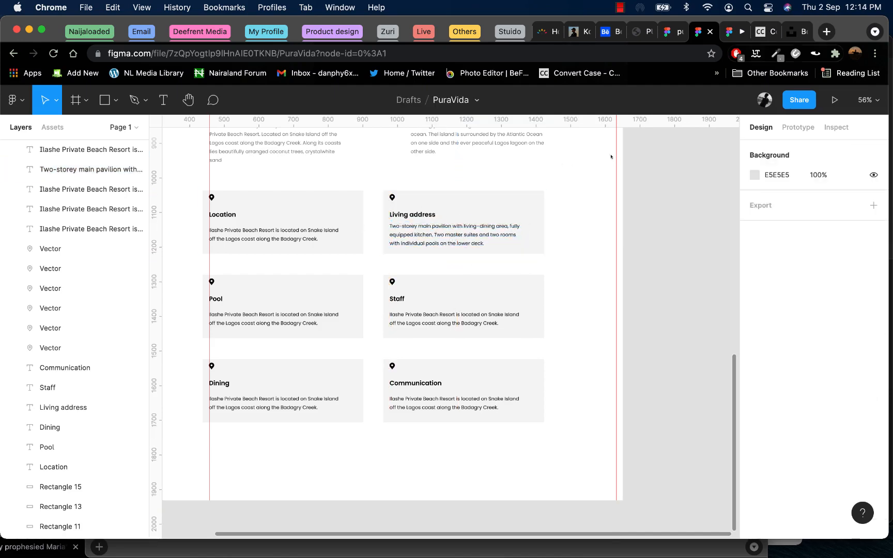
- Replace the Pool card's description with the Pool text from Convert Case and move it up to about Y 2146
left_click(735, 33)
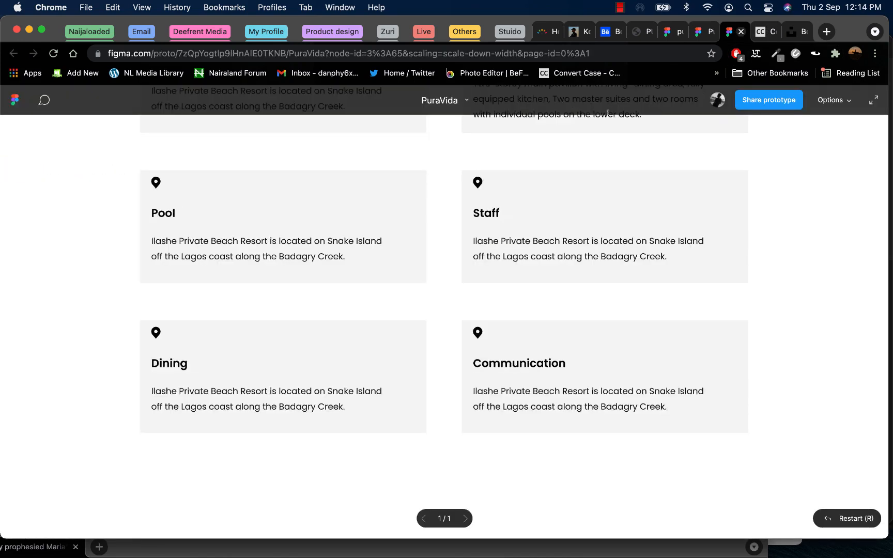
key("ctrl+Tab")
scroll(488, 298, "down", 1)
left_click_drag(571, 285, 156, 288)
key("super+c")
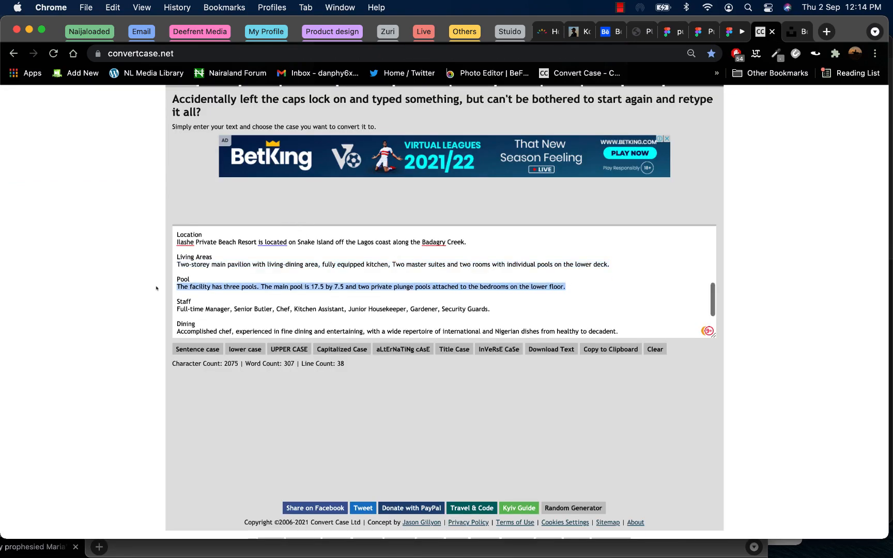
left_click(703, 31)
left_click(229, 328)
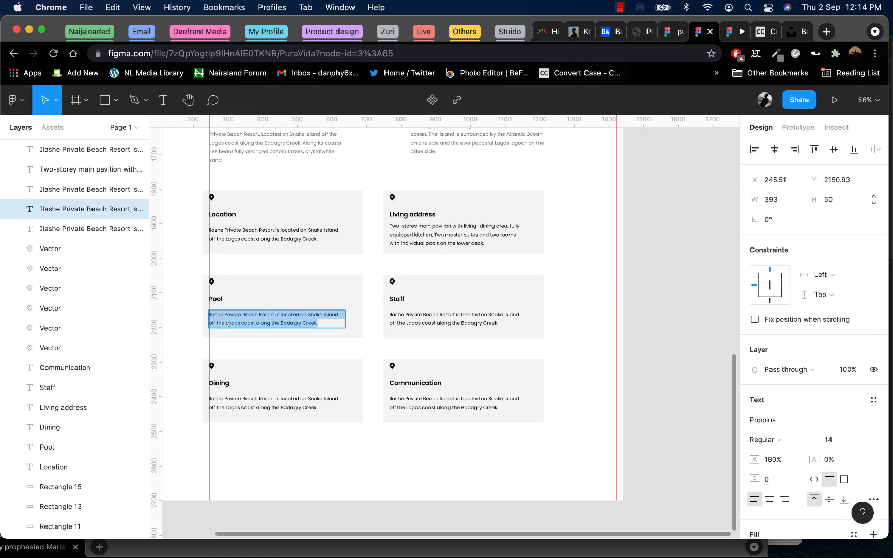
key("super+v")
key("Escape")
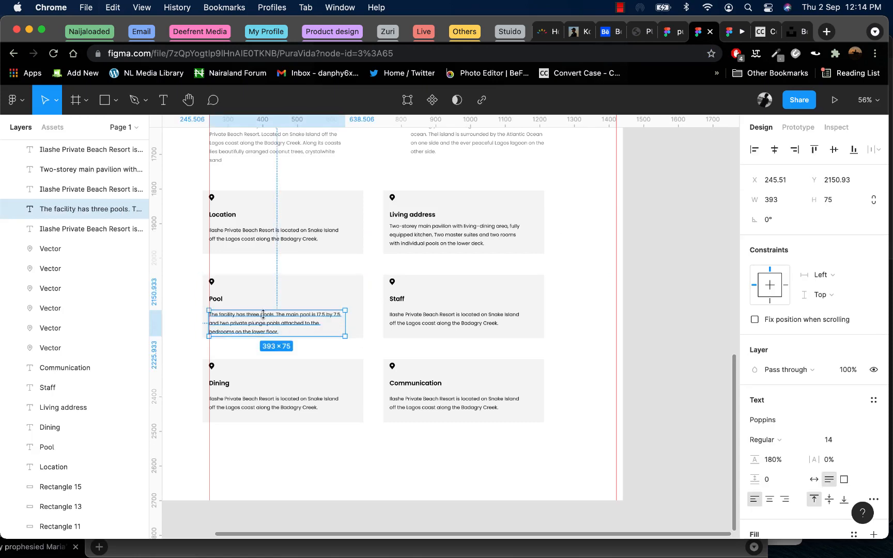
left_click_drag(263, 313, 263, 312)
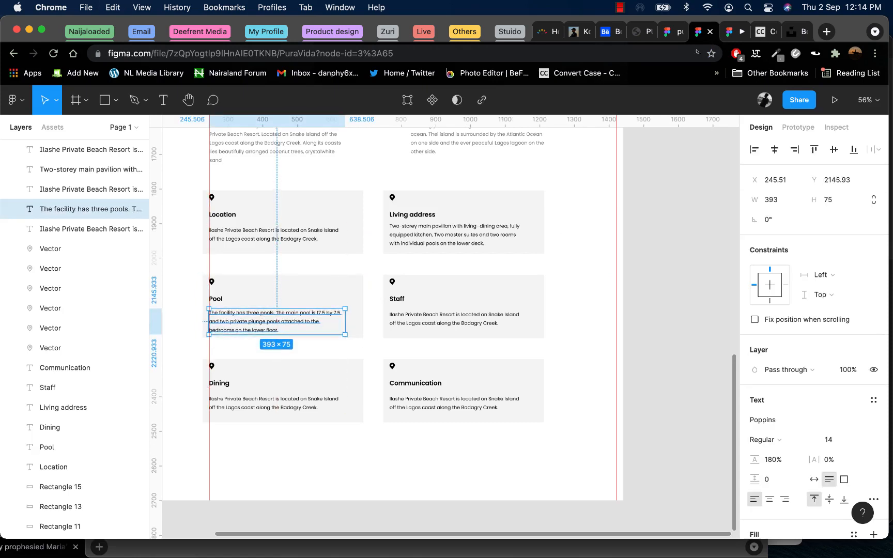
- Copy the Staff text from Convert Case and paste it over the Staff card's description in the design file
left_click(765, 32)
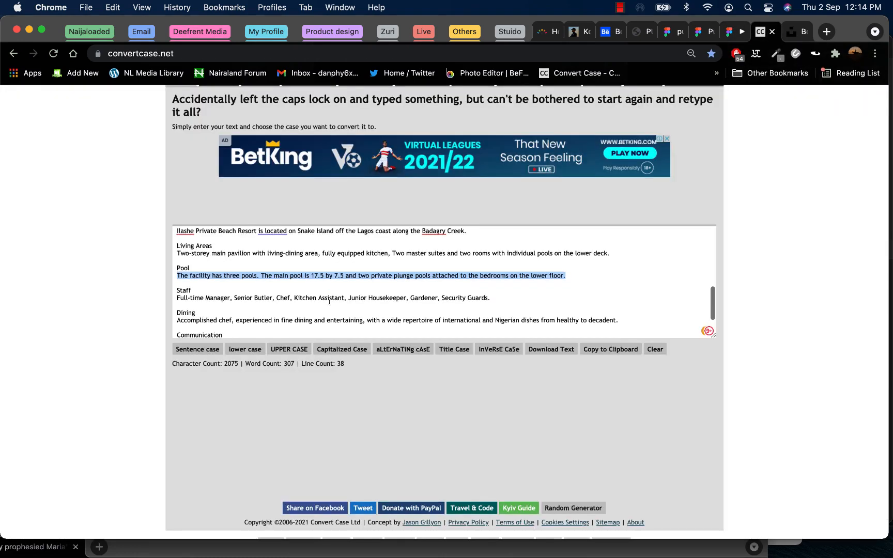
left_click_drag(489, 297, 175, 298)
key("super+c")
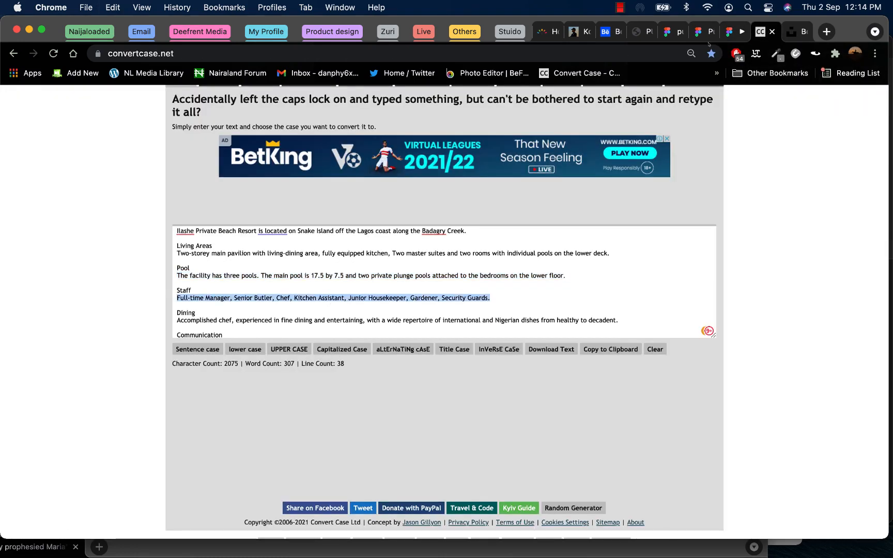
left_click(699, 32)
left_click(480, 319)
double_click(480, 319)
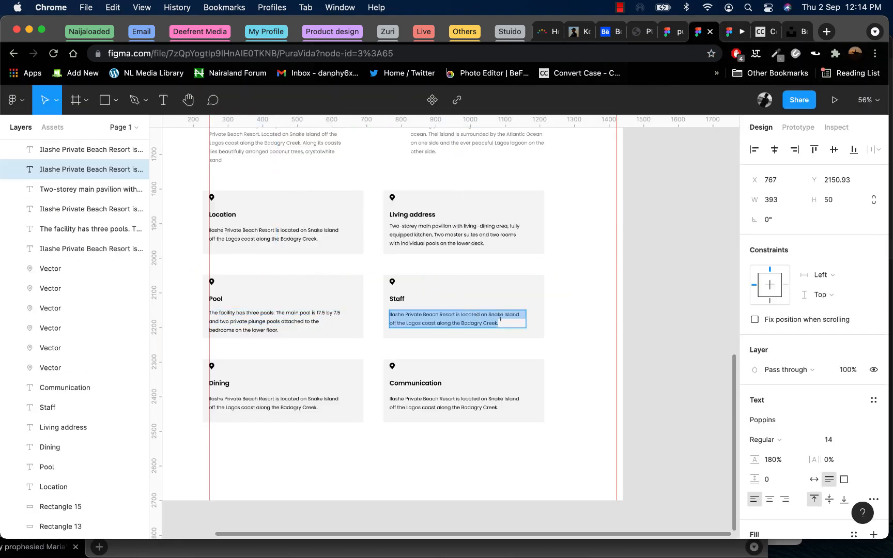
key("super+v")
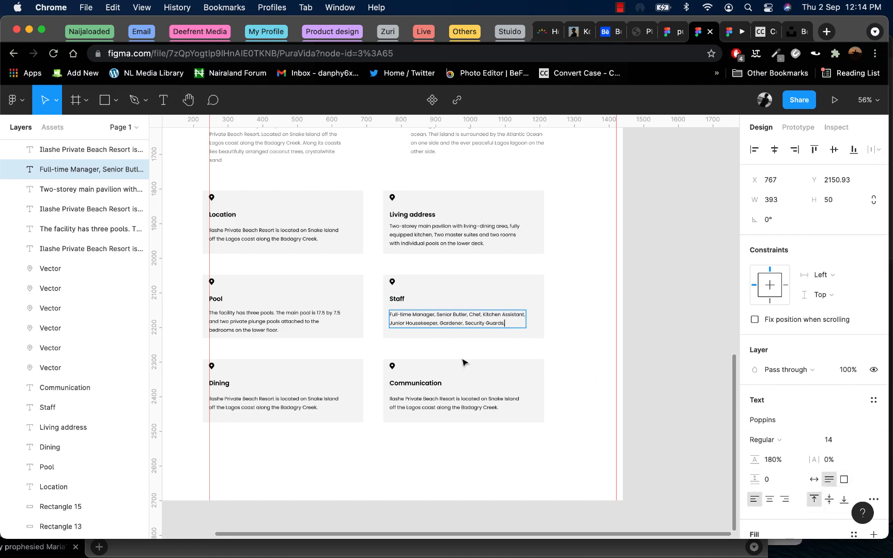
- Replace the Dining card's description with the Dining text from Convert Case and move it up to about Y 2385
left_click(284, 400)
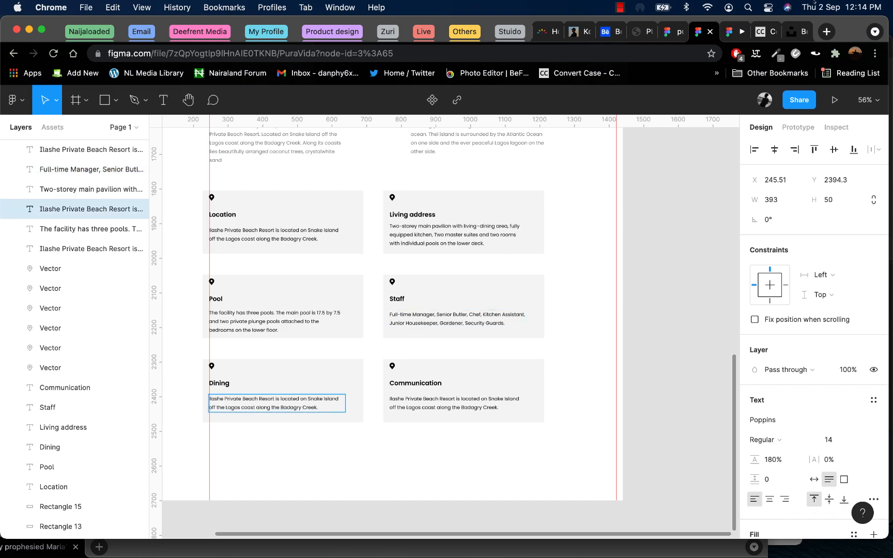
left_click(765, 34)
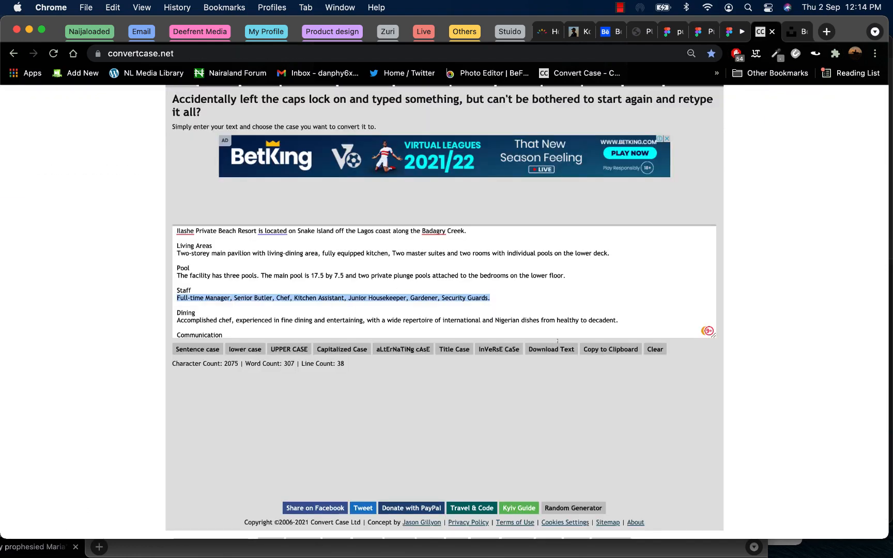
left_click_drag(619, 321, 176, 320)
key("cmd+c")
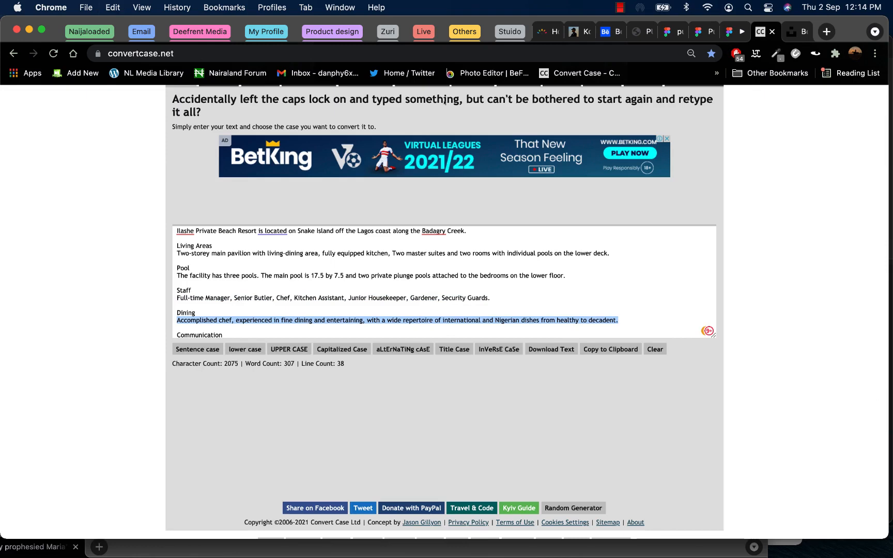
left_click(698, 32)
double_click(263, 408)
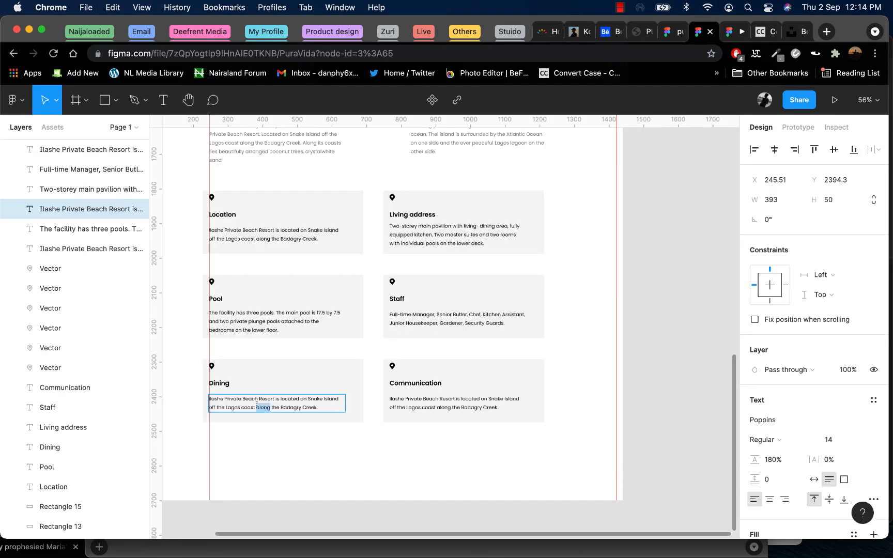
key("cmd+a")
key("cmd+v")
key("Escape")
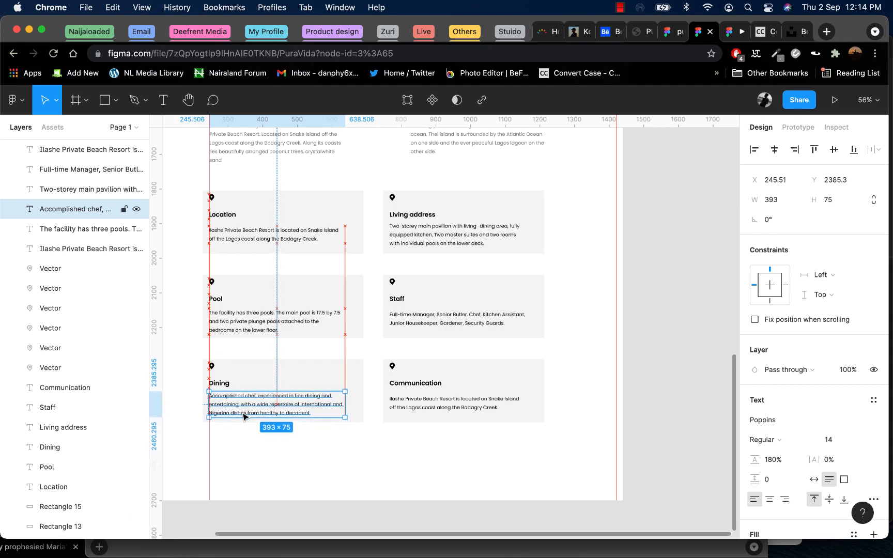
left_click(313, 442)
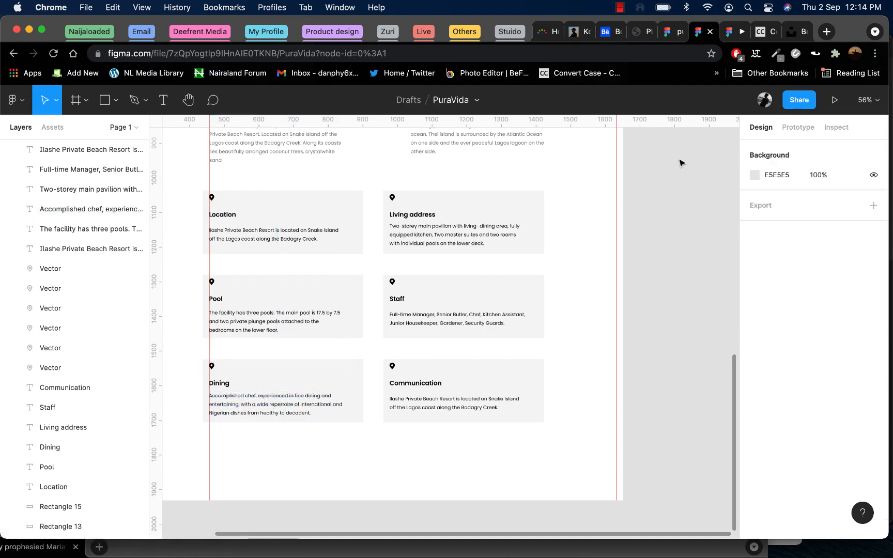
- Replace the Communication card's description with "Complimentary WiFi is available throughout the villa." copied from Convert Case
left_click(731, 33)
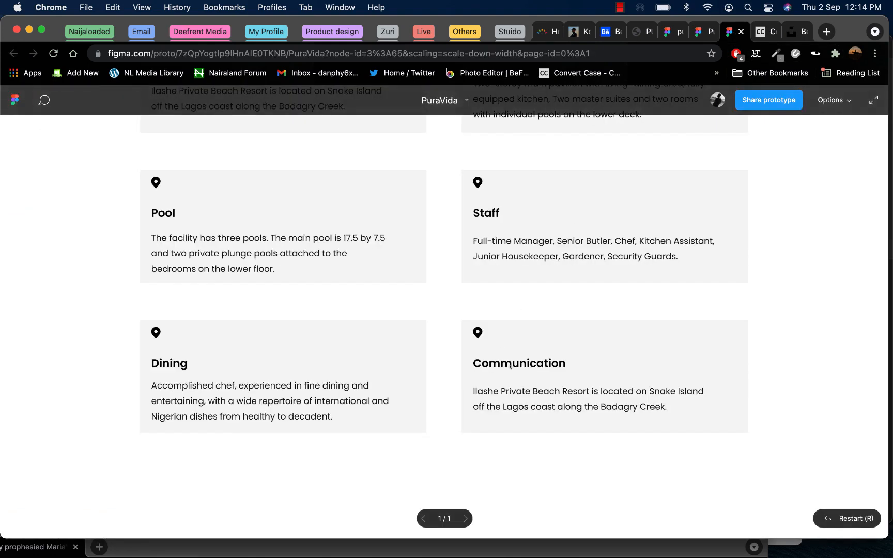
left_click(767, 32)
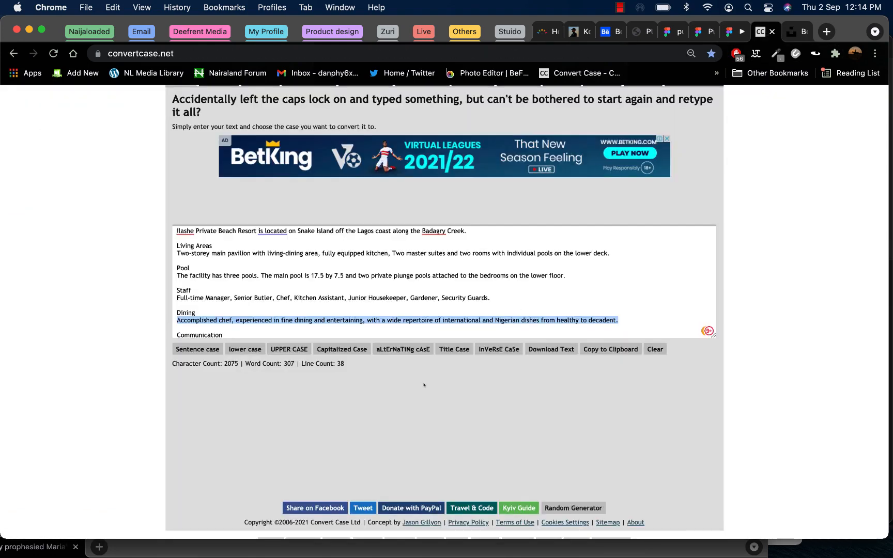
scroll(413, 306, "down", 1)
left_click(343, 321)
left_click_drag(342, 322, 180, 323)
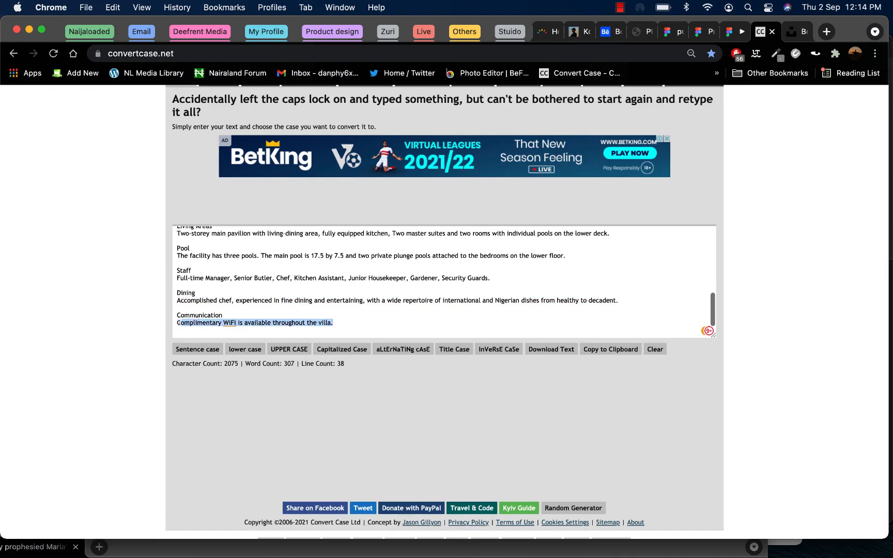
key("super+c")
left_click(698, 30)
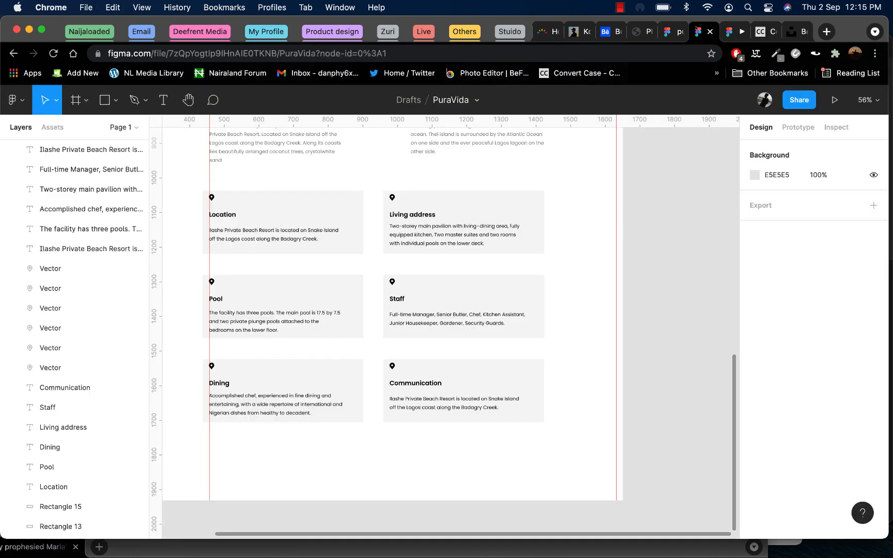
double_click(406, 399)
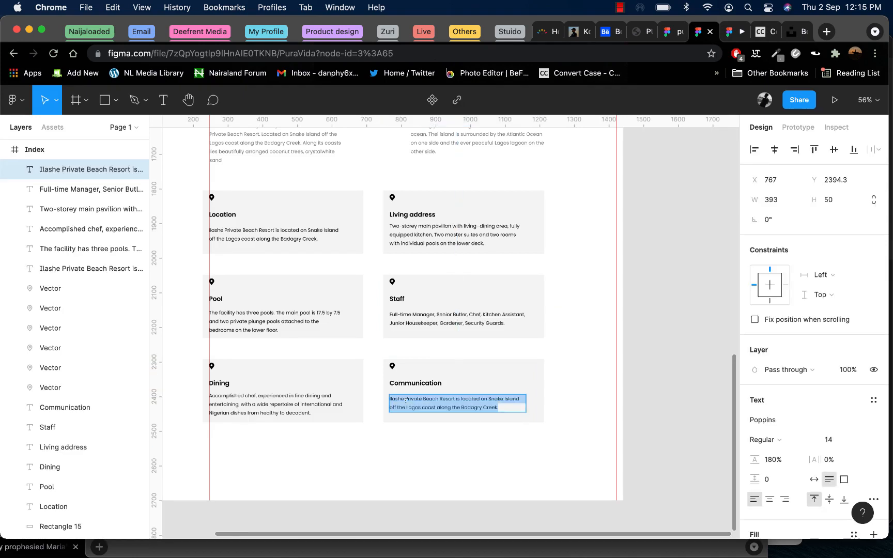
key("super+v")
left_click(586, 399)
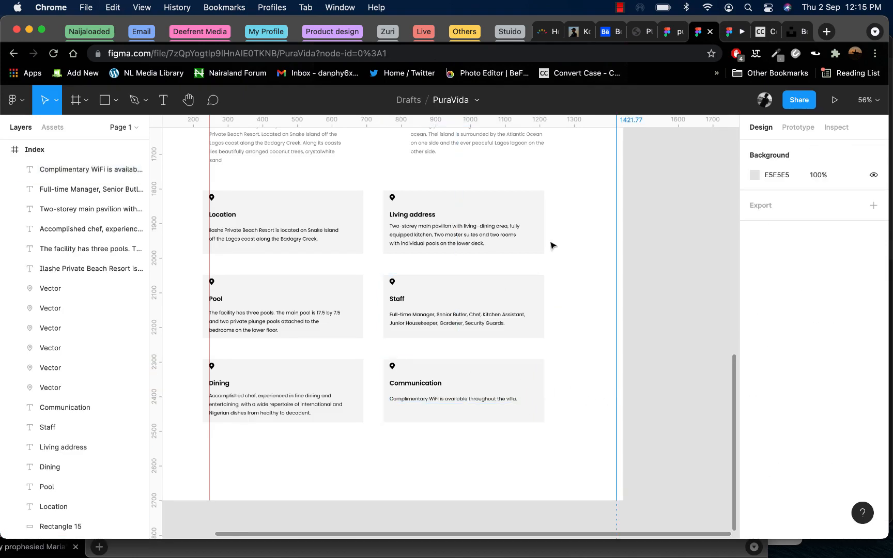
- Open the Iconify plugin and choose the fa-solid:location-arrow icon from the location results
left_click(393, 198)
right_click(393, 202)
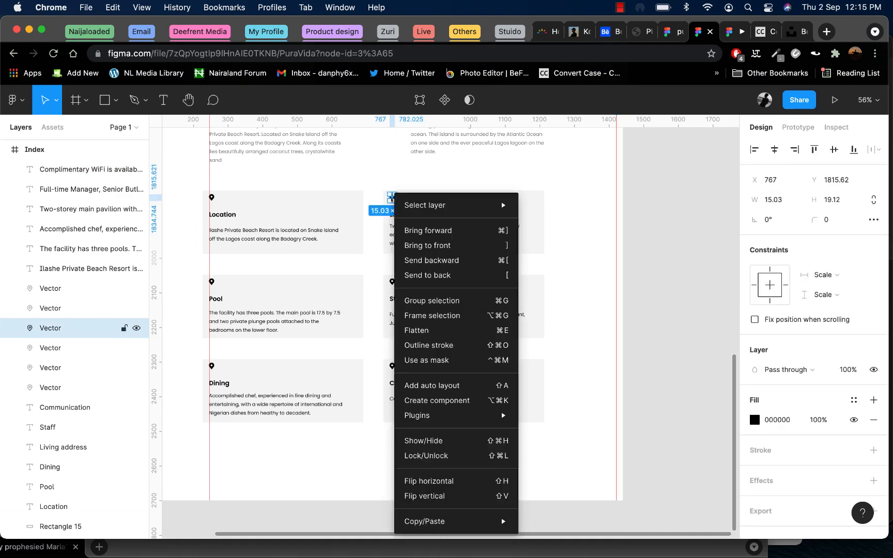
mouse_move(420, 416)
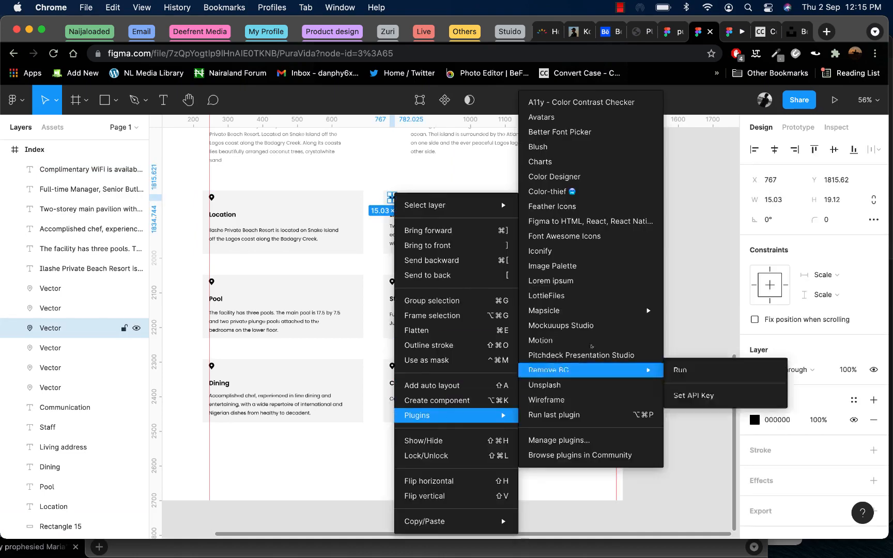
left_click(551, 252)
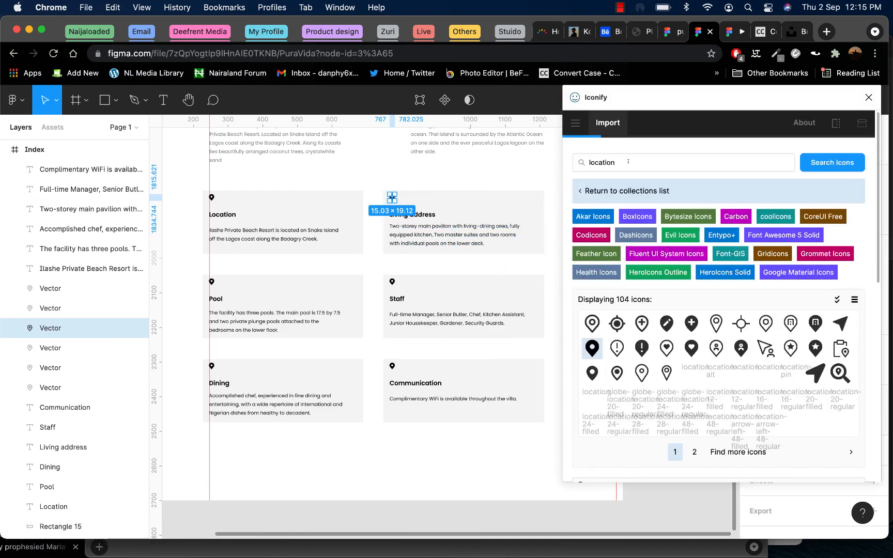
left_click(429, 203)
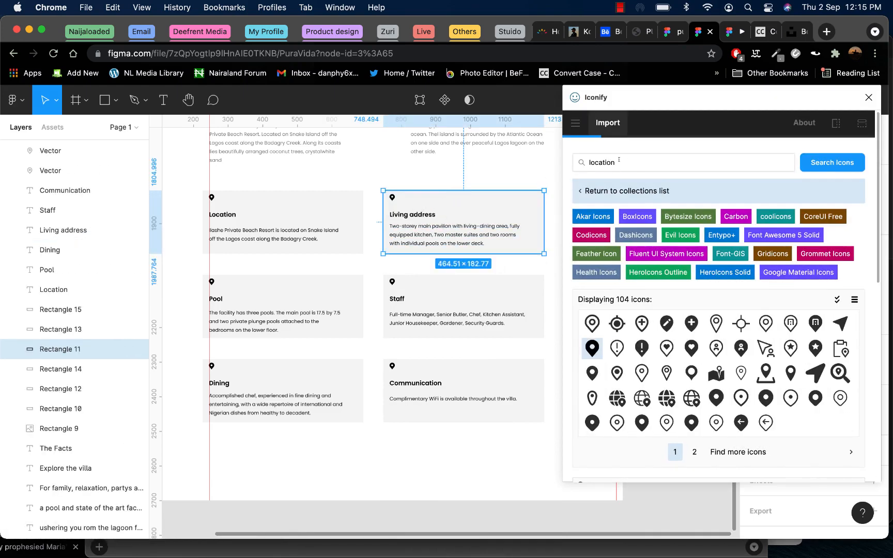
left_click_drag(621, 162, 563, 164)
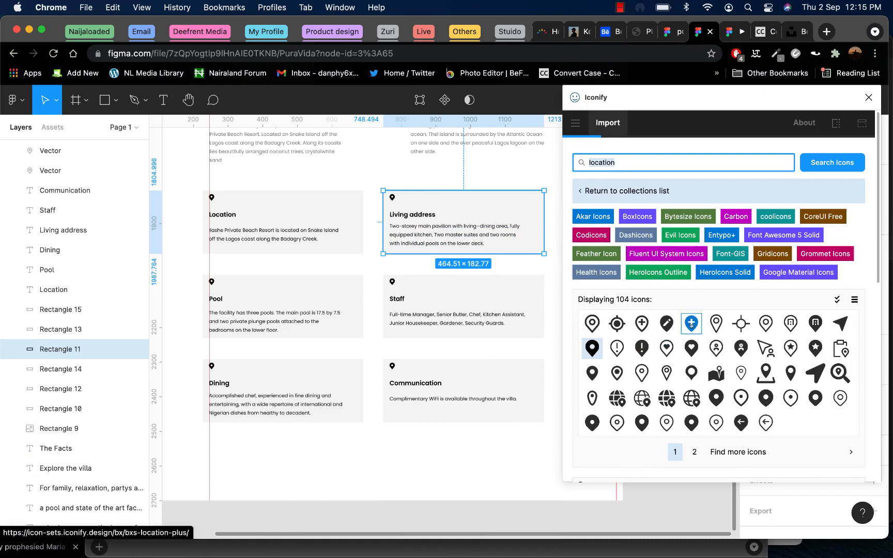
left_click(741, 324)
scroll(742, 325, "down", 10)
scroll(741, 326, "up", 10)
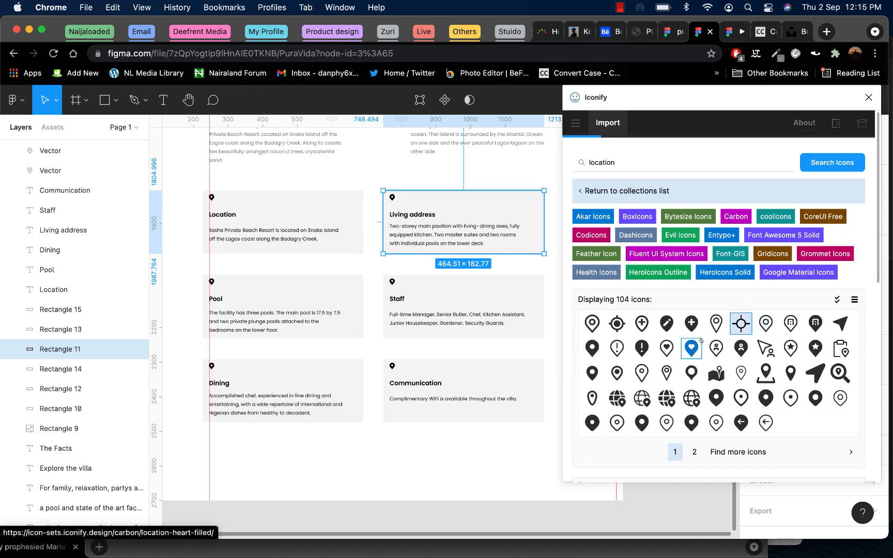
scroll(742, 388, "down", 2)
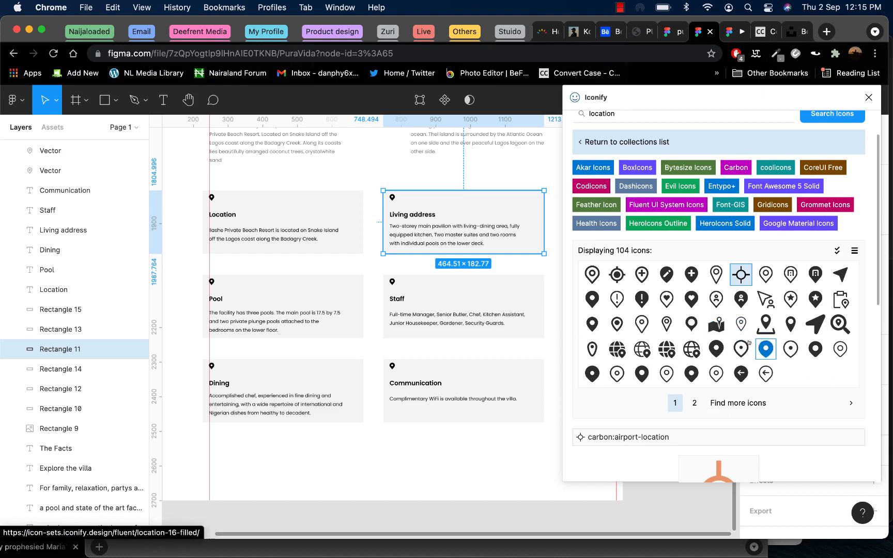
left_click(816, 324)
scroll(694, 307, "down", 5)
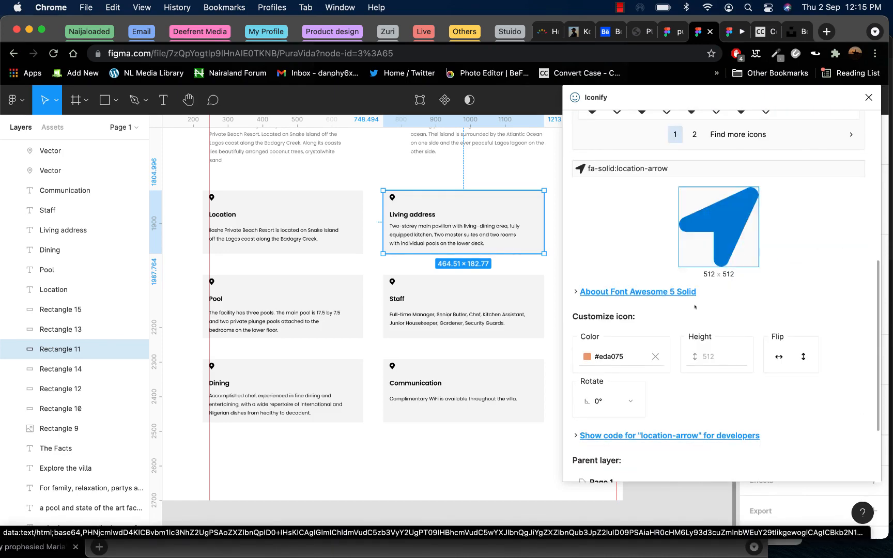
- Set the location-arrow icon's colour to black (#000) and import it into the design
scroll(694, 307, "down", 3)
left_click(644, 252)
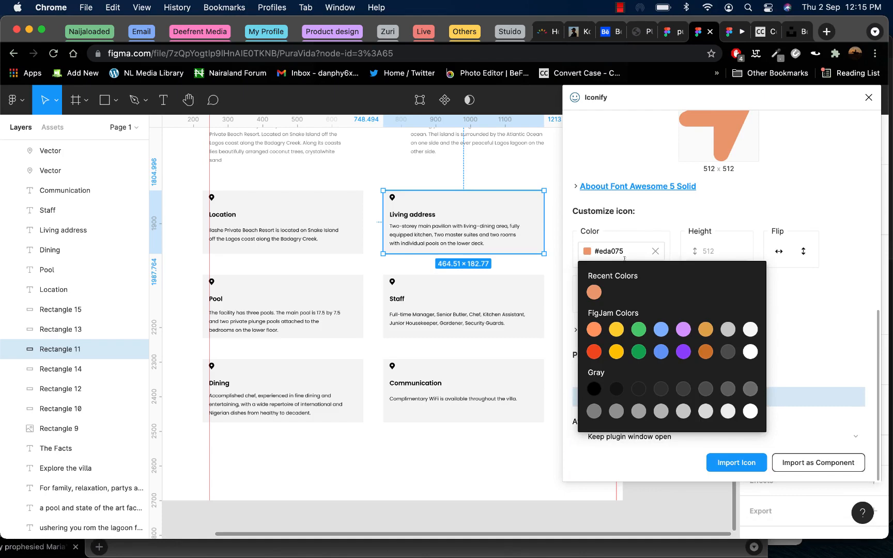
left_click(595, 389)
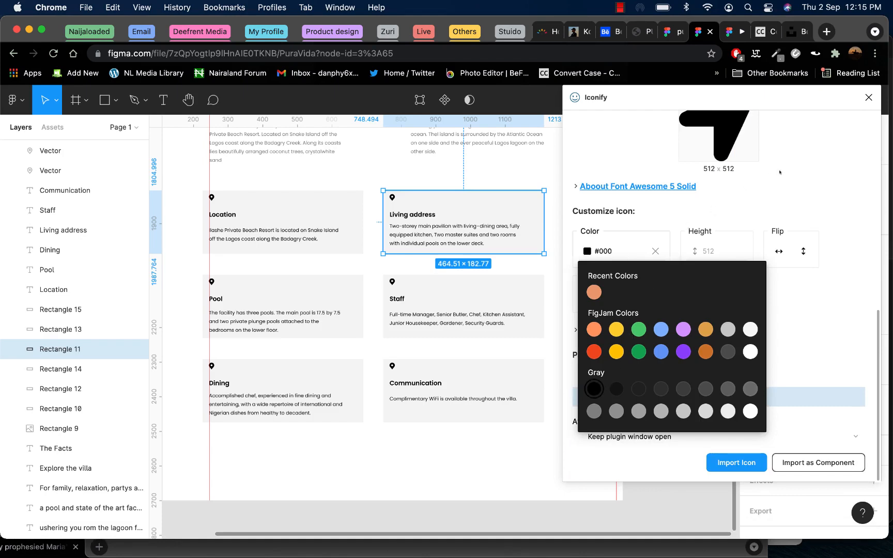
left_click(772, 352)
left_click(748, 468)
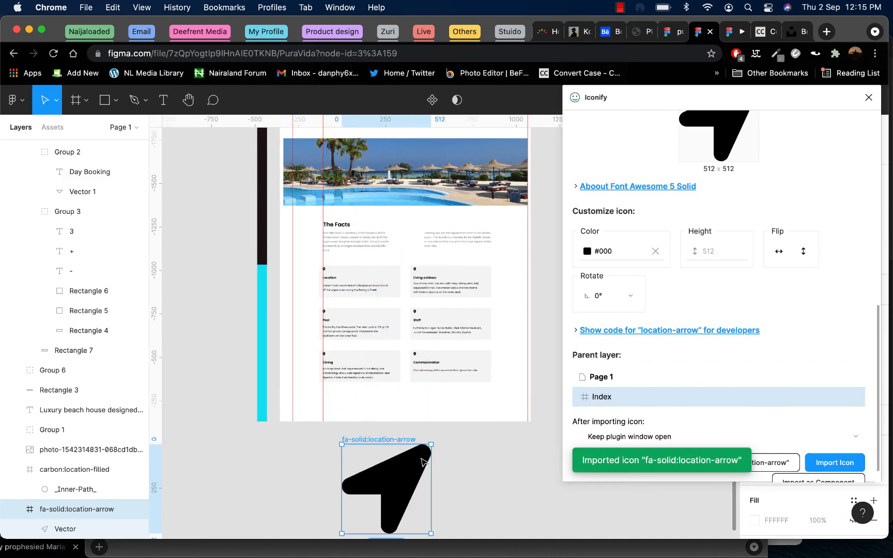
- Shrink the imported arrow icon to about 103 × 103 and ungroup it from its frame
left_click_drag(429, 444, 349, 481)
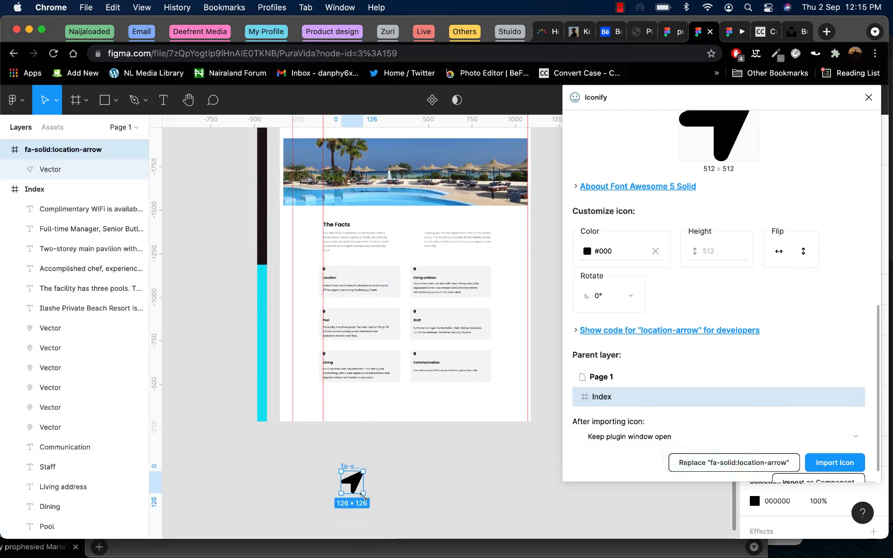
right_click(349, 480)
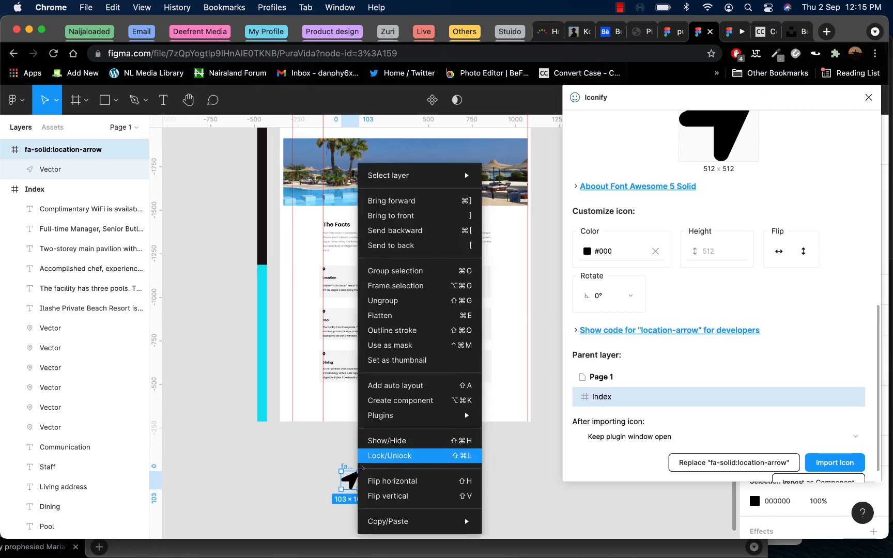
left_click(392, 301)
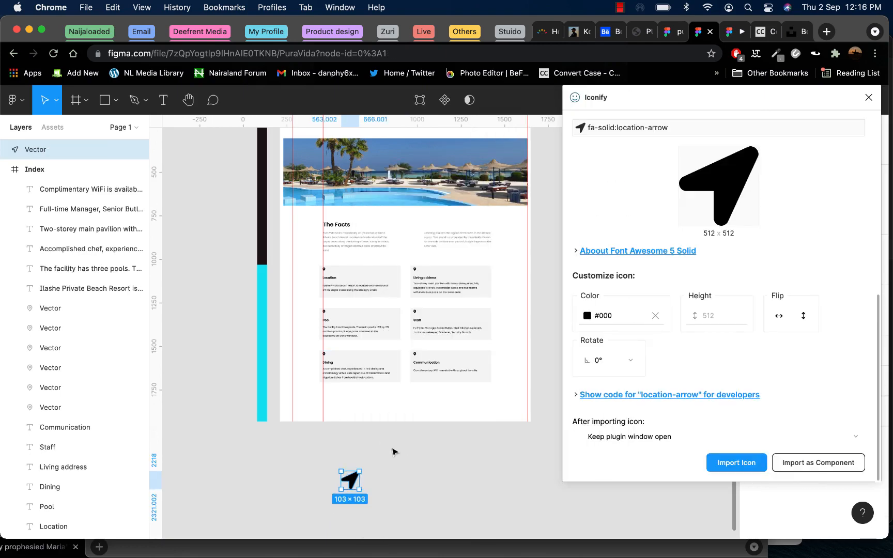
- Scale the arrow icon down to about 42 × 42 and move it onto the Living address card
left_click(394, 451)
left_click_drag(351, 480, 421, 280)
left_click(349, 492)
left_click(422, 477)
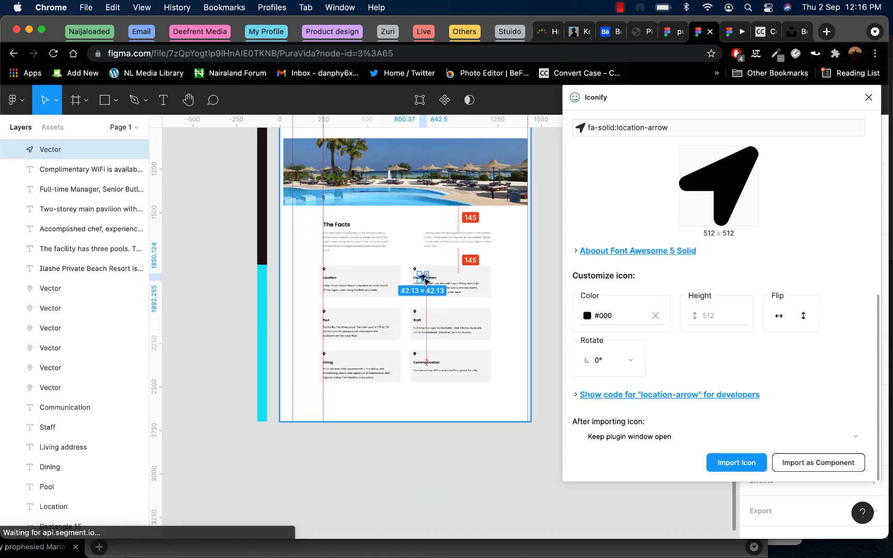
- Replace the Living address card's pin with the arrow, scaled to about 20.5 × 20.5 and placed at about X 767, Y 1815.57
scroll(421, 279, "up", 5)
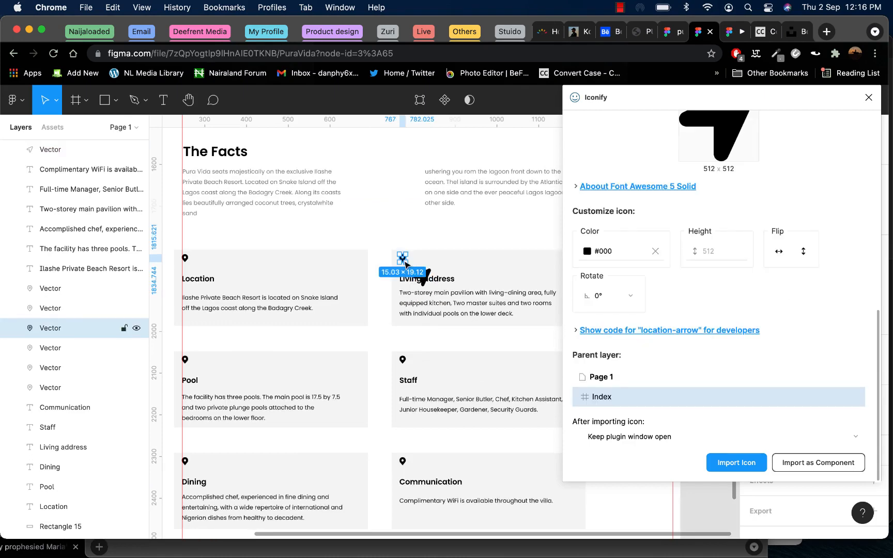
key("Escape")
double_click(427, 277)
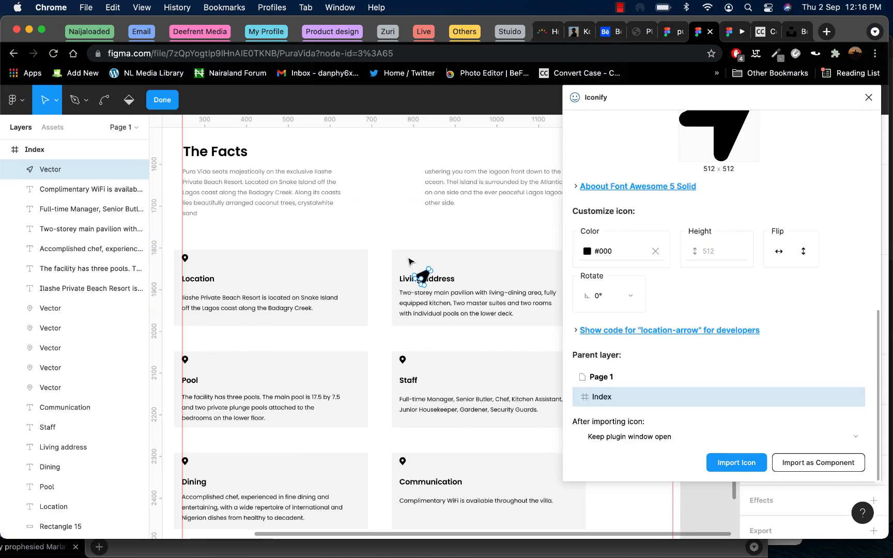
scroll(471, 280, "up", 5)
key("Escape")
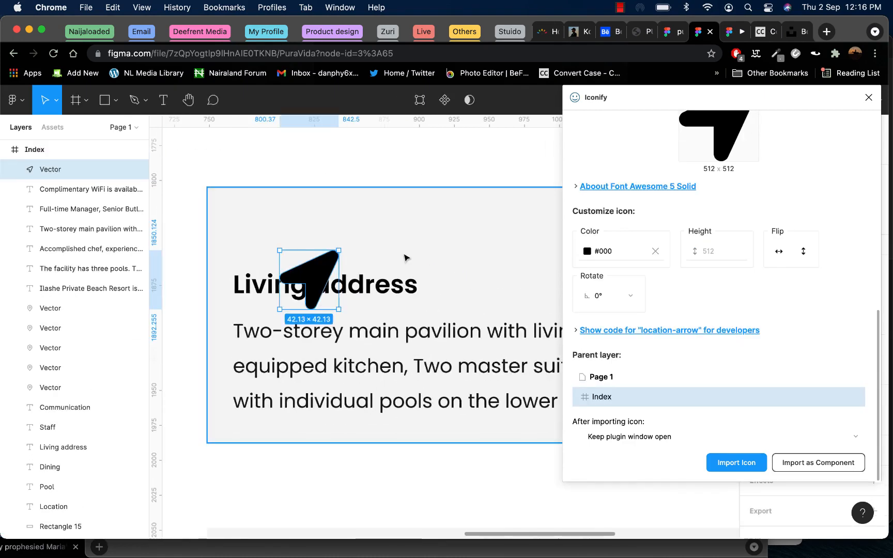
left_click_drag(316, 260, 256, 203)
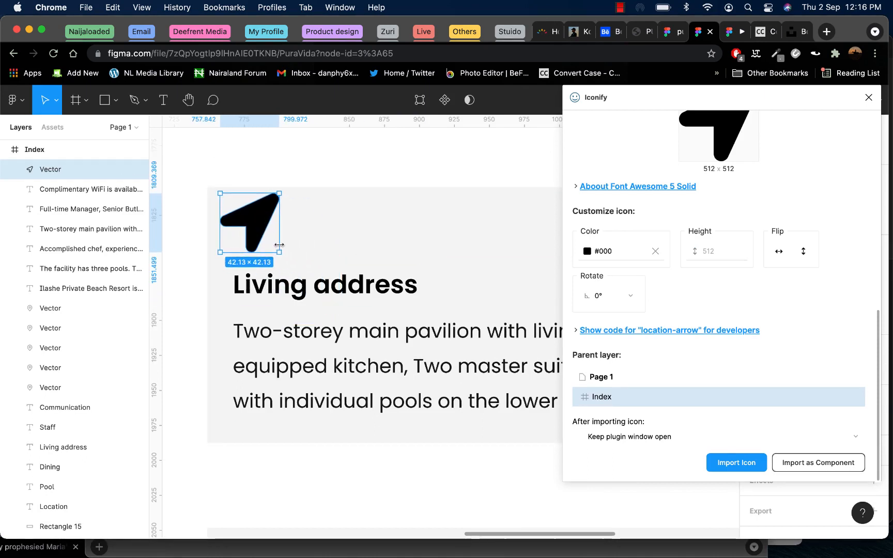
left_click_drag(278, 254, 251, 222)
scroll(250, 258, "down", 6)
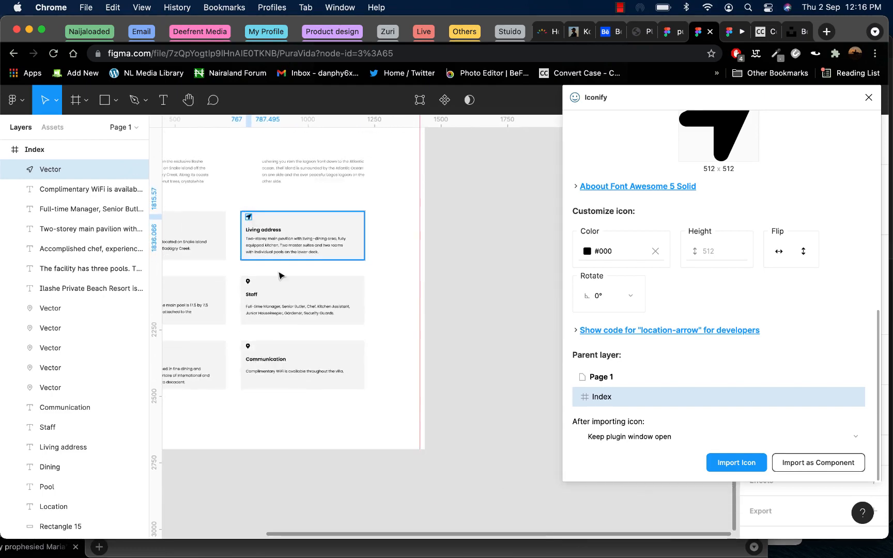
- Close Iconify and duplicate the cyan 900-high bar beside the page frame directly beneath itself at Y 1932
scroll(250, 301, "left", 2)
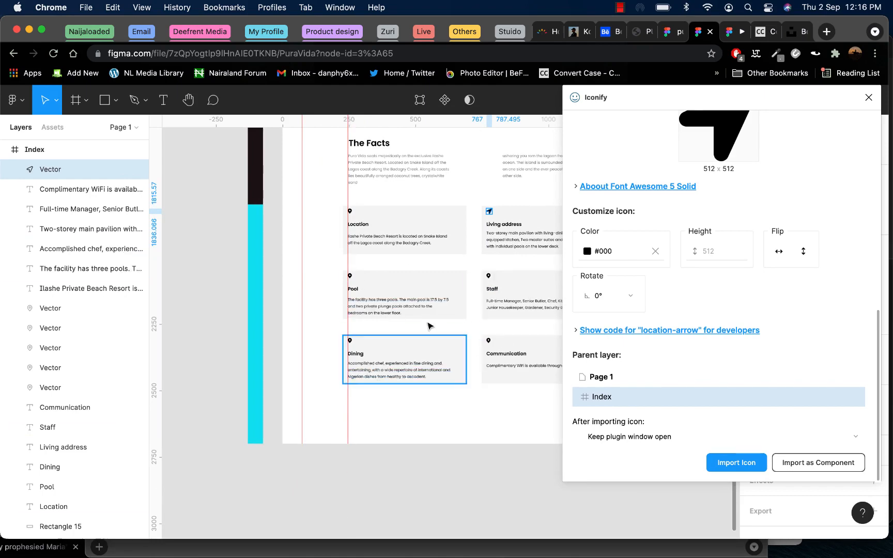
scroll(429, 323, "down", 3)
scroll(429, 323, "right", 2)
scroll(430, 326, "down", 3)
scroll(430, 326, "right", 2)
scroll(413, 290, "down", 6)
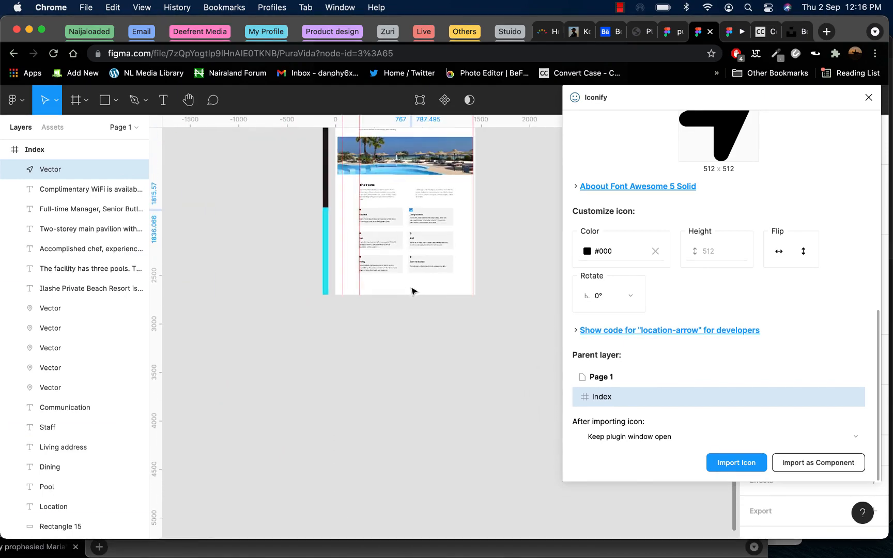
left_click(327, 246)
left_click(328, 249)
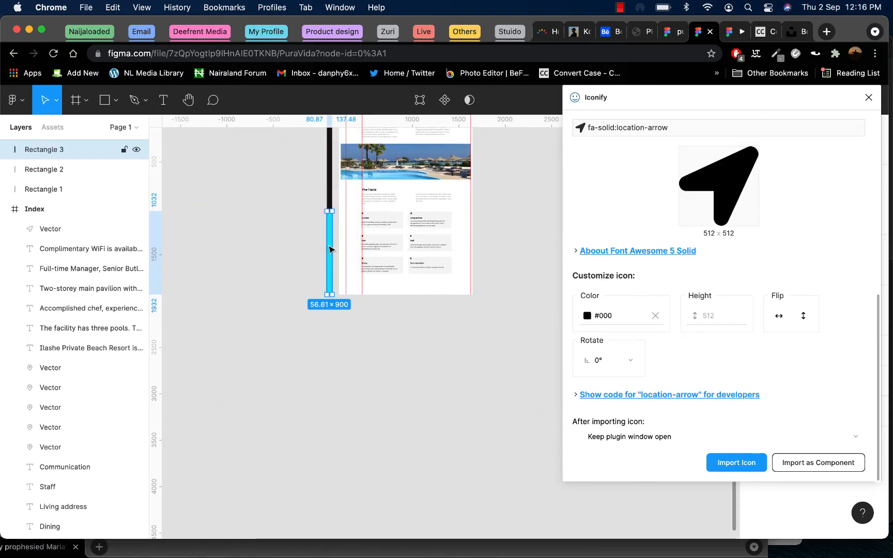
left_click(868, 98)
left_click(753, 320)
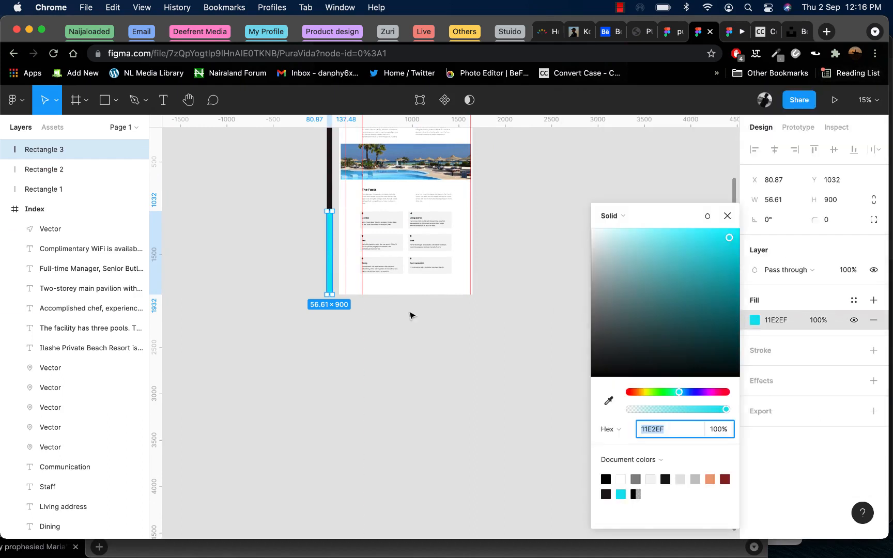
left_click_drag(331, 253, 331, 335)
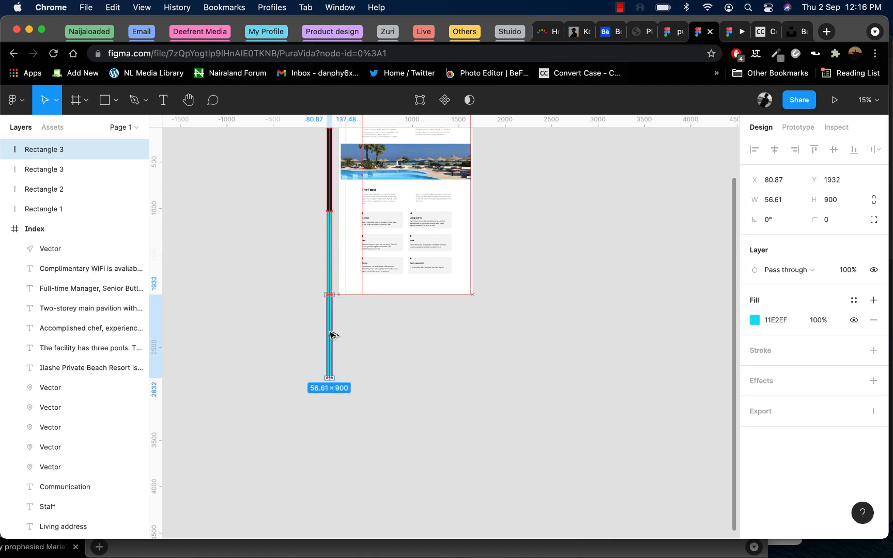
key("Escape")
- Try to extend the Index frame downward past the Facts section
right_click(409, 286)
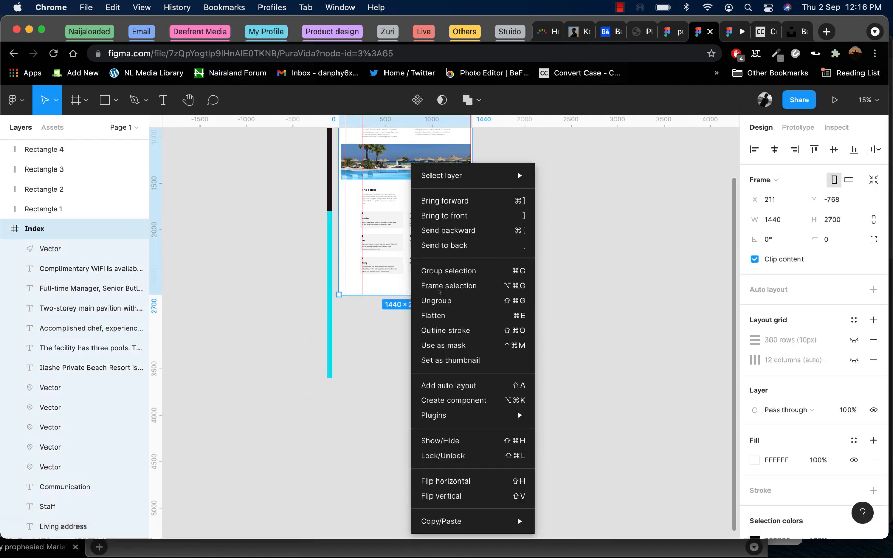
left_click(386, 285)
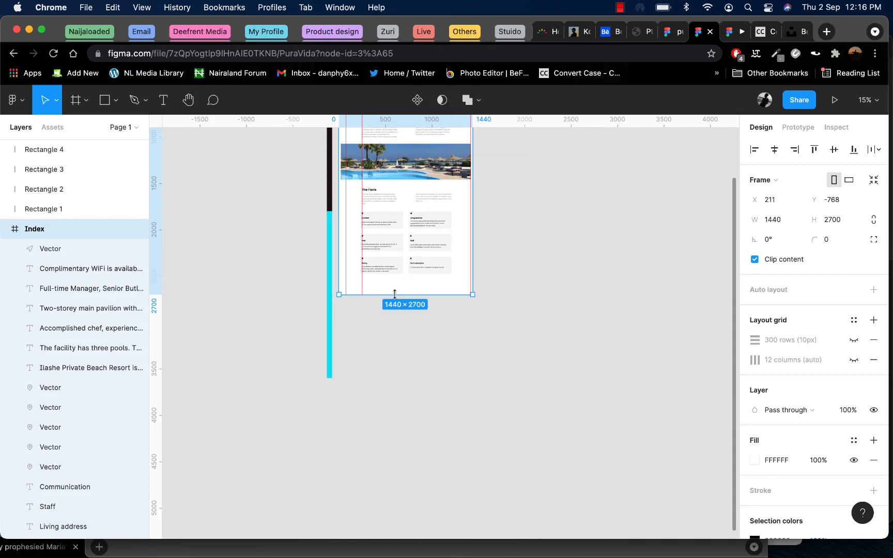
left_click_drag(394, 294, 394, 329)
key("super+z")
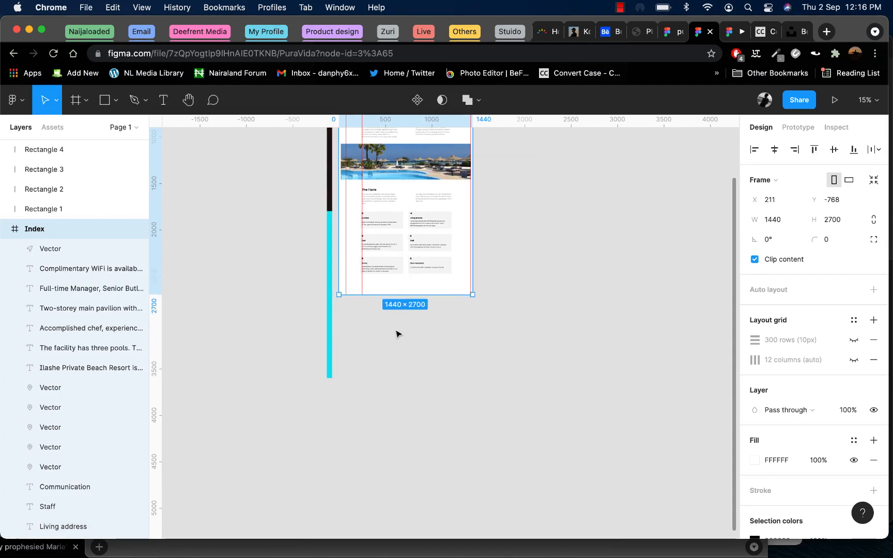
scroll(375, 223, "up", 5)
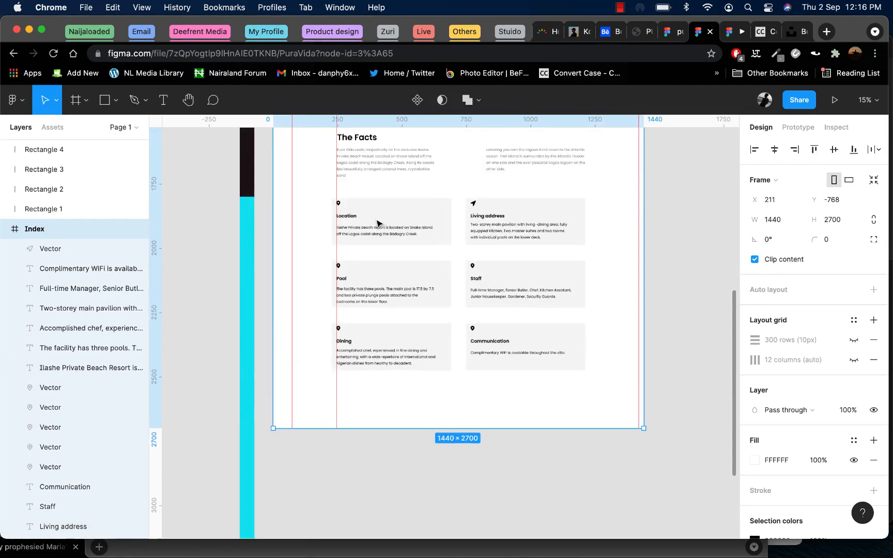
key("Escape")
scroll(355, 212, "up", 5)
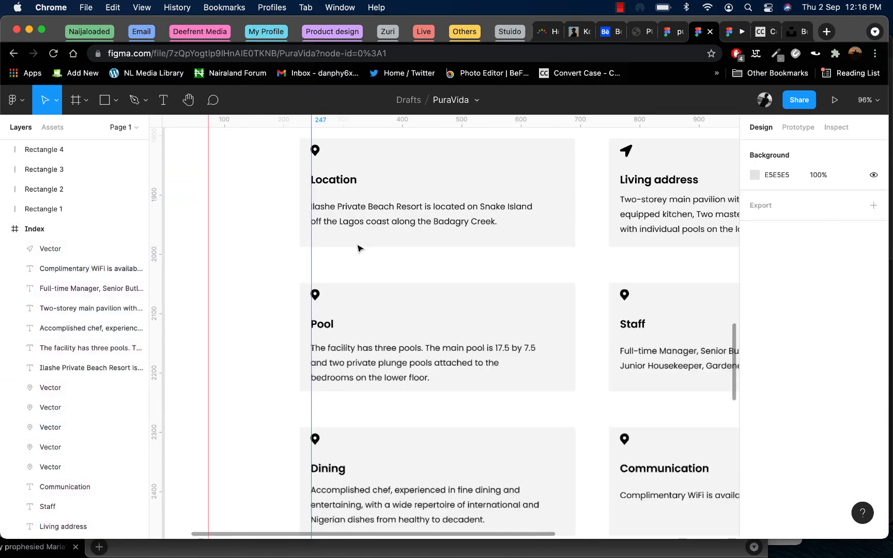
left_click(310, 193)
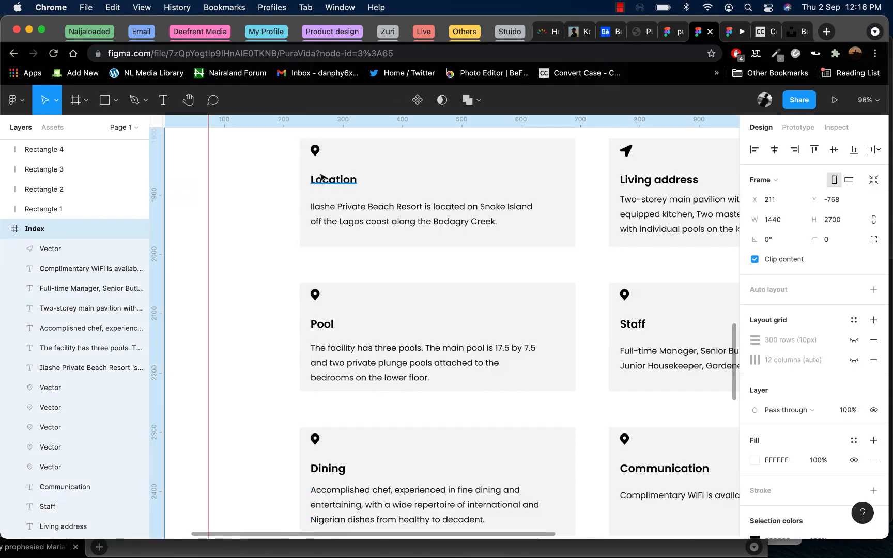
left_click(316, 151)
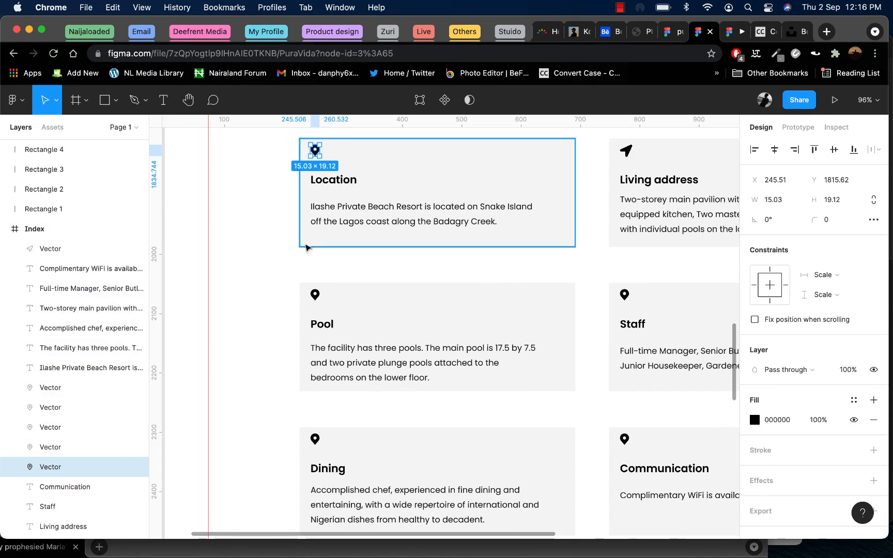
left_click(318, 295)
right_click(319, 296)
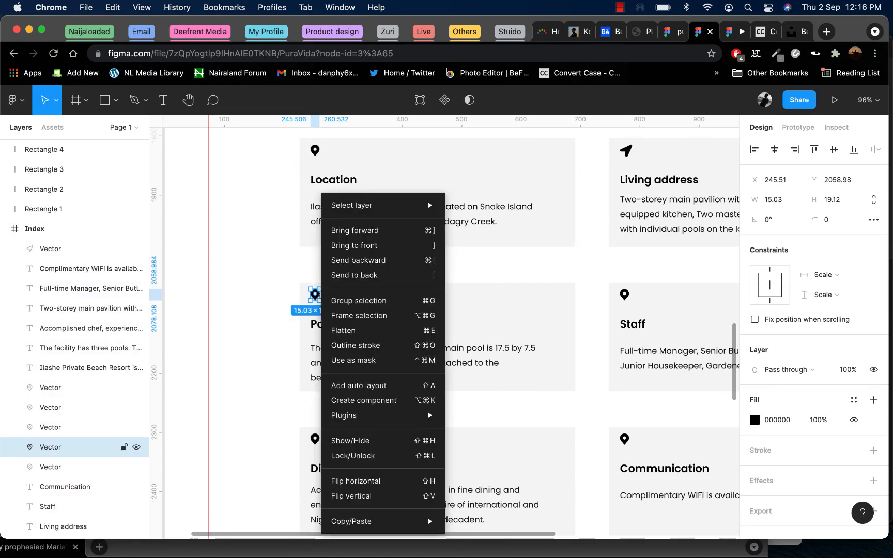
scroll(313, 296, "down", 5)
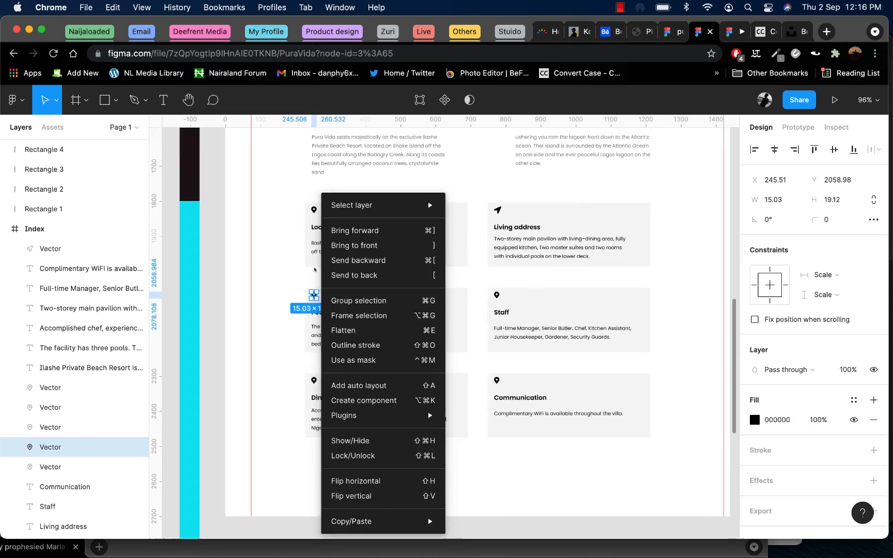
left_click(310, 212)
left_click(314, 211)
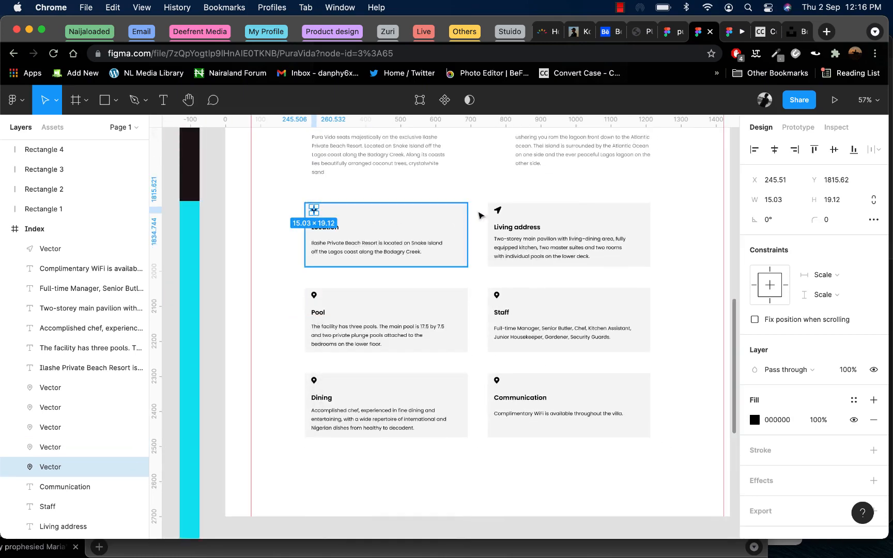
- Combine the icons of the Location, Living address, Staff and Dining cards into one component
left_click(498, 211, "shift")
left_click(496, 294, "shift")
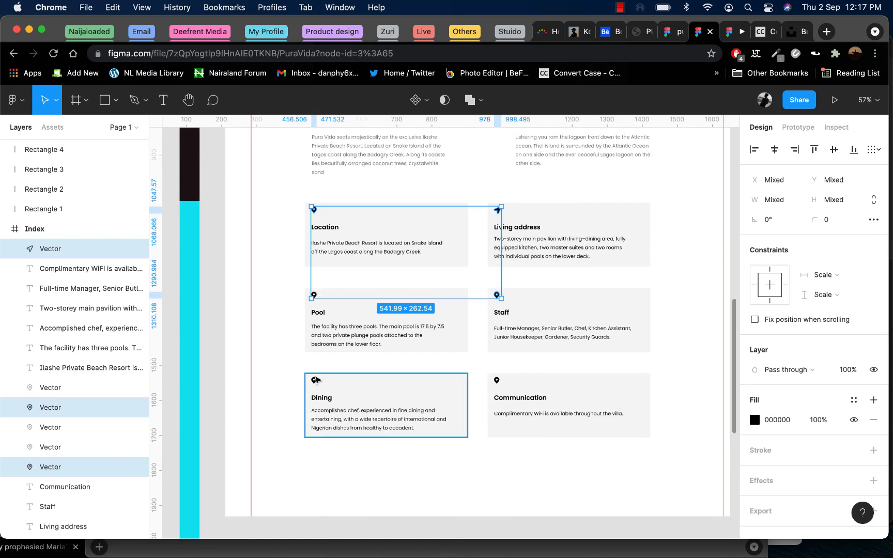
left_click(313, 380, "shift")
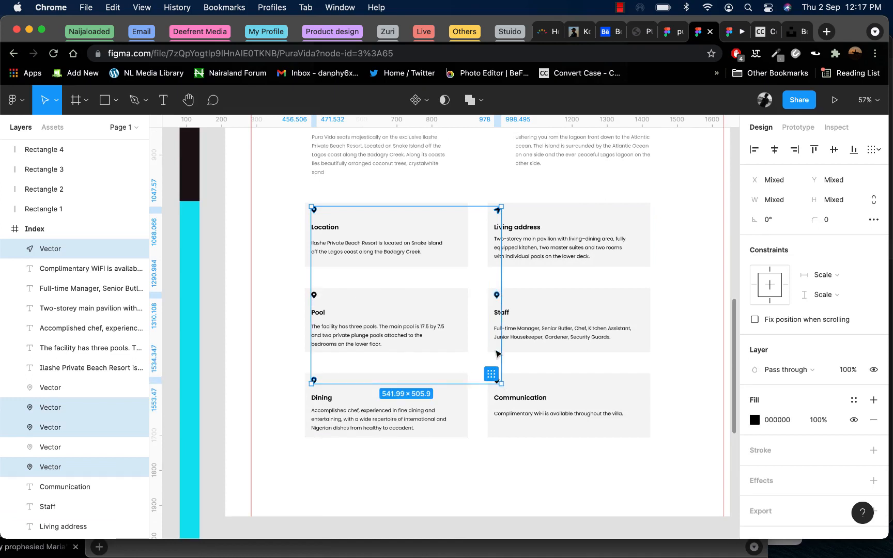
right_click(497, 298)
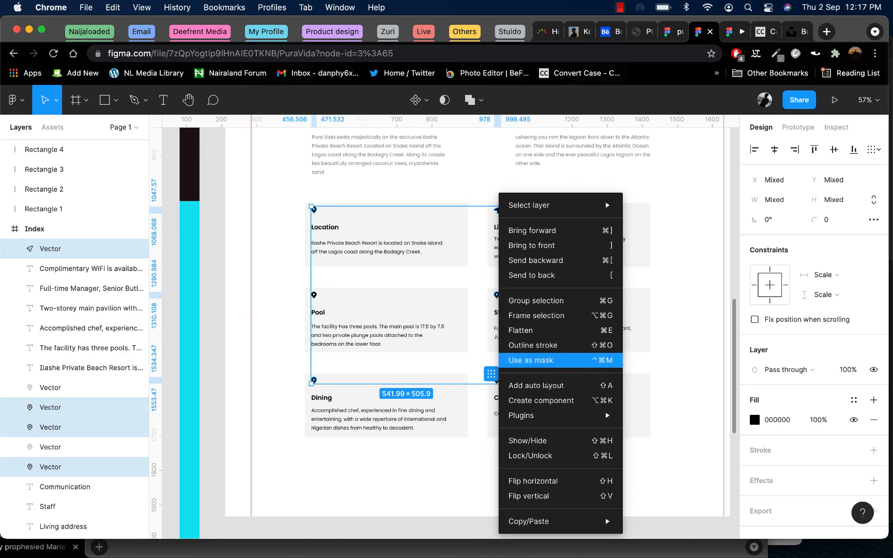
left_click(547, 405)
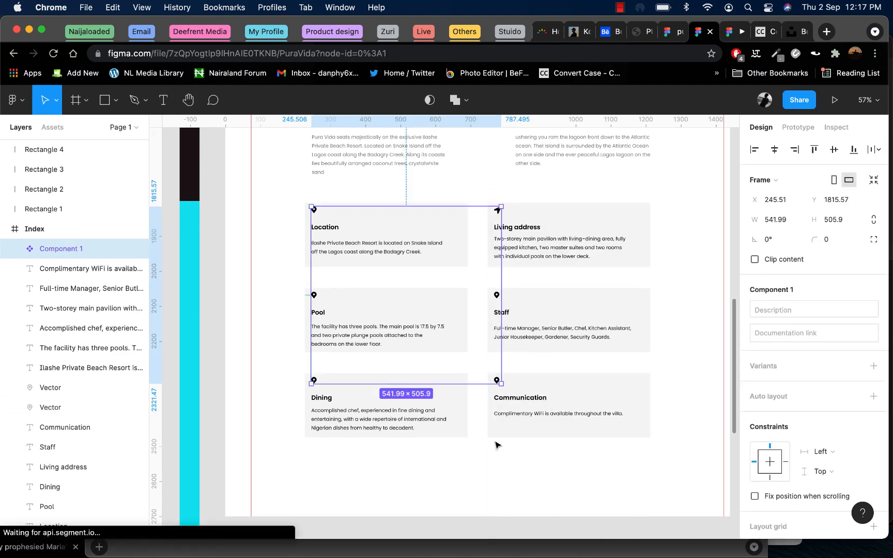
- Try to pull the Index frame's lower edge further below the Facts cards
left_click(506, 364)
scroll(485, 444, "down", 3)
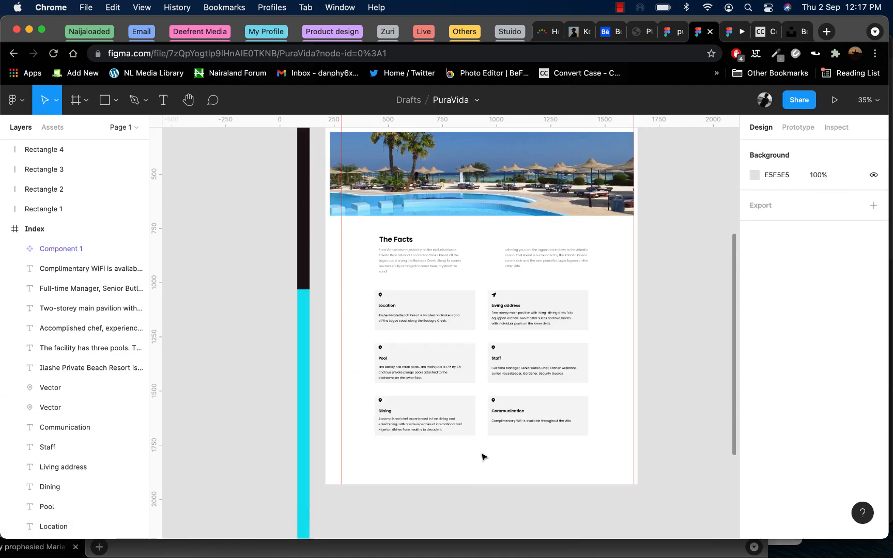
right_click(463, 477)
left_click(606, 451)
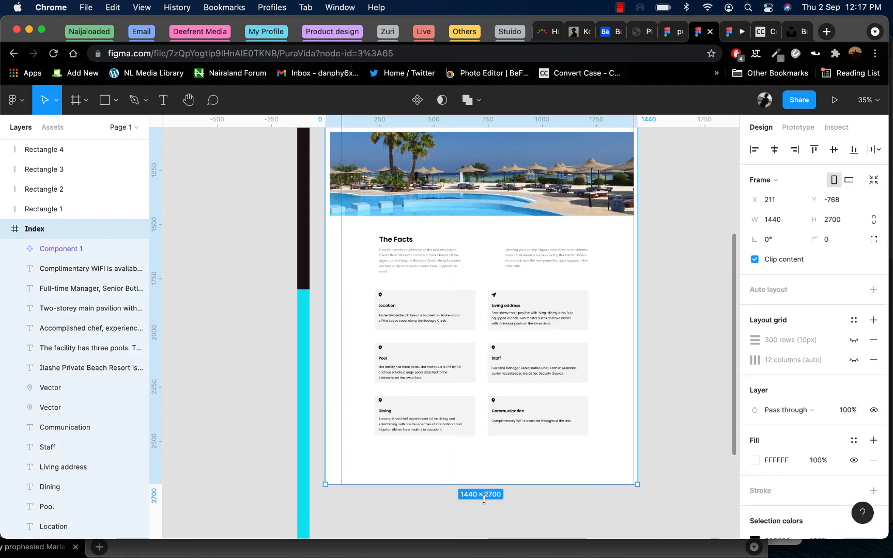
mouse_move(483, 484)
left_mouse_down()
mouse_move(483, 491)
mouse_move(486, 483)
left_mouse_up()
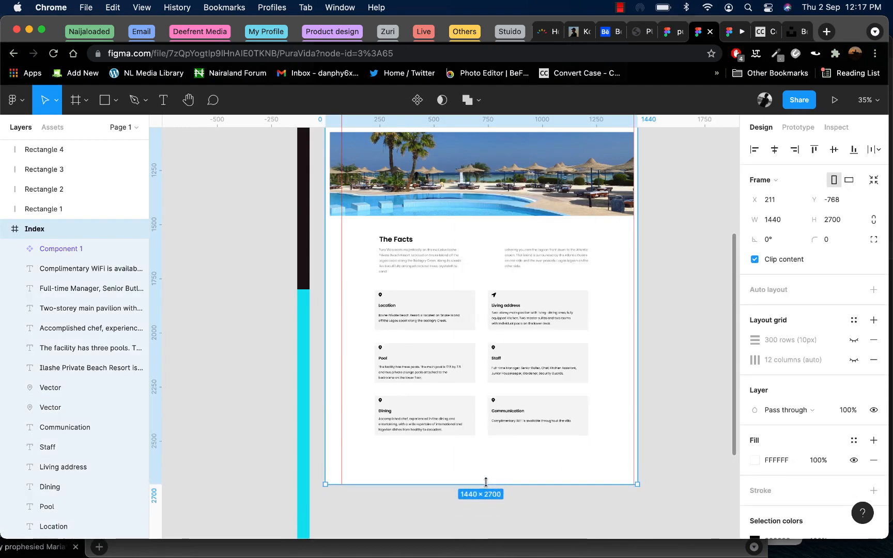
- Try to move the icon component off the Facts cards and undo the move
left_click(494, 402)
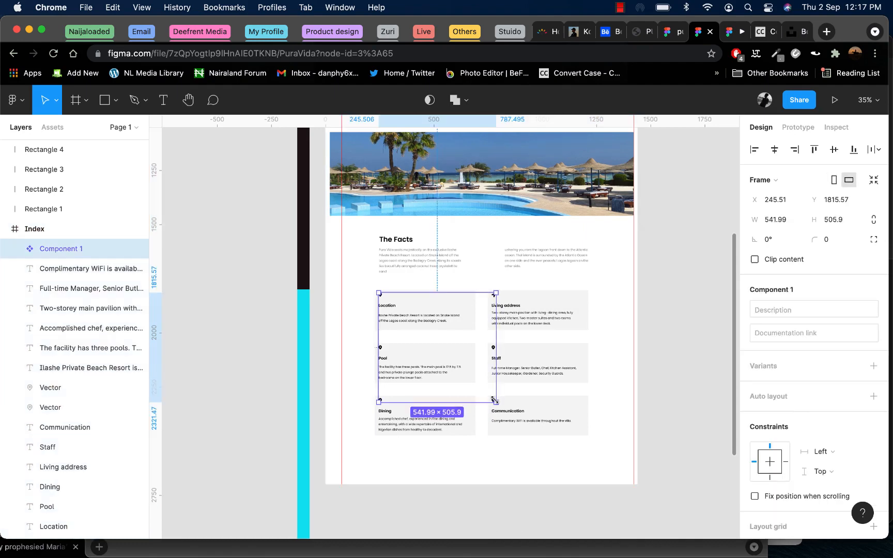
scroll(494, 400, "up", 5)
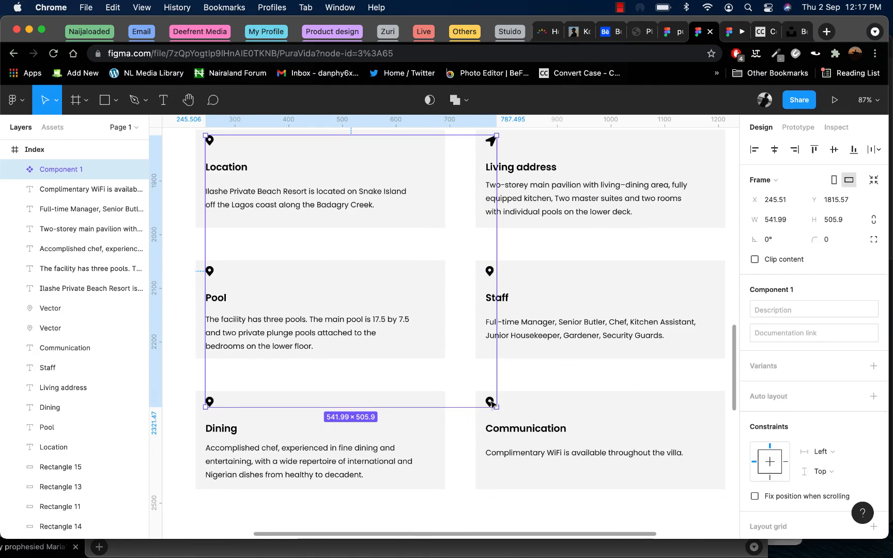
left_click_drag(490, 402, 445, 381)
key("super+z")
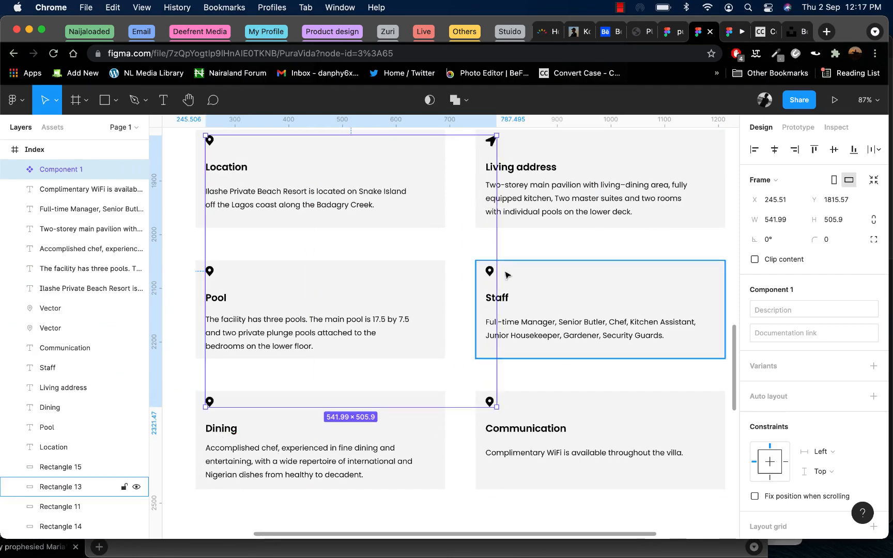
left_click(516, 212)
double_click(488, 271)
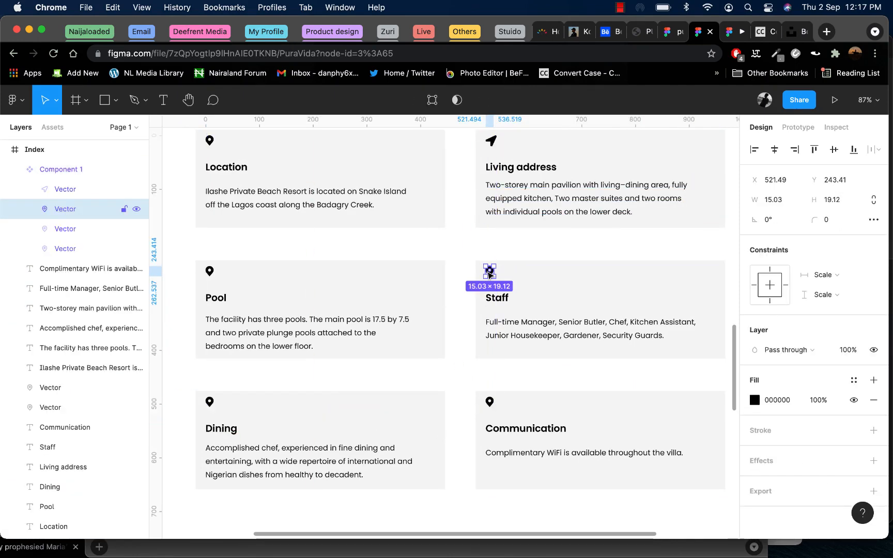
right_click(488, 270)
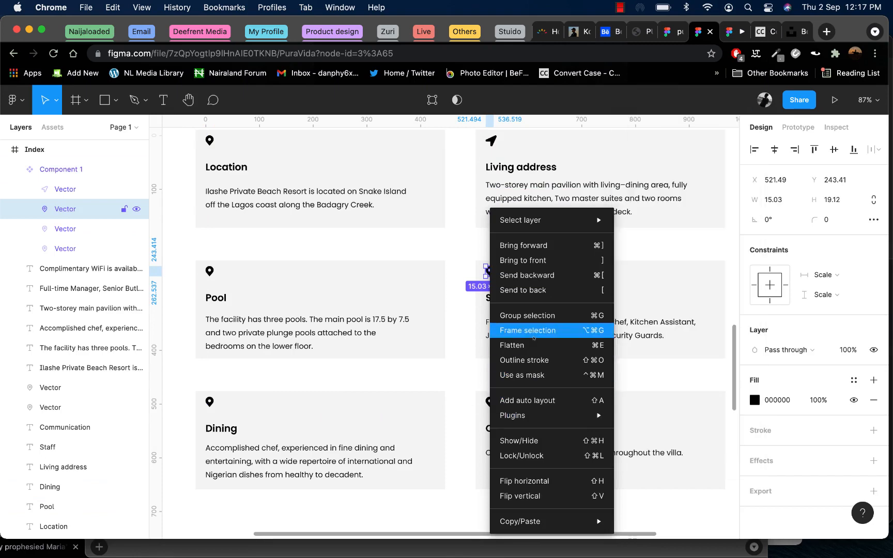
left_click(468, 343)
- Try to shift the card icons by way of the Communication card's pin, undoing each move
left_click(489, 402)
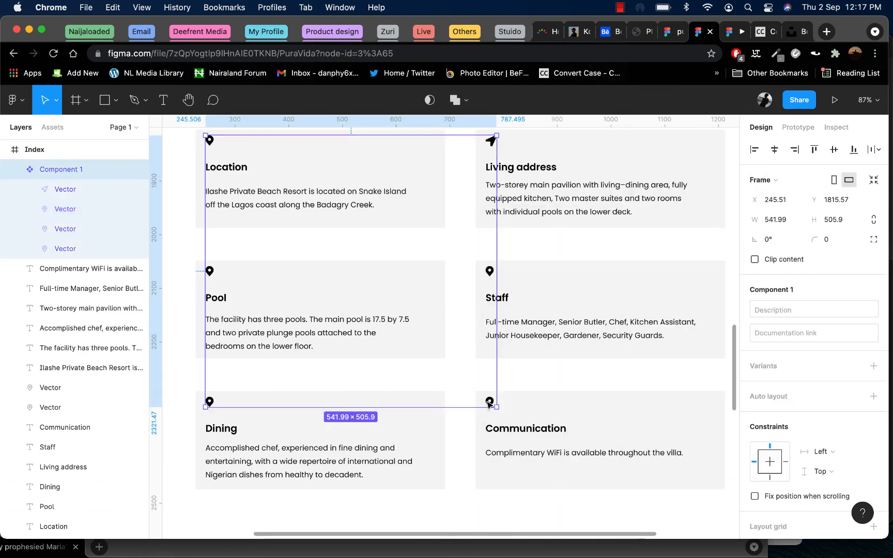
left_click_drag(489, 403, 476, 388)
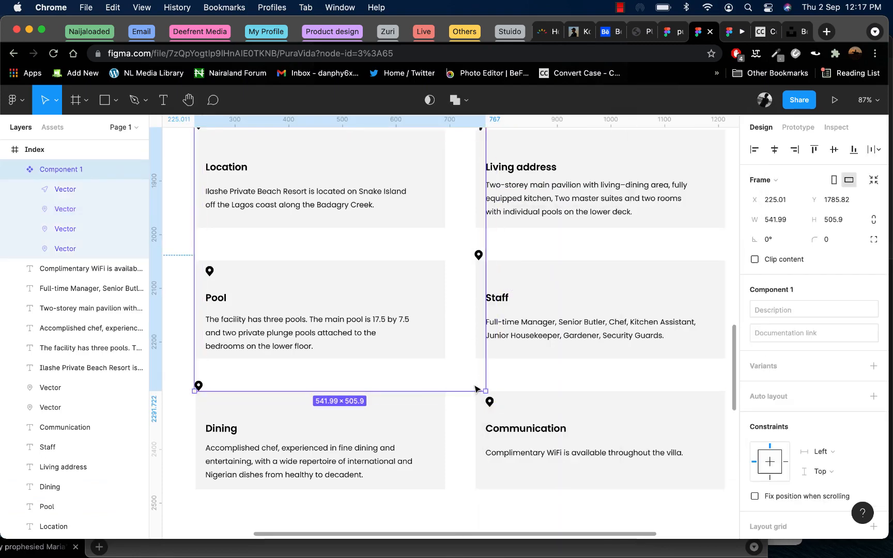
key("super+z")
right_click(491, 401)
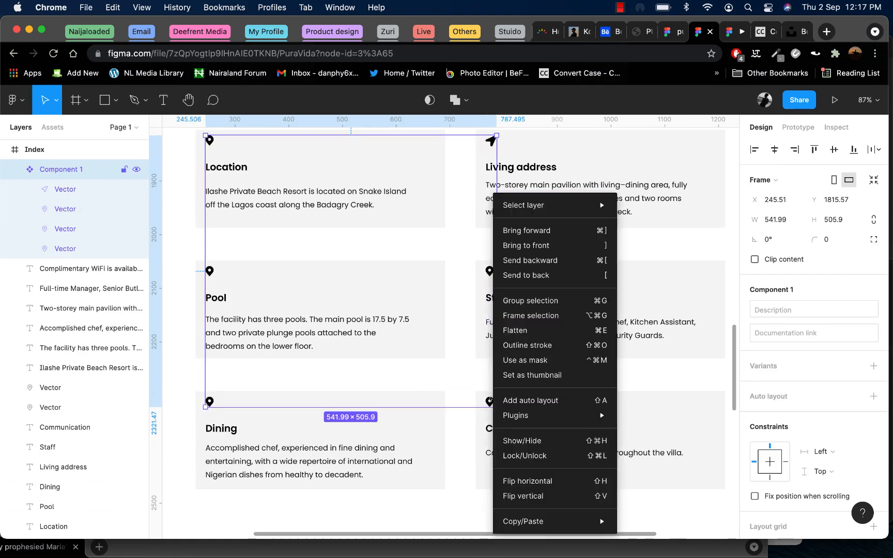
left_click(462, 370)
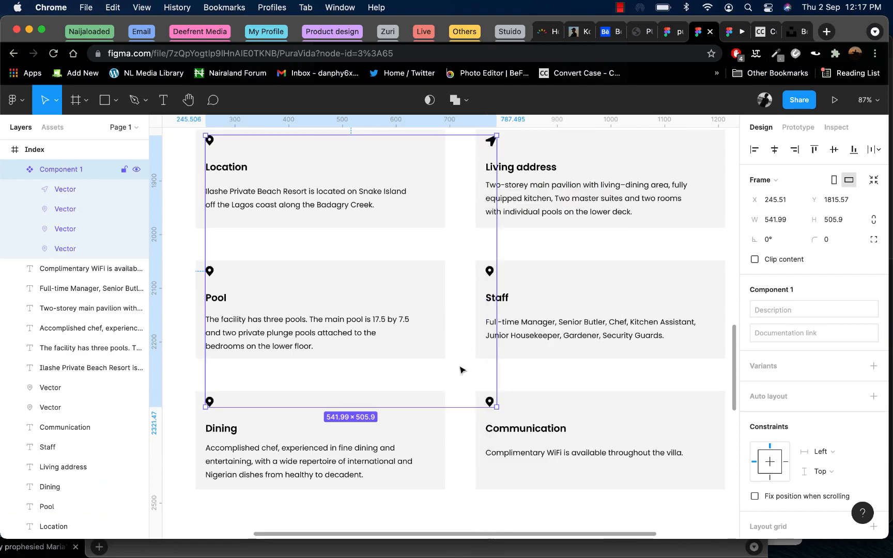
left_click_drag(511, 406, 524, 415)
key("super+z")
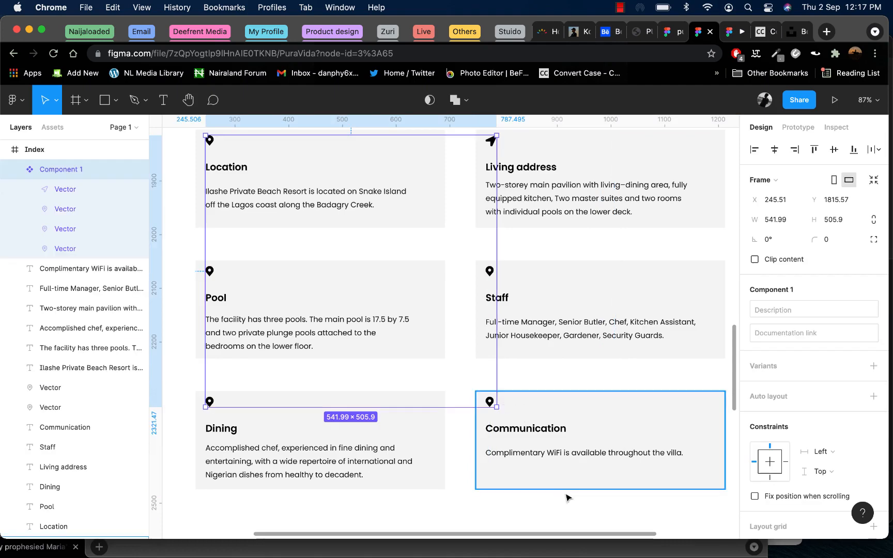
scroll(566, 496, "down", 5)
scroll(566, 496, "down", 5)
right_click(453, 351)
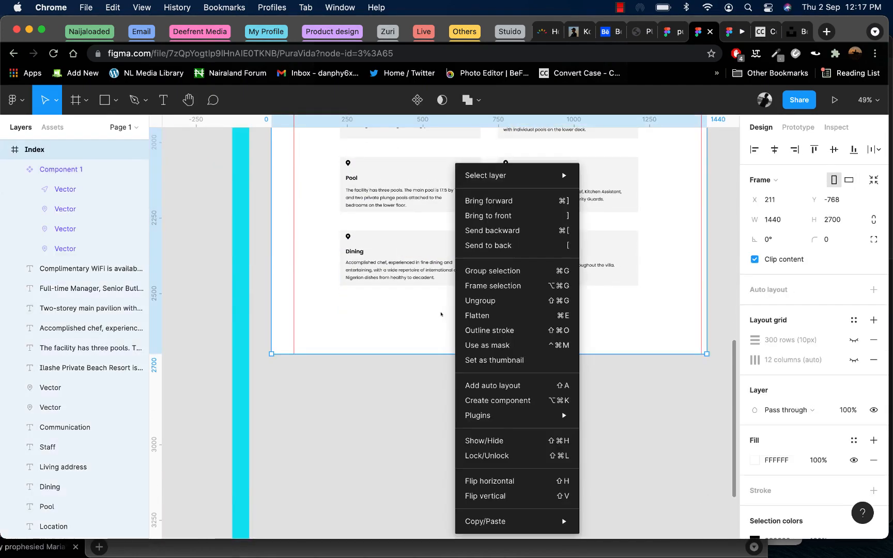
left_click(434, 315)
right_click(435, 316)
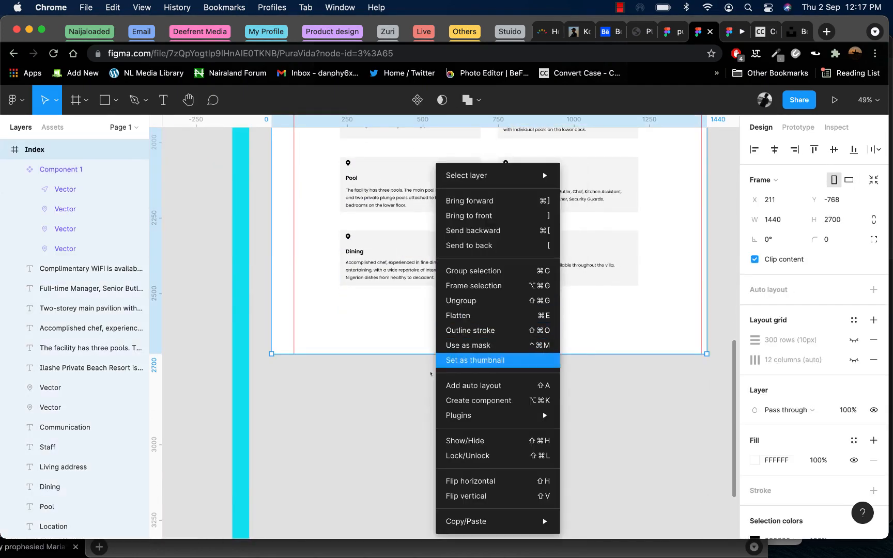
left_click(424, 347)
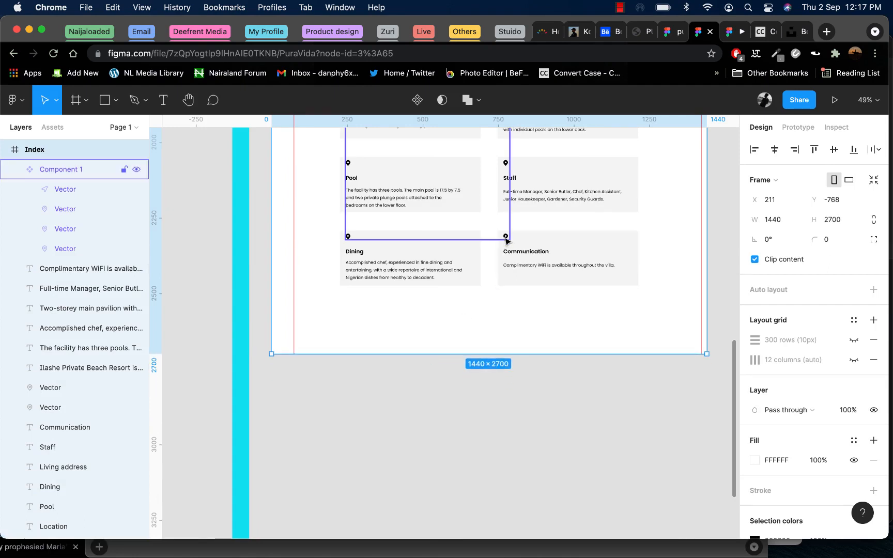
- Undo the test move of the icon component and lock the component in place
left_click_drag(506, 238, 553, 238)
key("super+z")
scroll(481, 236, "down", 4)
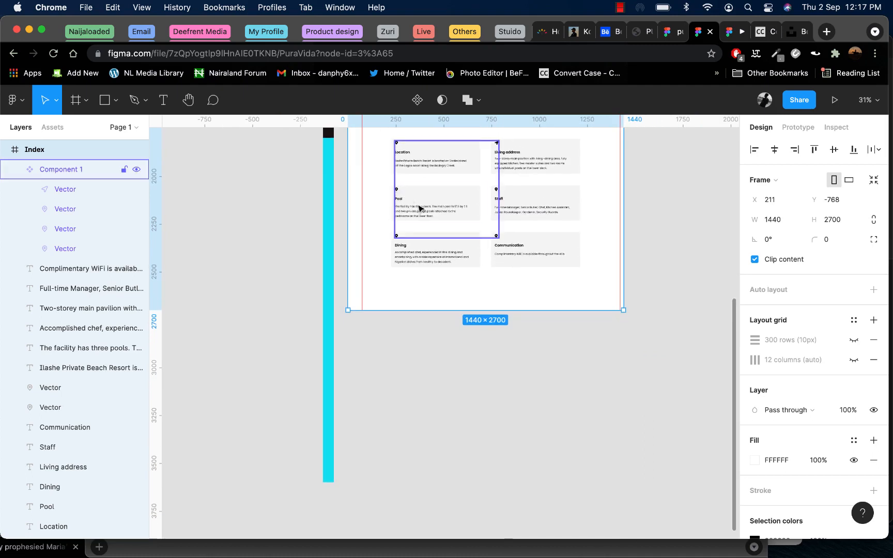
left_click(424, 194)
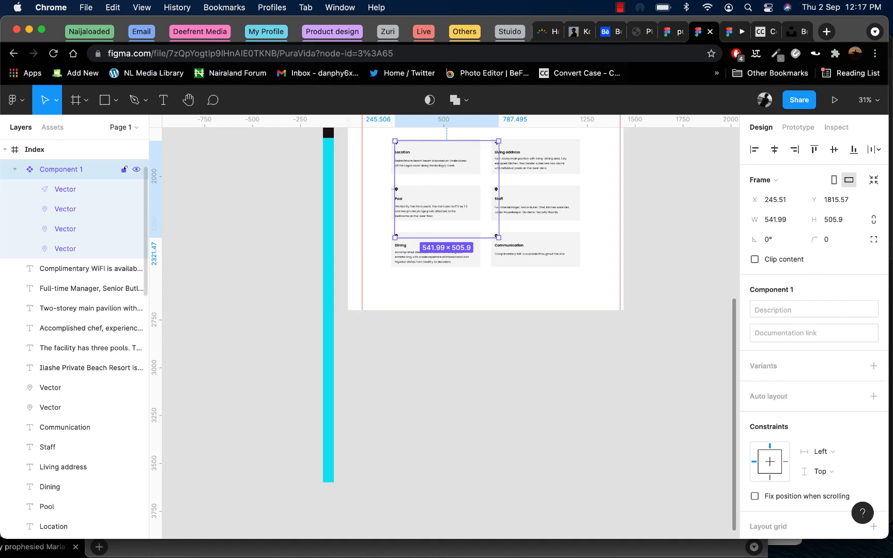
left_click(447, 295)
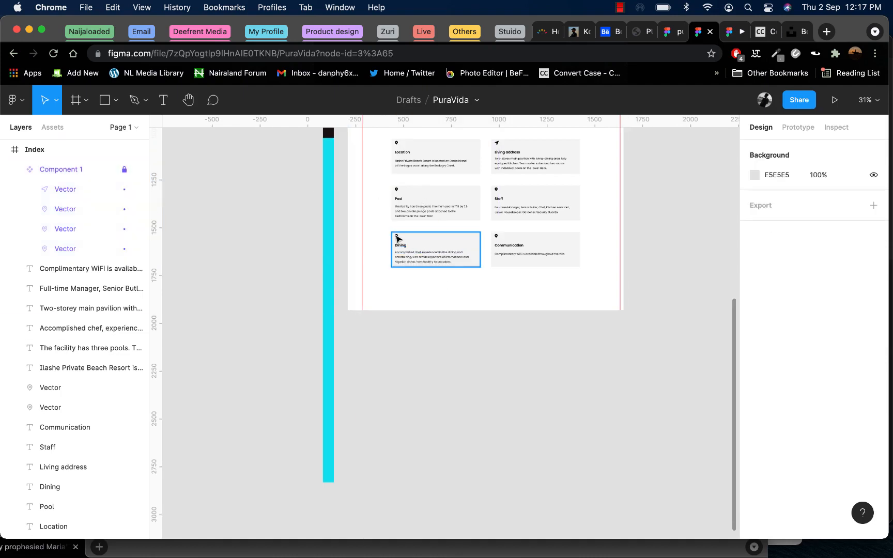
- Try to open the Dining card's pin for editing while the icon component is locked, and undo it
double_click(396, 238)
scroll(395, 237, "up", 5)
double_click(394, 237)
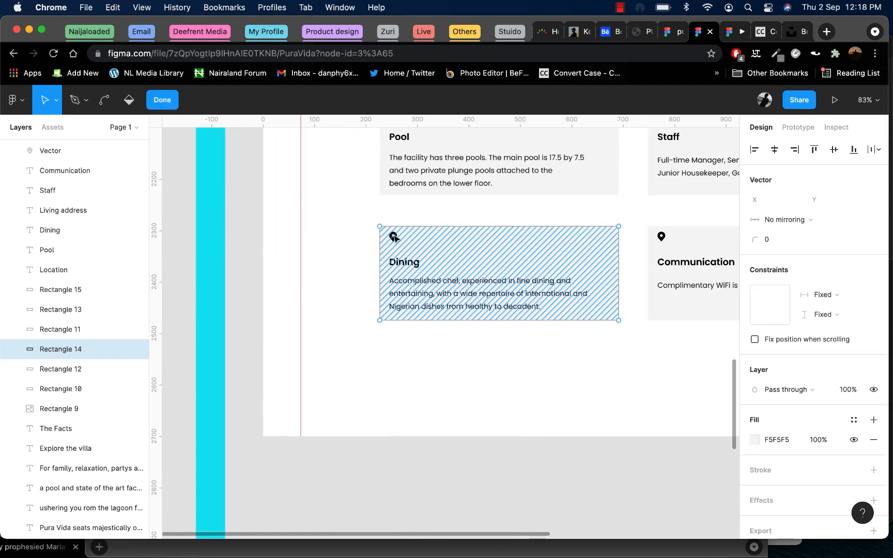
key("super+z")
key("super+z")
key("super+z")
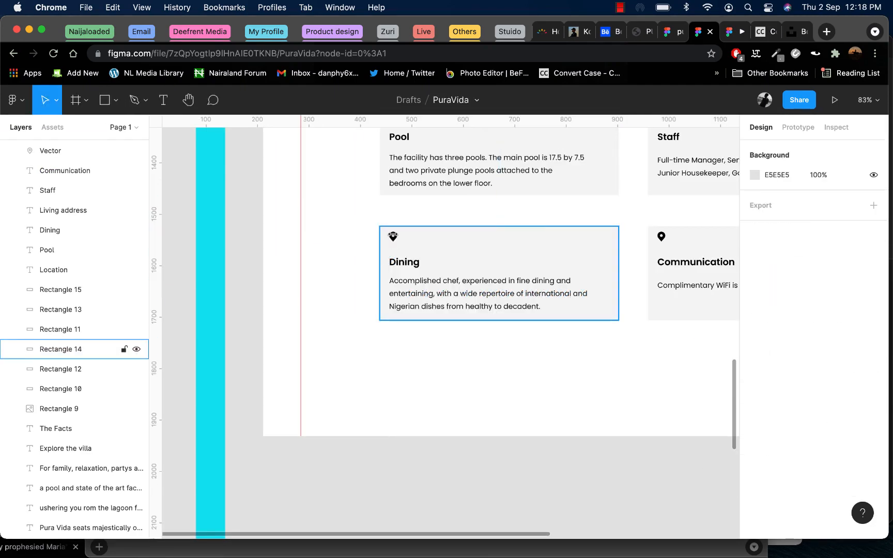
- Undo the recent changes back to before the card icons were combined into a component
scroll(393, 235, "down", 5)
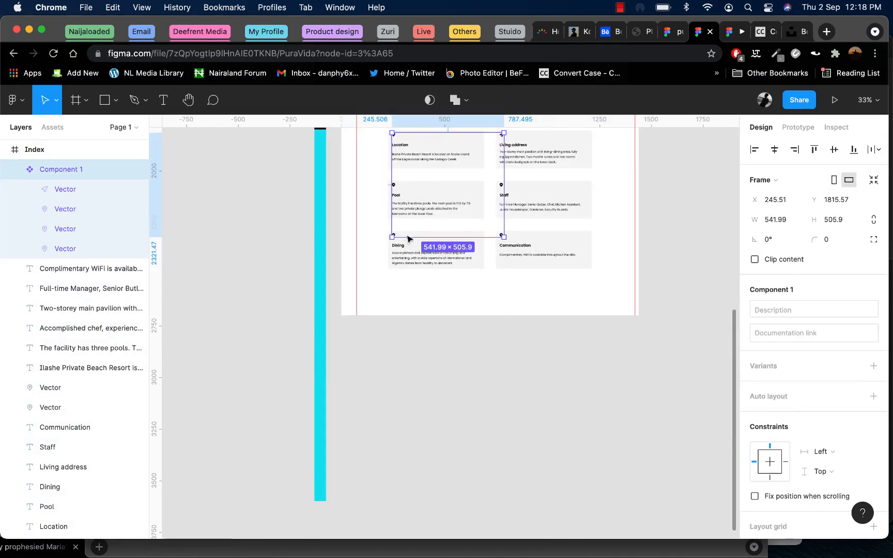
key("super+z")
key("super+z")
key("super+z")
key("super+z")
key("super+z")
key("Escape")
key("Escape")
key("super+z")
key("super+z")
key("super+z")
key("super+z")
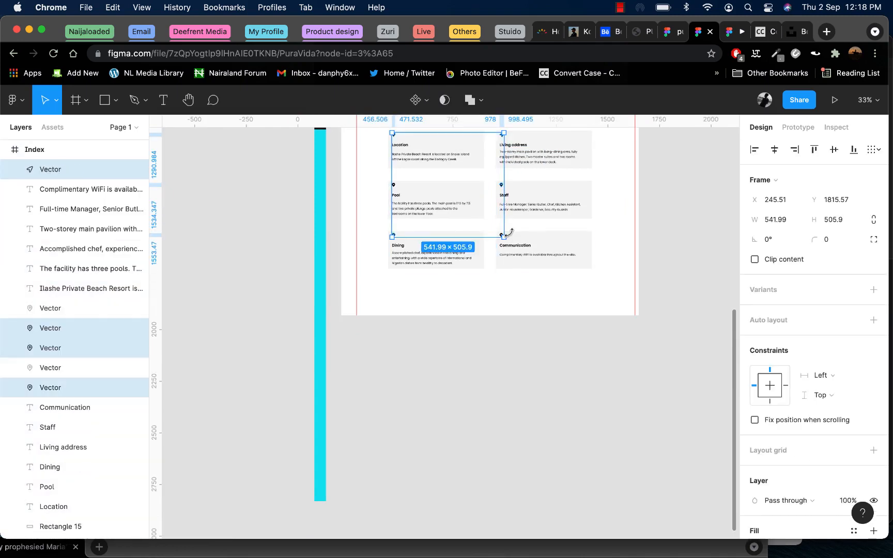
key("super+z")
key("super+z")
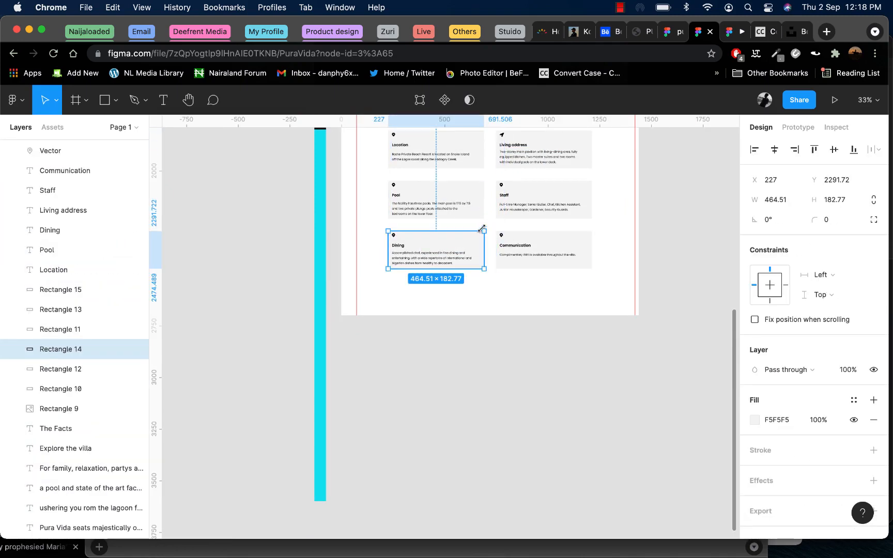
- Select the pin icons on the Location, Pool, Dining, Communication and Staff cards together
scroll(403, 176, "up", 2)
left_click(384, 186)
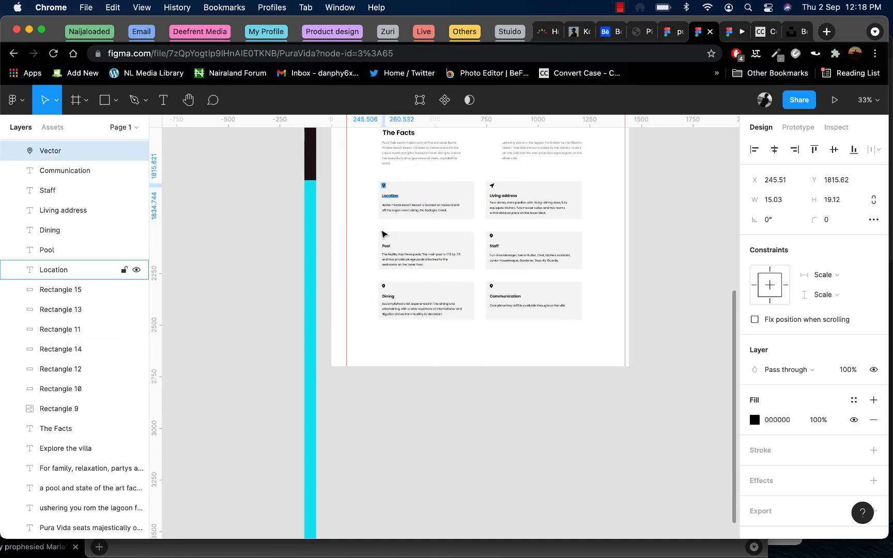
left_click(384, 237, "shift")
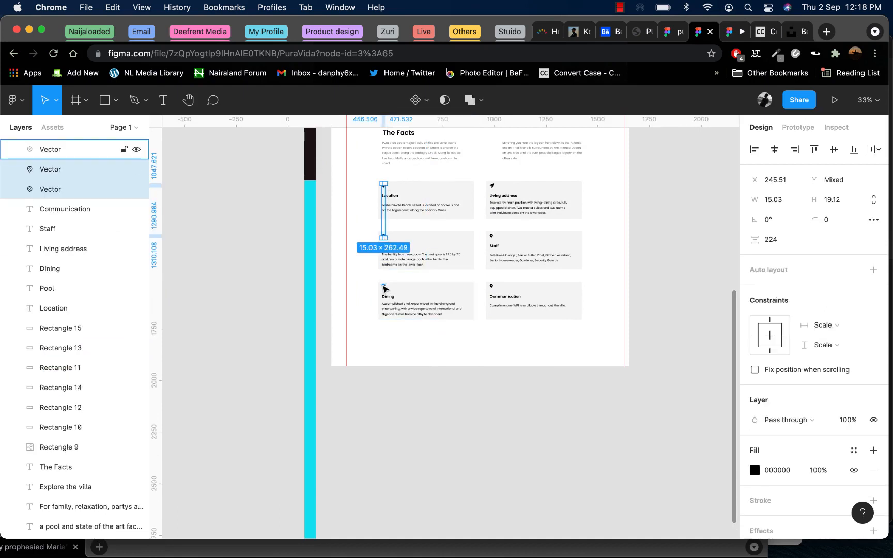
left_click(384, 287, "shift")
left_click(491, 286, "shift")
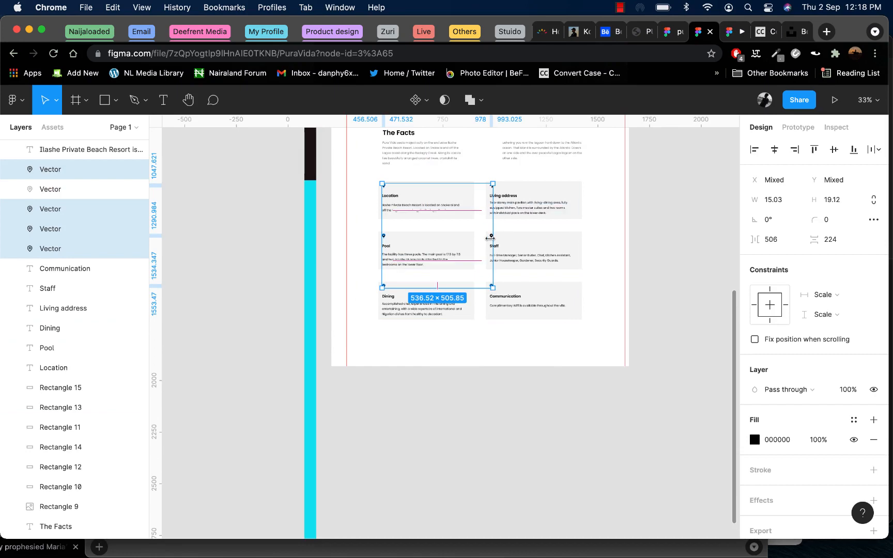
scroll(490, 238, "up", 5)
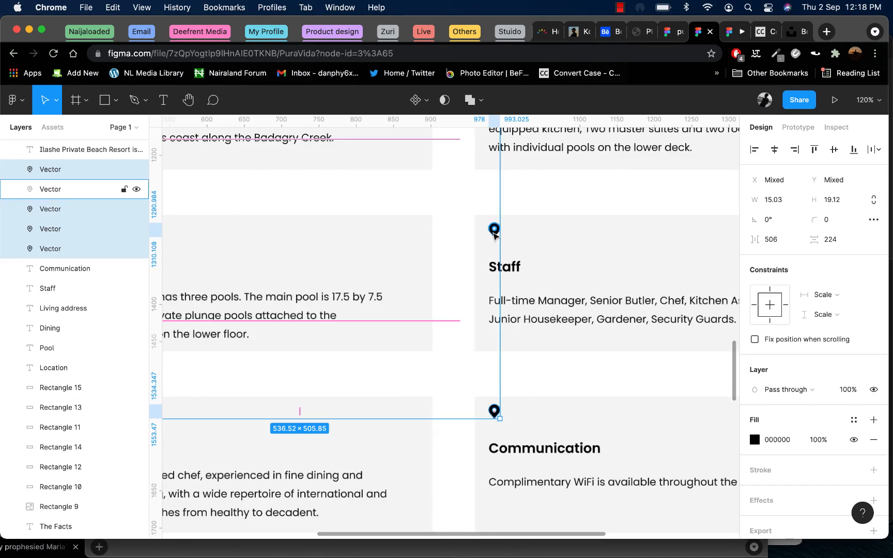
left_click(494, 231, "shift")
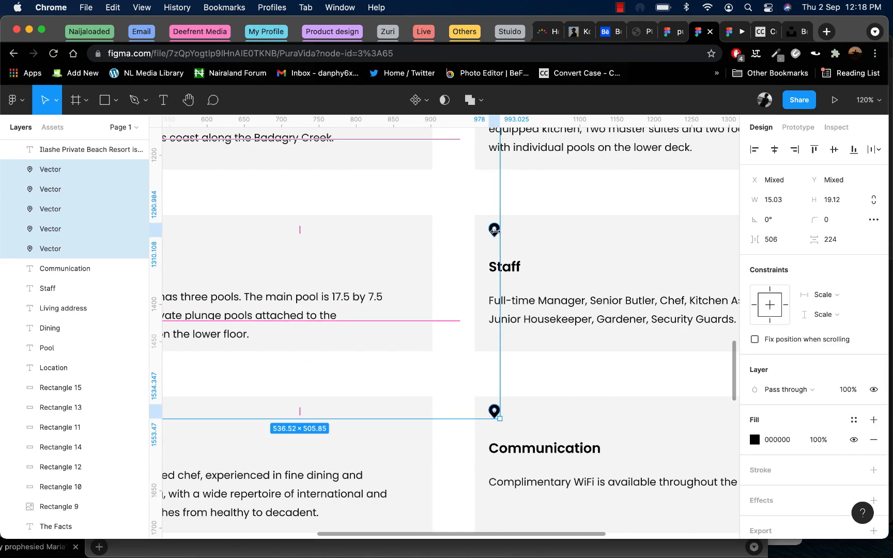
scroll(496, 237, "down", 5)
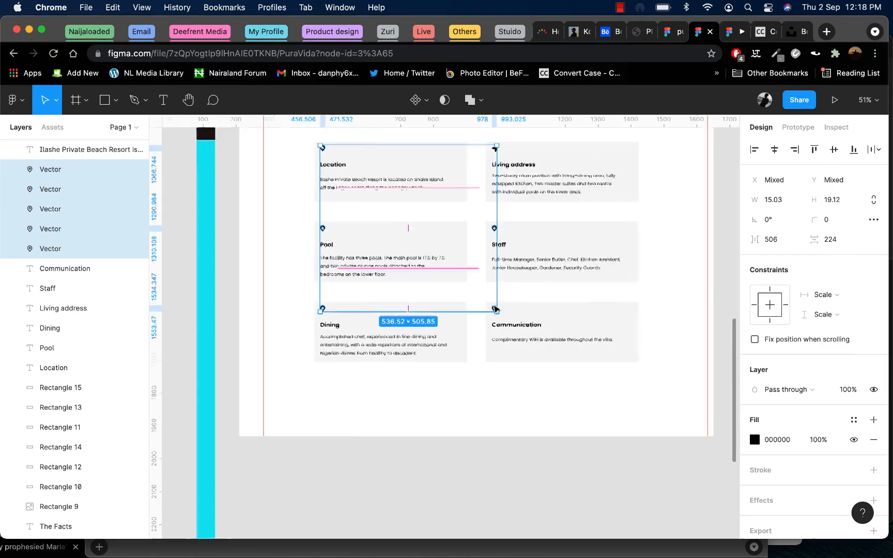
- Try shifting the five selected pin icons sideways within their cards, and undo the move
scroll(496, 304, "up", 6)
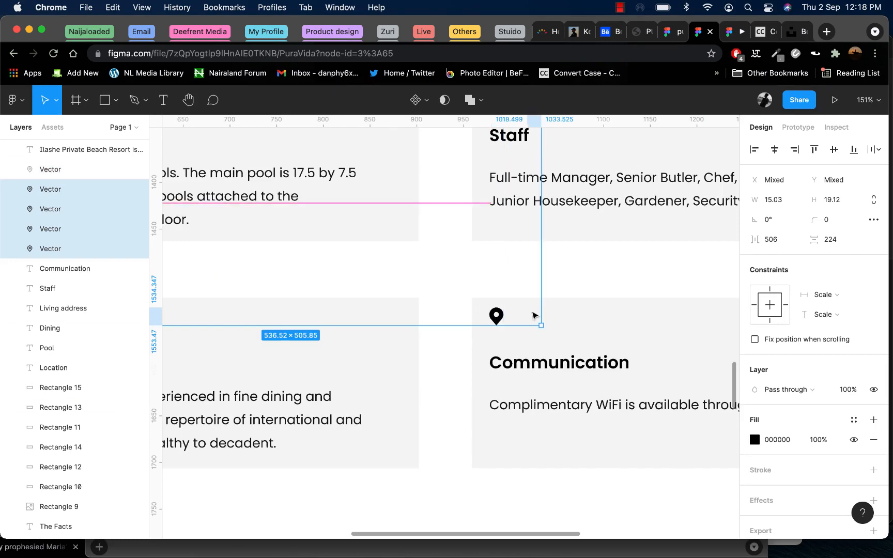
scroll(504, 313, "down", 5)
scroll(504, 313, "down", 1)
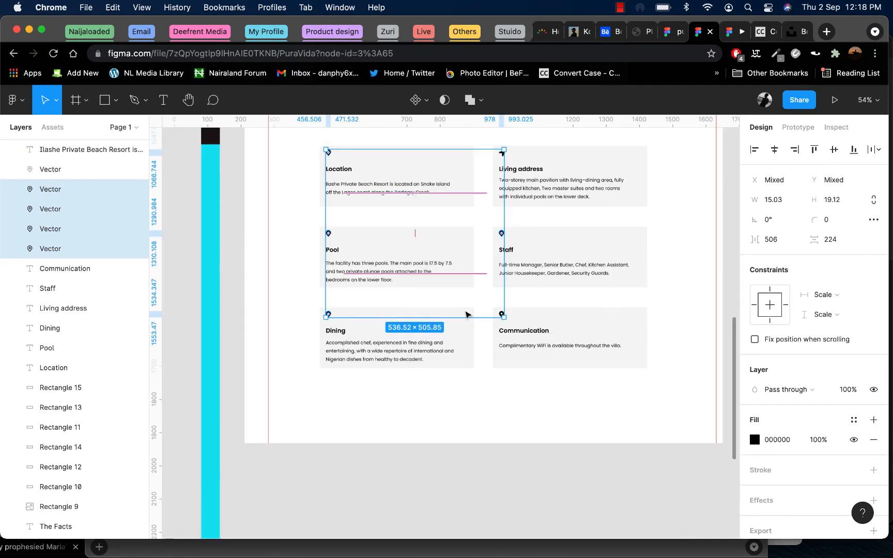
key("super+z")
key("super+shift+z")
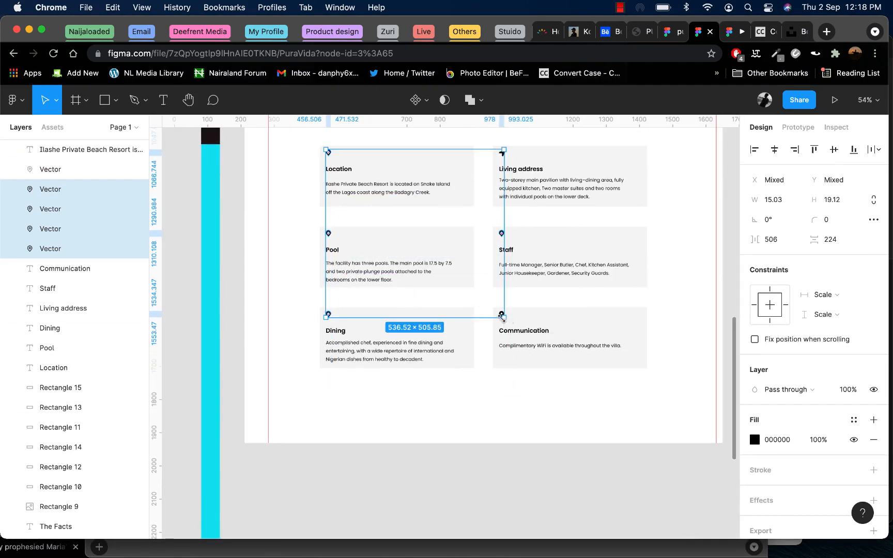
scroll(593, 222, "up", 1)
scroll(494, 324, "up", 10)
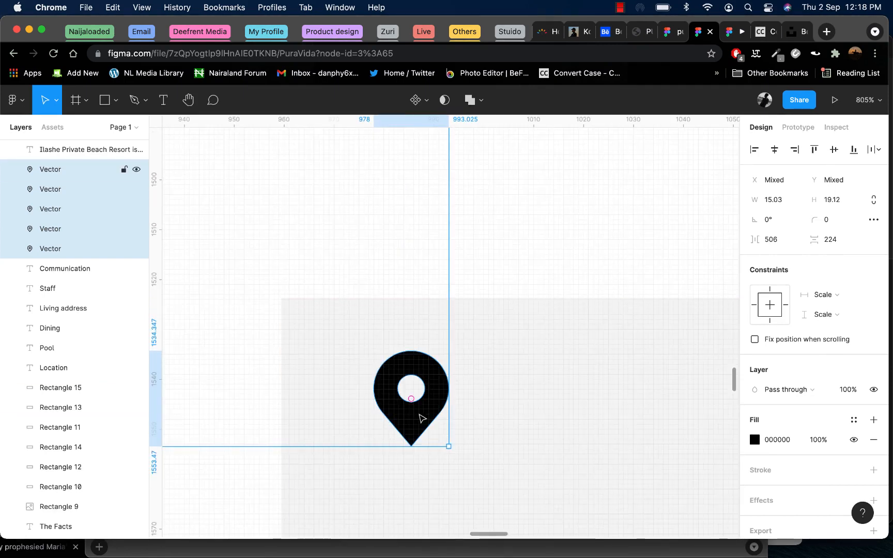
left_click(418, 419, "shift")
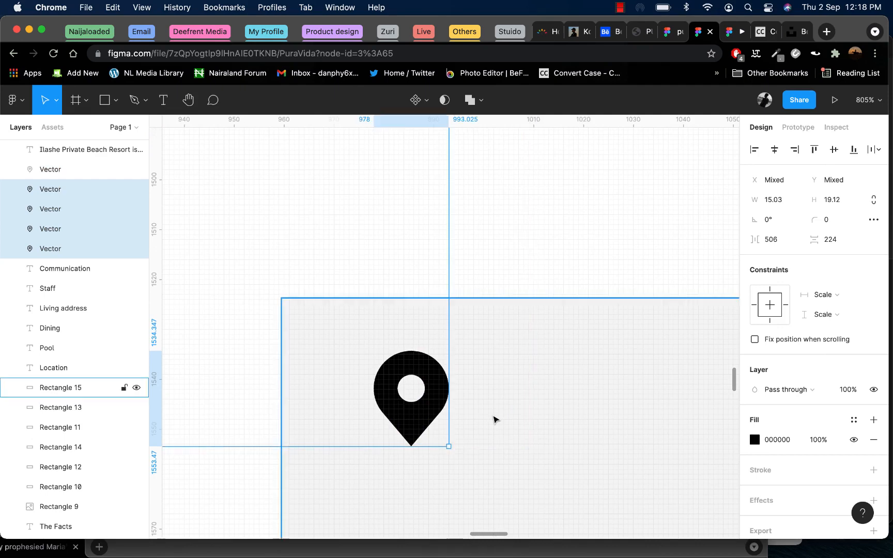
left_click(423, 424, "shift")
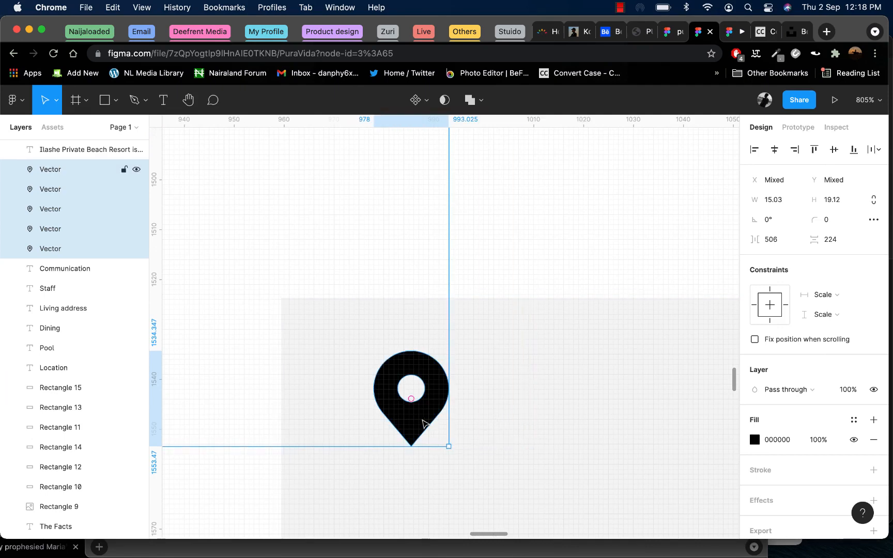
left_click_drag(422, 424, 467, 424)
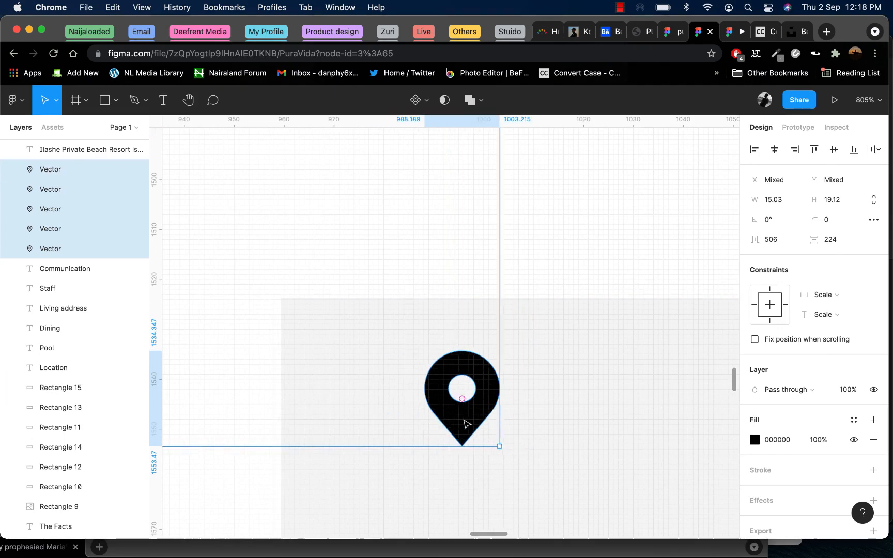
key("ctrl+z")
- Add the Living address card's arrow icon to the selected pins and turn all six icons into one component
scroll(464, 422, "down", 10)
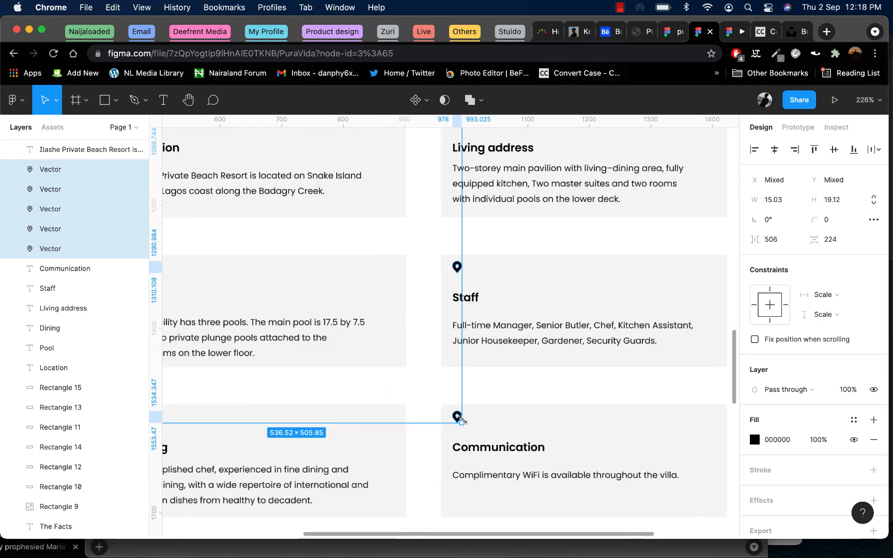
scroll(462, 383, "up", 10)
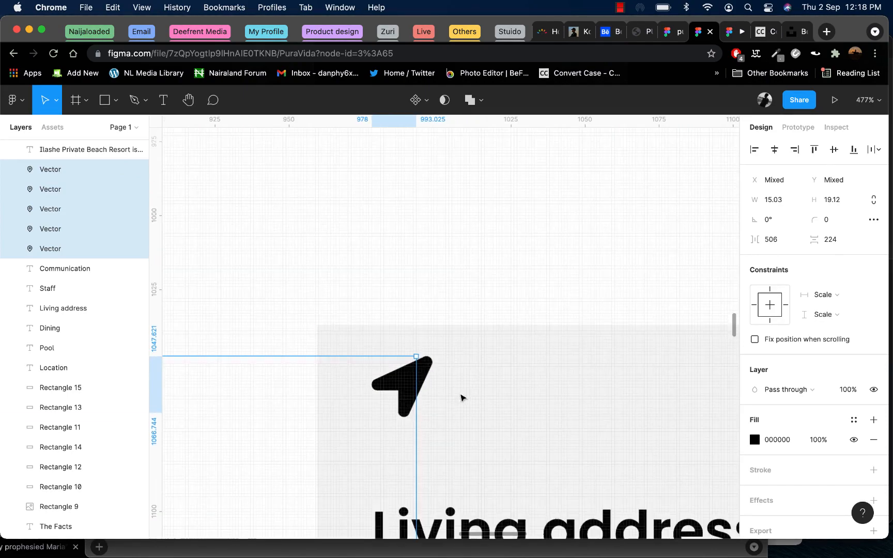
left_click(428, 372, "shift")
scroll(428, 373, "down", 10)
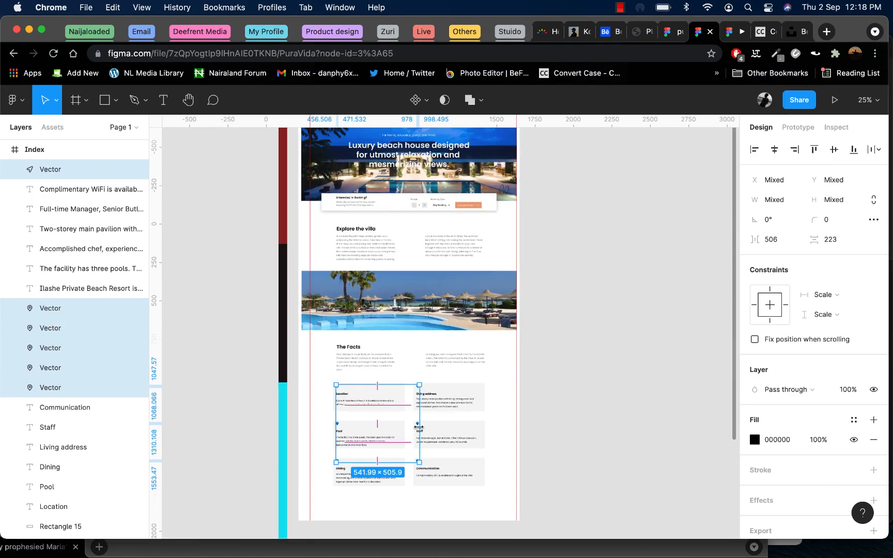
scroll(414, 408, "down", 5)
scroll(406, 262, "up", 5)
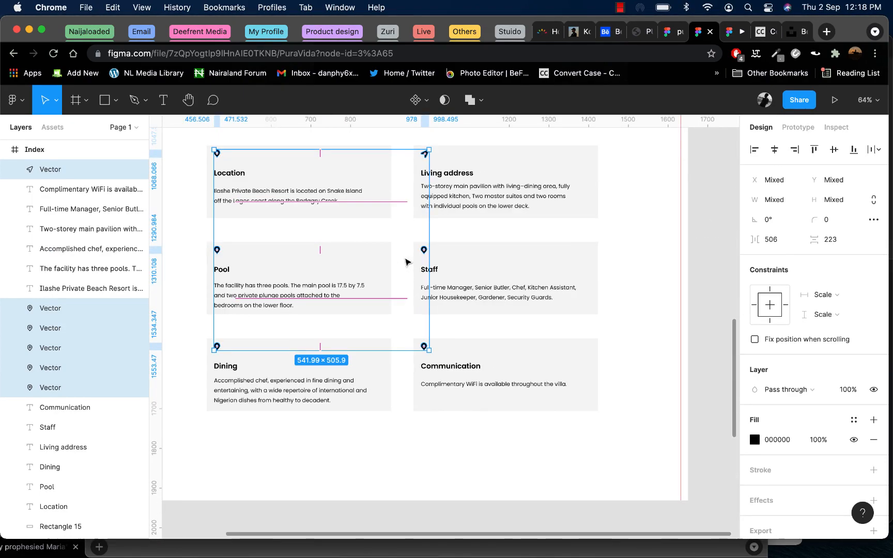
right_click(424, 252)
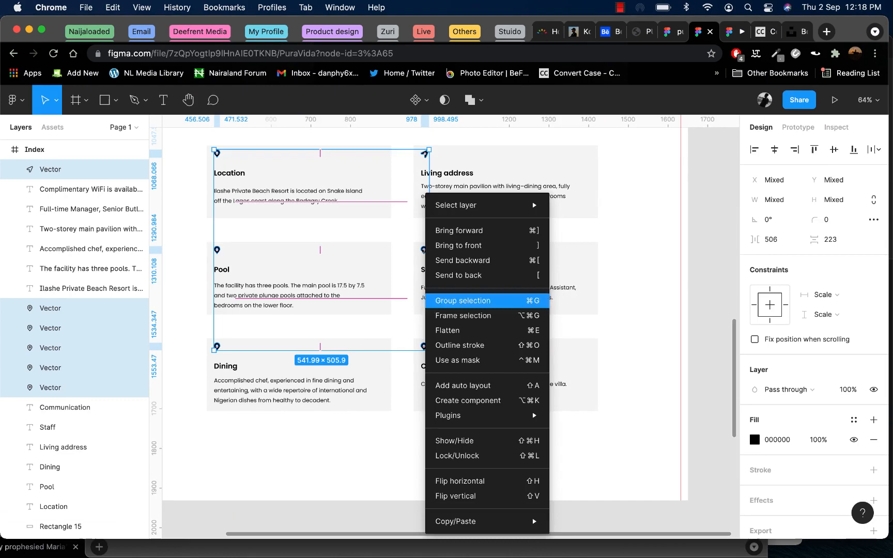
left_click(465, 400)
- Extend the Index frame downward to a height of 3600 to make room below the Facts cards
scroll(430, 389, "down", 5)
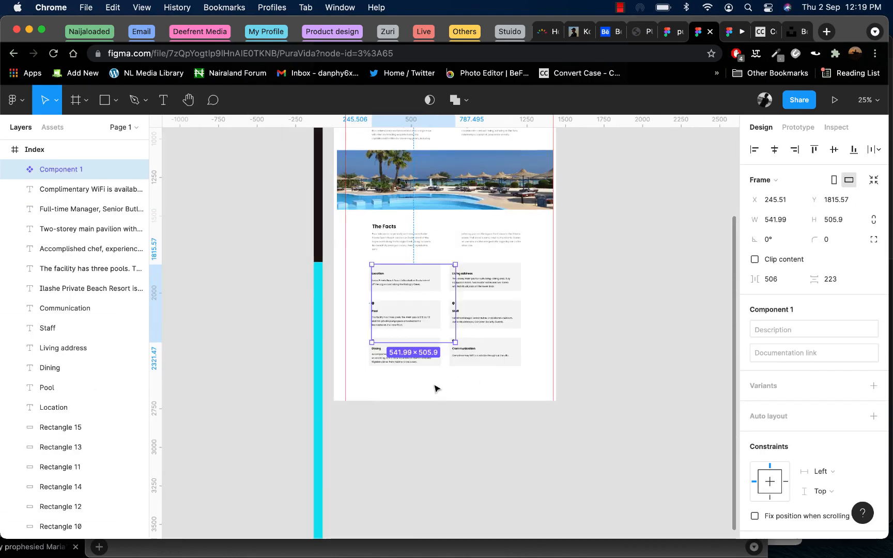
left_click(431, 388)
right_click(431, 388)
left_click(410, 386)
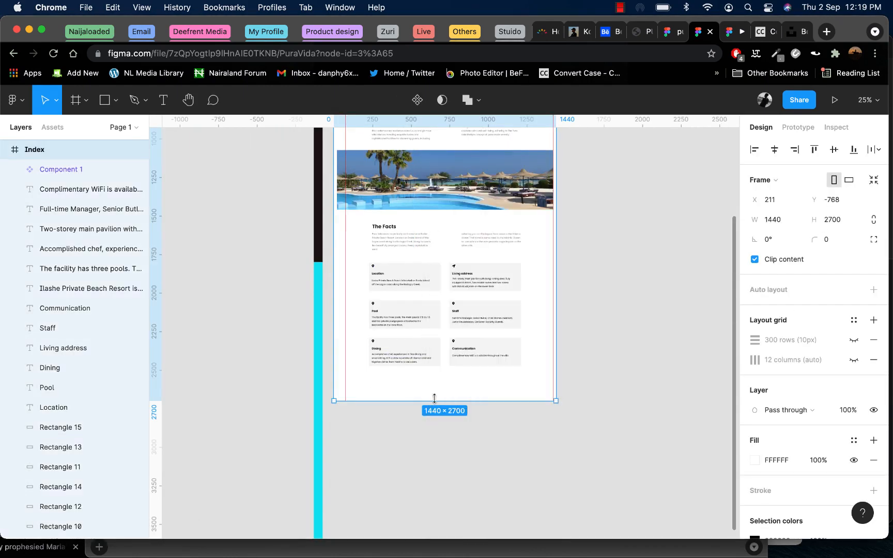
left_click_drag(434, 401, 457, 491)
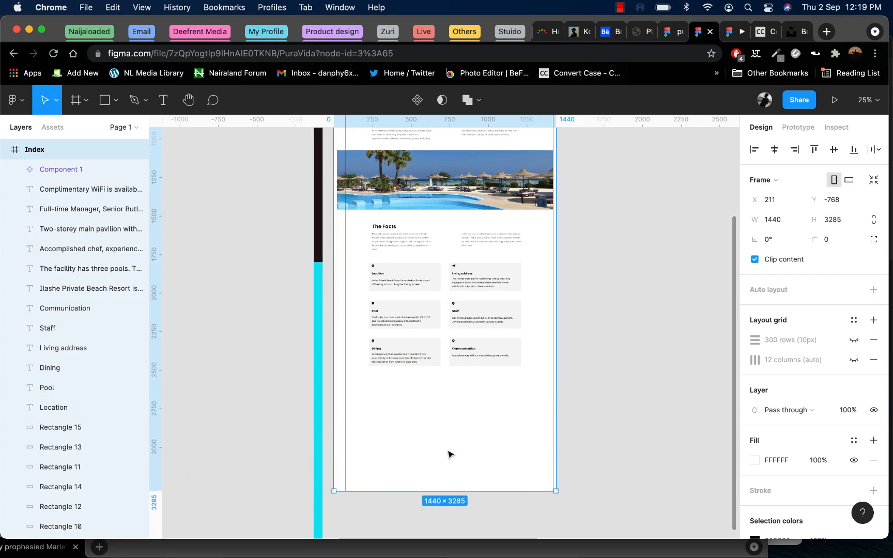
scroll(431, 491, "down", 2)
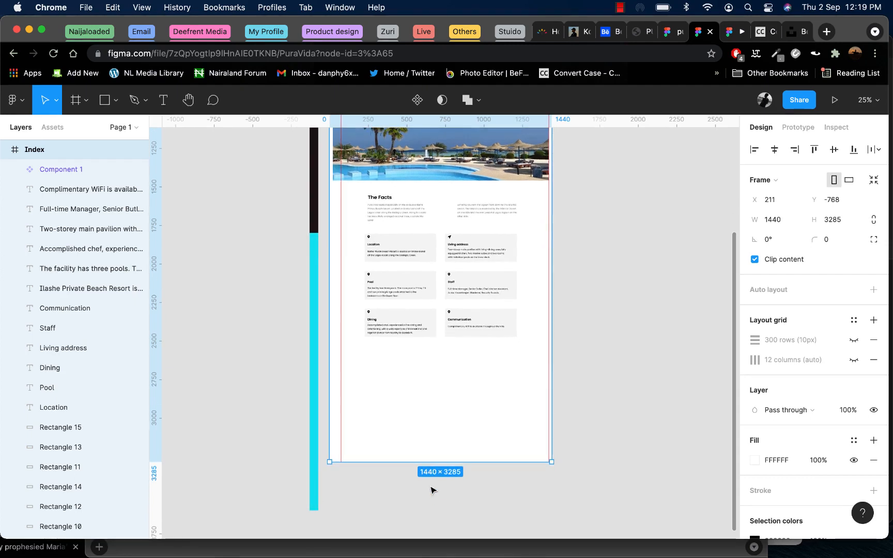
left_click_drag(432, 462, 432, 510)
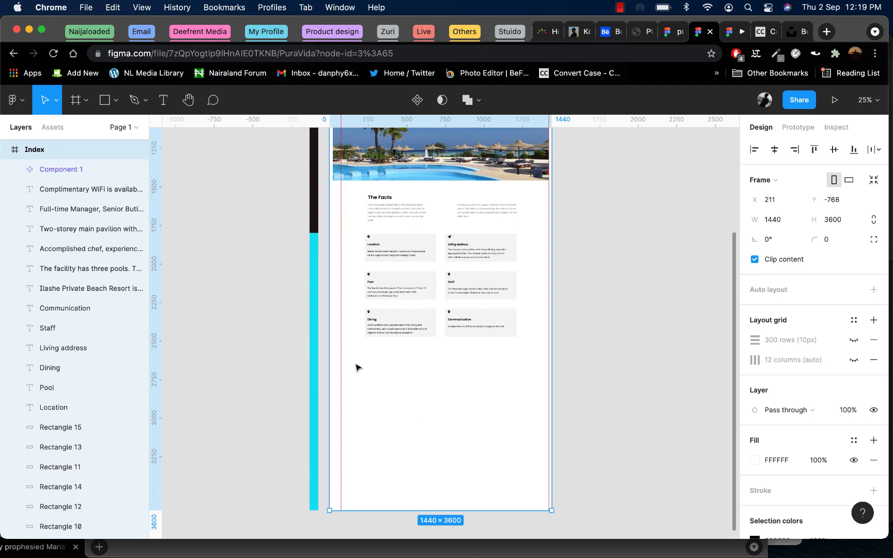
- Draw a rectangle about 618 × 374 below the Facts cards, starting at the left guide, and duplicate it alongside at X 720
left_click(104, 99)
mouse_move(341, 346)
left_mouse_down()
mouse_move(395, 423)
mouse_move(435, 405)
left_mouse_up()
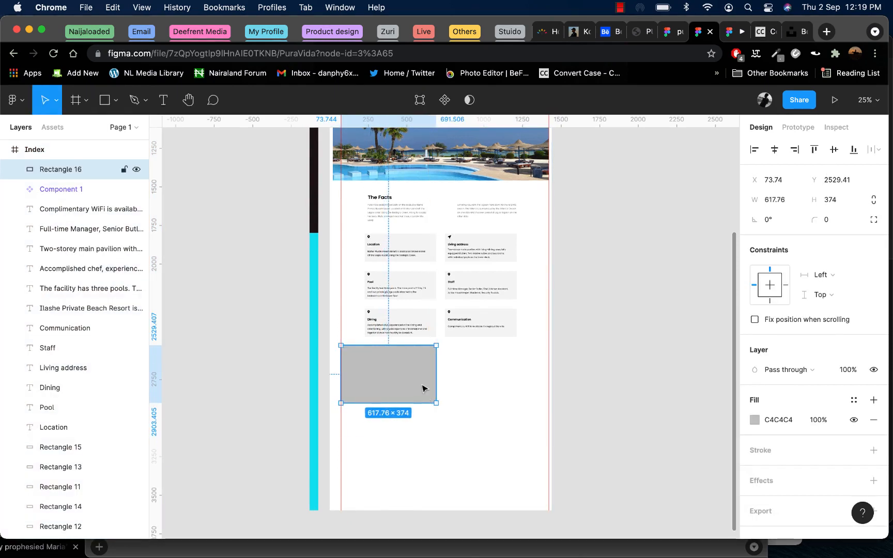
left_click_drag(402, 372, 492, 370)
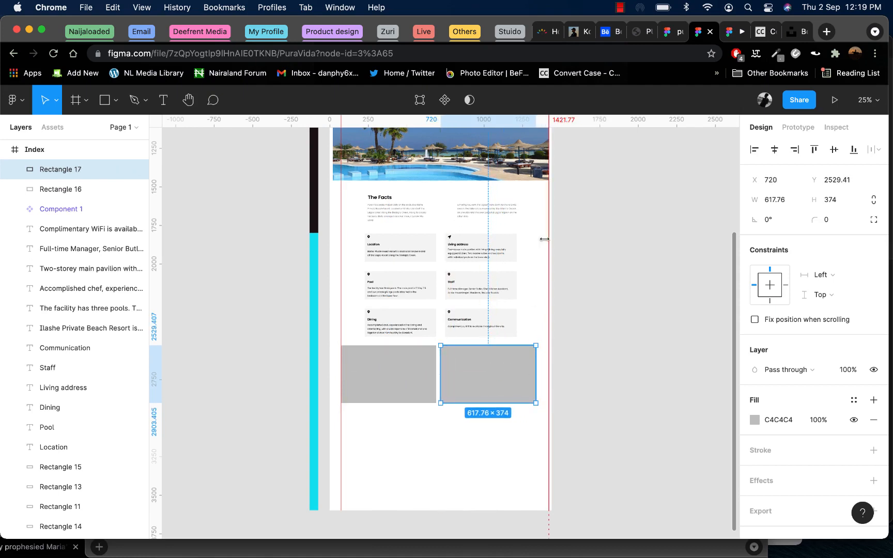
- Show the Index frame's 12-column layout grid over the page
scroll(538, 255, "down", 3)
scroll(426, 227, "up", 5)
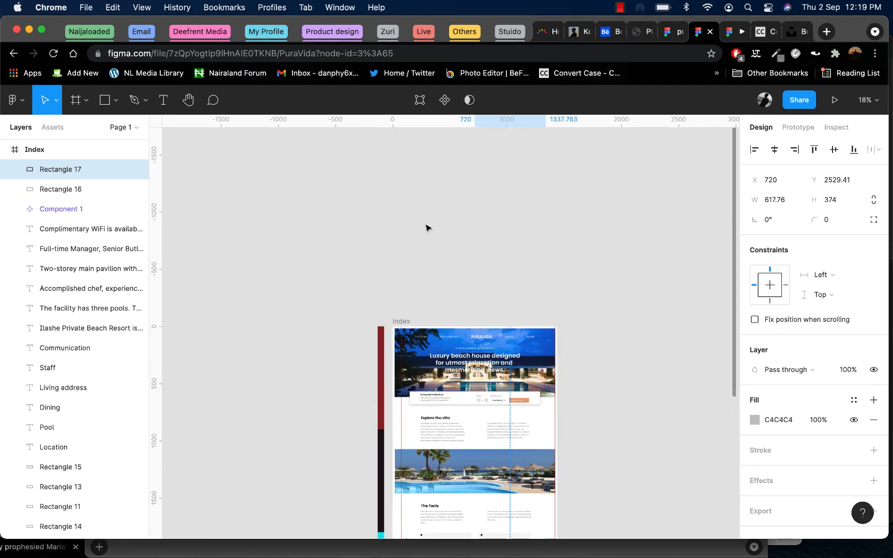
scroll(415, 293, "down", 5)
scroll(396, 261, "up", 2)
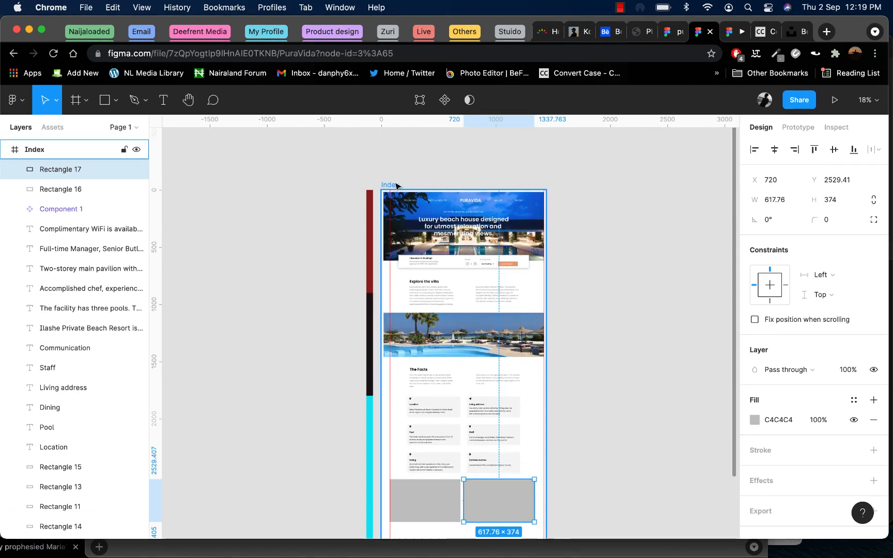
left_click(396, 184)
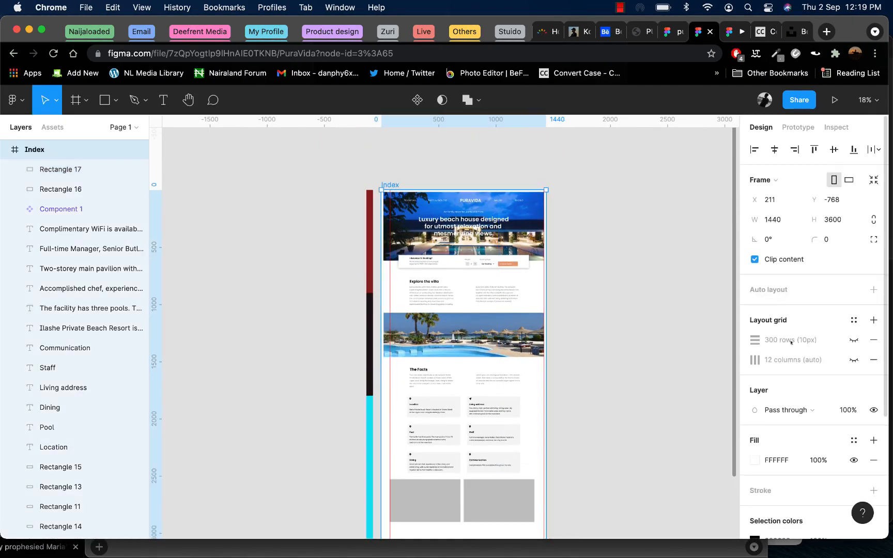
left_click(854, 360)
scroll(574, 369, "down", 5)
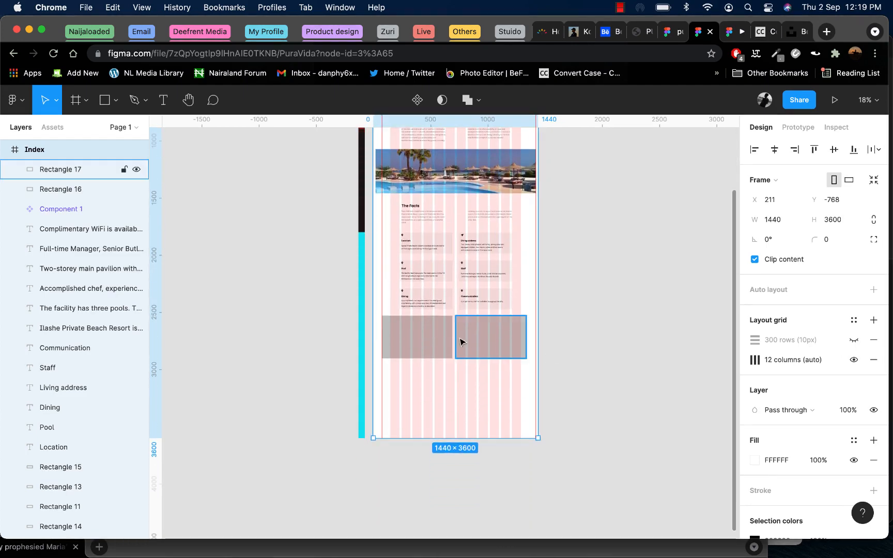
scroll(462, 341, "up", 3)
scroll(461, 342, "up", 2)
- Move the page's left vertical guide so that it lines up with the left edge of the hero image
left_click(345, 339)
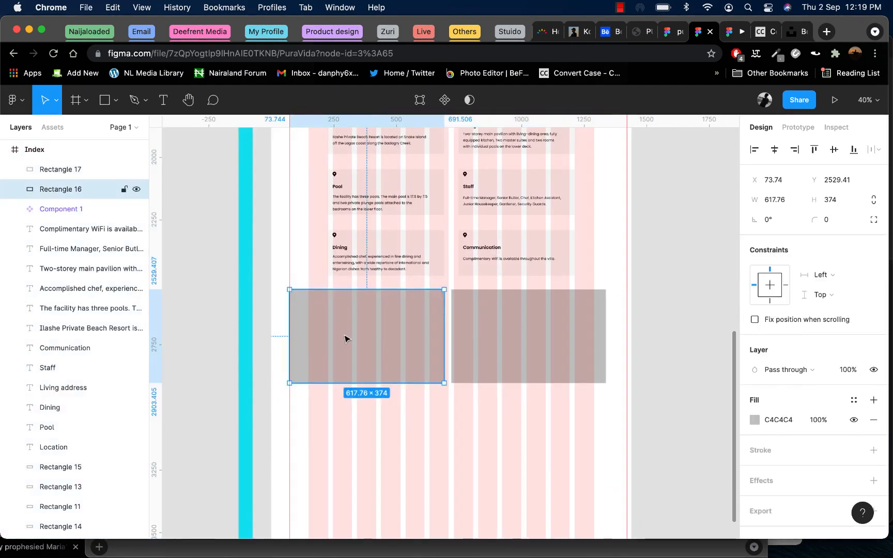
scroll(345, 339, "down", 5)
scroll(331, 158, "up", 3)
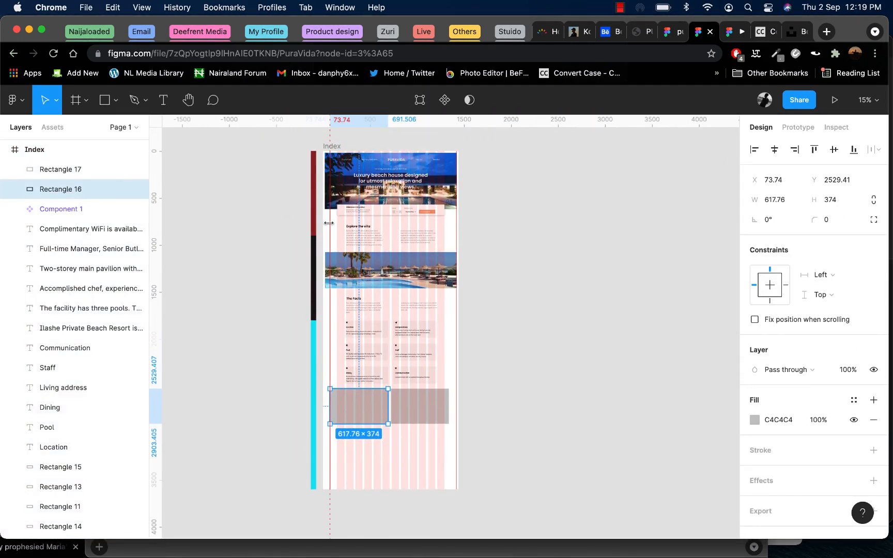
scroll(325, 222, "up", 5)
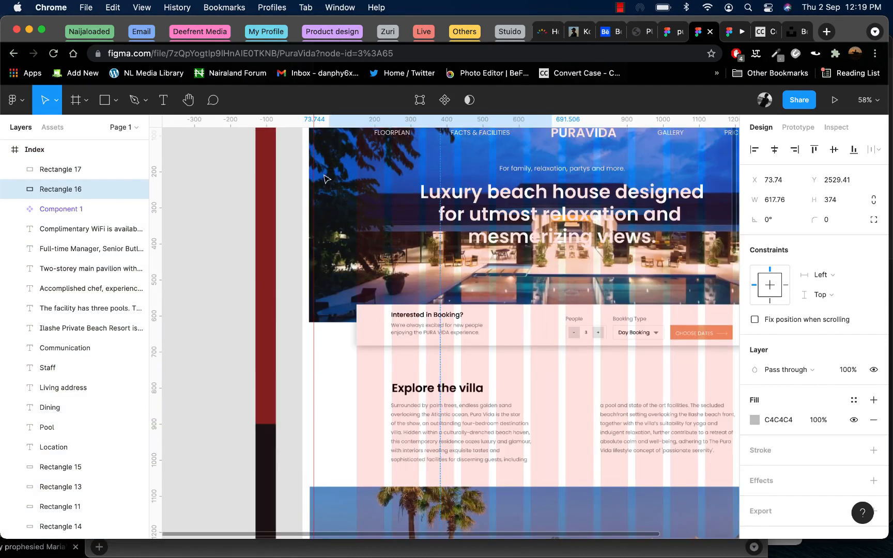
left_click_drag(316, 185, 310, 186)
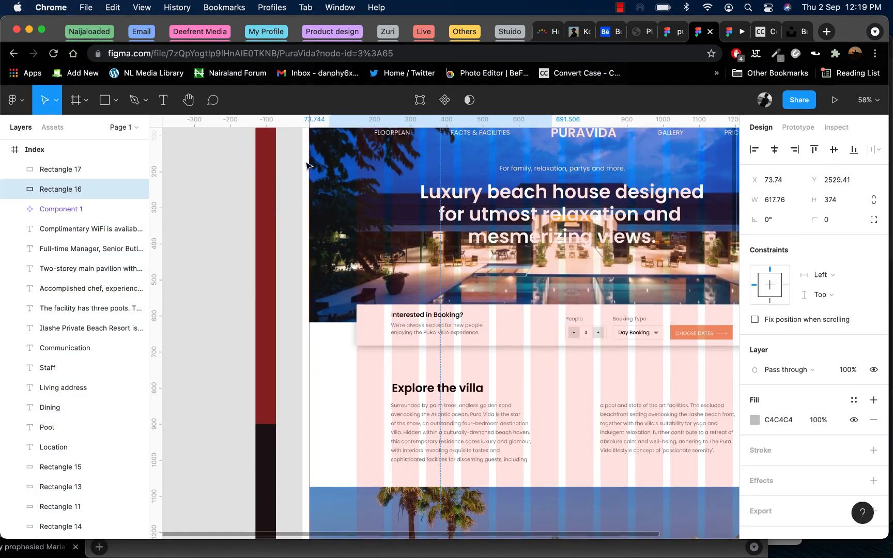
scroll(340, 348, "down", 3)
scroll(339, 351, "down", 1)
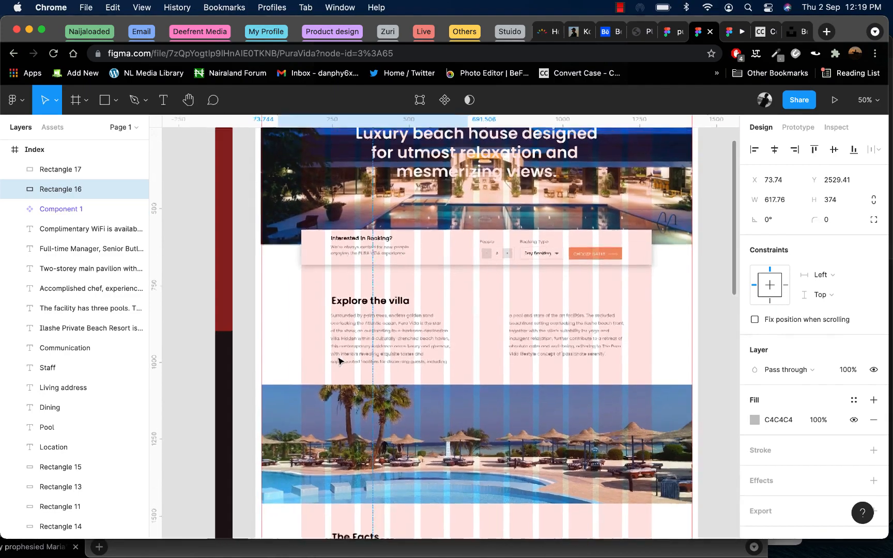
scroll(339, 357, "right", 5)
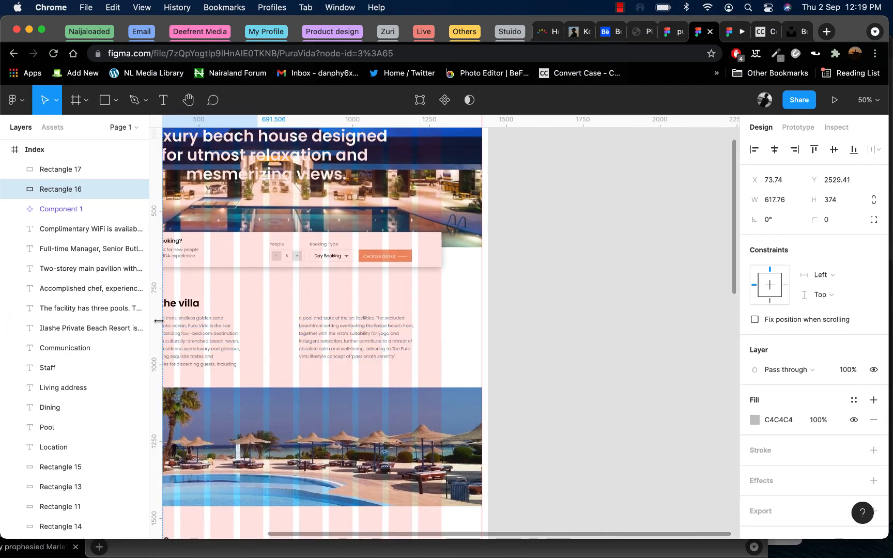
- Move the left rectangle onto the left guide at X 20 and the right one against the right guide at X 804.01, both at Y 2545.28
left_click_drag(213, 318, 531, 304)
scroll(525, 312, "down", 5)
scroll(438, 343, "down", 5)
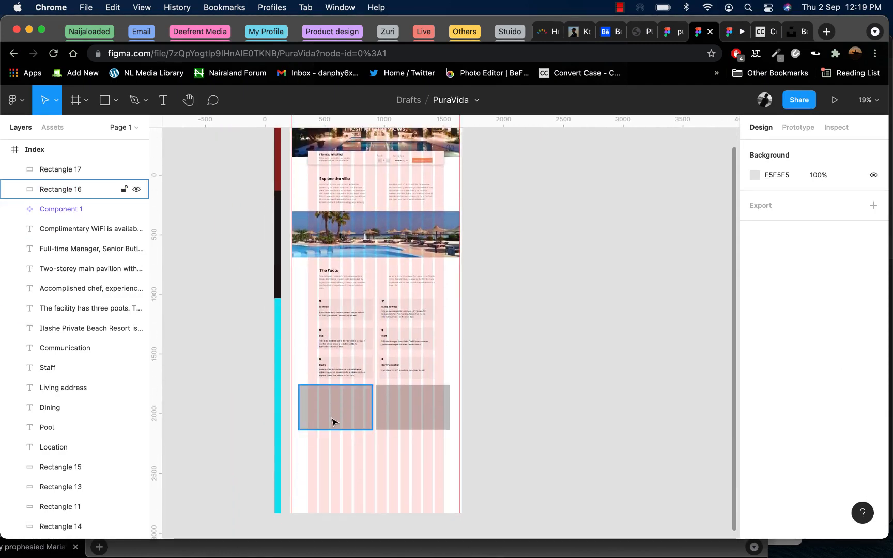
mouse_move(356, 325)
left_mouse_down()
mouse_move(353, 339)
mouse_move(340, 332)
left_mouse_up()
scroll(349, 335, "up", 5)
left_click_drag(532, 340, 556, 343)
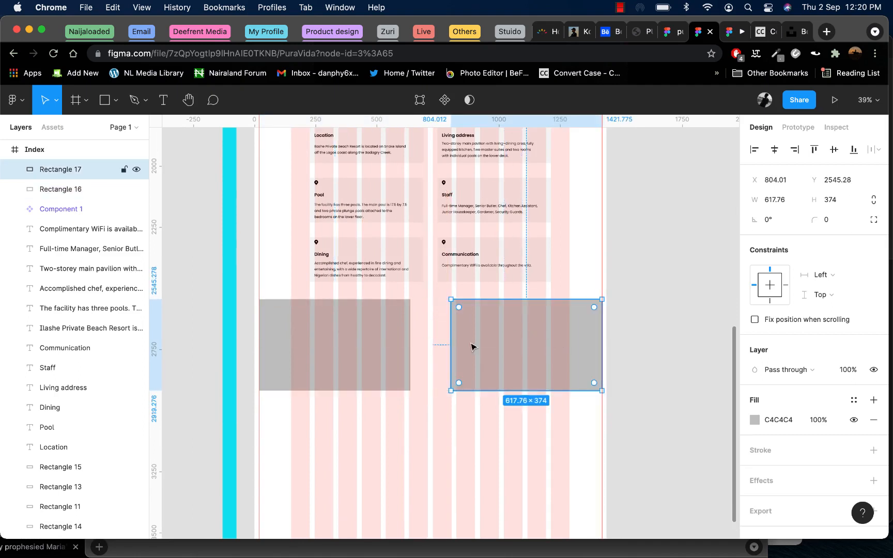
- Widen both rectangles towards each other to a width of 690, with the right one starting at X 730
left_click(400, 353)
left_click_drag(412, 350, 433, 347)
left_click(465, 354)
left_click(409, 341)
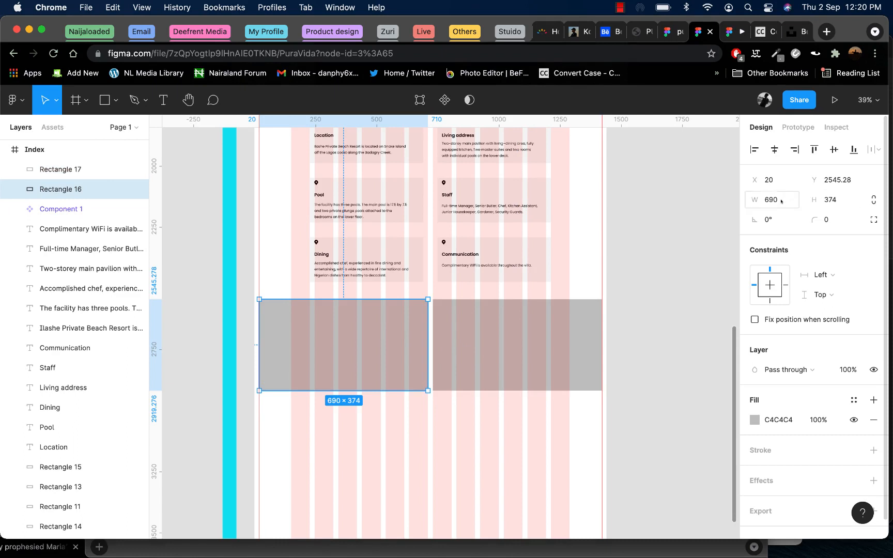
left_click(515, 350)
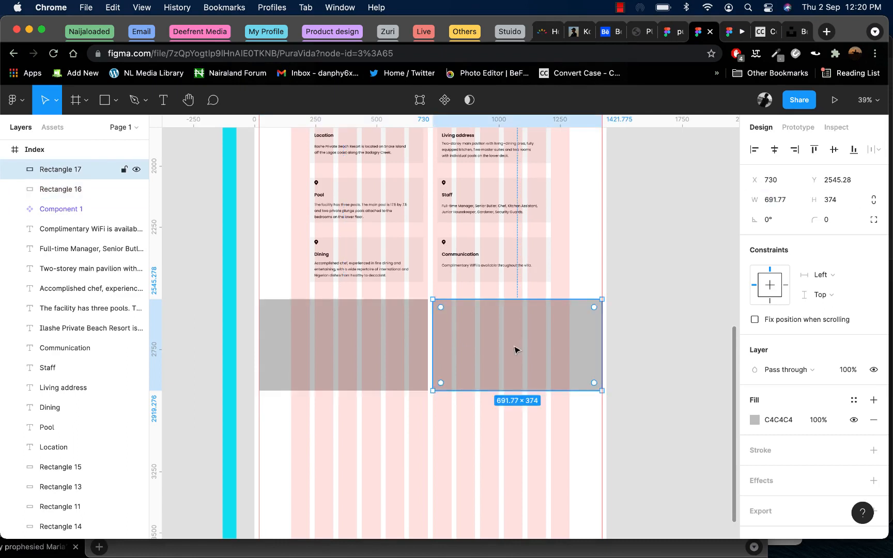
left_click(775, 199)
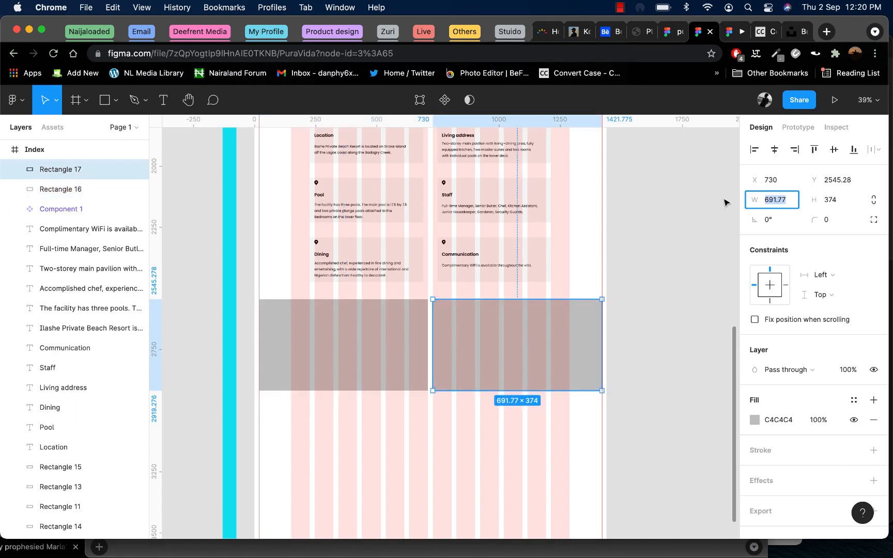
type("690")
key("Return")
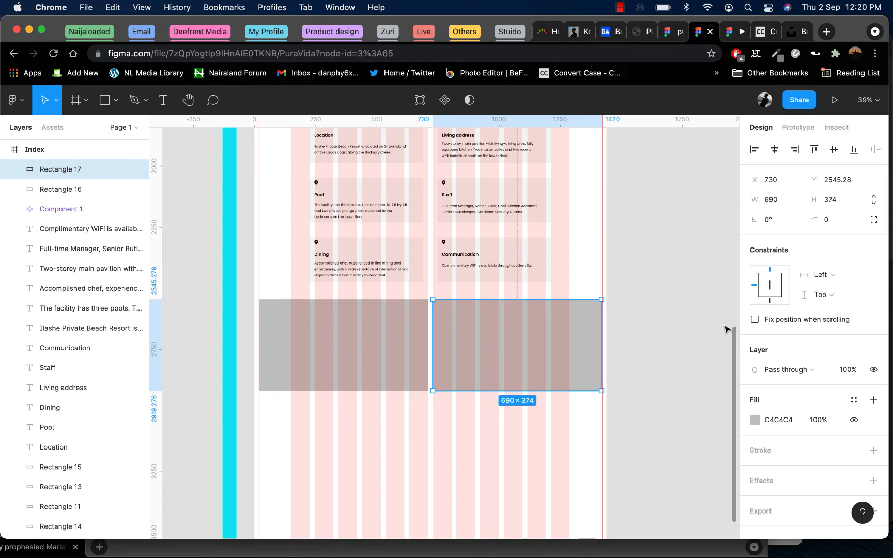
- Shift the right rectangle to X 732 so that its outer edge meets the right guide
left_click(709, 343)
left_click(572, 337)
left_click(700, 349)
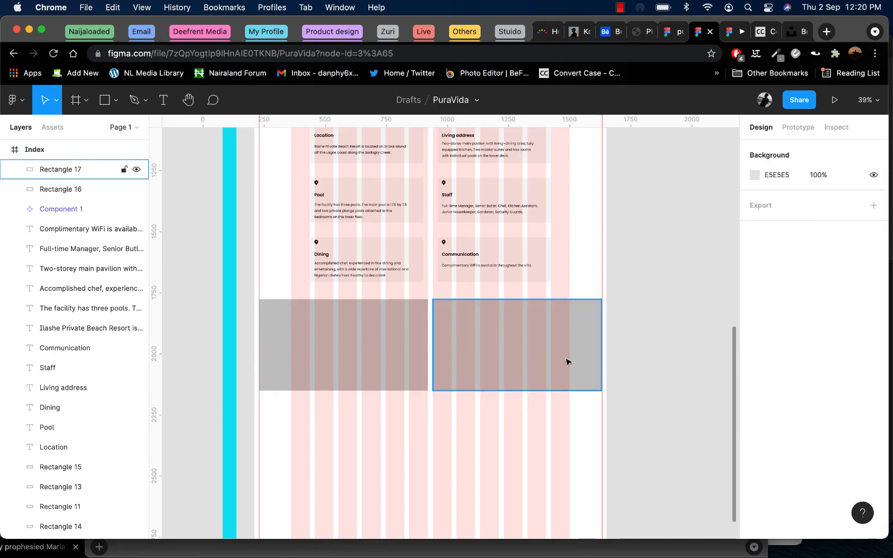
left_click(566, 362)
left_click(693, 349)
scroll(608, 312, "up", 5)
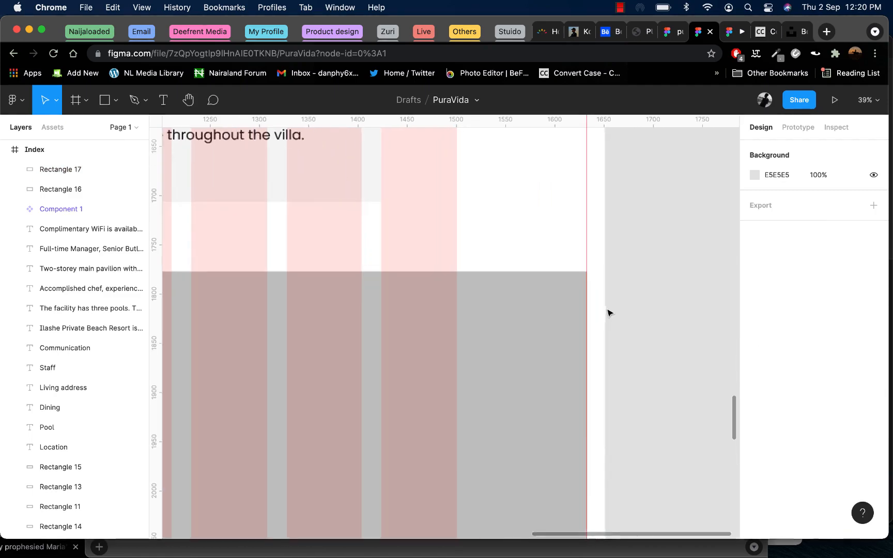
left_click(538, 315)
scroll(674, 339, "down", 4)
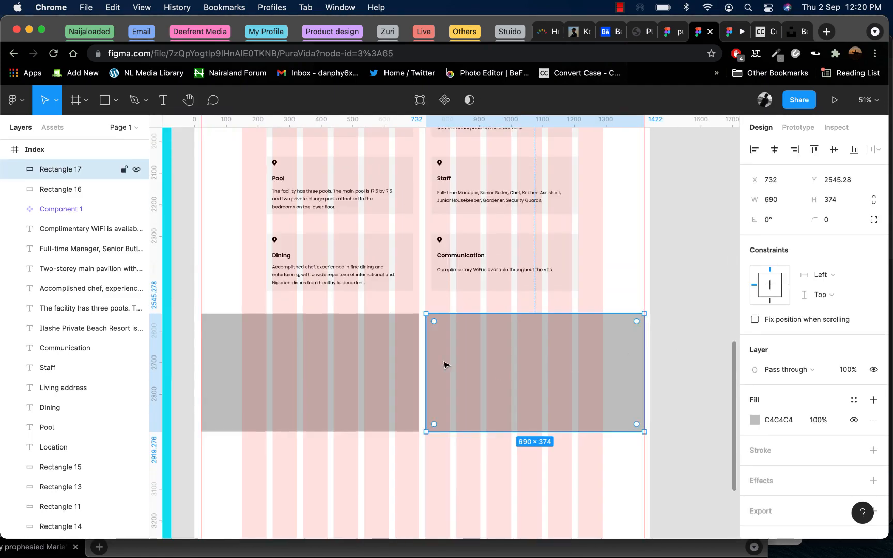
- Extend the Index frame downward to a height of 5146
scroll(414, 413, "down", 5)
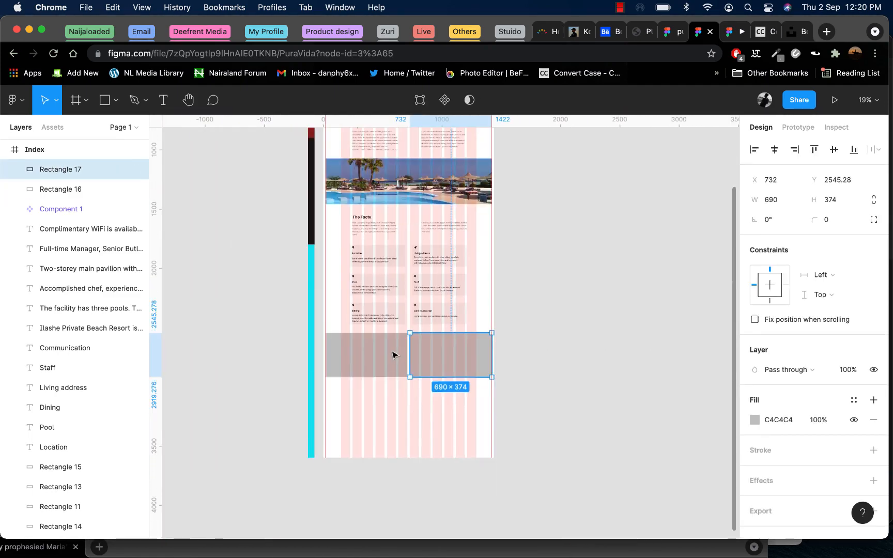
left_click(393, 356)
scroll(402, 415, "down", 2)
scroll(403, 414, "down", 5)
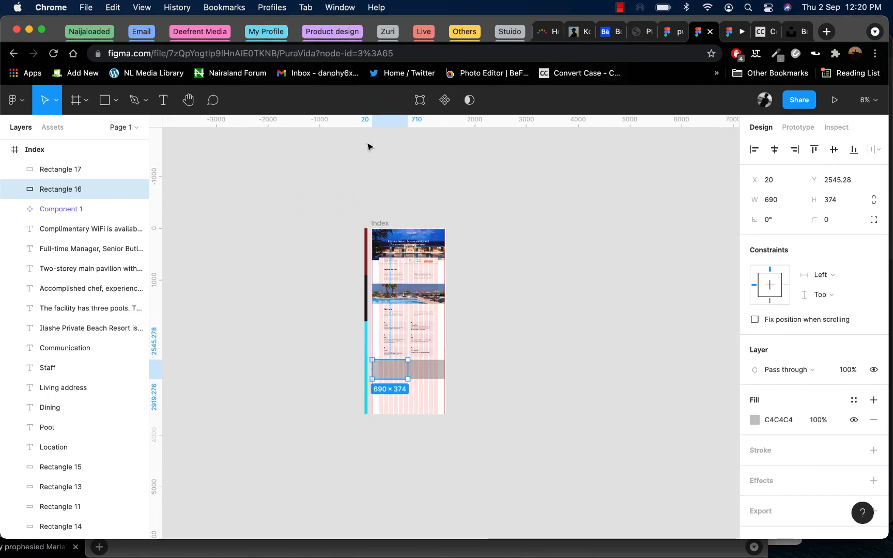
left_click(379, 226)
left_click_drag(413, 415, 413, 494)
scroll(406, 363, "up", 3)
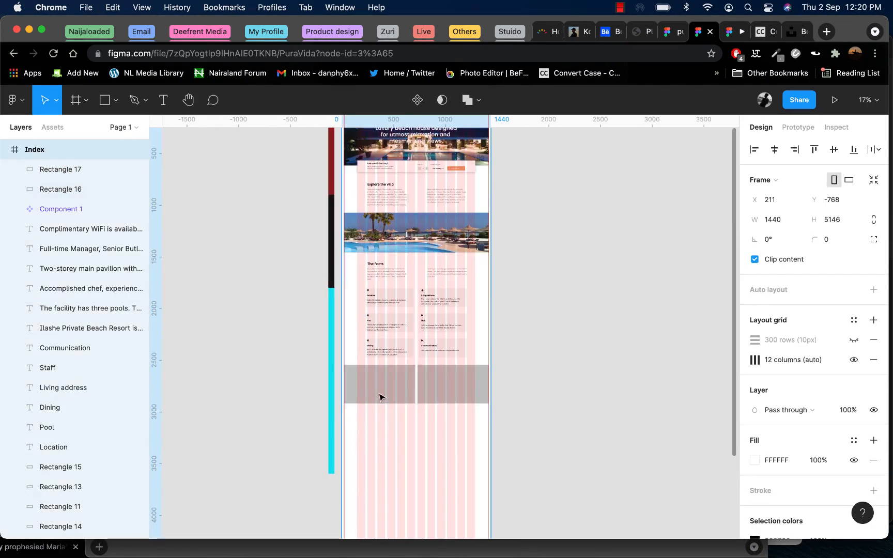
- Duplicate both gray rectangles directly below as a second row at Y 2930.12
left_click(381, 396)
left_click(442, 390, "shift")
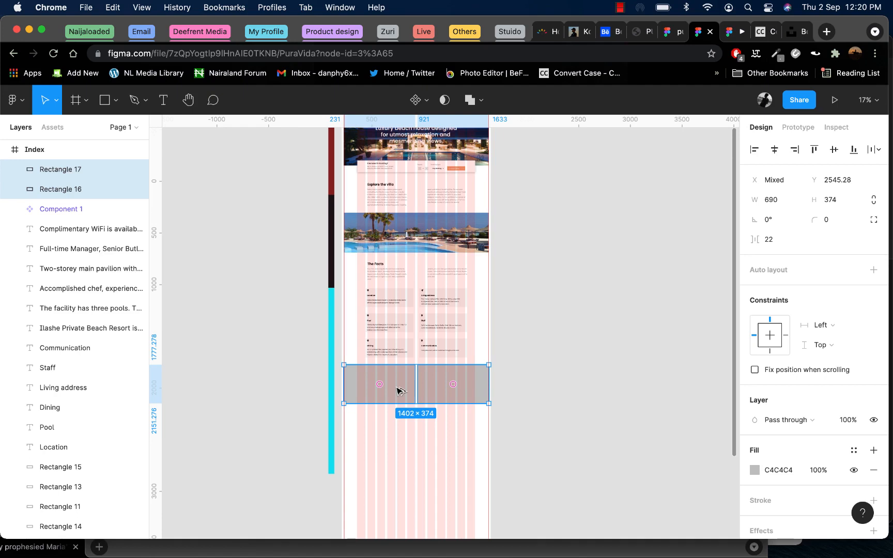
left_click_drag(399, 389, 395, 433, "alt")
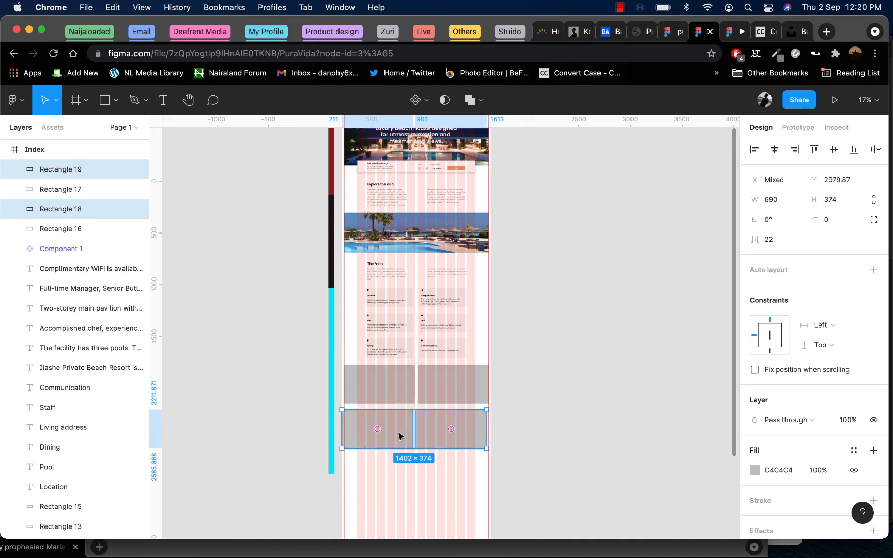
key("super+z")
left_click_drag(402, 386, 405, 425, "alt")
scroll(401, 431, "up", 5)
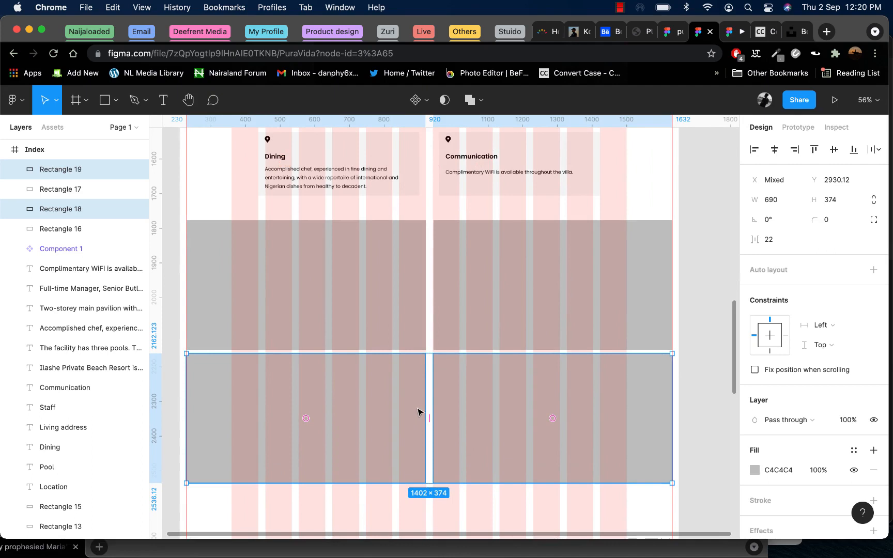
- Nudge the second row of rectangles down to Y 2939.12
key("Down")
key("Down")
key("Down")
key("Down")
key("Down")
key("Down")
key("Down")
key("Down")
key("Down")
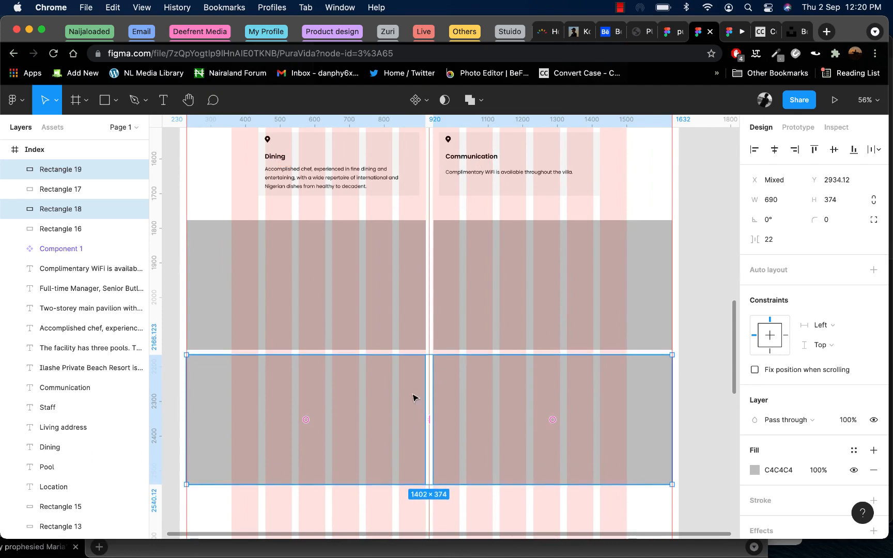
- Measure the gaps between the blocks and lower the second row's right rectangle to Y 2942.12 to even out the spacing
left_click(420, 248)
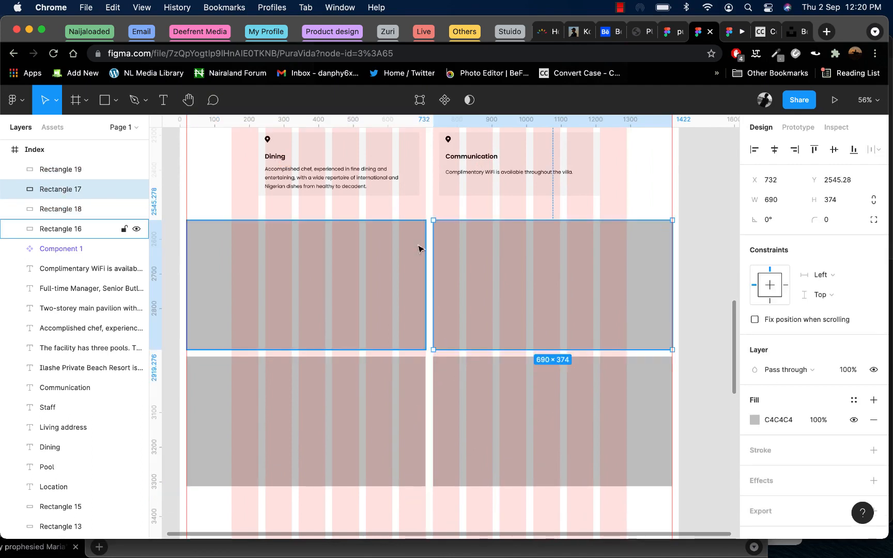
mouse_move(443, 250)
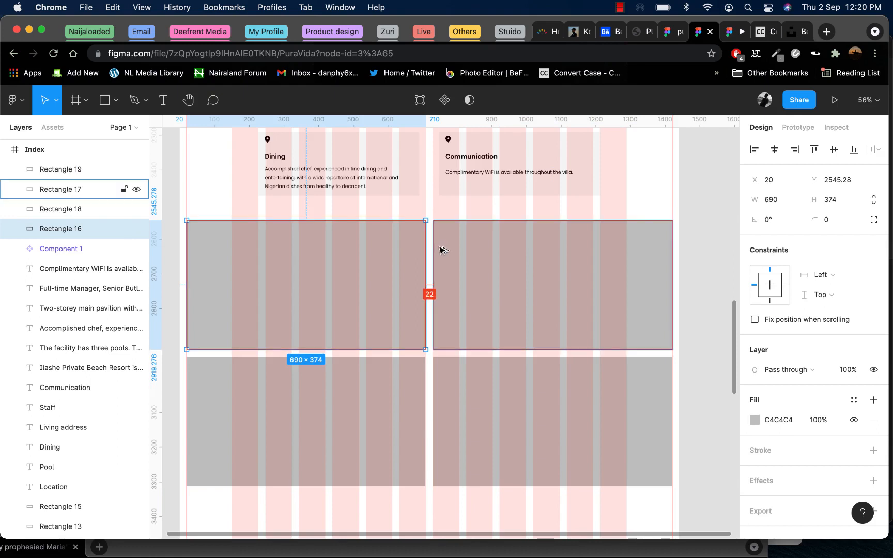
left_click(458, 346)
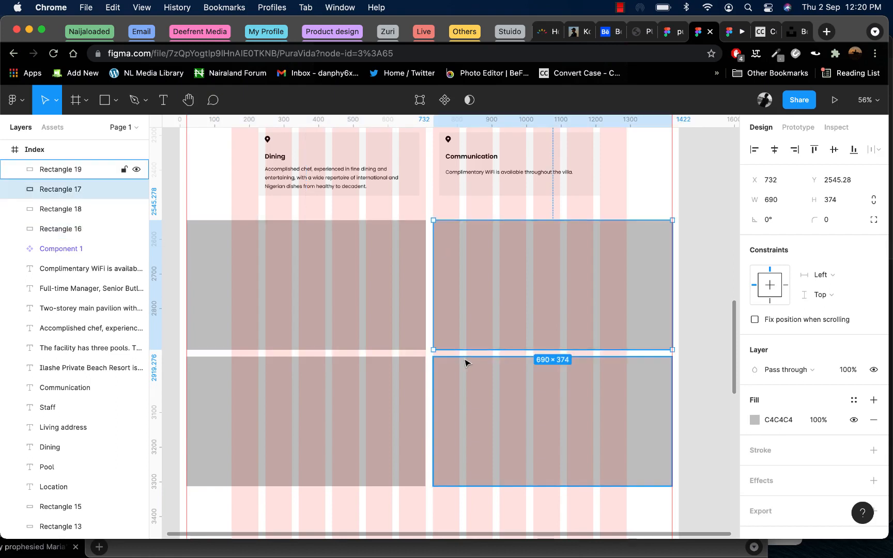
left_click(465, 364)
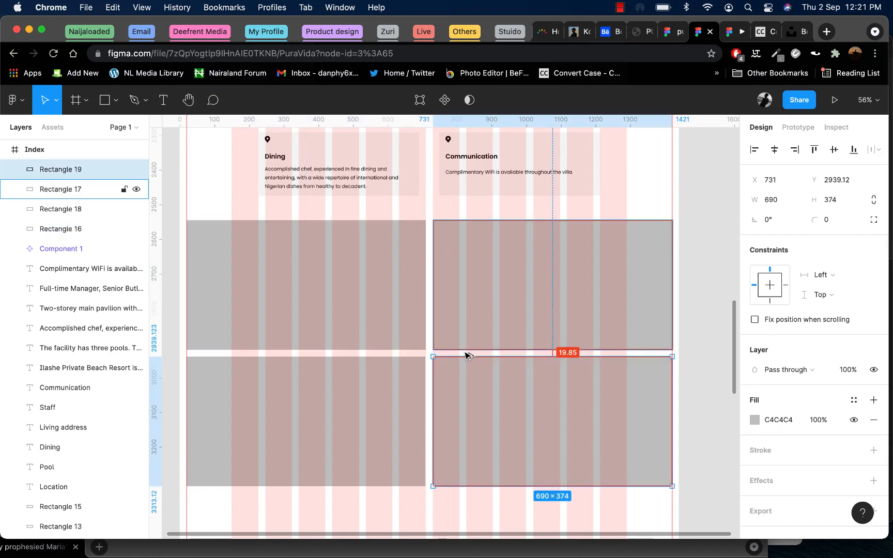
key("Down")
key("Down")
key("Down")
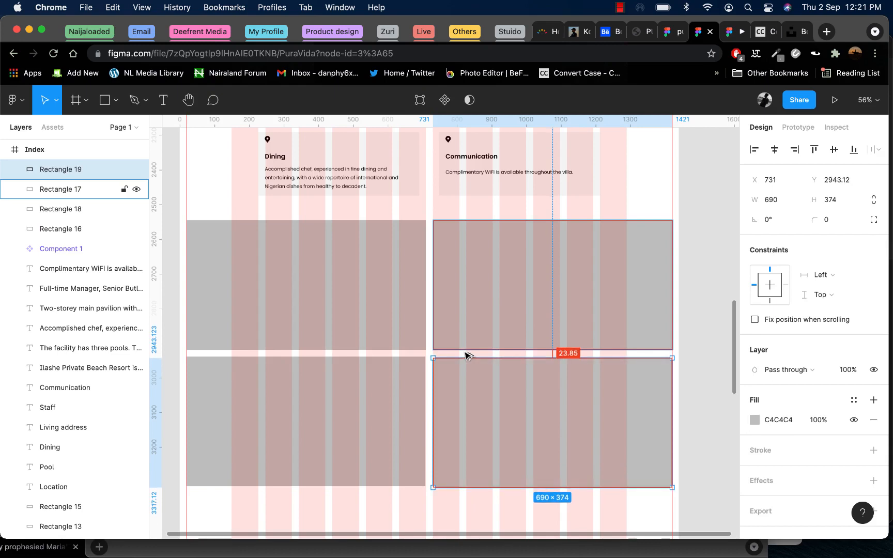
- Place a horizontal guide along the second row's top edge and move that row's left rectangle down to it, at Y 2943.12
left_click(409, 388)
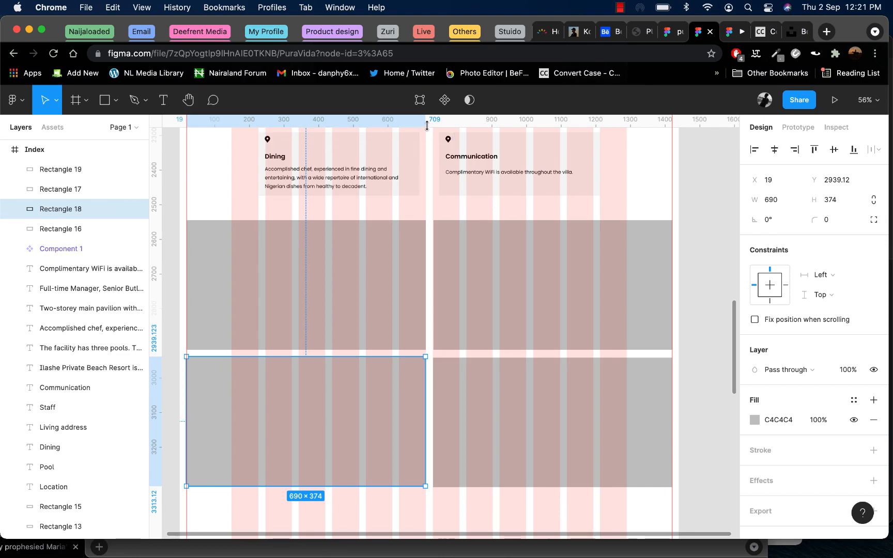
left_click_drag(430, 359, 429, 360)
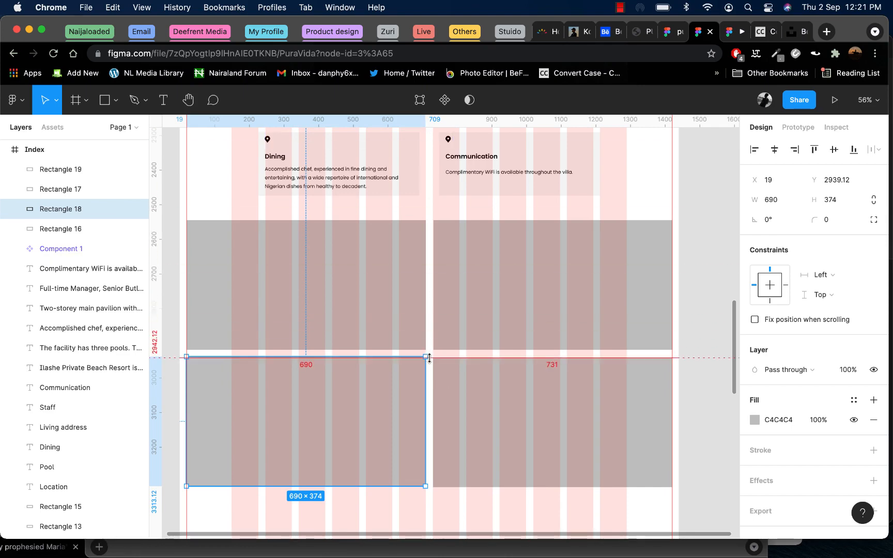
left_click(398, 395)
key("Down")
key("Down")
key("Down")
key("Down")
key("Down")
key("Down")
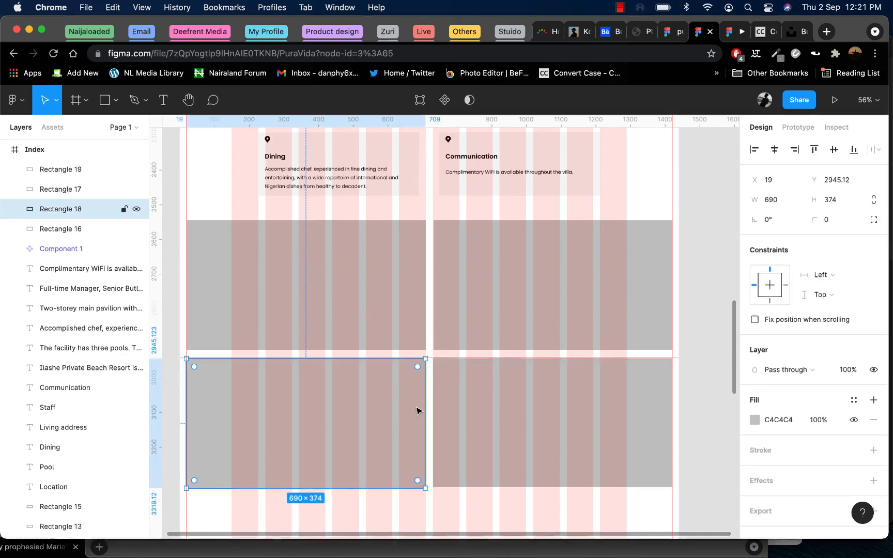
scroll(419, 411, "down", 5)
scroll(394, 388, "up", 5)
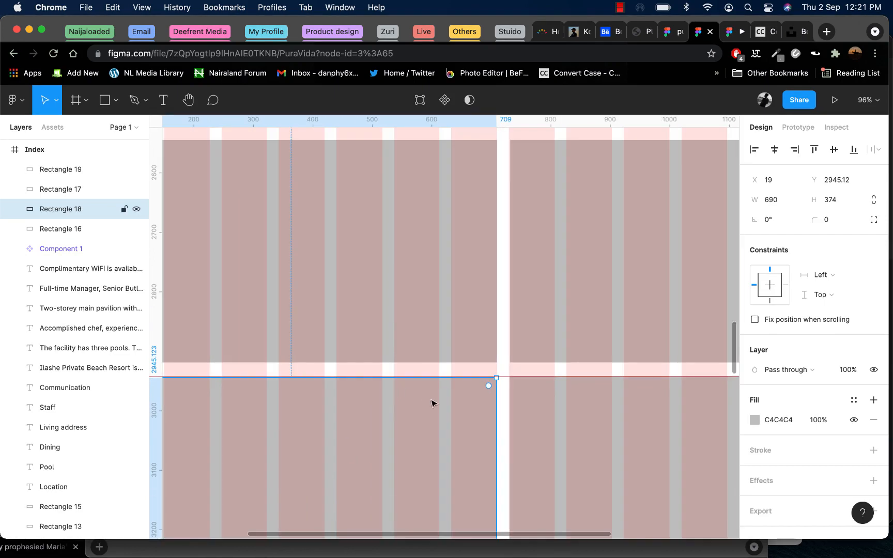
key("Up")
key("Up")
scroll(457, 421, "down", 5)
scroll(439, 381, "down", 2)
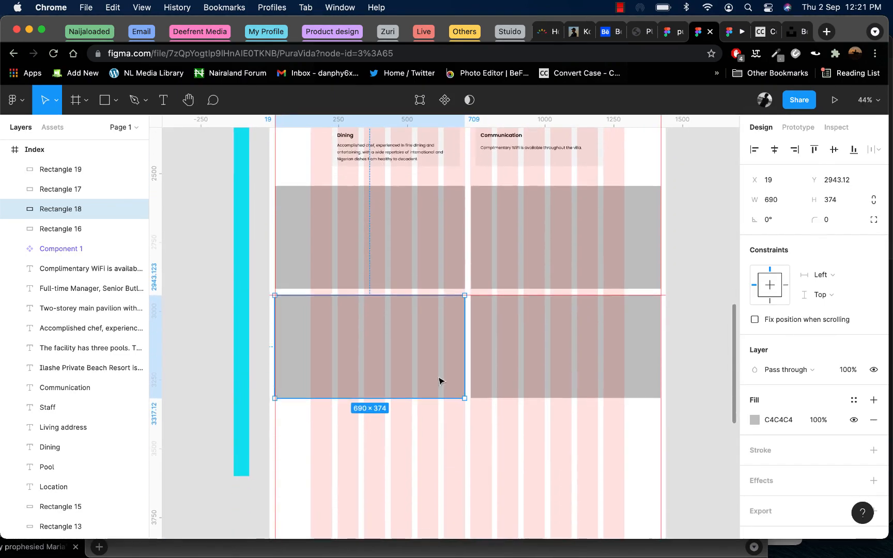
- Duplicate the second row's two rectangles below as a third row and nudge the copies into place between the vertical guides
left_click(546, 380)
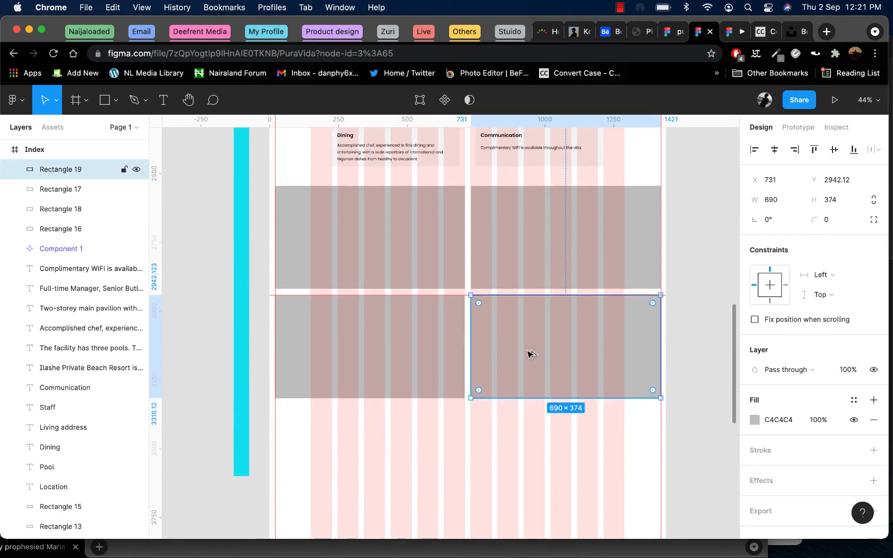
left_click(419, 352, "shift")
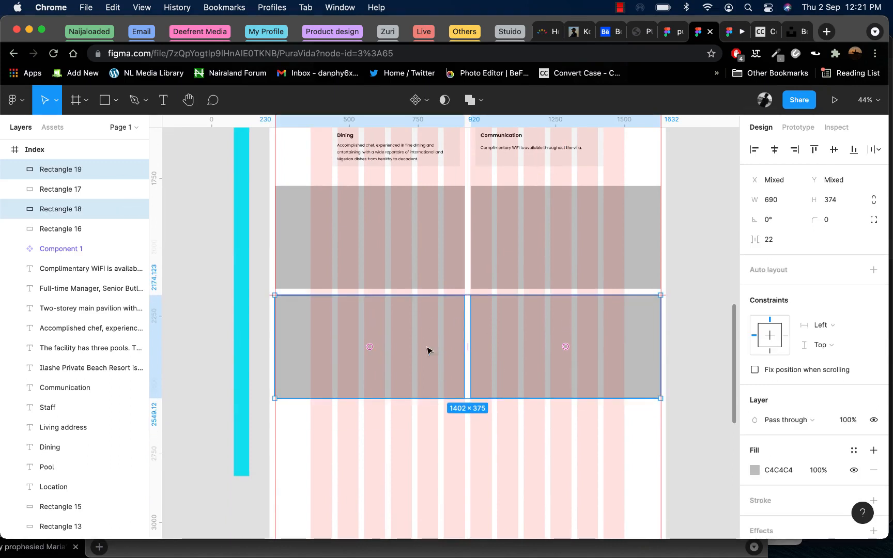
left_click_drag(399, 329, 402, 447)
key("Down")
key("Down")
key("Down")
key("Right")
key("Right")
key("Down")
key("Down")
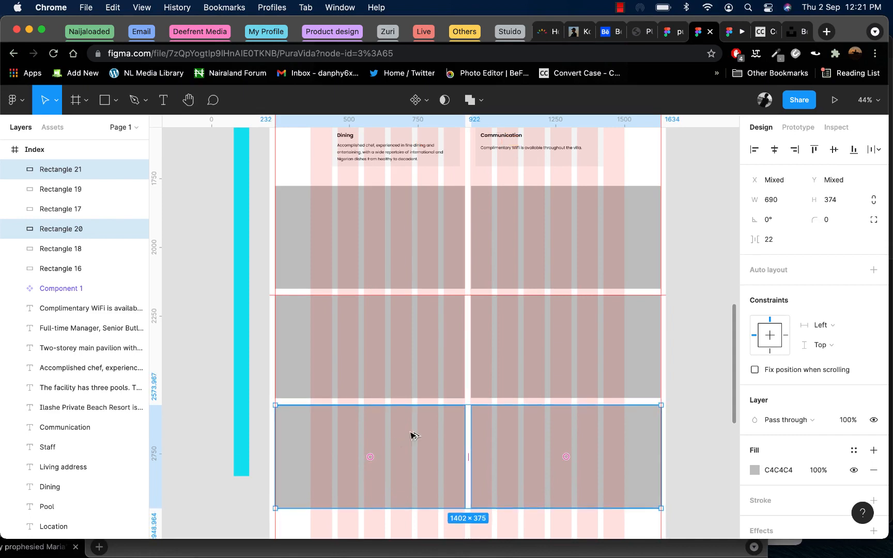
key("super+d")
key("super+z")
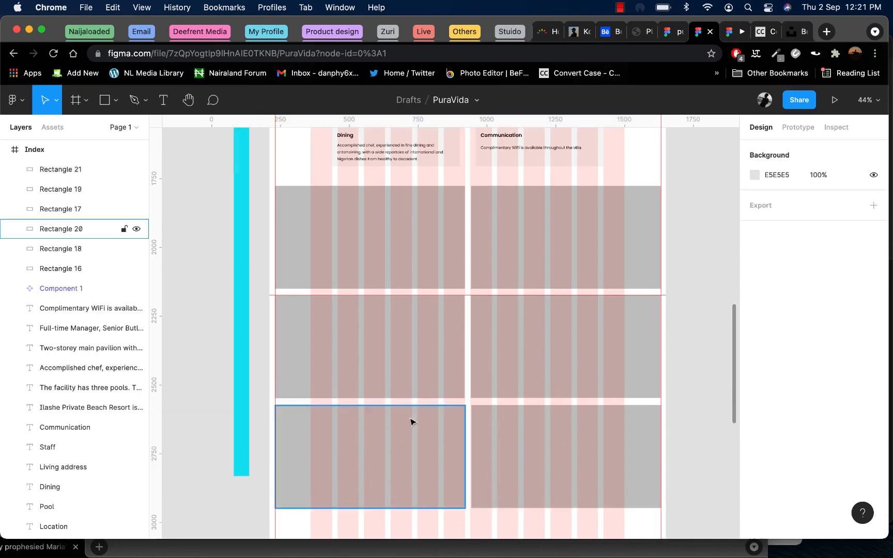
key("super+z")
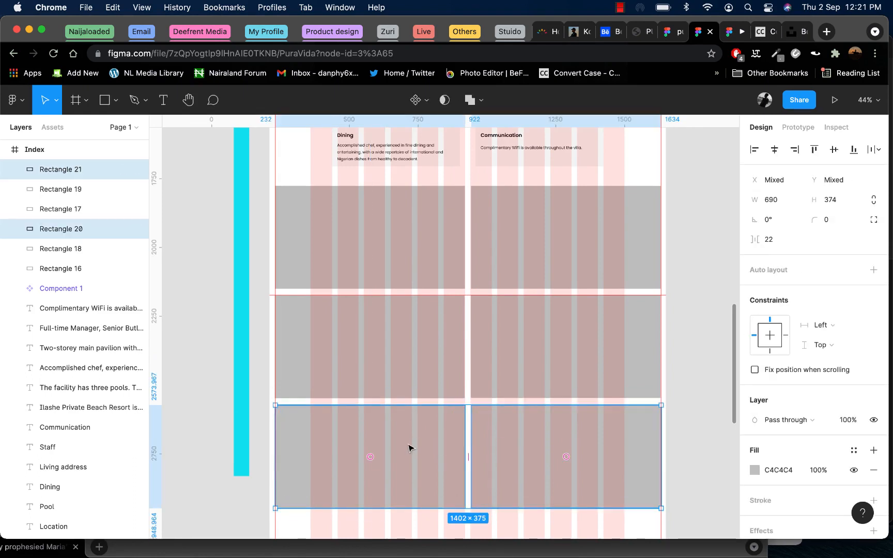
- Nudge the third row so its right rectangle sits at X 732, Y 3338.97, and measure its gap to the second row
key("Up")
key("Up")
key("Left")
key("Up")
key("Up")
key("Up")
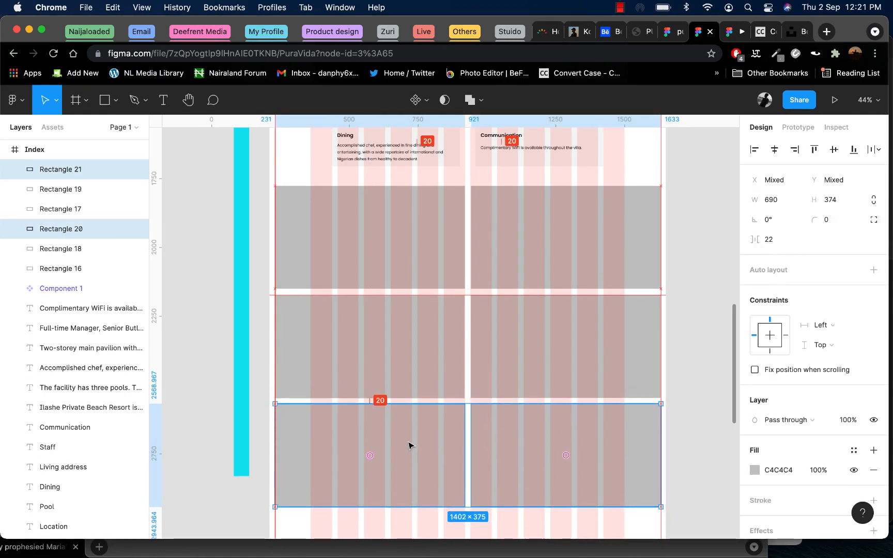
key("Down")
key("Down")
key("Down")
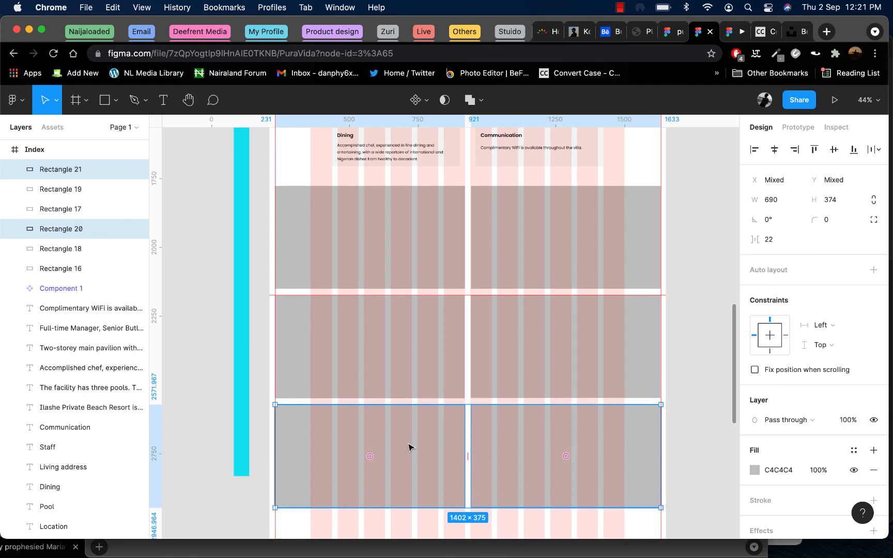
left_click(503, 393)
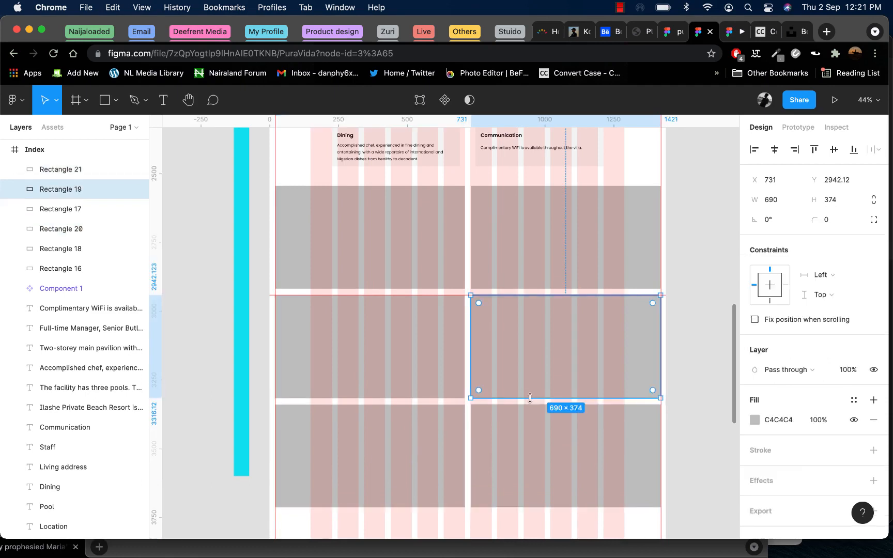
left_click(535, 445)
key("alt")
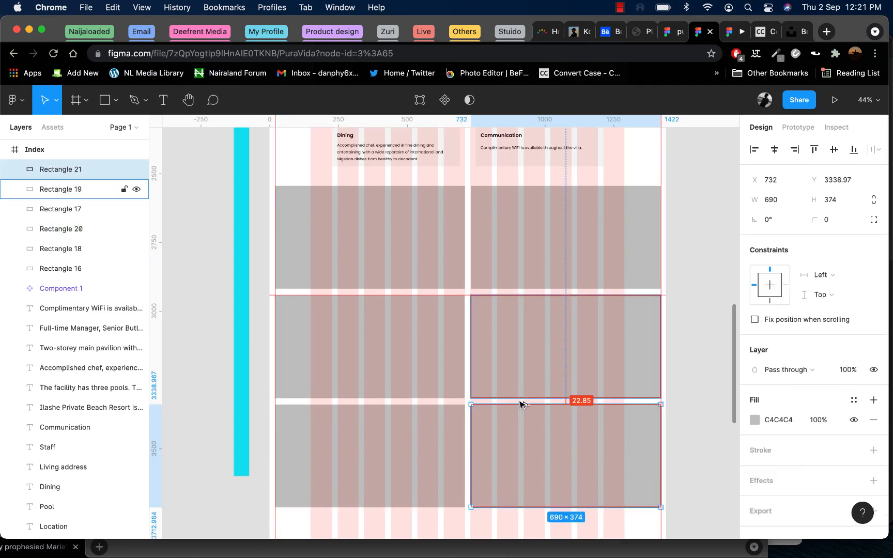
- Choose six photos from the Beach folder for placement: the dayana-brooke image, the four bedroom and pillow shots, and the sea-view pool
left_click(688, 397)
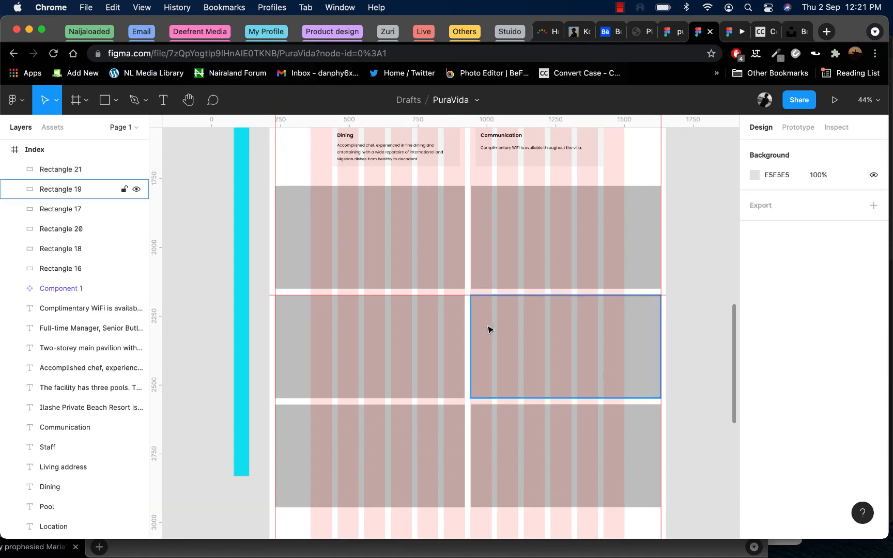
left_click(405, 261)
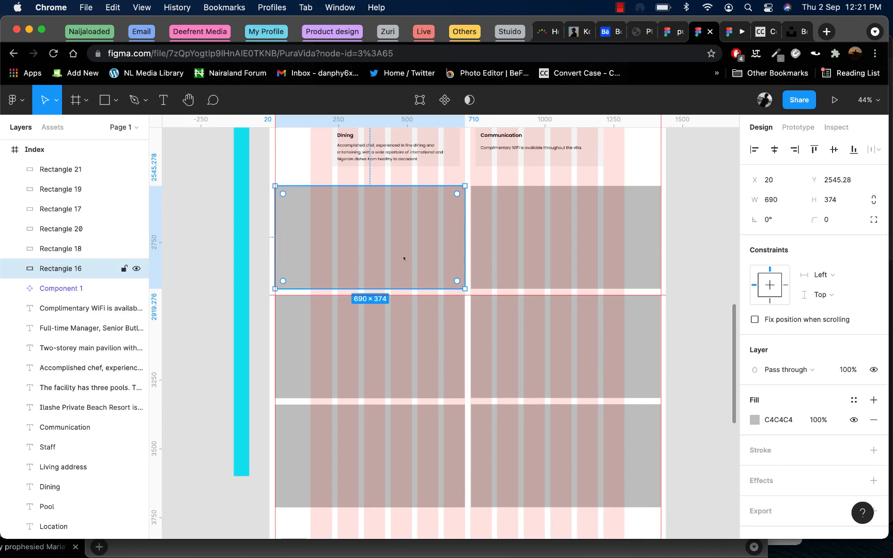
key("super+shift+k")
left_click(331, 211)
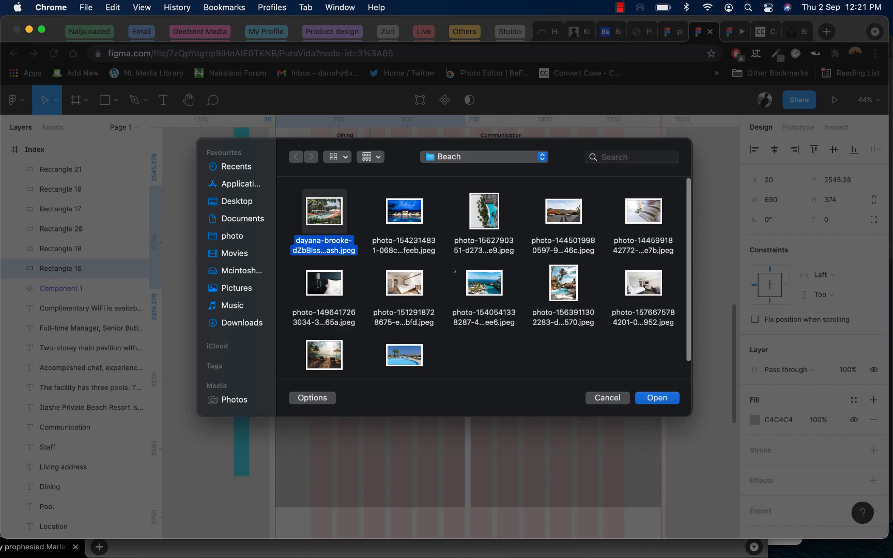
left_click(407, 280, "super")
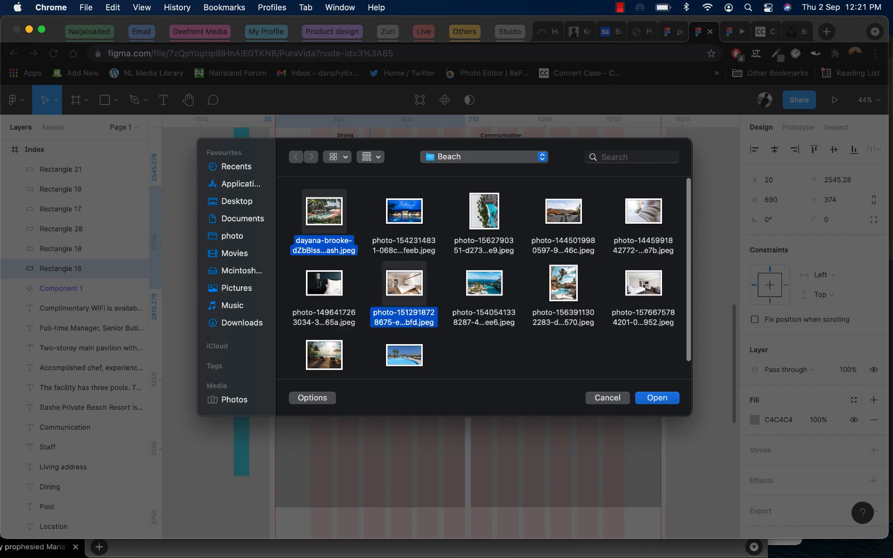
left_click(564, 211, "super")
left_click(653, 213, "super")
left_click(644, 283, "super")
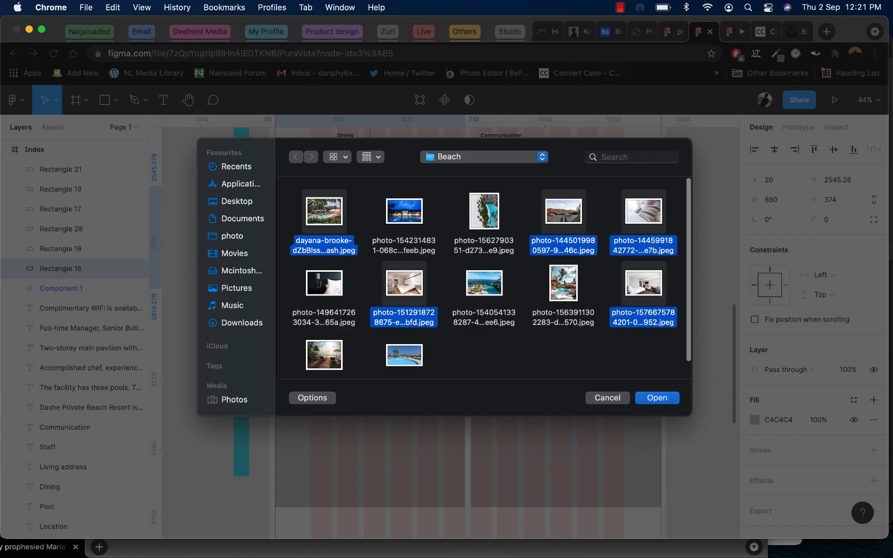
left_click(485, 284, "super")
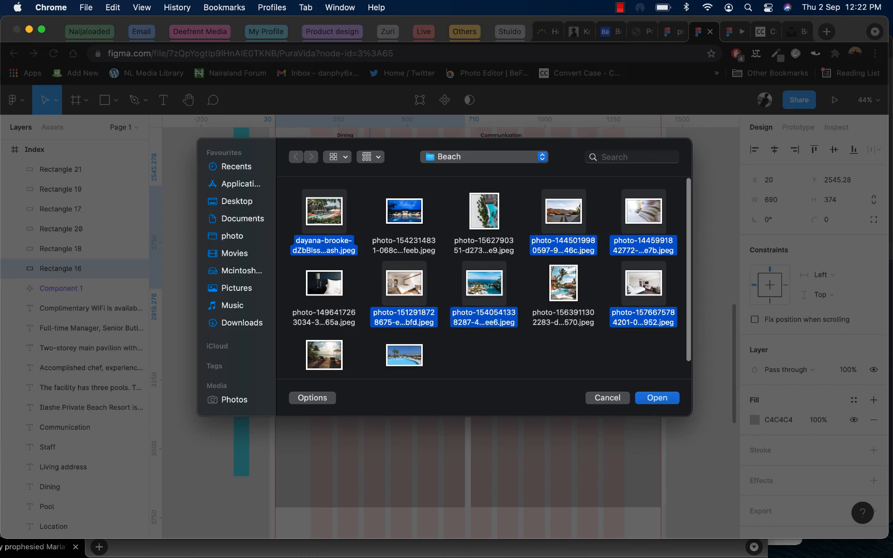
left_click(325, 283, "super")
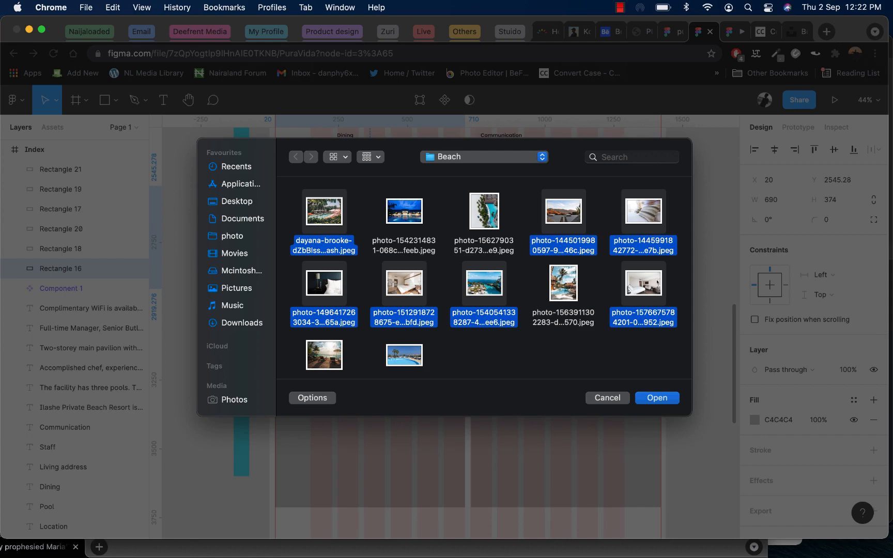
left_click(644, 283, "super")
left_click(643, 284, "super")
left_click(568, 228, "super")
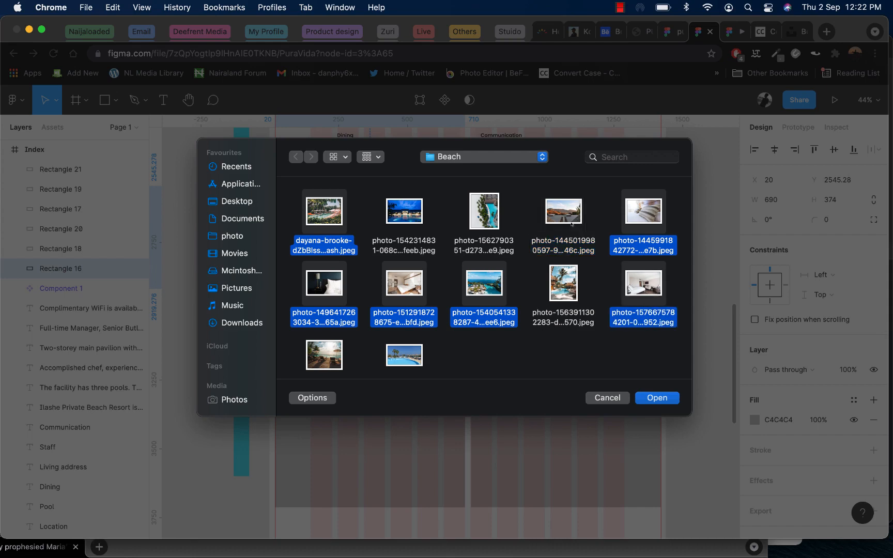
left_click(662, 401)
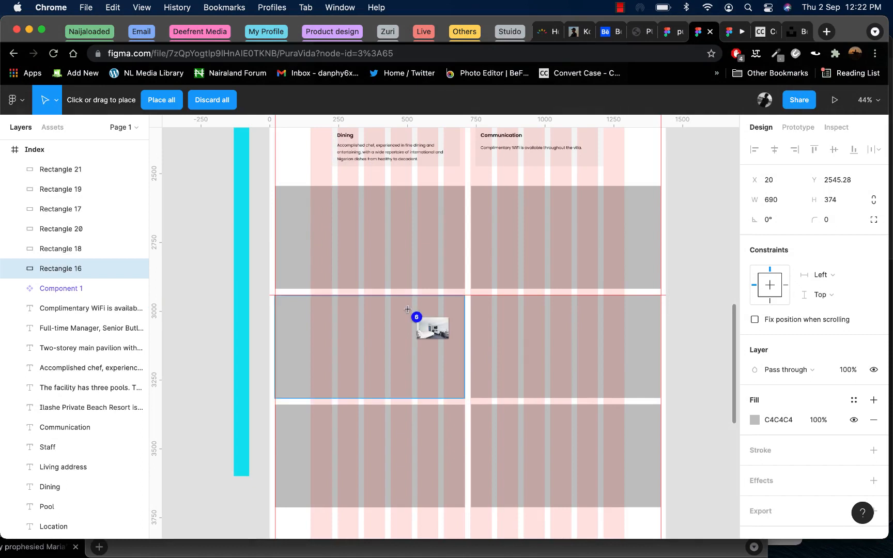
- Fill the six grid rectangles with the loaded photos, placing the bedroom and pillow shots in the left column and first row, pools in the rest
left_click(382, 238)
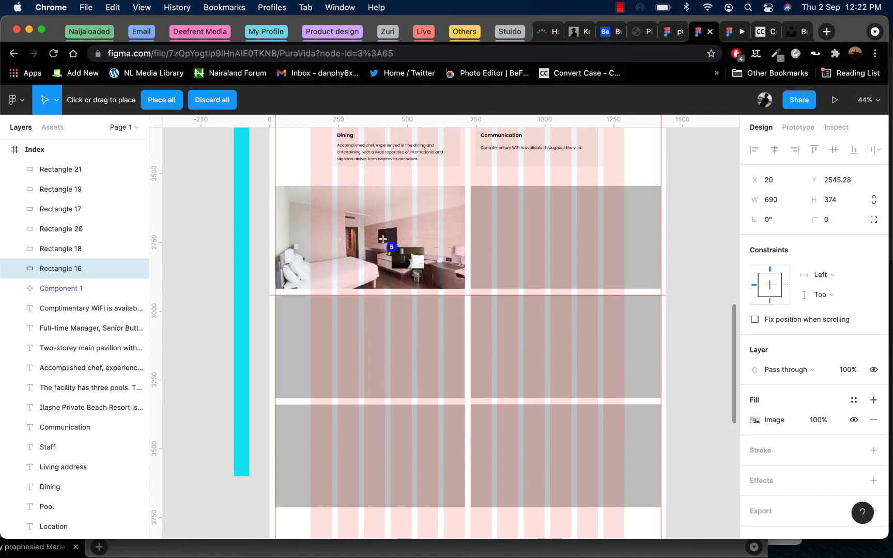
left_click(518, 250)
left_click(547, 322)
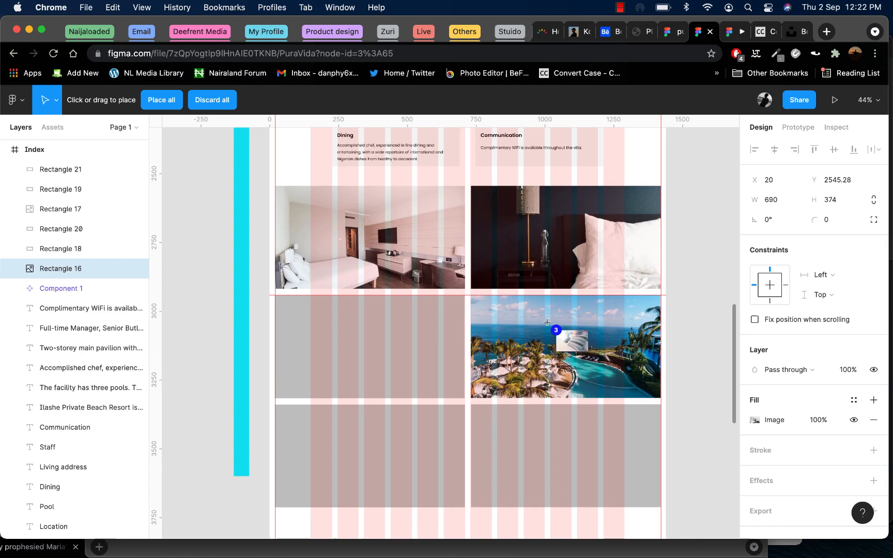
left_click(421, 337)
left_click(411, 436)
left_click(536, 440)
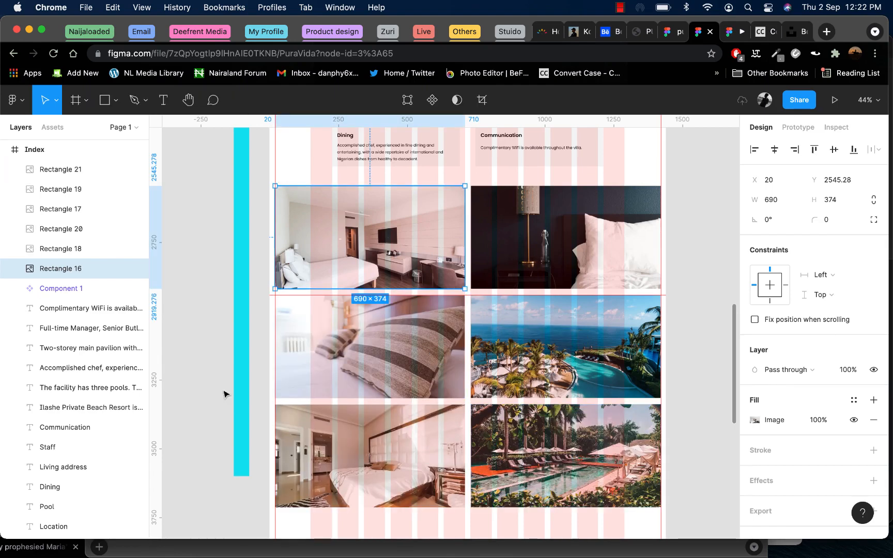
- Open the image settings of the second row's sea-view pool photo and switch its fill mode to Crop
left_click(604, 364)
double_click(604, 364)
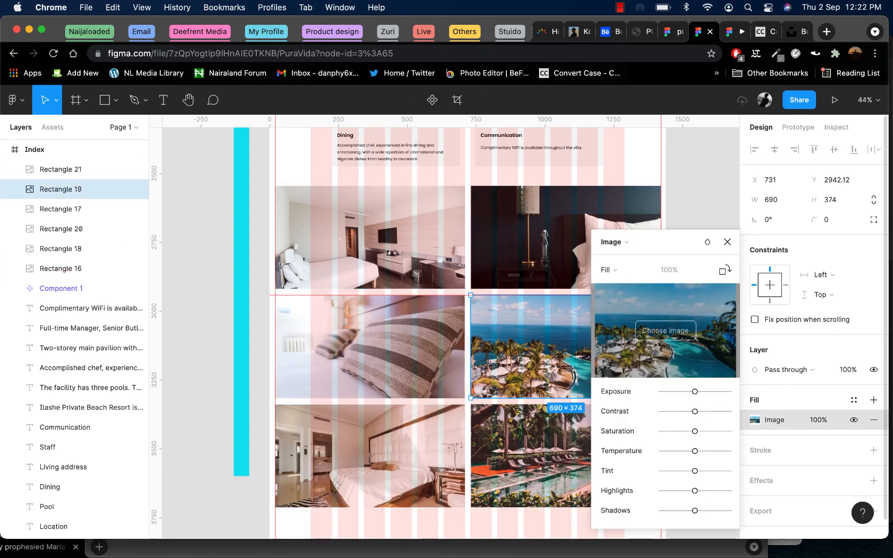
left_click(734, 245)
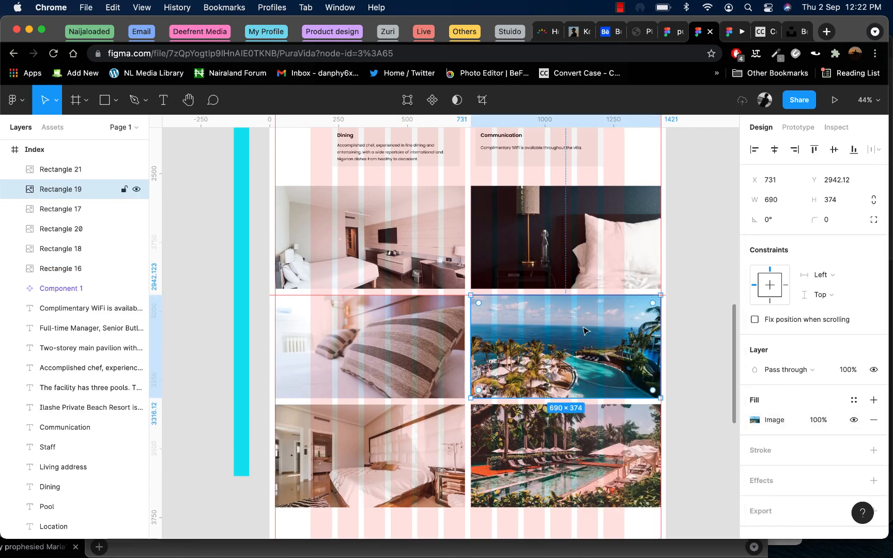
left_click(482, 100)
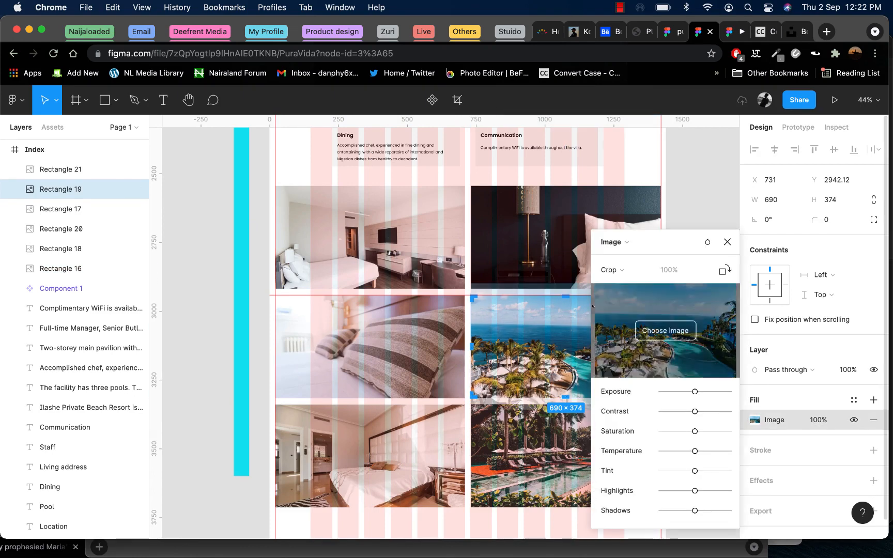
left_click(726, 243)
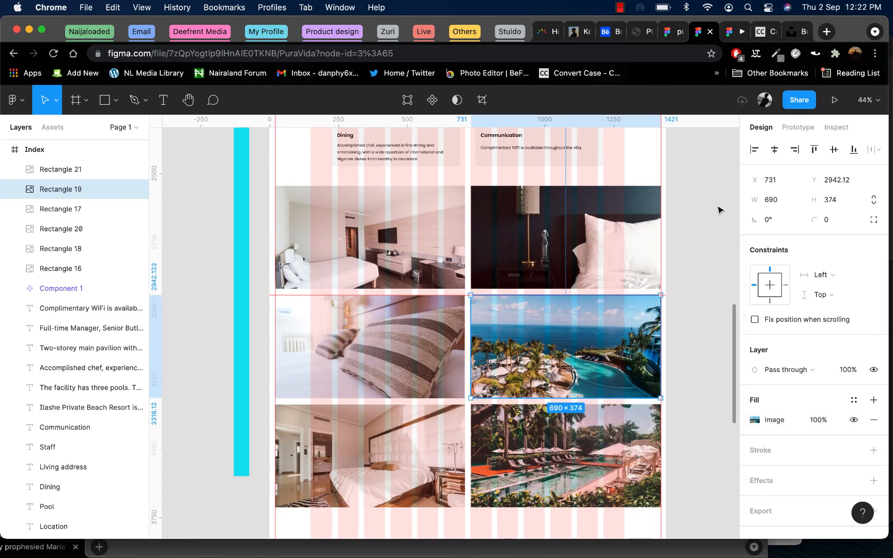
left_click(686, 309)
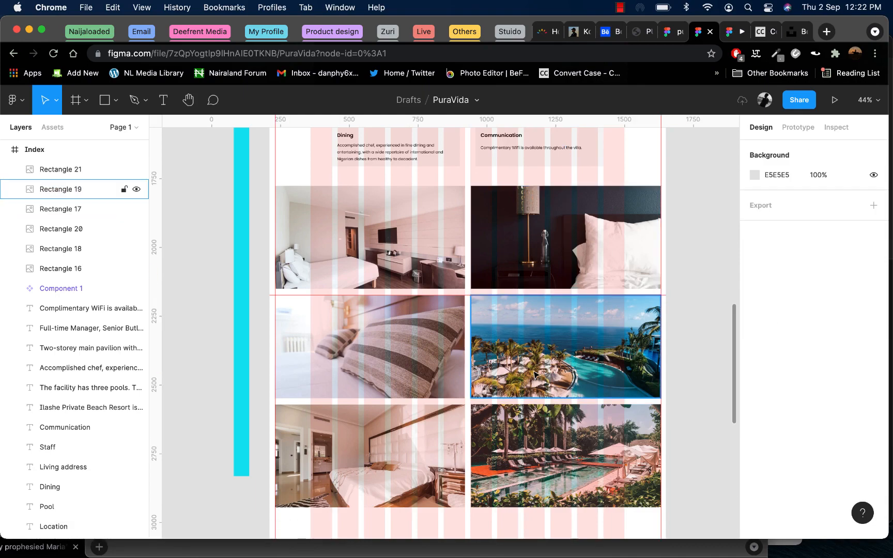
- Review the PuraVida prototype from the booking section down to the photo grid, glance at the other puraVida file, and return to the design
scroll(535, 376, "down", 4)
left_click(731, 32)
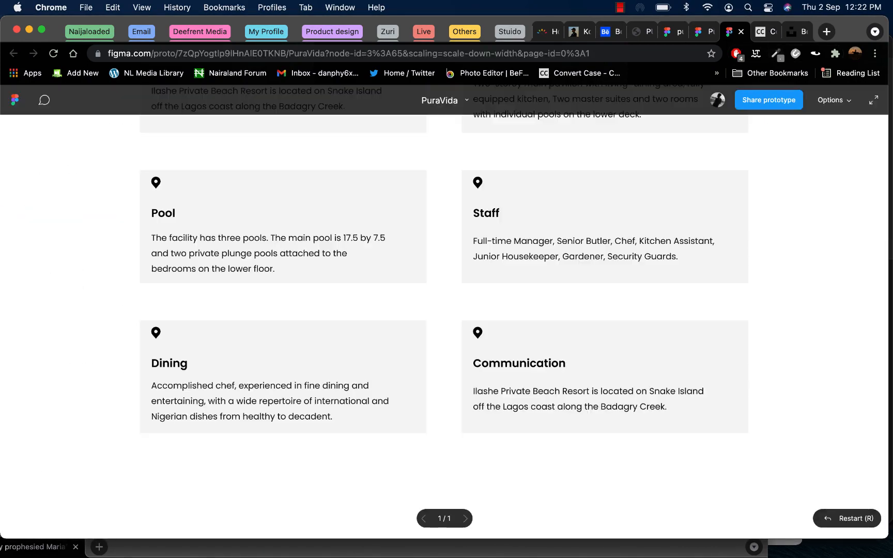
scroll(500, 309, "up", 8)
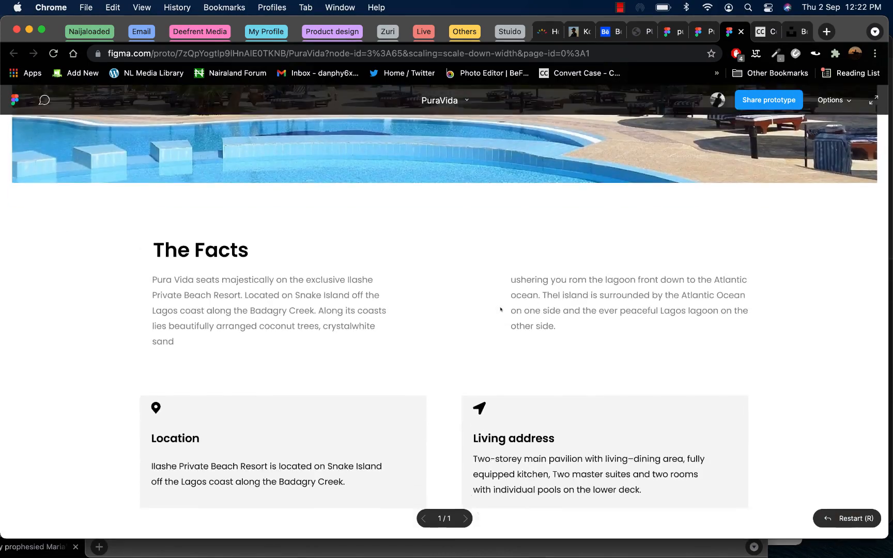
scroll(501, 309, "down", 10)
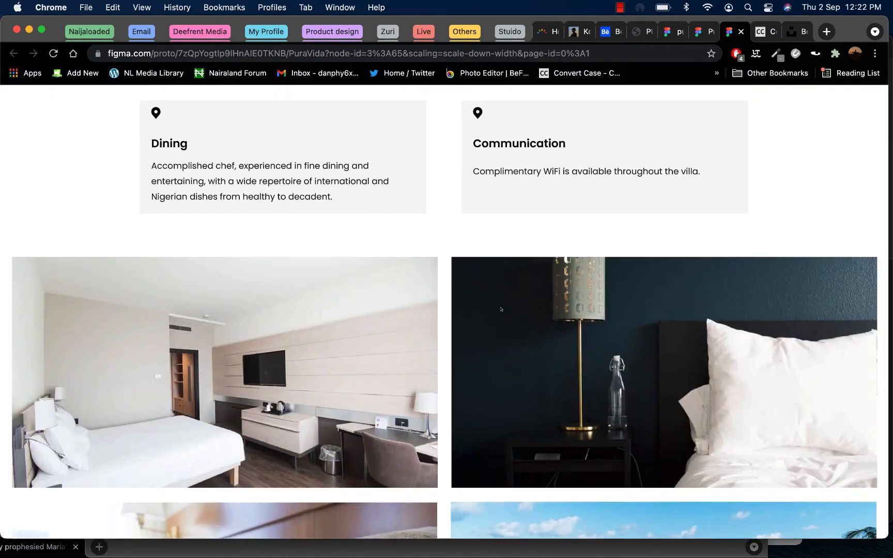
scroll(500, 309, "down", 4)
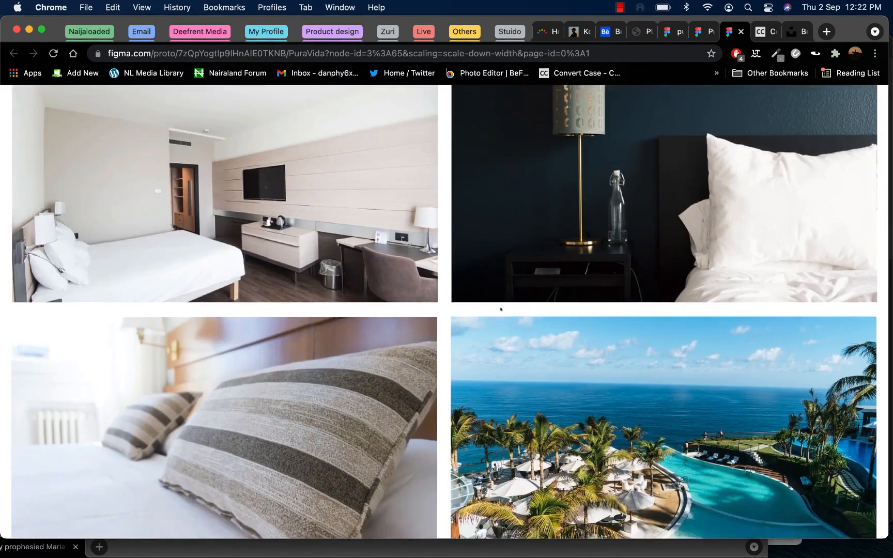
scroll(500, 309, "down", 5)
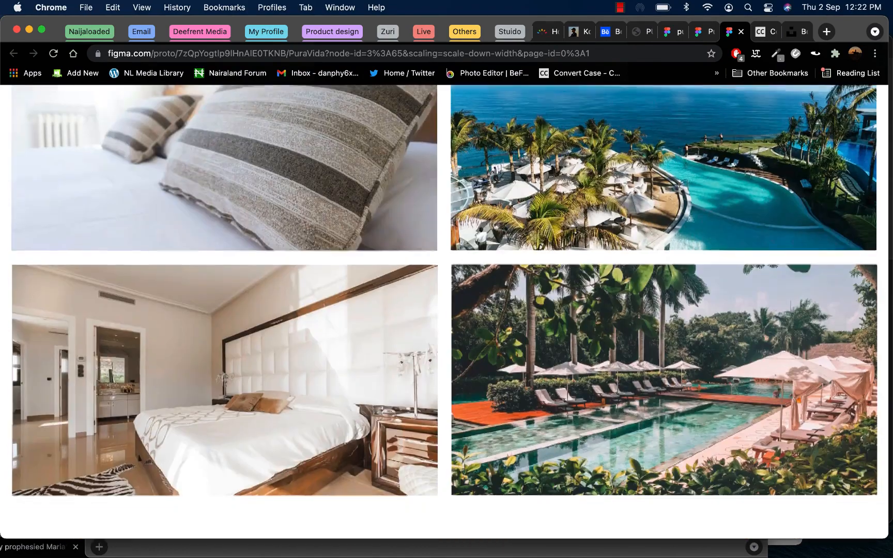
scroll(500, 309, "down", 3)
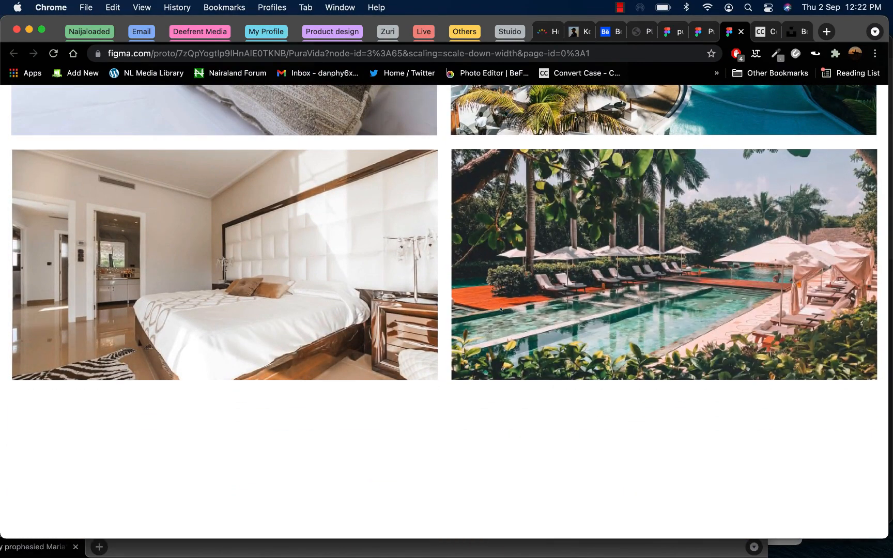
scroll(501, 309, "up", 10)
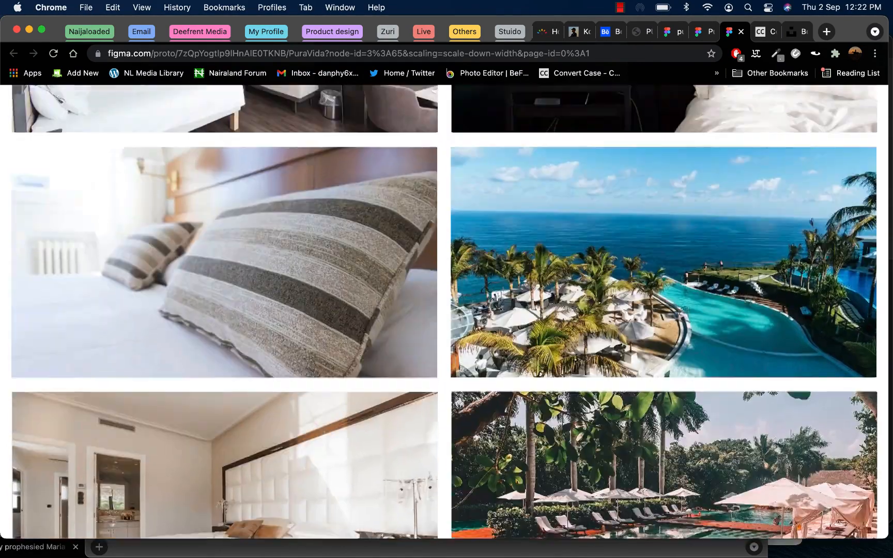
scroll(500, 309, "up", 10)
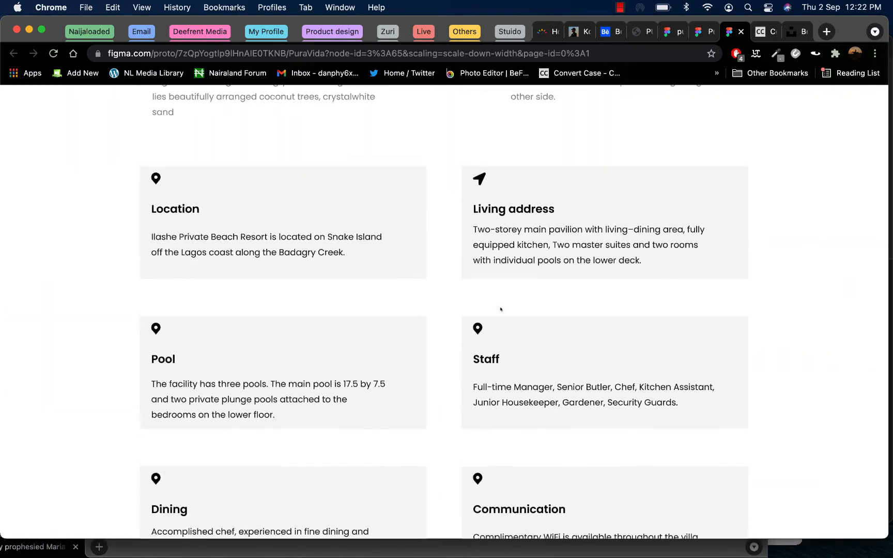
scroll(500, 309, "up", 12)
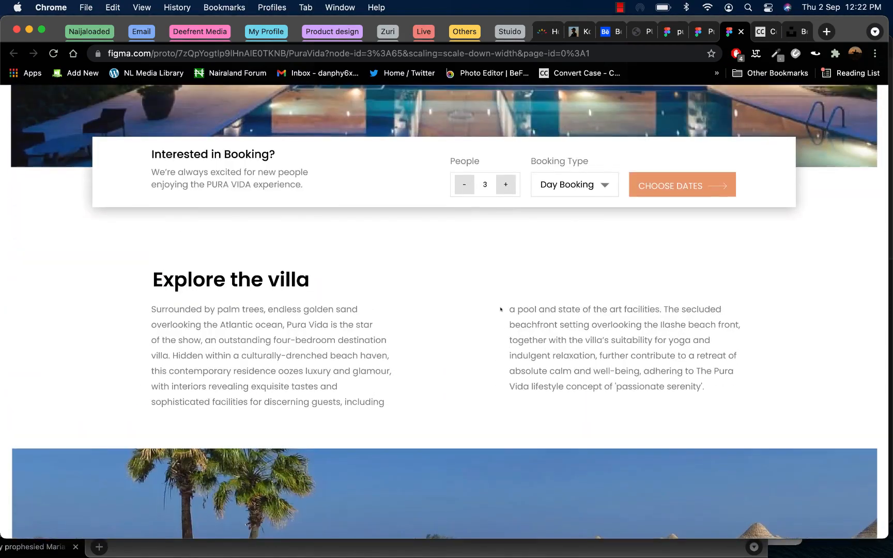
scroll(501, 309, "down", 20)
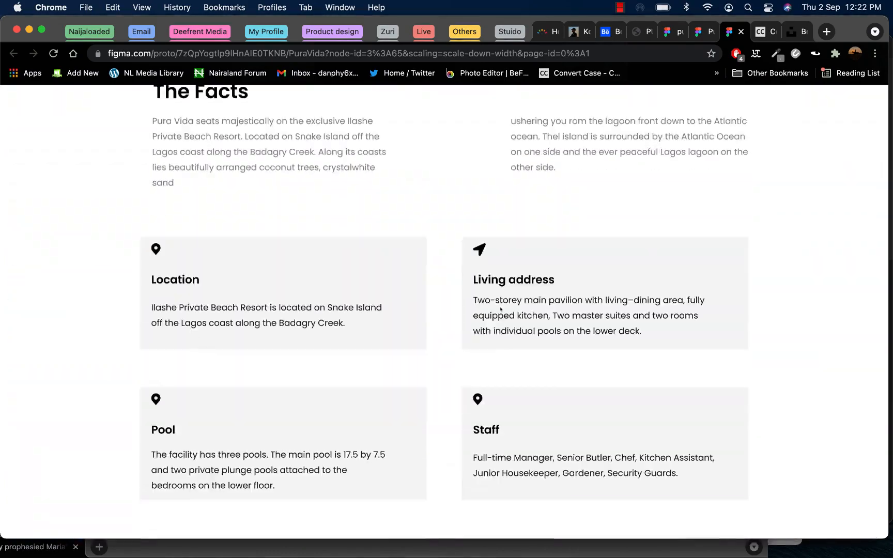
scroll(501, 309, "down", 15)
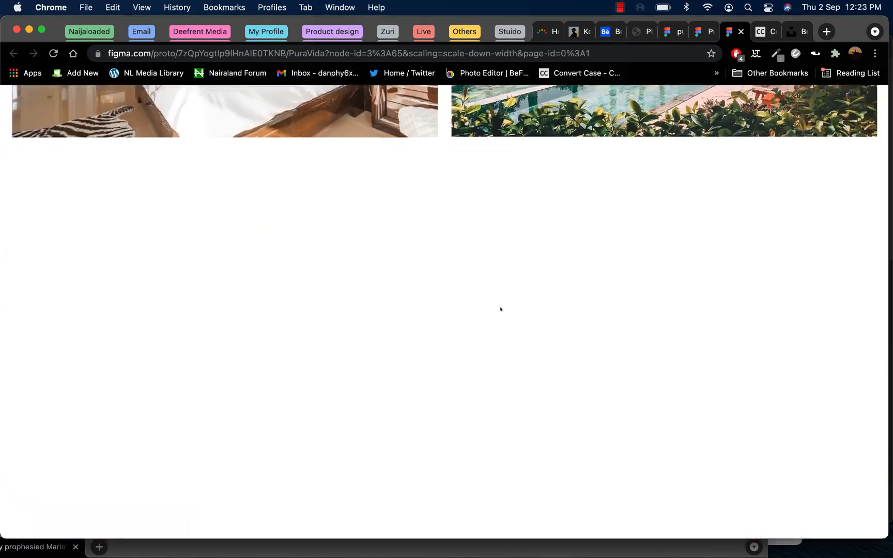
left_click(671, 31)
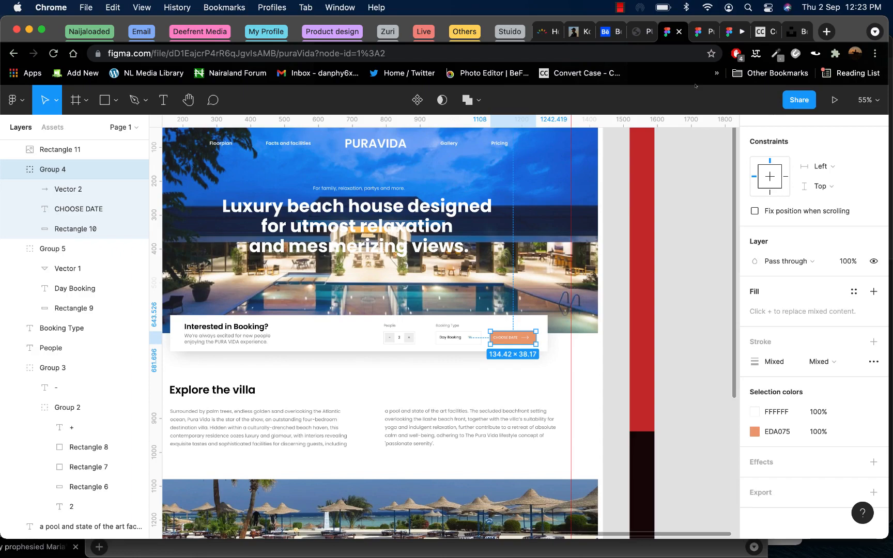
left_click(699, 32)
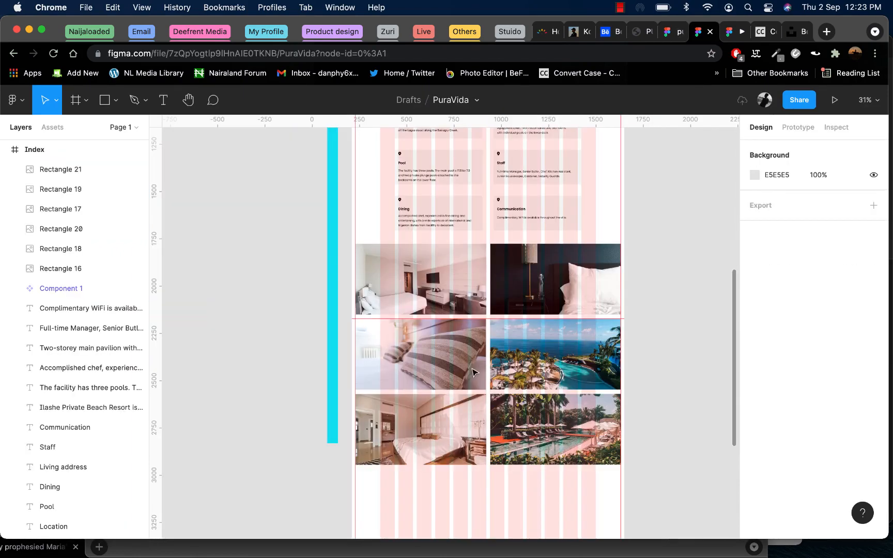
- Duplicate the Communication card's background rectangle below the photo grid and heighten the copy to 464.51 × 602.1 at X 374.5, Y 4017.92
scroll(472, 372, "down", 5)
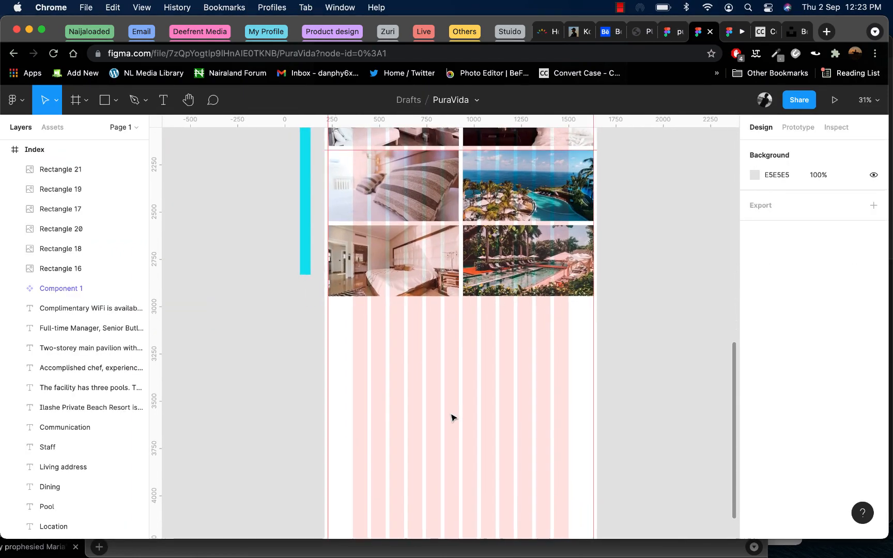
scroll(451, 418, "left", 1)
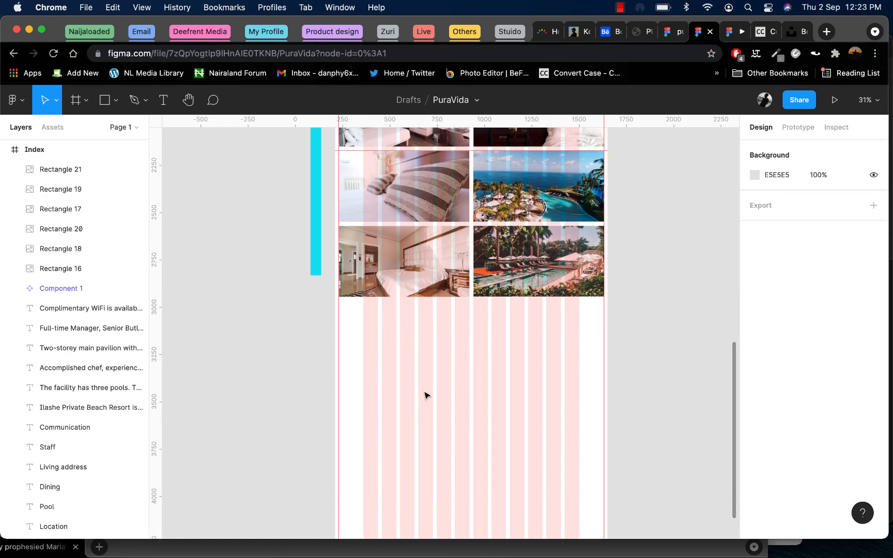
scroll(425, 394, "down", 6)
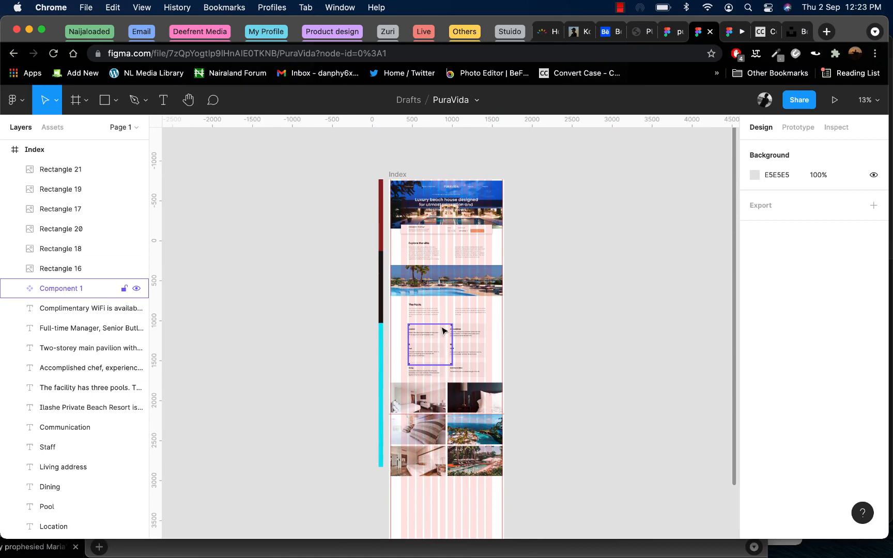
left_click(480, 368)
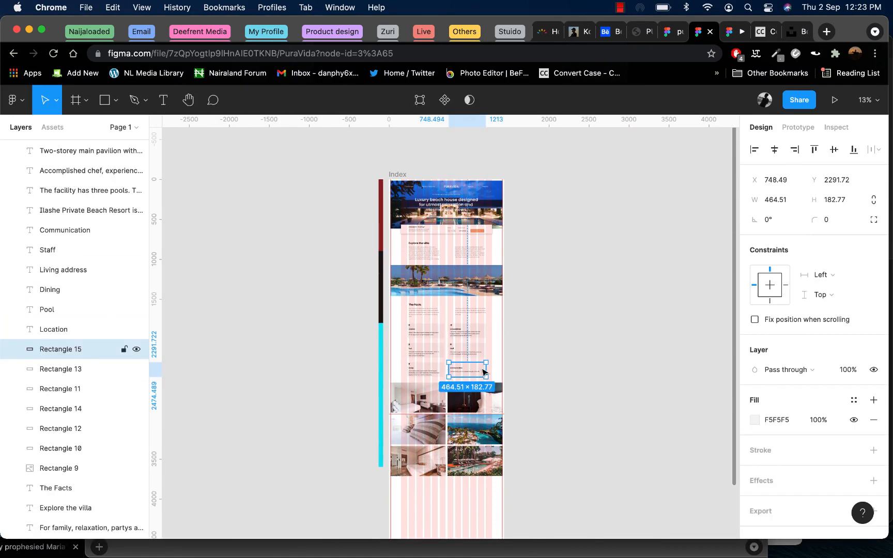
left_click_drag(485, 371, 414, 500)
scroll(454, 406, "up", 5)
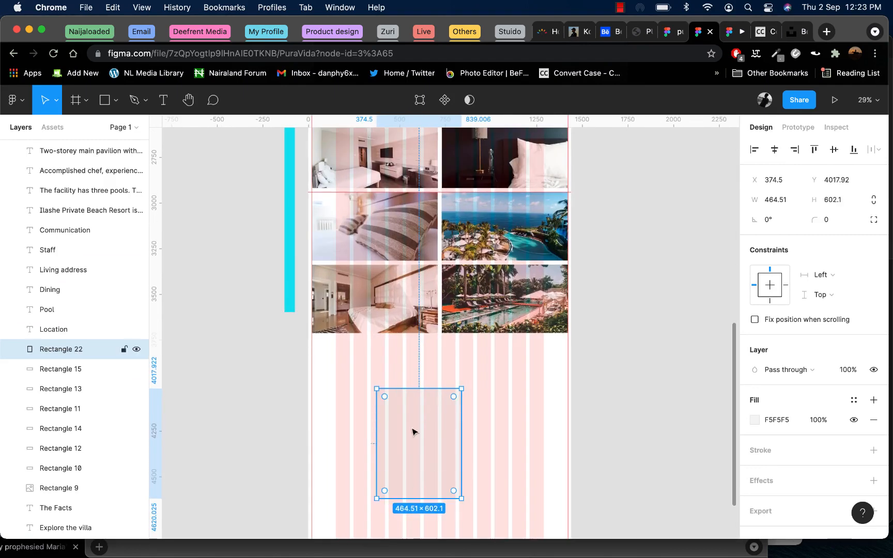
- Enlarge the new card rectangle below the photo grid to 754 × 928.2 and place it at X 343, Y 3871.86
left_click_drag(413, 428, 509, 377)
left_click_drag(428, 457, 428, 516)
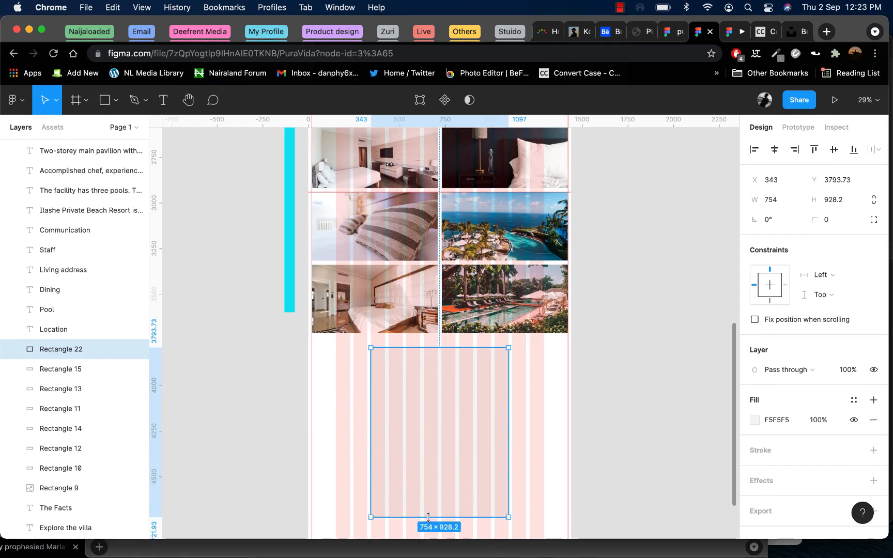
left_click_drag(444, 365, 445, 379)
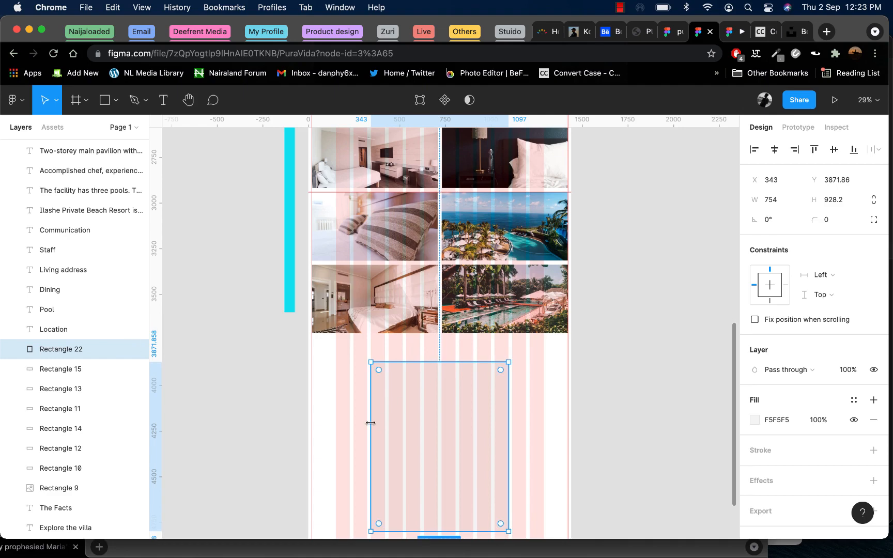
- Try the card rectangle at 580 wide from X 440, and return its sides to X 343 and a width of 754
left_click_drag(370, 423, 389, 423)
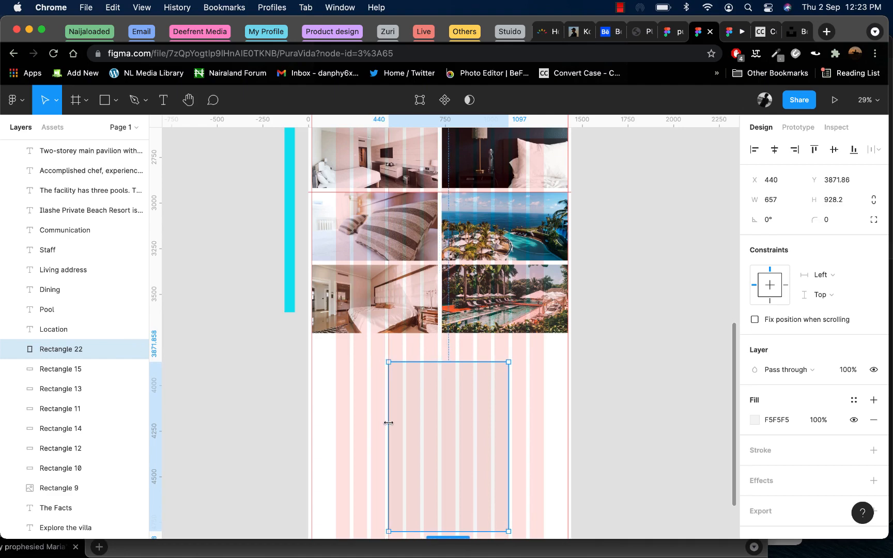
left_click_drag(509, 403, 497, 403)
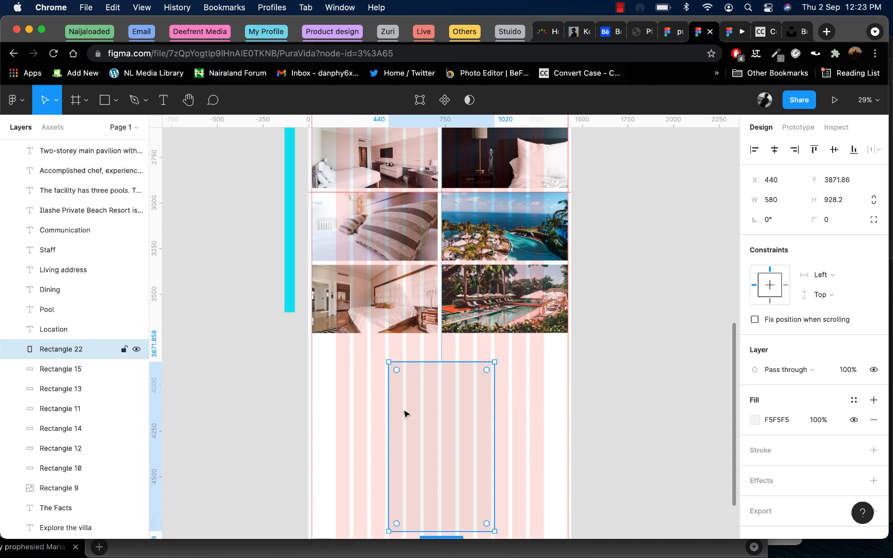
left_click_drag(379, 410, 371, 409)
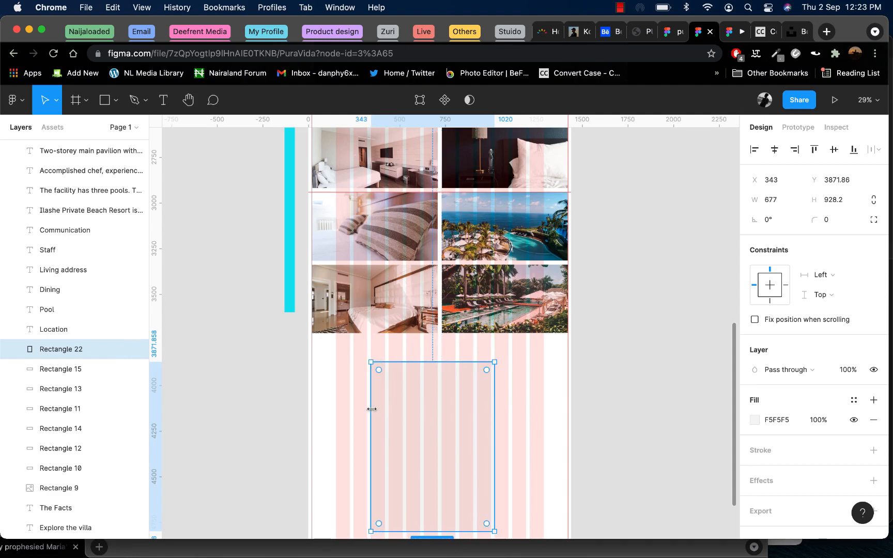
left_click_drag(493, 396, 507, 396)
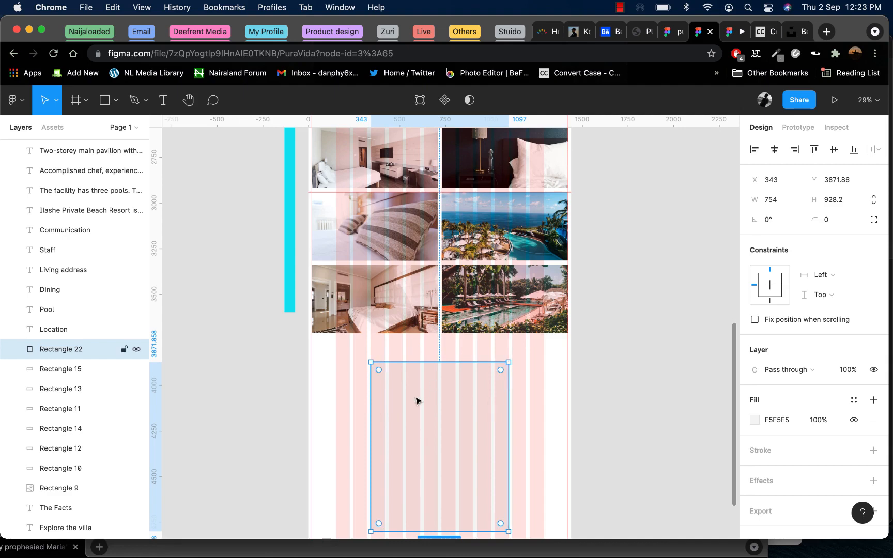
- Hide the canvas rulers and reselect the card rectangle
key("t")
key("p")
key("shift+r")
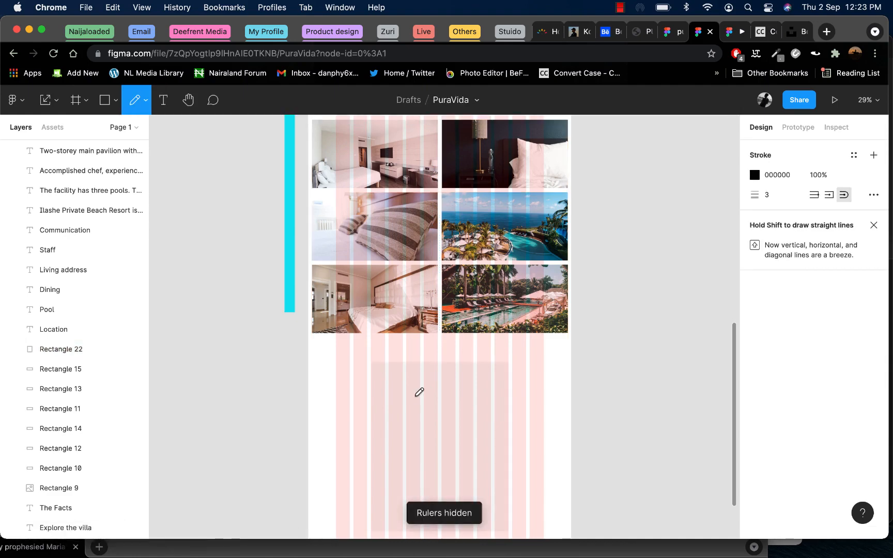
key("v")
left_click(448, 405)
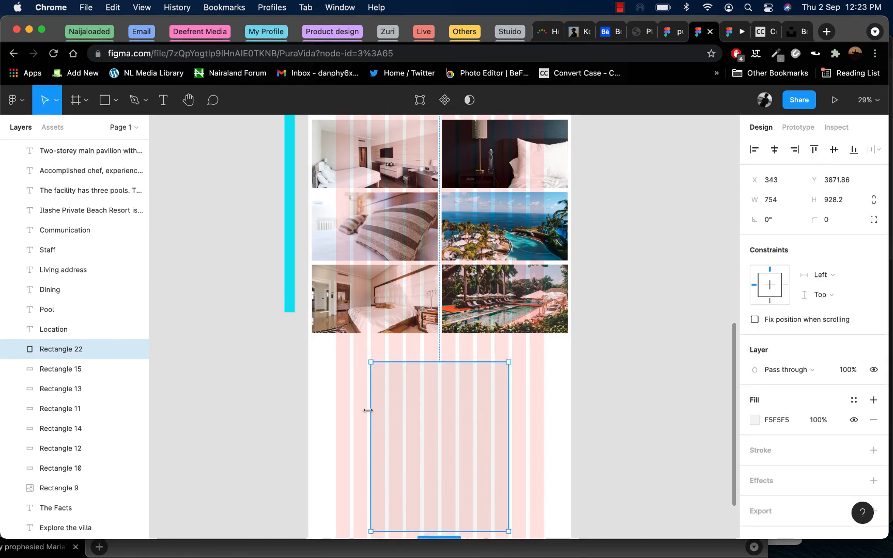
left_click(15, 100)
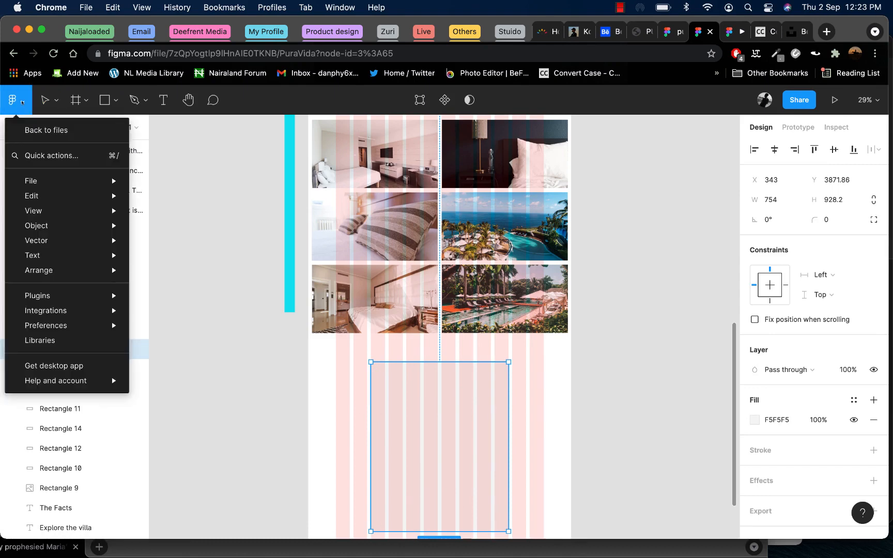
mouse_move(84, 329)
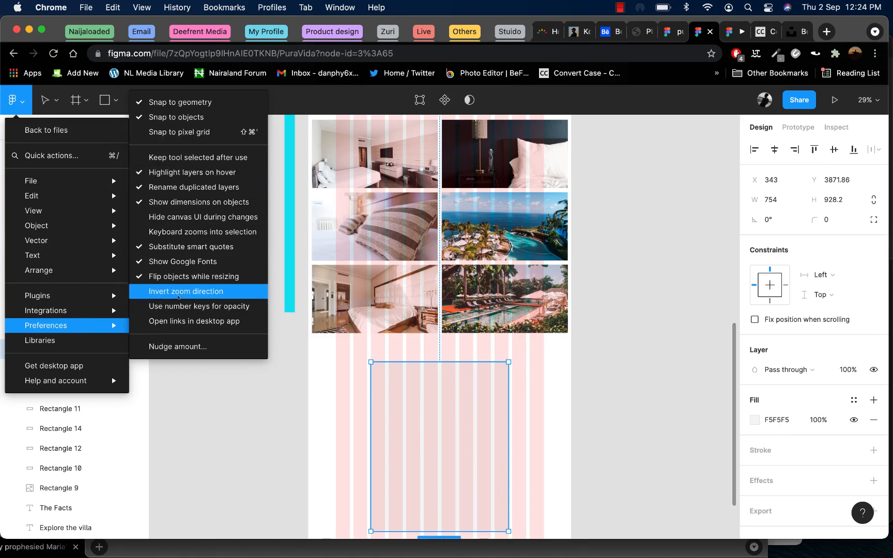
left_click(178, 295)
key("r")
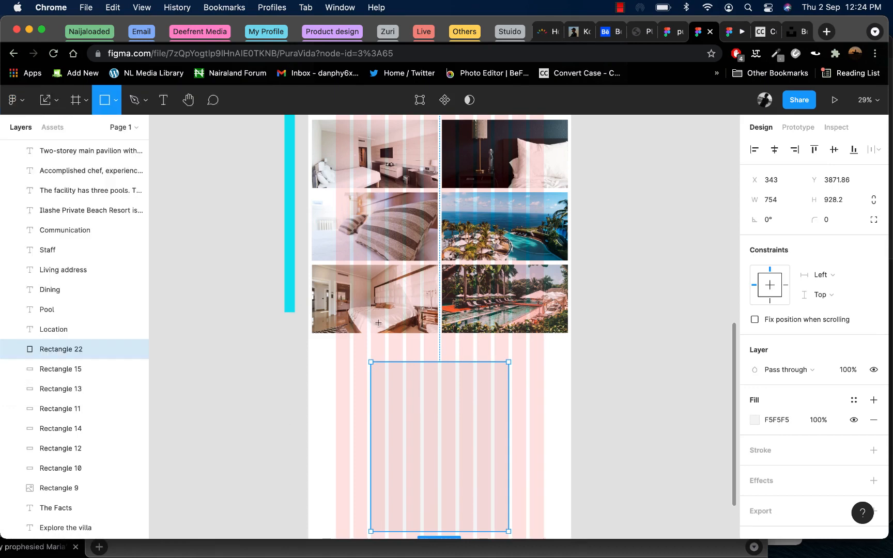
left_click(285, 372)
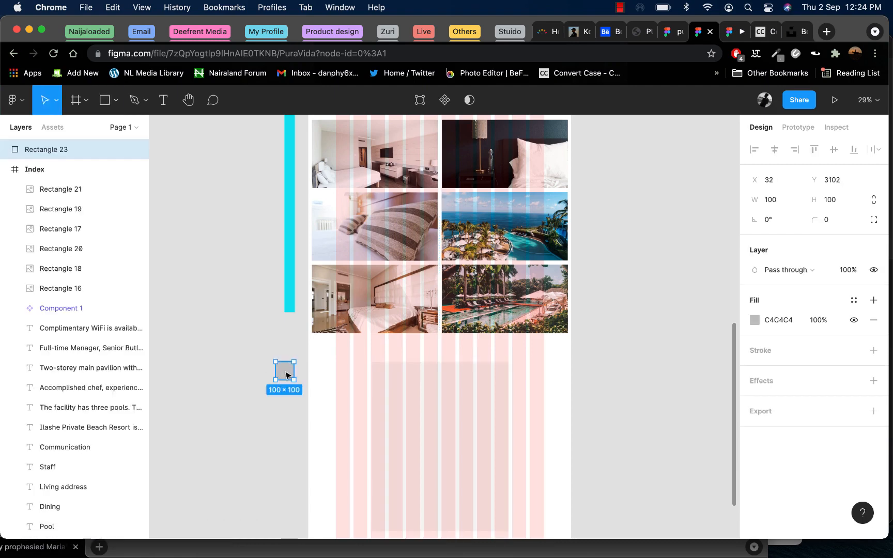
key("BackSpace")
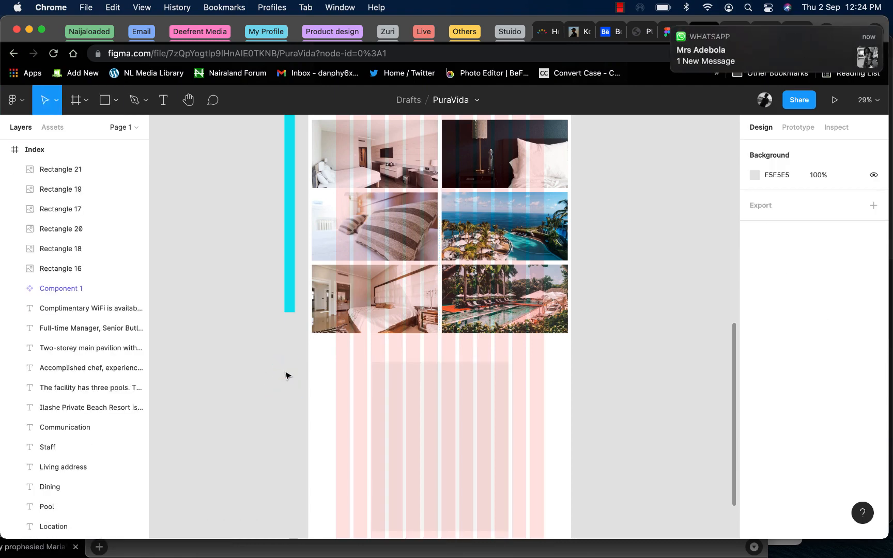
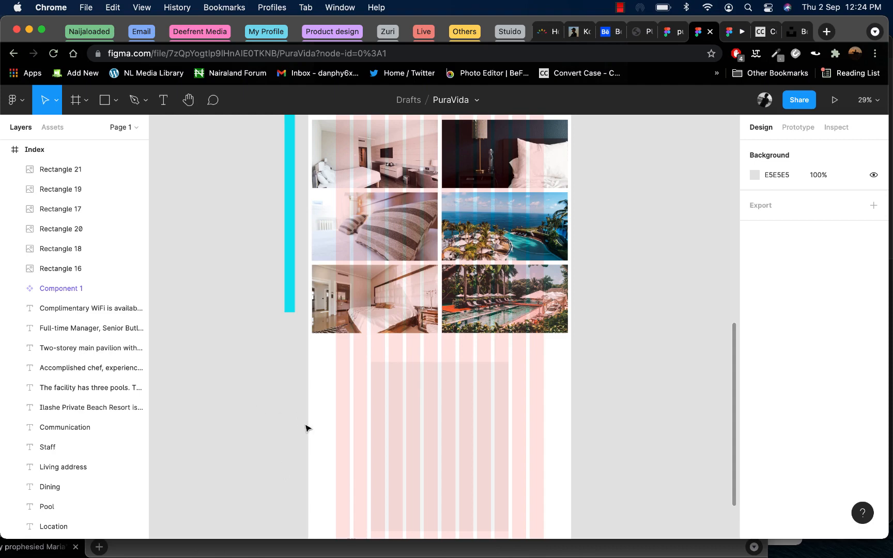
- Turn the canvas rulers back on and clear the stray rectangle placed beside the page frame
key("r")
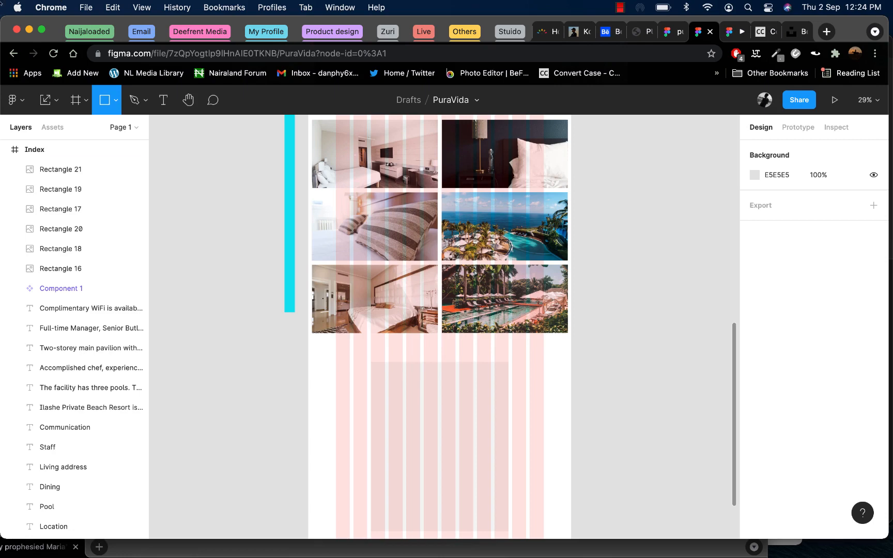
left_click(24, 105)
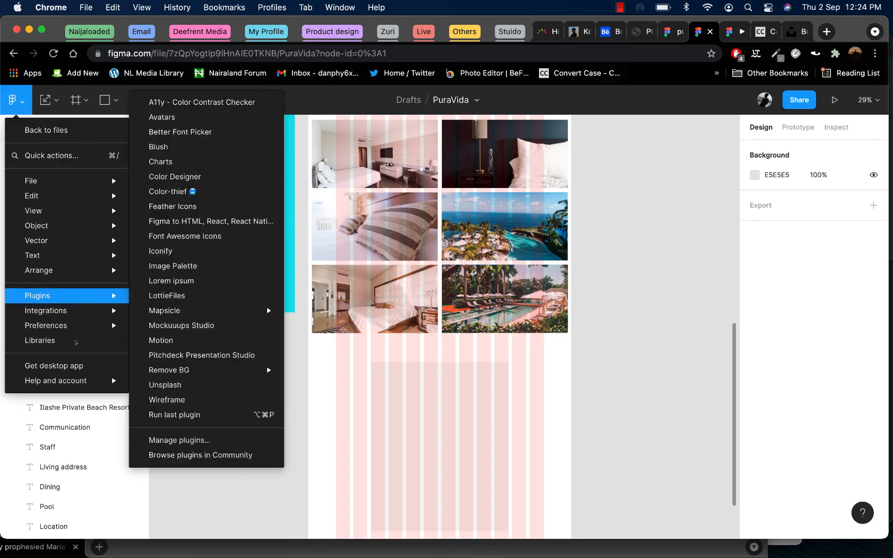
mouse_move(86, 331)
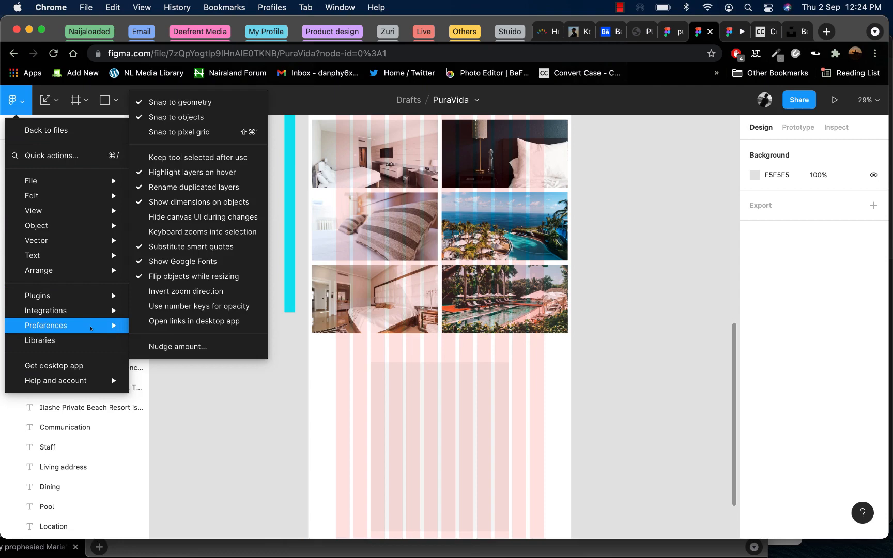
right_click(301, 95)
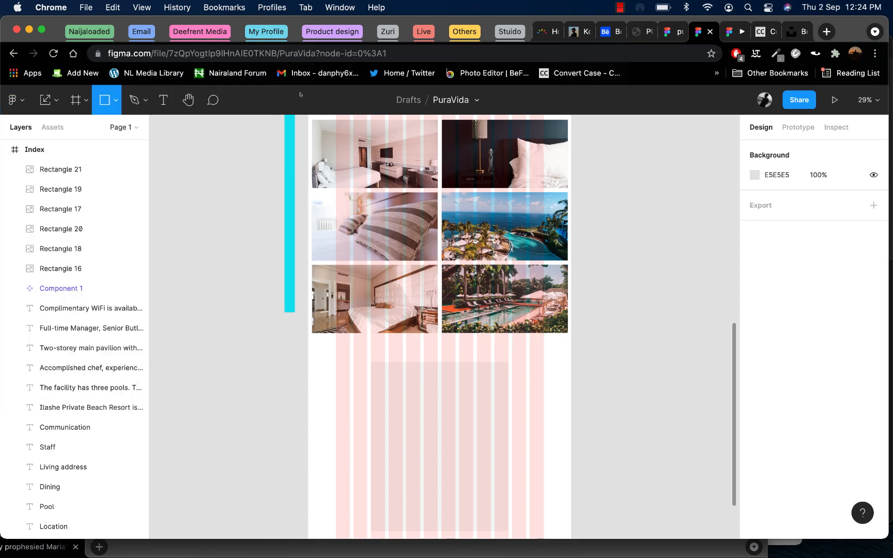
key("Escape")
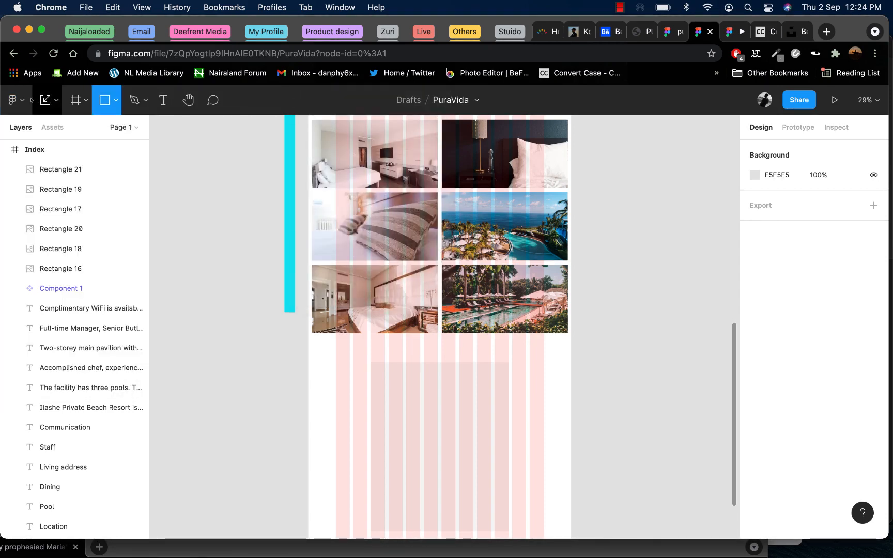
left_click(12, 100)
mouse_move(48, 247)
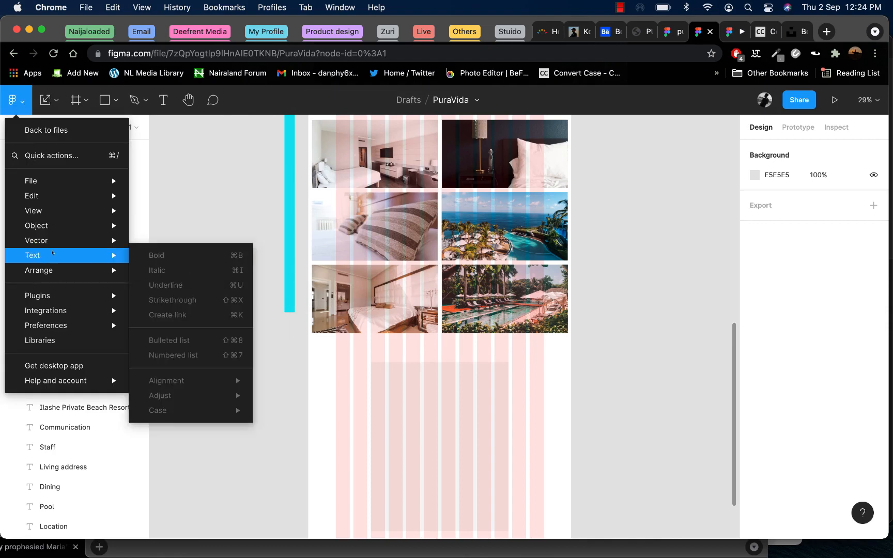
mouse_move(62, 299)
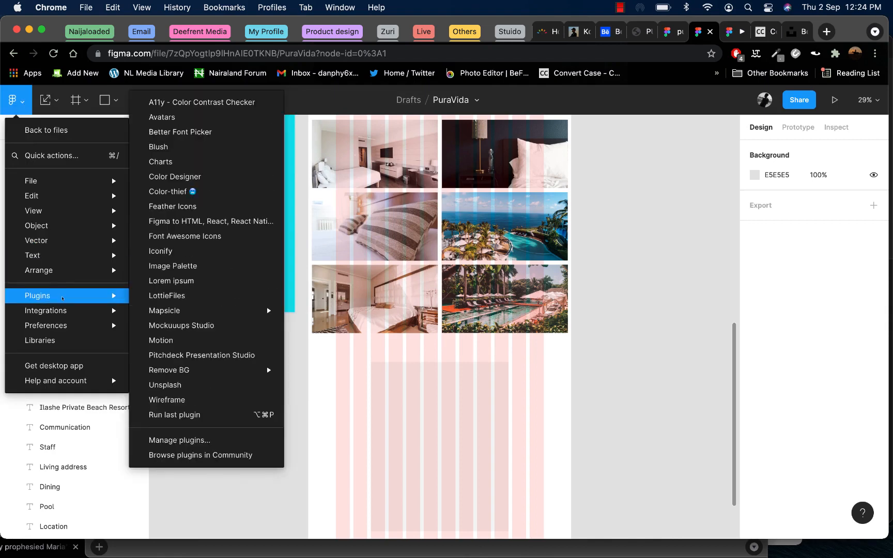
mouse_move(73, 208)
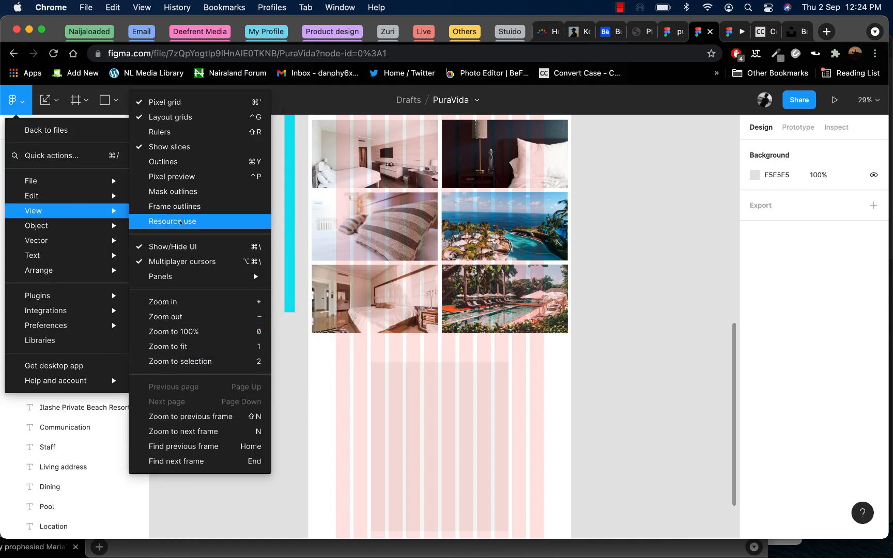
left_click(173, 134)
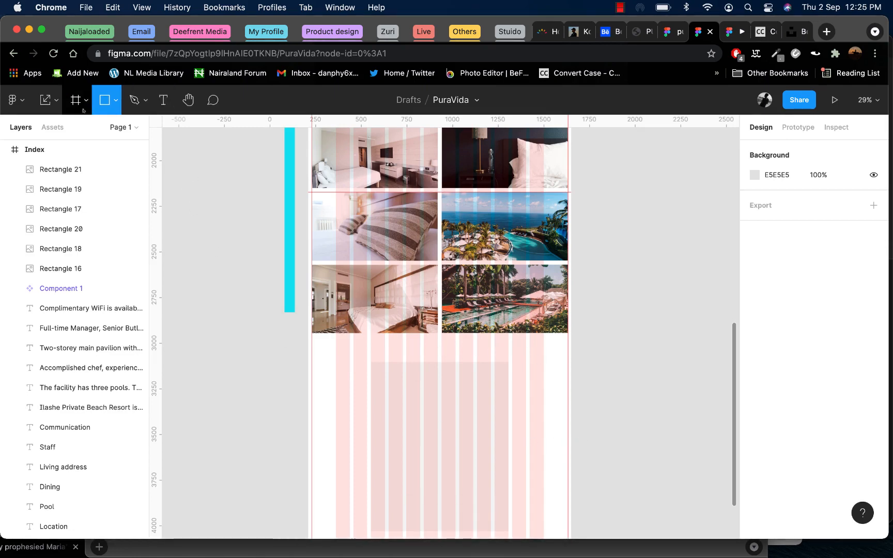
left_click(243, 237)
key("Delete")
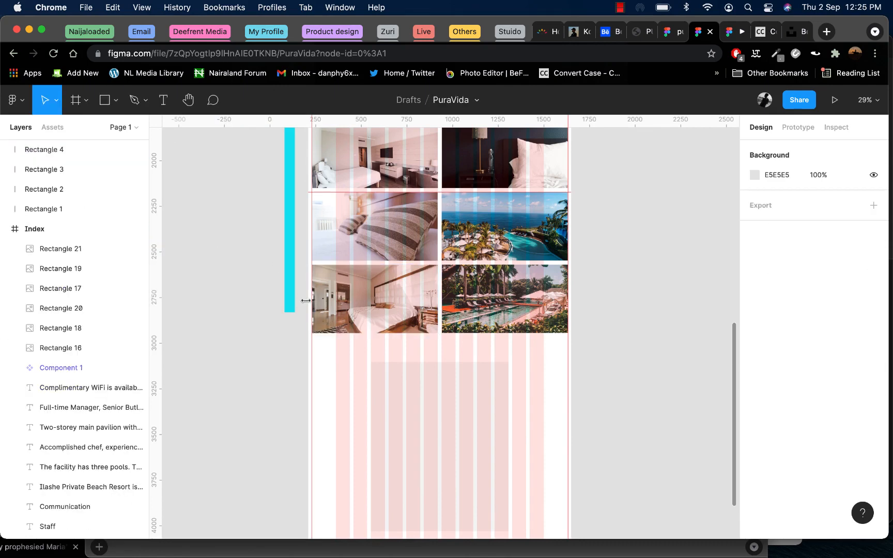
- Add a "PURA VIDA" text label at X 492, Y 3992 inside the card rectangle
left_click(453, 421)
scroll(448, 419, "down", 2)
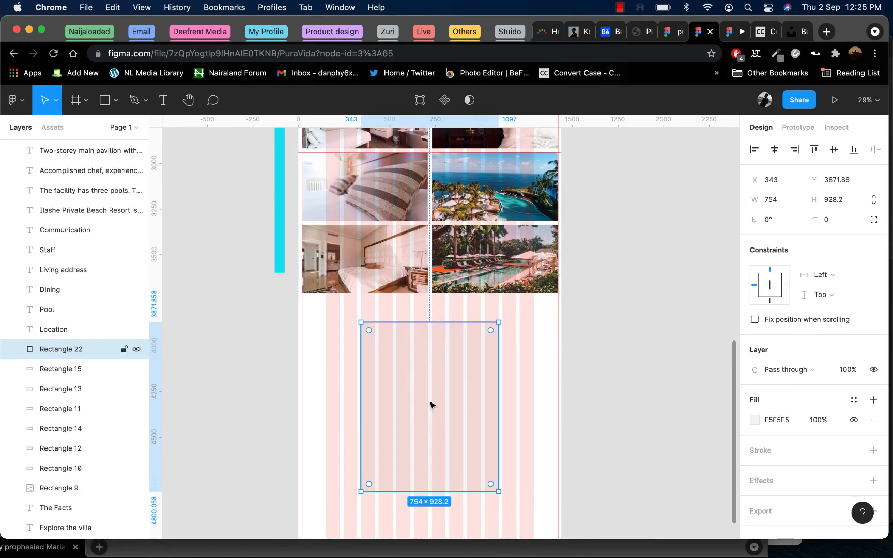
key("t")
left_click(389, 345)
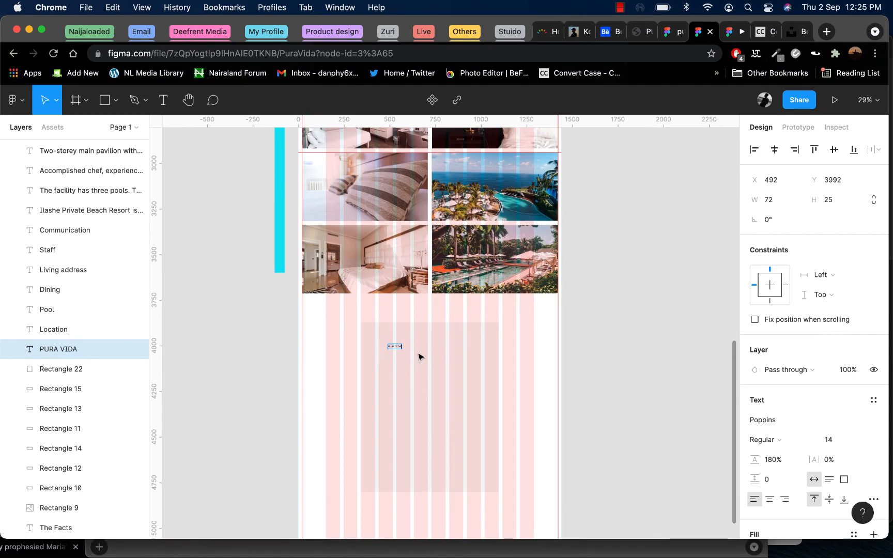
scroll(415, 368, "up", 5)
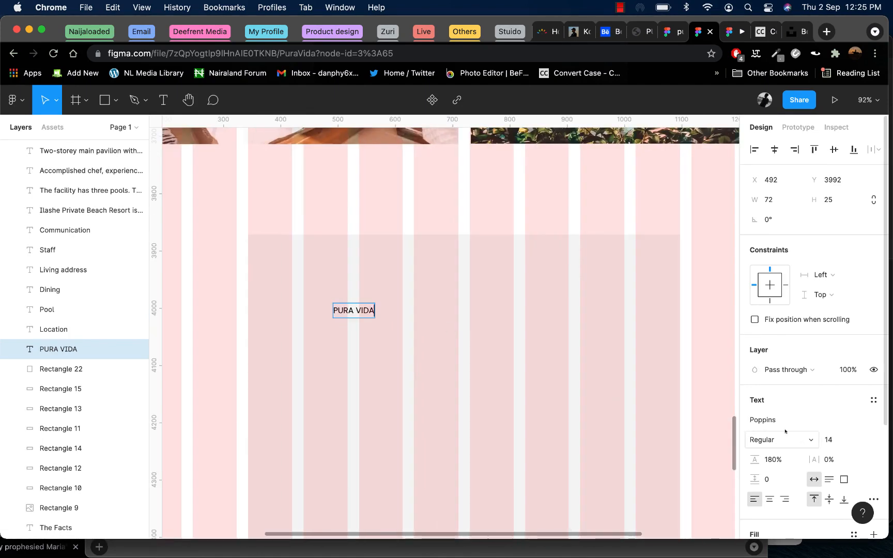
key("Escape")
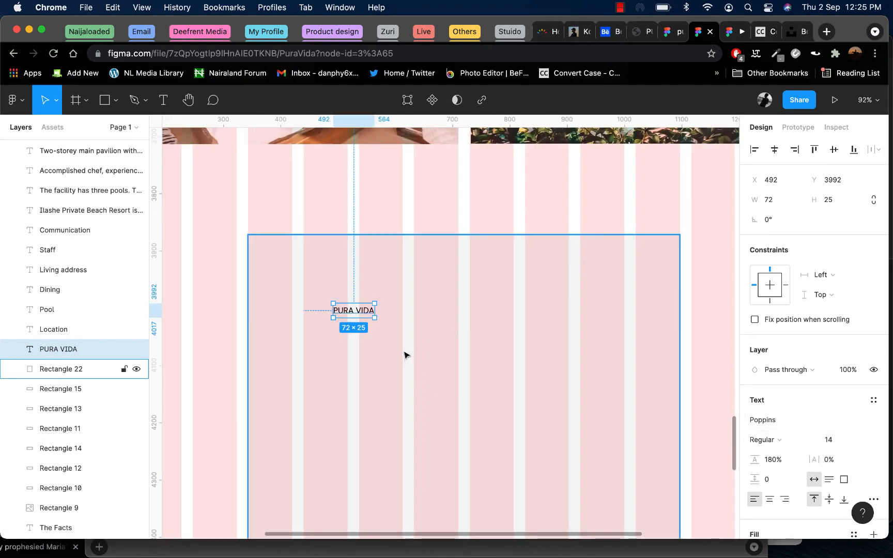
- Set the PURA VIDA label to size 18 SemiBold and move it to X 420, Y 3903.67 near the card's upper-left corner
left_click(828, 440)
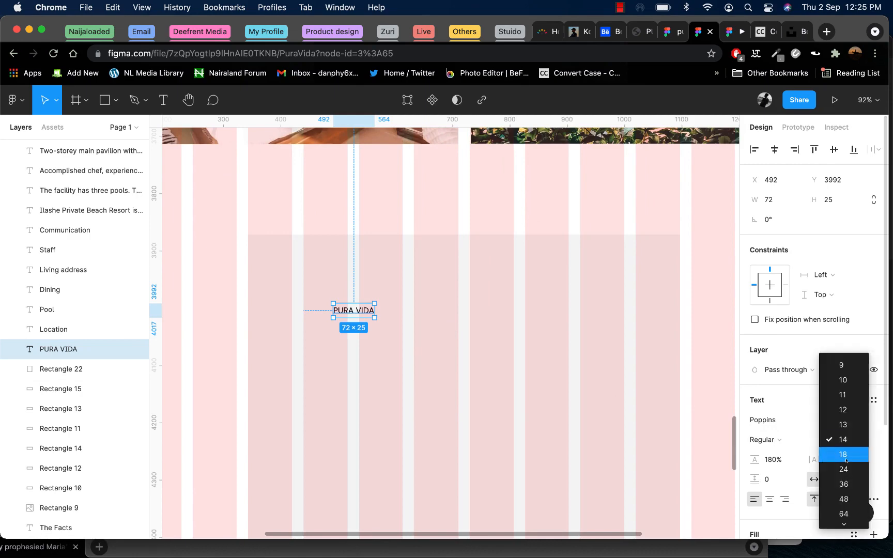
left_click(846, 455)
scroll(398, 393, "down", 3)
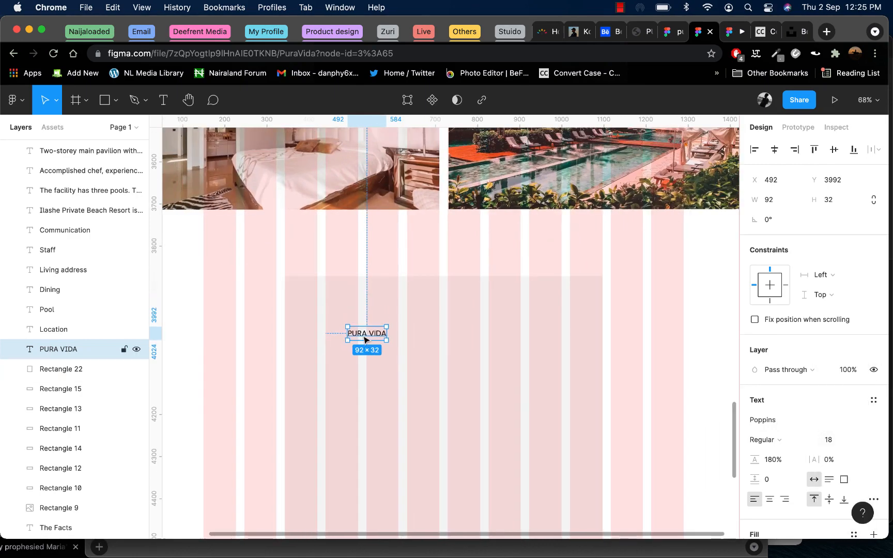
left_click_drag(365, 337, 334, 301)
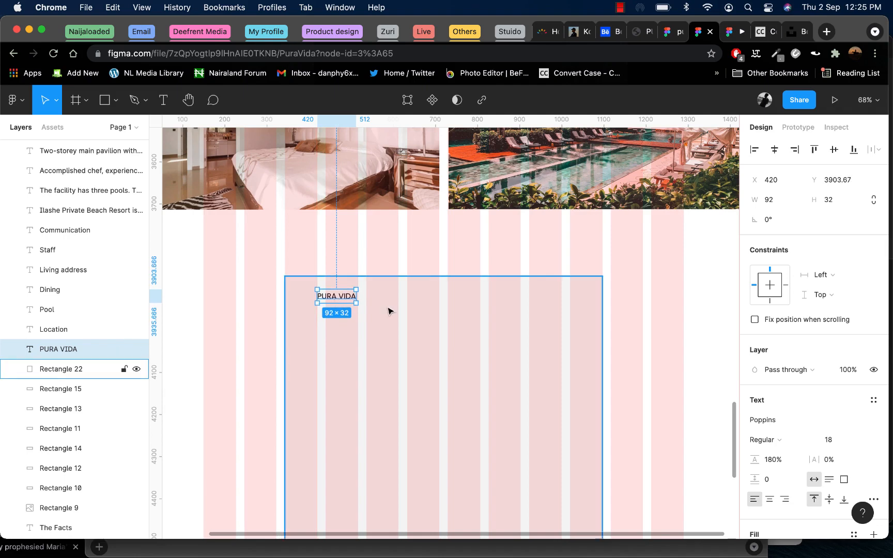
left_click_drag(389, 310, 594, 337)
key("super+z")
left_click(782, 437)
left_click(775, 461)
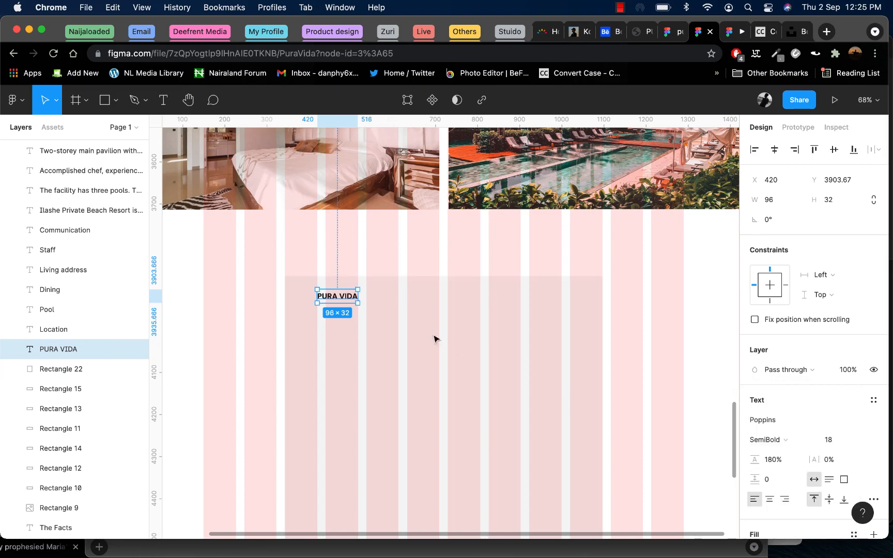
- Duplicate the PURA VIDA label to its right at X 537.2, Y 3913.97 and change the copy's text to "Bookings"
left_click_drag(341, 298, 395, 304)
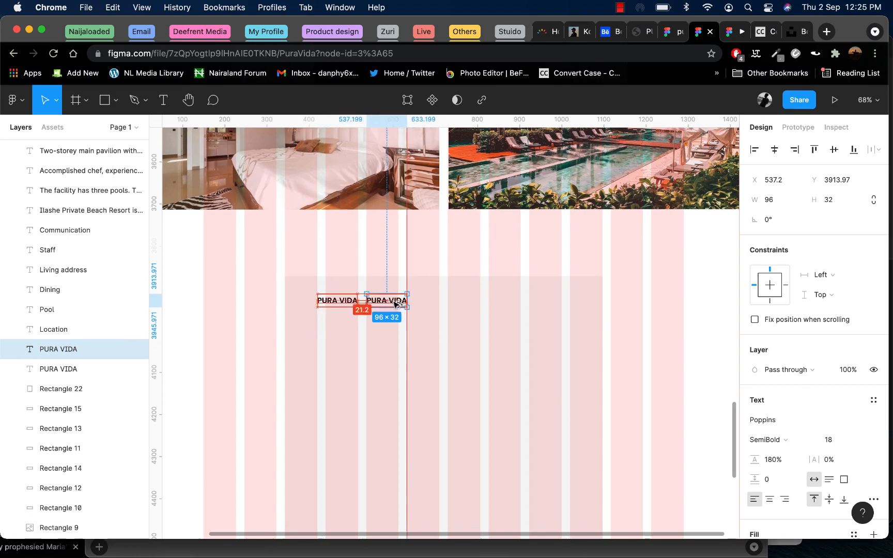
double_click(392, 300)
type("Bookings")
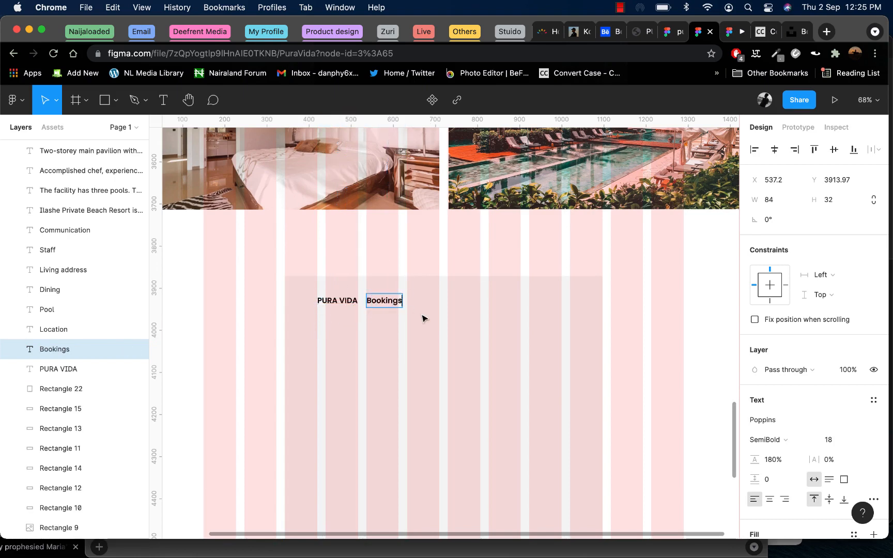
key("Escape")
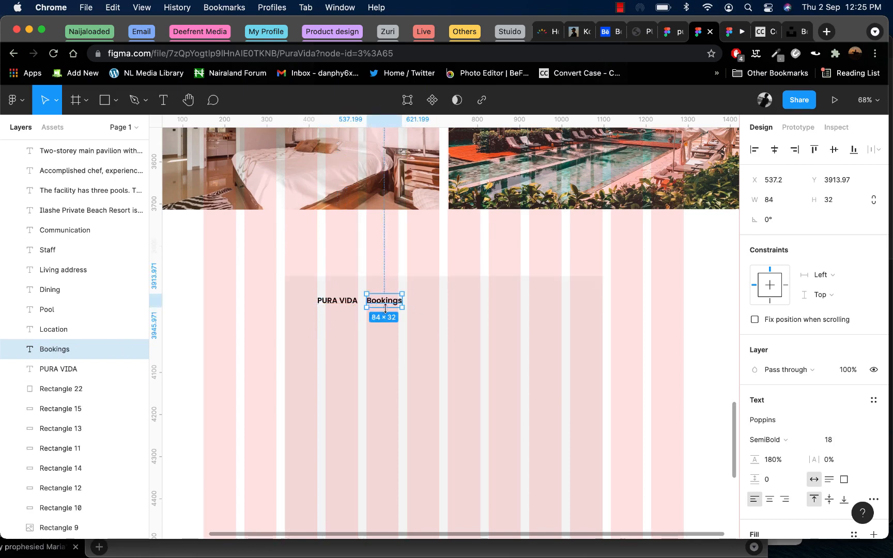
- Set the "Bookings" label to Regular weight with the orange document colour EDA075 as its fill
left_click(784, 440)
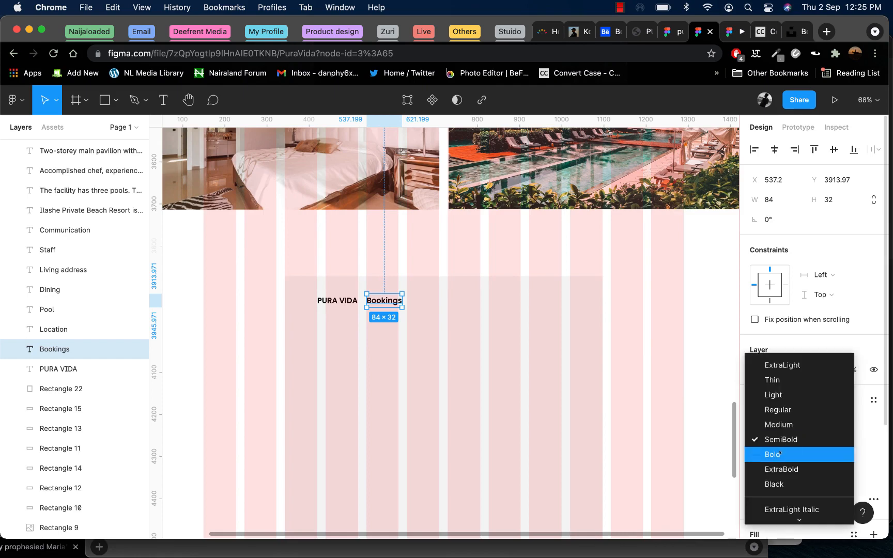
left_click(774, 410)
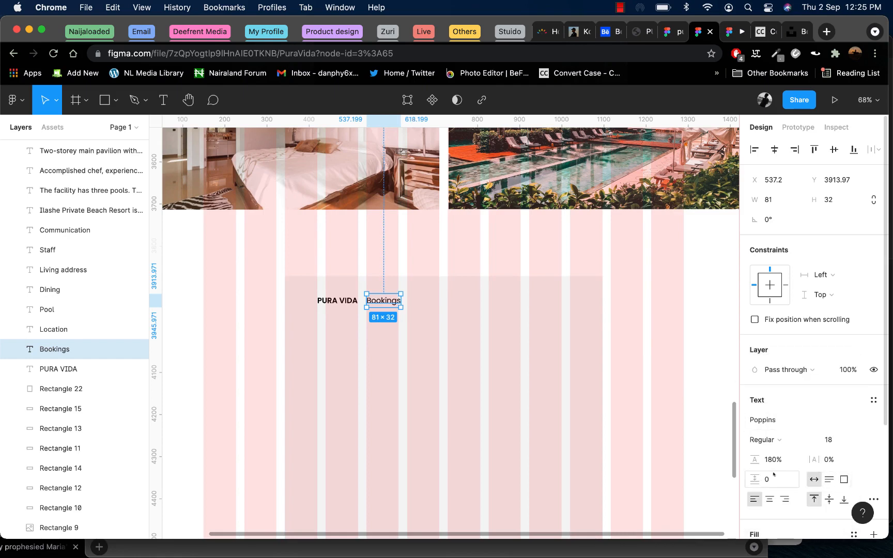
scroll(762, 475, "down", 3)
left_click(755, 401)
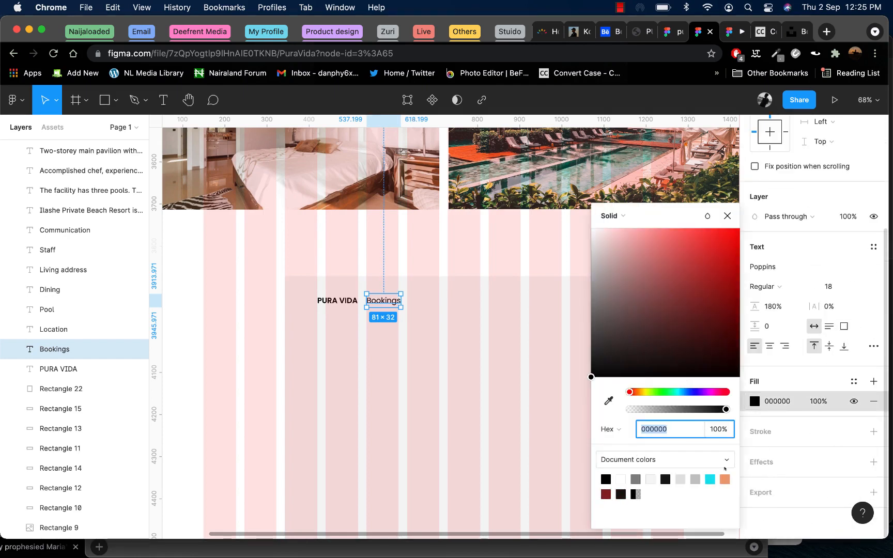
left_click(726, 480)
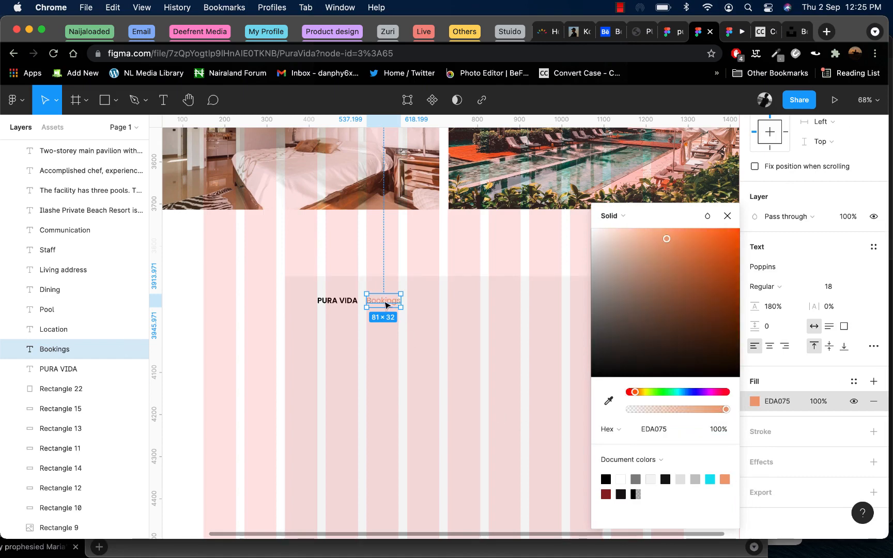
- Shift the "Bookings" label closer to PURA VIDA, to about X 523.12, keeping its height on the card
scroll(385, 305, "up", 5)
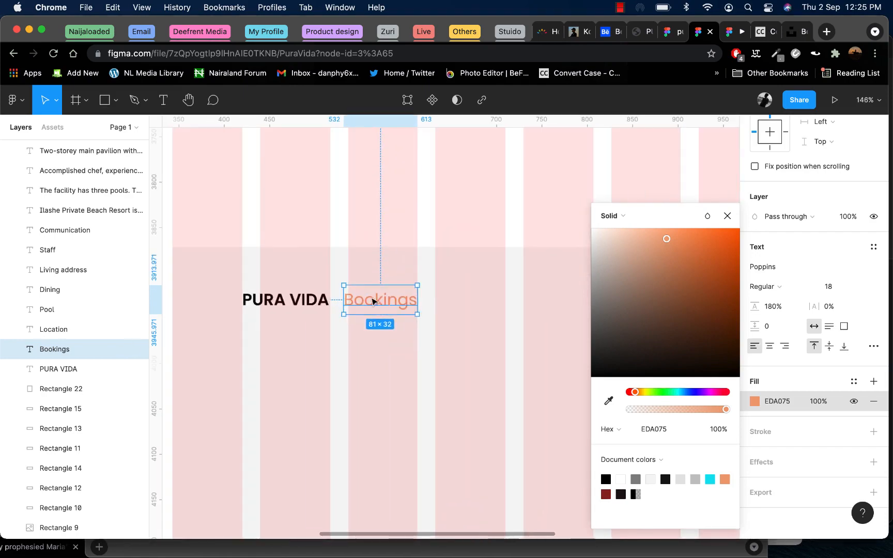
left_click_drag(373, 302, 363, 302)
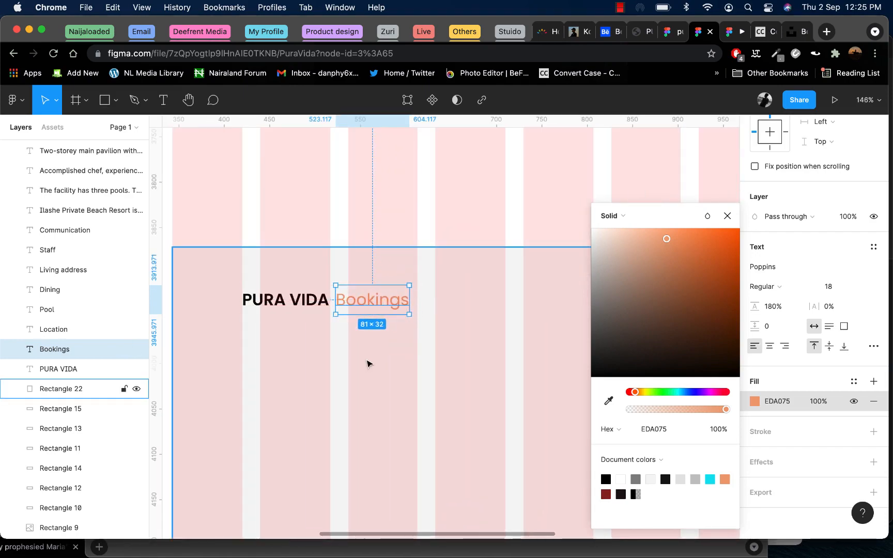
left_click(369, 363)
scroll(368, 364, "down", 10)
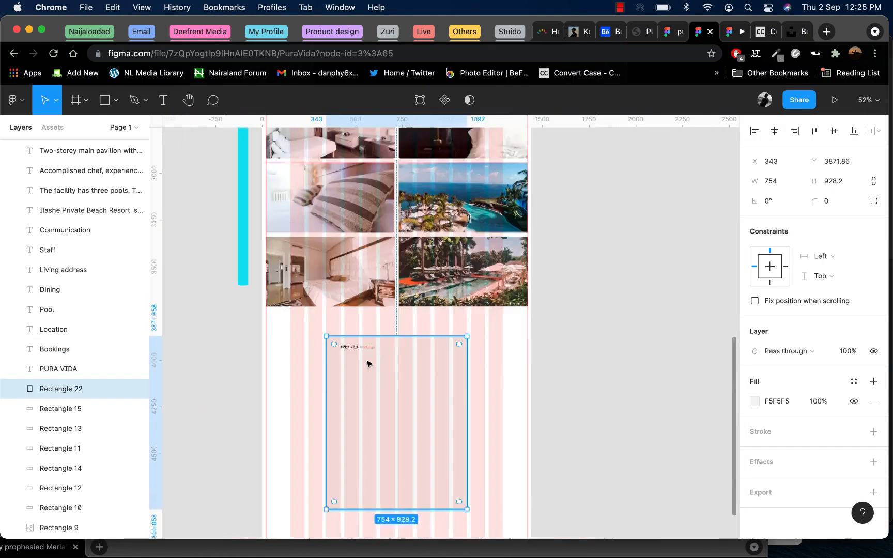
scroll(408, 249, "up", 5)
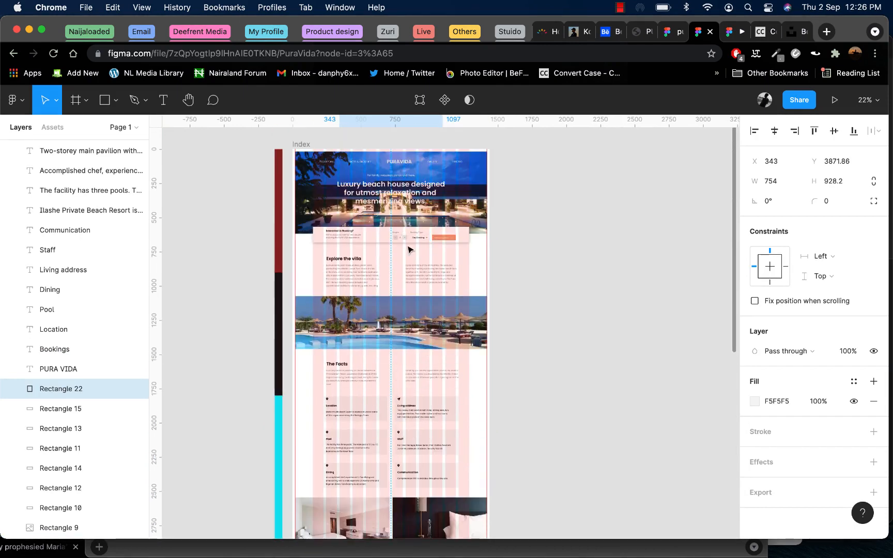
scroll(408, 250, "up", 10)
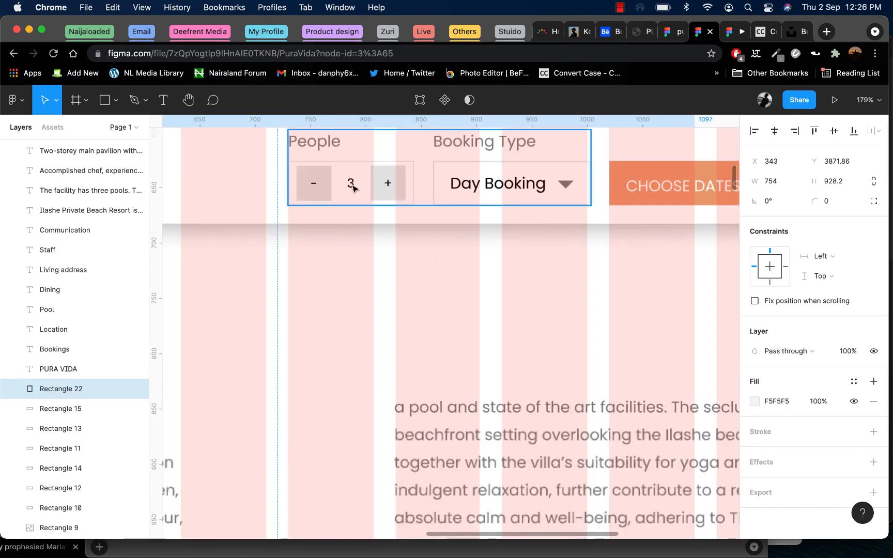
double_click(353, 188)
double_click(353, 188)
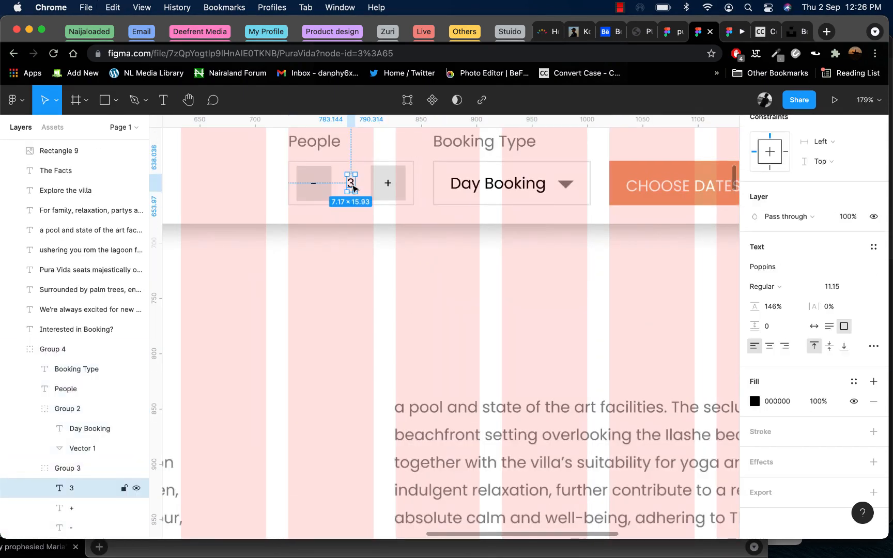
left_click(401, 190)
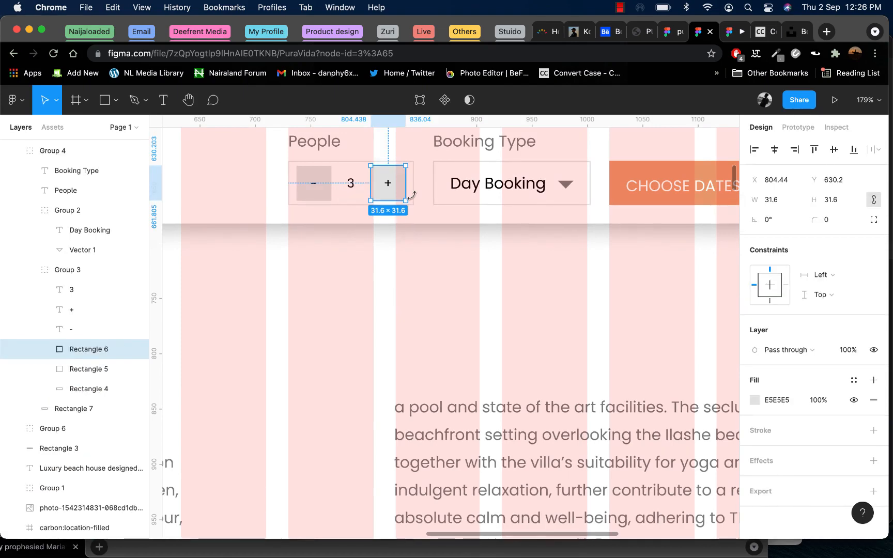
left_click(437, 220)
left_click(407, 195)
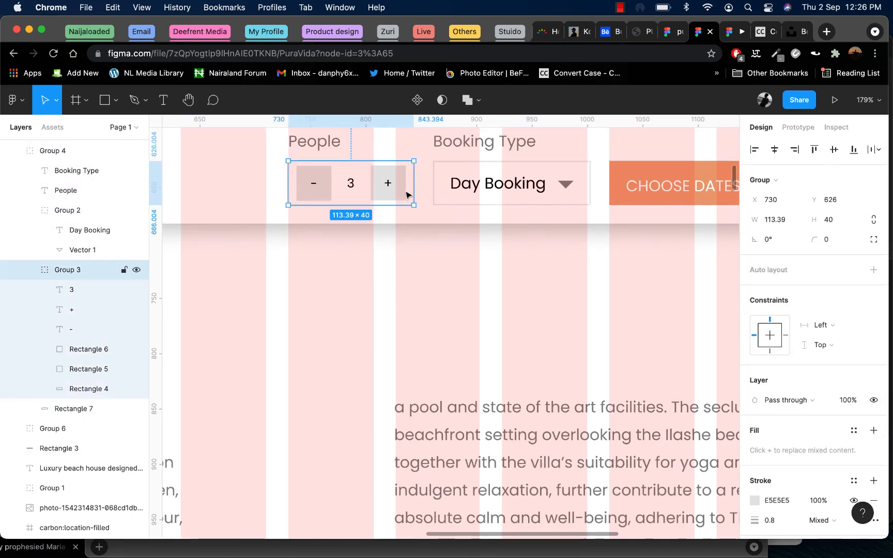
scroll(449, 313, "down", 5)
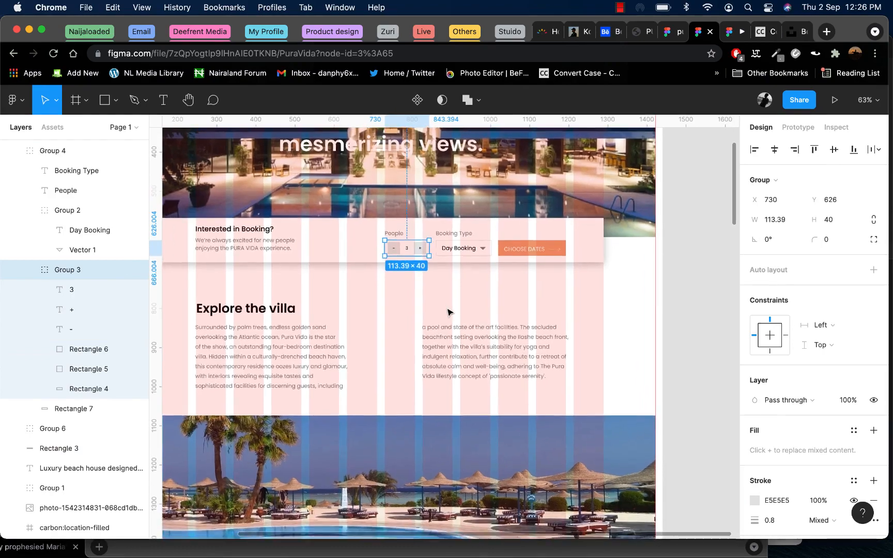
scroll(448, 312, "down", 3)
scroll(410, 245, "down", 10)
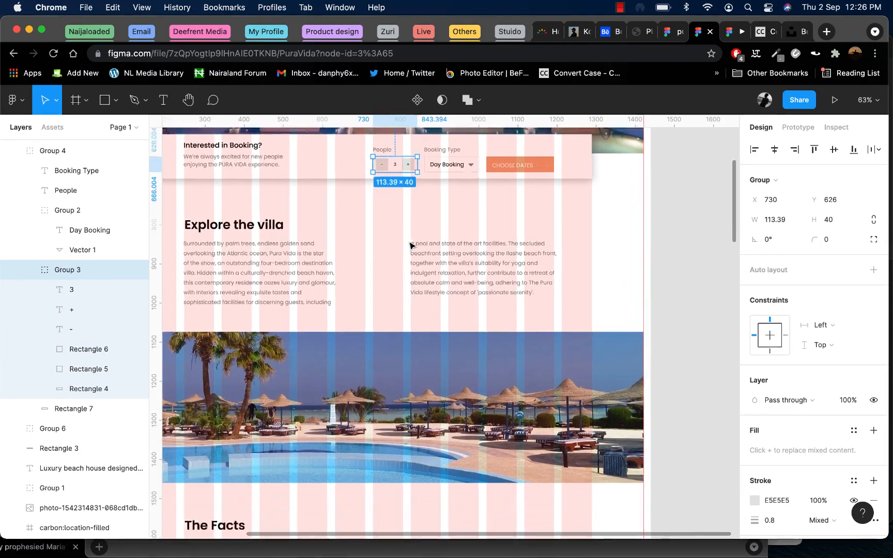
scroll(410, 246, "down", 5)
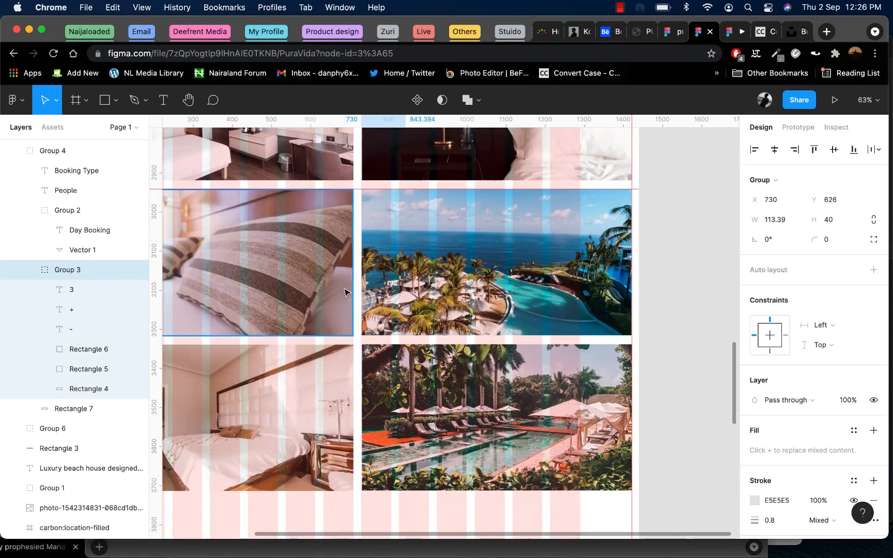
scroll(377, 305, "down", 5)
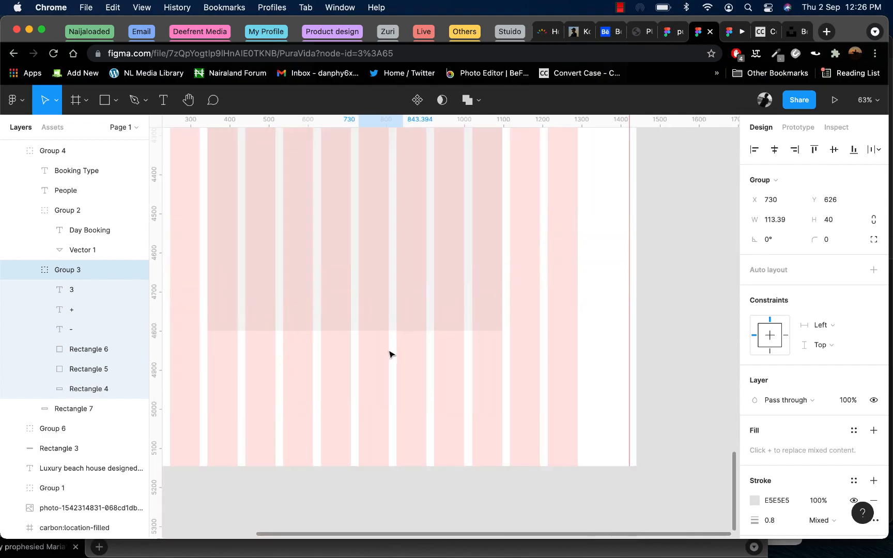
left_click(316, 380)
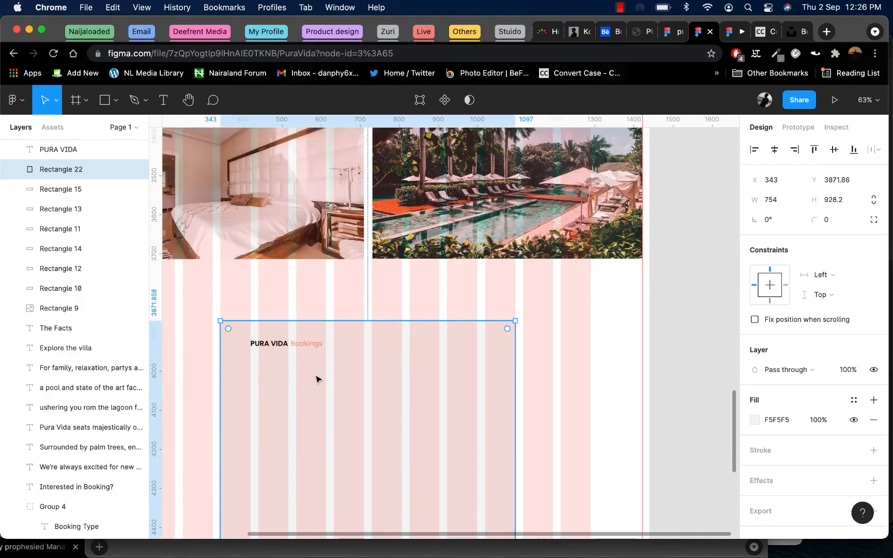
- Copy the group with the People counter and Booking Type dropdown from the "Interested in Booking?" bar and paste a duplicate
scroll(379, 309, "up", 20)
scroll(392, 248, "down", 4)
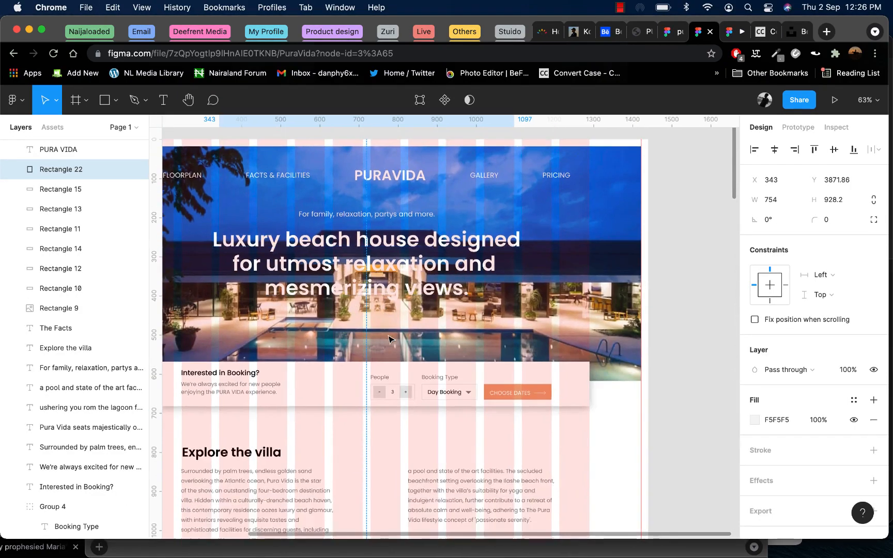
left_click(394, 243)
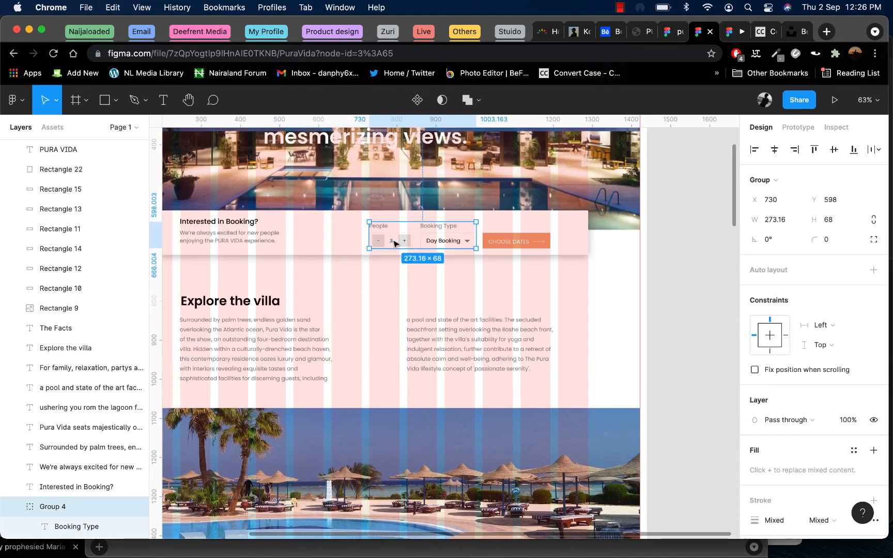
scroll(413, 379, "down", 20)
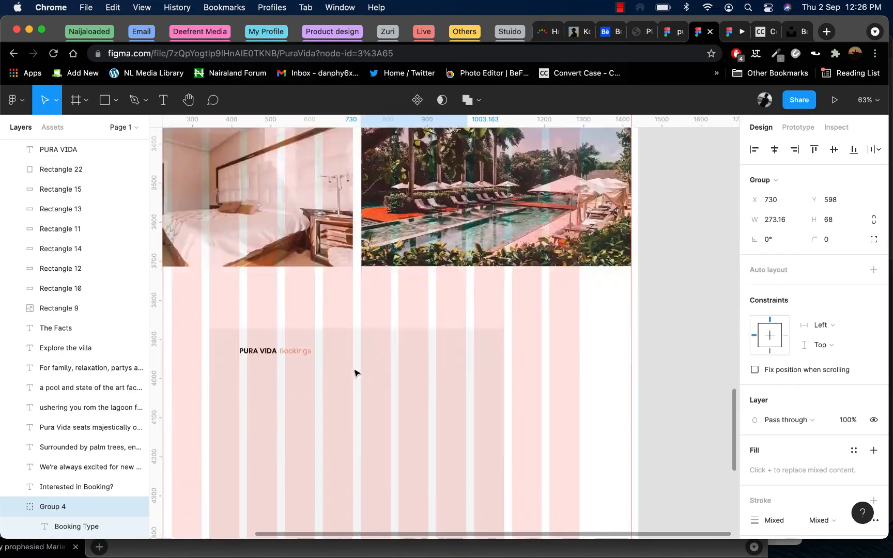
left_click(355, 374)
scroll(295, 335, "down", 3)
key("cmd+v")
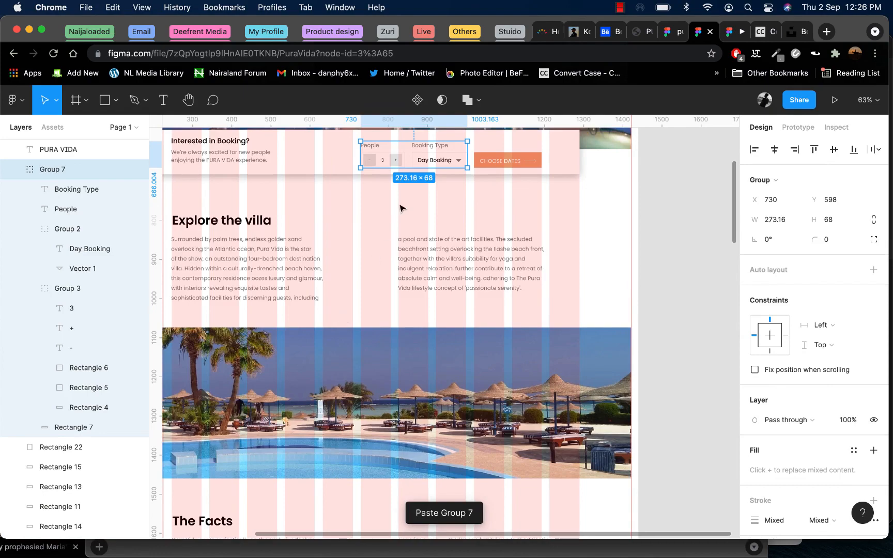
- Move the pasted booking group down the page to about X 688.77, Y 3788.47, beneath the photo grid
left_click_drag(397, 161, 670, 446)
scroll(654, 277, "down", 10)
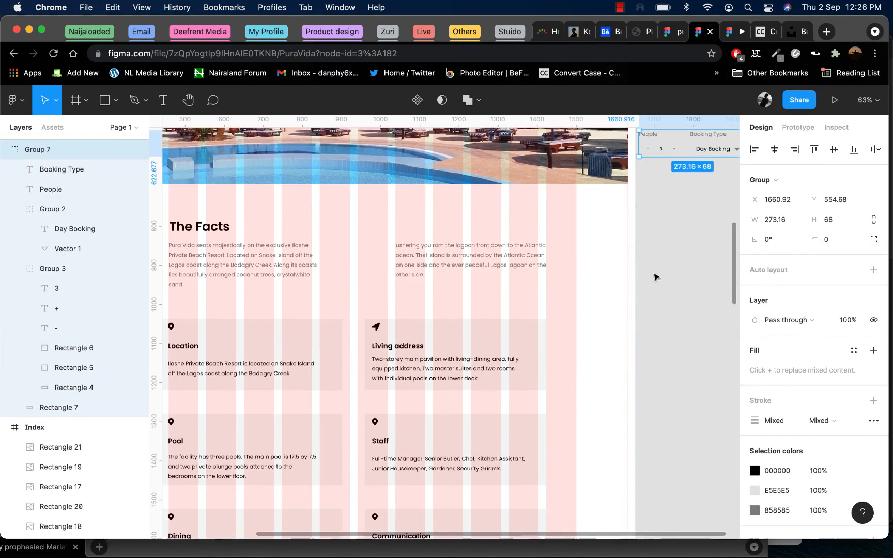
left_click_drag(682, 166, 674, 478)
scroll(667, 362, "down", 8)
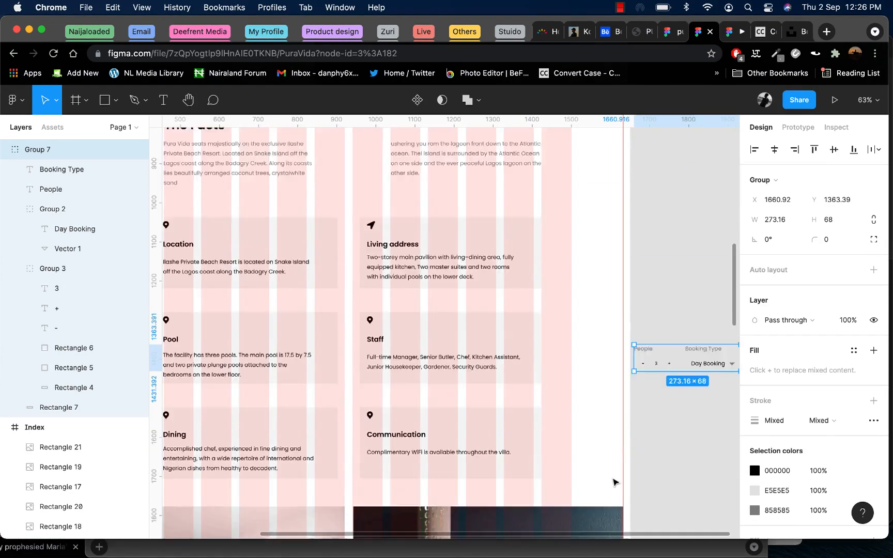
left_click_drag(668, 226, 642, 465)
scroll(592, 365, "down", 10)
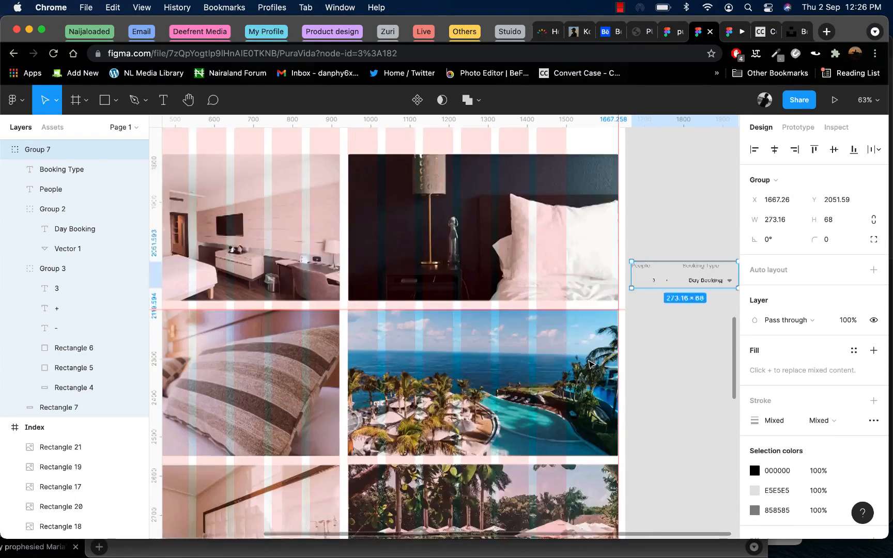
left_click_drag(657, 135, 354, 437)
scroll(644, 506, "down", 2)
- Place the copied booking group inside the card below the PURA VIDA Bookings heading, at about X 446.84, Y 4008.71
scroll(354, 439, "up", 5)
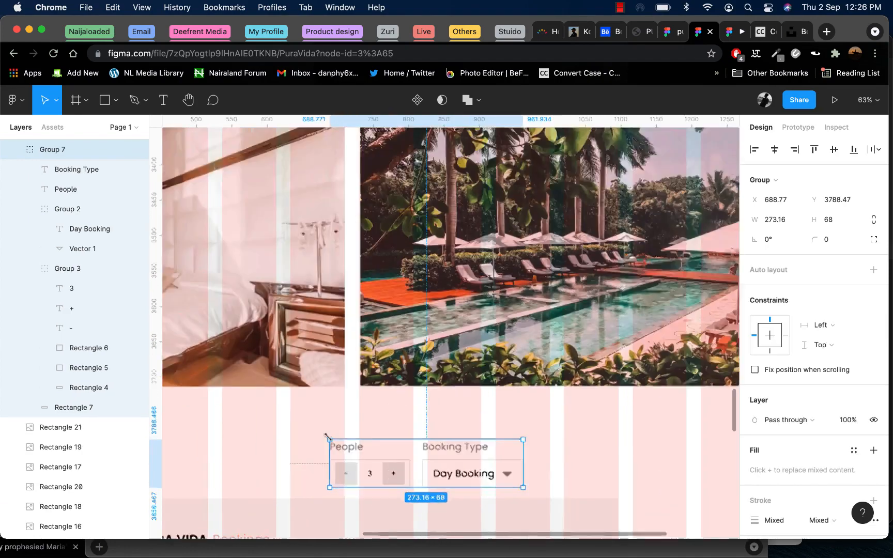
scroll(397, 235, "down", 5)
left_click_drag(401, 204, 239, 400)
scroll(252, 397, "left", 1)
scroll(251, 396, "left", 6)
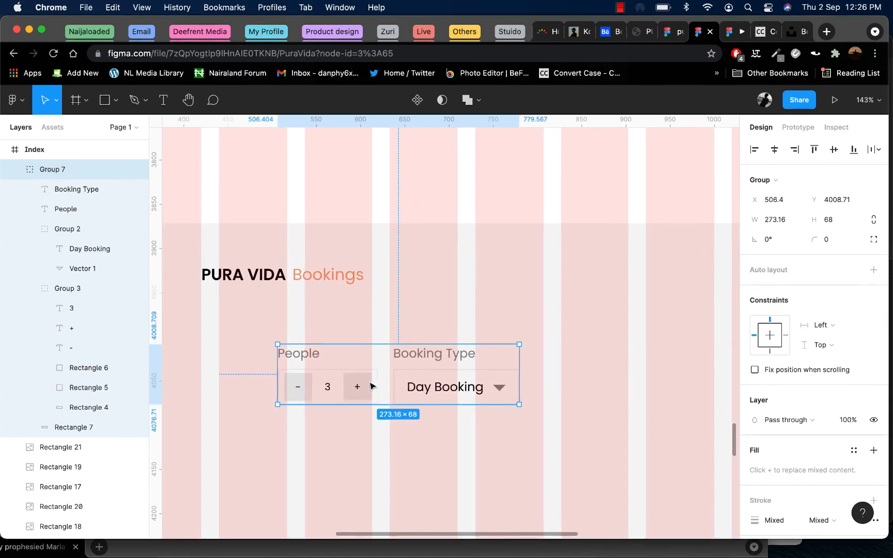
left_click_drag(443, 380, 391, 383)
- Ungroup the copied booking fields in the card and select the People counter
right_click(392, 383)
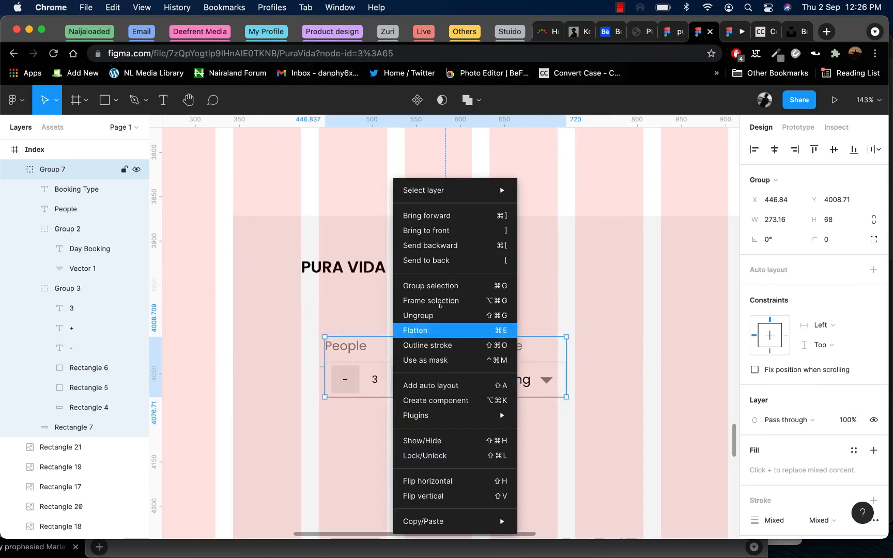
left_click(429, 313)
left_click(400, 381)
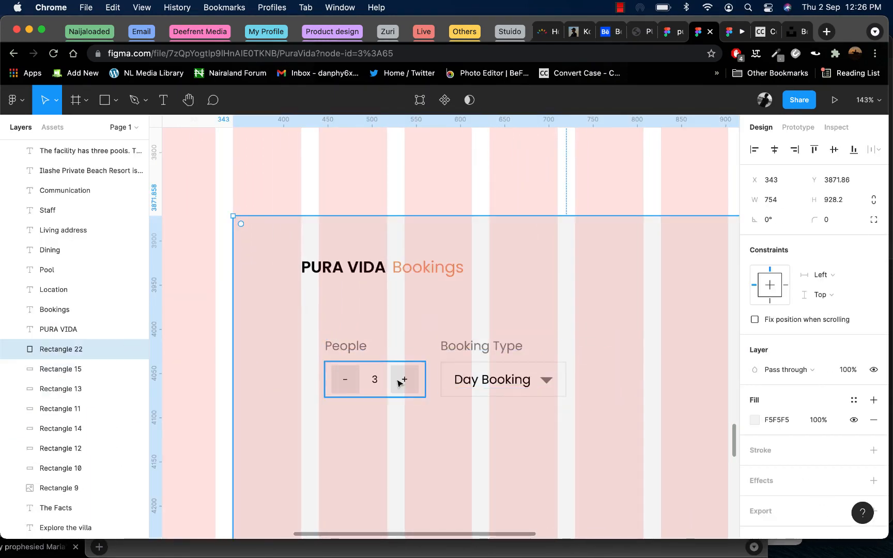
scroll(399, 382, "down", 5)
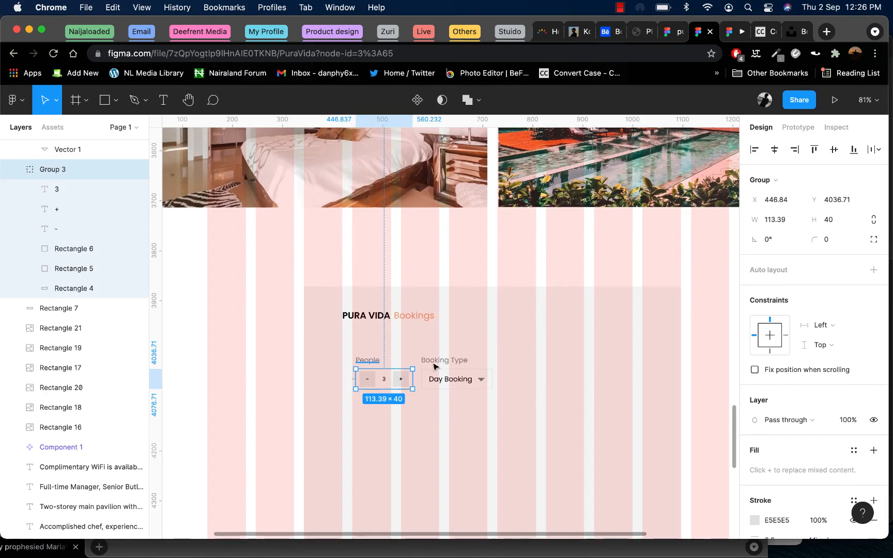
- Move the Booking Type label together with its Day Booking dropdown and outline box across to the card's right edge
left_click(456, 373)
left_click(457, 361, "shift")
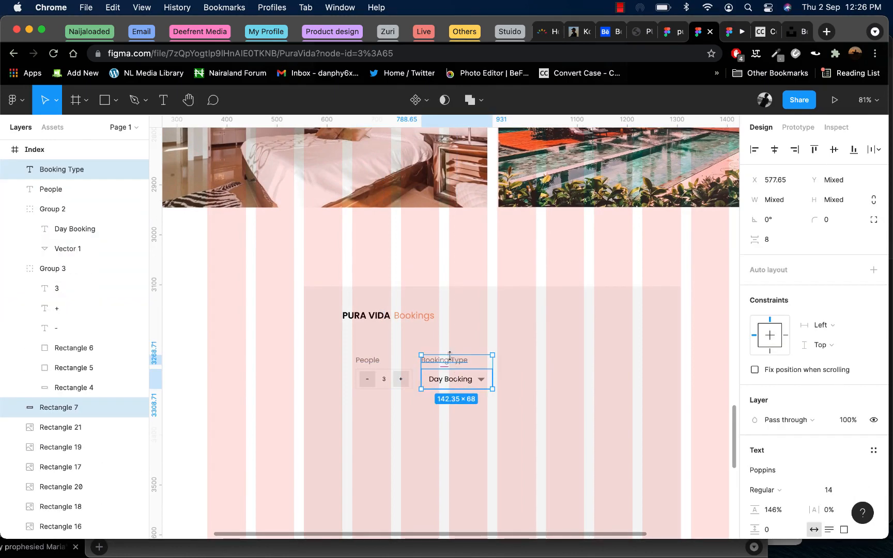
left_click_drag(464, 366, 641, 378)
left_click(455, 387, "shift")
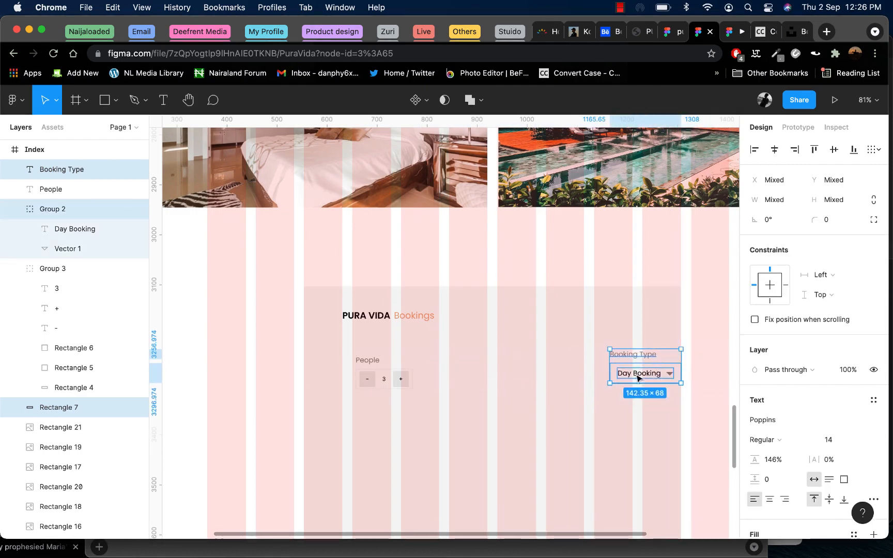
- Try to stretch the People counter group to a width of about 242, and undo the stretch
left_click(382, 379)
left_click(403, 382)
left_click_drag(412, 379, 478, 379)
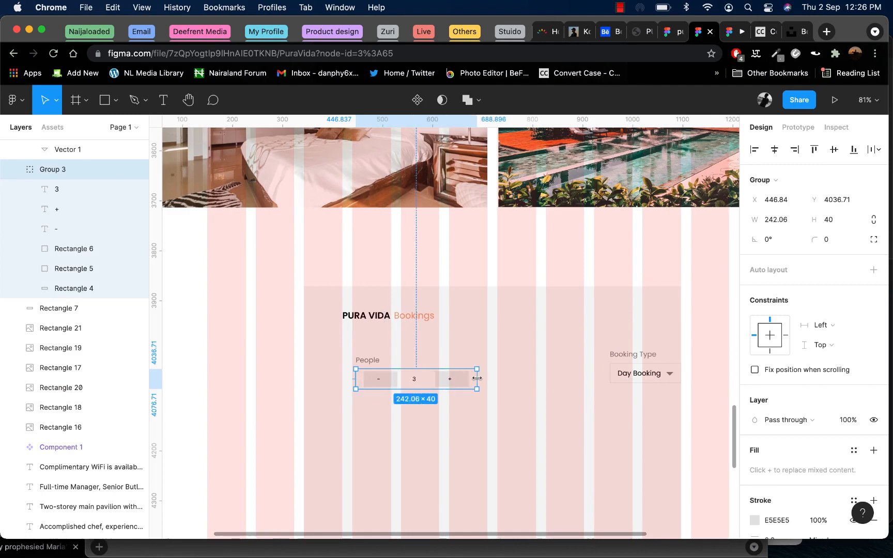
key("super+z")
- Ungroup the People counter in the card and select only its outline rectangle
scroll(401, 368, "up", 3)
right_click(403, 380)
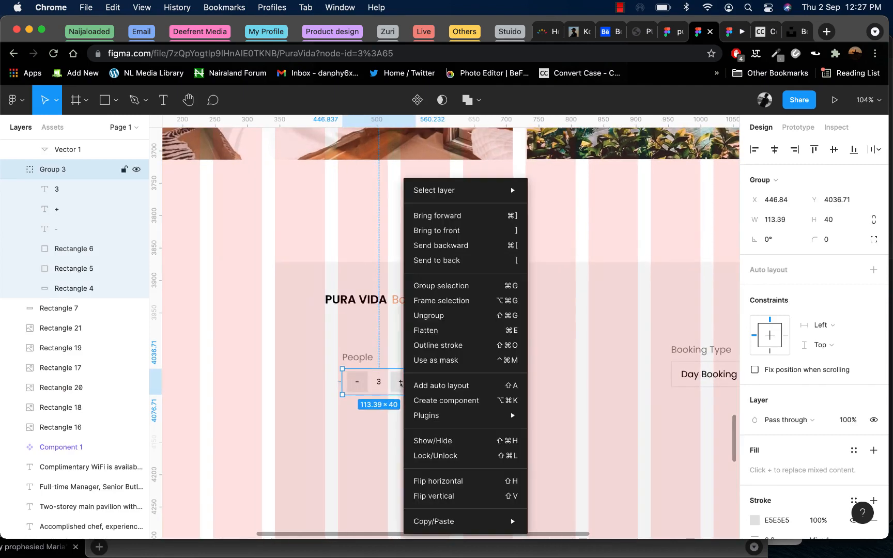
left_click(451, 318)
left_click(548, 335)
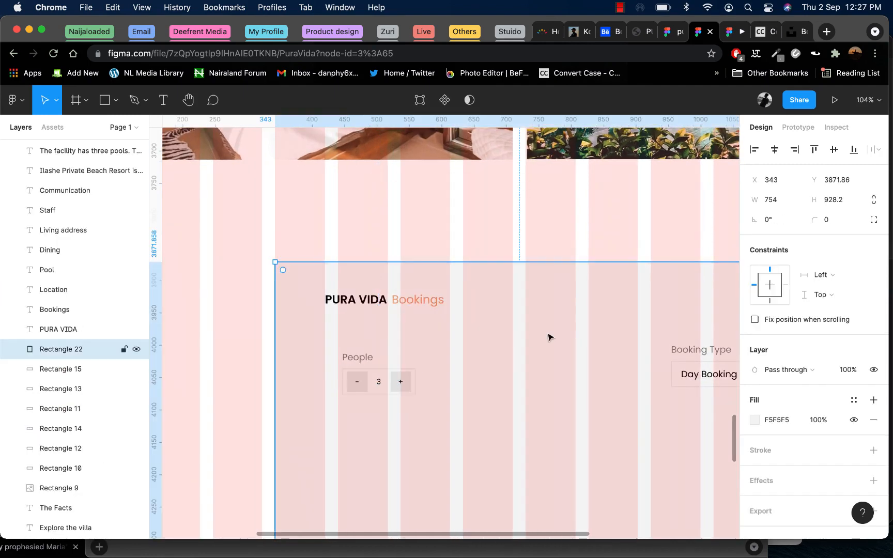
left_click(415, 379)
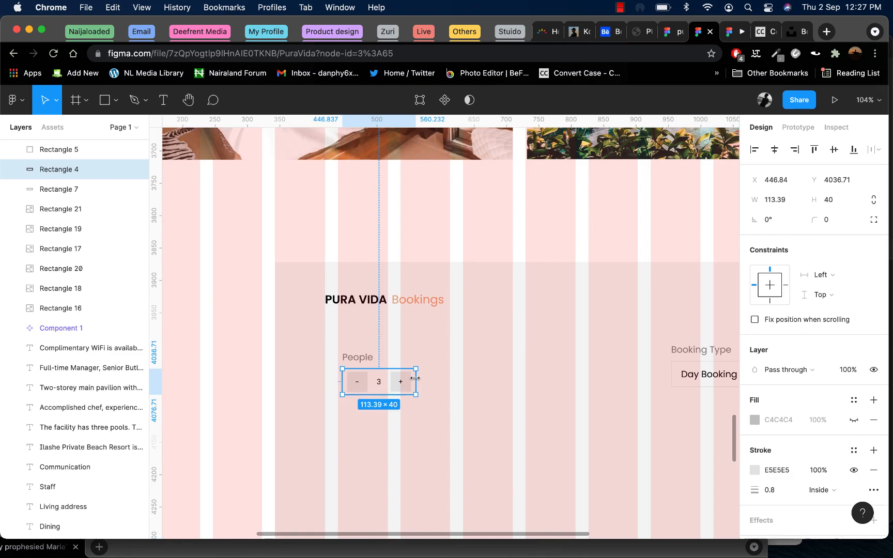
- Widen the People counter's outline rectangle to about 285, keeping its height at 40
left_click_drag(415, 378, 575, 375)
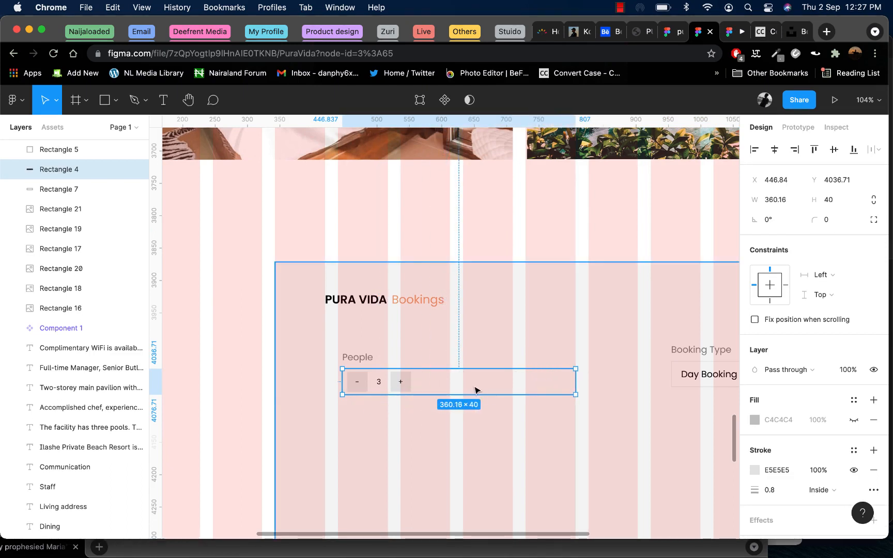
scroll(522, 395, "down", 5)
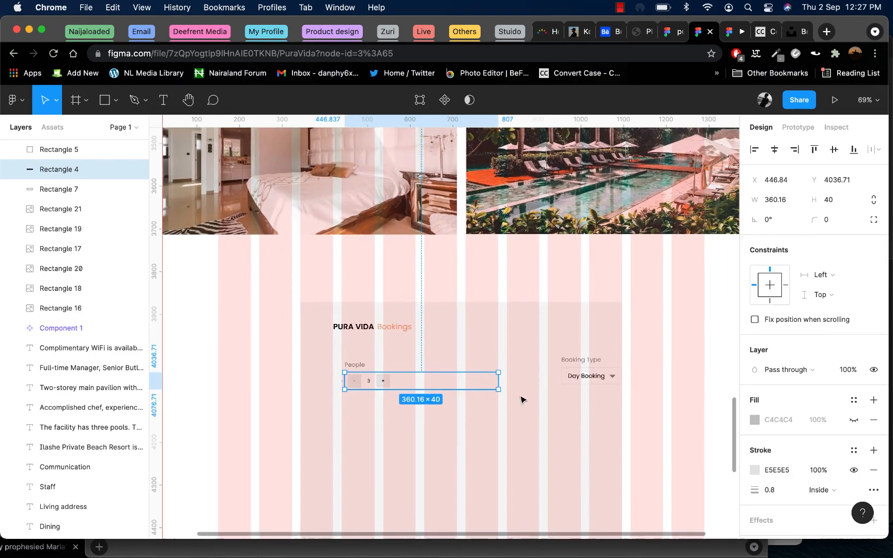
left_click_drag(497, 378, 468, 379)
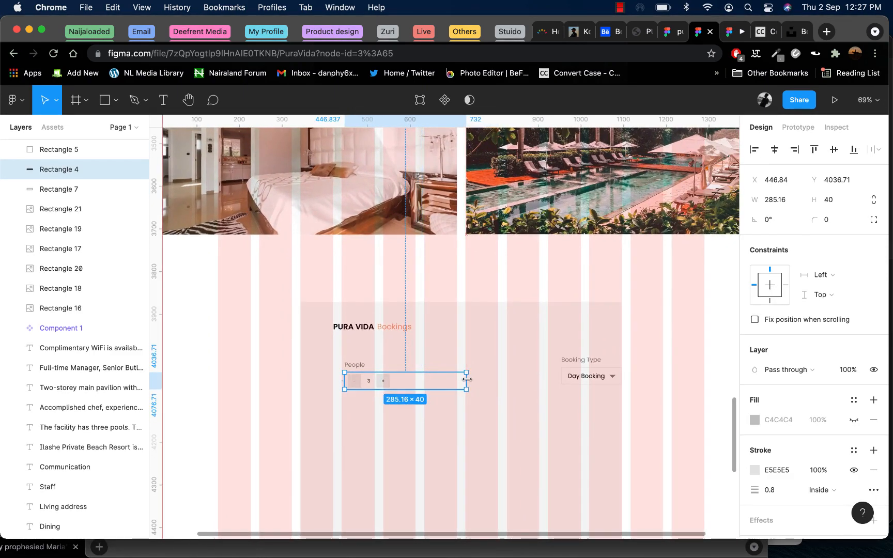
- Recolour the stroke of the People counter's outline rectangle to white FFFFFF
left_click(755, 470)
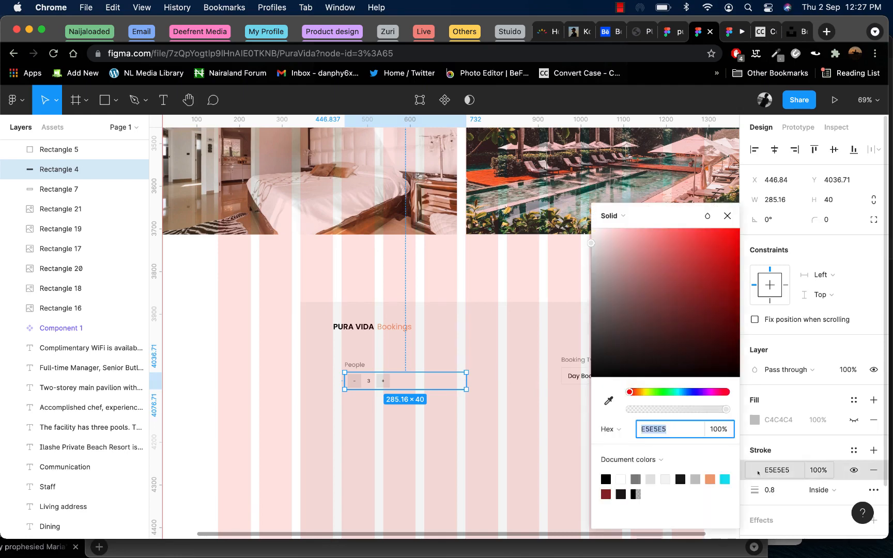
left_click_drag(590, 242, 589, 228)
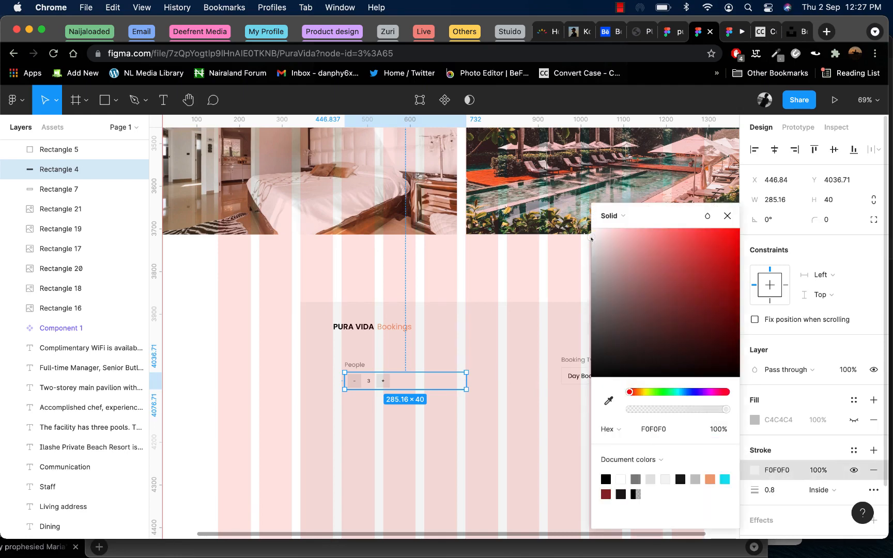
left_click(453, 368)
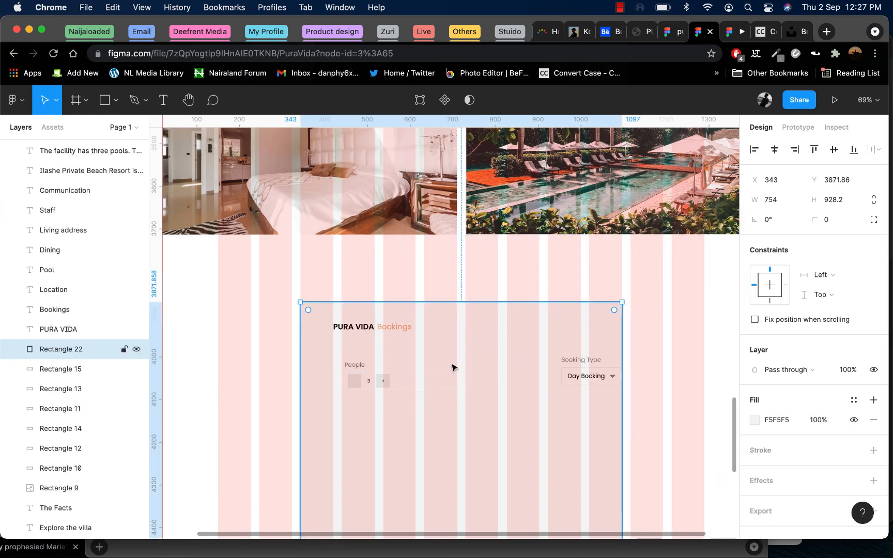
- Hide the stroke of the People counter's outline rectangle and give it a visible white FFFFFF fill
left_click(412, 382)
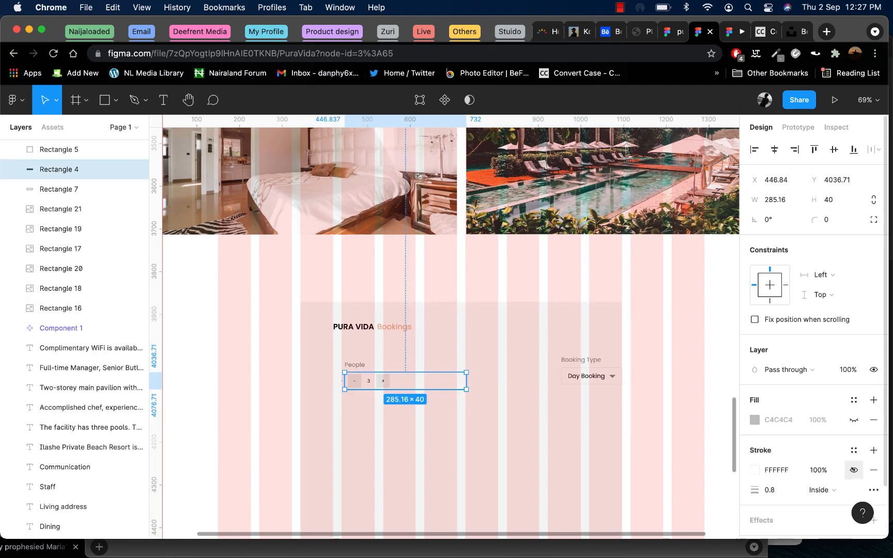
left_click(755, 420)
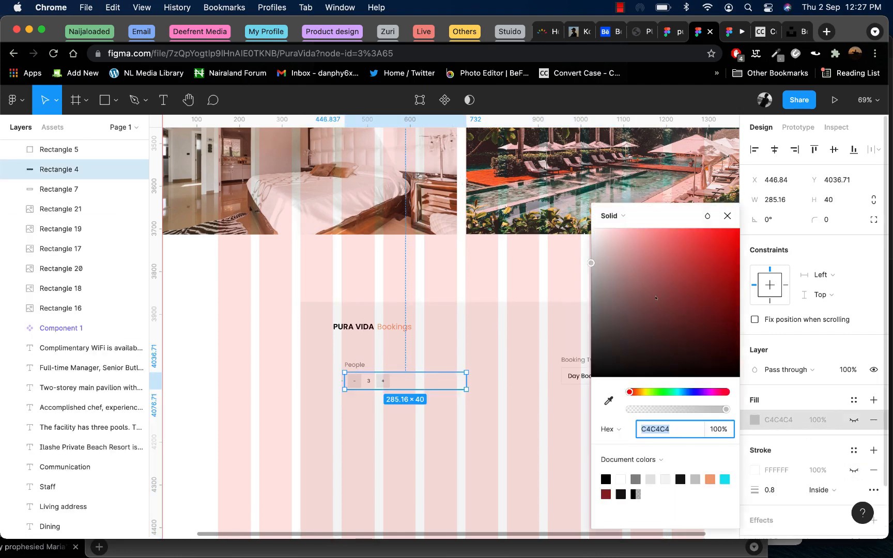
left_click_drag(593, 263, 585, 226)
left_click(465, 343)
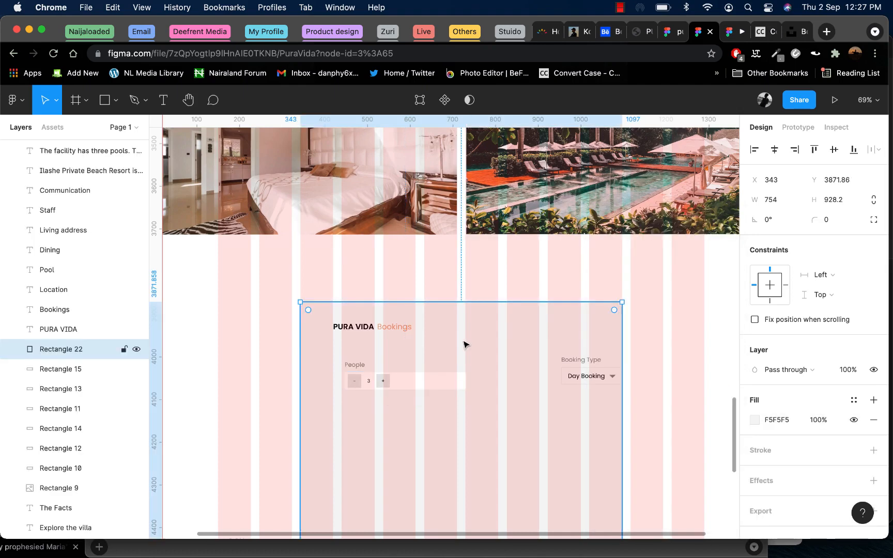
- Move the plus sign together with its grey square to the far right end of the widened People counter box
double_click(383, 382)
scroll(385, 383, "up", 6)
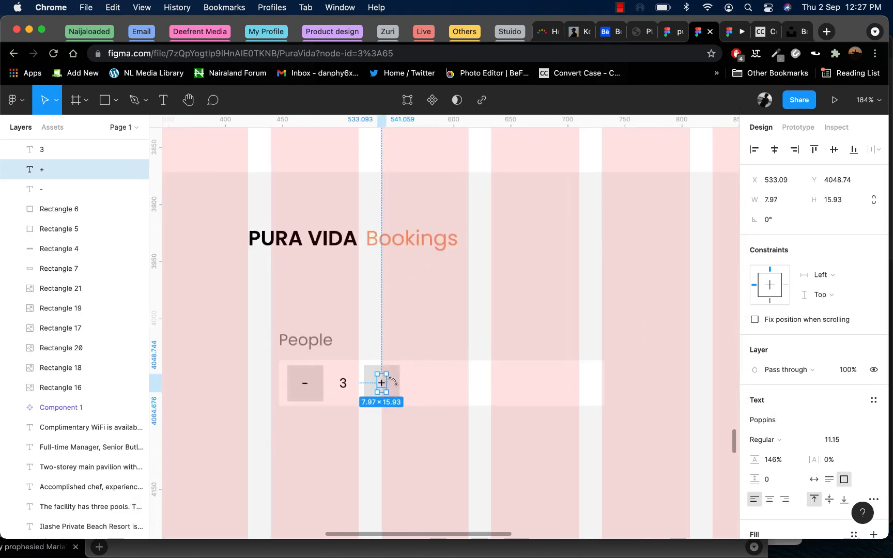
left_click(397, 383, "shift")
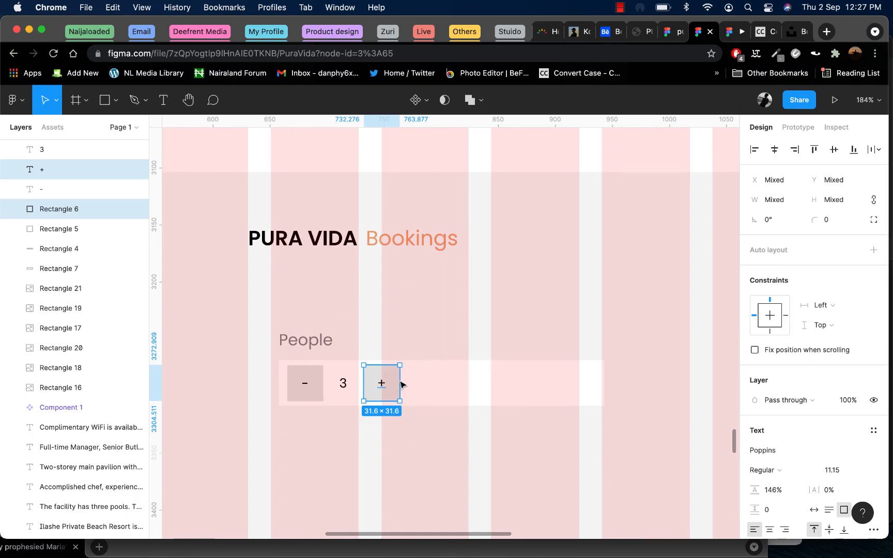
left_click_drag(401, 383, 584, 382)
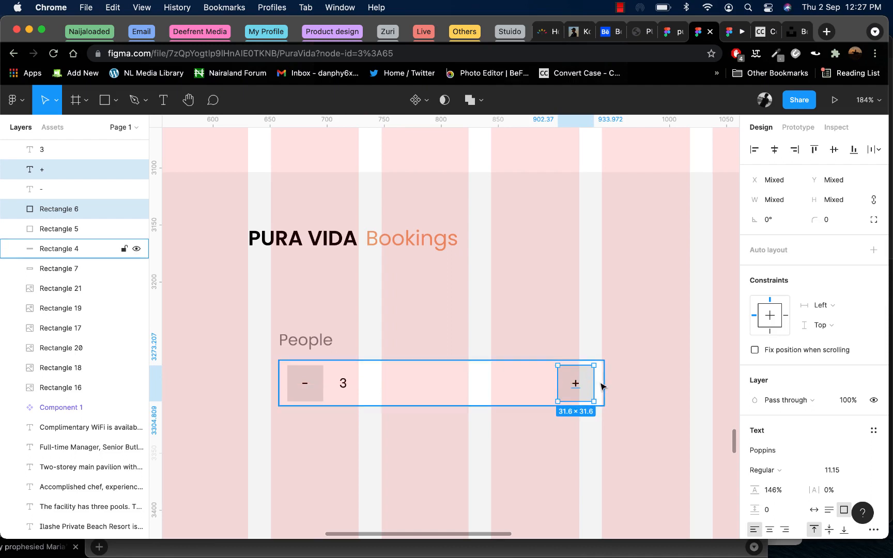
- Compare the end margins of the minus and plus squares in the counter box, and nudge the plus square 2 px right
key("alt")
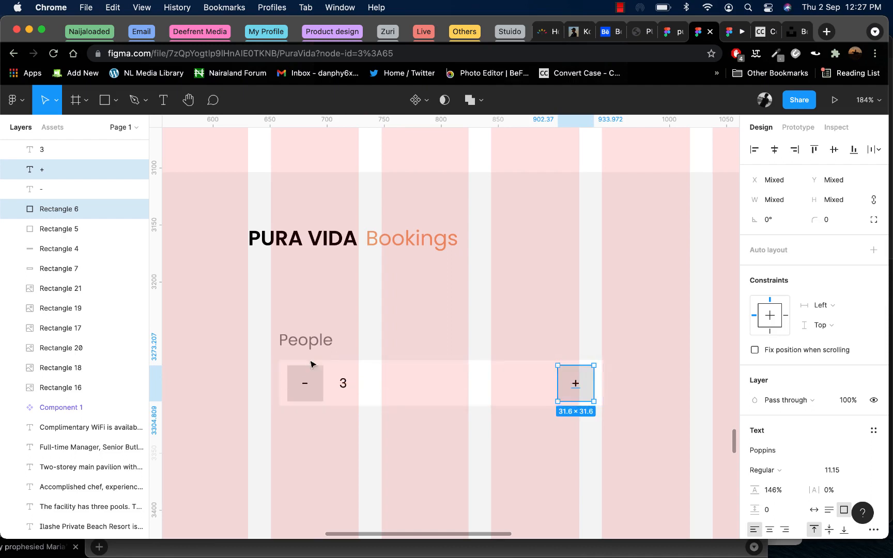
left_click(288, 381)
key("alt")
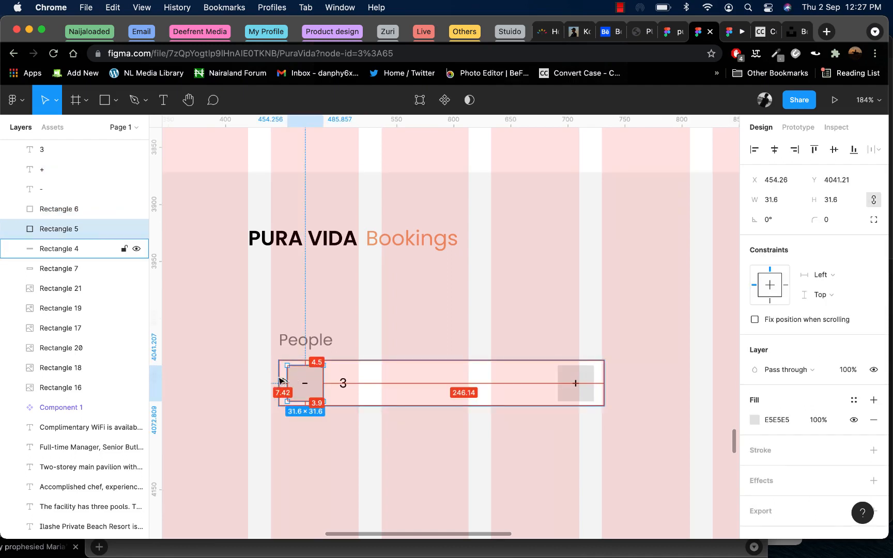
left_click(571, 380)
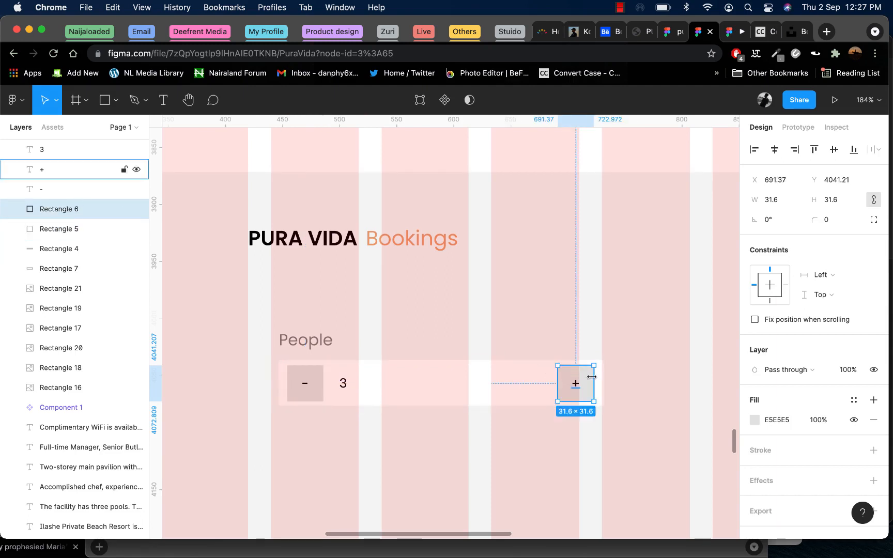
key("alt")
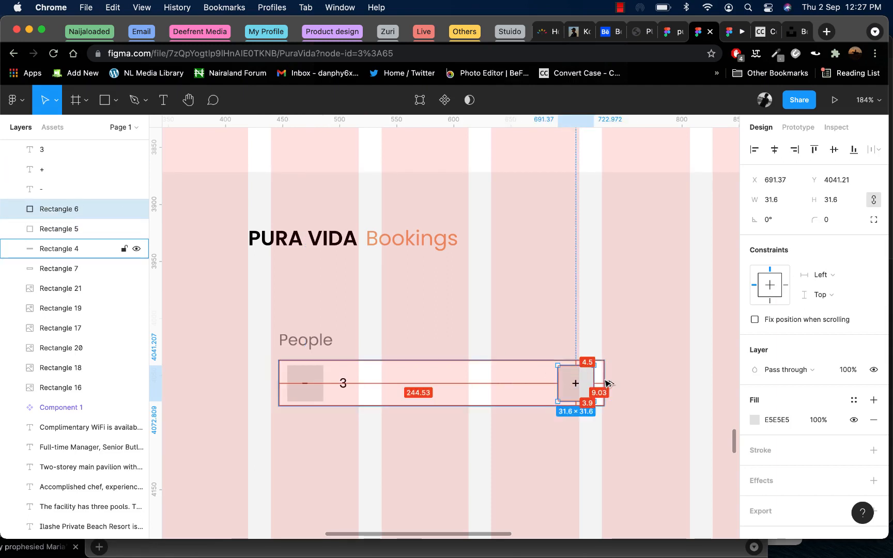
- Centre the plus sign horizontally on its grey square in the People counter
left_click(576, 384)
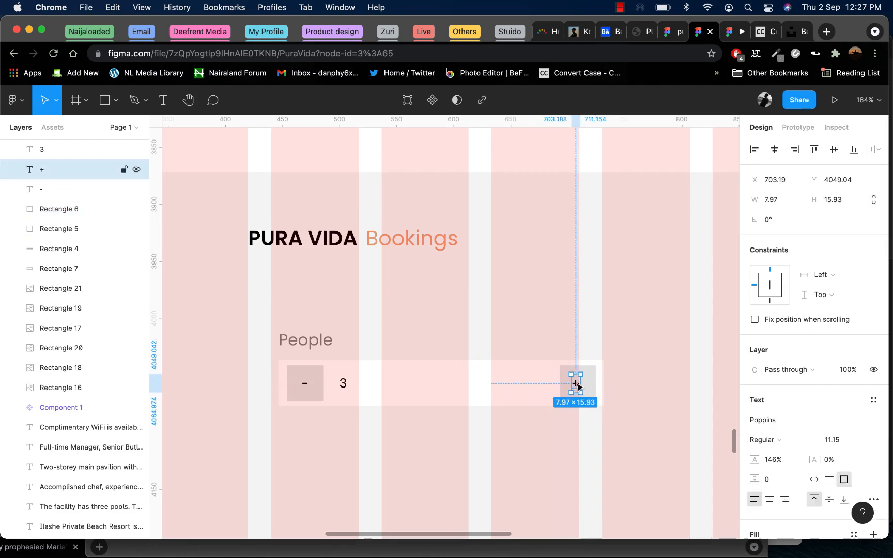
left_click(592, 382, "shift")
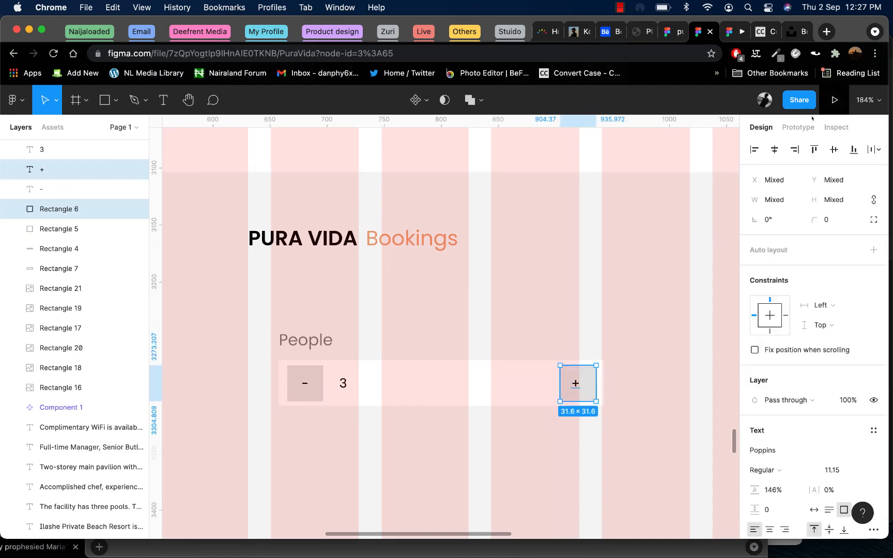
left_click(775, 149)
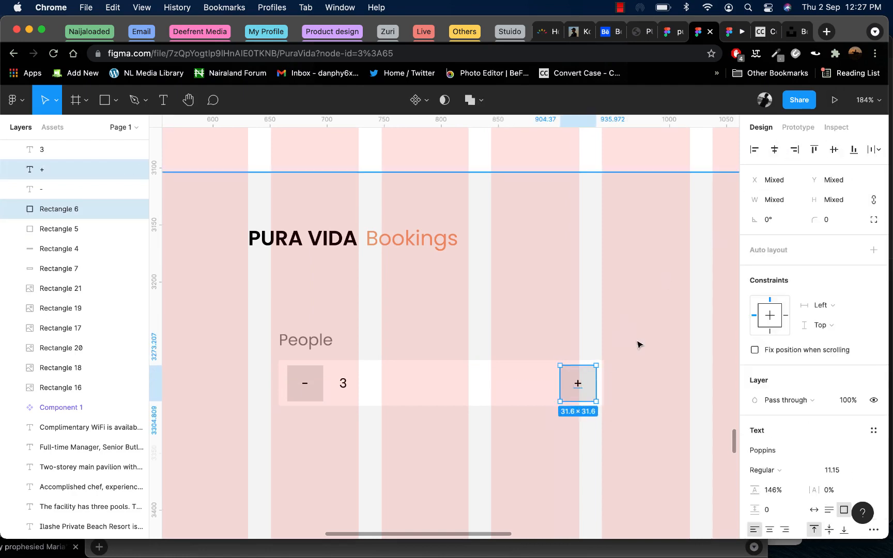
- Move the number 3 to the middle of the People counter and centre it horizontally and vertically on the white box
left_click(348, 384)
left_click(343, 385)
left_click_drag(343, 385, 436, 380)
left_click(492, 391, "shift")
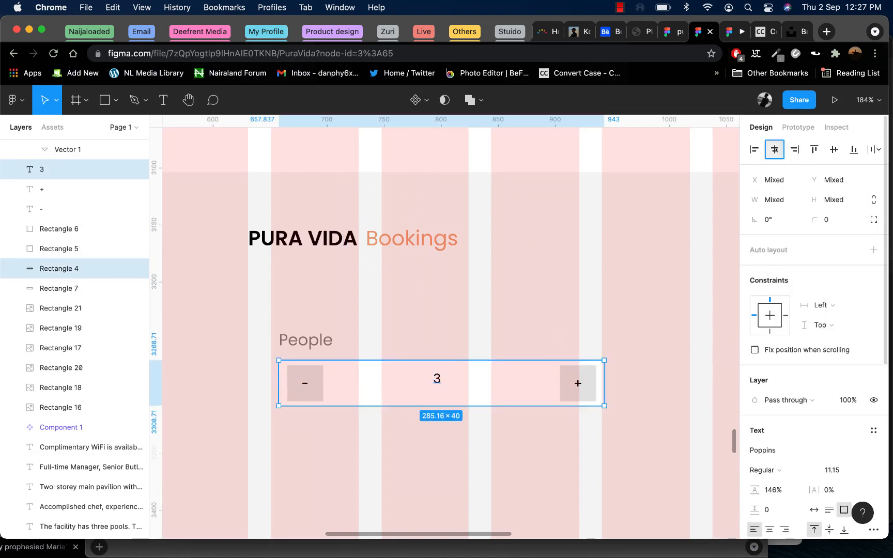
left_click(833, 150)
left_click(552, 289)
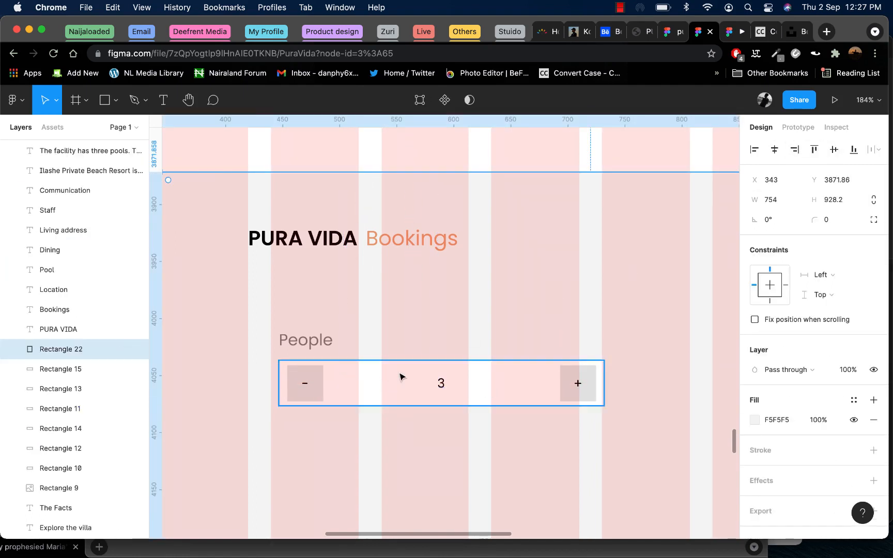
left_click(307, 341)
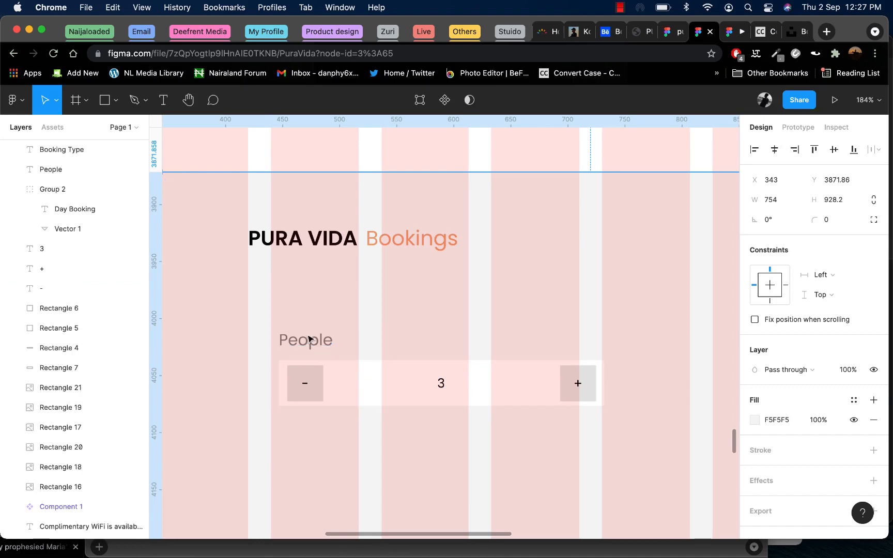
left_click(363, 378)
left_click_drag(366, 381, 368, 379)
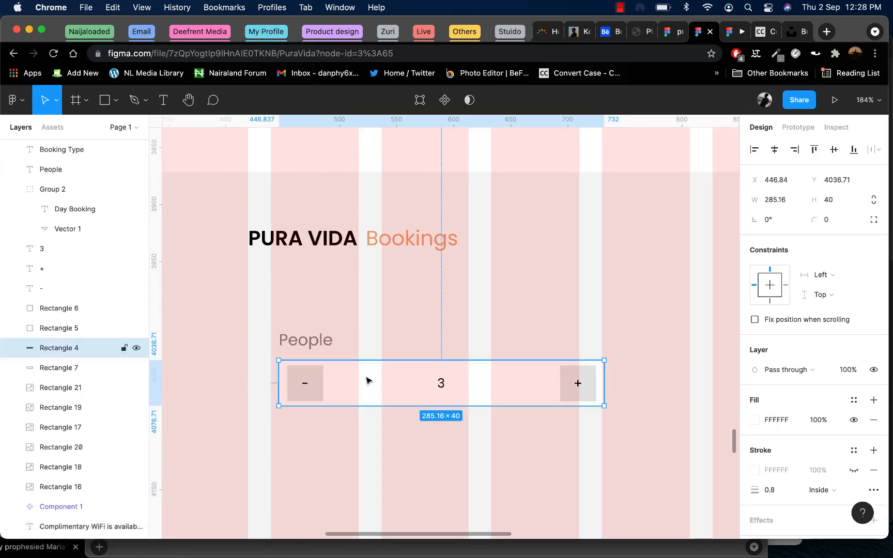
scroll(310, 388, "down", 5)
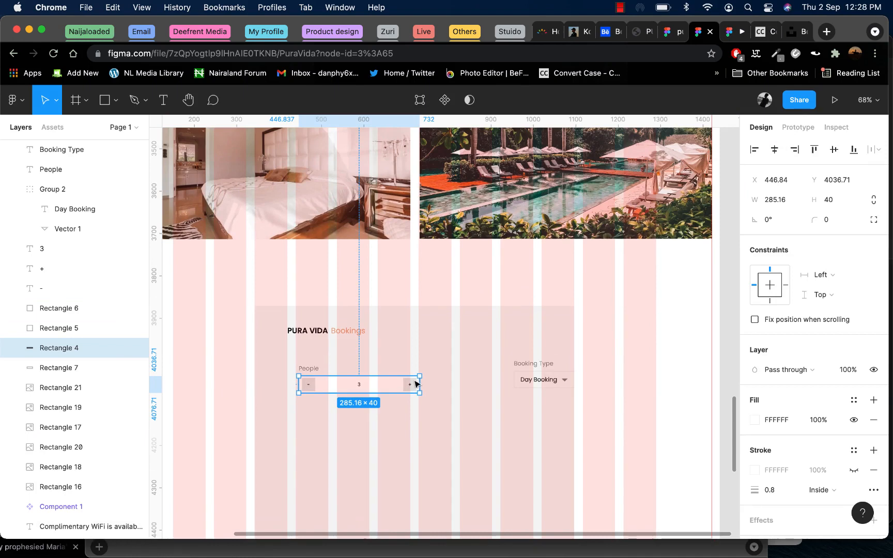
left_click_drag(227, 379, 427, 401)
left_click(374, 407)
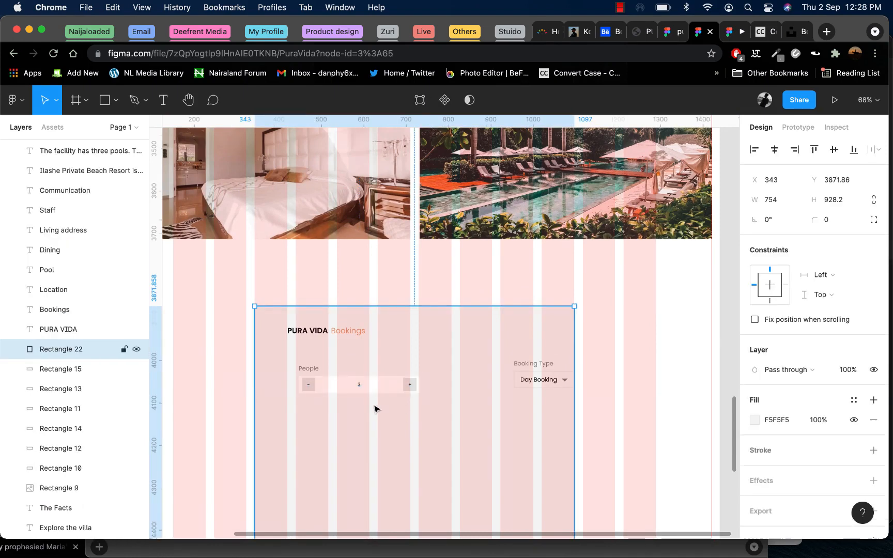
- Select the minus sign, its grey square and the other parts of the People counter together
scroll(329, 387, "up", 5)
left_click(295, 387)
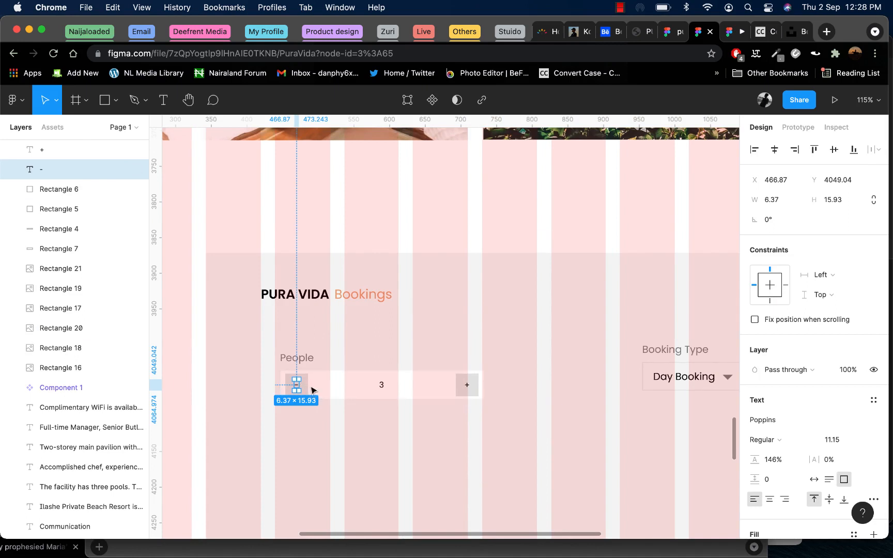
left_click(312, 390)
left_click(304, 388)
left_click(297, 386, "shift")
left_click(321, 388, "shift")
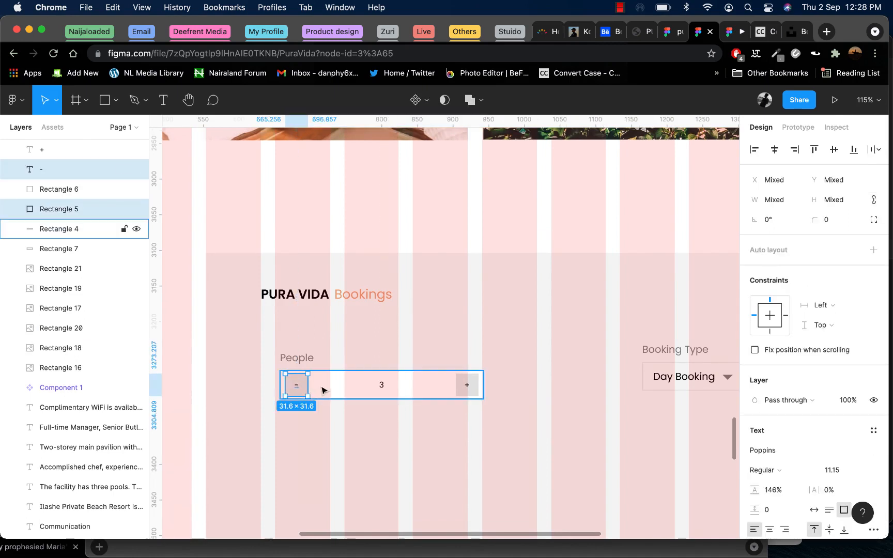
- Group the People stepper's field, number and plus and minus buttons, and move the group to X 440 on the column edge
left_click(381, 389, "shift")
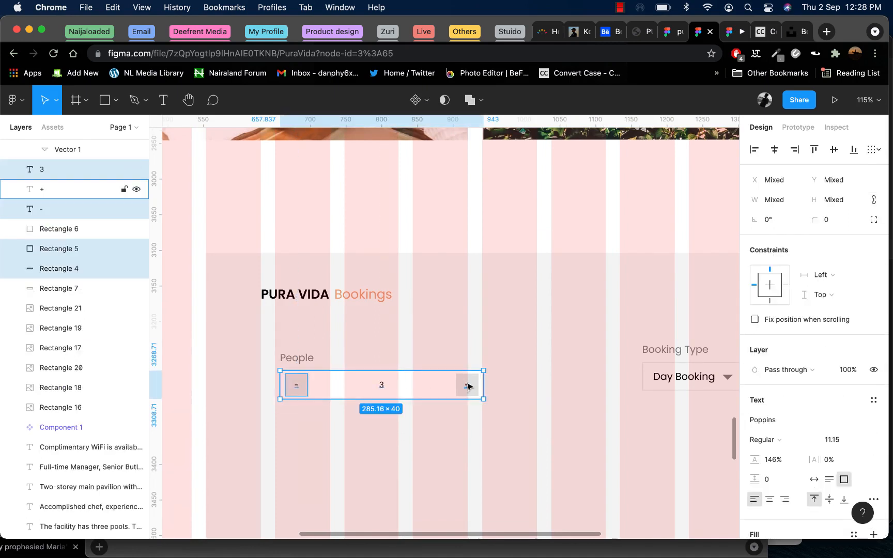
left_click(468, 387, "shift")
left_click(461, 385, "shift")
right_click(459, 385)
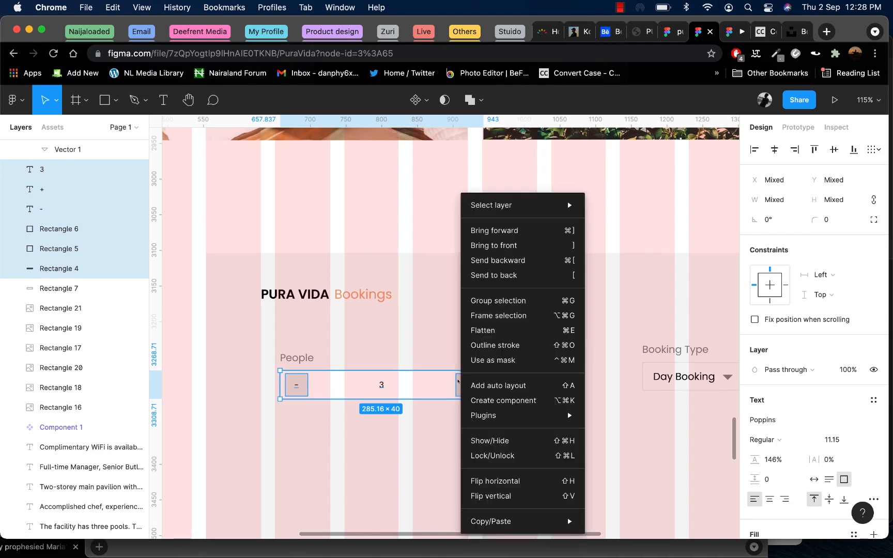
left_click(496, 299)
left_click_drag(360, 391, 354, 390)
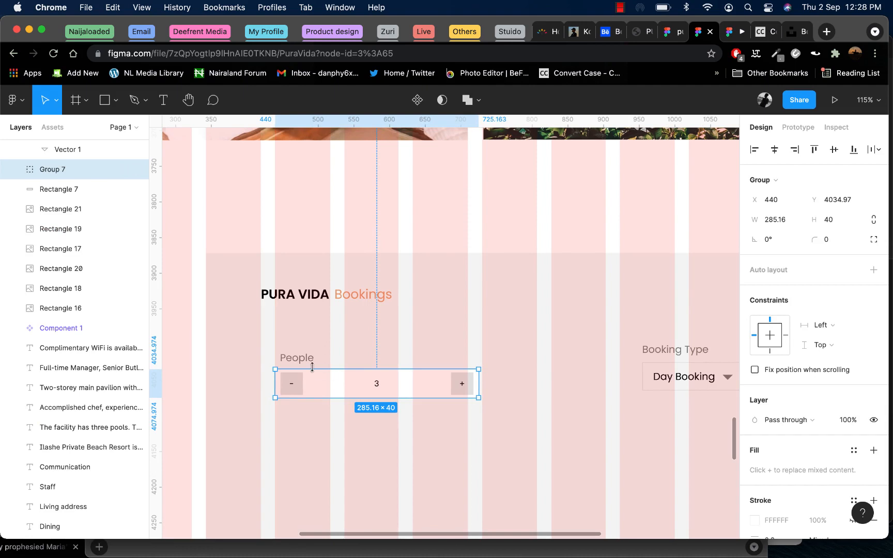
- Move the People label and the PURA VIDA Bookings heading to line up with the People stepper's starting edge
left_click(307, 364)
left_click_drag(305, 366, 301, 365)
left_click(265, 295)
left_click(355, 299, "shift")
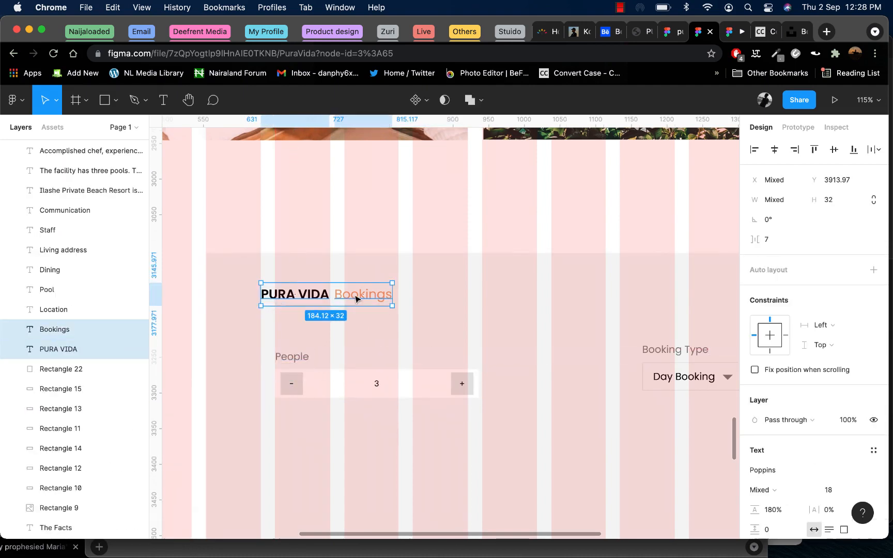
left_click_drag(347, 299, 362, 297)
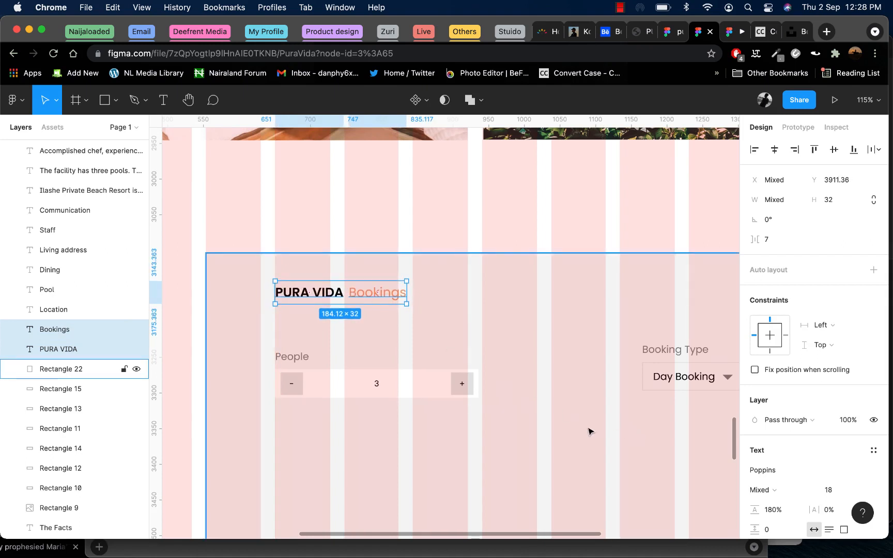
- Widen the Booking Type field to about 347 and move it level with the People stepper at Y 4034.97
scroll(588, 428, "right", 1)
scroll(621, 393, "right", 5)
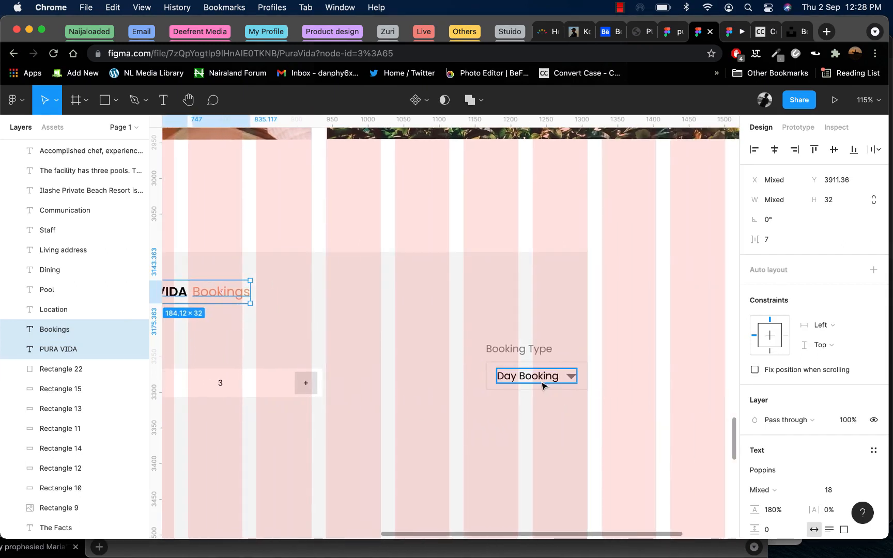
left_click(489, 377)
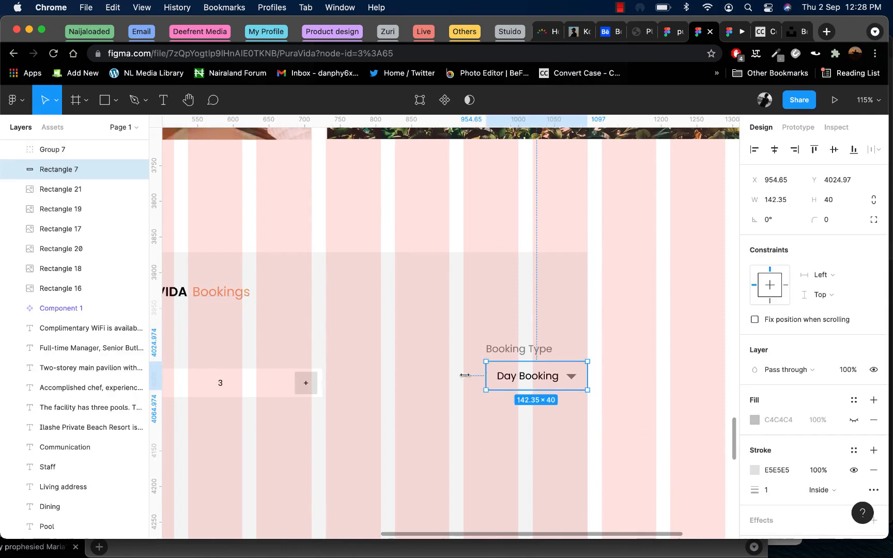
left_click_drag(464, 375, 340, 381)
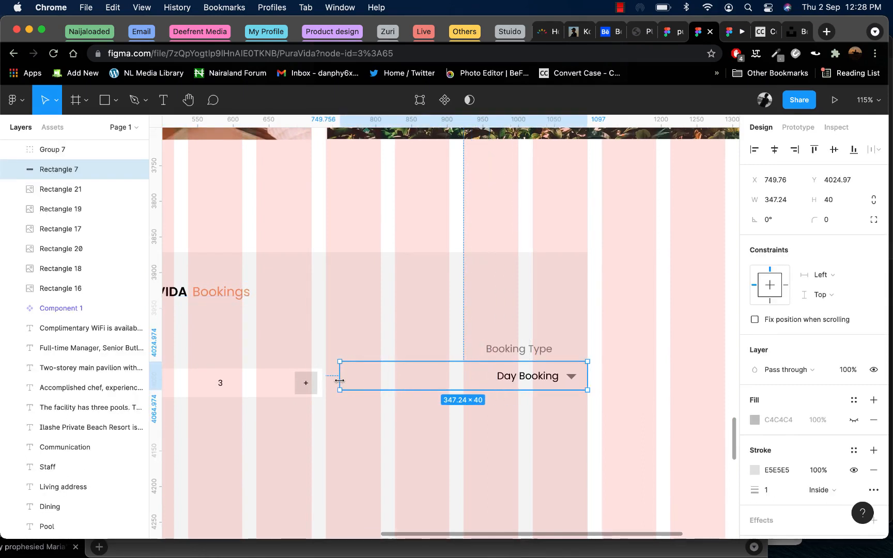
mouse_move(400, 385)
left_mouse_down()
mouse_move(405, 394)
mouse_move(397, 394)
left_mouse_up()
- Ungroup the People stepper so its parts can be edited separately
left_click(319, 392)
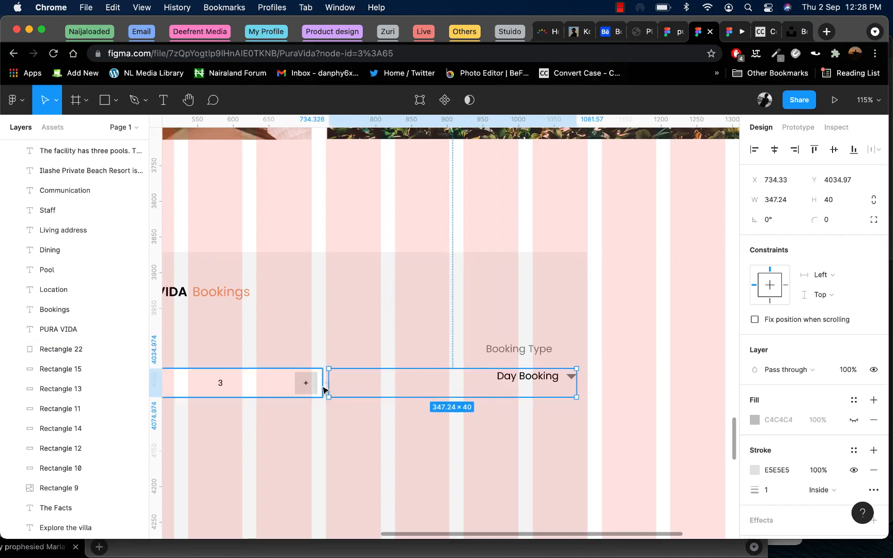
scroll(324, 393, "up", 5)
scroll(325, 393, "down", 5)
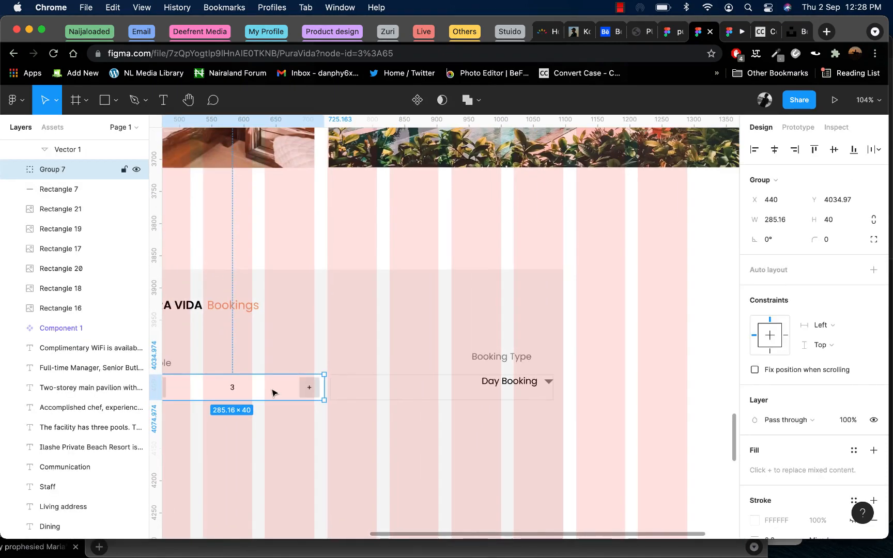
right_click(273, 391)
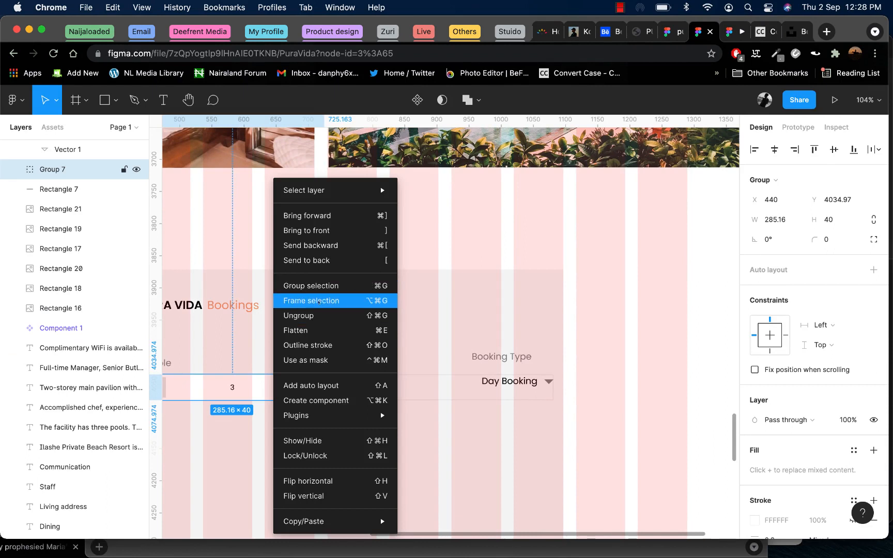
left_click(310, 315)
- Group the plus sign with its grey square and move the pair inward along the People stepper to about X 663
left_click(316, 391)
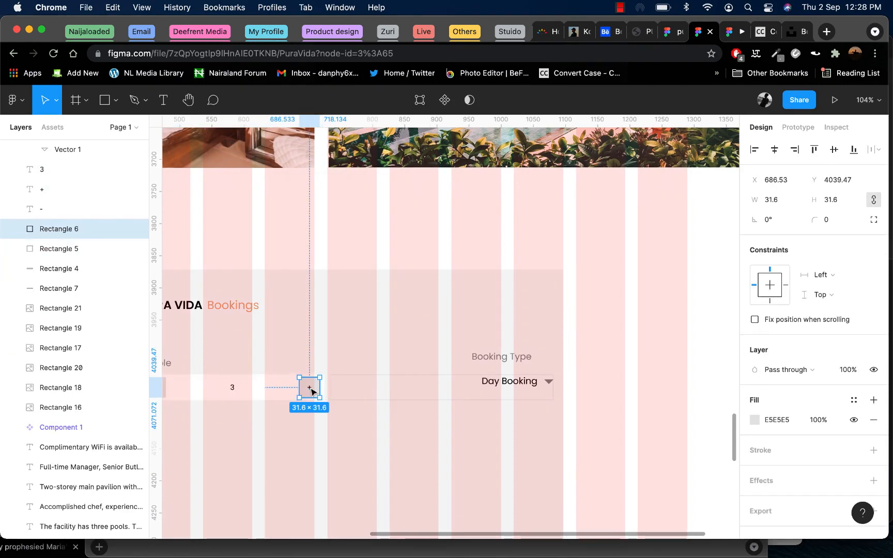
left_click(309, 388, "shift")
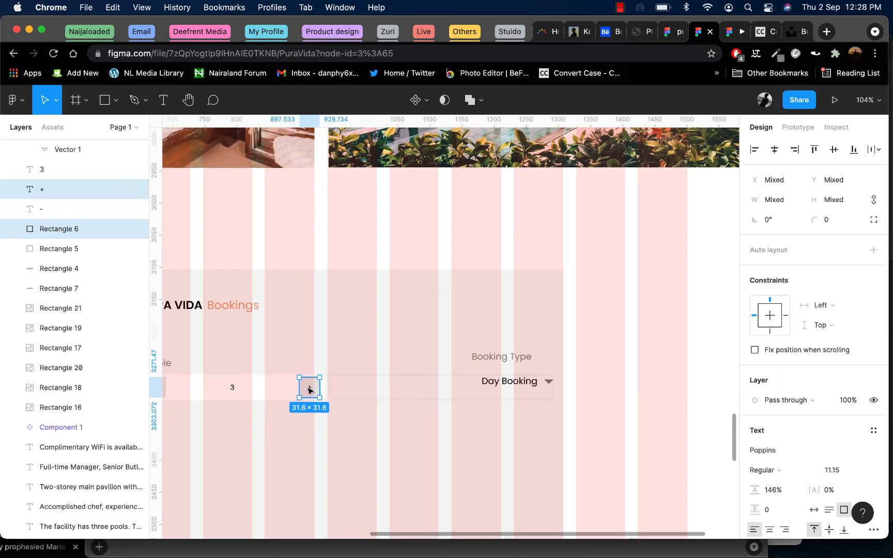
right_click(309, 389)
left_click(339, 309)
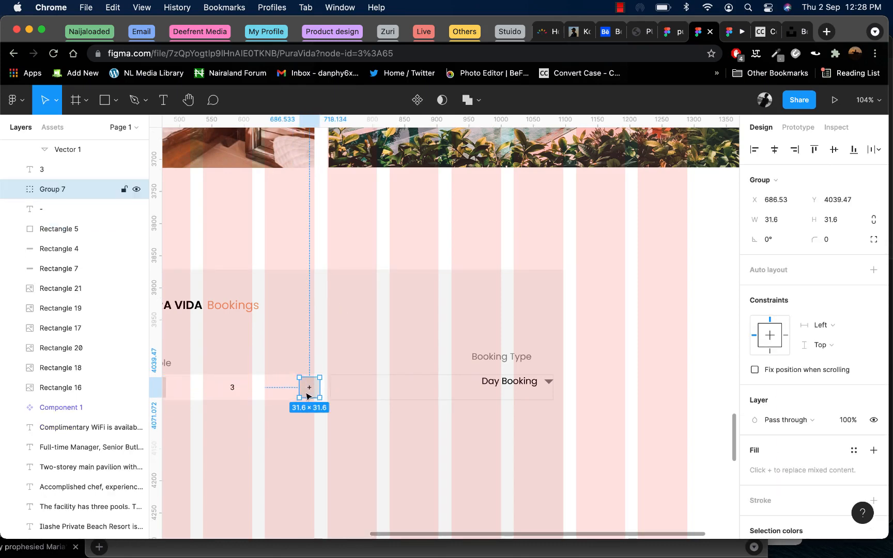
left_click_drag(309, 388, 295, 387)
- Shorten the People field to the column edge, place the plus button at about X 670, and check its edge spacing
left_click(321, 388)
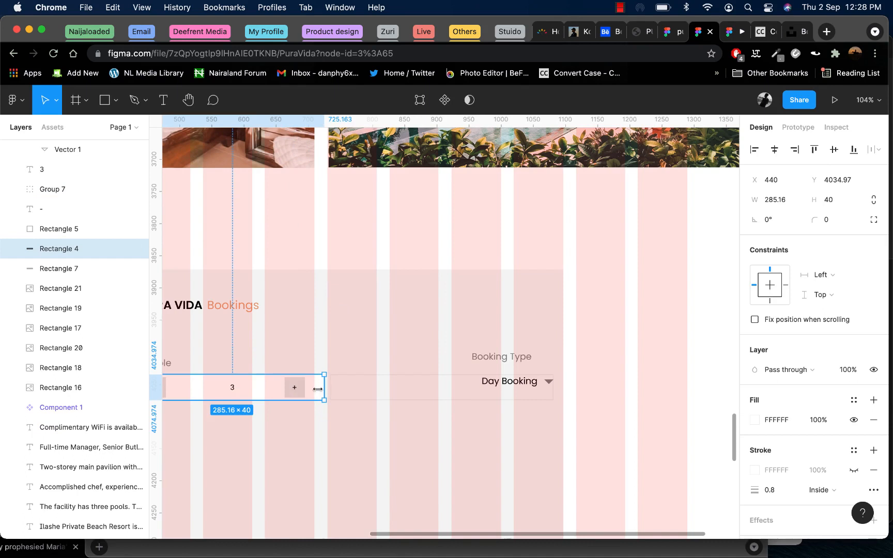
left_click(300, 391)
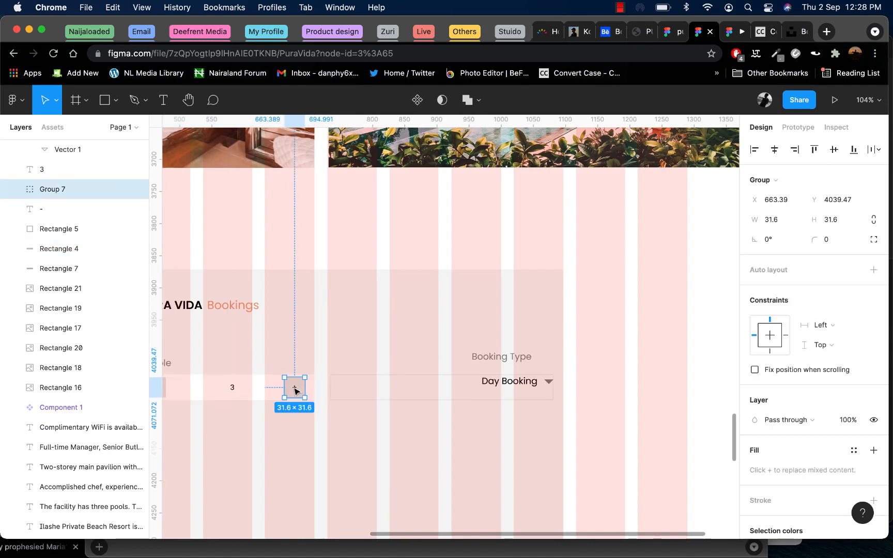
left_click_drag(294, 390, 299, 390)
scroll(299, 390, "up", 5)
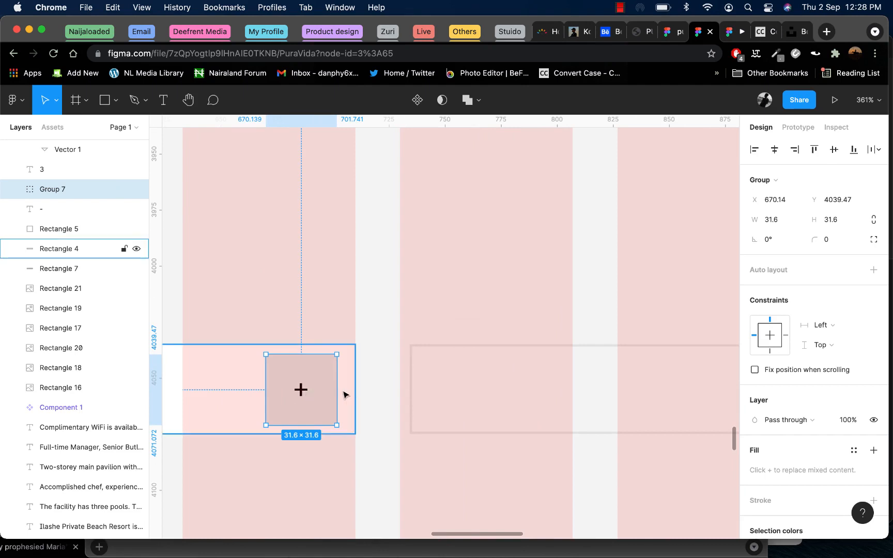
key("alt")
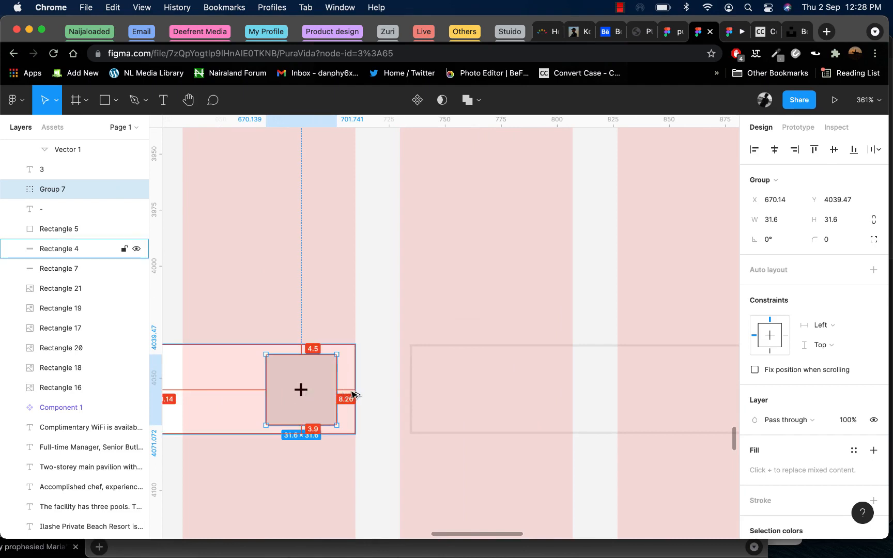
- Hide the Booking Type field's stroke and turn on its fill with the color FFFFFF
left_click(391, 395)
scroll(432, 391, "down", 3)
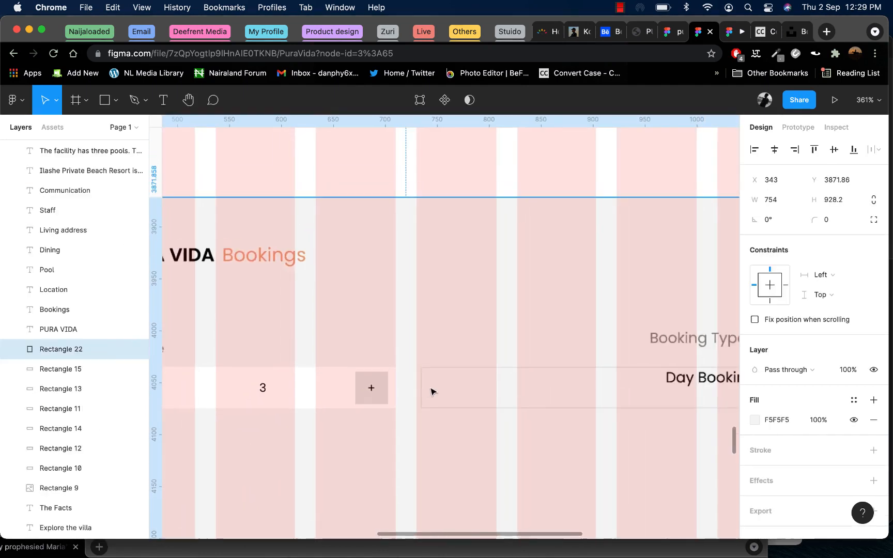
left_click(426, 391)
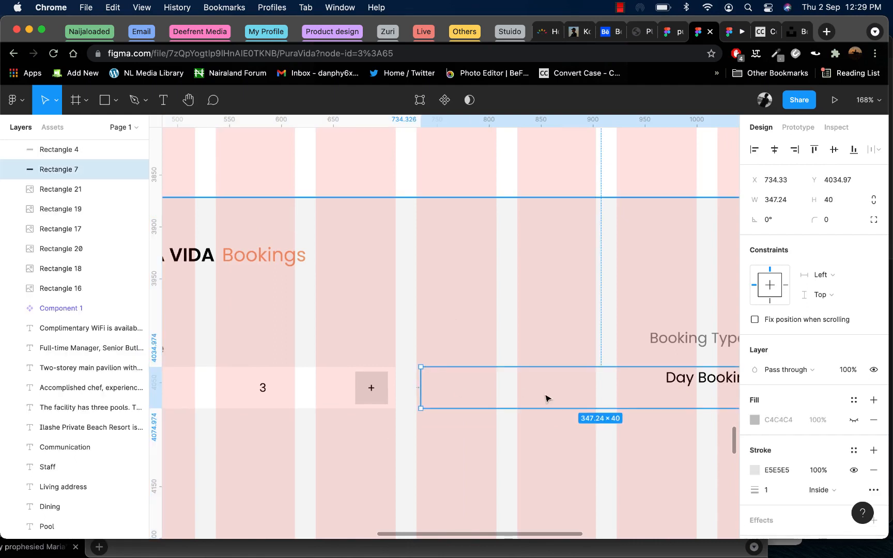
left_click(854, 470)
left_click(854, 420)
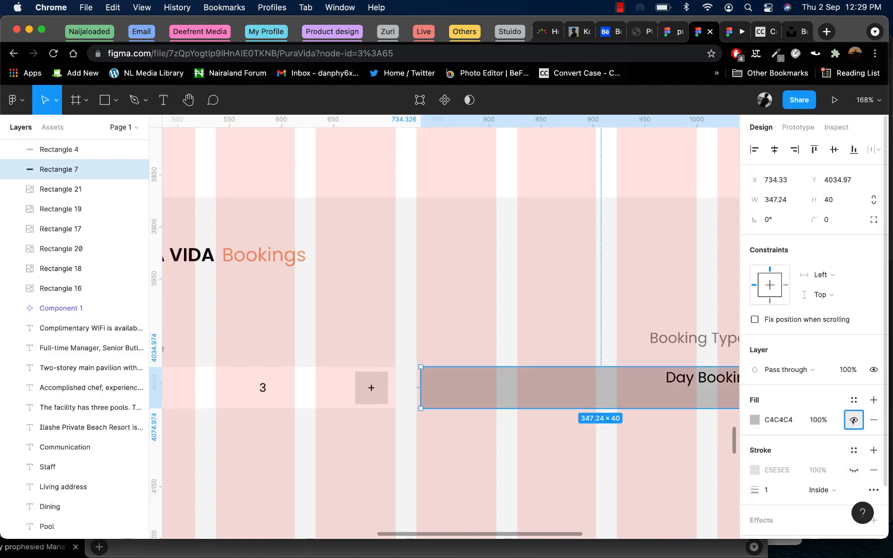
left_click(755, 420)
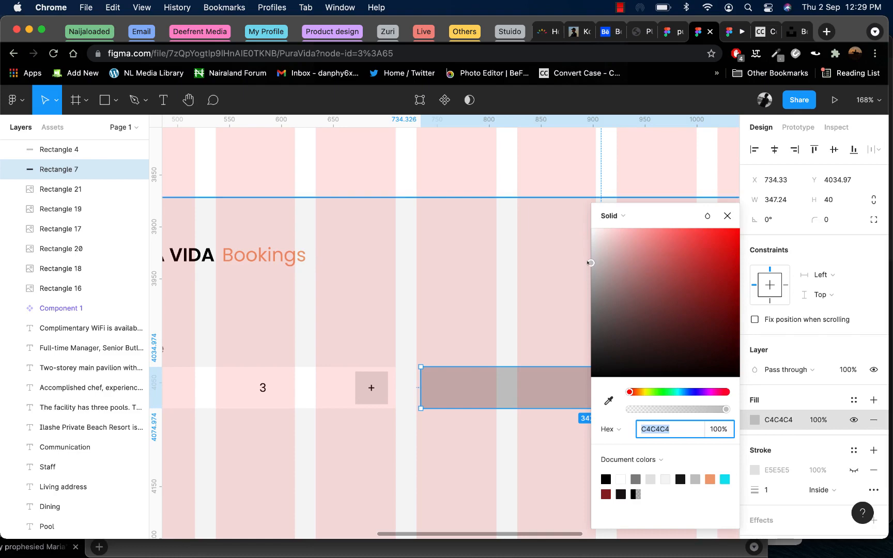
type("FFFFFF")
key("Return")
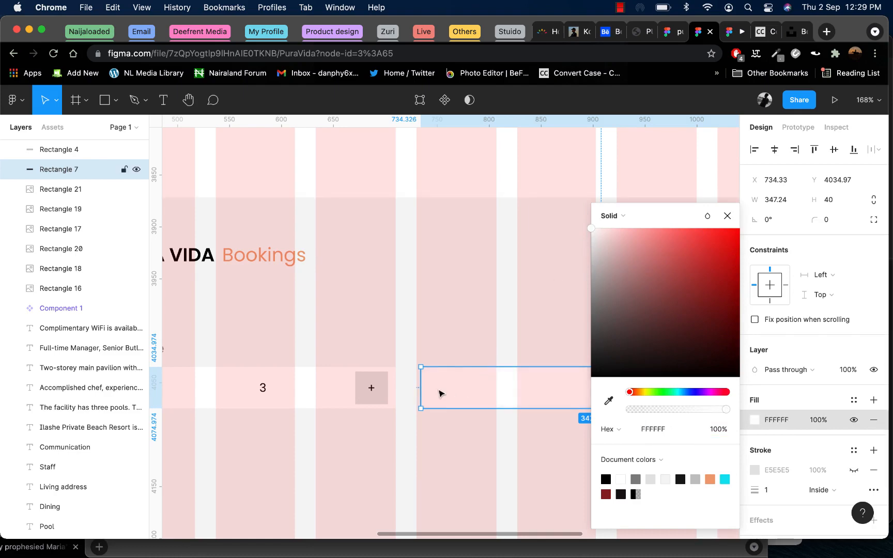
- Extend the Booking Type field to start at X 730 and move the Day Booking text to its beginning, about X 740
left_click_drag(419, 383, 415, 382)
scroll(416, 382, "down", 5)
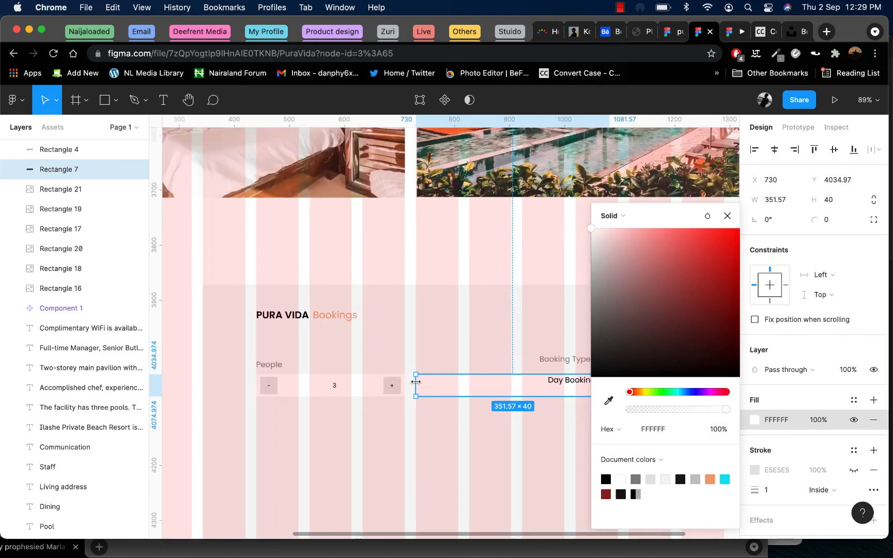
scroll(417, 386, "right", 2)
left_click(416, 385)
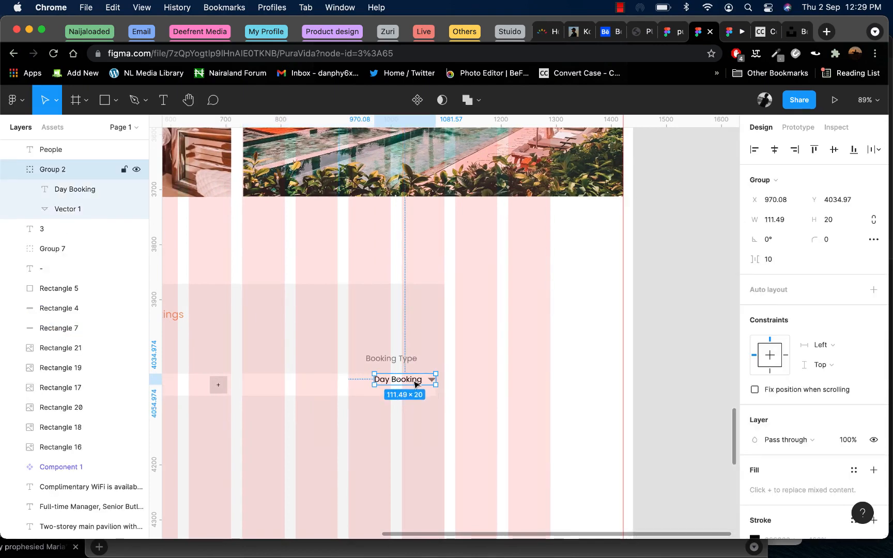
left_click(408, 384)
left_click_drag(408, 383, 281, 389)
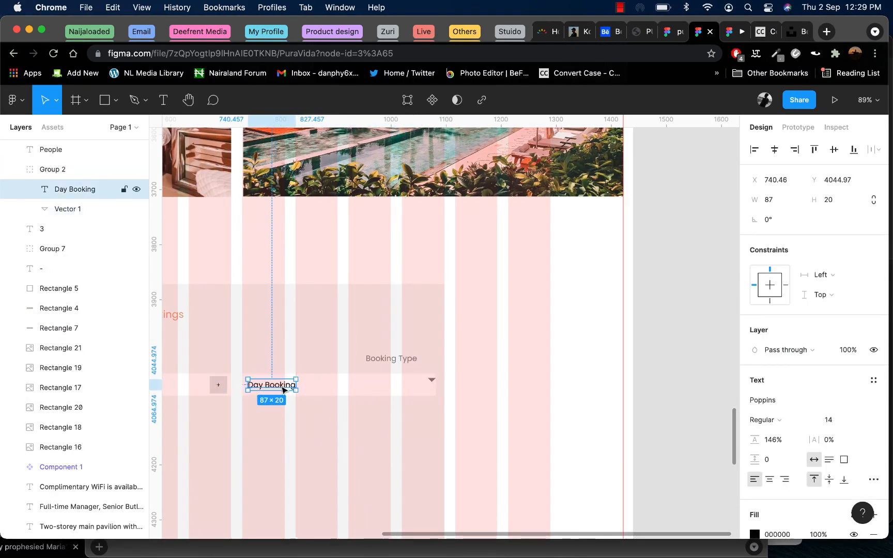
- Try to center the Day Booking text horizontally in its field
left_click(327, 393, "shift")
left_click(774, 150)
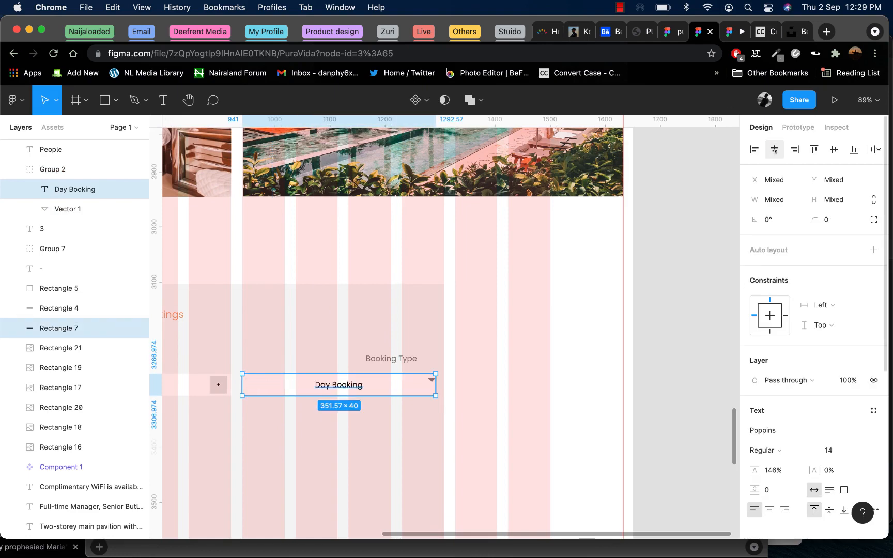
key("super+z")
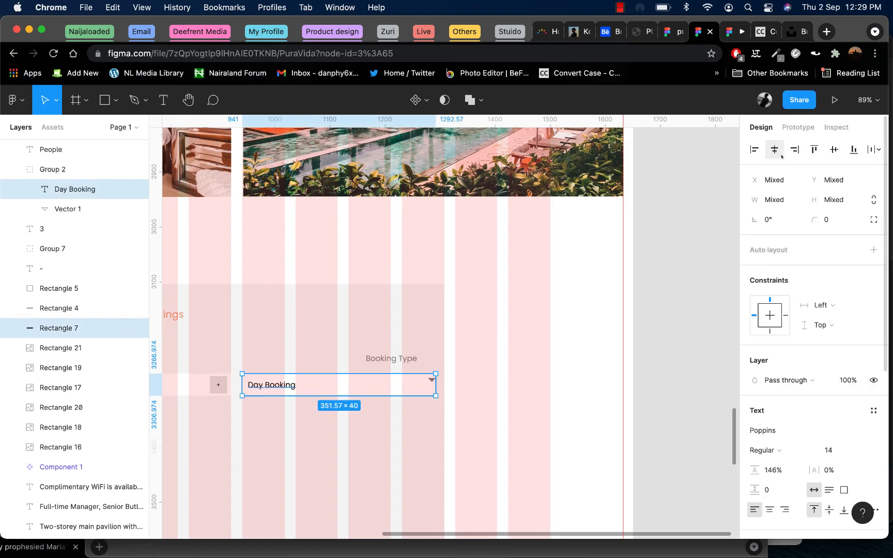
- Move the dropdown arrow inside the Booking Type field to about X 1033, Y 4051
scroll(431, 381, "up", 5)
left_click(431, 370)
left_click(429, 370)
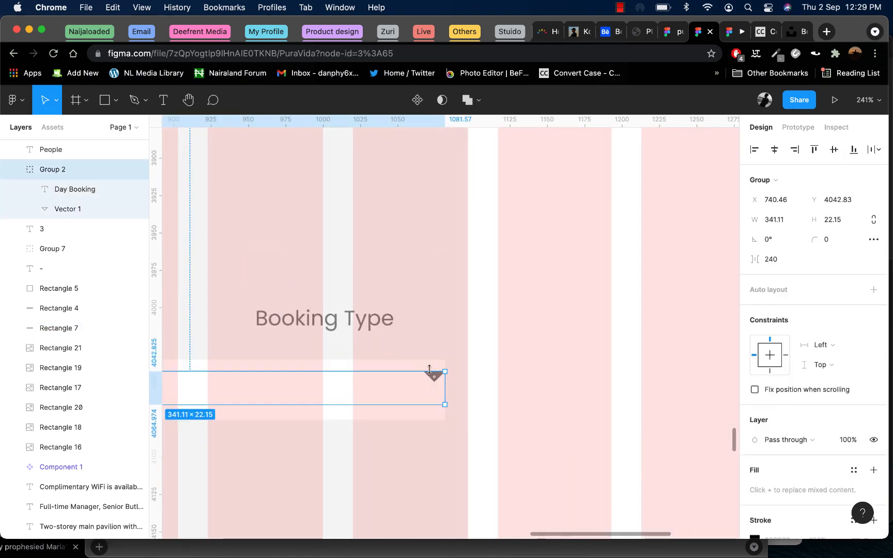
double_click(435, 377)
left_click_drag(429, 383, 386, 397)
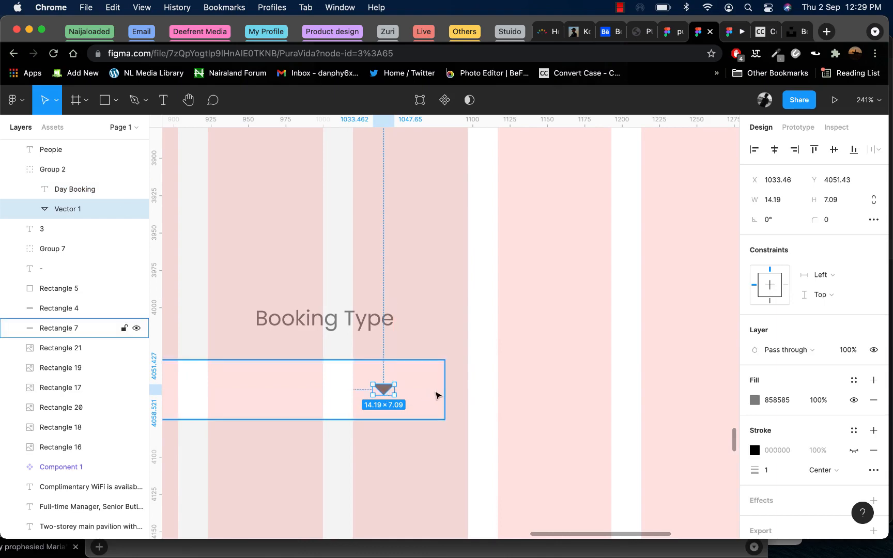
- Widen the Booking Type field to 367, and shift it to X 653 so it ends at the column line at 1020
left_click(444, 391)
left_click_drag(444, 391, 468, 391)
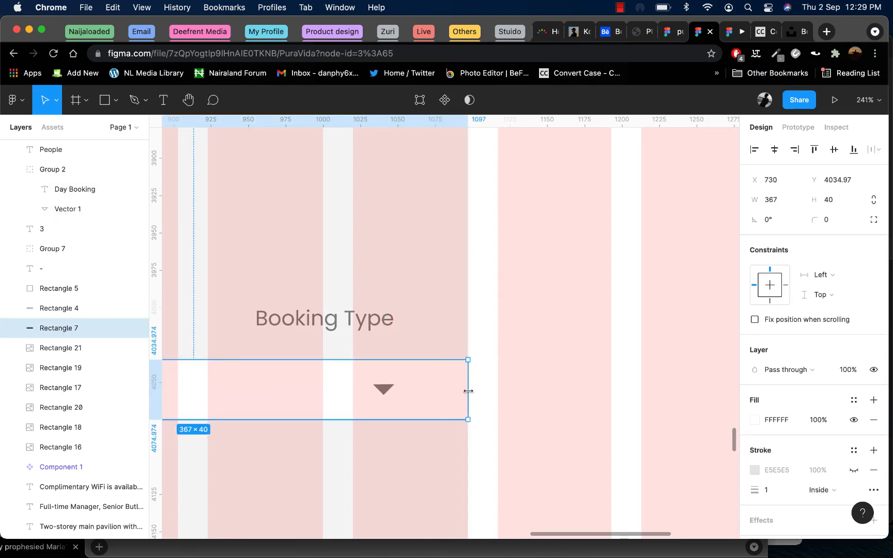
scroll(468, 391, "down", 5)
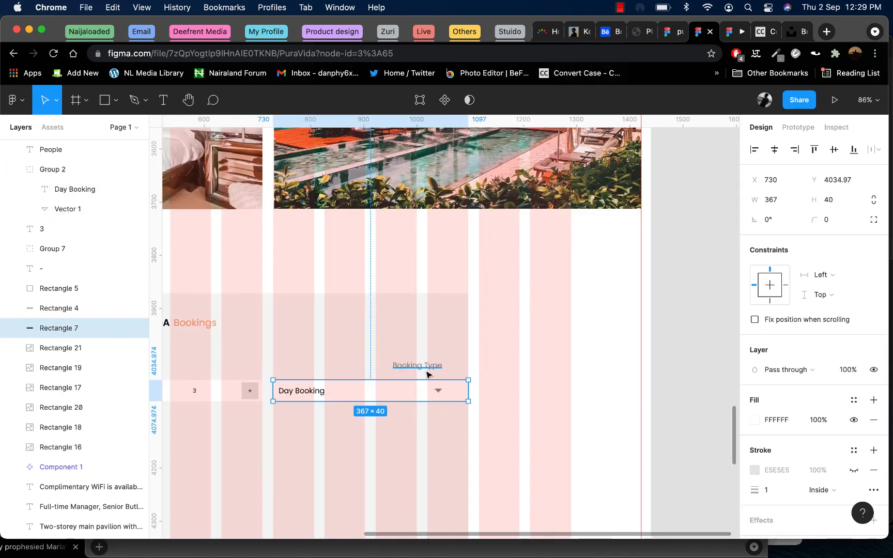
scroll(427, 373, "down", 5)
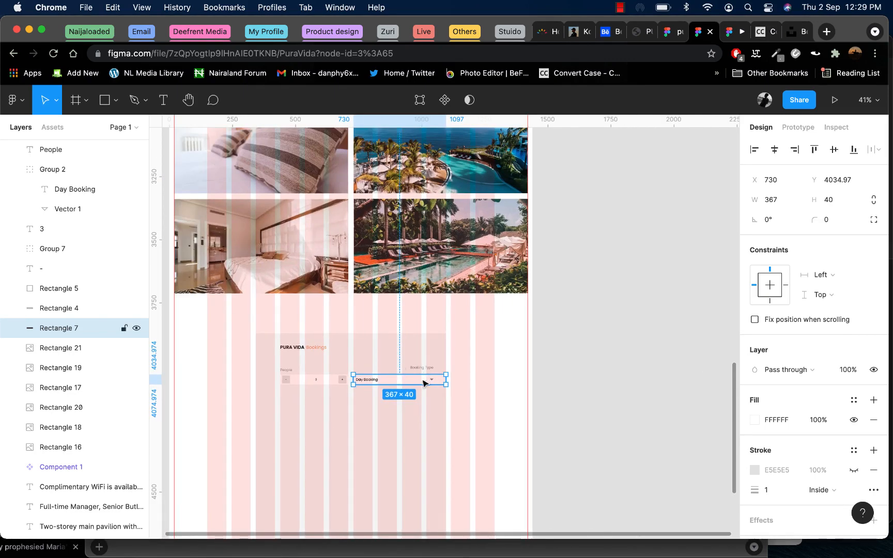
left_click_drag(447, 379, 422, 379)
scroll(427, 379, "up", 6)
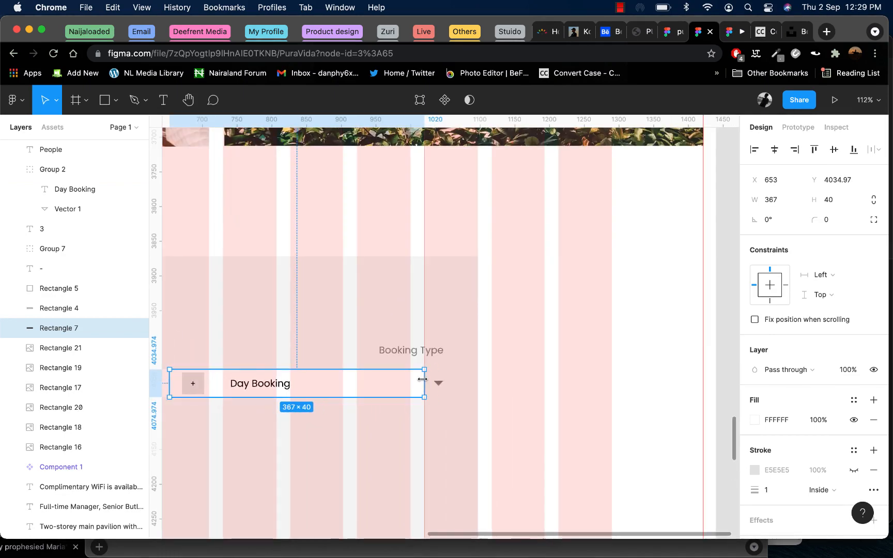
- Move the dropdown arrow back inside the end of the Booking Type field, to about X 994, Y 4052
left_click(437, 383)
double_click(437, 383)
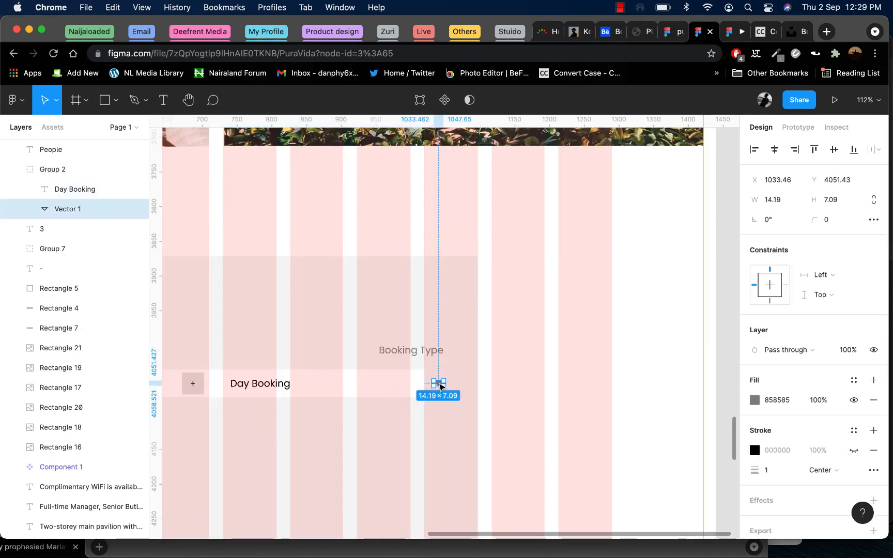
left_click_drag(439, 385, 415, 386)
- Move the Booking Type label above the start of the Day Booking text, to X 734, Y 3996.97
left_click(409, 354)
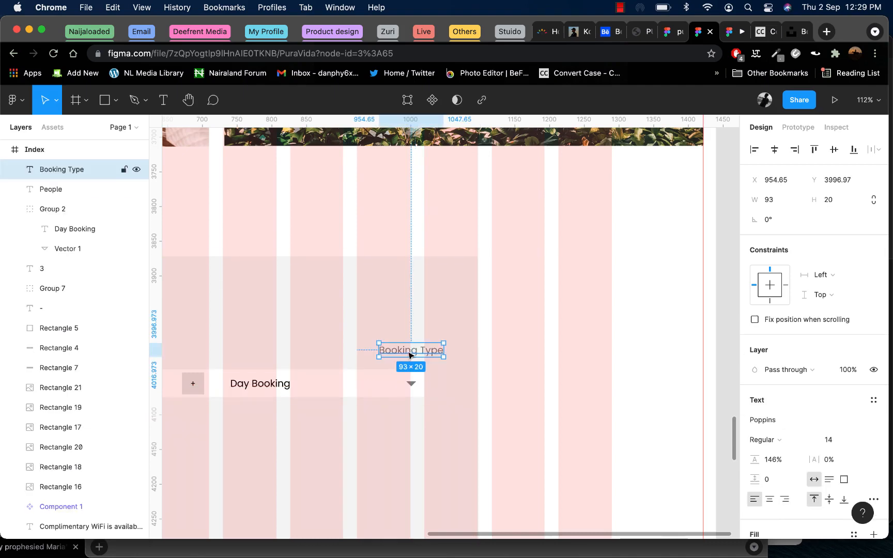
scroll(408, 355, "down", 3)
left_click_drag(409, 354, 312, 356)
scroll(312, 356, "left", 5)
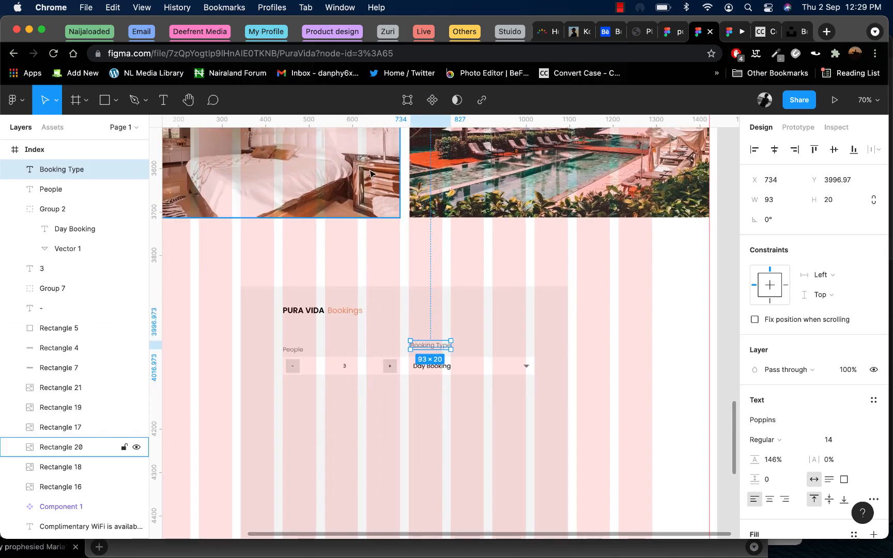
- Add a horizontal guide just above the People and Booking Type fields, and move the Booking Type label to X 730, Y 4011.97
left_click_drag(381, 120, 419, 368)
scroll(431, 343, "up", 5, "ctrl")
scroll(429, 362, "left", 5)
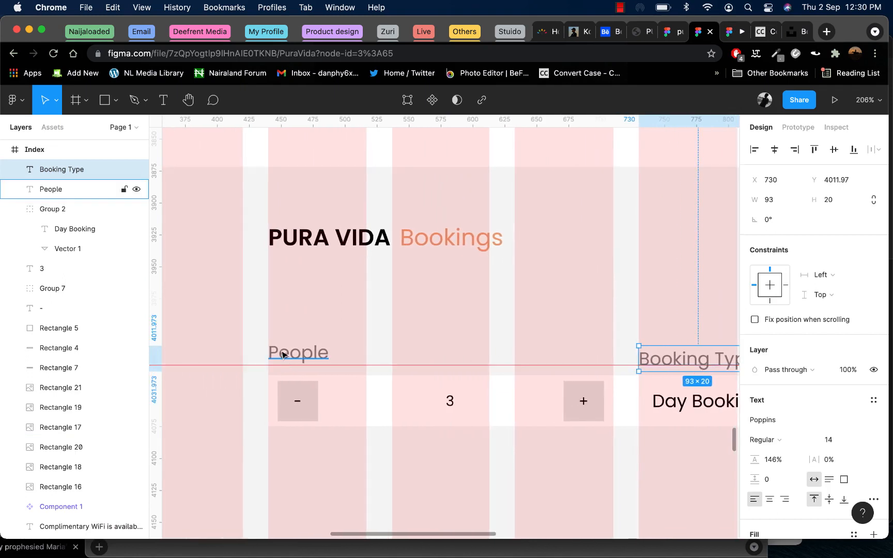
- Raise the Booking Type label level with the People label, moving the horizontal guide to Y 4022.97 as the text baseline
left_click(283, 354)
scroll(517, 357, "right", 3)
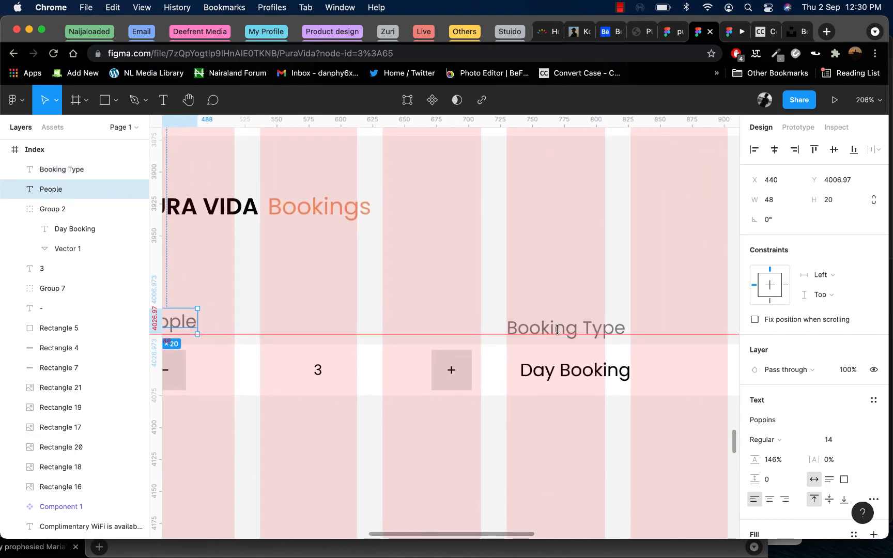
key("Escape")
left_click(567, 328)
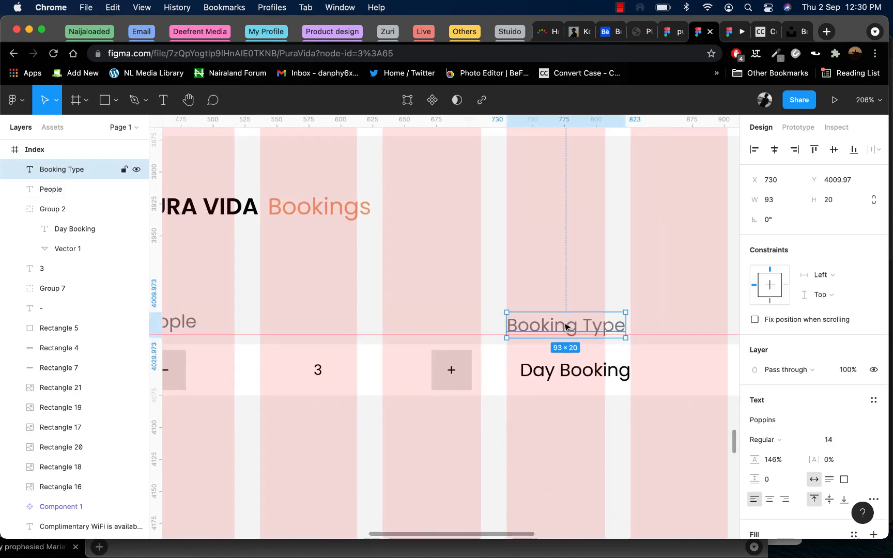
left_click_drag(567, 327, 568, 326)
scroll(568, 325, "left", 3)
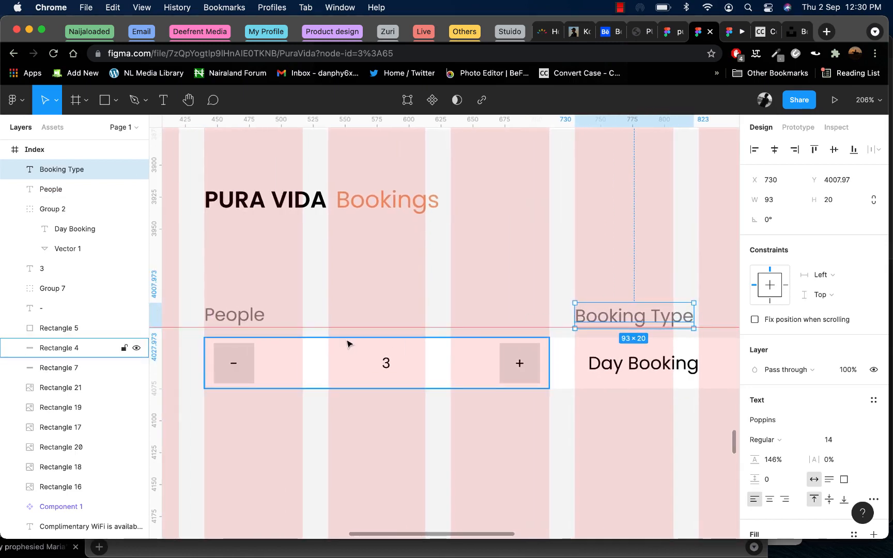
left_click_drag(339, 324, 339, 322)
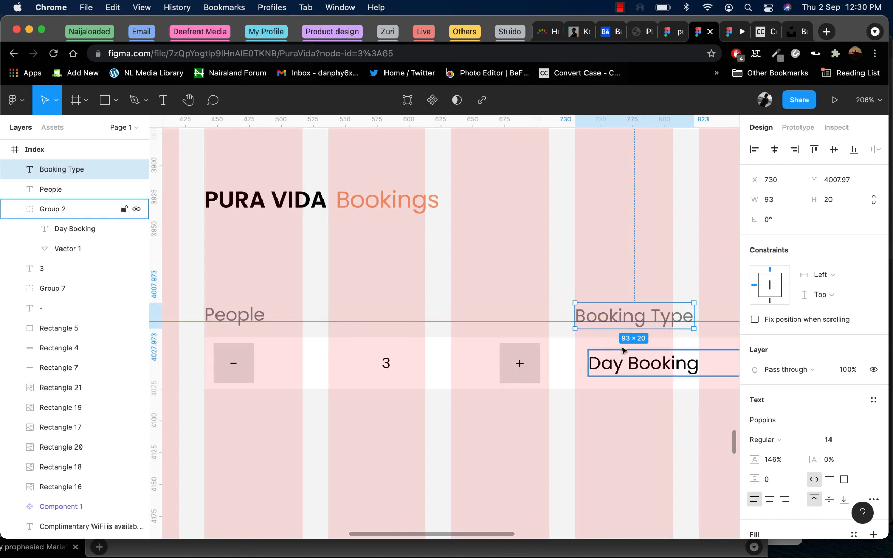
left_click(603, 318)
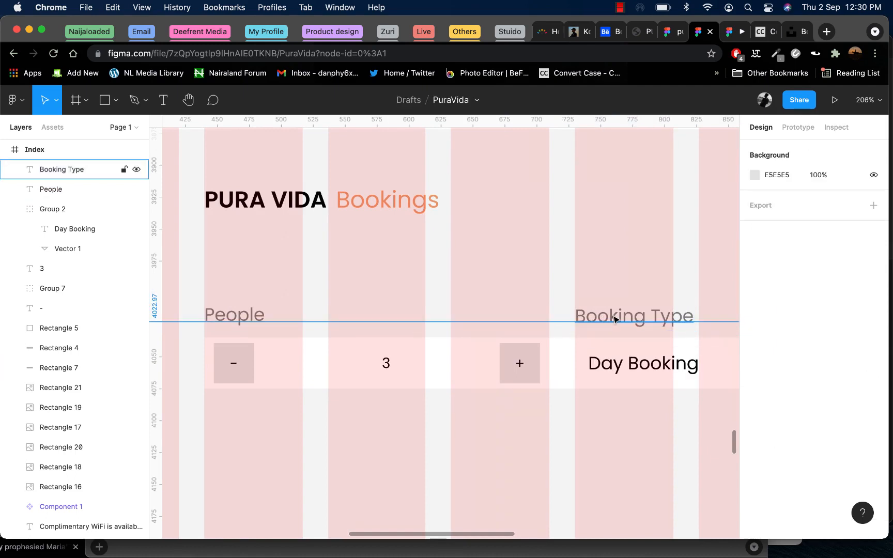
left_click_drag(615, 319, 615, 320)
- Shorten the Booking Type field's white rectangle to width 290, so it starts at the column line at X 730
left_click(498, 374)
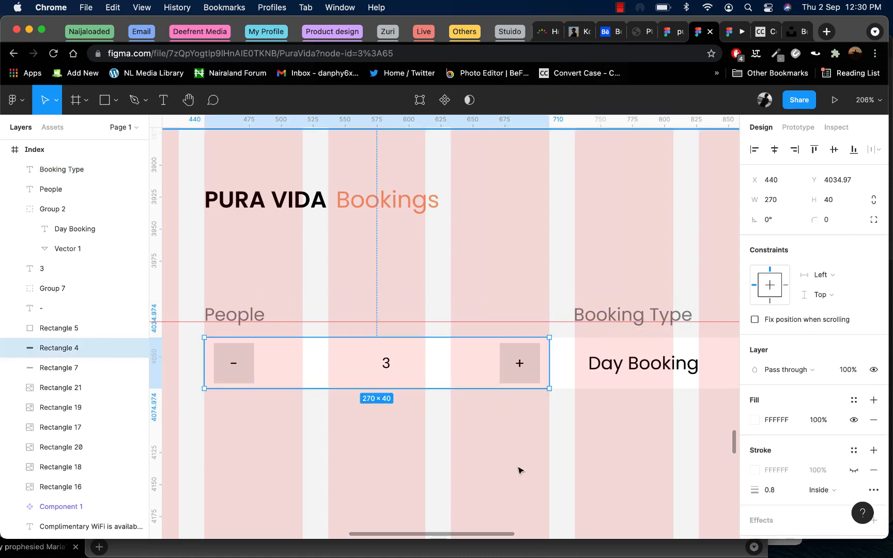
scroll(519, 470, "down", 5)
left_click(543, 418)
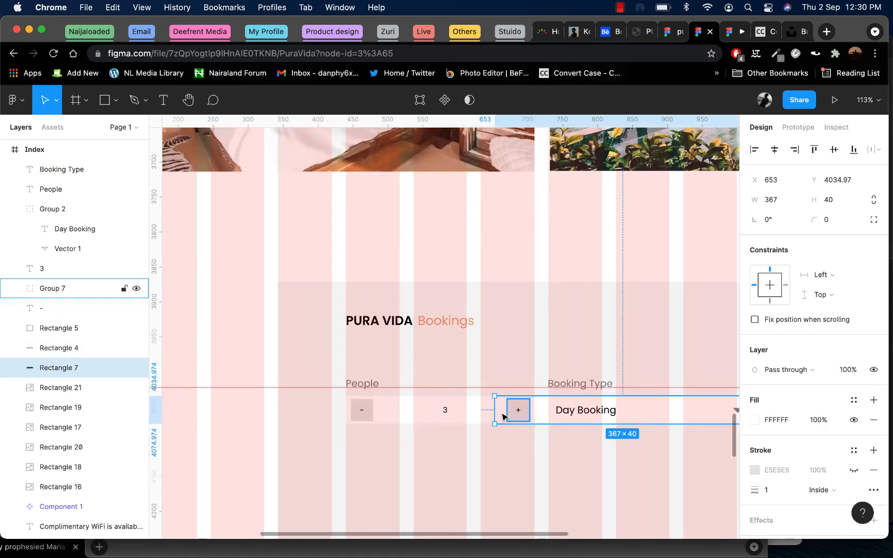
left_click_drag(494, 412, 548, 410)
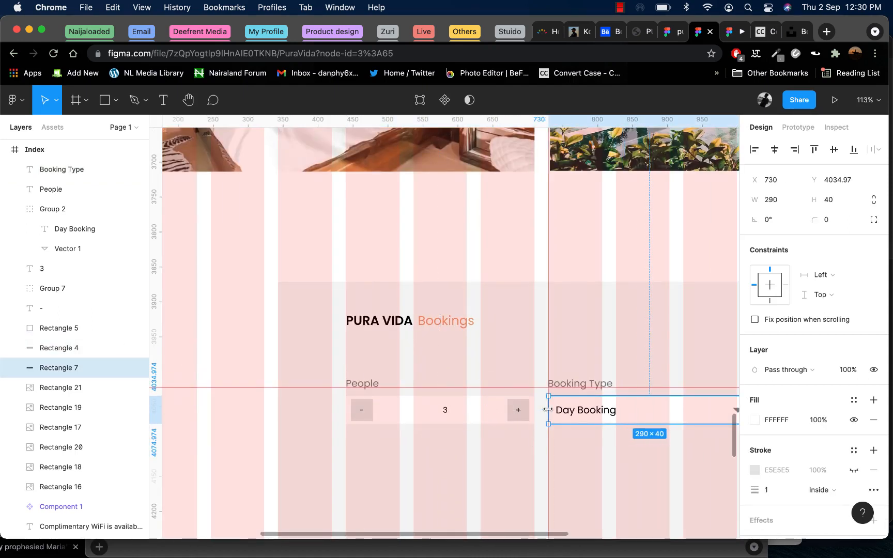
scroll(547, 409, "down", 4)
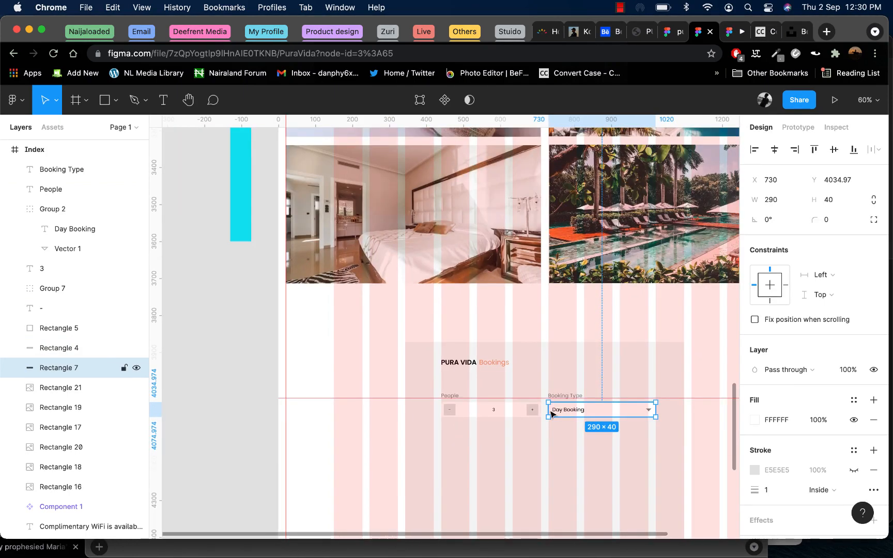
scroll(546, 409, "up", 5)
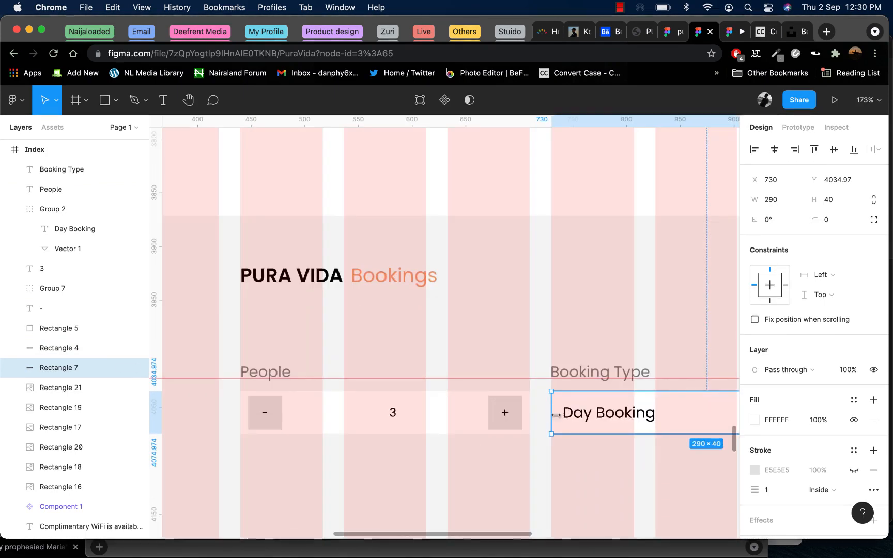
scroll(562, 423, "down", 3)
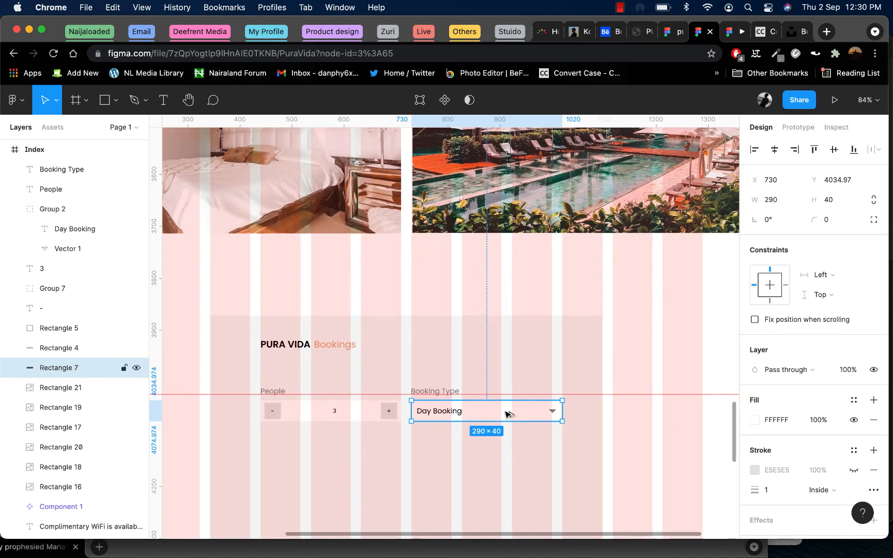
- Duplicate the Booking Type field's white rectangle below the People stepper, at about X 442, Y 4139
left_click_drag(506, 413, 337, 472, "alt")
scroll(335, 473, "down", 3)
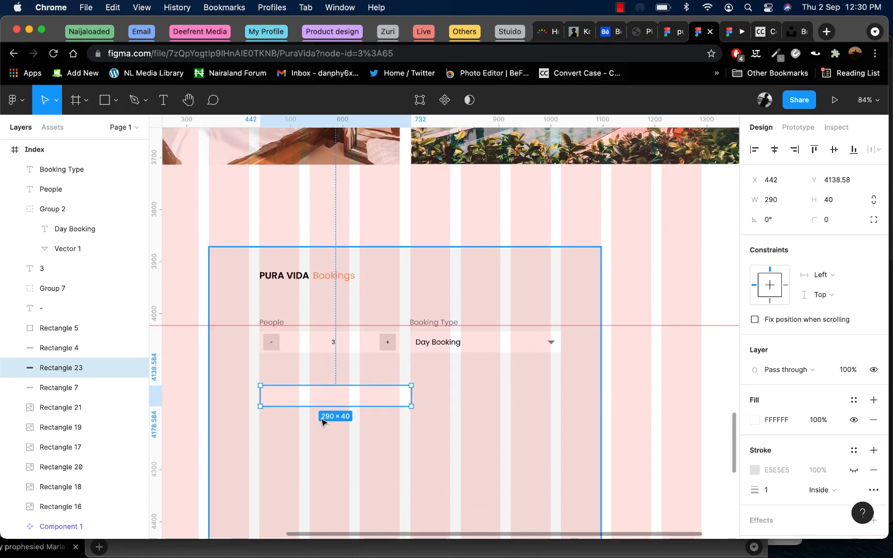
scroll(325, 418, "down", 5)
- Enlarge the duplicated rectangle into a box 578 wide and about 434 high, ending at X 1020
left_click_drag(327, 285, 329, 490)
left_click_drag(411, 353, 600, 352)
scroll(458, 329, "down", 5)
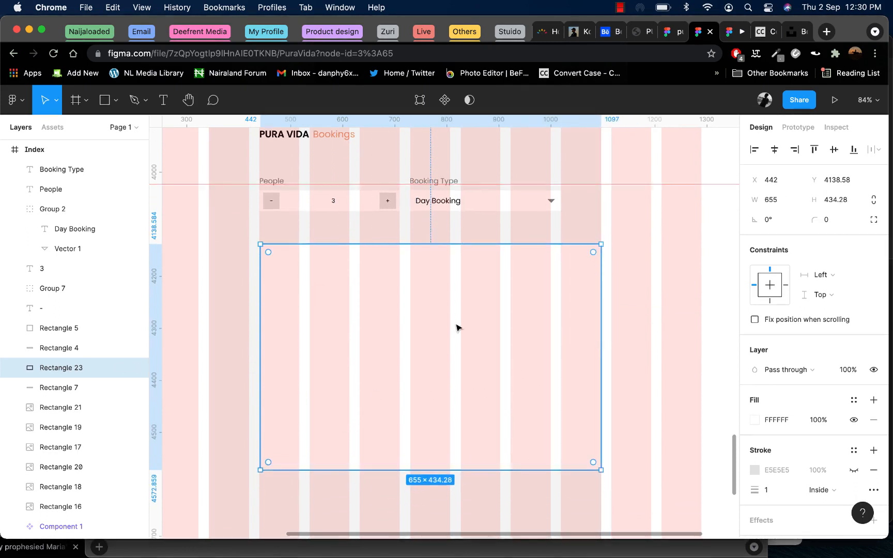
scroll(402, 368, "down", 5)
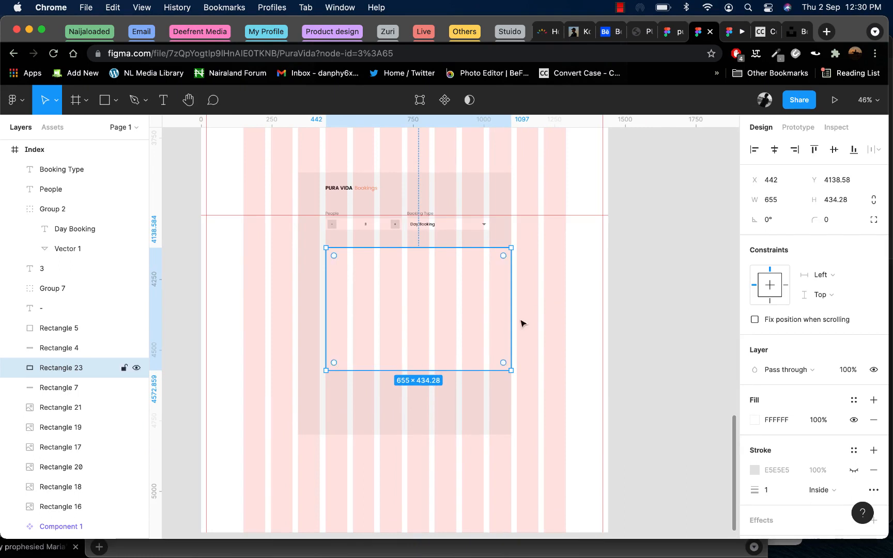
left_click_drag(509, 300, 488, 300)
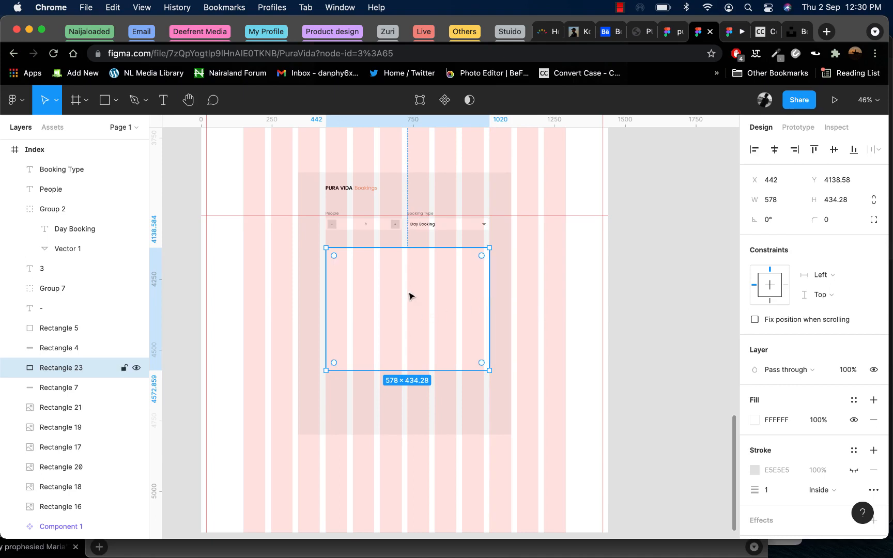
scroll(455, 240, "up", 3)
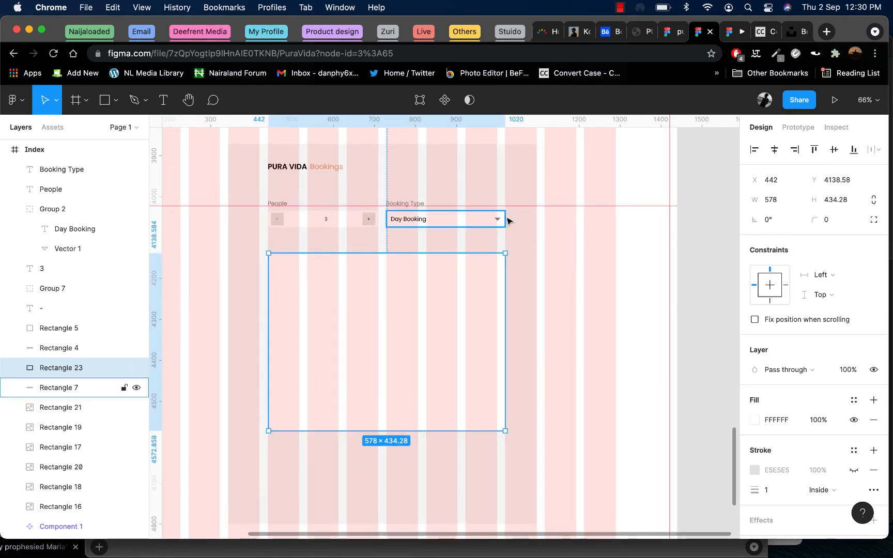
- Narrow the Booking Type field to width 270, so it ends at the column edge at X 1000
left_click(506, 217)
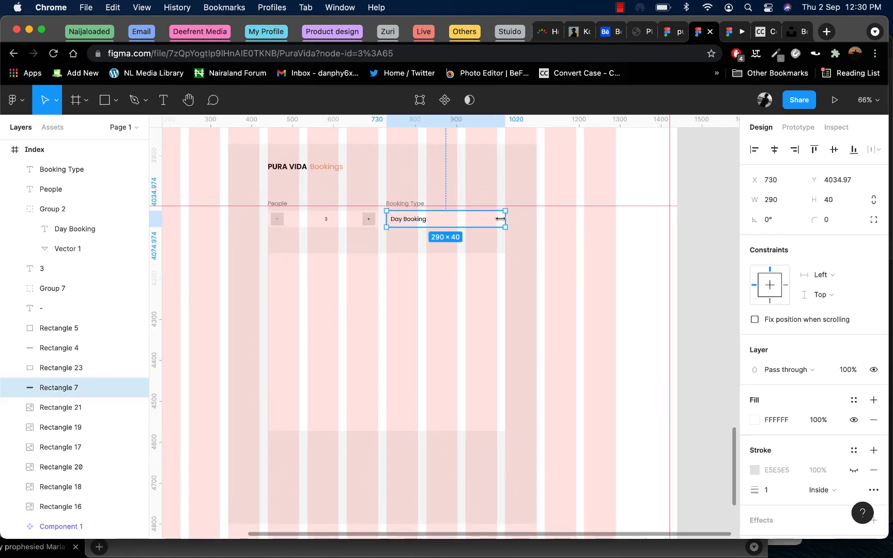
left_click_drag(500, 219, 495, 225)
scroll(499, 222, "up", 5)
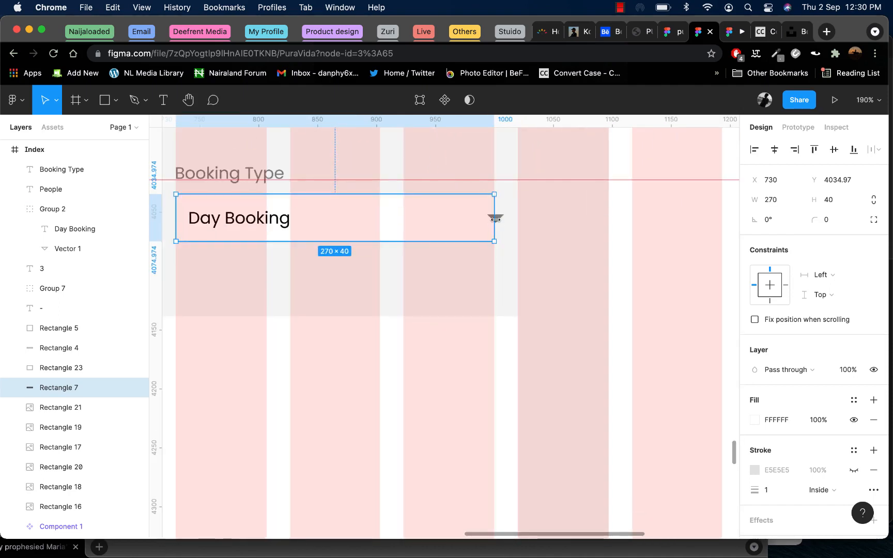
- Move the dropdown arrow inside the narrowed Booking Type field, to about X 970, Y 4053
left_click(503, 219)
left_click(500, 221)
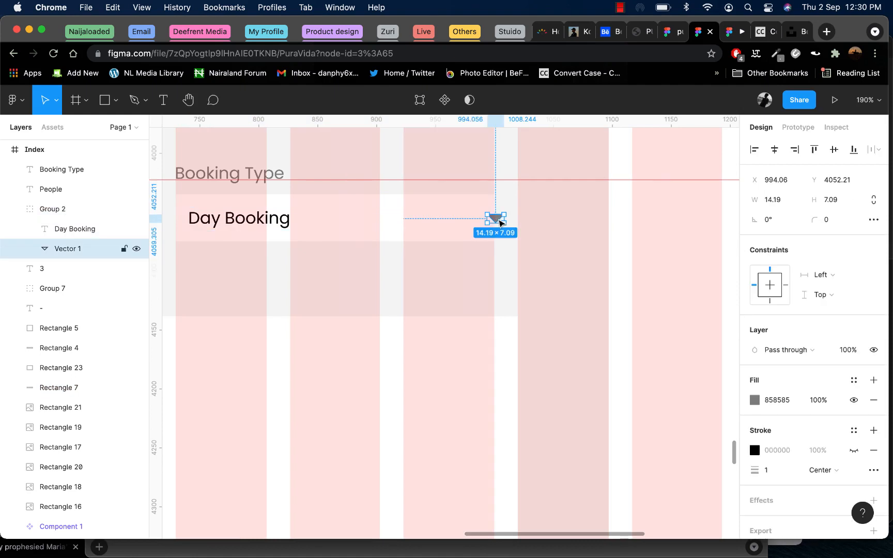
left_click_drag(491, 222, 467, 220)
right_click(467, 220)
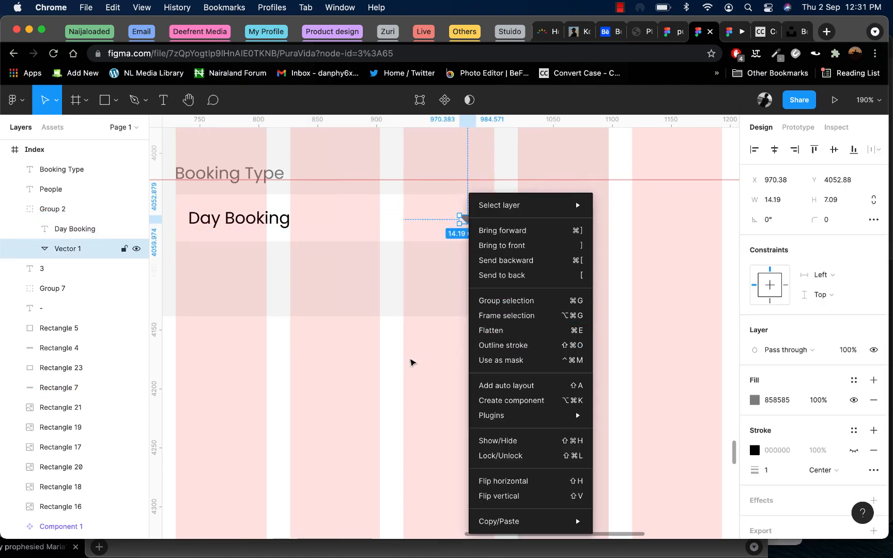
scroll(411, 361, "down", 3)
- Move the large white box up to about Y 4119 and extend its height to about 623
scroll(411, 361, "down", 10)
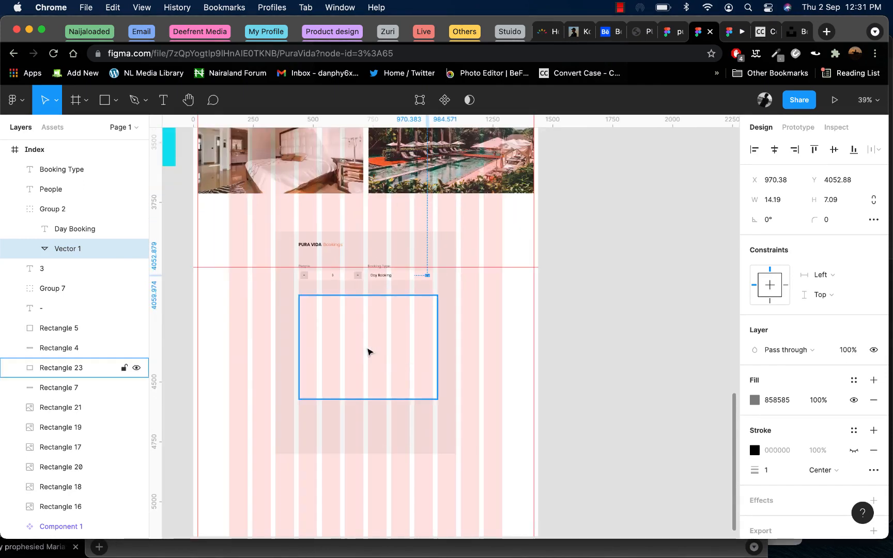
left_click(375, 329)
left_click_drag(375, 323, 375, 320)
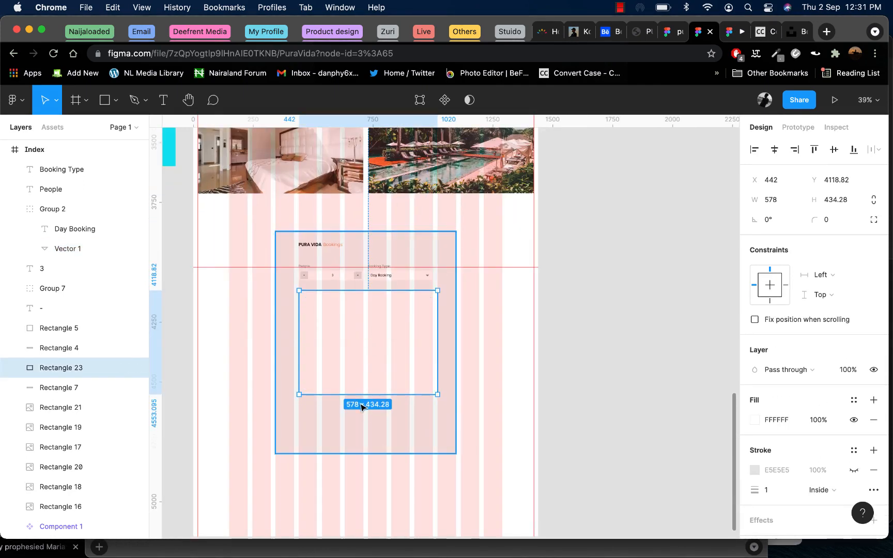
left_click_drag(361, 395, 362, 440)
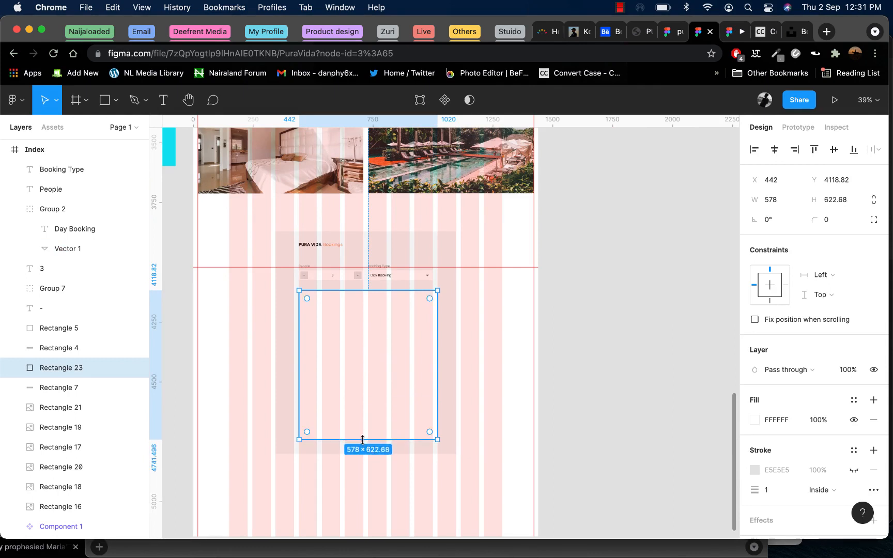
- Extend the gray background panel of the booking form downward to a height of about 1087
left_click(457, 359)
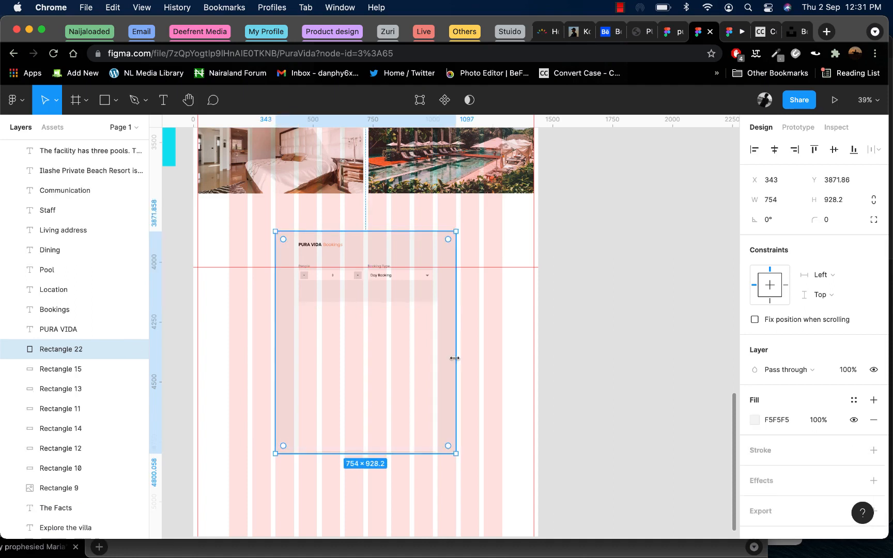
left_click_drag(370, 456, 370, 491)
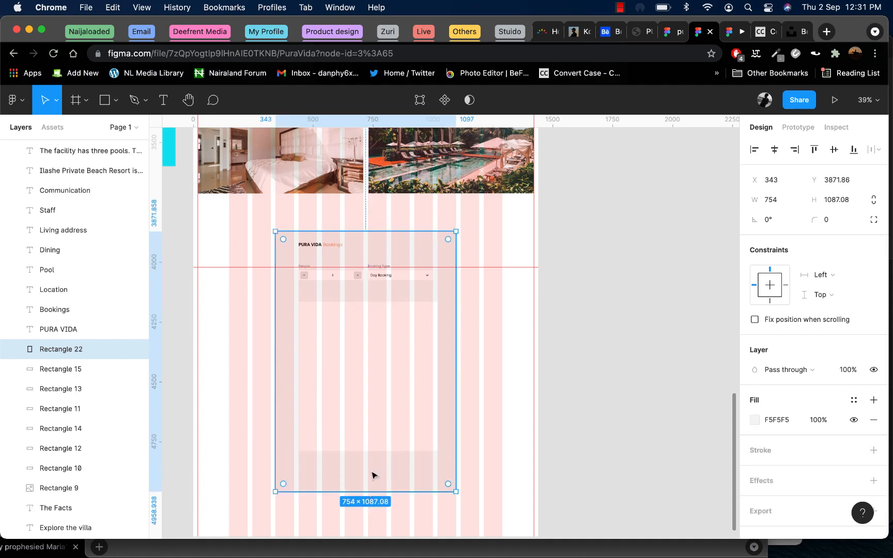
- Narrow the large white box to width 558, ending at X 1000, and lower it to about Y 4219
left_click(374, 409)
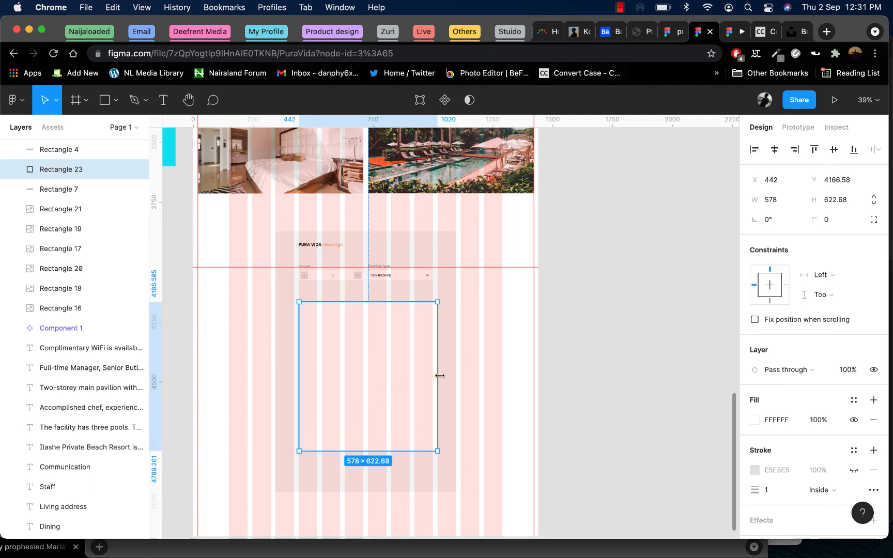
left_click_drag(345, 329, 344, 324)
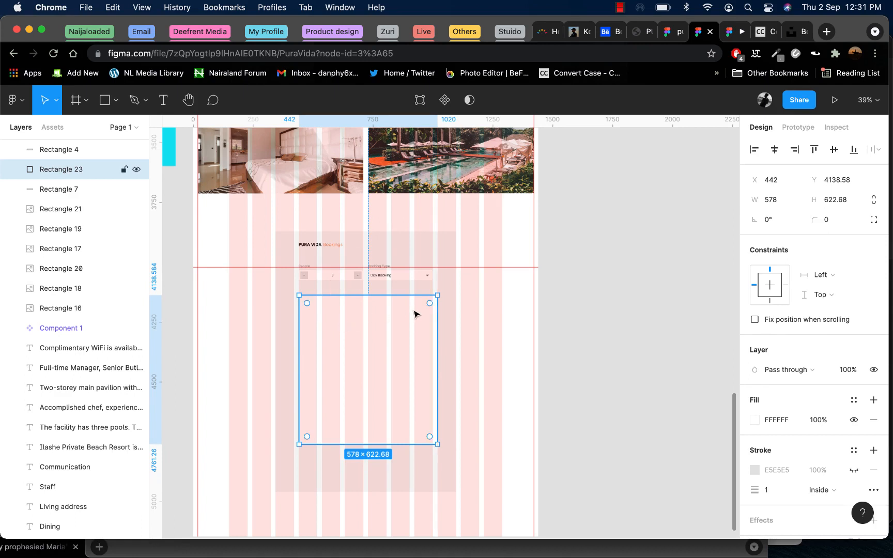
left_click_drag(437, 316, 431, 316)
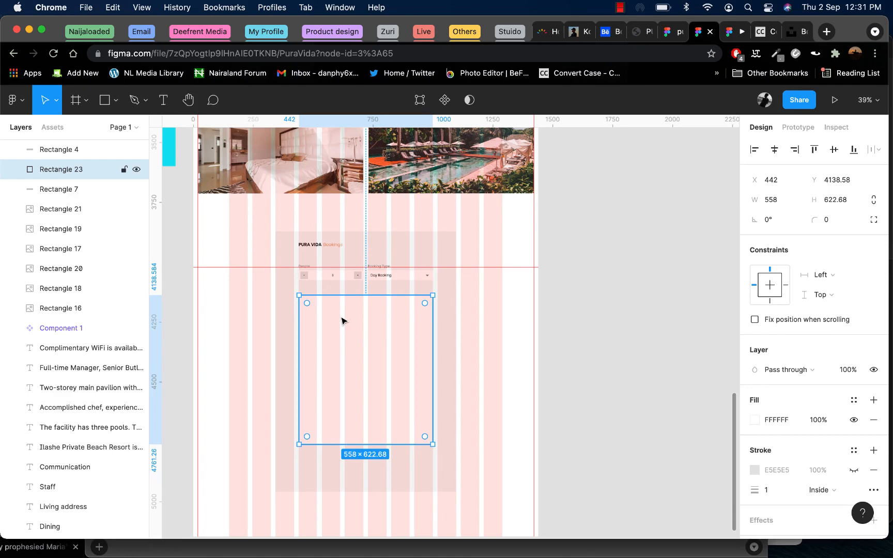
left_click_drag(338, 322, 338, 341)
scroll(328, 266, "up", 10)
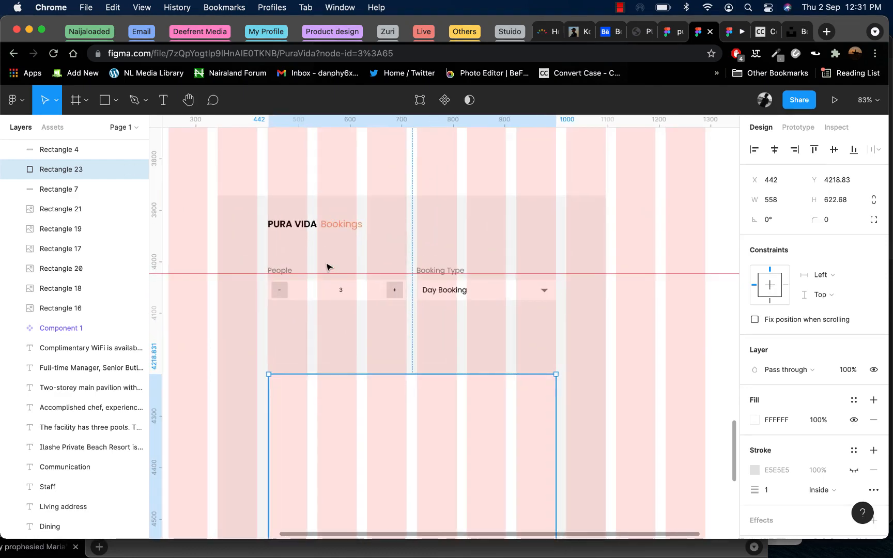
scroll(326, 266, "down", 10)
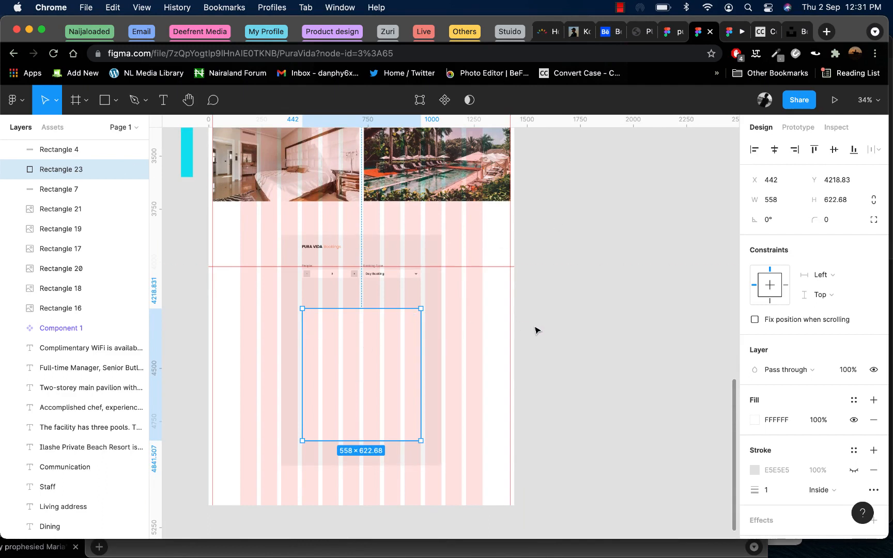
left_click(601, 322)
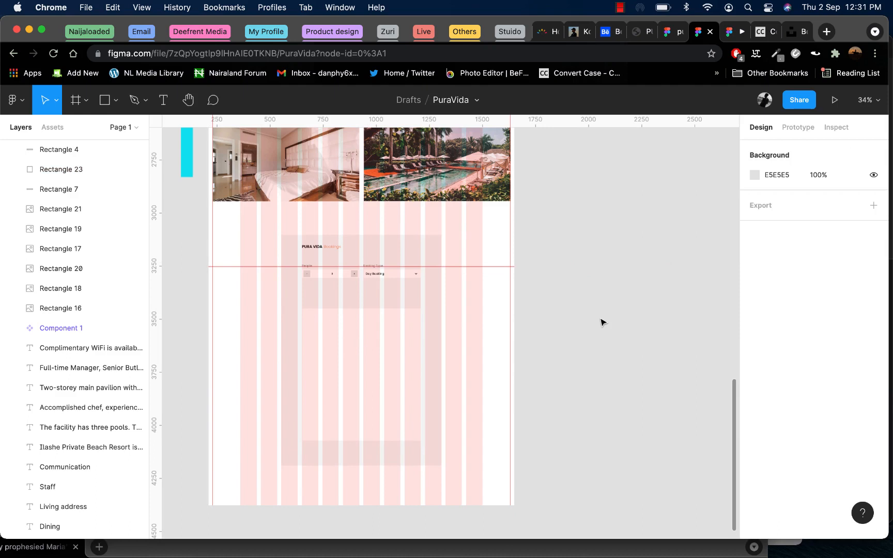
- Add a text label reading January on the empty canvas beside the page
key("t")
left_click(558, 252)
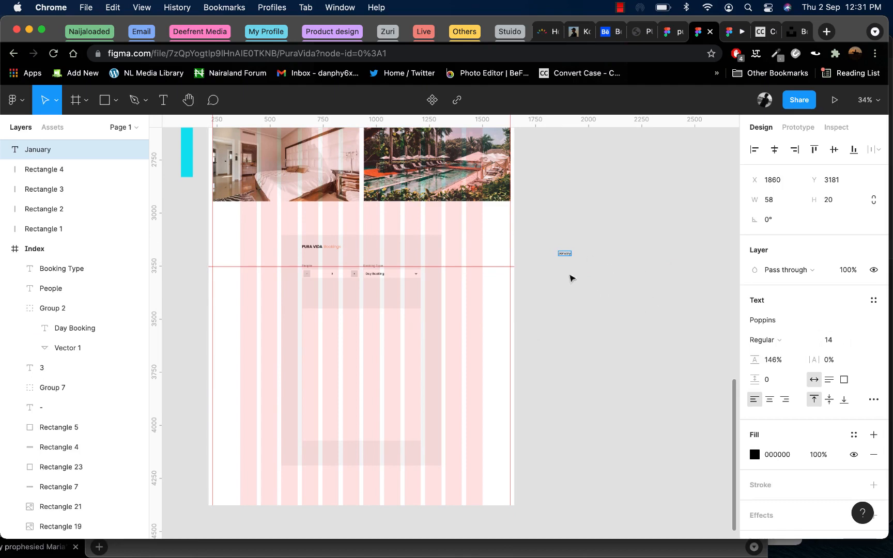
key("Escape")
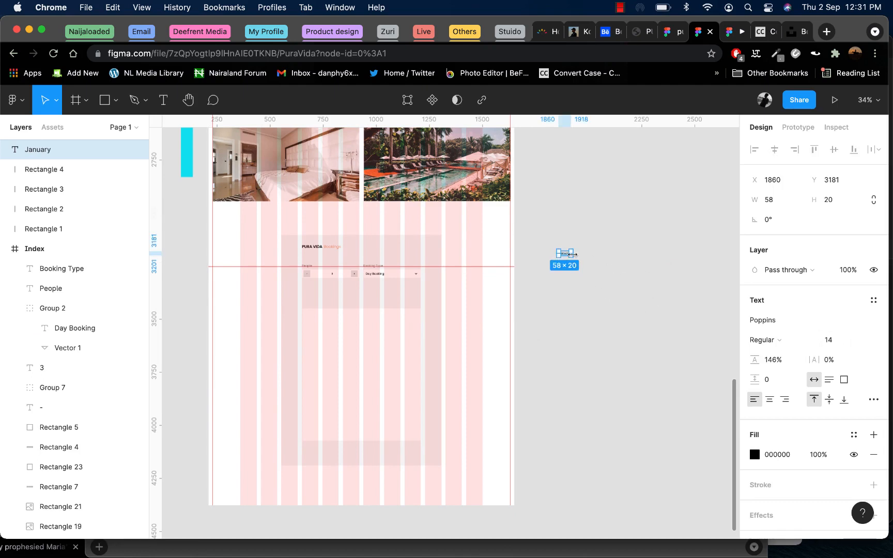
- Move the January label into the upper-left corner of the large white box, at about X 450, Y 4242
left_click_drag(571, 255, 329, 320)
scroll(314, 322, "up", 5)
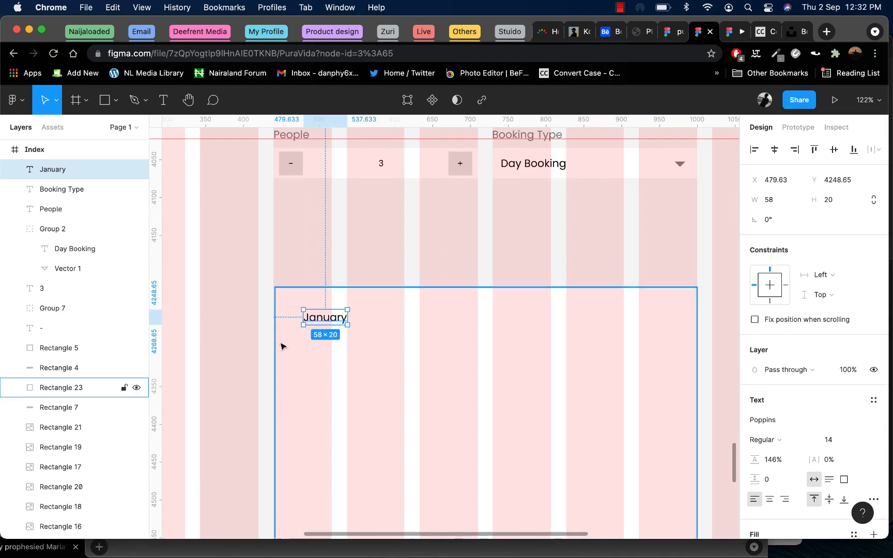
mouse_move(281, 346)
left_mouse_down()
mouse_move(261, 341)
mouse_move(274, 340)
left_mouse_up()
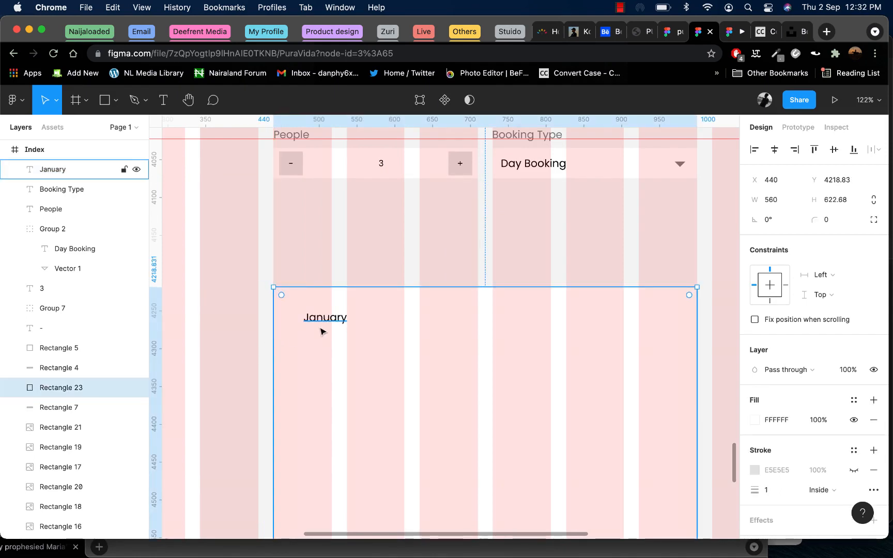
left_click(326, 319)
left_click_drag(327, 322, 307, 317)
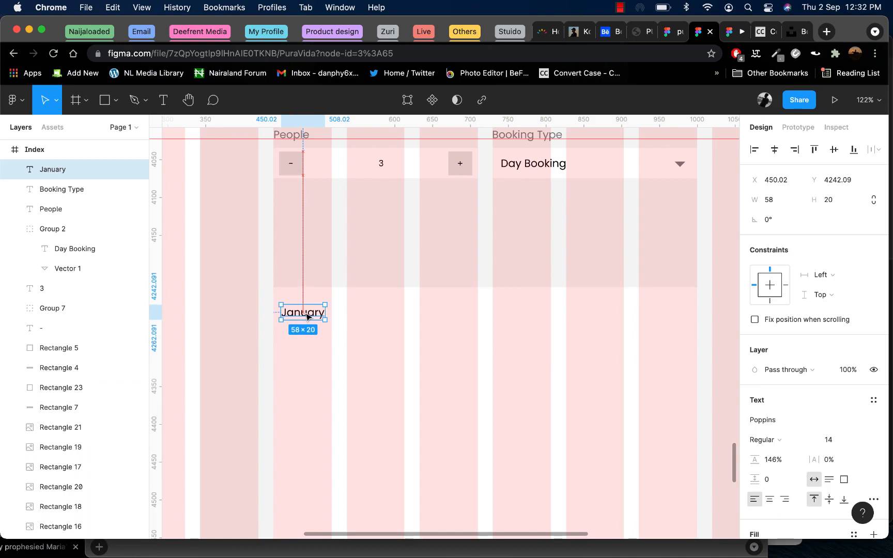
- Duplicate the January label six times down the white box, with the lowest copy at about Y 4562
left_click_drag(307, 317, 306, 338)
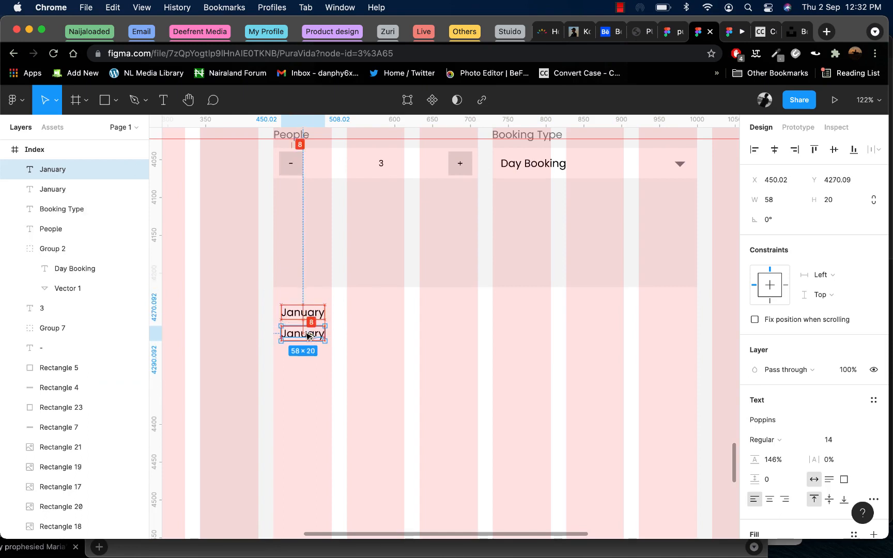
scroll(306, 338, "down", 5)
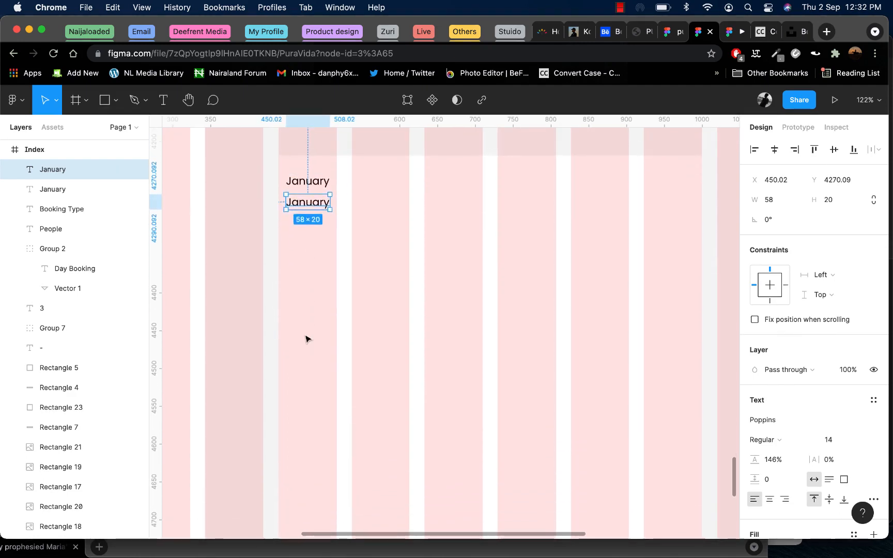
scroll(307, 339, "down", 10, "ctrl")
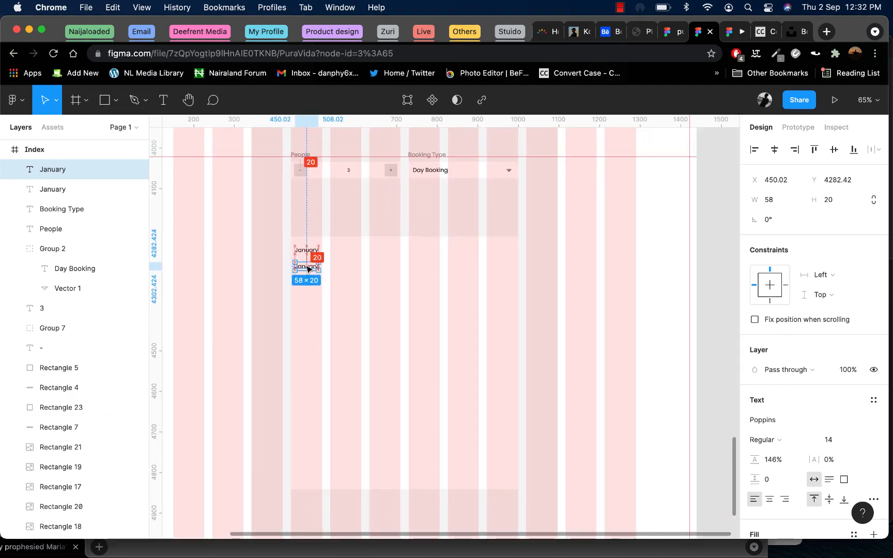
left_click_drag(307, 265, 308, 381)
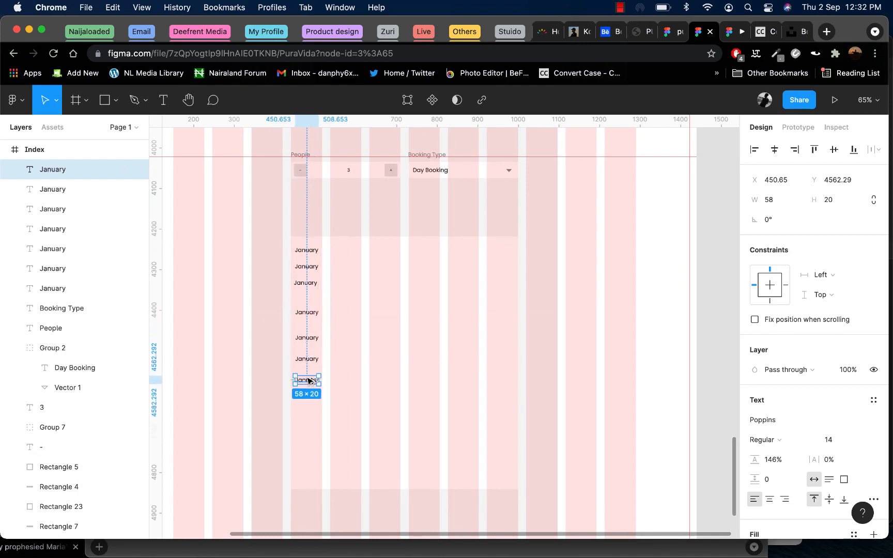
key("alt+d")
key("super+z")
right_click(307, 381)
left_click(304, 414)
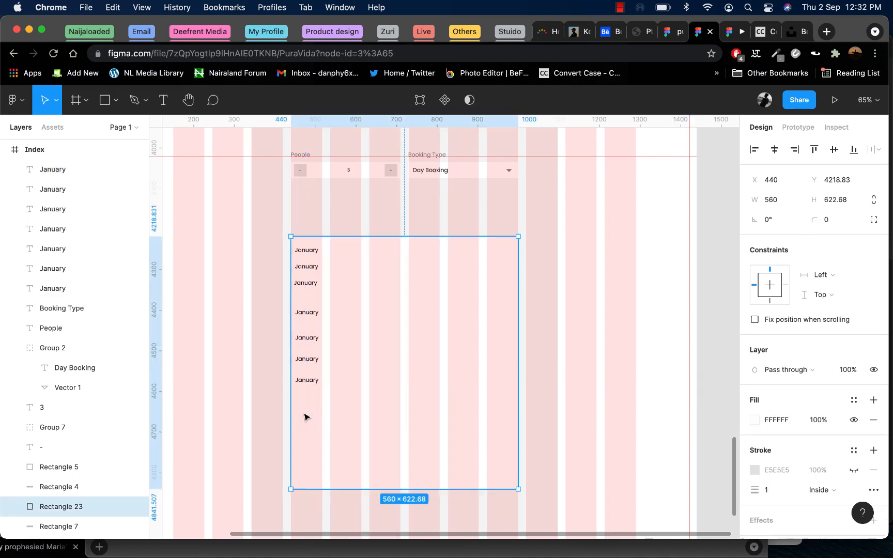
left_click(310, 382)
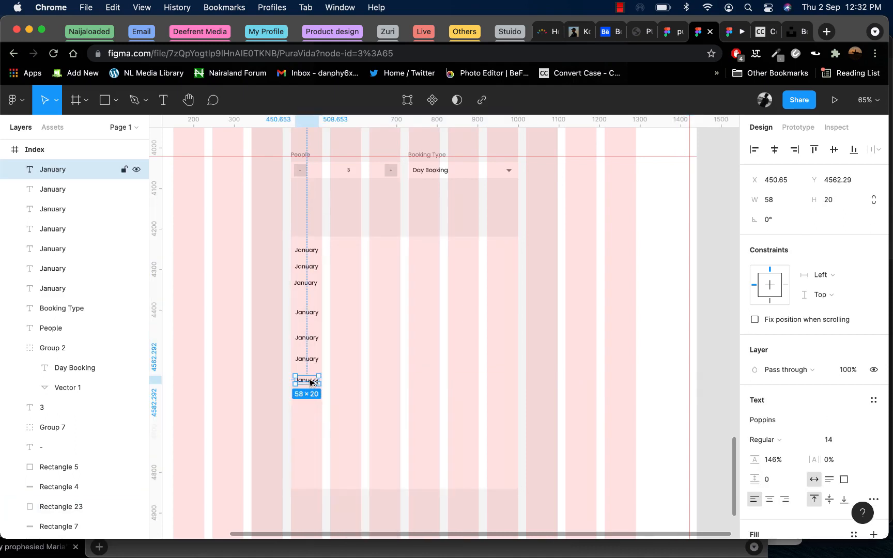
key("alt+d")
key("super+z")
- Add five more January copies down the column for twelve labels in all, and extend the white box's lower edge below them
left_click_drag(307, 384, 309, 448, "alt")
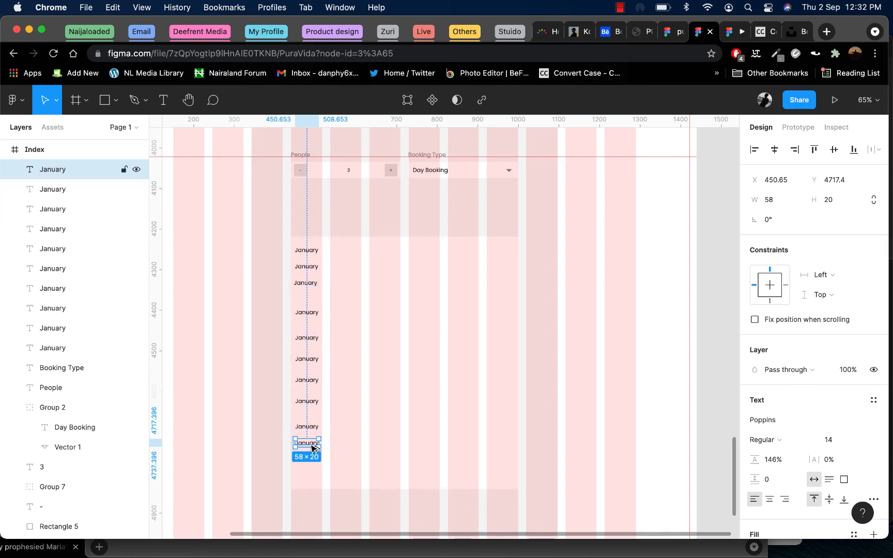
left_click(378, 465)
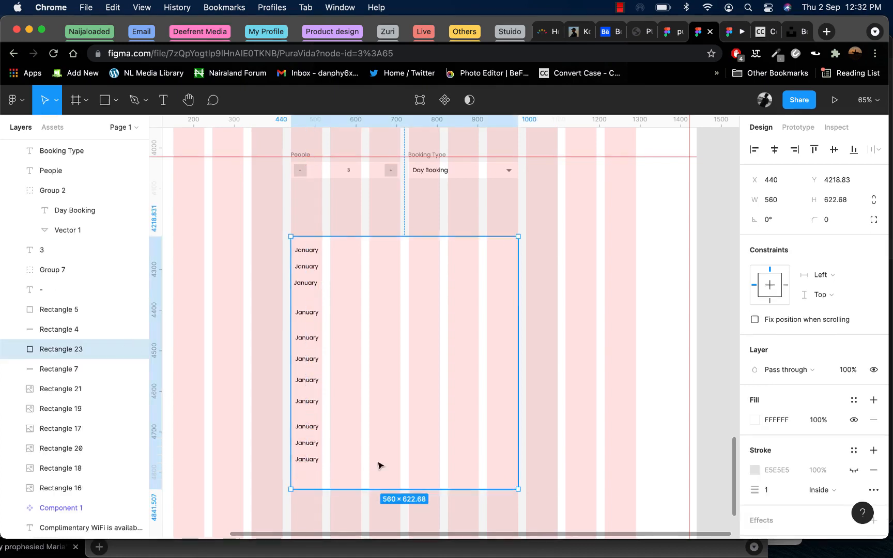
left_click(310, 463)
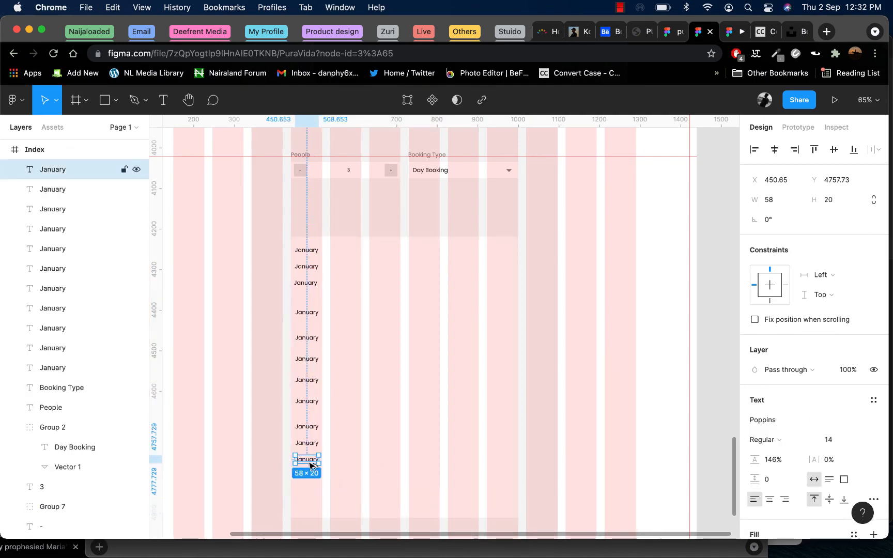
left_click_drag(311, 465, 308, 268)
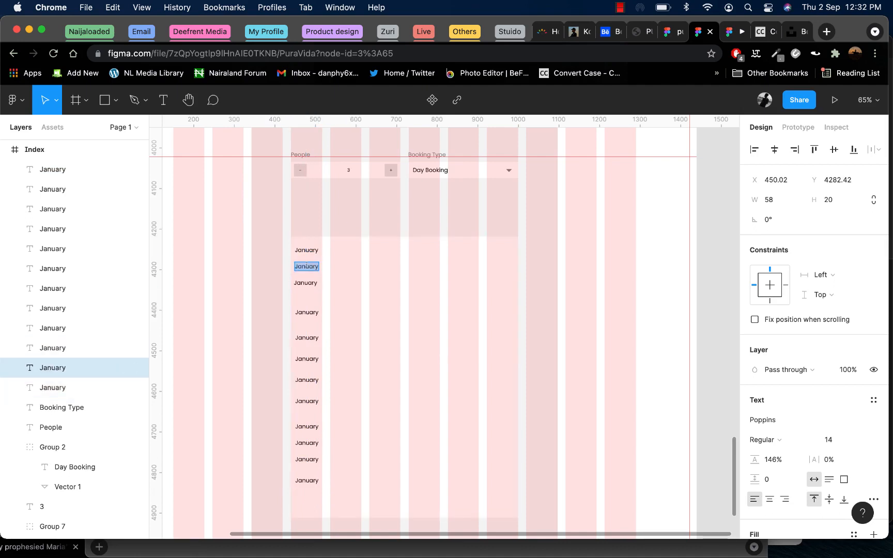
- Change the text of the second to fifth month labels to Februaru, March, April and May
type("Februaru")
double_click(308, 284)
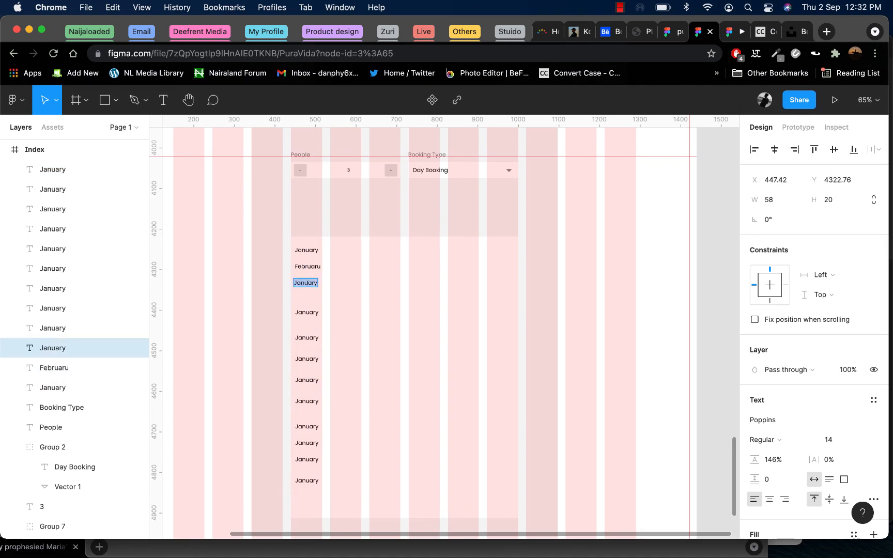
type("March")
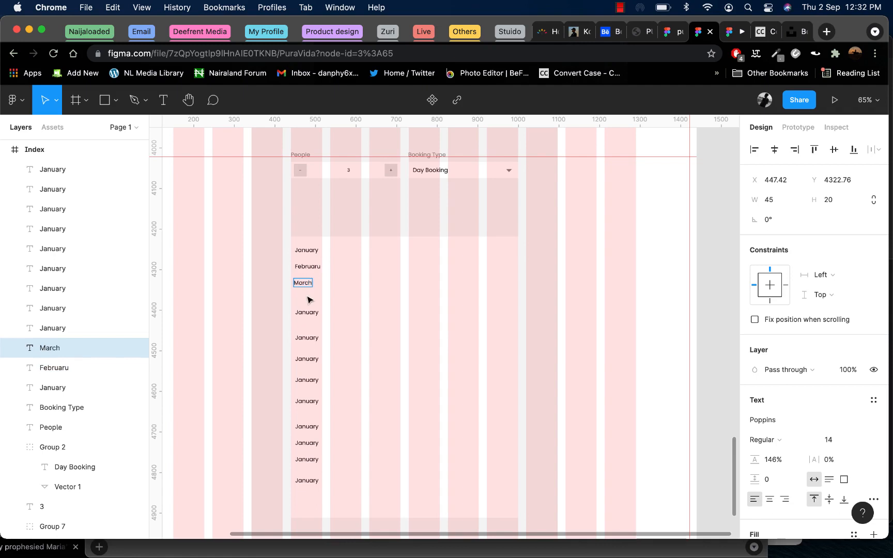
double_click(307, 313)
type("April")
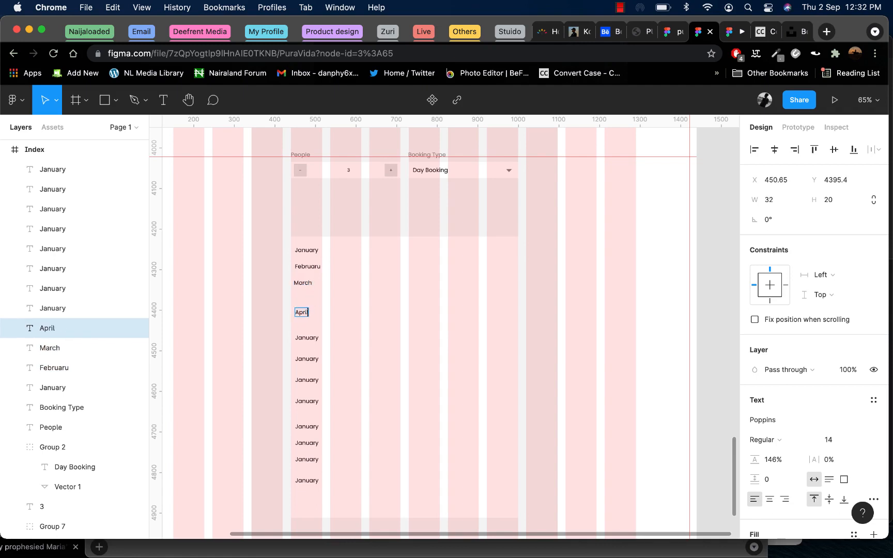
double_click(307, 337)
type("May")
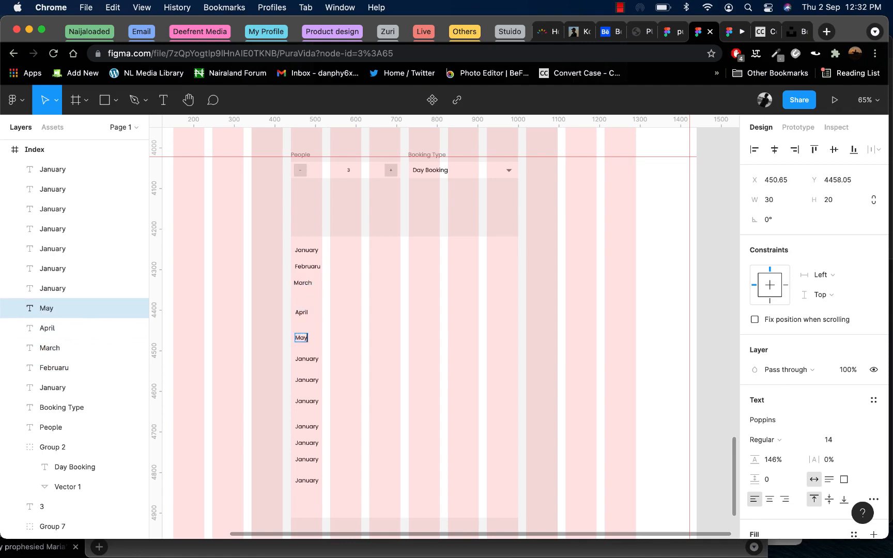
- Change the text of the sixth, seventh and eighth month labels to June, July and August
double_click(308, 359)
type("June")
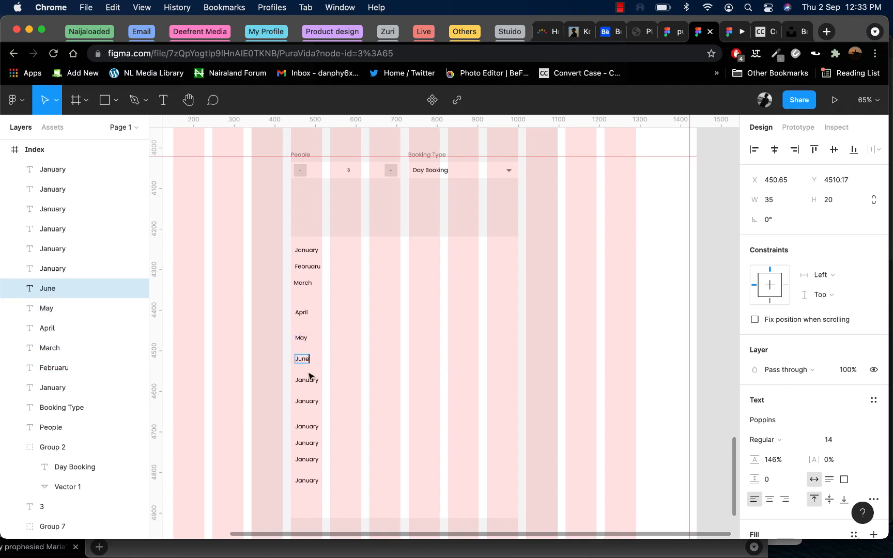
double_click(309, 379)
type("July")
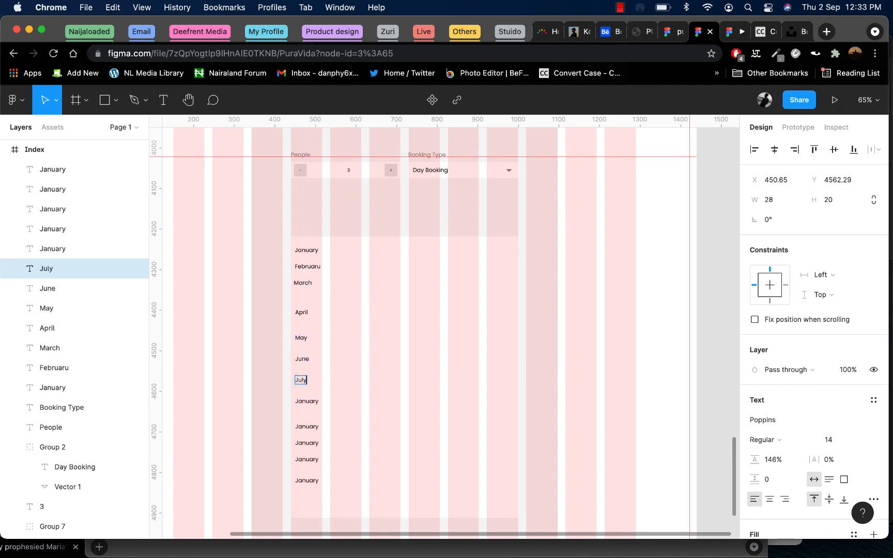
double_click(307, 399)
type("Augue")
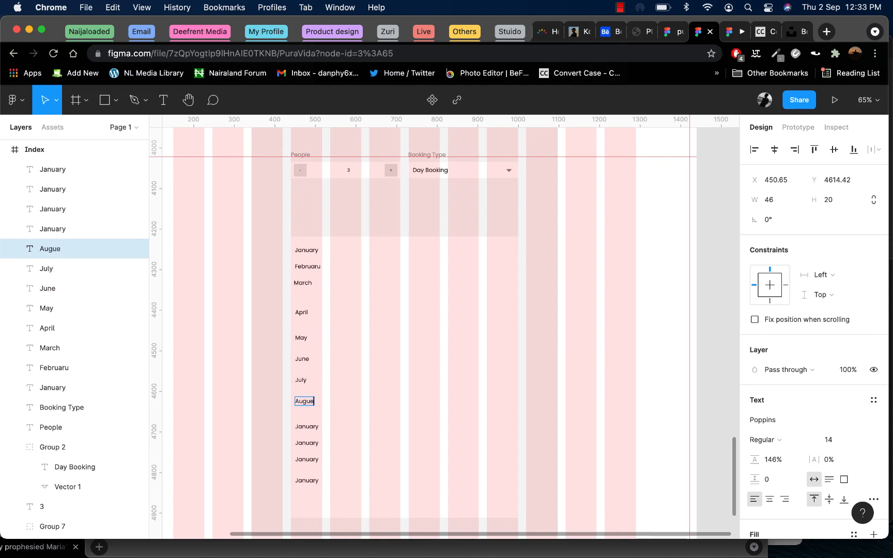
- Change the text of the ninth month label to September
double_click(307, 426)
type("Spe")
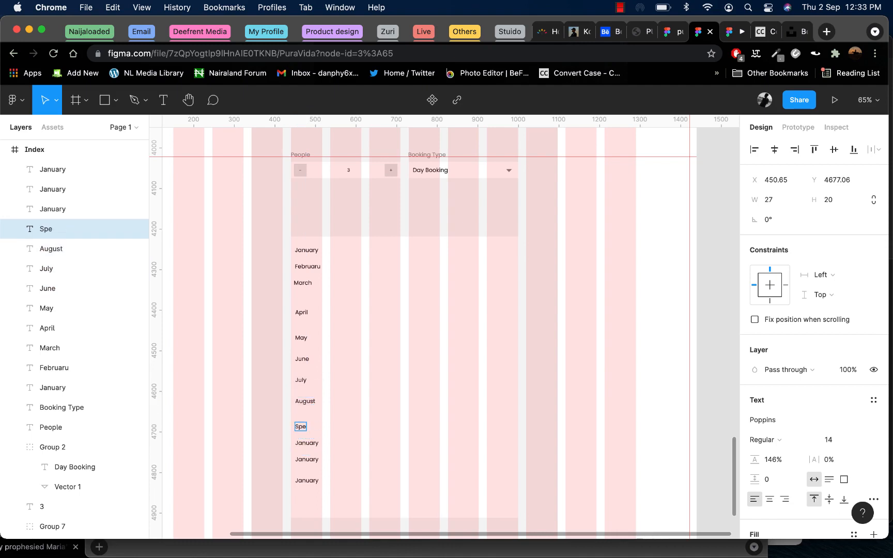
key("BackSpace")
key("BackSpace")
type("eo")
key("BackSpace")
type("ptember")
- Change the text of the last three month labels to October, November and December
double_click(297, 442)
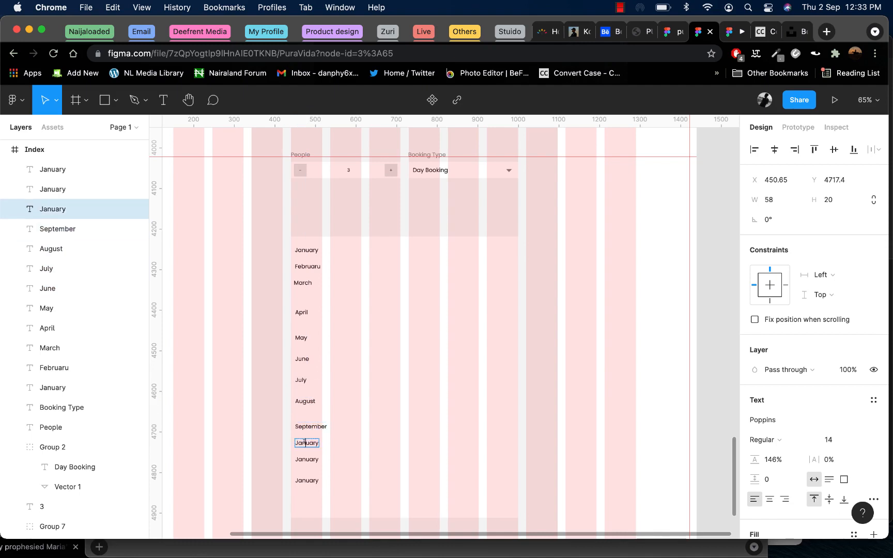
type("October")
double_click(303, 460)
type("No")
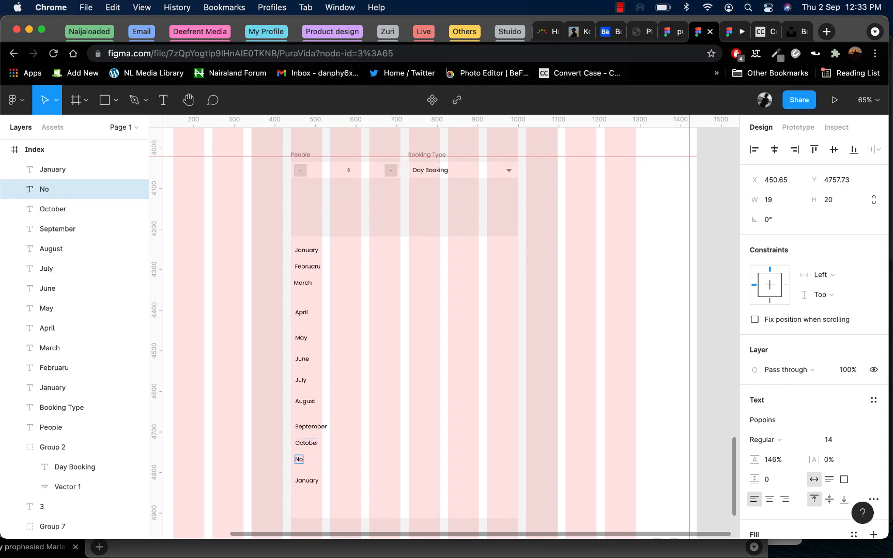
double_click(317, 482)
type("December")
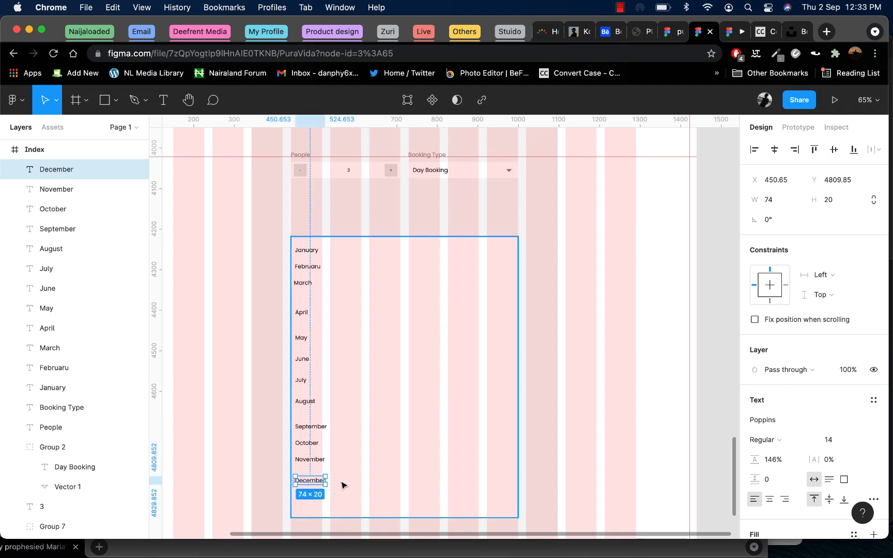
key("Escape")
left_click(313, 462)
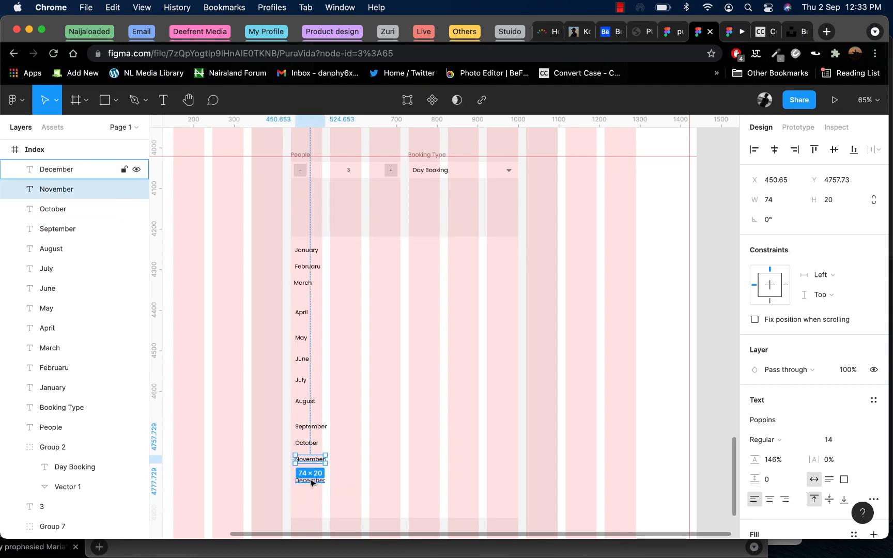
left_click(310, 481, "shift")
left_click(307, 443, "shift")
left_click(310, 426, "shift")
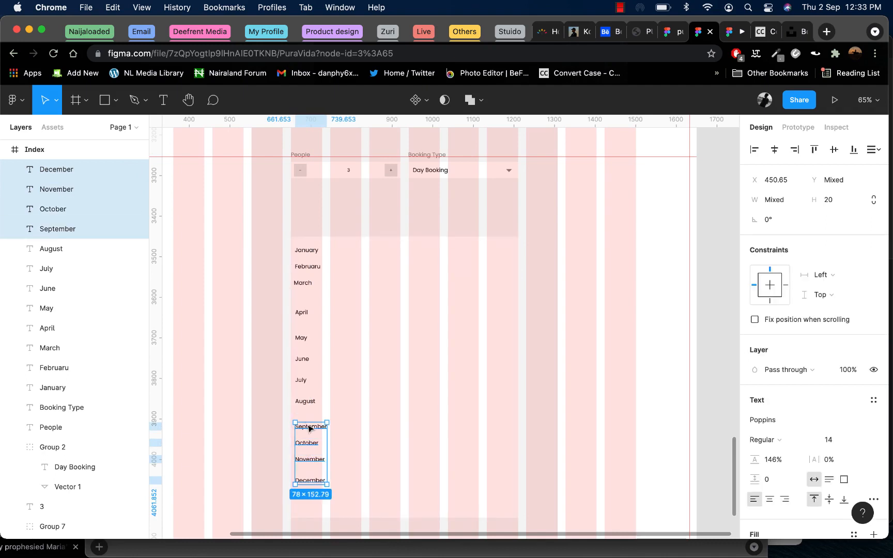
left_click(306, 401, "shift")
left_click(302, 380, "shift")
left_click(302, 360, "shift")
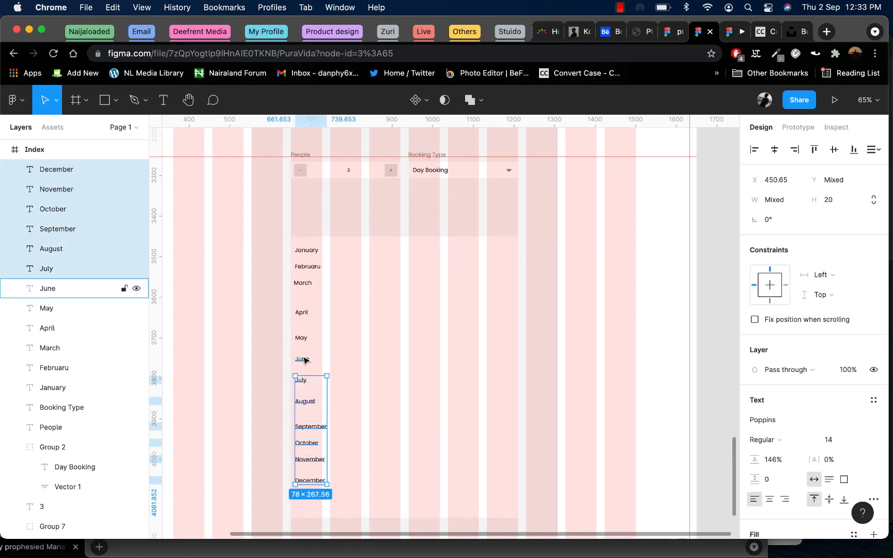
left_click(301, 339, "shift")
left_click(304, 318, "shift")
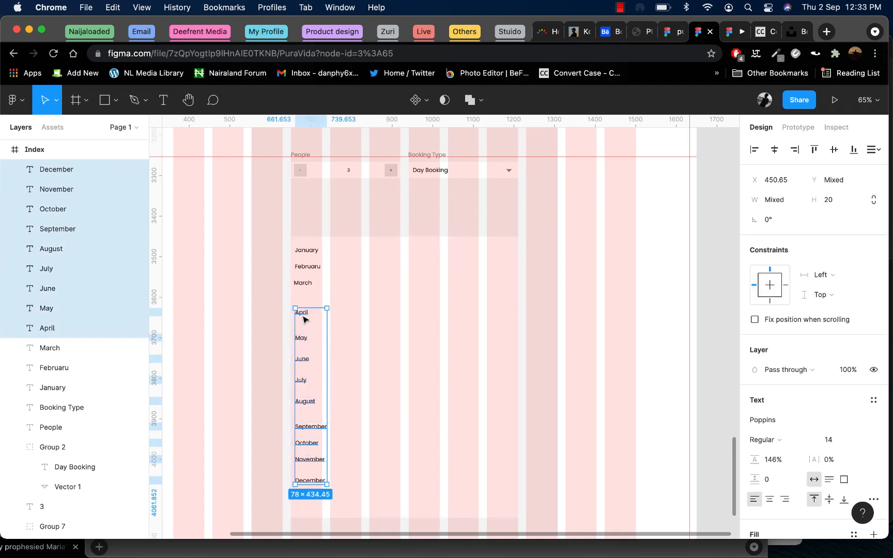
left_click(302, 283, "shift")
left_click(303, 266, "shift")
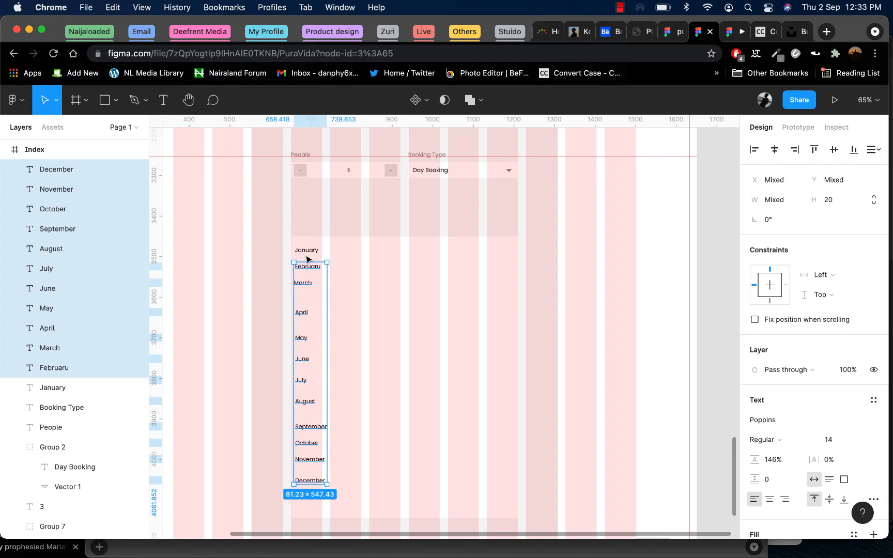
- Delete the wrong final letter u from the Februaru label
left_click(336, 268)
double_click(320, 267)
left_click(317, 267)
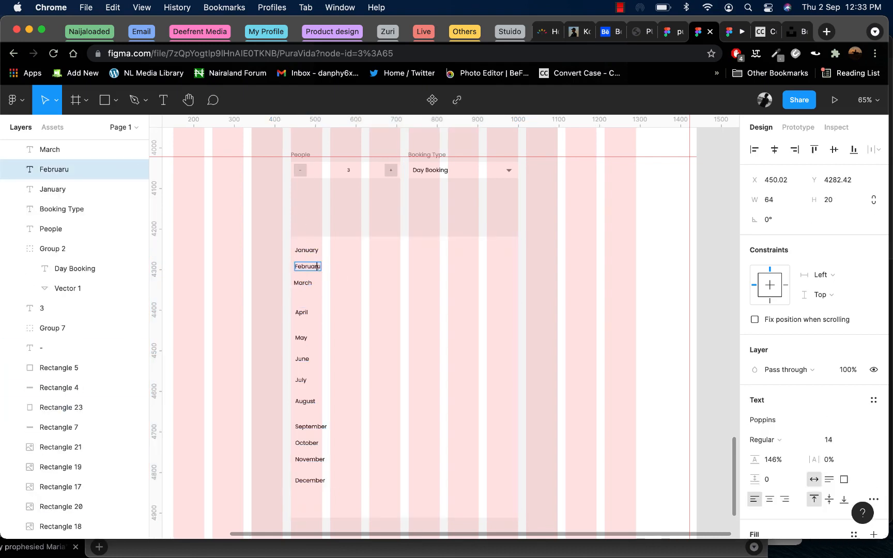
left_click(306, 250)
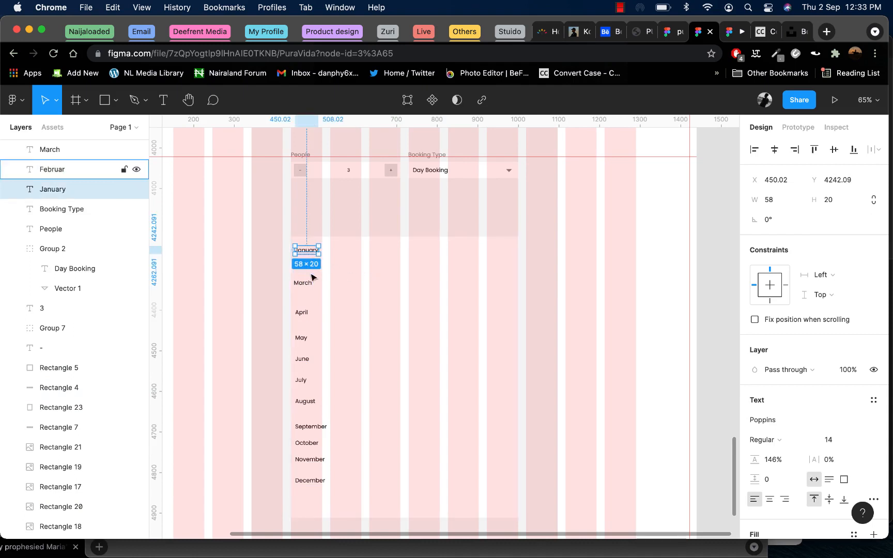
left_click(307, 288, "shift")
left_click(306, 266)
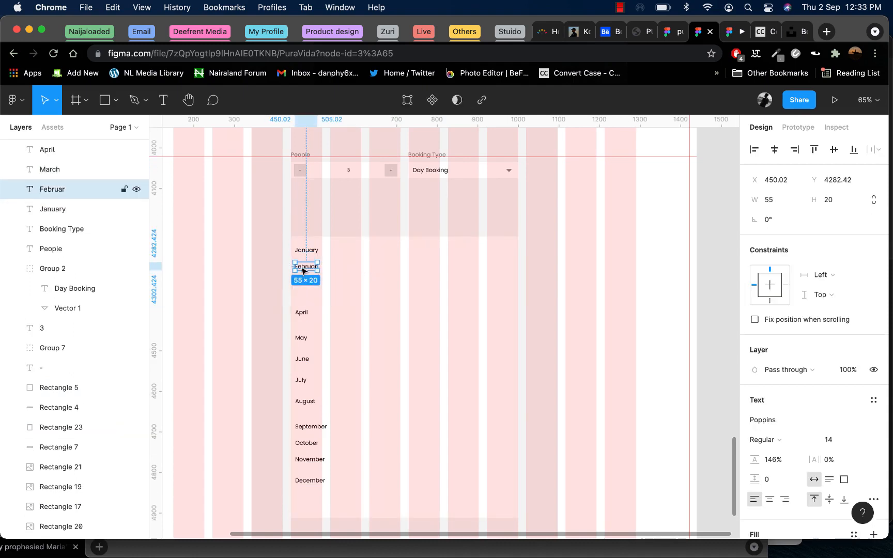
left_click(308, 253, "shift")
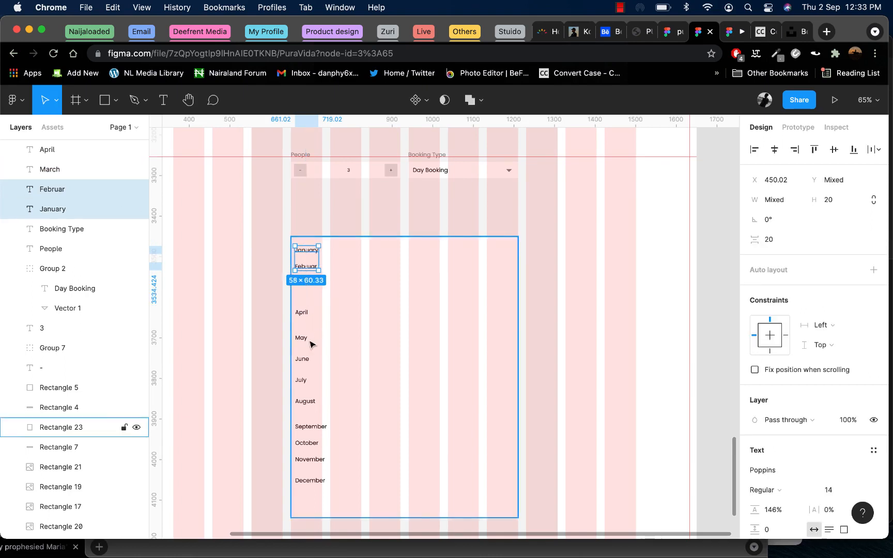
left_click(316, 481)
left_click(310, 460, "shift")
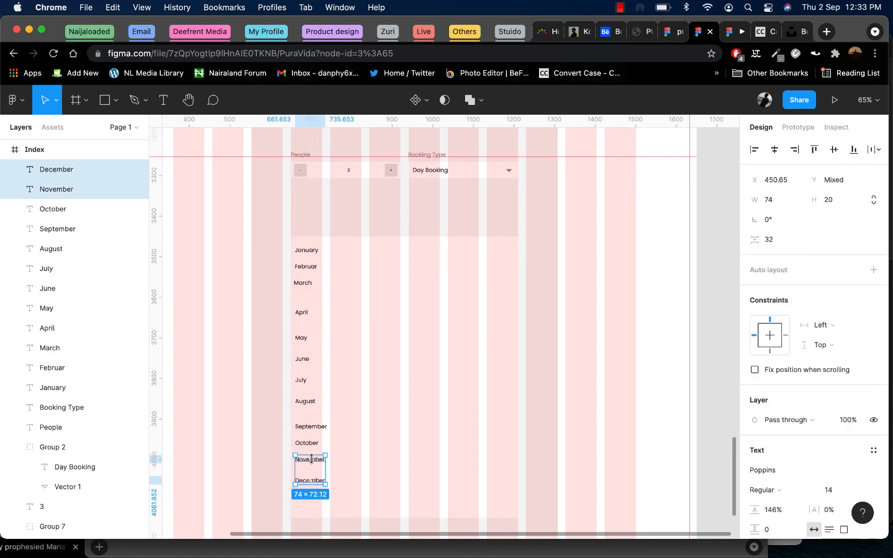
left_click(309, 444, "shift")
left_click(309, 428, "shift")
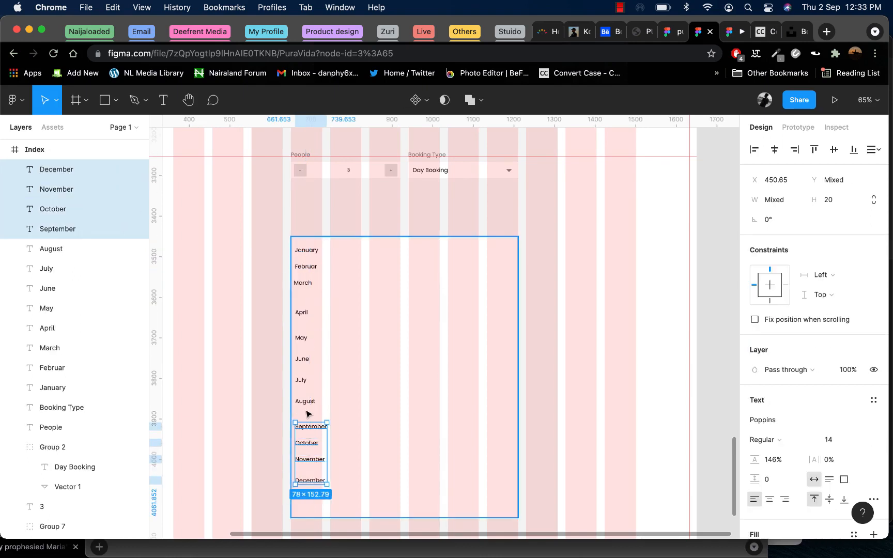
left_click(307, 405, "shift")
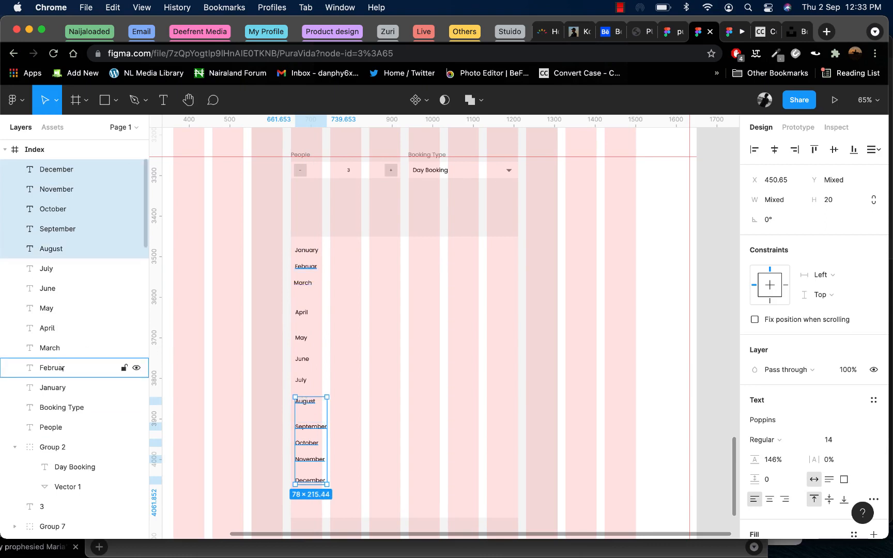
- Left-align all twelve month labels from January to December and distribute their vertical spacing evenly
left_click(63, 389)
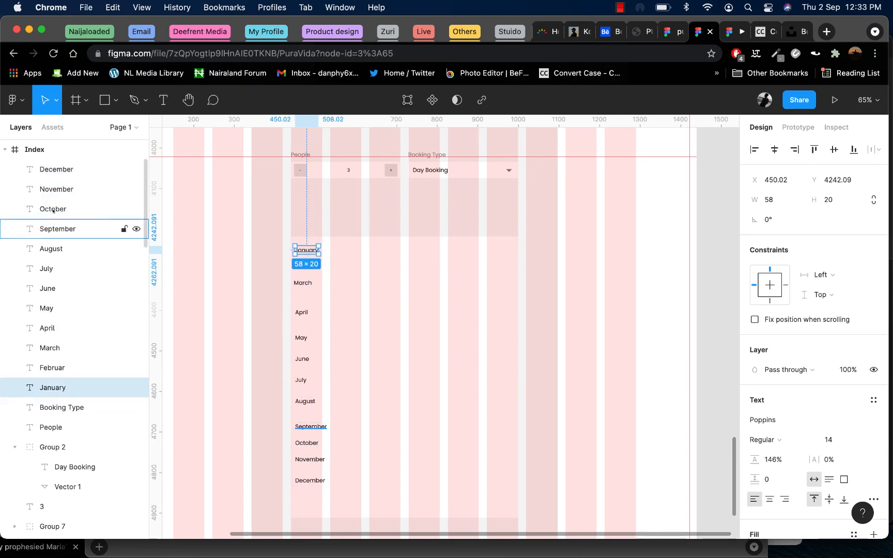
left_click(55, 169)
left_click(54, 386, "shift")
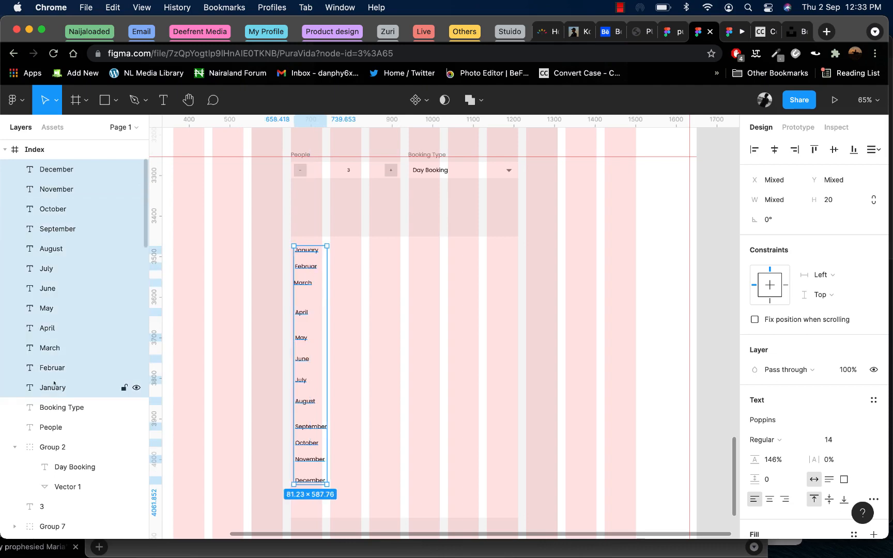
left_click_drag(294, 378, 379, 376)
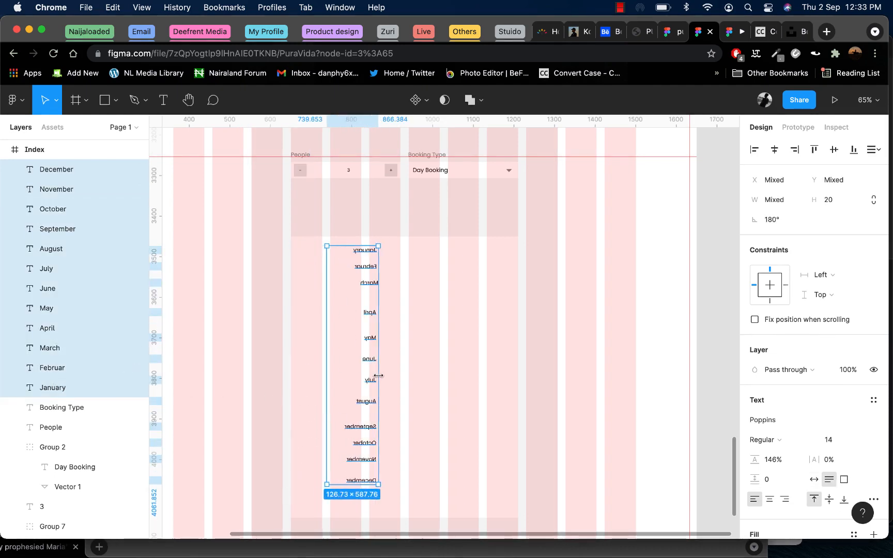
key("super+z")
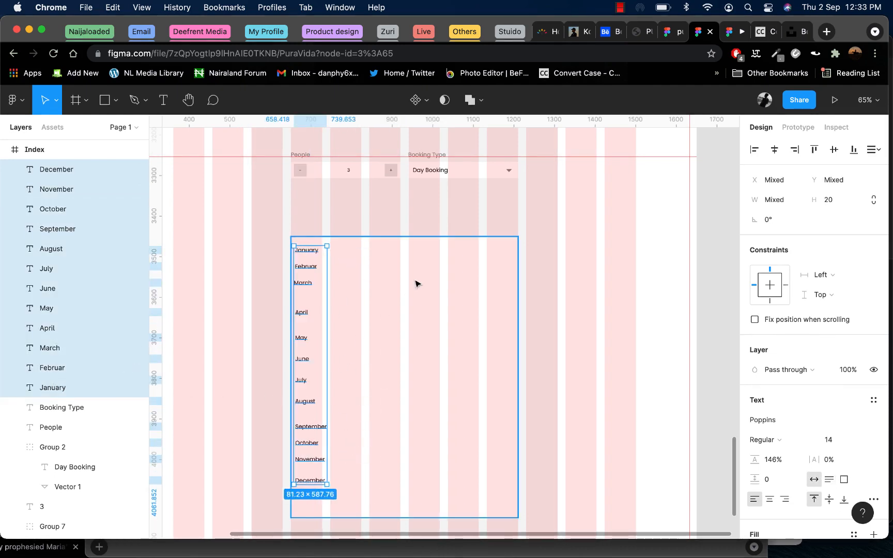
left_click(754, 150)
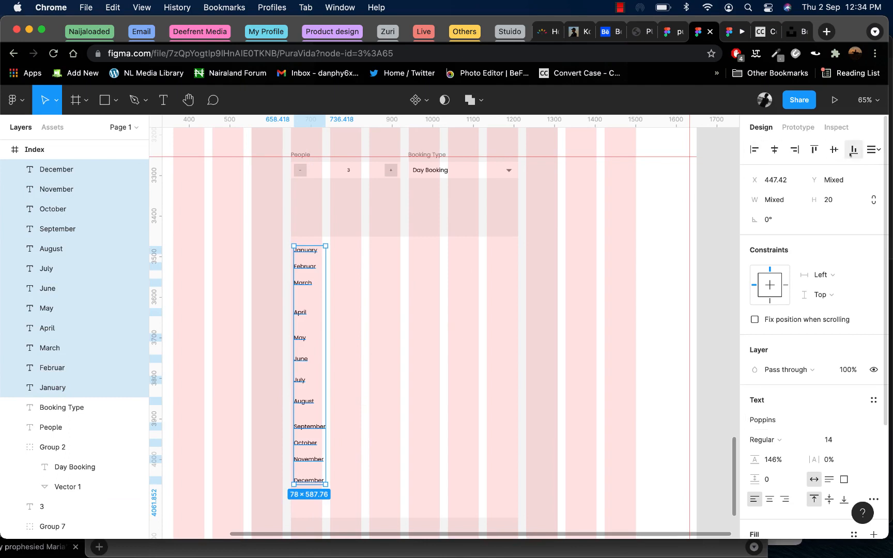
left_click(874, 150)
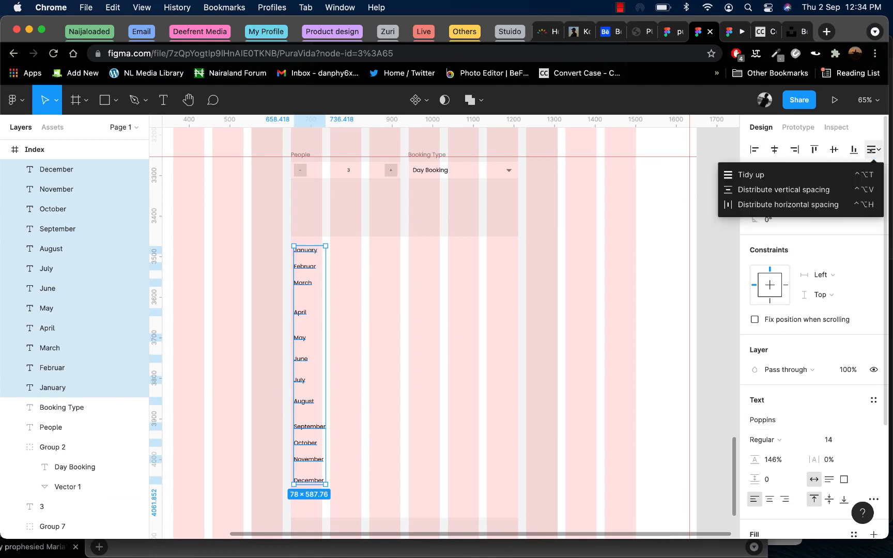
left_click(786, 190)
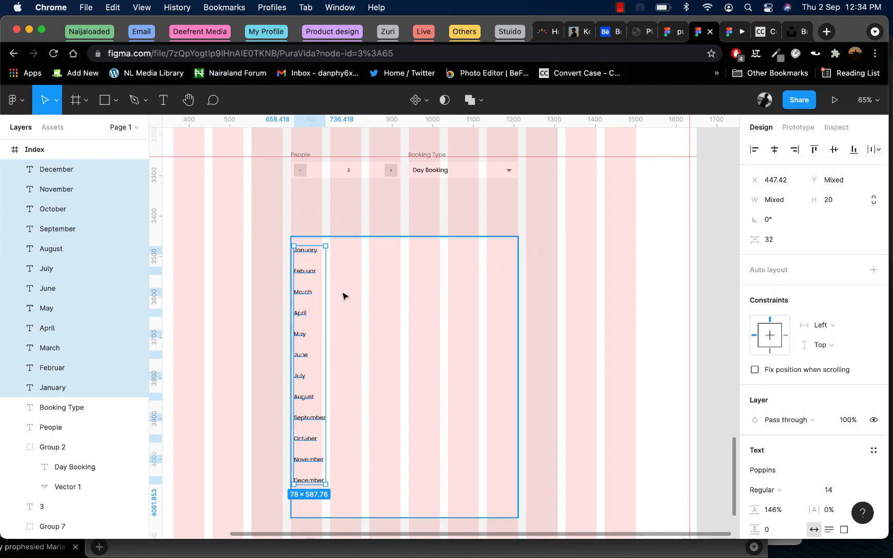
- Complete the text of the second month label so it reads February
left_click(311, 274)
double_click(314, 271)
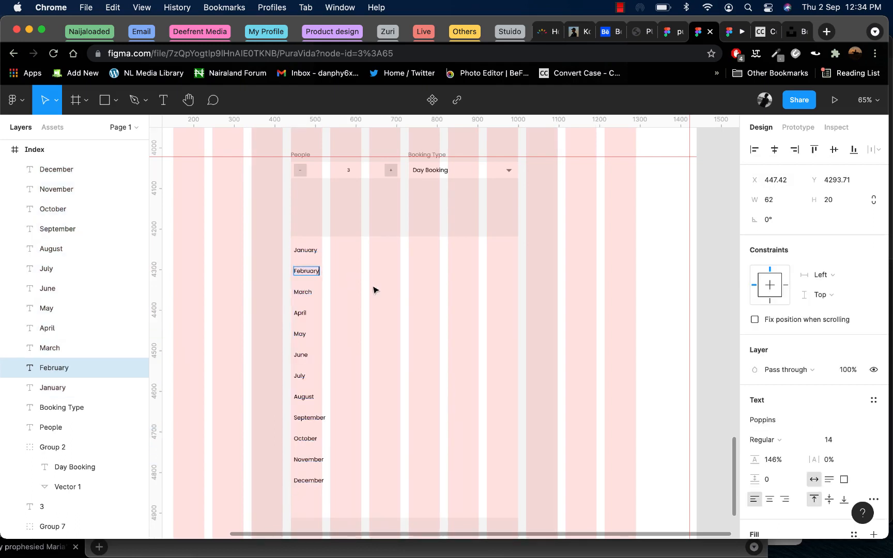
key("Escape")
- Group all twelve month labels from January to December into one group
left_click(49, 348)
scroll(85, 232, "up", 1)
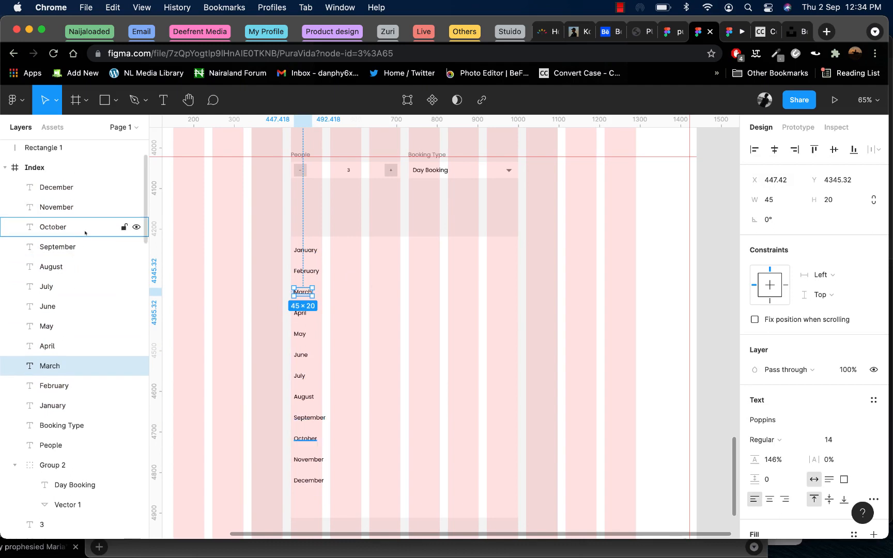
left_click(66, 187, "shift")
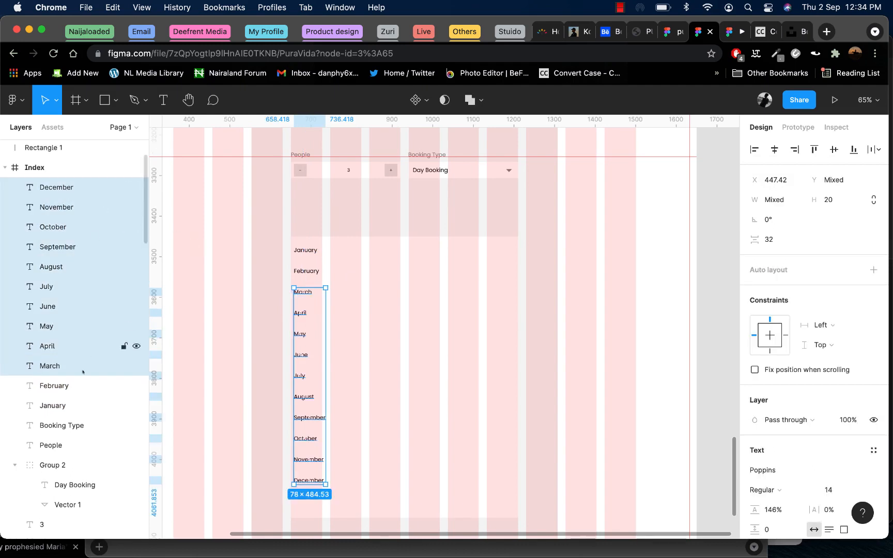
left_click(67, 405, "shift")
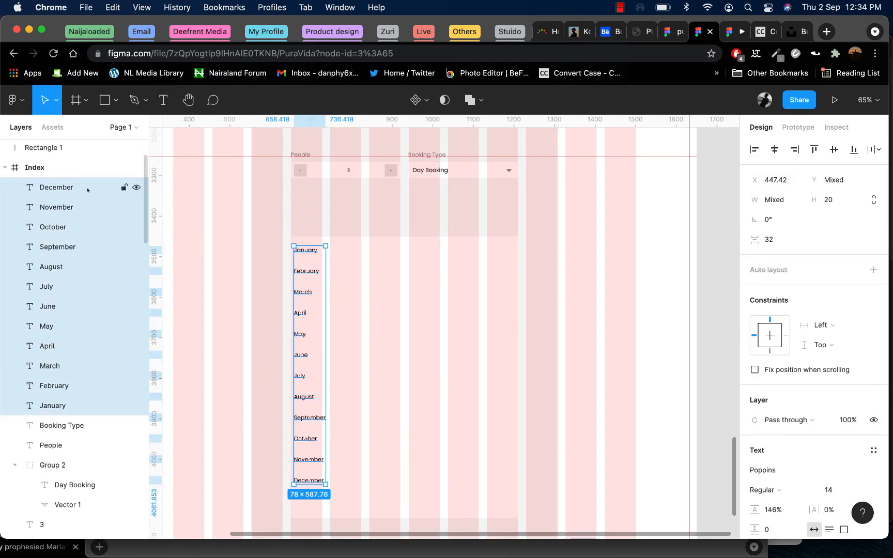
right_click(87, 190)
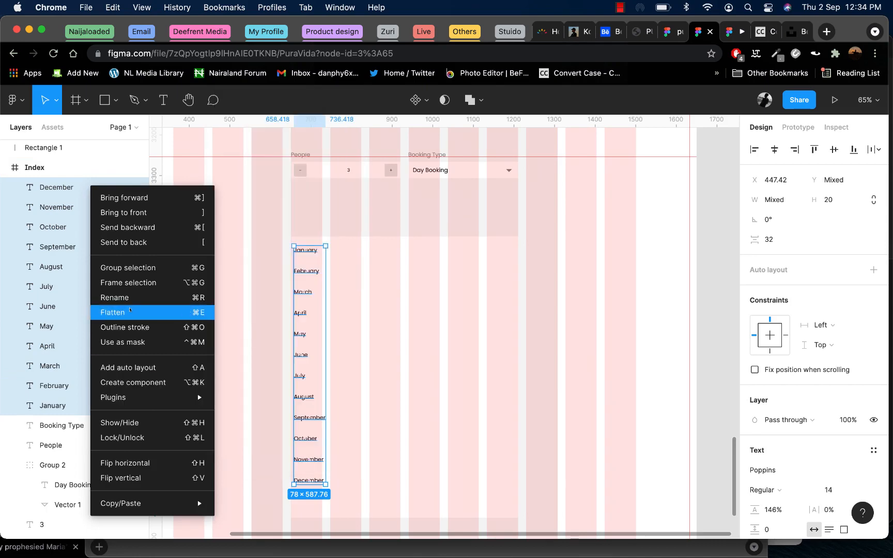
left_click(128, 268)
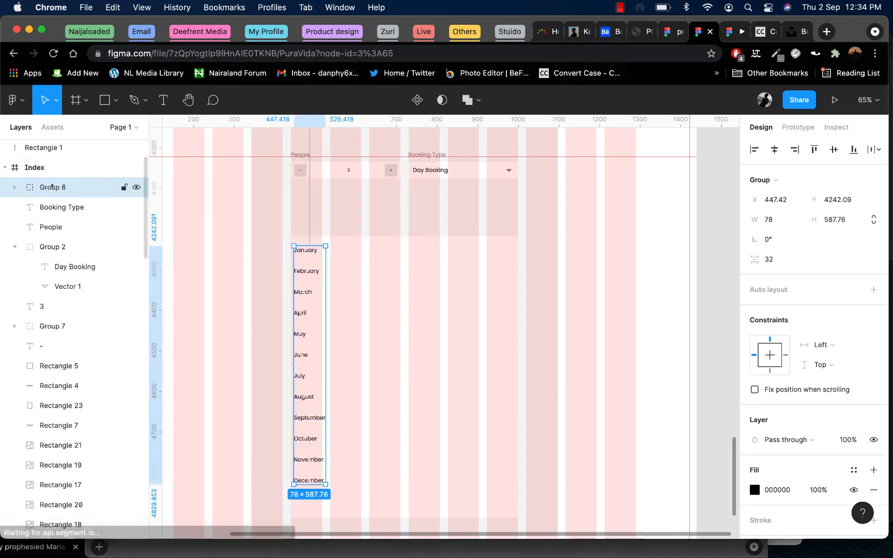
- Rename the group of month labels as "Months of the year" and expand it to show its layers
double_click(52, 187)
type("Months")
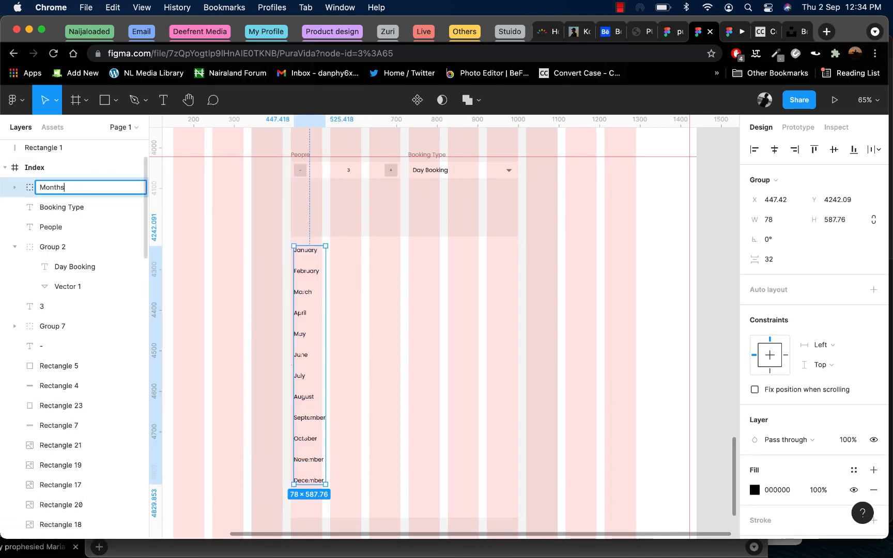
type(" of the year")
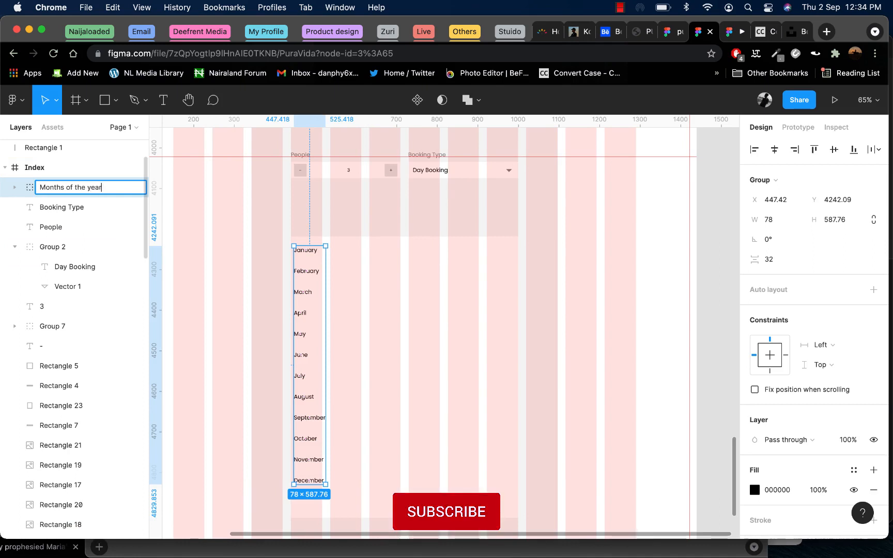
key("Return")
left_click(15, 188)
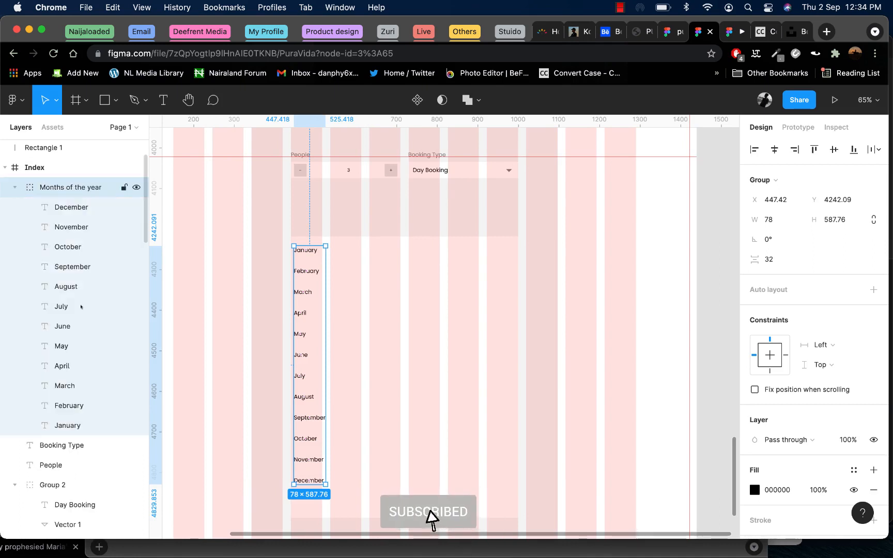
left_click(363, 316)
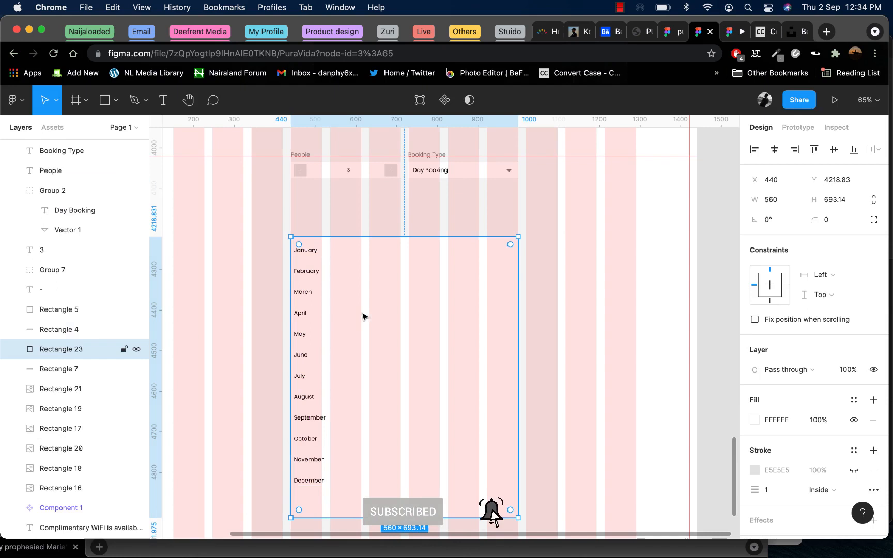
- Make the September label in the month column bold
left_click(308, 274)
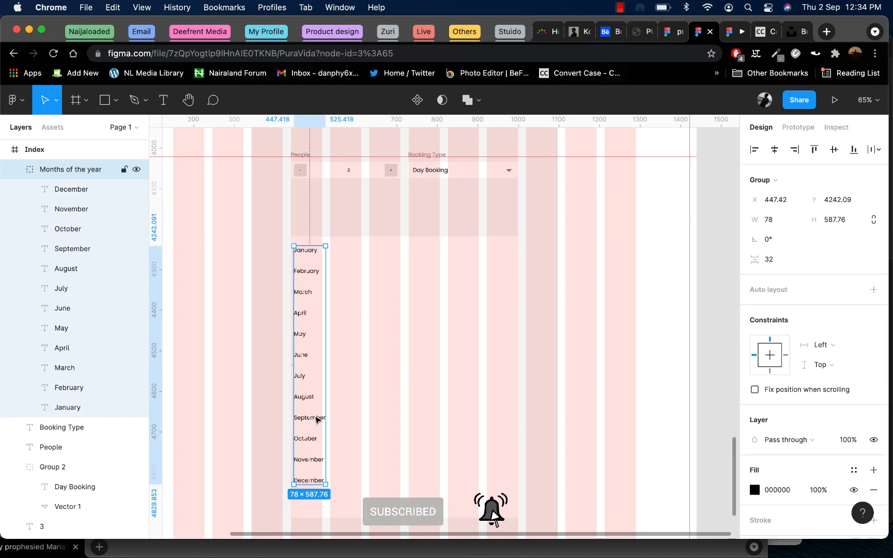
left_click(316, 419)
double_click(315, 417)
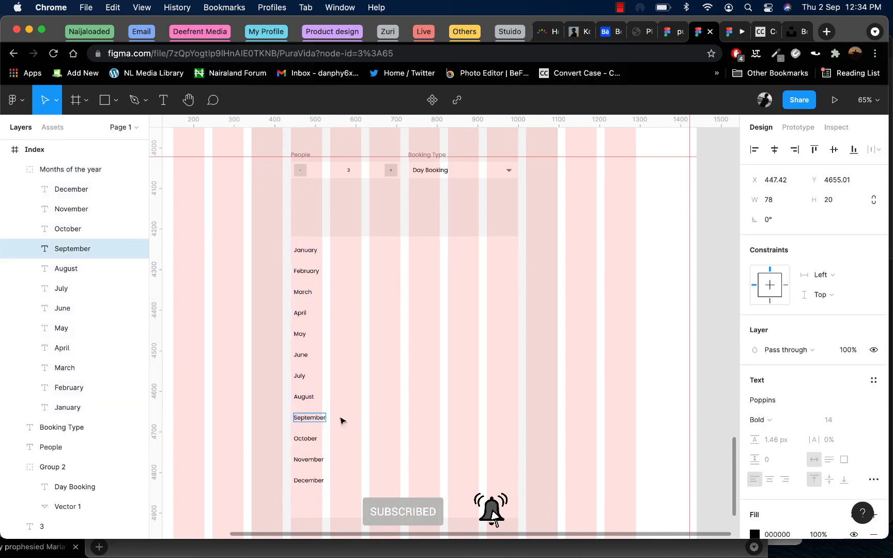
key("super+b")
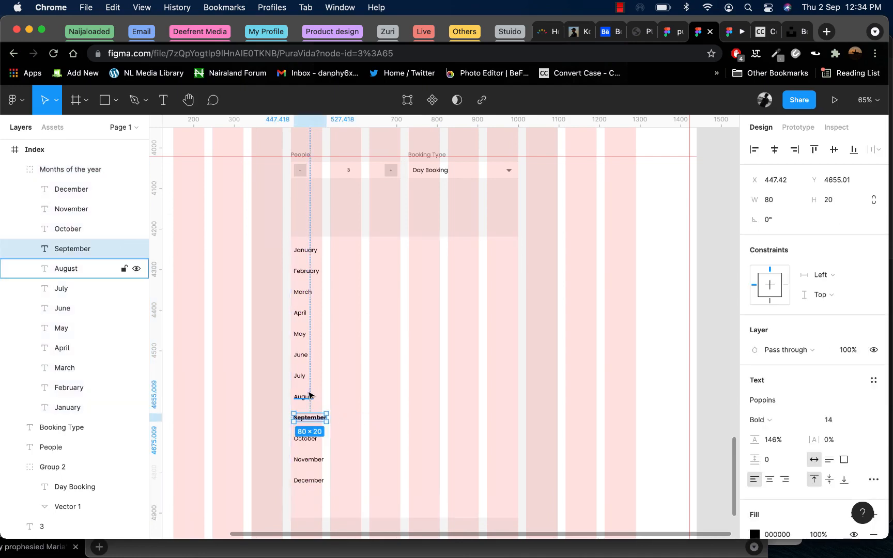
- Set the fill colour of all twelve month labels to E5E5E5
left_click(303, 397)
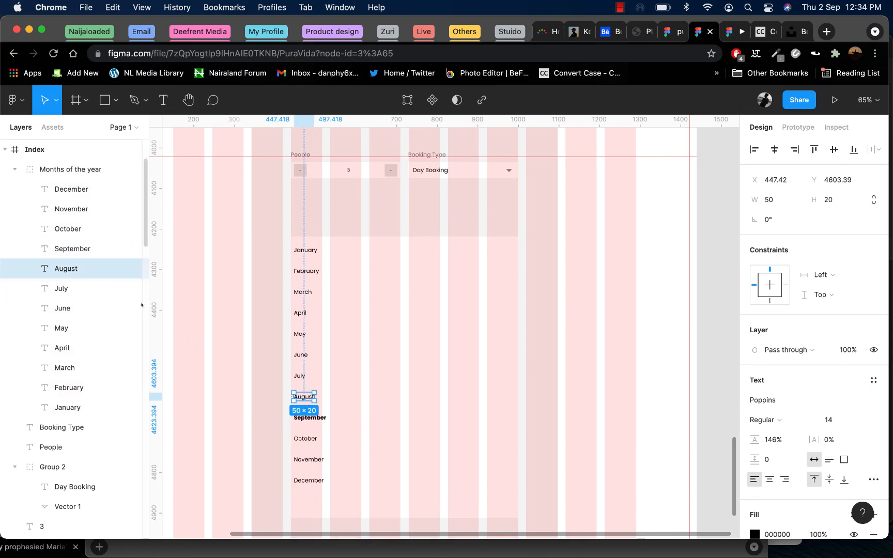
left_click(72, 189)
left_click(75, 407, "shift")
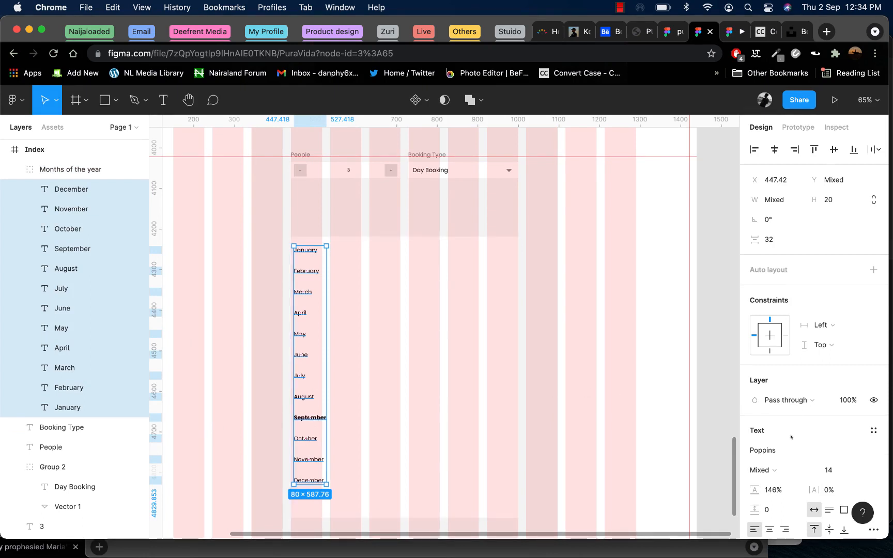
scroll(795, 478, "down", 3)
scroll(770, 503, "down", 3)
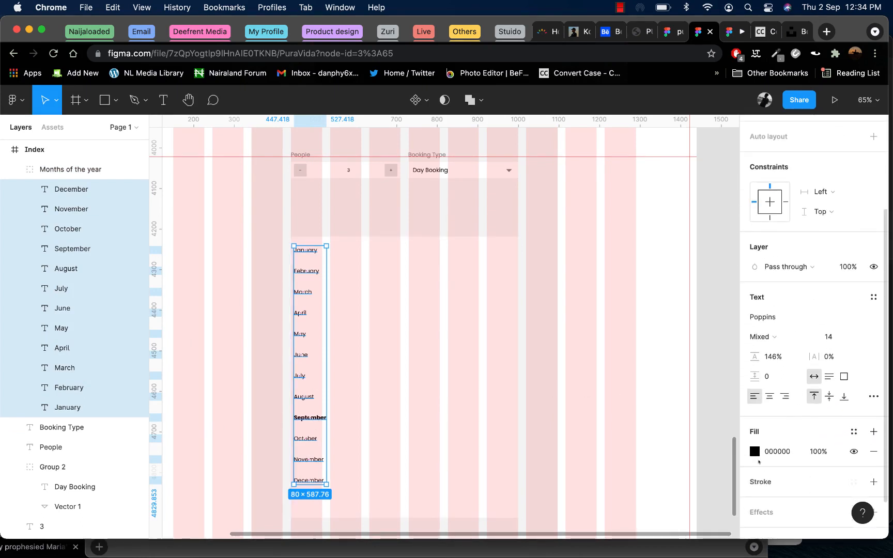
left_click(755, 451)
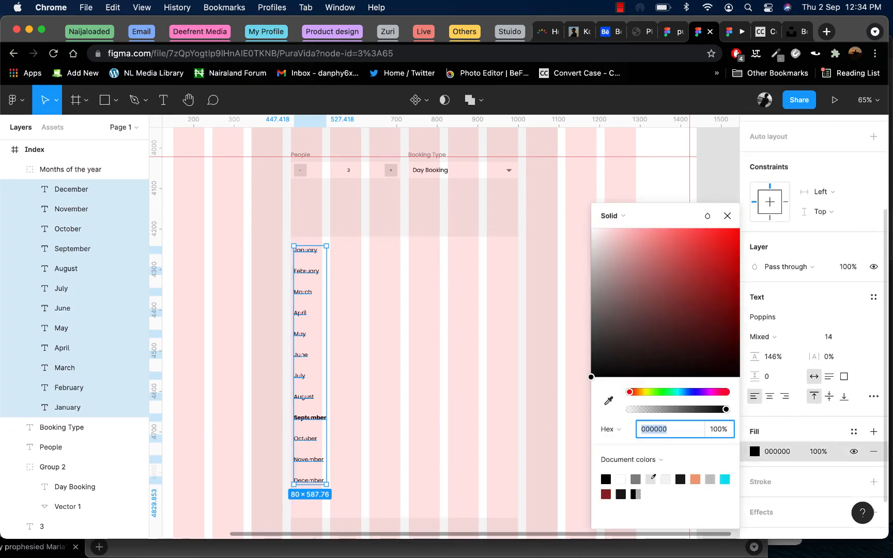
type("E5E5E5")
key("Return")
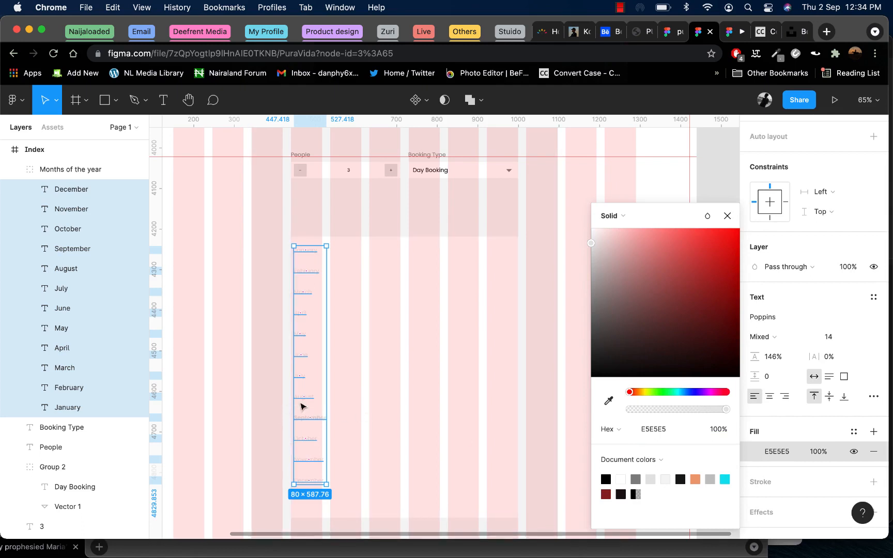
- Set the fill colour of the September label to the near-black 100F0F
double_click(313, 417)
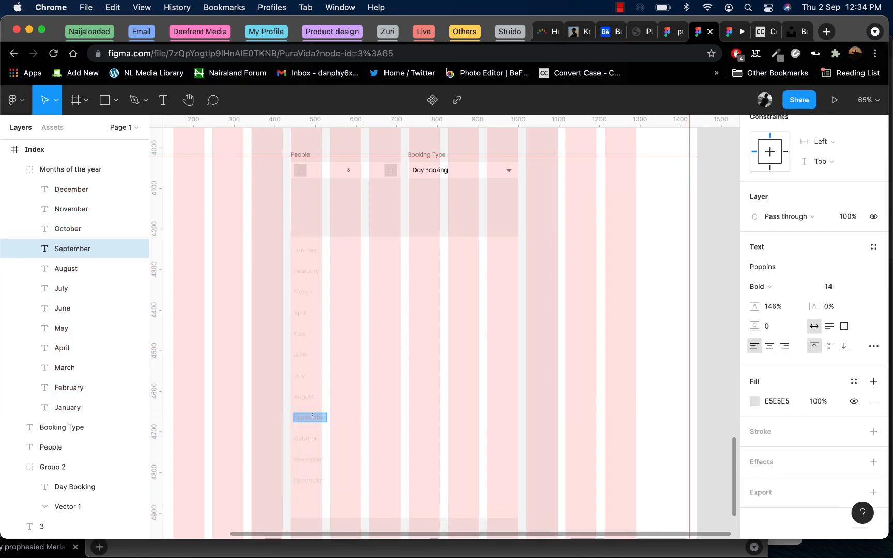
left_click(754, 401)
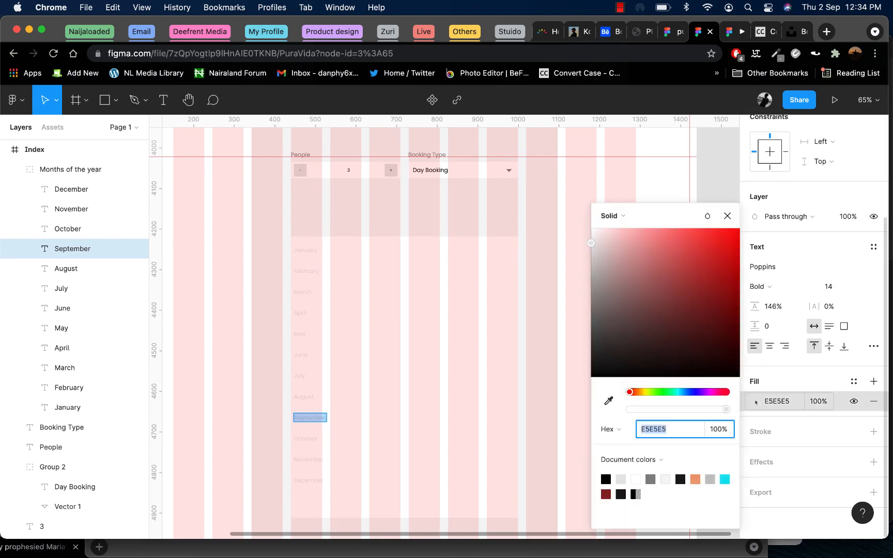
left_click(600, 368)
key("Escape")
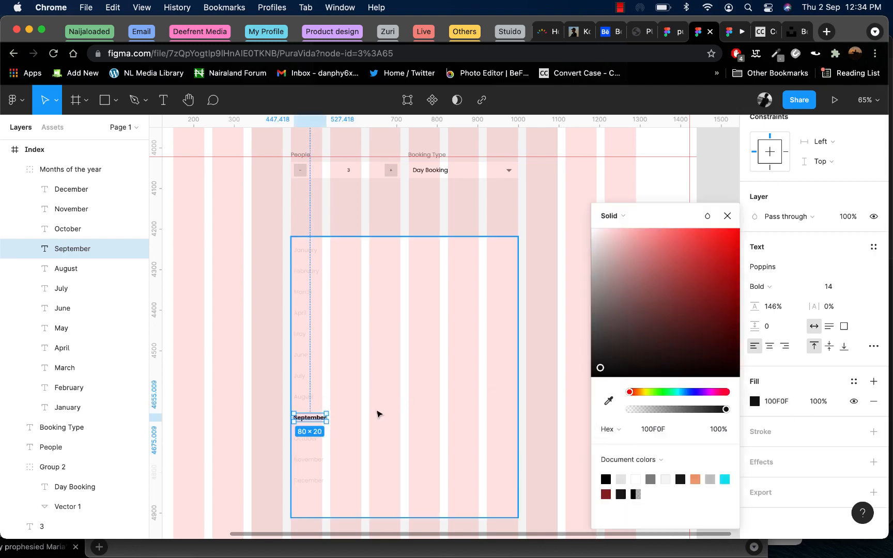
- Deselect the September label and switch to the prototype preview to check the Bookings form
left_click(378, 411)
left_click(738, 31)
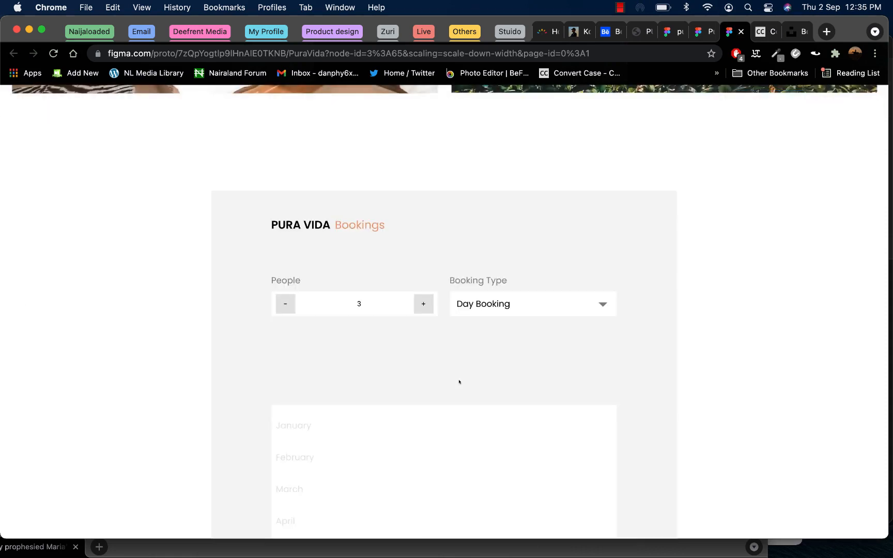
- Review the full month list of the Bookings form in the prototype preview and return to the design file
scroll(459, 382, "down", 5)
scroll(459, 382, "down", 2)
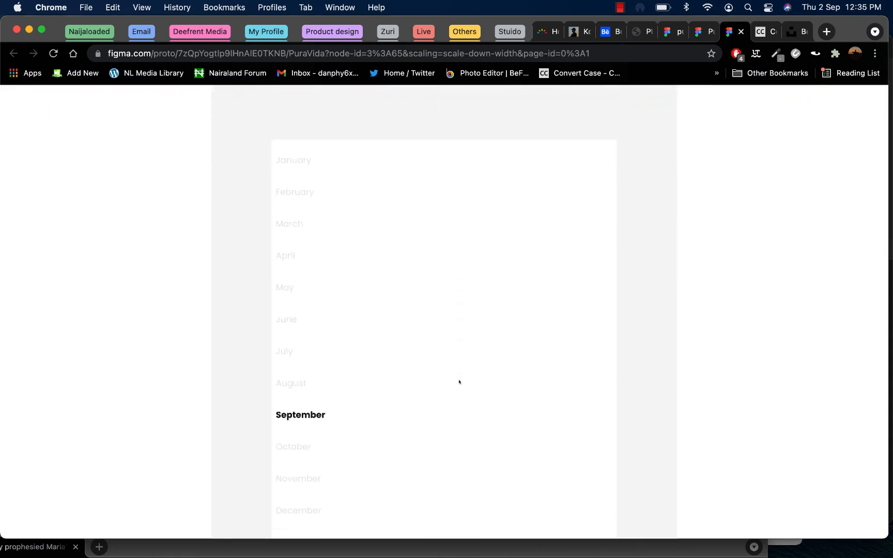
scroll(459, 382, "down", 2)
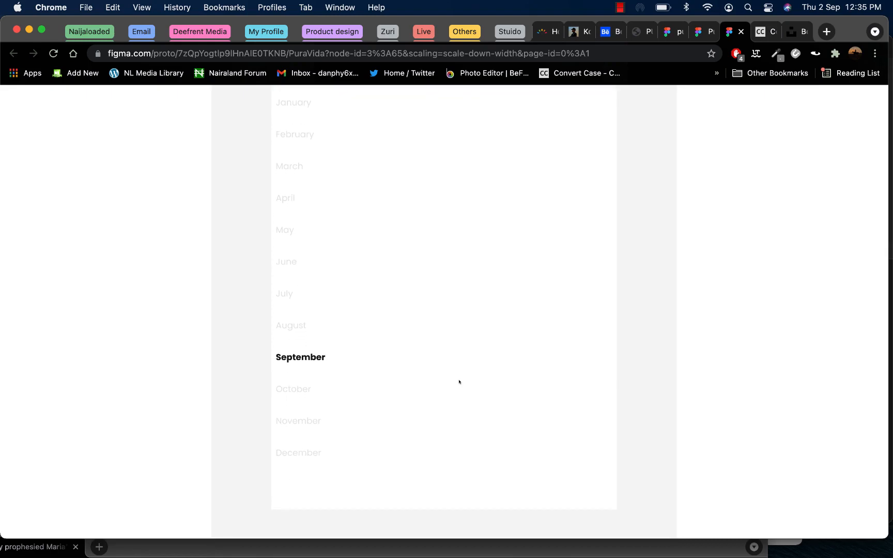
scroll(459, 382, "up", 4)
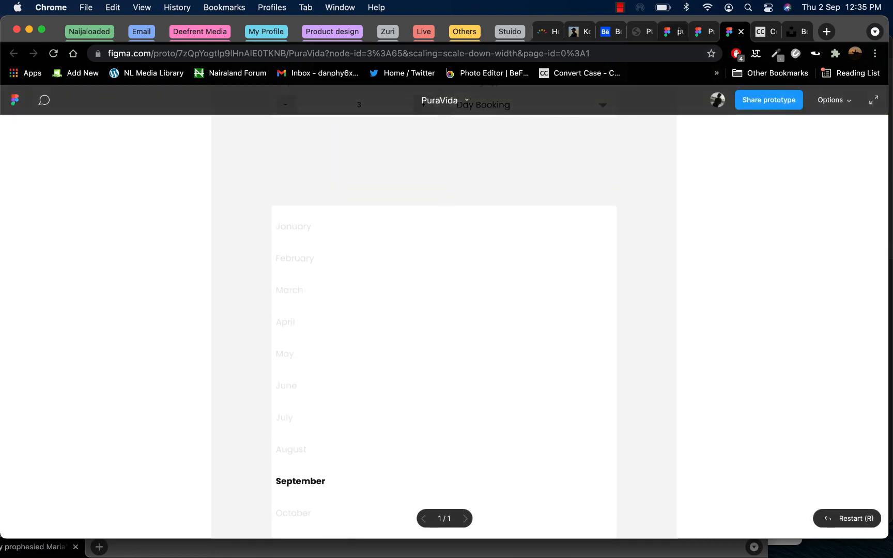
left_click(670, 32)
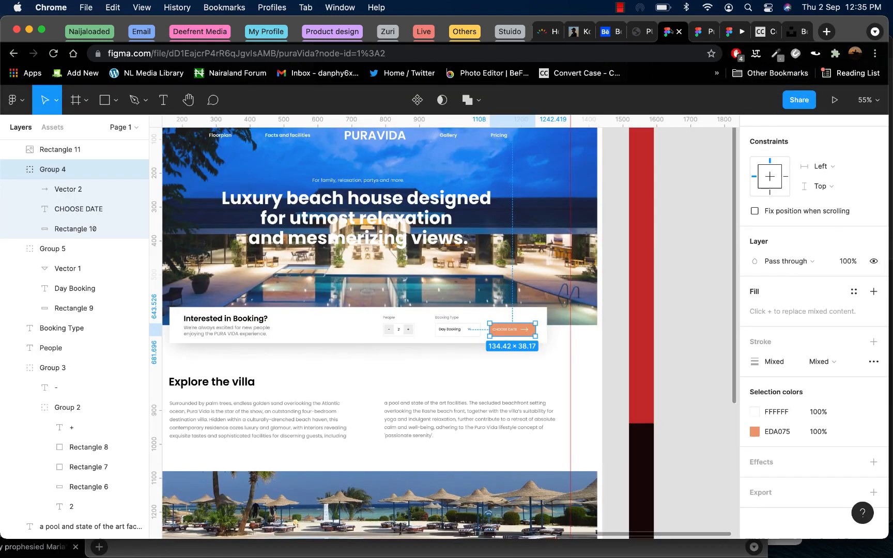
key("ctrl+Tab")
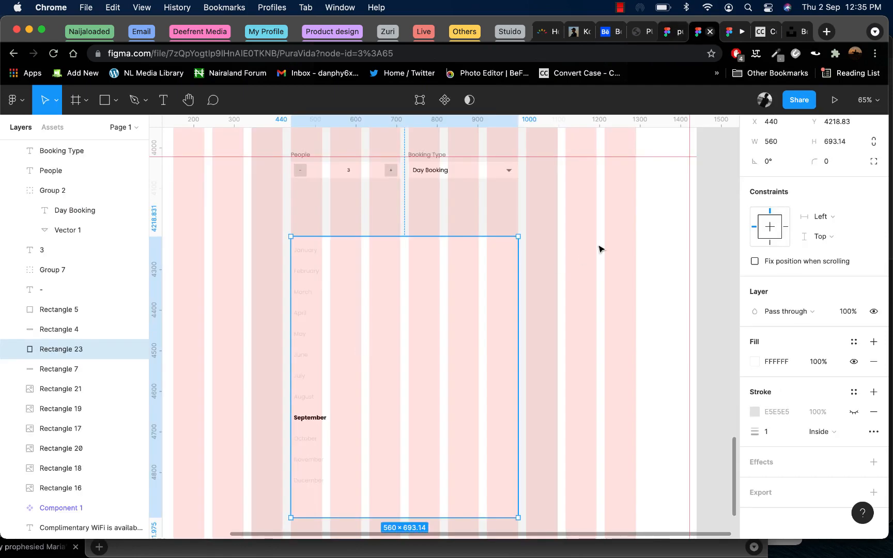
- Lock the September layer inside the Months of the year group
left_click(307, 403)
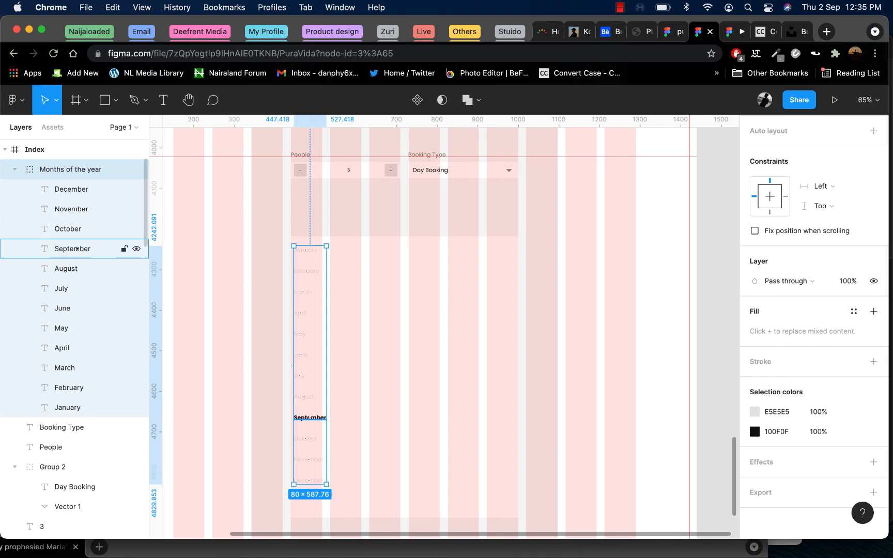
left_click(129, 250)
left_click(124, 249)
- Darken the grey of the month labels to B3B1B1 and check the new shade in the prototype preview
left_click(103, 190)
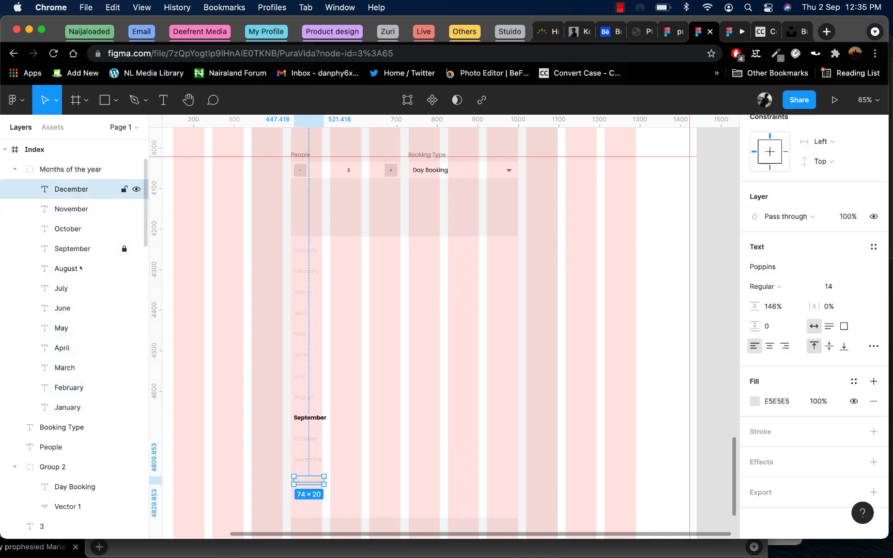
left_click(103, 407, "shift")
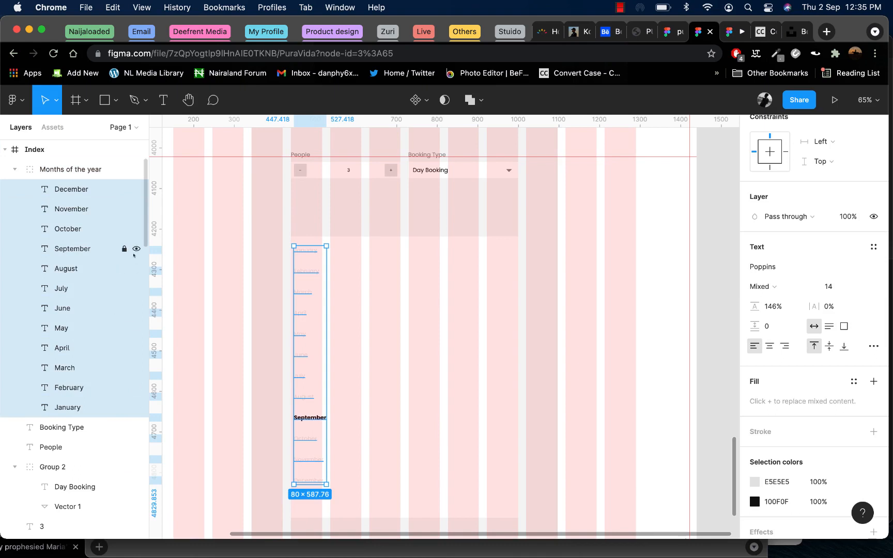
left_click(755, 482)
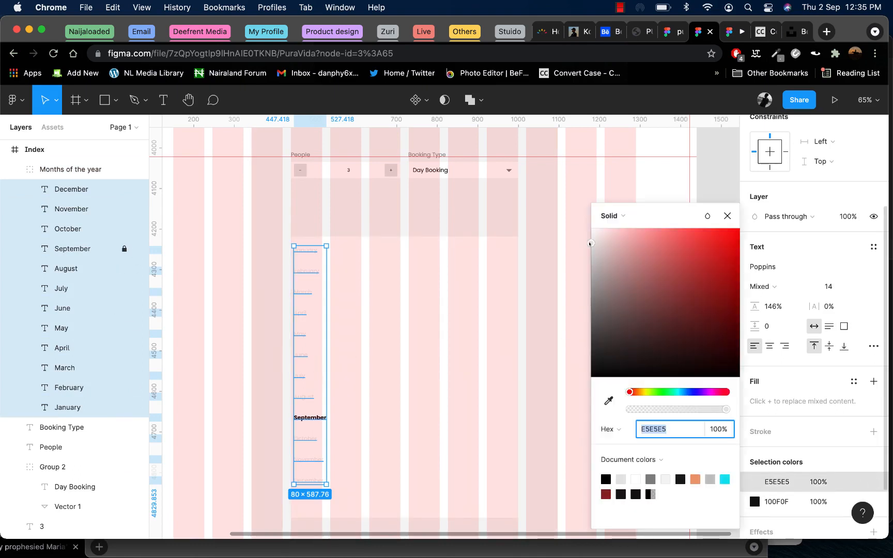
left_click_drag(590, 243, 593, 271)
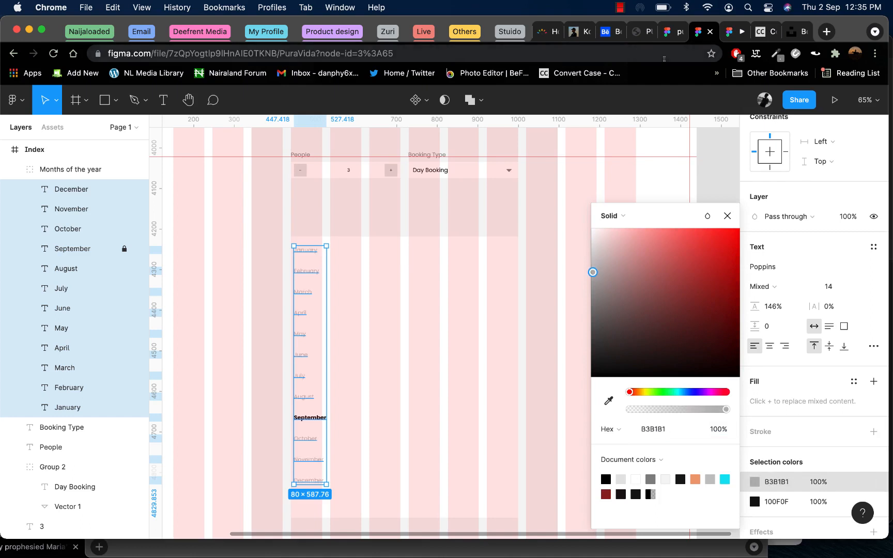
left_click(730, 32)
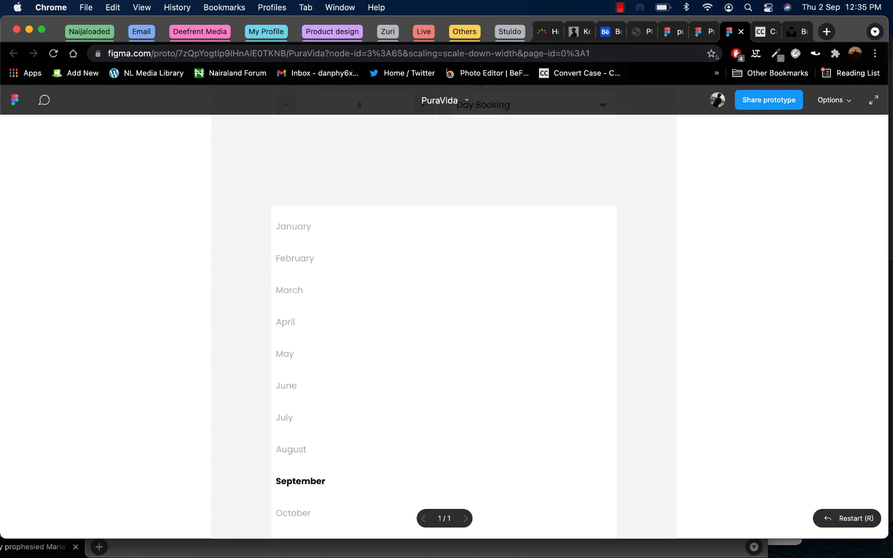
left_click(701, 31)
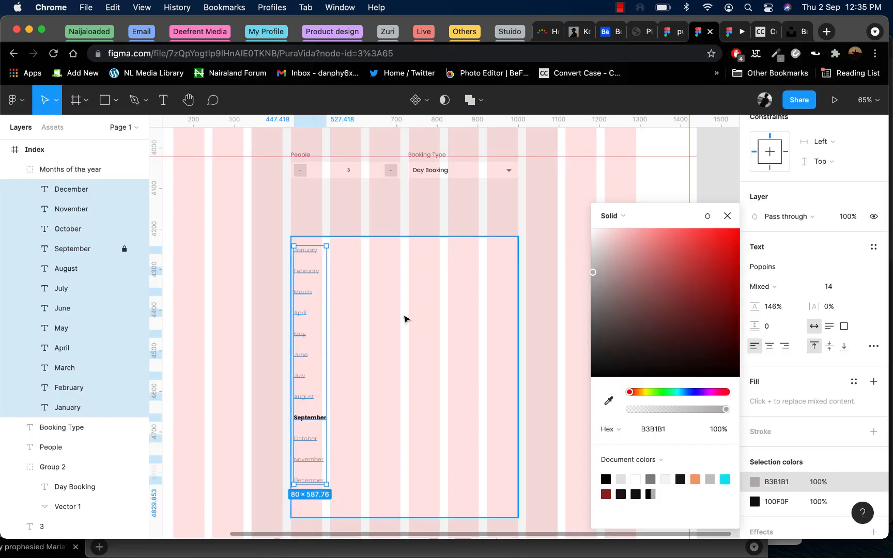
- Shift the Months of the year group slightly to the right within the white box
left_click(284, 360)
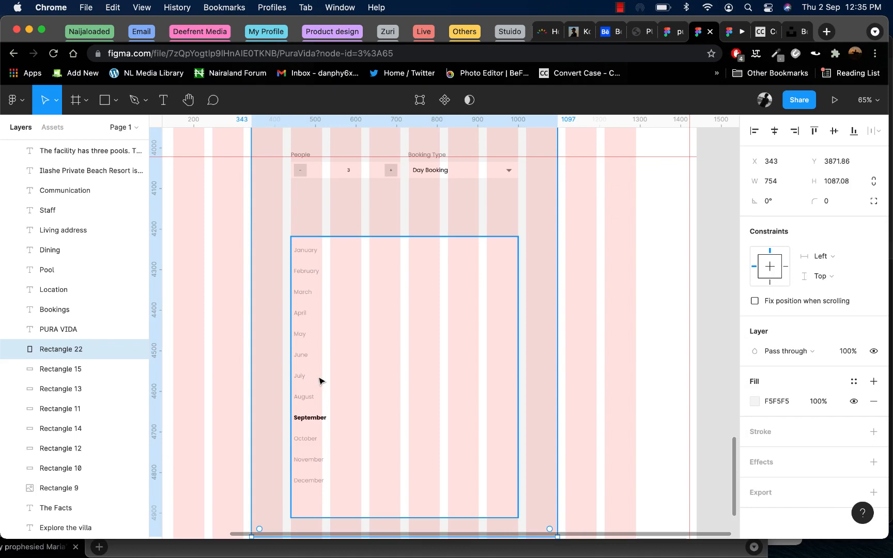
left_click(298, 313)
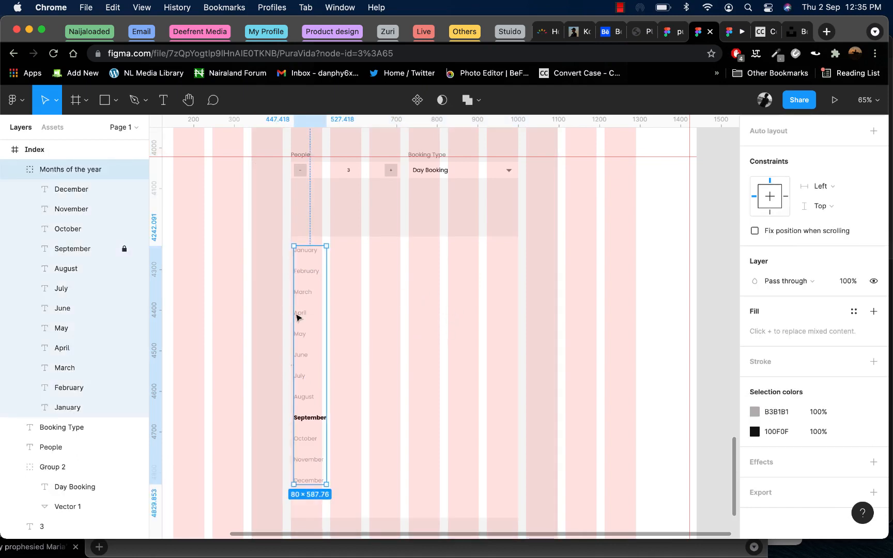
left_click(421, 295)
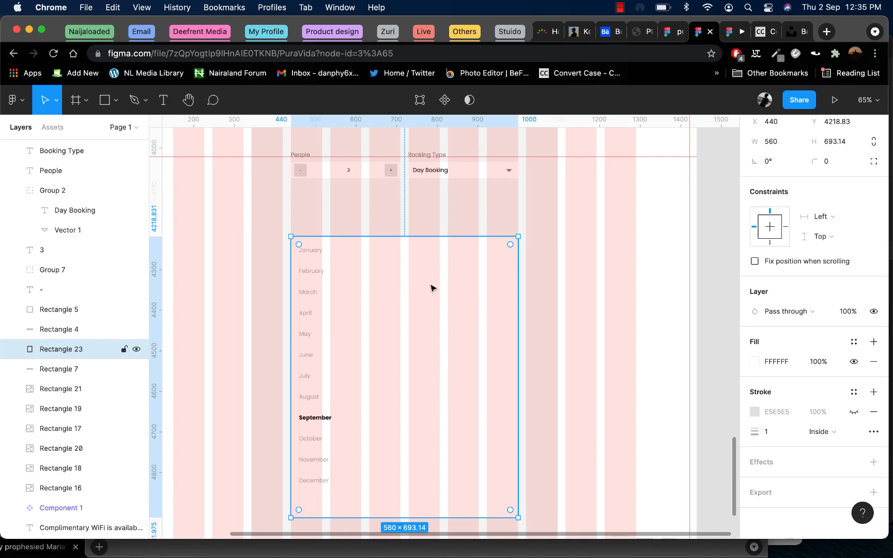
- Add a "Su" text label to the right of the month list and duplicate it along the same row to make seven labels
key("t")
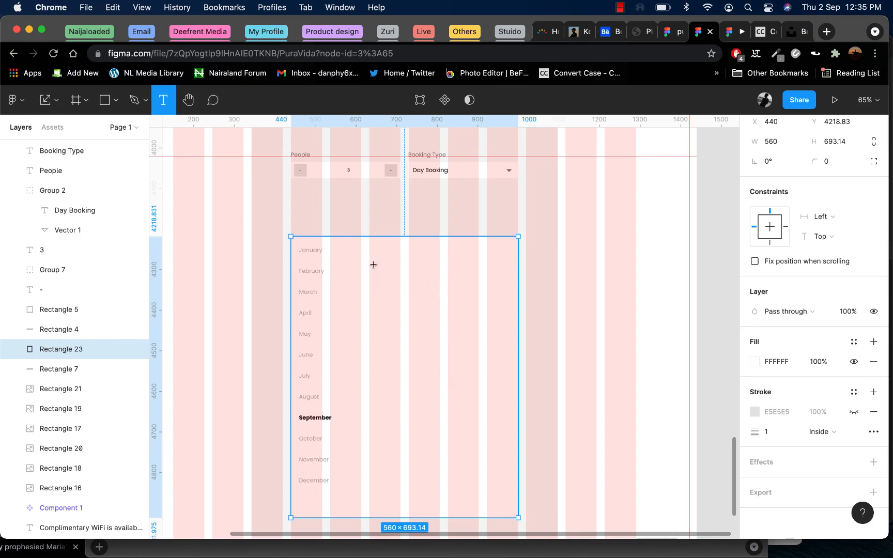
left_click(373, 264)
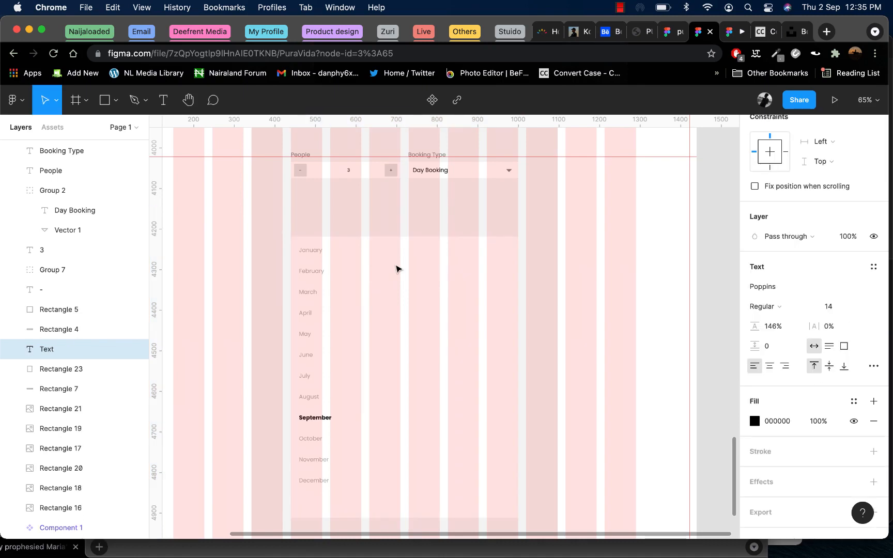
type("Su")
key("Escape")
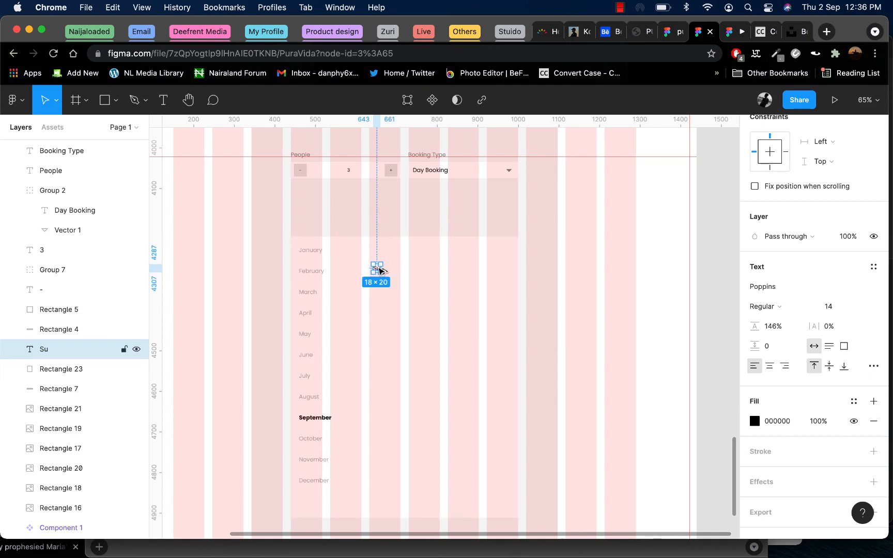
left_click_drag(380, 268, 494, 270, "alt")
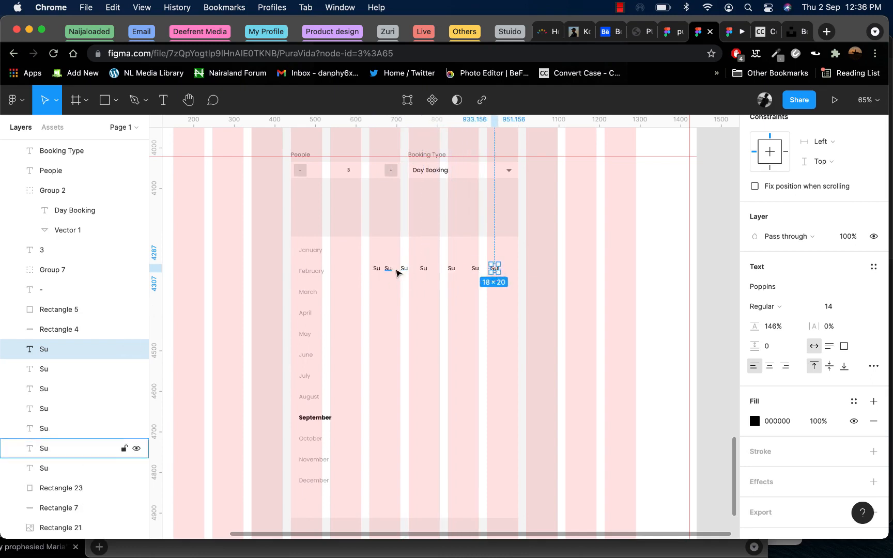
- Distribute the seven "Su" labels with equal horizontal spacing and move the row down to between March and April
left_click(378, 269)
left_click(387, 268, "shift")
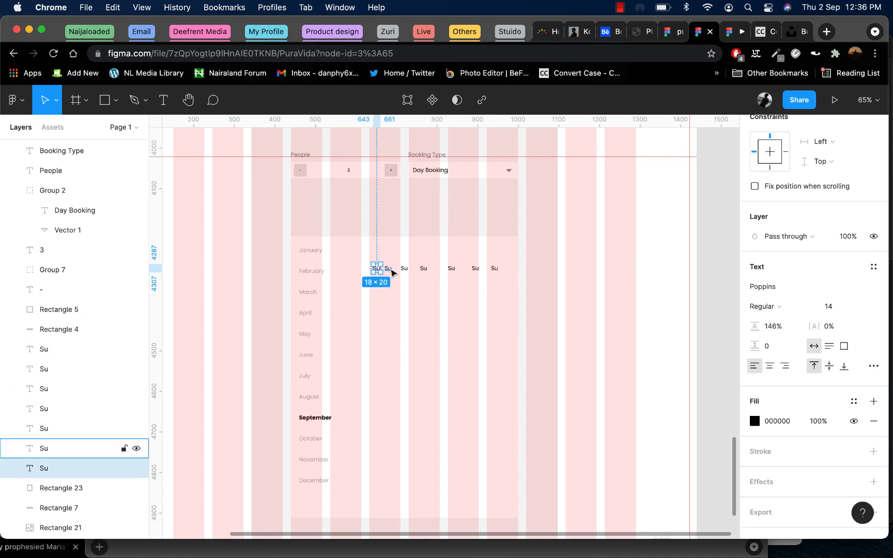
left_click(404, 268, "shift")
left_click(424, 269, "shift")
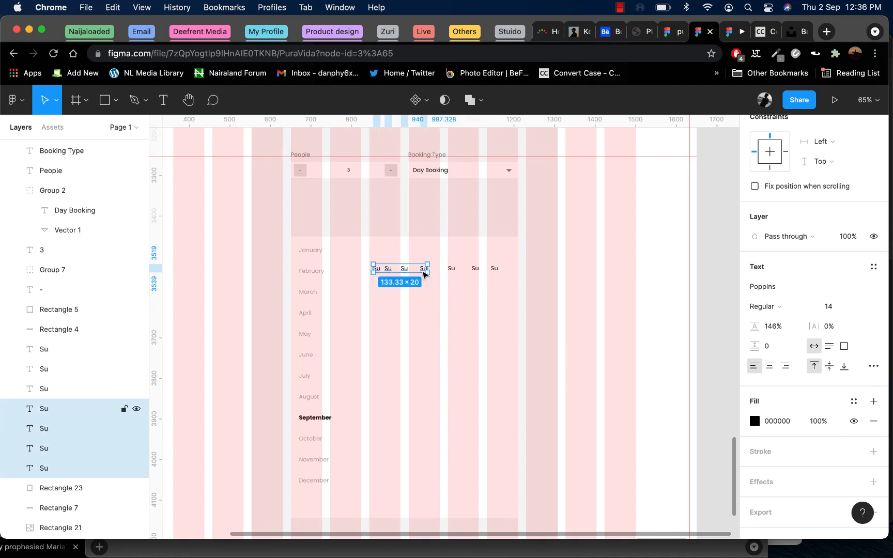
left_click(451, 268, "shift")
left_click(476, 270, "shift")
left_click(495, 269, "shift")
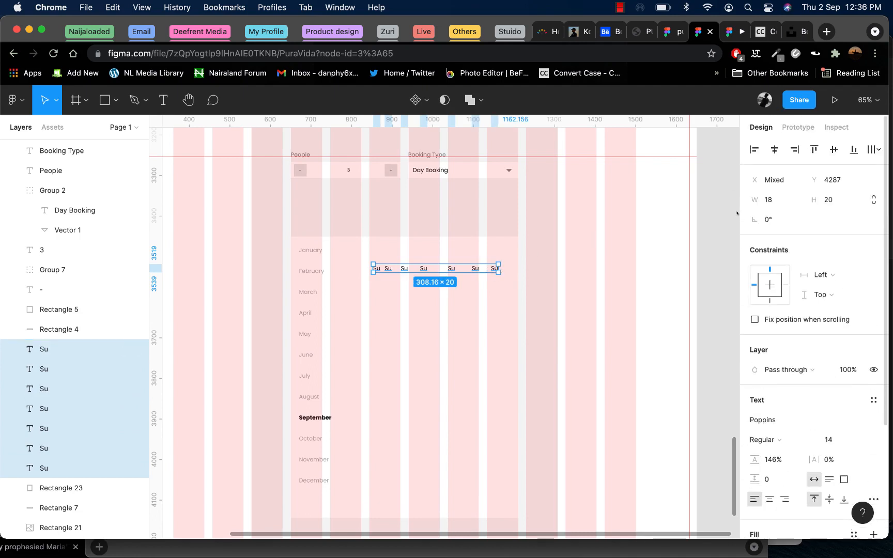
left_click(874, 150)
left_click(761, 204)
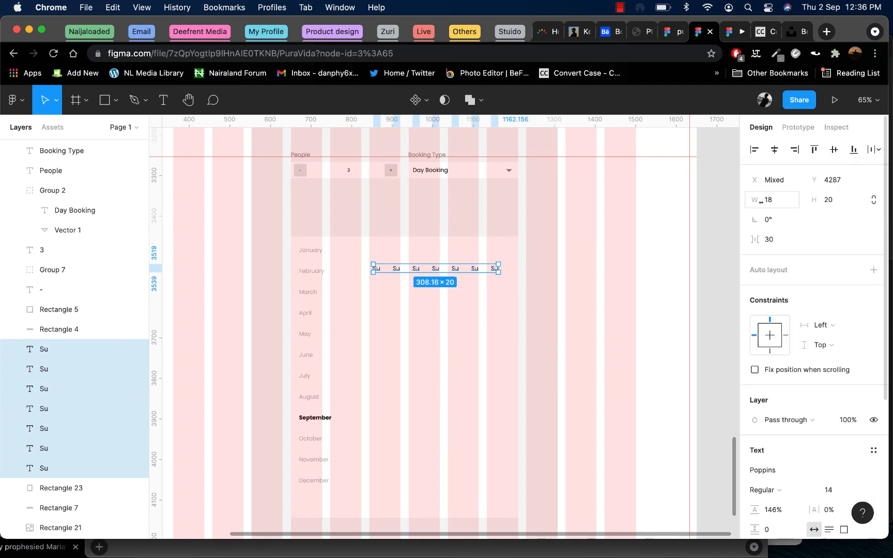
left_click_drag(436, 269, 432, 305)
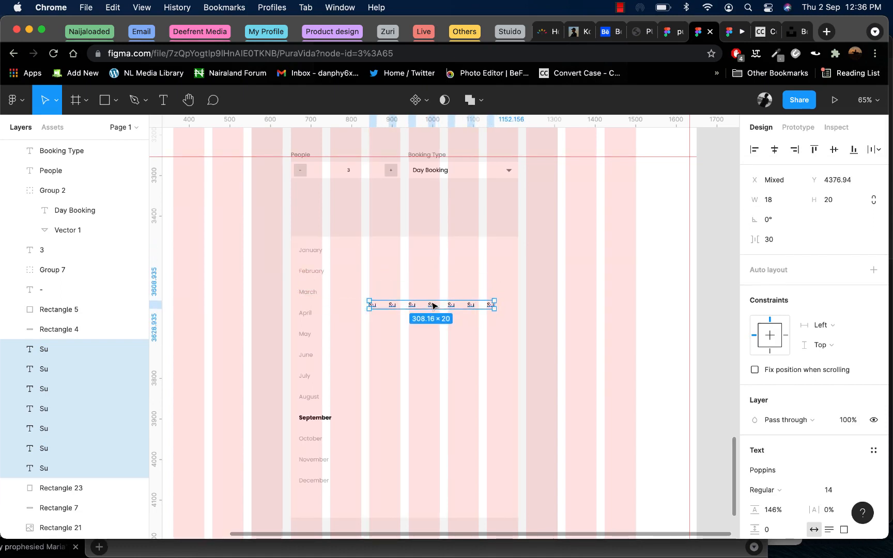
- Change the second, third and fourth labels in the weekday row to "Mo", "Tu" and "We"
scroll(424, 306, "up", 5)
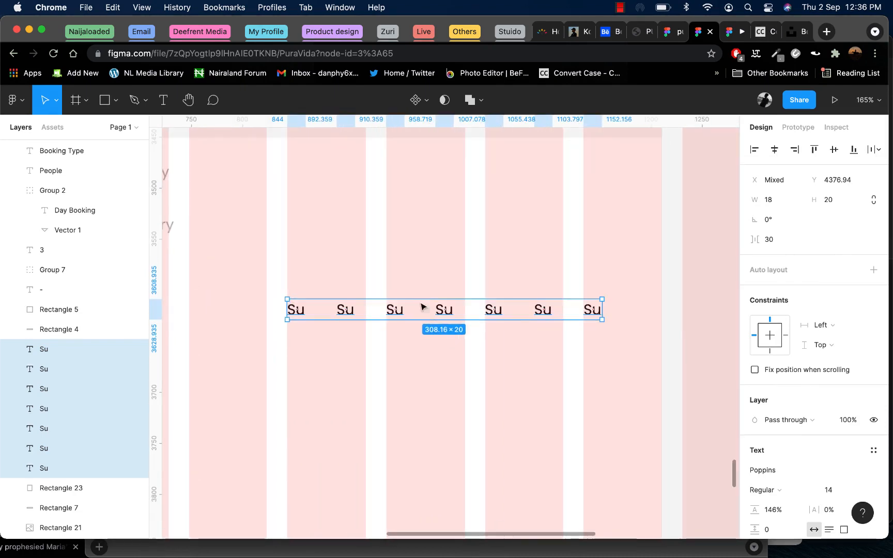
double_click(346, 310)
type("Mo")
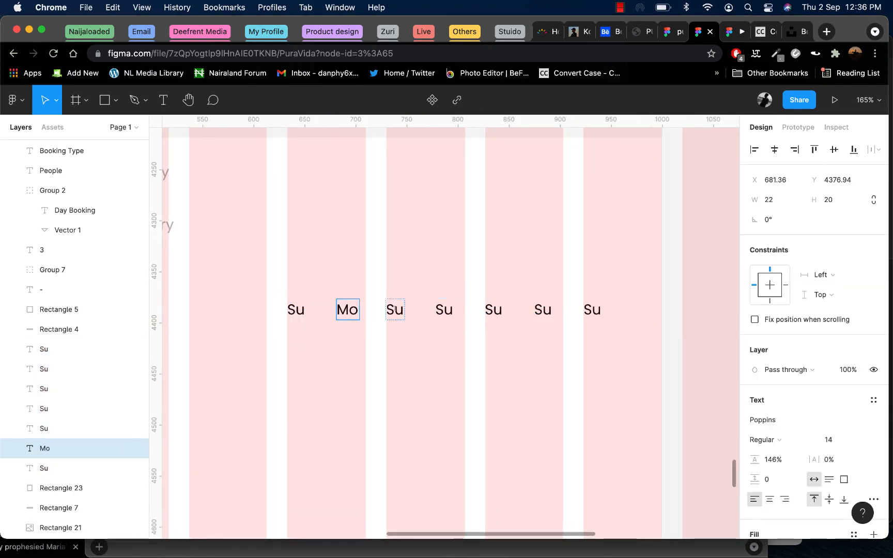
double_click(396, 310)
type("R")
key("BackSpace")
type("Tu")
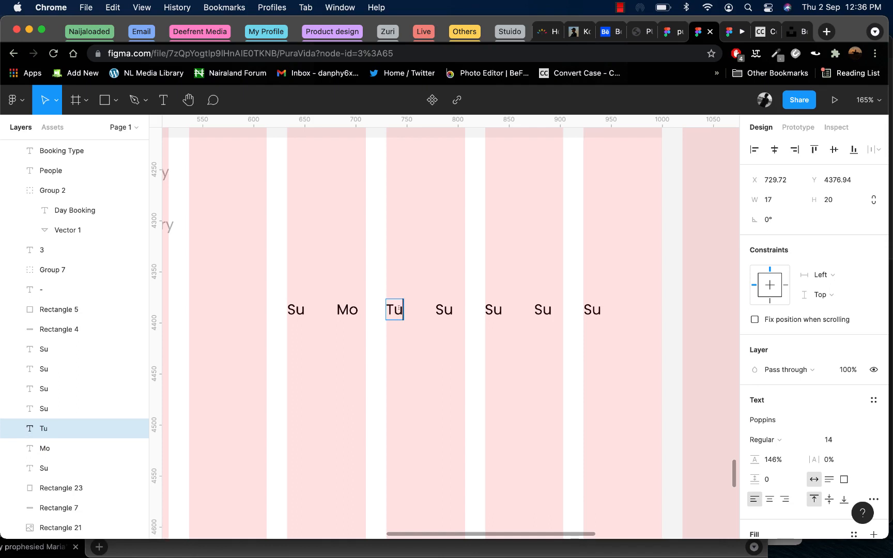
double_click(443, 310)
type("W")
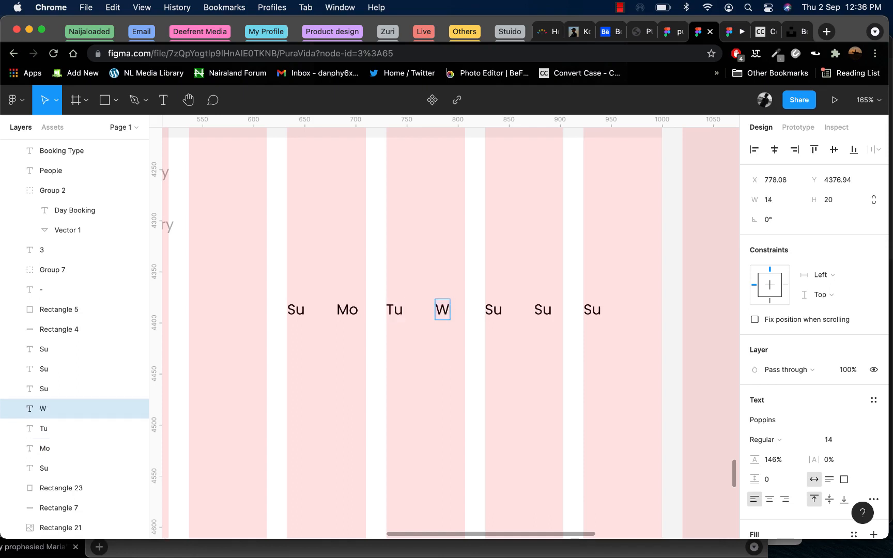
type("e")
- Change the last three labels in the weekday row to "Th", "Fr" and "Sa"
double_click(493, 311)
type("Th")
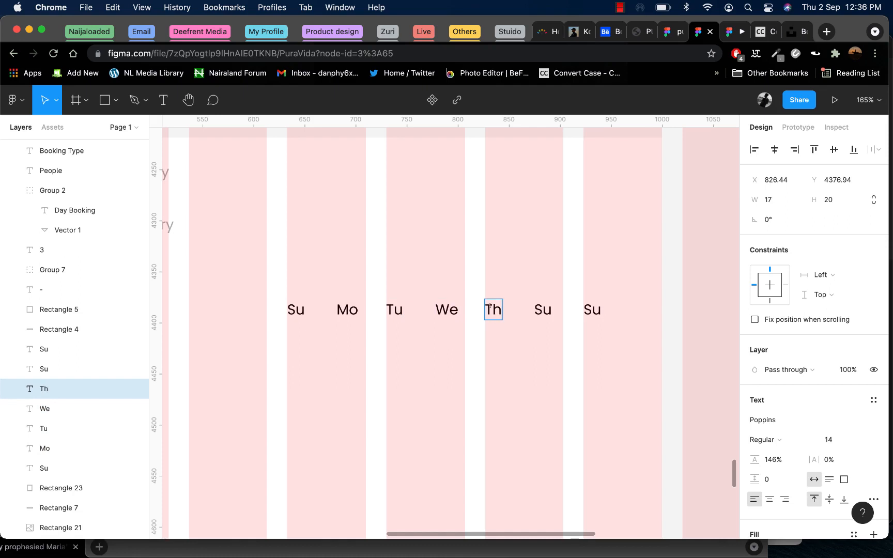
double_click(542, 310)
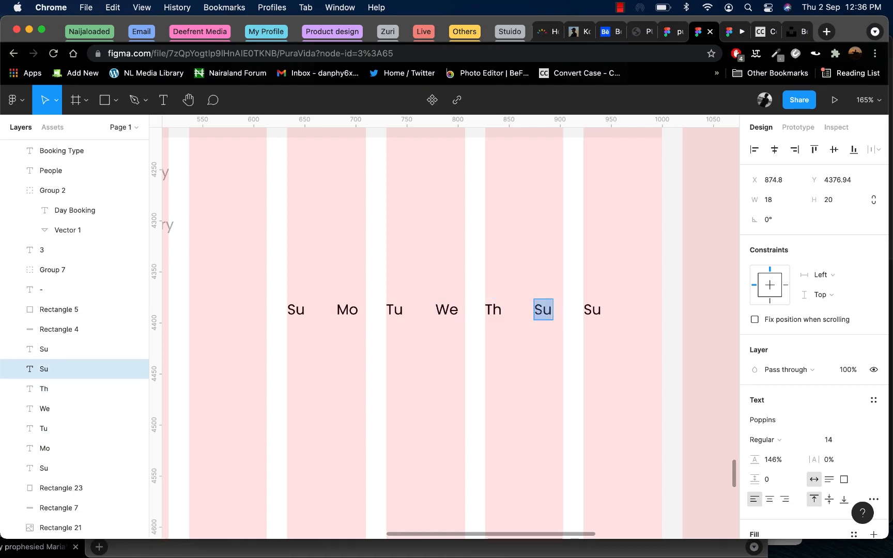
type("Fr")
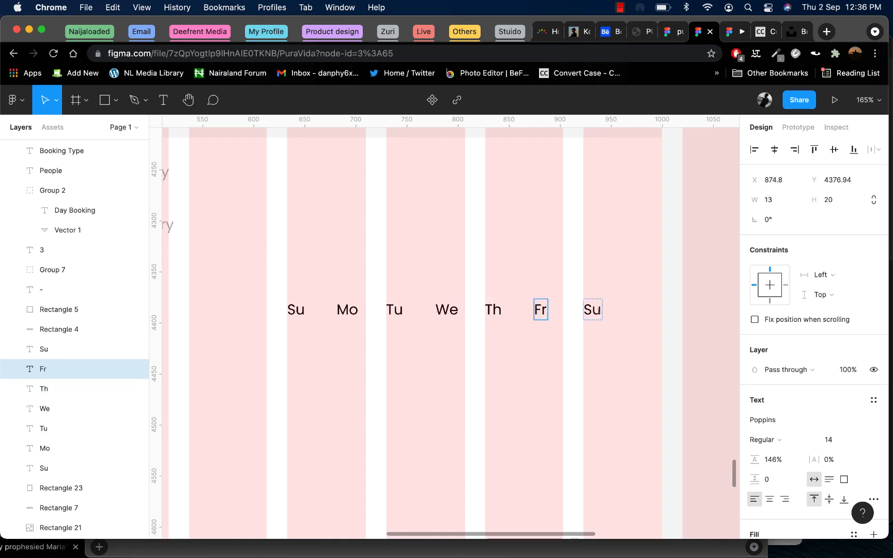
double_click(592, 310)
key("Right")
type("a")
key("BackSpace")
key("BackSpace")
type("s")
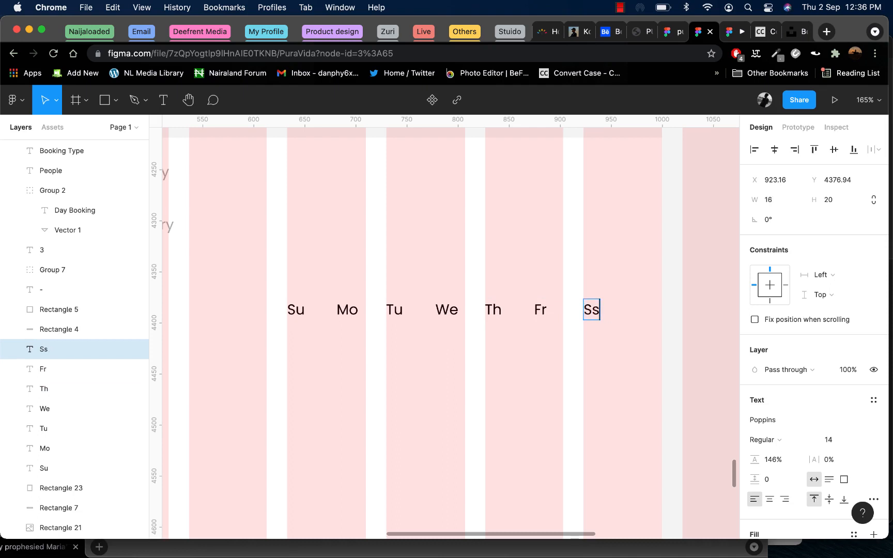
key("BackSpace")
type("a")
key("Escape")
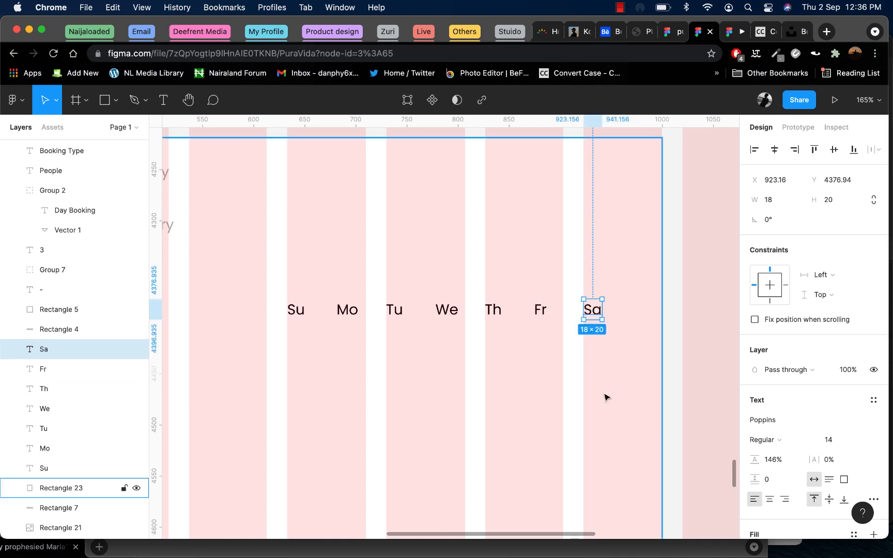
- Select the six weekday labels from "Mo" to "Sa" and move them slightly right, leaving a gap of about 40 after "Su"
scroll(451, 387, "down", 5)
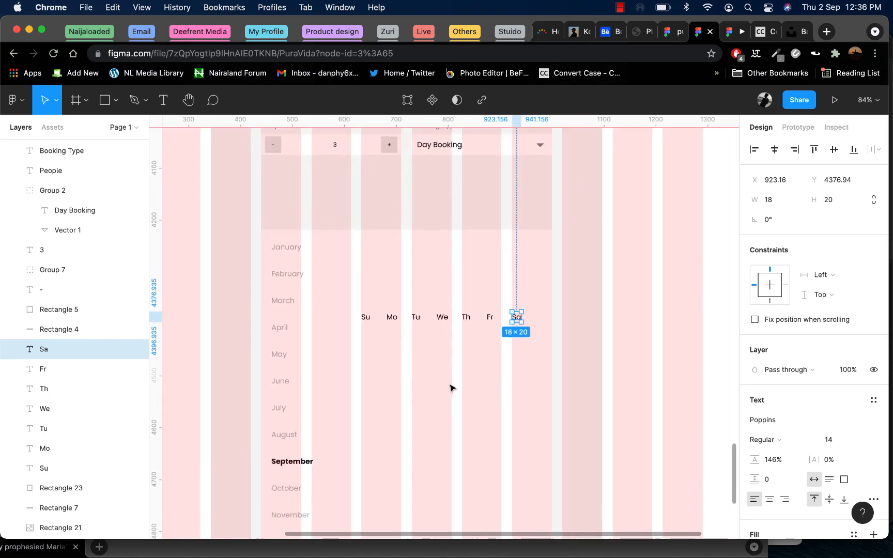
left_click(392, 316)
left_click(416, 317, "shift")
left_click(446, 321, "shift")
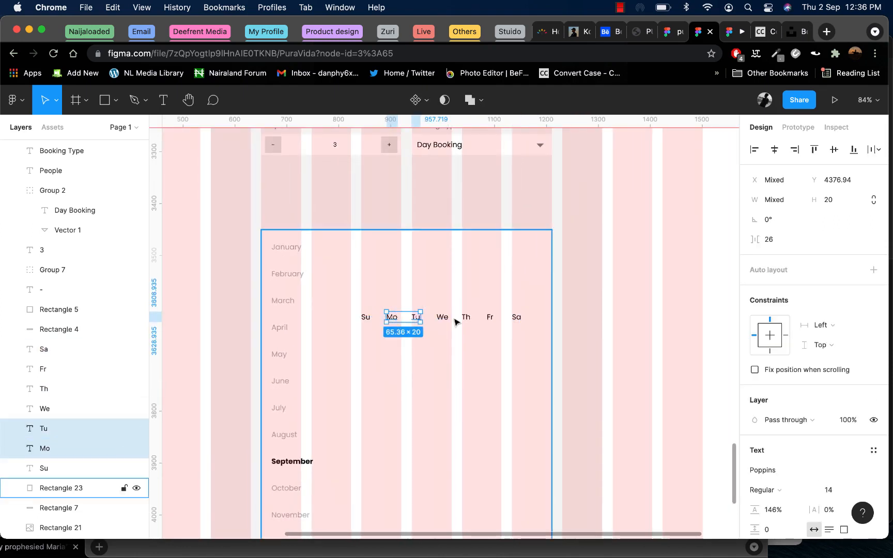
left_click(444, 321, "shift")
left_click(394, 319)
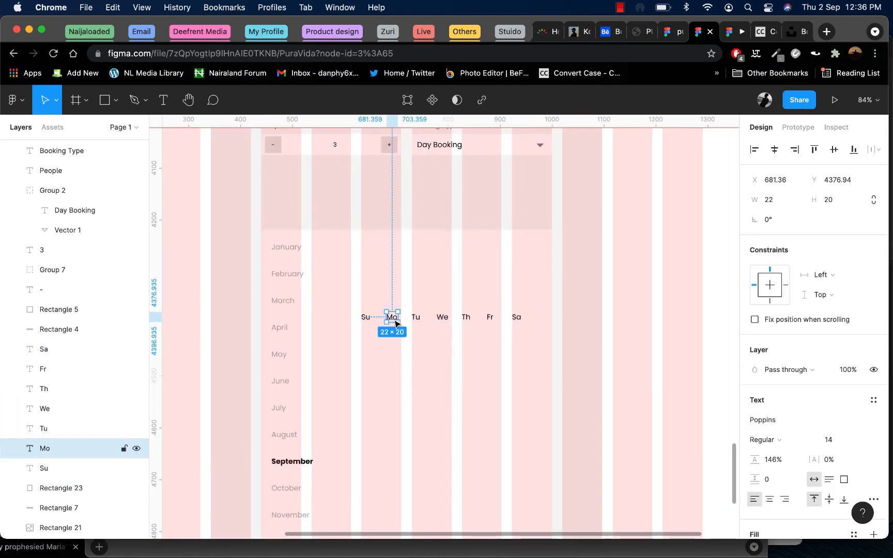
left_click(416, 319, "shift")
left_click(442, 318, "shift")
left_click(466, 318, "shift")
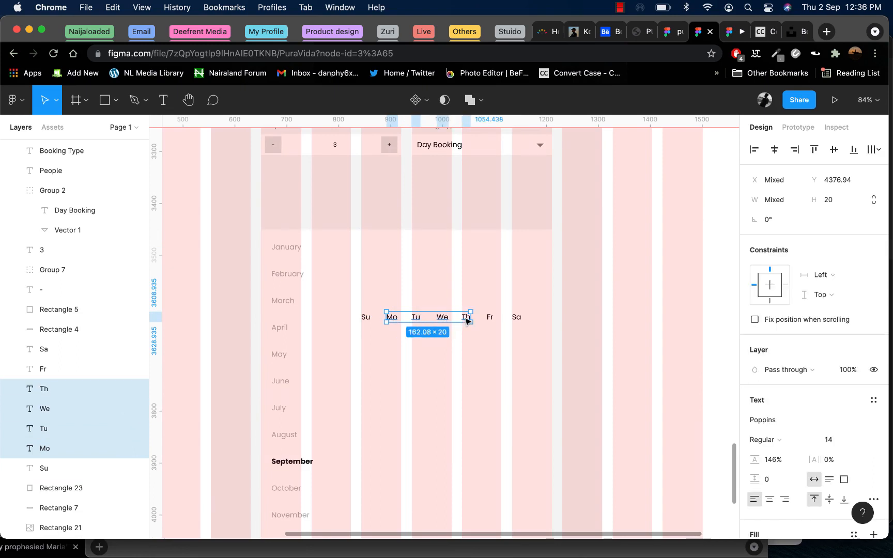
left_click(490, 318, "shift")
left_click(517, 319, "shift")
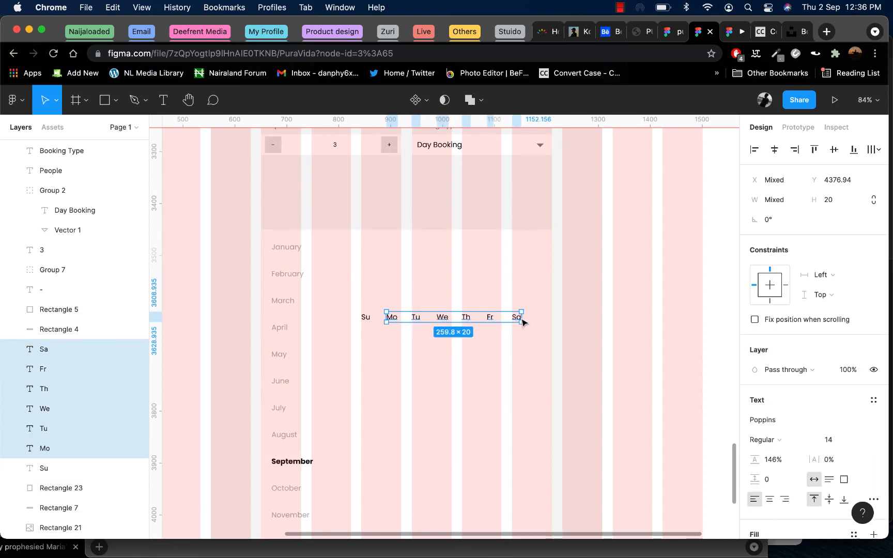
mouse_move(522, 320)
left_mouse_down()
mouse_move(531, 320)
mouse_move(522, 321)
left_mouse_up()
- Move the five labels from "Tu" to "Sa" right along the row until the gap after "Mo" is 40
left_click(423, 321)
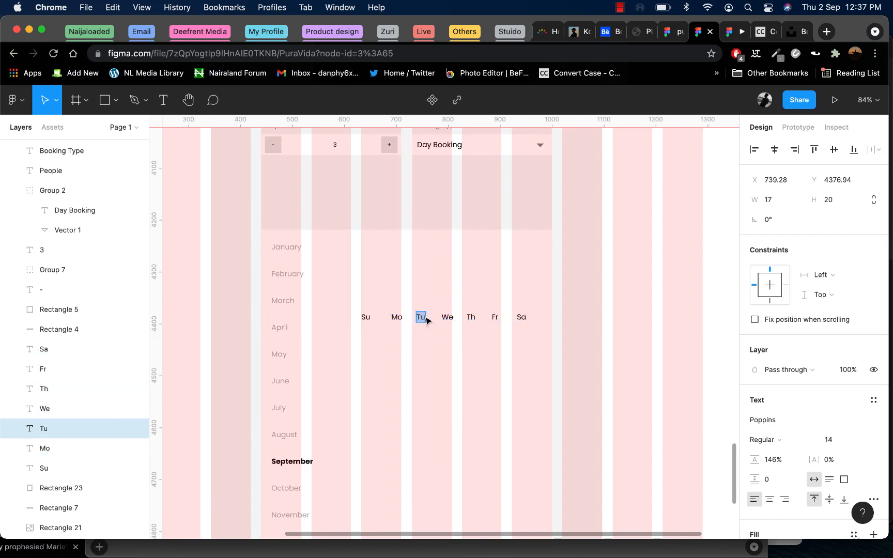
left_click(447, 318)
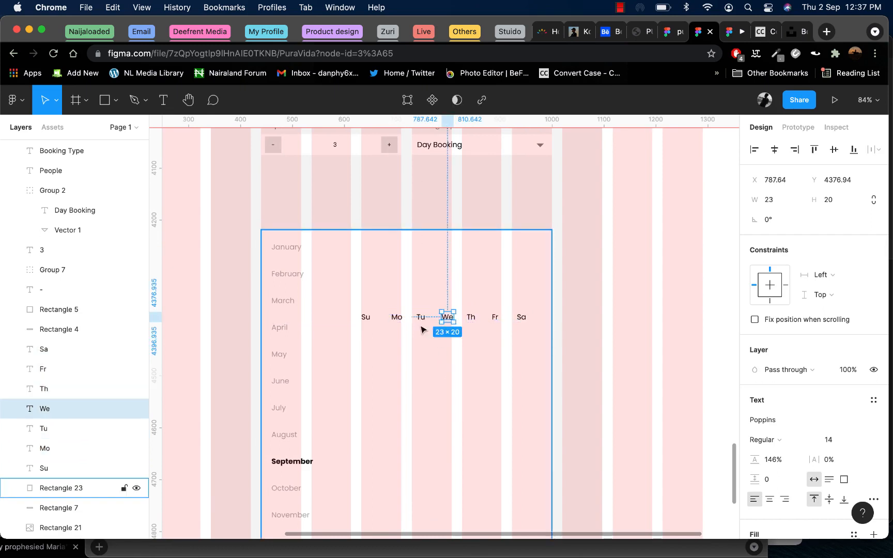
left_click(421, 317, "shift")
left_click(471, 318, "shift")
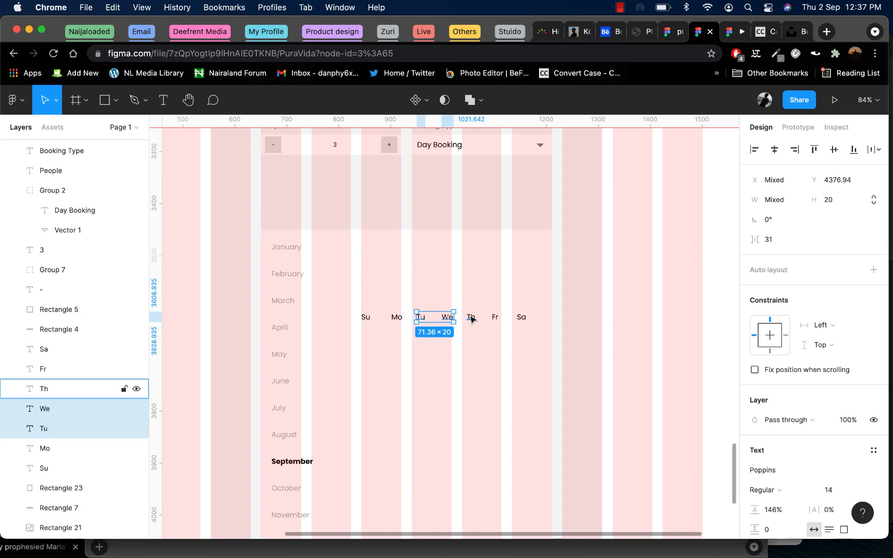
left_click(496, 319, "shift")
left_click(522, 318, "shift")
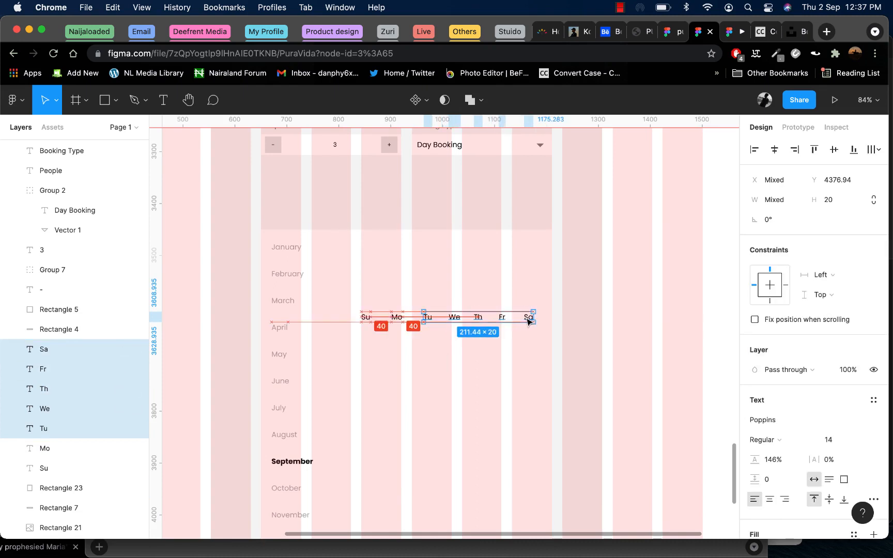
- Shift the four labels "We", "Th", "Fr" and "Sa" slightly further right along the weekday row
left_click(482, 359)
left_click(454, 316)
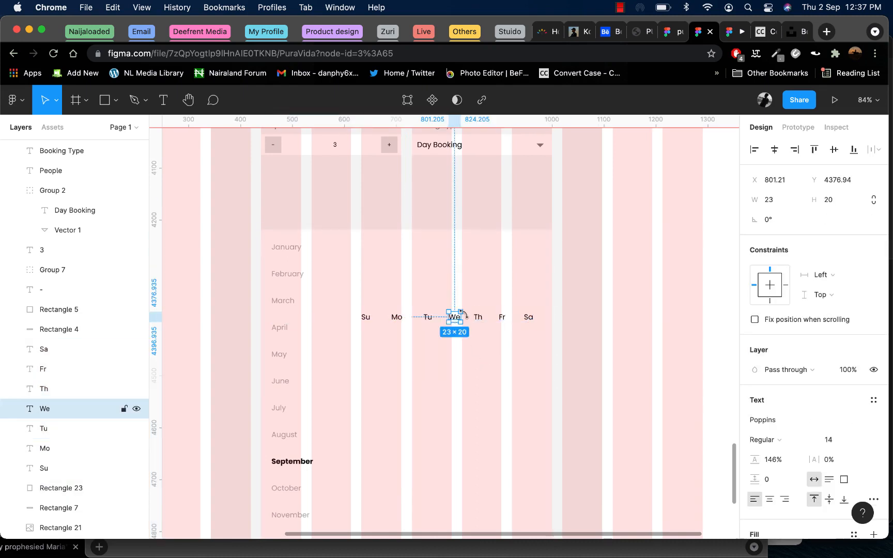
left_click(481, 319, "shift")
left_click(501, 318, "shift")
left_click(523, 319, "shift")
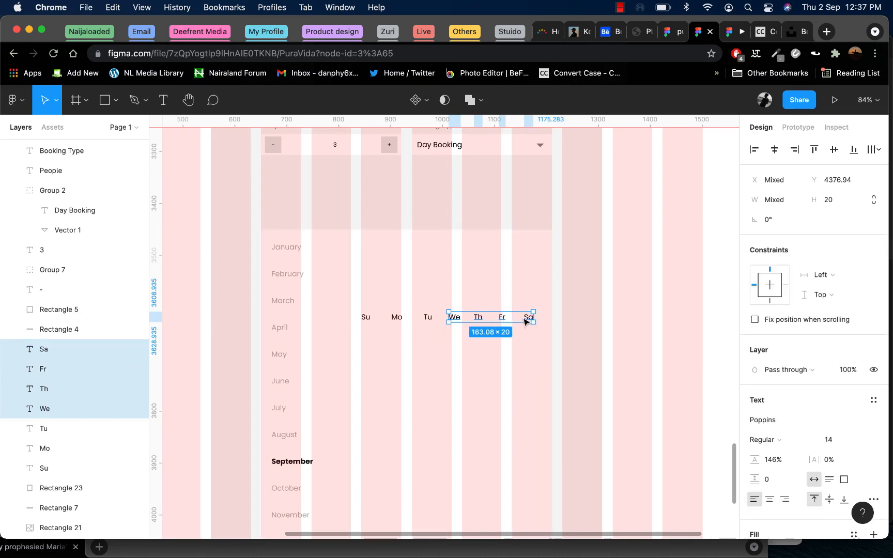
- Distribute all seven weekday labels from "Su" to "Sa" with equal horizontal spacing
left_click(428, 318, "shift")
left_click(397, 317, "shift")
left_click(366, 317, "shift")
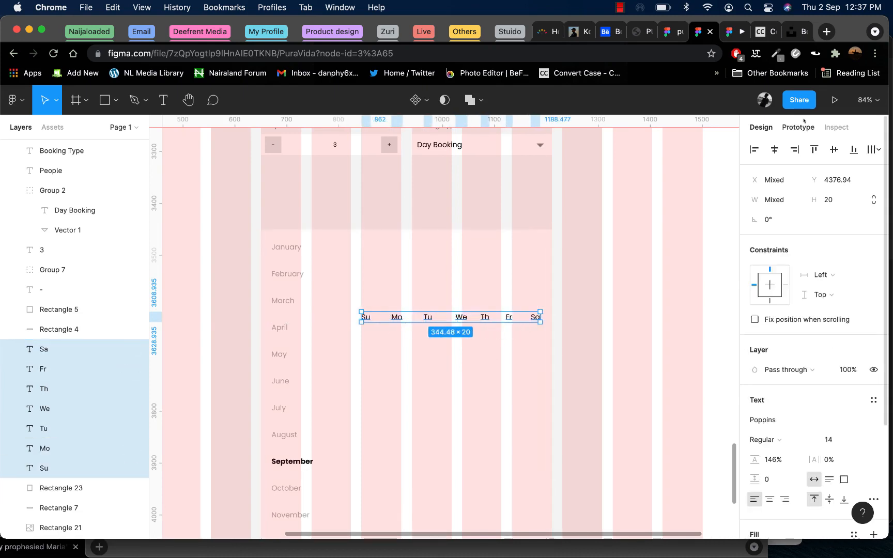
left_click(873, 150)
left_click(788, 205)
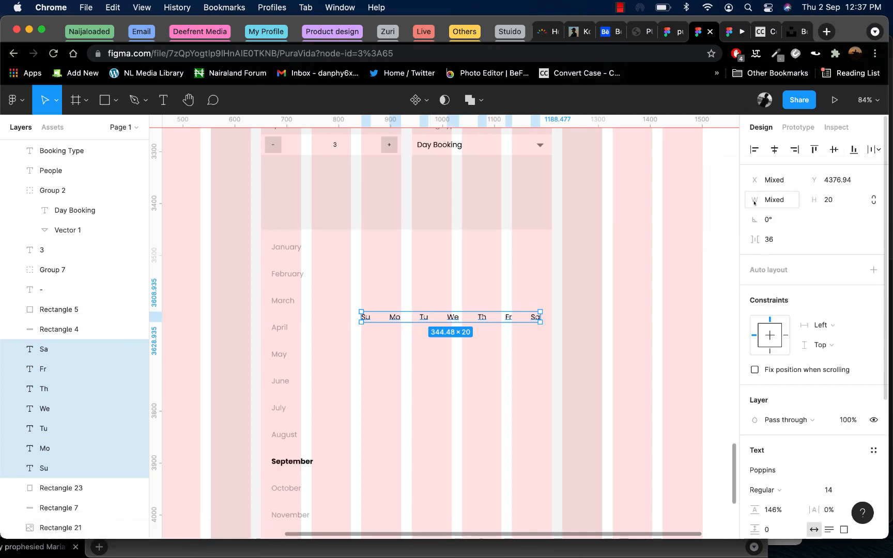
left_click(492, 344)
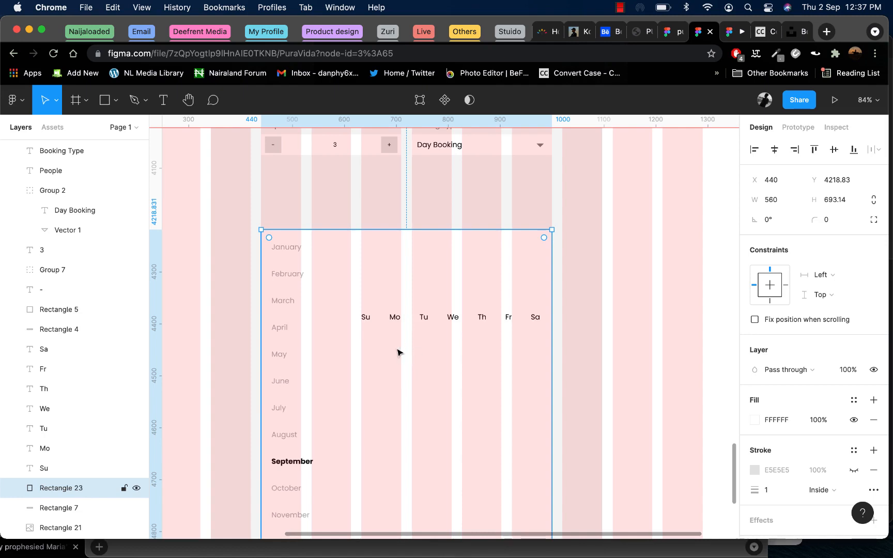
- Open the macOS Calendar app, check which weekday September 2021 starts on, and return to the design in Chrome
key("F4")
type("cal")
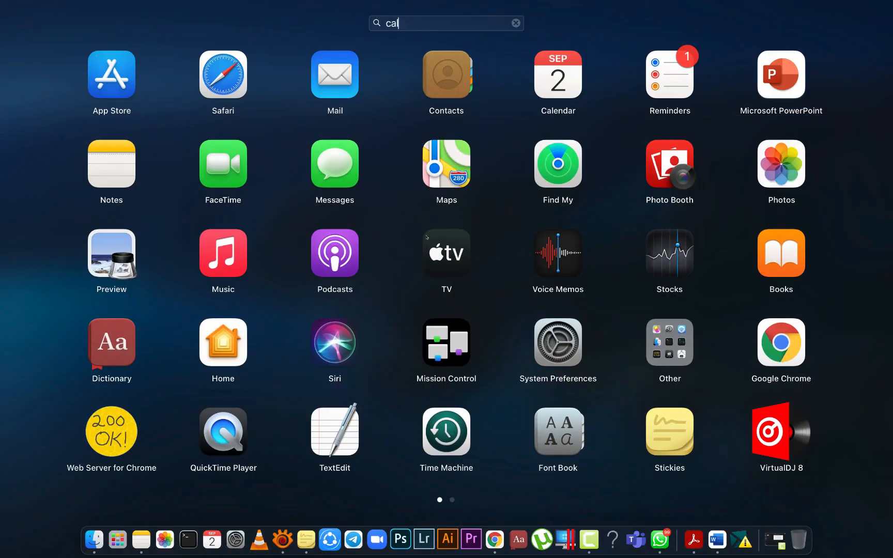
left_click(501, 80)
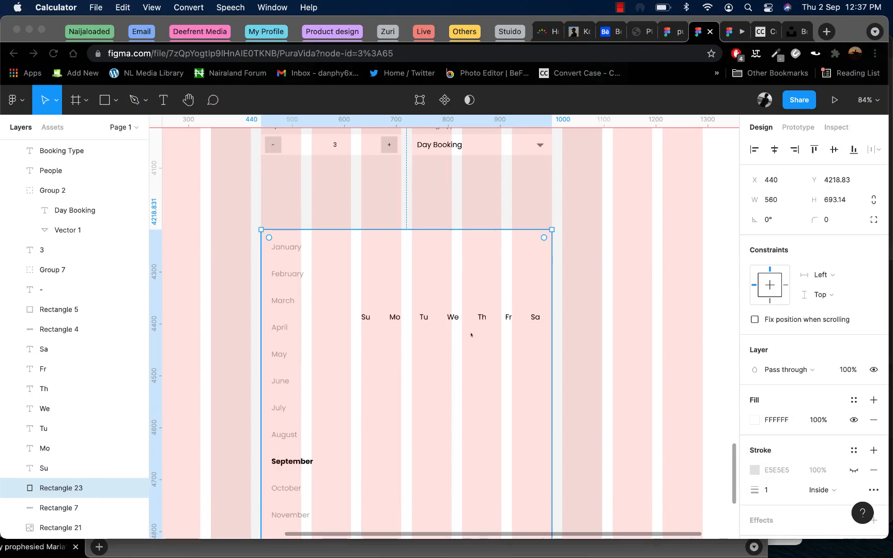
key("F4")
type("cal")
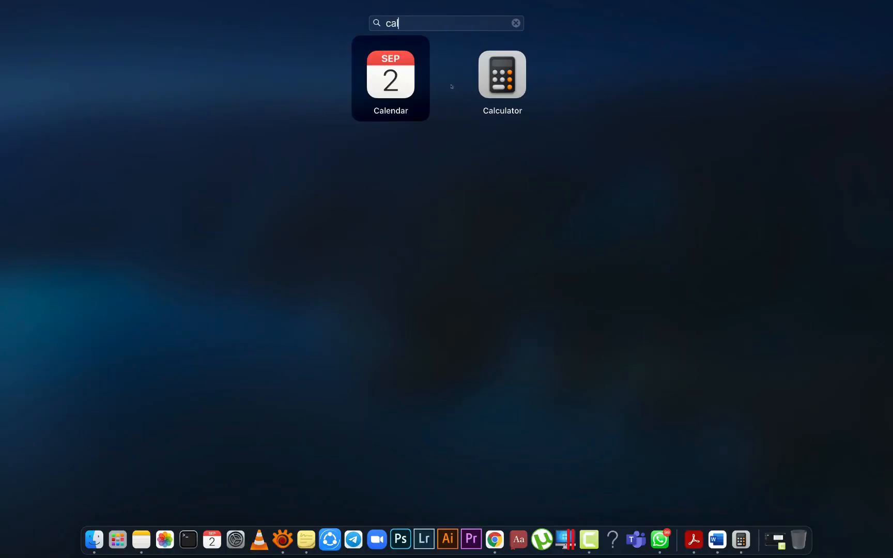
left_click(501, 77)
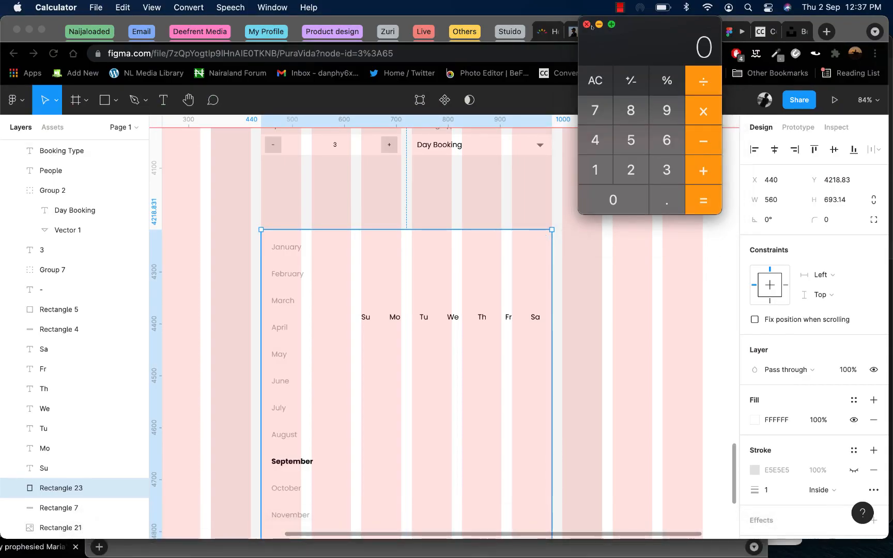
left_click(588, 25)
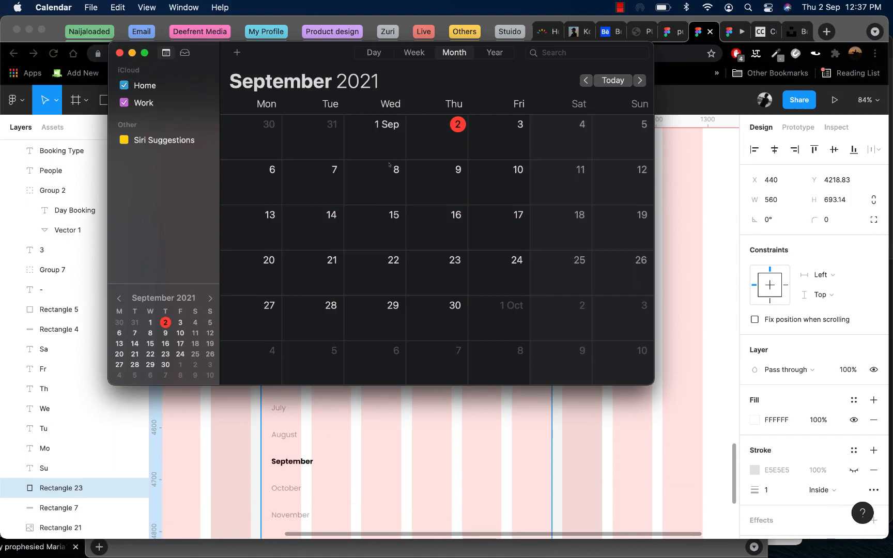
left_click(382, 431)
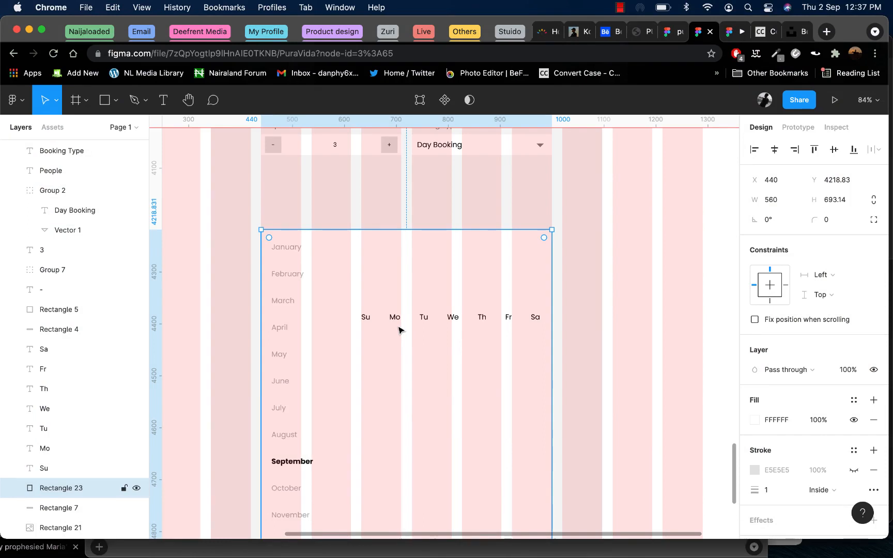
- Duplicate the "We" label straight below itself and change the copy's text to "1"
double_click(453, 362)
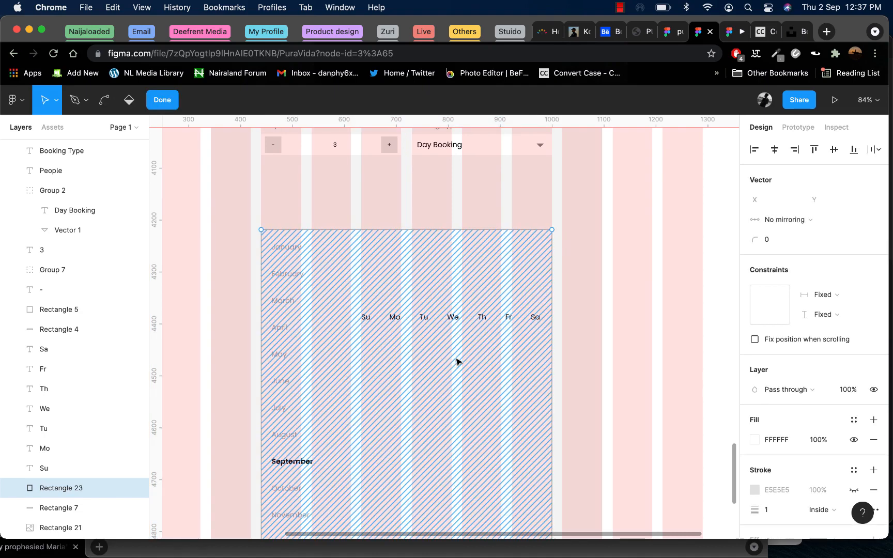
key("Escape")
left_click(454, 318)
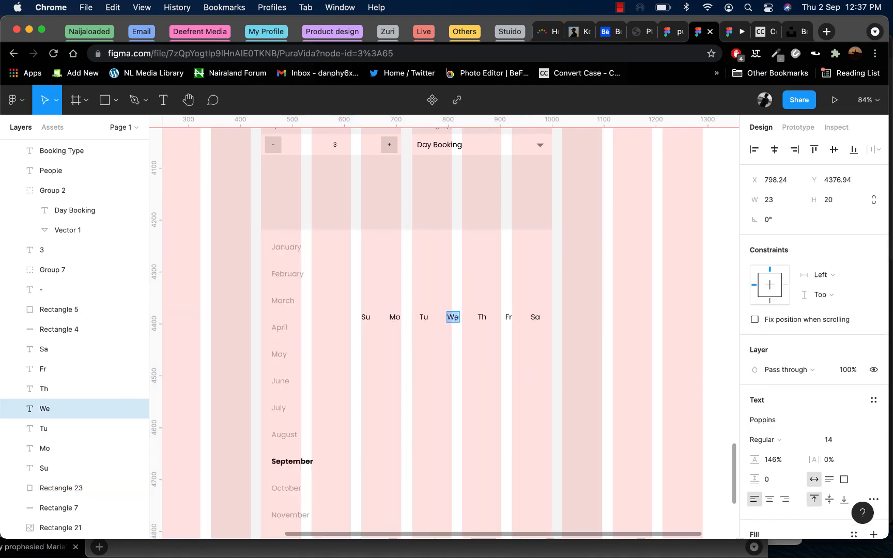
left_click_drag(454, 318, 454, 343)
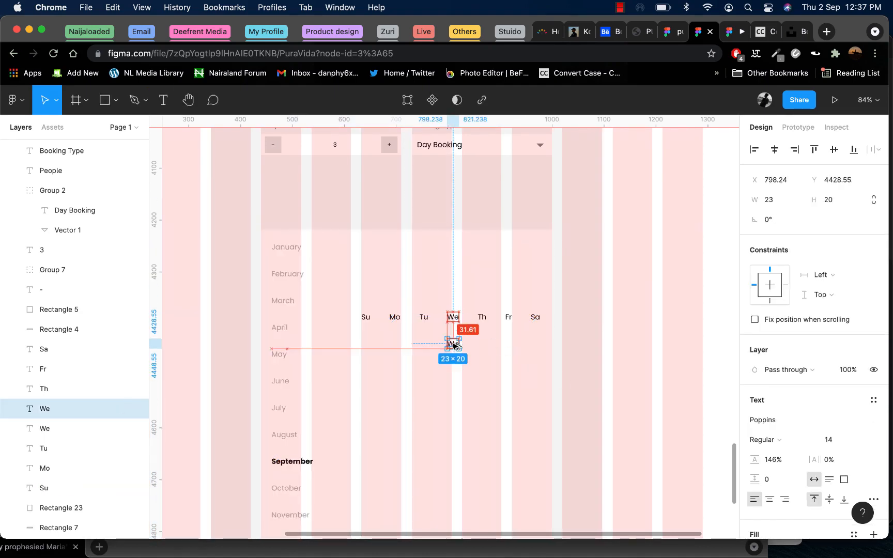
double_click(453, 343)
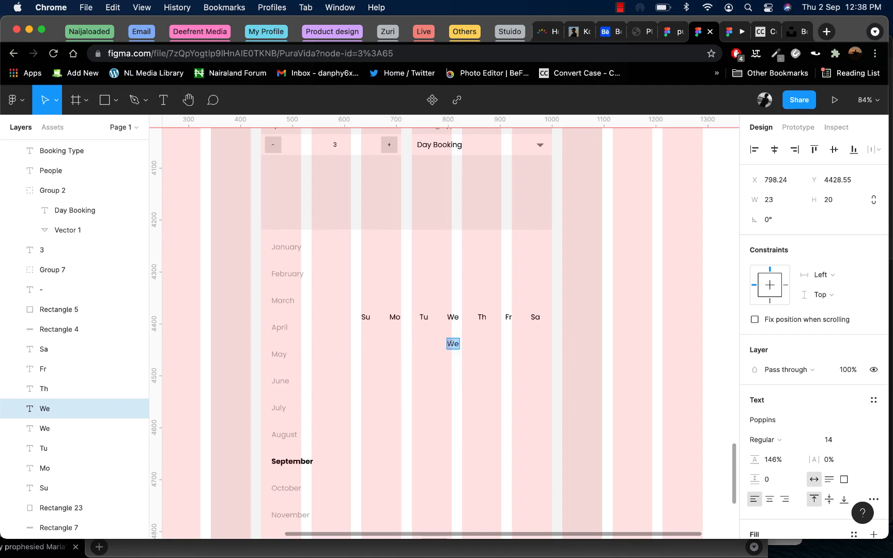
type("1")
key("Escape")
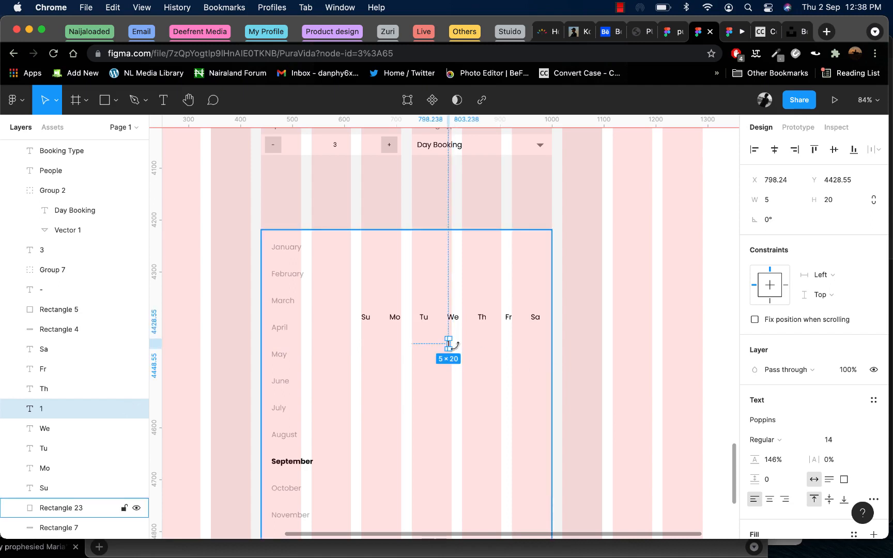
- Centre the "1" beneath "We" and duplicate it beneath "Th", "Fr" and "Sa"
scroll(448, 345, "up", 5)
left_click_drag(447, 345, 457, 347)
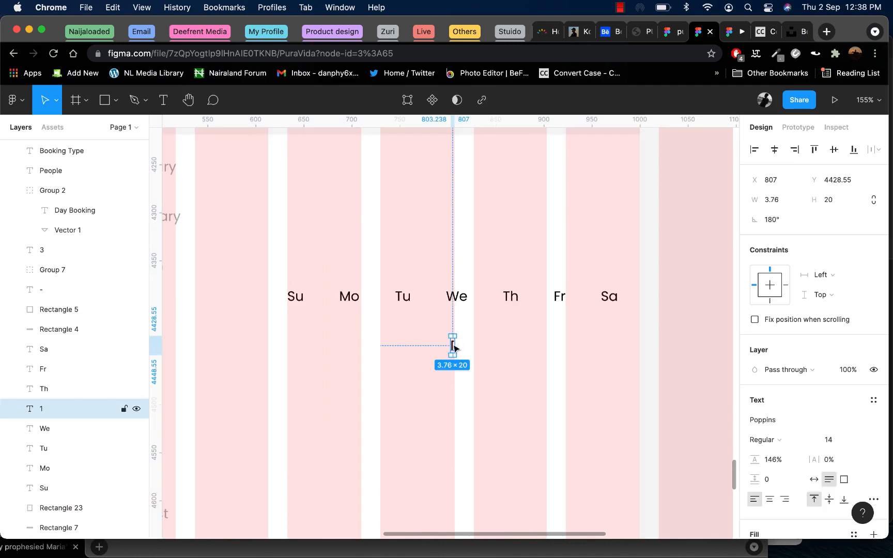
double_click(454, 345)
double_click(448, 345)
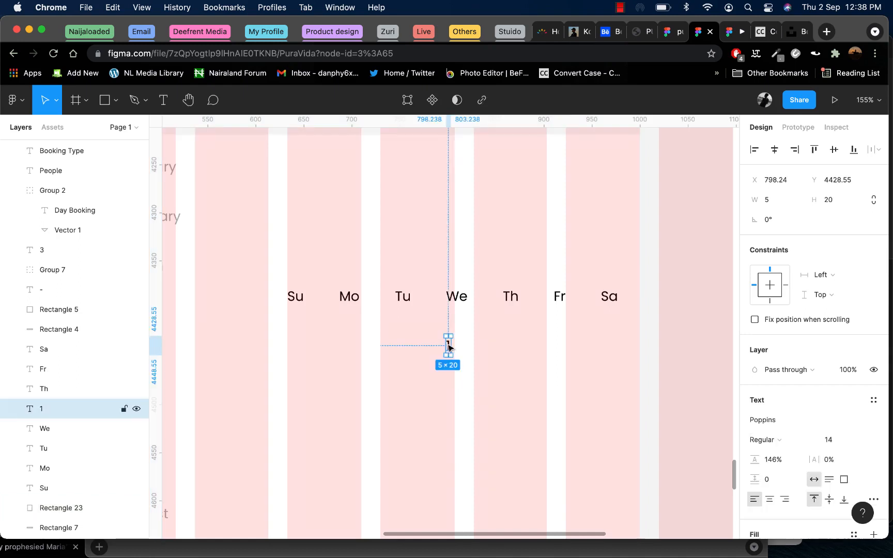
key("Escape")
left_click_drag(457, 348, 611, 343)
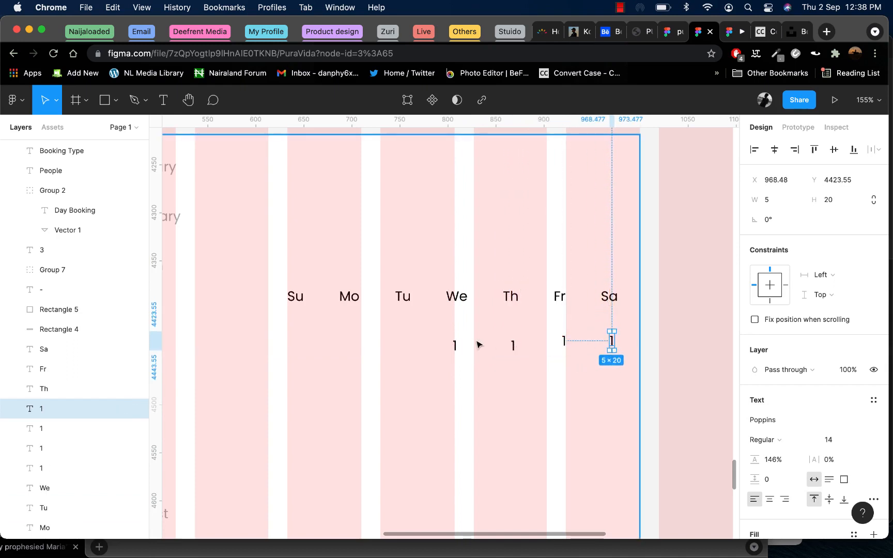
- Change the date labels beneath "Th", "Fr" and "Sa" to "2", "3" and "4"
left_click(515, 344)
left_click(512, 345)
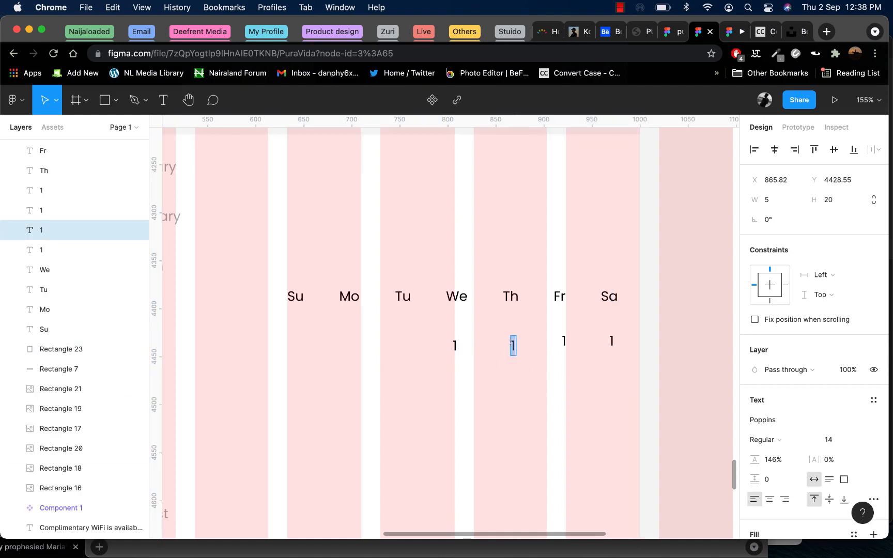
type("2")
double_click(564, 341)
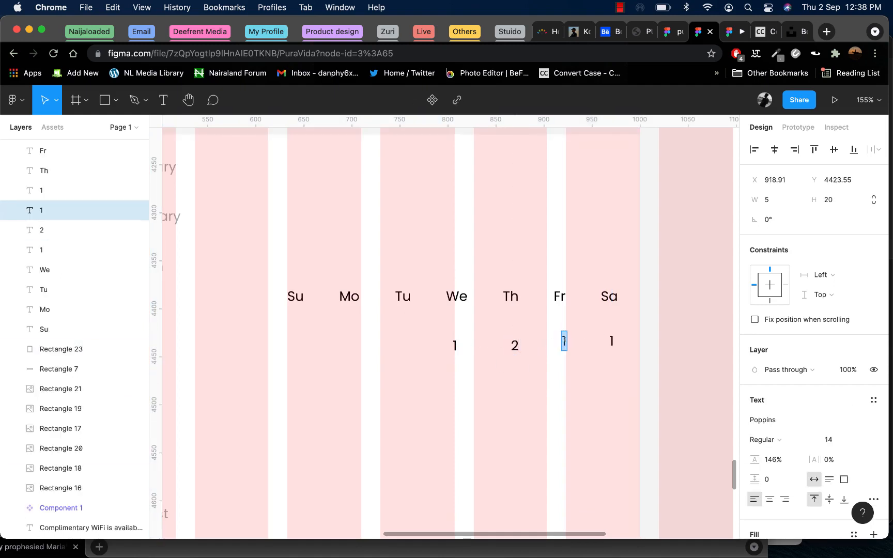
type("3")
left_click(611, 341)
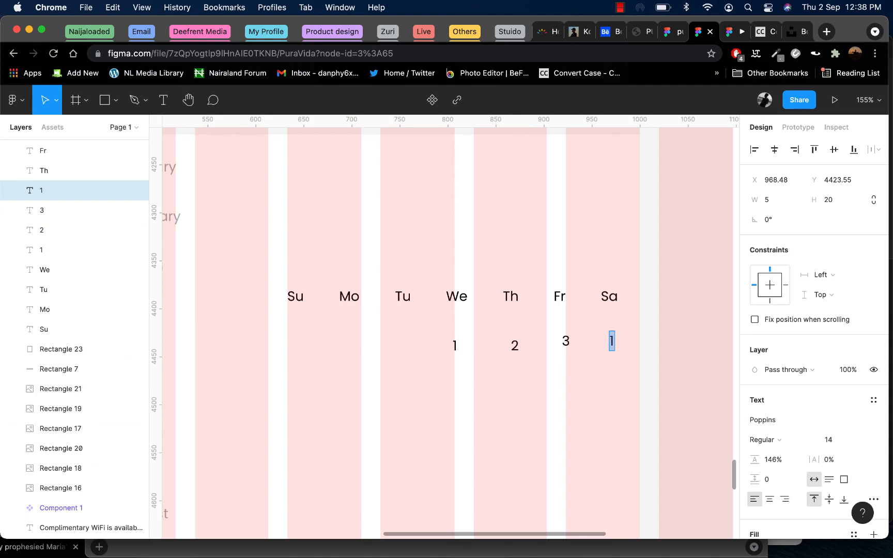
type("4")
- Distribute the date labels 1 to 4 with equal horizontal spacing and align their bottom edges
left_click(566, 341, "shift")
left_click(514, 345, "shift")
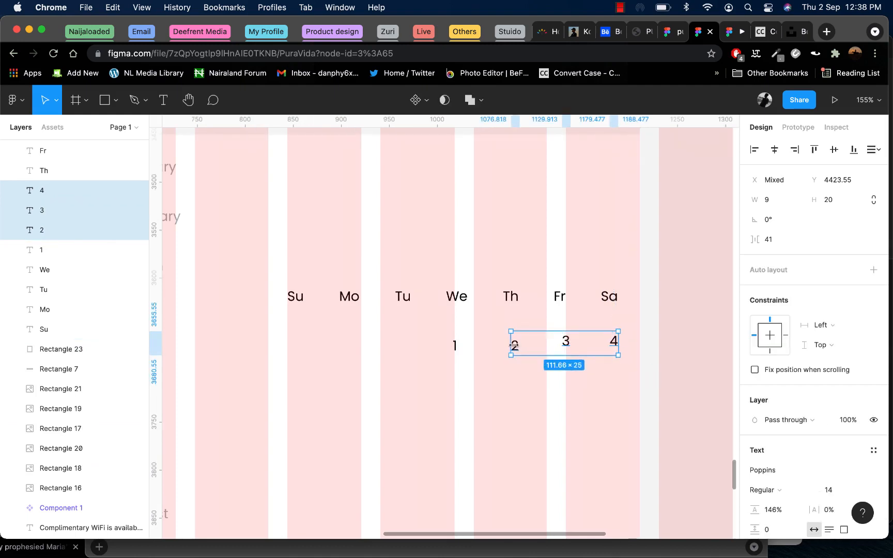
left_click(455, 346, "shift")
left_click(871, 150)
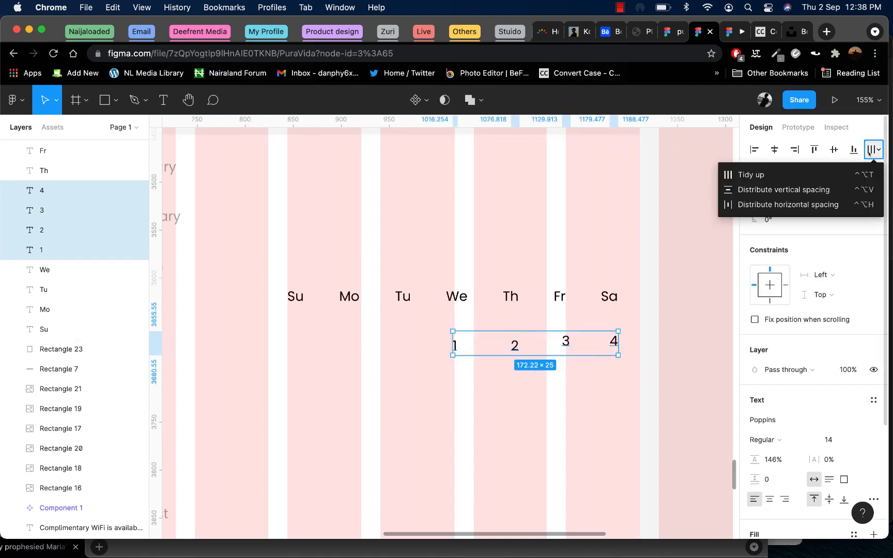
left_click(787, 205)
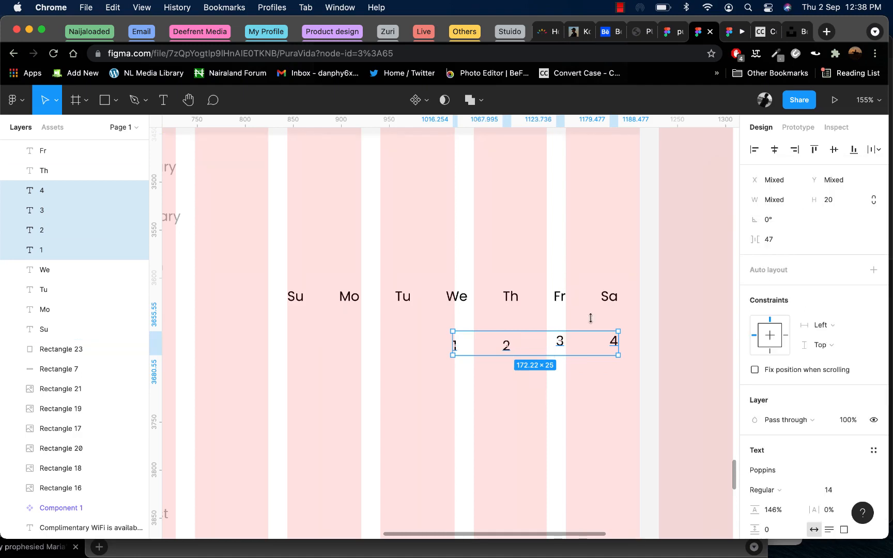
left_click(854, 150)
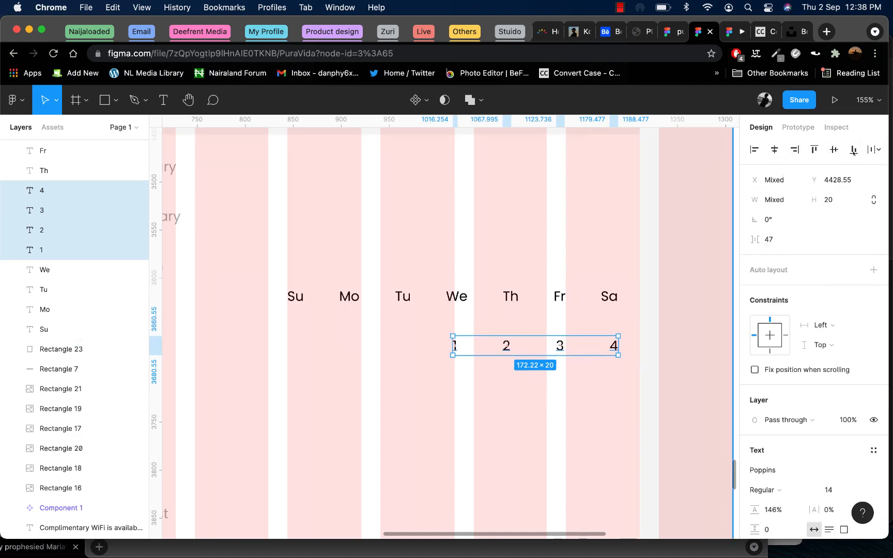
- Duplicate the date labels 1 to 4 into a new row 20 px below, starting beneath "Su"
left_click(570, 410)
scroll(542, 363, "down", 3)
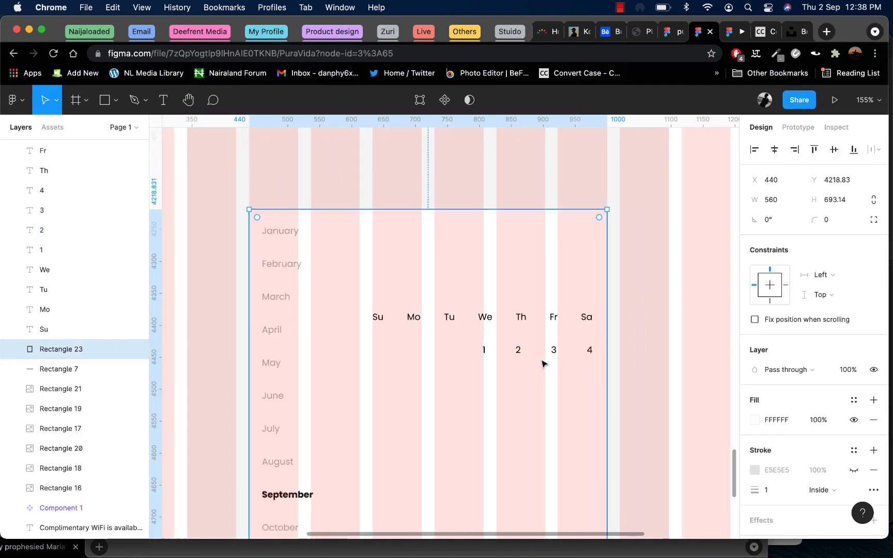
left_click(517, 351)
left_click(484, 352)
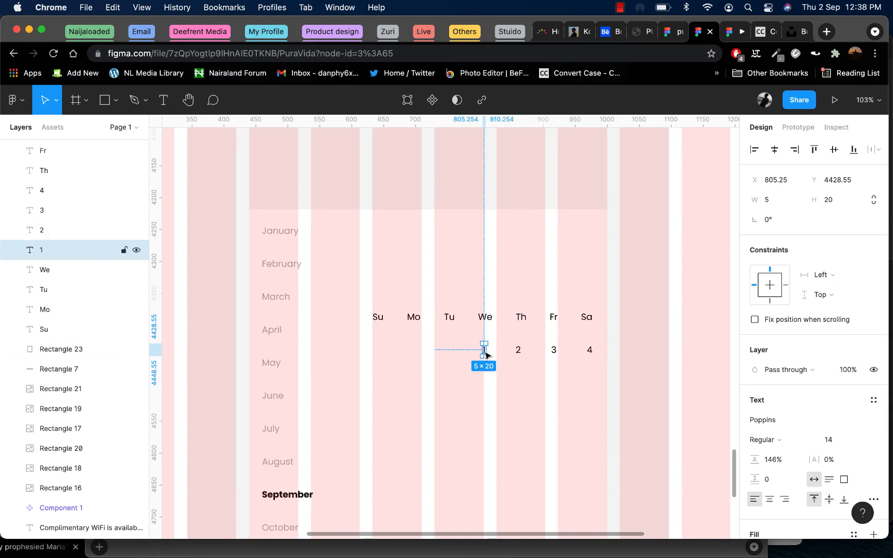
left_click(519, 351, "shift")
left_click(554, 352, "shift")
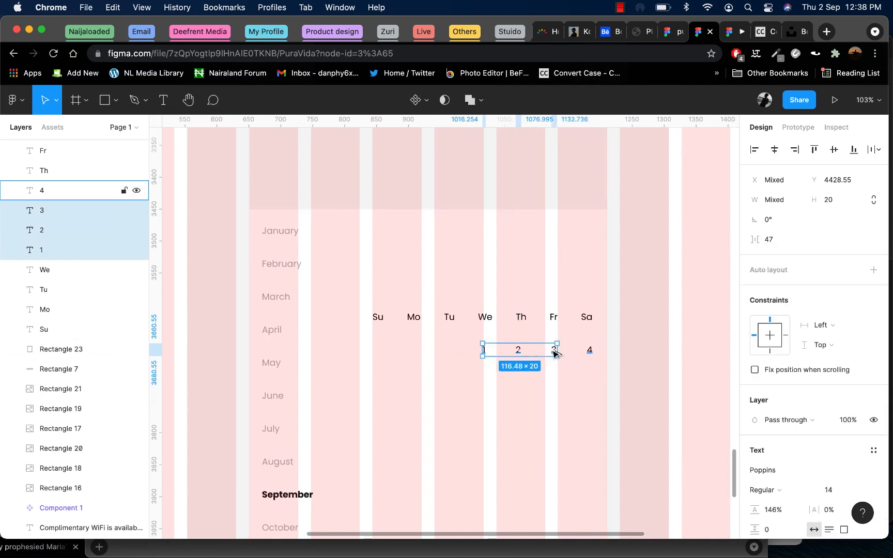
left_click(589, 351, "shift")
left_click_drag(551, 355, 440, 383)
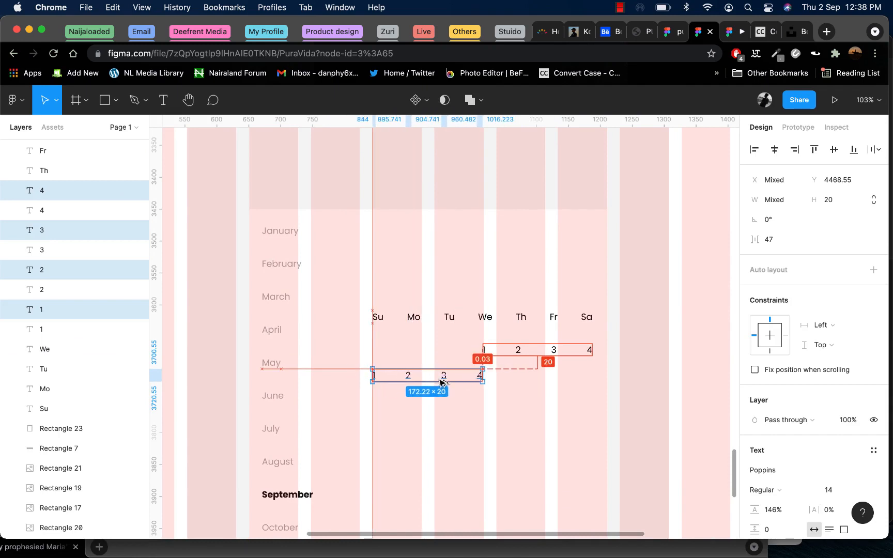
left_click_drag(440, 382, 439, 383)
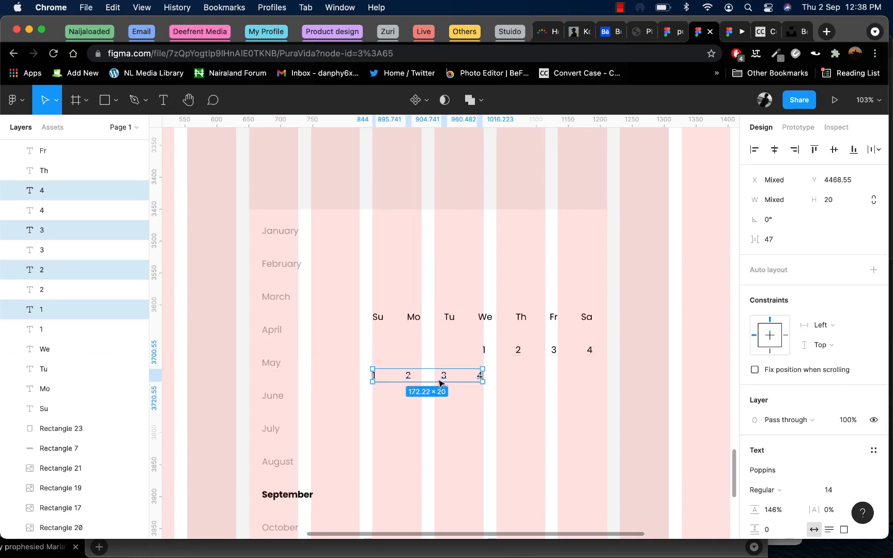
- Change the second date row's labels beneath "Su", "Mo", "Tu" and "We" to "5", "6", "7" and "8"
left_click(371, 375)
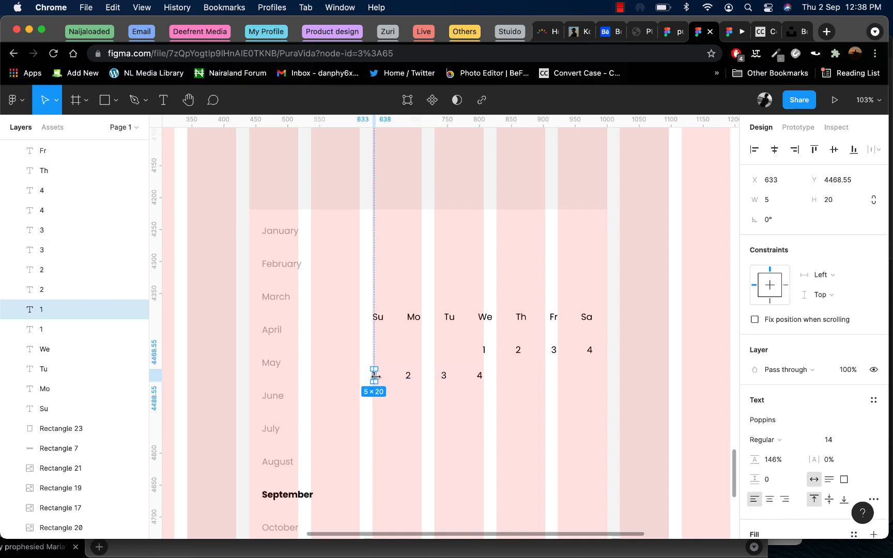
scroll(371, 374, "up", 5)
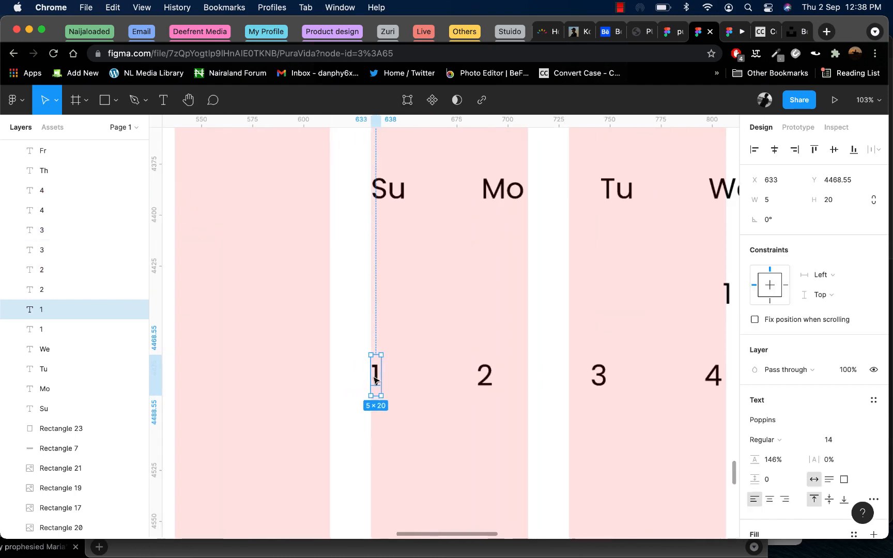
double_click(374, 373)
type("5")
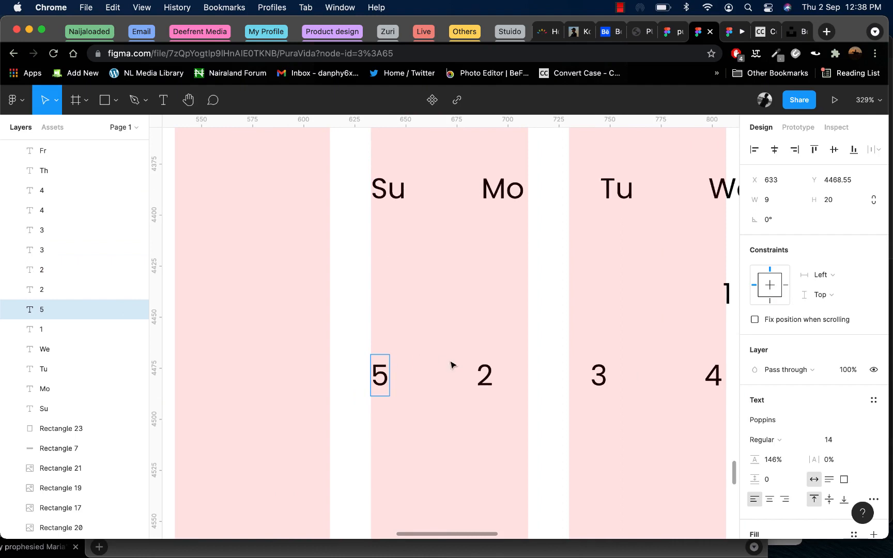
left_click(485, 375)
double_click(485, 375)
type("6")
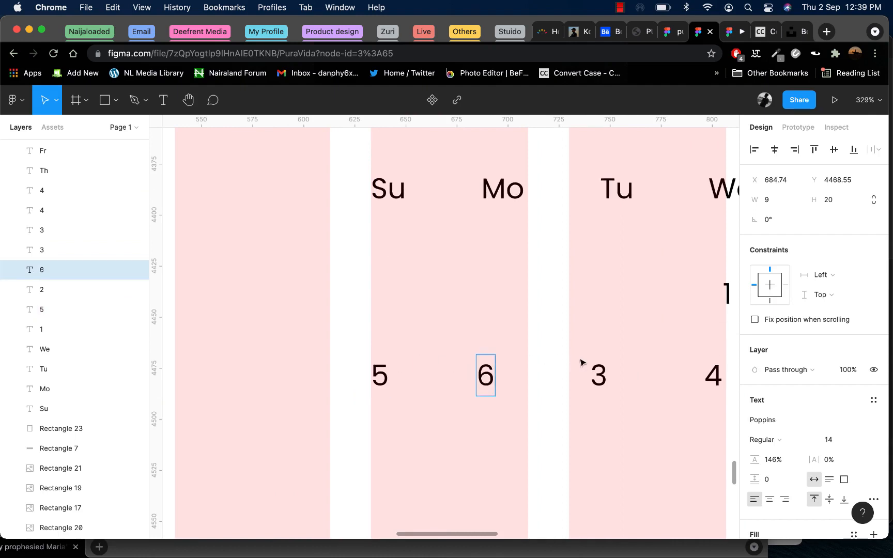
double_click(599, 375)
type("7")
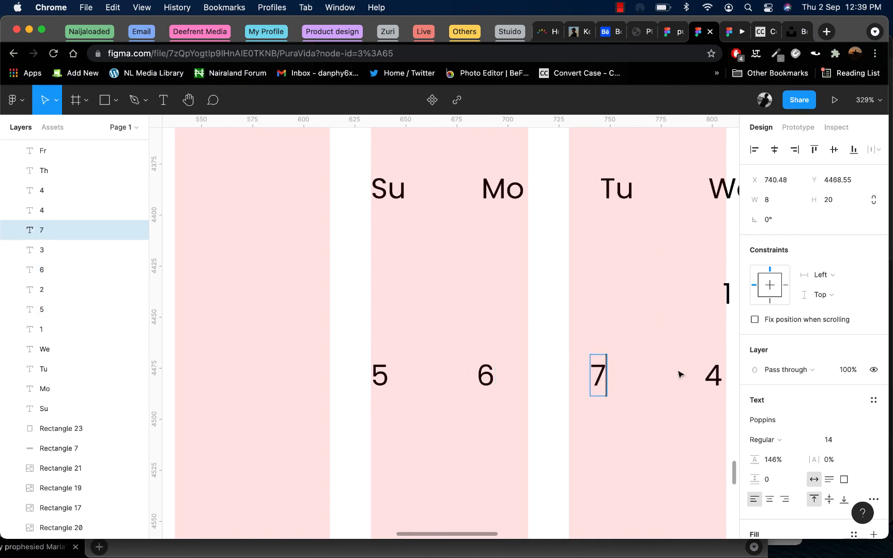
scroll(702, 379, "down", 5)
double_click(606, 371)
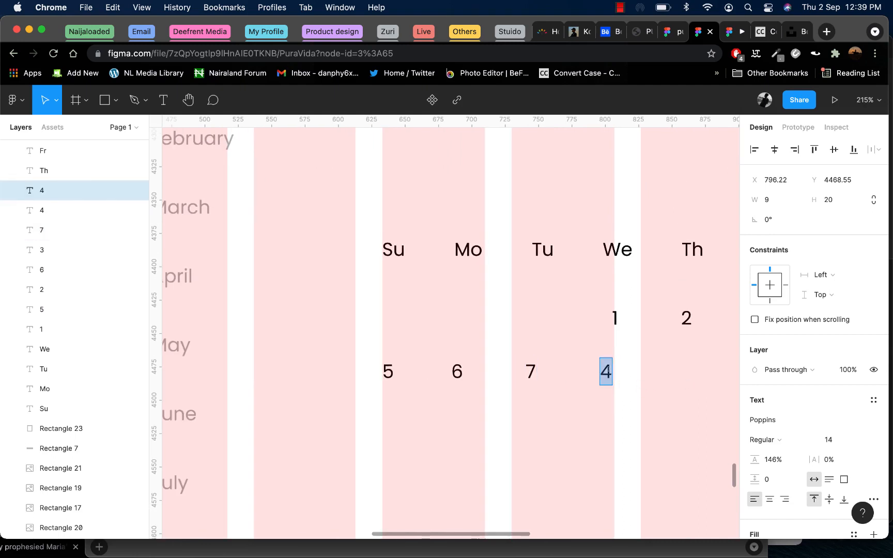
type("8")
key("Escape")
- Duplicate the "8" label along its row beneath "Th", "Fr" and "Sa"
scroll(593, 456, "down", 5)
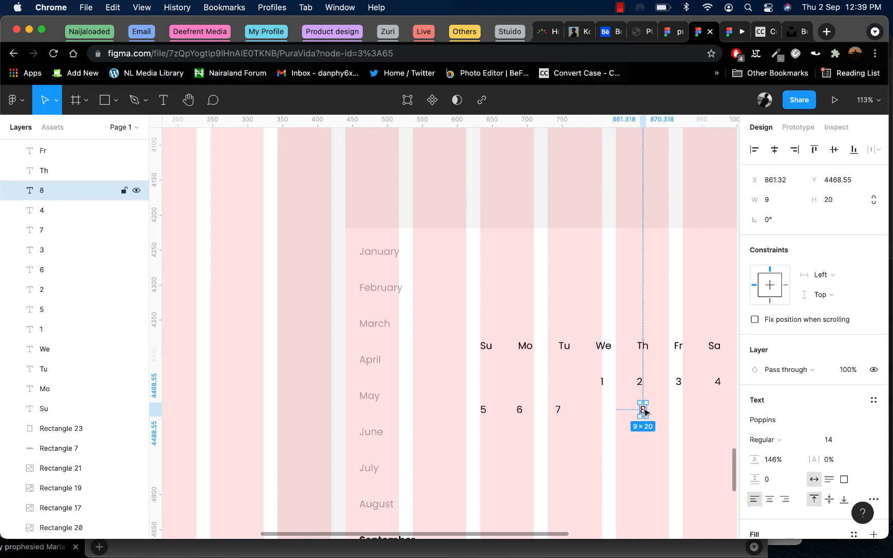
key("alt")
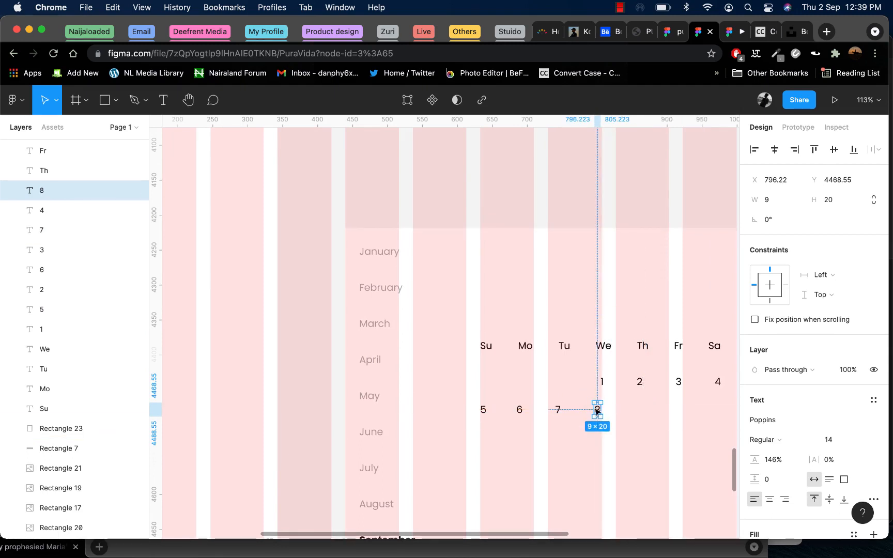
left_click_drag(598, 412, 679, 412)
scroll(679, 413, "right", 1)
scroll(678, 415, "right", 2)
left_click_drag(579, 409, 620, 408)
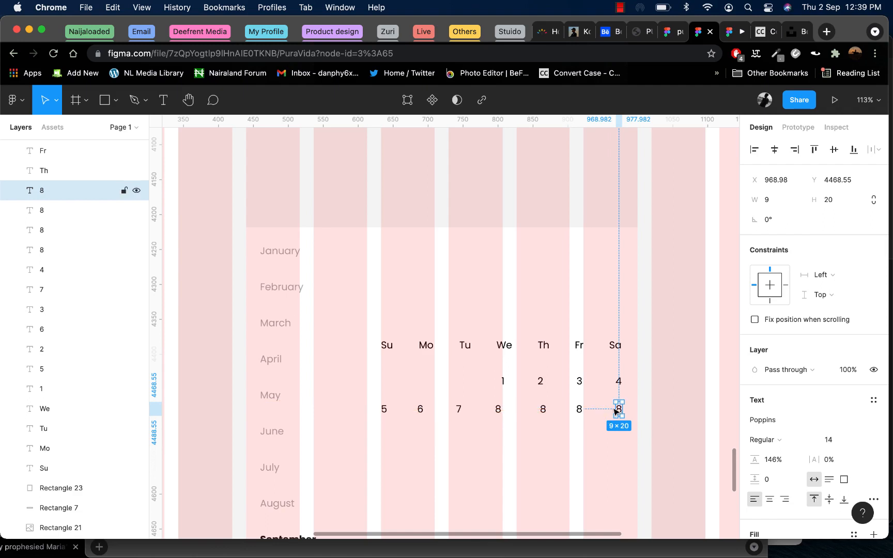
- Change the copied labels beneath "Th", "Fr" and "Sa" to "9", "10" and "11"
left_click(543, 409)
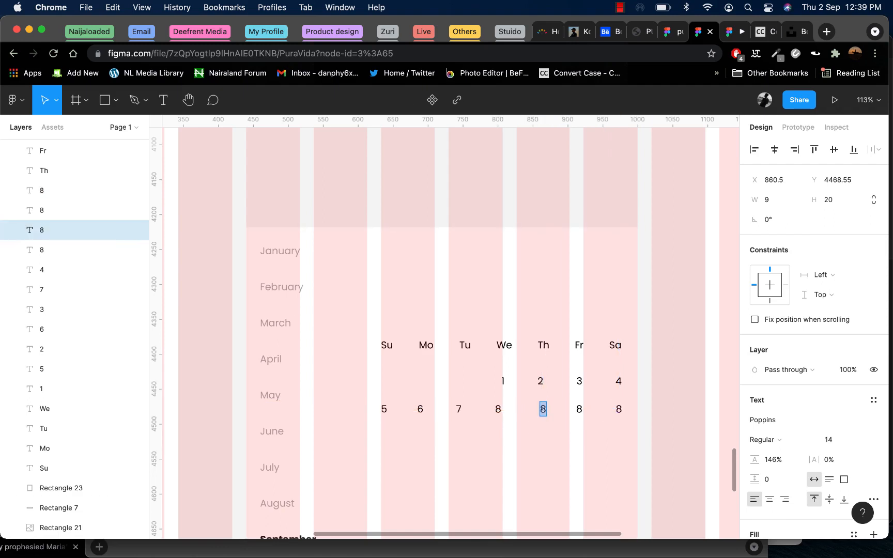
left_click(578, 408)
type("10")
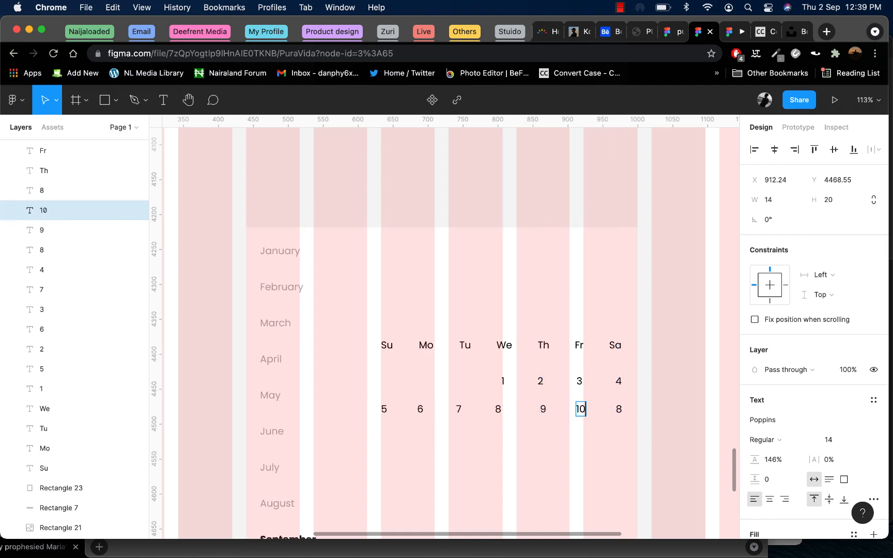
double_click(618, 409)
type("11")
key("Escape")
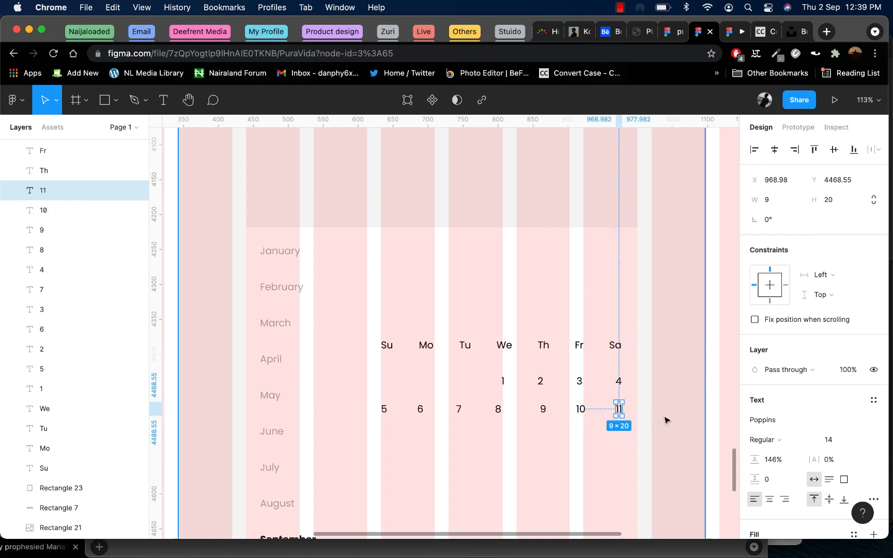
left_click(385, 409)
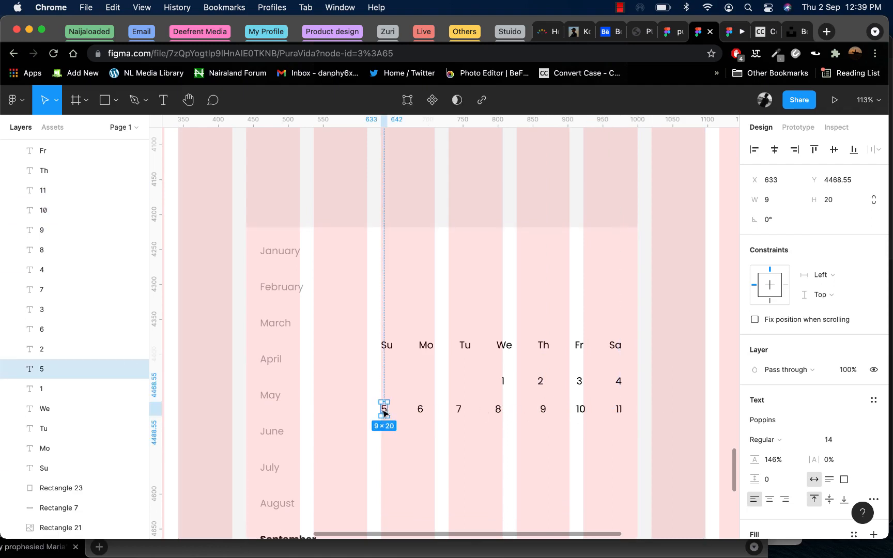
left_click(723, 435)
left_click_drag(719, 431, 447, 413)
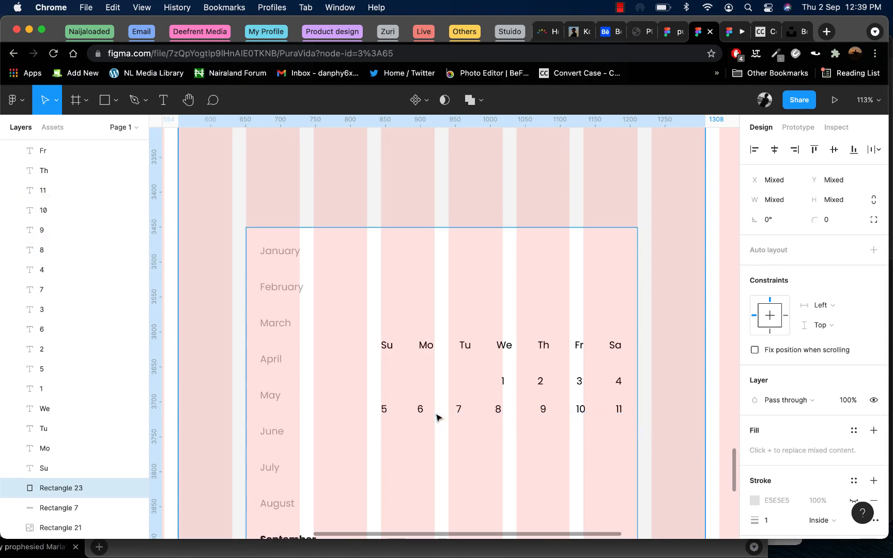
left_click(692, 421)
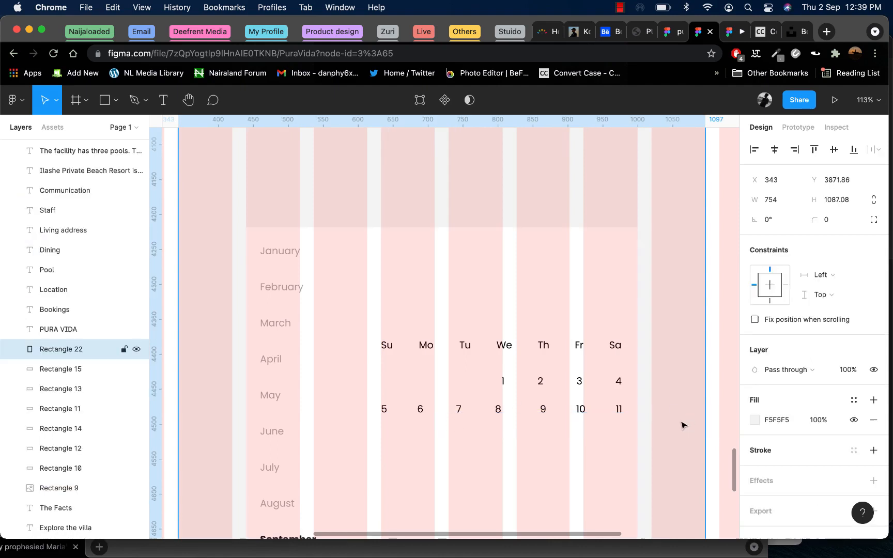
- Select the date labels 5 to 11 and duplicate the row twice straight below itself
left_click(618, 409)
left_click(580, 411, "shift")
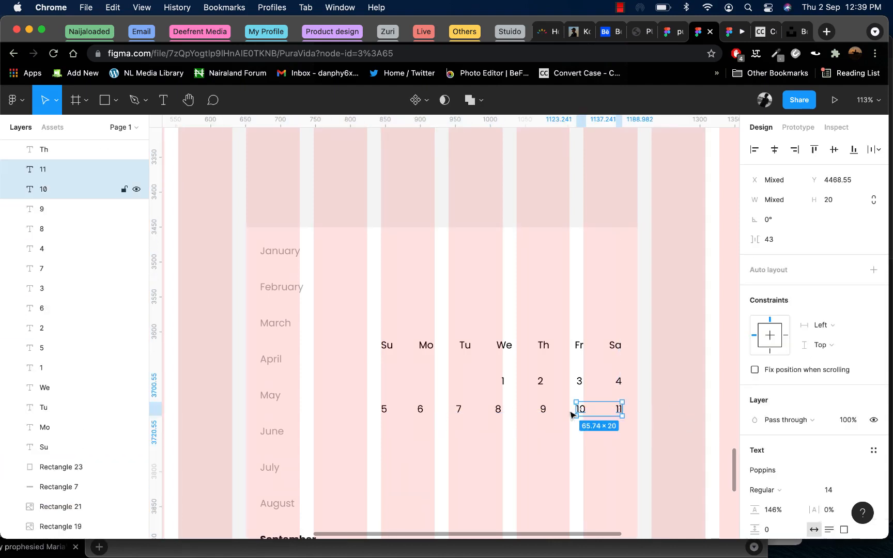
left_click(543, 411, "shift")
left_click(498, 409, "shift")
left_click(458, 410, "shift")
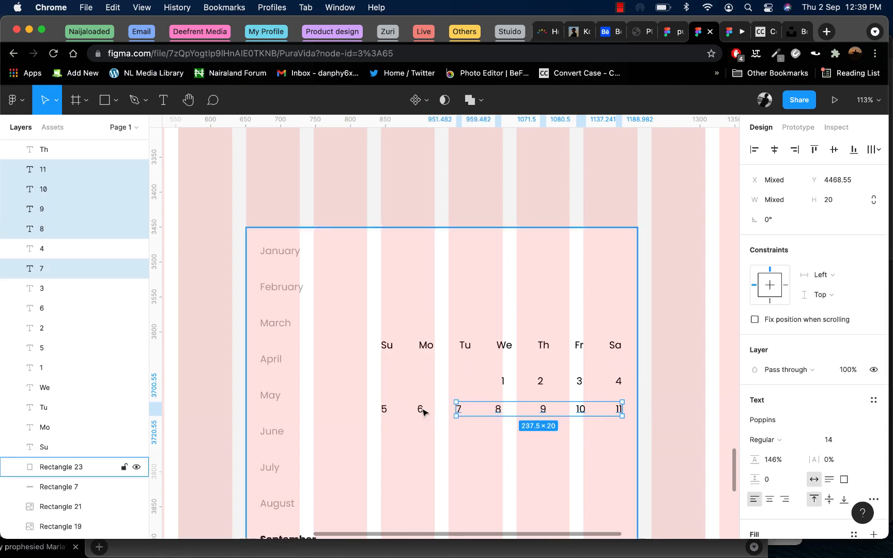
left_click(421, 411, "shift")
left_click(384, 411, "shift")
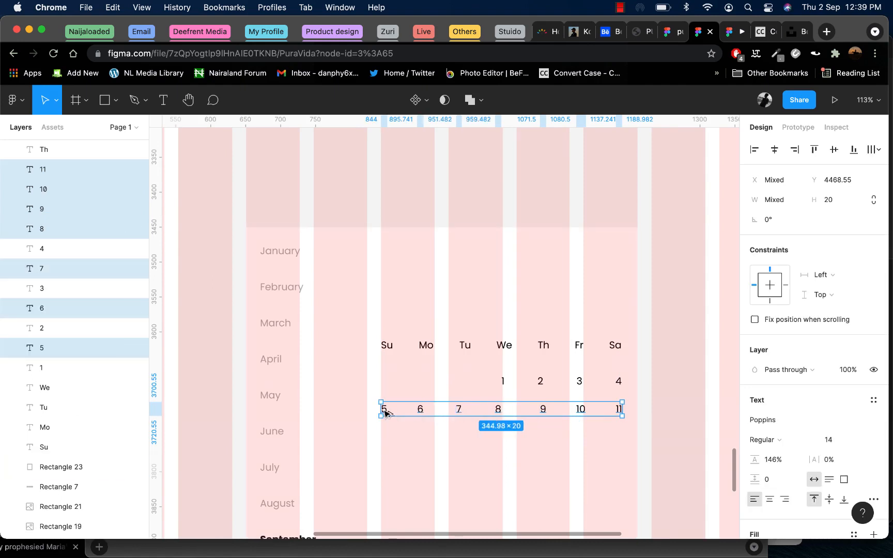
left_click_drag(385, 412, 385, 512)
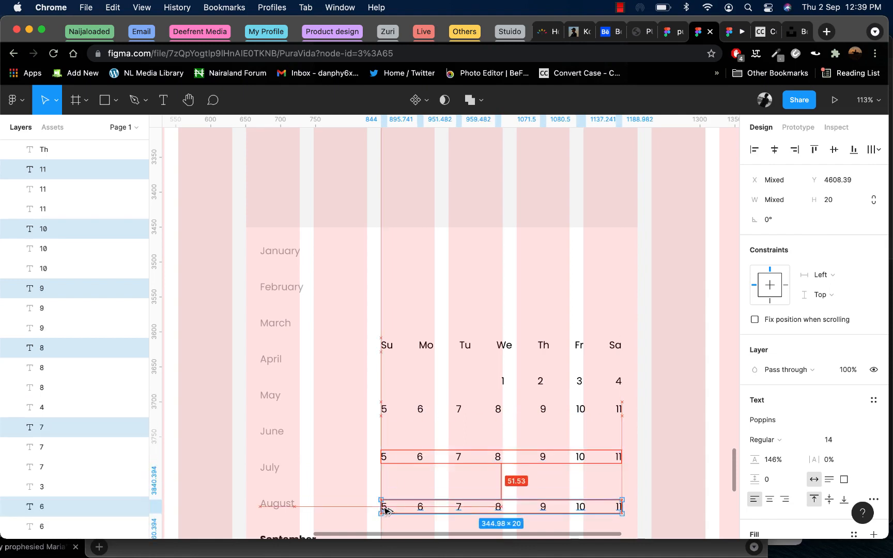
- Change the third date row's labels beneath "Su", "Mo", "Tu" and "We" to "12", "13", "14" and "15"
double_click(384, 457)
type("12")
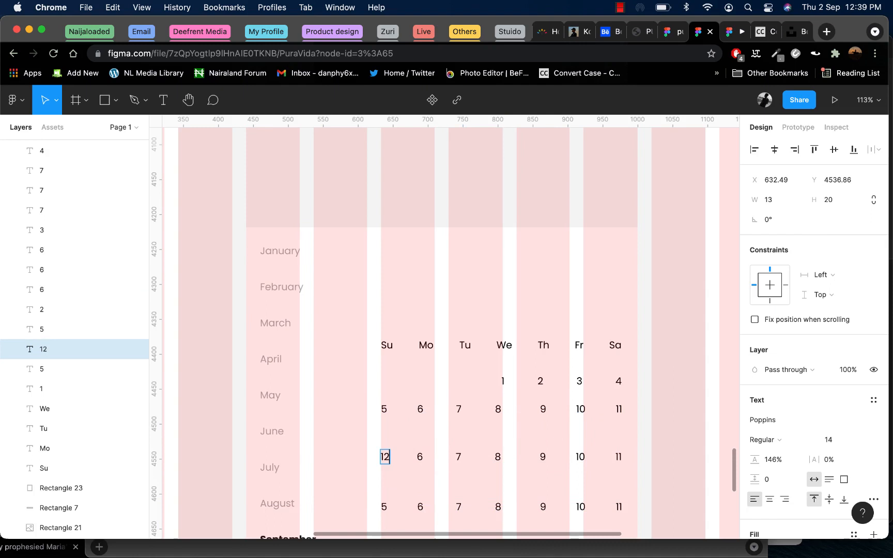
double_click(419, 457)
type("13")
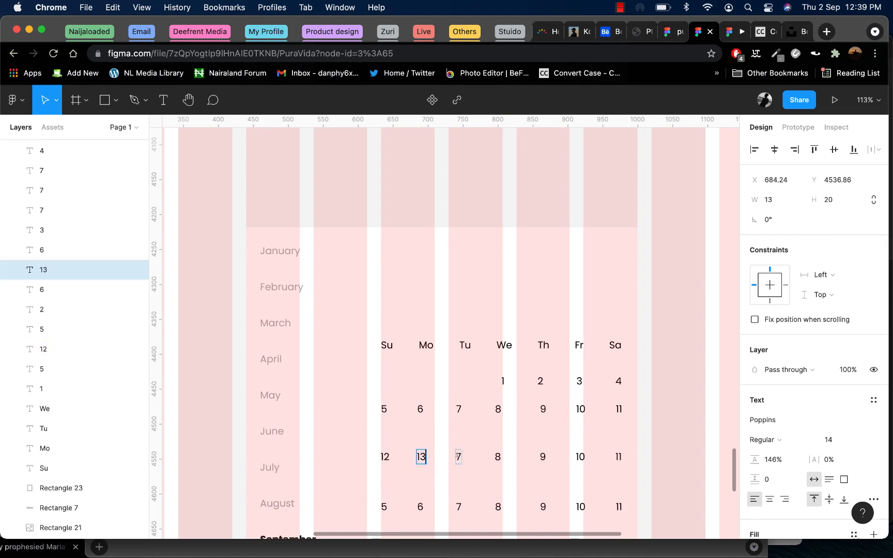
double_click(459, 457)
type("14")
double_click(498, 457)
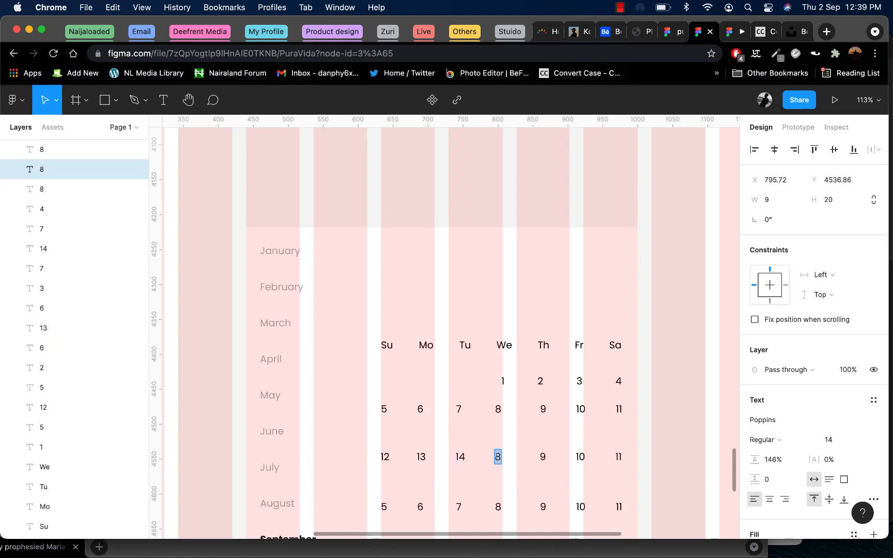
type("15")
- Change the third date row's labels beneath "Th", "Fr" and "Sa" to "16", "17" and "18"
double_click(543, 456)
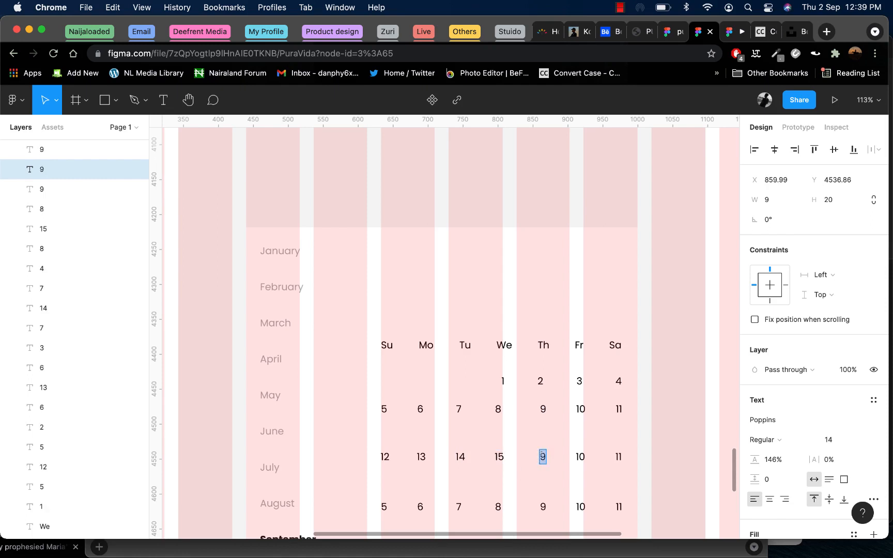
type("16")
double_click(577, 456)
type("17")
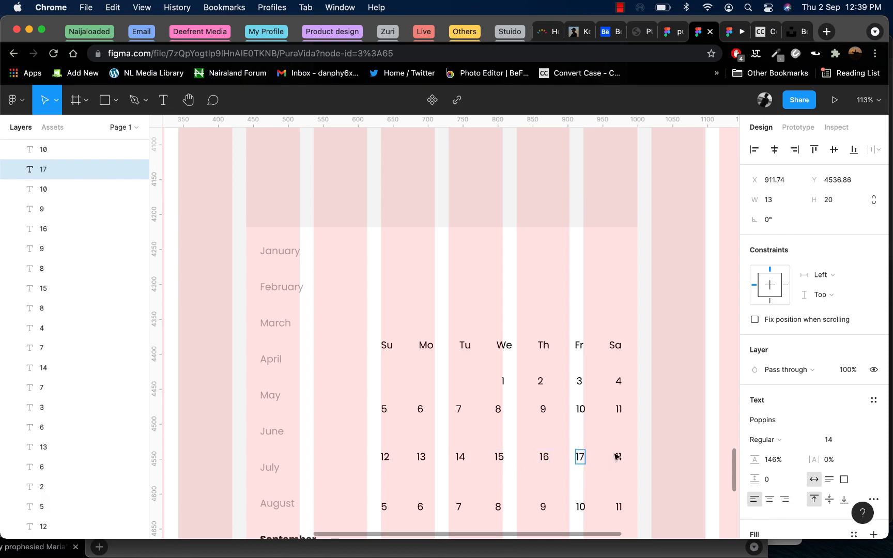
double_click(617, 456)
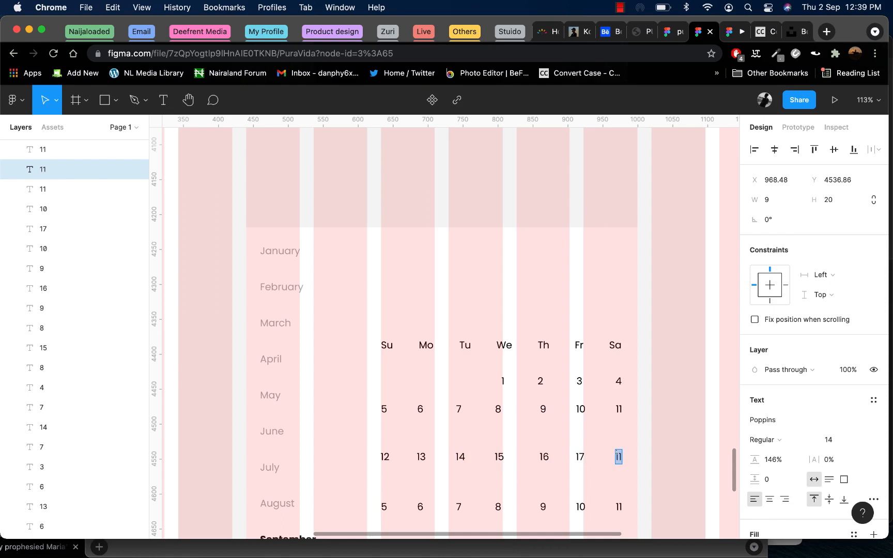
type("18")
- Change the fourth date row's labels beneath "Su", "Mo", "Tu" and "We" to "19", "20", "21" and "22"
left_click(384, 506)
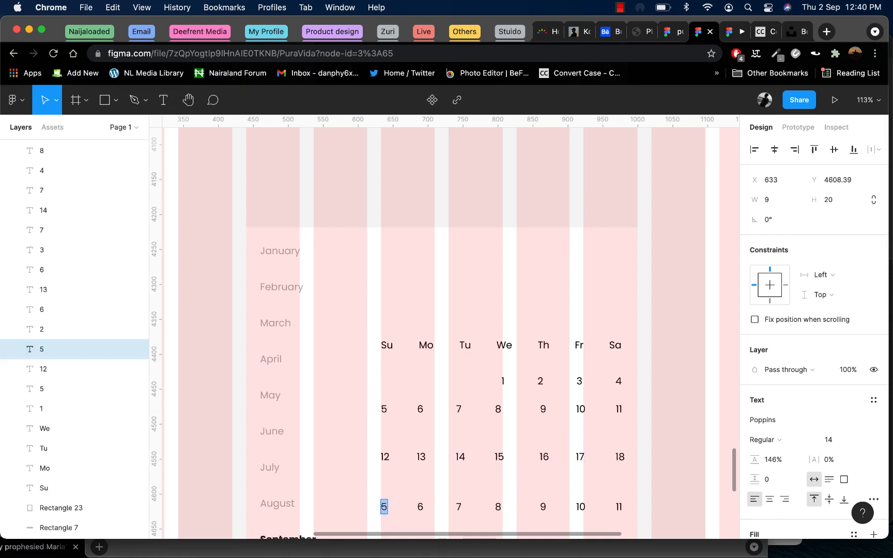
type("19")
double_click(420, 507)
type("2")
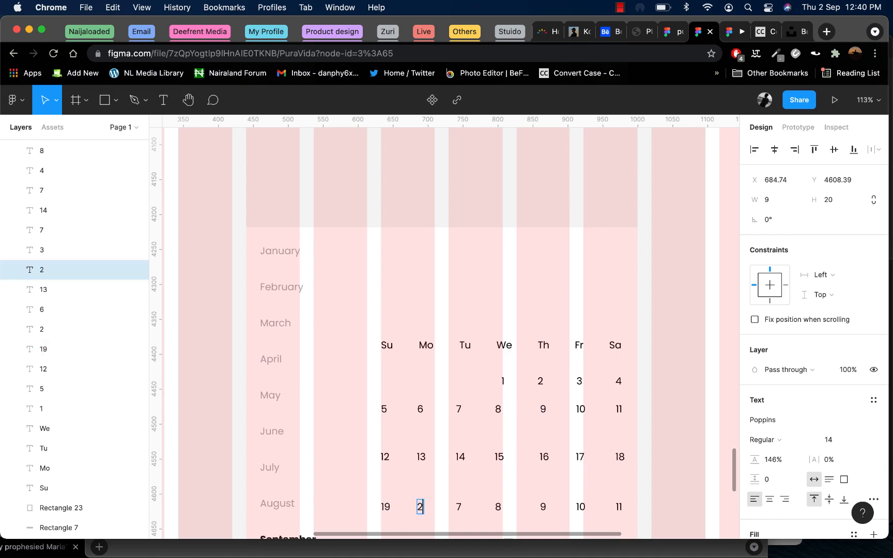
type("0")
double_click(459, 507)
type("2")
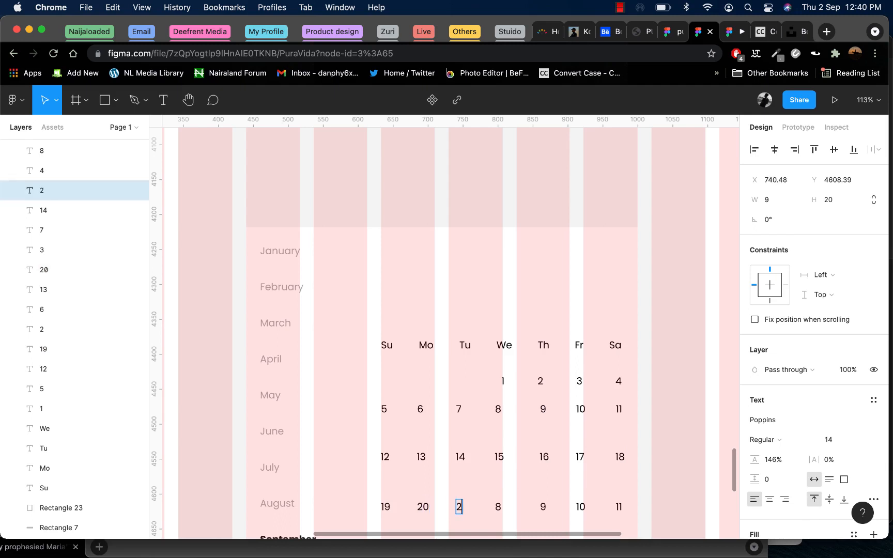
type("1")
double_click(498, 507)
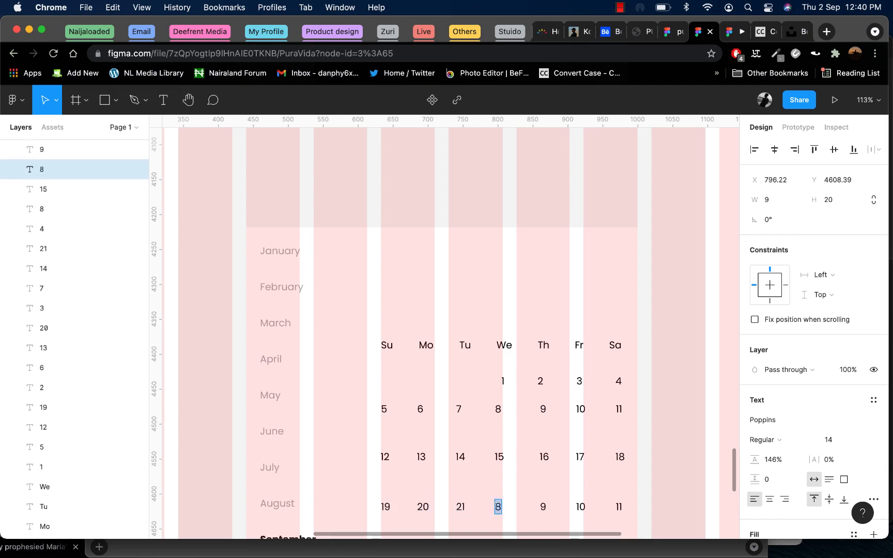
type("22")
- Change the fourth date row's labels beneath "Th", "Fr" and "Sa" to "23", "24" and "25"
double_click(543, 507)
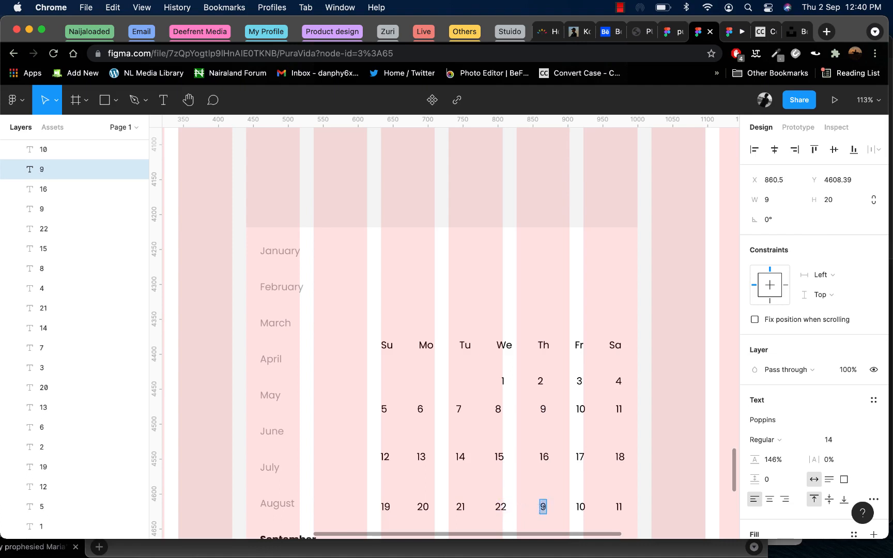
type("23")
left_click(577, 508)
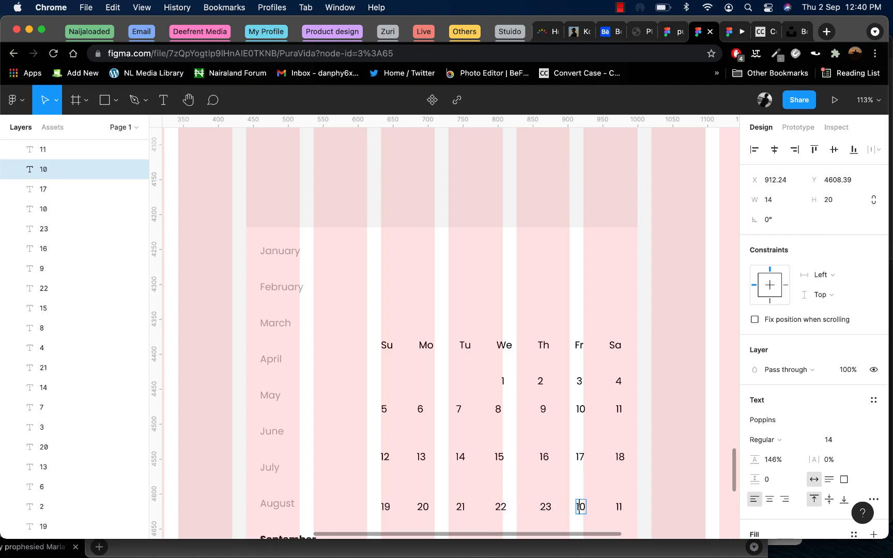
type("24")
double_click(619, 507)
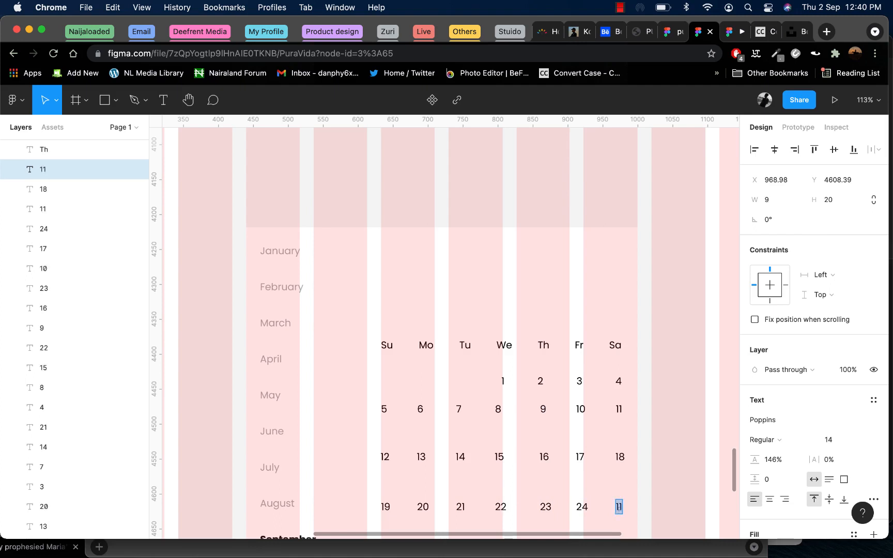
type("25")
- Select the date labels 19 to 25 and duplicate the row straight below itself, level with "September"
scroll(631, 429, "down", 4)
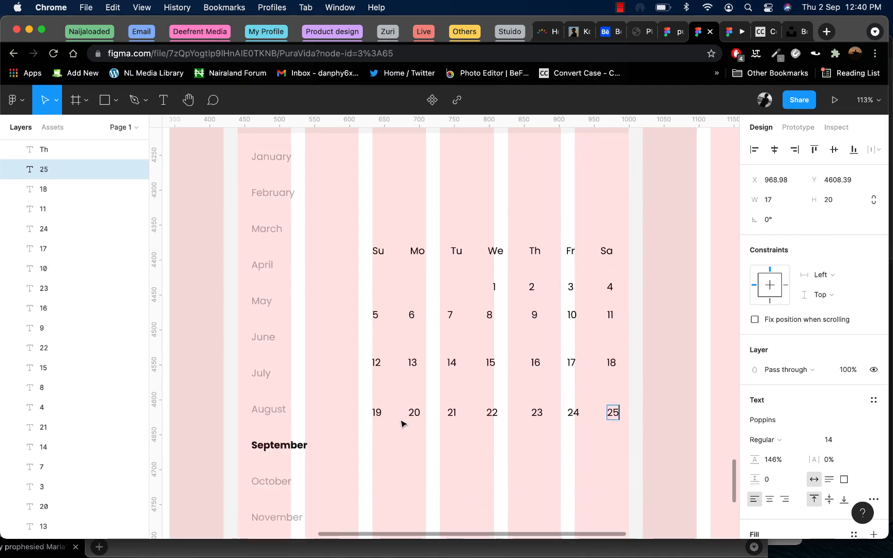
double_click(377, 412)
key("Escape")
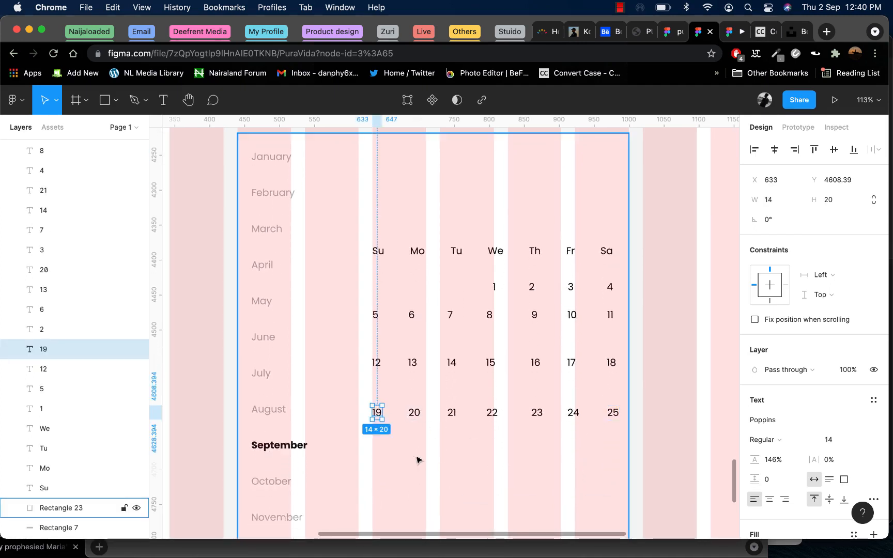
left_click(614, 414)
left_click(574, 413, "shift")
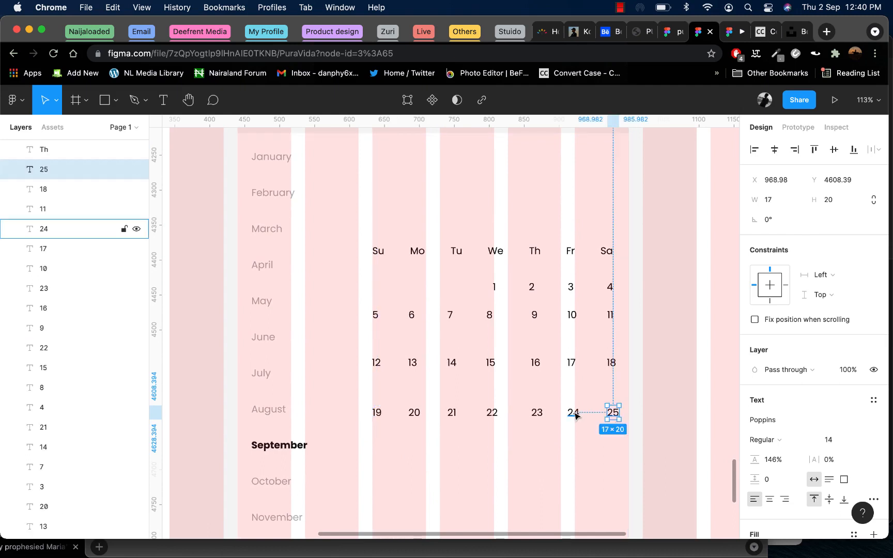
left_click(538, 413, "shift")
left_click(492, 414, "shift")
left_click(452, 413, "shift")
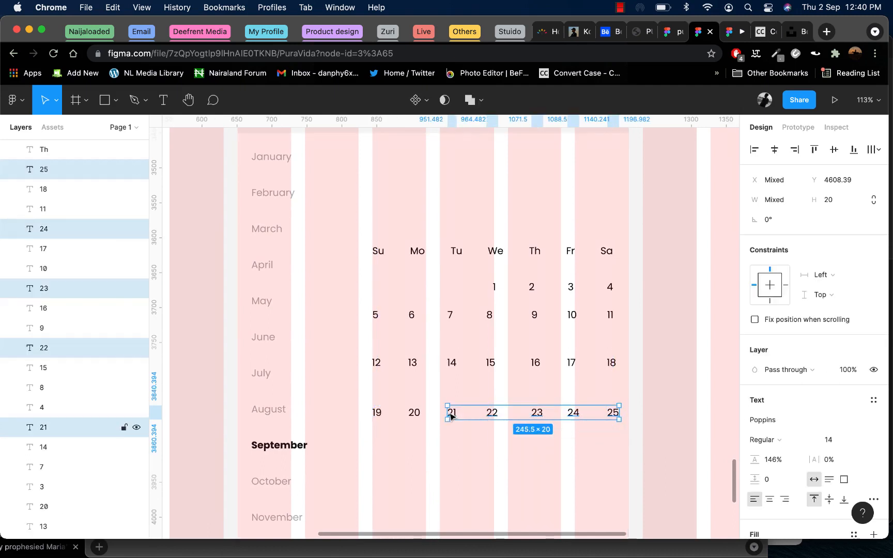
left_click(414, 414, "shift")
left_click(378, 413, "shift")
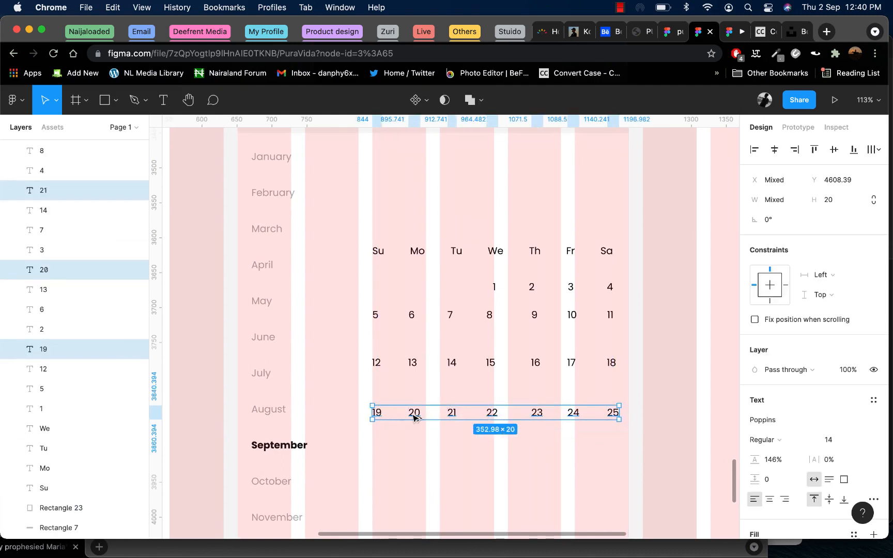
left_click_drag(414, 415, 414, 457)
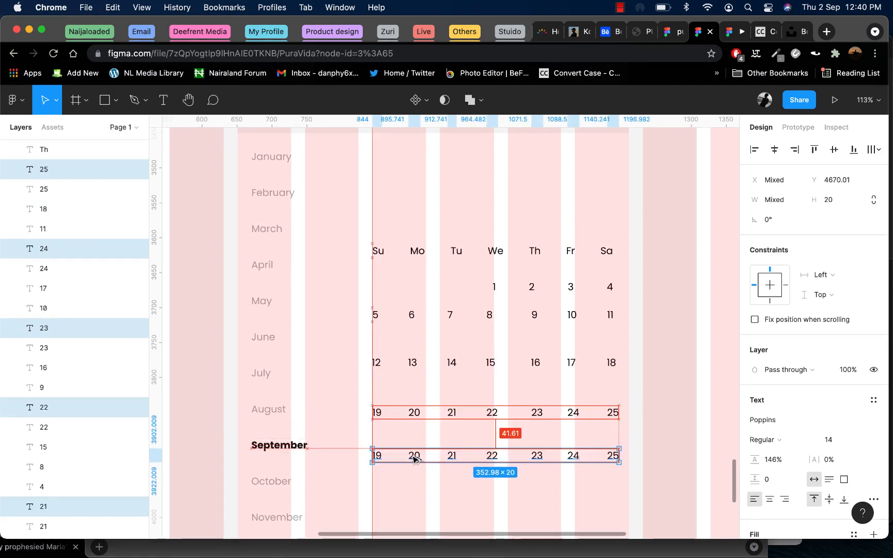
left_click(432, 487)
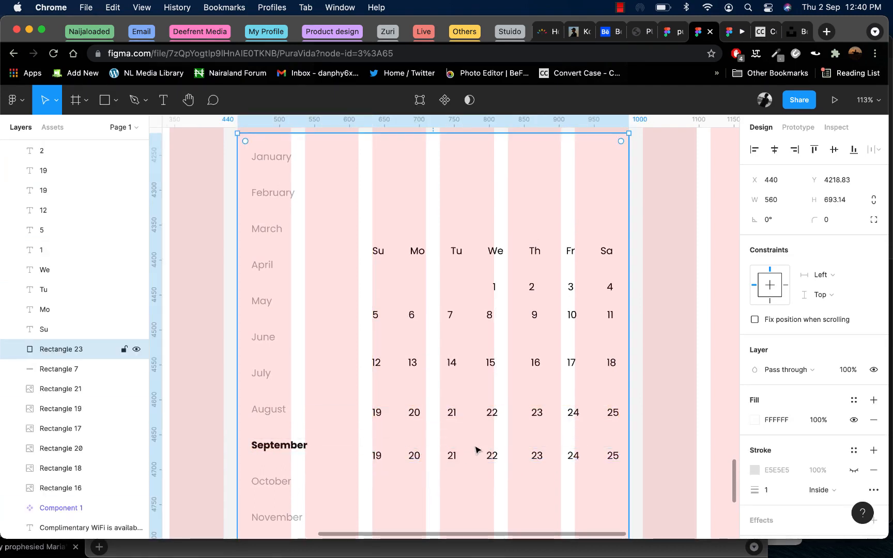
- Change the last date row's labels beneath "Su", "Mo", "Tu" and "We" to "26", "27", "28" and "29"
left_click(376, 454)
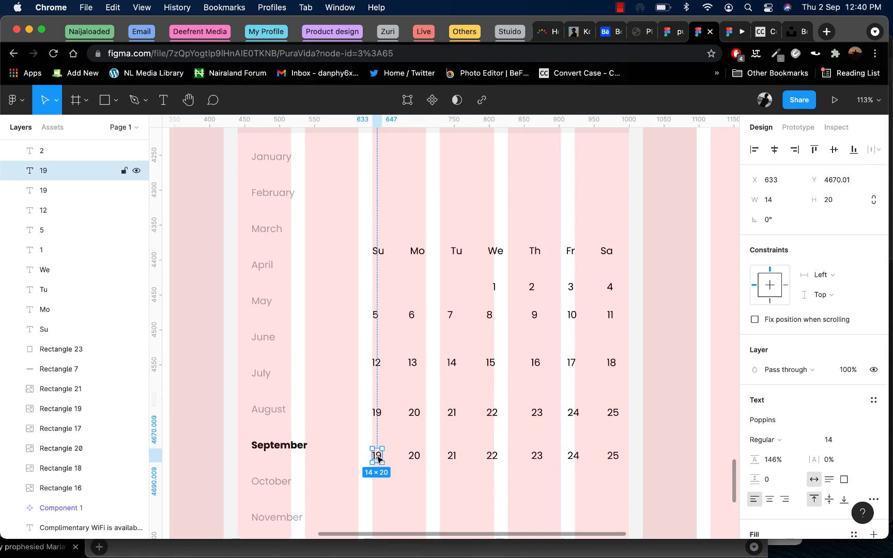
double_click(377, 456)
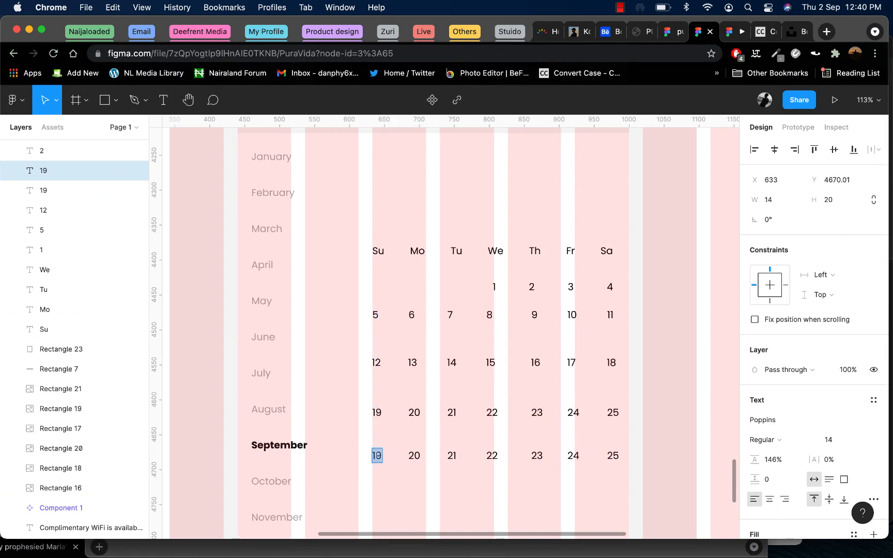
type("26")
key("BackSpace")
type("6")
double_click(414, 454)
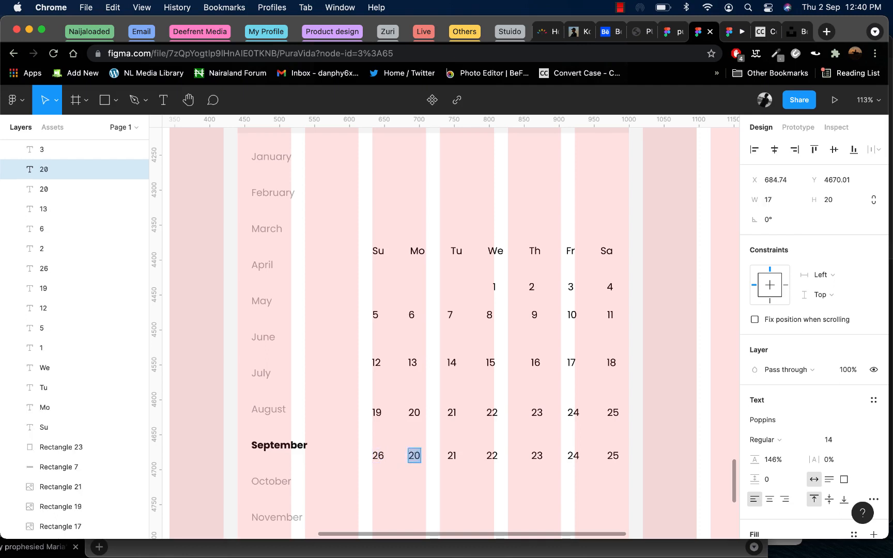
type("27")
double_click(451, 456)
type("2")
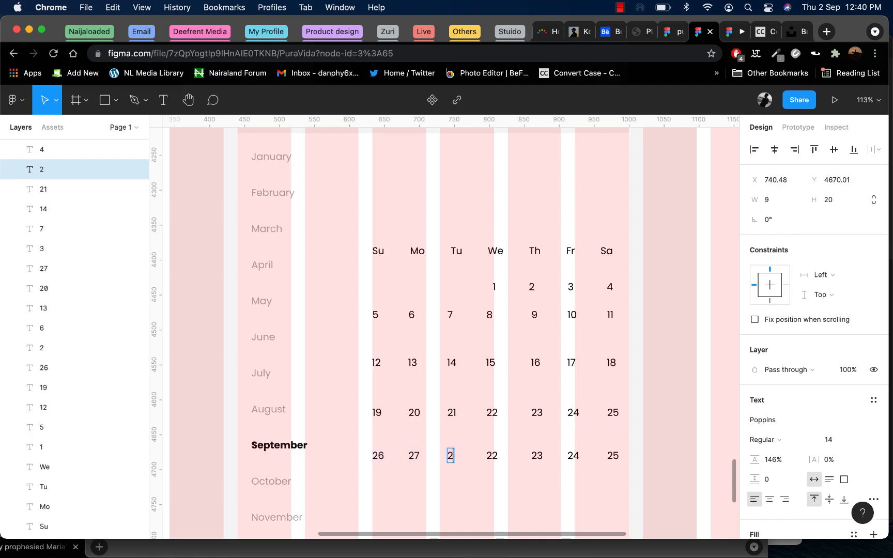
type("8")
double_click(492, 455)
type("29")
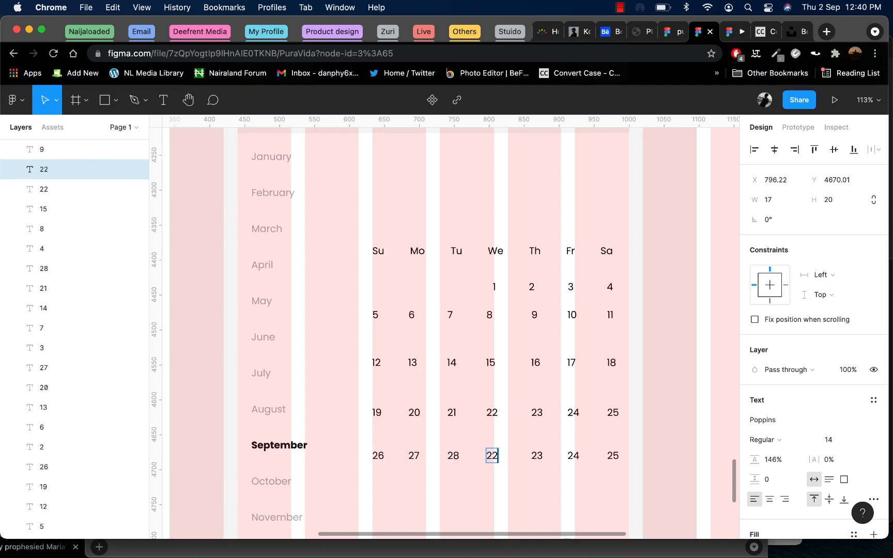
- Change the last date row's label beneath "Th" to "30" and delete its two leftover labels beneath "Fr" and "Sa"
double_click(533, 455)
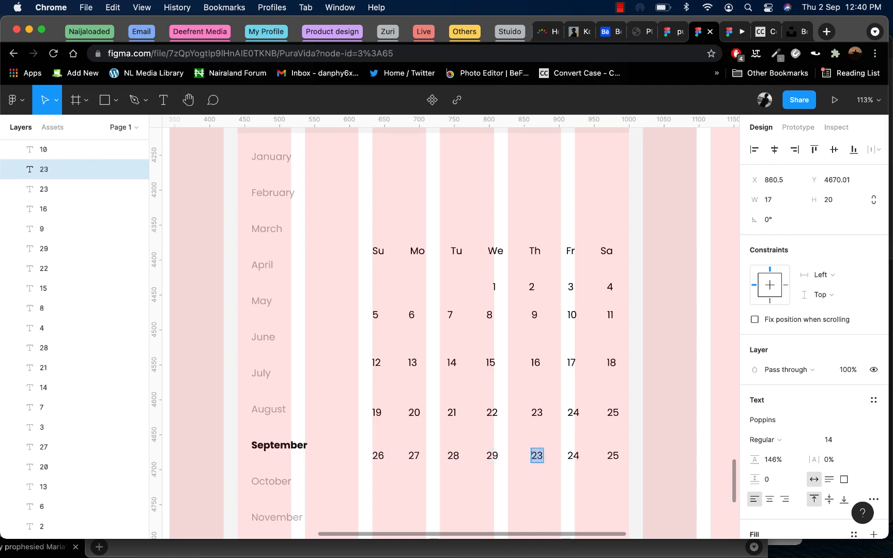
type("30")
key("Escape")
left_click(573, 455)
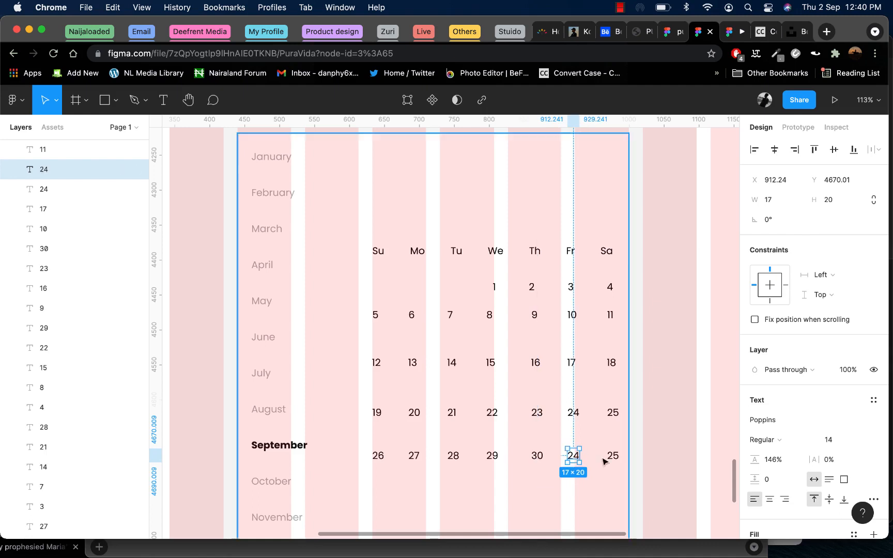
left_click(612, 456, "shift")
key("Delete")
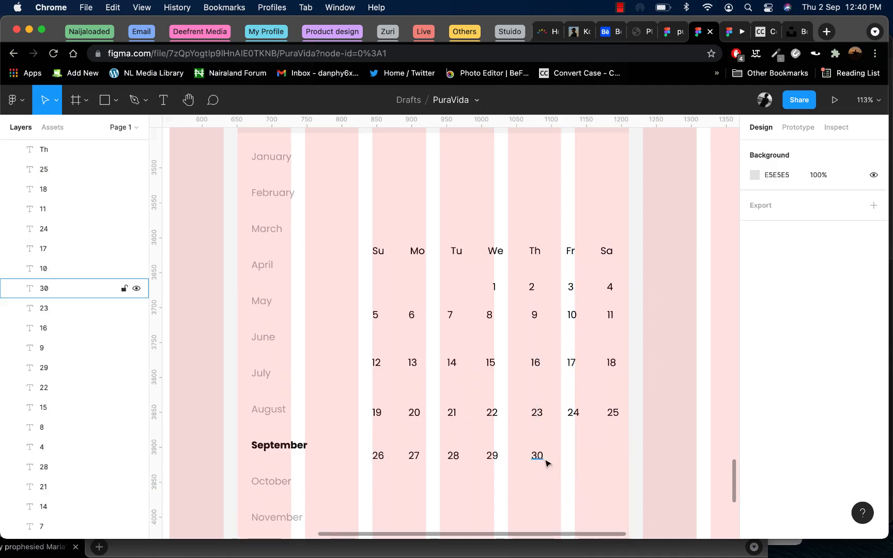
- Make the date label "19" bold
double_click(376, 412)
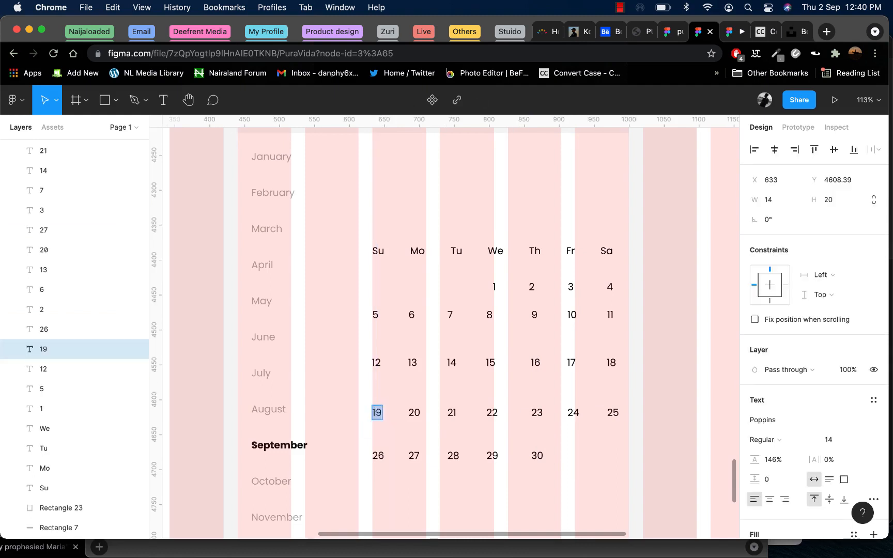
key("super+b")
key("Escape")
left_click(446, 460)
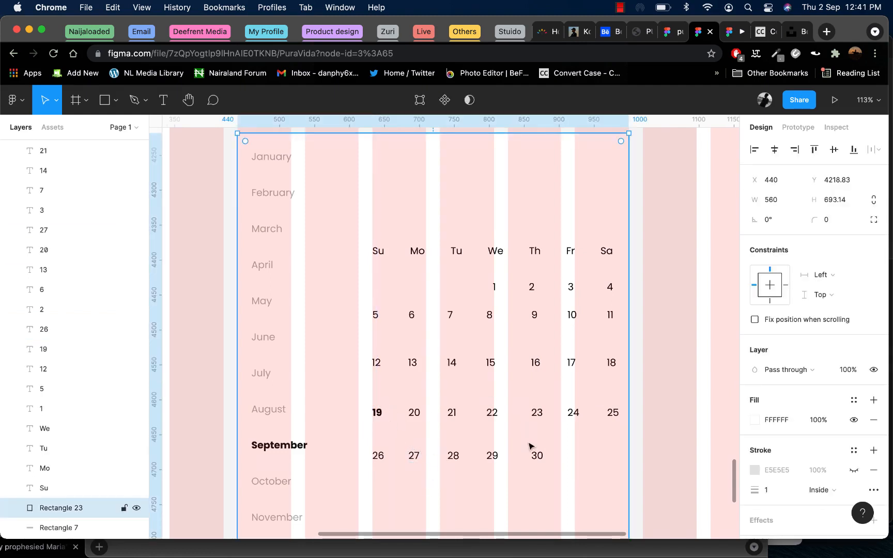
- Lock the large grey background rectangle behind the bookings form
scroll(510, 392, "down", 5)
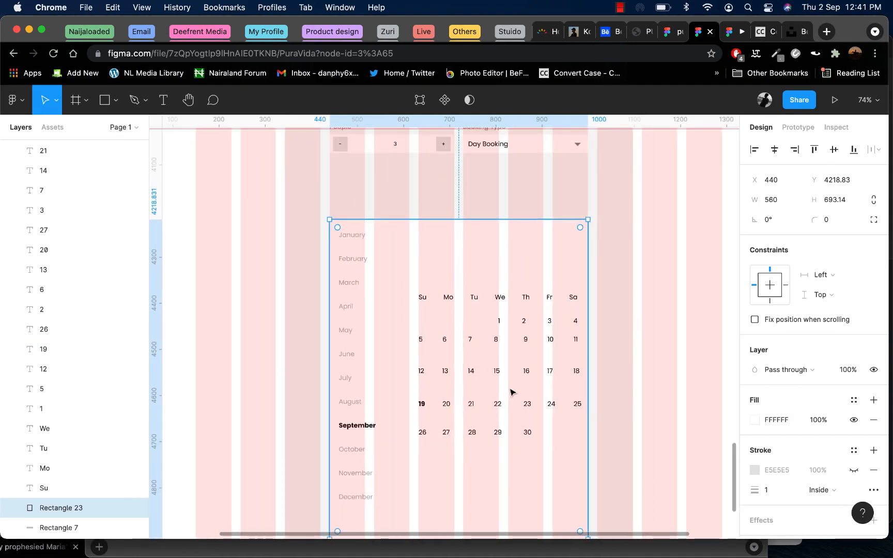
scroll(510, 392, "down", 2)
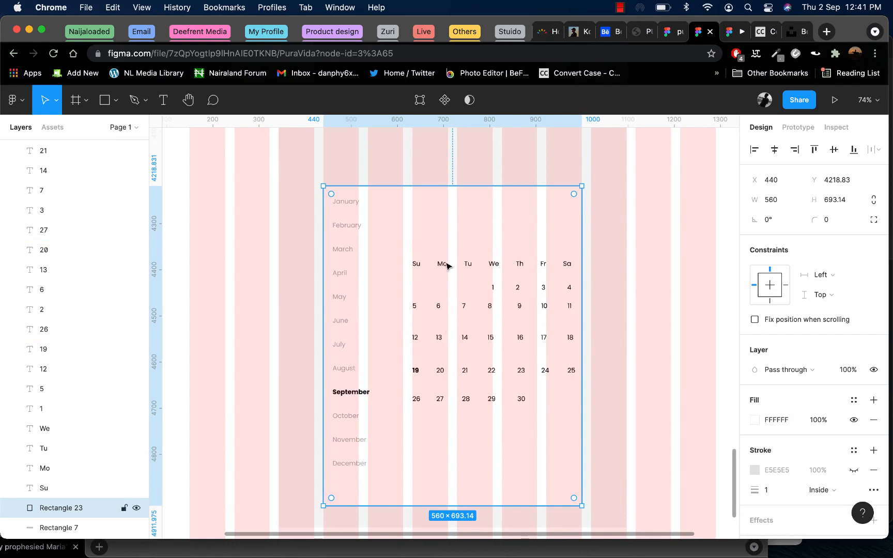
scroll(448, 264, "up", 5)
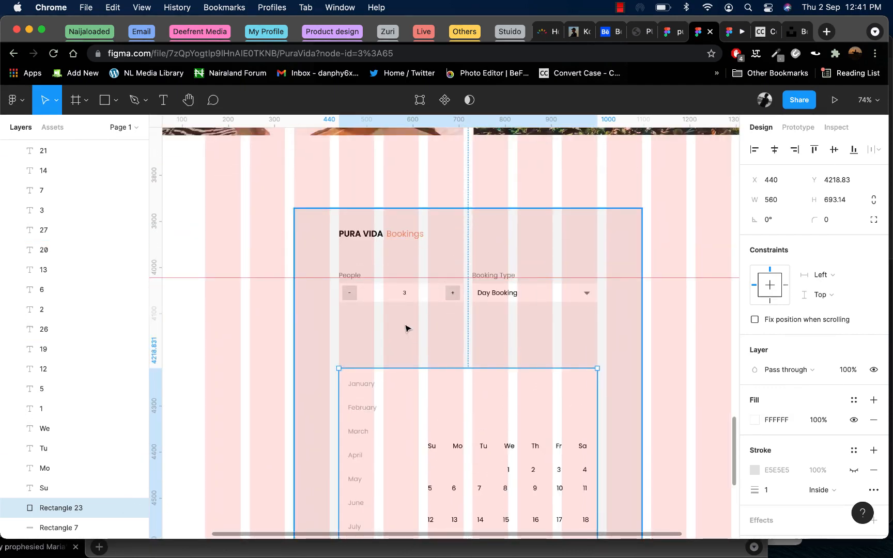
scroll(404, 415, "down", 3)
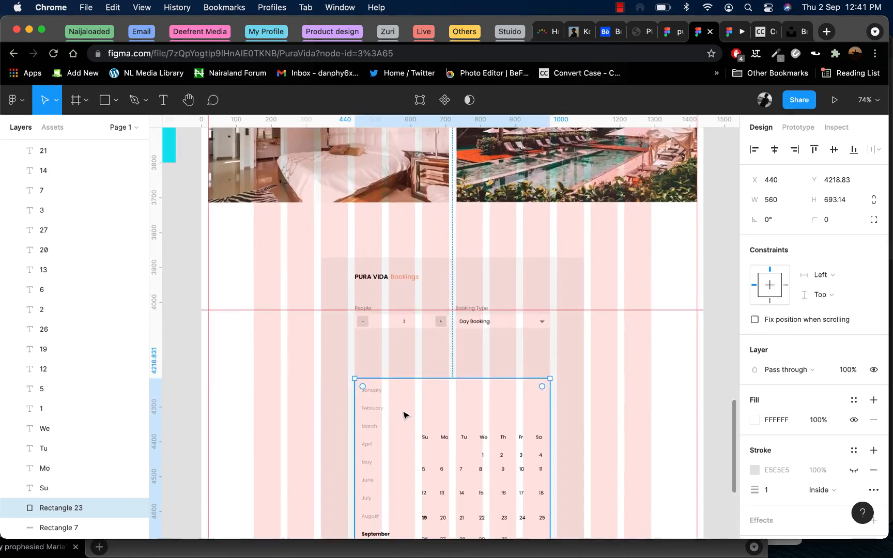
scroll(404, 415, "down", 3)
scroll(404, 415, "down", 2)
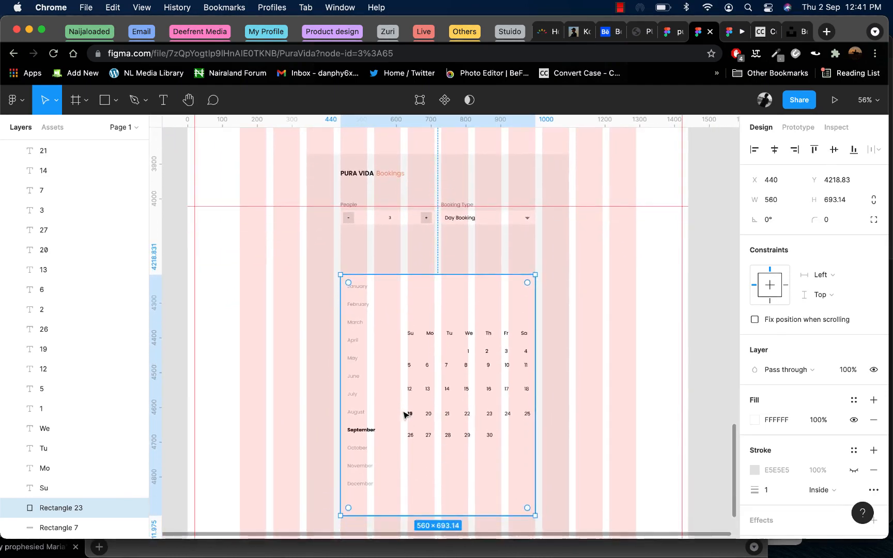
scroll(449, 418, "down", 2)
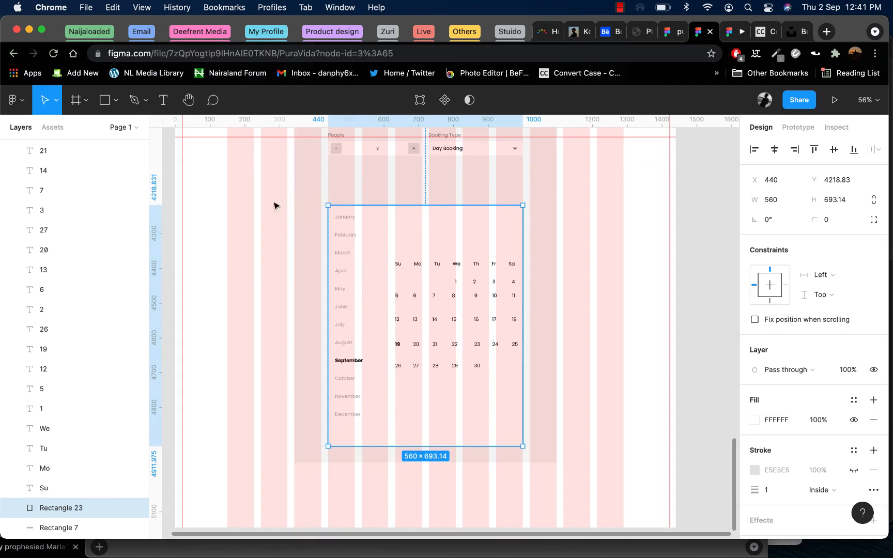
left_click(309, 227)
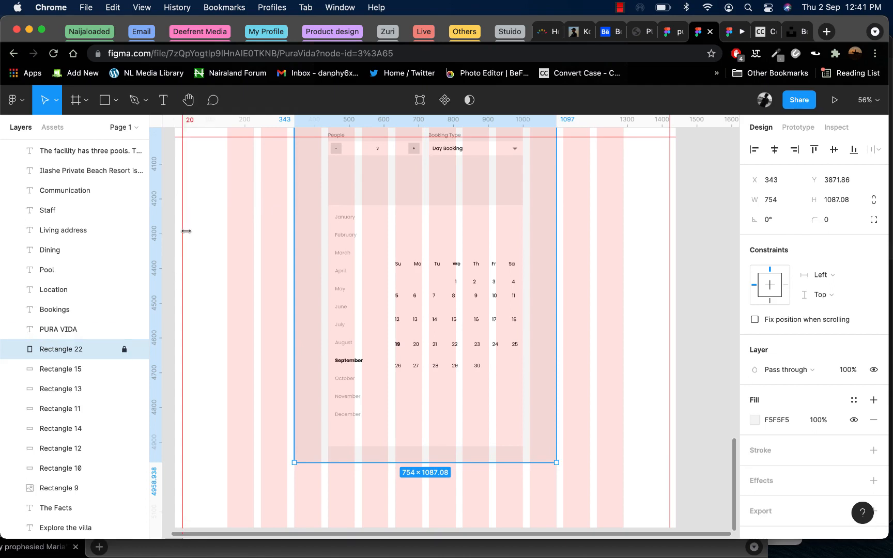
- Group the white calendar rectangle together with its month list, weekday row and all date labels
left_click_drag(170, 198, 538, 454)
right_click(431, 330)
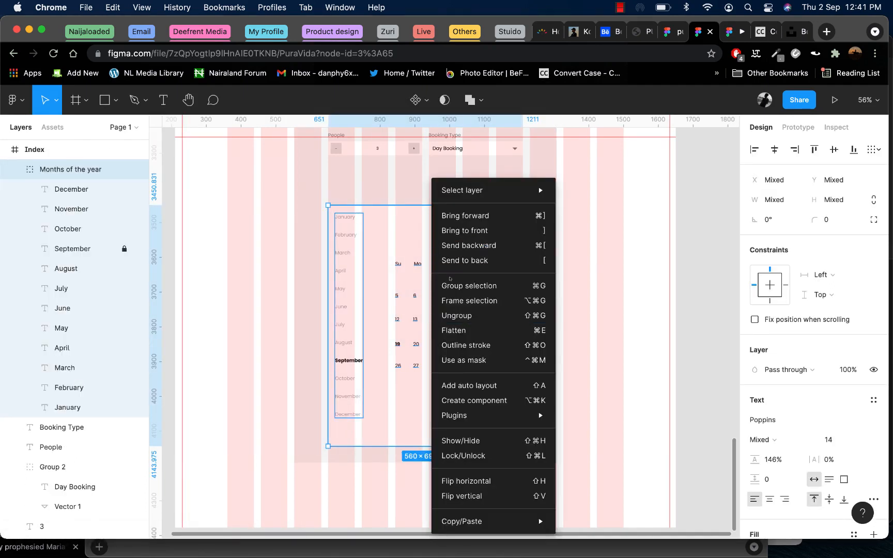
left_click(466, 286)
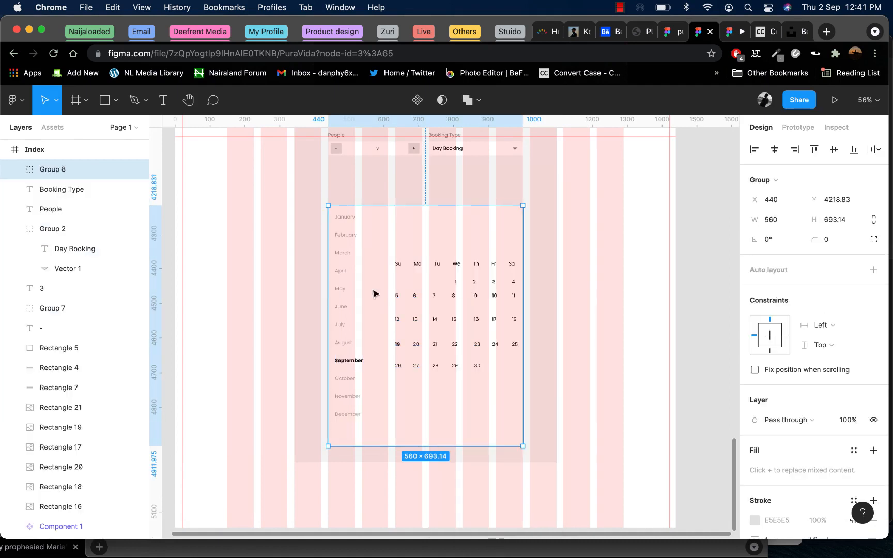
left_click(306, 275)
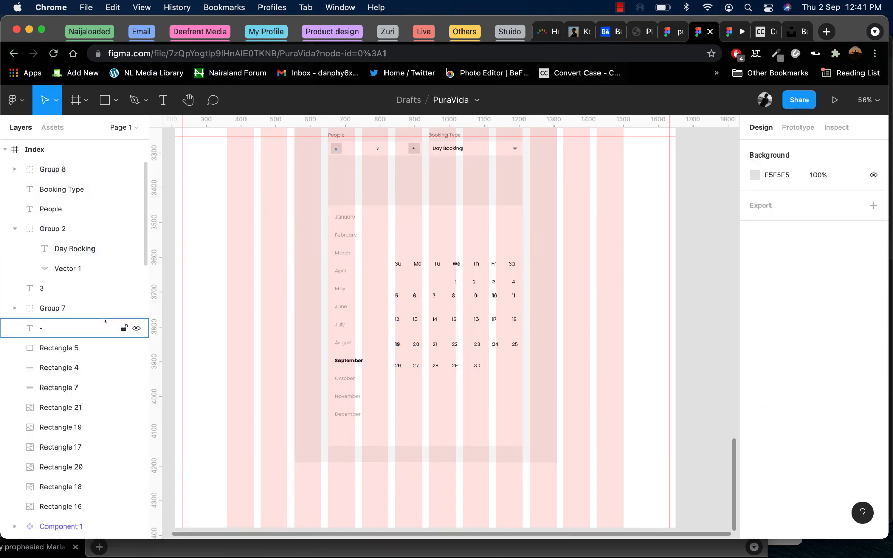
scroll(88, 316, "down", 3)
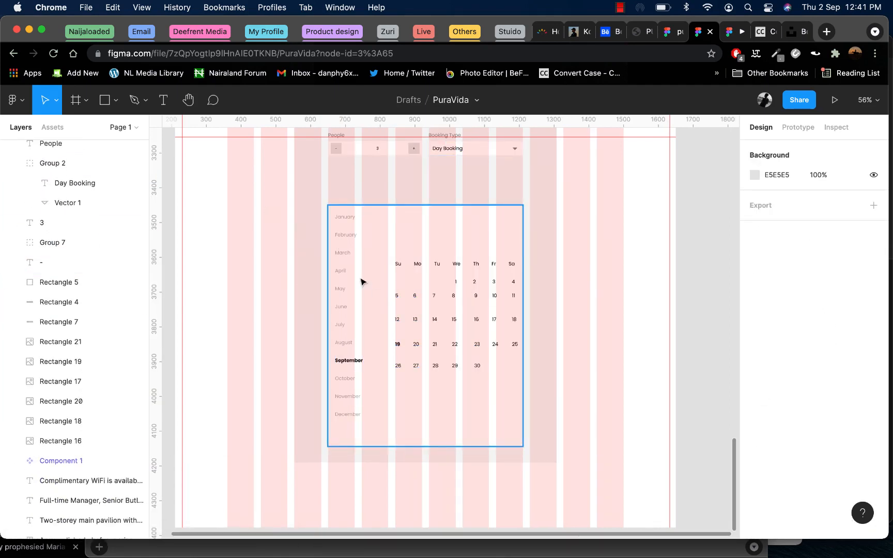
- Undo the test moves of the calendar group so it sits back in its place on the bookings form
key("super+z")
key("super+z")
key("super+z")
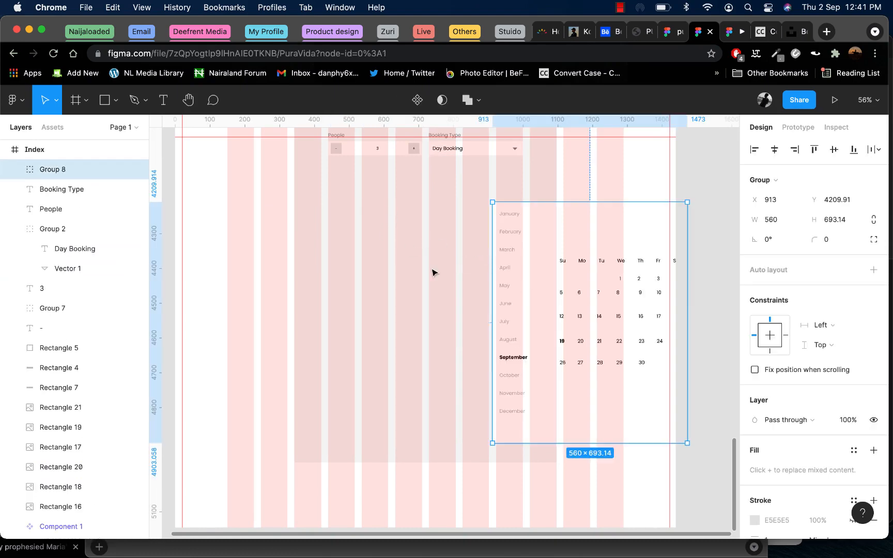
scroll(534, 300, "down", 5)
key("super+z")
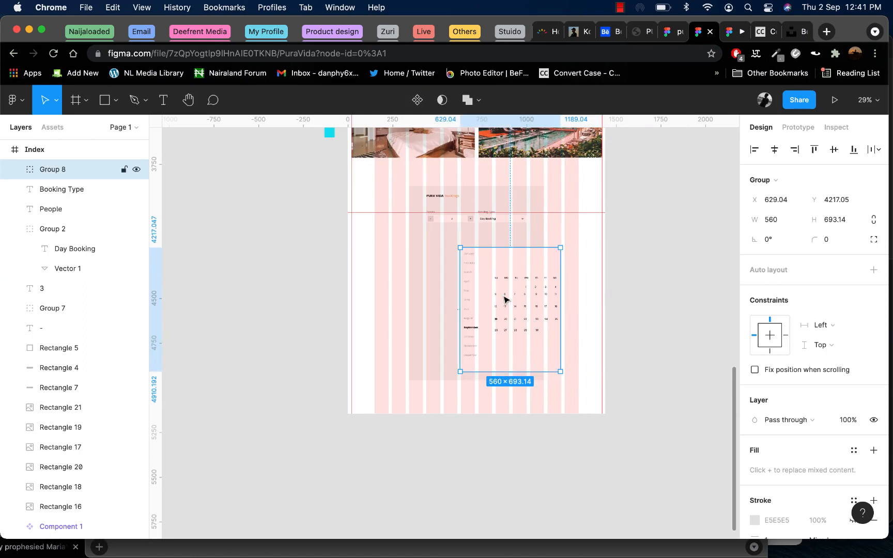
key("super+z")
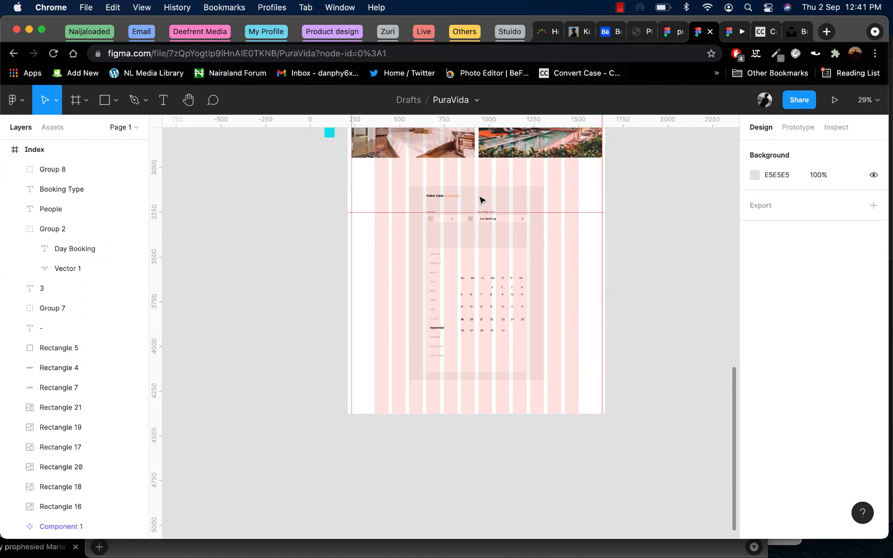
- Unlock the large grey background rectangle behind the bookings form
left_click(436, 200)
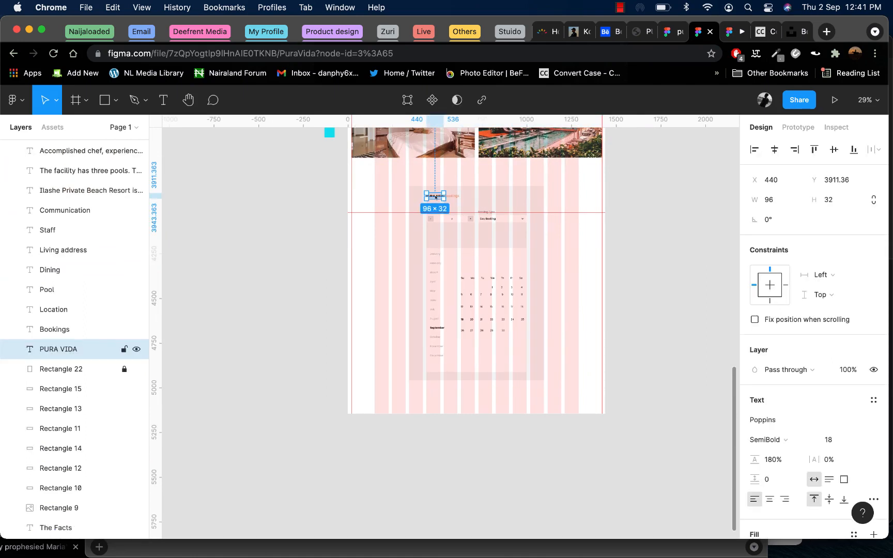
left_click(124, 369)
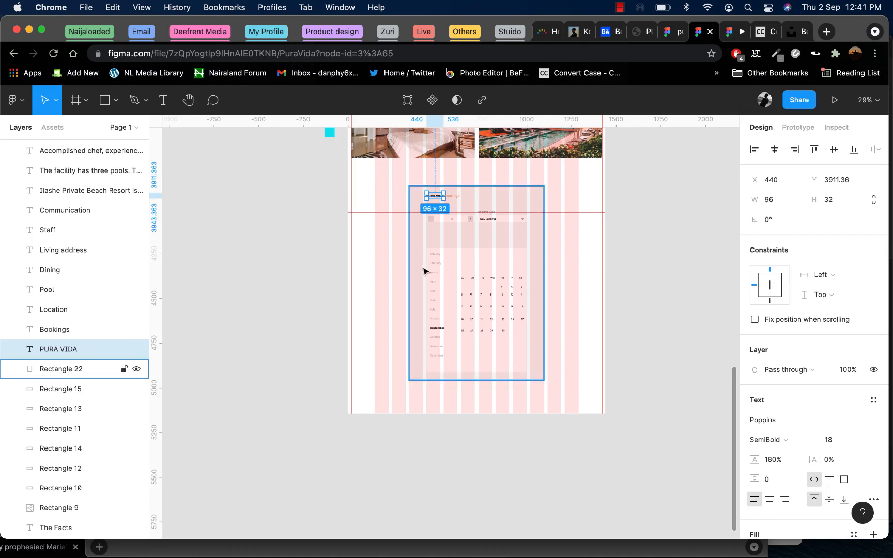
left_click(424, 269)
- Rename the calendar group as "Calender"
left_click(460, 283)
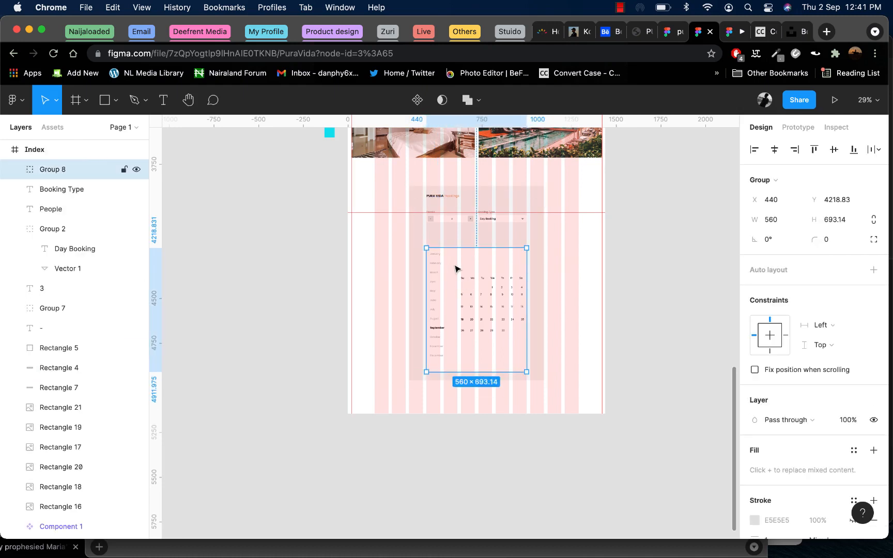
double_click(68, 168)
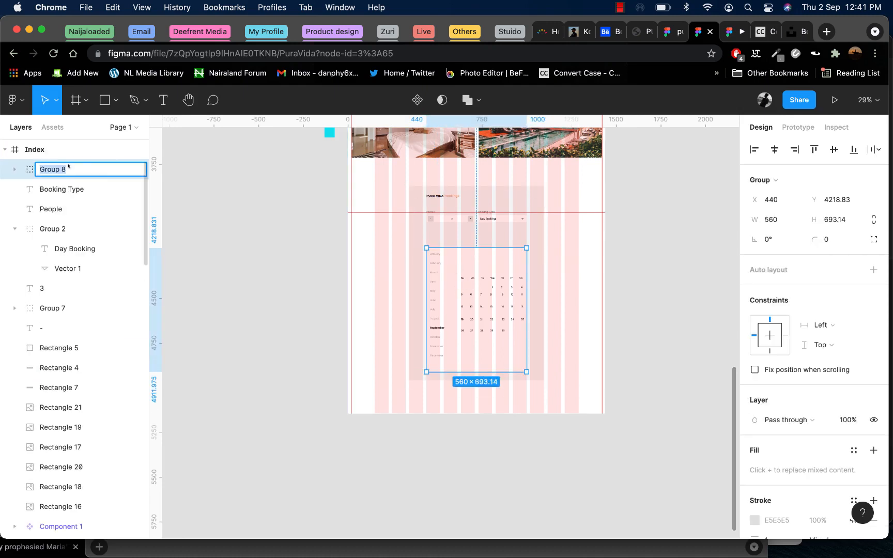
type("Calender")
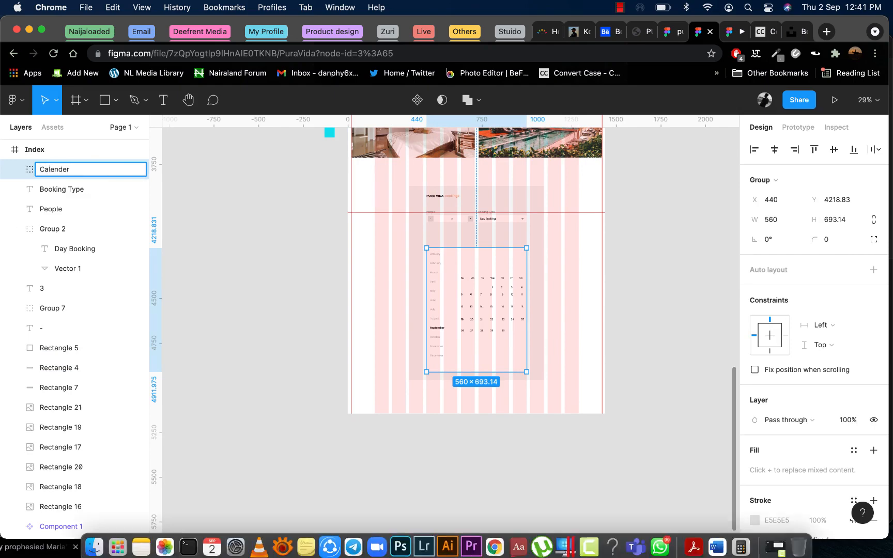
- Open the Mac's Calendar app to check the spelling of the group's name, and return to the design
left_click(117, 539)
type("cal")
key("Return")
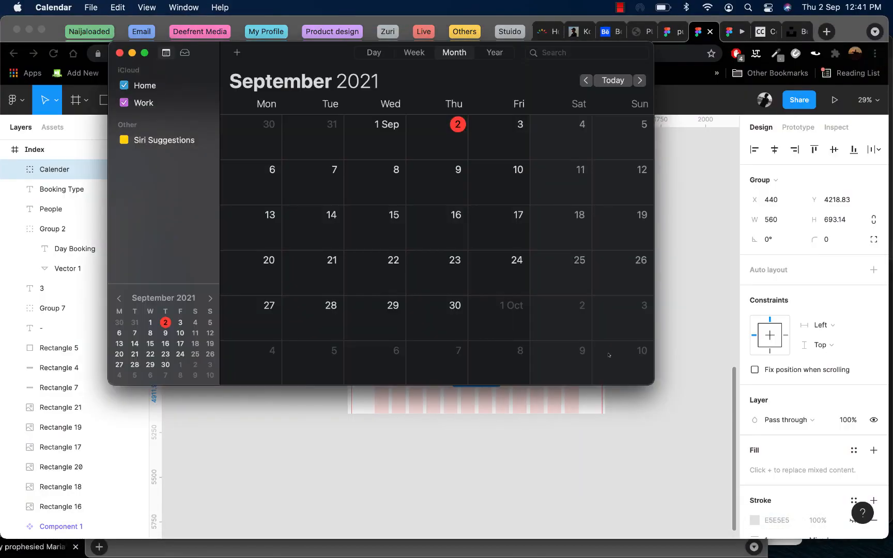
left_click(680, 449)
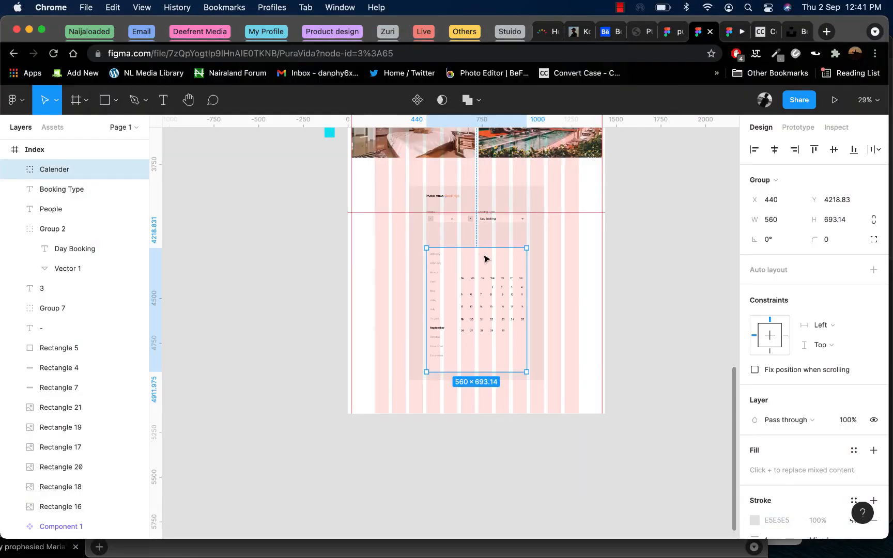
- Correct the spelling of the calendar group's name to "Calendar"
double_click(54, 169)
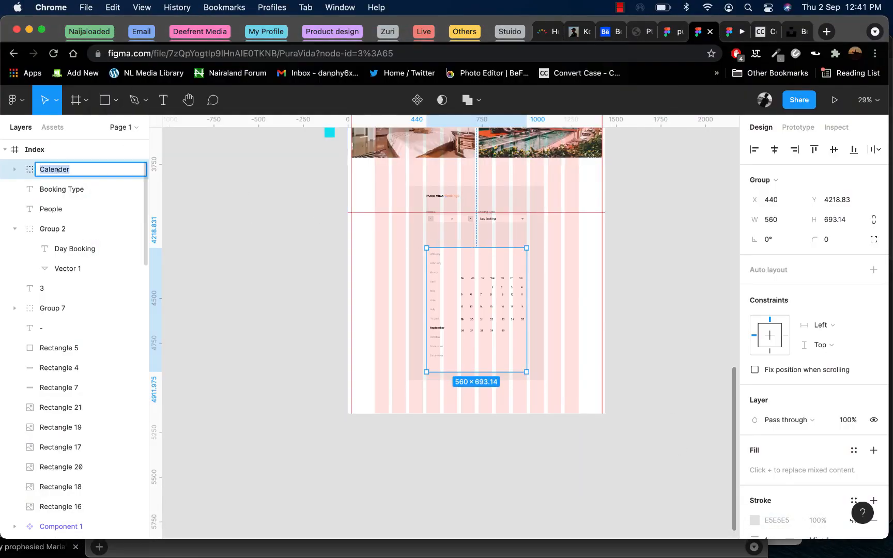
left_click(63, 169)
type("a")
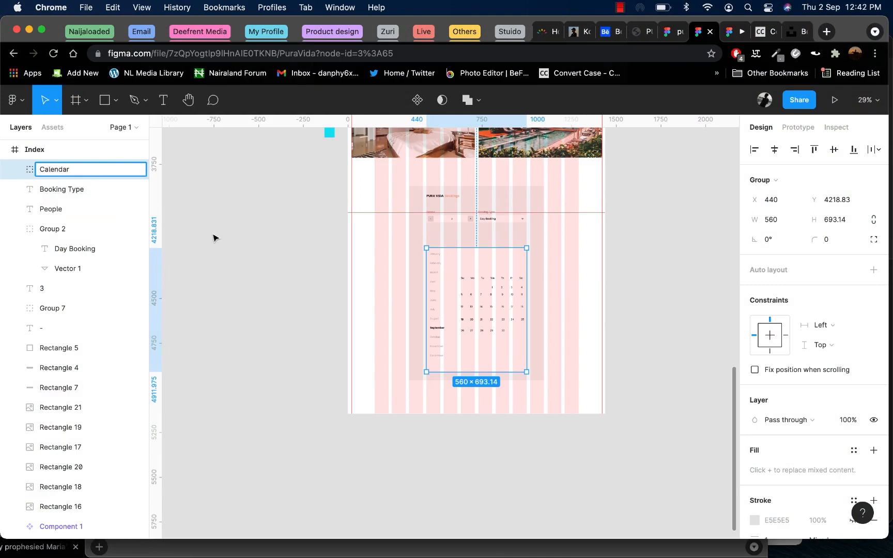
left_click(223, 243)
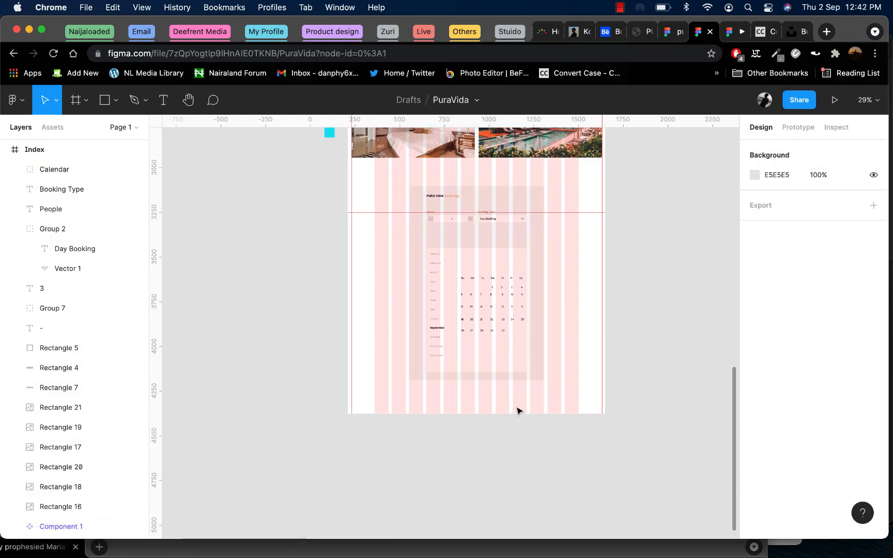
- Examine the bookings form from its heading down to the calendar in the prototype preview, and return to the design file
scroll(519, 415, "down", 5)
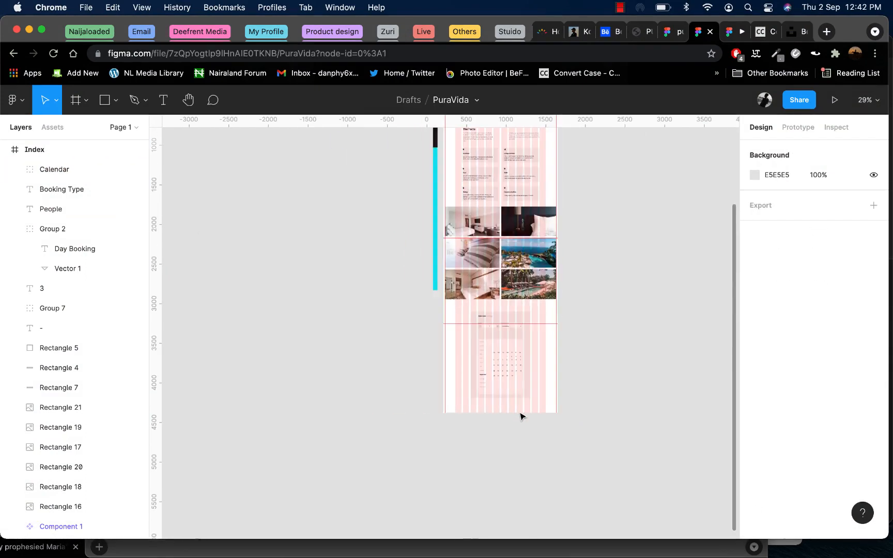
scroll(490, 338, "down", 5)
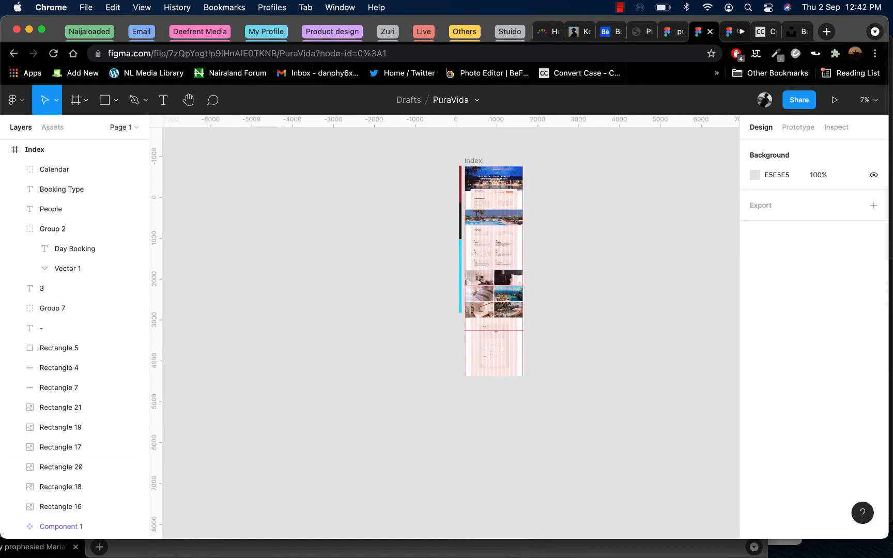
left_click(729, 31)
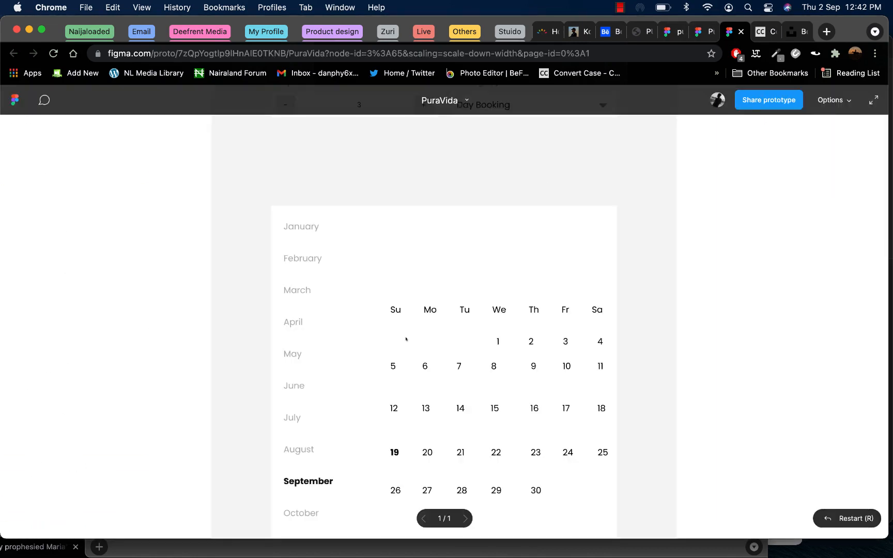
scroll(406, 339, "down", 1)
scroll(406, 339, "up", 5)
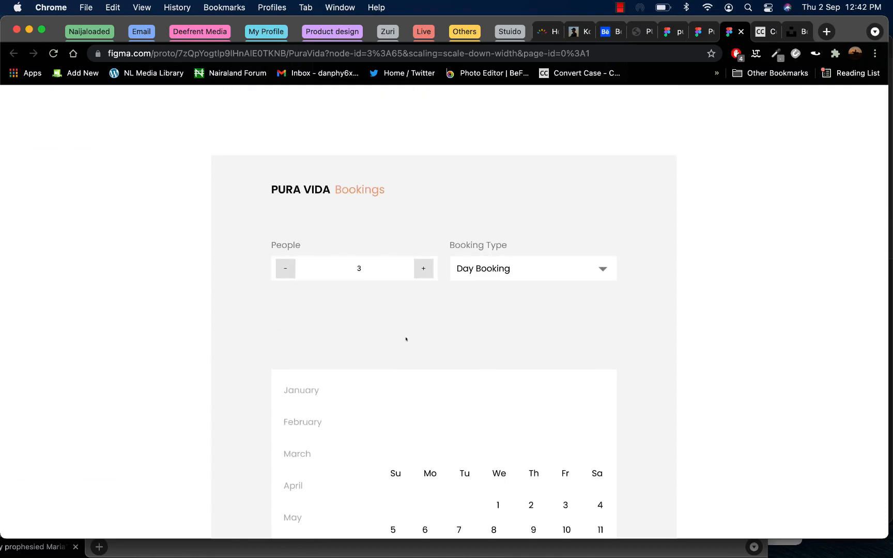
scroll(406, 339, "down", 1)
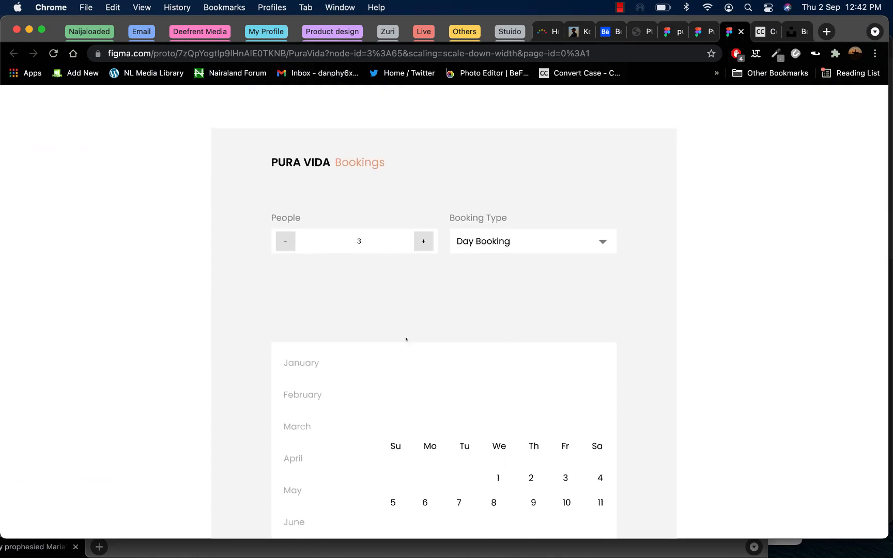
scroll(406, 339, "down", 9)
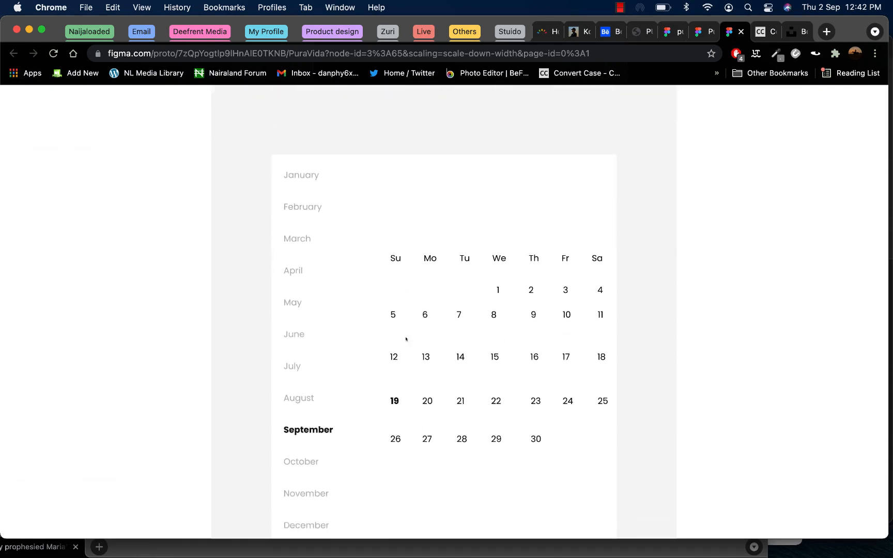
scroll(405, 340, "down", 4)
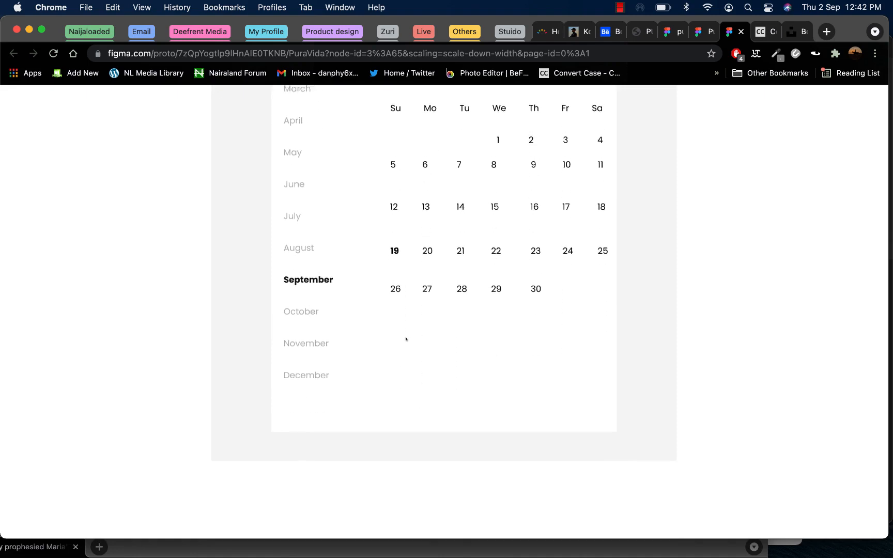
scroll(406, 339, "up", 10)
scroll(406, 339, "up", 6)
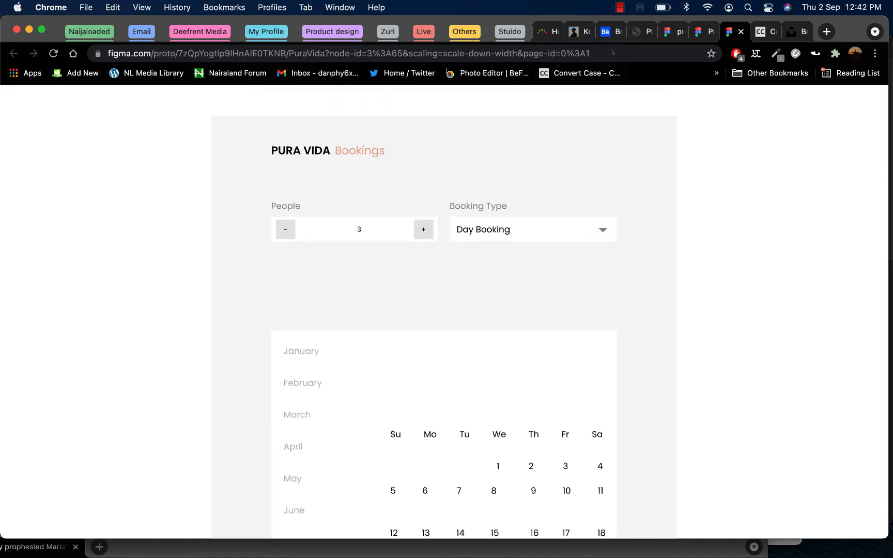
left_click(700, 33)
- Extend the Index frame downward to a height of about 6515 px
scroll(481, 286, "down", 1)
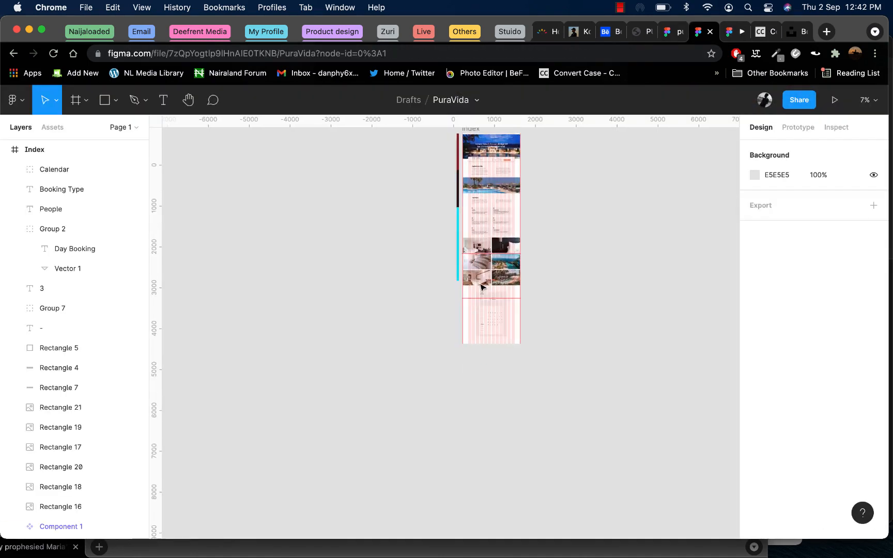
scroll(487, 295, "up", 6)
scroll(536, 409, "down", 2)
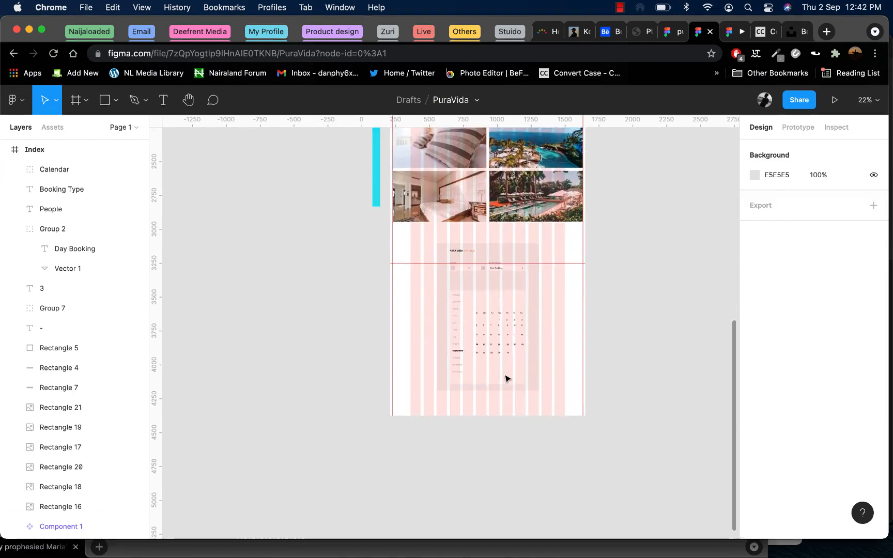
scroll(506, 379, "up", 5)
scroll(507, 380, "down", 2)
scroll(504, 417, "down", 4)
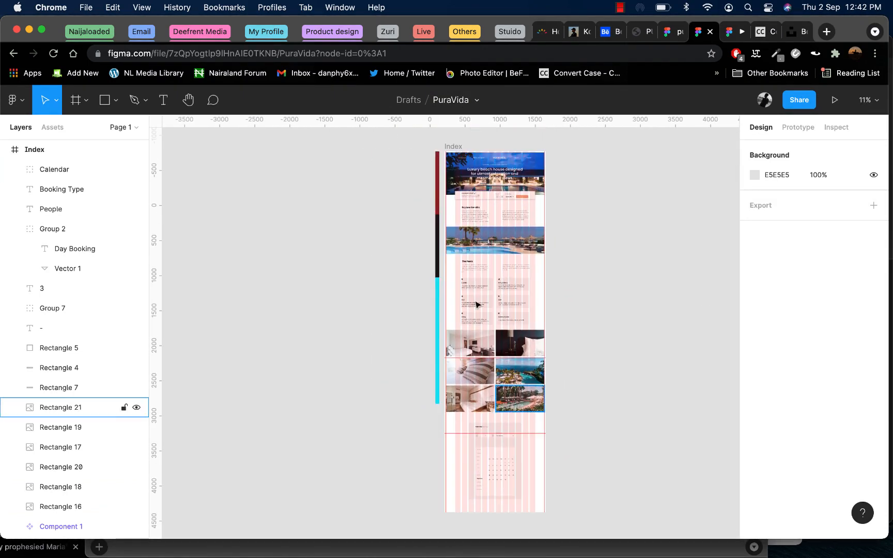
left_click(455, 148)
left_click(486, 504)
scroll(486, 508, "down", 3)
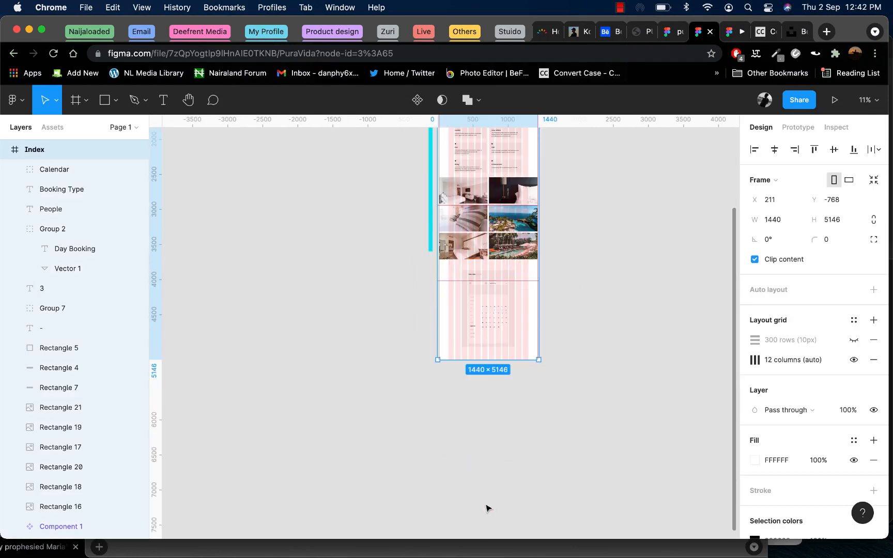
left_click_drag(484, 361, 486, 456)
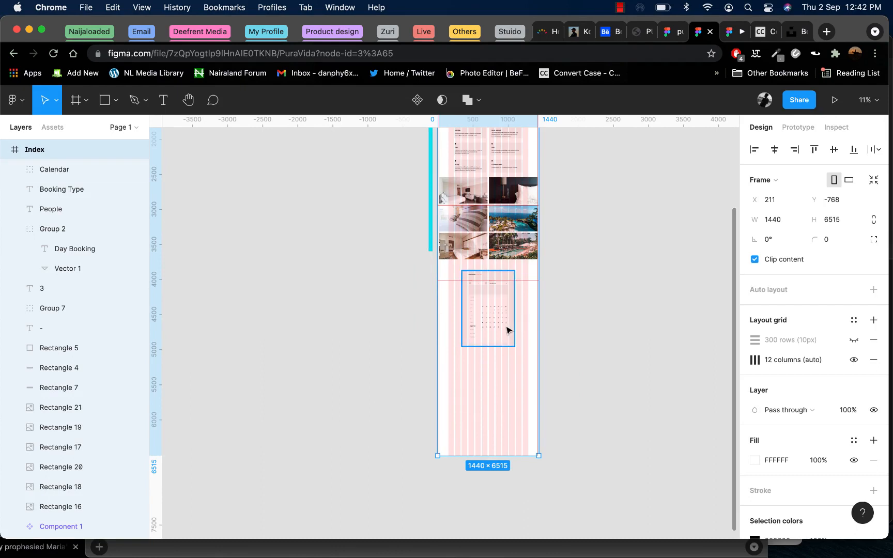
- Draw a button rectangle about 173 by 41 px below the calendar's last date row and fill it with the orange document colour EDA075
scroll(506, 341, "up", 5)
scroll(496, 343, "up", 5)
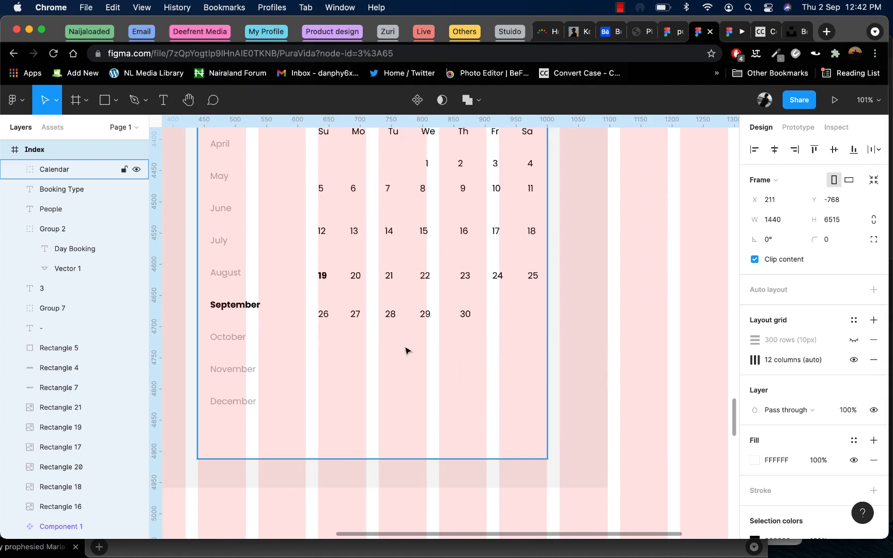
left_click(110, 109)
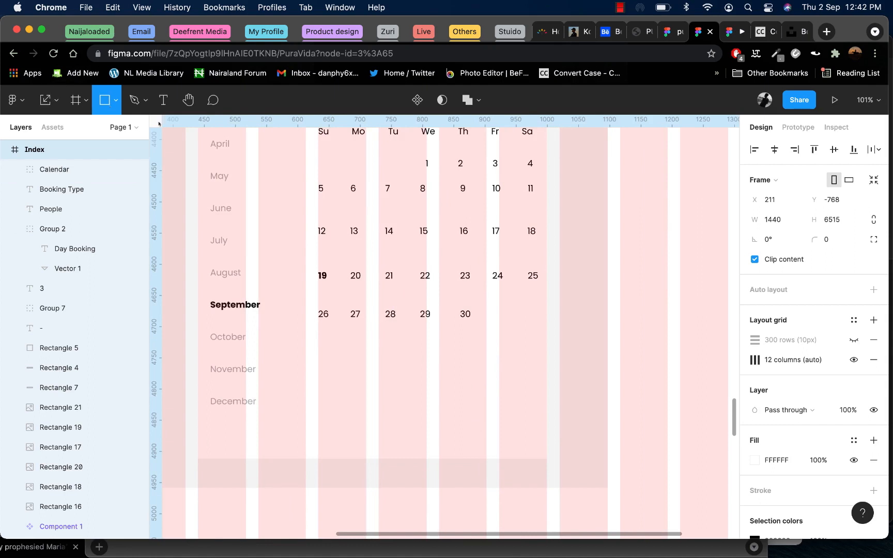
mouse_move(439, 361)
left_mouse_down()
mouse_move(538, 400)
mouse_move(547, 387)
left_mouse_up()
left_click(755, 419)
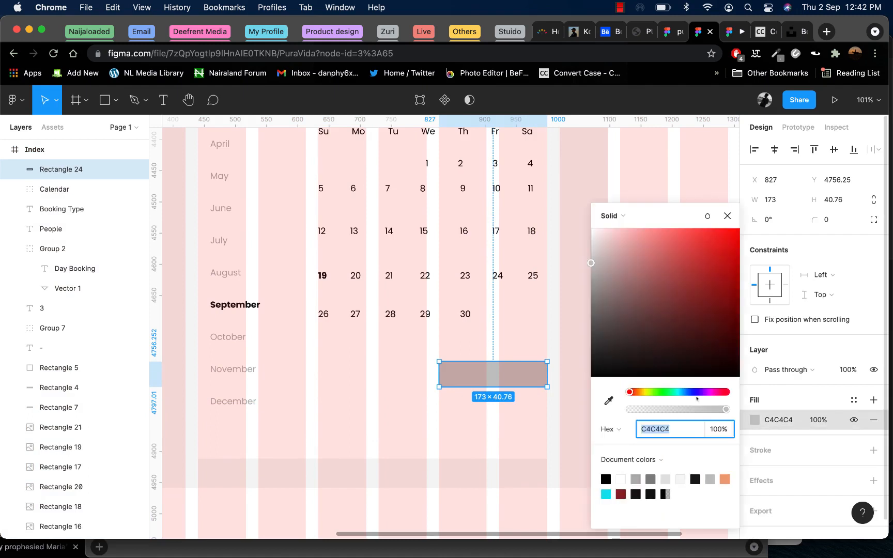
left_click(724, 479)
left_click(557, 411)
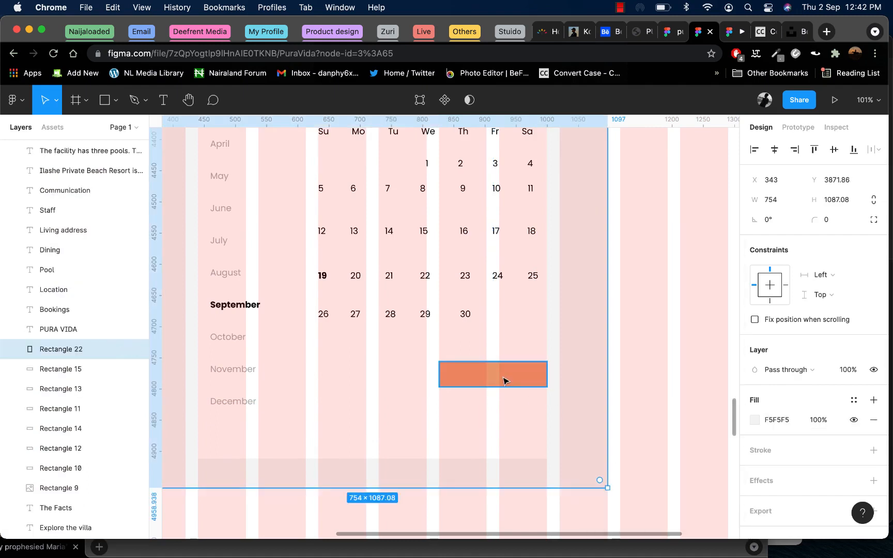
- Move the orange rectangle beneath the date rows to about X 752, Y 4768
left_click(499, 380)
scroll(499, 381, "down", 5)
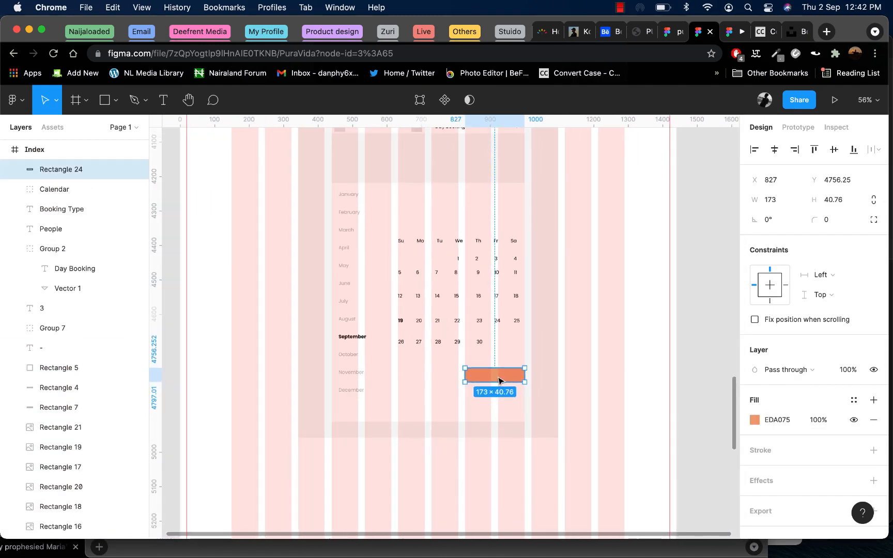
scroll(500, 380, "up", 3)
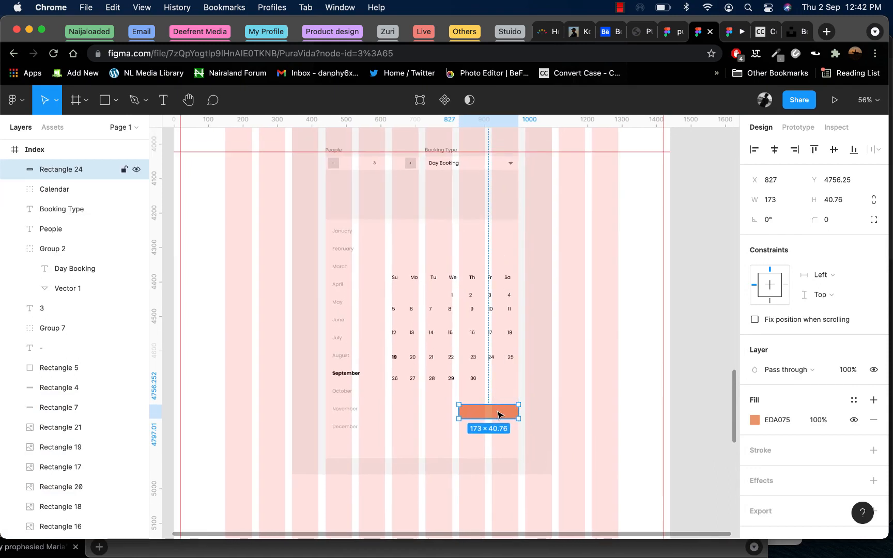
left_click_drag(500, 413, 484, 423)
scroll(472, 415, "up", 5)
scroll(485, 423, "down", 5)
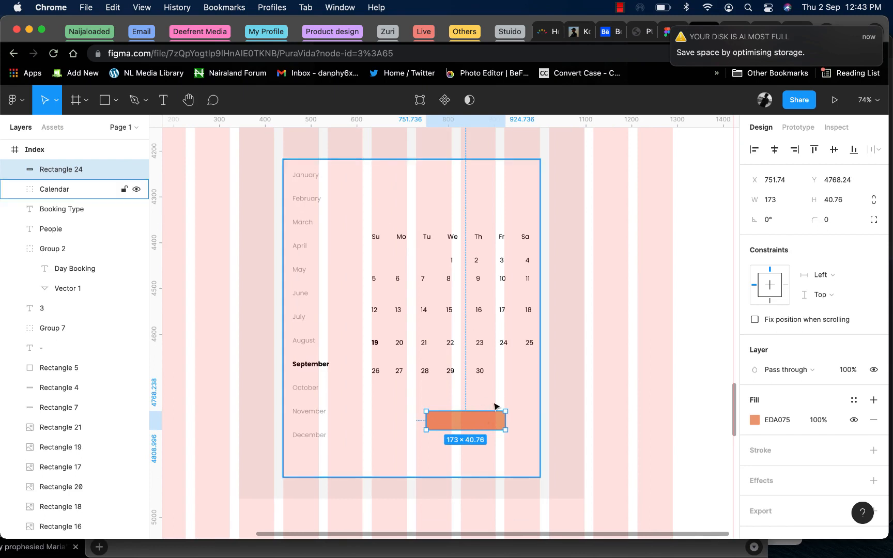
- Resize the orange rectangle beneath the calendar dates to 40 px high and about 144 px wide, keeping its right edge fixed
left_click(544, 407)
left_click(528, 408)
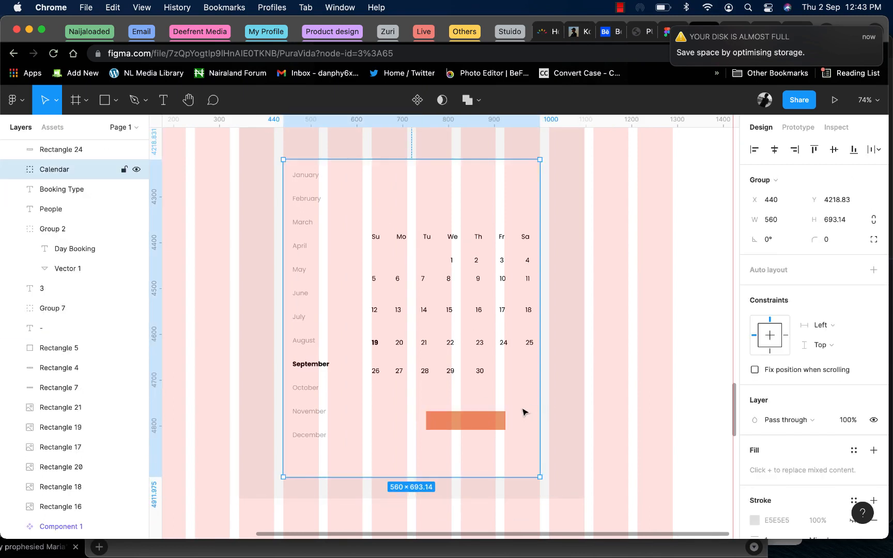
left_click(490, 421)
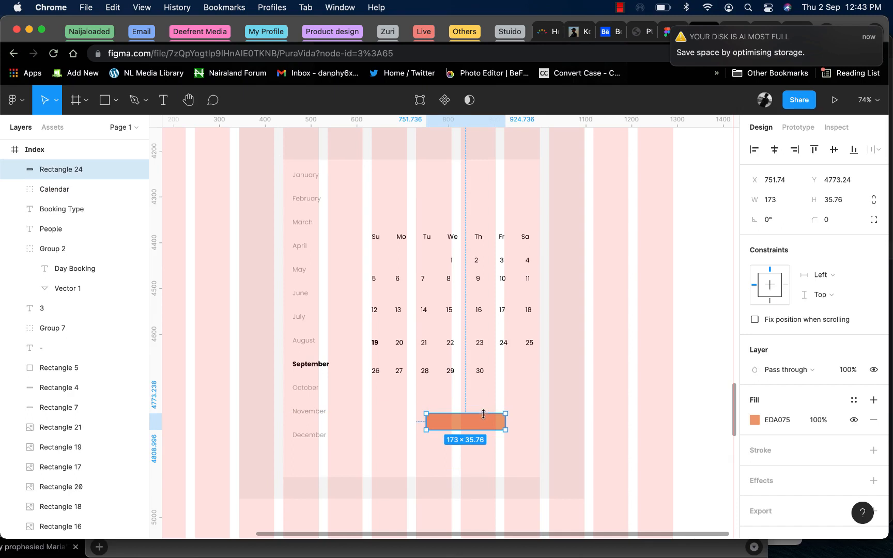
left_click(841, 200)
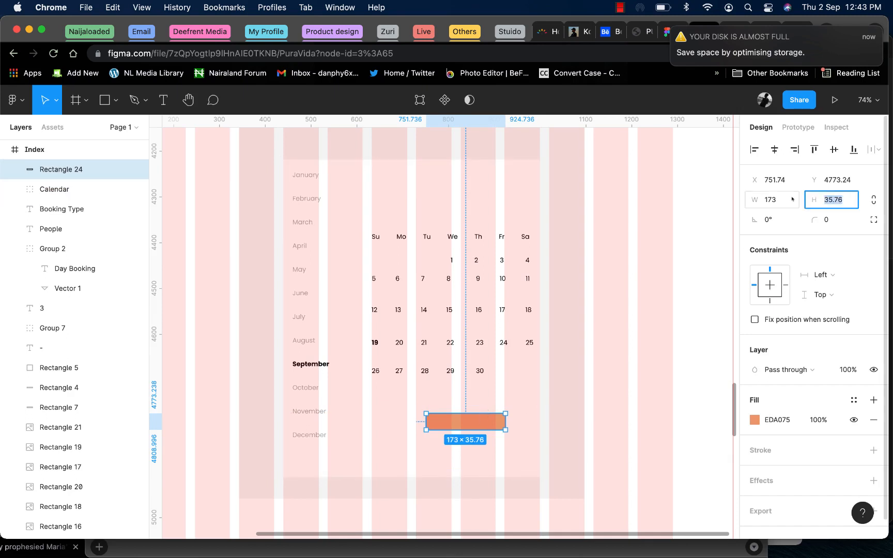
type("40")
key("Return")
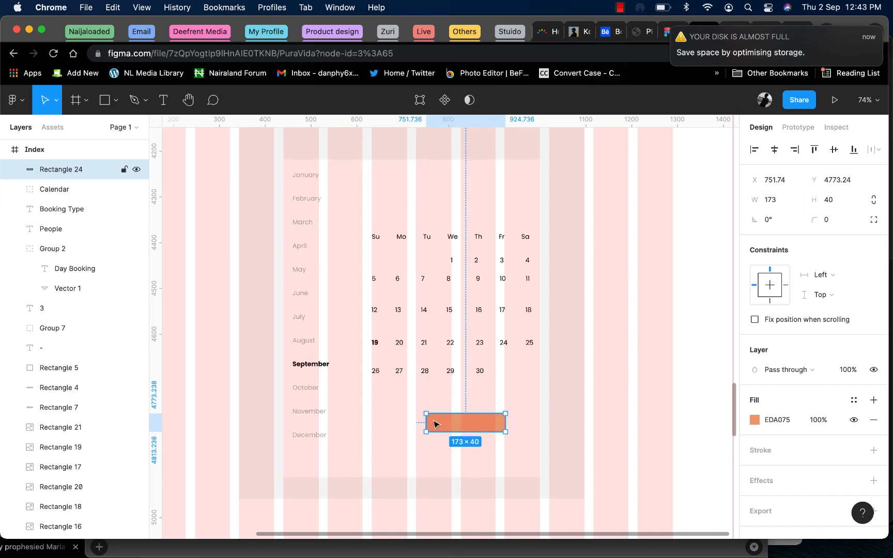
left_click_drag(426, 423, 439, 423)
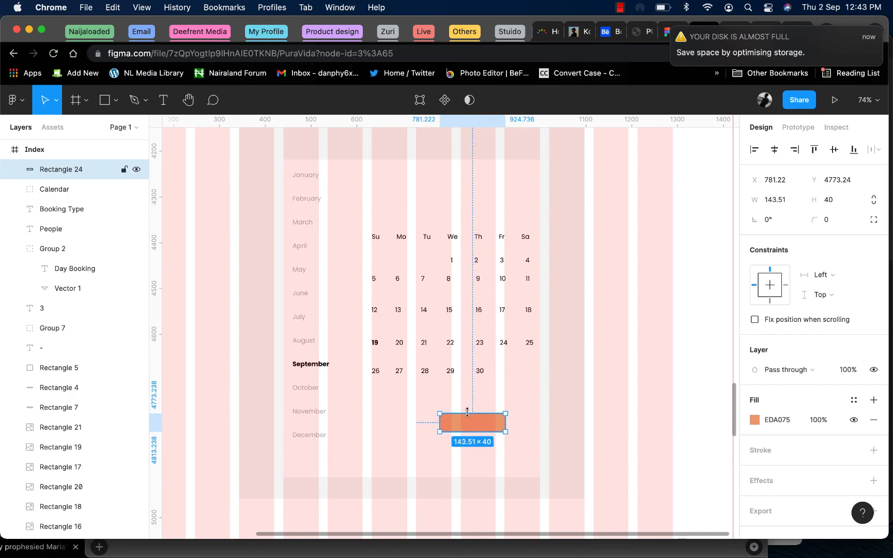
- Add the text label "BOOK NOW" on the orange button rectangle
key("t")
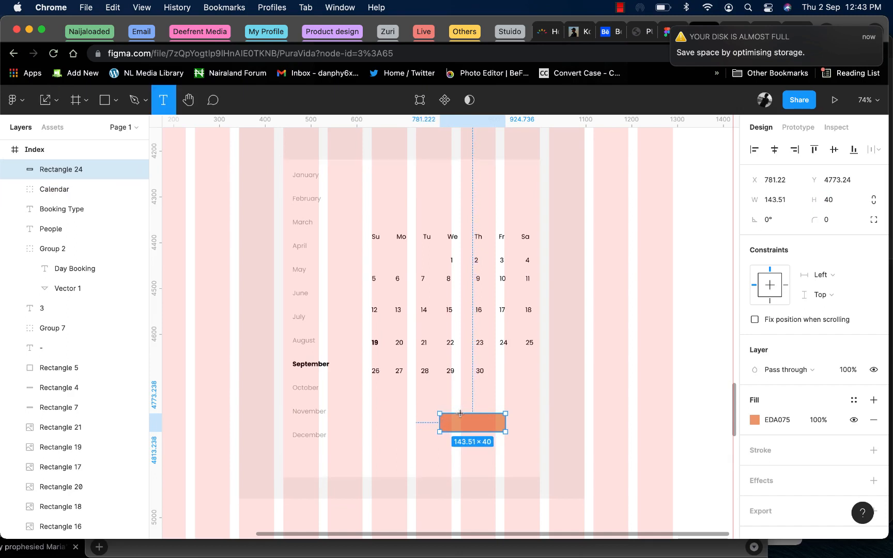
left_click(453, 421)
type("BOOK NOW")
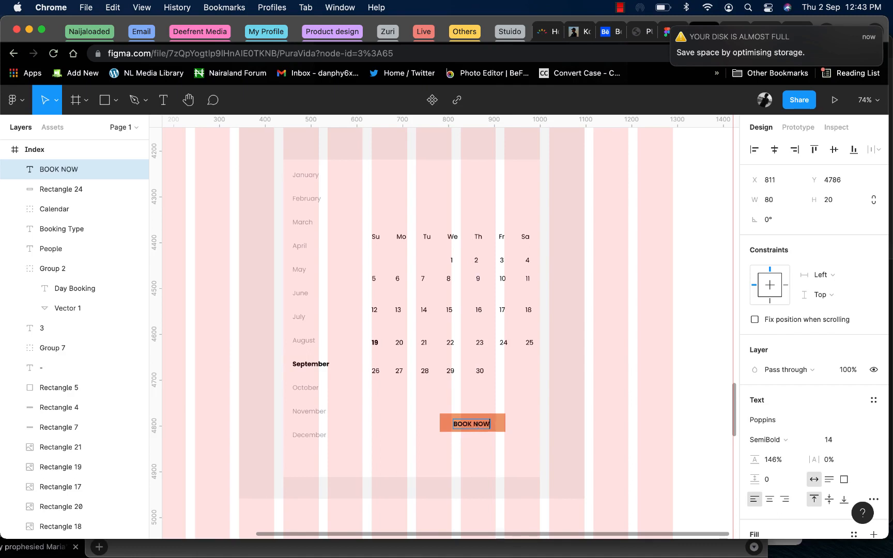
key("Escape")
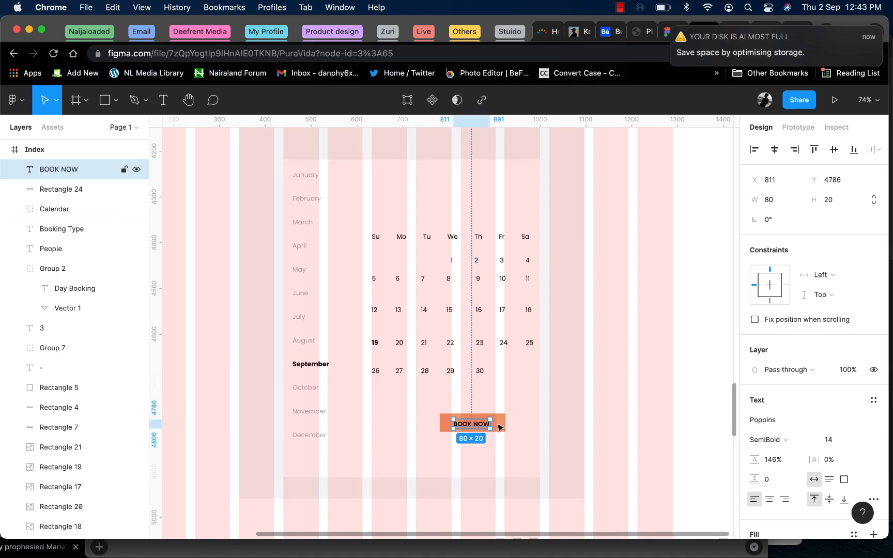
- Change the BOOK NOW label's fill to white, FFFFFF
scroll(770, 455, "down", 3)
left_click(755, 444)
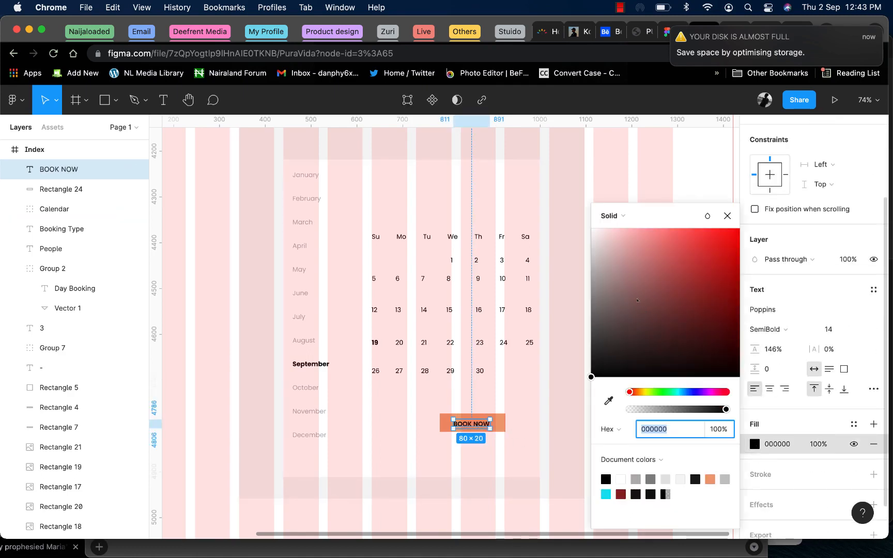
mouse_move(592, 229)
left_mouse_down()
mouse_move(601, 231)
mouse_move(582, 223)
left_mouse_up()
left_click(572, 353)
left_click(478, 427)
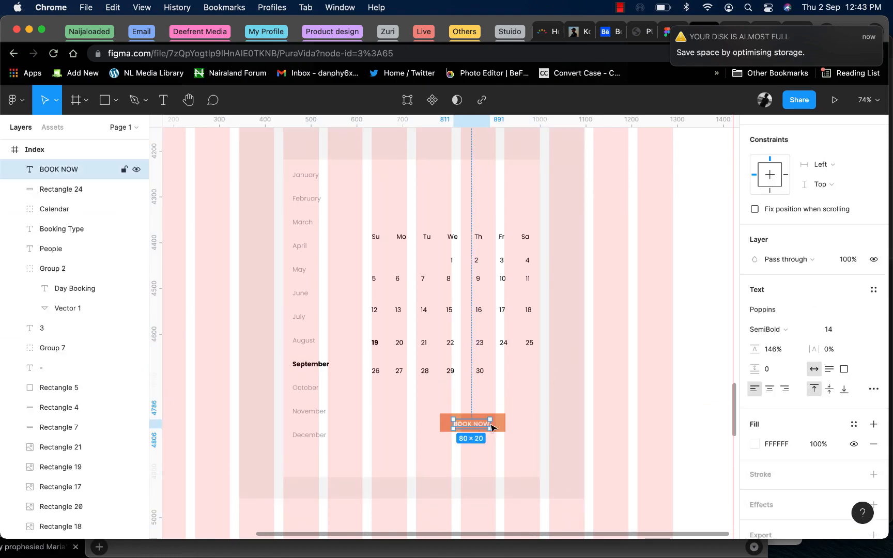
- Centre the BOOK NOW label horizontally and vertically on its orange rectangle
left_click(502, 424, "shift")
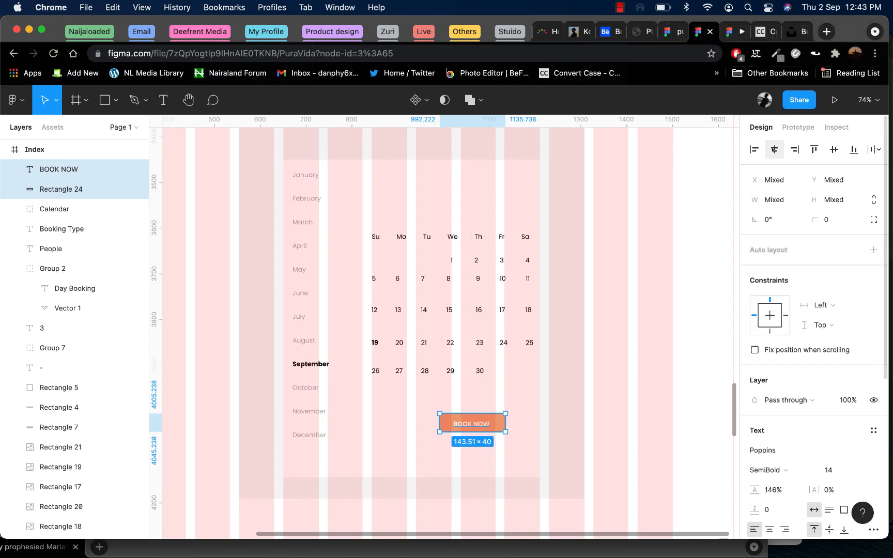
left_click(774, 150)
left_click(833, 149)
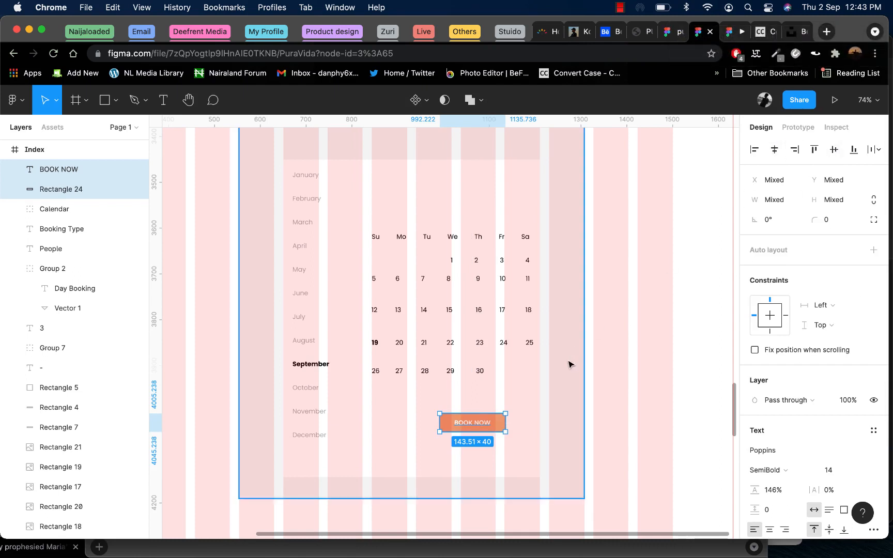
left_click(631, 419)
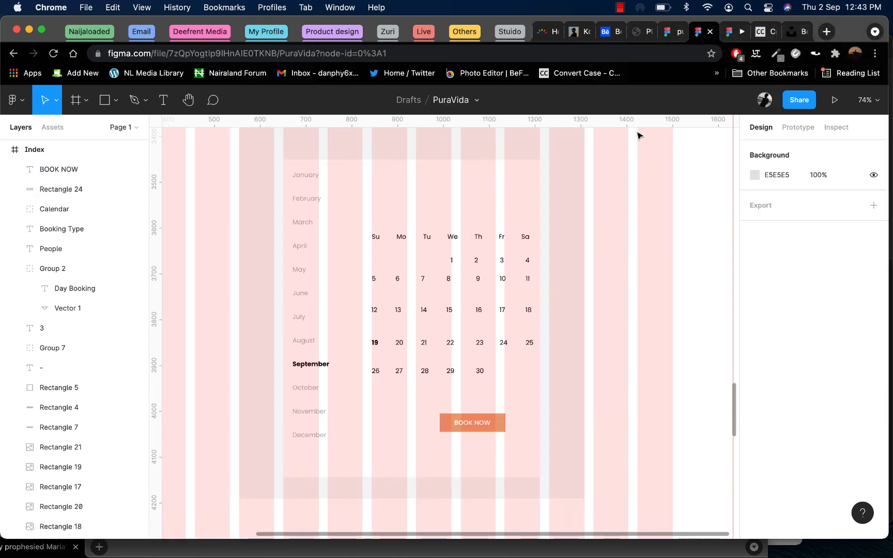
- Check the BOOK NOW button beneath the calendar in the prototype preview and return to the design file
left_click(728, 32)
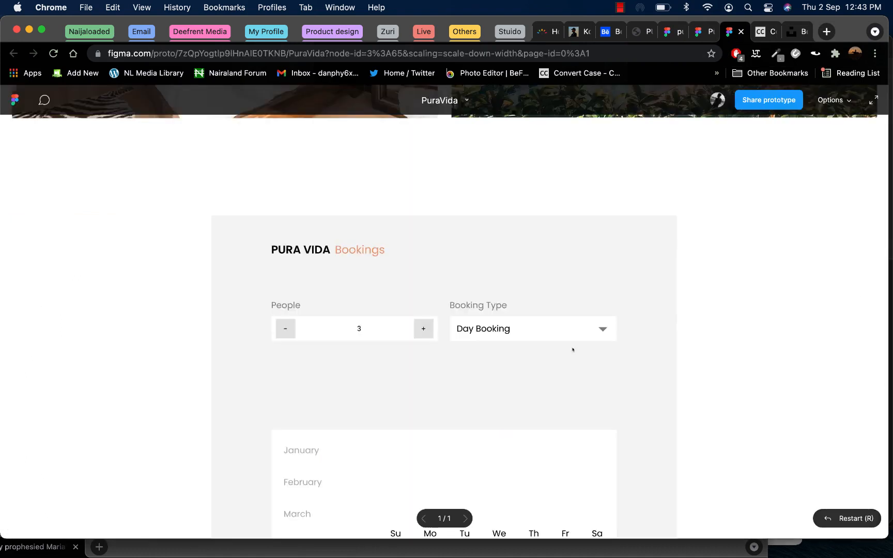
scroll(572, 350, "down", 10)
scroll(572, 350, "up", 2)
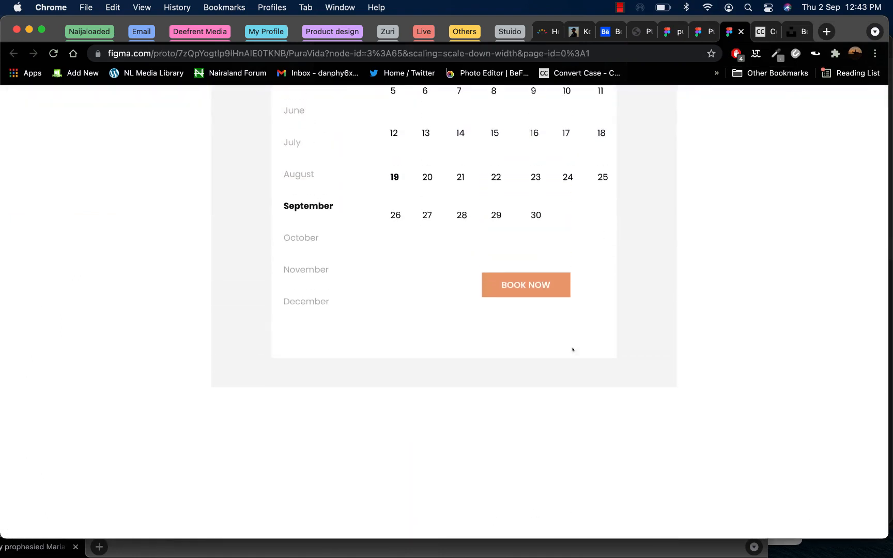
scroll(573, 350, "up", 1)
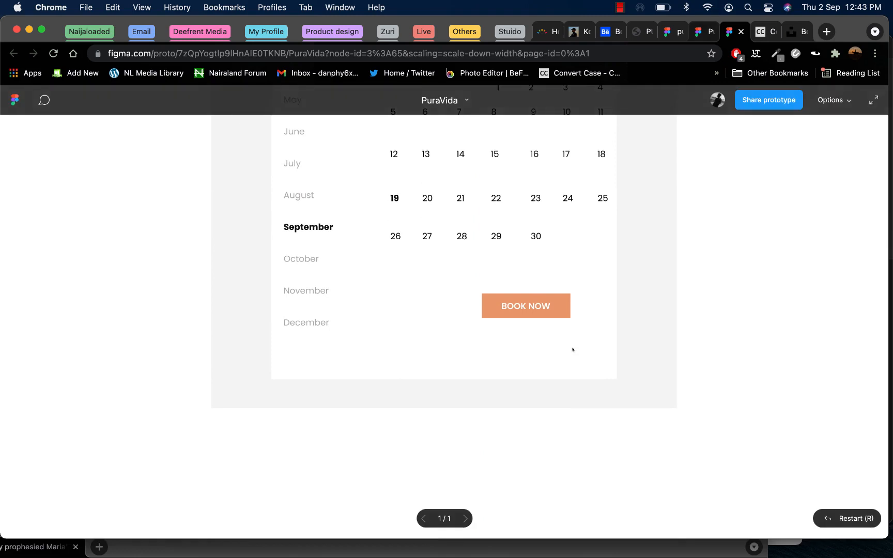
key("ctrl+shift+Tab")
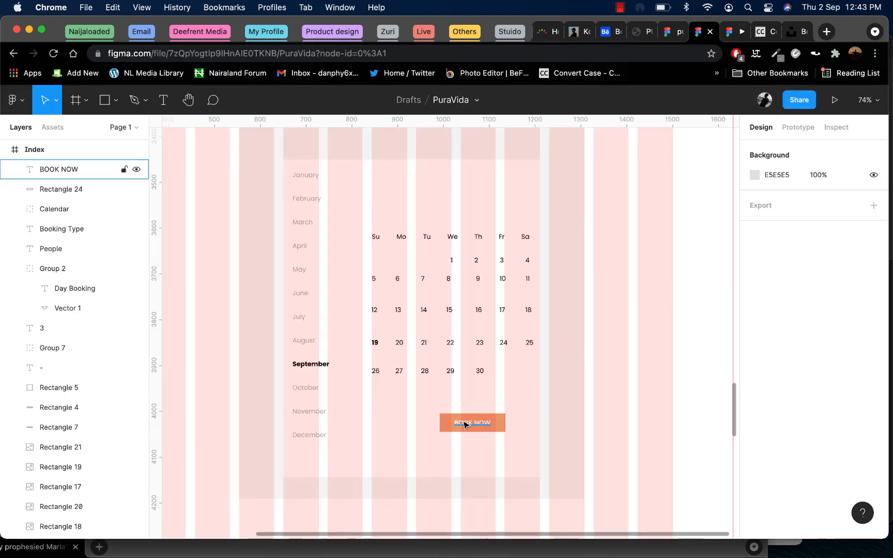
- Move the BOOK NOW label and rectangle down slightly towards the December row, and place a horizontal guide at about Y 4826 to check the alignment
left_click(492, 423)
left_click(499, 425, "shift")
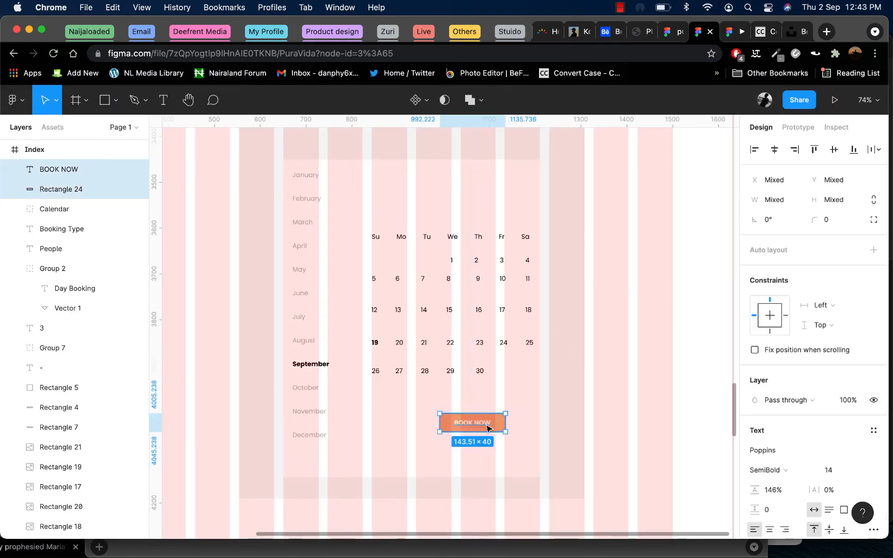
left_click_drag(487, 428, 488, 431)
left_click_drag(391, 122, 403, 440)
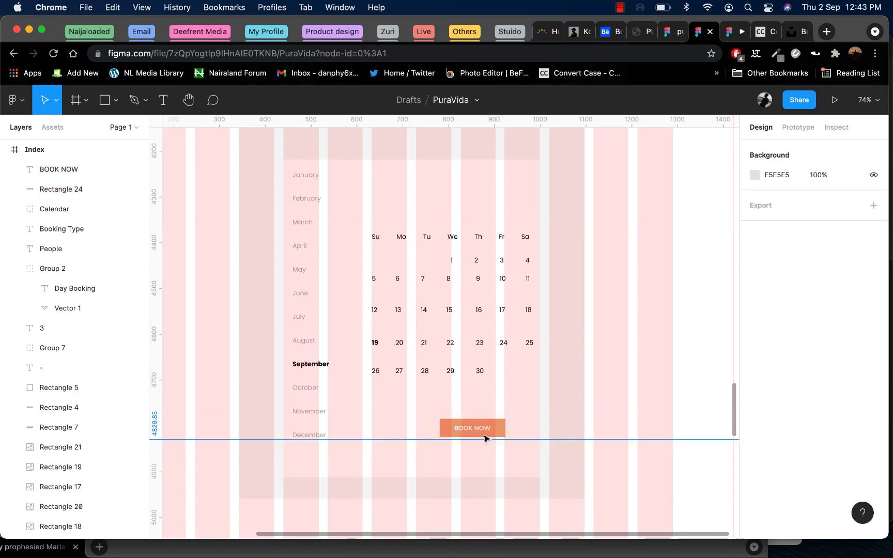
left_click_drag(434, 440, 429, 440)
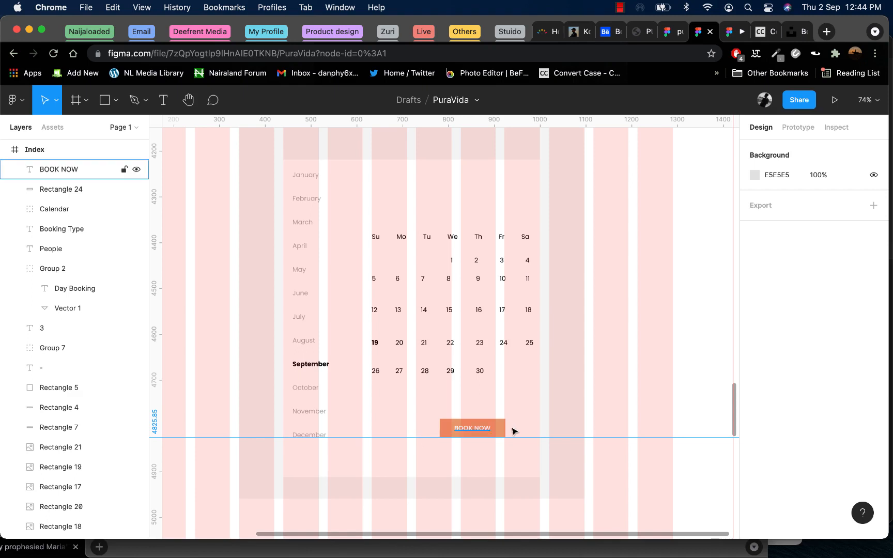
- Duplicate the orange "Bookings" heading text into the gap above the calendar, at about X 510, Y 4131
scroll(512, 429, "down", 5)
scroll(493, 329, "down", 3)
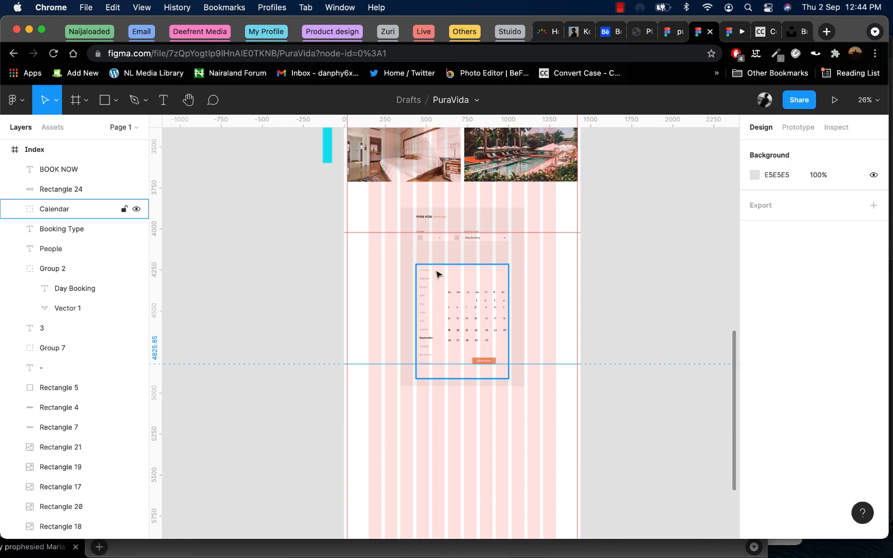
scroll(439, 273, "up", 5)
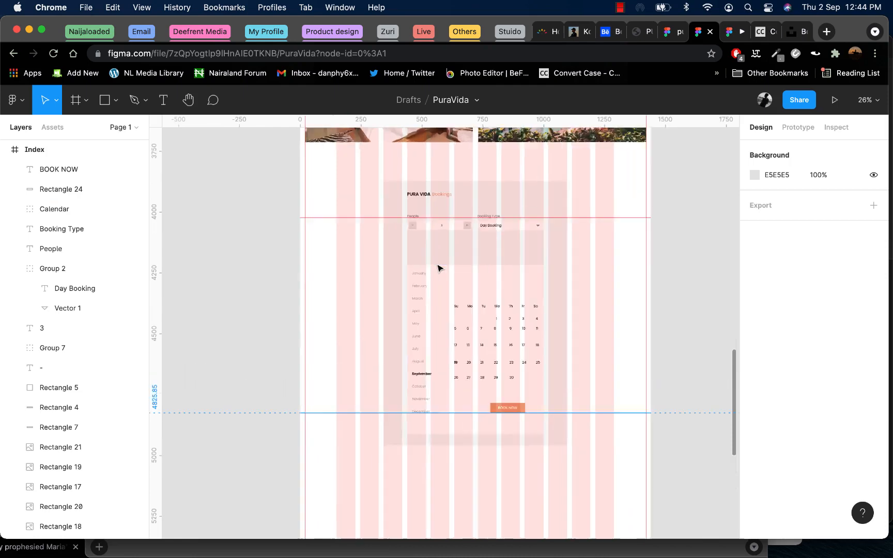
scroll(468, 234, "up", 1)
scroll(468, 233, "down", 3)
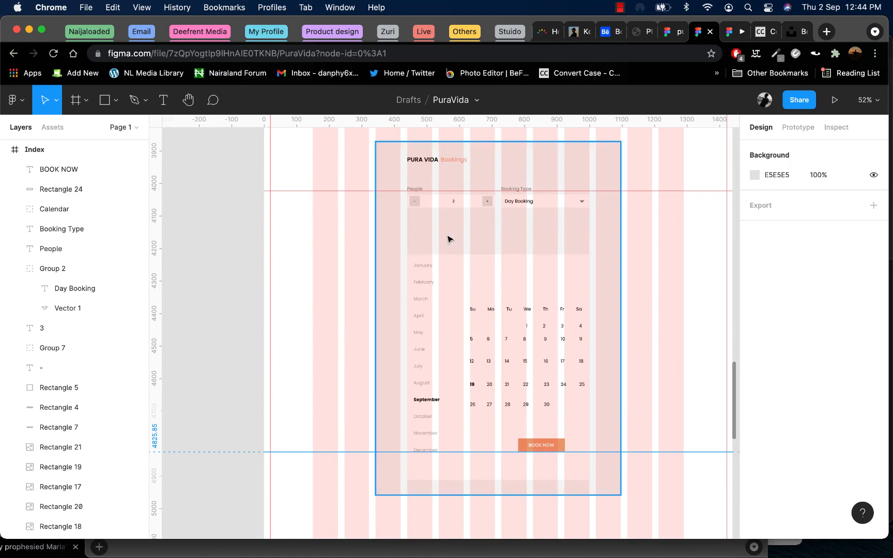
left_click(453, 164)
left_click_drag(453, 163, 442, 235)
- Set the fill of the duplicated "Bookings" text to 131212
scroll(853, 381, "down", 5)
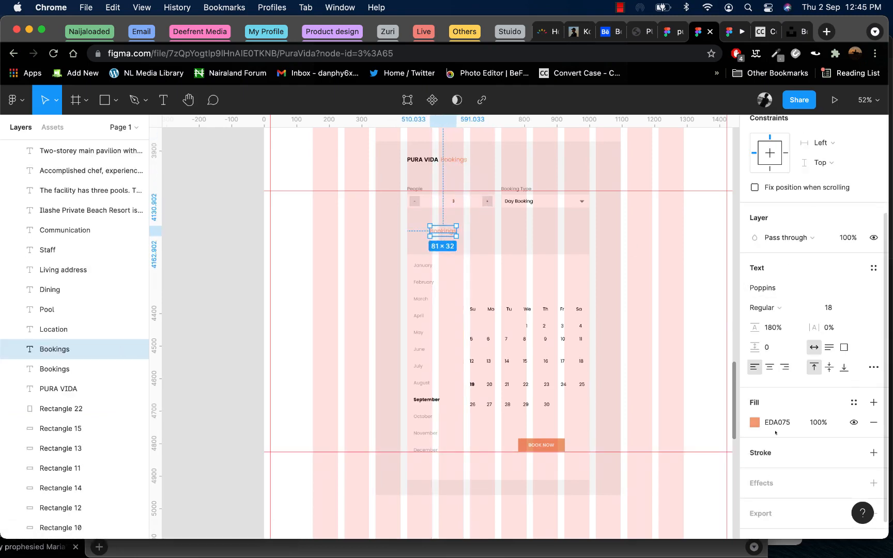
left_click(755, 423)
type("131212")
key("Return")
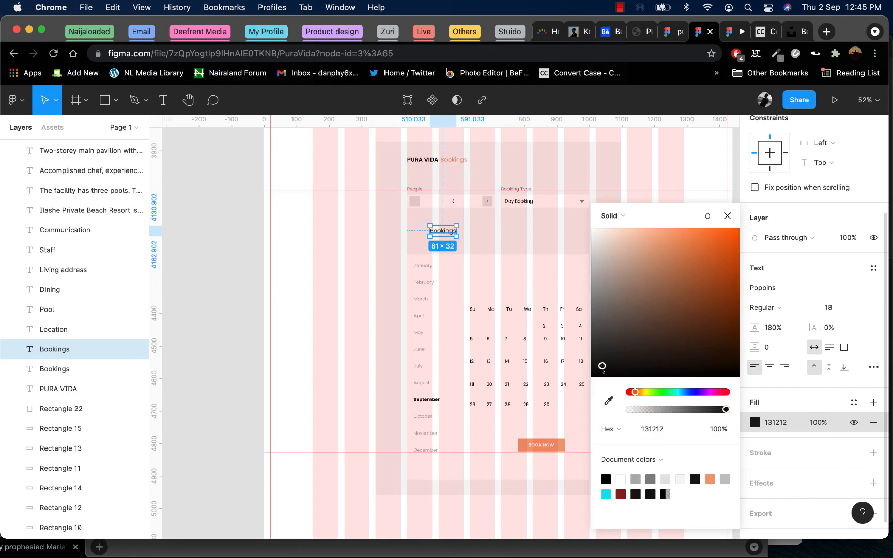
- Replace the duplicated text with "Access to Full Premises" and move it to about X 539, Y 4140
double_click(443, 231)
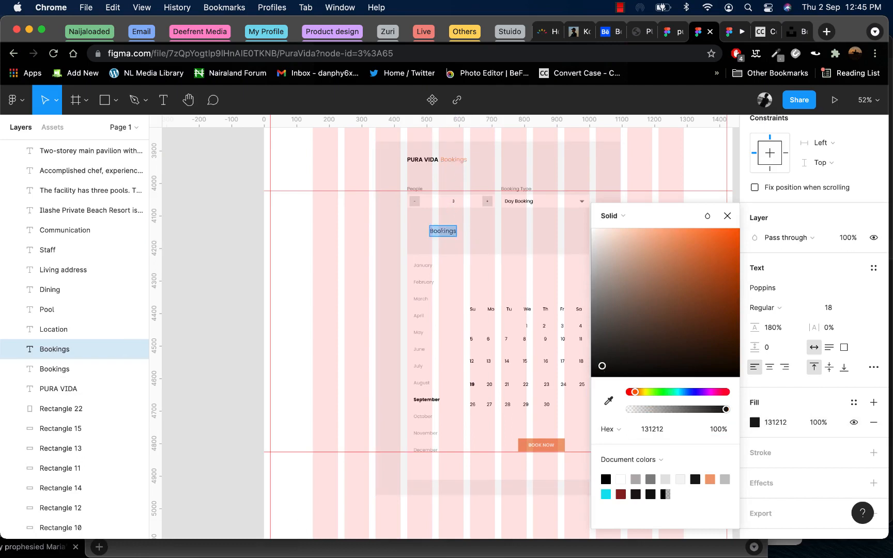
type("Access to Full Premises")
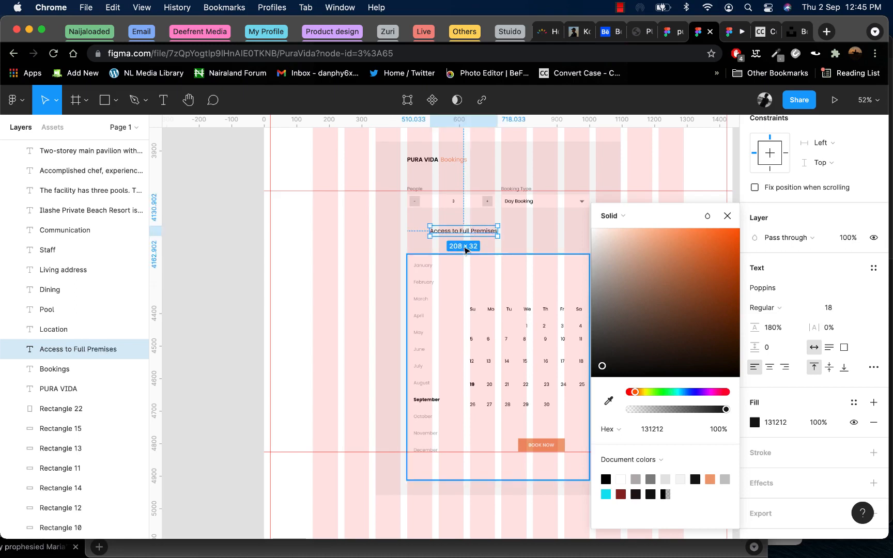
left_click_drag(465, 235, 472, 238)
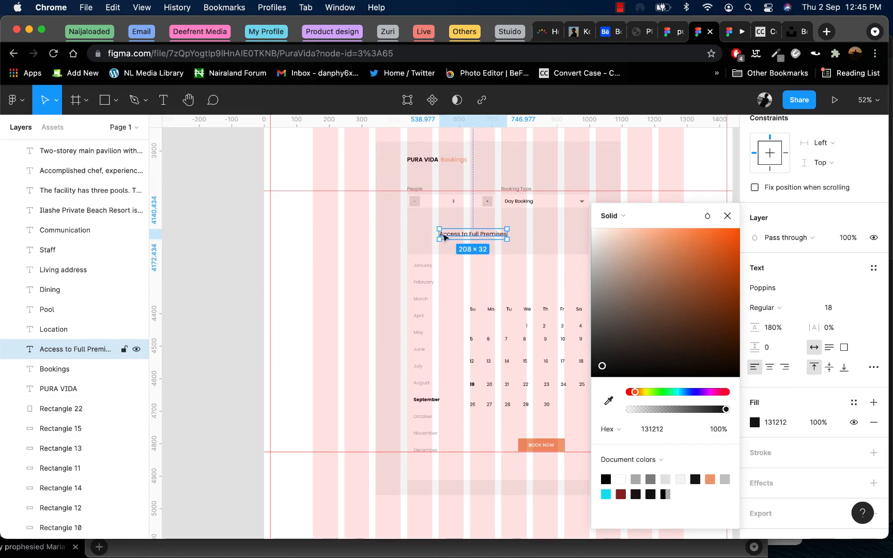
scroll(431, 210, "up", 5)
scroll(422, 231, "up", 5)
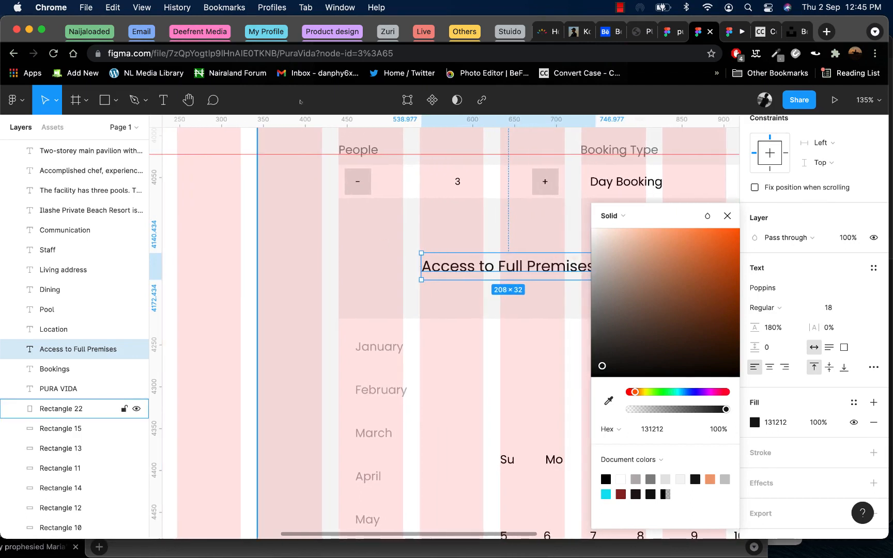
left_click(105, 100)
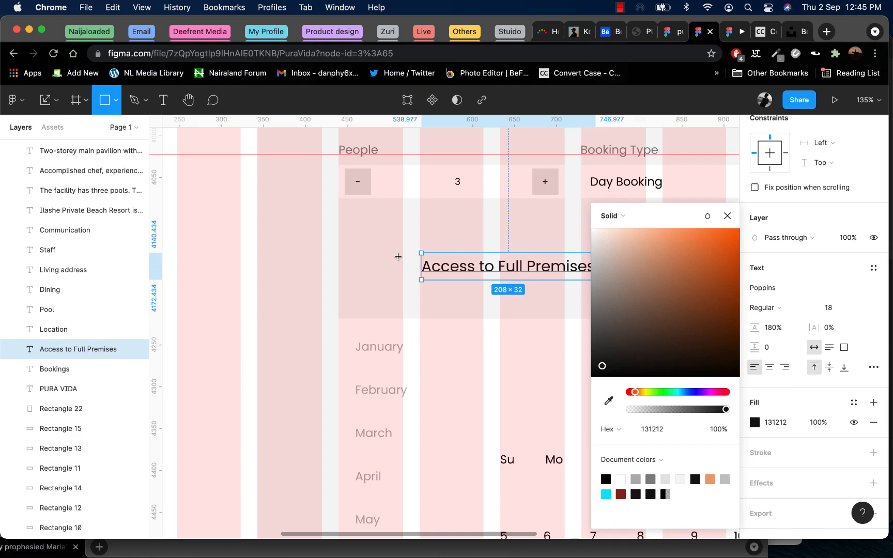
left_click_drag(389, 254, 409, 274)
key("ctrl+z")
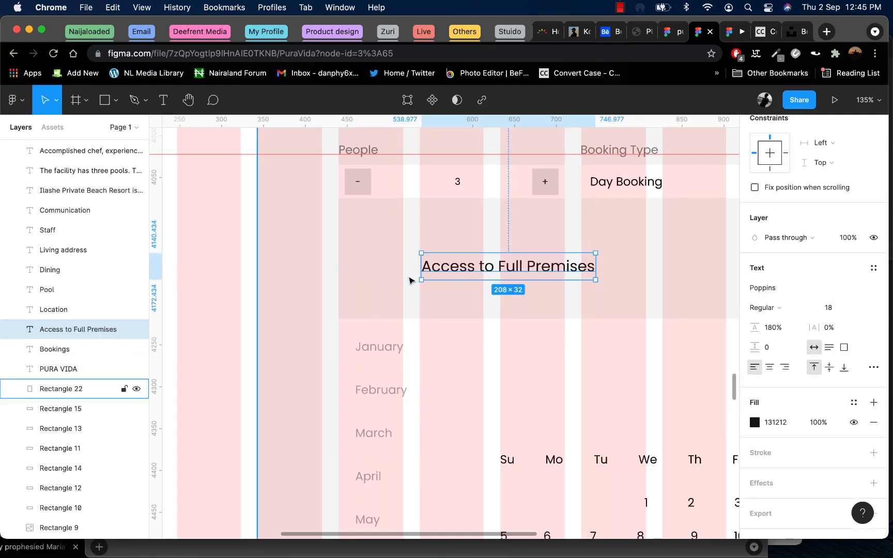
- Draw a 20 by 20 px square left of the "Access to Full Premises" text and fill it with the orange document colour EDA075
left_click(104, 100)
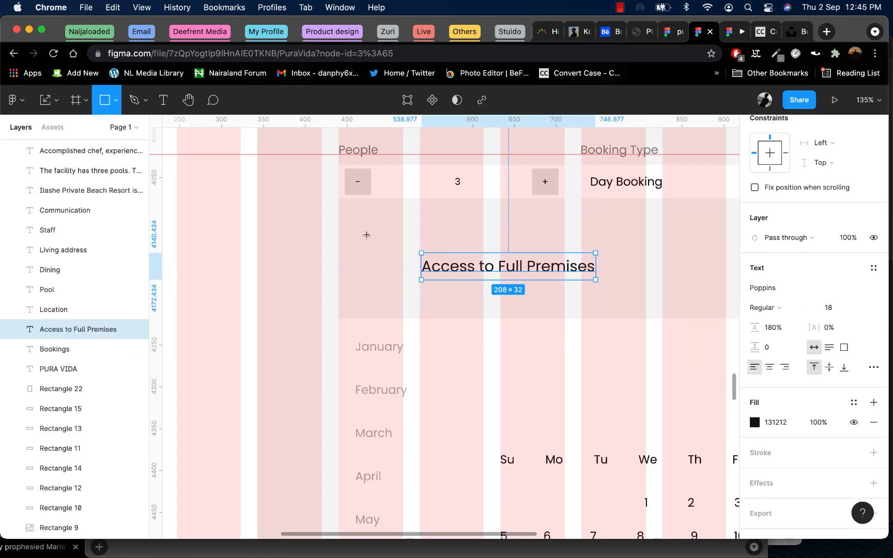
left_click_drag(386, 258, 402, 275)
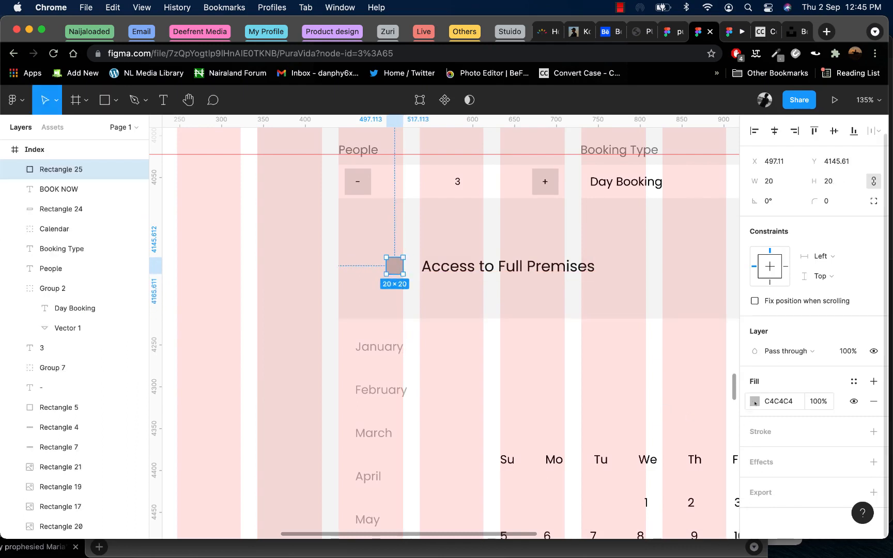
left_click(754, 401)
left_click(711, 479)
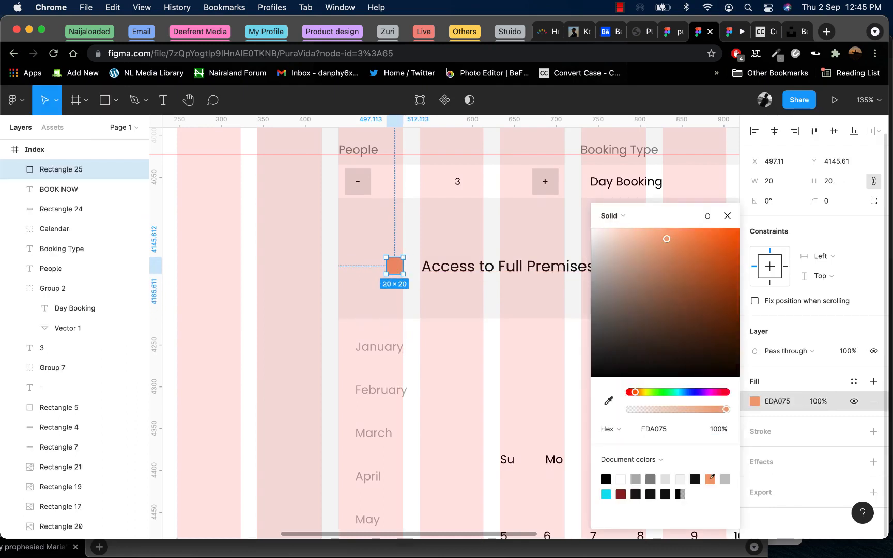
left_click(481, 303)
left_click(391, 266)
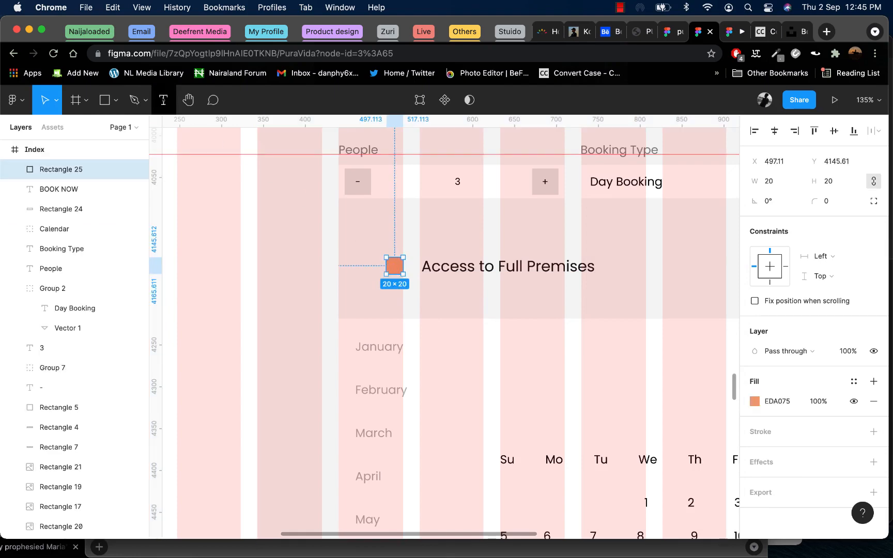
- Draw a white check mark about 15 by 11 px inside the orange square with the Pen tool
key("p")
scroll(400, 261, "up", 5)
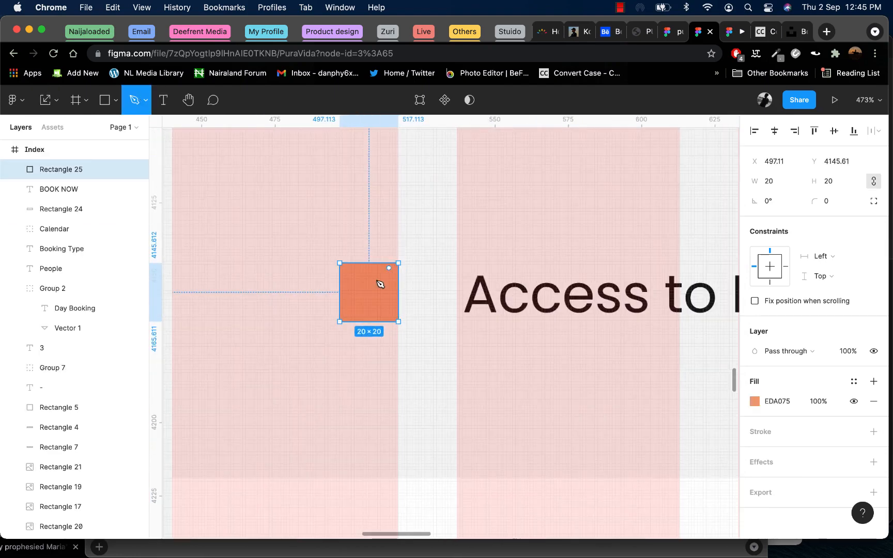
left_click(347, 294)
left_click(360, 309)
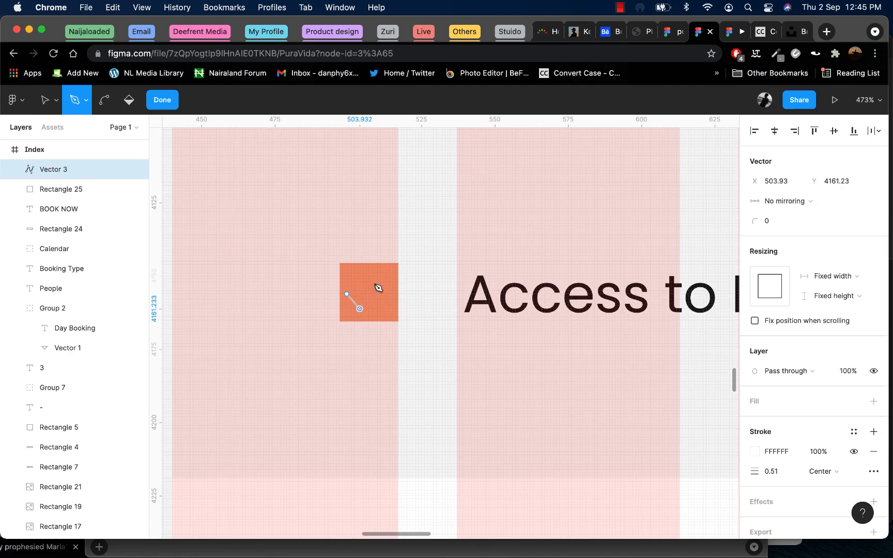
left_click(392, 277)
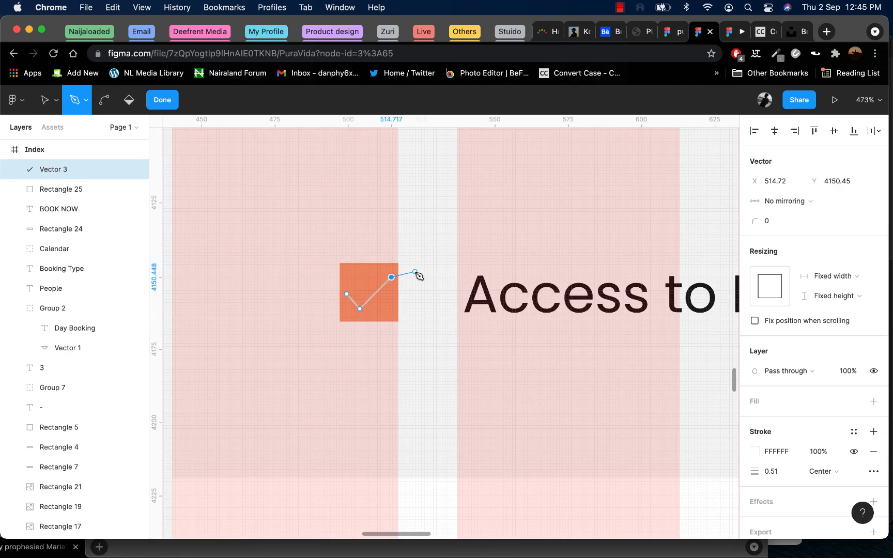
key("Escape")
key("Escape")
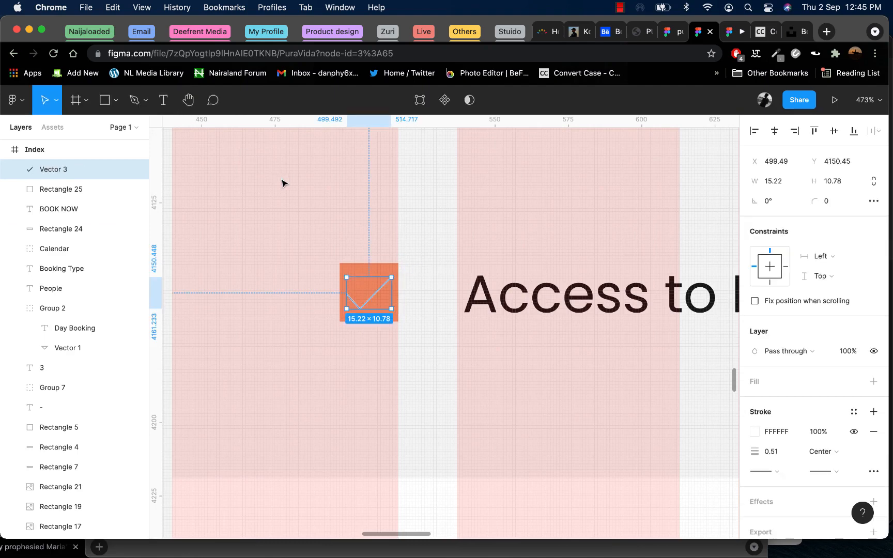
- Scale the check mark down to about 11 by 8 px and set its stroke width to 1
scroll(346, 265, "down", 5)
left_click(424, 279)
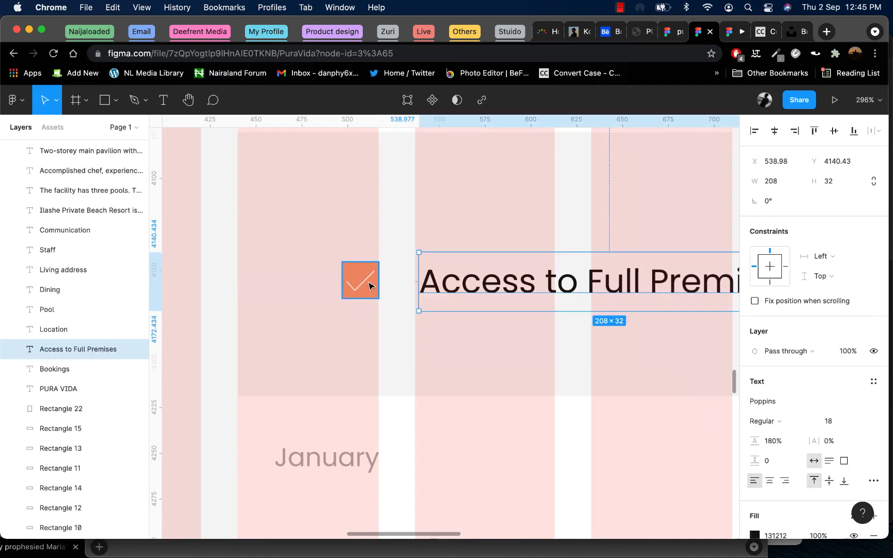
left_click(366, 284)
left_click_drag(373, 290, 367, 286)
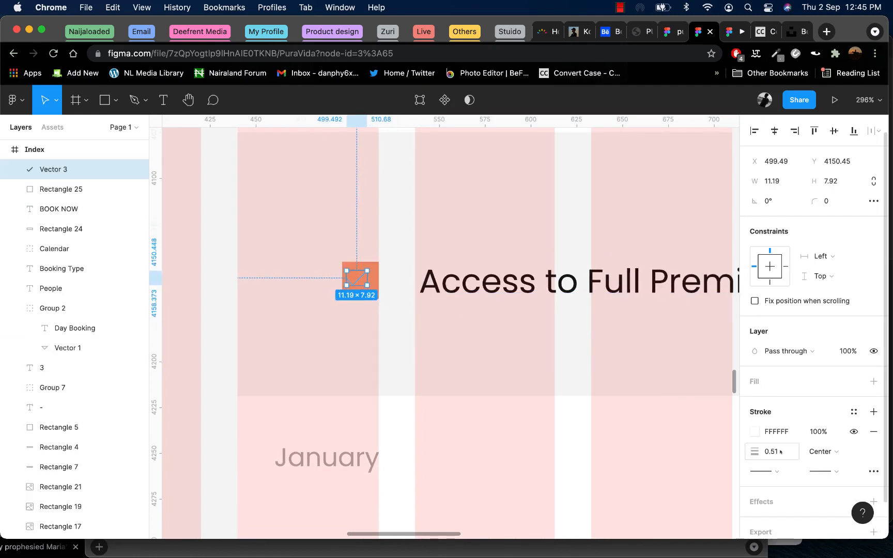
left_click(770, 470)
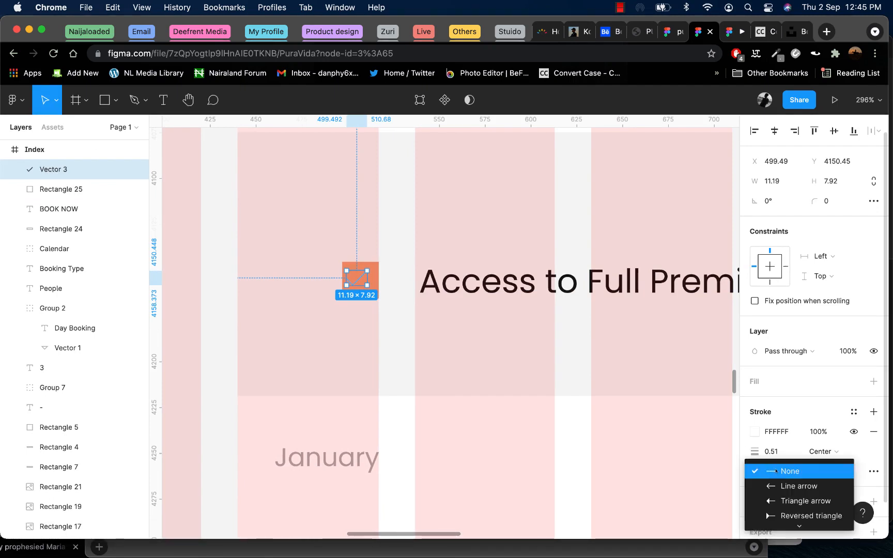
left_click(776, 471)
left_click(771, 452)
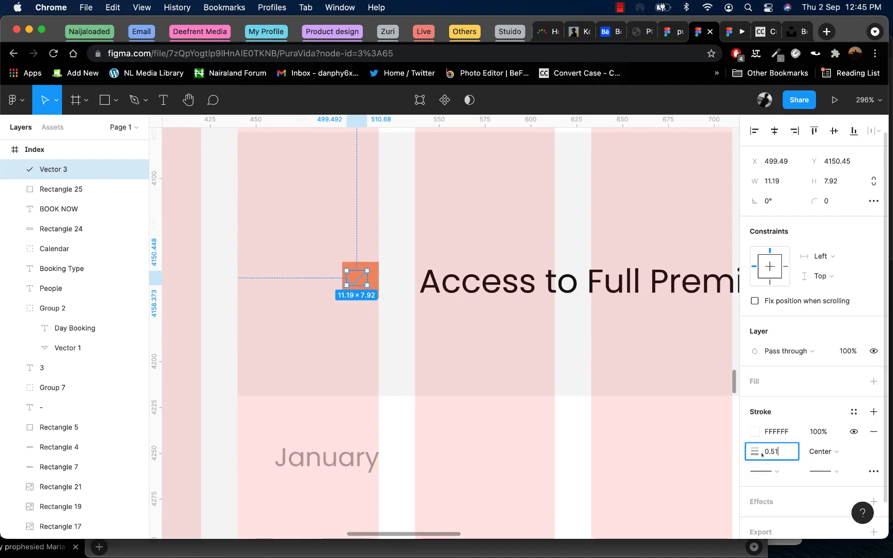
type("1")
left_click(462, 365)
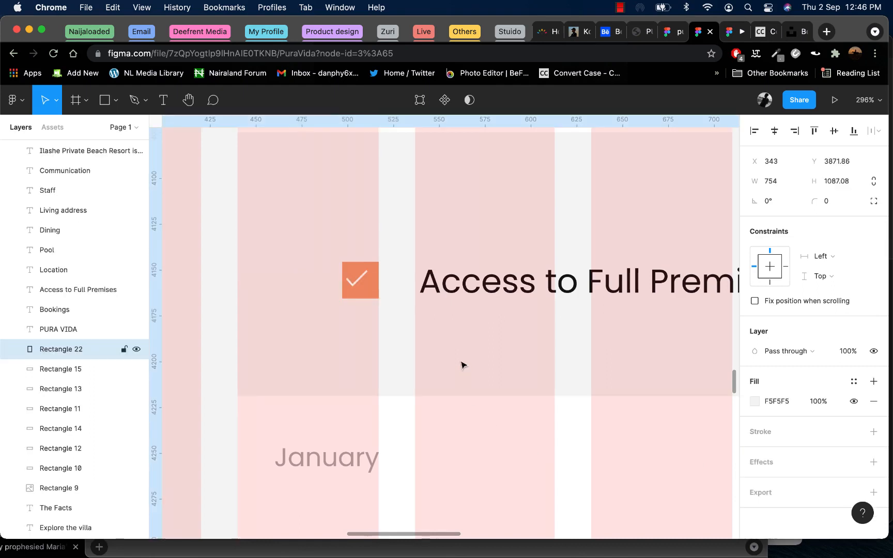
- Center the check mark horizontally and vertically within the orange square
left_click(363, 283)
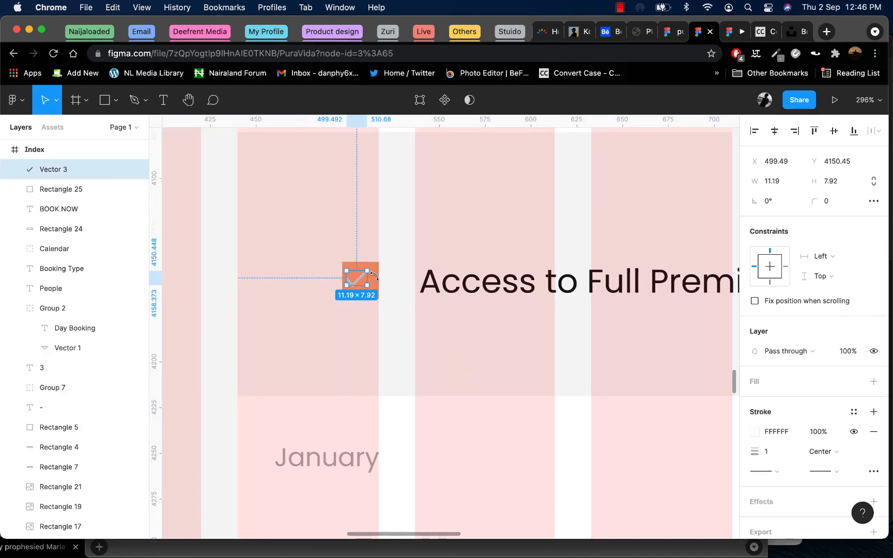
left_click(377, 265, "shift")
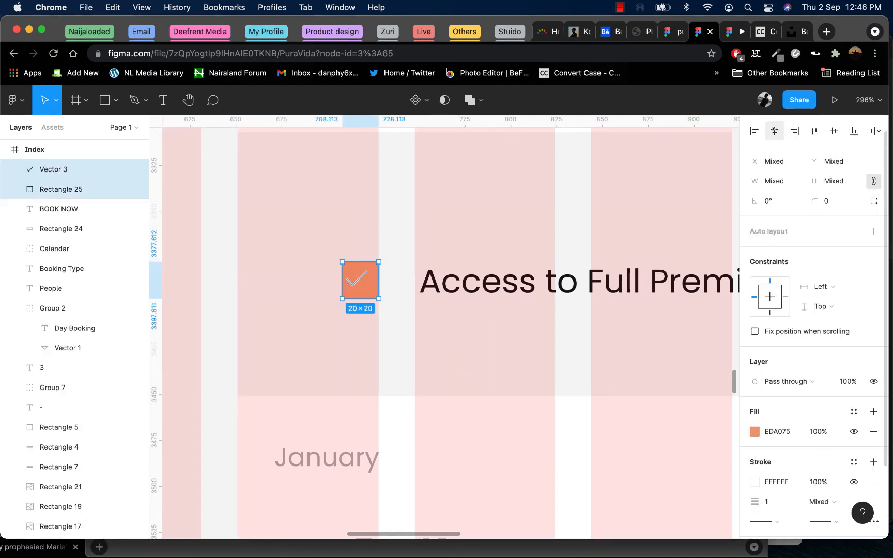
left_click(774, 130)
left_click(833, 131)
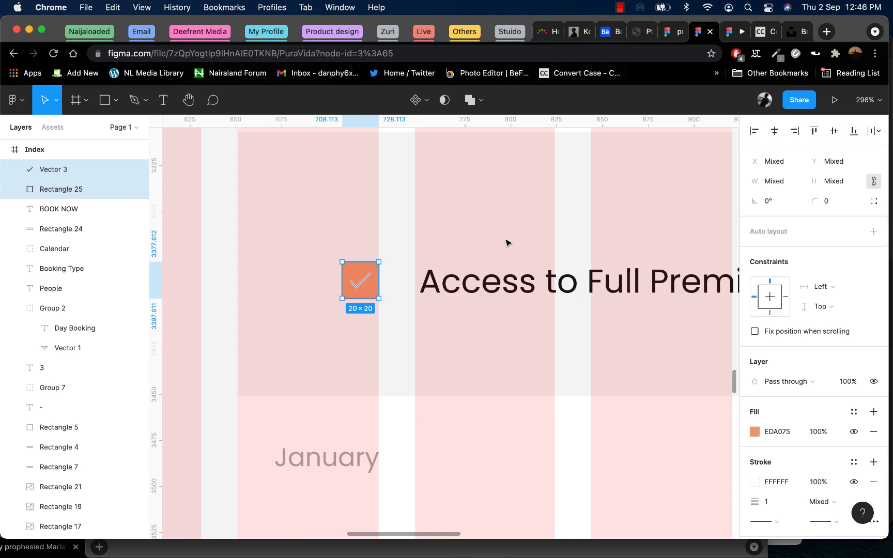
left_click(466, 339)
scroll(381, 336, "down", 5)
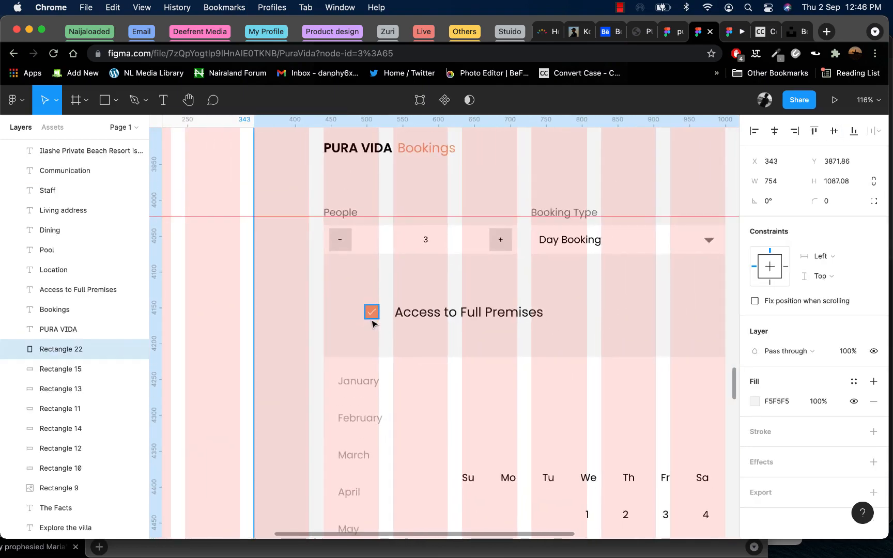
scroll(372, 323, "down", 3)
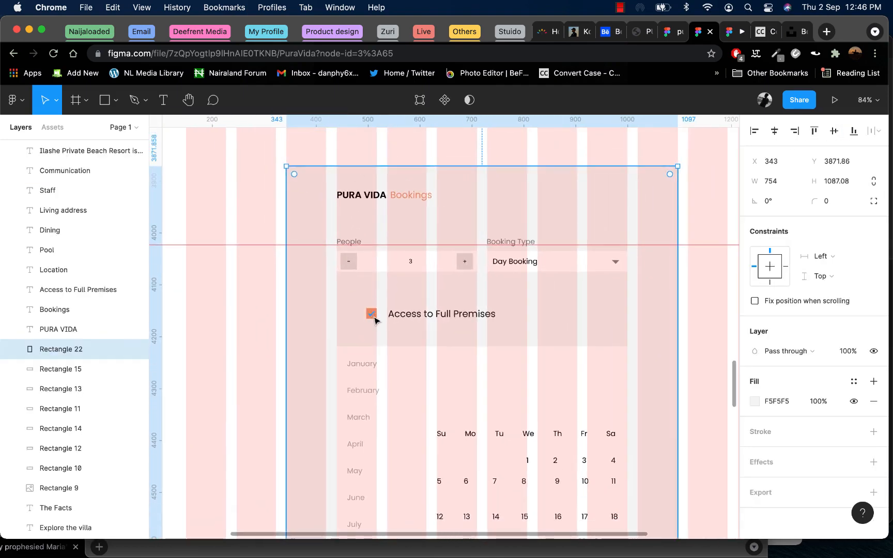
- Shrink the check mark to about 9 by 6 px and center it in the orange square again on both axes
scroll(372, 315, "up", 5)
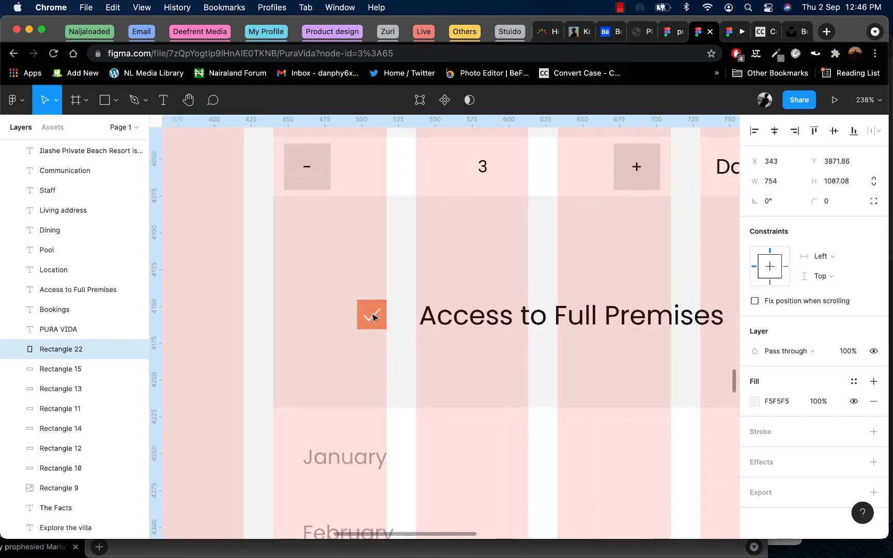
left_click(376, 318)
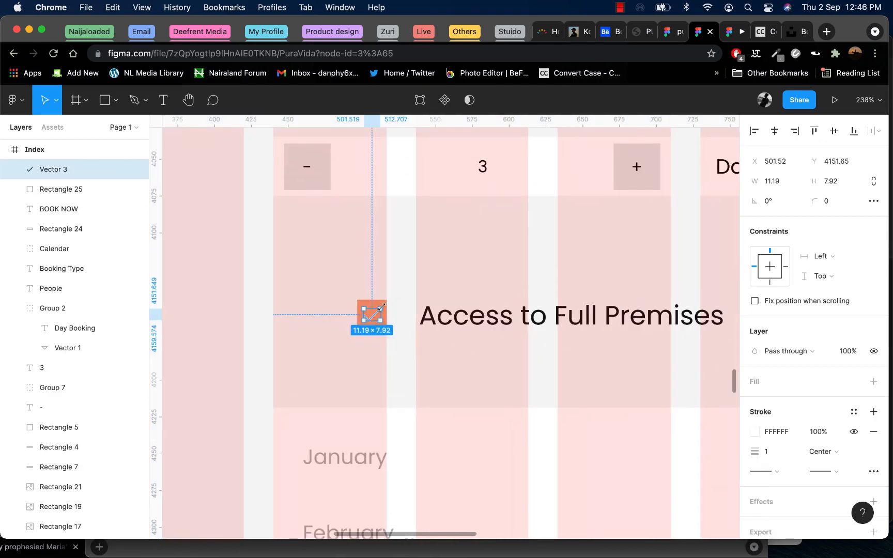
left_click_drag(381, 307, 378, 310)
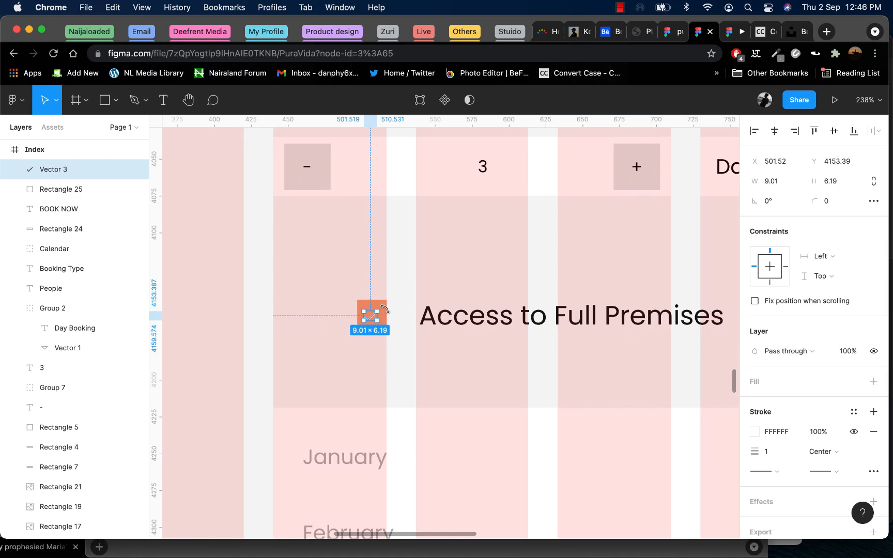
left_click(378, 306, "shift")
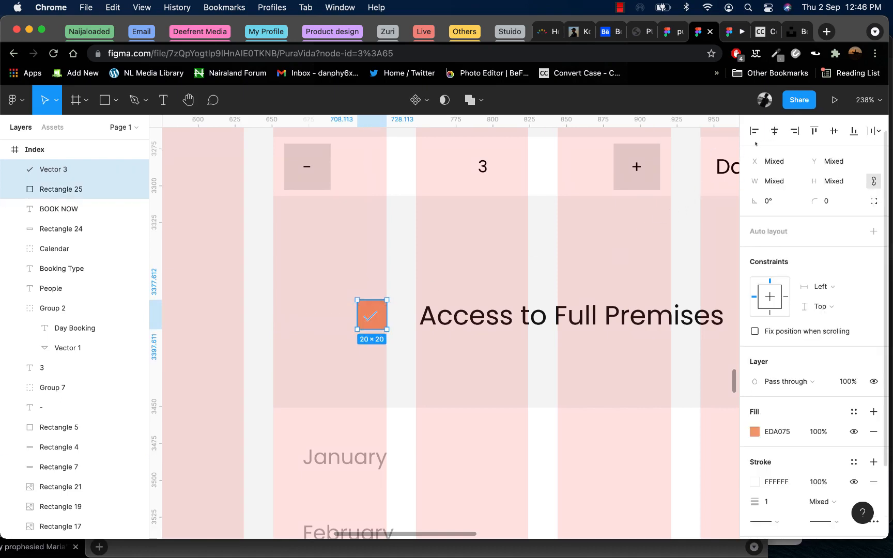
left_click(774, 132)
left_click(834, 131)
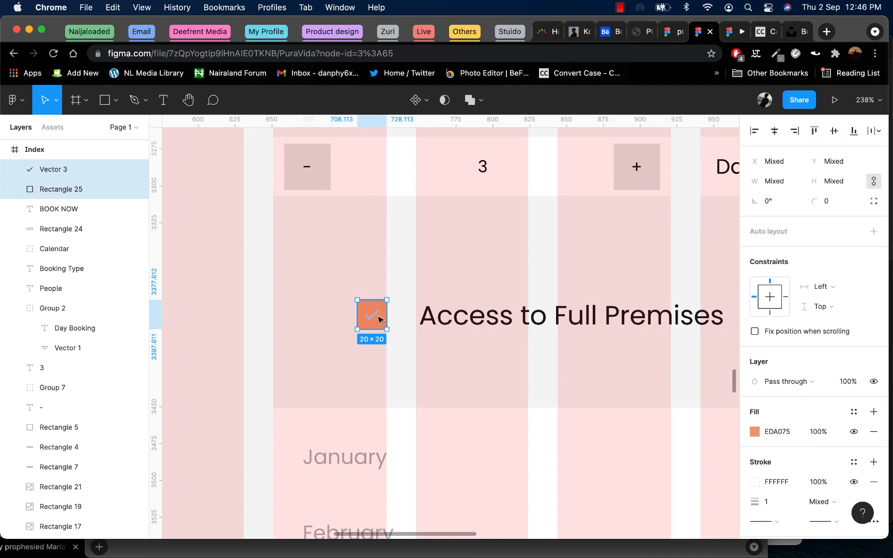
- Move the checkbox into the gutter beside "Access to Full Premises" and nudge the text to about X 542, Y 4138
left_click_drag(380, 319, 408, 319)
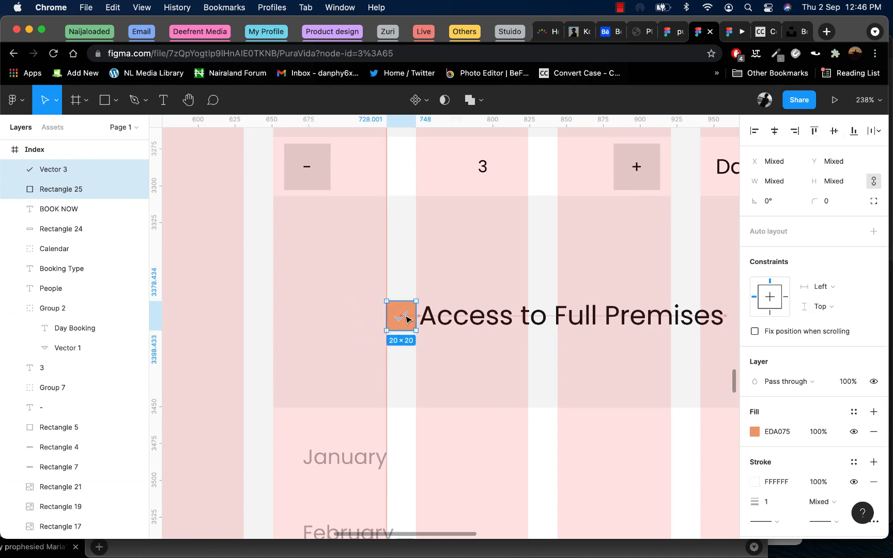
left_click(454, 320)
key("Right")
key("Right")
key("Up")
key("Up")
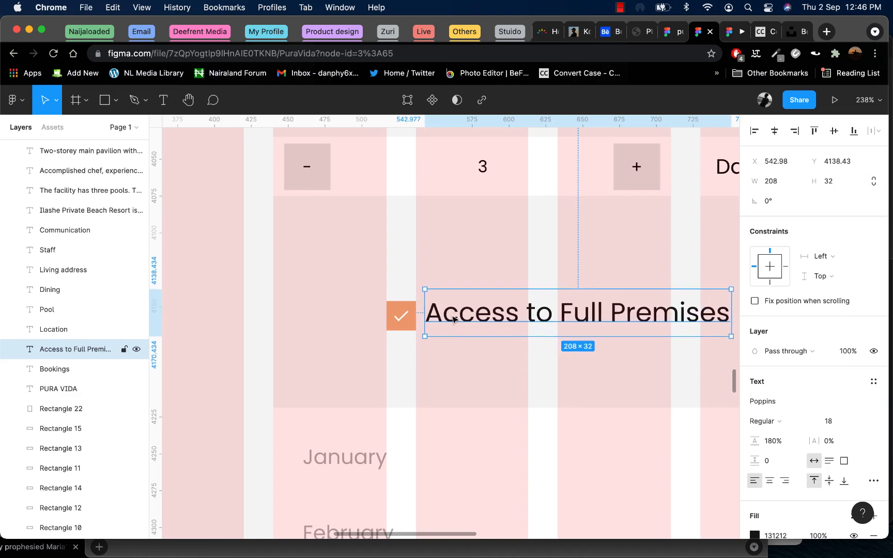
key("Left")
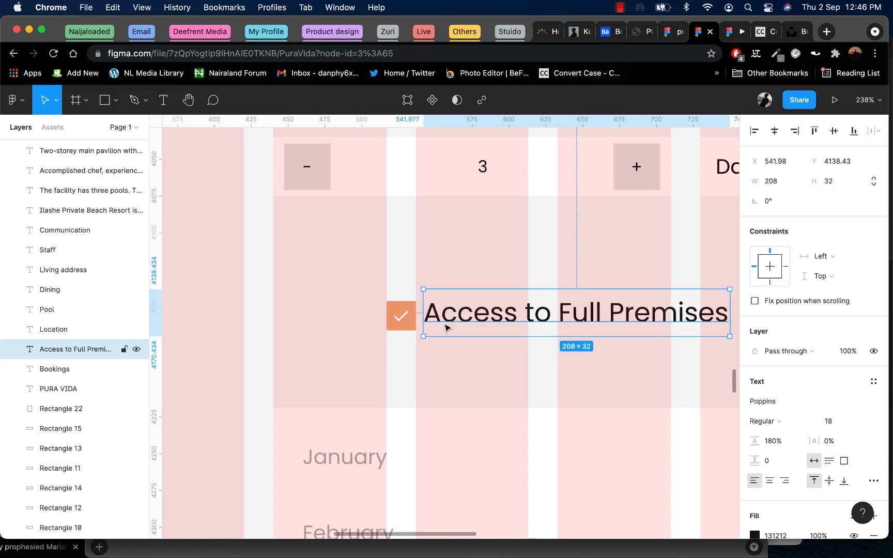
scroll(401, 329, "down", 8)
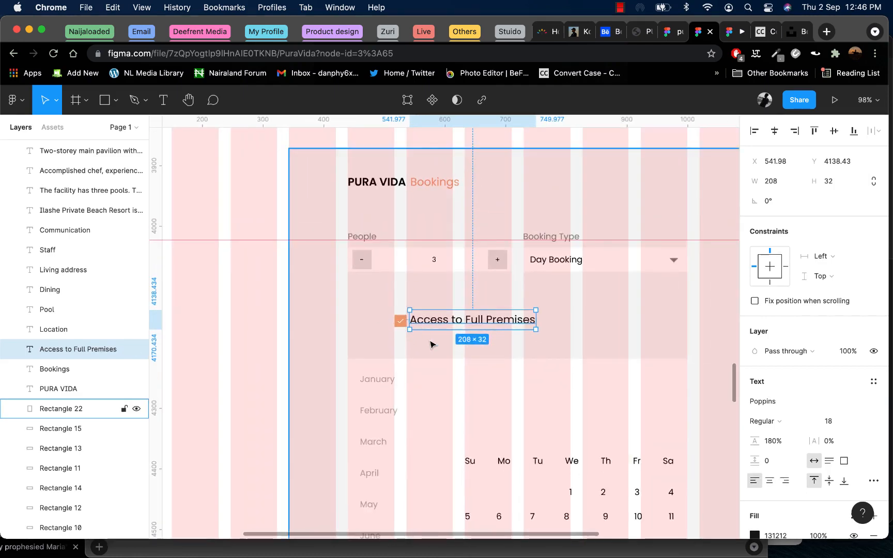
scroll(420, 333, "down", 5)
left_click(428, 369)
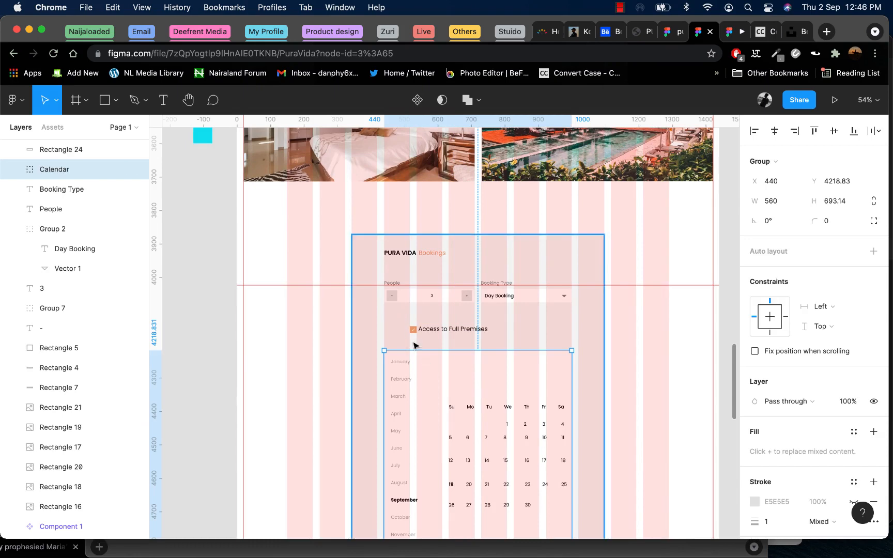
- Move the orange checkbox and its "Access to Full Premises" label to the form's left margin, between the People field and the calendar
left_click(421, 328)
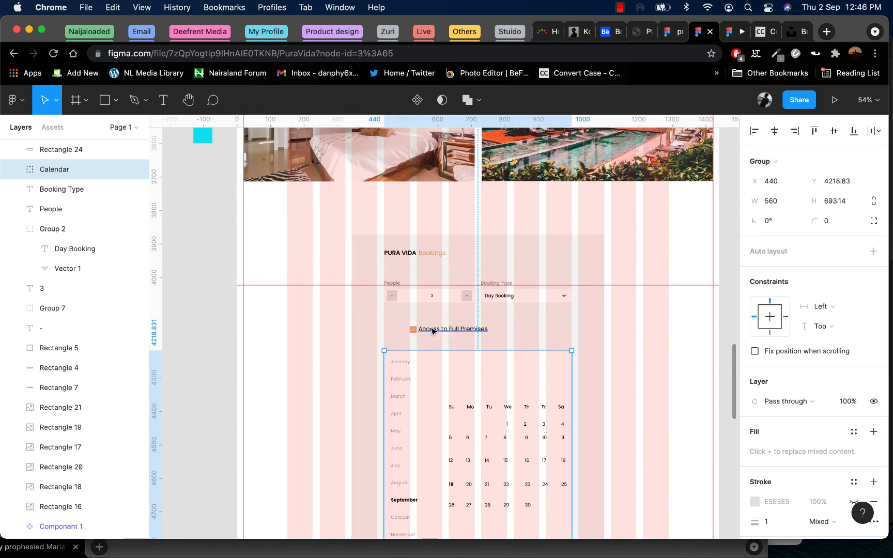
scroll(412, 328, "up", 5)
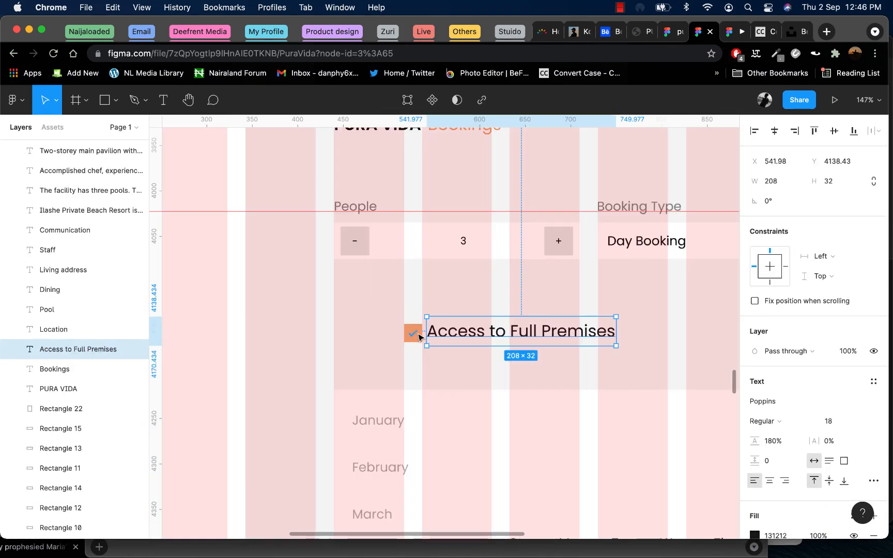
left_click(414, 333, "shift")
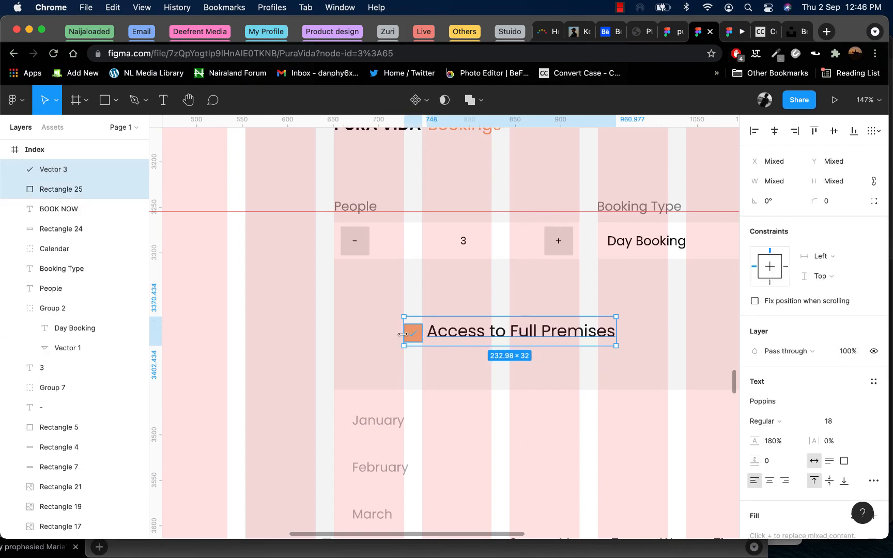
left_click_drag(450, 334, 384, 329)
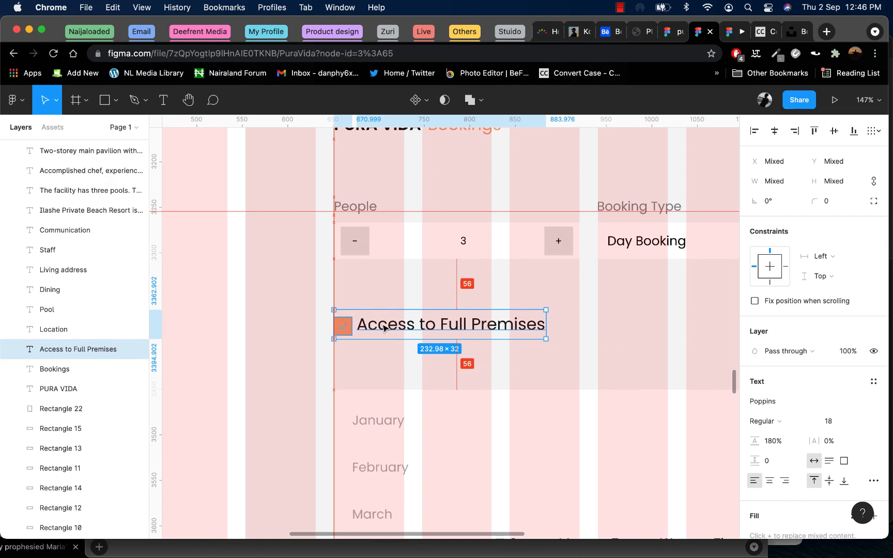
left_click_drag(385, 328, 387, 325)
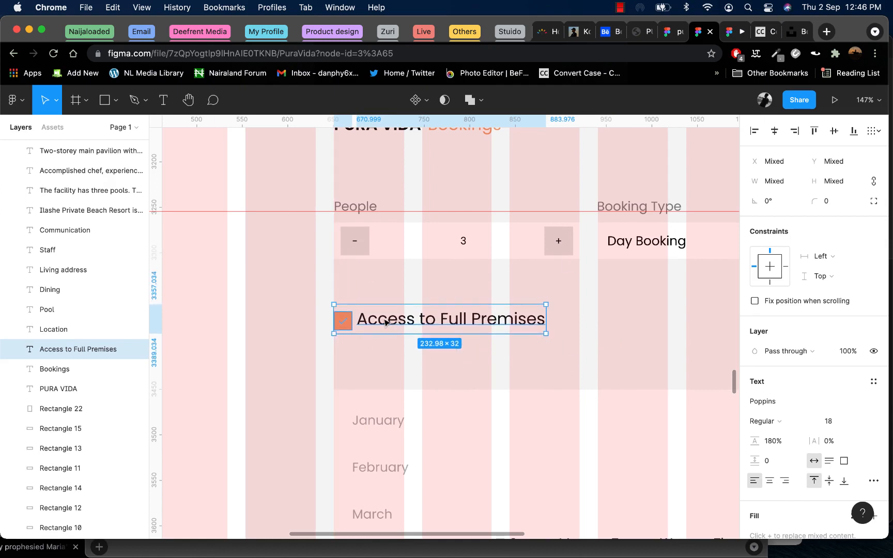
- Align the orange checkbox square and the "Access to Full Premises" label on their vertical centers
left_click(394, 355)
left_click(351, 328)
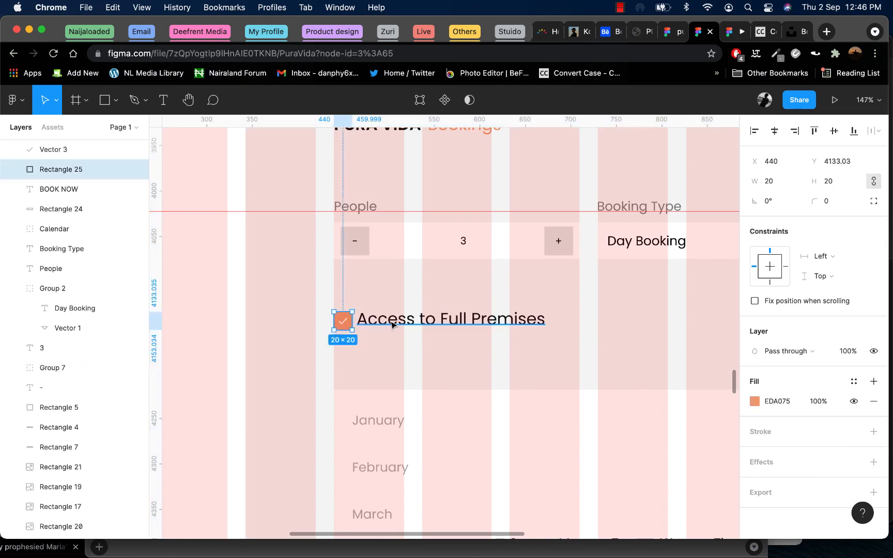
left_click(393, 323, "shift")
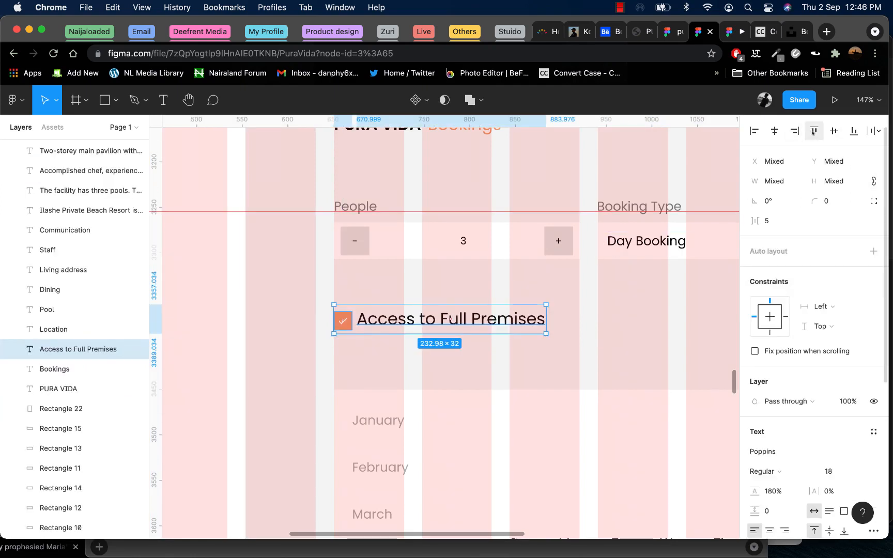
left_click(834, 130)
left_click(379, 342)
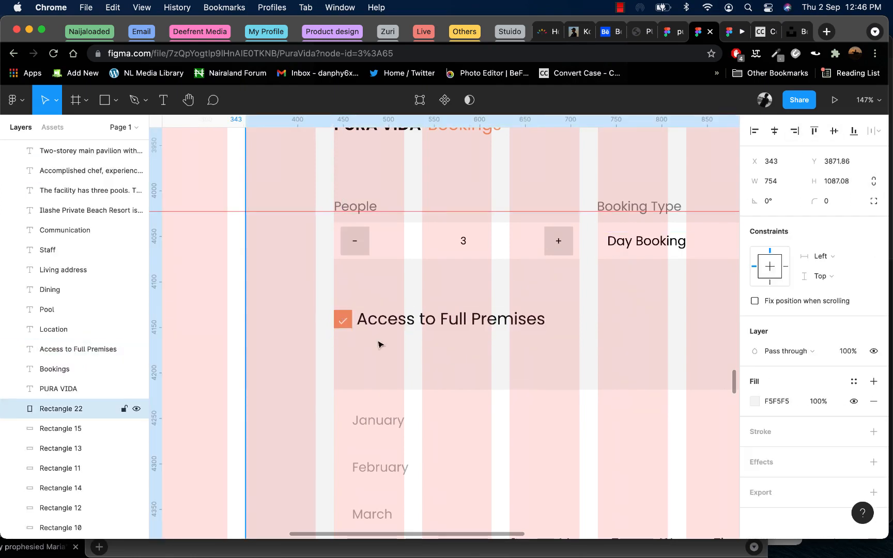
- Center the white checkmark vertically in the orange square and group the two shapes
left_click(343, 323)
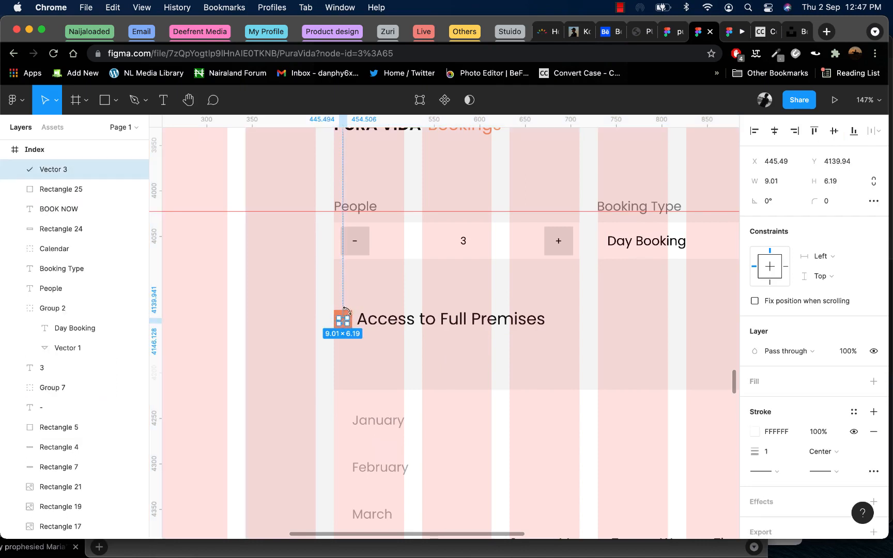
scroll(343, 313, "up", 5)
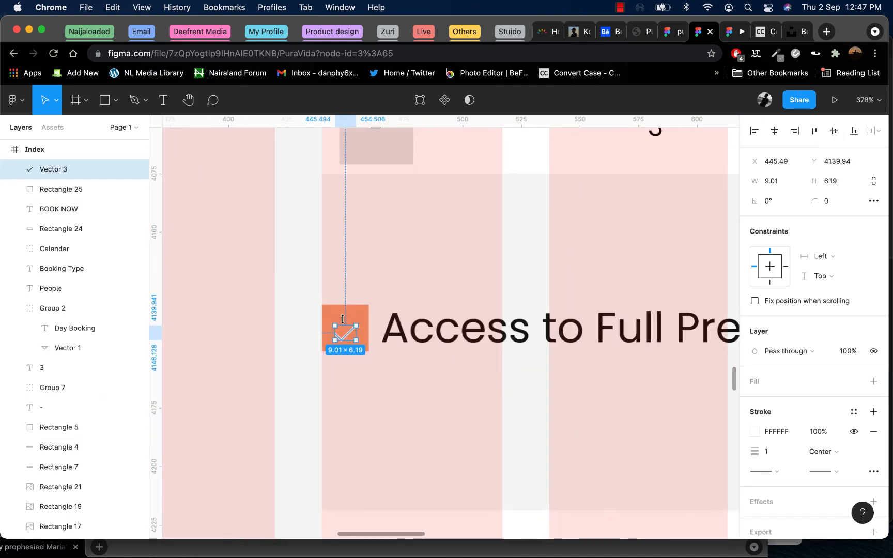
left_click(62, 189, "shift")
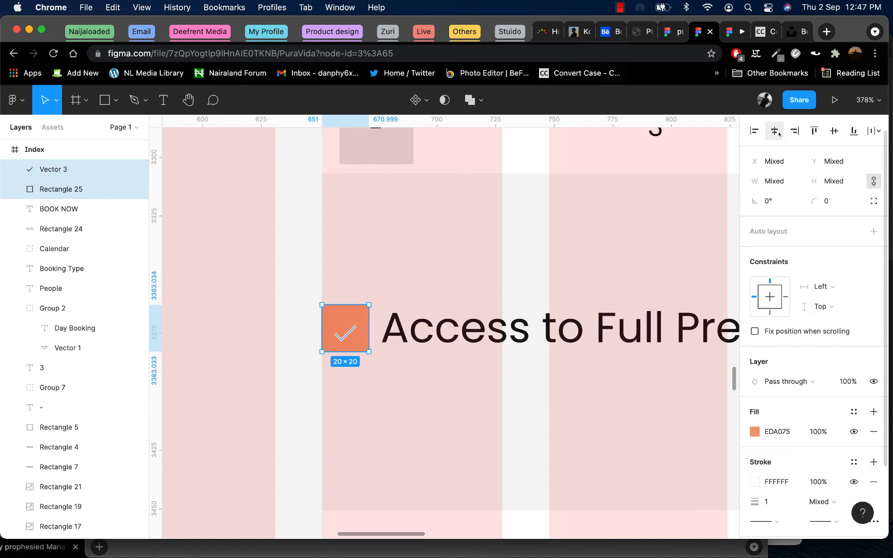
left_click(836, 134)
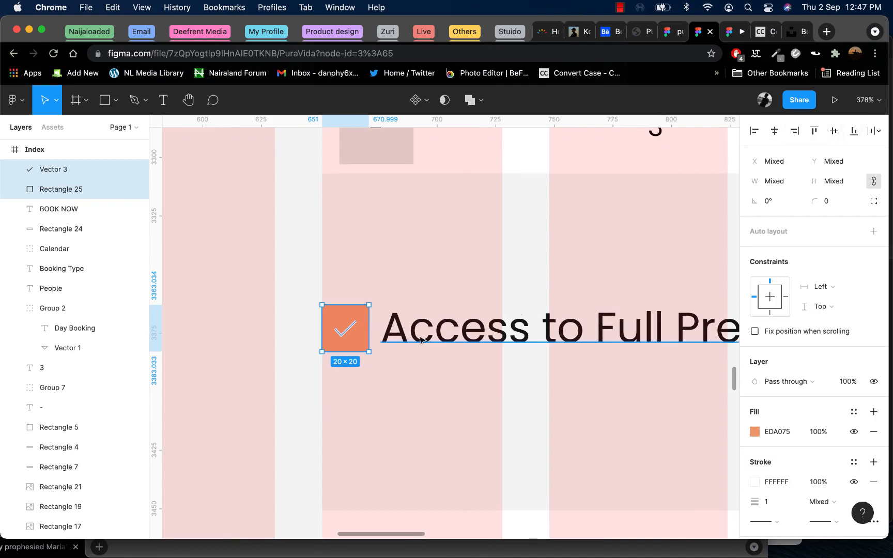
right_click(342, 320)
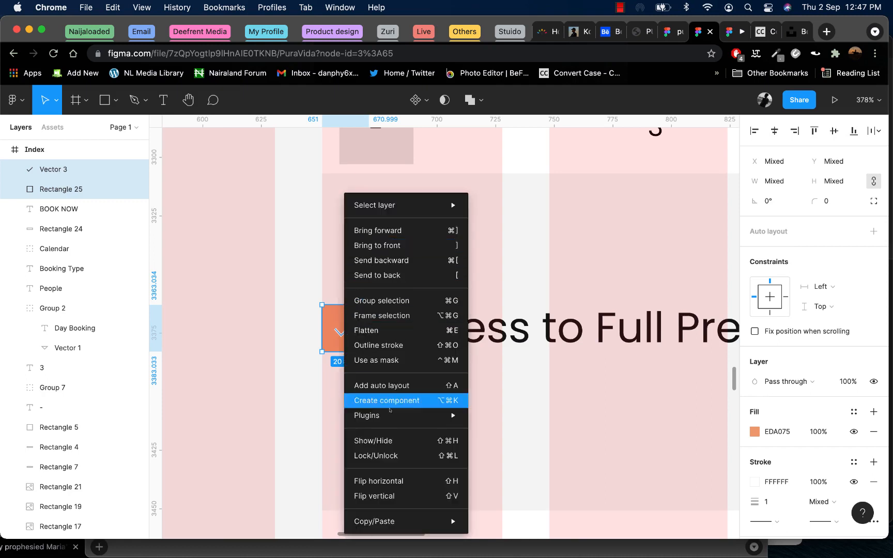
left_click(391, 301)
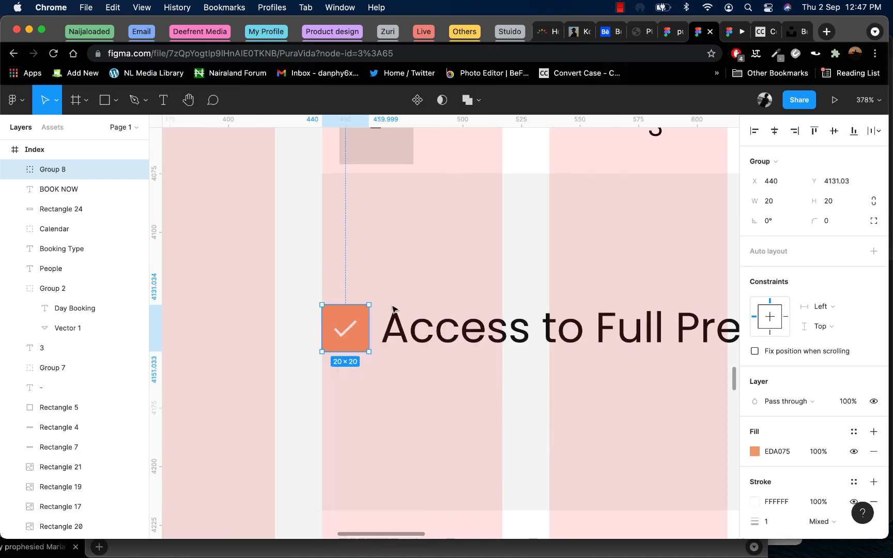
- Set the "Access to Full Premises" label's font size to 14 and reposition it beside the checkbox
scroll(403, 402, "down", 5)
scroll(404, 402, "right", 3)
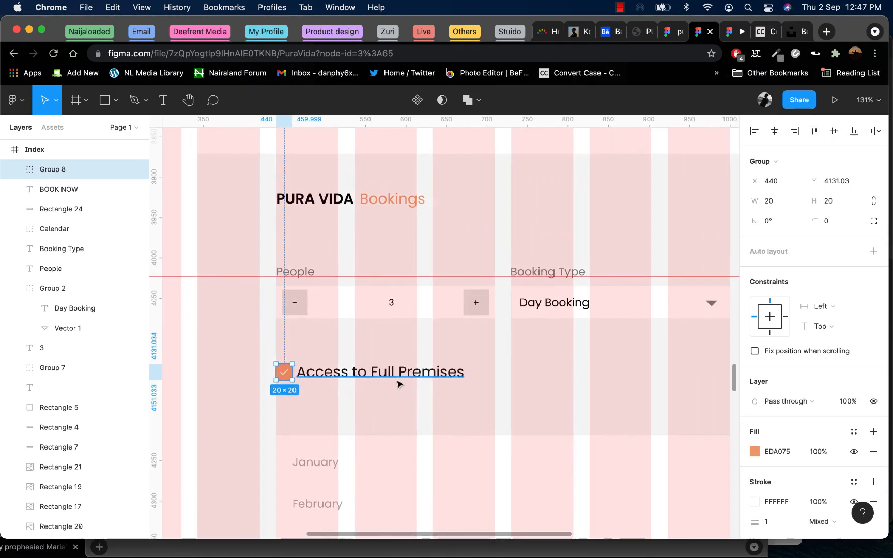
left_click(401, 379)
scroll(828, 470, "down", 1)
scroll(828, 465, "down", 1)
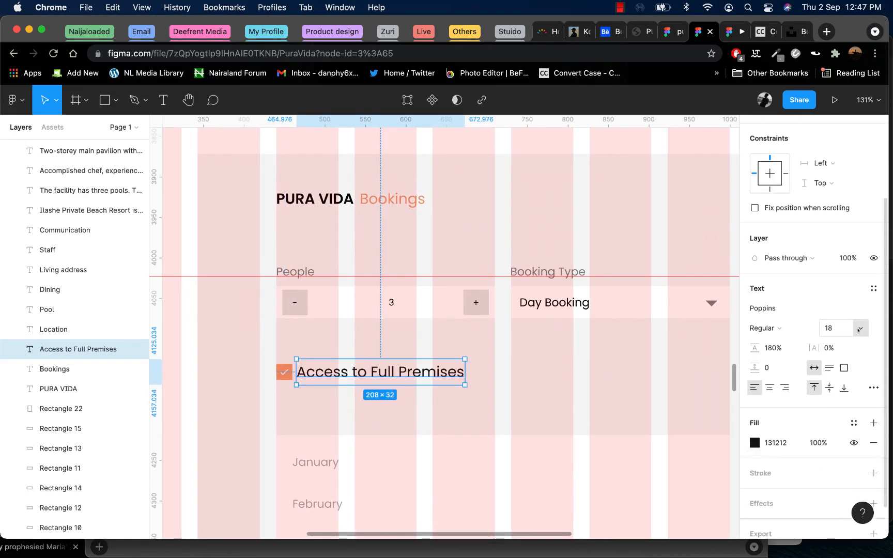
left_click(861, 328)
left_click(842, 313)
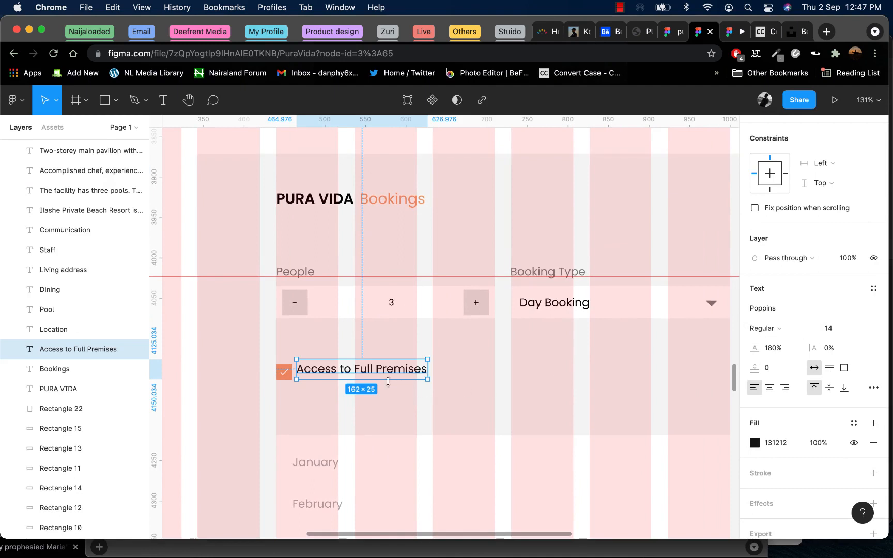
left_click_drag(389, 372, 391, 376)
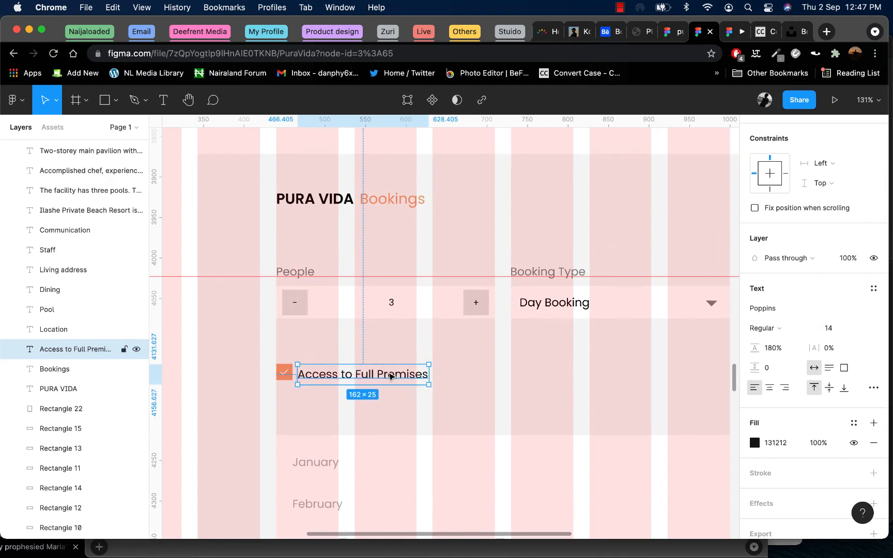
- Duplicate the label toward the form's right margin on the same row and change the copy to "Access to Outdoor Onlt"
scroll(391, 377, "down", 5)
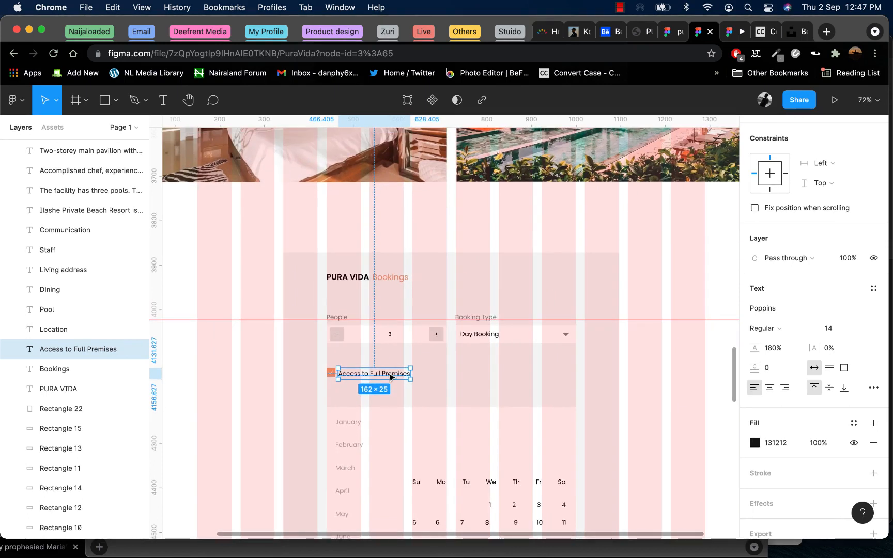
left_click_drag(394, 376, 555, 375)
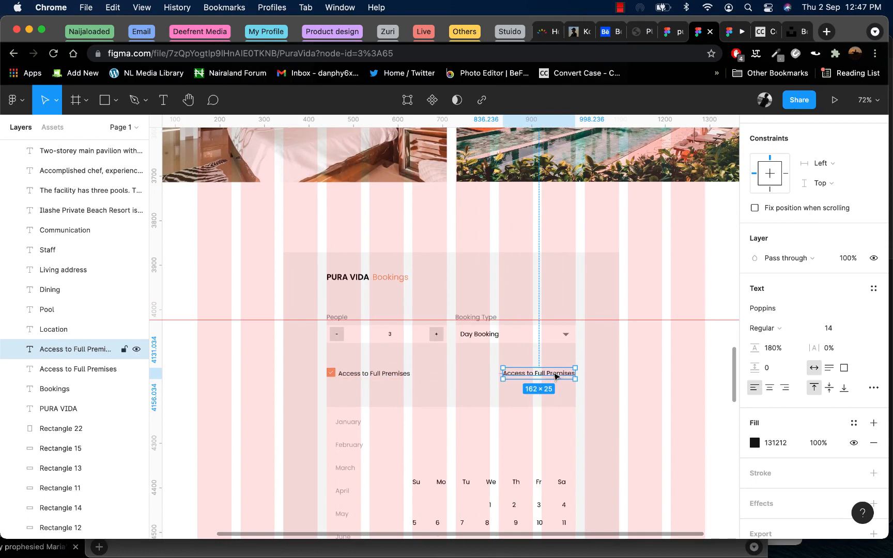
double_click(555, 376)
left_click(532, 373)
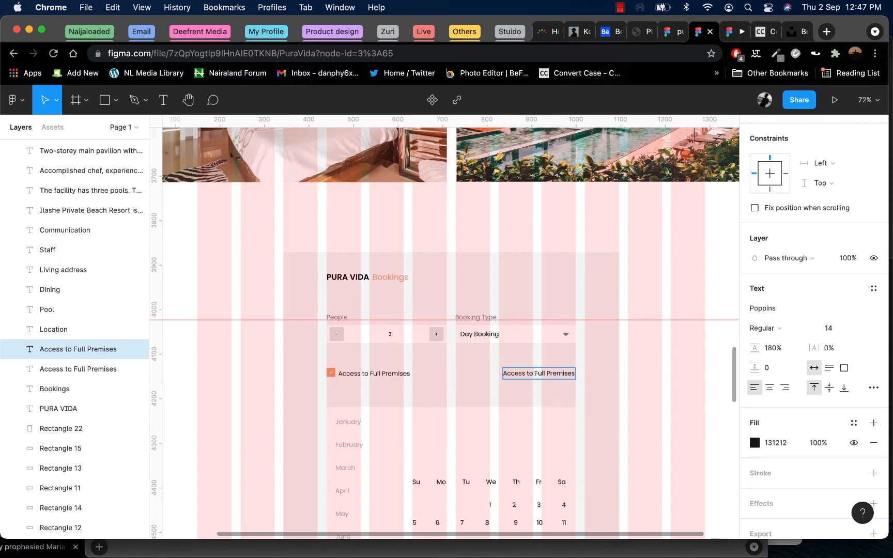
left_click_drag(536, 373, 611, 379)
type("Outdoo")
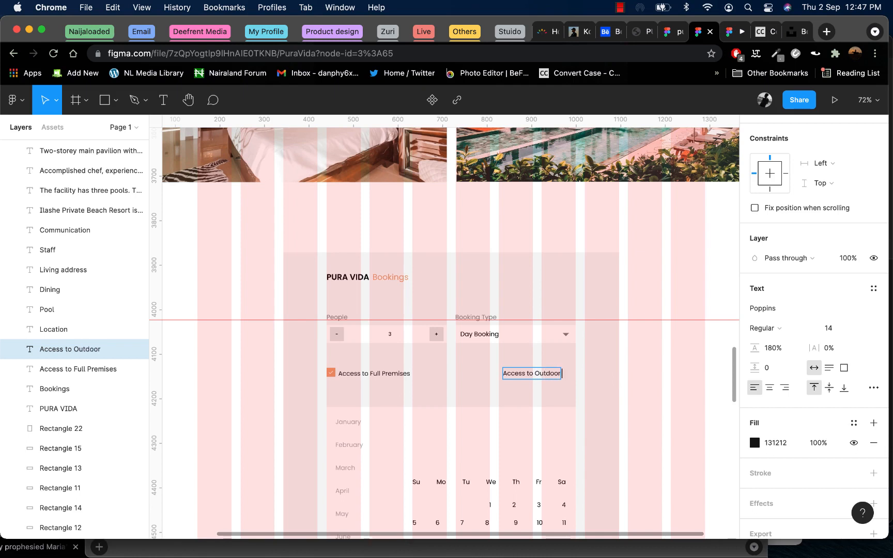
type("r b")
type(" Onb")
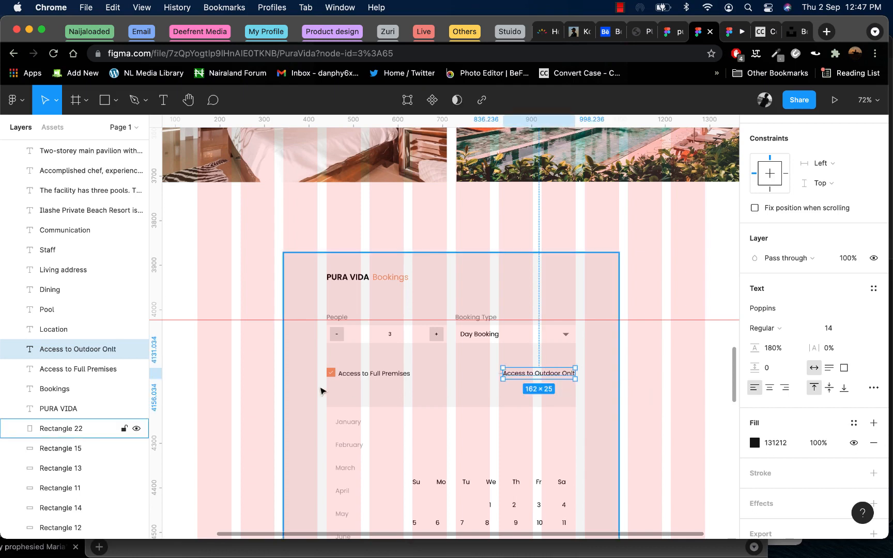
- Duplicate the checkbox beside the "Access to Outdoor Onlt" label and delete the copy's checkmark
left_click(332, 373)
left_click_drag(333, 376, 496, 378)
scroll(496, 377, "up", 5)
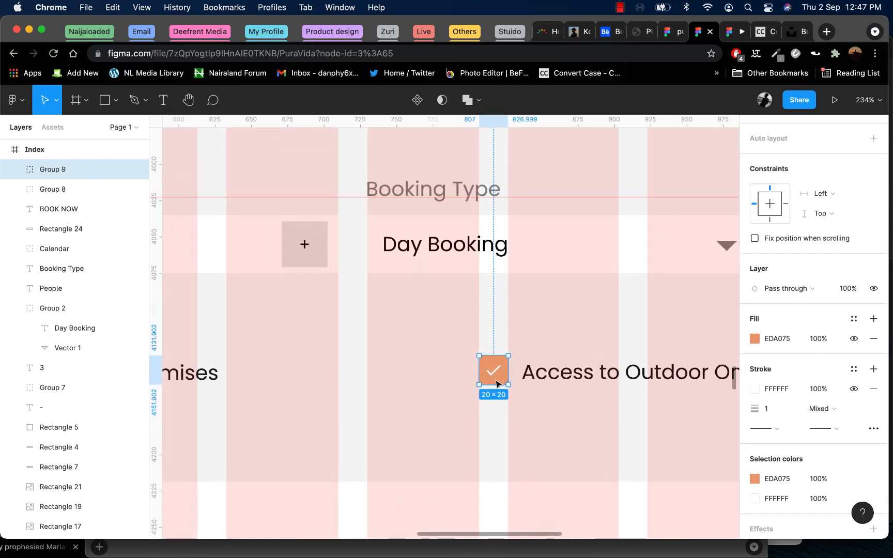
double_click(498, 376)
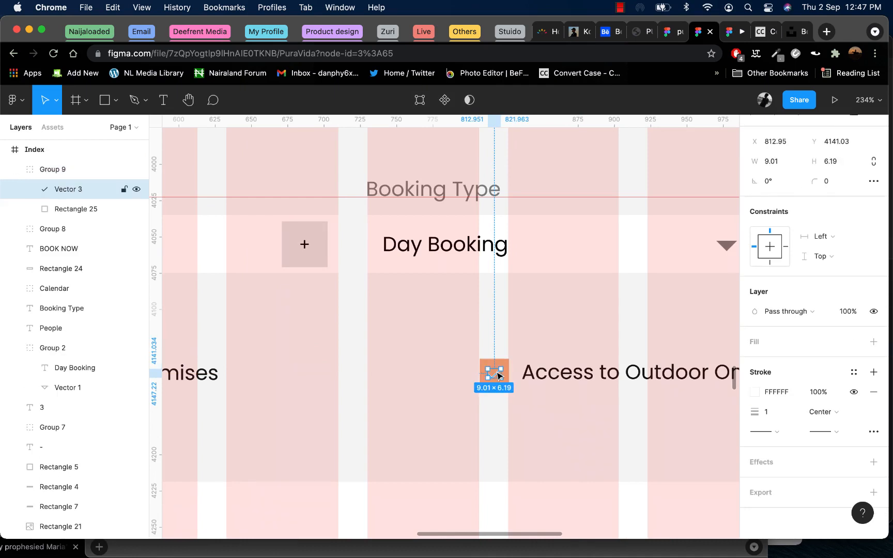
key("Delete")
- Change the fill of the copied checkbox square to white
left_click(495, 373)
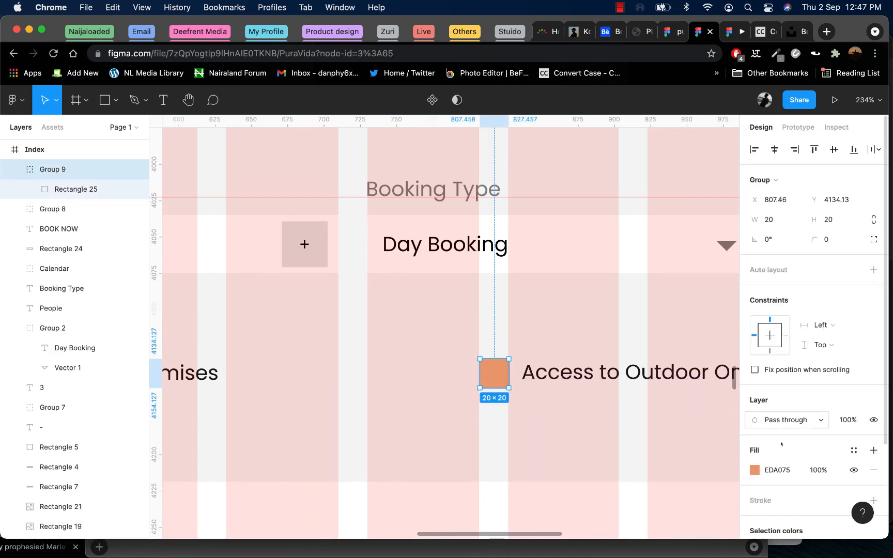
left_click(757, 470)
left_click_drag(594, 236, 573, 226)
left_click(460, 319)
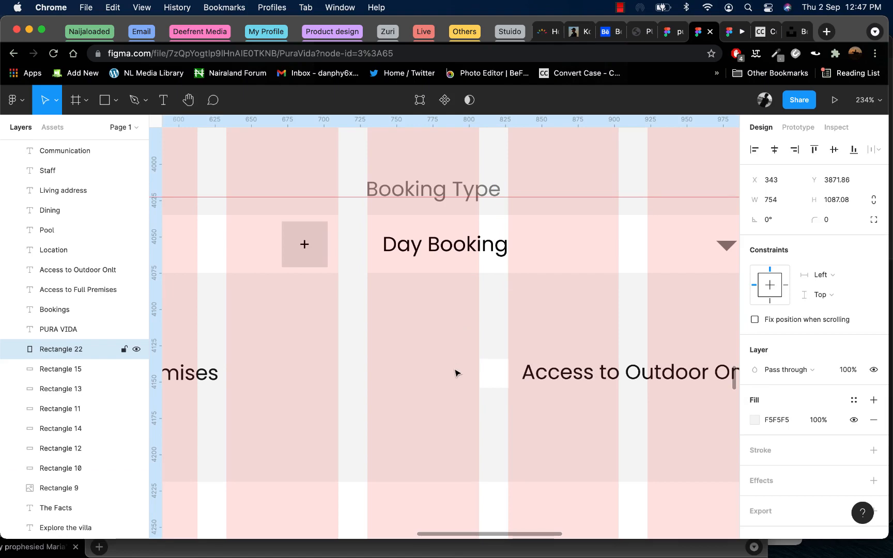
- Review the bookings form in the open prototype preview, then return to the design file
left_click(736, 31)
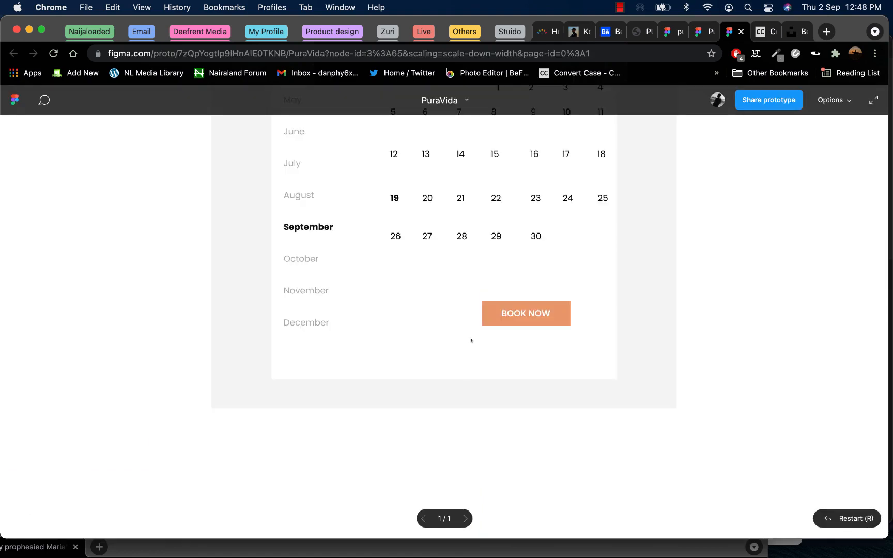
scroll(471, 341, "up", 10)
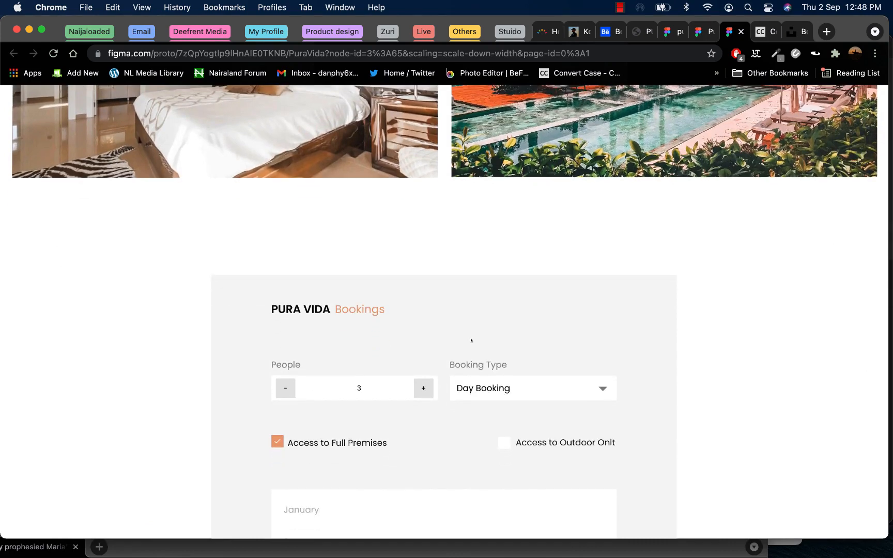
scroll(477, 364, "down", 3)
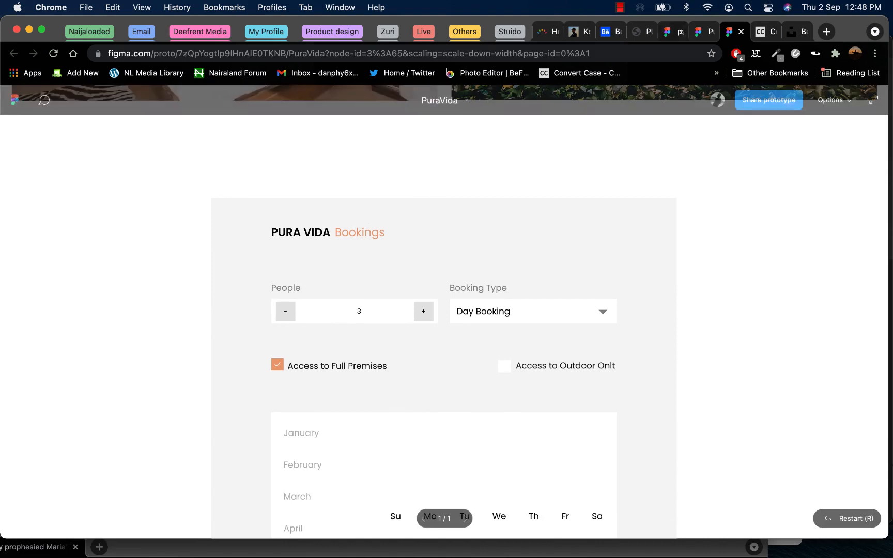
left_click(700, 31)
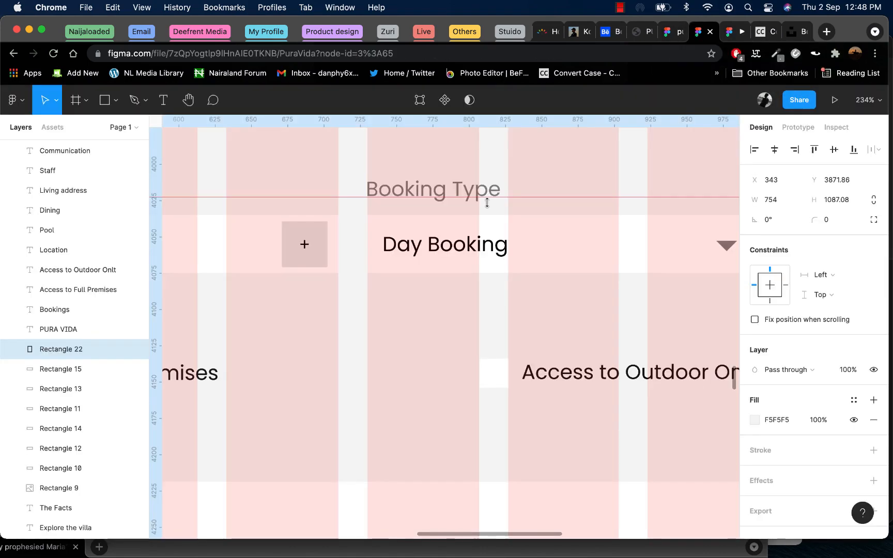
- Move the "PURA VIDA" and "Bookings" heading texts together down to about Y 3938, closer to the form fields
scroll(431, 258, "down", 5)
left_click(328, 206)
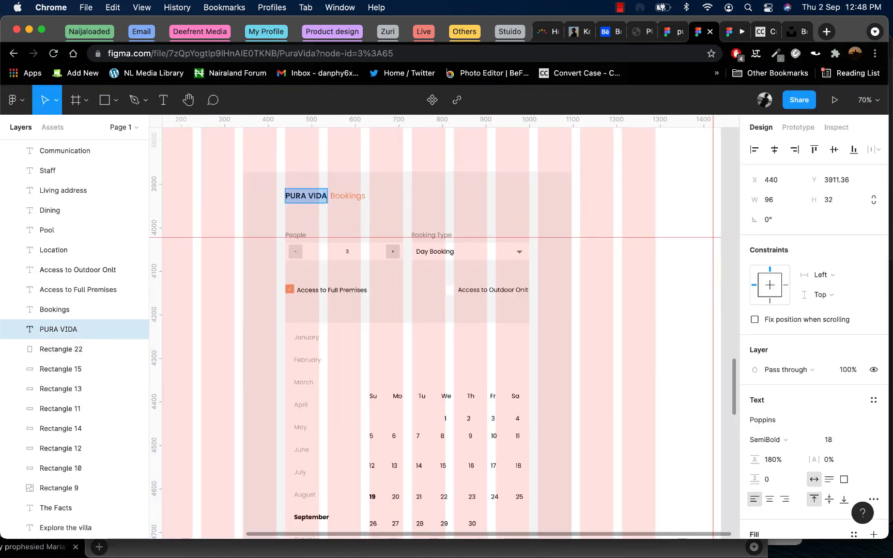
left_click(346, 196)
left_click(317, 200, "shift")
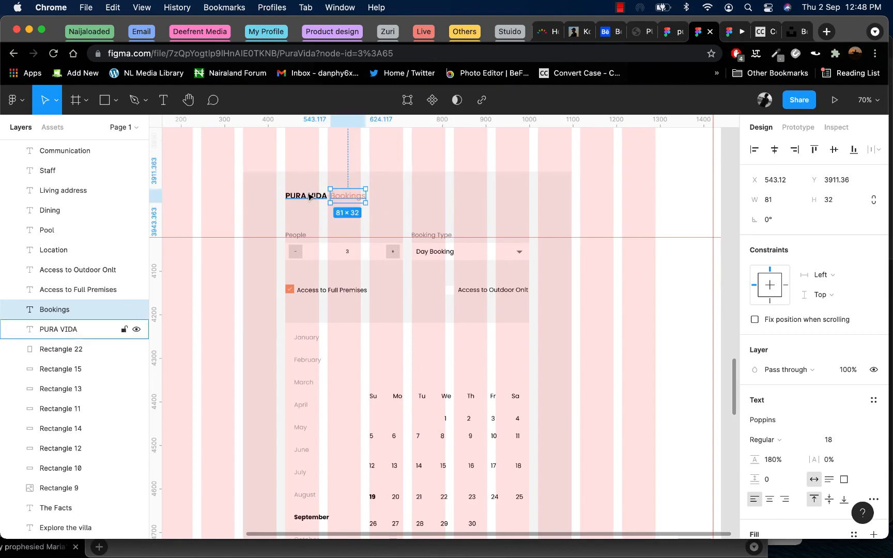
left_click_drag(317, 200, 318, 212)
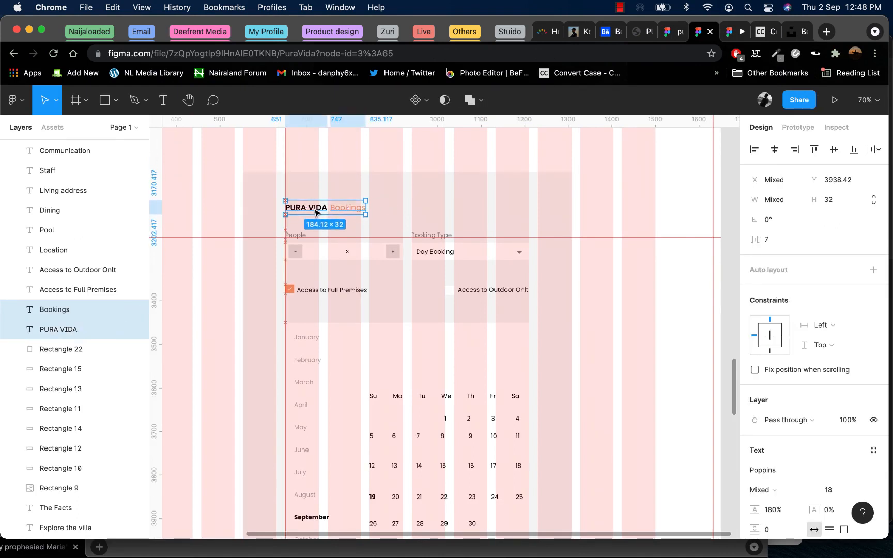
- Lower the top edge of the form's grey background rectangle to about Y 3893, making it about 1066 high
left_click(395, 174)
left_click_drag(396, 174, 393, 181)
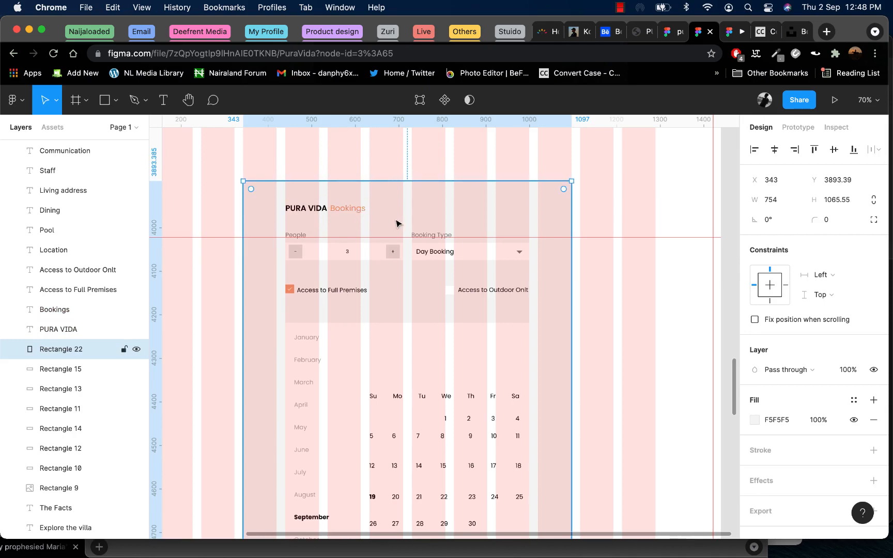
- Set the font size of the "PURA VIDA" heading in the bookings form to 24
scroll(399, 203, "down", 3)
scroll(369, 432, "up", 5)
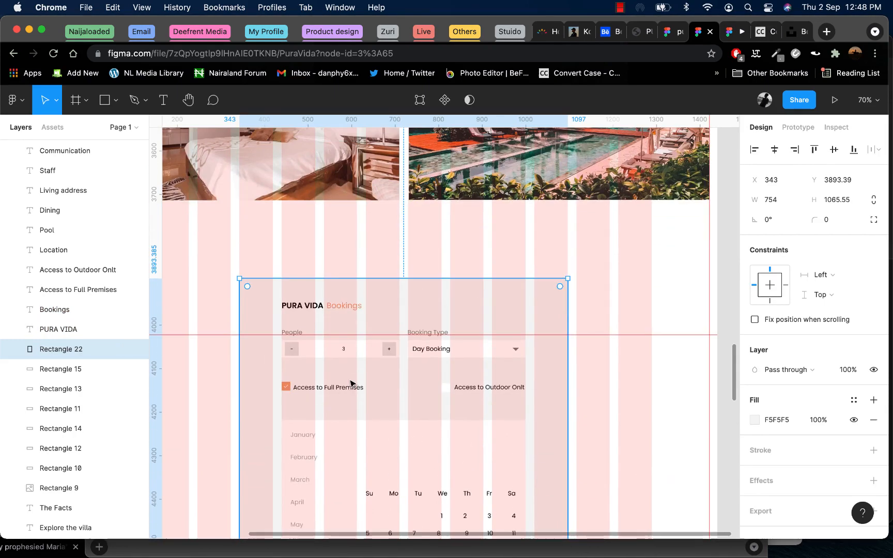
left_click(310, 306)
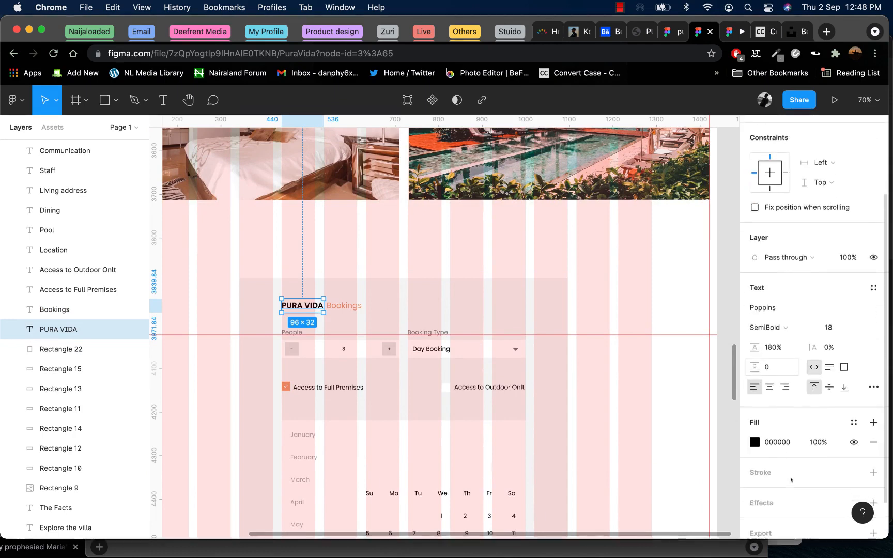
scroll(791, 480, "down", 2)
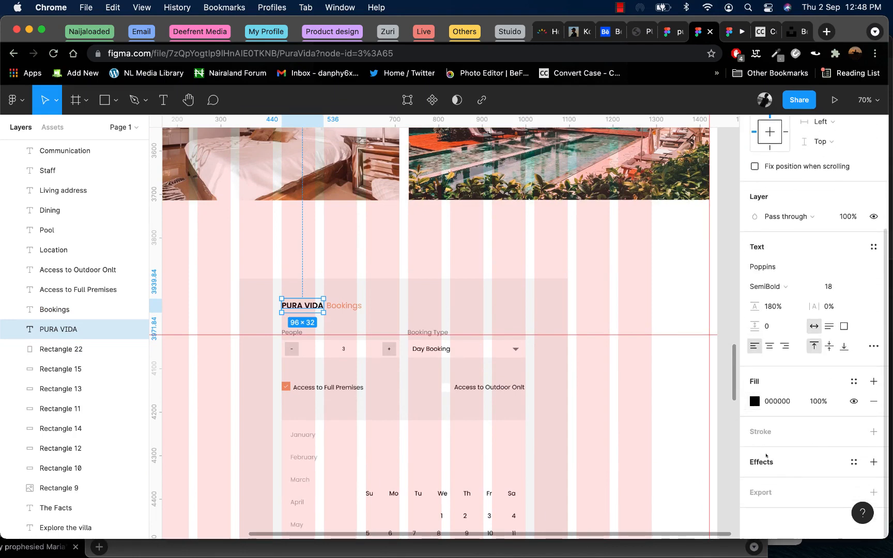
left_click(851, 288)
left_click(844, 301)
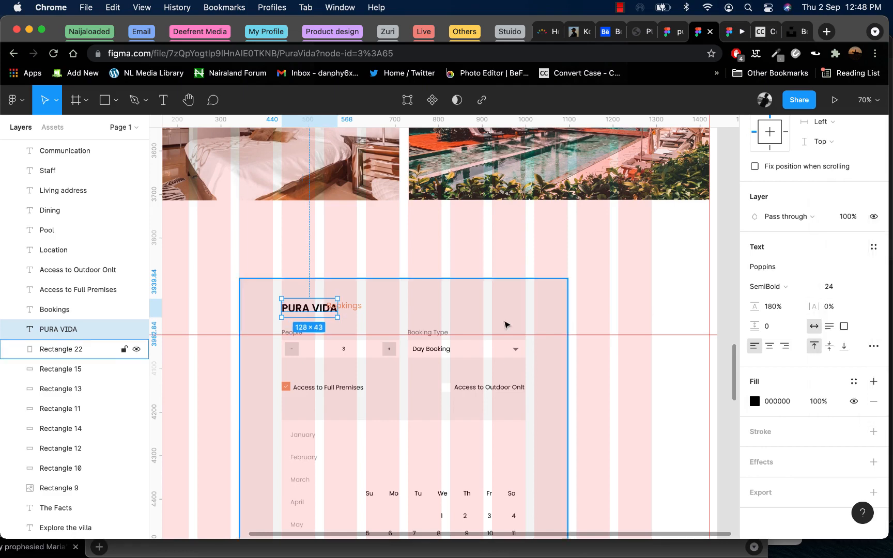
- Move the "Bookings" text to about X 579, Y 3945, clear of the enlarged "PURA VIDA" heading and vertically centred with it
left_click(344, 305)
double_click(344, 305)
left_click(401, 308)
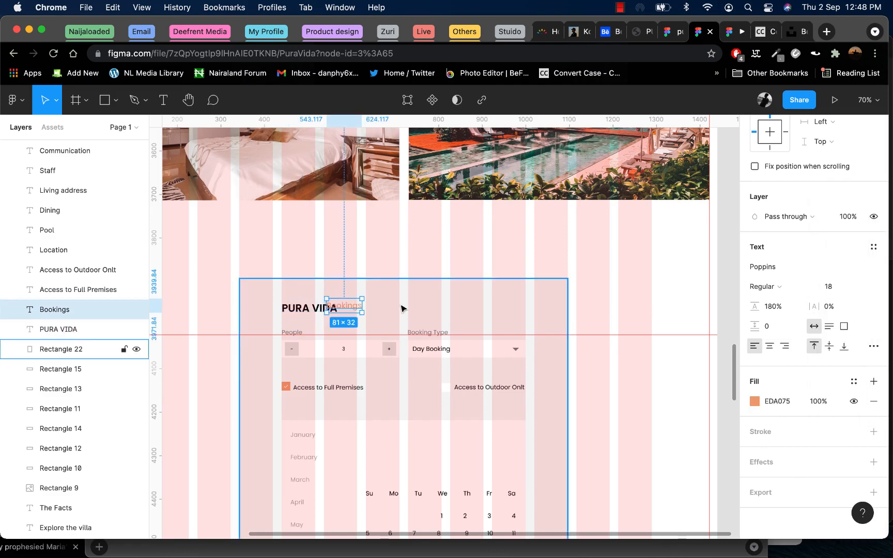
left_click_drag(350, 310, 366, 313)
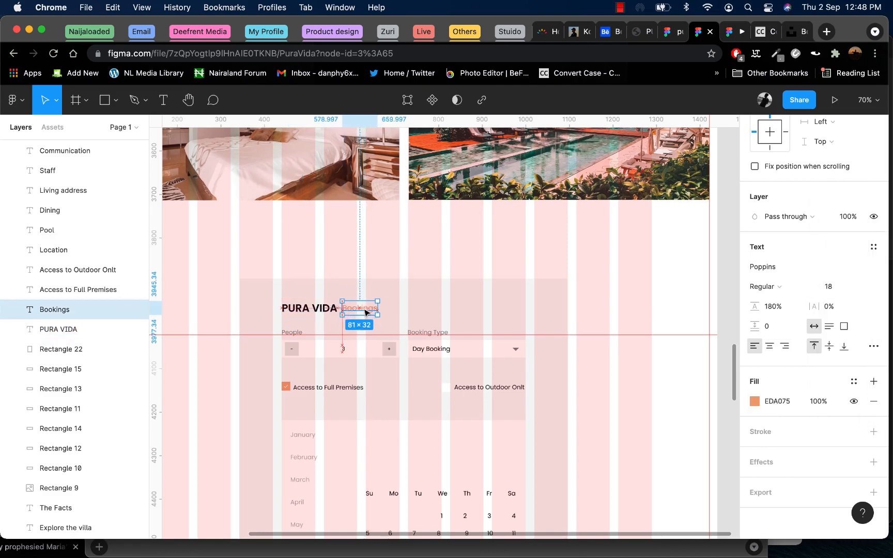
- Review the facts cards, photo gallery and bookings heading in the prototype preview, and return to the design file
key("super+alt+Return")
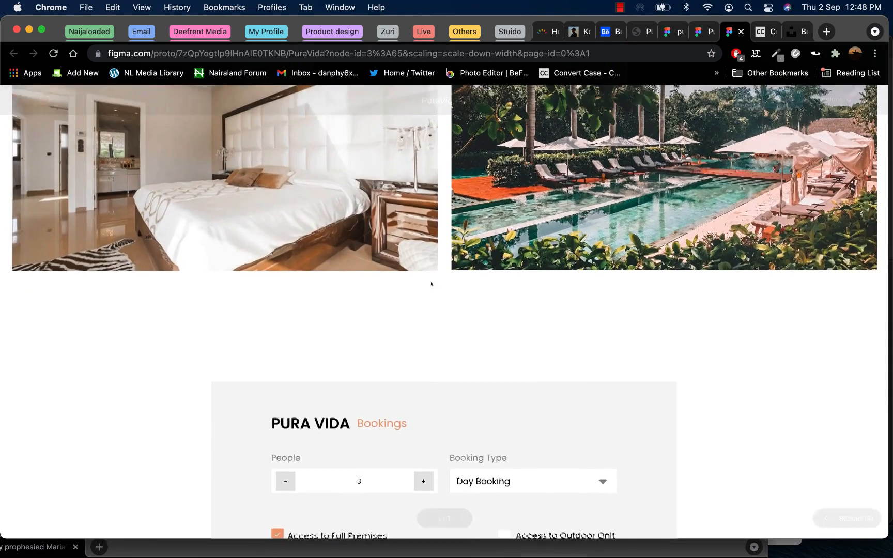
scroll(431, 283, "up", 15)
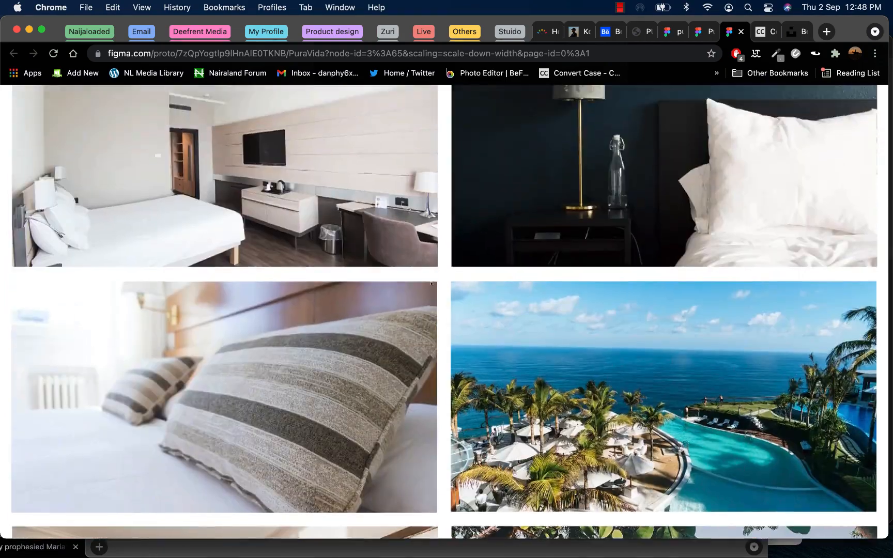
scroll(431, 284, "up", 15)
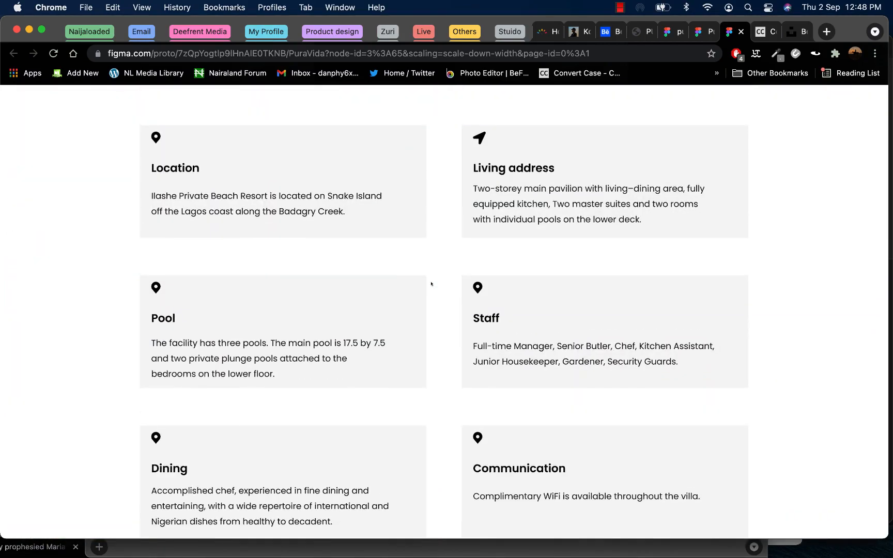
scroll(431, 284, "up", 3)
scroll(431, 284, "down", 20)
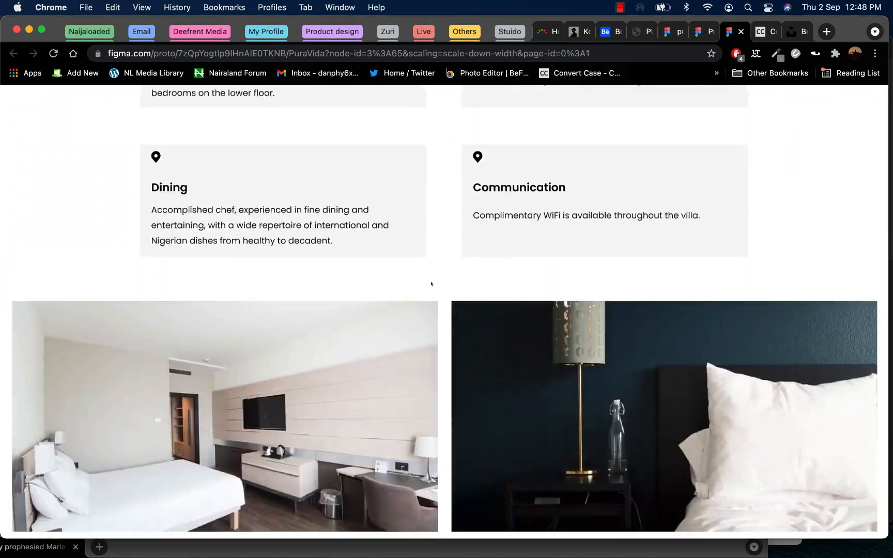
scroll(431, 283, "down", 8)
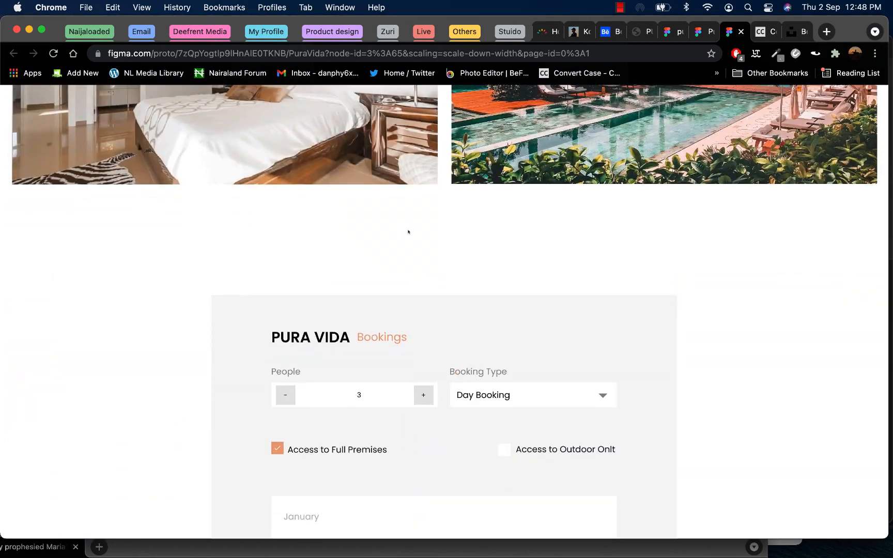
left_click(713, 32)
- Move the entire bookings form up to about Y 3803, closer to the photo gallery
scroll(523, 258, "down", 5)
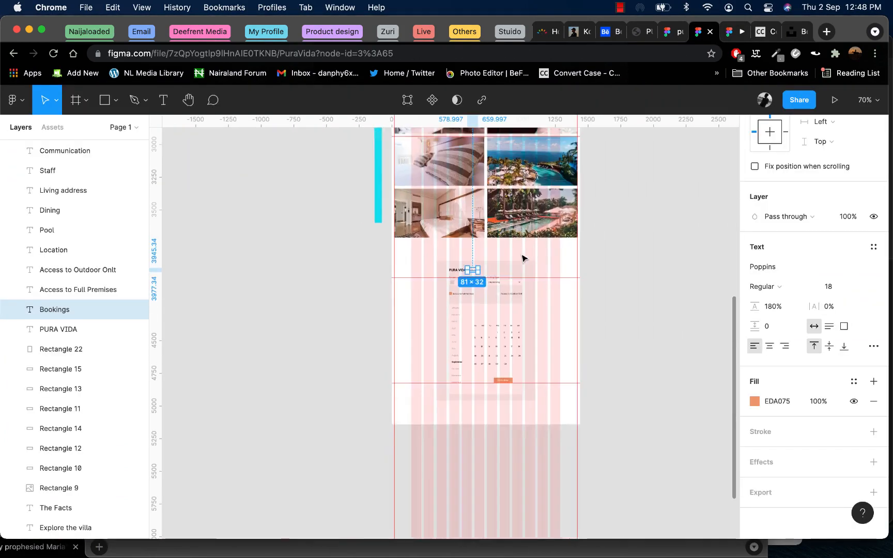
left_click_drag(536, 400, 427, 256)
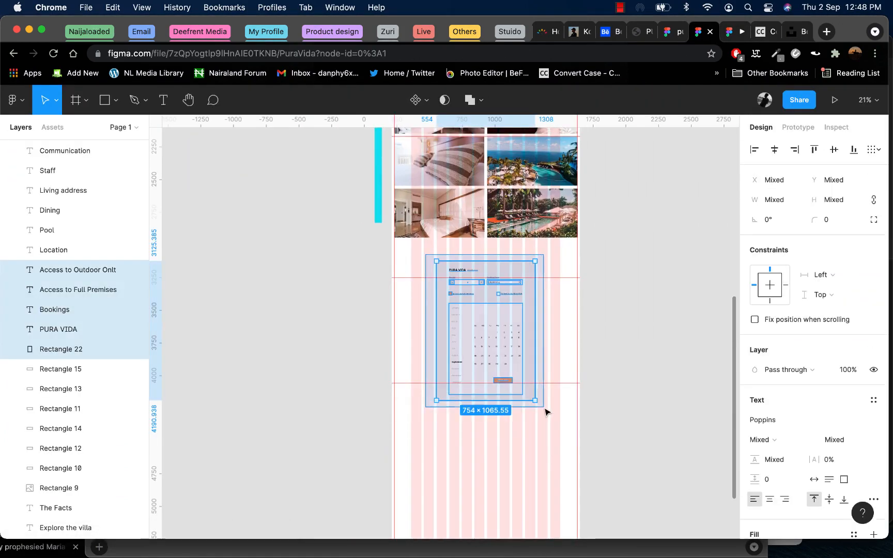
left_click_drag(493, 348, 492, 336)
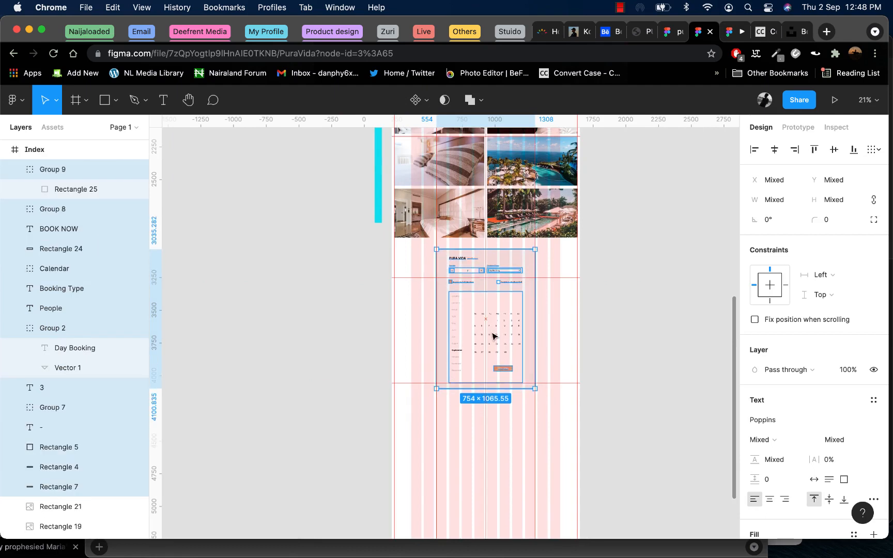
left_click(568, 312)
- Check the form's spacing, access options and calendar layout in the prototype preview, and return to the design file
key("super+alt+Return")
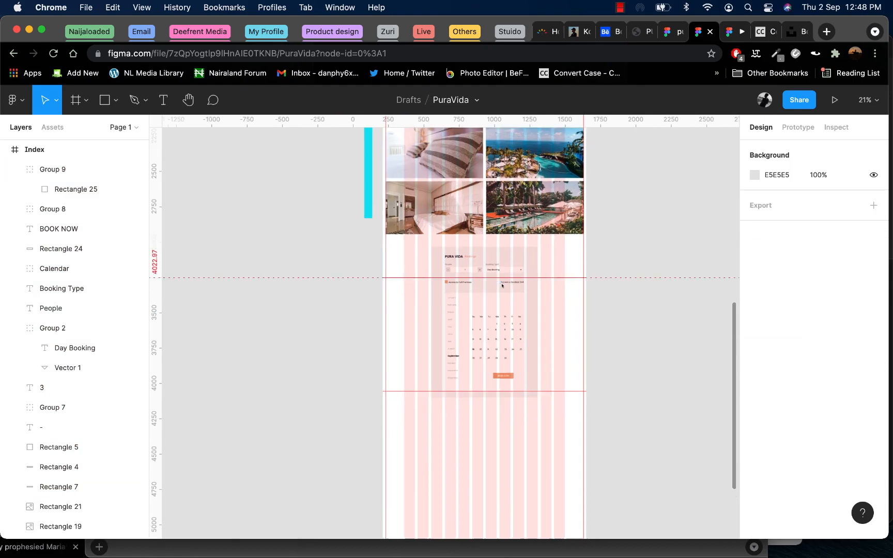
scroll(491, 268, "down", 4)
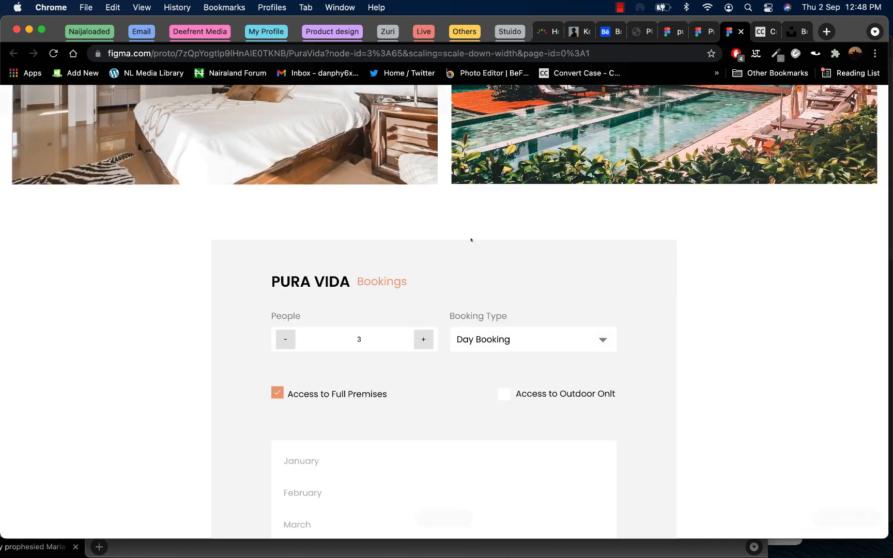
scroll(474, 235, "down", 7)
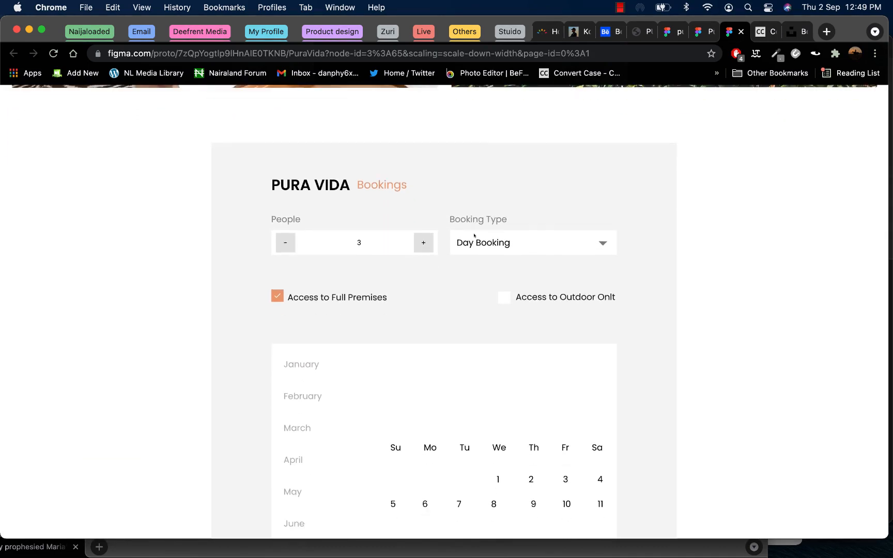
scroll(474, 236, "down", 5)
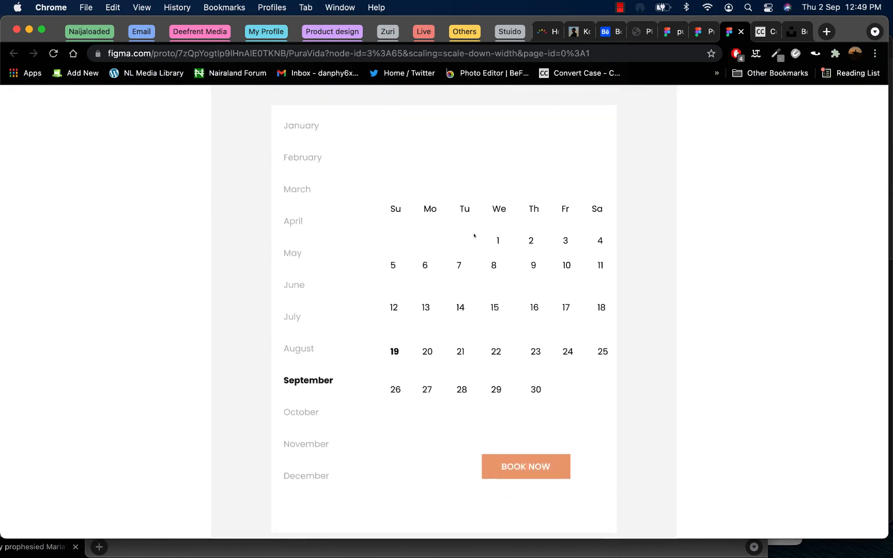
scroll(543, 305, "up", 3)
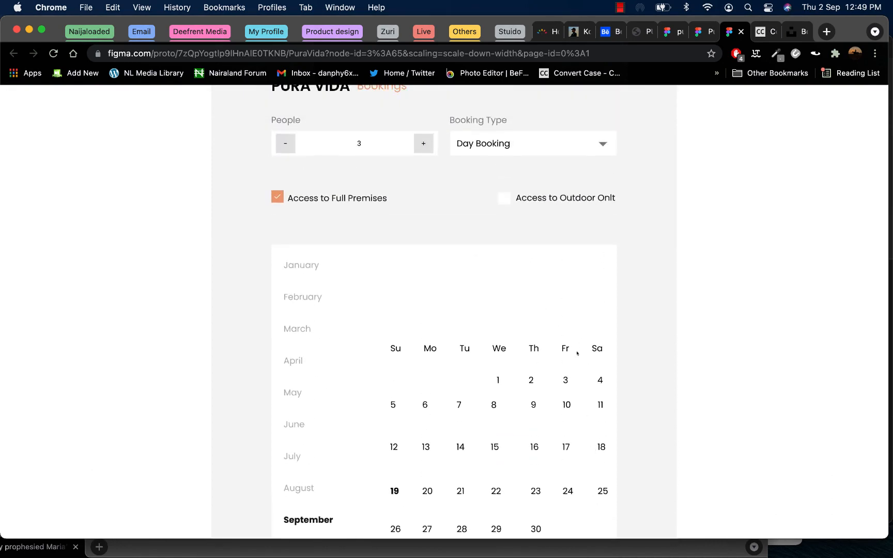
scroll(610, 438, "down", 2)
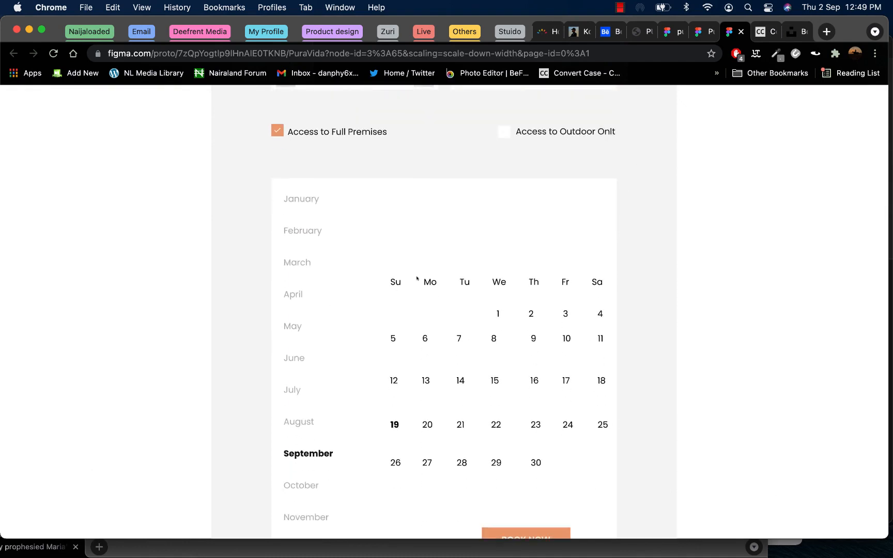
key("super+alt+Left")
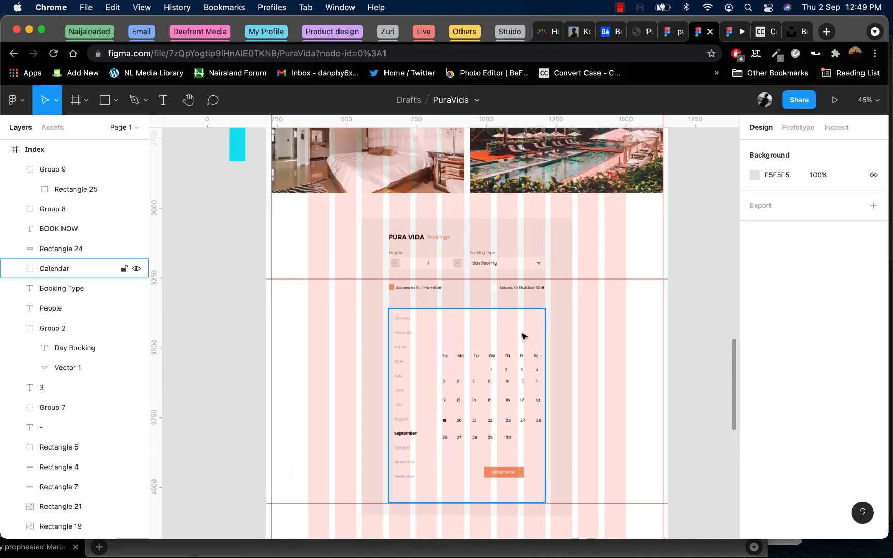
- Lock the calendar group and the form's grey background rectangle
left_click(487, 386)
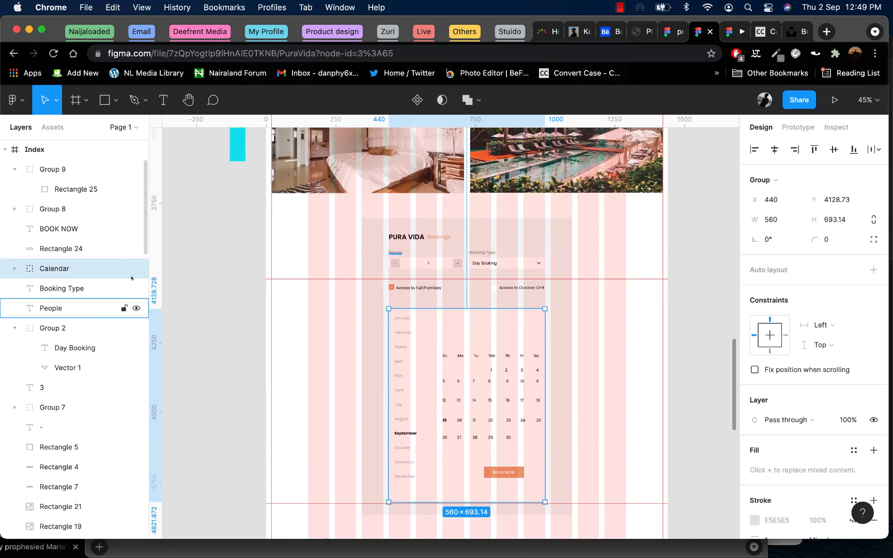
key("super+shift+l")
left_click(564, 443)
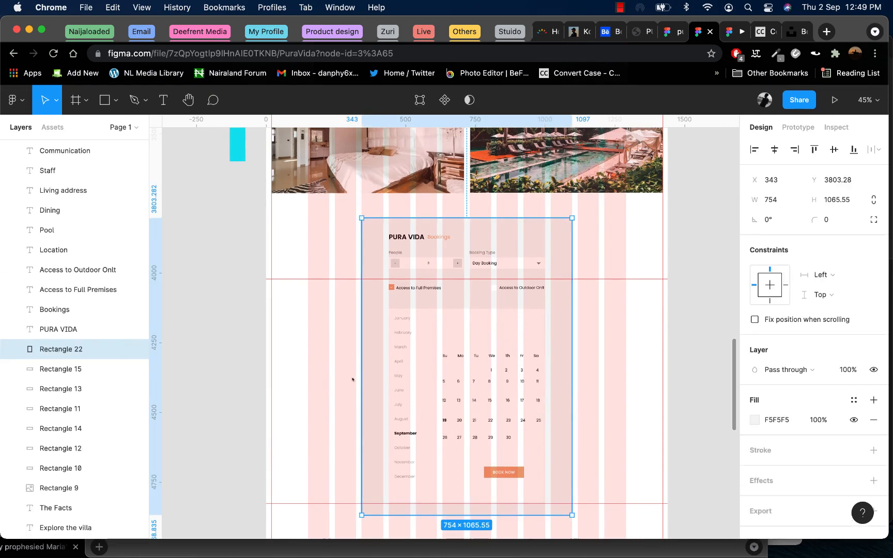
key("super+shift+l")
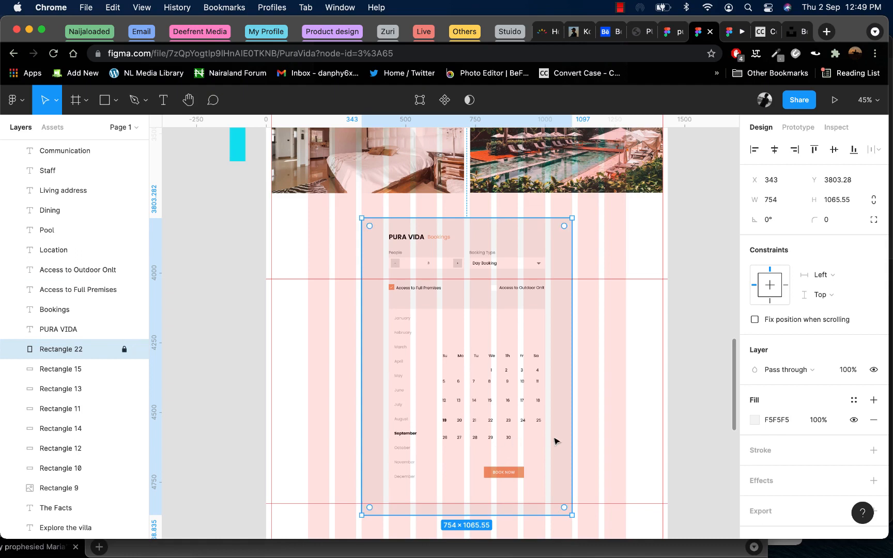
left_click_drag(592, 452, 431, 347)
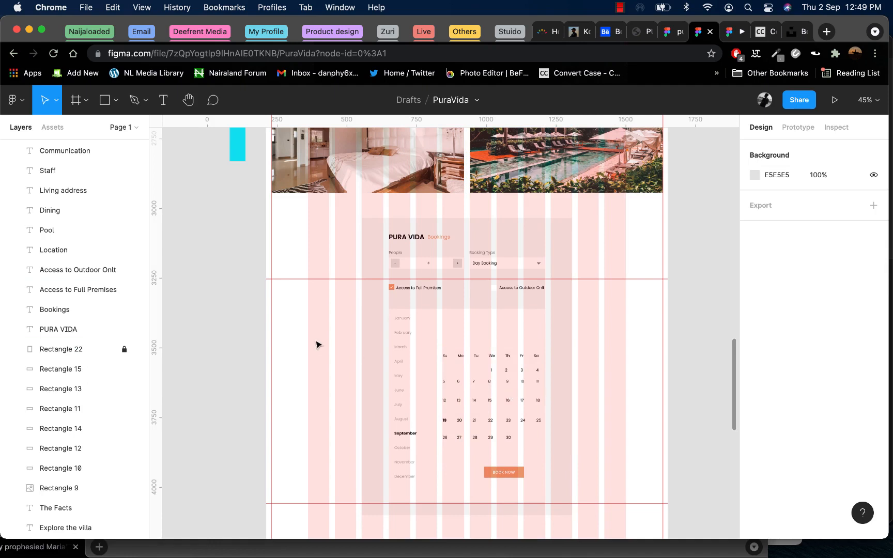
- Unlock the form's grey background rectangle, Rectangle 22
left_click(124, 349)
scroll(125, 217, "up", 2)
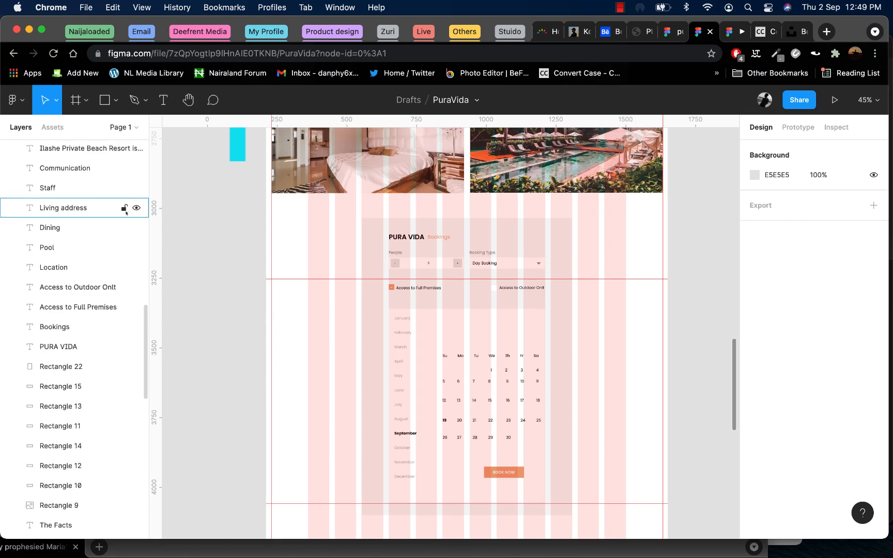
left_click(486, 280)
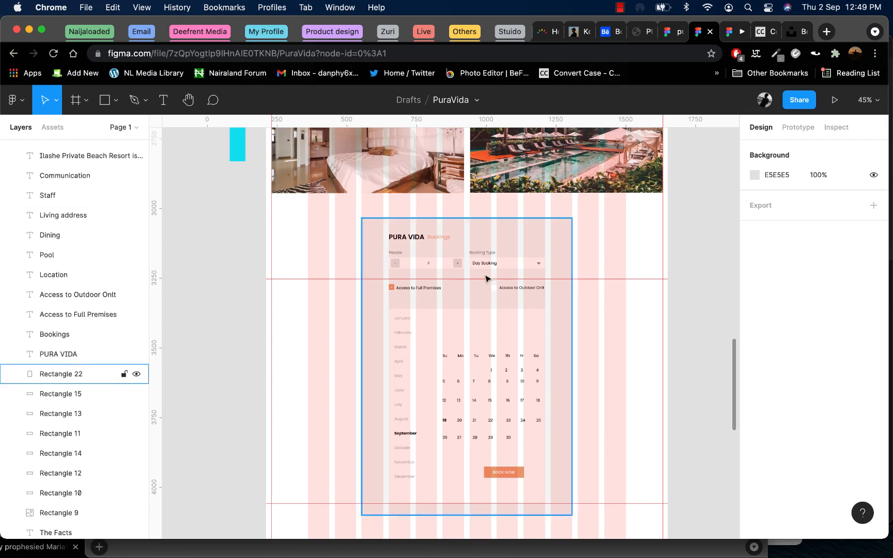
- Lock the Rectangle 13 layer
left_click(407, 231)
scroll(104, 365, "down", 5)
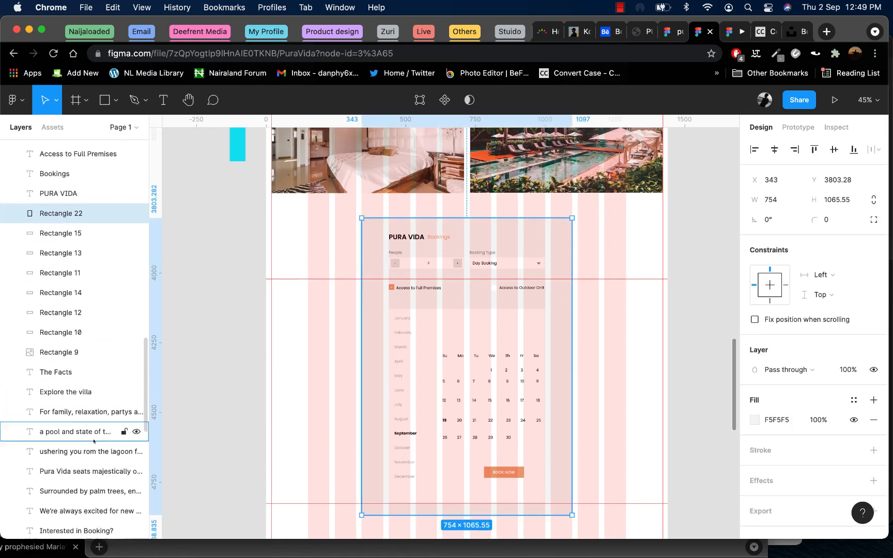
scroll(105, 366, "down", 2)
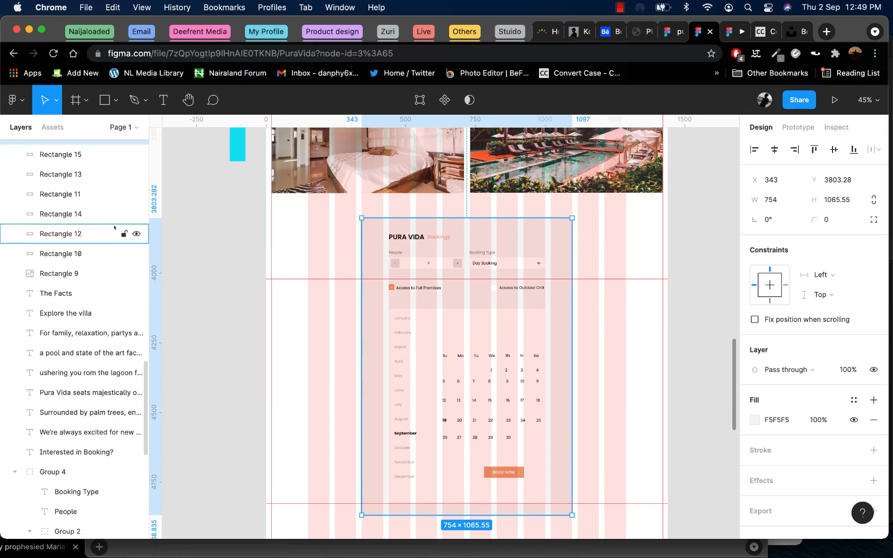
right_click(114, 170)
left_click(453, 358)
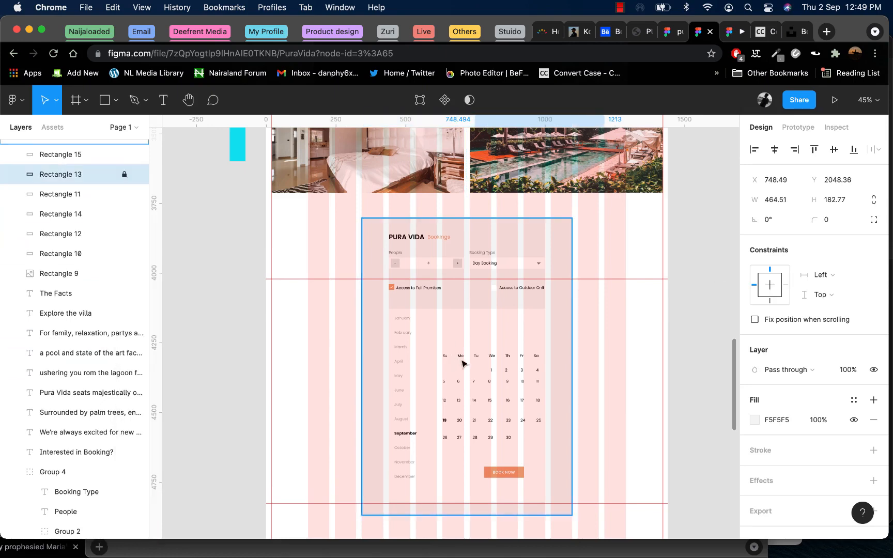
- Try to move the form's grey background rectangle sideways, and undo the move
left_click_drag(462, 363, 502, 365)
key("super+z")
left_click(453, 371)
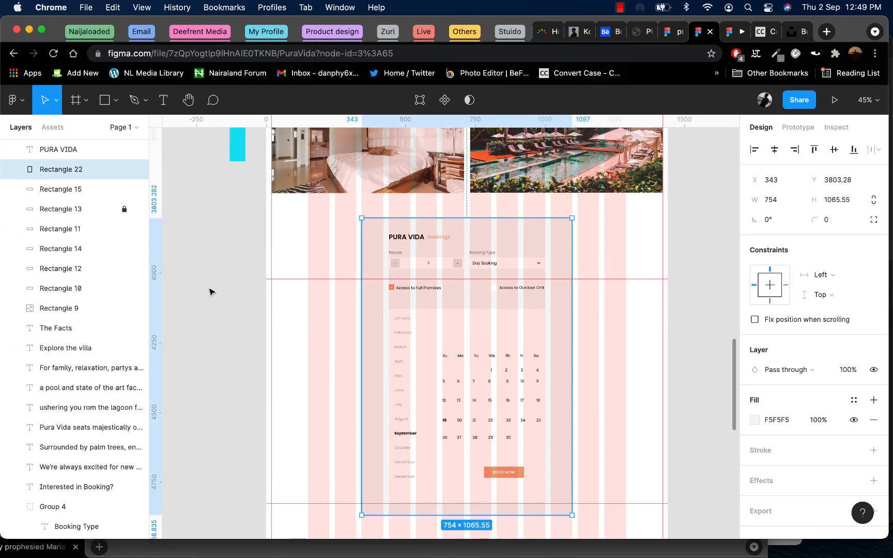
- Unlock the Calendar group
scroll(210, 292, "up", 4)
scroll(104, 197, "up", 2)
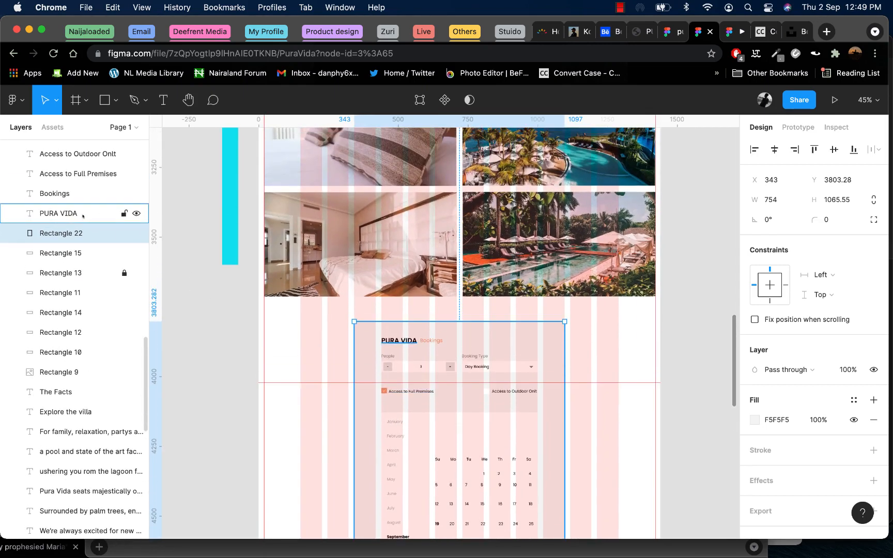
scroll(86, 212, "up", 5)
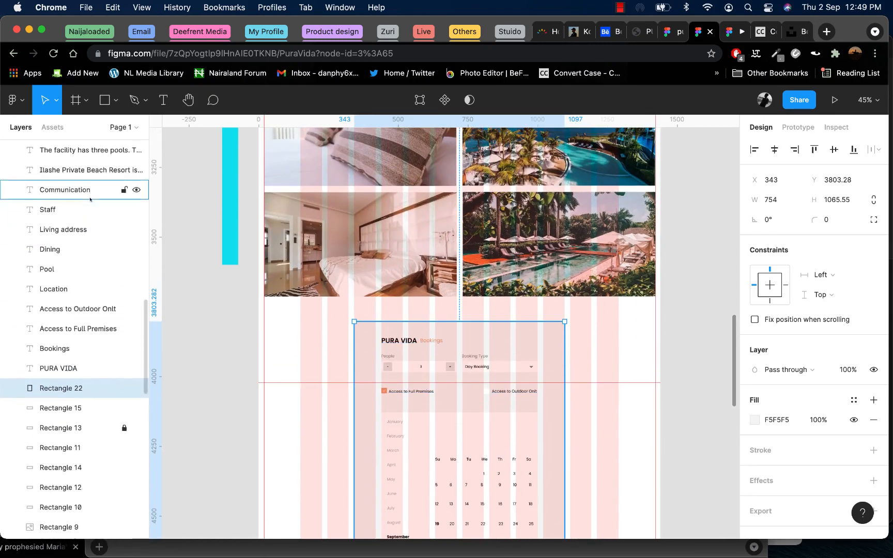
scroll(90, 199, "up", 7)
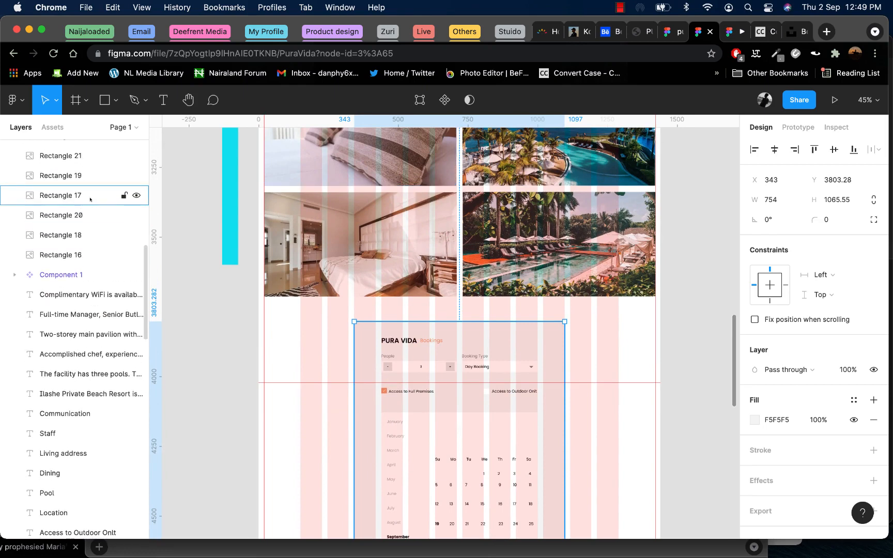
scroll(90, 217, "up", 12)
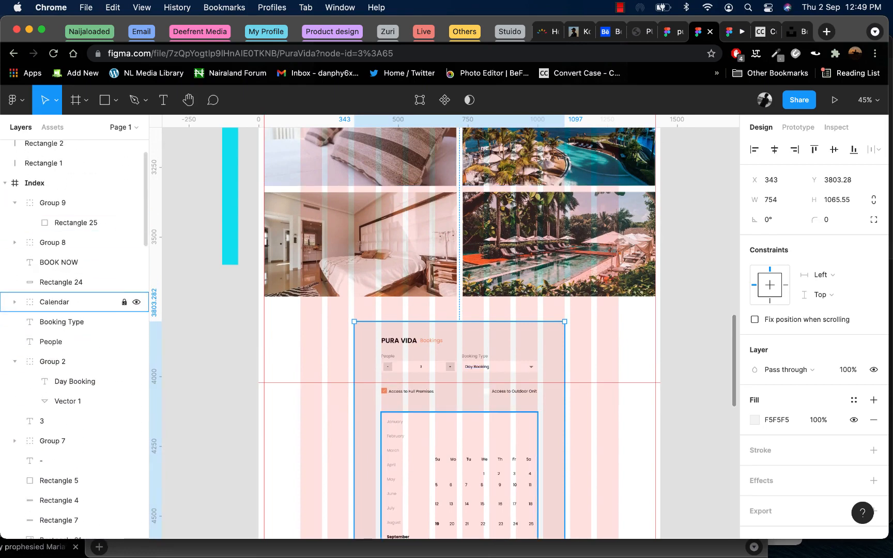
scroll(503, 485, "down", 2)
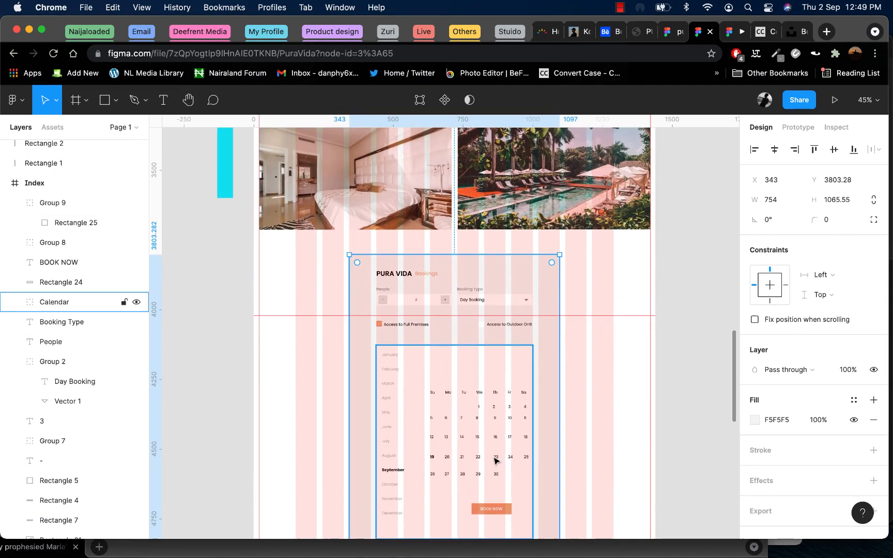
- Lock the calendar's white background rectangle, Rectangle 23
left_click(494, 456)
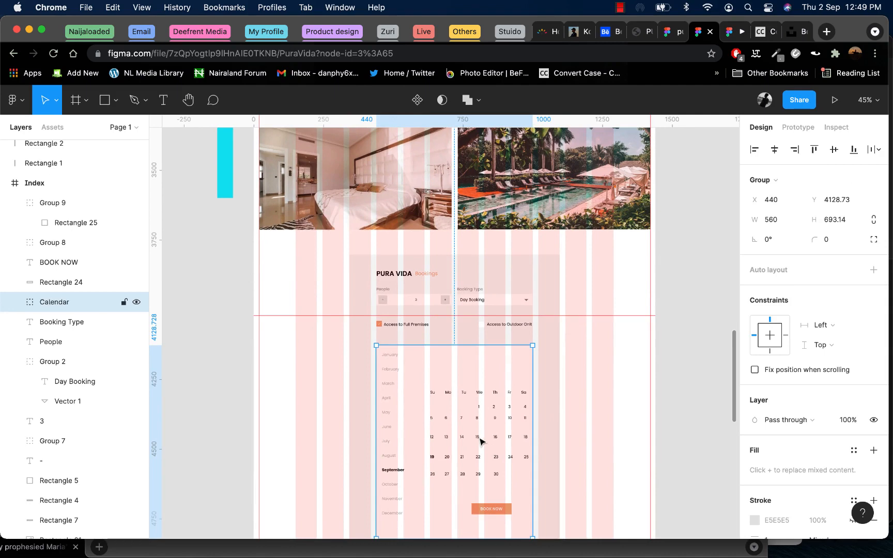
double_click(480, 439)
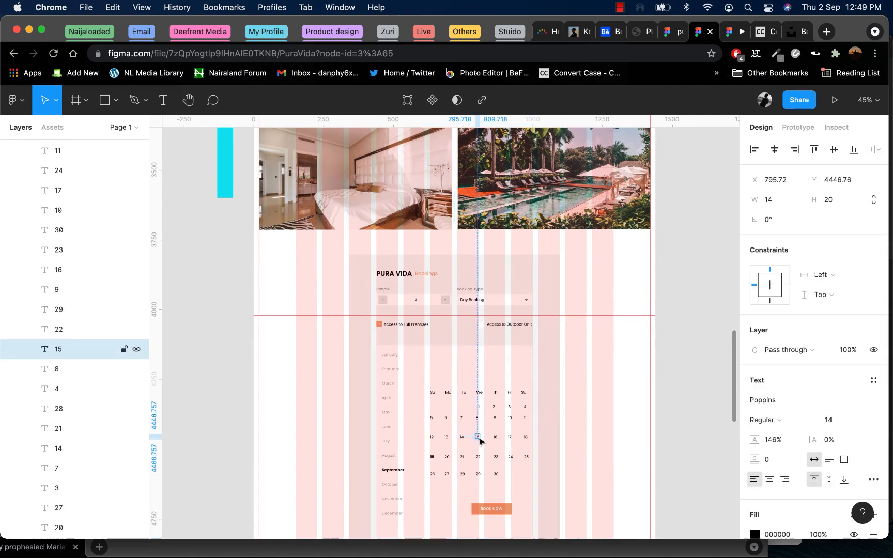
left_click(494, 376)
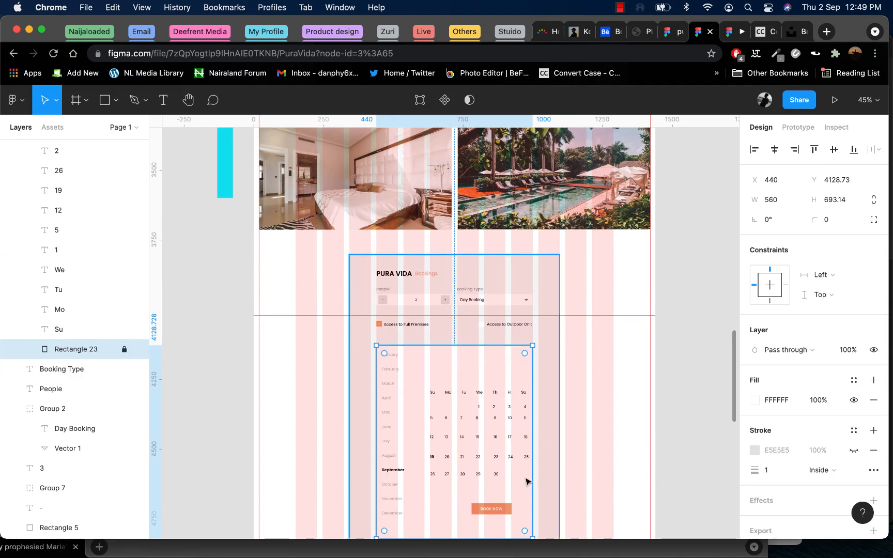
- Ungroup the Calendar group and clear the selection
left_click_drag(618, 498, 469, 428)
left_click(468, 415)
left_click(476, 417)
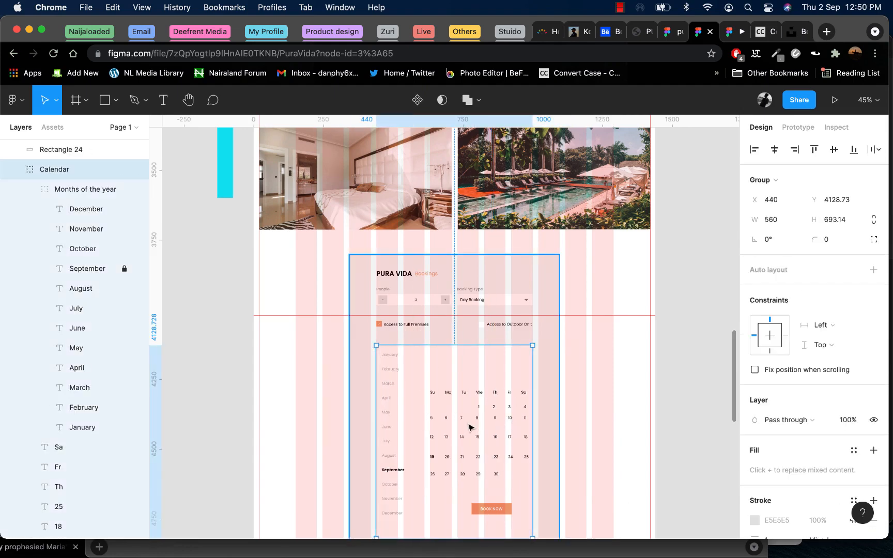
right_click(510, 438)
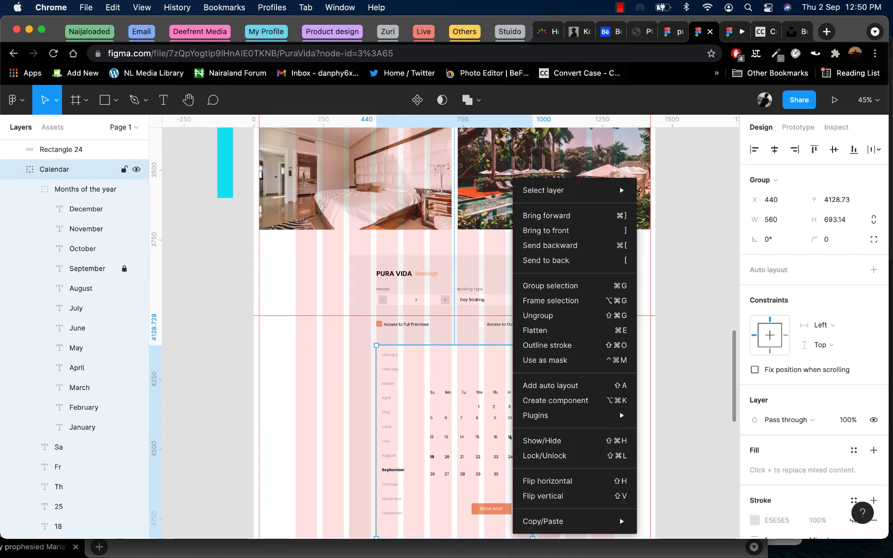
key("Return")
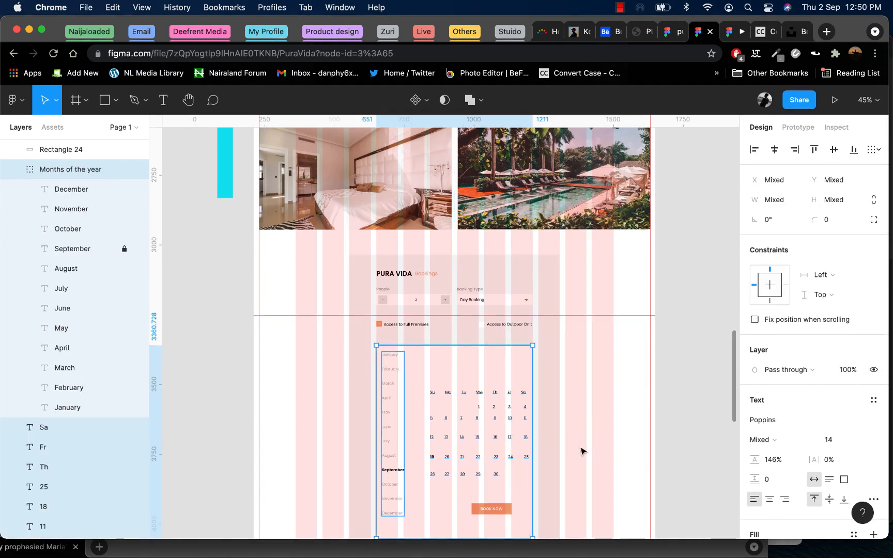
key("Escape")
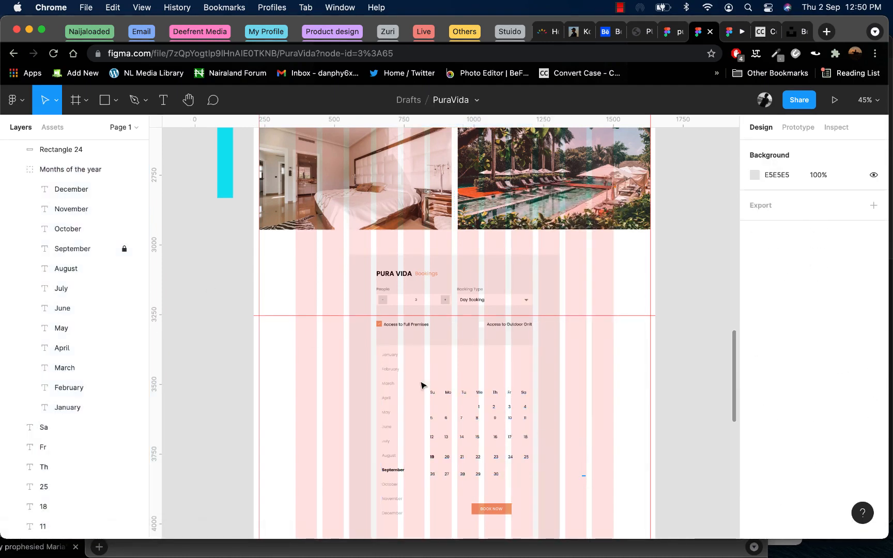
left_click_drag(422, 385, 502, 427)
left_click(518, 421)
left_click(509, 419)
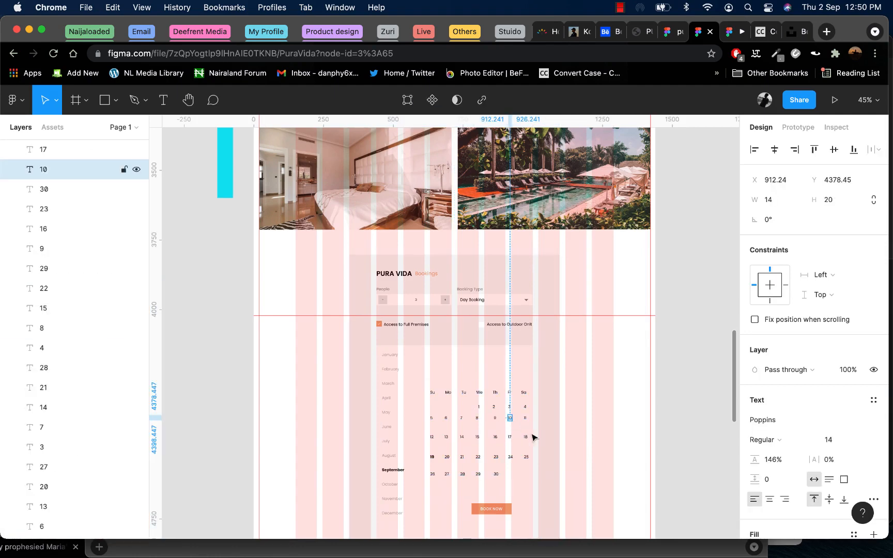
left_click(586, 479)
left_click_drag(587, 479, 421, 384)
key("Left")
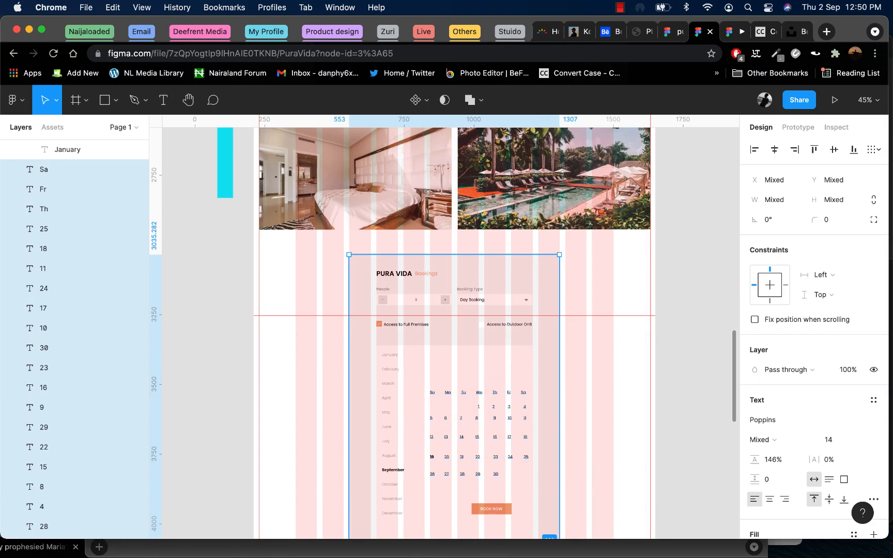
left_click(619, 376)
- Unlock the Rectangle 13 layer and toggle the visibility of Rectangle 13 and Rectangle 15 to identify them on the page
left_click(551, 329)
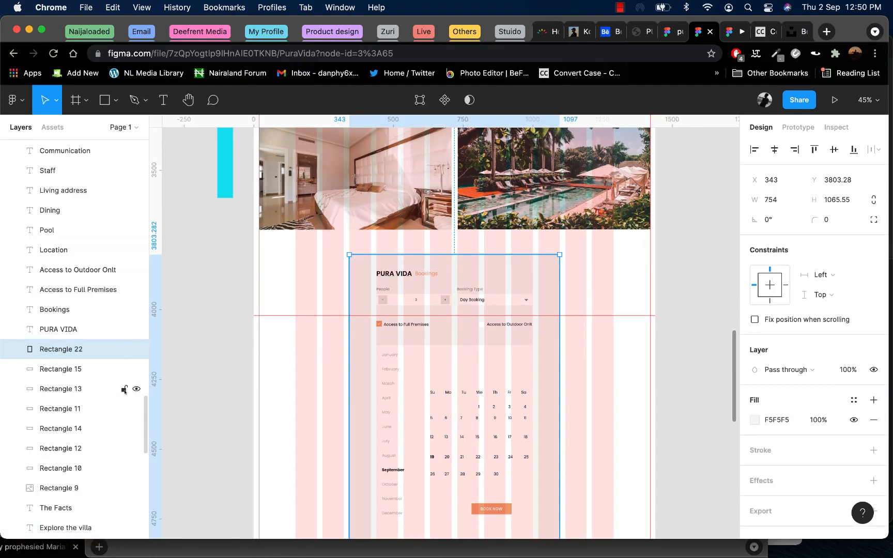
left_click(137, 390)
left_click(137, 390)
left_click(137, 389)
left_click(137, 390)
left_click(137, 389)
left_click(137, 390)
scroll(251, 377, "down", 10)
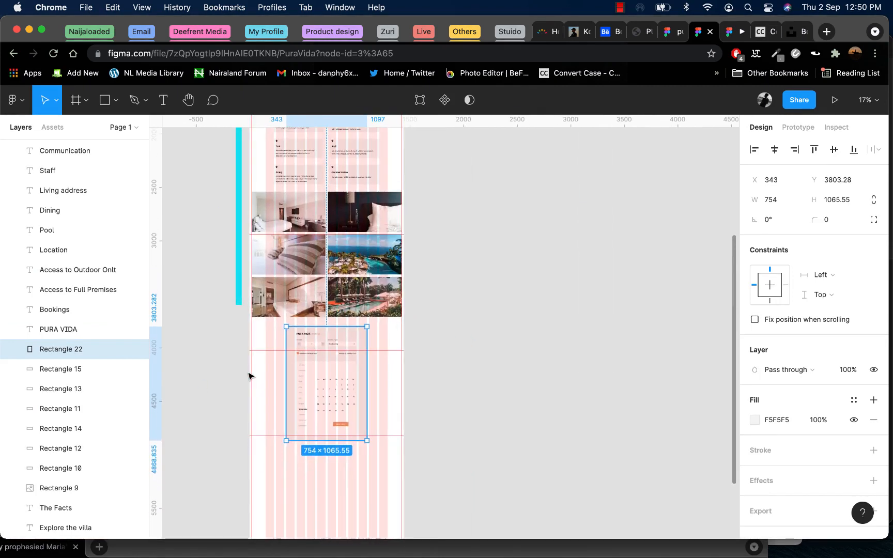
left_click(136, 369)
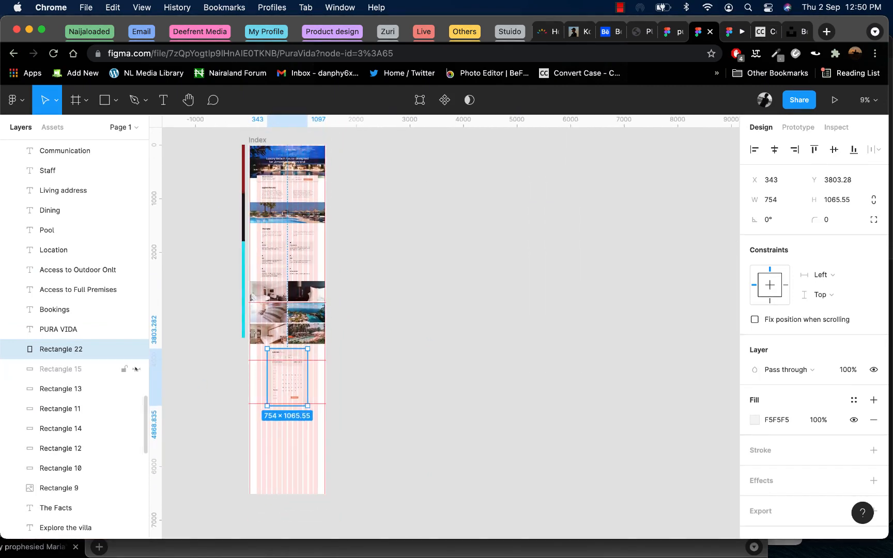
left_click(137, 370)
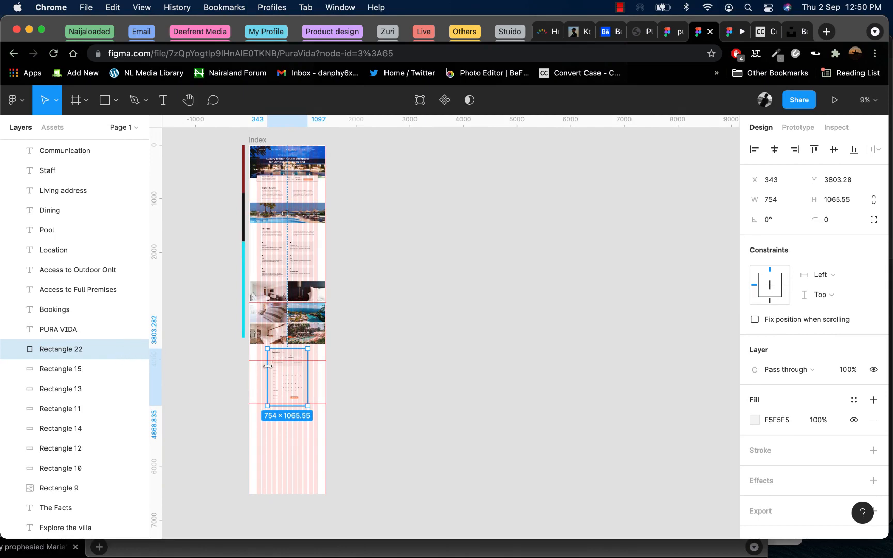
- Lock the form's grey background rectangle, Rectangle 22
scroll(289, 369, "up", 5)
scroll(339, 398, "left", 3)
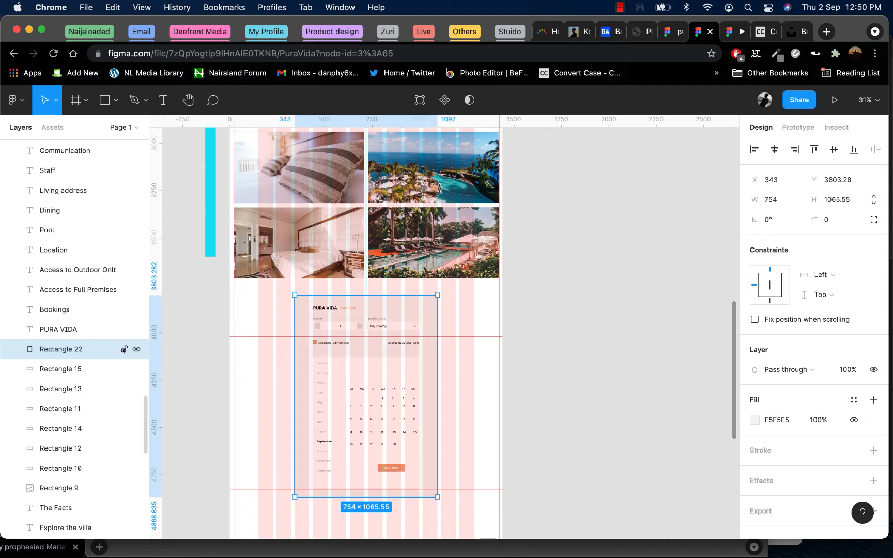
left_click(124, 350)
- Select all of the calendar's weekday labels and dates and move them 19 px left in total
left_click_drag(456, 447, 340, 378)
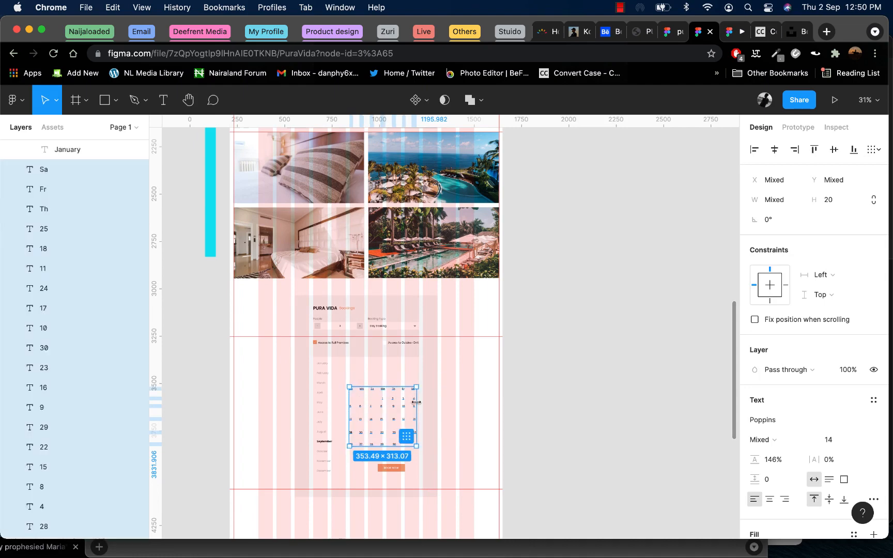
key("Left")
key("Left")
key("Left")
key("Left")
key("Left")
key("Left")
key("Left")
key("Left")
key("Left")
key("Left")
key("Left")
key("Left")
key("Left")
key("Left")
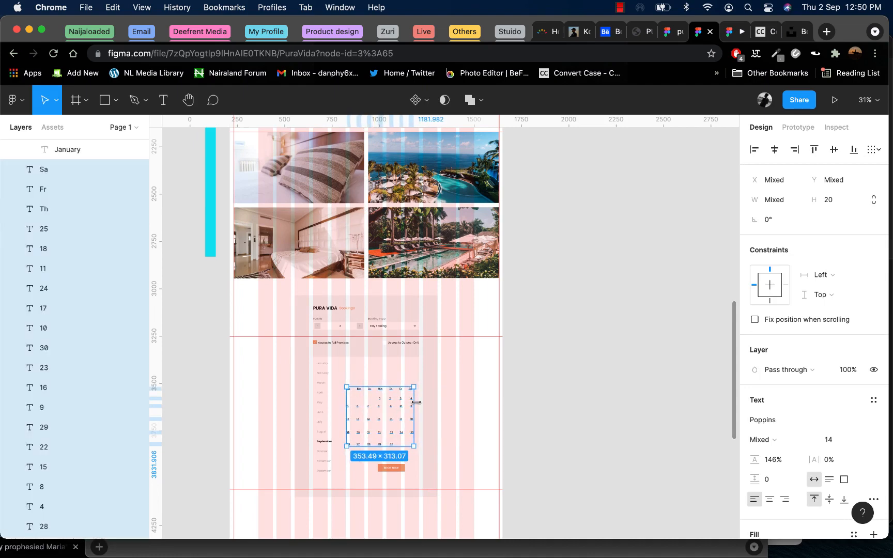
key("Left")
key("Left")
key("Left")
key("Left")
key("Left")
key("Left")
key("Left")
key("Left")
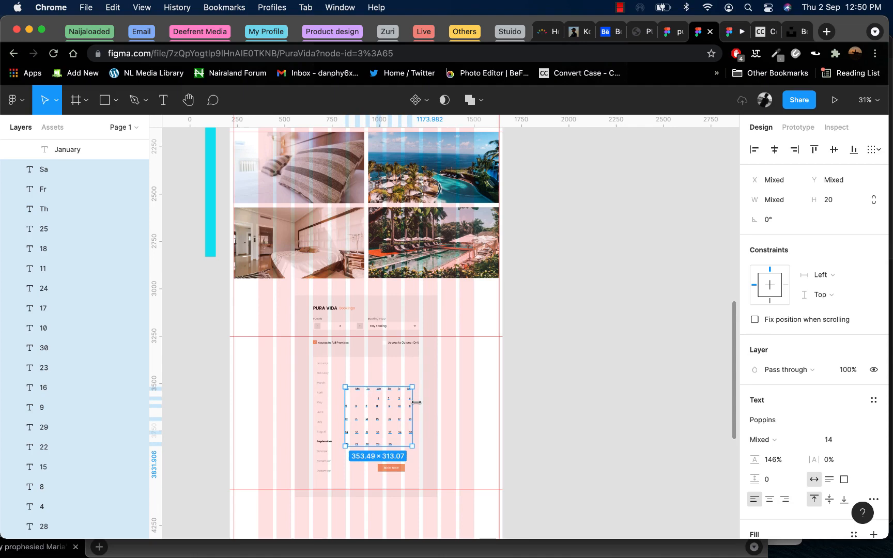
scroll(367, 401, "up", 5)
key("Right")
key("Right")
key("Right")
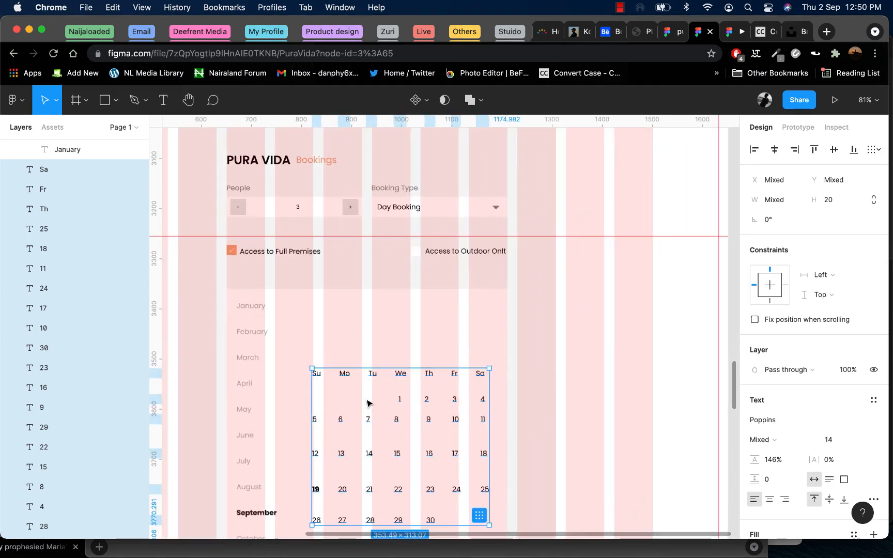
- Move the BOOK NOW text and its orange rectangle together about 60 px right and 23 px up
scroll(382, 404, "down", 5)
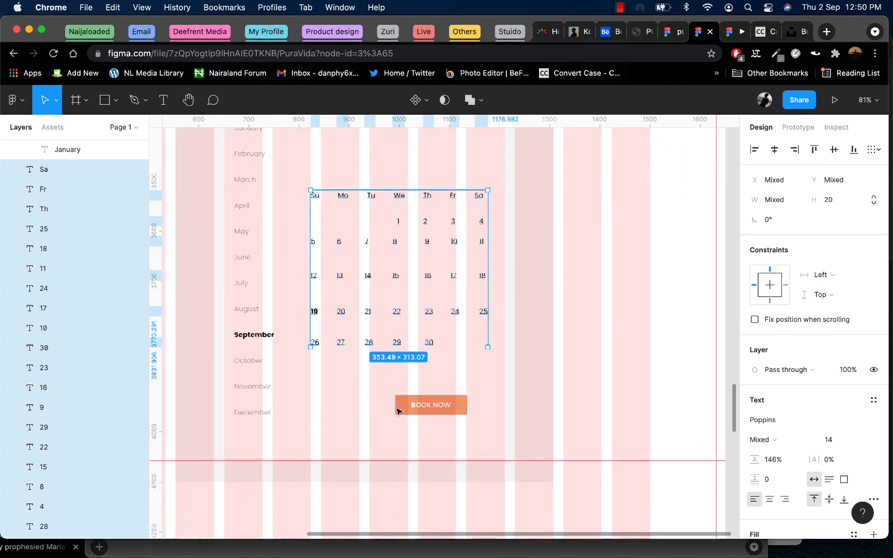
left_click(450, 374)
left_click(460, 372, "shift")
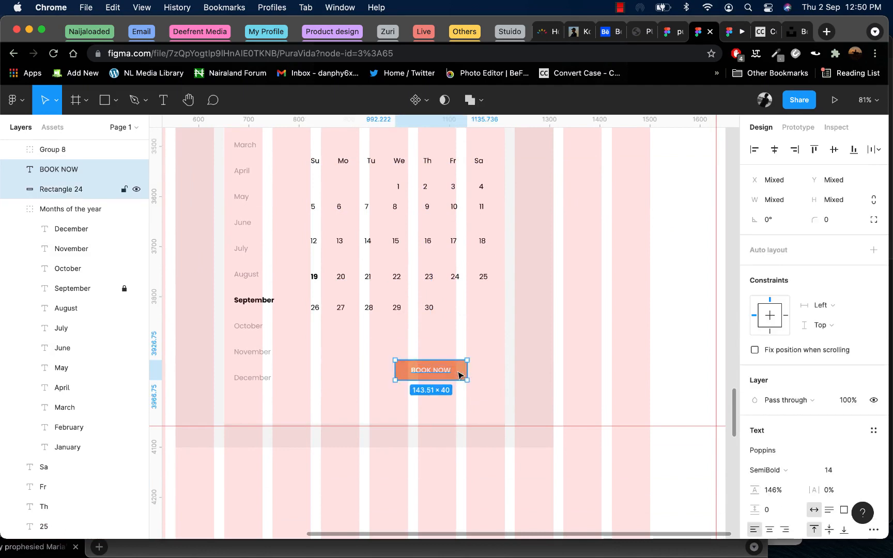
left_click_drag(460, 373, 470, 365)
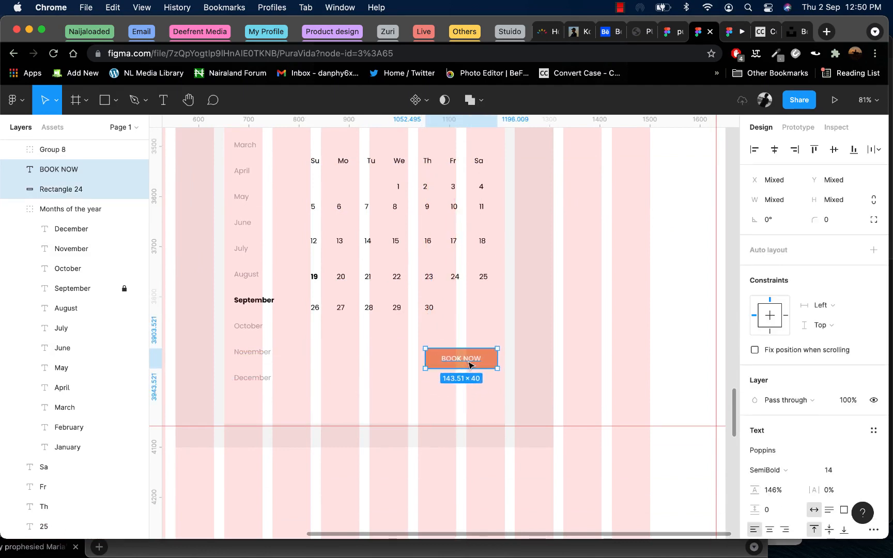
- Place a vertical guide at 965.98 along the dates' right edge and align the BOOK NOW button's right edge with it
left_click_drag(201, 309, 488, 308)
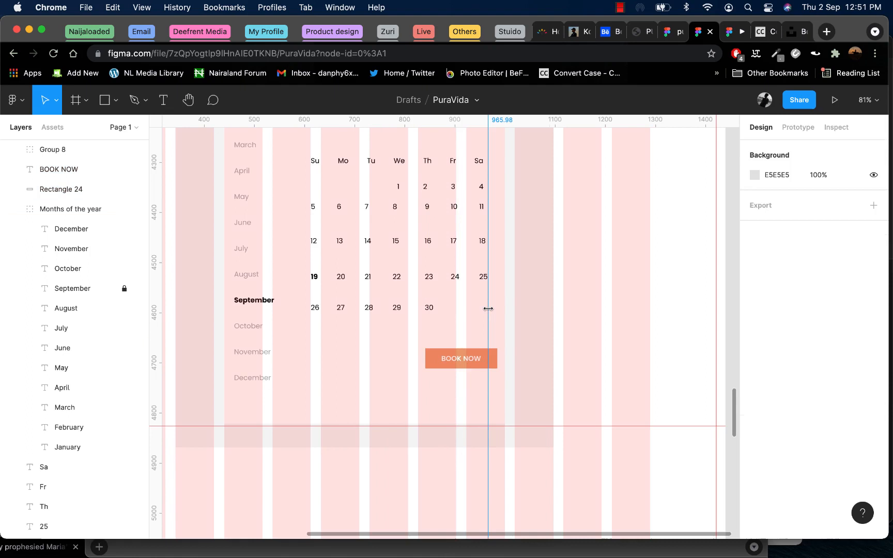
left_click(482, 358)
left_click(495, 358, "shift")
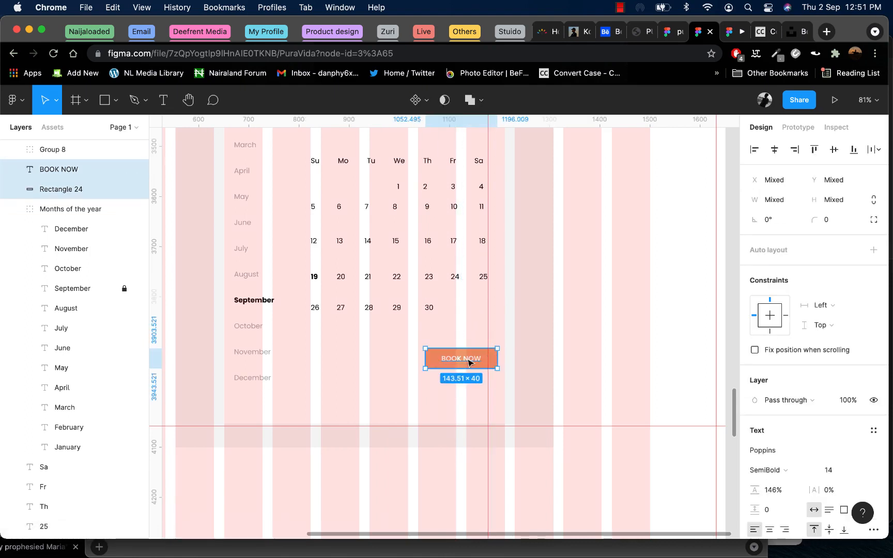
left_click_drag(469, 362, 459, 363)
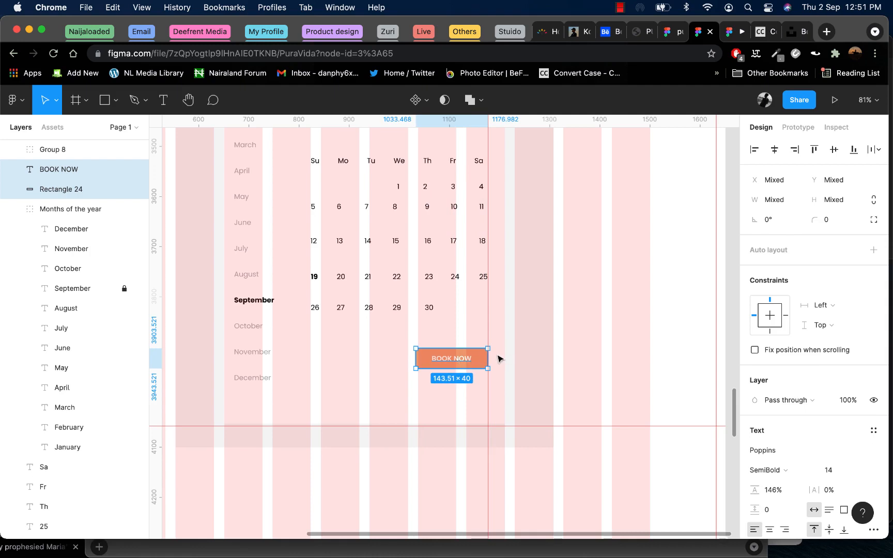
key("Right")
- Delete the vertical guide beside the dates and the horizontal guide near the bottom of the form
scroll(437, 368, "down", 5)
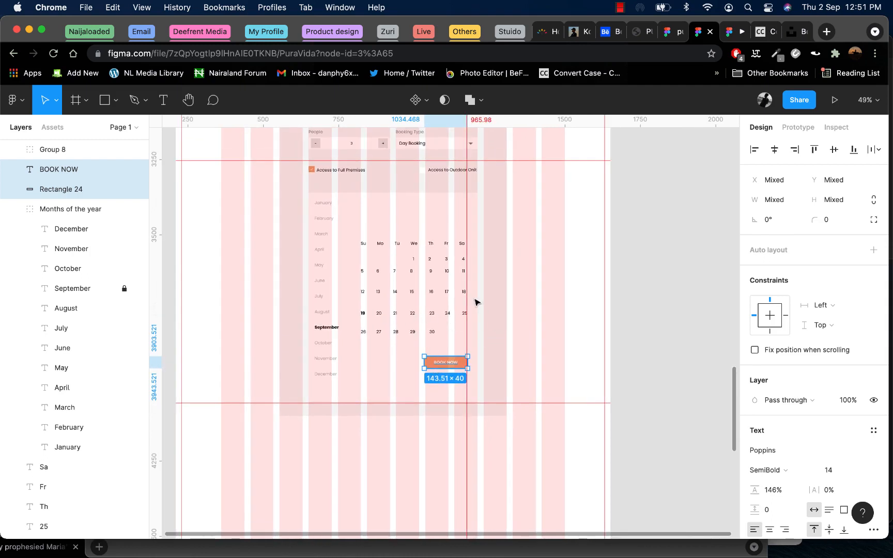
left_click(467, 343)
key("Delete")
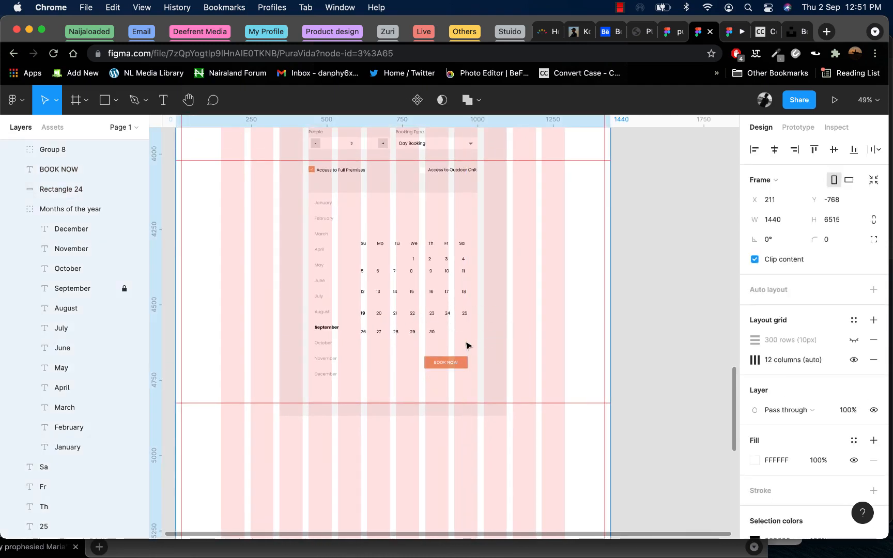
left_click(494, 405)
key("Delete")
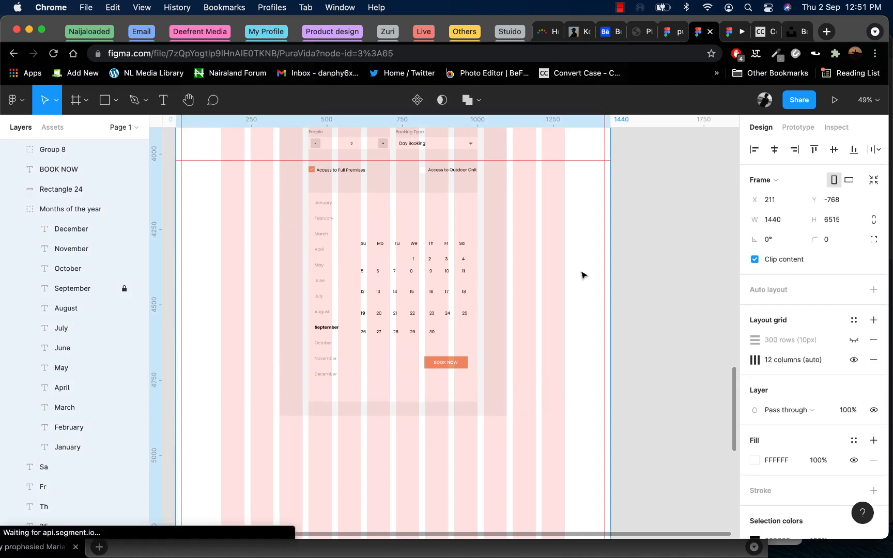
- Switch to the PuraVida prototype preview and review the bookings form from its heading down to the BOOK NOW button
left_click(738, 30)
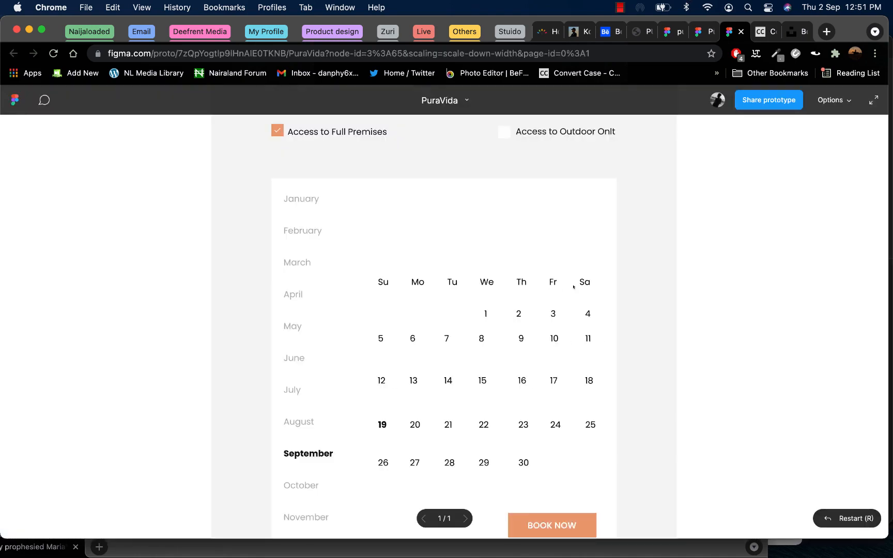
scroll(597, 343, "down", 4)
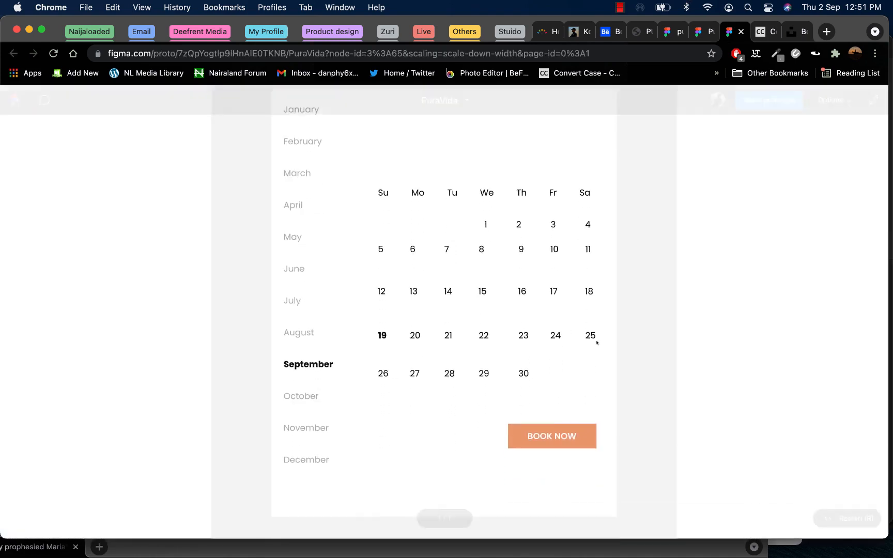
scroll(596, 342, "up", 5)
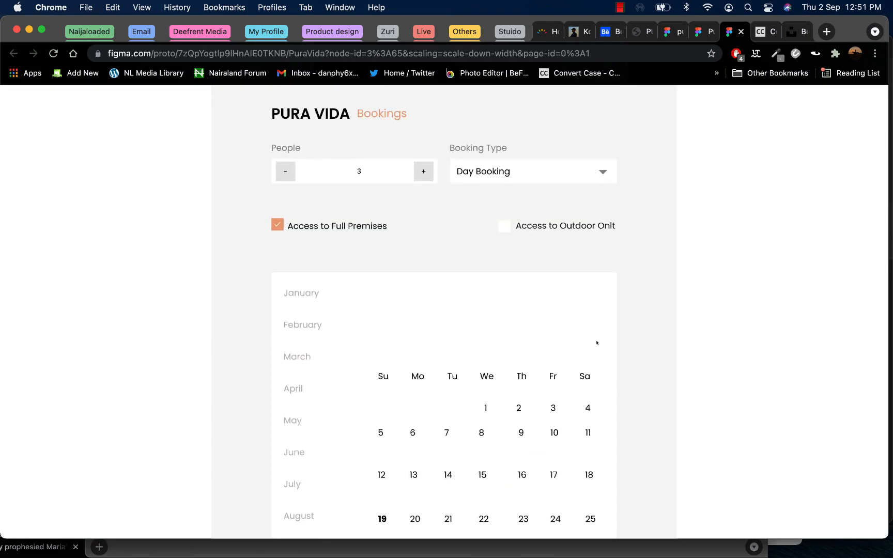
- Return to the PuraVida design file and shorten the Index frame to a height of 5862
scroll(597, 343, "down", 2)
scroll(596, 342, "down", 2)
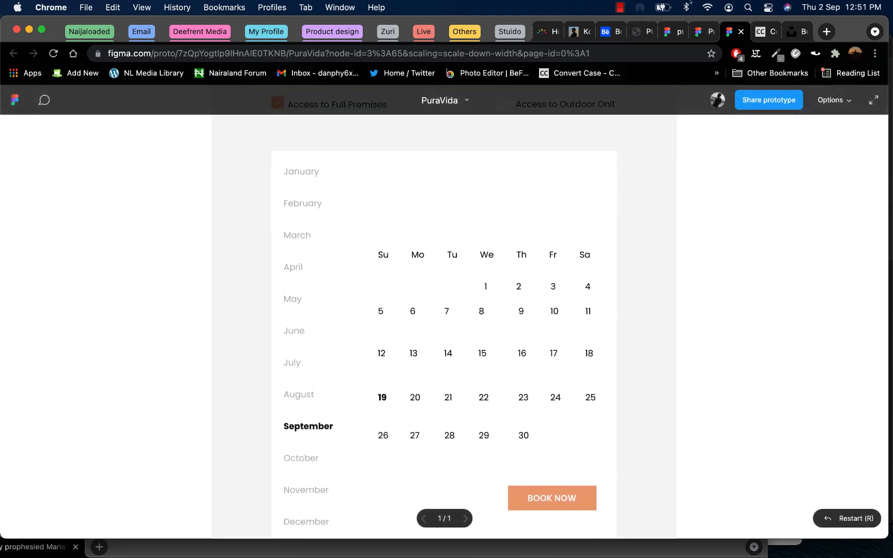
left_click(673, 31)
left_click(700, 32)
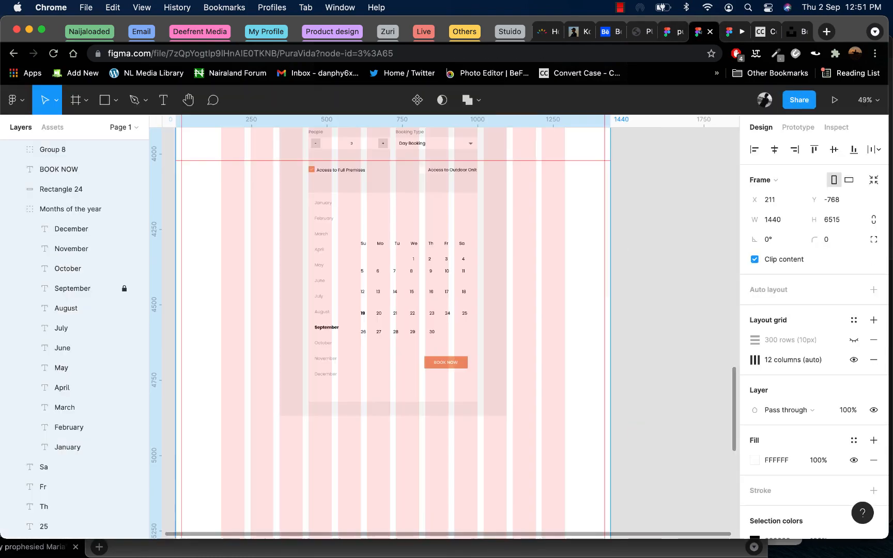
scroll(555, 289, "down", 3)
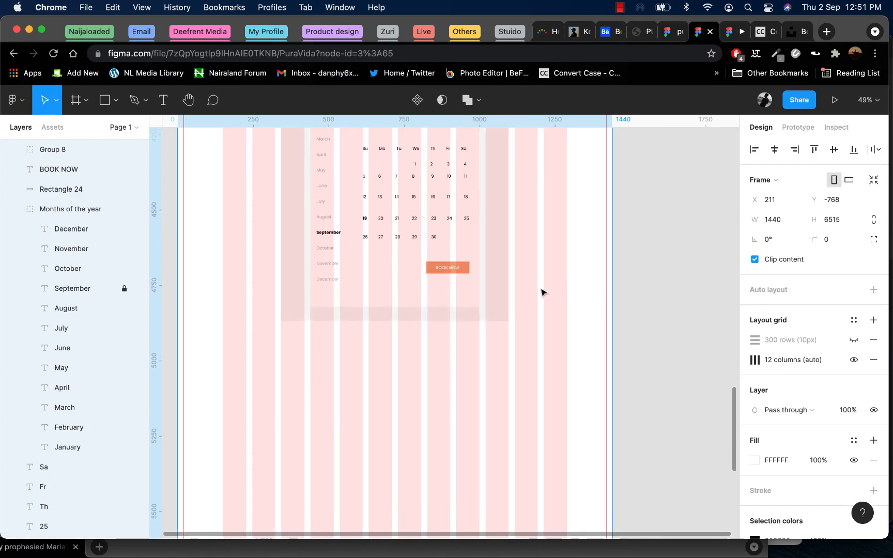
scroll(541, 293, "down", 2)
scroll(541, 292, "right", 1)
scroll(380, 373, "down", 5)
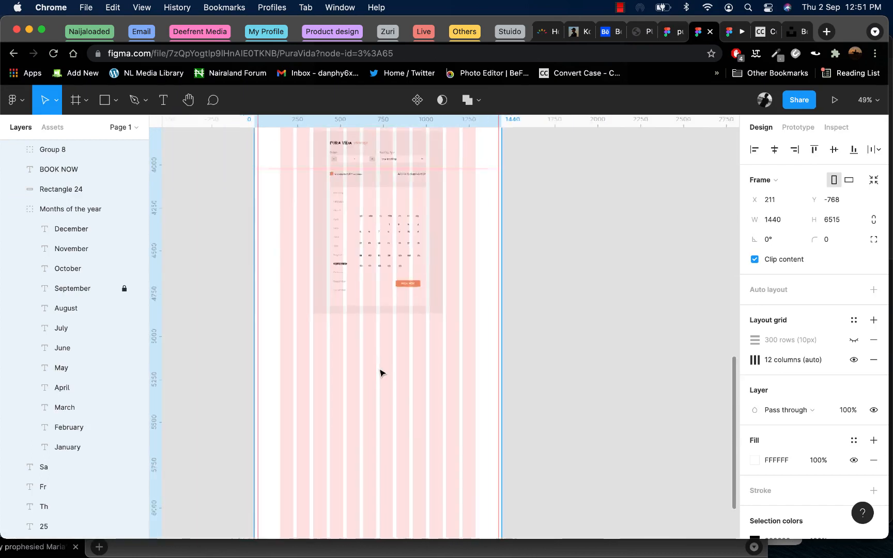
scroll(366, 439, "down", 5)
left_click_drag(366, 439, 368, 368)
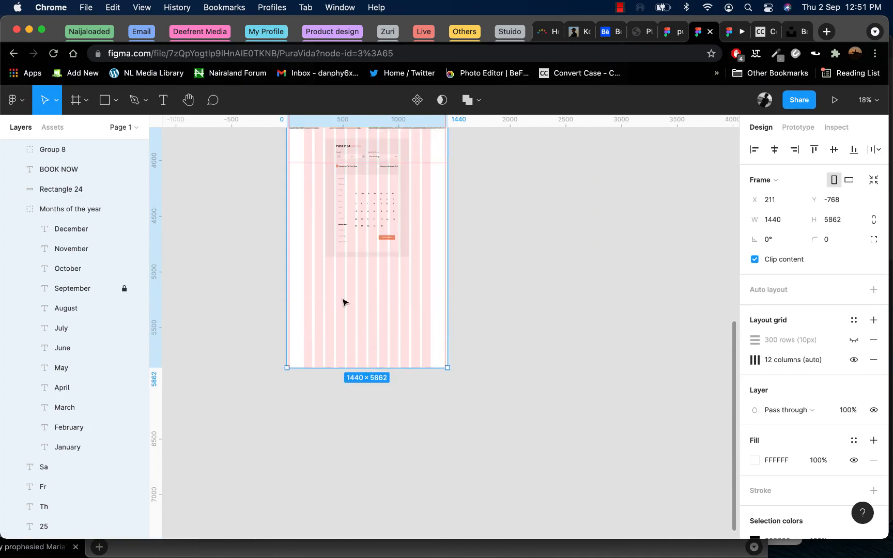
key("Escape")
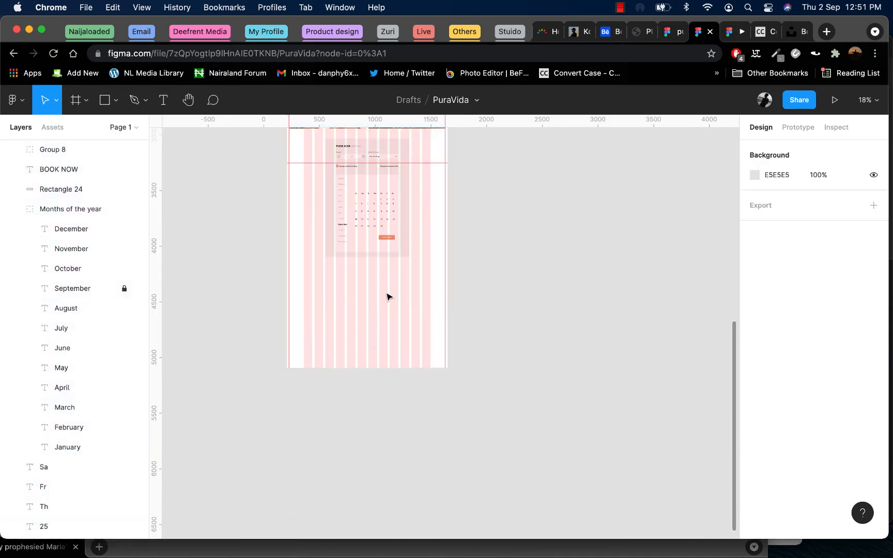
- Add a text layer reading "Follow us on social media" in the empty area below the bookings form
key("t")
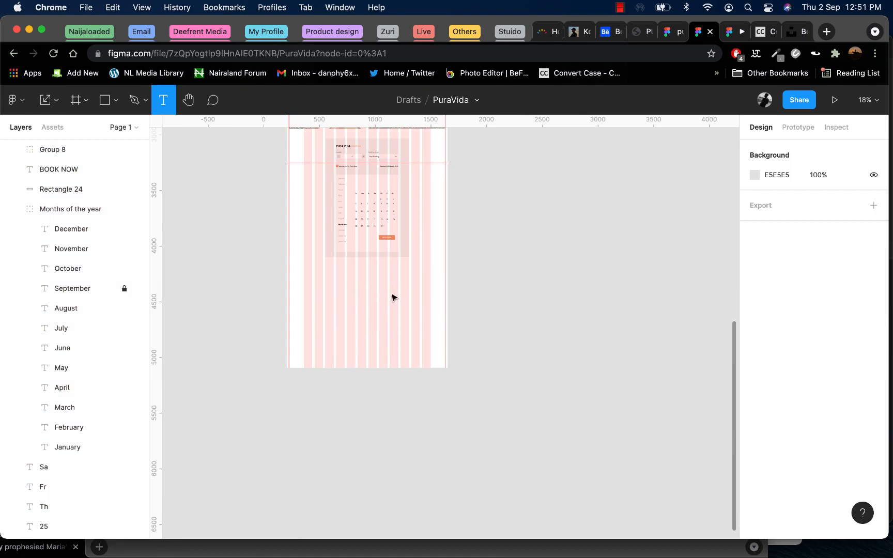
left_click(364, 290)
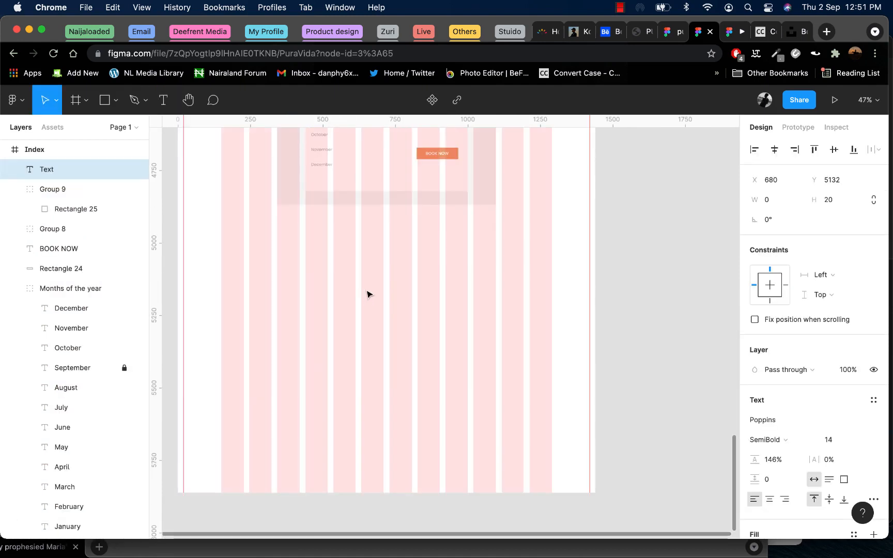
type("FOLLOW US ON")
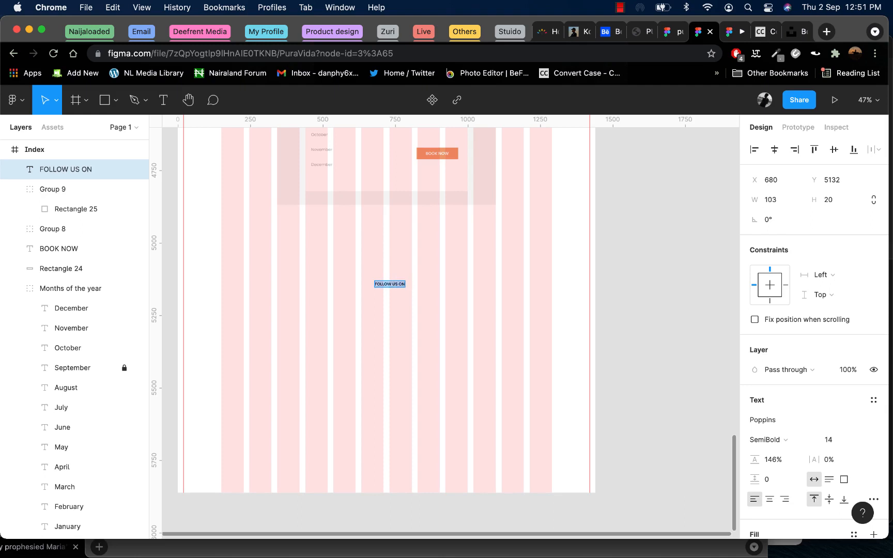
type("Follow us on social media")
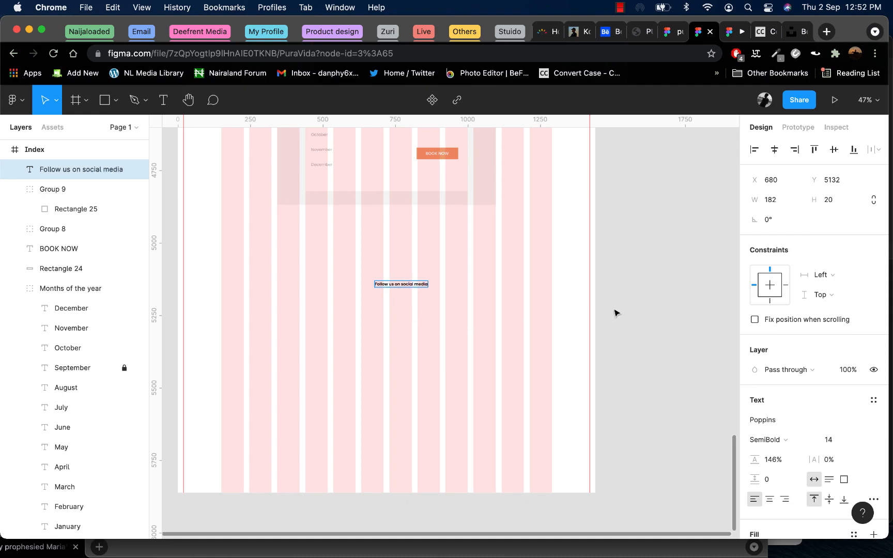
- Set the font size of the "Follow us on social media" text to 24
left_click(862, 441)
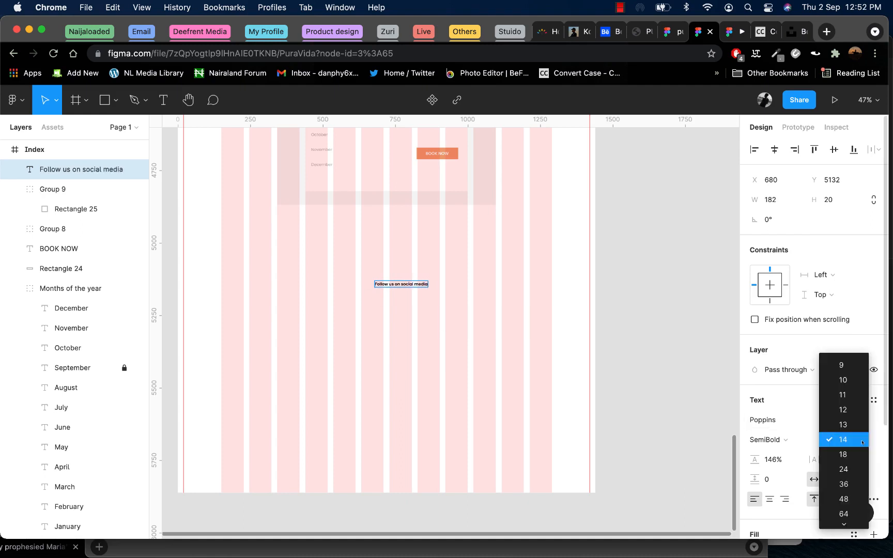
left_click(731, 424)
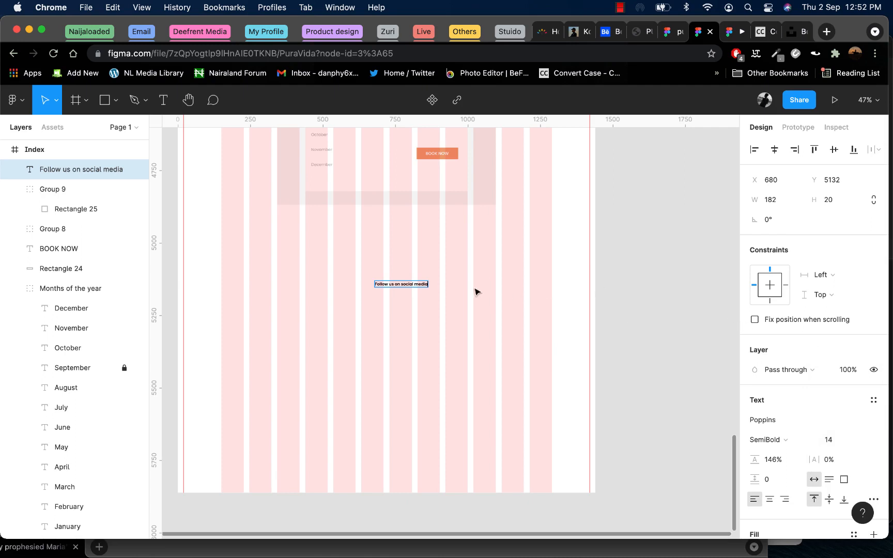
left_click(859, 440)
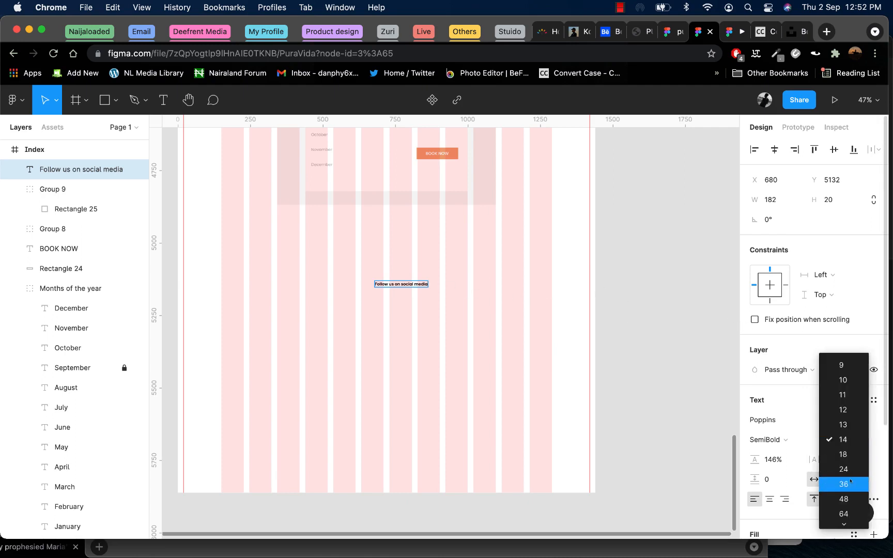
left_click(842, 468)
left_click(399, 285)
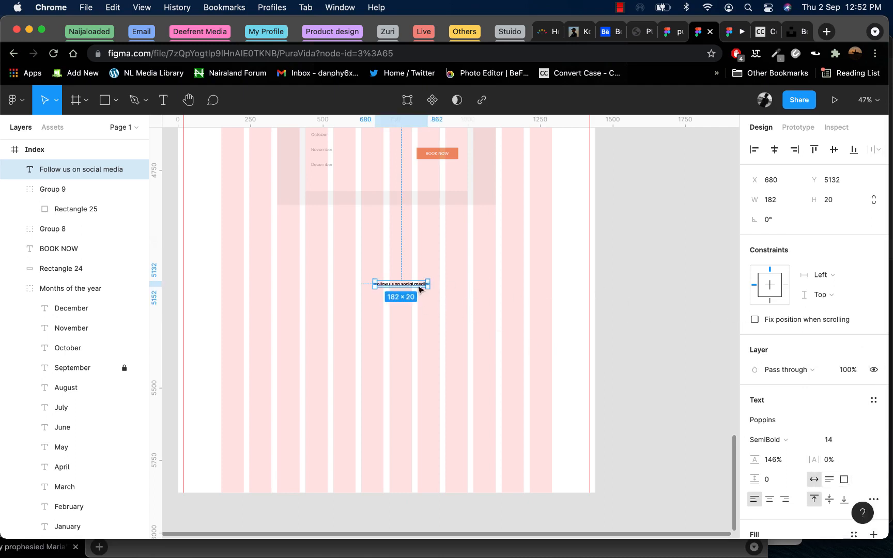
left_click(866, 440)
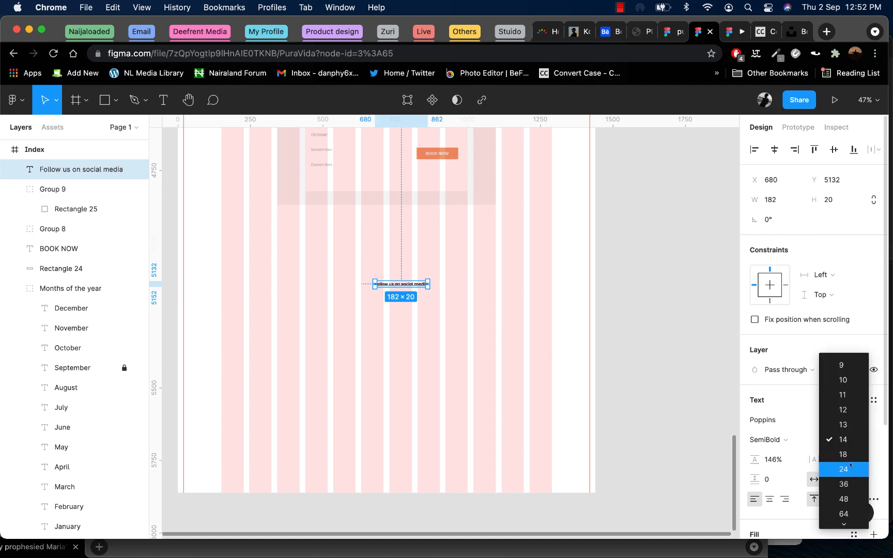
left_click(843, 468)
- Move the "Follow us on social media" text to about Y 5123 and centre it horizontally in the frame
left_click_drag(431, 287, 382, 285)
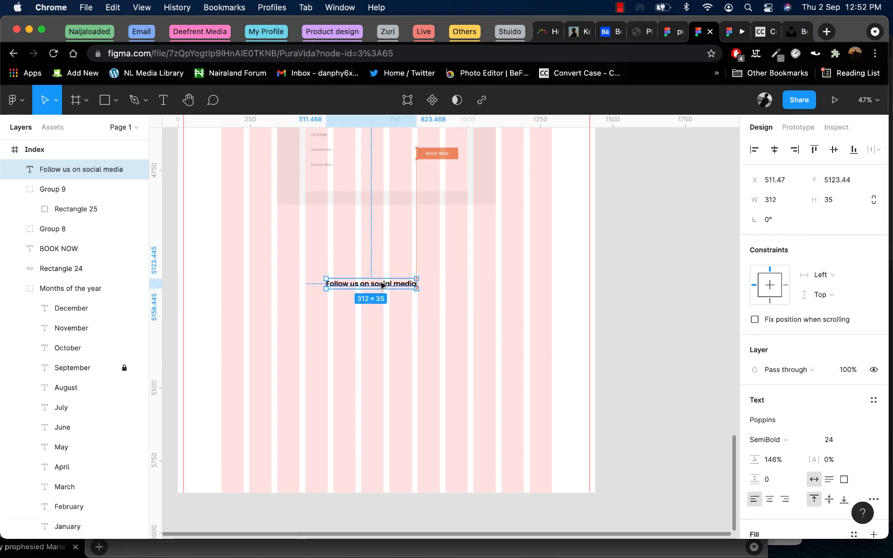
left_click(775, 149)
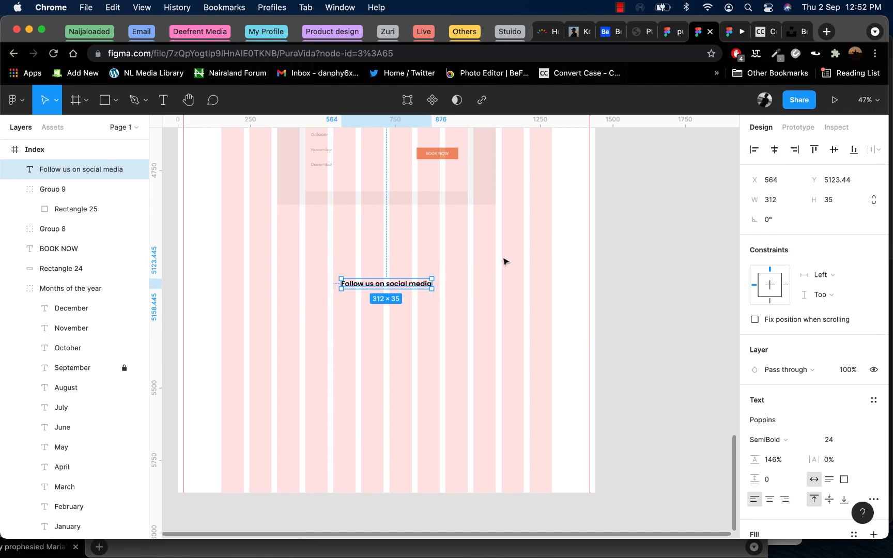
left_click(543, 317)
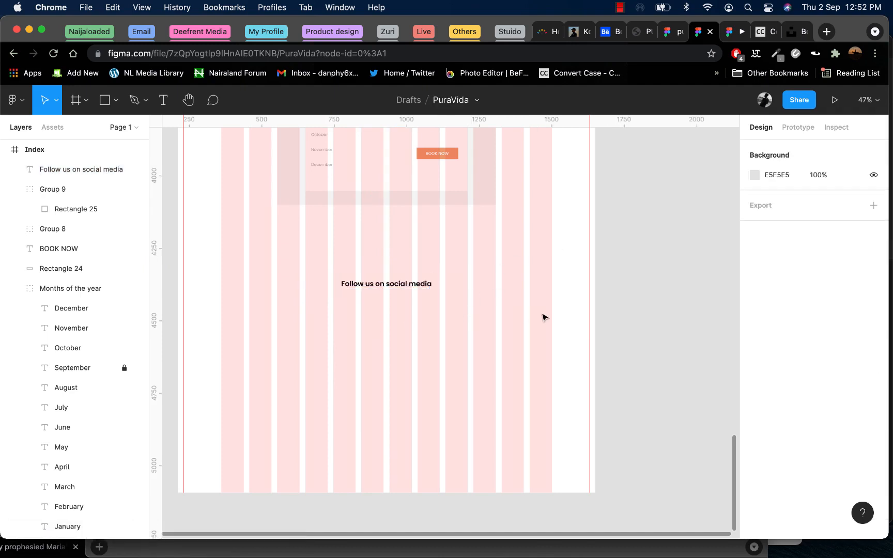
- Enlarge the "Follow us on social media" text to font size 32 and centre it horizontally in the frame again
left_click(392, 285)
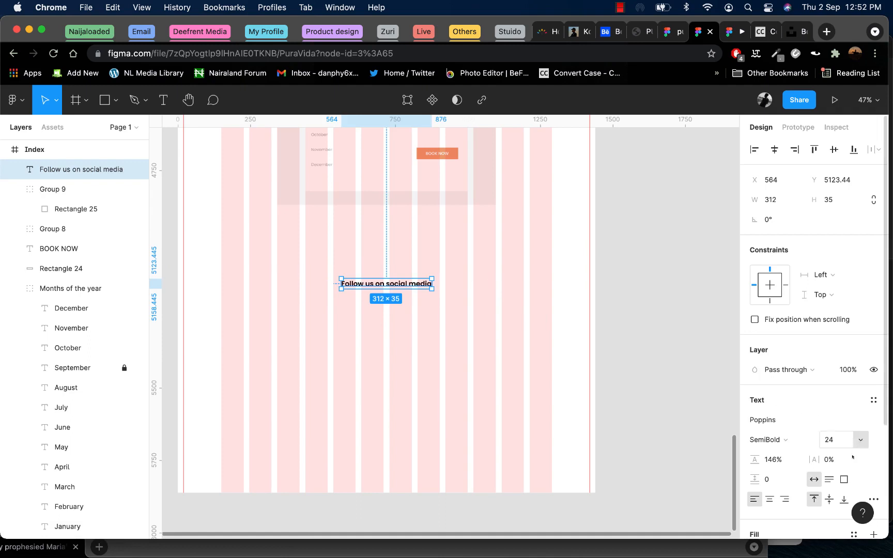
left_click(861, 440)
left_click(836, 438)
left_click(835, 438)
type("32")
key("Return")
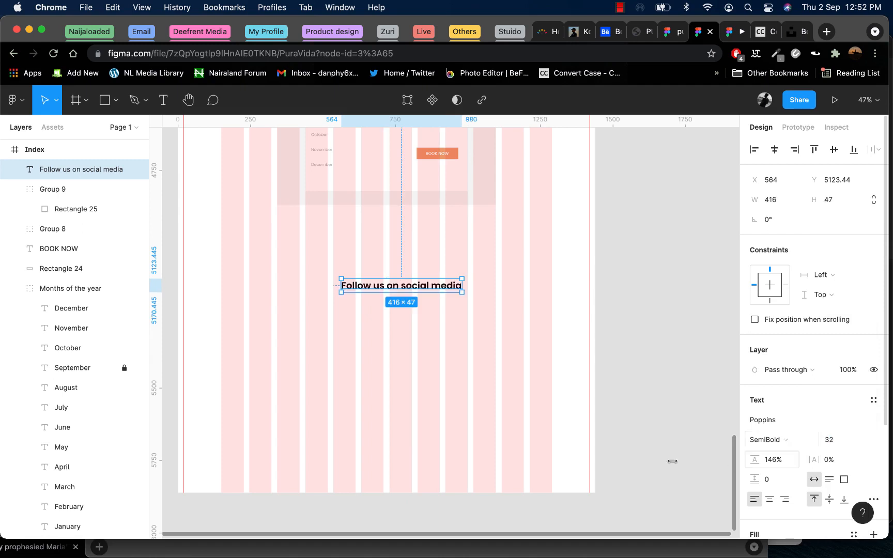
left_click(775, 149)
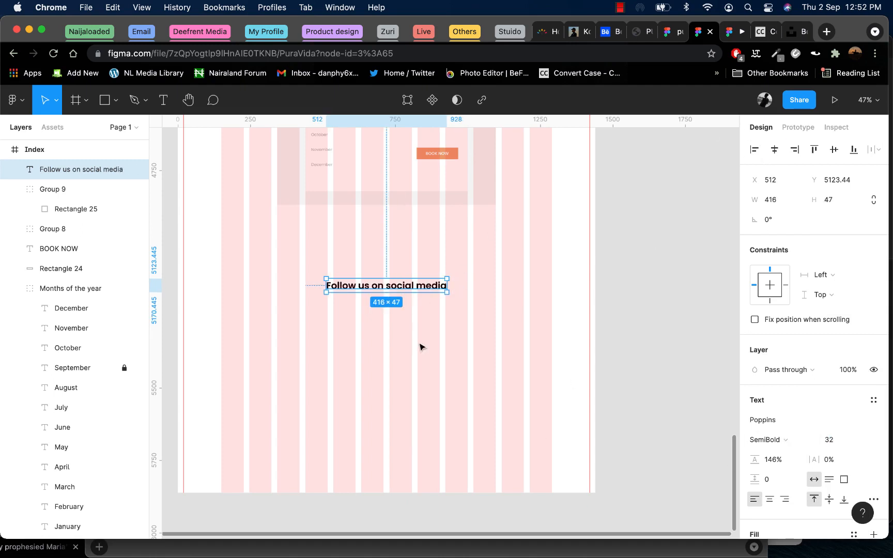
left_click(667, 339)
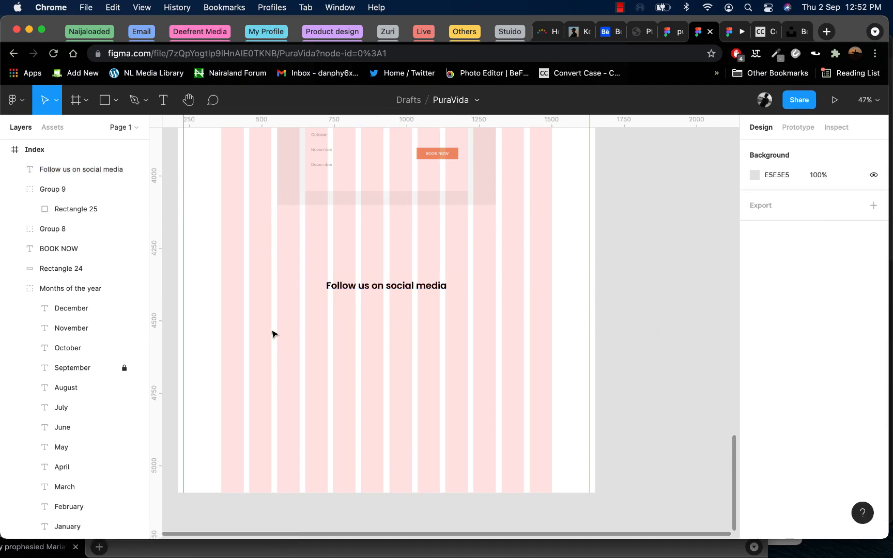
- Run the Iconify plugin, search for instagram and import the ant-design:instagram-filled icon into the Index frame
right_click(317, 345)
mouse_move(362, 415)
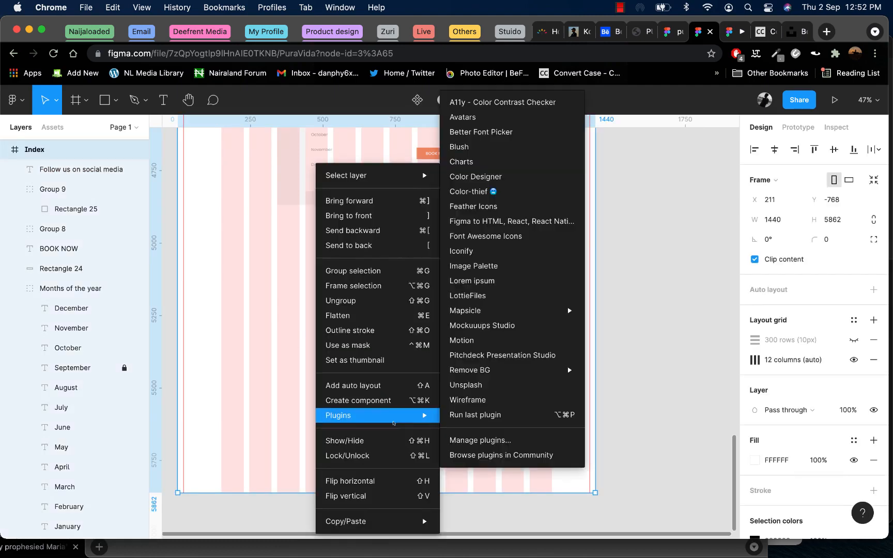
left_click(467, 252)
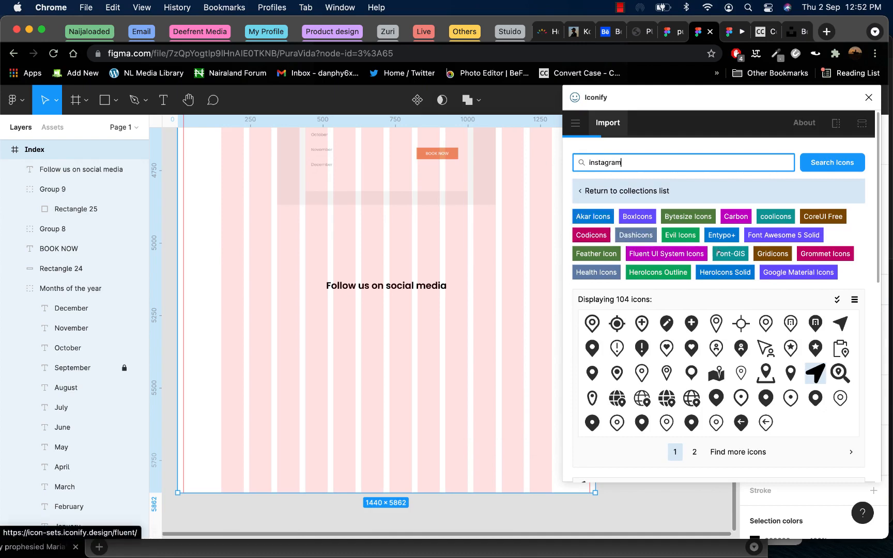
key("Return")
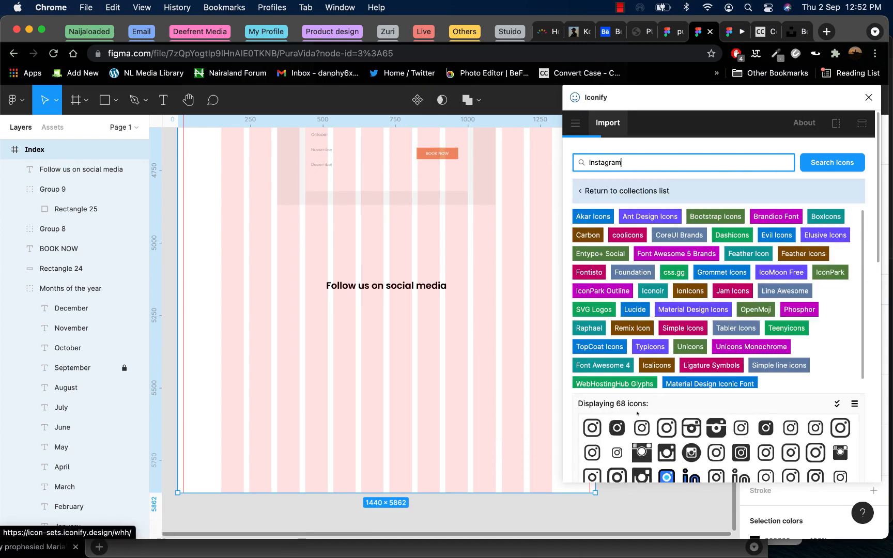
left_click(618, 428)
scroll(744, 382, "down", 1)
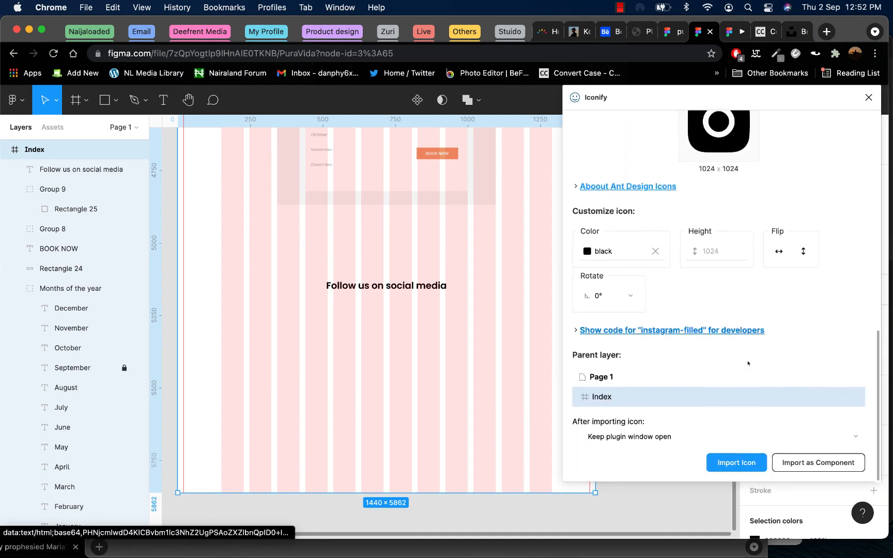
left_click(737, 462)
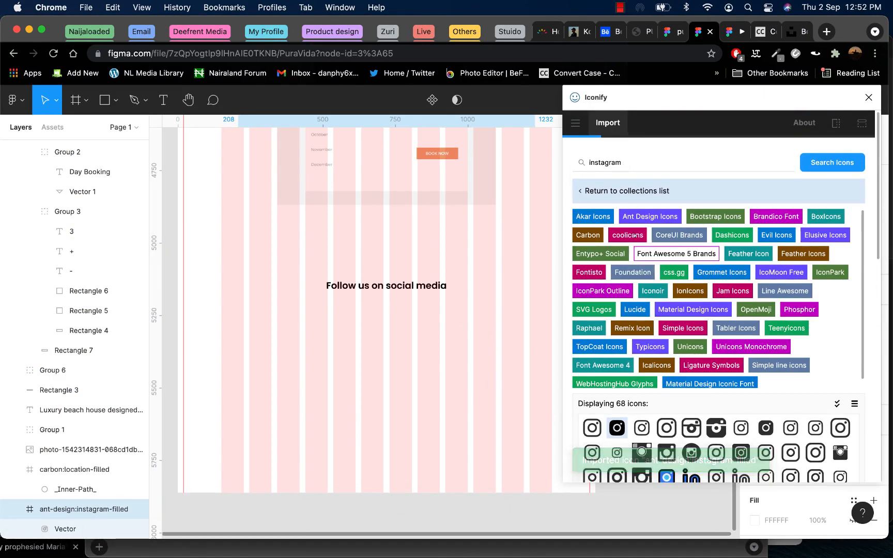
- Search Iconify for facebook and import the brandico:facebook-rect icon into the Index frame
scroll(641, 269, "up", 2)
left_click_drag(629, 162, 544, 165)
type("facebook")
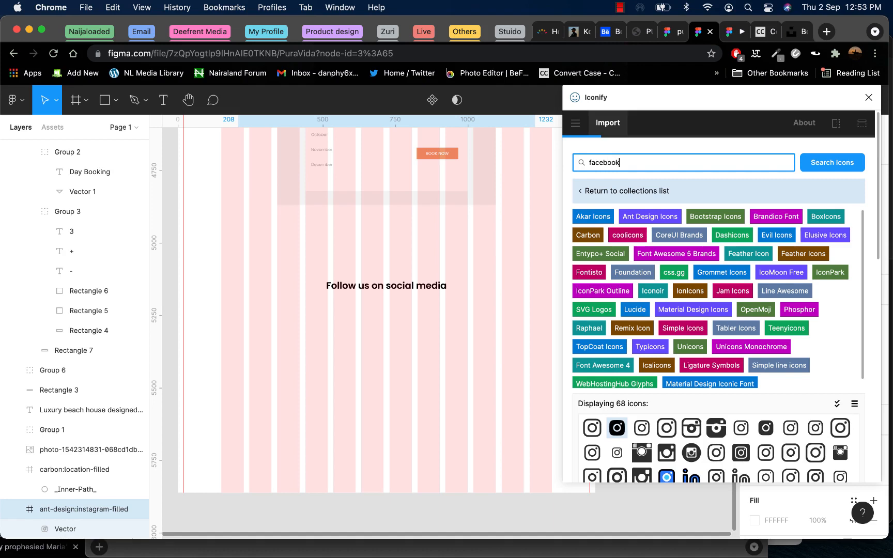
key("Return")
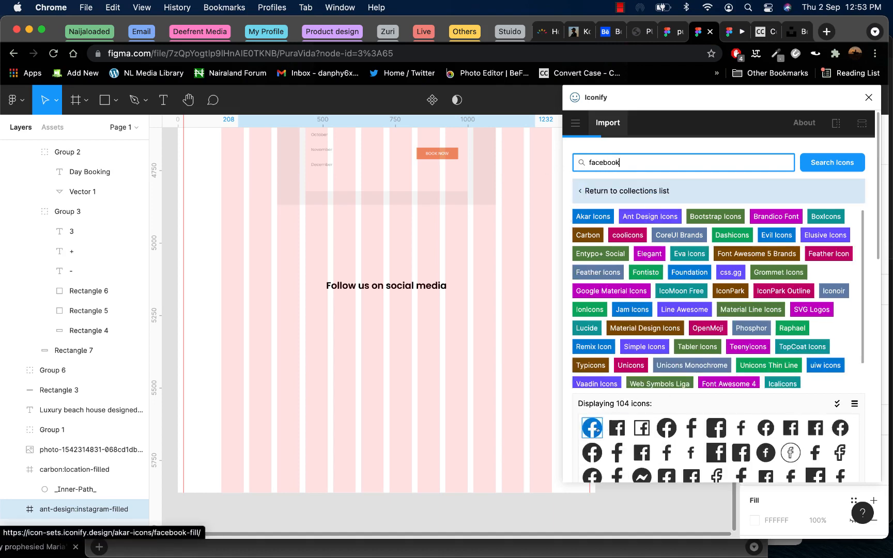
left_click(716, 428)
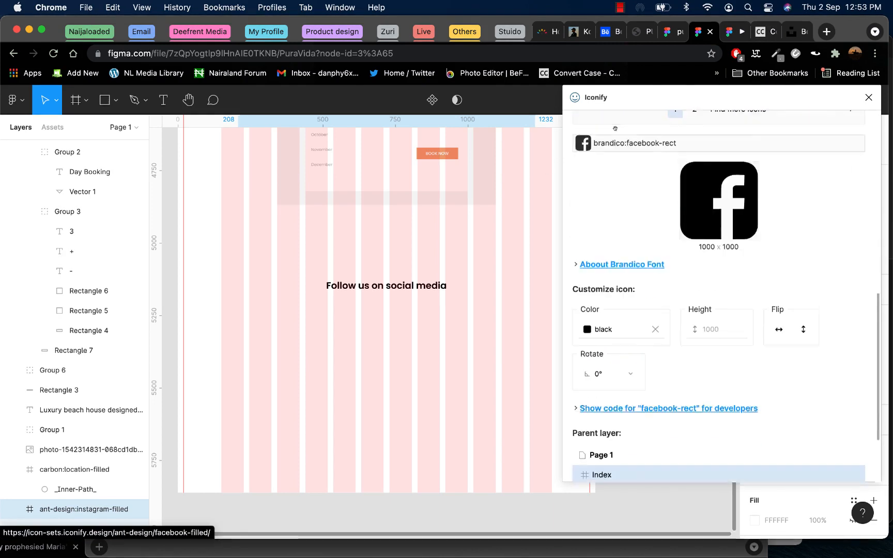
scroll(840, 417, "down", 2)
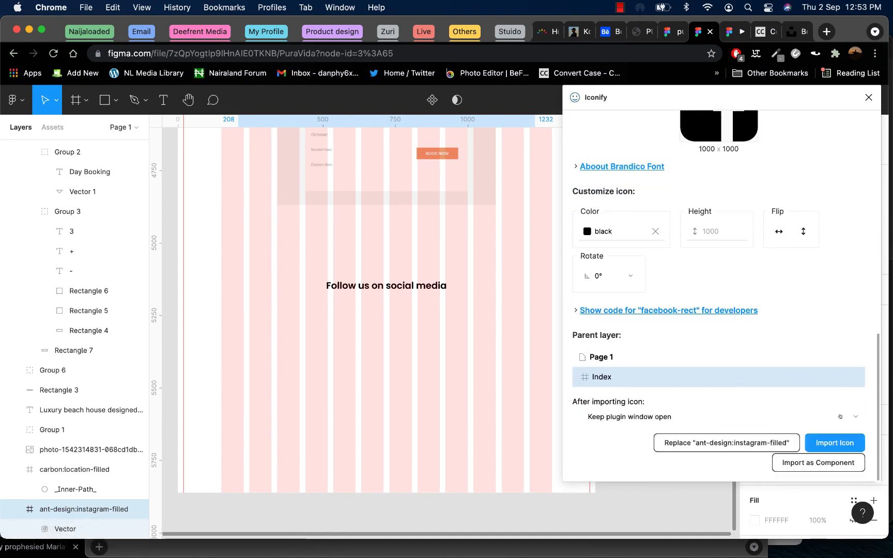
left_click(835, 443)
- Search Iconify for twitter, import the fa-brands:twitter-square icon into the Index frame and close the plugin
scroll(724, 259, "up", 10)
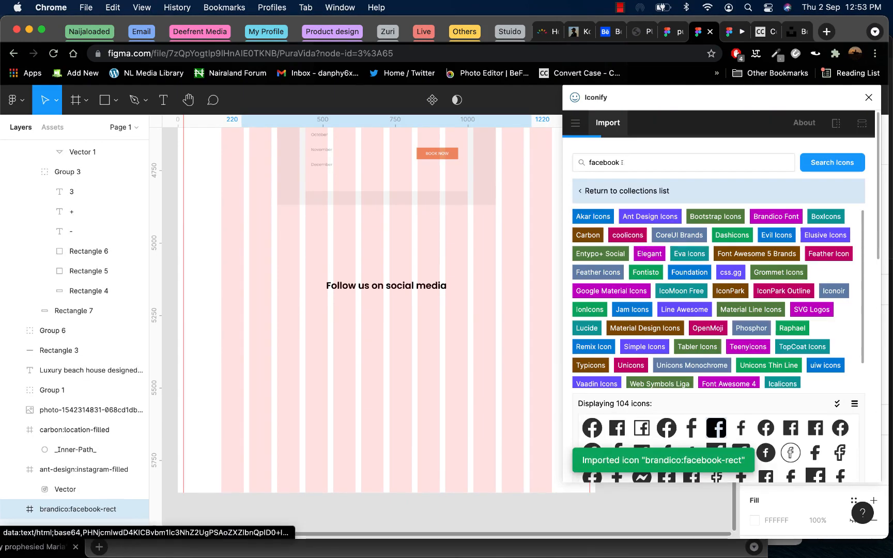
double_click(622, 163)
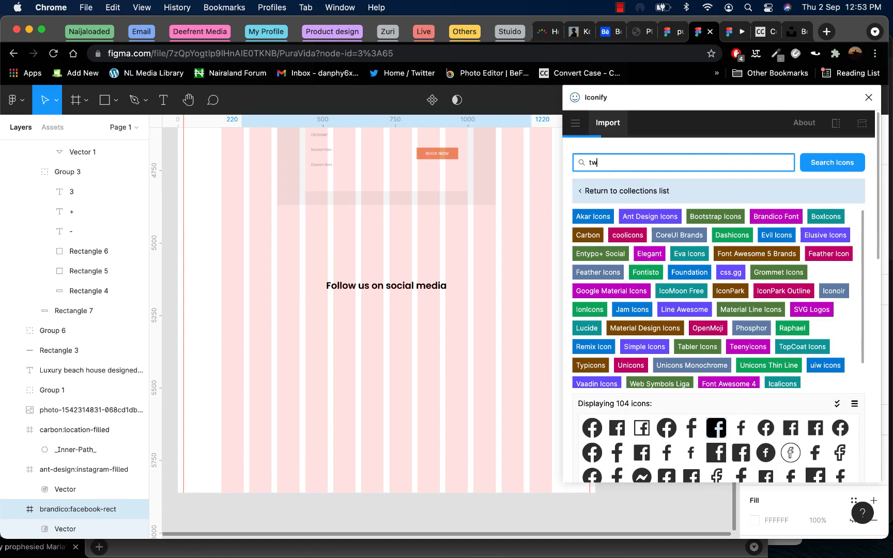
key("Return")
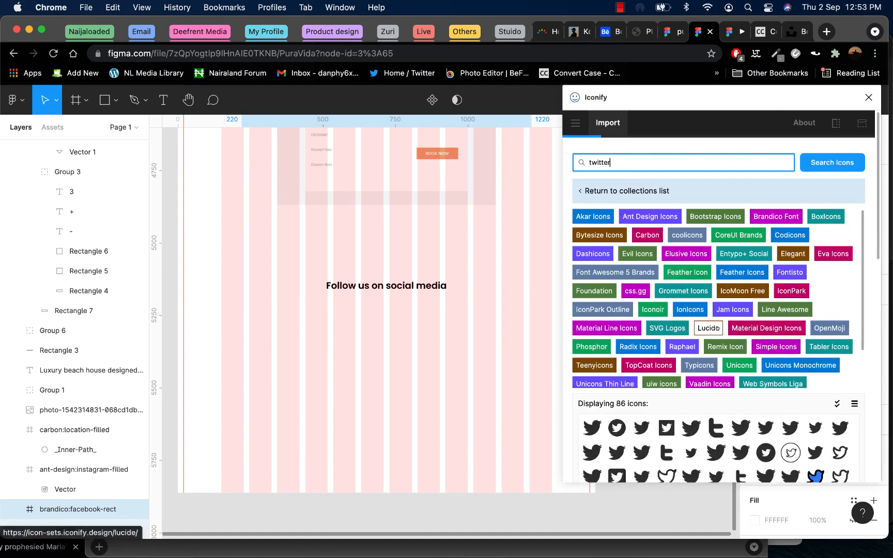
scroll(603, 440, "down", 2)
left_click(616, 435)
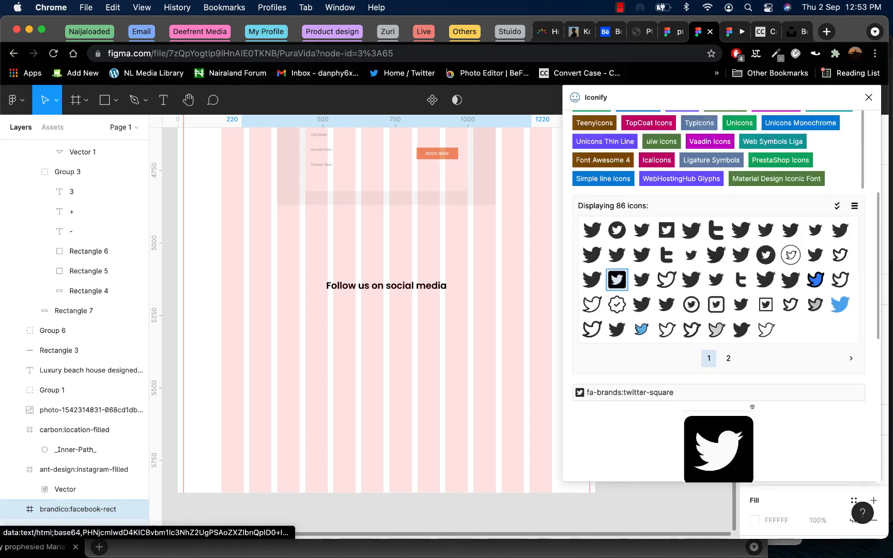
left_click(826, 438)
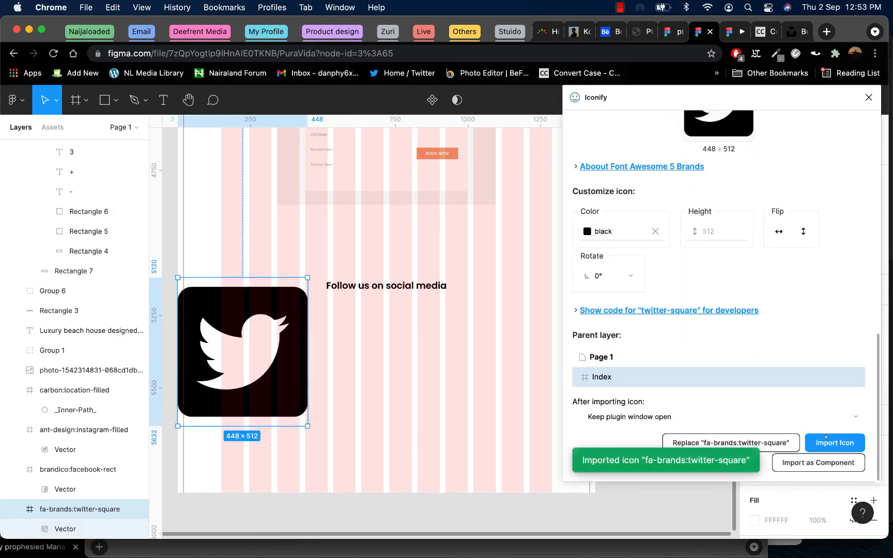
left_click(869, 97)
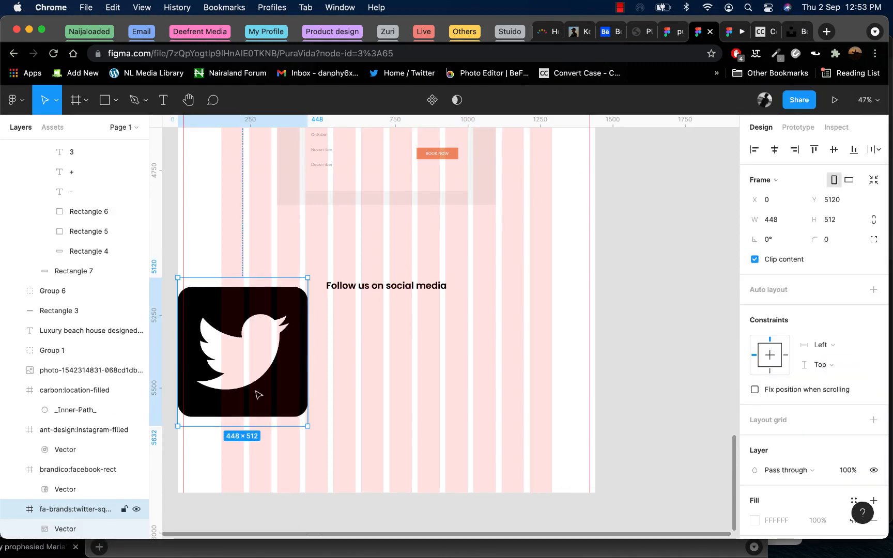
- Shrink the Twitter icon to 104 × 120 and place it just below the "Follow us on social media" text at about X 797, Y 5222
scroll(288, 399, "down", 5)
left_click_drag(271, 403, 302, 389)
key("super+z")
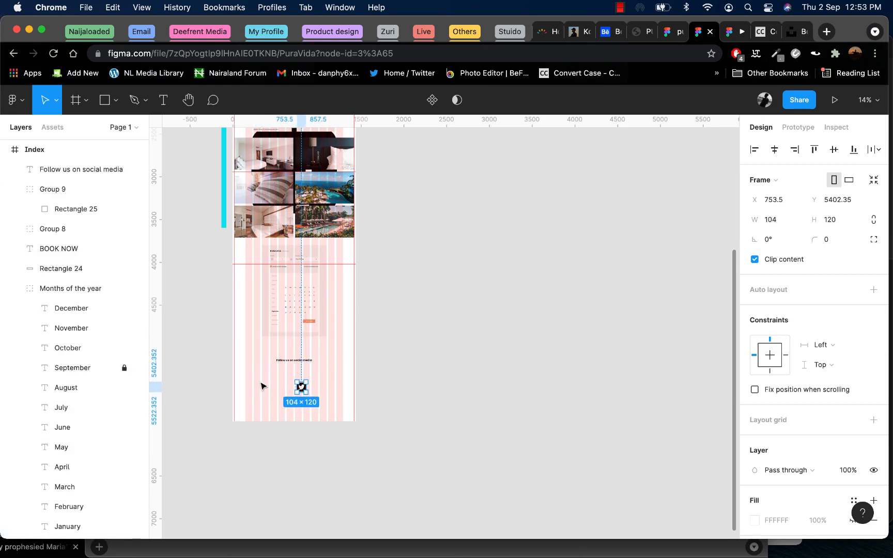
left_click(97, 370)
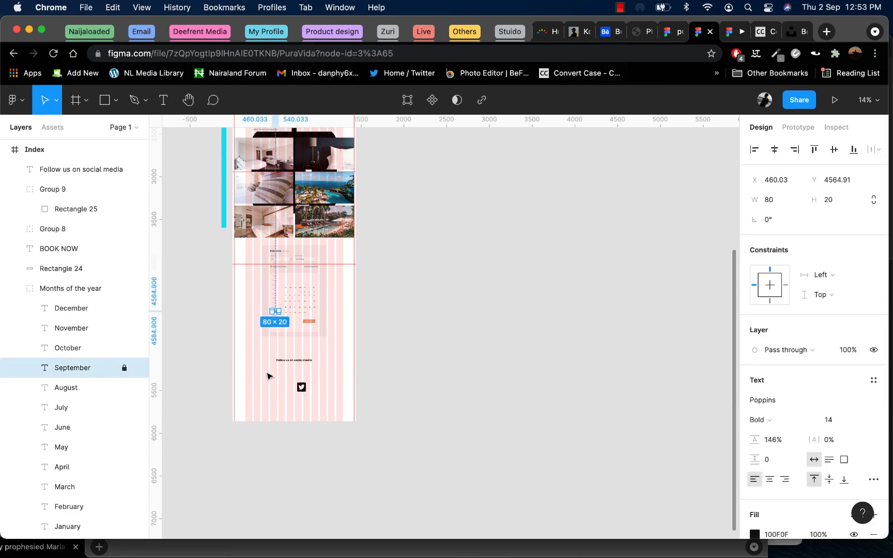
left_click(301, 388)
left_click_drag(301, 387, 305, 372)
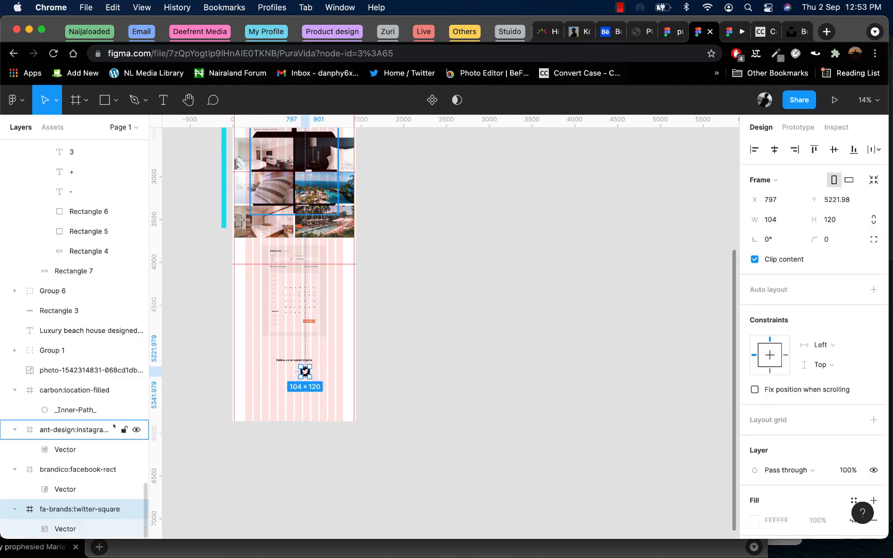
- Move the brandico:facebook-rect icon out of the Index frame onto the empty canvas beside it, at about X 2436, Y 1832
left_click(103, 469)
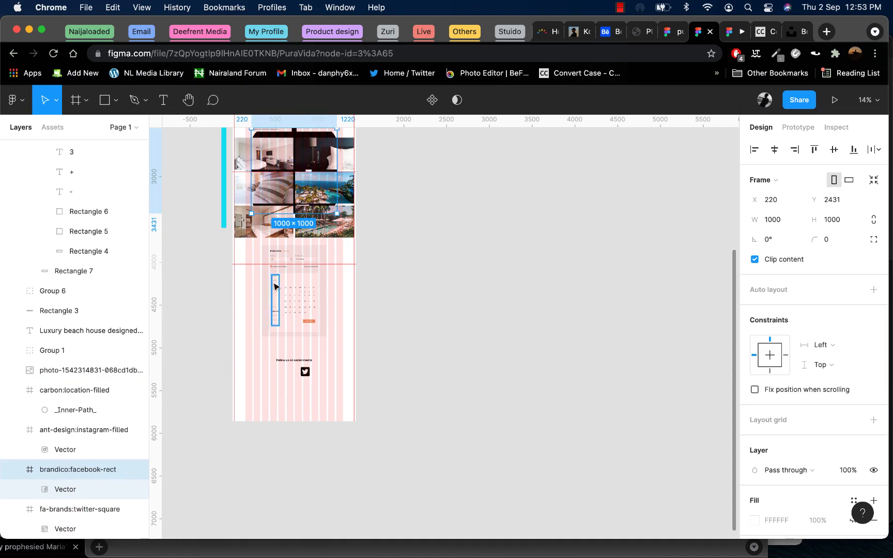
scroll(298, 194, "up", 5)
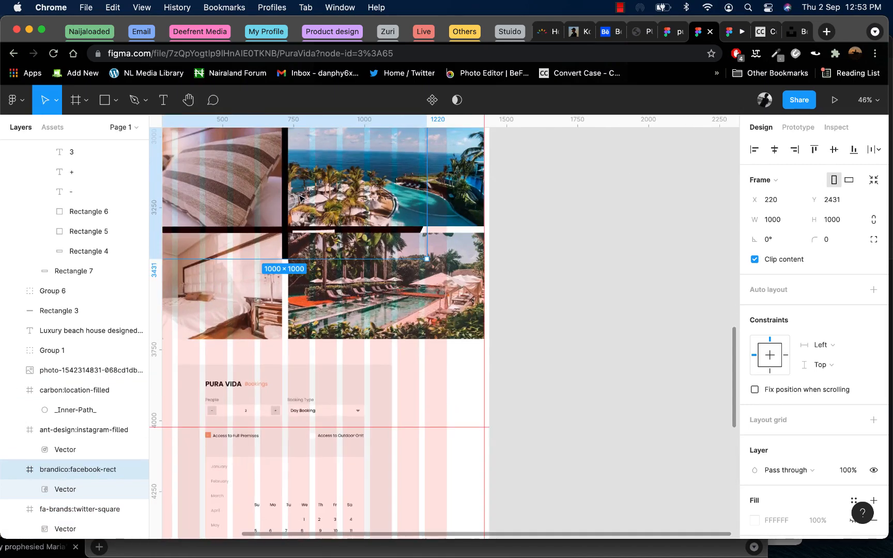
left_click_drag(287, 201, 624, 249)
scroll(501, 257, "down", 5)
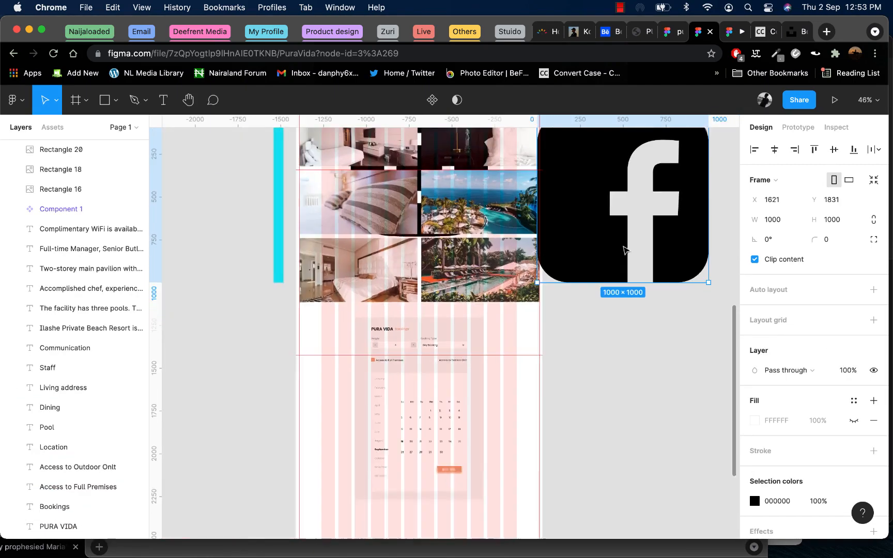
scroll(504, 258, "right", 2)
left_click_drag(492, 247, 590, 247)
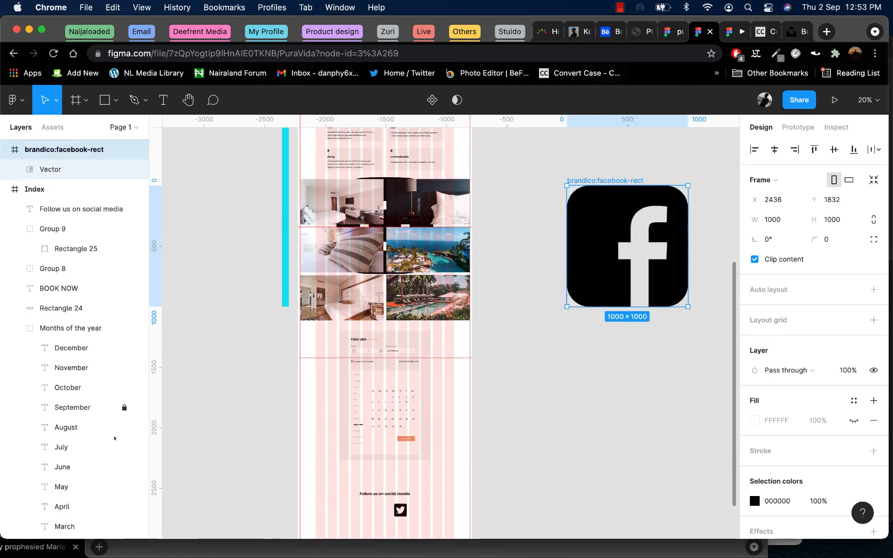
- Move the ant-design:instagram-filled icon out of the Index frame to the canvas below the Facebook icon, at about X 2126, Y 3271
scroll(114, 438, "down", 10)
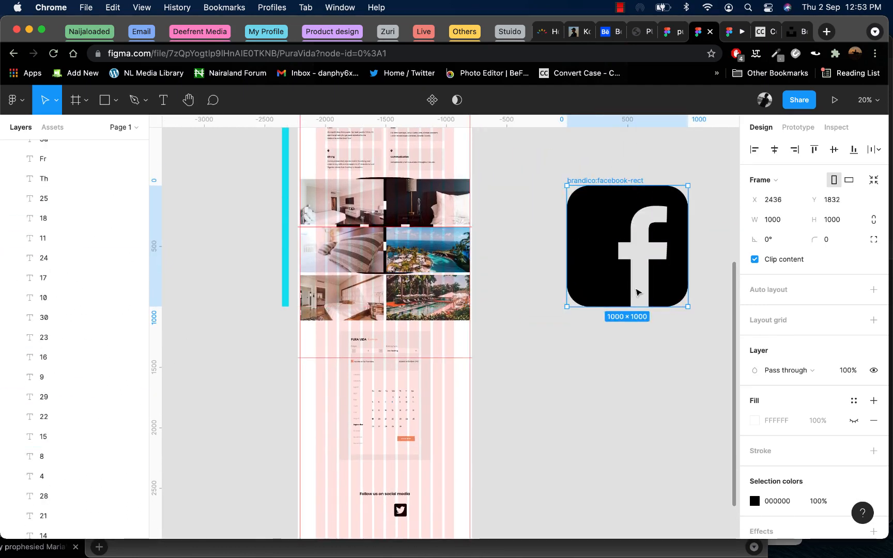
left_click(637, 293)
scroll(72, 395, "down", 10)
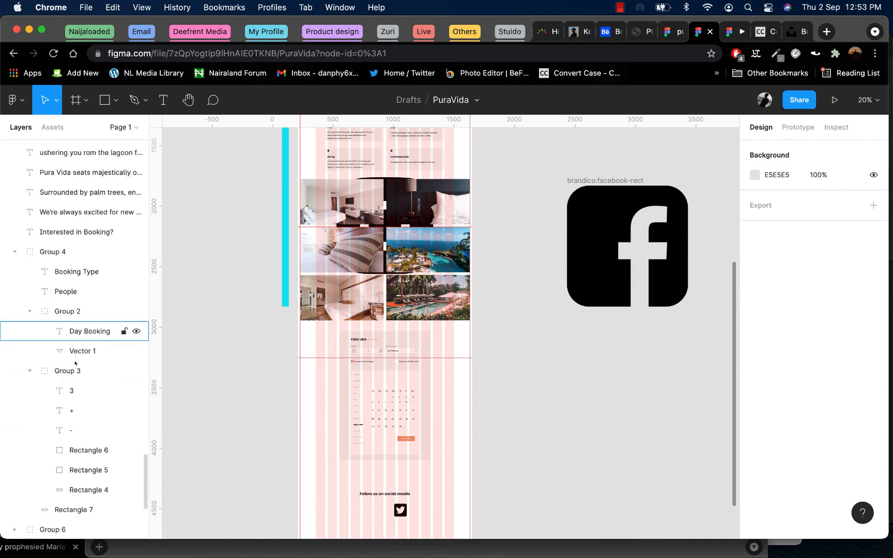
scroll(75, 363, "down", 5)
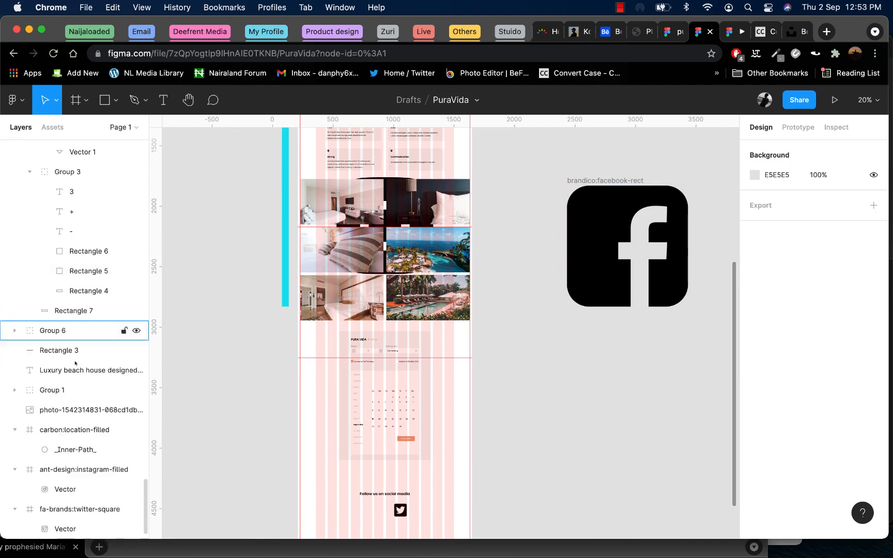
left_click(100, 372)
left_click(94, 409)
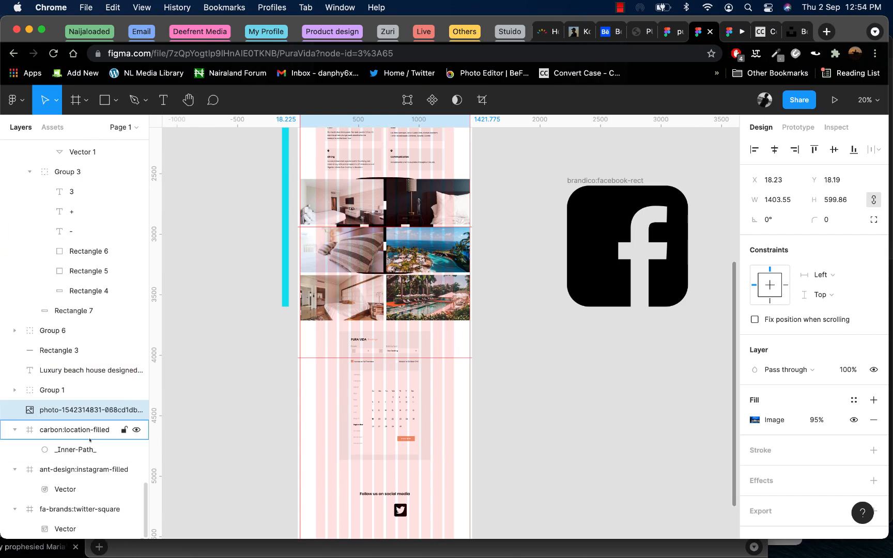
left_click(91, 470)
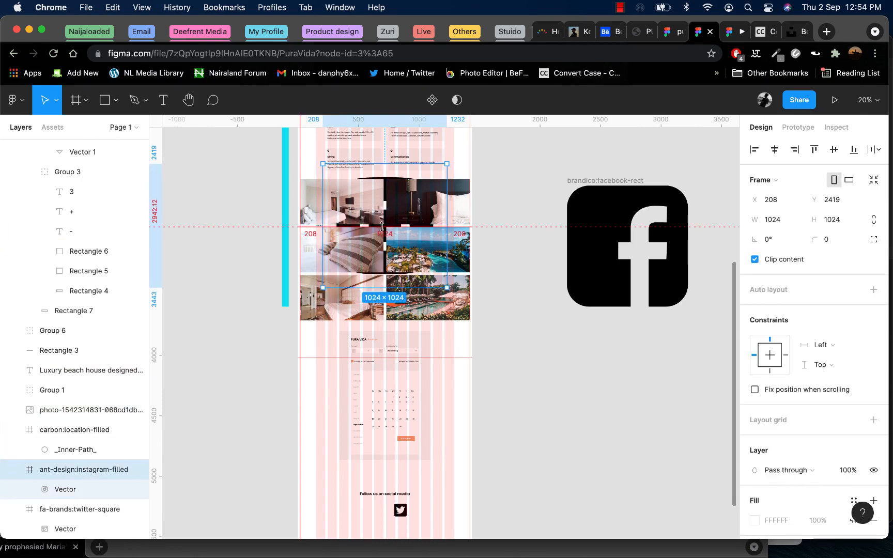
left_click_drag(384, 170, 591, 366)
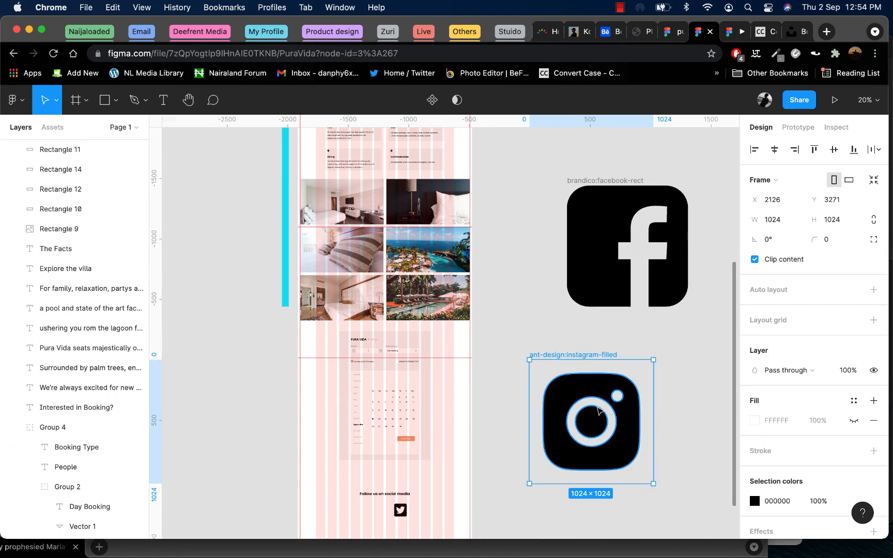
- Ungroup the Instagram and Facebook icons so each is a plain vector without its frame
right_click(599, 382)
left_click(629, 311)
right_click(594, 383)
left_click(641, 301)
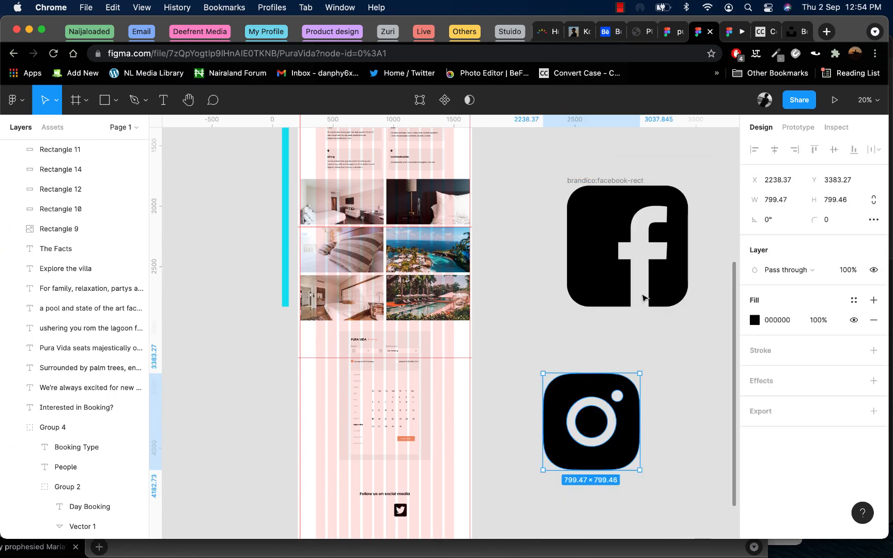
key("Escape")
right_click(596, 279)
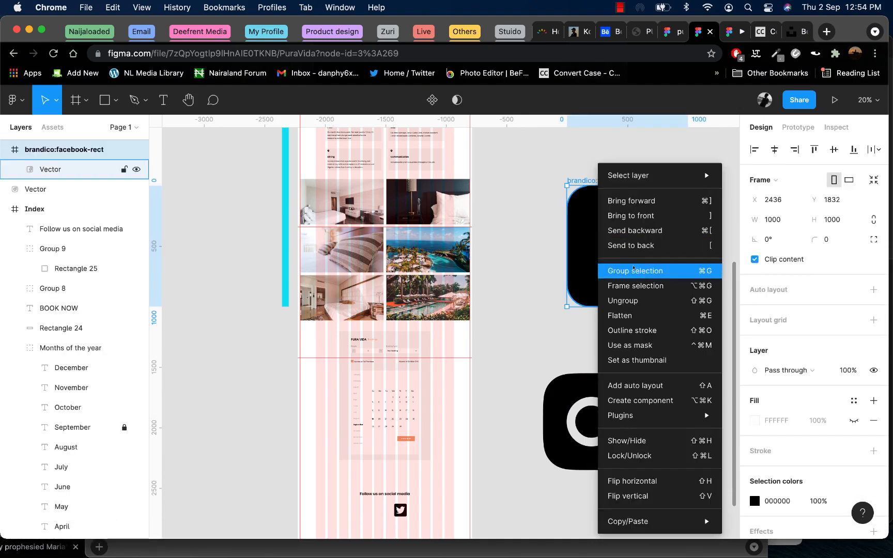
left_click(630, 300)
left_click(604, 398, "shift")
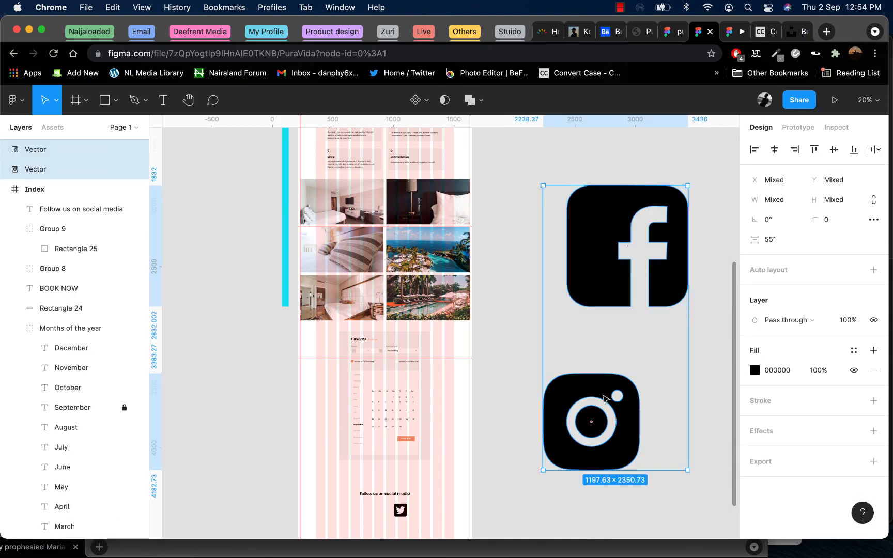
left_click(539, 355)
- Create a component from the Instagram vector and shrink it to about 102 × 102
left_click(576, 382)
right_click(573, 421)
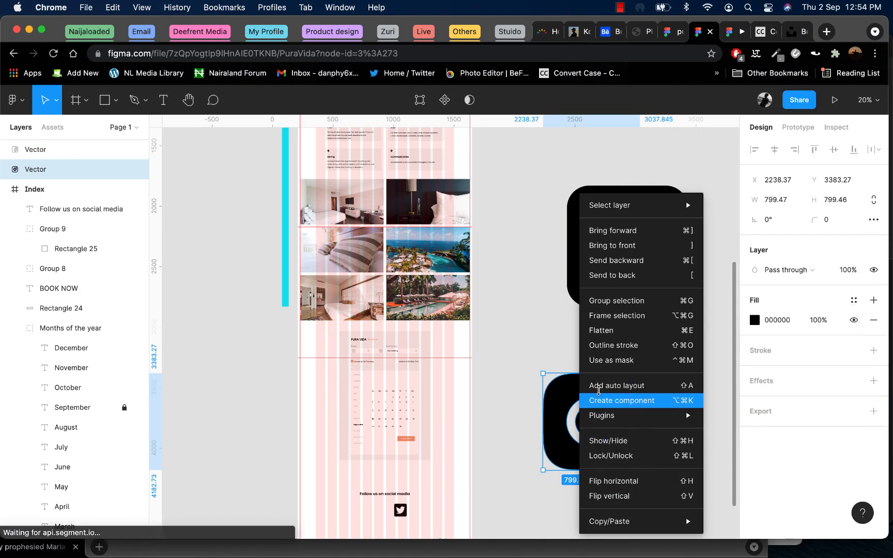
left_click(620, 401)
left_click_drag(639, 469, 555, 386)
- Create a component from the Facebook vector and place it at 100 × 100 size under the "Follow us on social media" text
left_click(599, 290)
right_click(599, 291)
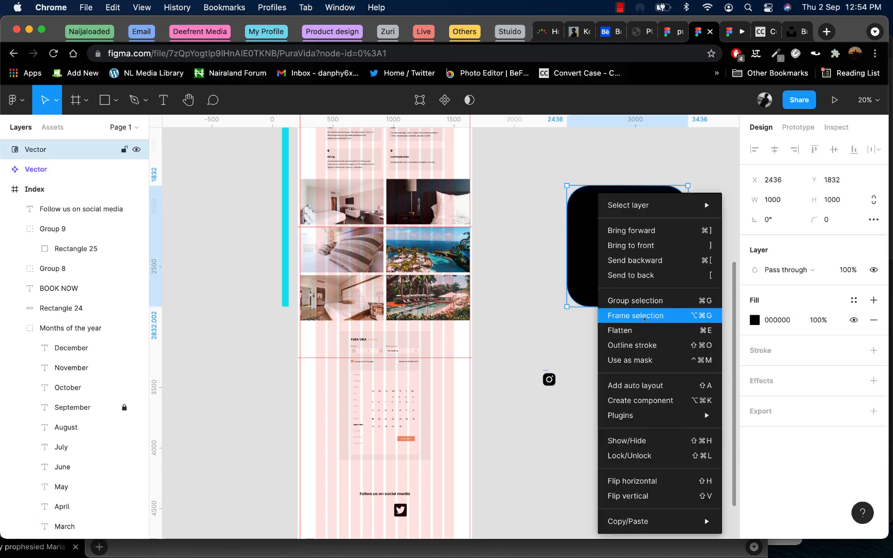
left_click(646, 402)
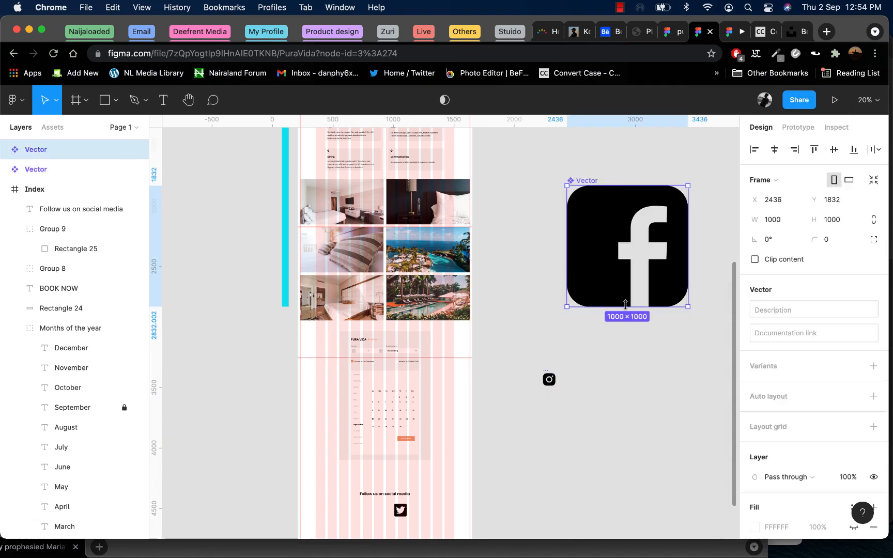
left_click_drag(690, 308, 368, 506)
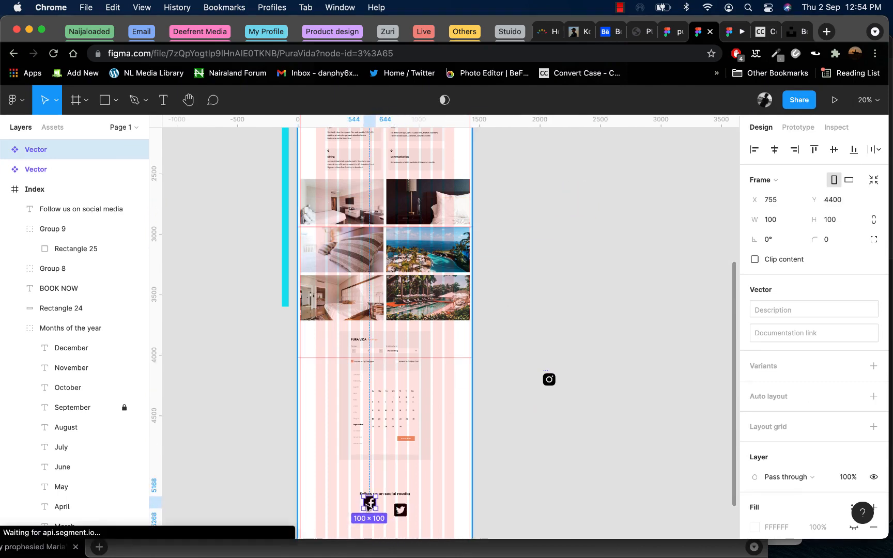
- Move the Instagram component into the Index frame below the Facebook icon, and shrink the Facebook icon to less than half its size
left_click_drag(548, 383, 372, 423)
scroll(372, 422, "up", 5)
scroll(372, 424, "up", 5)
left_click(365, 347)
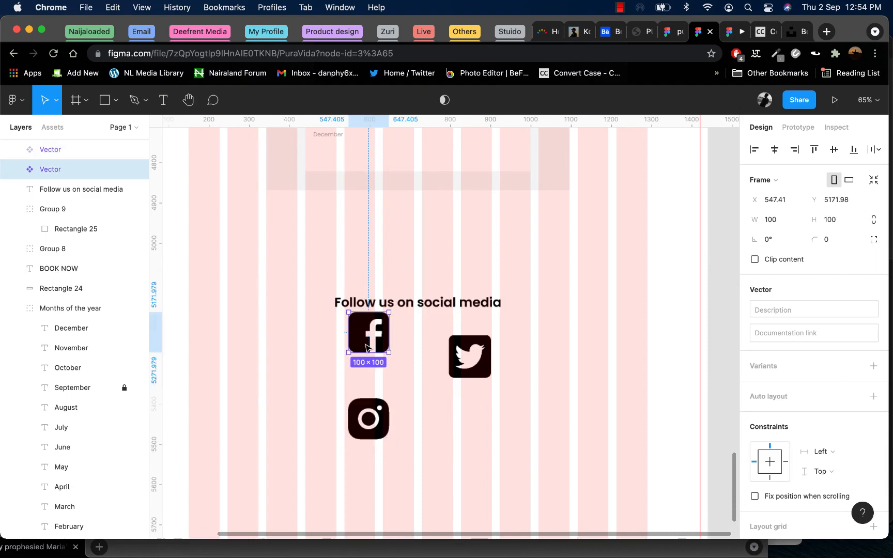
left_click_drag(388, 352, 358, 348)
- Shrink the Instagram icon to about 51 × 51 and the Twitter icon to 44 × 51, placing both in a row beside the Facebook icon
left_click(364, 404)
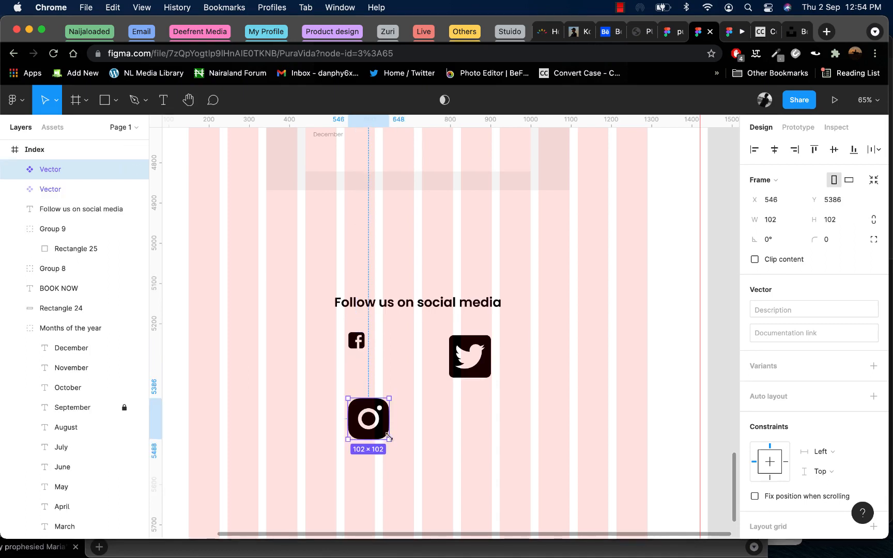
left_click_drag(380, 429, 401, 347)
left_click(486, 375)
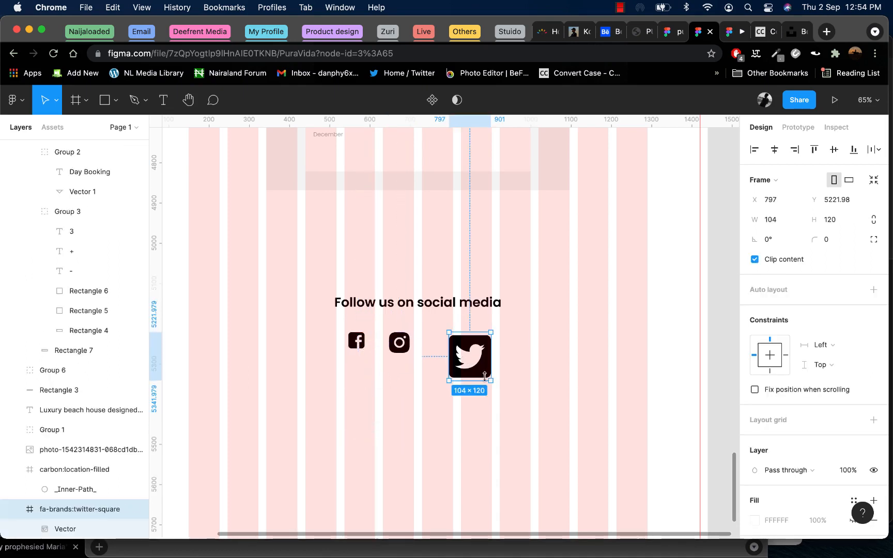
left_click_drag(490, 379, 441, 350)
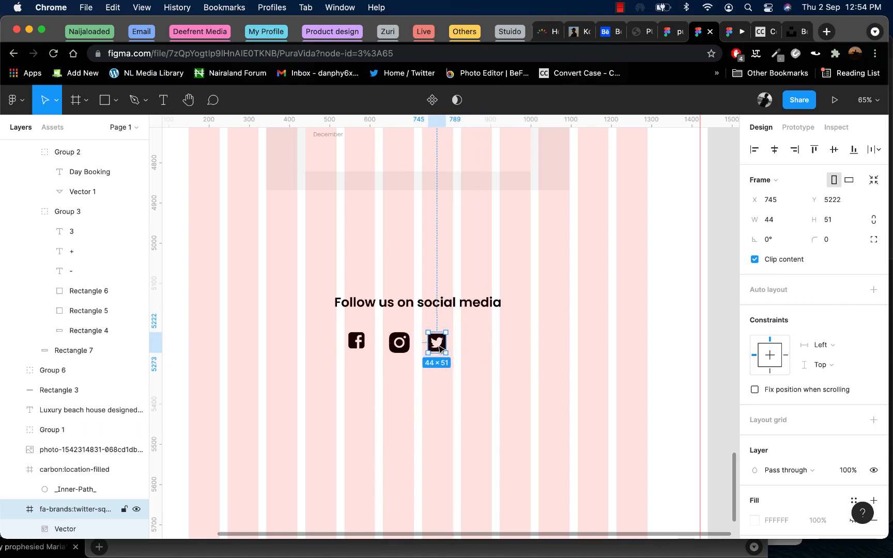
- Distribute the Facebook, Instagram and Twitter icons with equal horizontal spacing
left_click(403, 345, "shift")
left_click(356, 342, "shift")
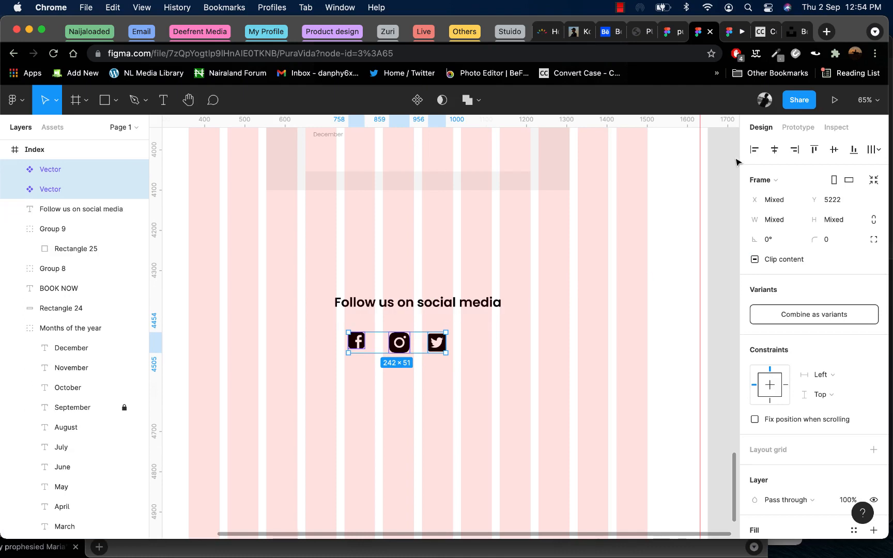
left_click(775, 149)
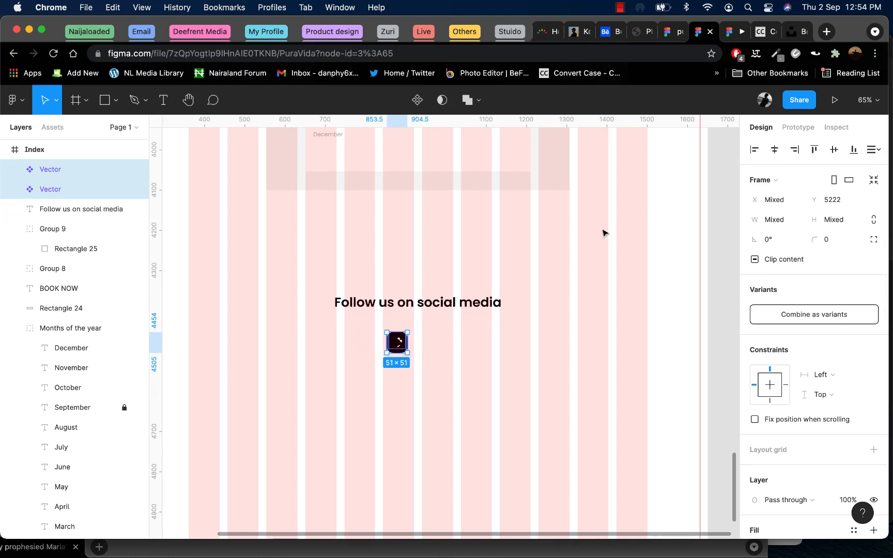
key("ctrl+z")
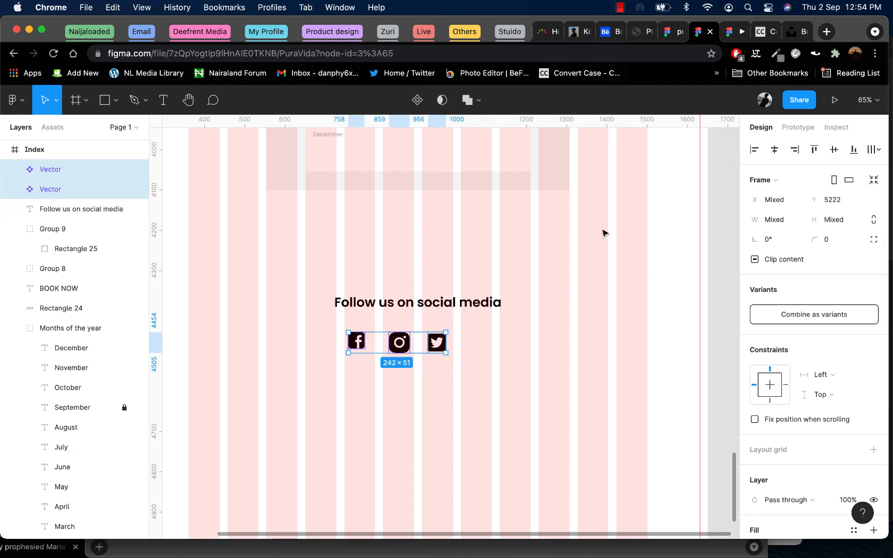
left_click(866, 153)
left_click(780, 204)
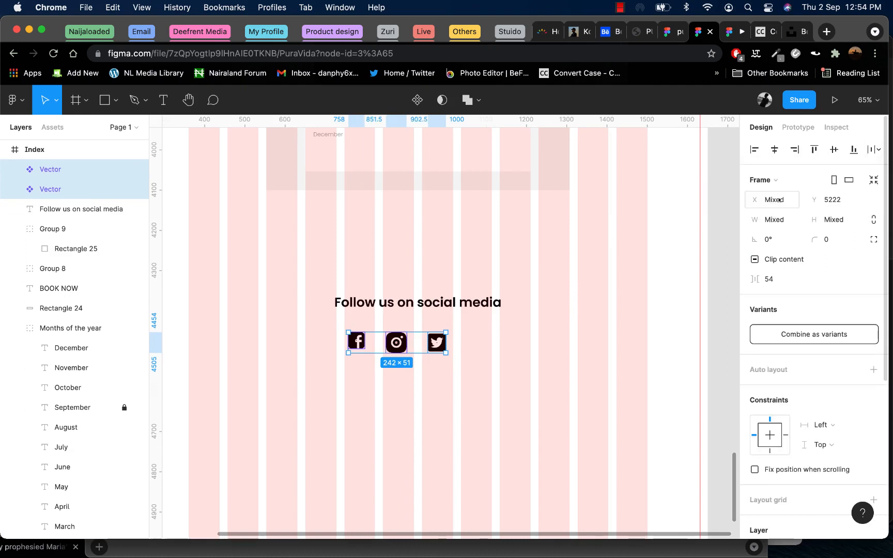
left_click(481, 356)
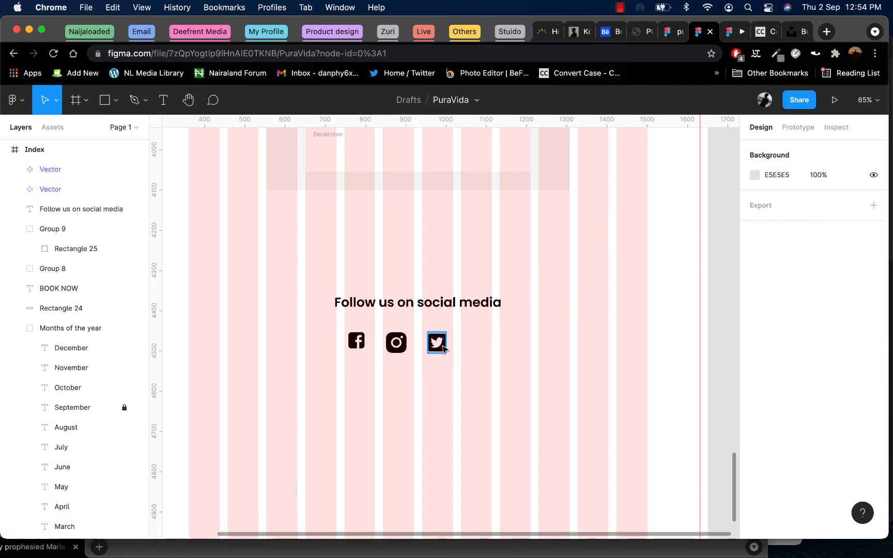
- Enlarge the Facebook icon to 51 × 51 so it matches the Instagram icon
left_click(439, 344)
left_click(396, 343)
left_click_drag(395, 343, 365, 353)
left_click(359, 347)
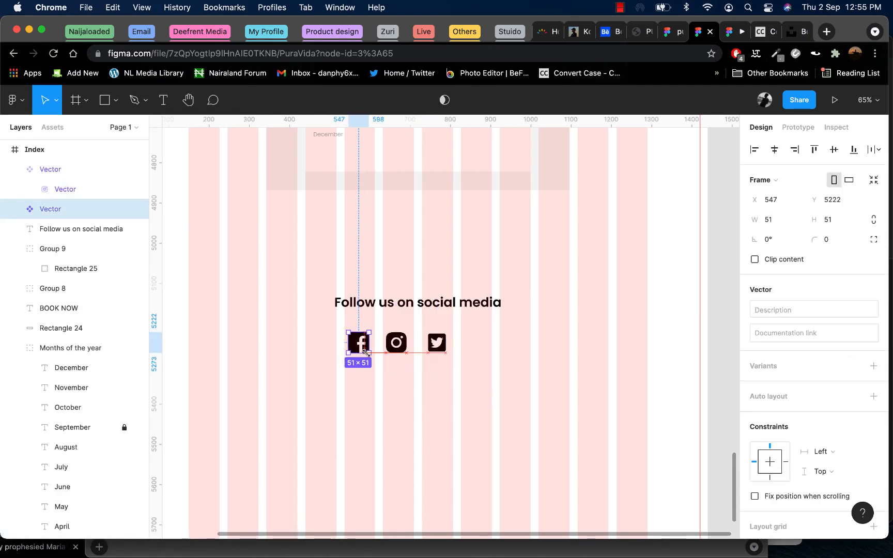
- Redistribute the Facebook, Instagram and Twitter icons with equal horizontal spacing after the Facebook icon's resize
left_click(396, 342)
left_click(437, 343, "shift")
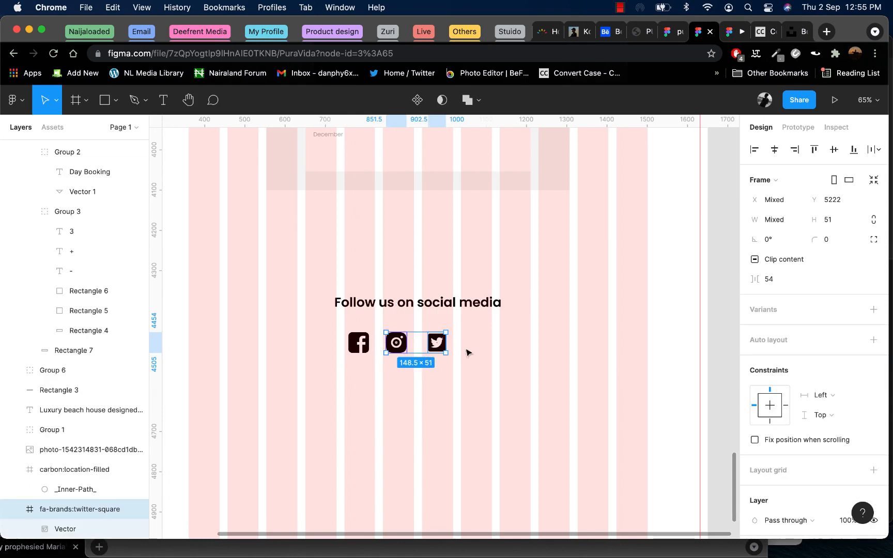
left_click(442, 349)
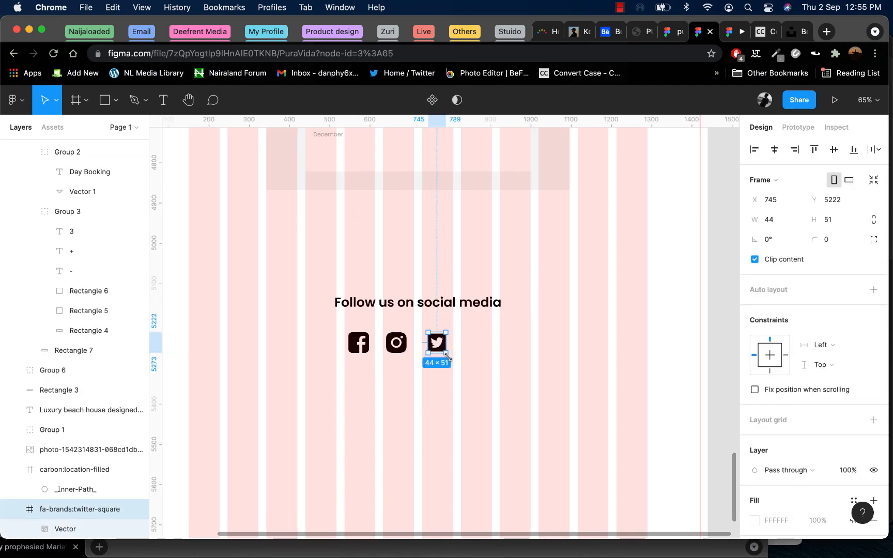
left_click_drag(448, 356, 446, 353)
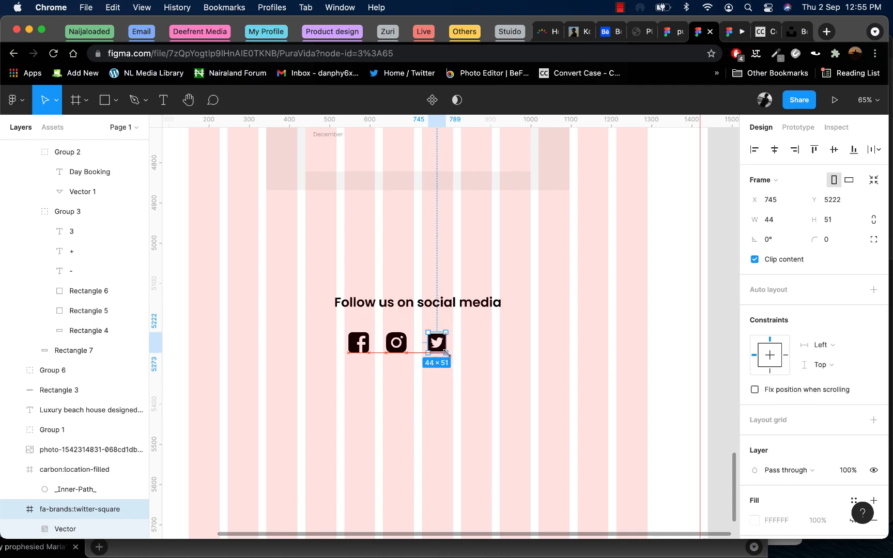
left_click(397, 348)
left_click(437, 342, "shift")
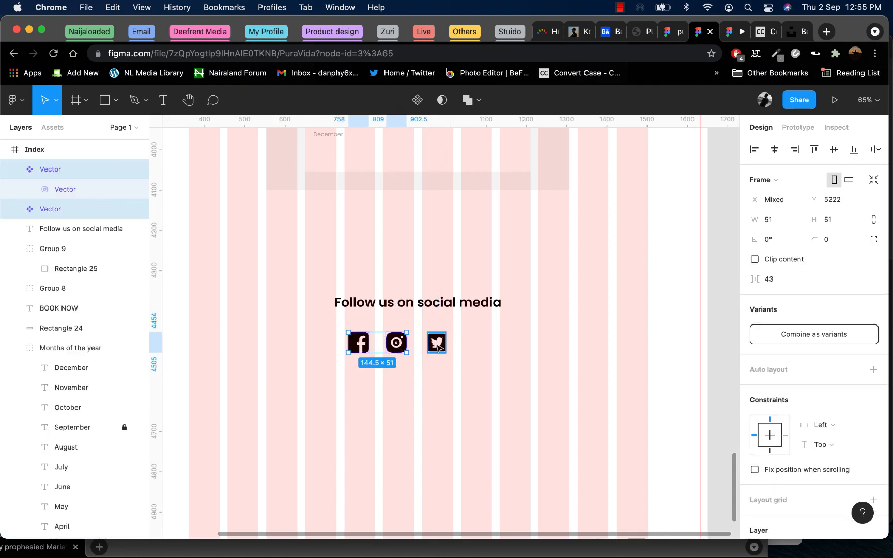
left_click(874, 149)
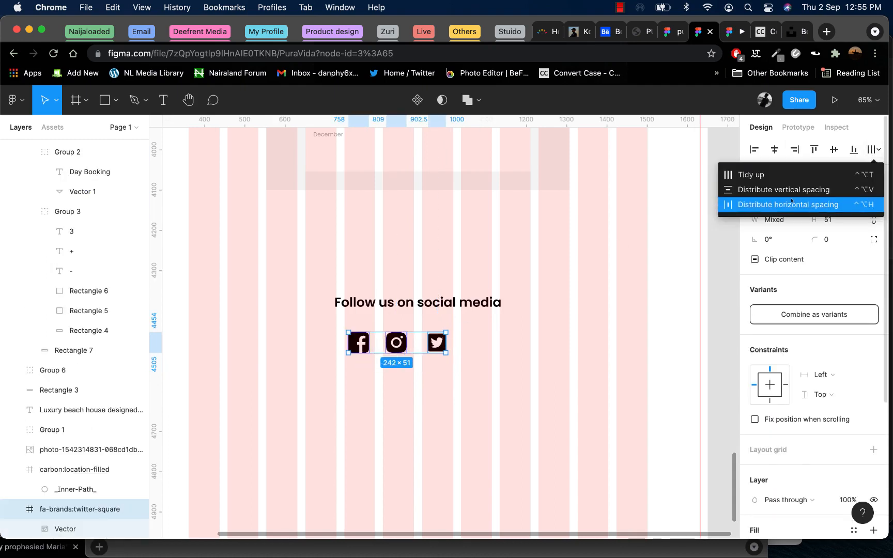
left_click(807, 204)
- Recolor the three social media icons from black to the orange document color EDA075
left_click(404, 350)
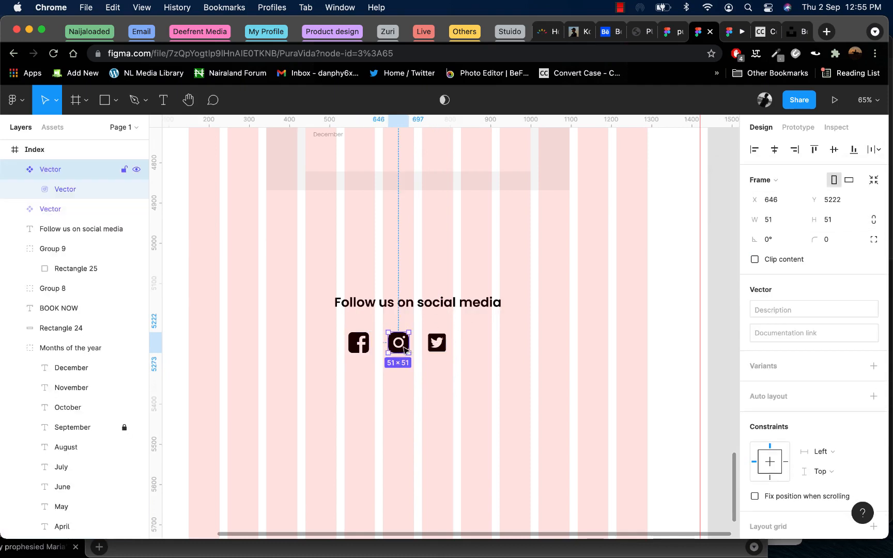
right_click(400, 347)
left_click(531, 345)
left_click(429, 348)
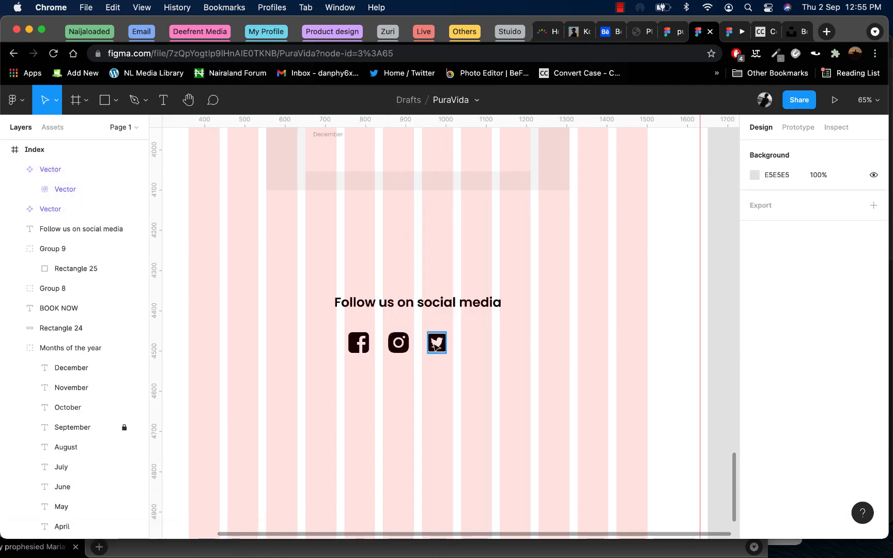
left_click(437, 344)
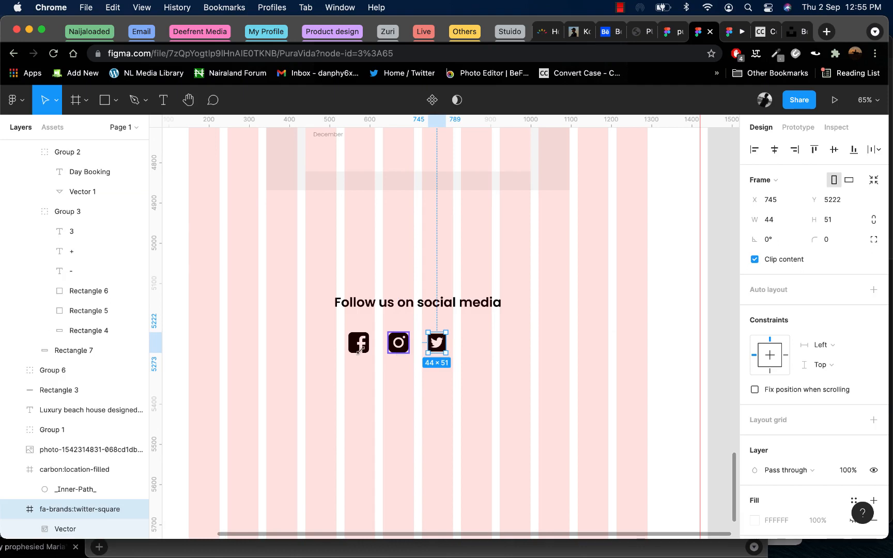
left_click(399, 345)
left_click(359, 348, "shift")
left_click(437, 344, "shift")
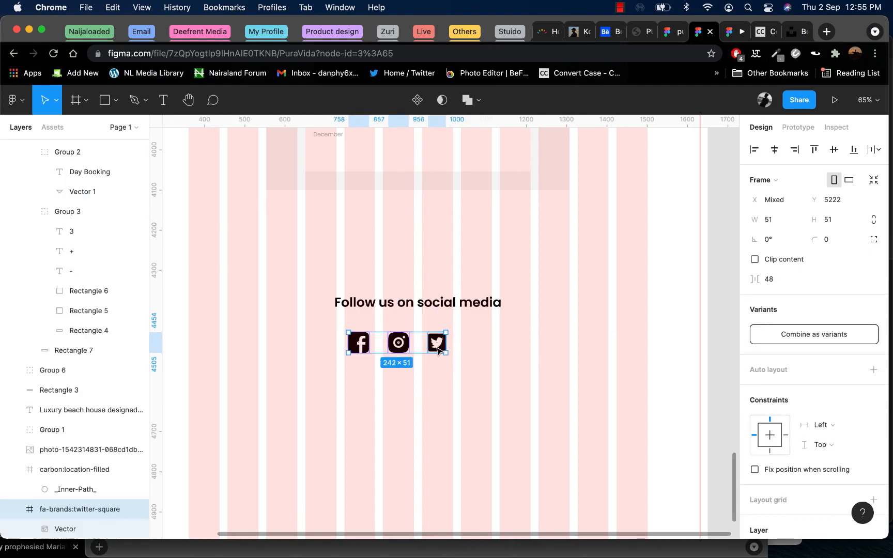
scroll(756, 432, "down", 5)
left_click(756, 431)
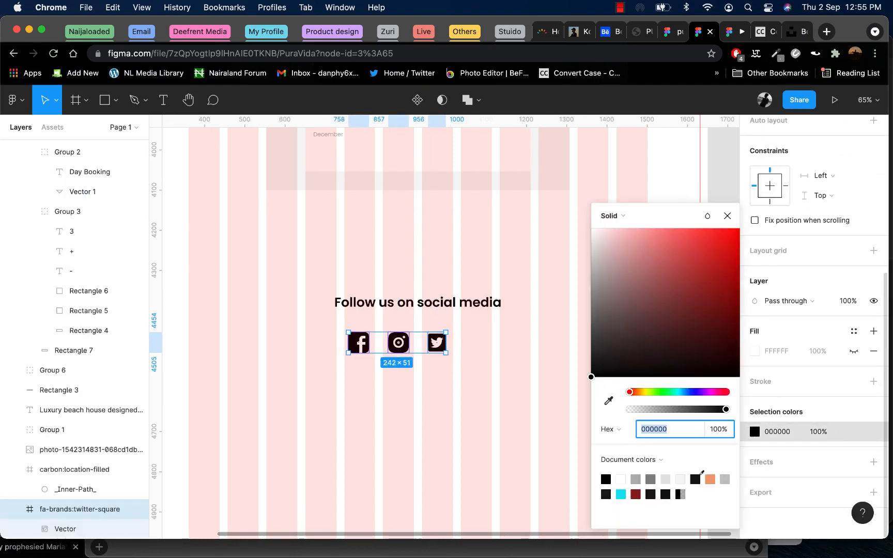
left_click(710, 479)
- Group the three social media icons and center the group horizontally in the Index frame
right_click(443, 349)
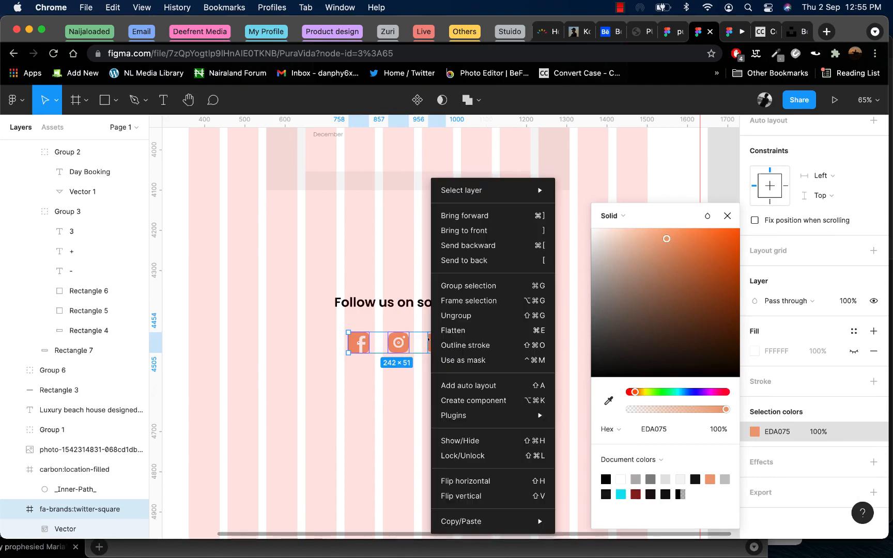
left_click(459, 303)
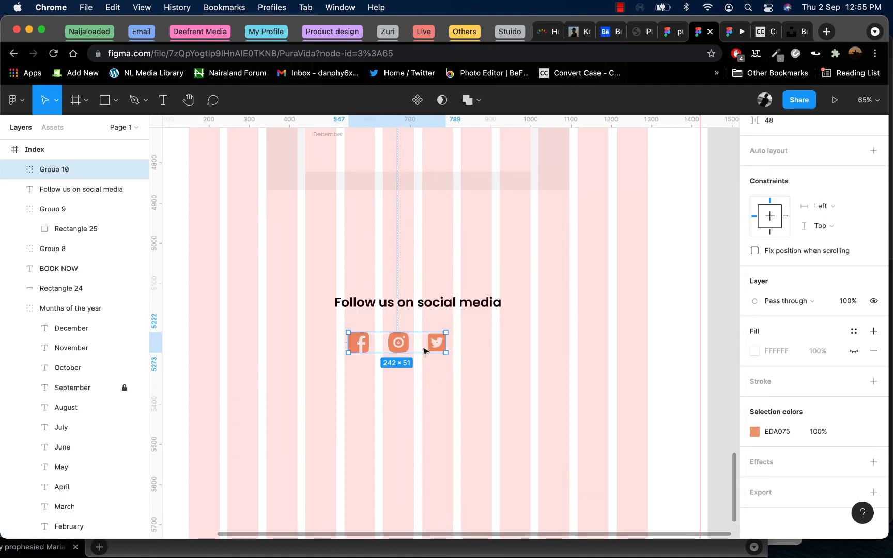
scroll(786, 258, "up", 5)
left_click(774, 150)
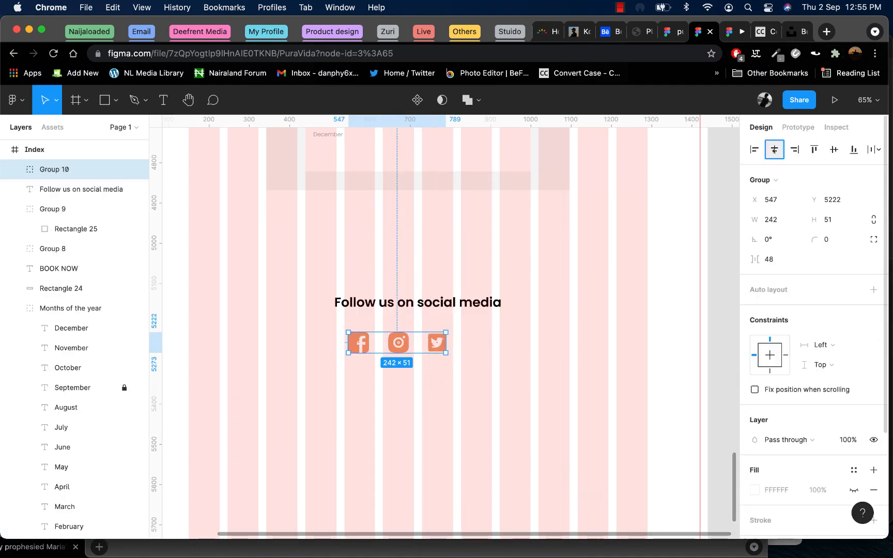
- Move the "Follow us on social media" heading and icon group up together by about 73 px, closer to the booking form
scroll(455, 310, "down", 5)
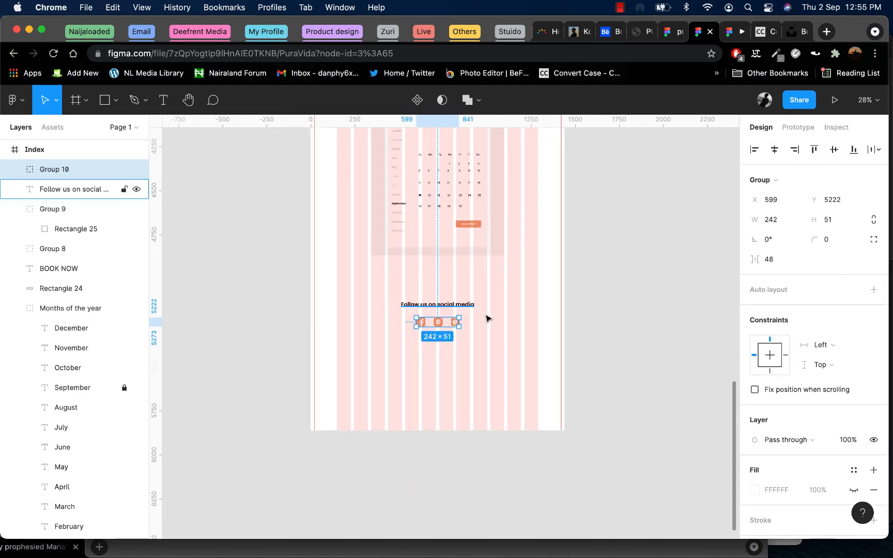
left_click(438, 305, "shift")
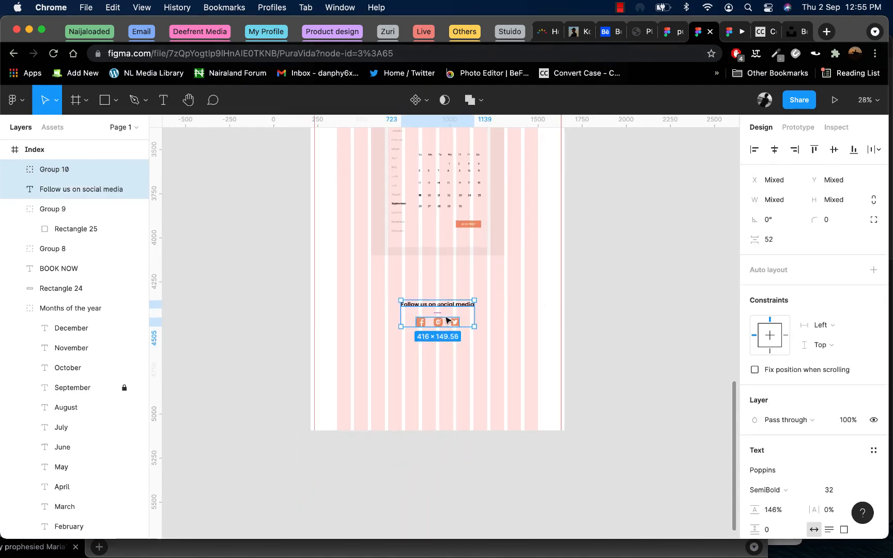
left_click_drag(444, 323, 445, 309)
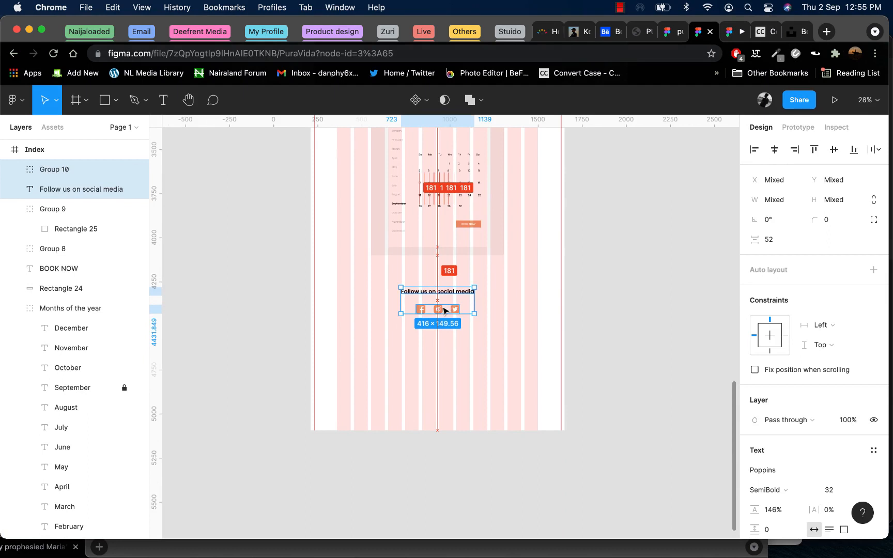
left_click(388, 363)
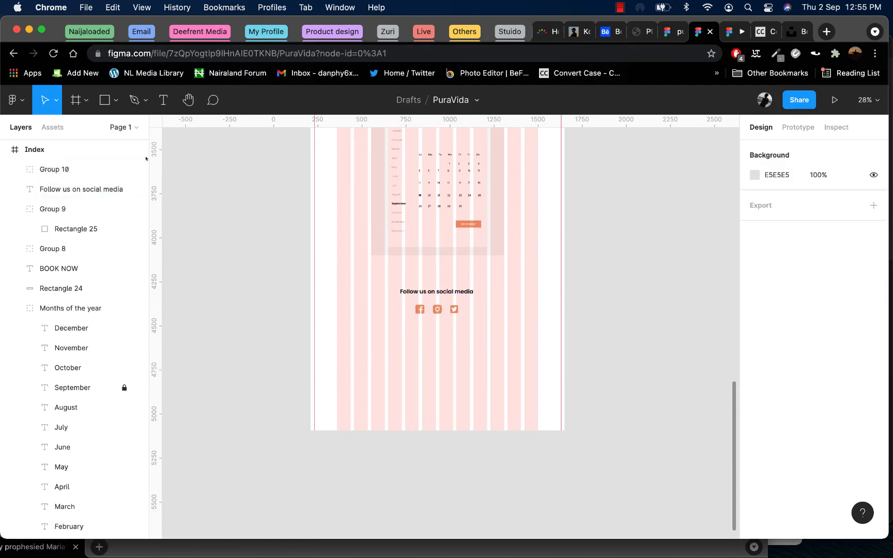
- Draw a footer rectangle about 1440 × 292 across the full width of the Index frame near the social icons
left_click(116, 100)
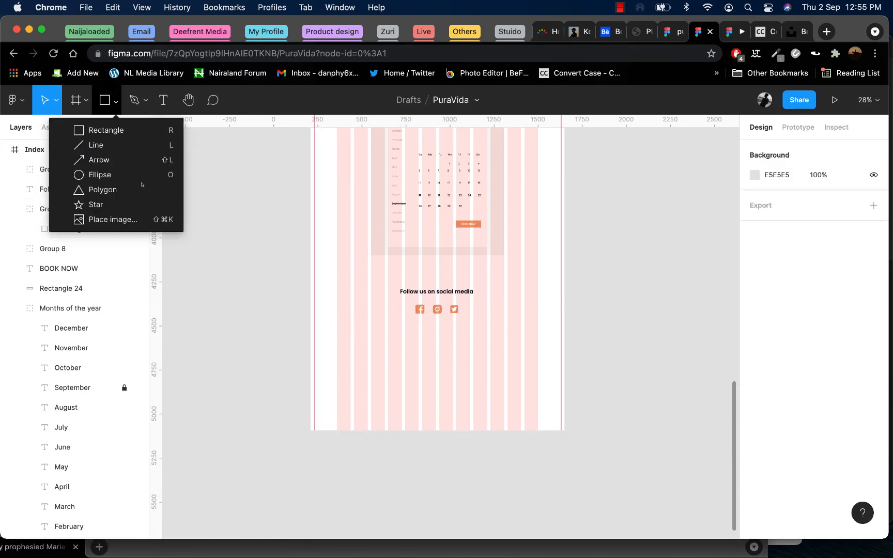
left_click(166, 130)
left_click_drag(320, 315, 564, 363)
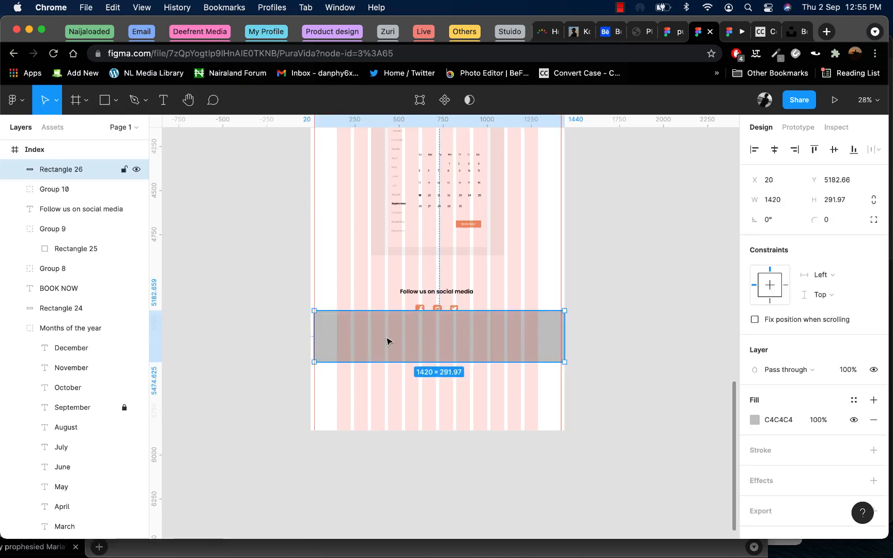
left_click_drag(313, 333, 308, 332)
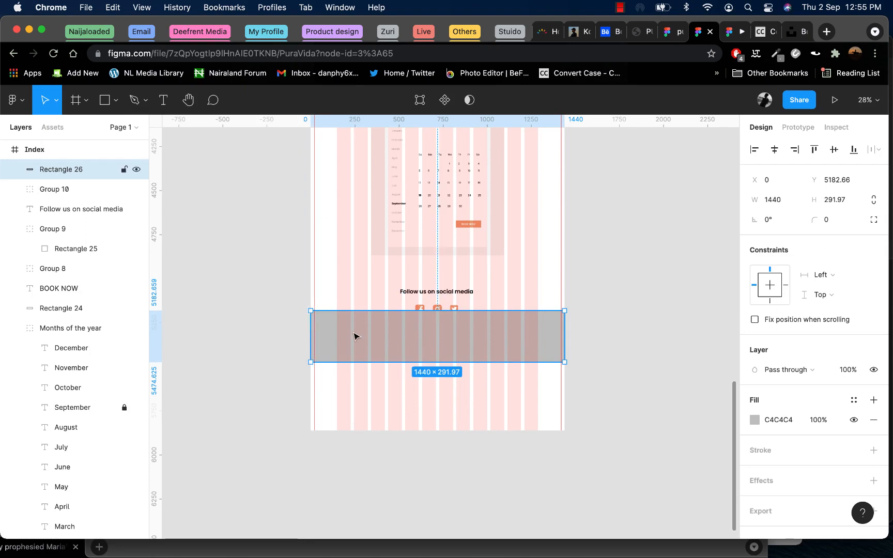
- Move the footer rectangle down to about Y 5264, clear of the social icons, and fill it with the orange document color
scroll(355, 336, "up", 5)
scroll(401, 362, "right", 10)
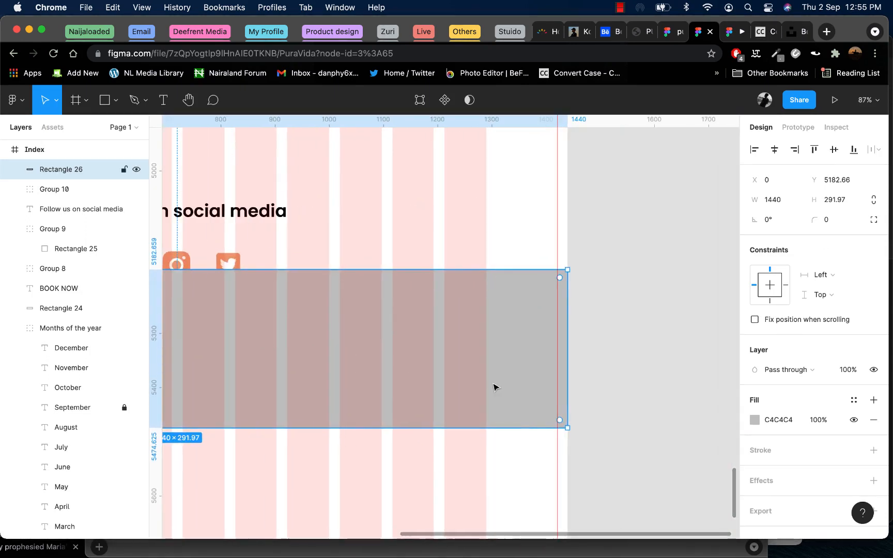
left_click_drag(480, 385, 482, 412)
scroll(482, 413, "left", 4)
scroll(482, 412, "down", 5)
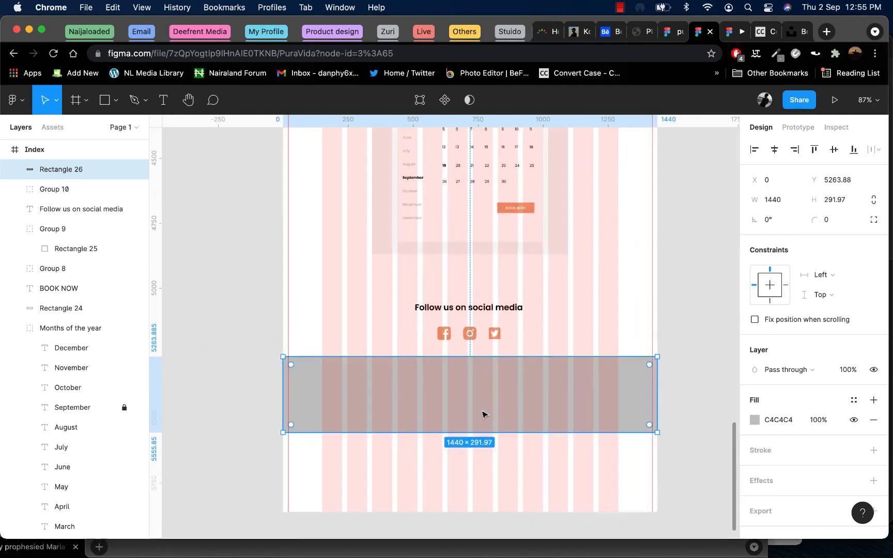
left_click(755, 418)
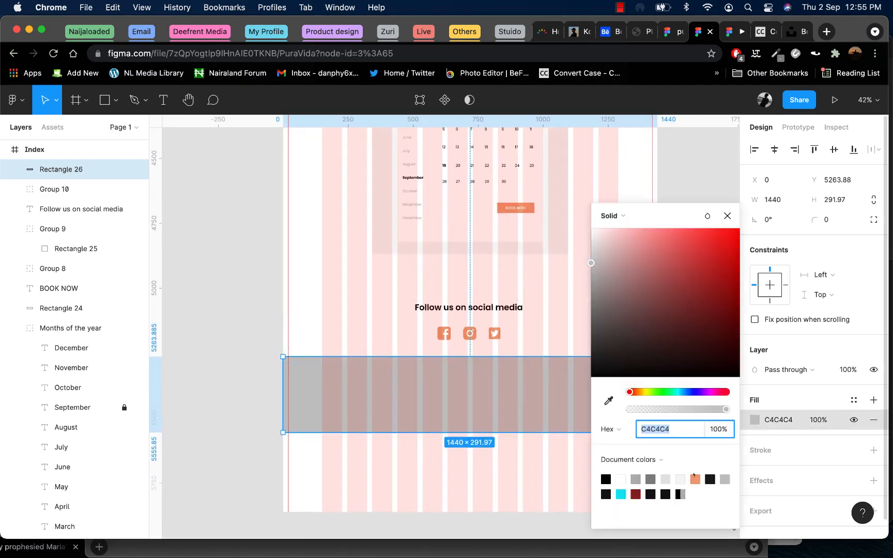
left_click(695, 480)
left_click(235, 388)
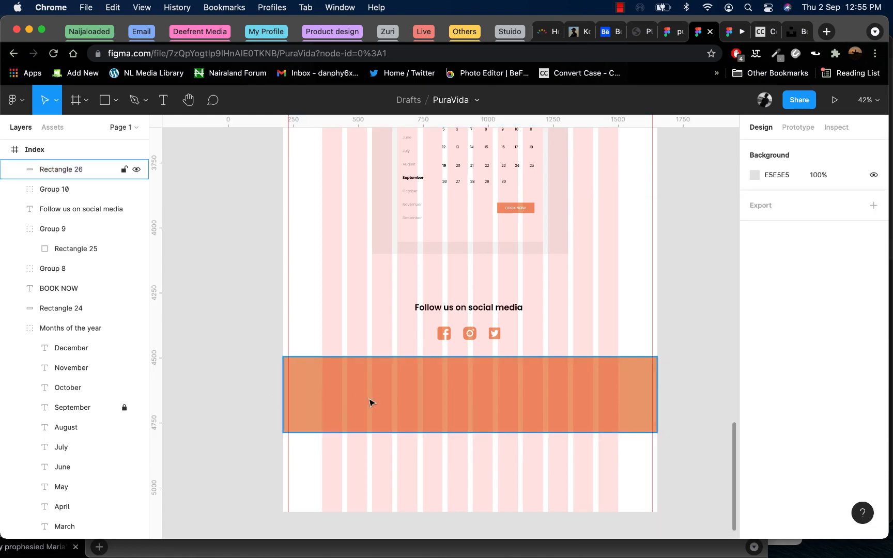
- Duplicate the booking form's PURA VIDA text to just above the footer's left end and bring the copy to the front
scroll(343, 392, "up", 6)
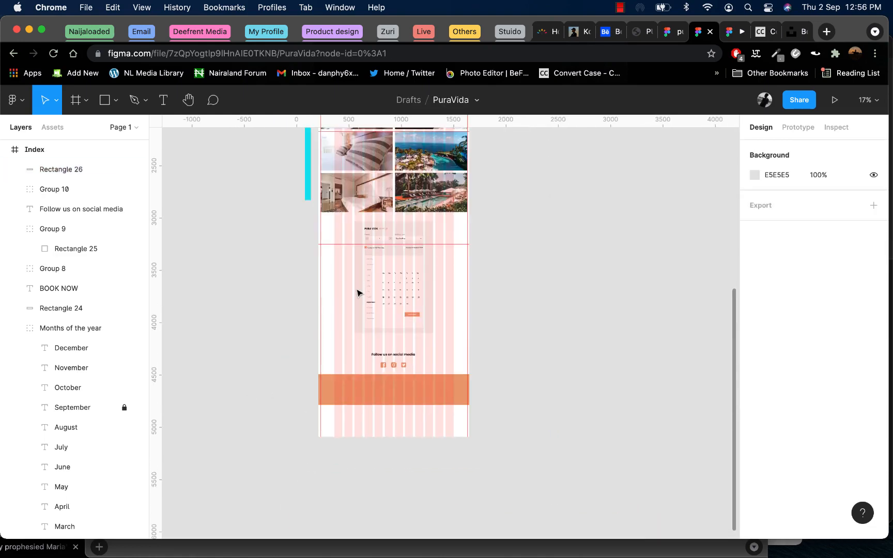
scroll(359, 293, "down", 4)
scroll(364, 266, "down", 3)
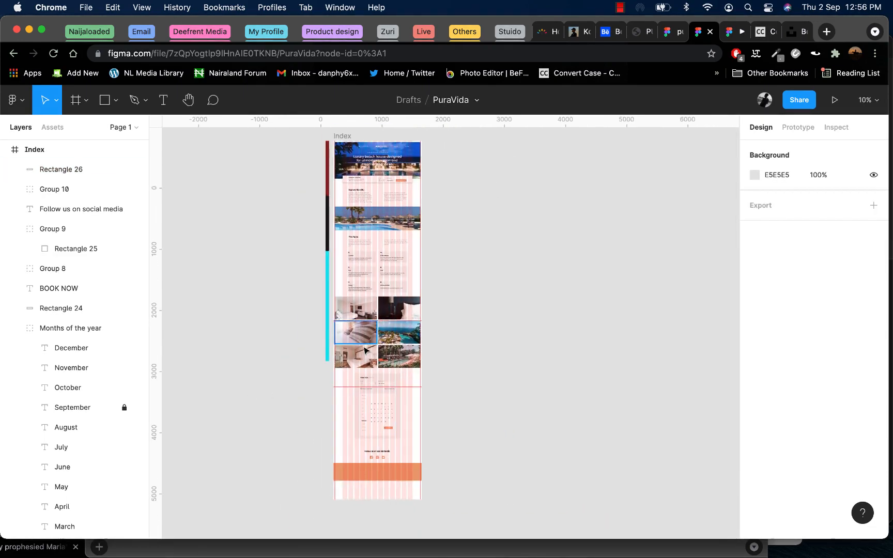
scroll(365, 361, "down", 2)
scroll(363, 349, "up", 5)
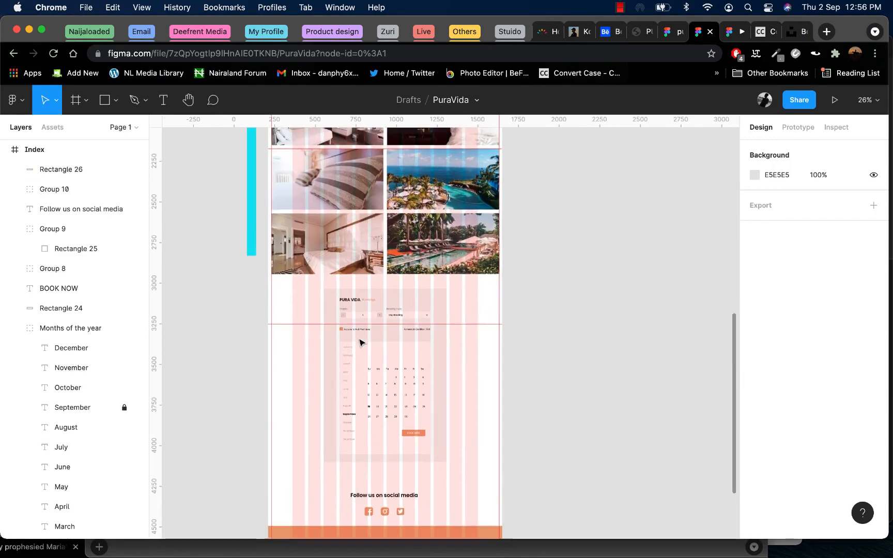
left_click_drag(351, 228, 279, 446)
right_click(280, 445)
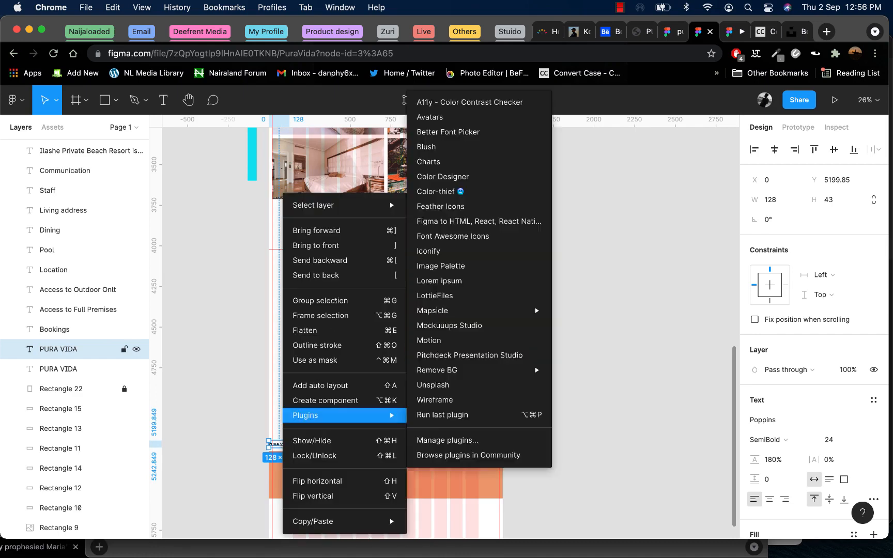
left_click(318, 245)
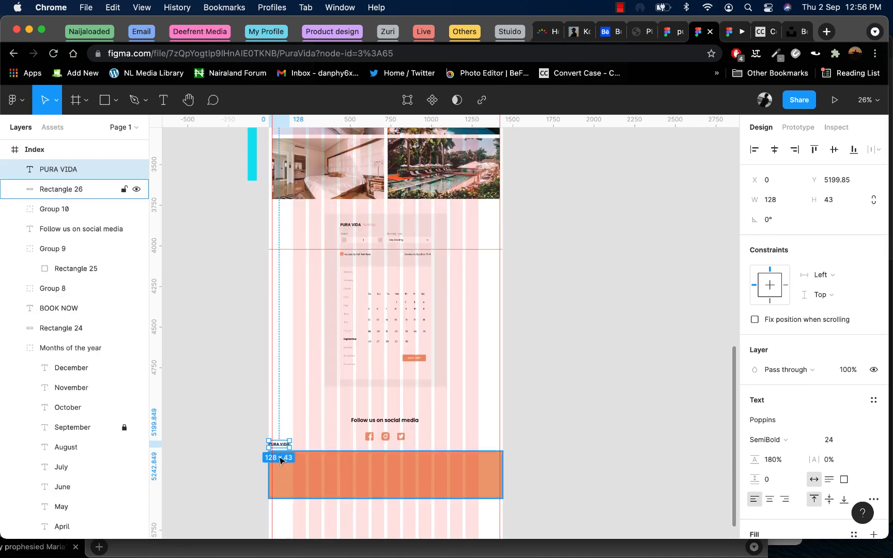
- Position the copied PURA VIDA text inside the orange footer against the left margin guide, at about X 22, Y 5388
left_click_drag(282, 446, 302, 467)
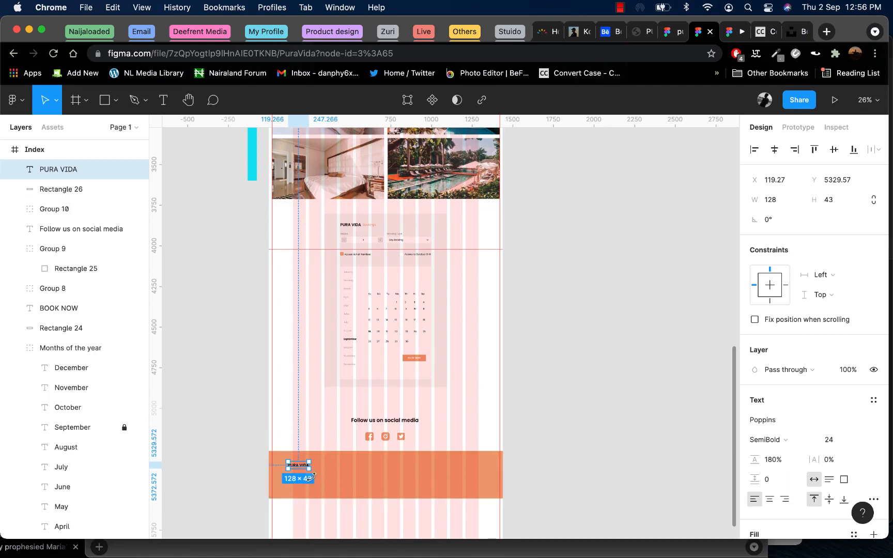
left_click_drag(303, 467, 308, 467)
scroll(306, 465, "right", 1)
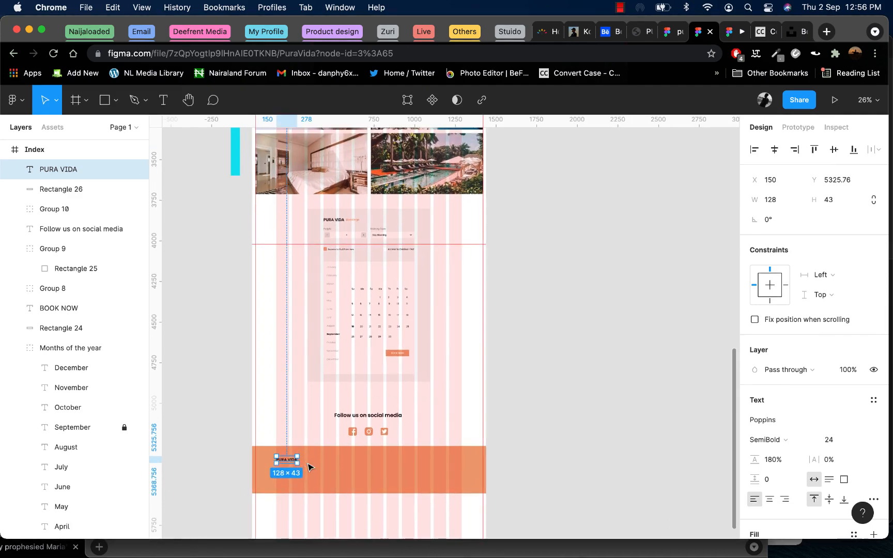
left_click_drag(291, 461, 272, 472)
- Set the footer PURA VIDA text's fill color to FFFFFF
scroll(815, 361, "down", 3)
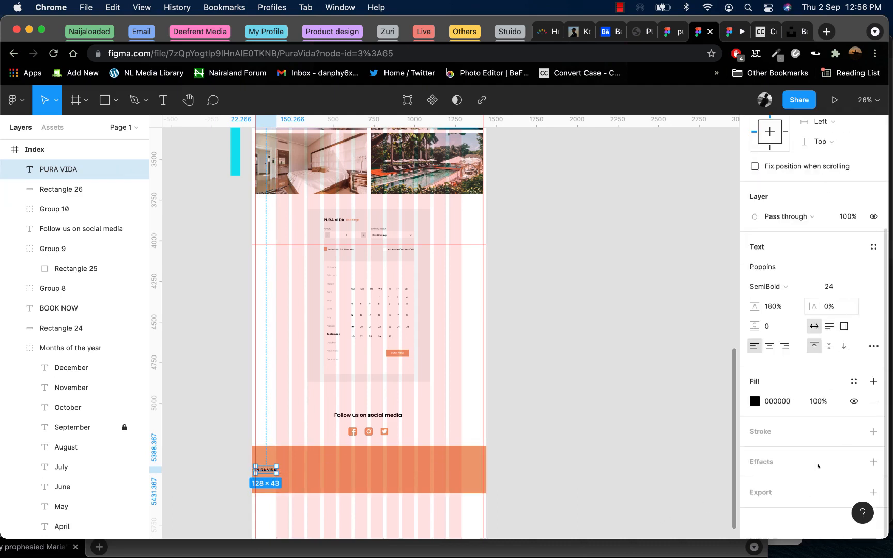
left_click(754, 402)
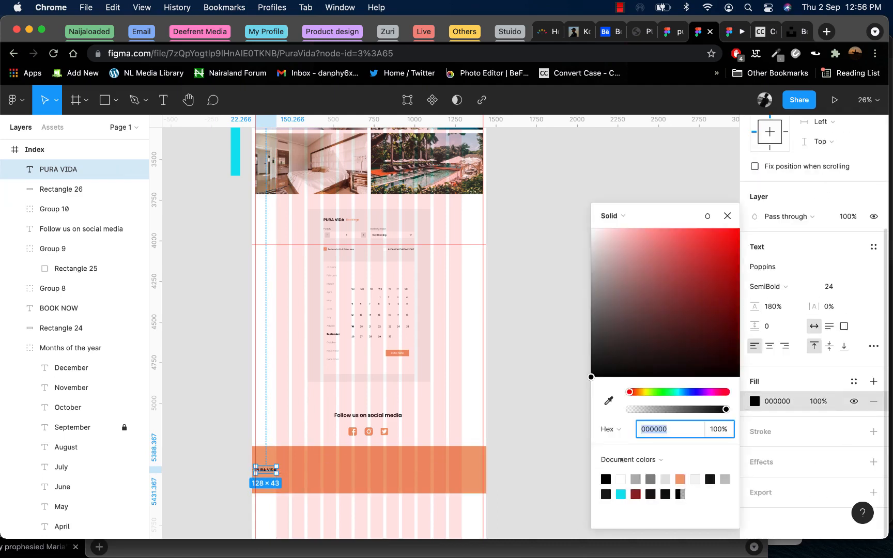
type("FFFFFF")
key("Return")
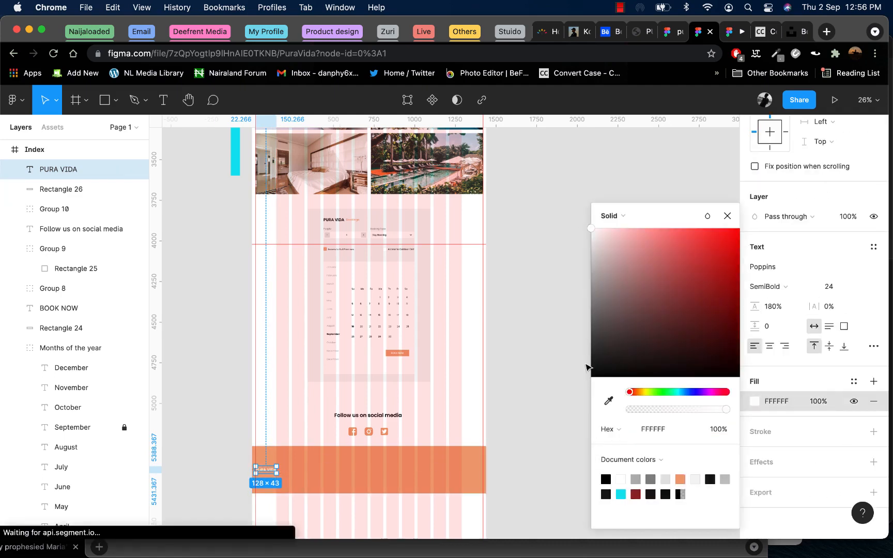
- Set the footer PURA VIDA text's font size to 36
left_click(589, 365)
left_click(266, 472)
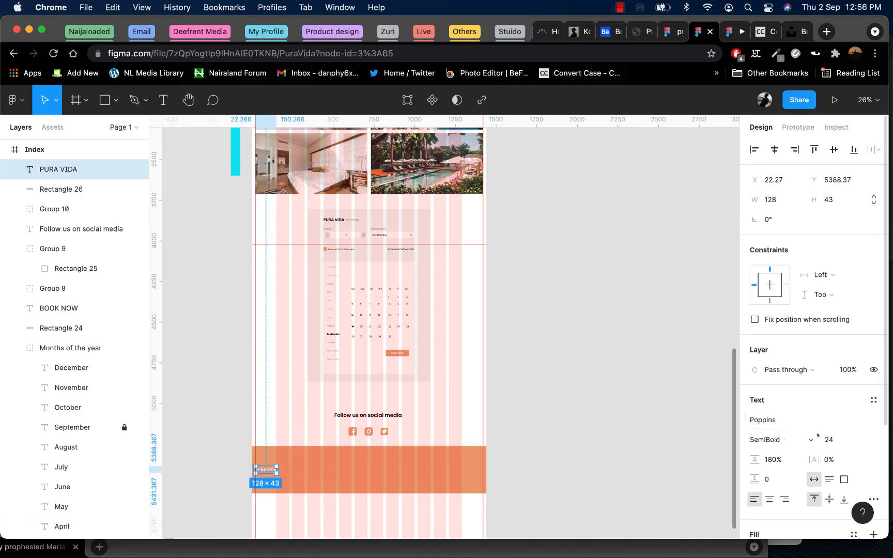
left_click(854, 441)
left_click(848, 455)
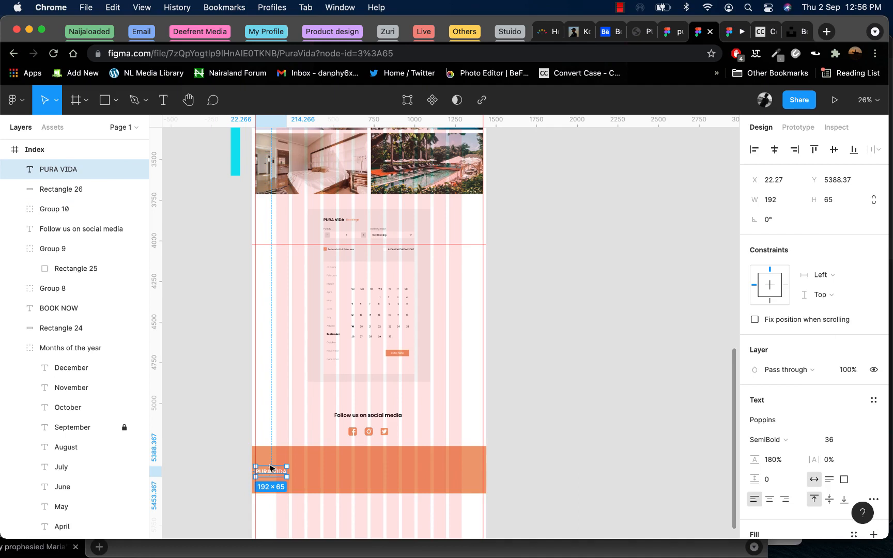
- Reposition the enlarged PURA VIDA text against the footer's left margin guide, at X 20 and about Y 5377
left_click_drag(270, 468, 268, 469)
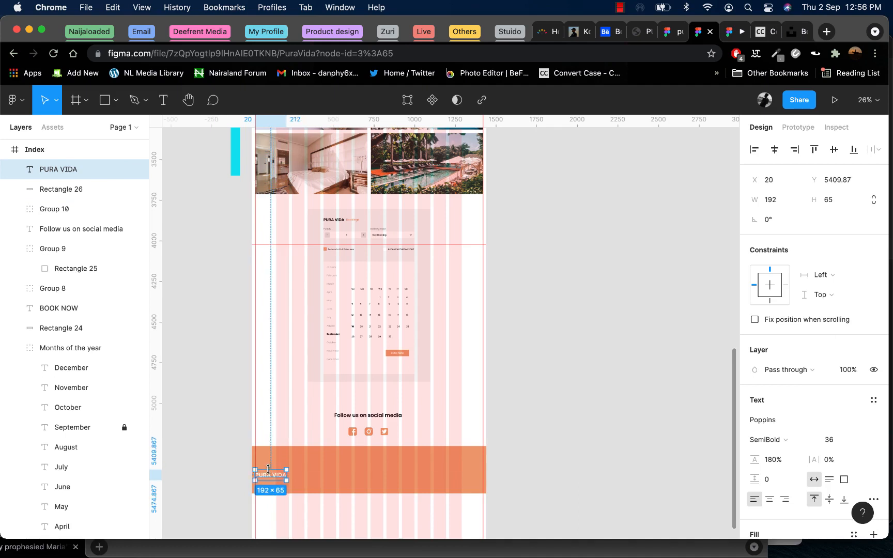
left_click(566, 484)
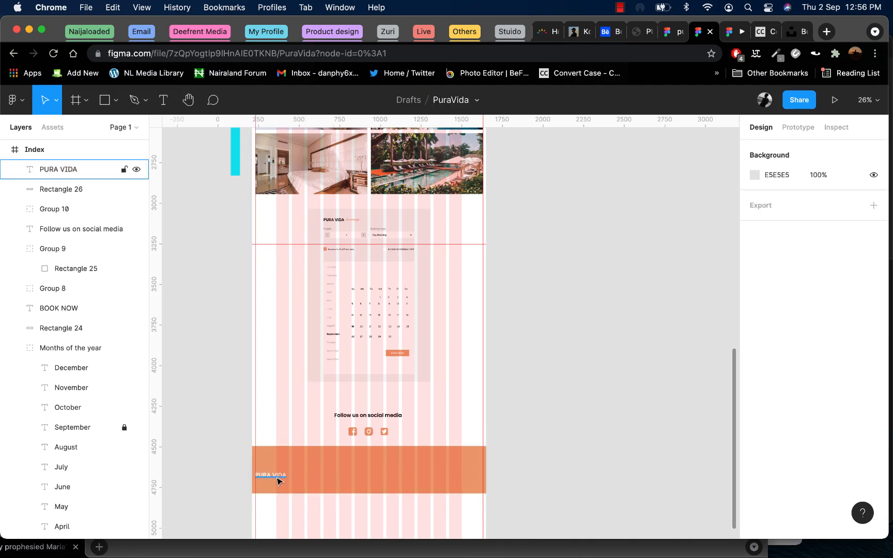
left_click(278, 478)
left_click_drag(279, 477, 278, 472)
left_click(537, 468)
- Duplicate the footer PURA VIDA text to about X 759, Y 5345, and set the copy's font size to 18
scroll(373, 443, "up", 5)
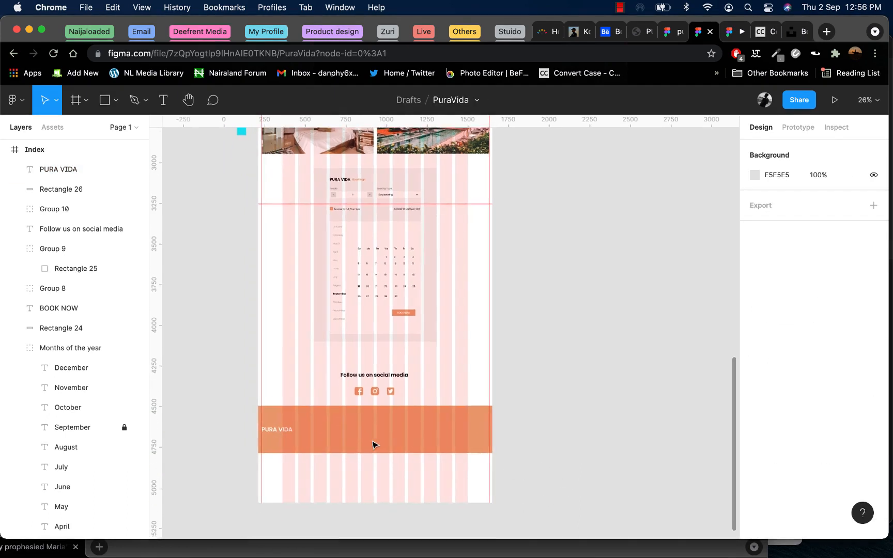
left_click(240, 400)
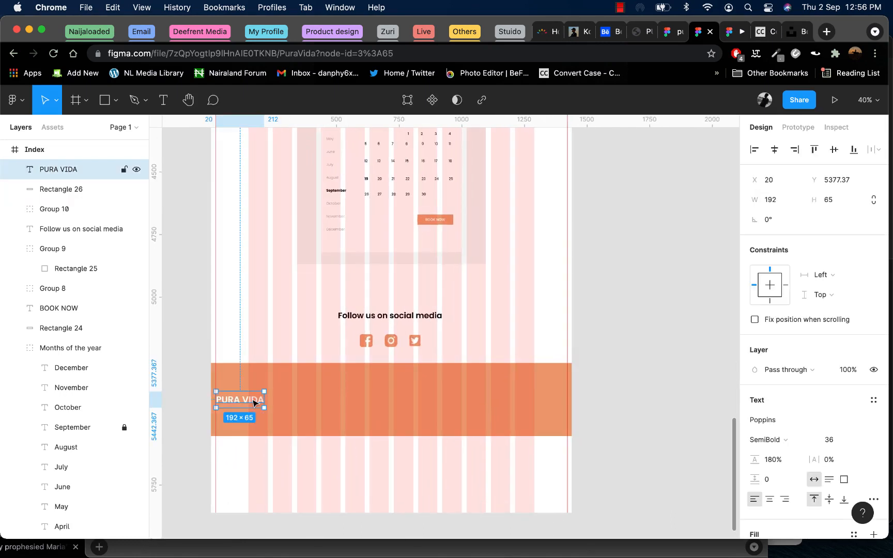
left_click_drag(242, 403, 427, 395)
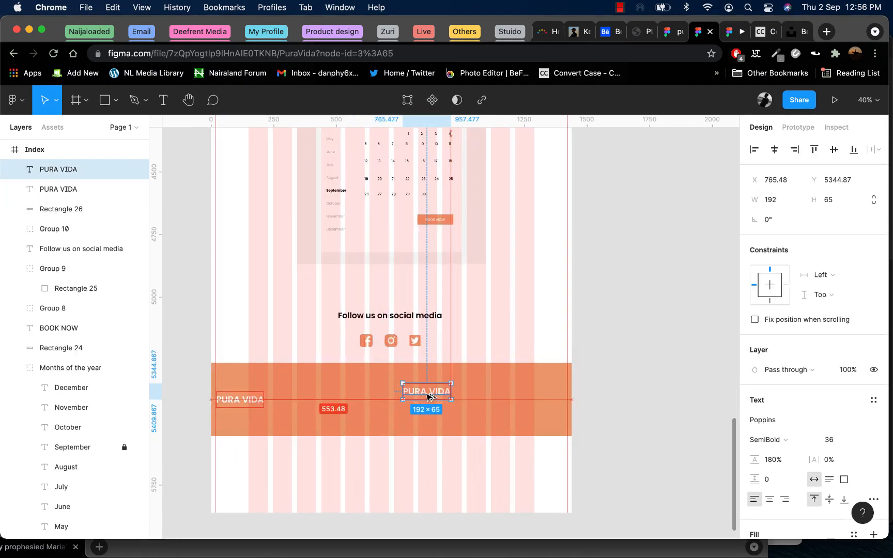
left_click(864, 440)
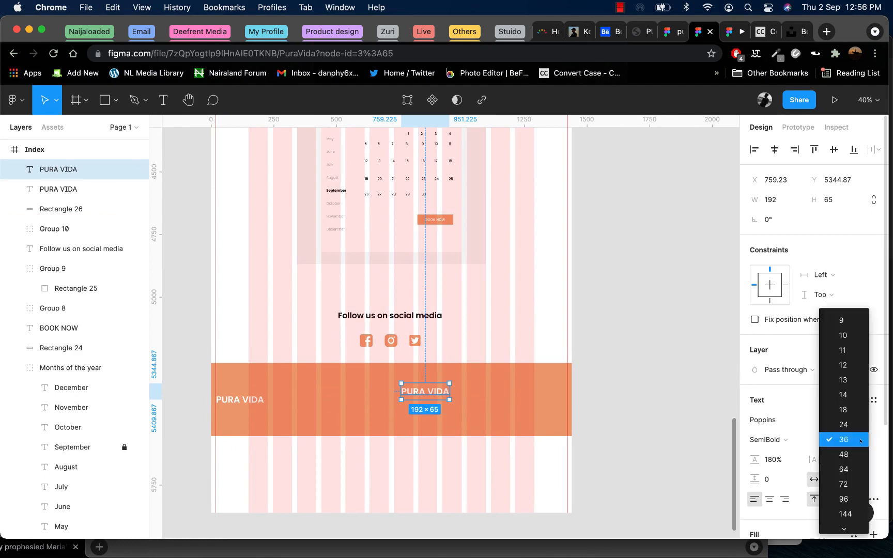
left_click(847, 411)
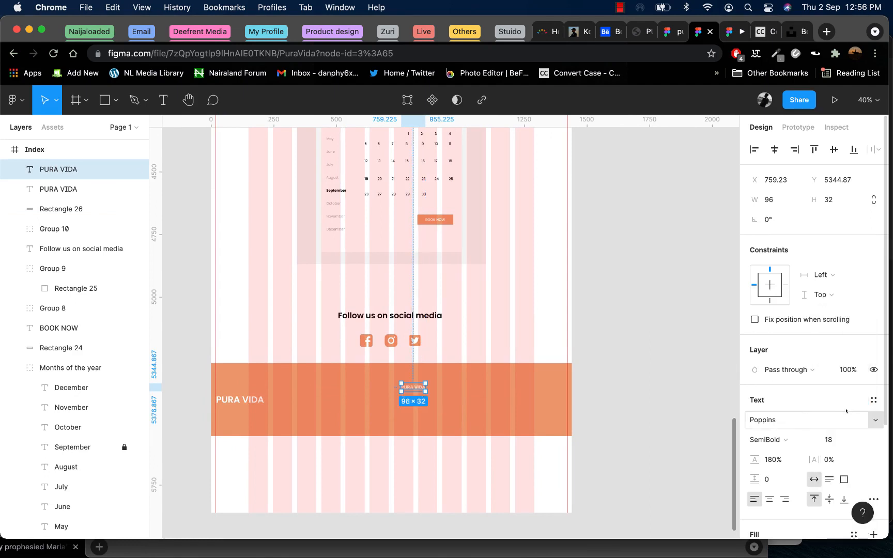
- Replace the copied footer text's wording with "Pricing and cost"
double_click(413, 388)
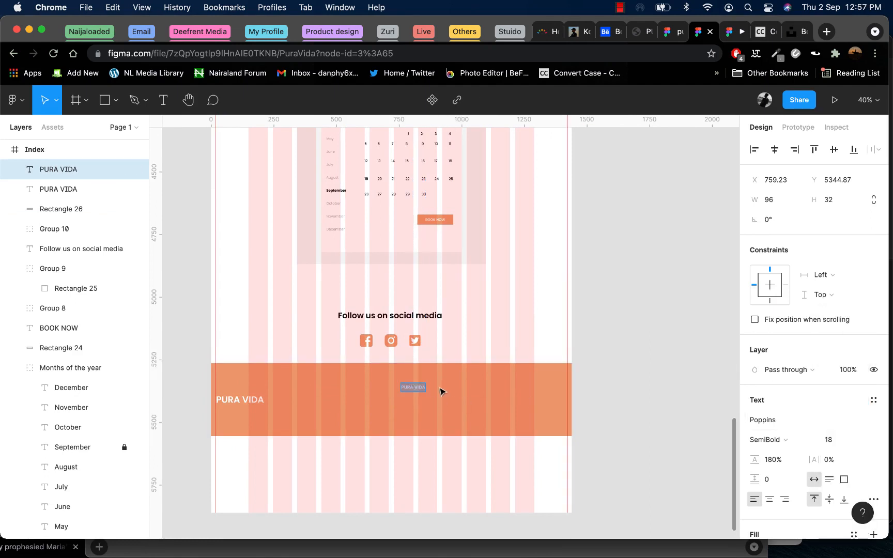
type("Pricibg ands")
scroll(381, 393, "up", 5)
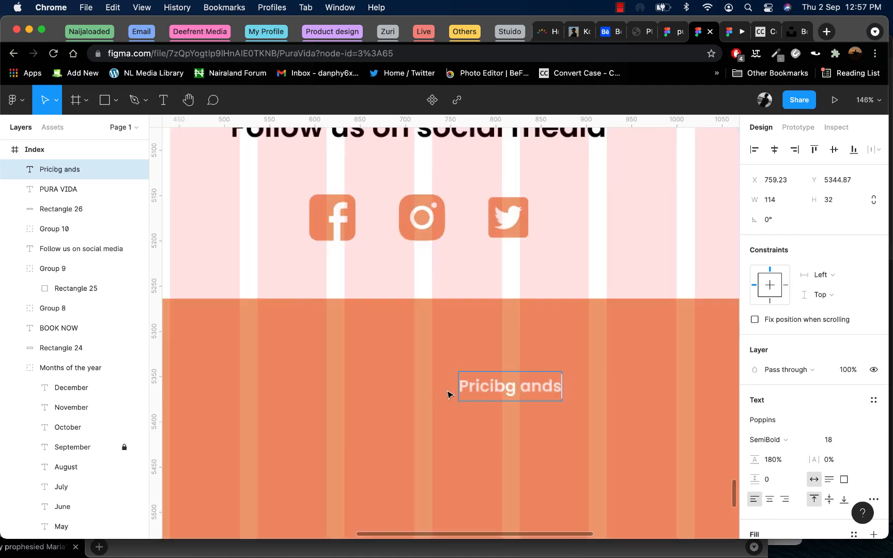
key("BackSpace")
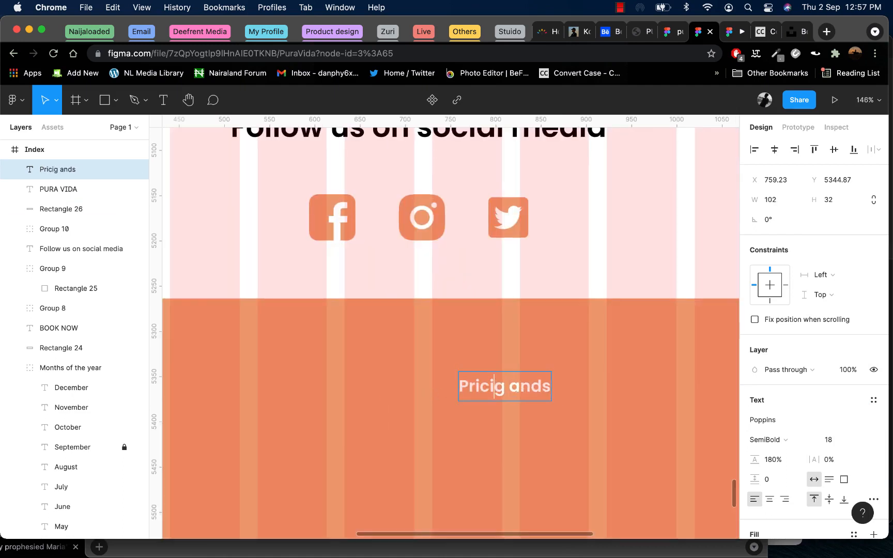
type("nd")
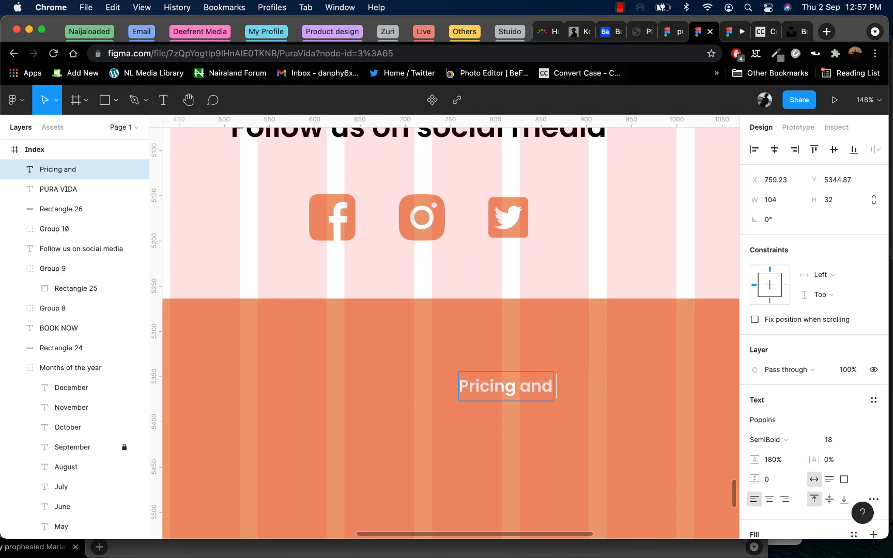
type(" cost")
key("Escape")
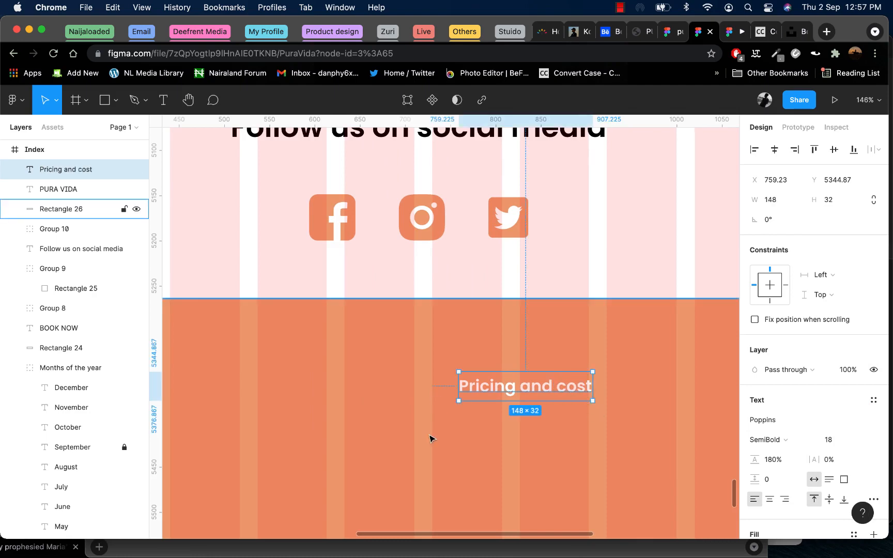
- Select the orange footer rectangle, run the Iconify plugin and search its icons for "pricing"
scroll(429, 439, "down", 10)
left_click(480, 440)
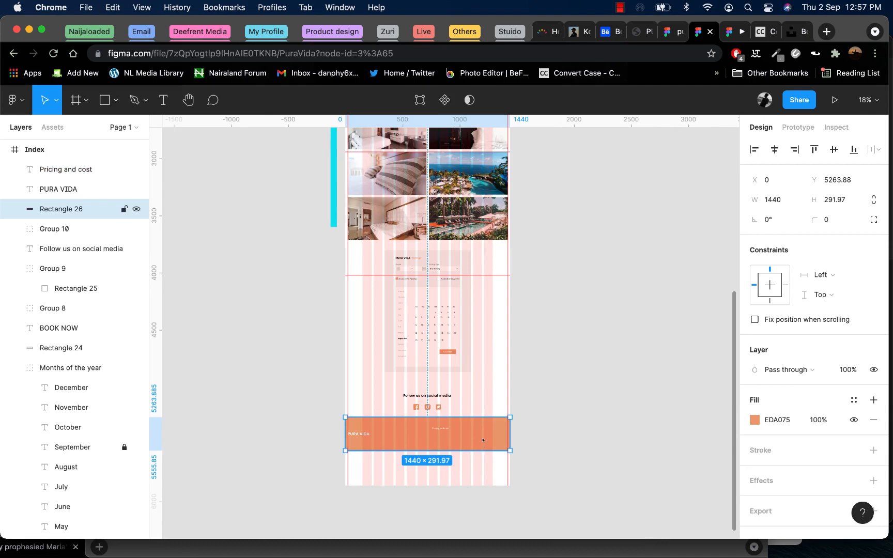
right_click(482, 440)
mouse_move(575, 414)
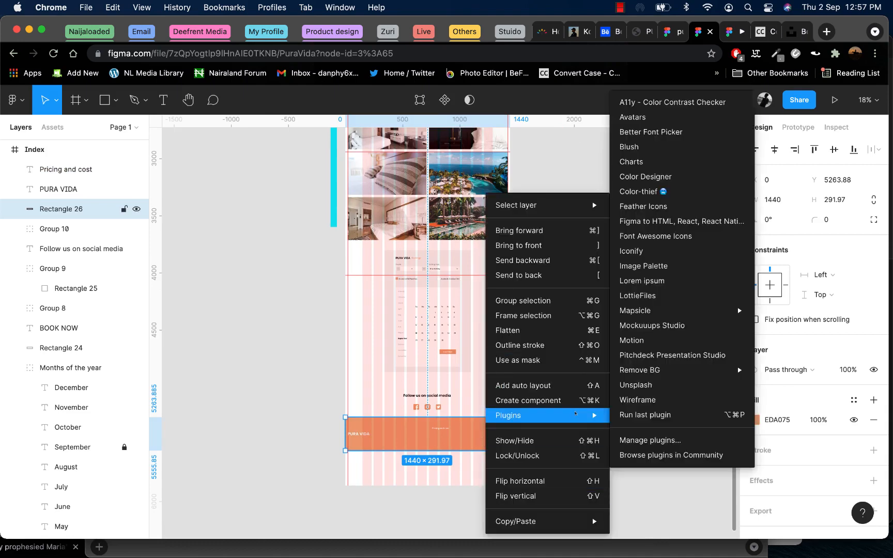
left_click(657, 251)
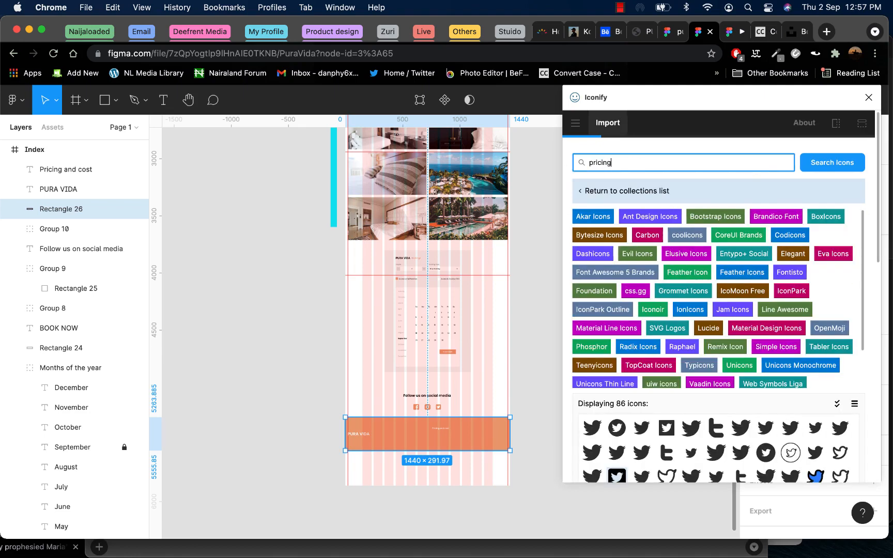
key("Return")
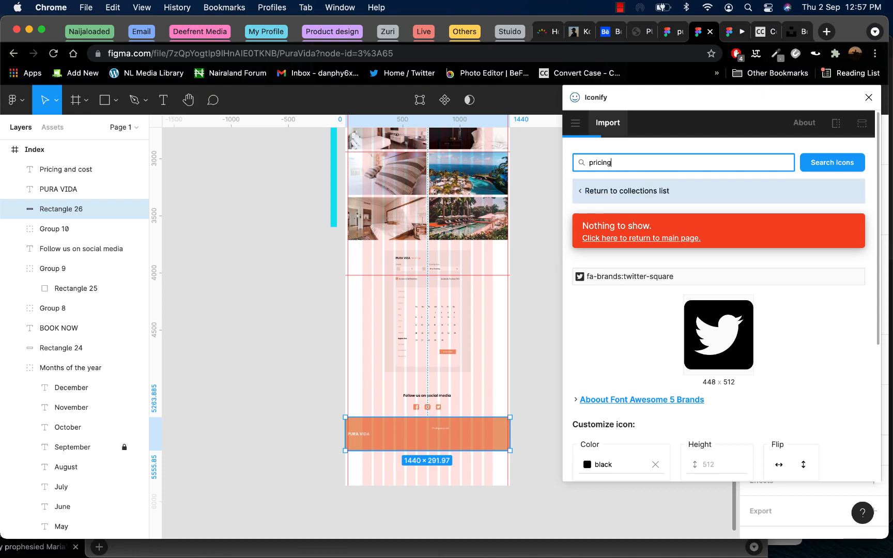
- Search Iconify for "price", import the Entypo+ price-tag icon into the Index frame and close the plugin
left_click(629, 187)
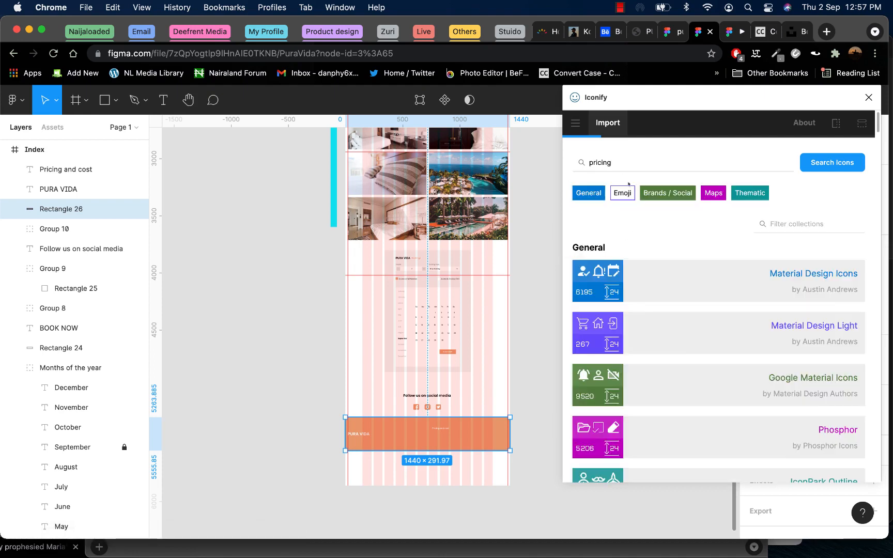
left_click_drag(624, 164, 563, 165)
type("p")
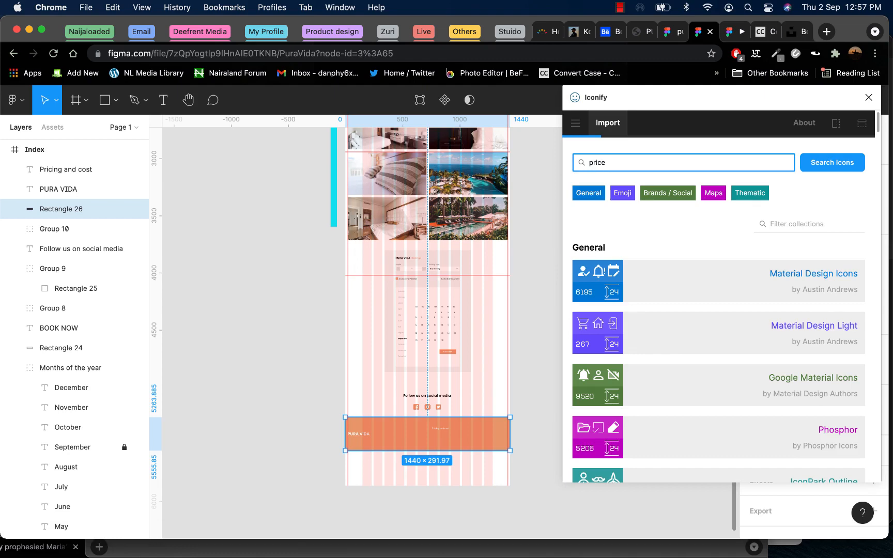
key("Return")
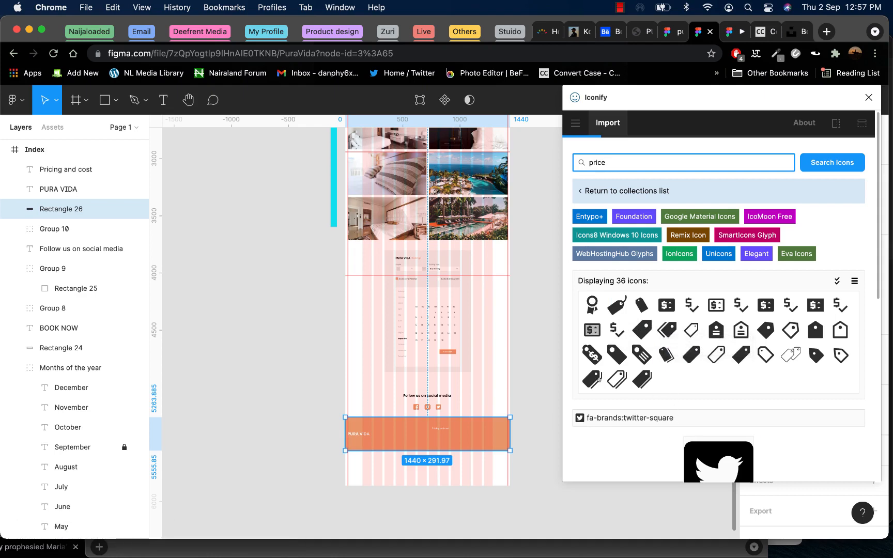
left_click(617, 302)
scroll(806, 429, "down", 10)
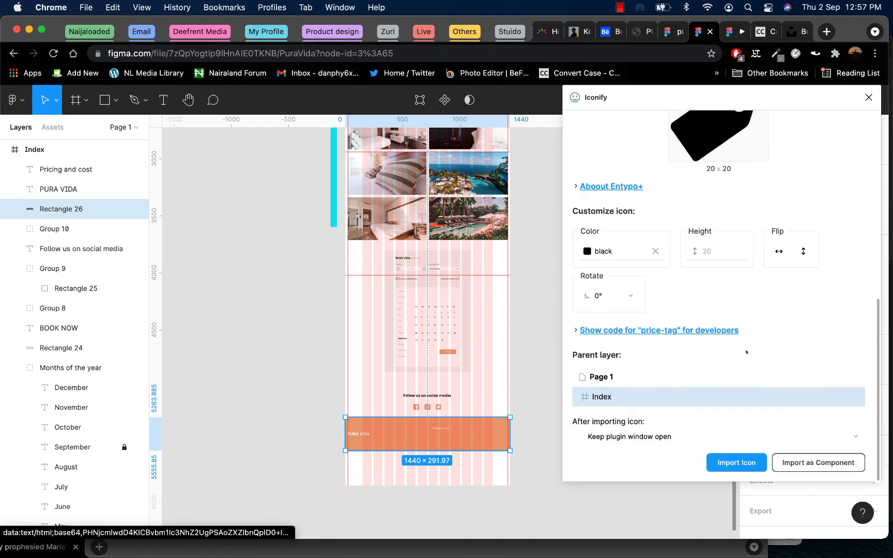
left_click(756, 464)
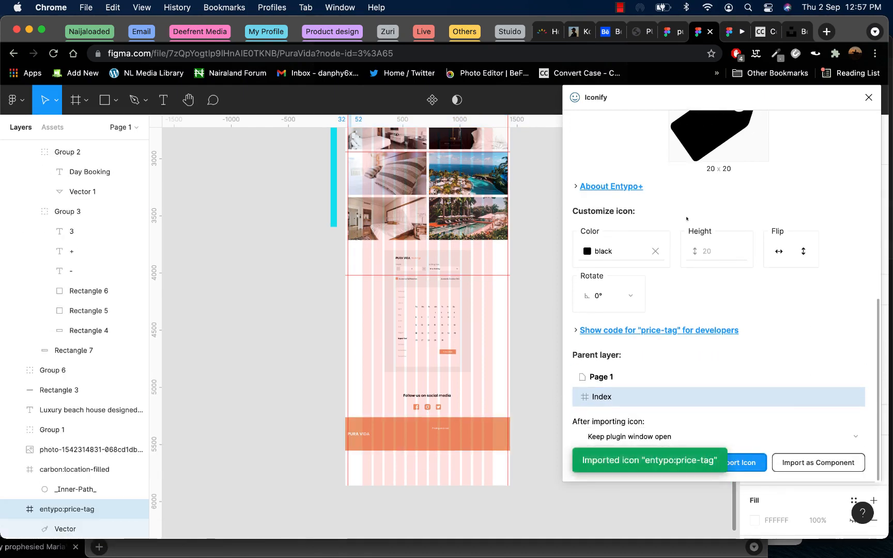
left_click(868, 97)
- Locate the imported price-tag icon on the Index page by toggling its layer's visibility off and on
scroll(459, 287, "down", 6)
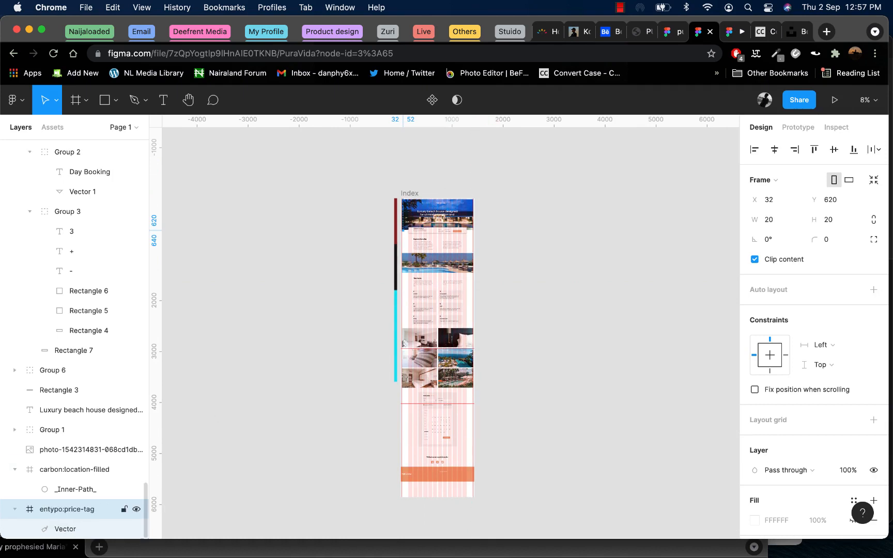
left_click(136, 509)
left_click(136, 509)
scroll(357, 330, "up", 5)
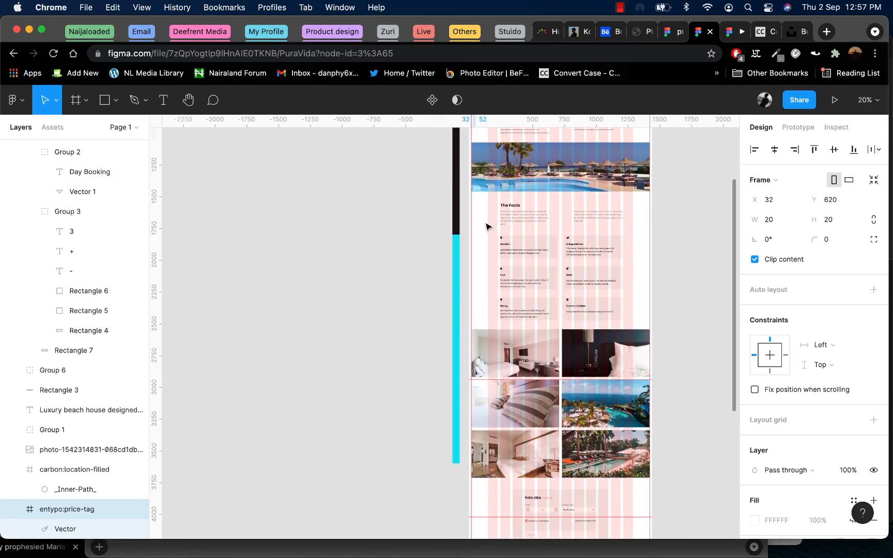
scroll(471, 251, "up", 15)
scroll(461, 403, "up", 5)
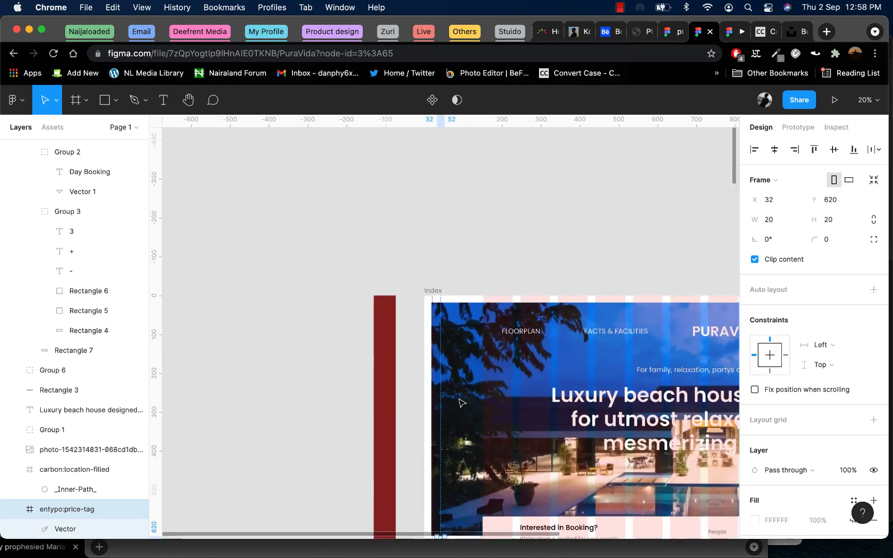
scroll(319, 405, "down", 1)
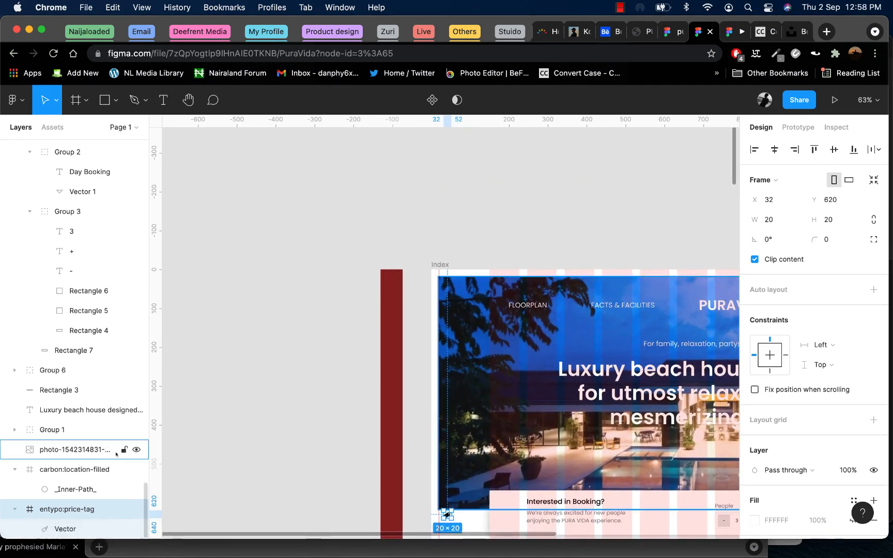
left_click(136, 509)
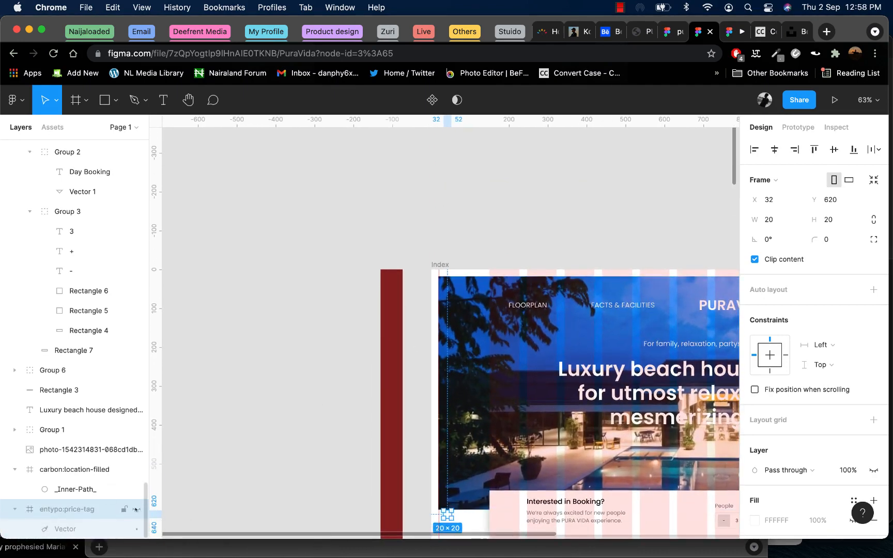
left_click(136, 509)
scroll(231, 433, "down", 5)
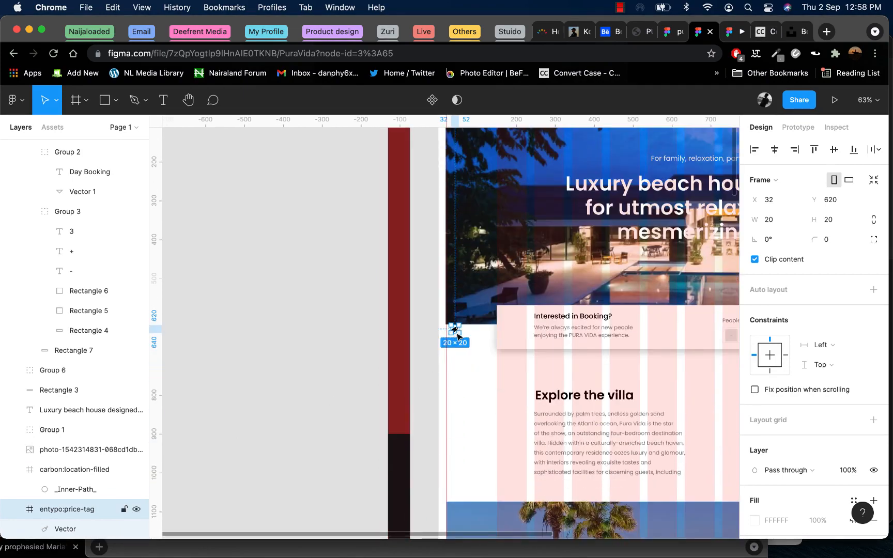
- Move the price-tag icon out of the Index frame onto the canvas beside the footer, at about X 1813, Y 4780
left_click_drag(455, 333, 291, 456)
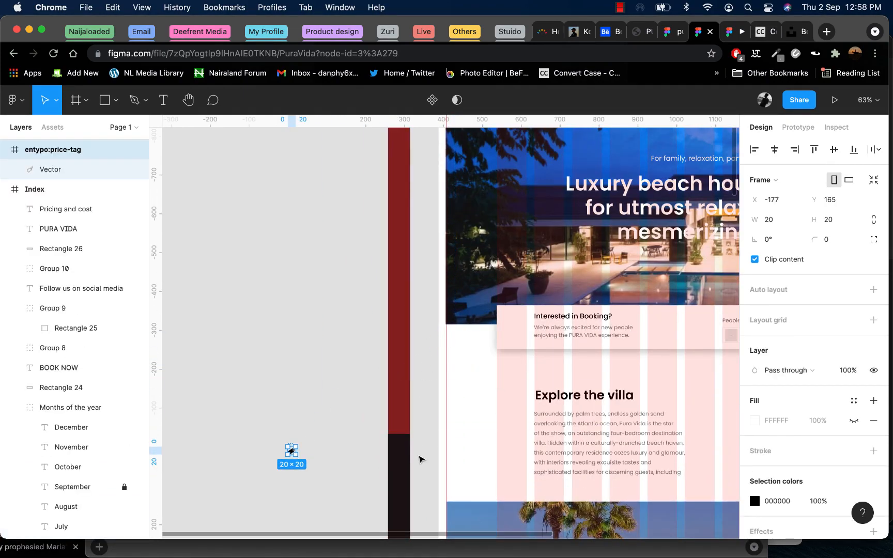
scroll(419, 459, "down", 1)
scroll(419, 459, "down", 5)
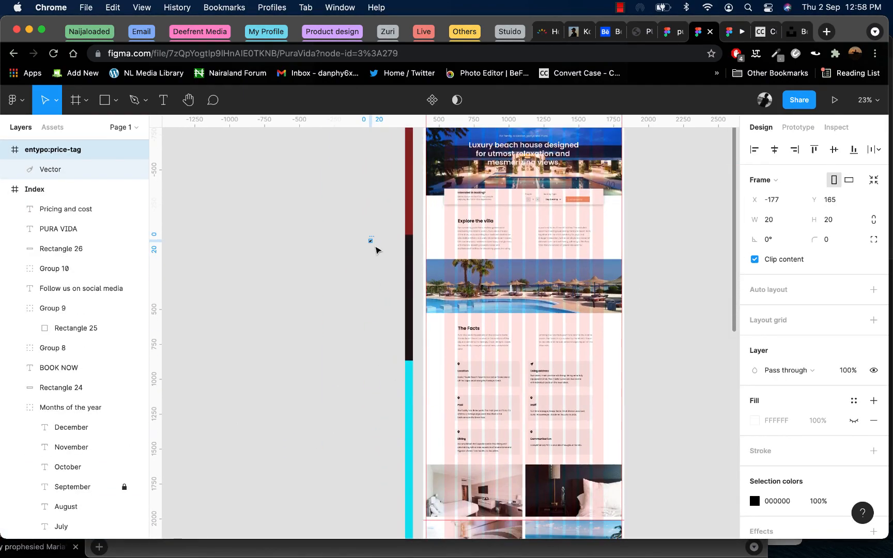
left_click_drag(370, 243, 694, 500)
scroll(694, 501, "down", 5)
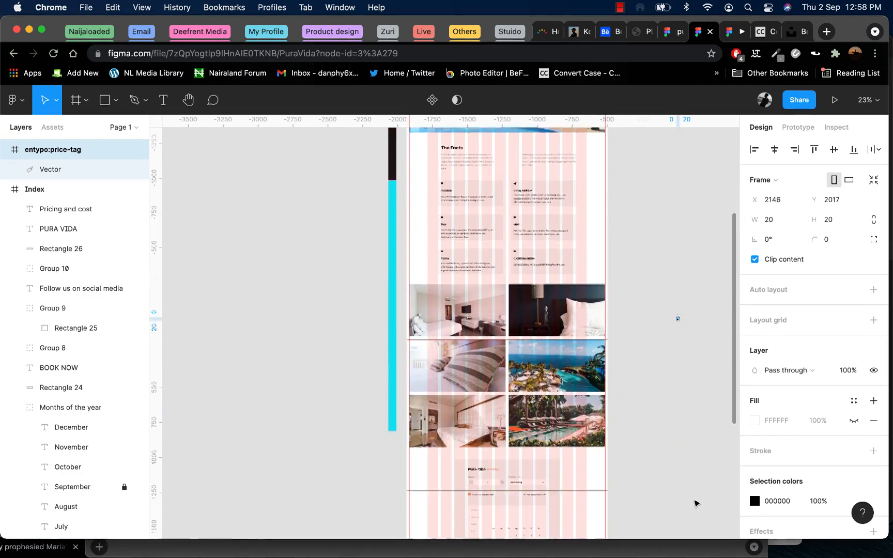
left_click_drag(678, 247, 632, 407)
scroll(632, 407, "up", 5)
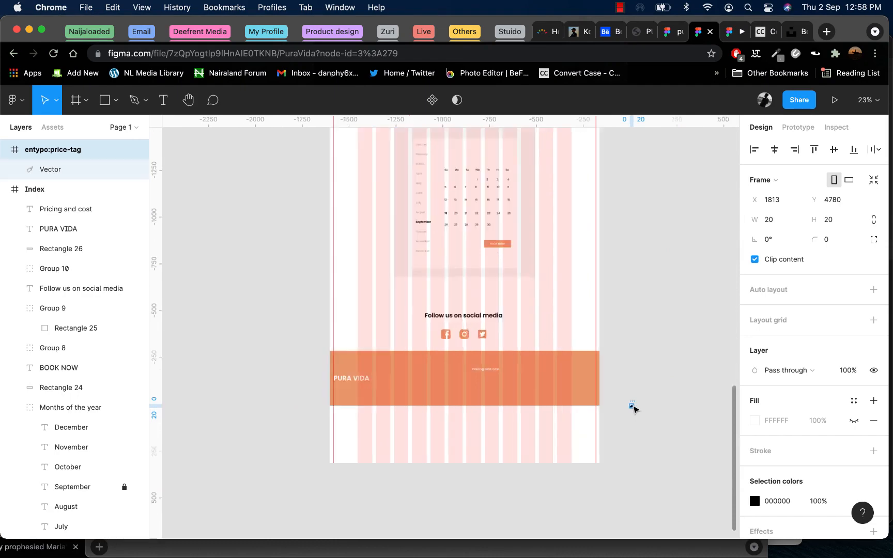
- Convert the price-tag icon to a component and move it to about X 1917, Y 4646 beside the footer
right_click(632, 410)
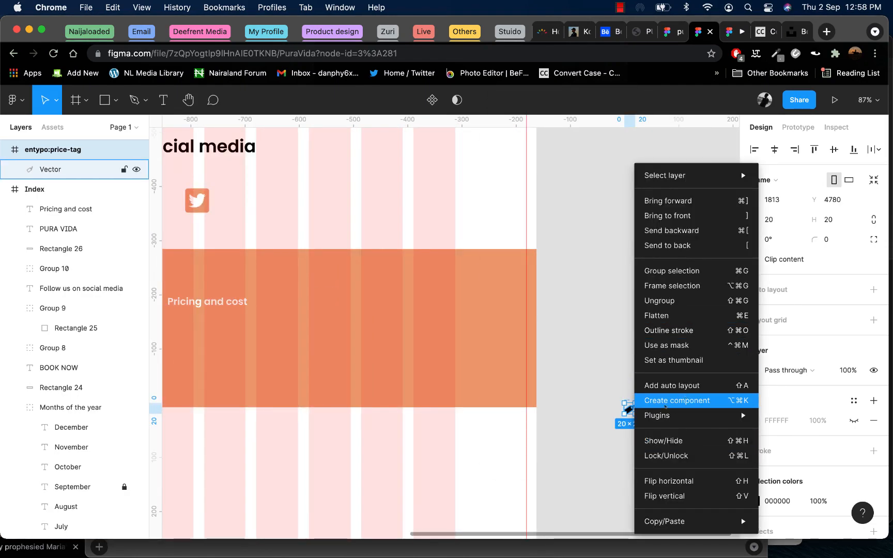
left_click(665, 406)
left_click_drag(628, 409, 685, 337)
scroll(783, 496, "down", 5)
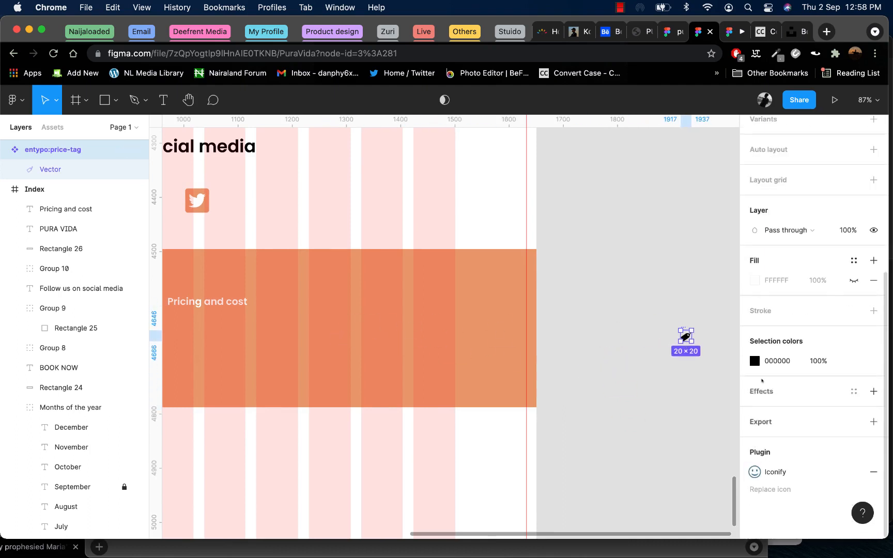
- Set the price-tag icon's selection color to FFFFFF and flatten the icon into a single vector
left_click(755, 360)
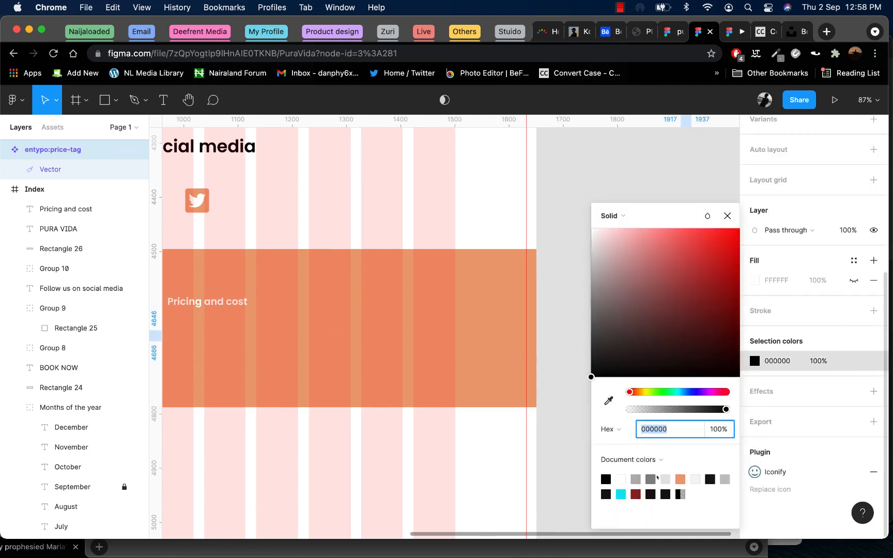
type("ffffff")
key("Return")
left_click(589, 345)
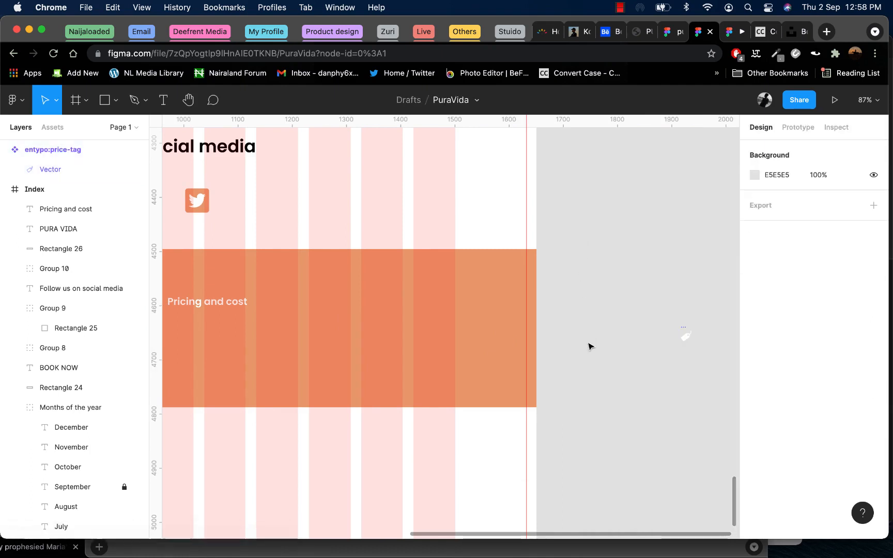
right_click(685, 338)
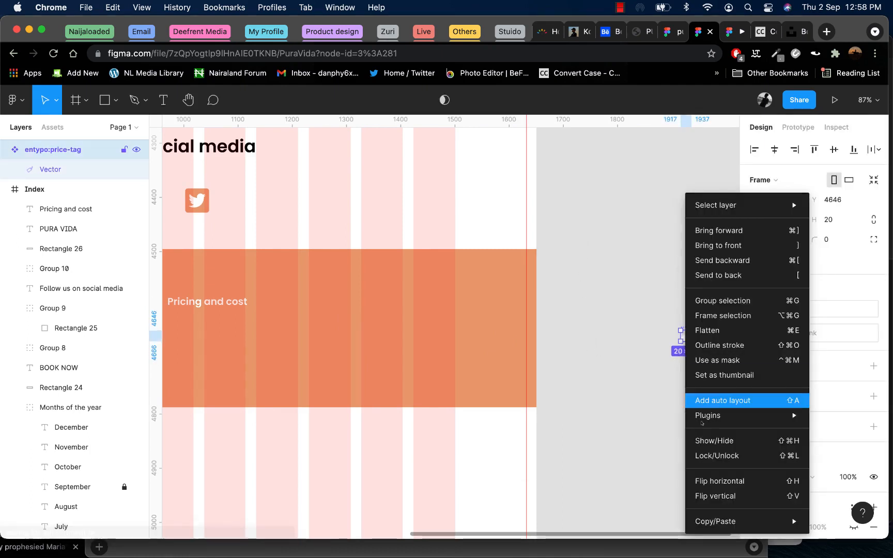
left_click(709, 330)
- Move the white price-tag icon into the footer, directly in front of the Pricing and cost text, at about X 734, Y 5351
left_click_drag(686, 338, 293, 304)
scroll(217, 334, "left", 2)
scroll(217, 335, "left", 3)
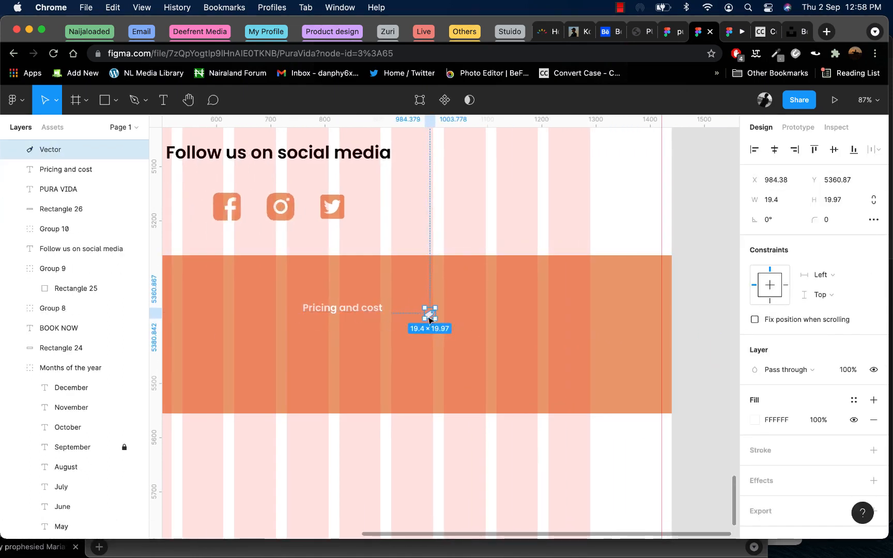
left_click_drag(430, 315, 292, 313)
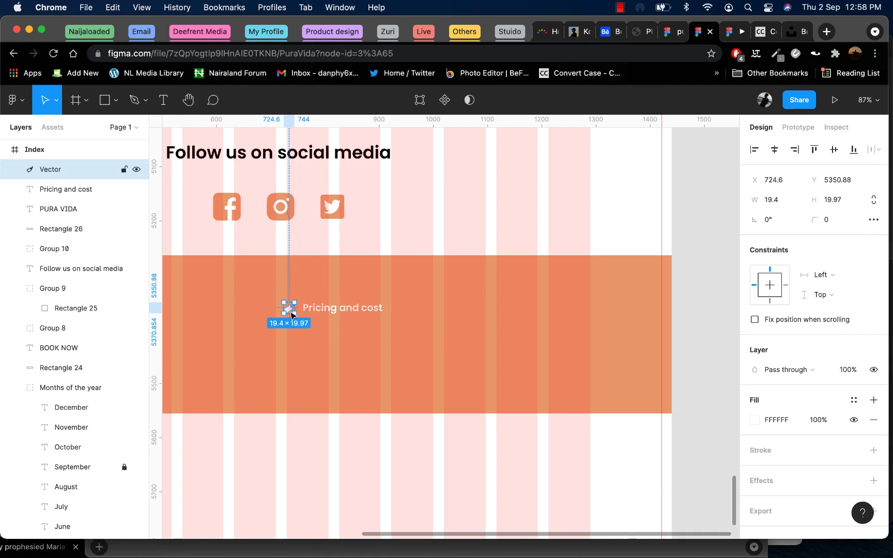
scroll(347, 305, "up", 5)
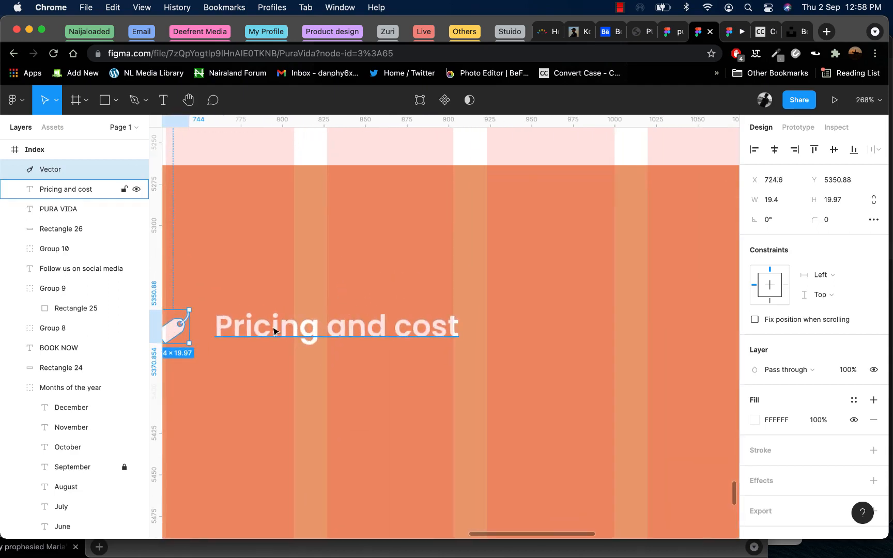
scroll(274, 331, "down", 3)
left_click_drag(226, 343, 234, 341)
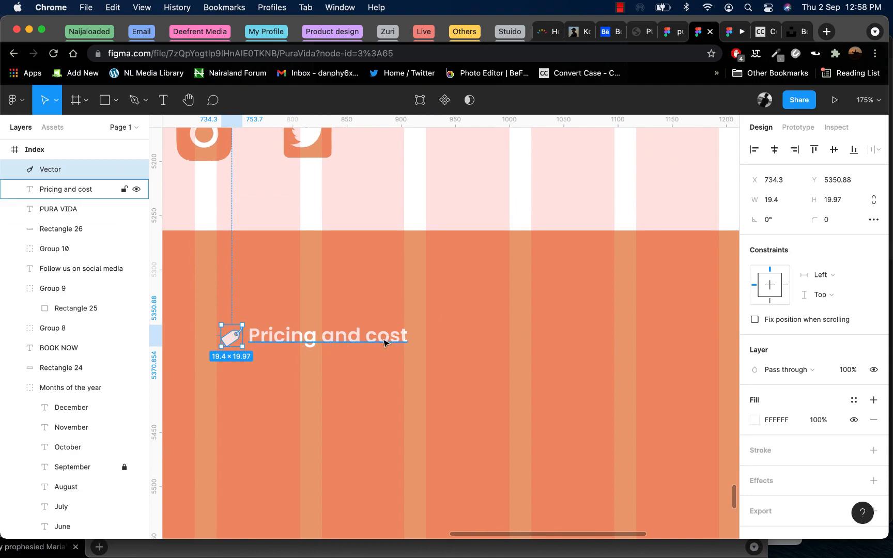
- Duplicate the Pricing and cost text to about X 970 in the footer, and shift the original with its icon left to the column edge
left_click(362, 344)
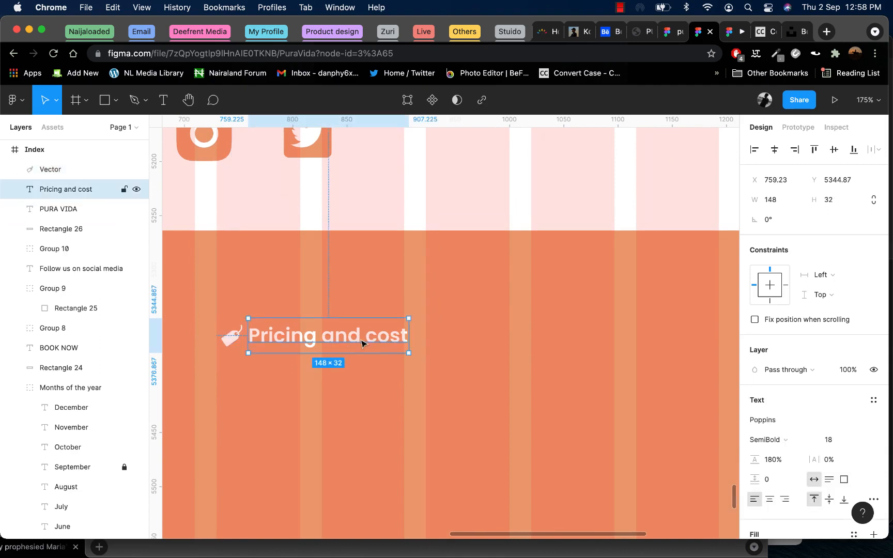
scroll(354, 342, "down", 5)
left_click_drag(341, 339, 448, 341)
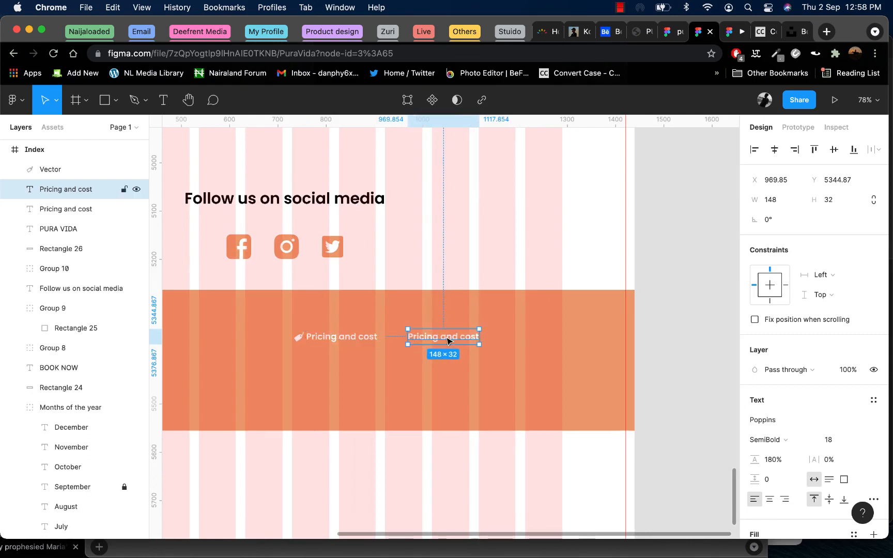
left_click(298, 338)
left_click(333, 338, "shift")
left_click_drag(332, 338, 325, 340)
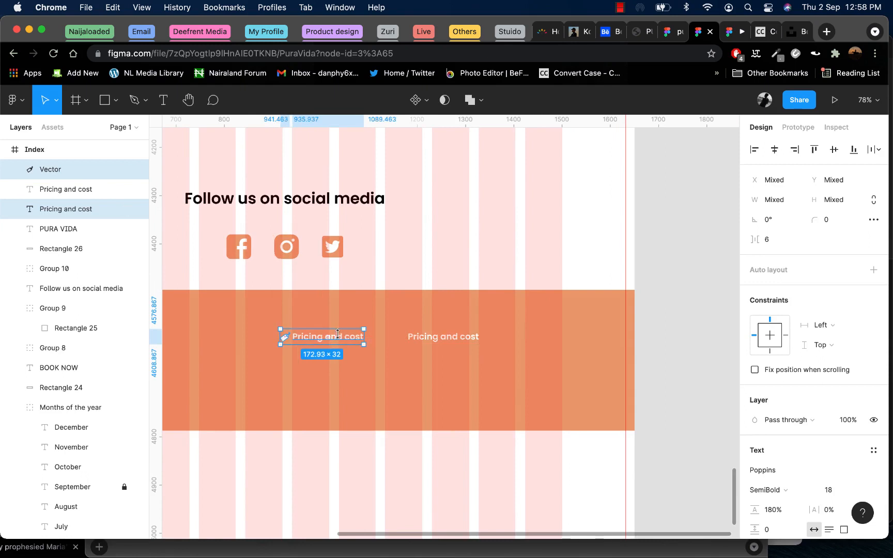
- Move the copied footer link to X 923 and change its text to "Pura Vida facilities"
left_click(433, 339)
left_click_drag(433, 339, 418, 337)
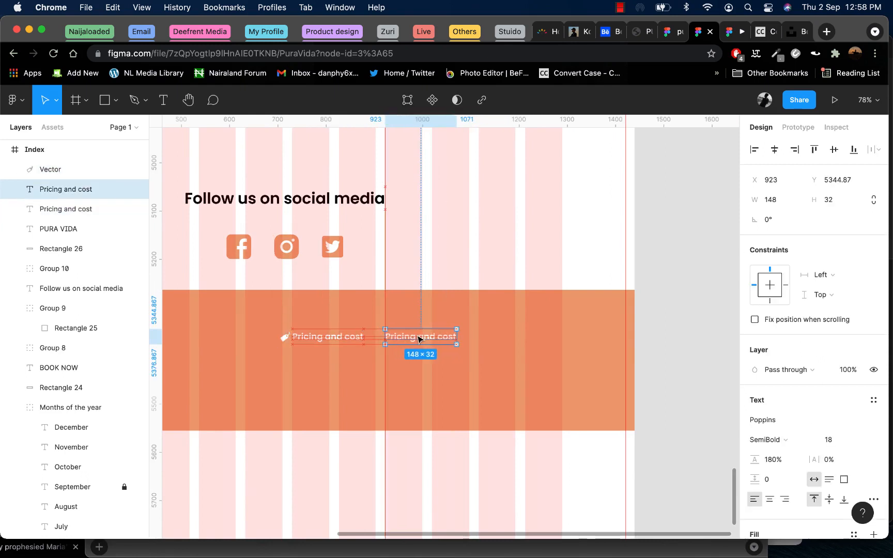
double_click(416, 336)
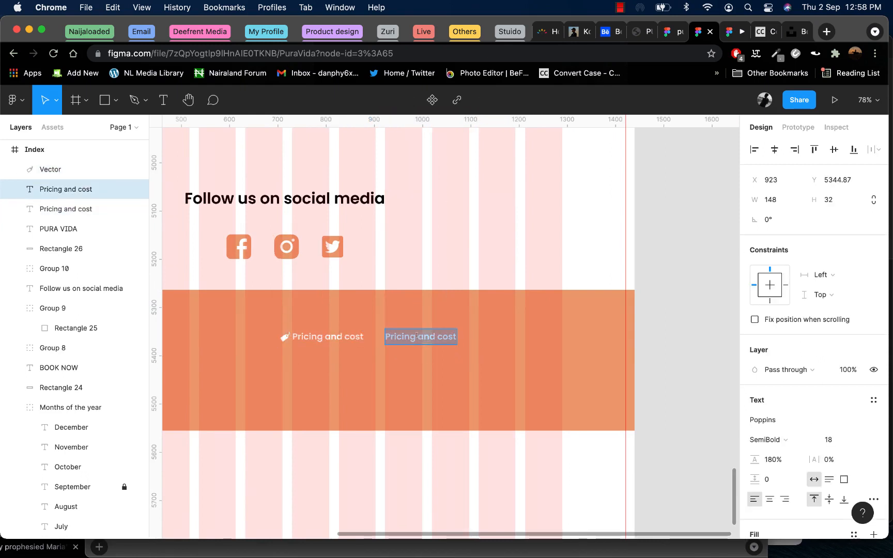
type("Pura Vi")
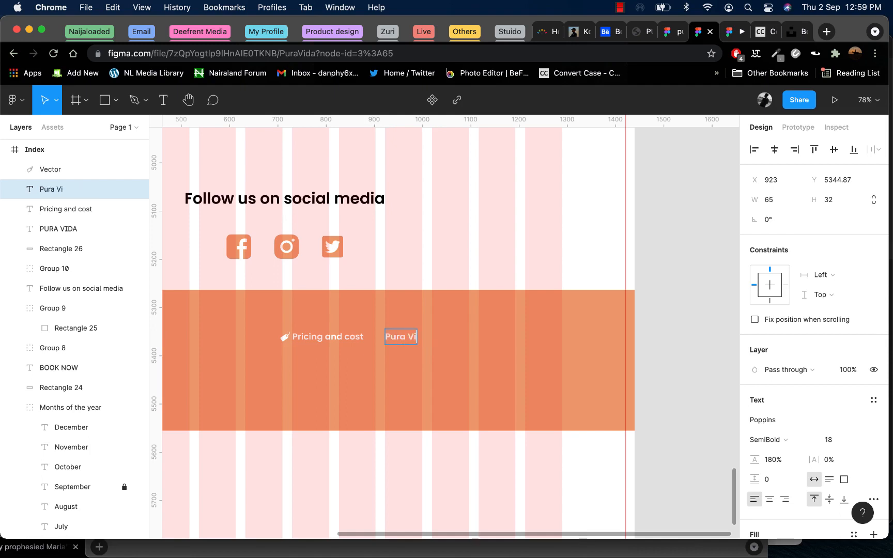
type("da facilities")
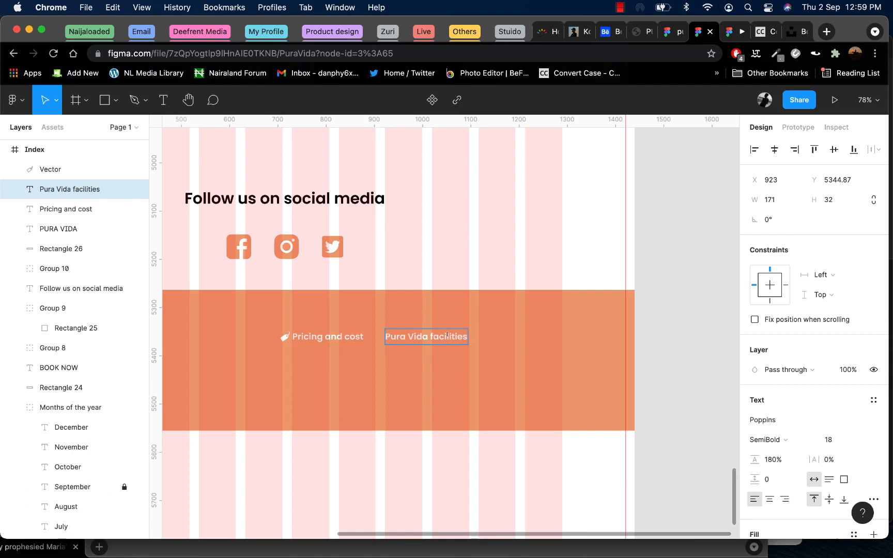
key("Escape")
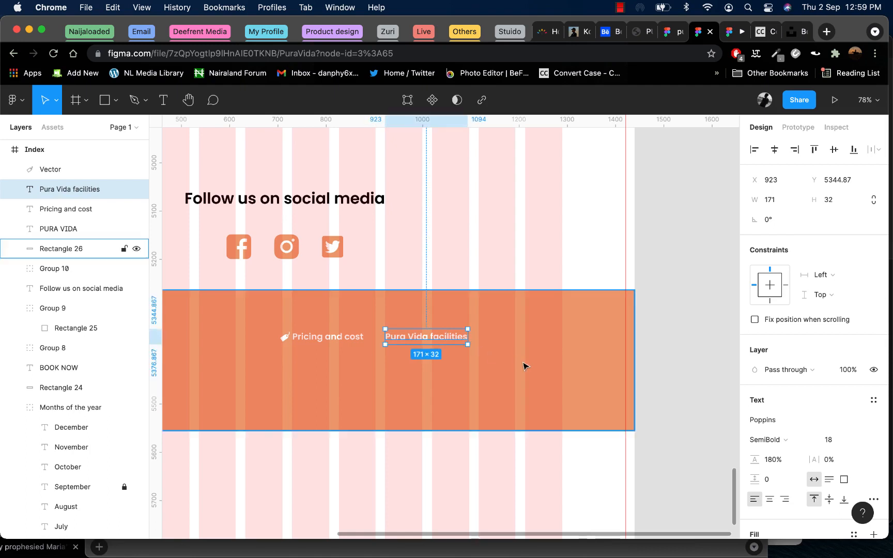
- Duplicate the Pura Vida facilities link to X 1117 and change the copy's text to "Contact us"
left_click_drag(427, 342, 517, 341)
double_click(517, 338)
type("Contacxt")
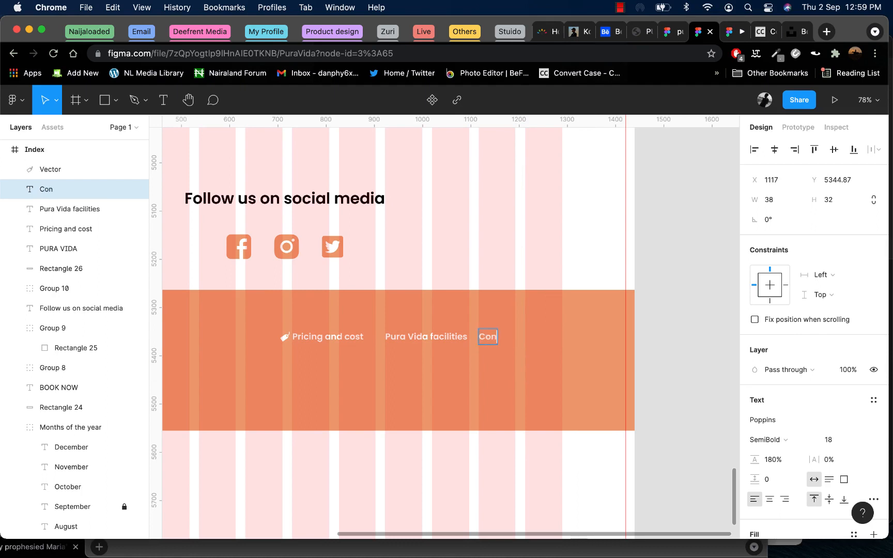
key("BackSpace")
key("BackSpace")
type("t us")
key("Escape")
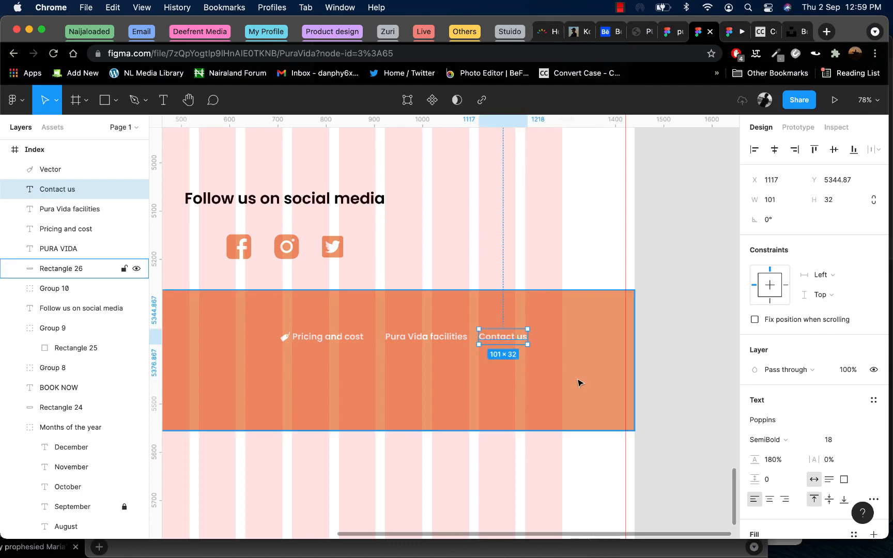
left_click(555, 372)
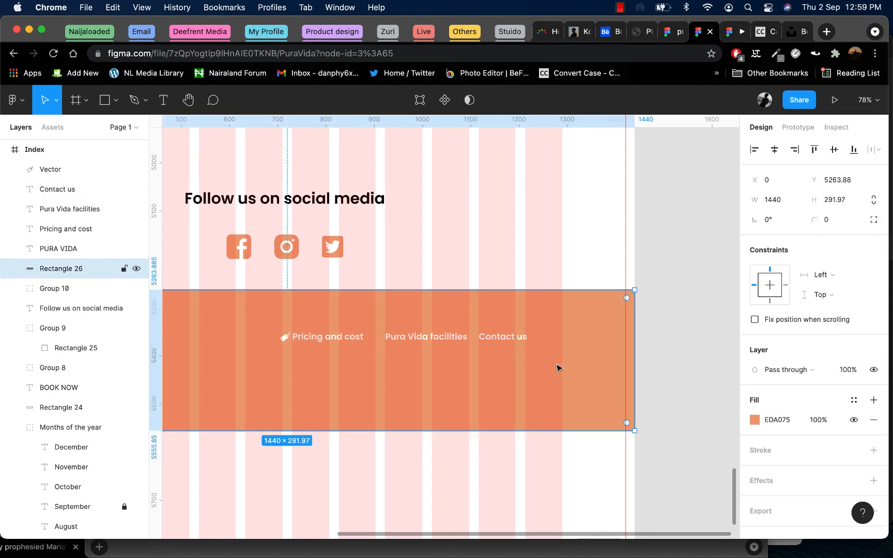
- Distribute the horizontal spacing of the Pricing and cost, Pura Vida facilities and Contact us links evenly
left_click(500, 338)
left_click(429, 338, "shift")
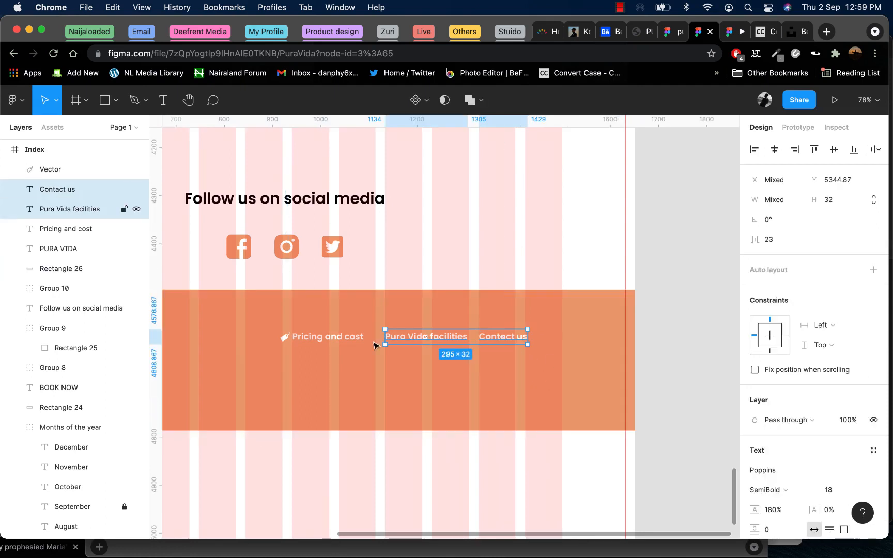
left_click(343, 342, "shift")
left_click(874, 149)
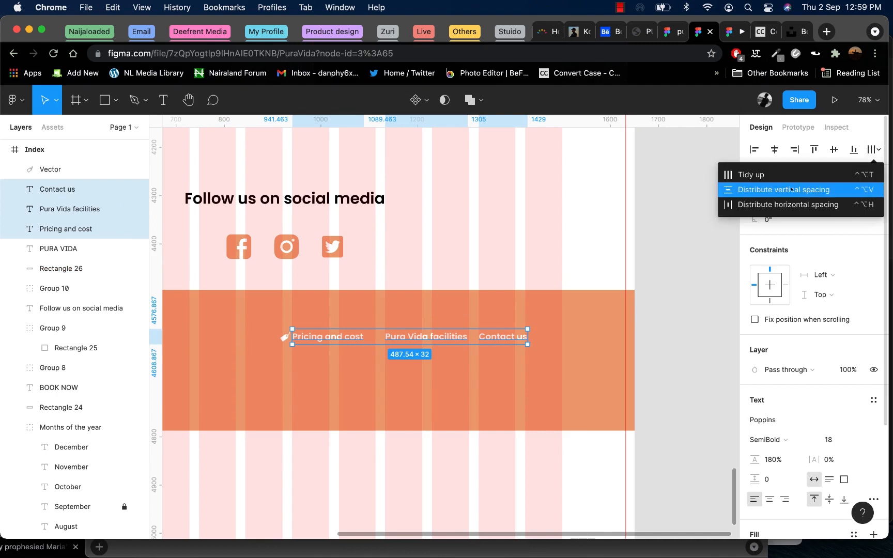
left_click(788, 205)
left_click(575, 361)
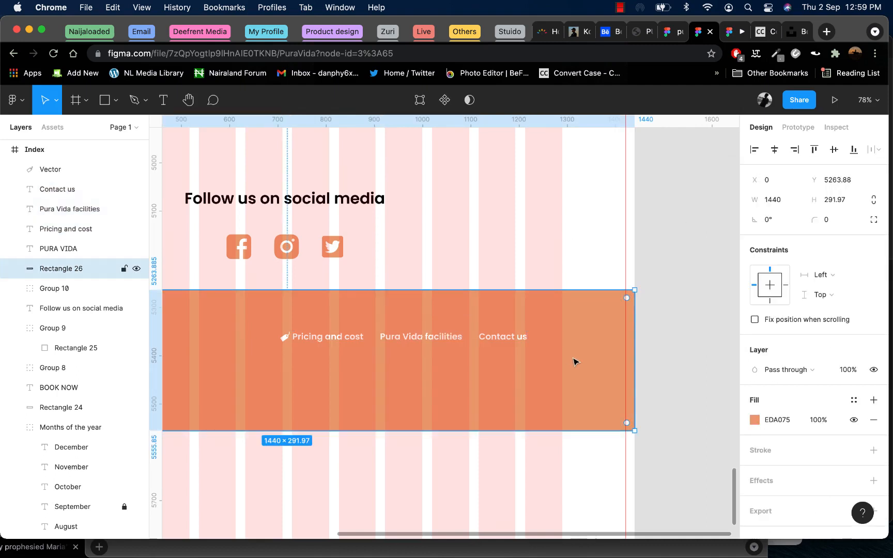
left_click(680, 345)
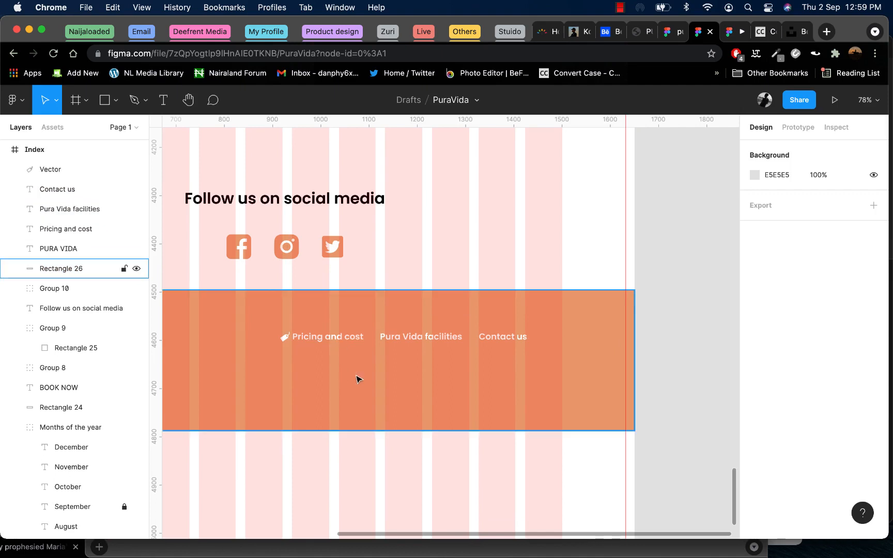
- Duplicate the orange footer rectangle and shrink the copy to a full-width strip about 59 px high along the footer's lower edge
scroll(346, 433, "down", 5)
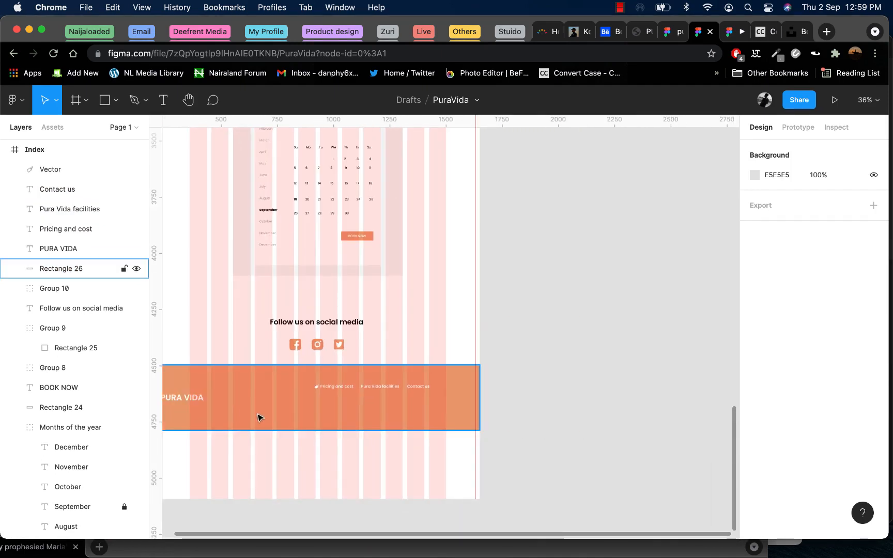
scroll(231, 412, "down", 3)
left_click(254, 382)
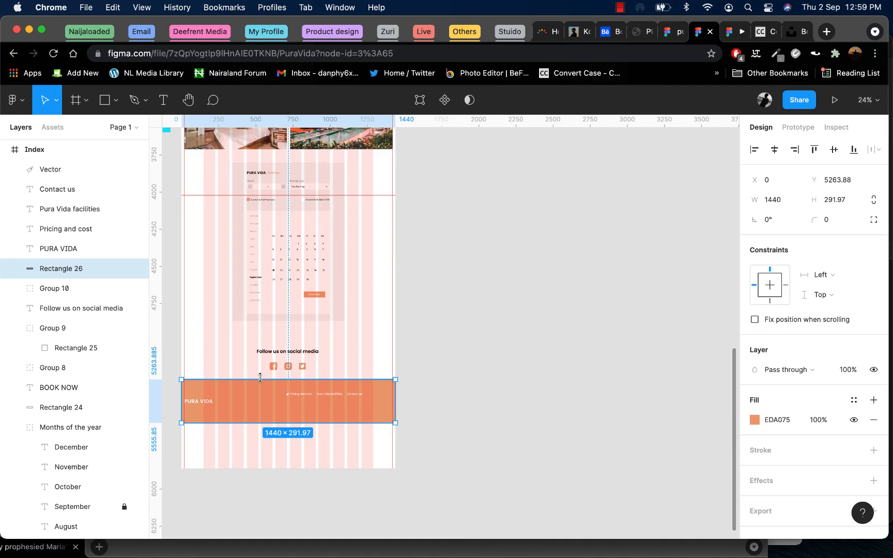
left_click_drag(260, 378, 260, 388)
key("super+z")
mouse_move(263, 399)
left_mouse_down()
mouse_move(261, 426)
mouse_move(264, 414)
left_mouse_up()
- Change the footer strip's fill to the deeper orange F29059
left_click(755, 419)
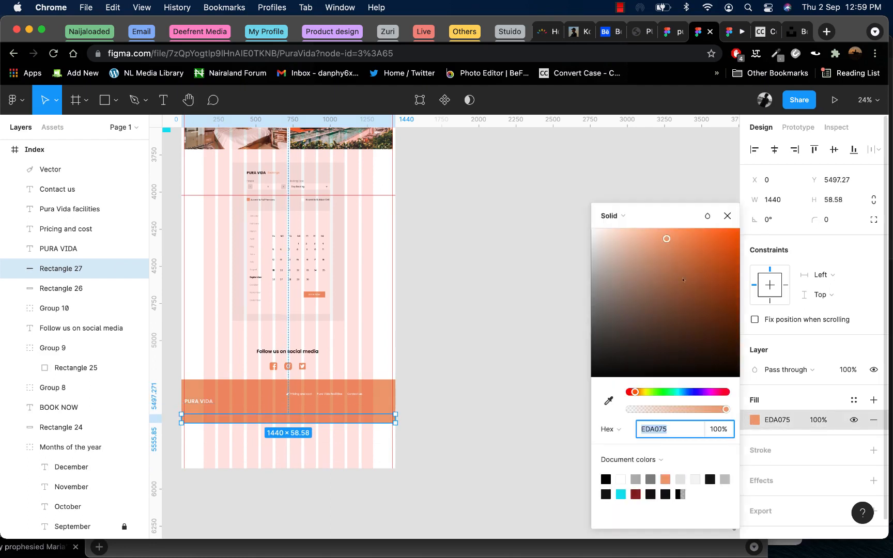
left_click_drag(669, 245, 686, 239)
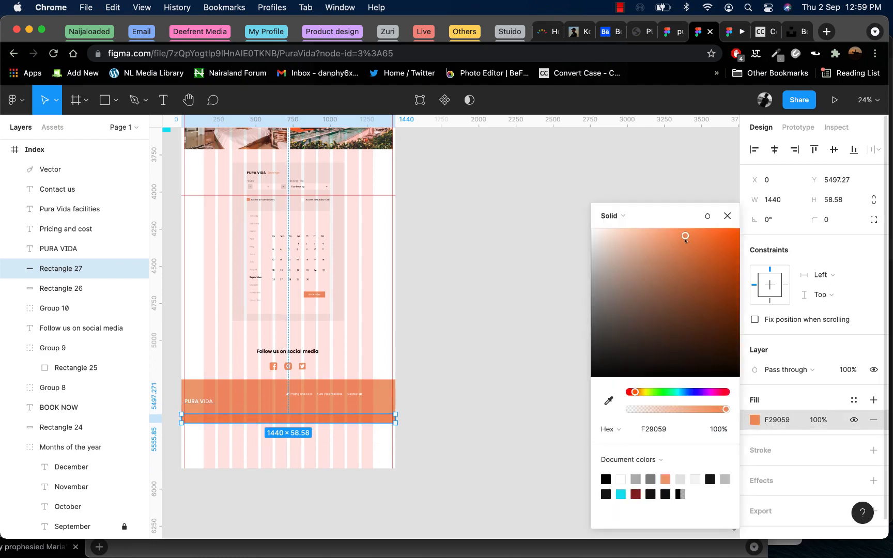
left_click(528, 329)
- Move the price-tag icon and three footer links together so they end at the last layout column, roughly level with the PURA VIDA logo text
scroll(311, 413, "up", 5)
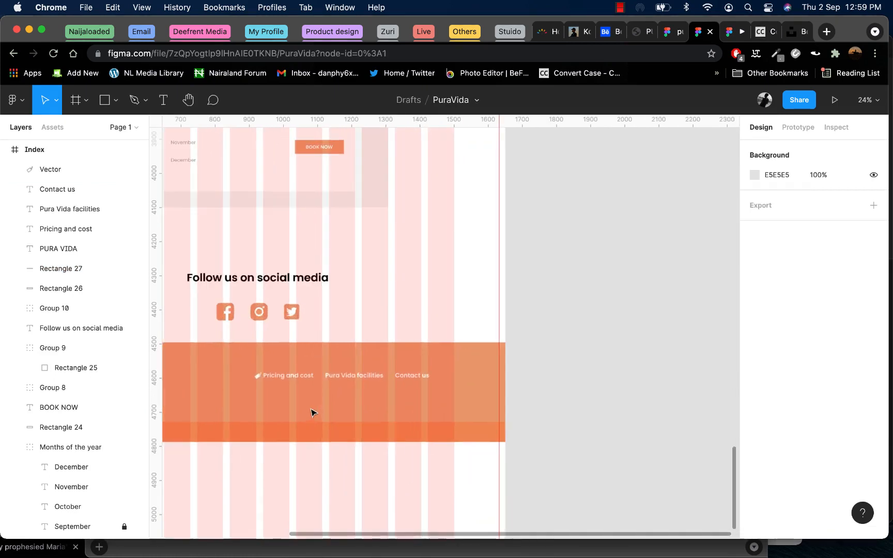
left_click(364, 377)
left_click(422, 378, "shift")
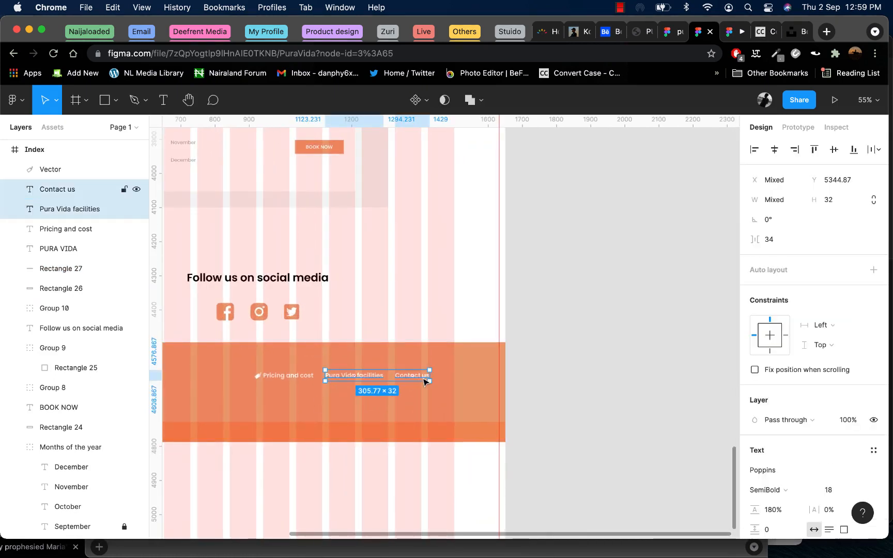
left_click(298, 381, "shift")
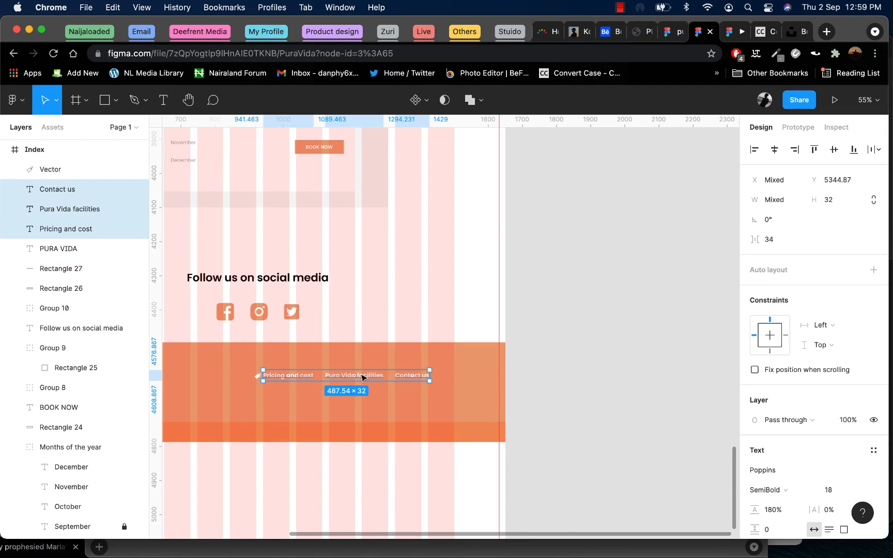
scroll(402, 379, "down", 8)
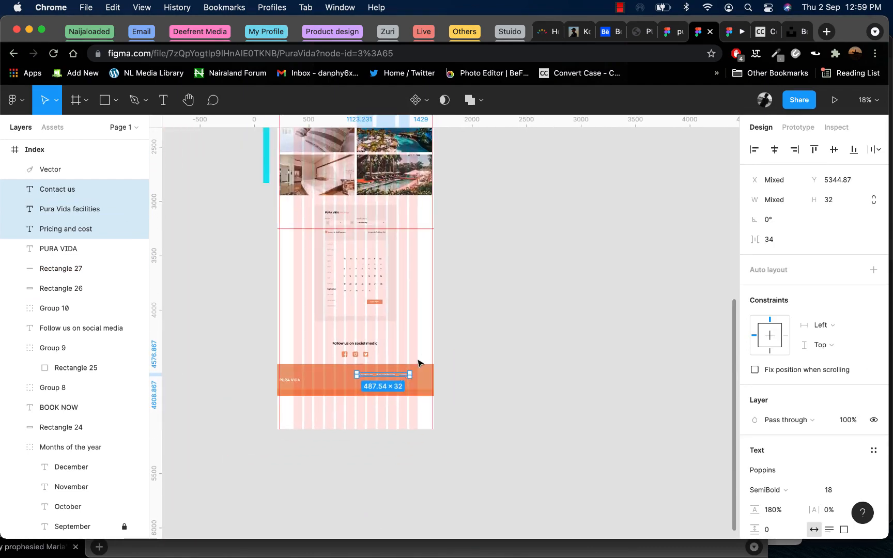
scroll(393, 369, "up", 5)
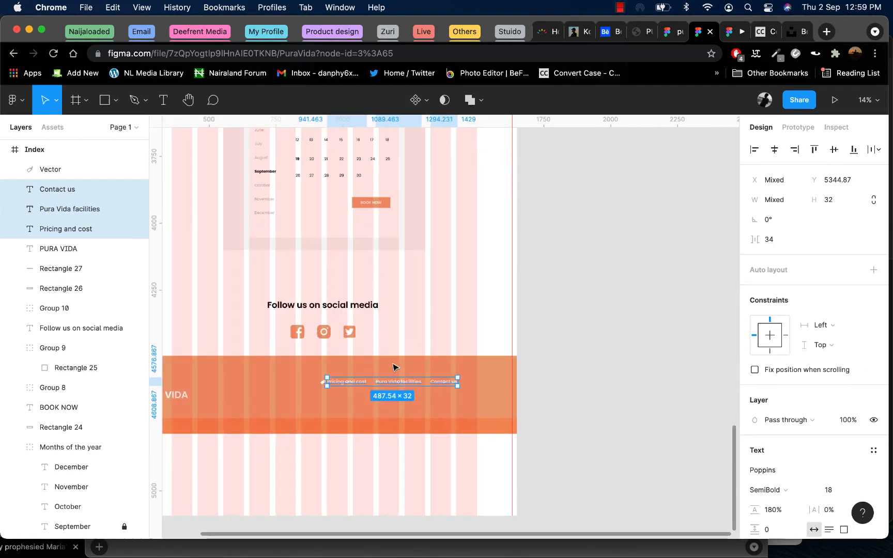
left_click_drag(398, 382, 414, 383)
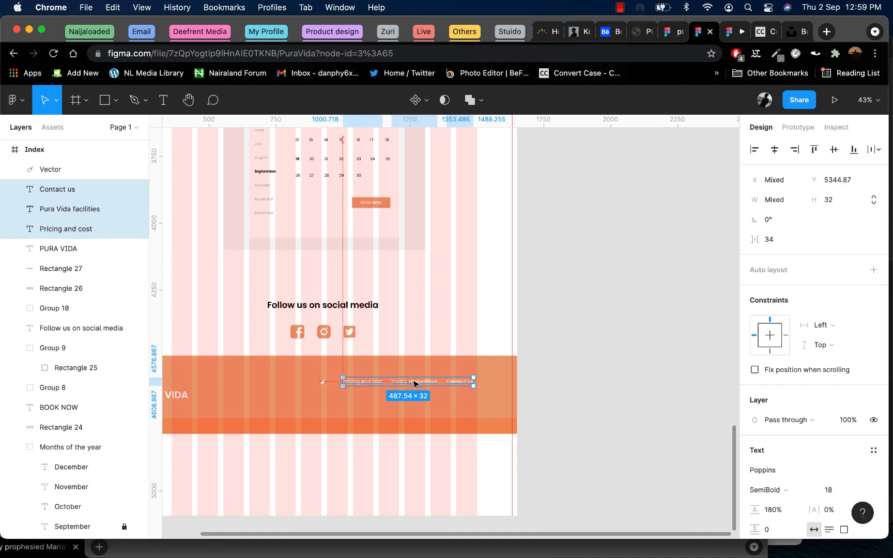
key("super+z")
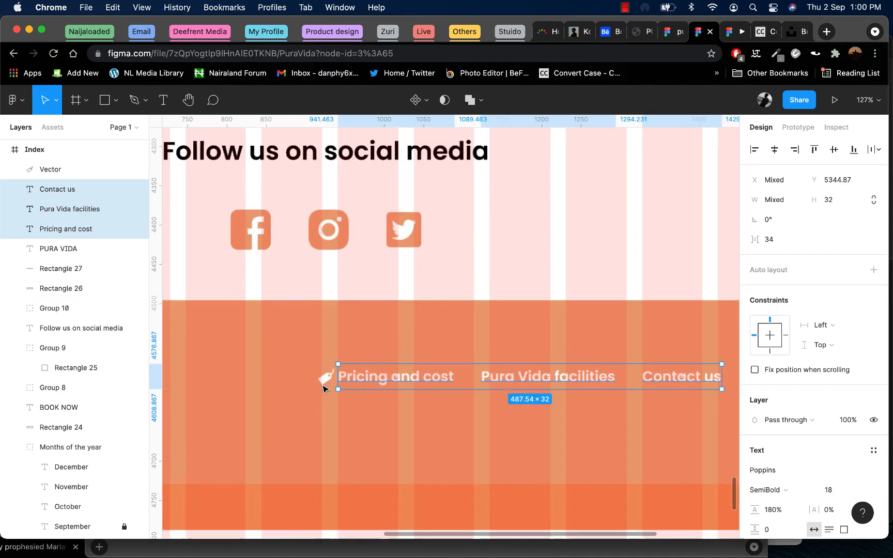
scroll(320, 382, "up", 5)
left_click(326, 378, "shift")
scroll(391, 380, "down", 5)
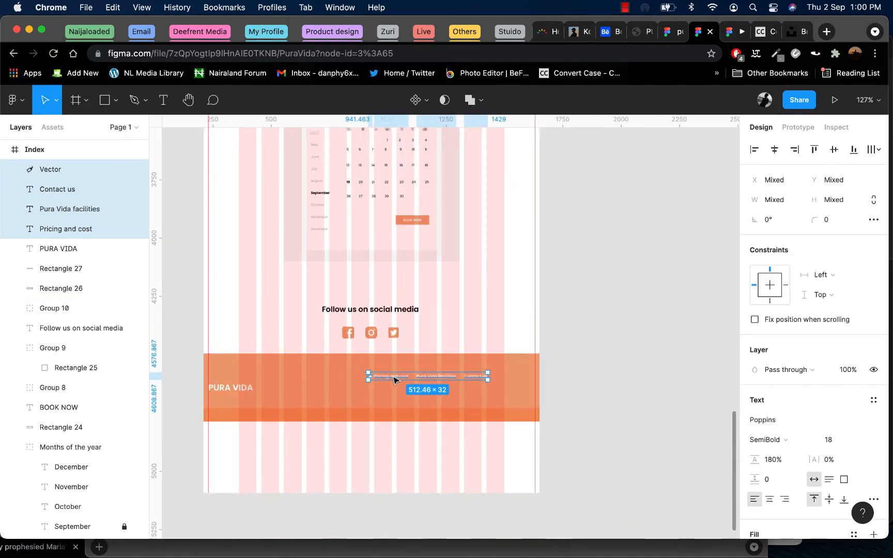
mouse_move(428, 381)
left_mouse_down()
mouse_move(443, 381)
mouse_move(443, 389)
left_mouse_up()
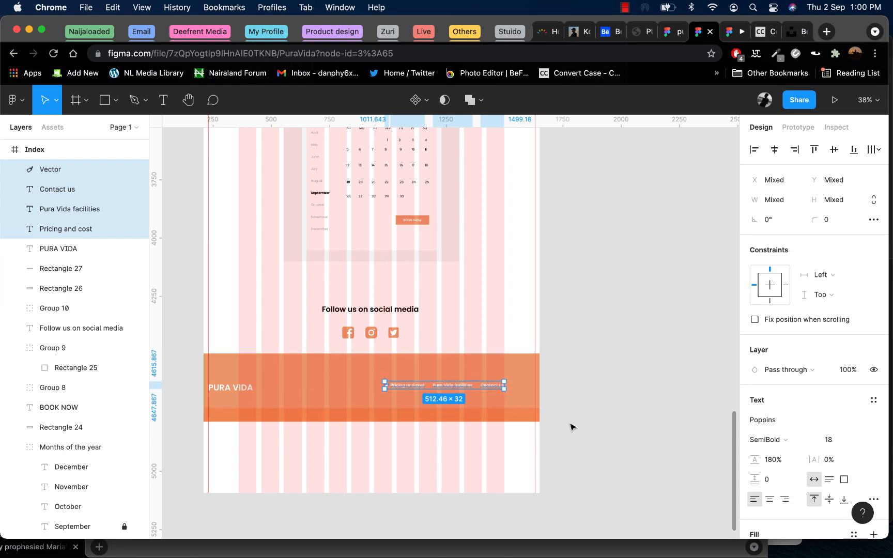
- Duplicate the Contact us link onto the darker footer strip and centre the copy horizontally on the strip
left_click(591, 418)
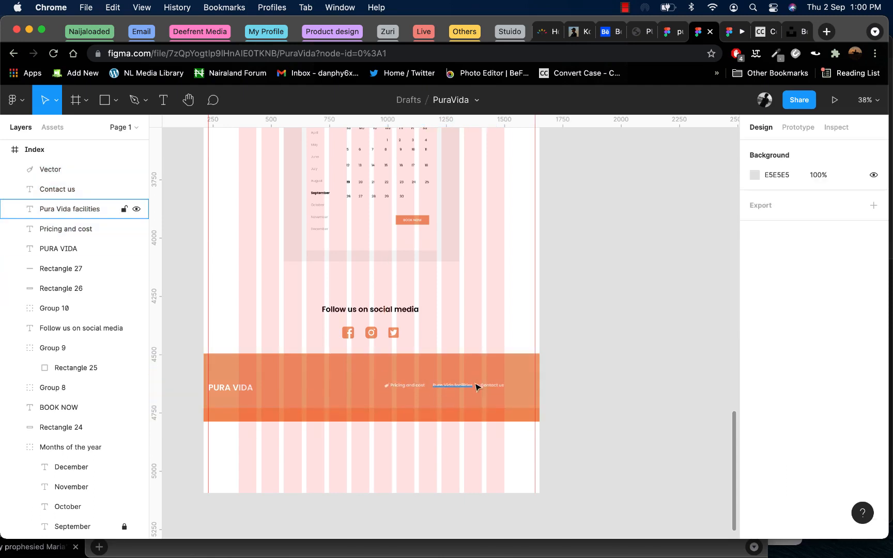
left_click(492, 387)
left_click_drag(494, 387, 357, 418)
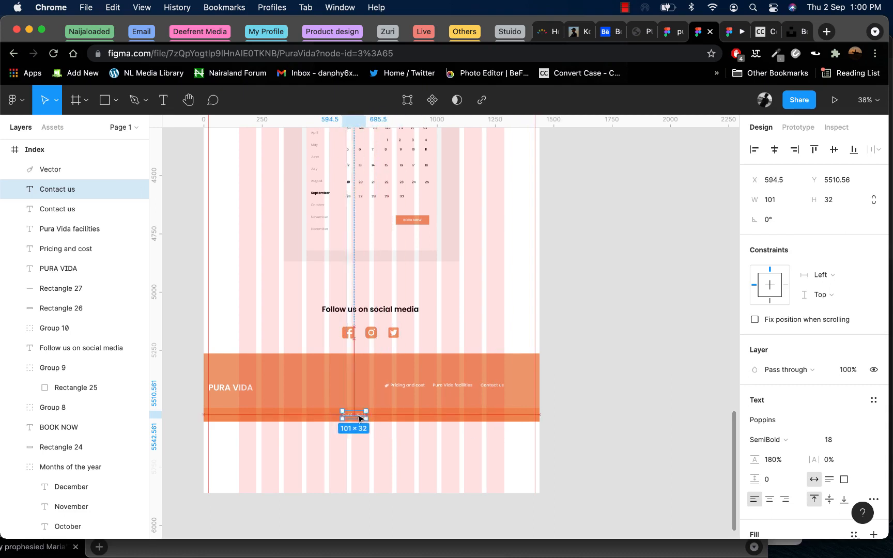
left_click(385, 418, "shift")
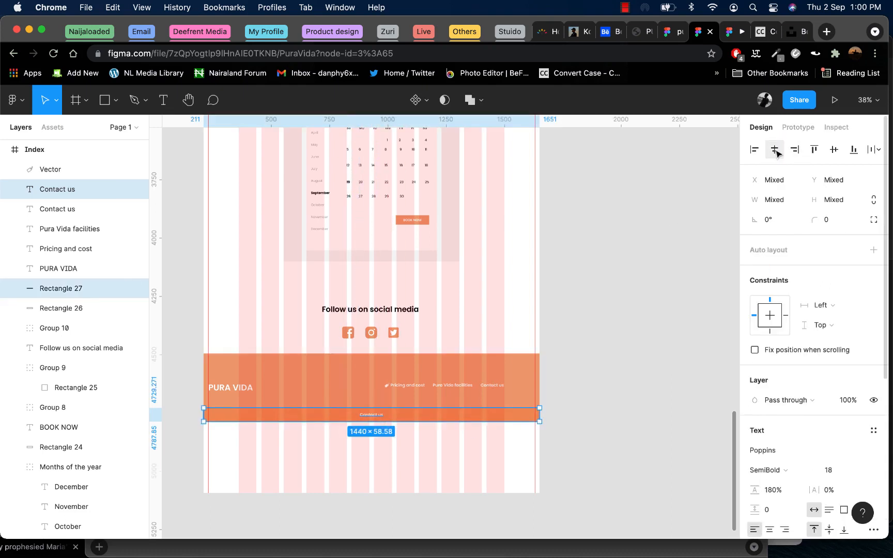
- Change the copied text on the footer strip to PURAVIDA 2022 and centre it horizontally again
left_click(373, 415)
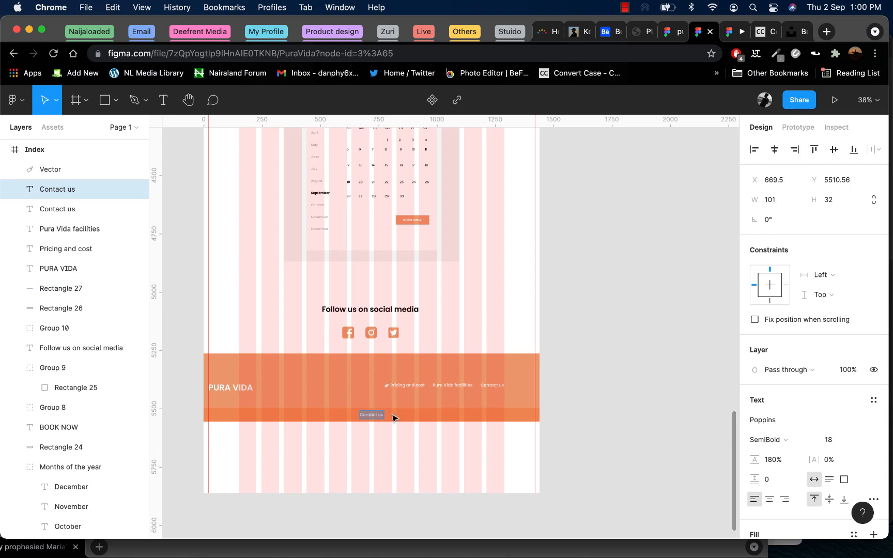
type("PURAVIDA")
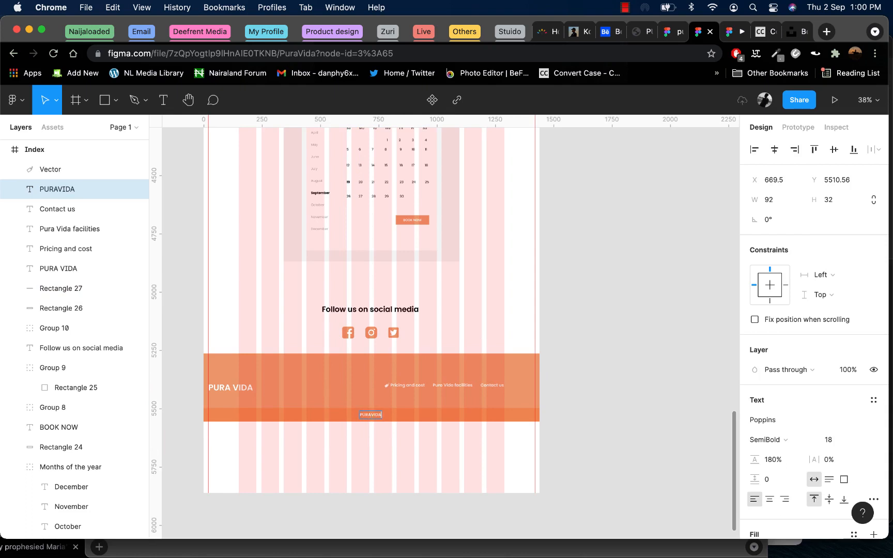
type(" 2022")
key("Escape")
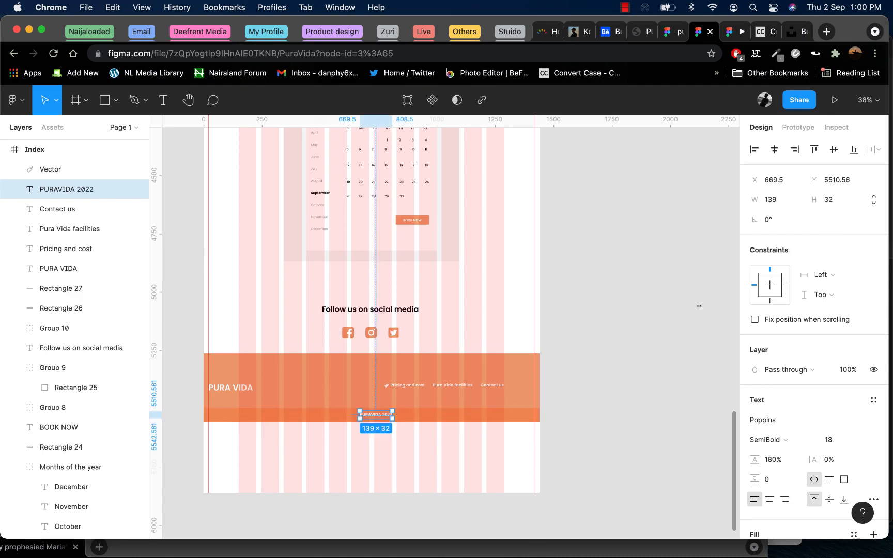
left_click(597, 347)
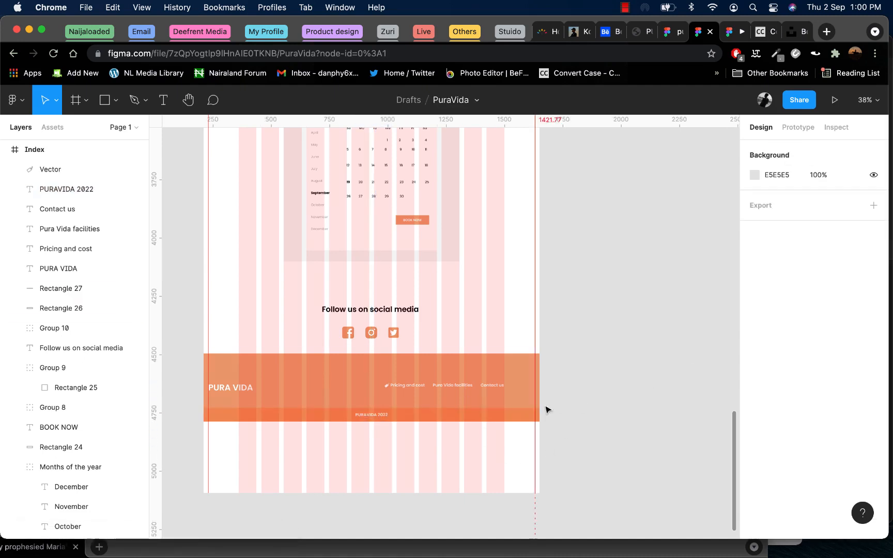
- Shorten the Index frame to a height of 5556 so it ends at the footer strip's lower edge
right_click(395, 437)
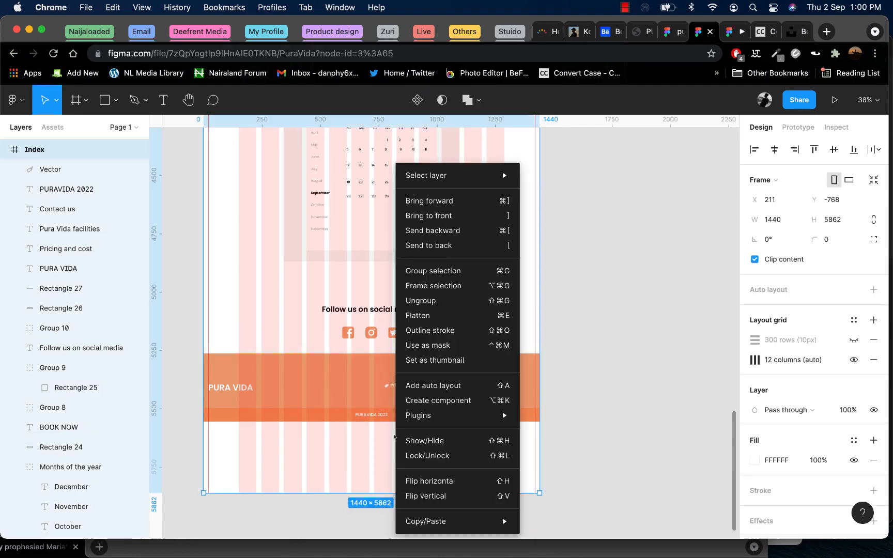
left_click(330, 490)
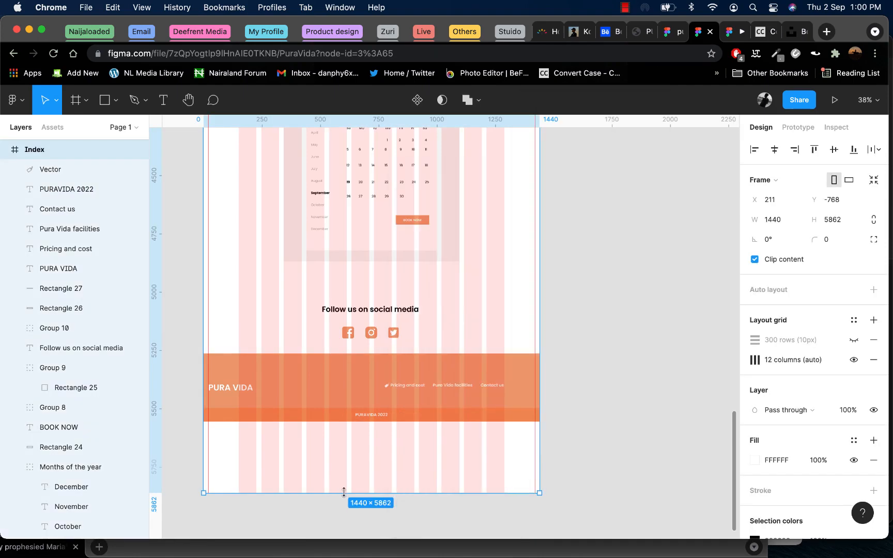
left_click_drag(343, 492, 344, 422)
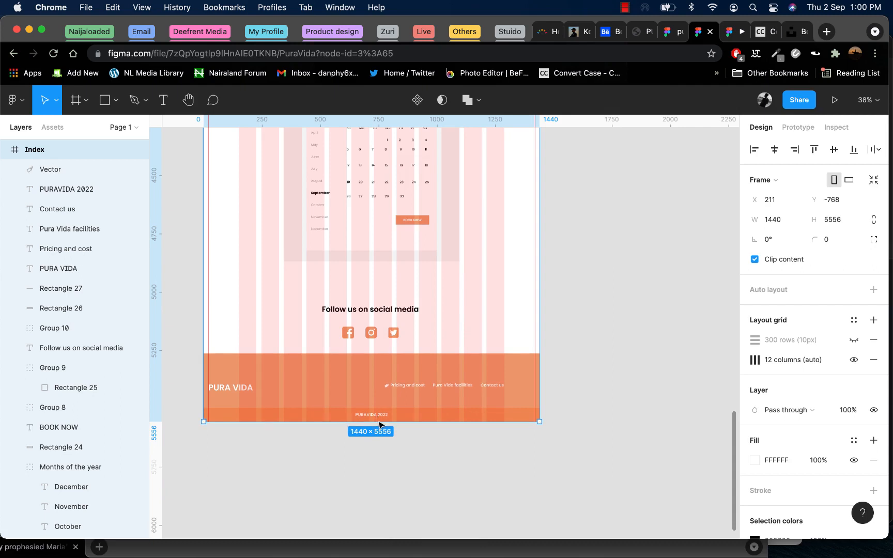
left_click(627, 415)
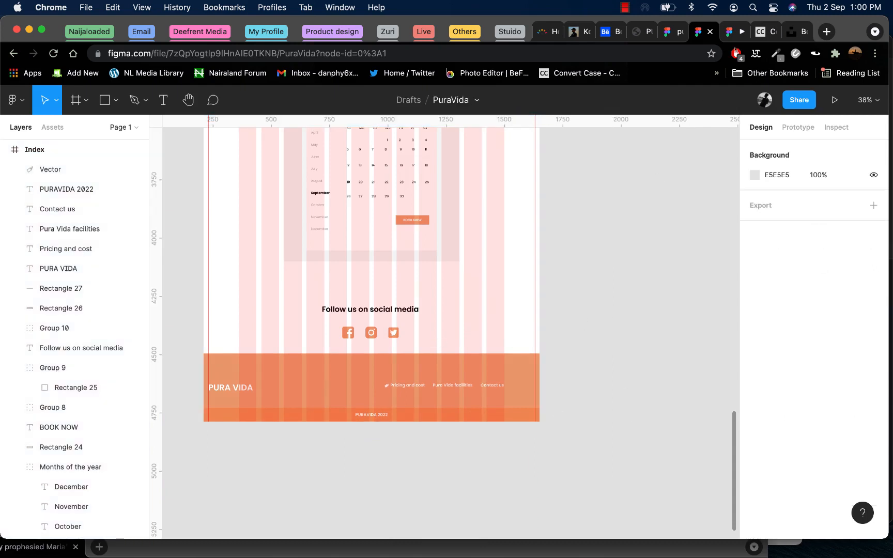
- Review the social media section and the finished footer in the prototype preview, then return to the design file
left_click(738, 30)
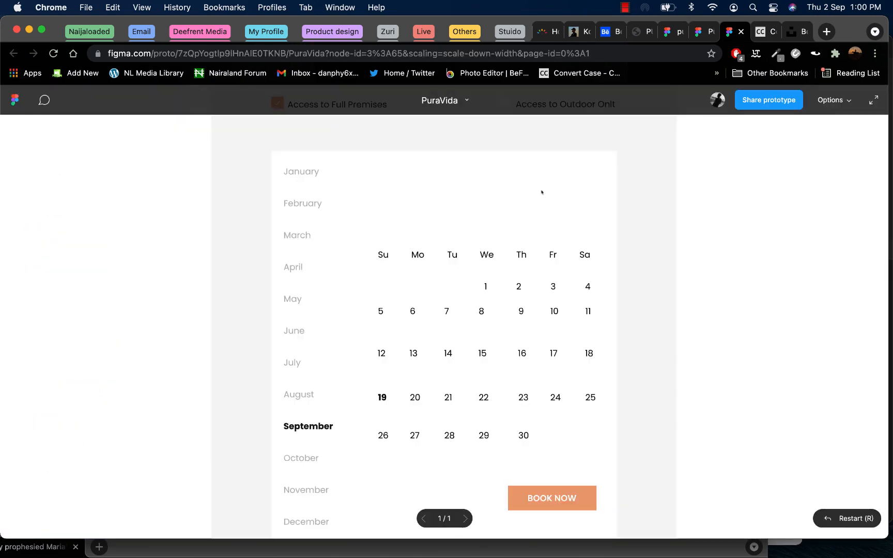
scroll(546, 321, "down", 15)
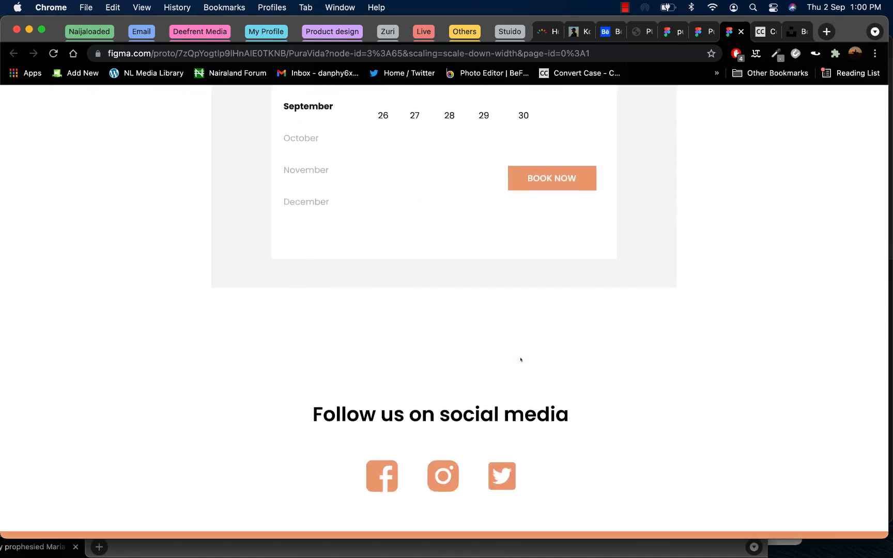
scroll(463, 265, "down", 2)
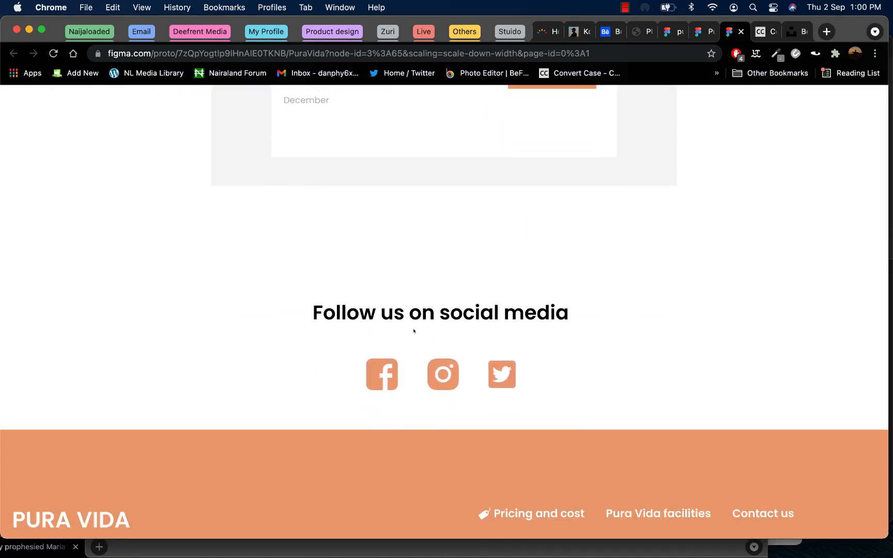
scroll(414, 331, "down", 3)
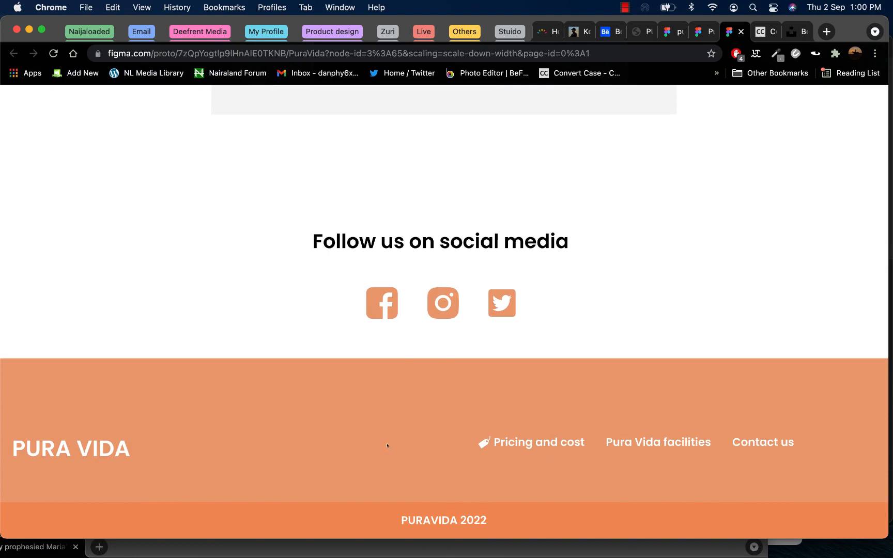
scroll(390, 321, "up", 3)
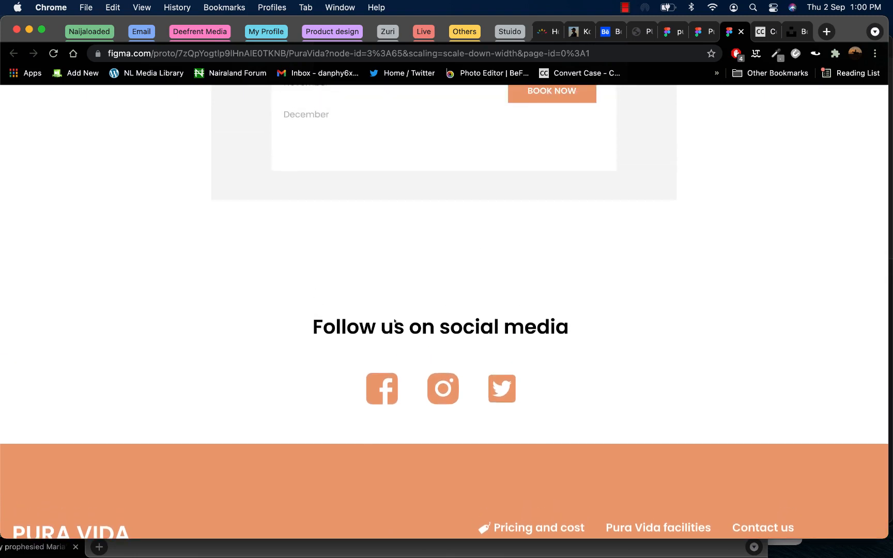
left_click(706, 31)
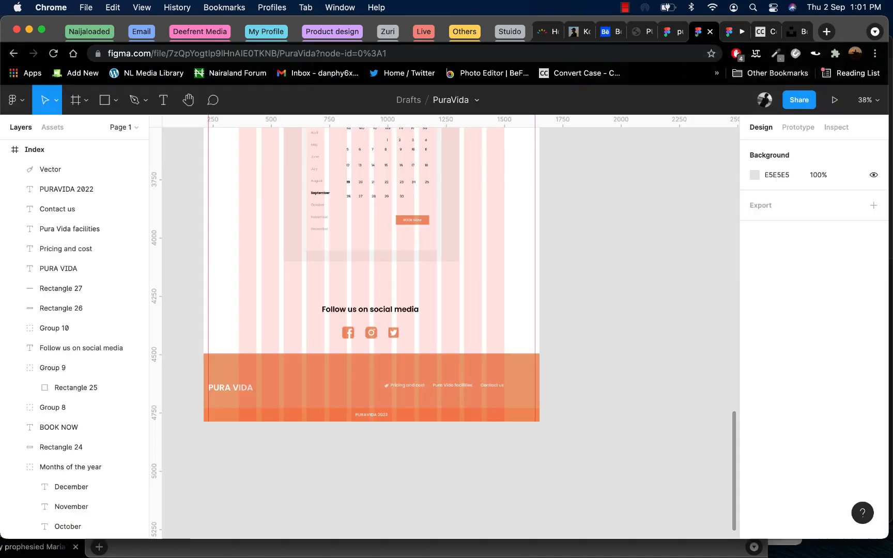
- Scale the social icon group down to about 179 × 38 px and move the whole footer up closer beneath it
left_click(382, 332)
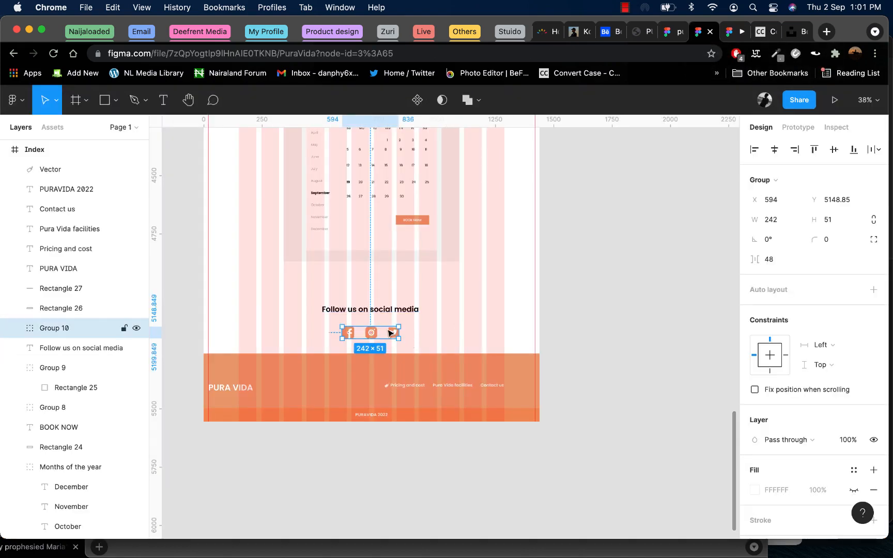
left_click_drag(398, 339, 365, 318)
left_click_drag(599, 497, 208, 348)
left_click_drag(335, 388, 349, 367)
left_click(198, 337)
- Set the footer's PURA VIDA logo text to size 20 and move it down roughly level with the footer links
left_click(228, 368)
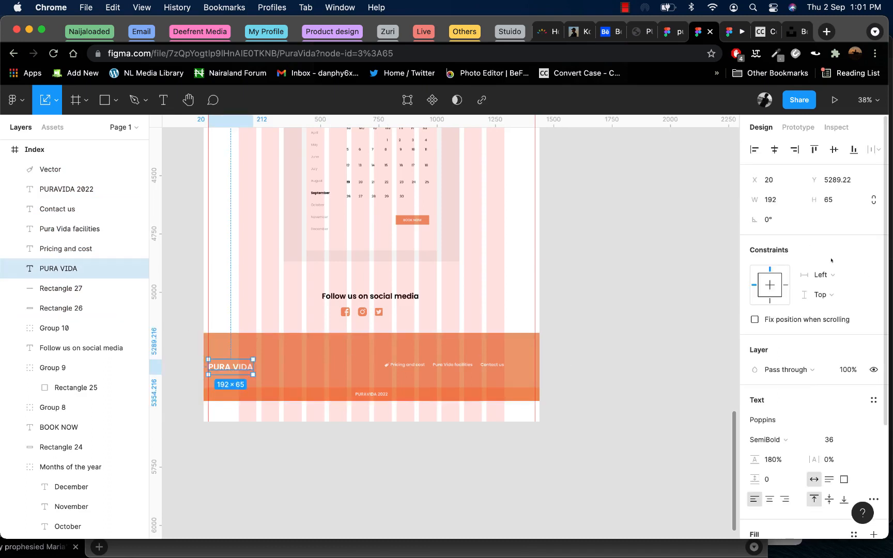
left_click(827, 440)
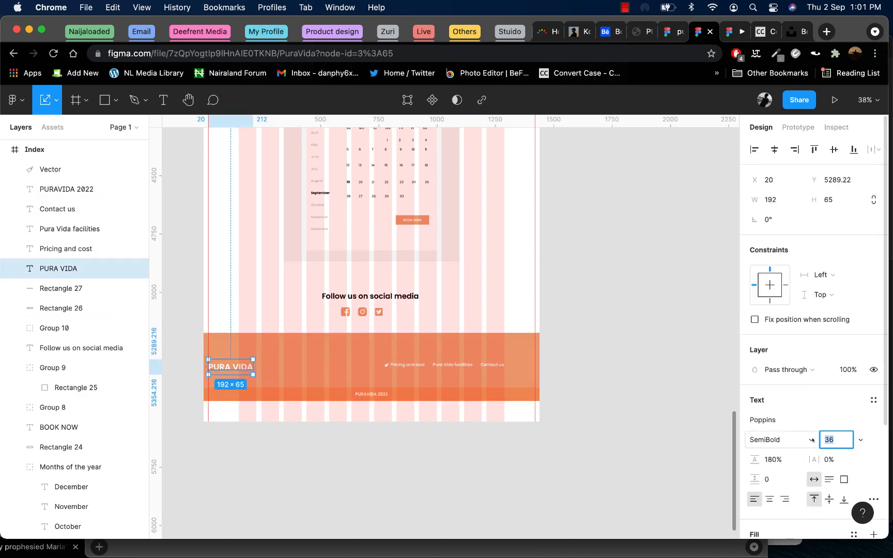
key("Return")
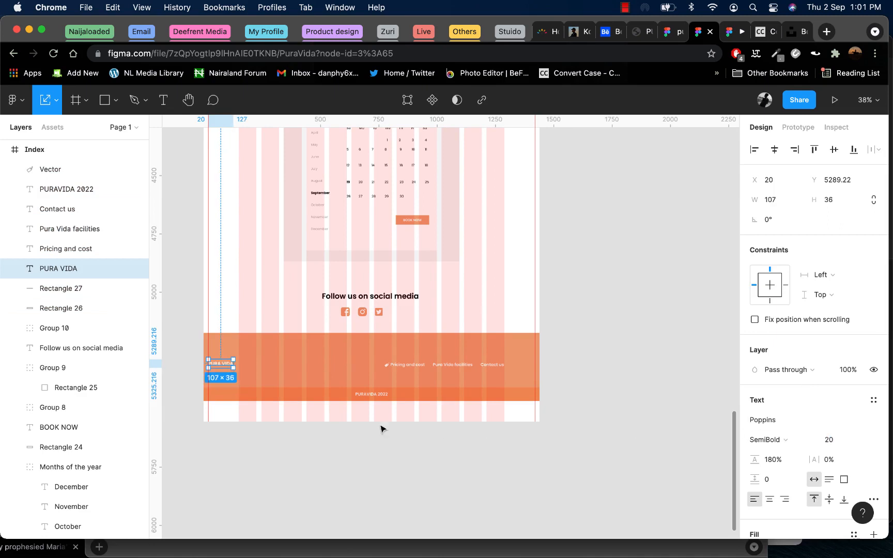
left_click_drag(221, 368, 222, 372)
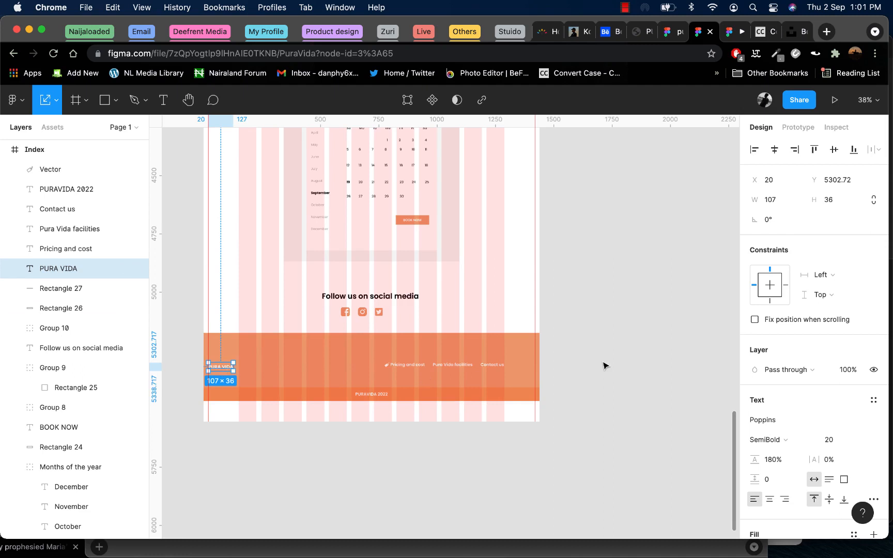
- Reduce the Index frame's height to 5468 so it ends flush with the raised footer
right_click(518, 407)
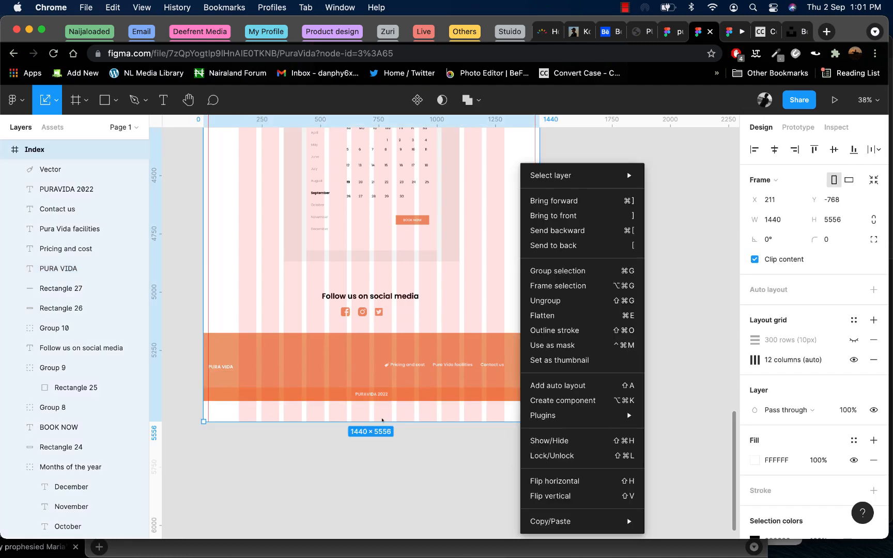
left_click(382, 422)
left_click_drag(376, 405, 359, 401)
key("super+z")
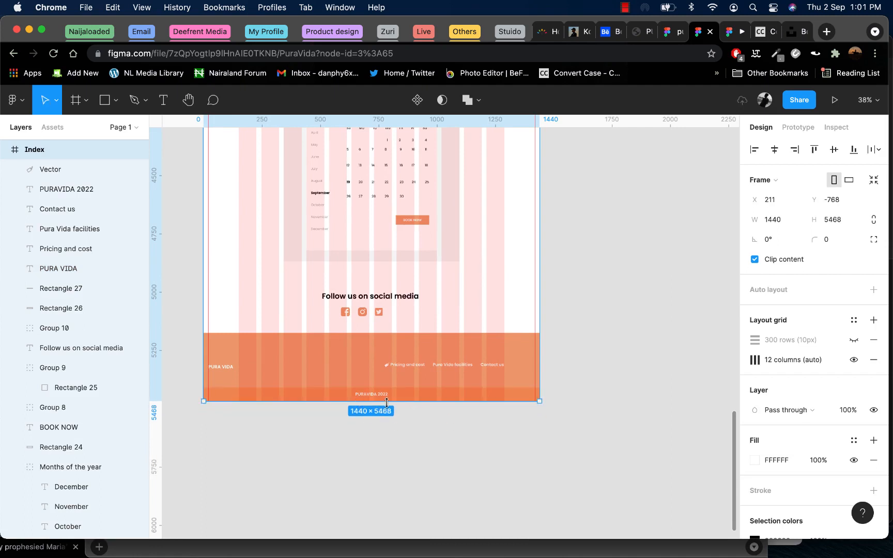
left_click(546, 286)
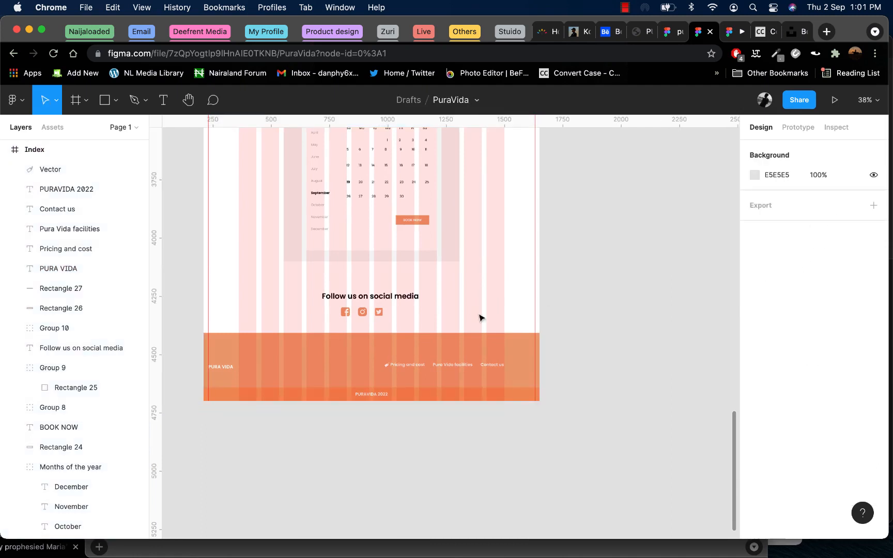
- Centre the social icon group and the Follow us on social media heading horizontally on the page
left_click(457, 369)
left_click(601, 340)
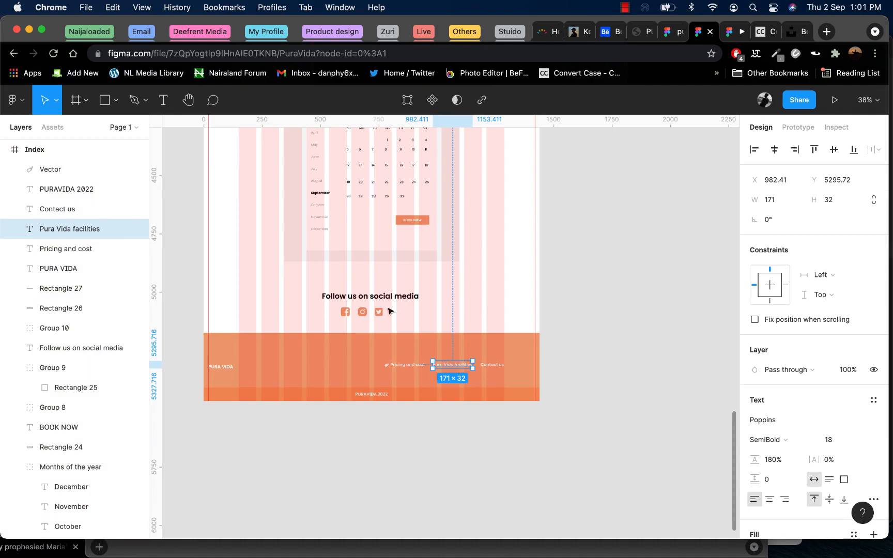
left_click(349, 312)
left_click(774, 149)
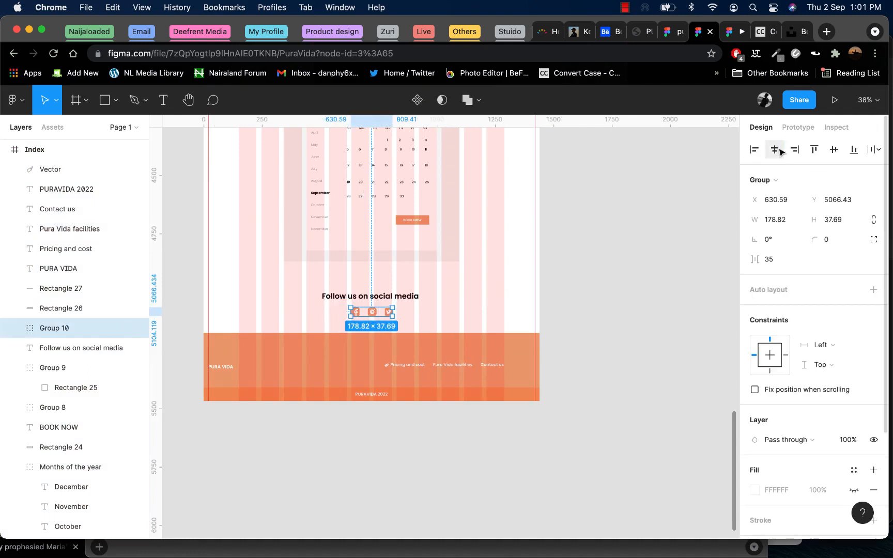
left_click(397, 296)
double_click(396, 296)
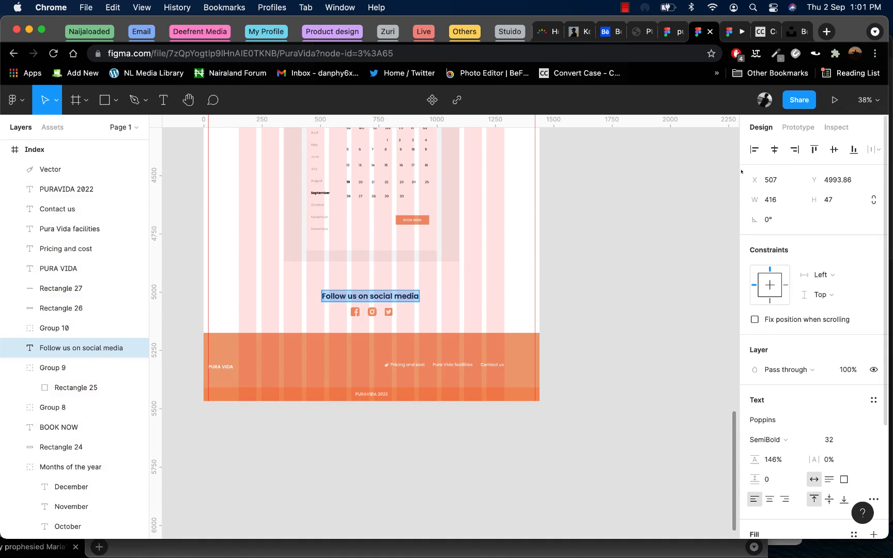
left_click(774, 149)
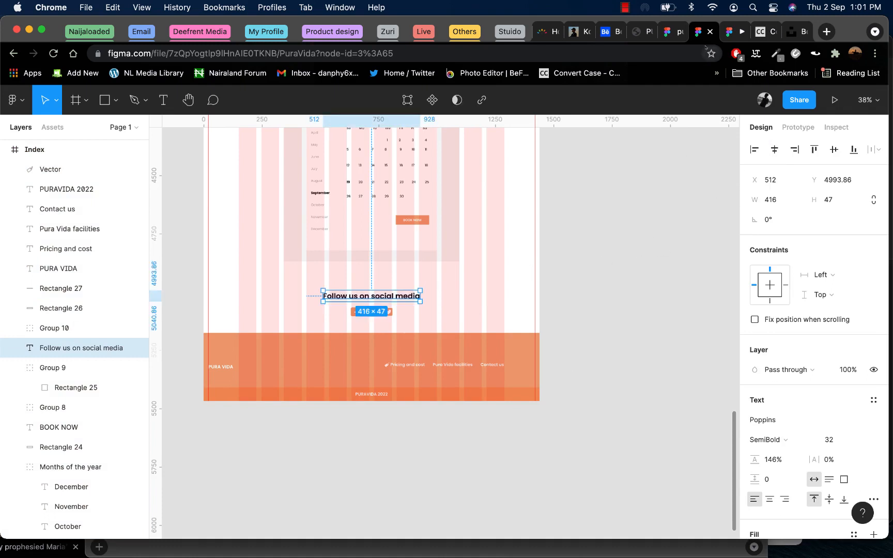
- Review the whole page in the prototype preview, from the footer up to the hero section
left_click(731, 32)
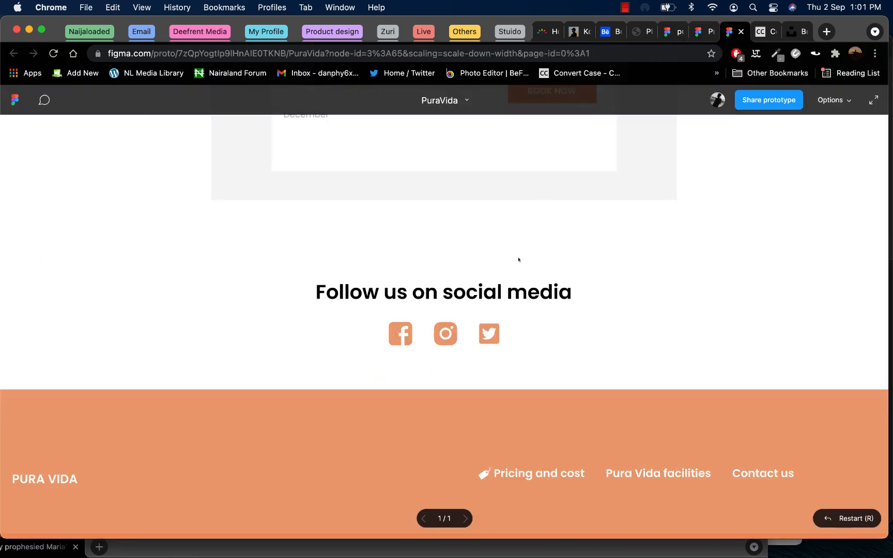
scroll(519, 260, "up", 15)
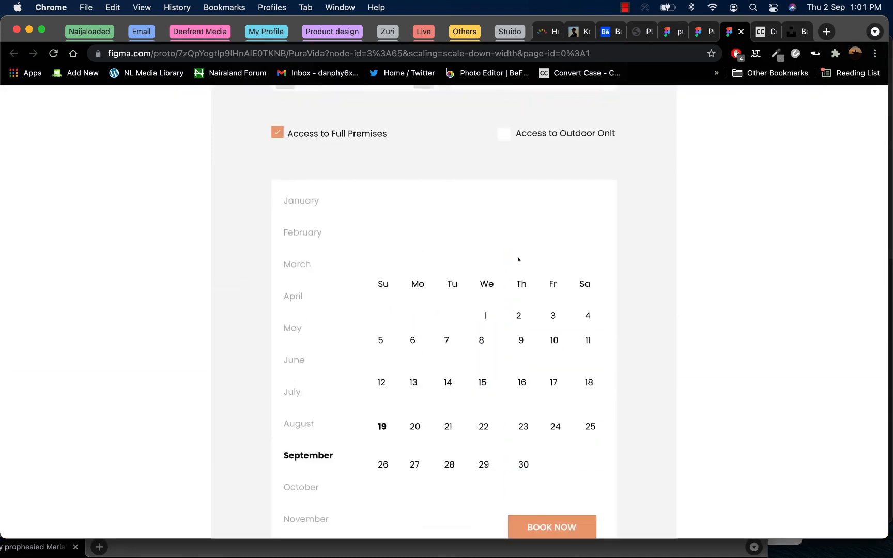
scroll(518, 259, "up", 10)
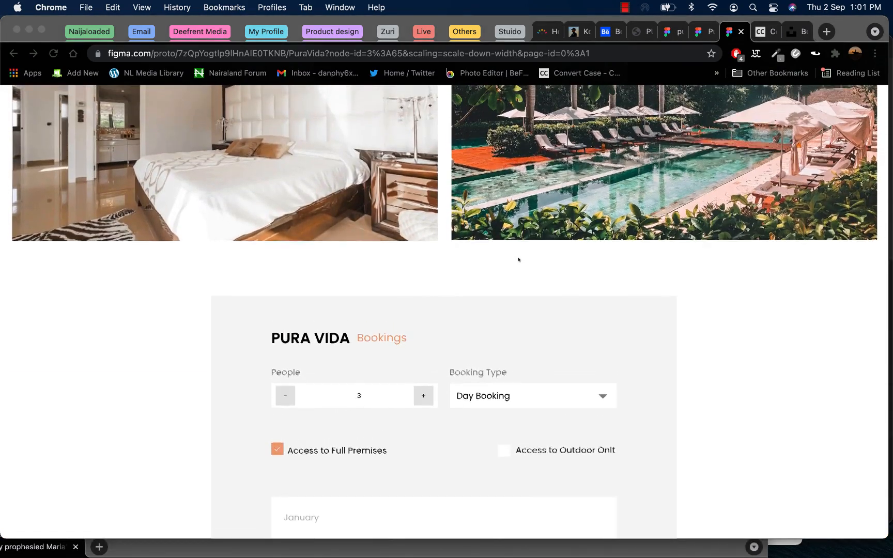
scroll(518, 259, "up", 10)
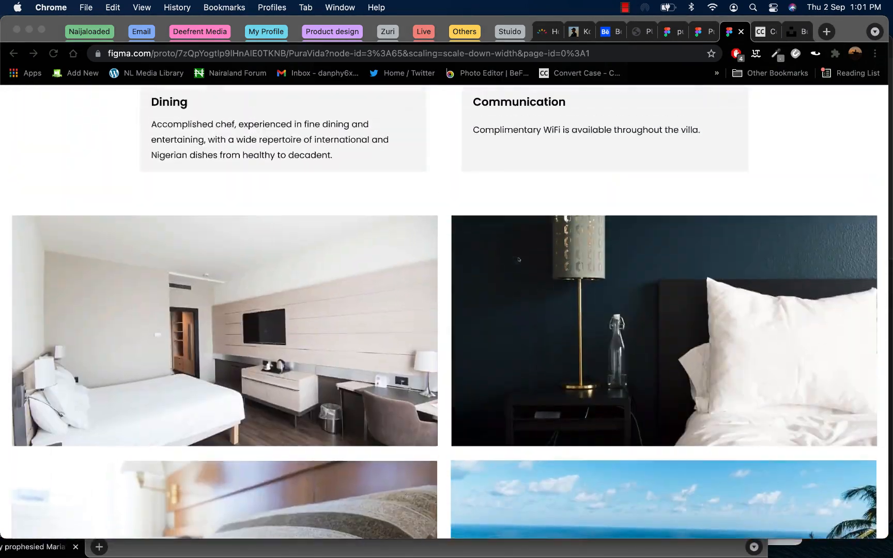
scroll(518, 259, "up", 10)
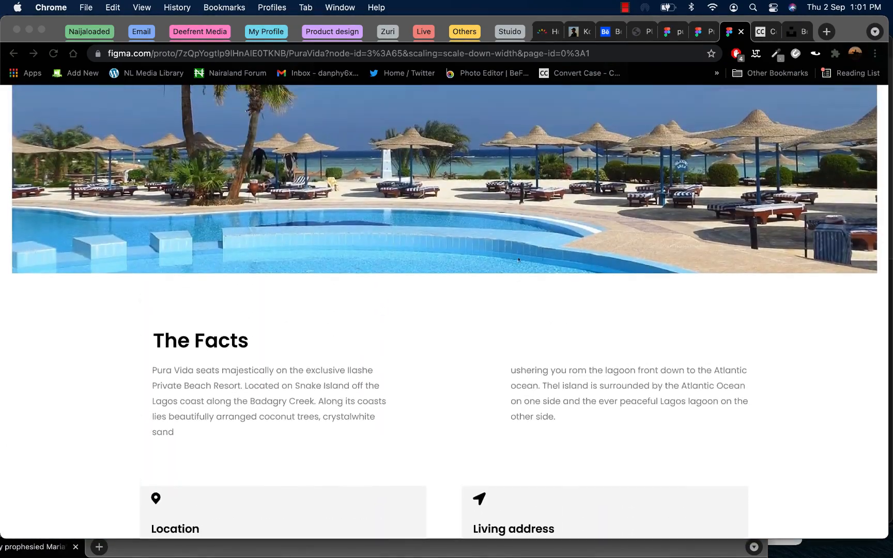
scroll(518, 259, "up", 10)
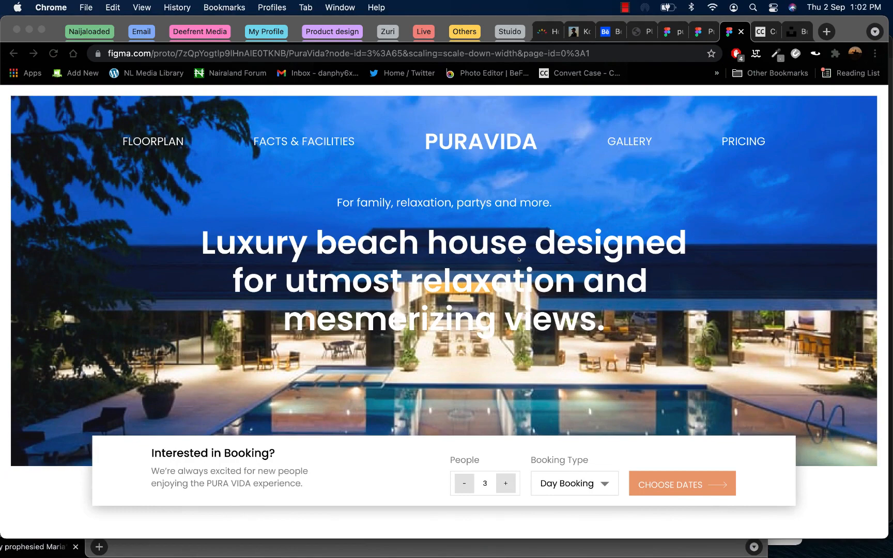
- Check the hero, booking bar and Explore the villa section in the prototype preview
scroll(519, 260, "down", 5)
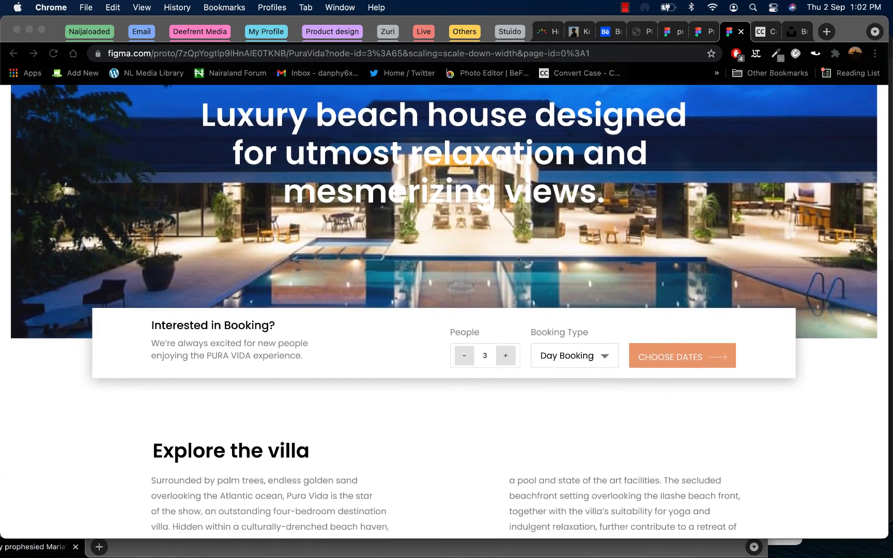
scroll(518, 259, "down", 4)
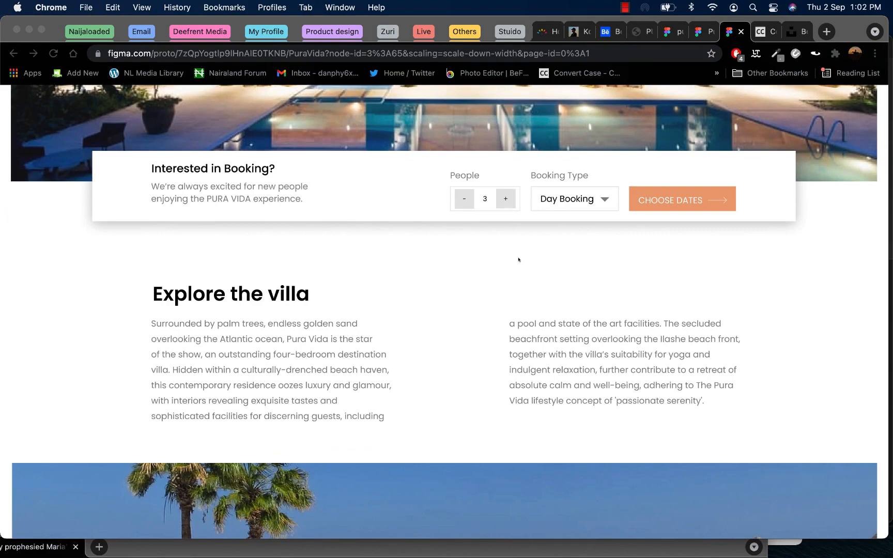
scroll(520, 221, "up", 5)
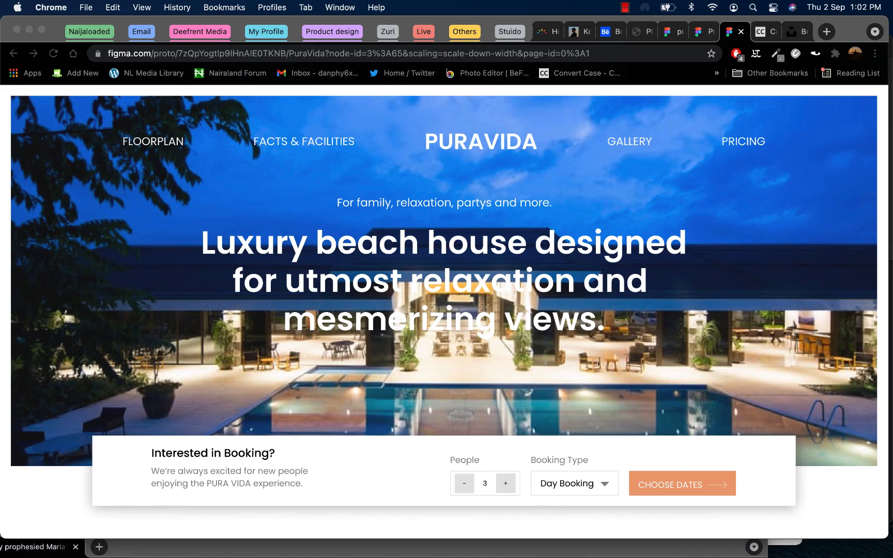
scroll(598, 364, "down", 2)
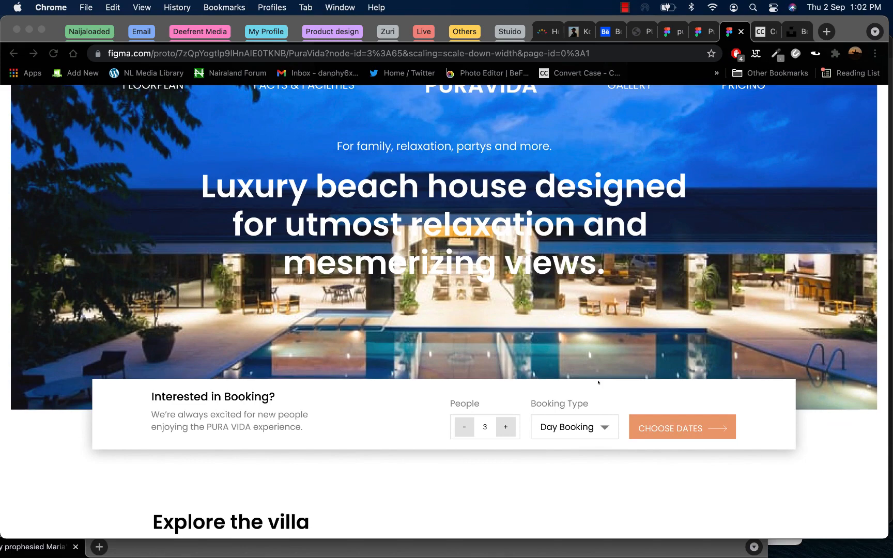
scroll(677, 442, "down", 2)
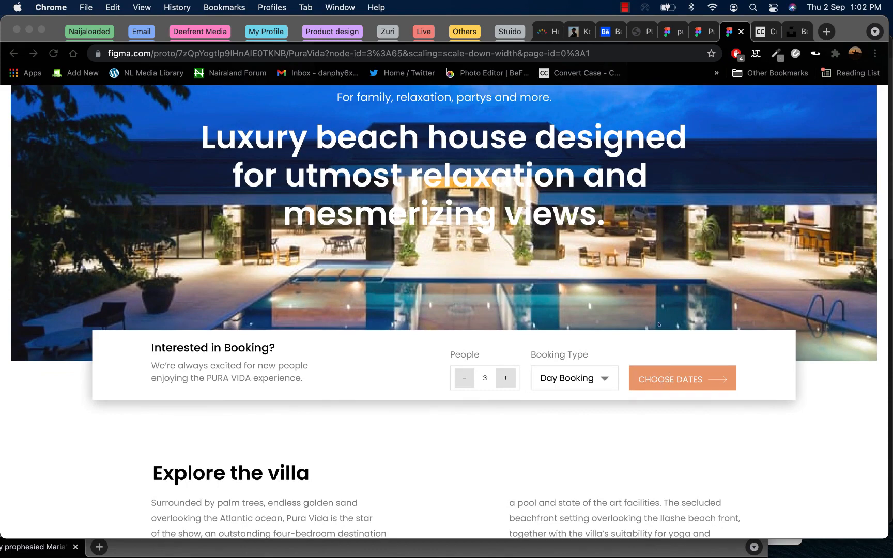
- In the design file, vertically centre the CHOOSE DATES label and arrow within the booking bar's orange button
left_click(698, 32)
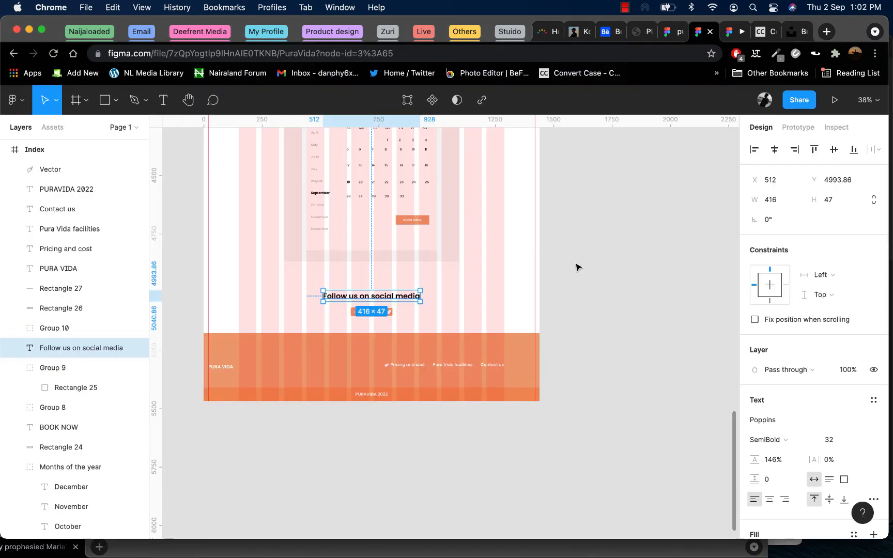
left_click(438, 345)
scroll(438, 345, "up", 3)
scroll(438, 345, "up", 20)
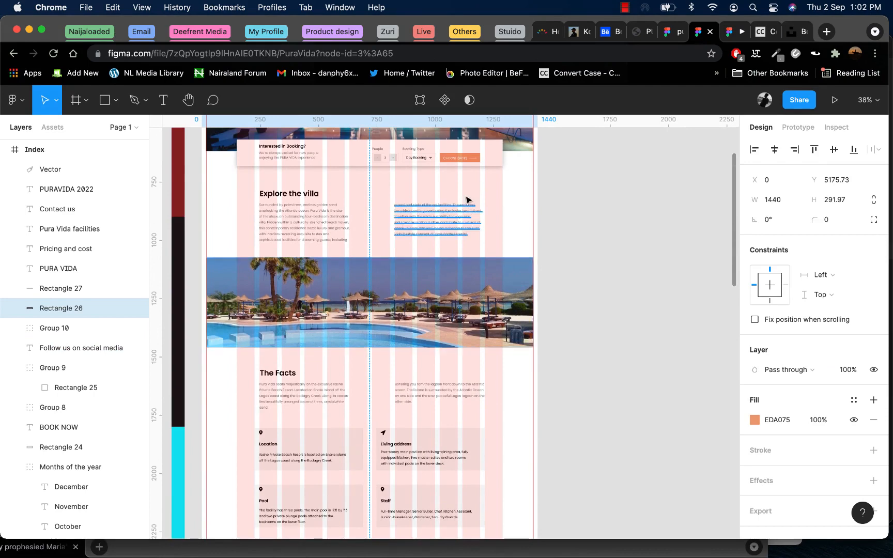
scroll(449, 273, "up", 10)
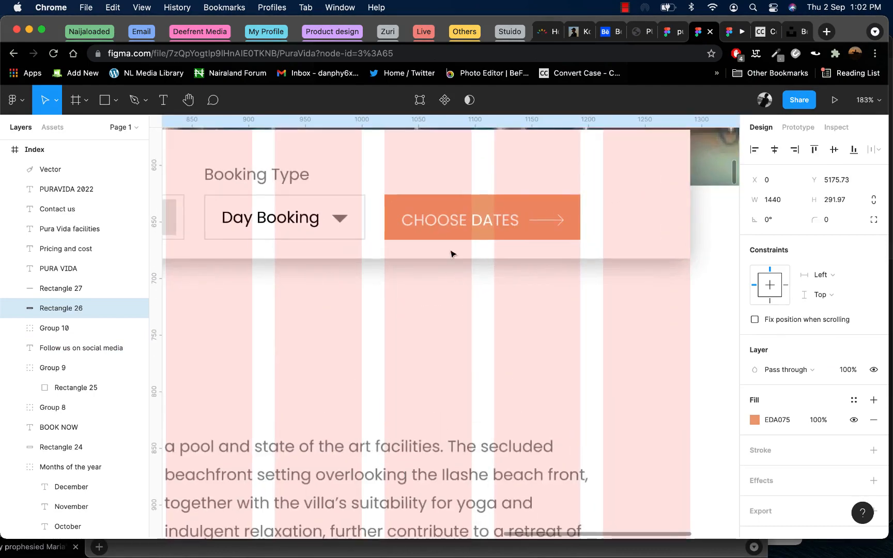
left_click(447, 230)
double_click(447, 230)
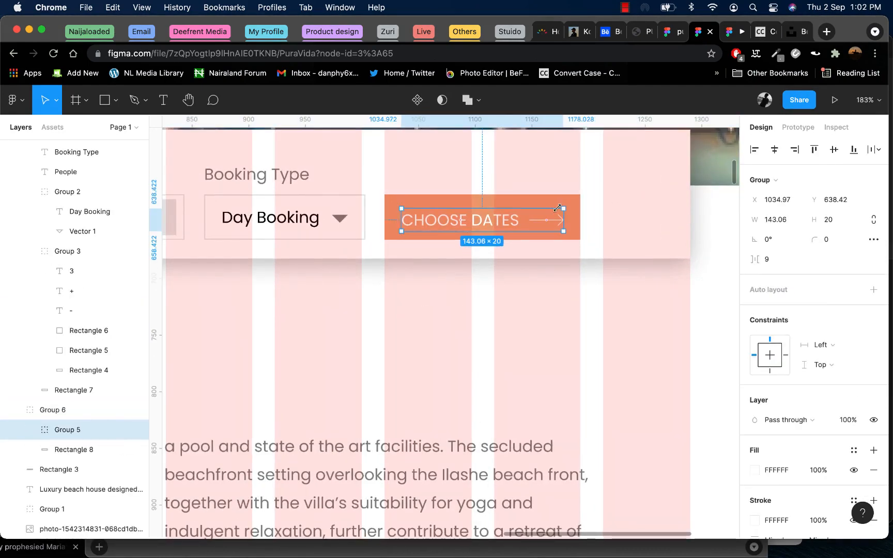
left_click(511, 201, "shift")
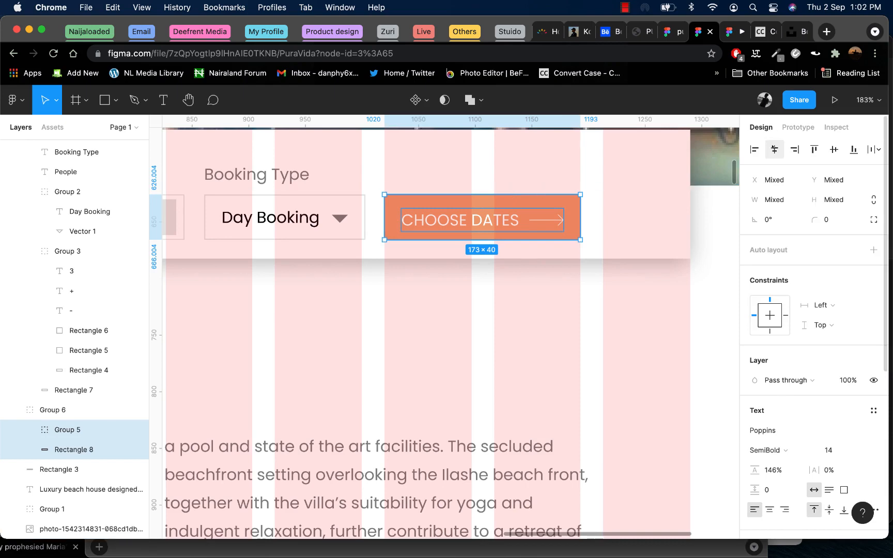
left_click(833, 150)
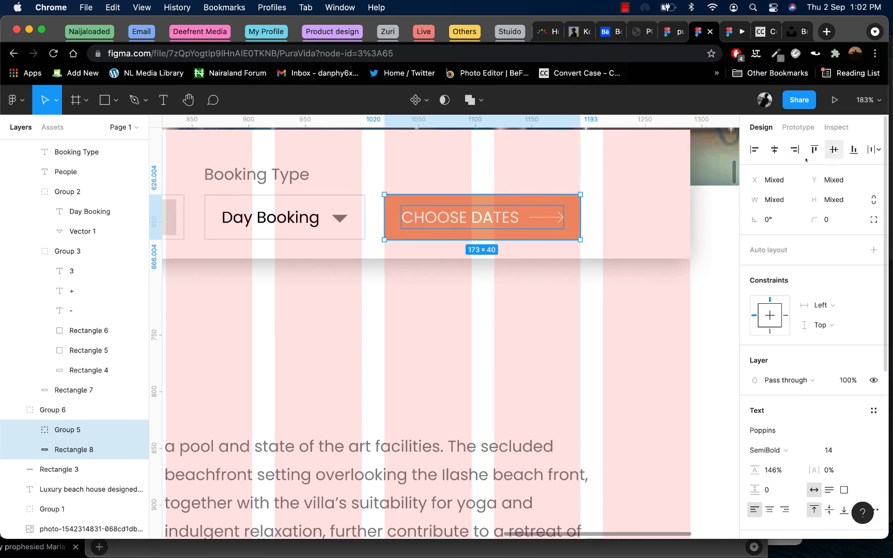
- Review the page in the prototype preview from the hero through The Facts cards to the photo gallery
key("super+alt+Return")
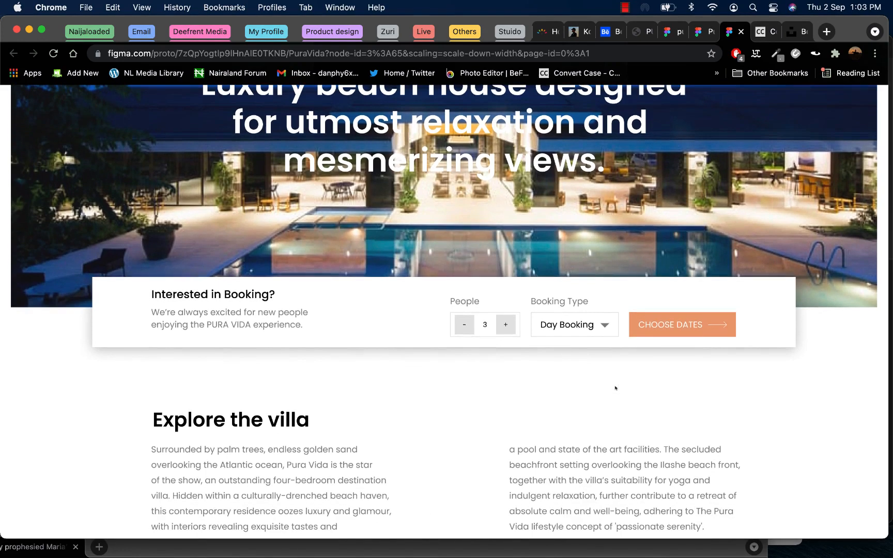
scroll(515, 298, "up", 3)
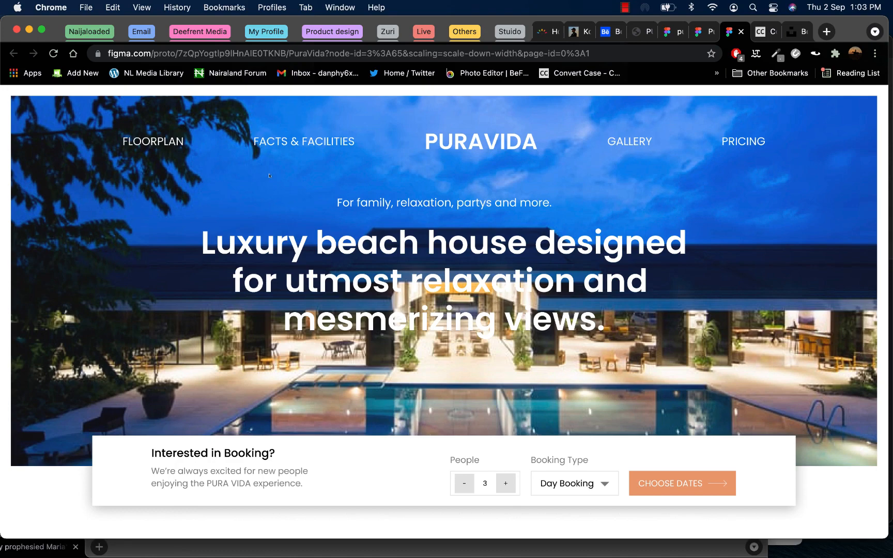
scroll(242, 267, "down", 6)
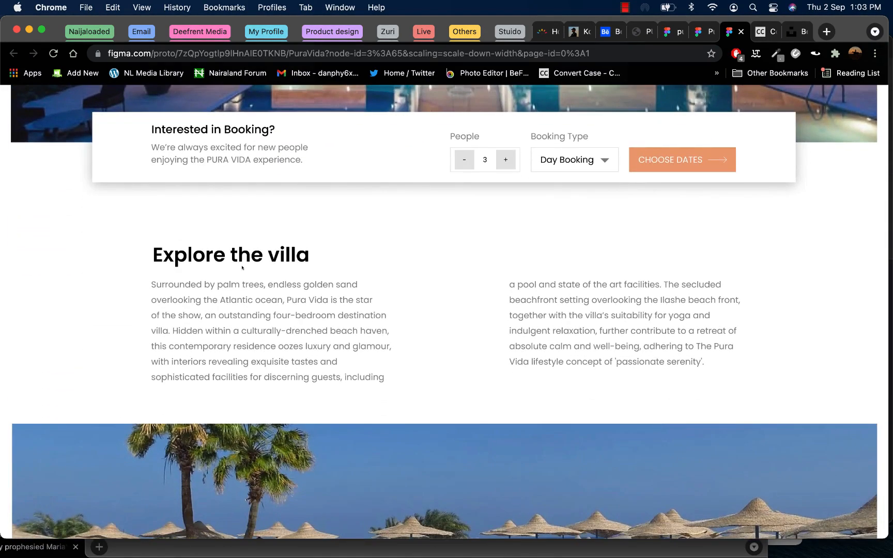
scroll(242, 268, "down", 6)
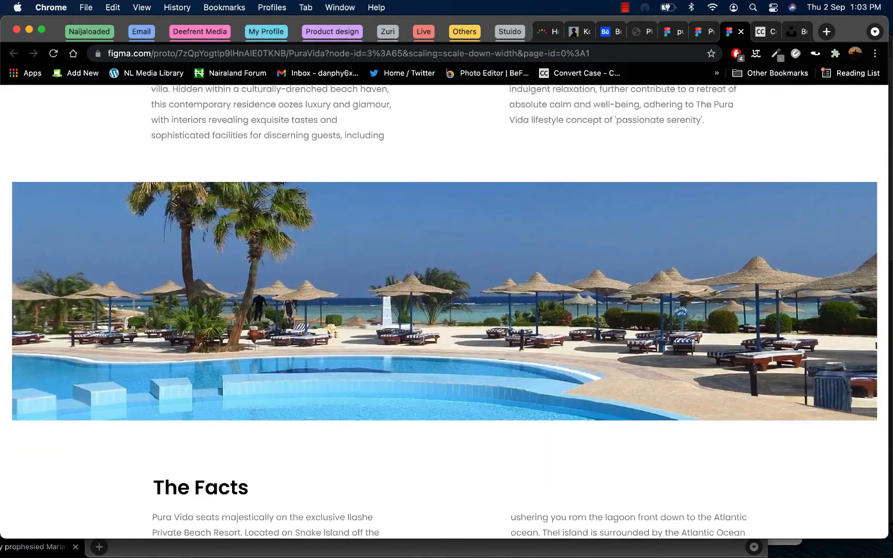
scroll(329, 337, "down", 8)
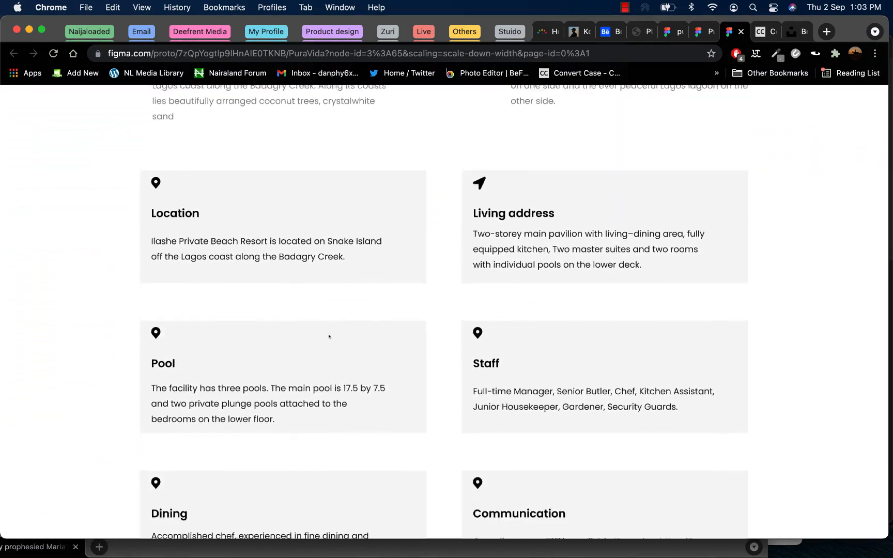
scroll(329, 337, "down", 5)
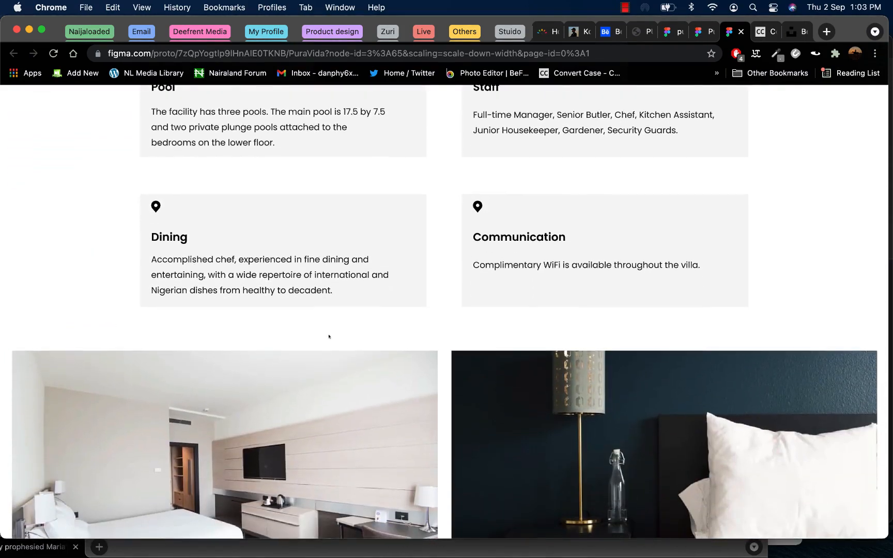
scroll(329, 336, "up", 4)
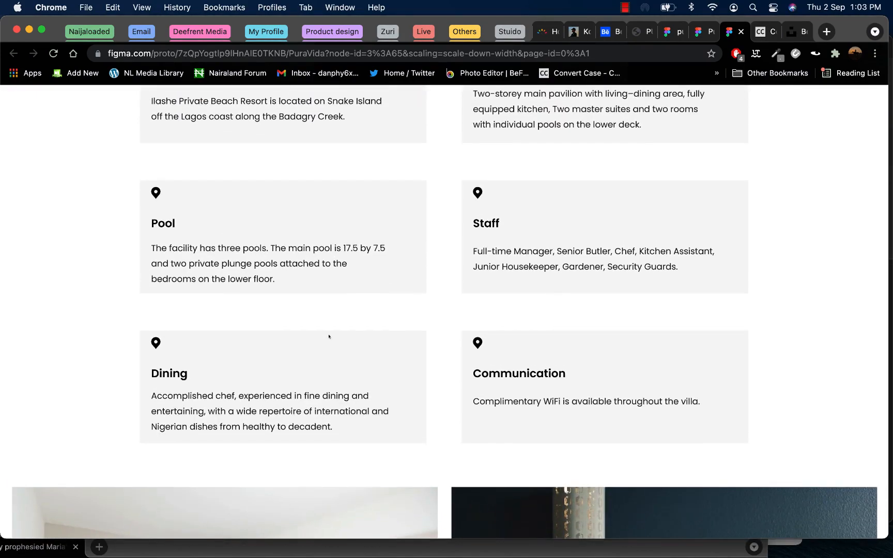
scroll(328, 337, "down", 7)
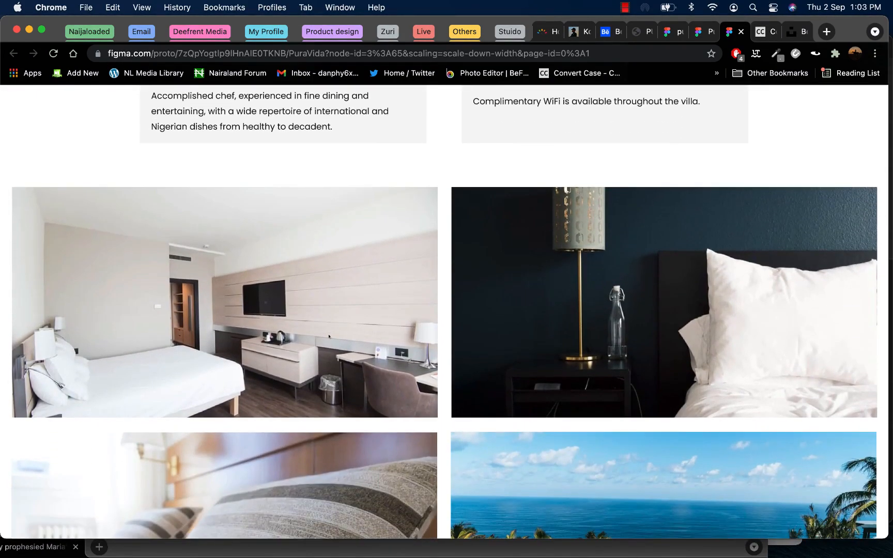
scroll(329, 336, "down", 5)
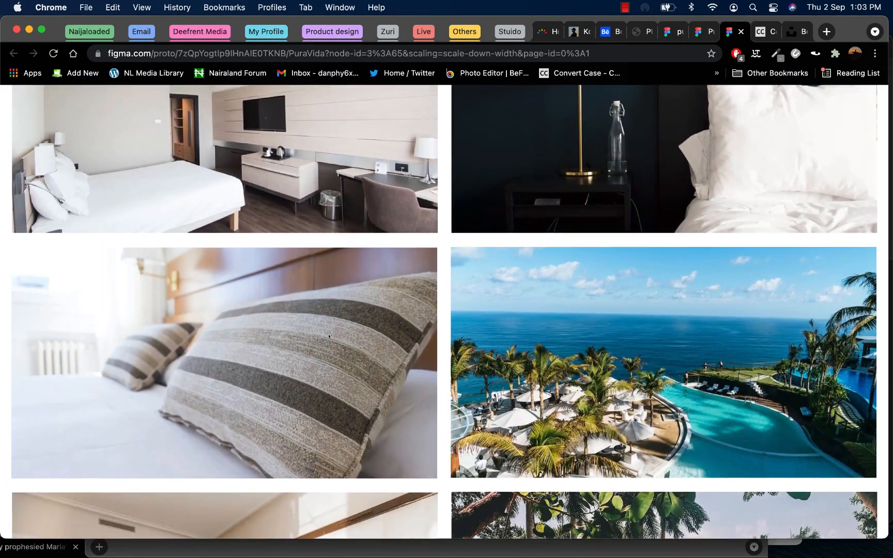
scroll(328, 337, "down", 3)
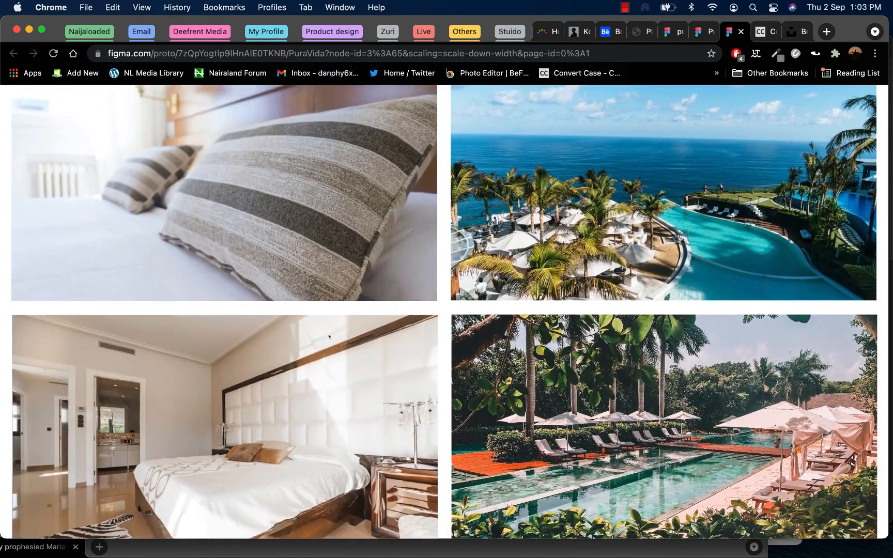
scroll(329, 336, "down", 1)
- Recheck the photo gallery and the PURA VIDA Bookings form in the preview, ending back at the hero
scroll(328, 336, "up", 5)
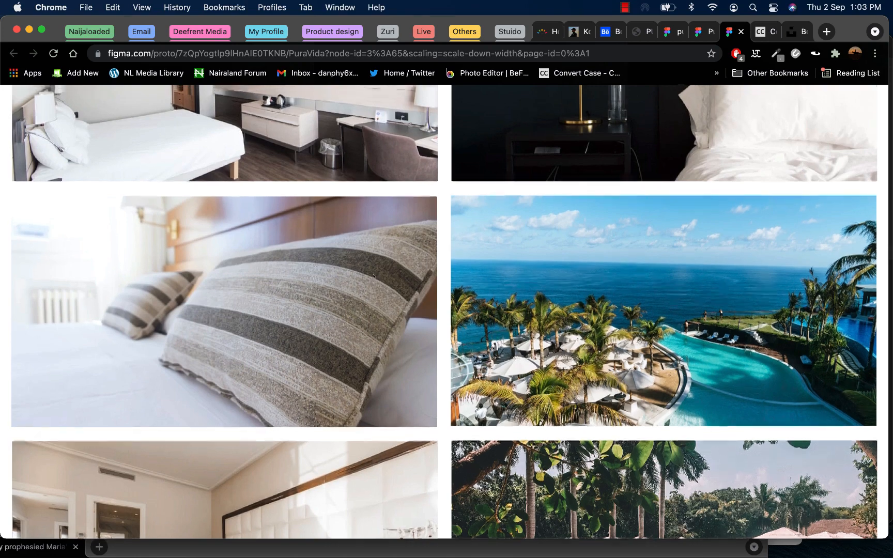
scroll(373, 276, "up", 3)
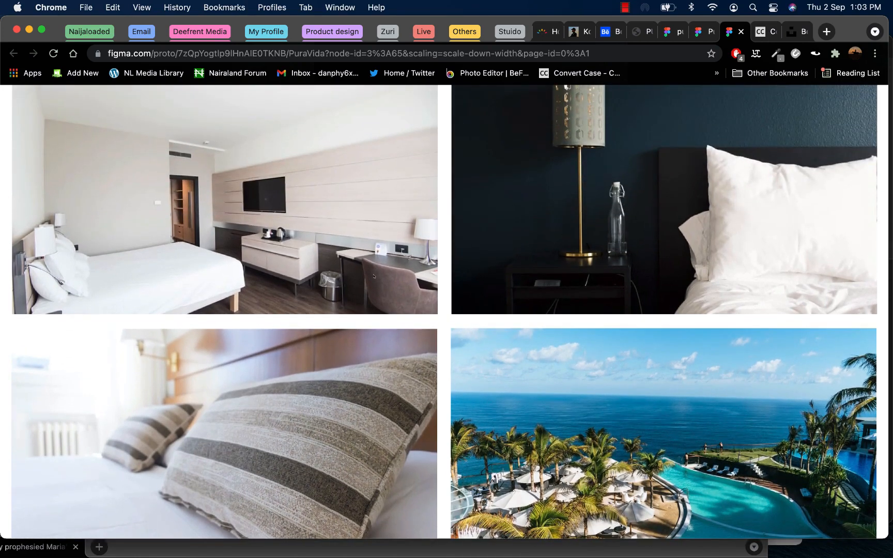
scroll(373, 276, "up", 4)
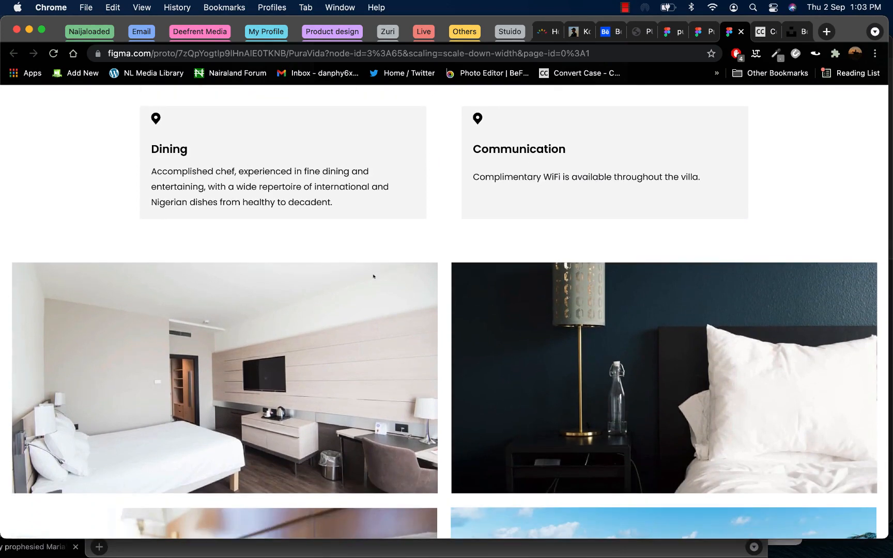
scroll(377, 355, "down", 10)
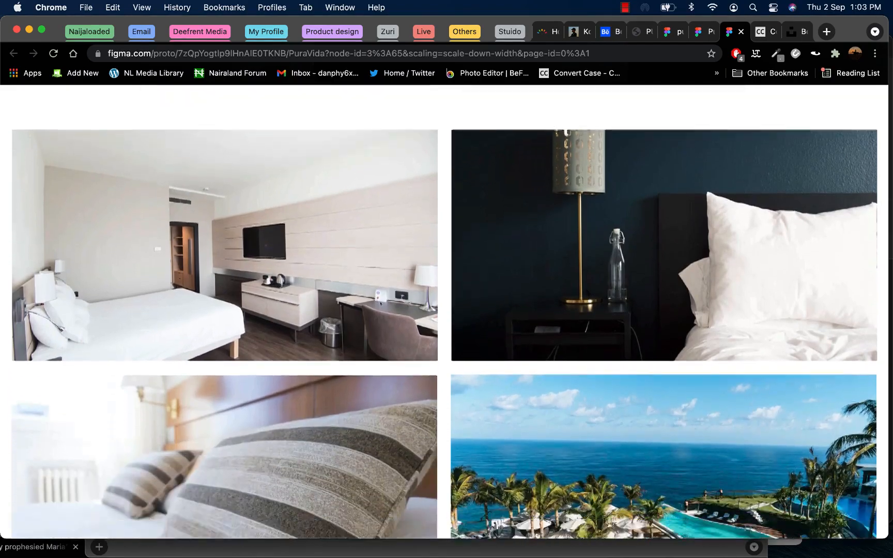
scroll(380, 303, "down", 5)
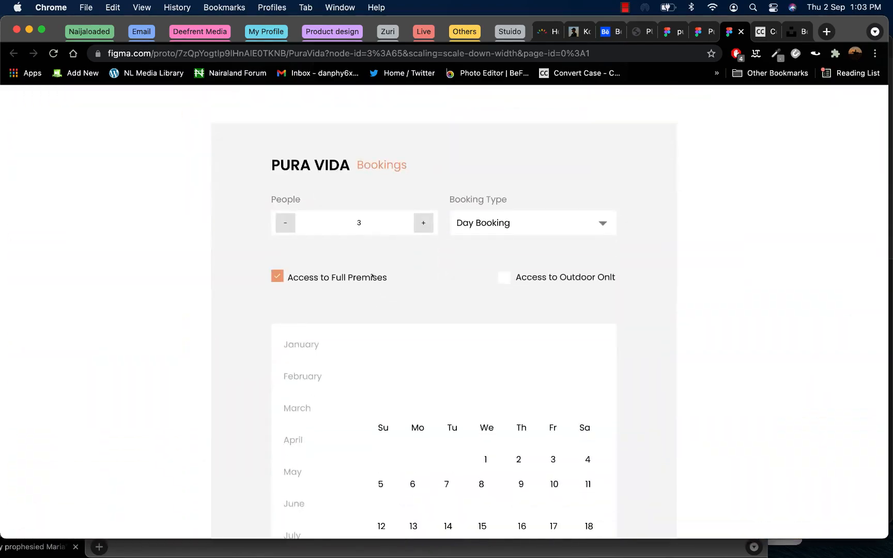
scroll(372, 277, "down", 2)
scroll(373, 276, "up", 12)
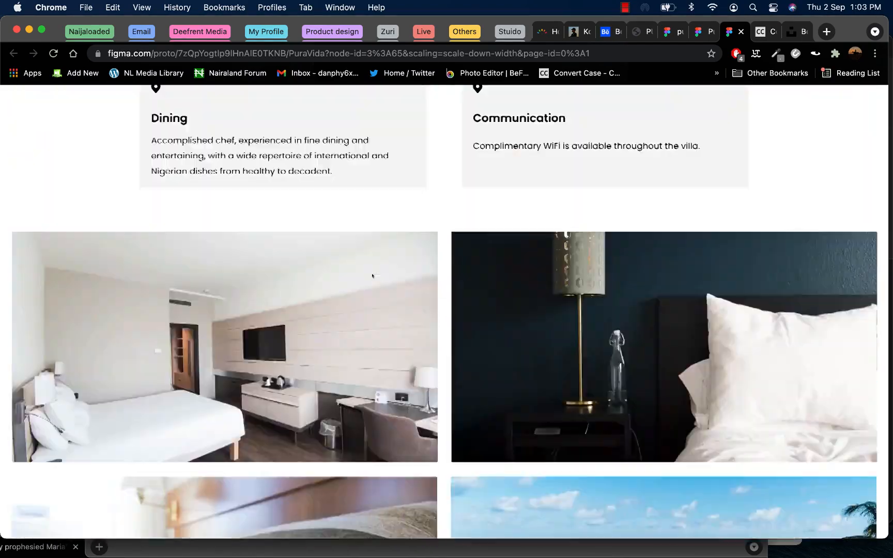
scroll(372, 276, "up", 15)
- Go through the preview again from the booking bar down to the bookings calendar and the social media section
scroll(428, 322, "down", 3)
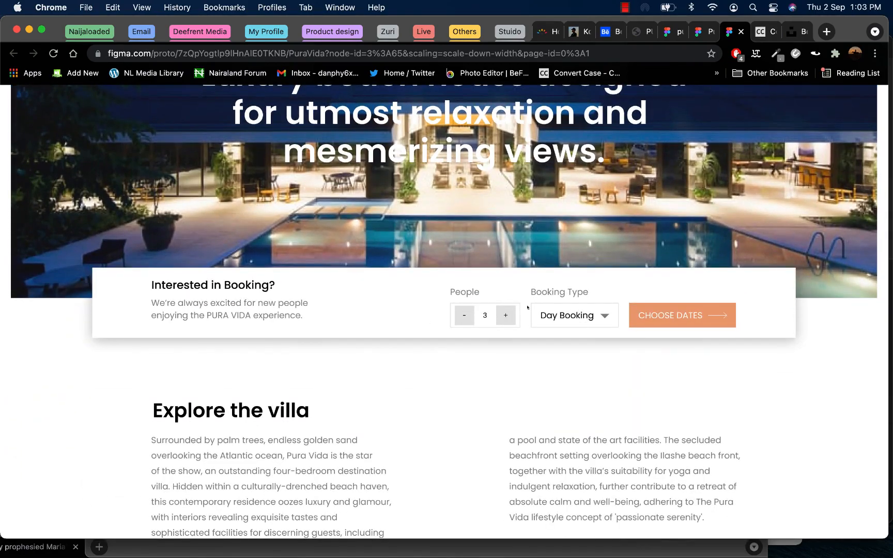
scroll(524, 313, "down", 20)
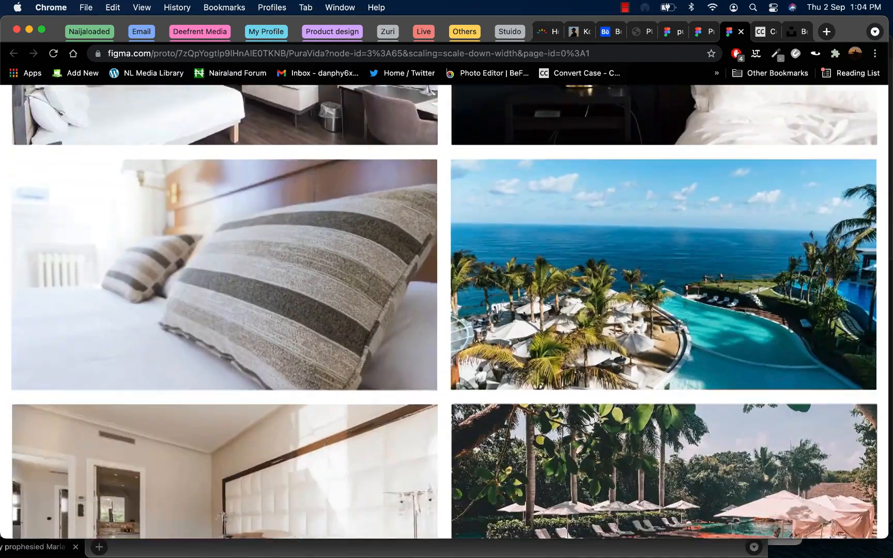
scroll(524, 313, "down", 8)
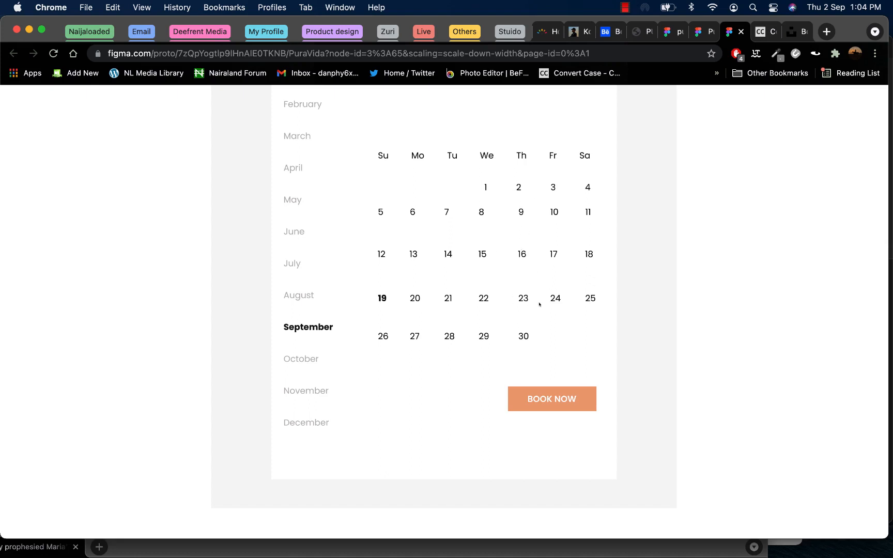
scroll(549, 383, "down", 2)
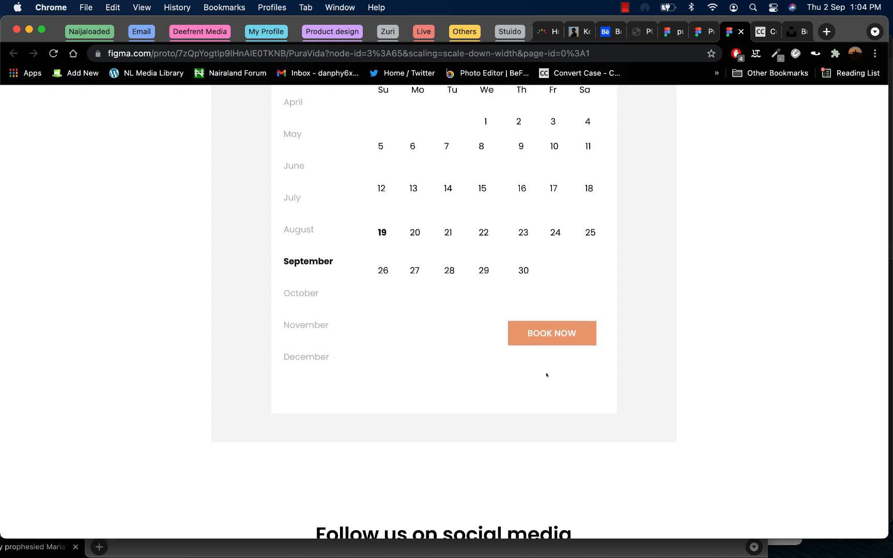
scroll(471, 305, "down", 8)
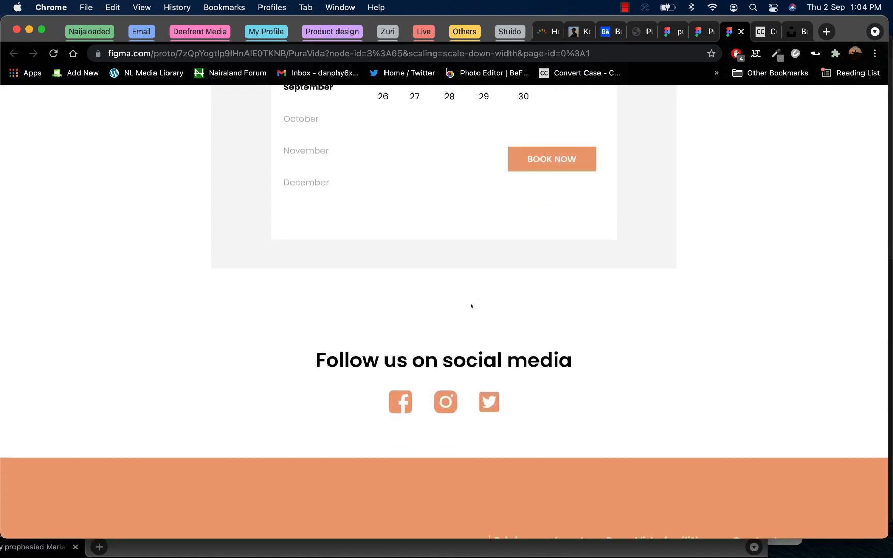
scroll(471, 306, "up", 15)
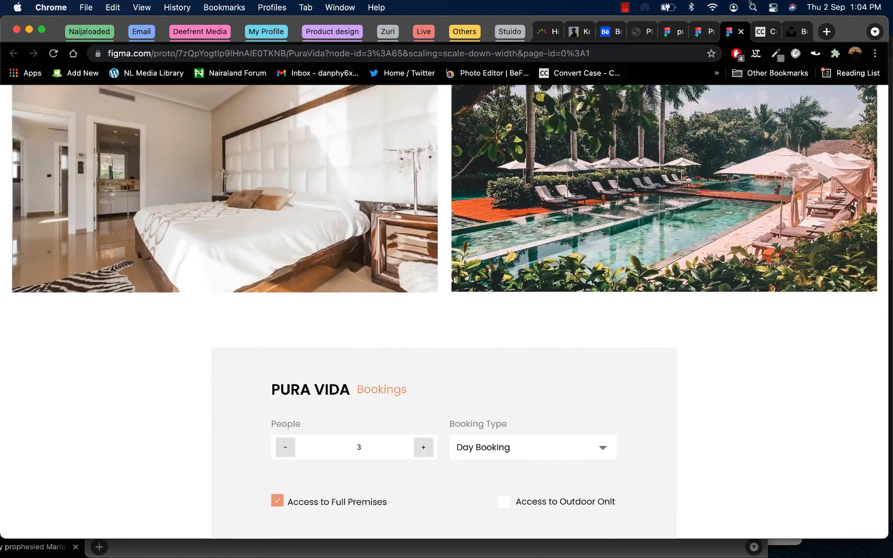
- Return to the design file and view the upper part of the Index frame at 19% zoom
key("super+alt+Left")
scroll(545, 208, "down", 10)
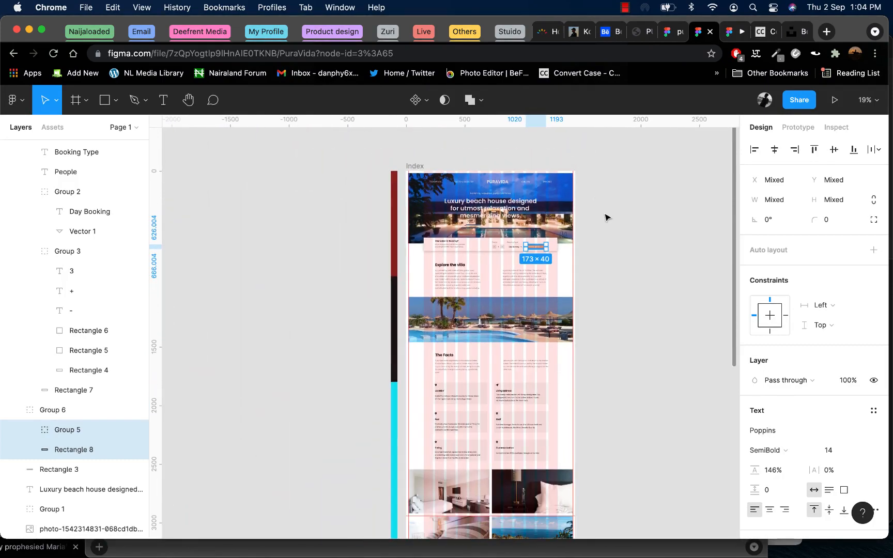
scroll(583, 261, "down", 3)
scroll(608, 248, "up", 4)
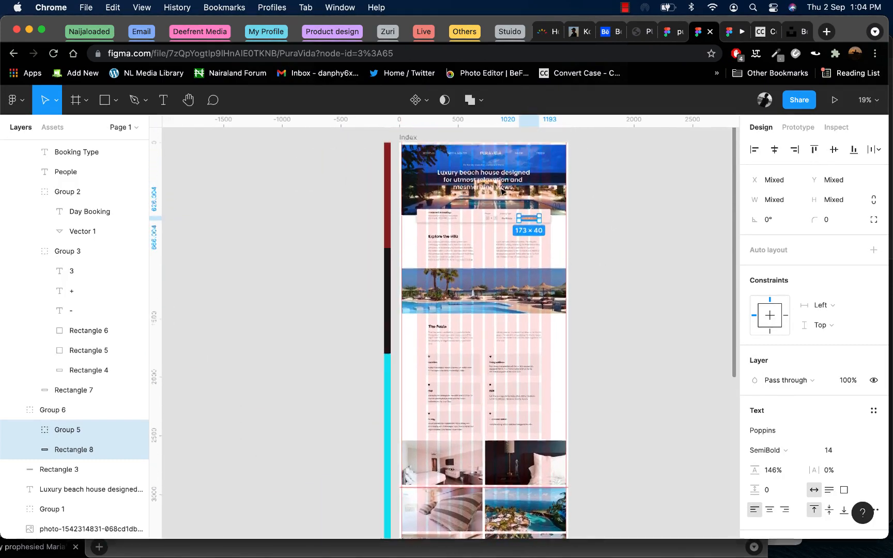
- Hide the 12-column layout grid on the Index frame
left_click(412, 177)
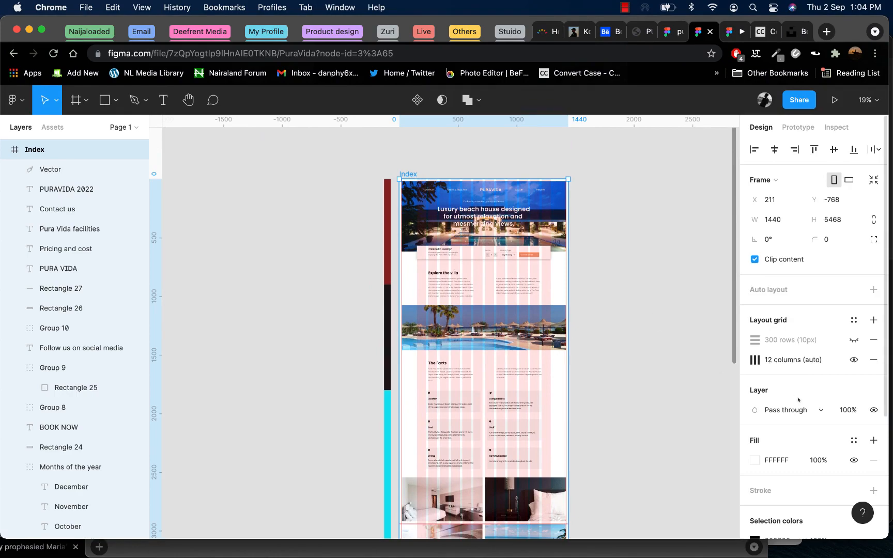
left_click(853, 359)
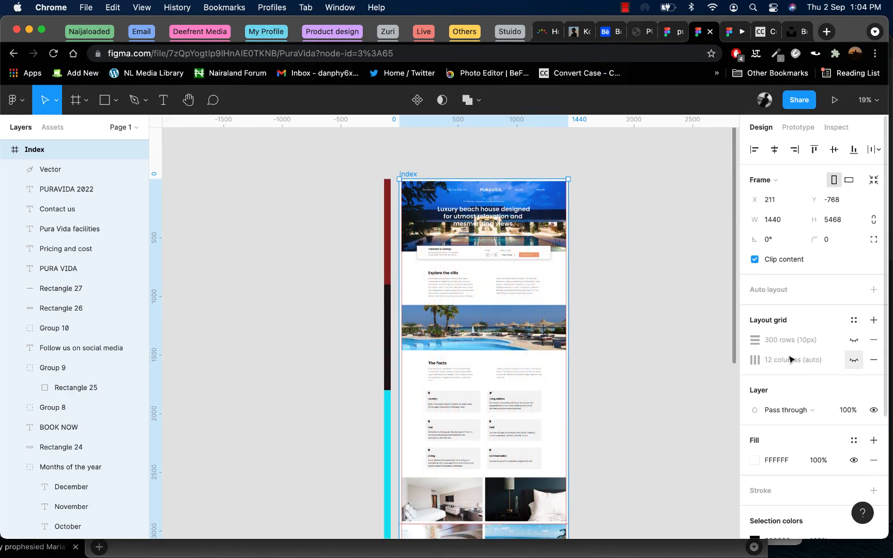
- Examine the hero section, booking bar and Explore the villa text of the Index frame without the column grid
scroll(481, 305, "up", 5)
scroll(467, 223, "up", 5)
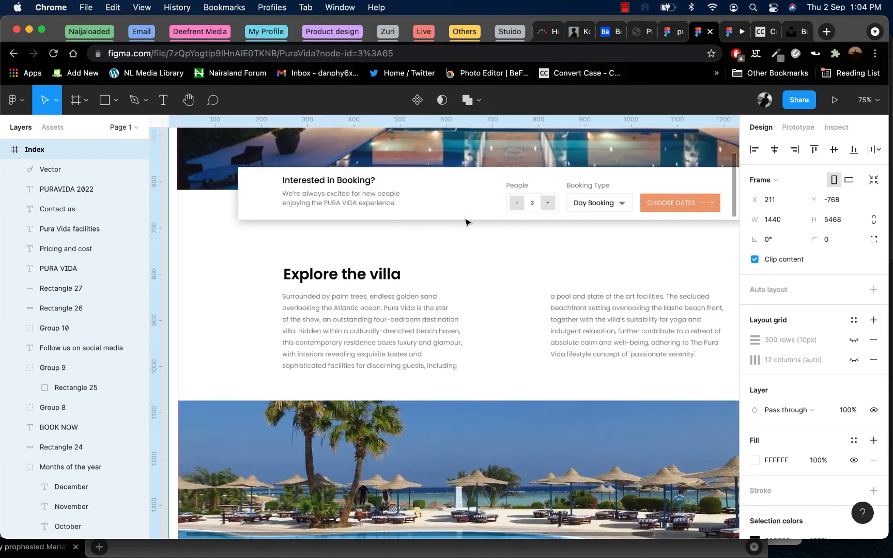
scroll(467, 221, "up", 3)
scroll(466, 228, "down", 4)
scroll(466, 232, "up", 2)
scroll(466, 232, "up", 2)
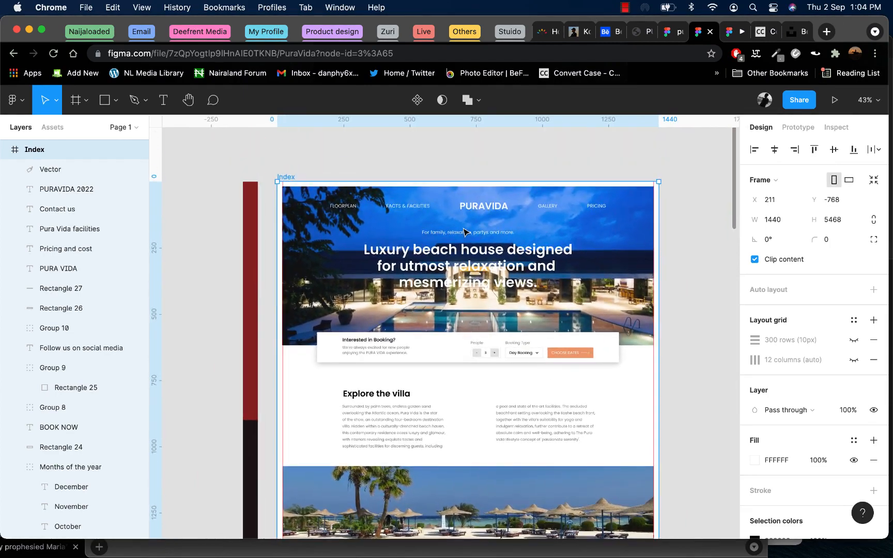
scroll(466, 233, "up", 3)
scroll(469, 234, "down", 1)
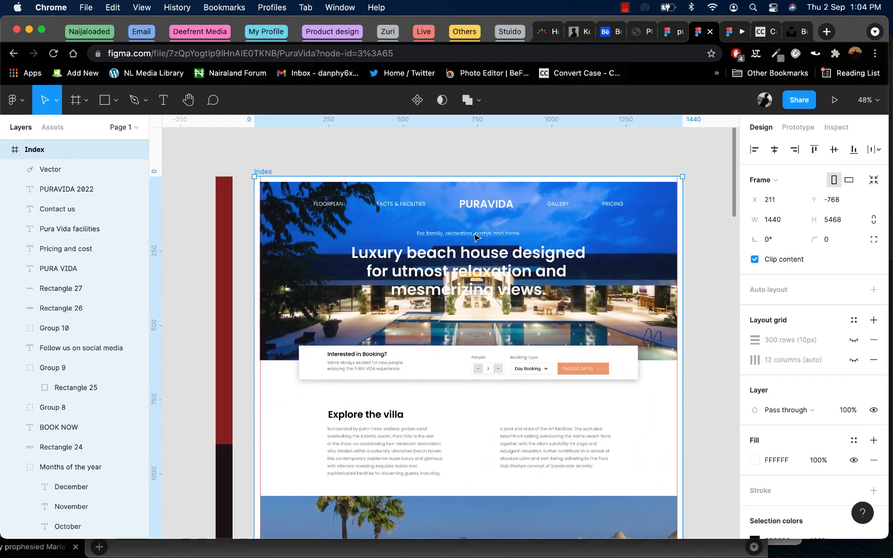
scroll(475, 237, "down", 1)
scroll(474, 236, "down", 2)
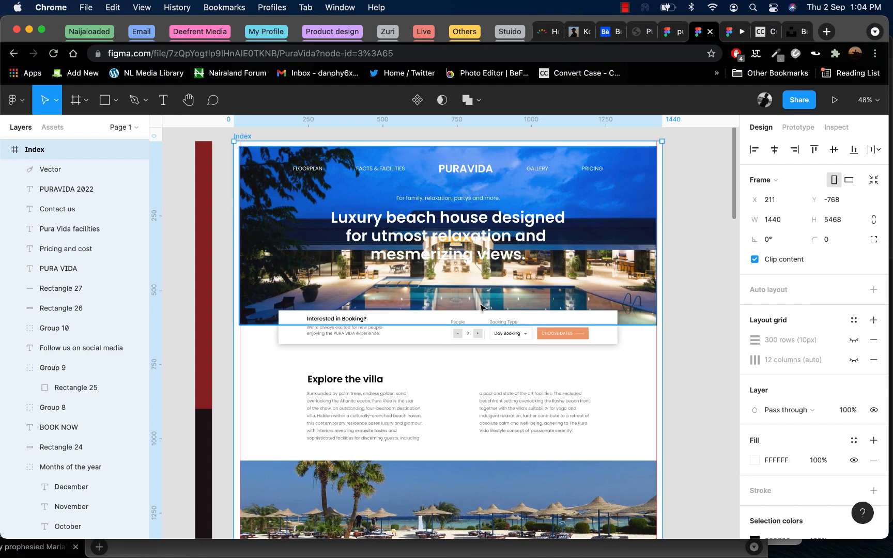
- Review the rest of the Index frame from the beach banner through The Facts, gallery and Bookings form to the footer
scroll(491, 313, "down", 2)
scroll(491, 315, "down", 3)
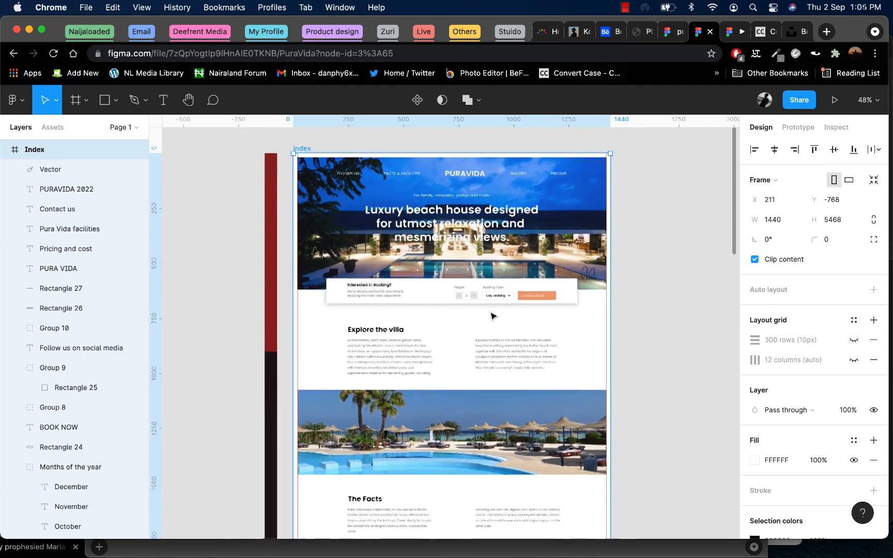
scroll(458, 337, "down", 2)
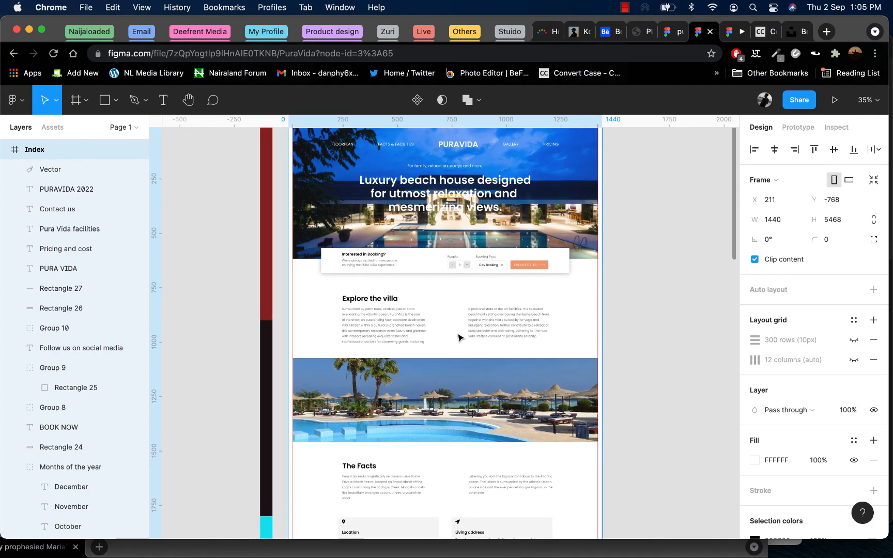
scroll(458, 337, "down", 5)
scroll(458, 337, "down", 5)
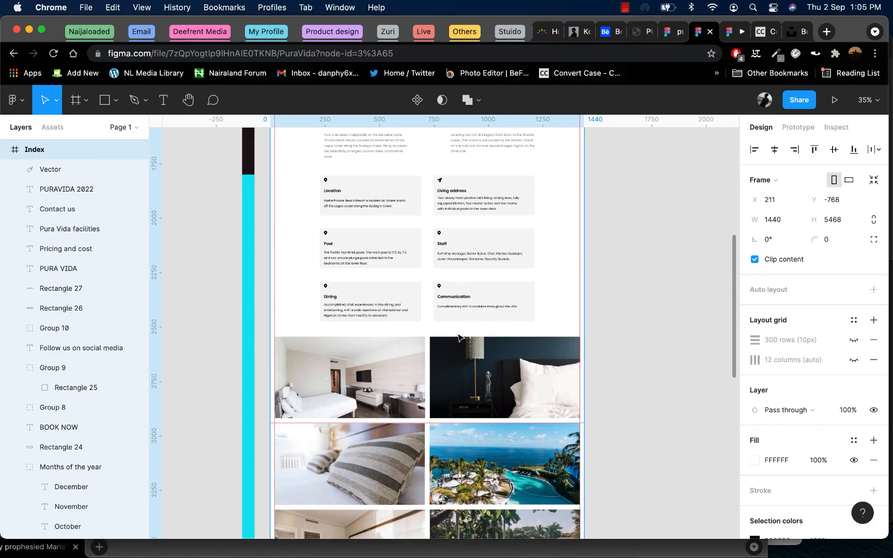
scroll(458, 338, "down", 4)
scroll(458, 338, "down", 8)
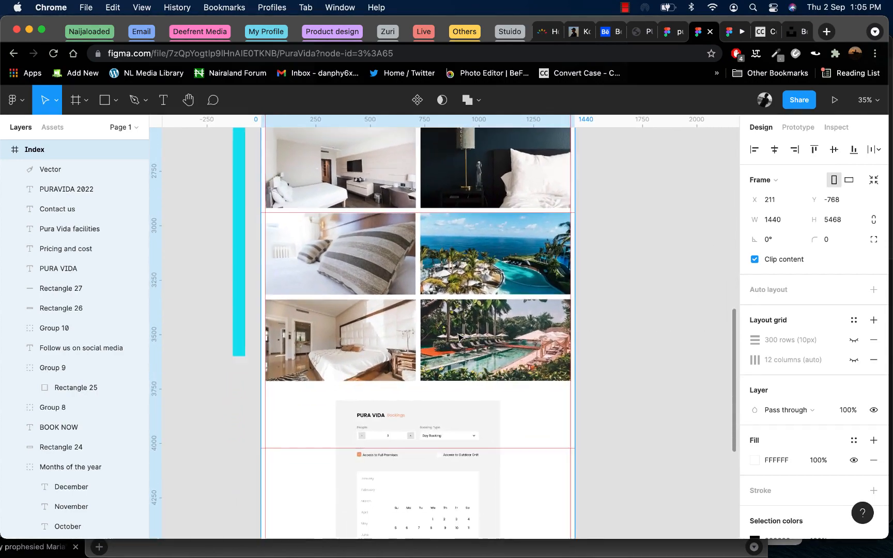
scroll(458, 338, "down", 4)
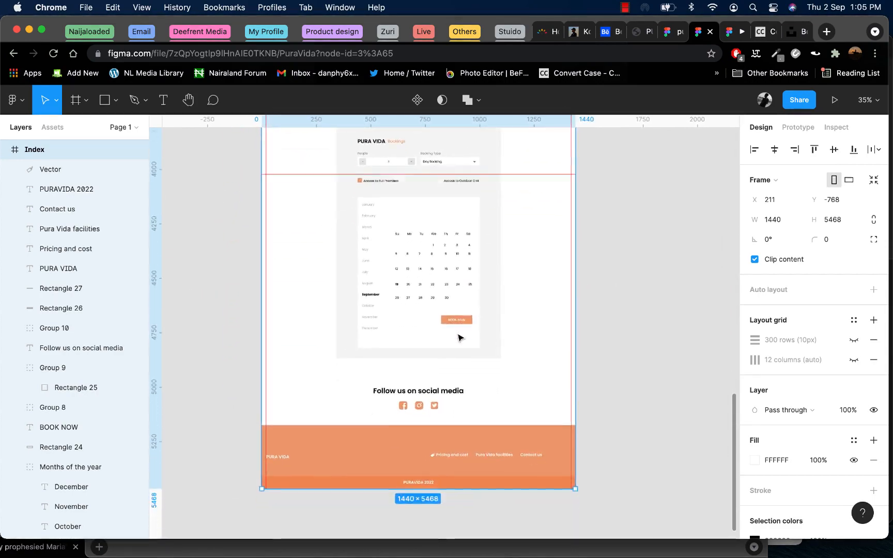
- Delete the horizontal guide crossing the PURA VIDA Bookings form and the vertical guide along the photo gallery's right edge
scroll(458, 337, "up", 10)
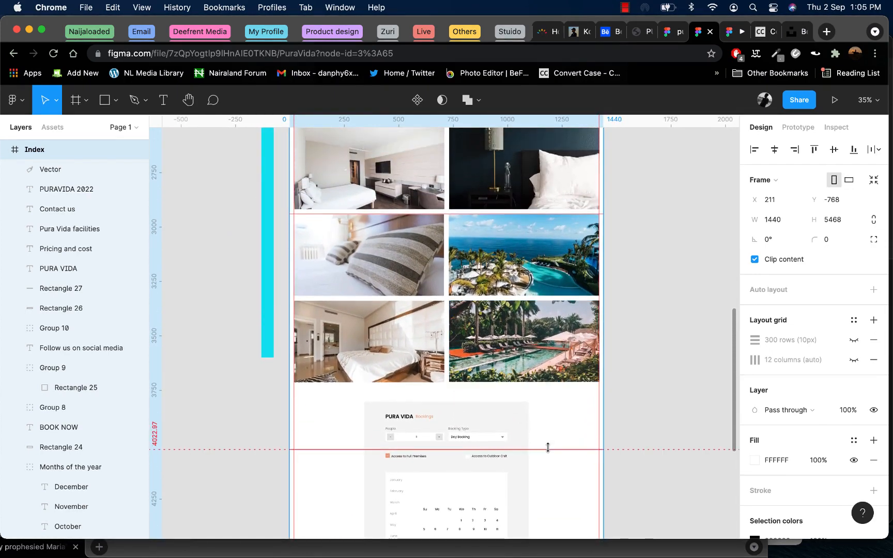
left_click(549, 449)
key("Delete")
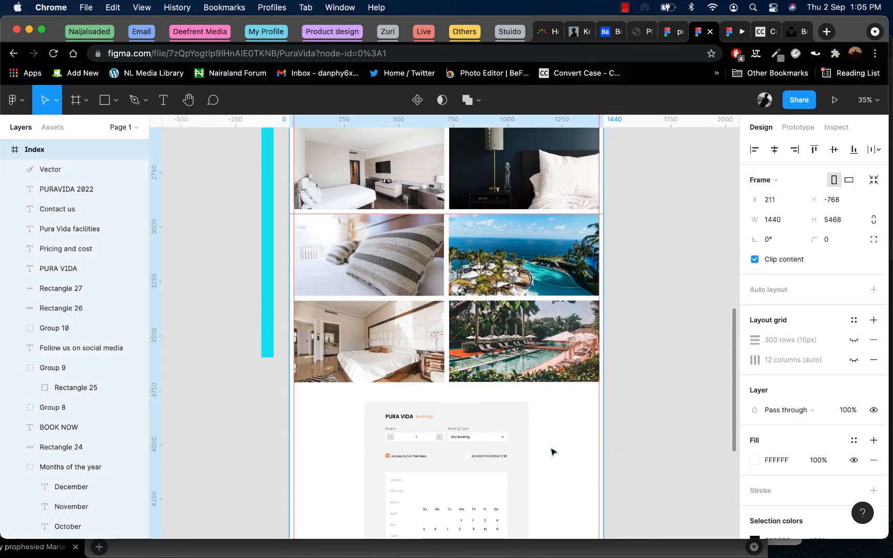
left_click(598, 434)
key("Delete")
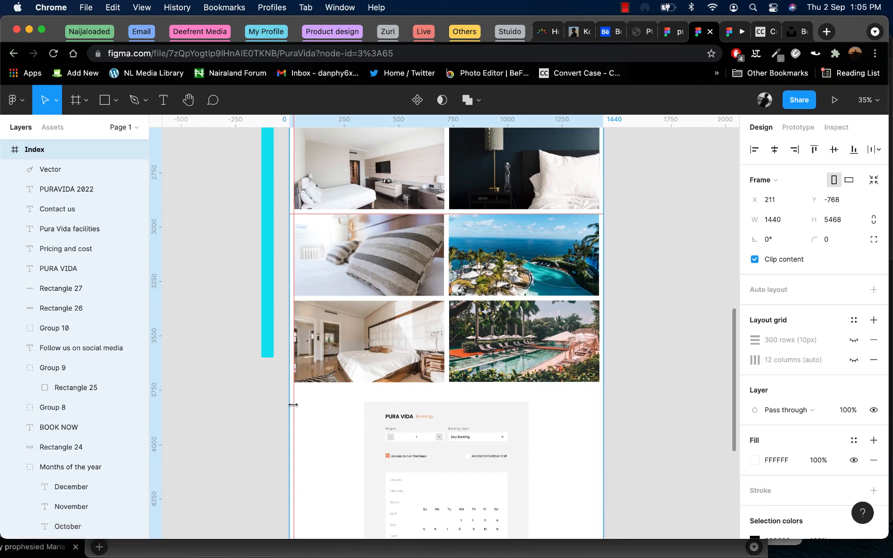
- Undo the deletion of the Index frame and remove the vertical guide along the photo gallery's left edge
key("Delete")
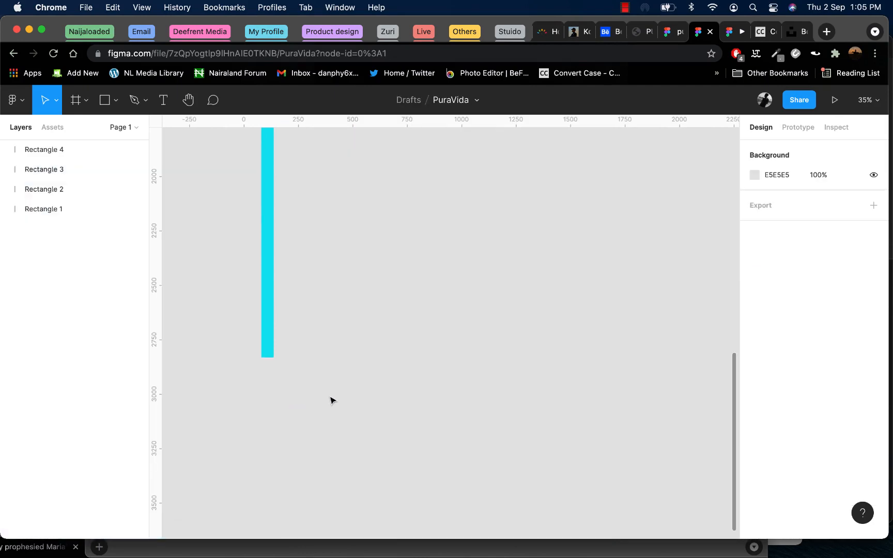
key("super+z")
left_click(285, 393)
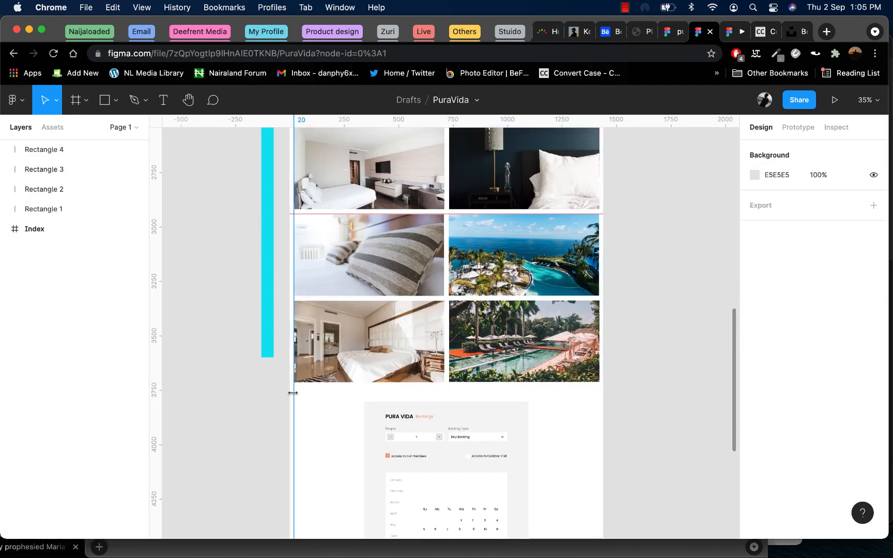
left_click(293, 393)
scroll(407, 322, "up", 10)
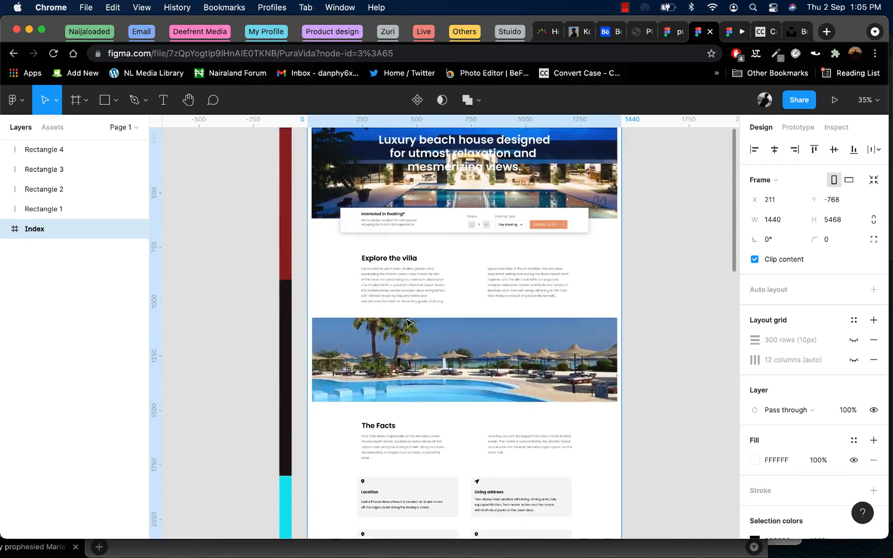
scroll(407, 322, "up", 6)
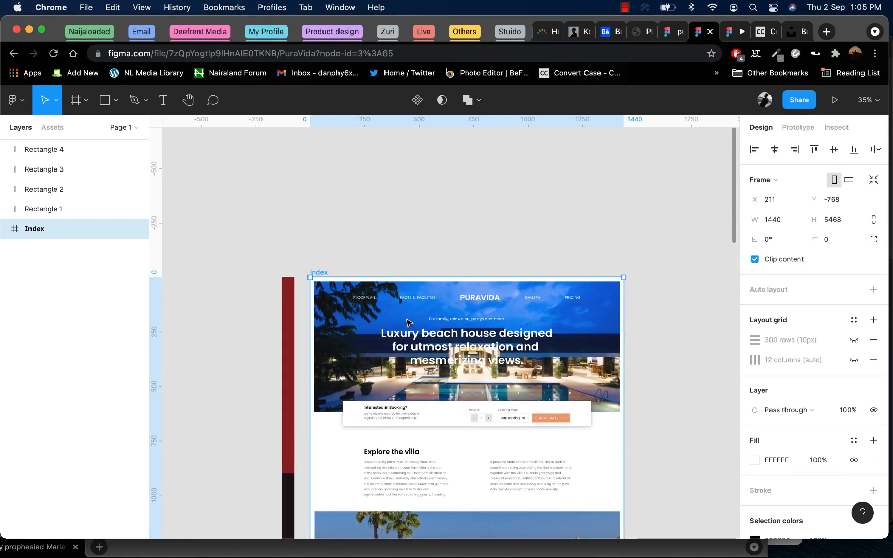